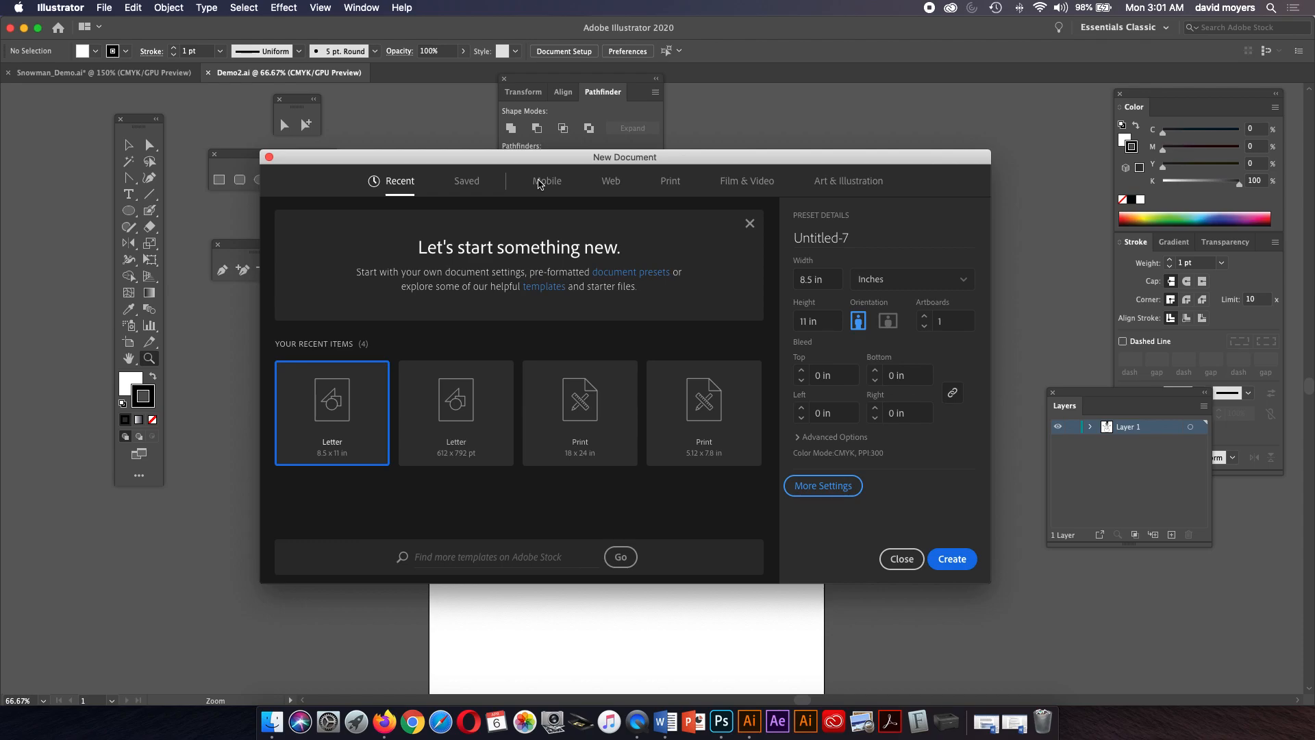
Browse the Mobile, Web, Film & Video and Art & Illustration document preset categories.
left_click(538, 183)
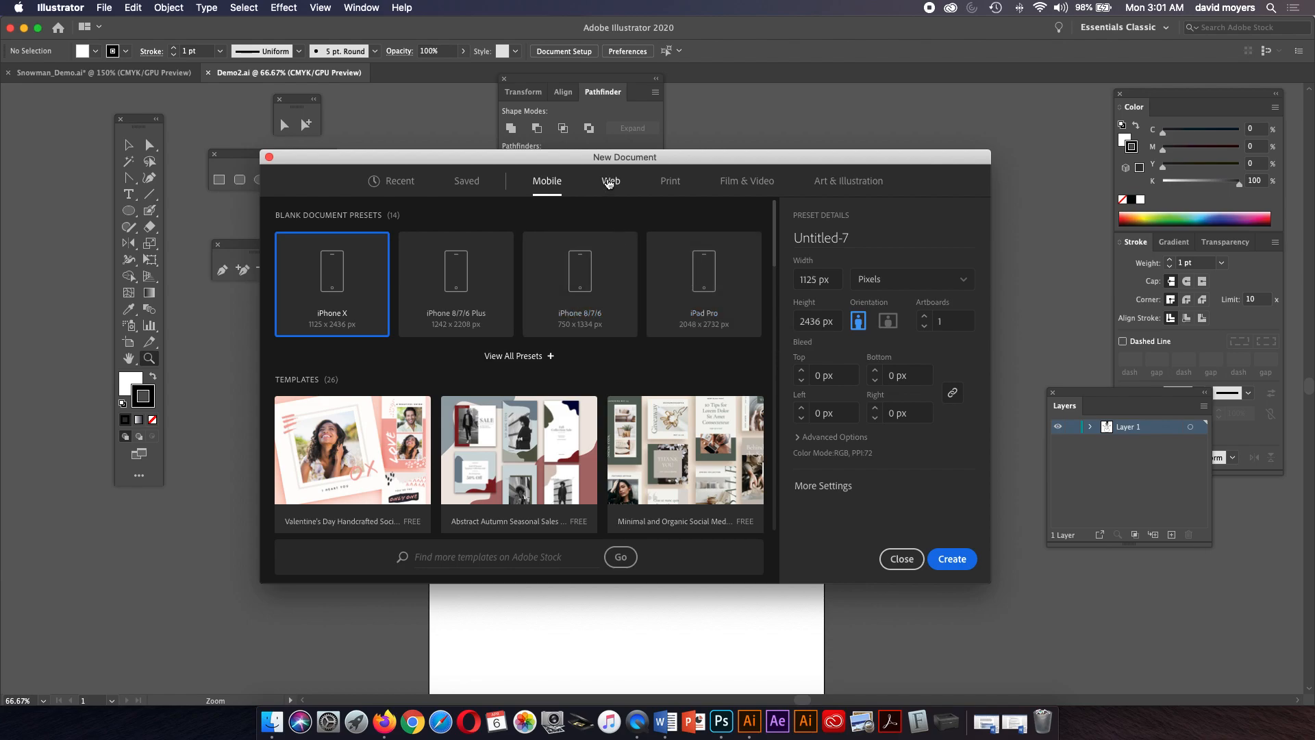
left_click(609, 182)
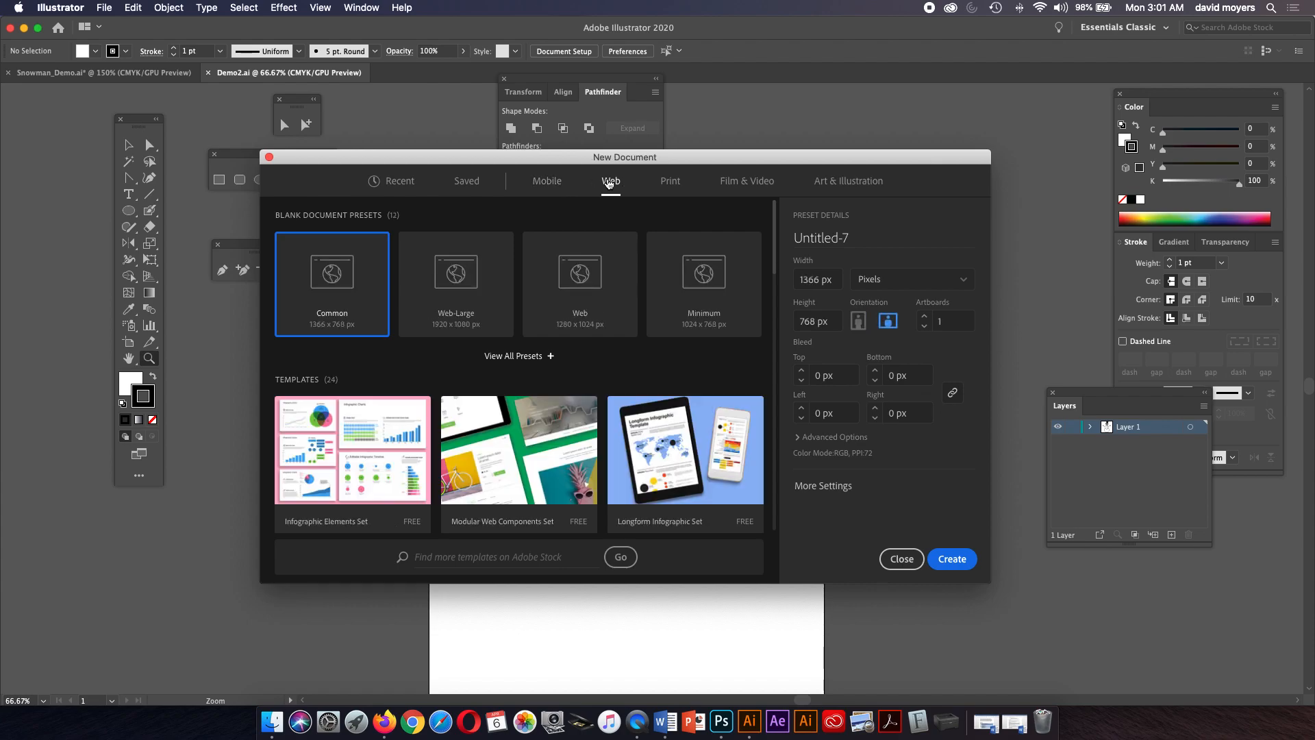
left_click(729, 182)
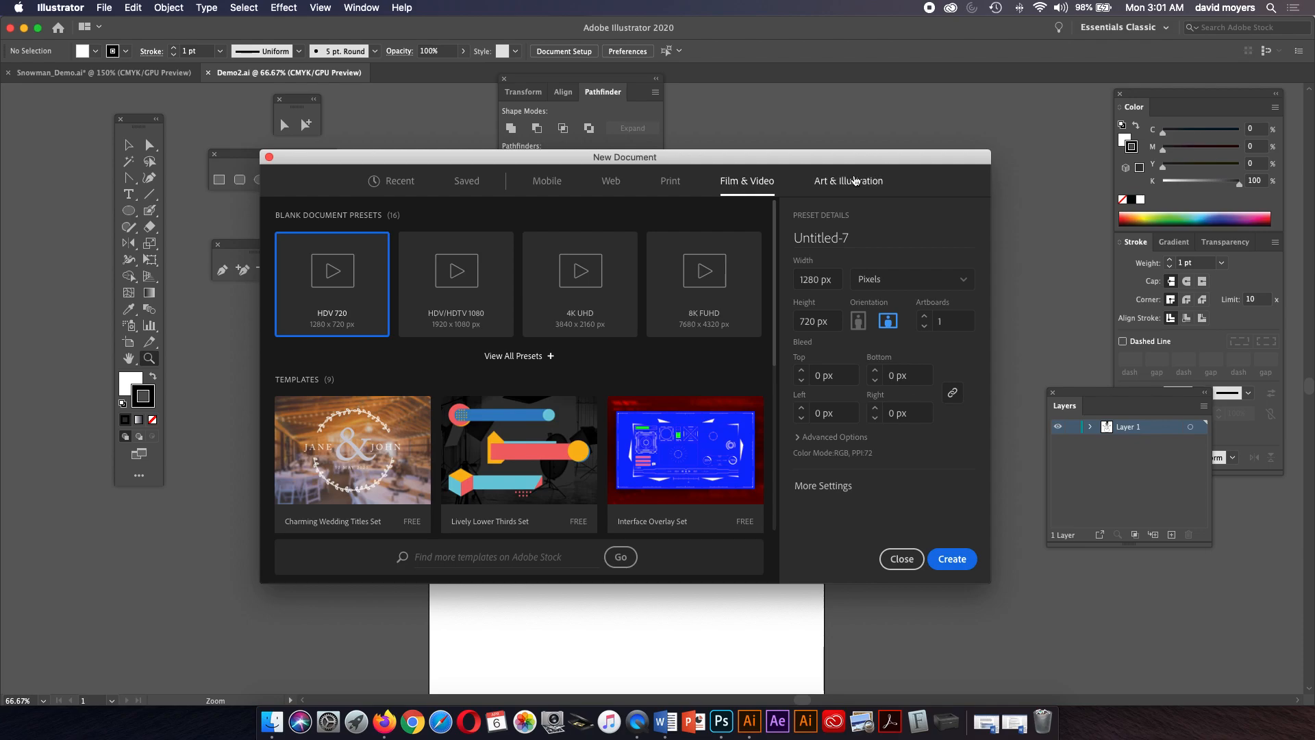
left_click(855, 181)
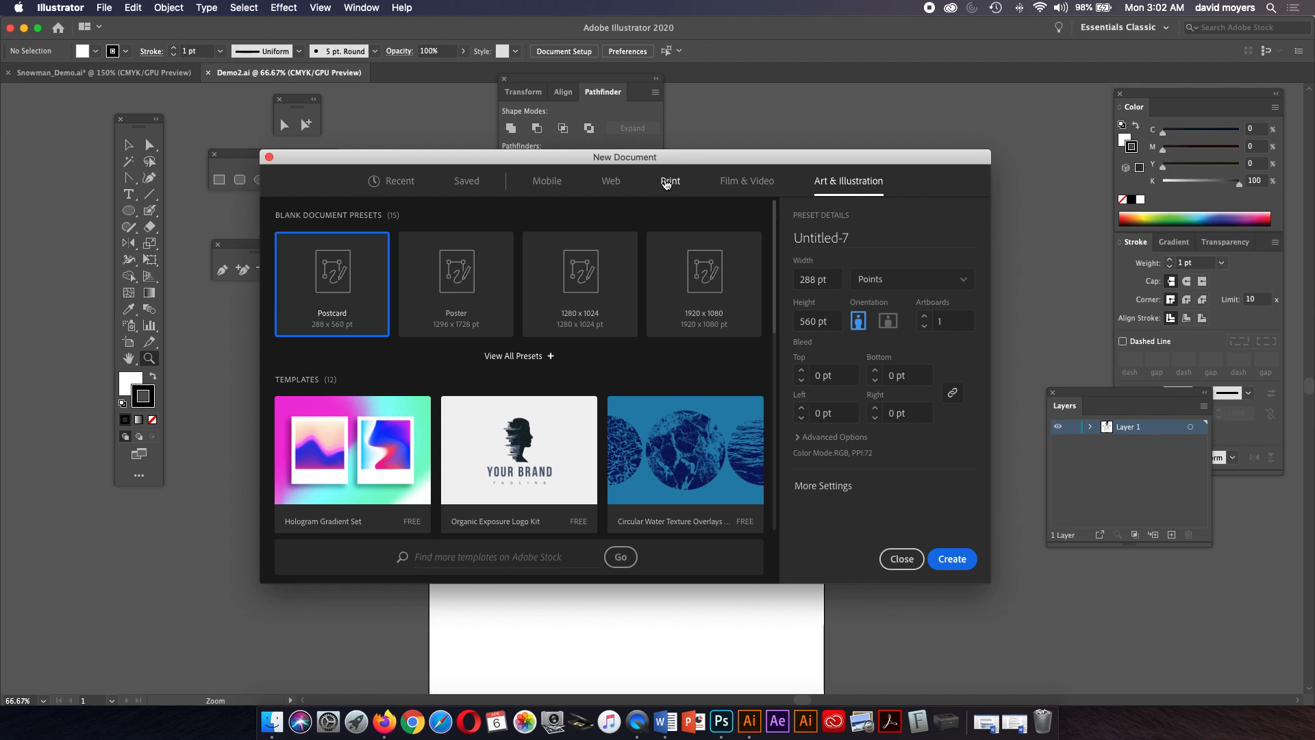
Create a new Print Letter document in inches with portrait orientation.
left_click(667, 183)
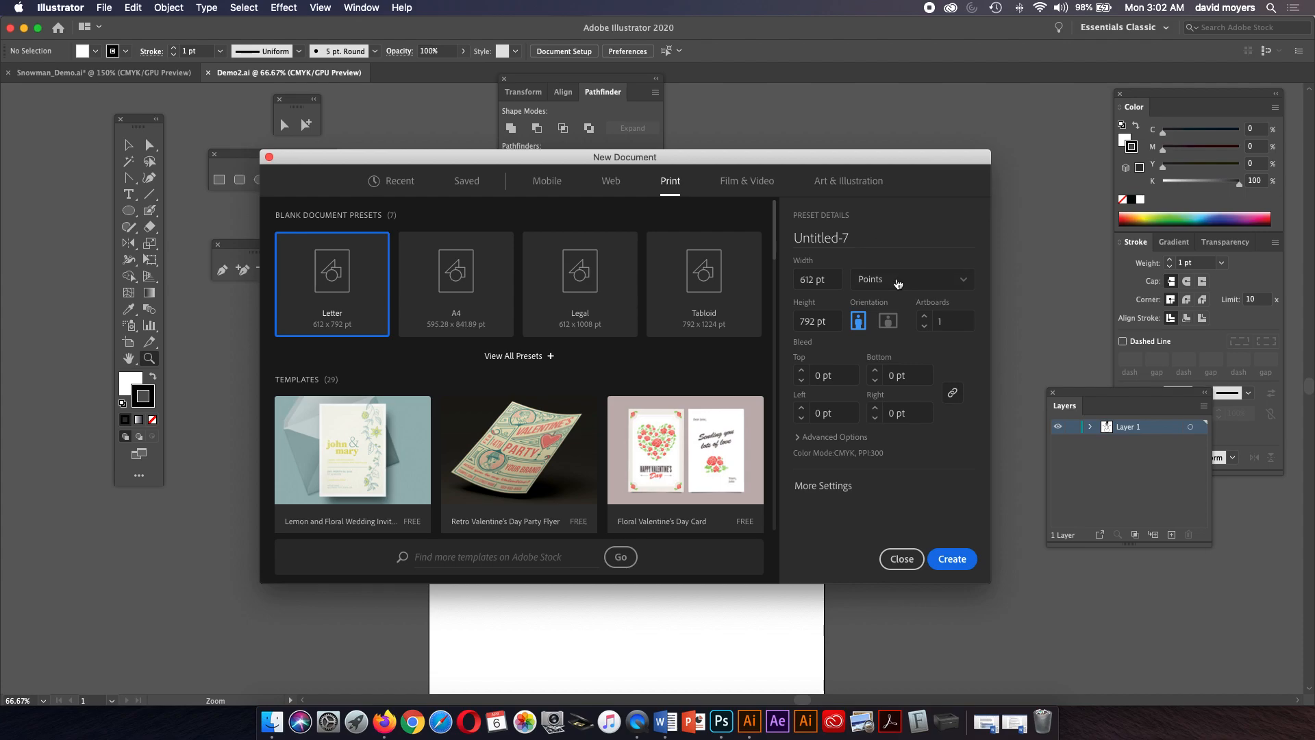
left_click(898, 282)
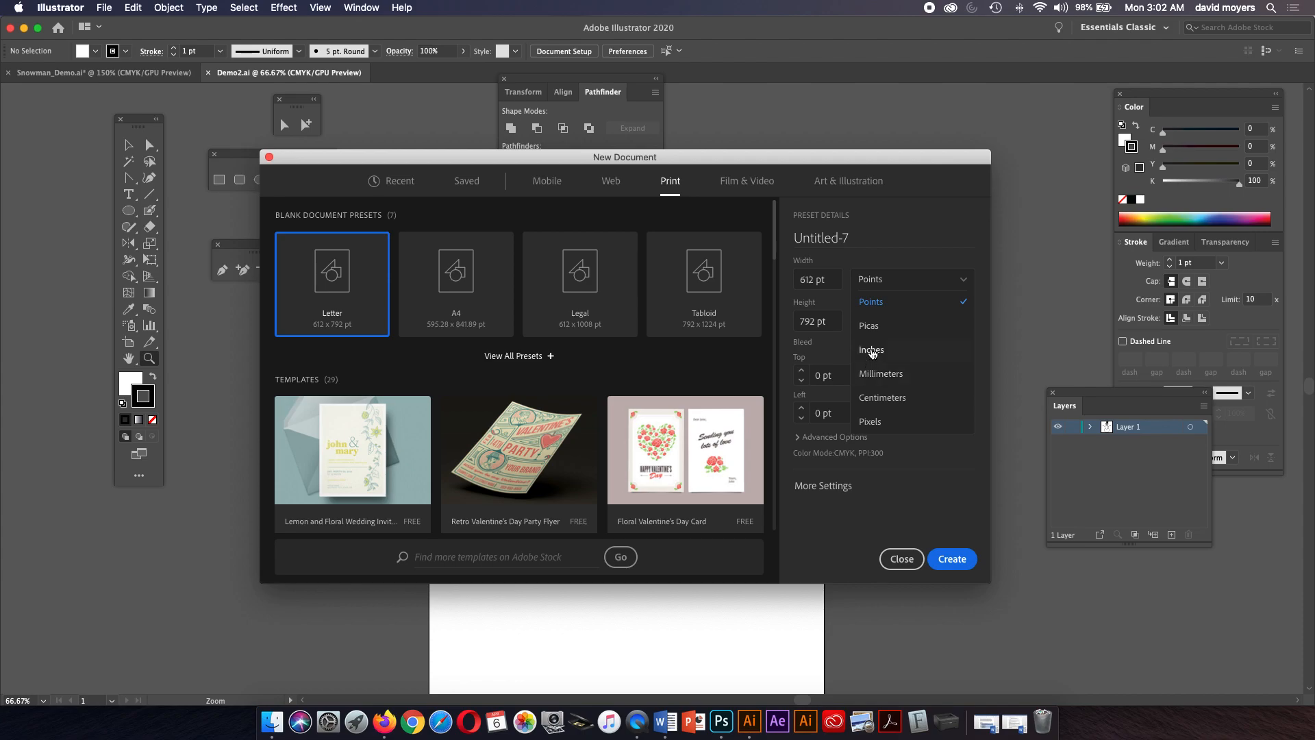
left_click(871, 350)
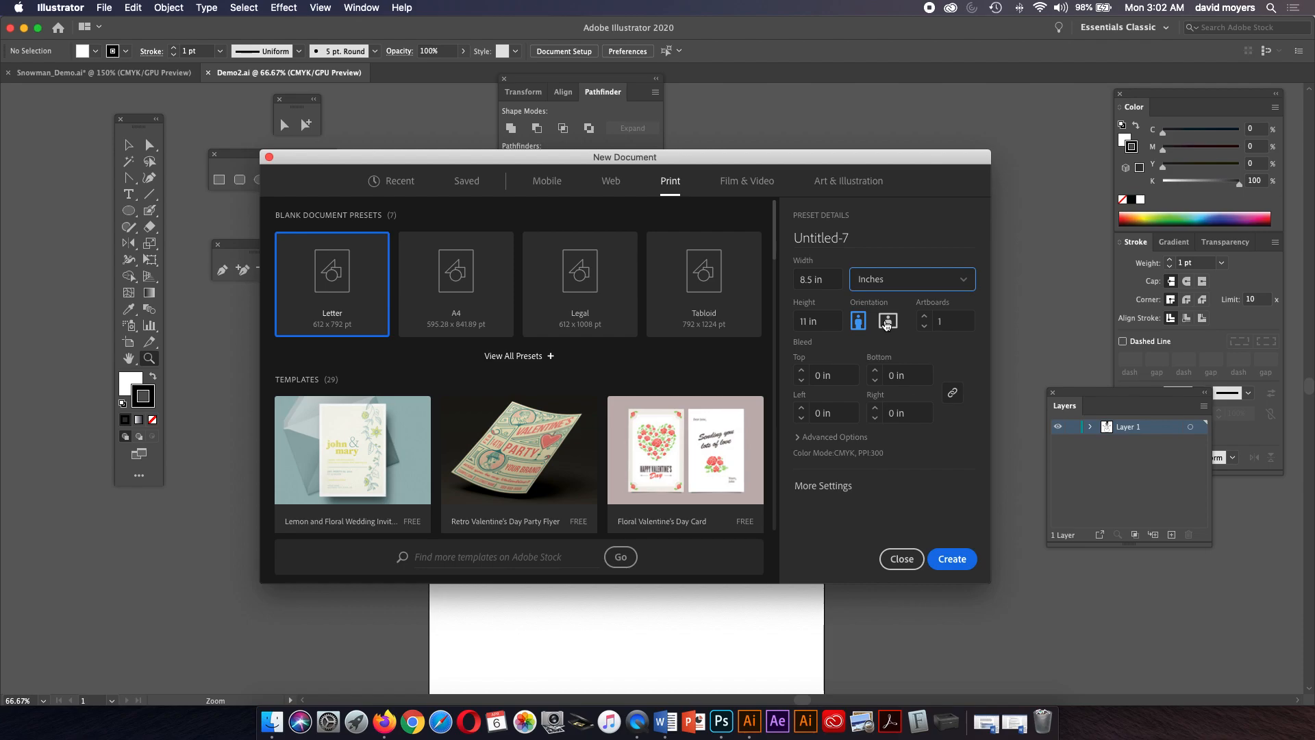
left_click(886, 321)
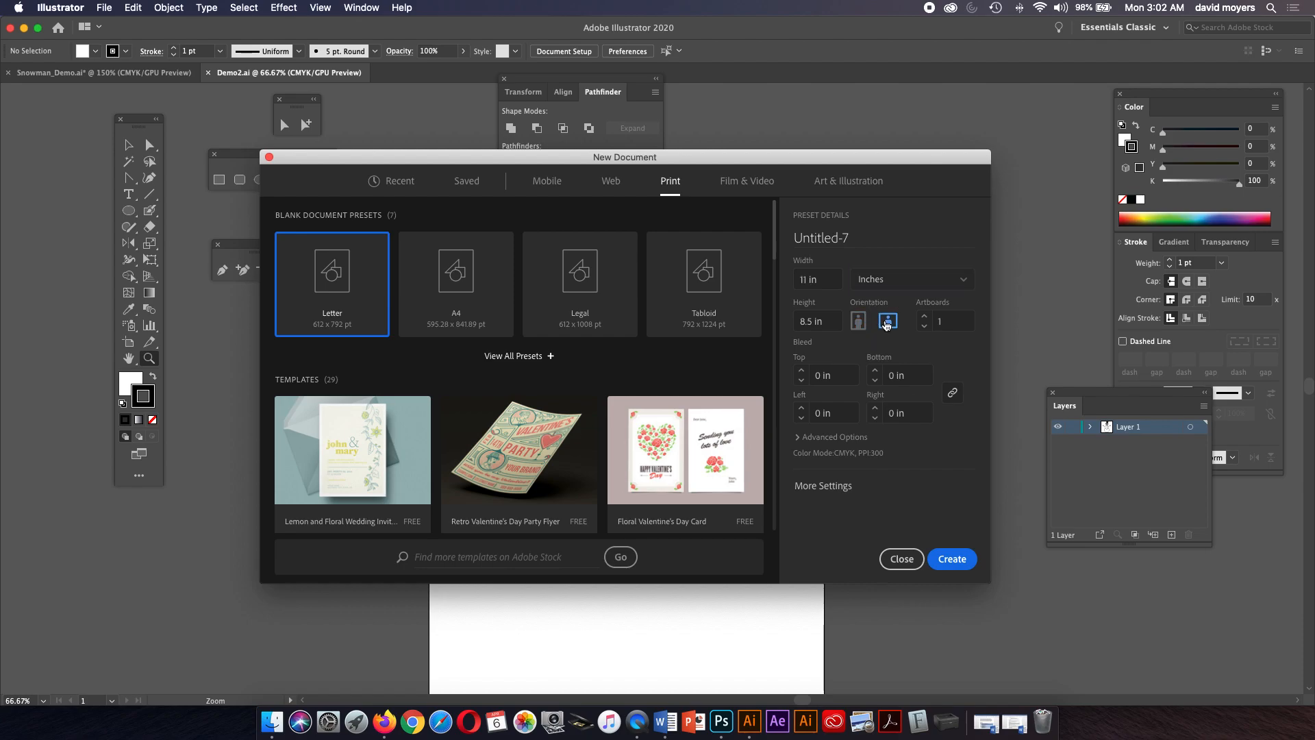
left_click(857, 321)
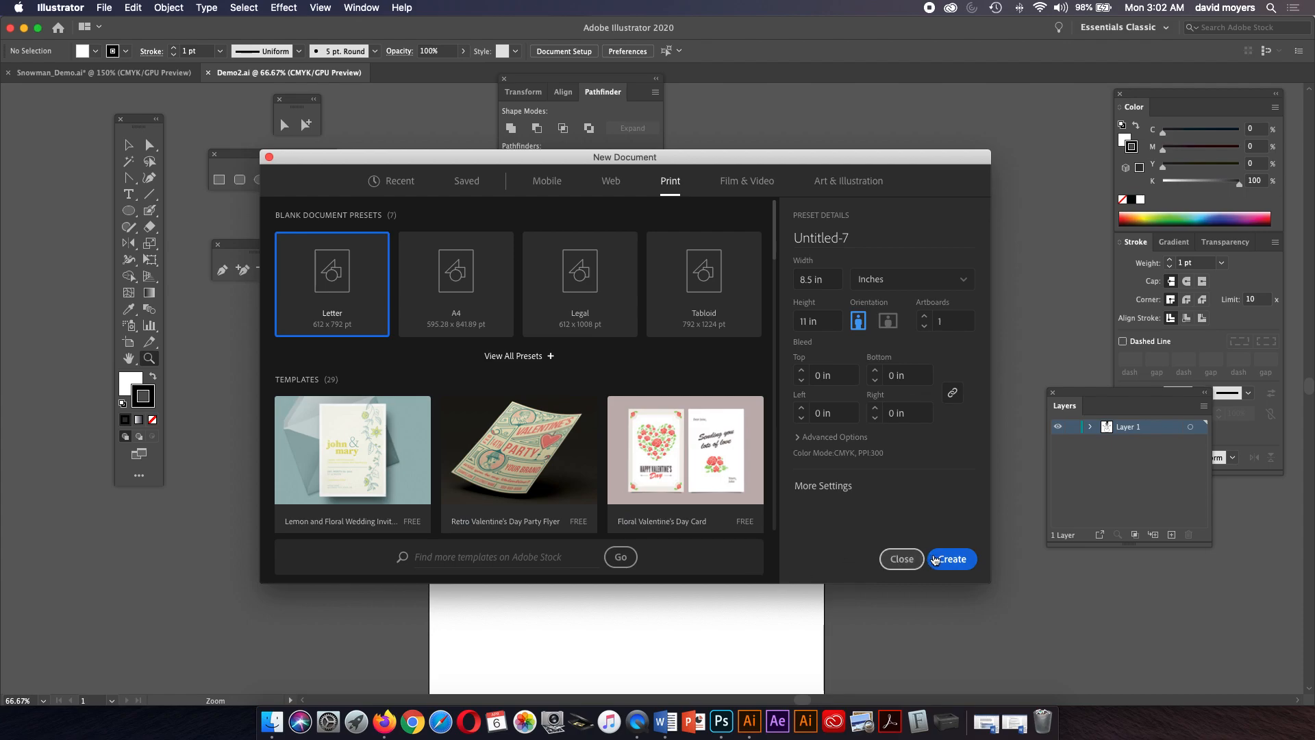
left_click(949, 558)
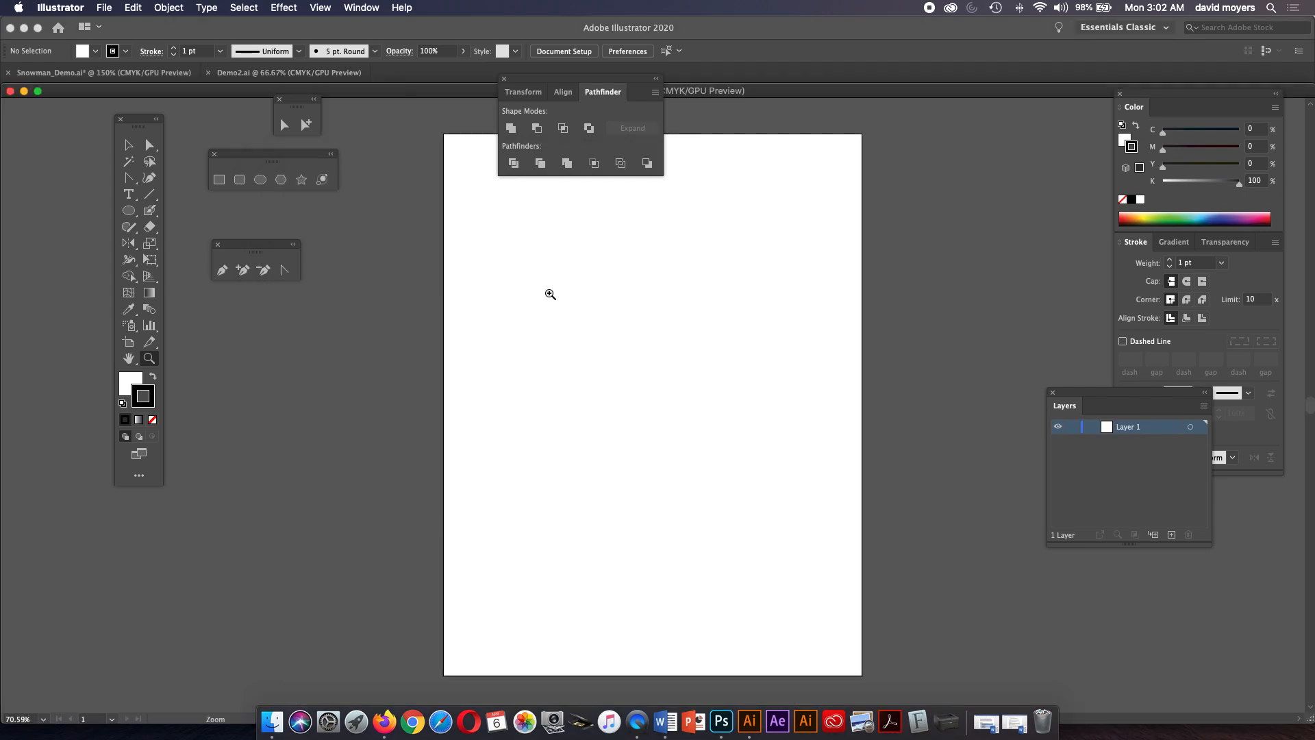
Dock the new document as a tab beside the other documents and reset the Essentials Classic workspace.
left_click_drag(132, 92, 370, 74)
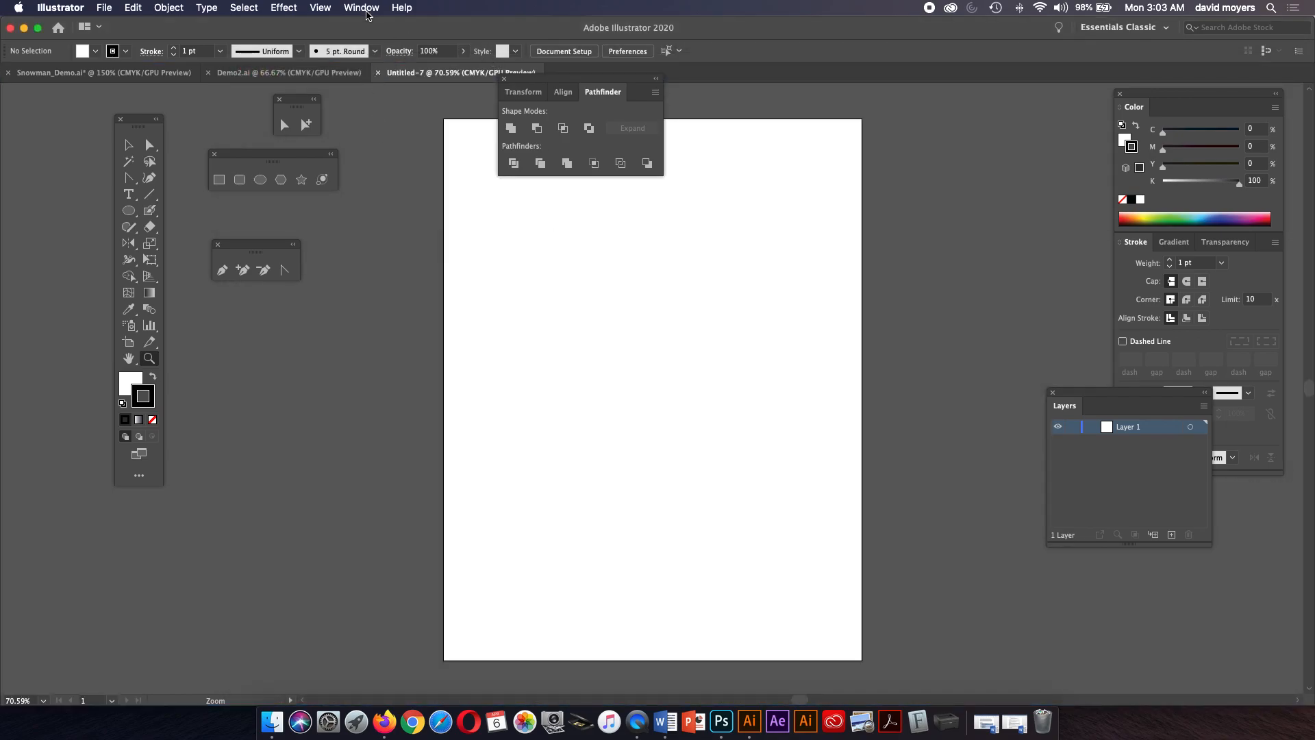
left_click(364, 8)
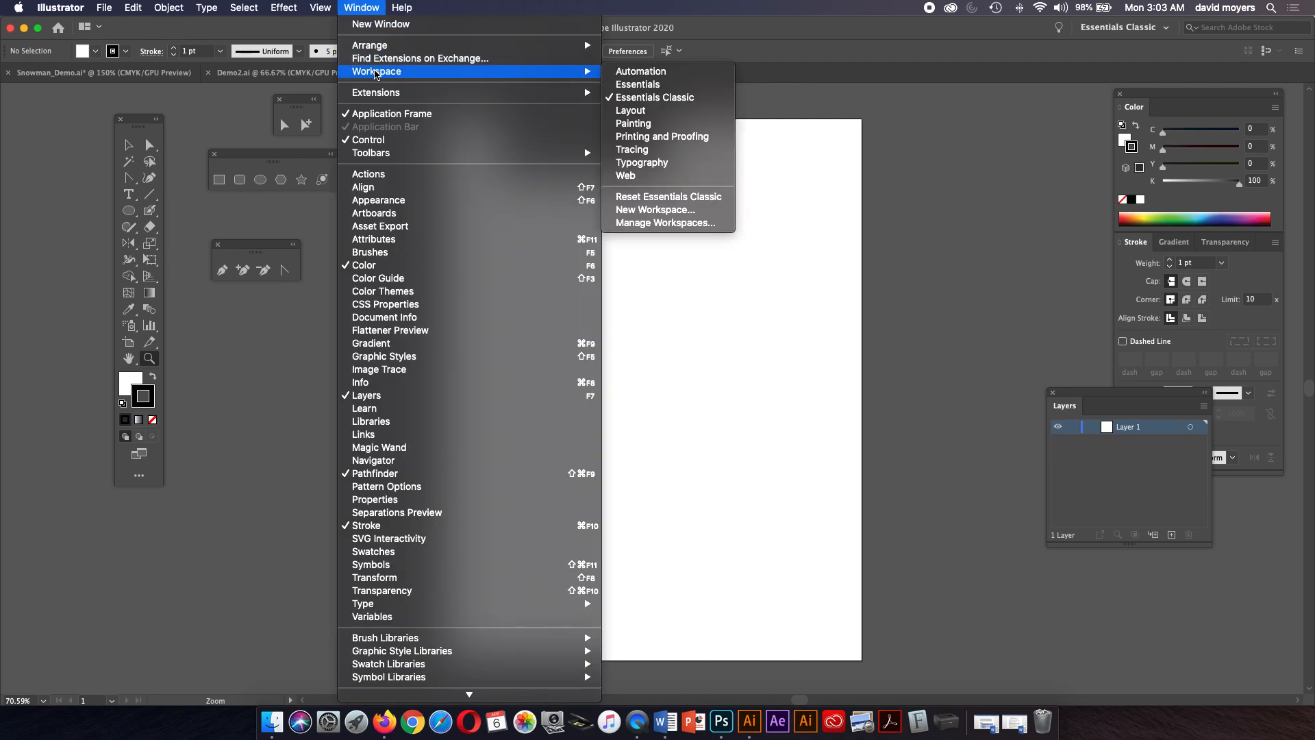
mouse_move(507, 71)
left_click(654, 197)
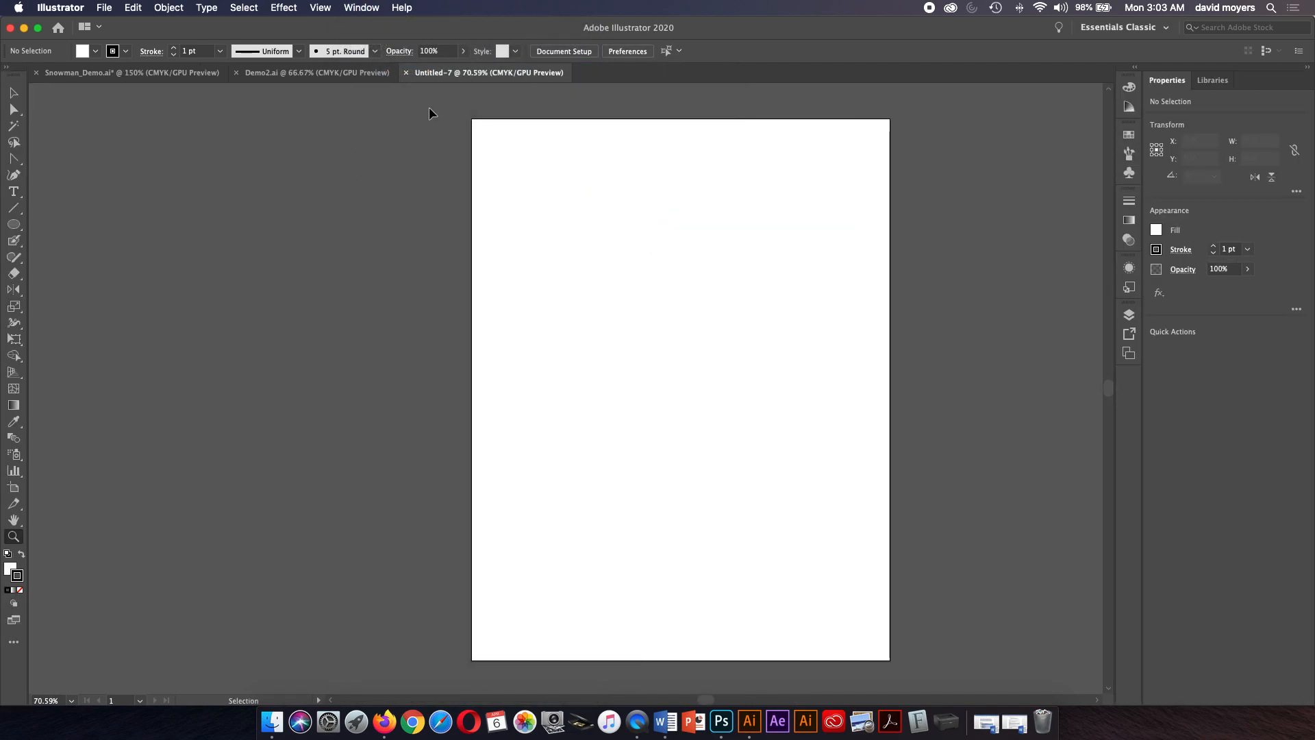
Fit the artboard in the window and try the Layout and Printing and Proofing workspaces.
key("super+0")
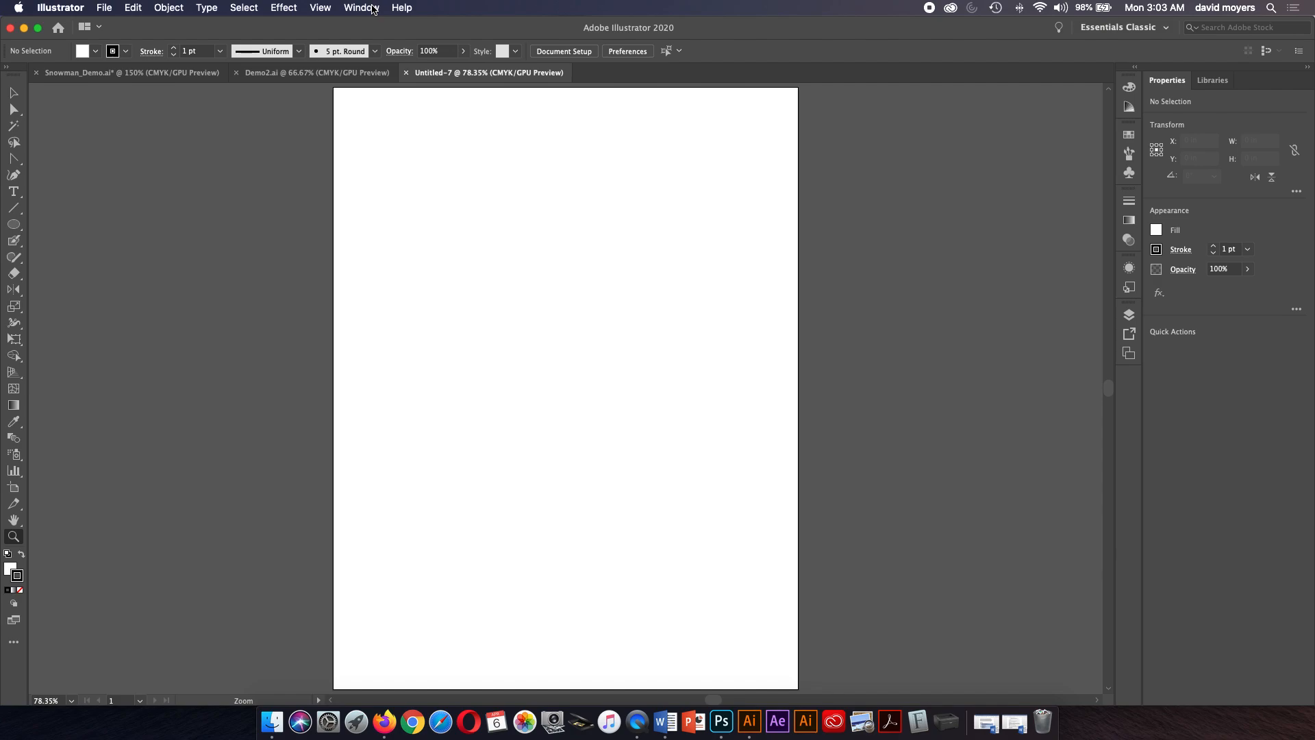
left_click(373, 9)
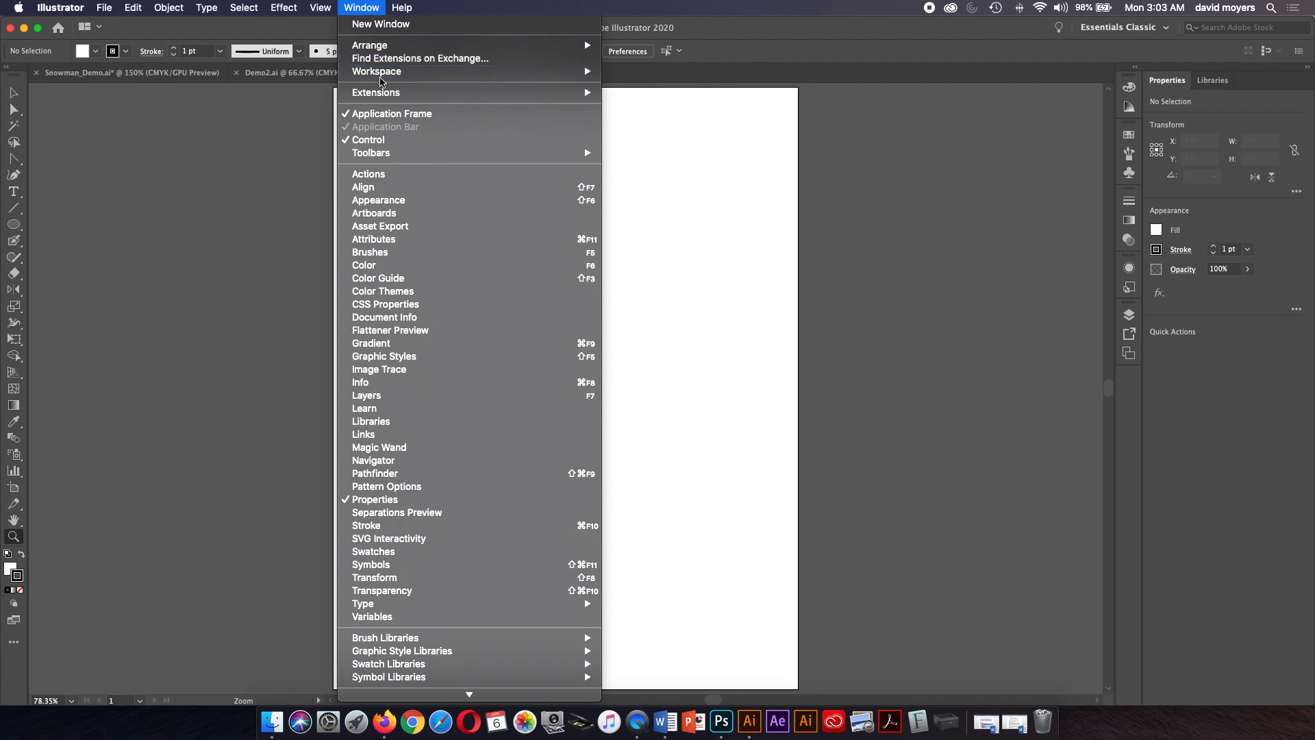
mouse_move(382, 78)
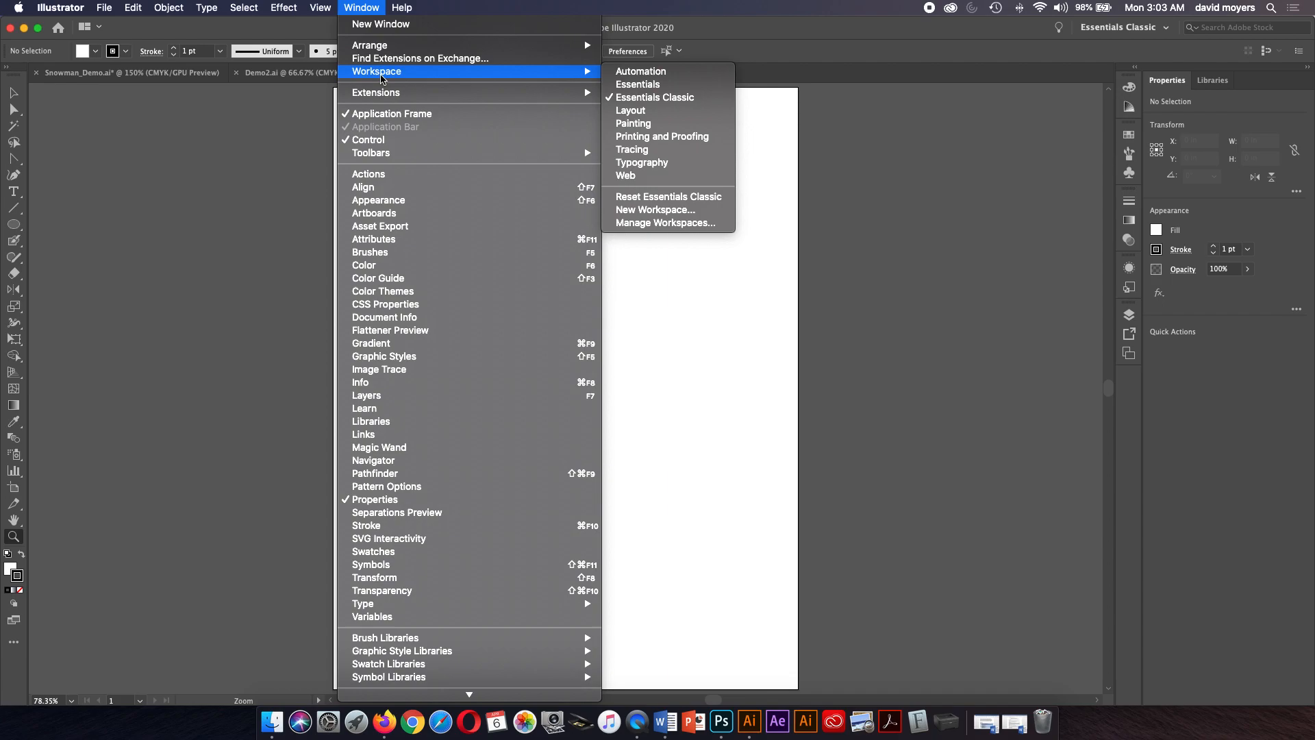
left_click(645, 112)
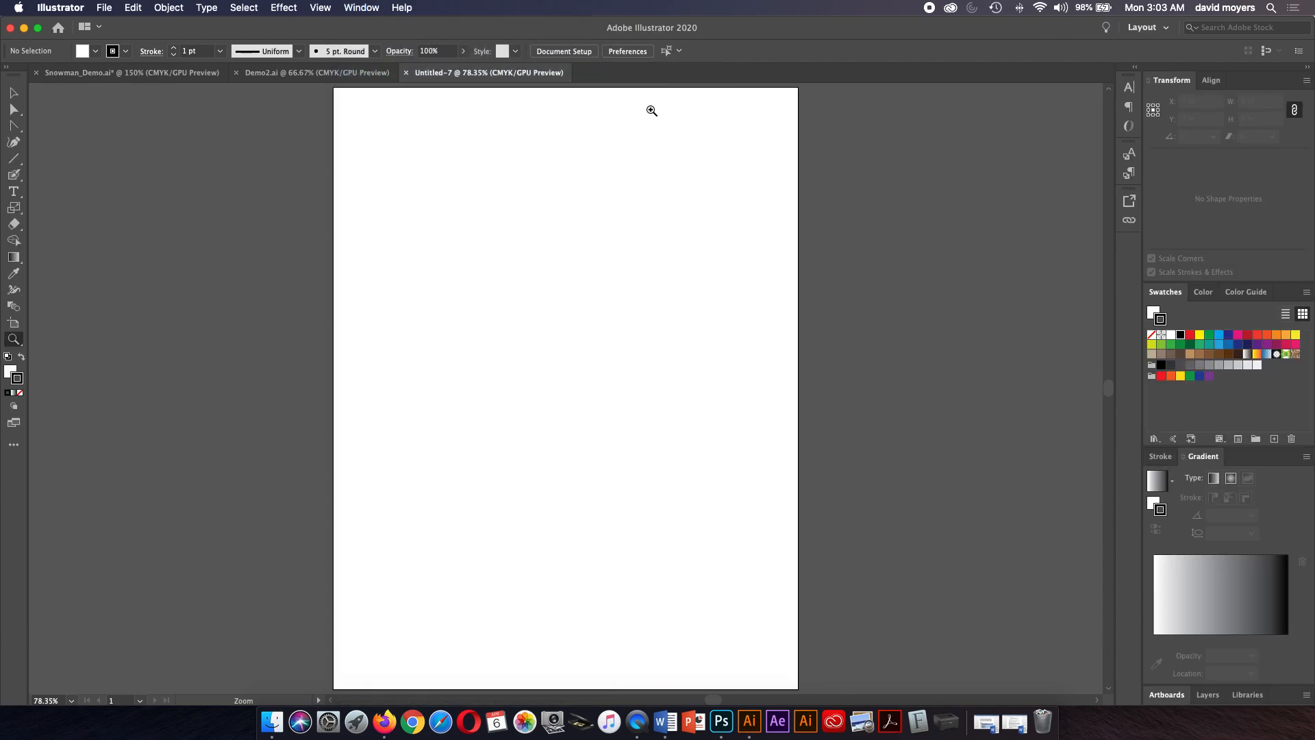
left_click(364, 8)
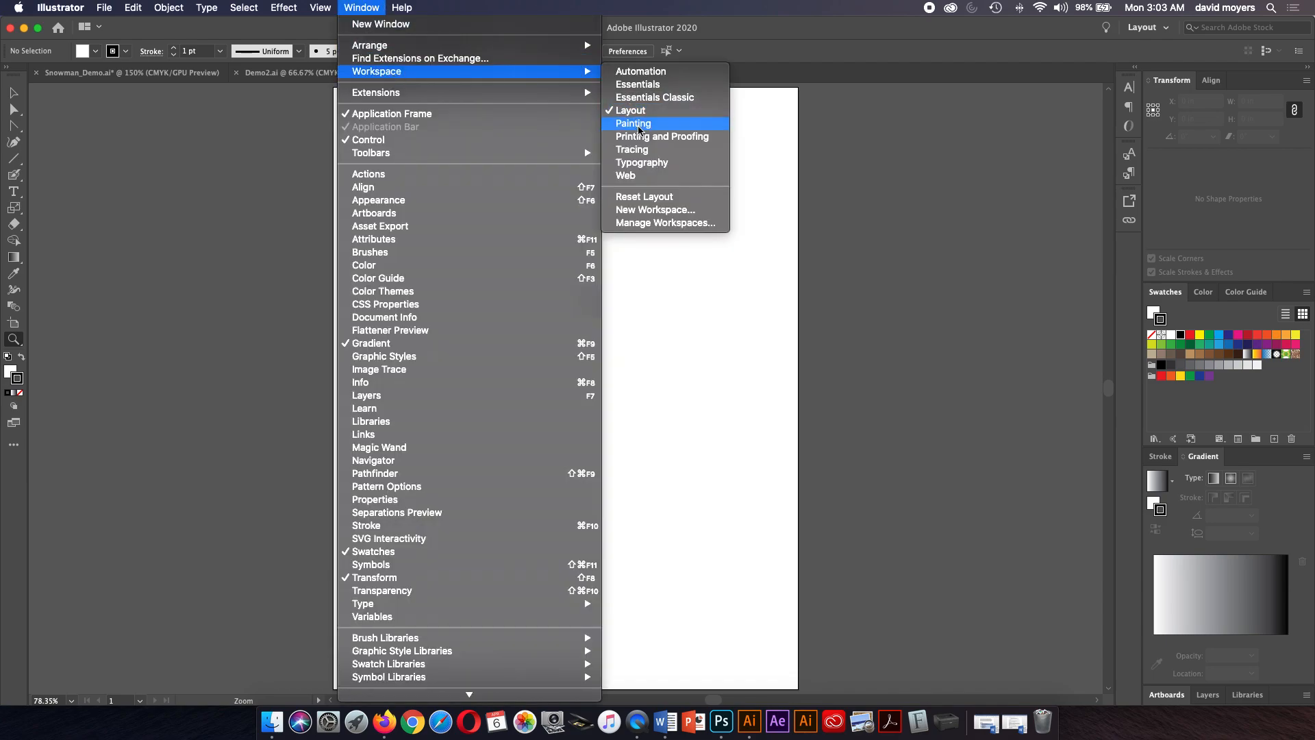
left_click(642, 138)
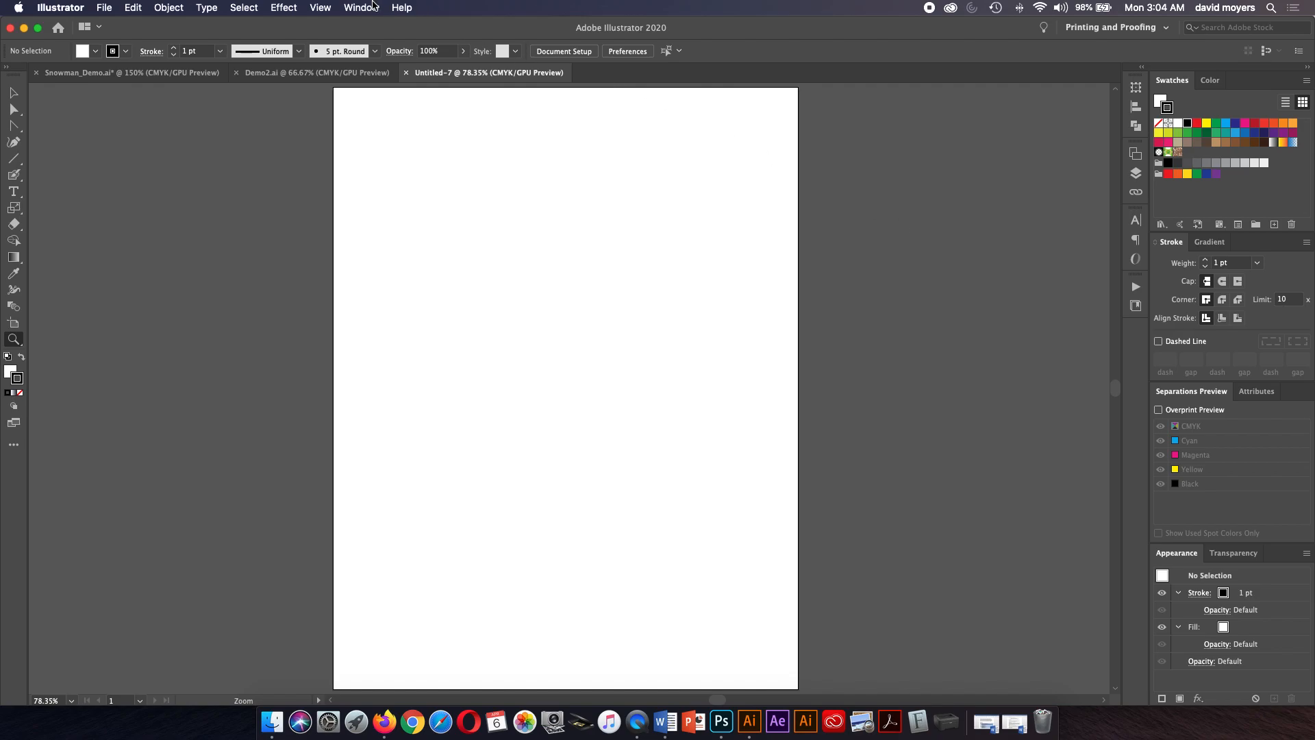
Switch back to the Essentials Classic workspace.
left_click(373, 5)
mouse_move(404, 94)
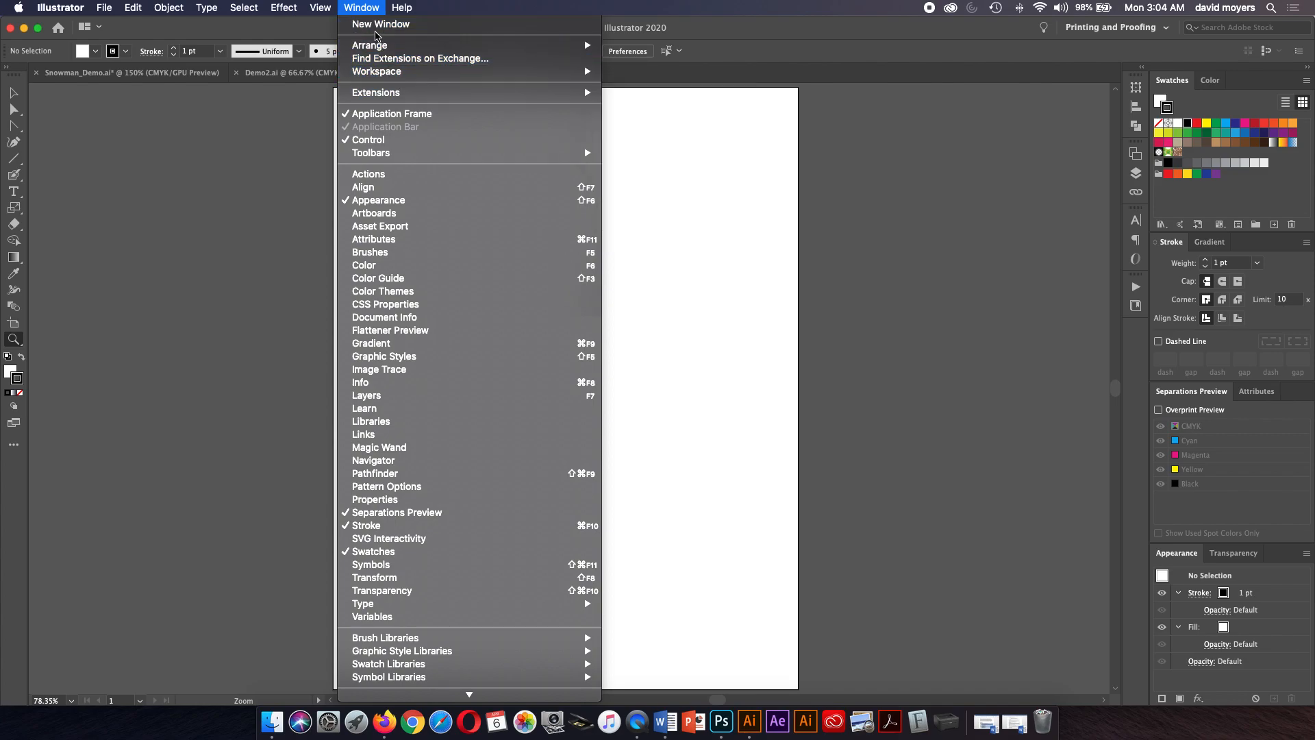
mouse_move(456, 75)
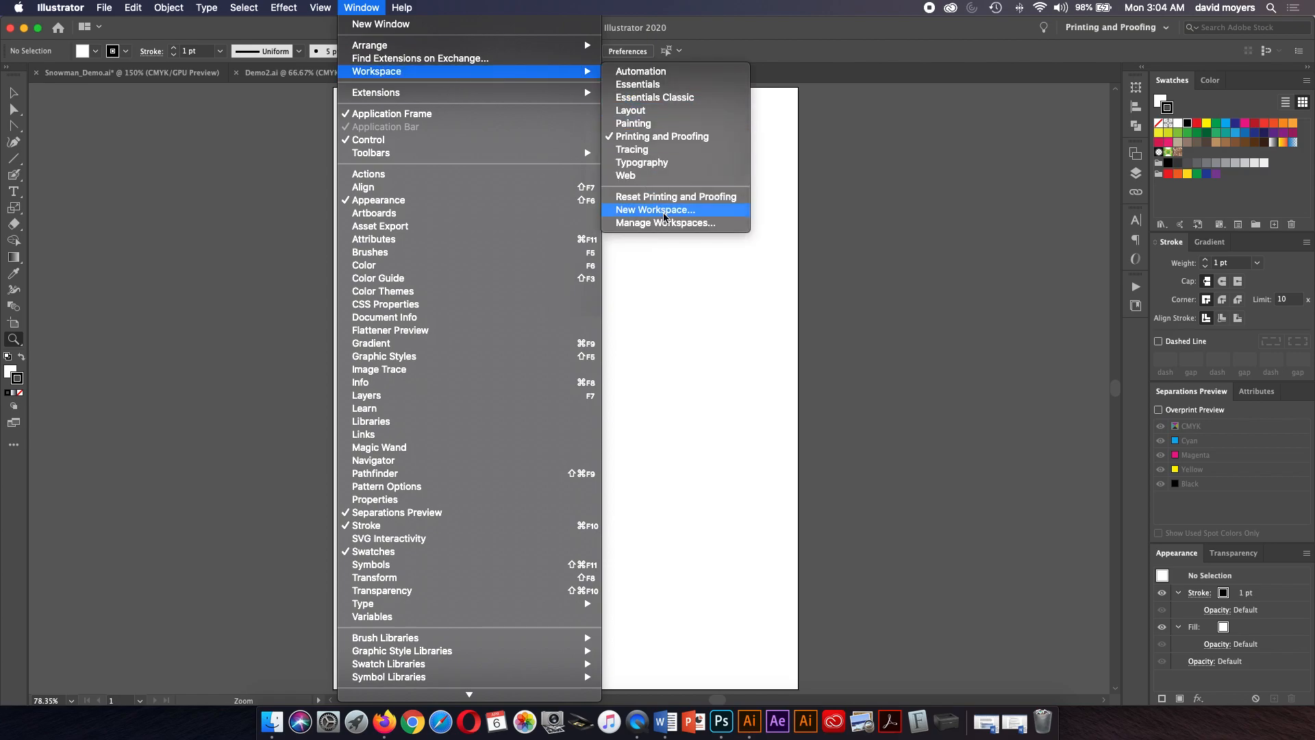
left_click(657, 100)
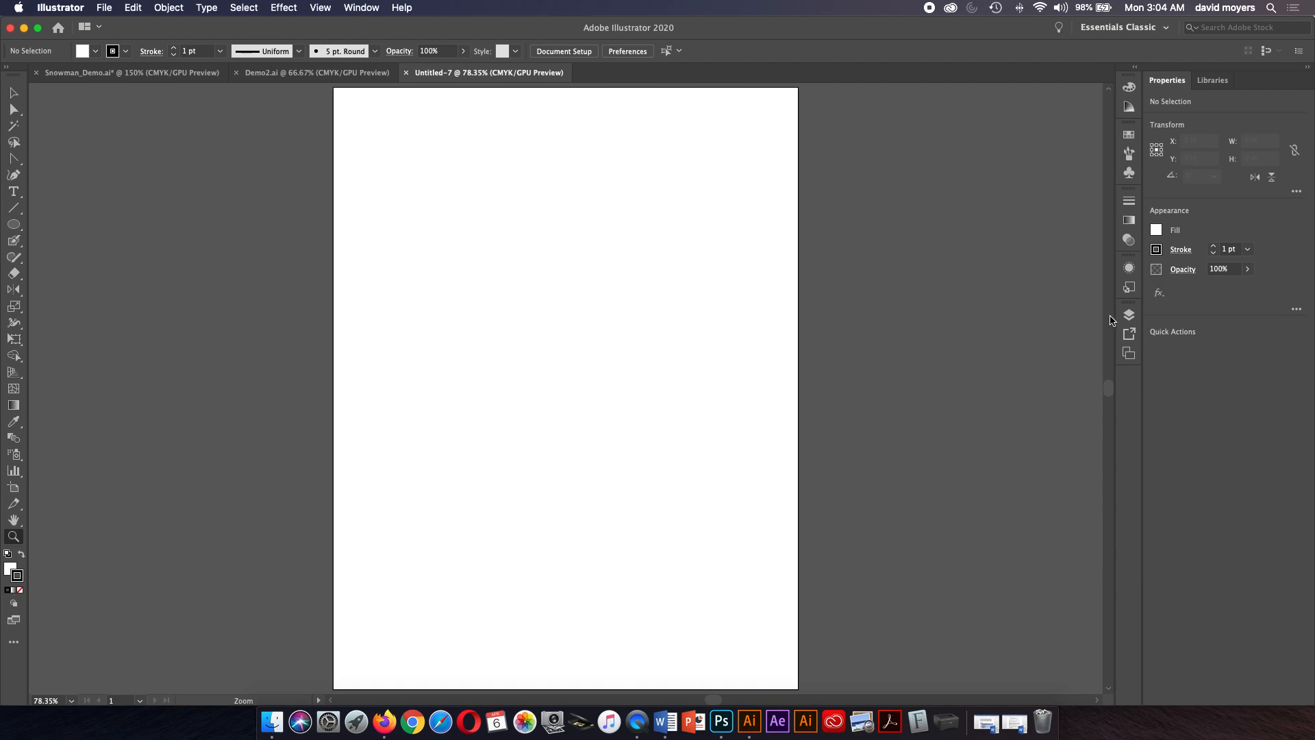
Pull the Layers panel out of the dock as a floating panel.
left_click_drag(1129, 314, 893, 443)
left_click(928, 349)
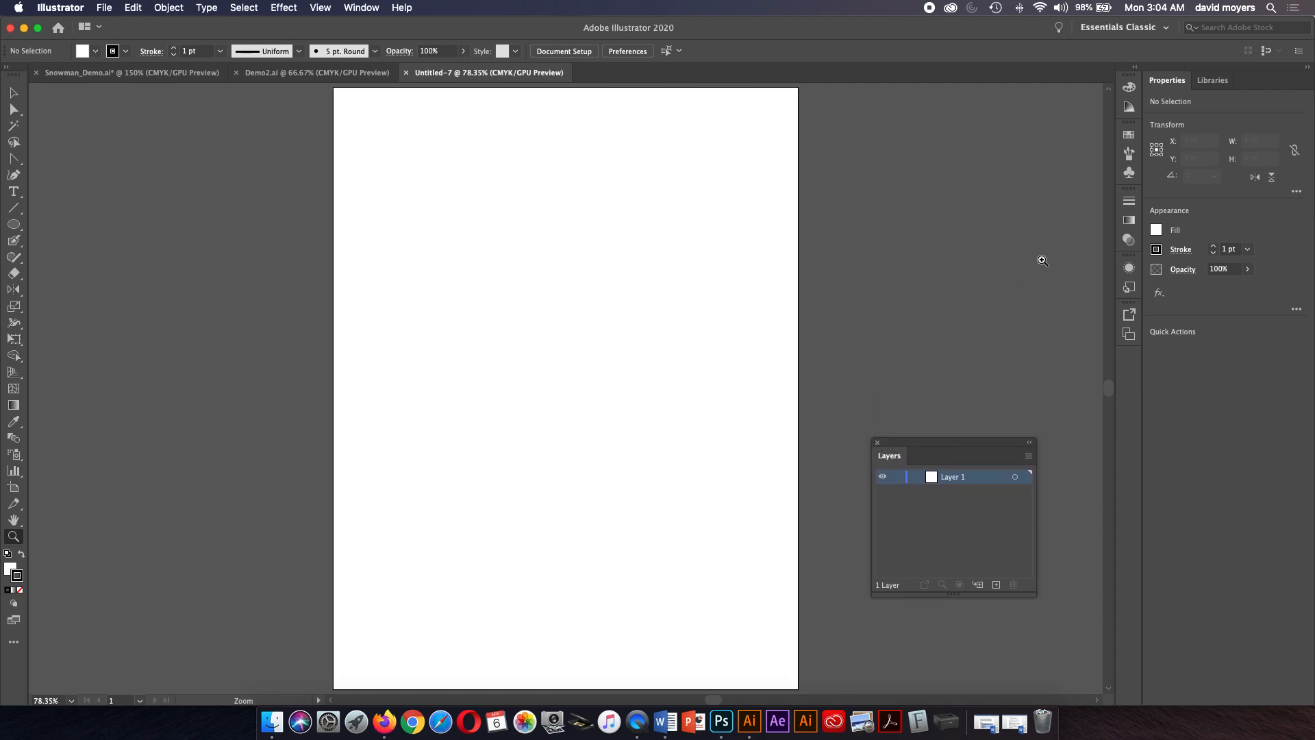
Pull the Color panel out as a floating panel and show its full options.
left_click(1130, 87)
left_click_drag(1129, 88, 891, 144)
left_click(934, 148)
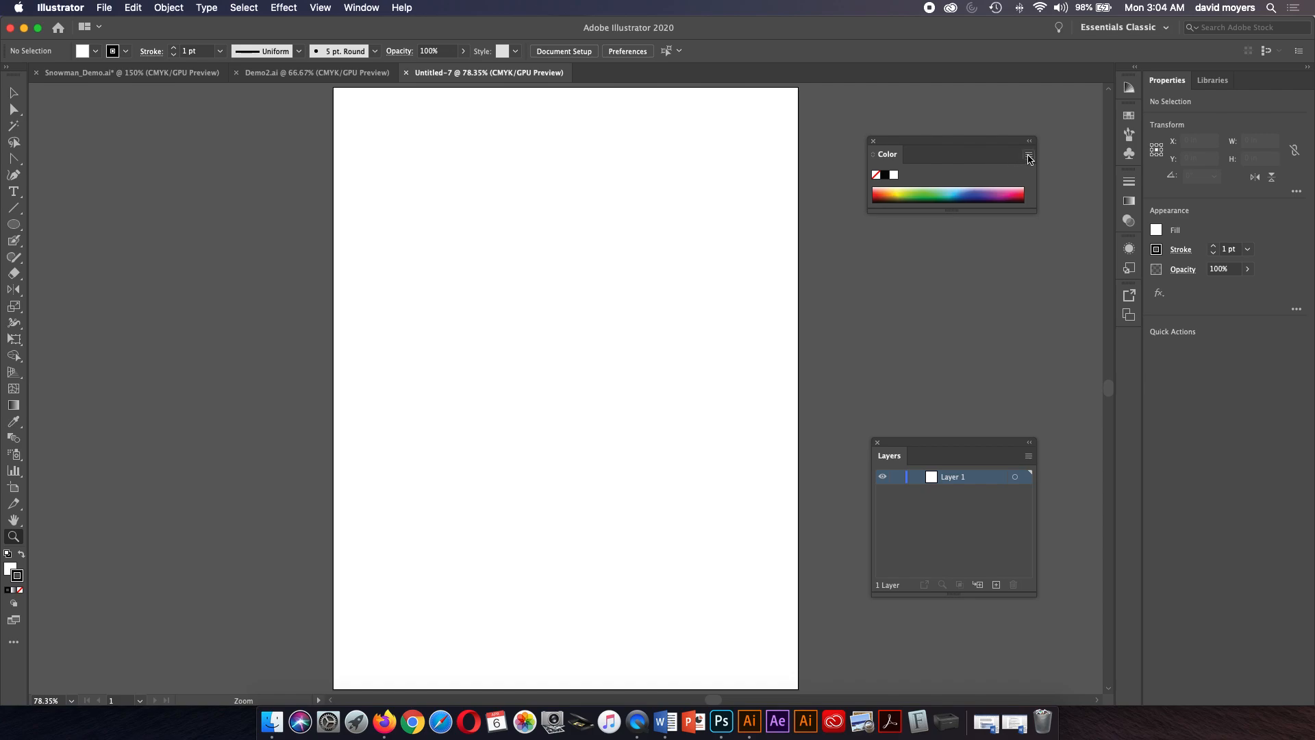
left_click(1028, 156)
left_click(1042, 154)
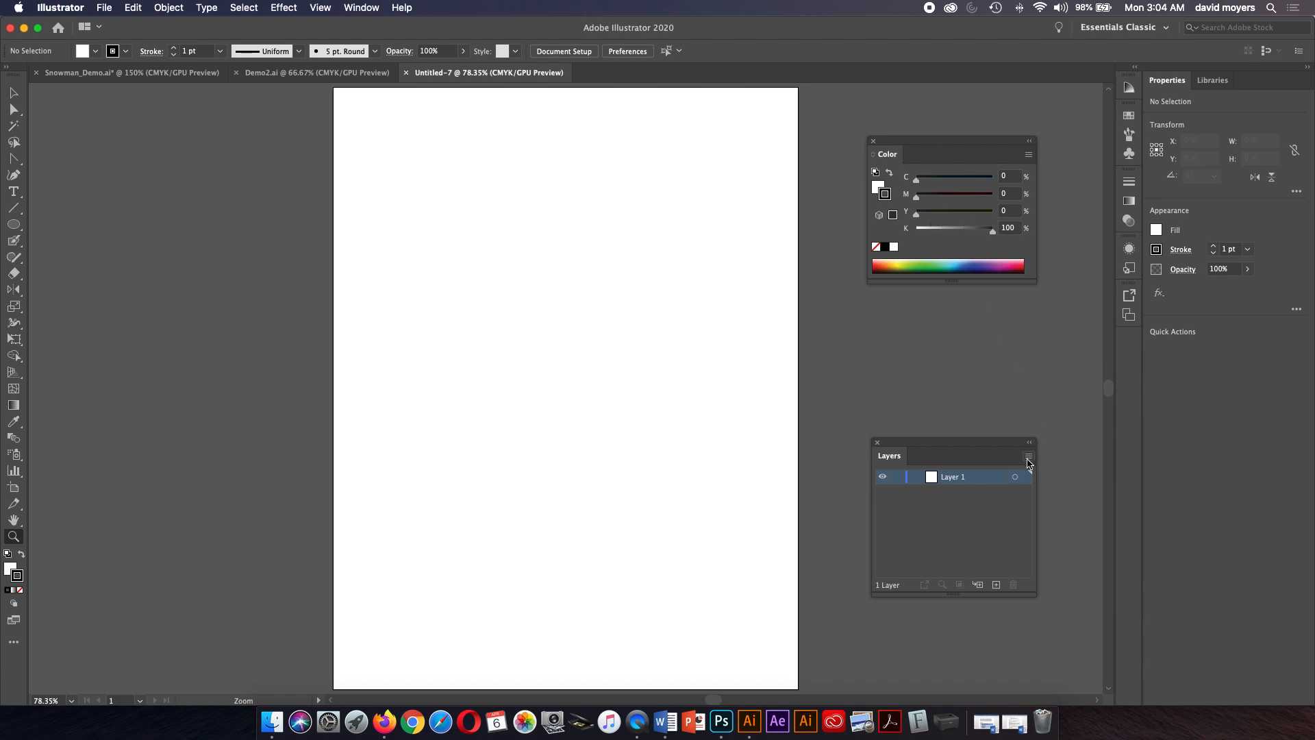
Dock the Stroke panel below the Color panel and show its full options.
left_click(1029, 458)
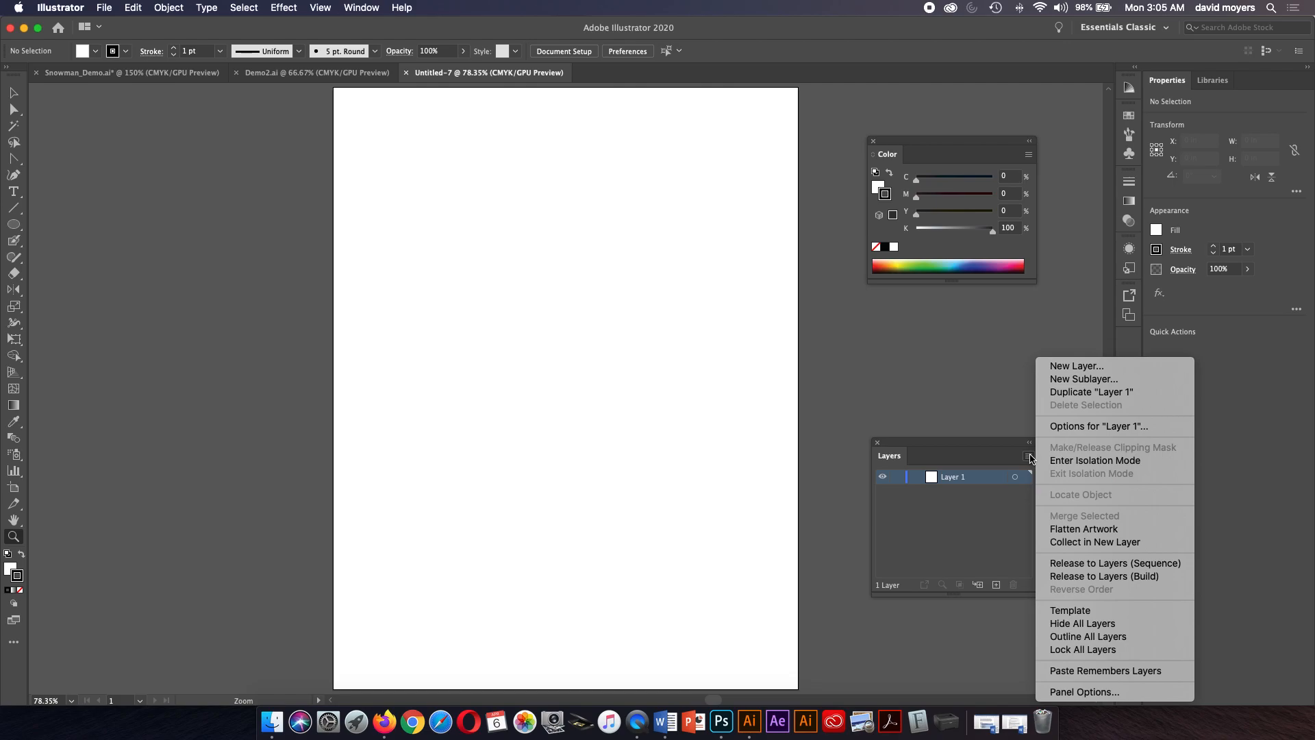
left_click(1029, 457)
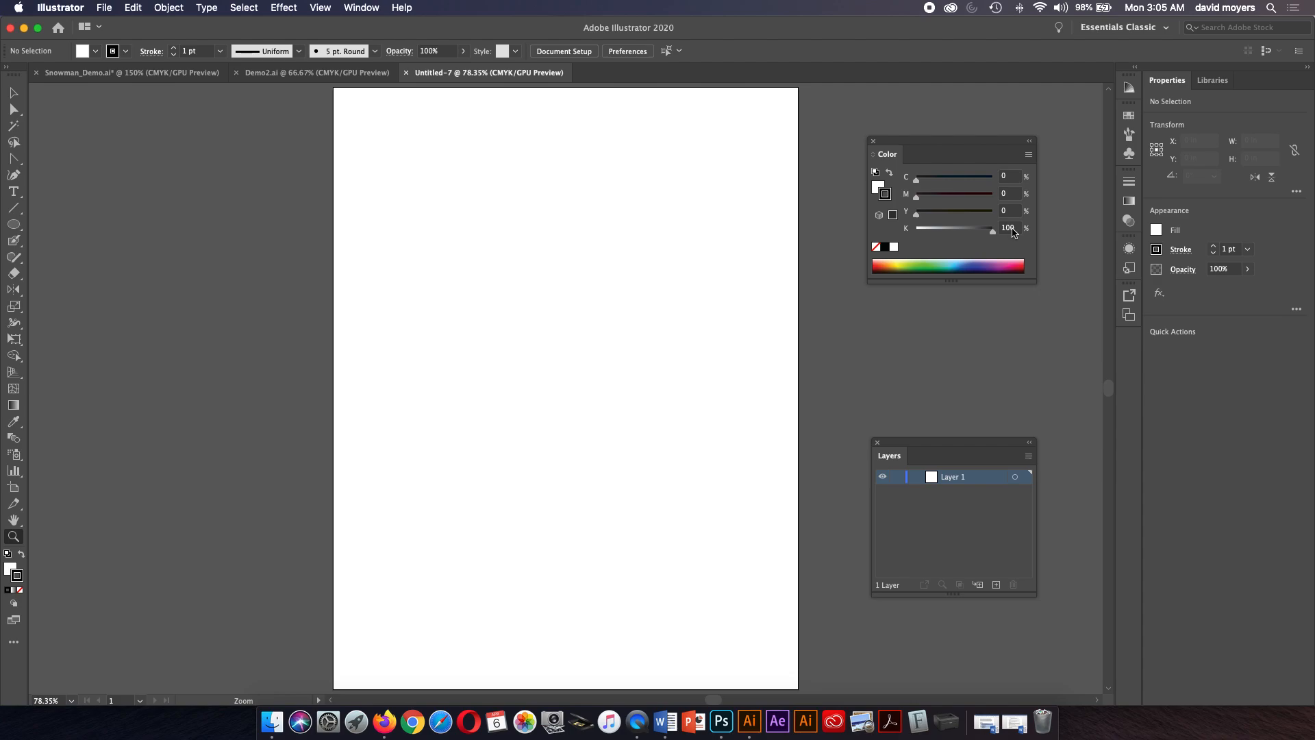
mouse_move(1129, 181)
left_mouse_down()
mouse_move(1041, 295)
mouse_move(975, 310)
mouse_move(948, 302)
mouse_move(953, 290)
left_mouse_up()
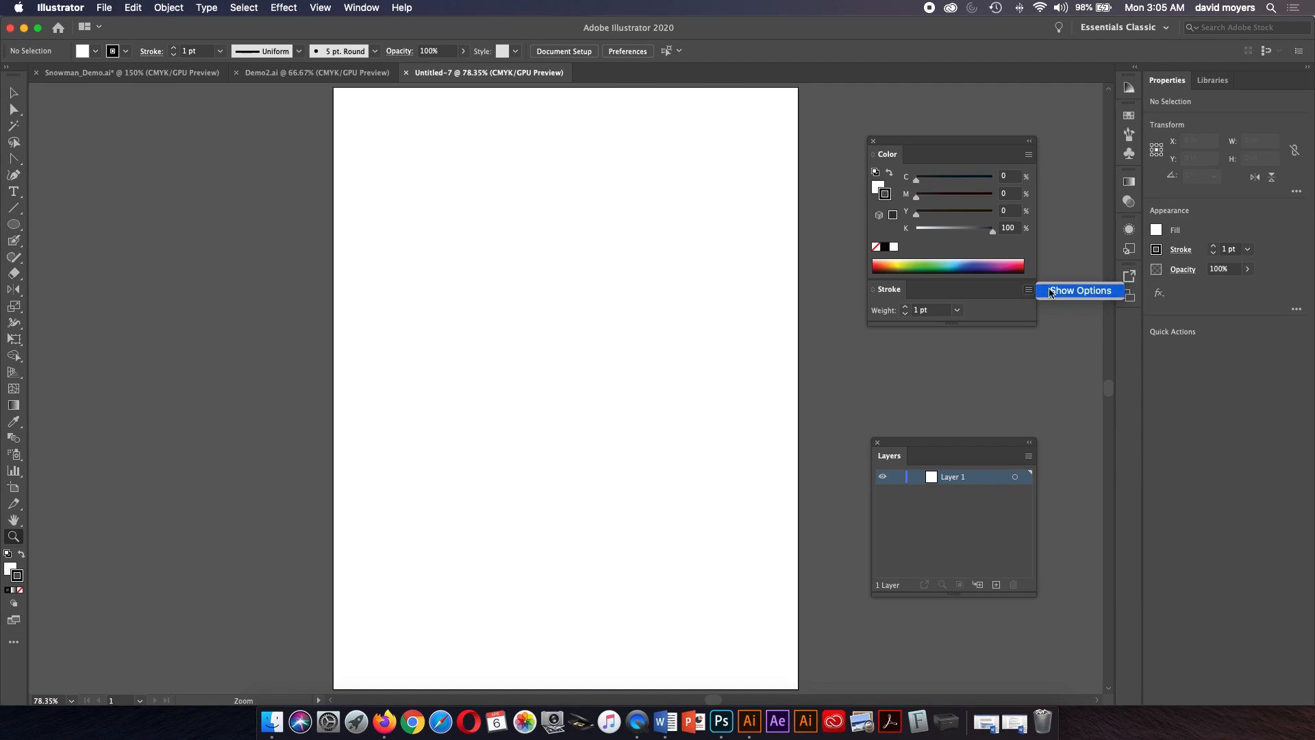
left_click(1028, 291)
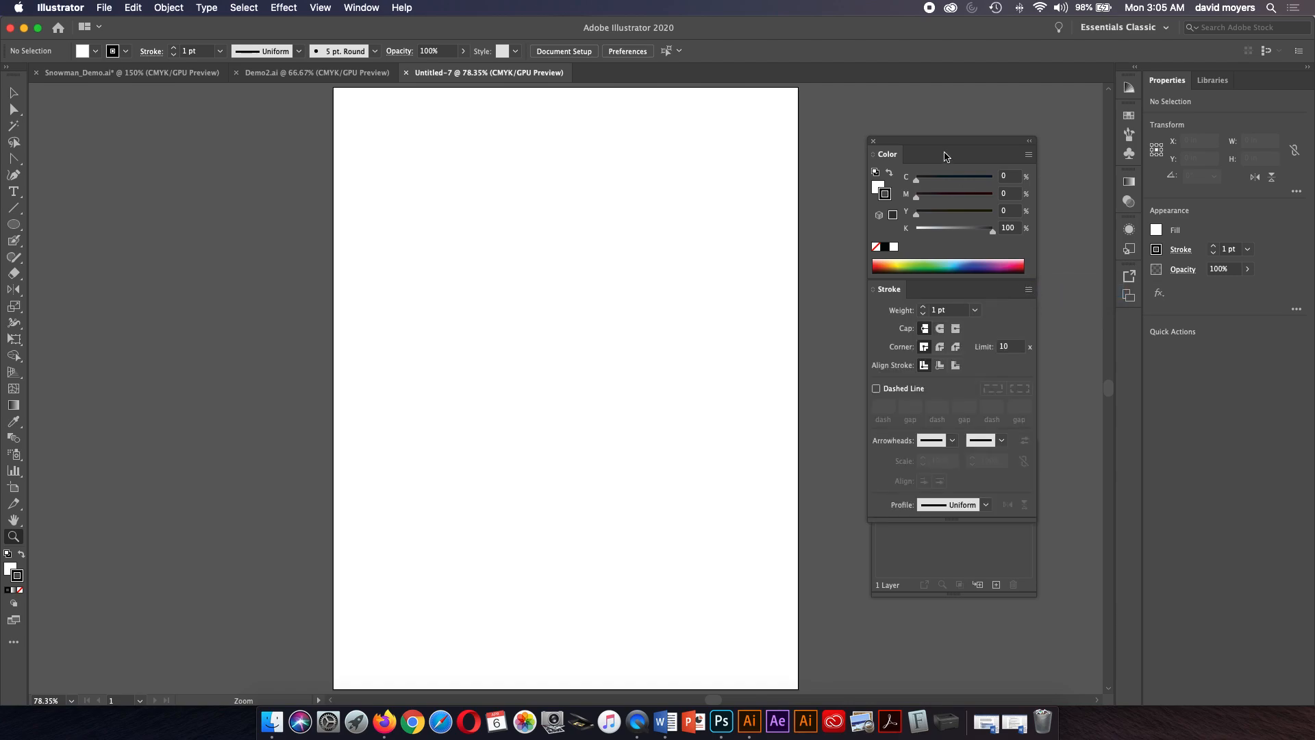
Move the Color and Stroke panel group higher and the Layers panel lower.
left_click_drag(935, 142, 958, 106)
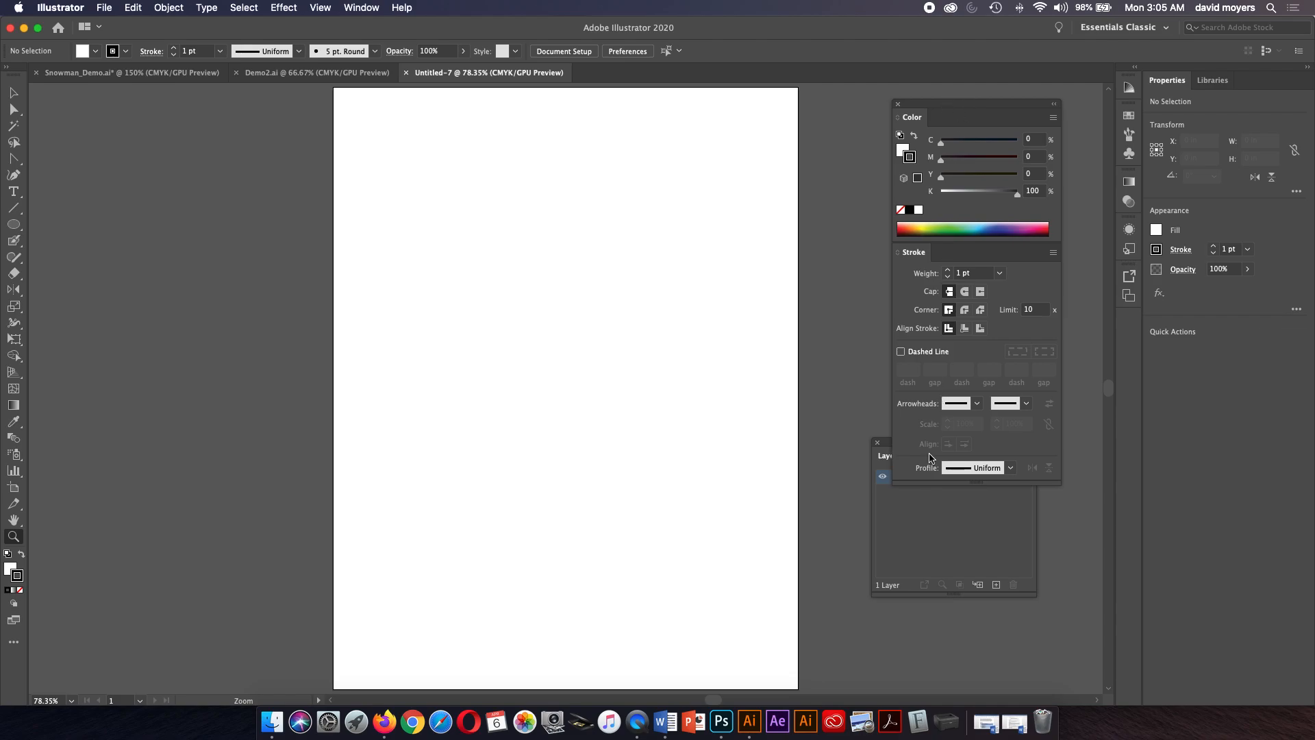
left_click(913, 514)
left_click_drag(890, 452, 869, 528)
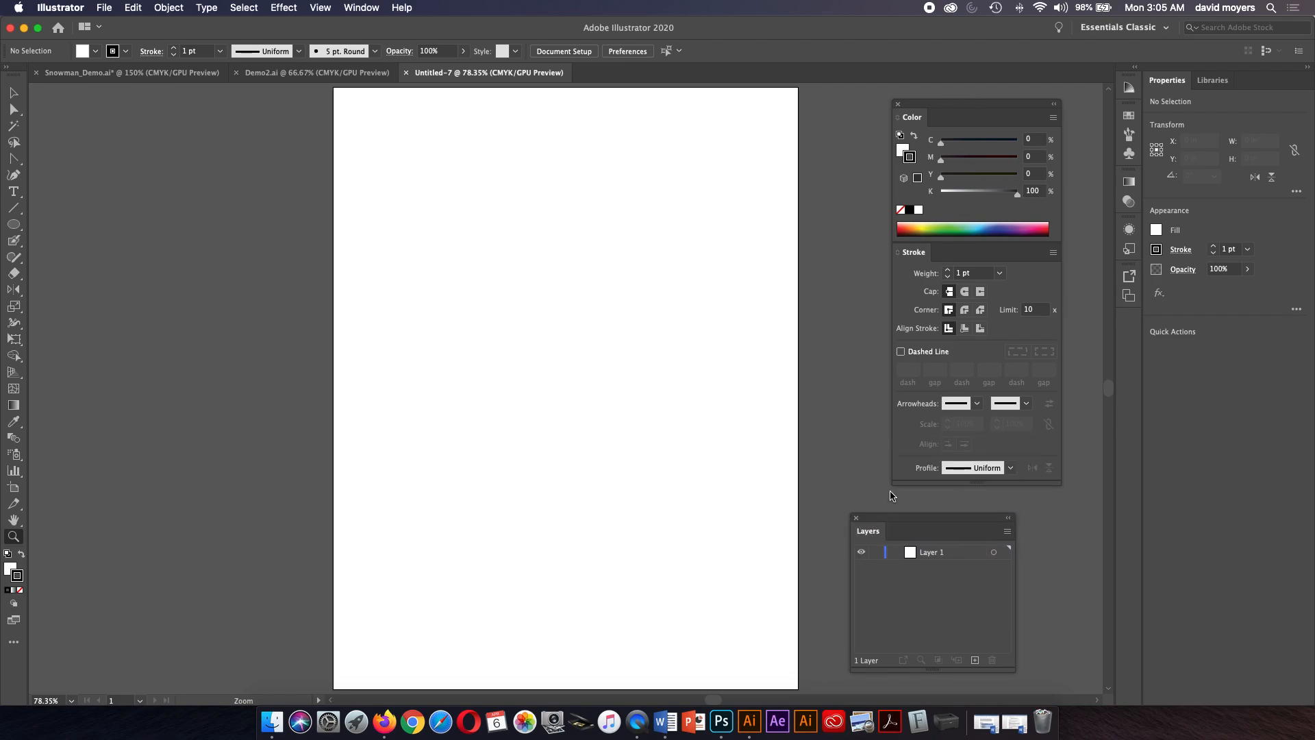
Hide and re-show the Stroke panel's options, then dock the Gradient panel as a tab beside Stroke.
left_click(1054, 253)
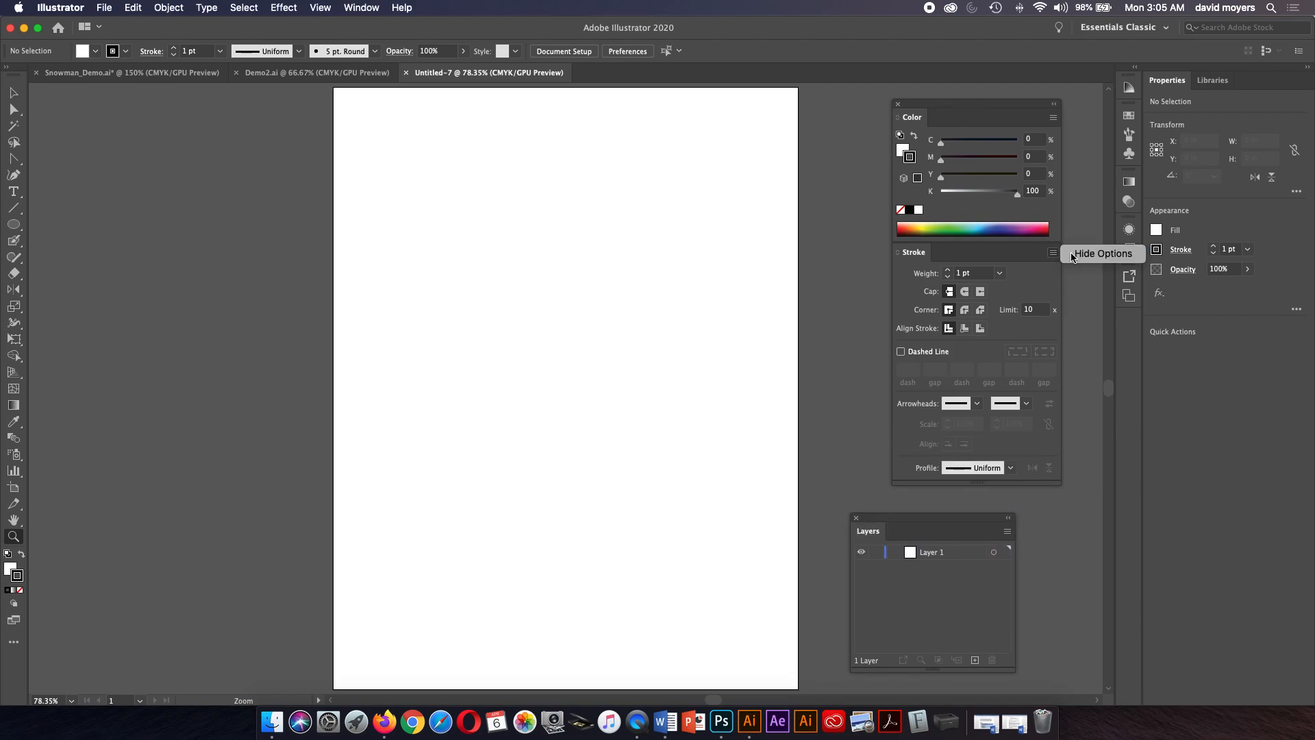
left_click(1066, 256)
left_click(1055, 252)
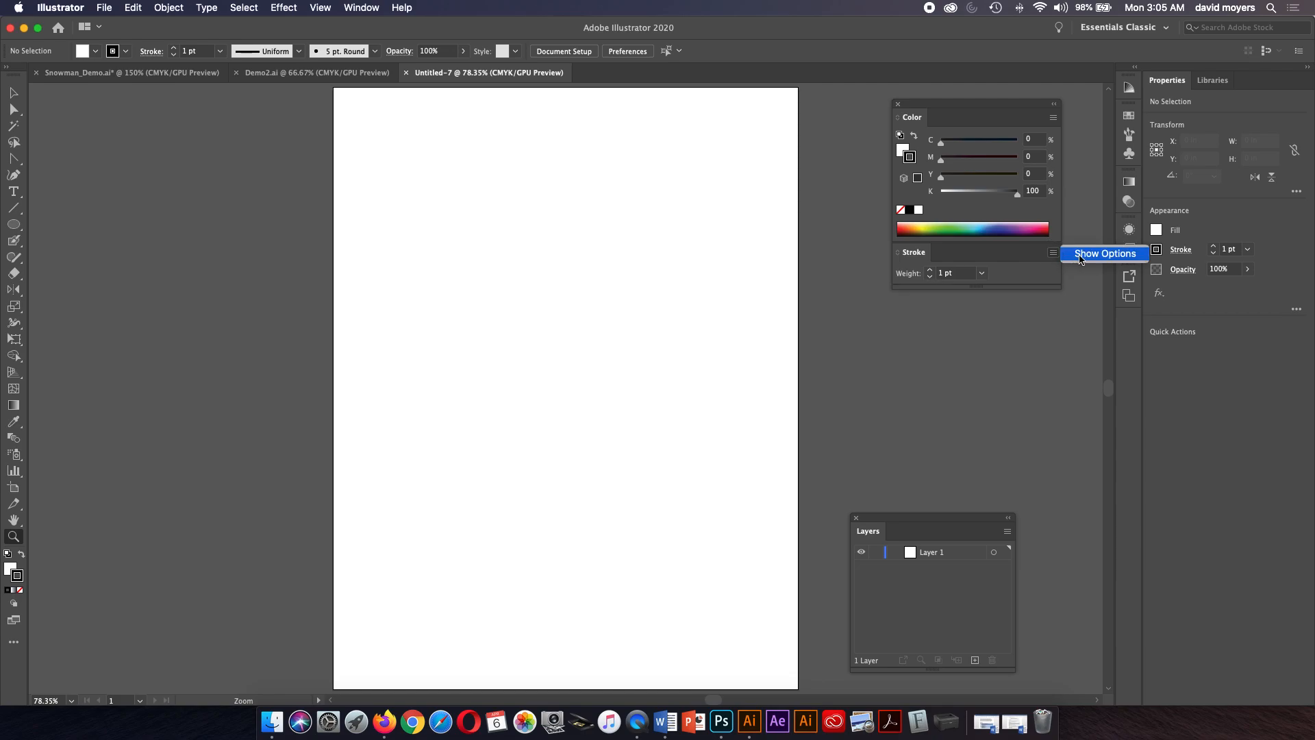
left_click(1080, 258)
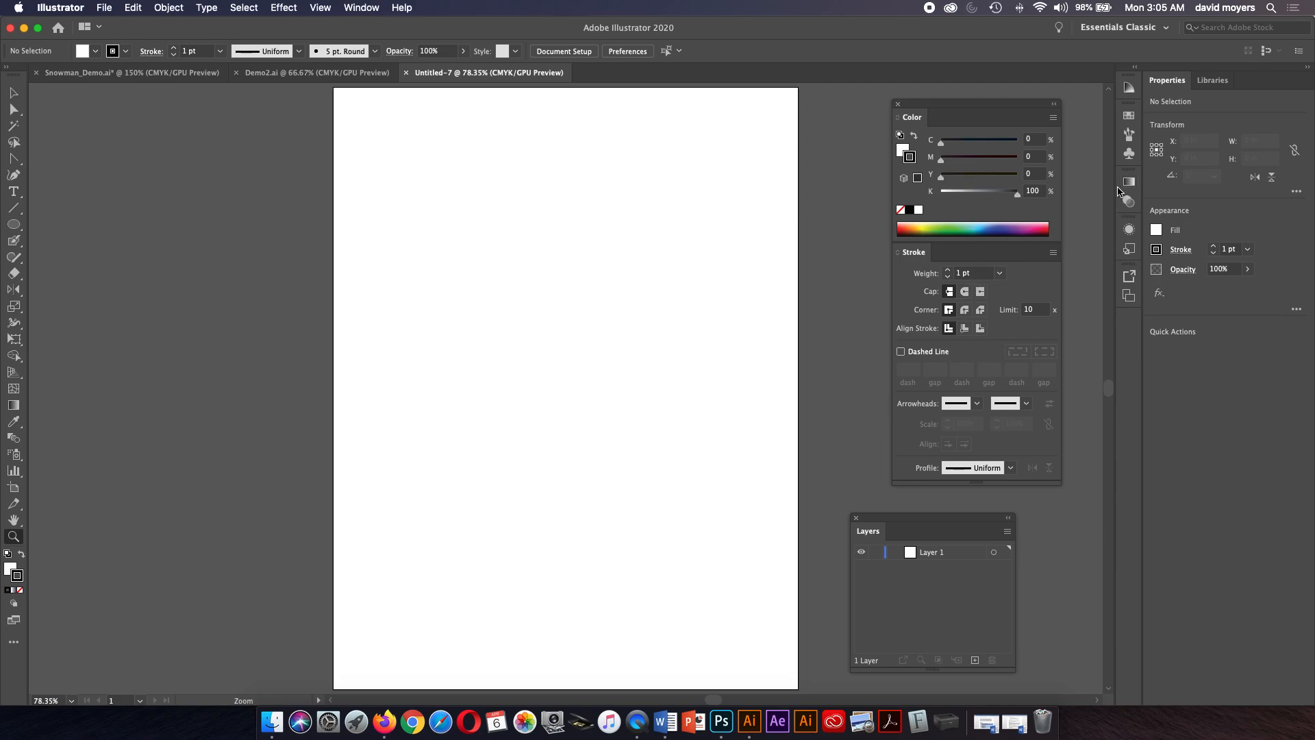
left_click_drag(1129, 183, 998, 259)
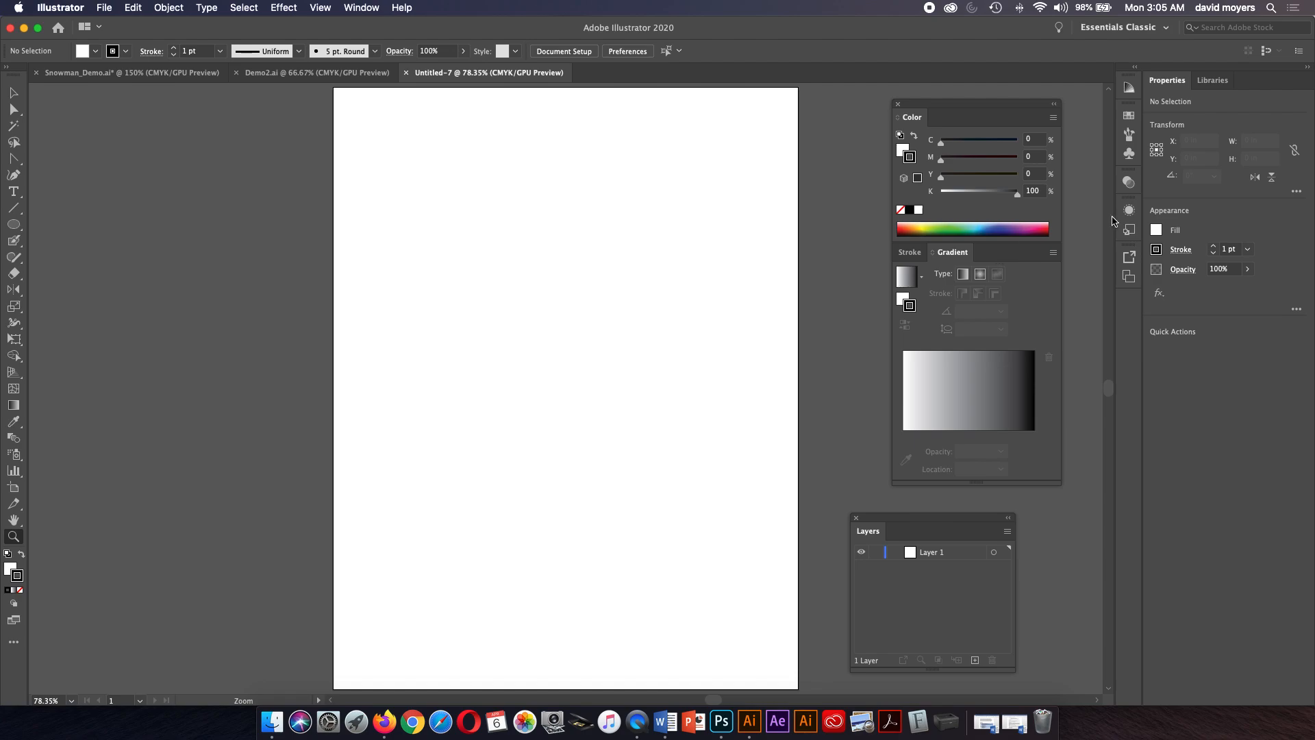
Dock the Transparency panel as a tab beside Stroke and Gradient, and bring the Stroke tab to the front.
mouse_move(1129, 182)
left_mouse_down()
mouse_move(1024, 289)
mouse_move(993, 263)
left_mouse_up()
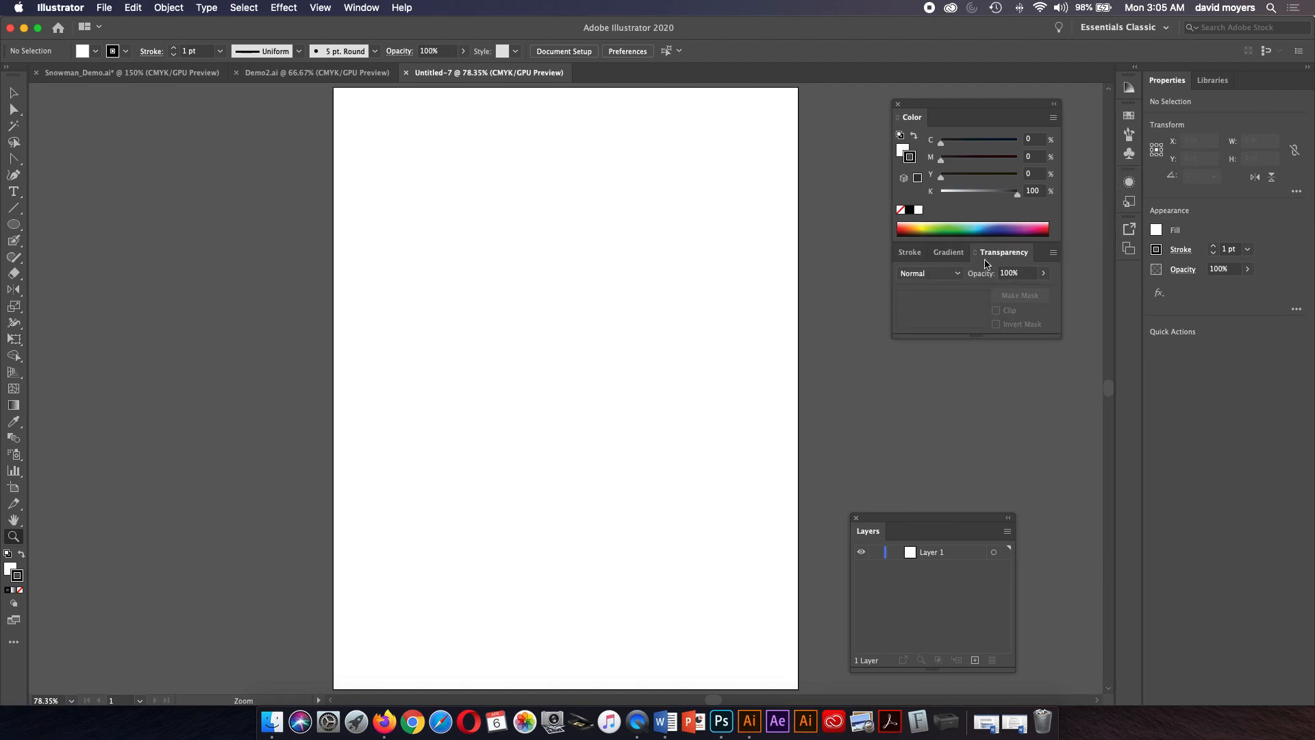
left_click(910, 254)
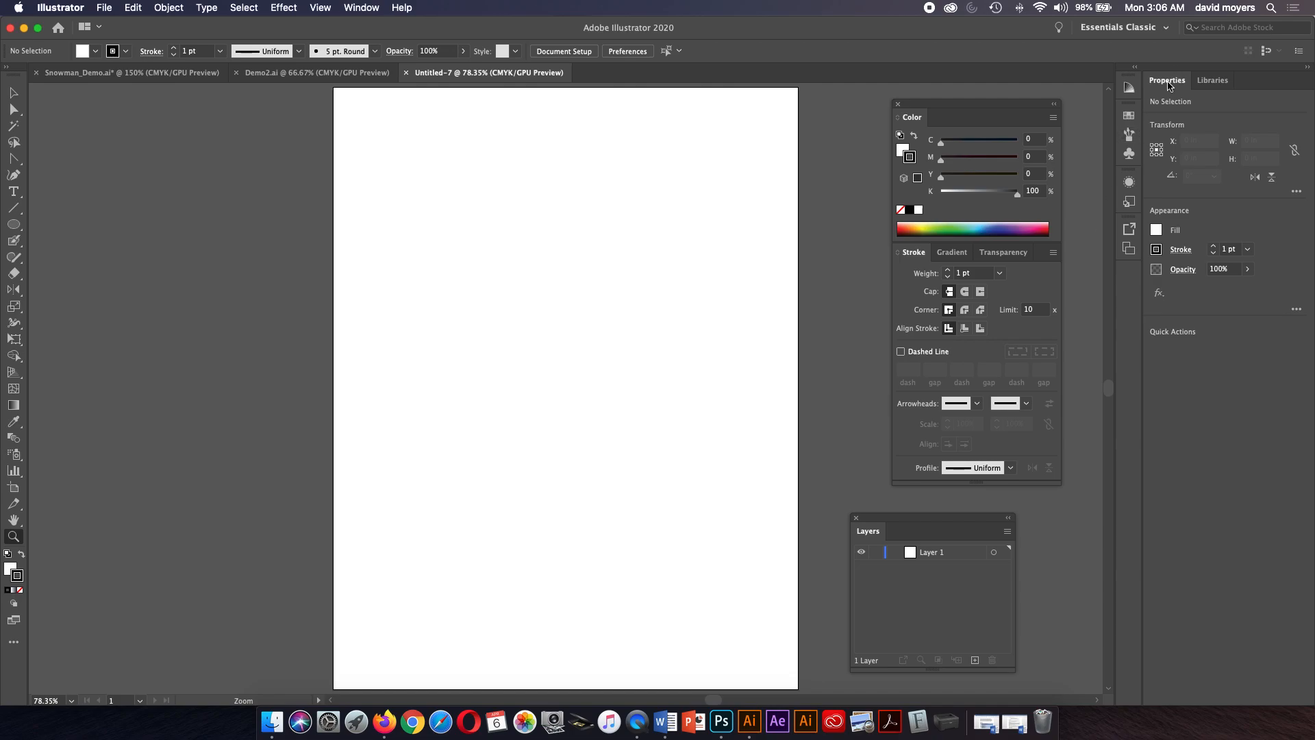
Close the Properties panel, then pull out the Libraries panel as a floating panel and close it.
left_click_drag(1169, 84, 1070, 90)
left_click(1068, 89)
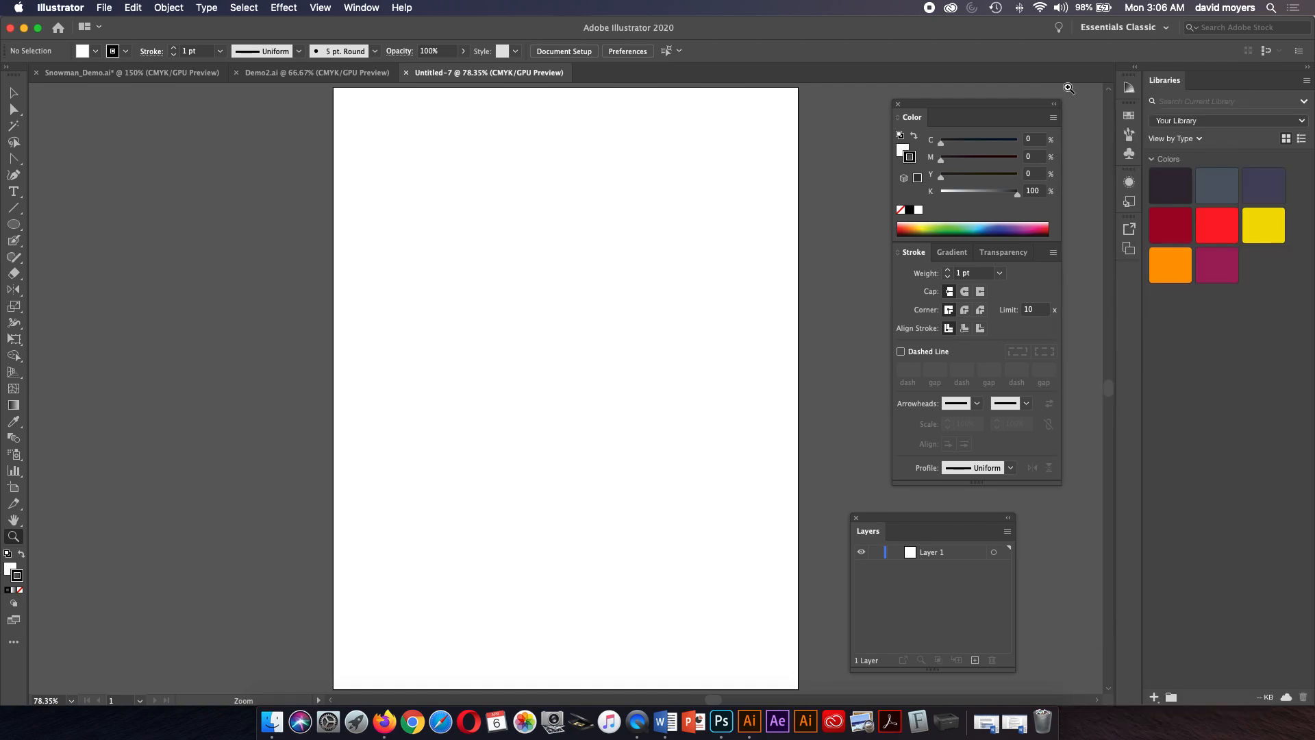
left_click_drag(1156, 79, 1141, 179)
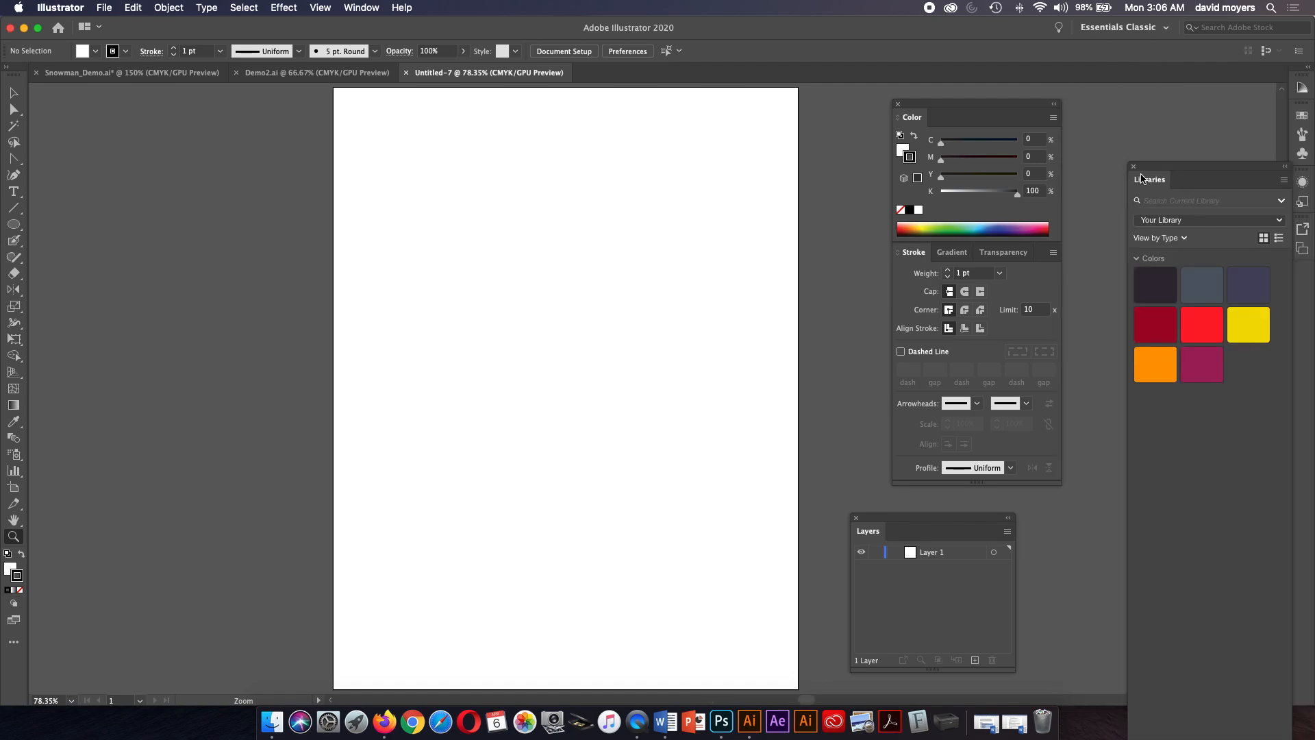
left_click(1134, 167)
Pull the collapsed panel icon column out of the dock and close it.
left_click_drag(1302, 88, 1143, 138)
left_click(1134, 128)
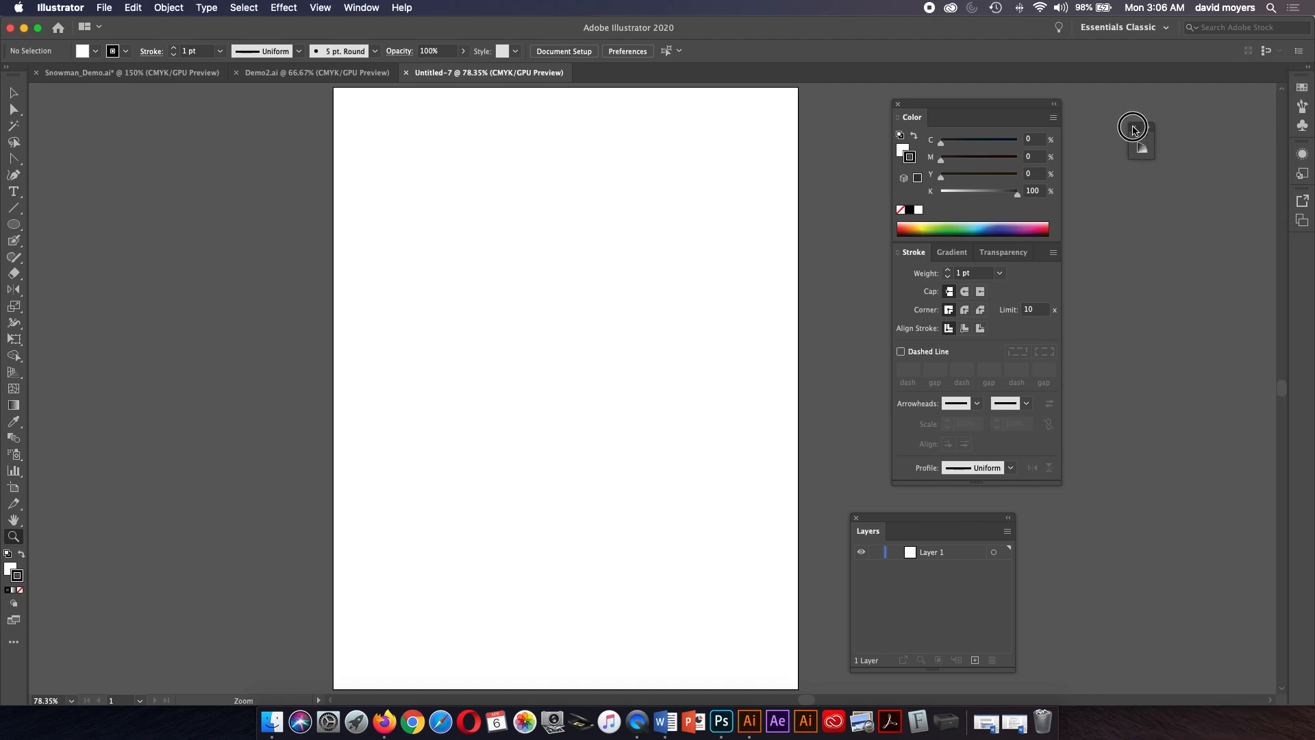
left_click_drag(1300, 67, 1133, 119)
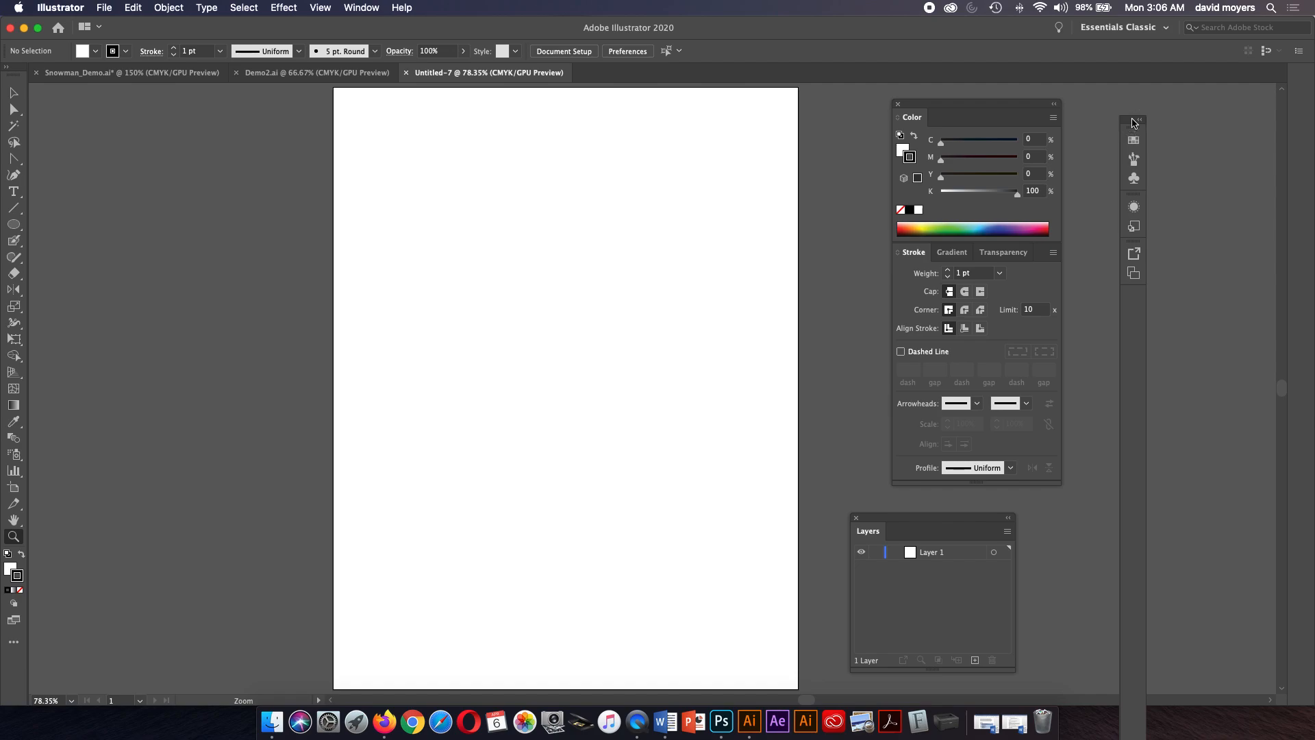
left_click(1124, 115)
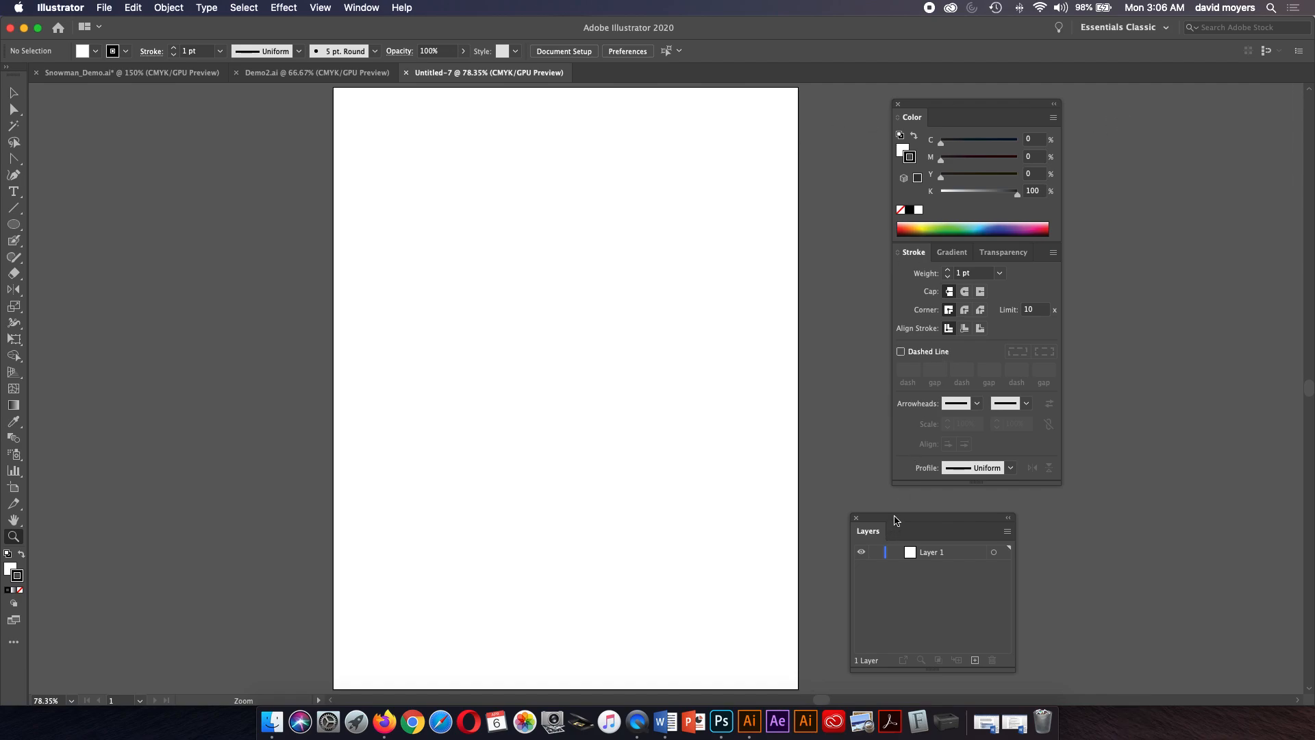
Move the Layers panel further right and float the toolbar beside the canvas in a two-column layout.
left_click_drag(894, 519, 1001, 512)
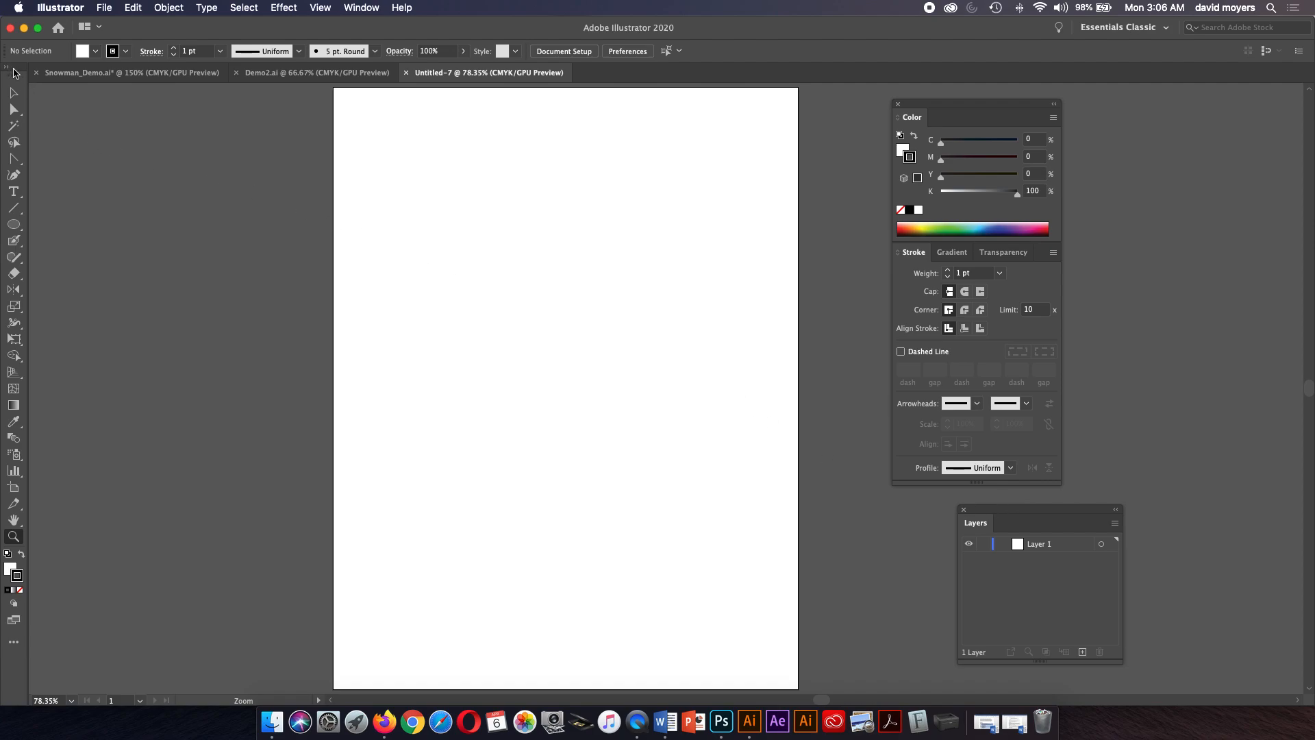
left_click_drag(12, 74, 233, 96)
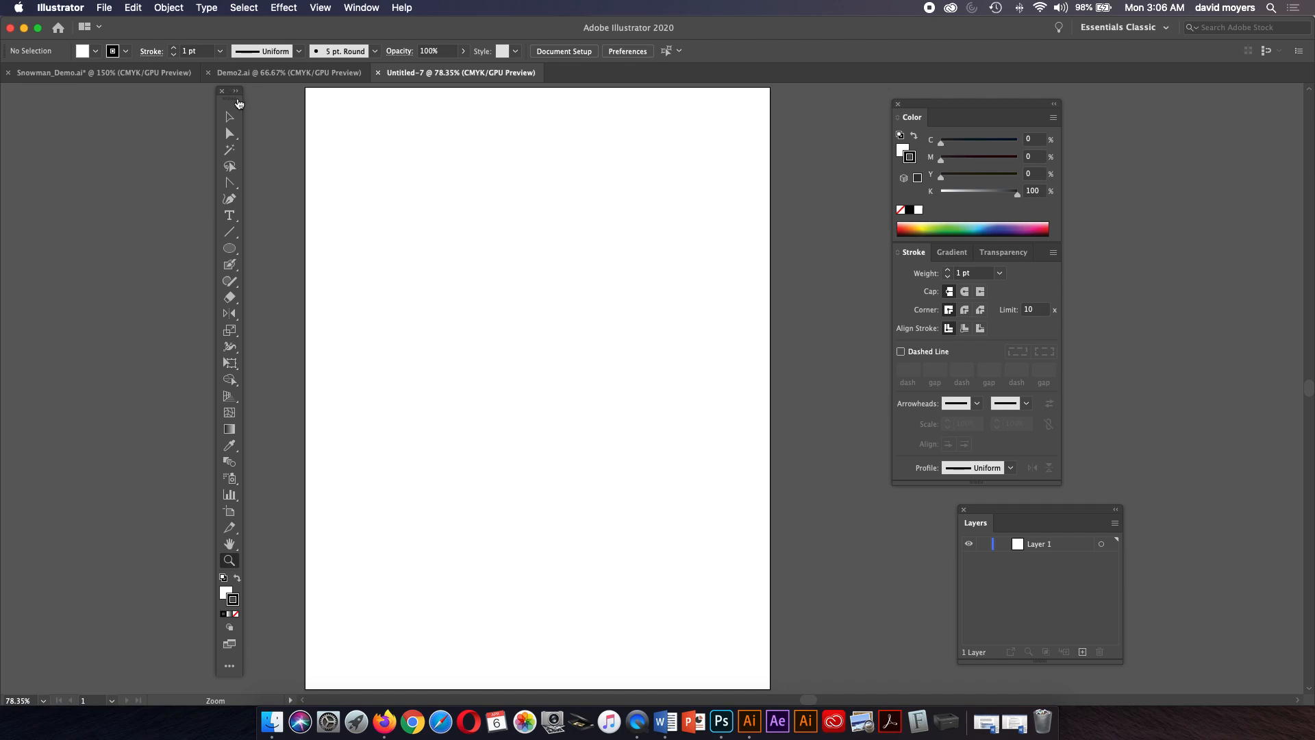
left_click(239, 94)
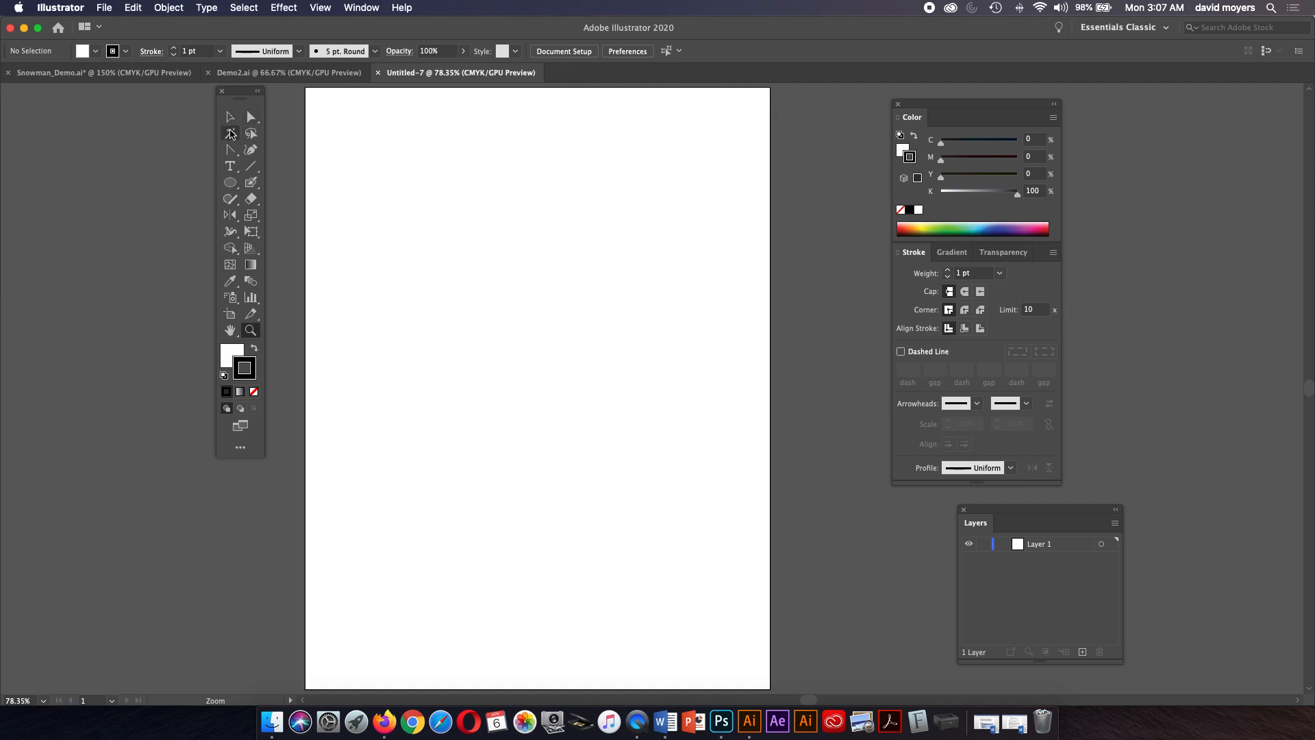
Choose the Rectangle Tool from the shape tools group and draw a rectangle about 4.55 × 4.30 in near the page's upper left.
left_click(231, 119)
left_click(231, 119)
left_click(251, 117)
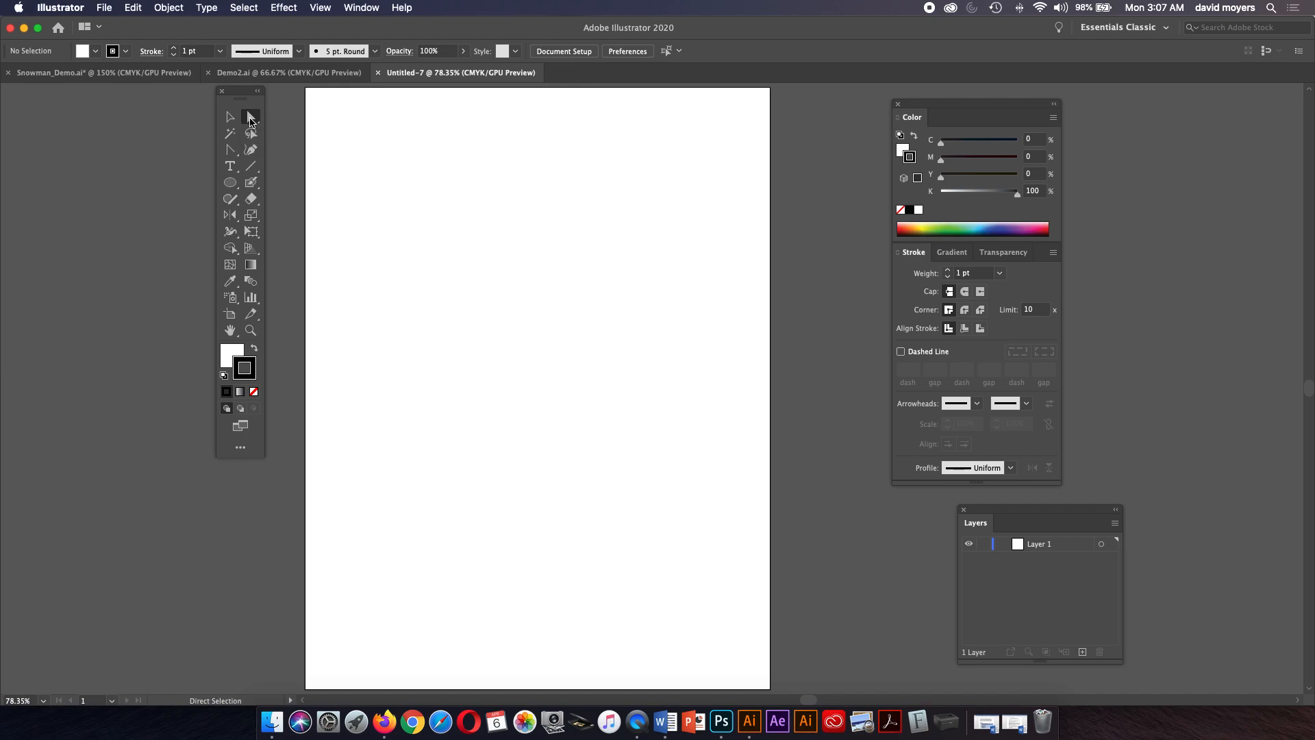
left_click(233, 185)
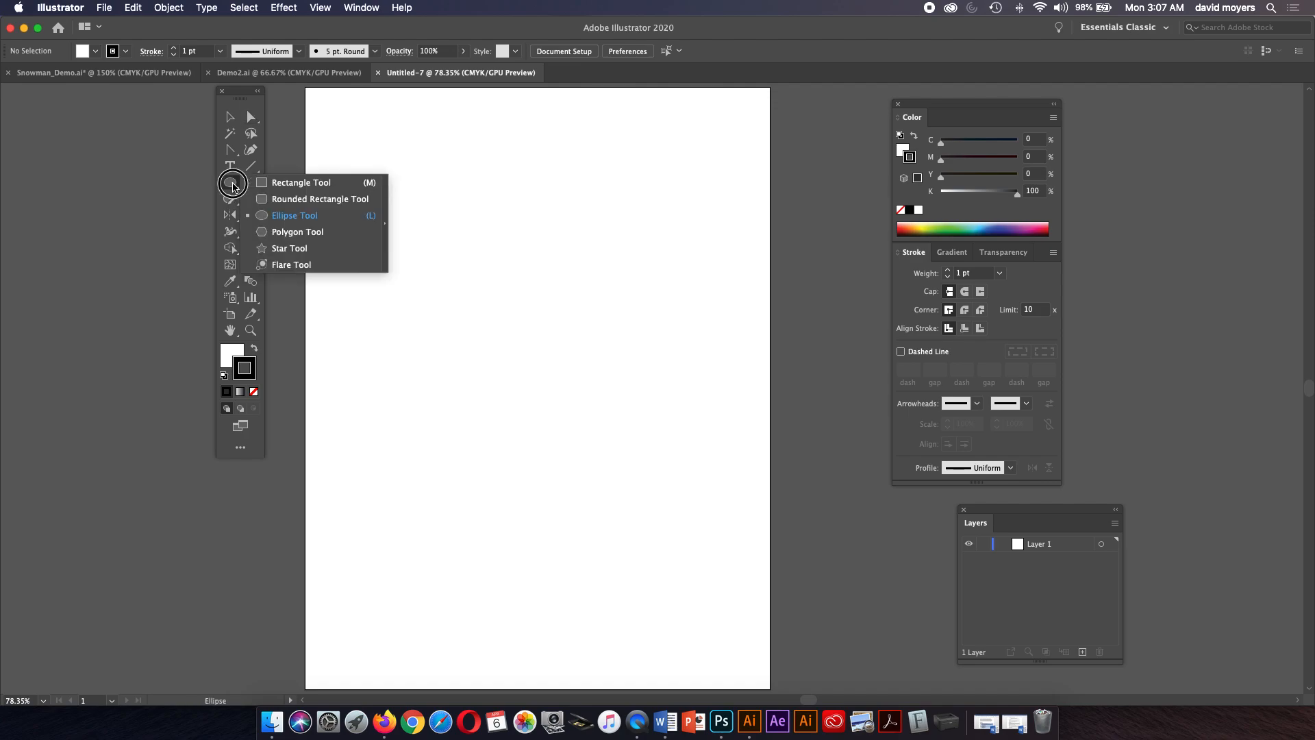
left_click_drag(233, 187, 302, 183)
left_click_drag(386, 170, 636, 404)
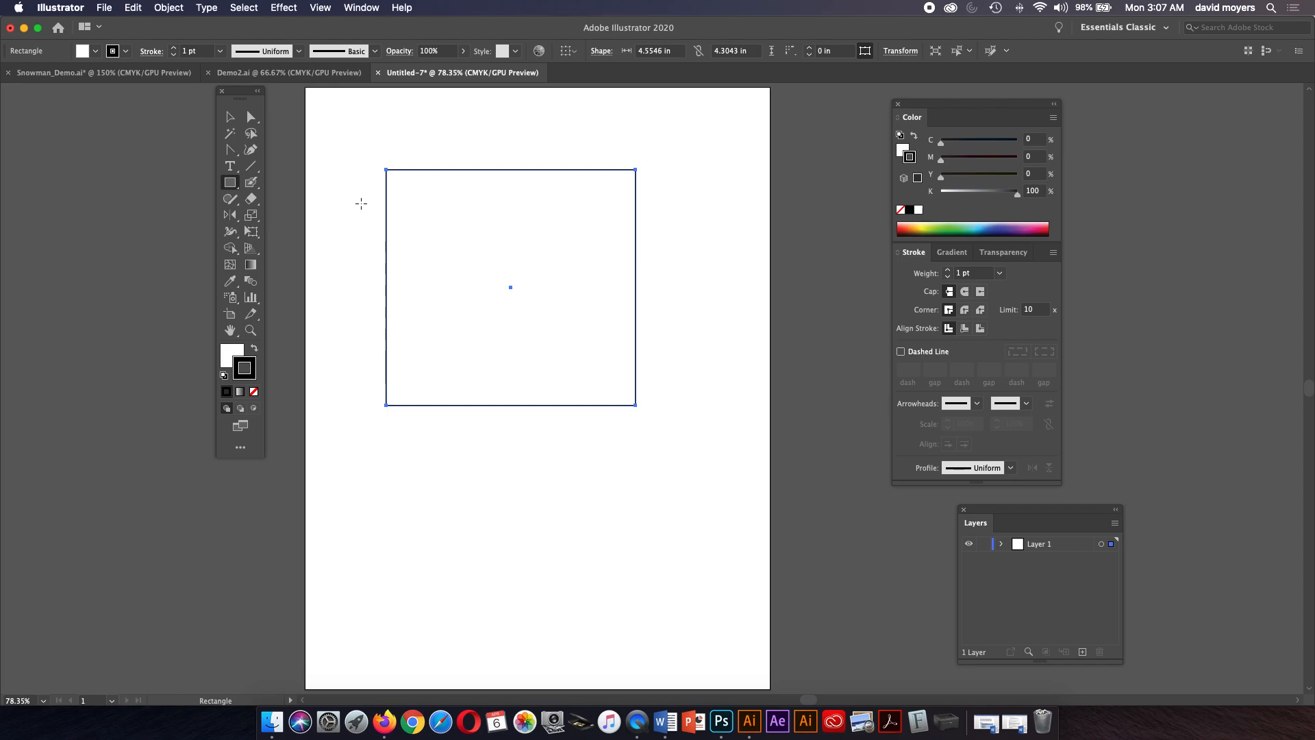
With the Direct Selection tool, move the rectangle's top-right corner anchor down and inward, then deselect.
left_click(251, 116)
left_click(661, 180)
left_click_drag(636, 169, 555, 259)
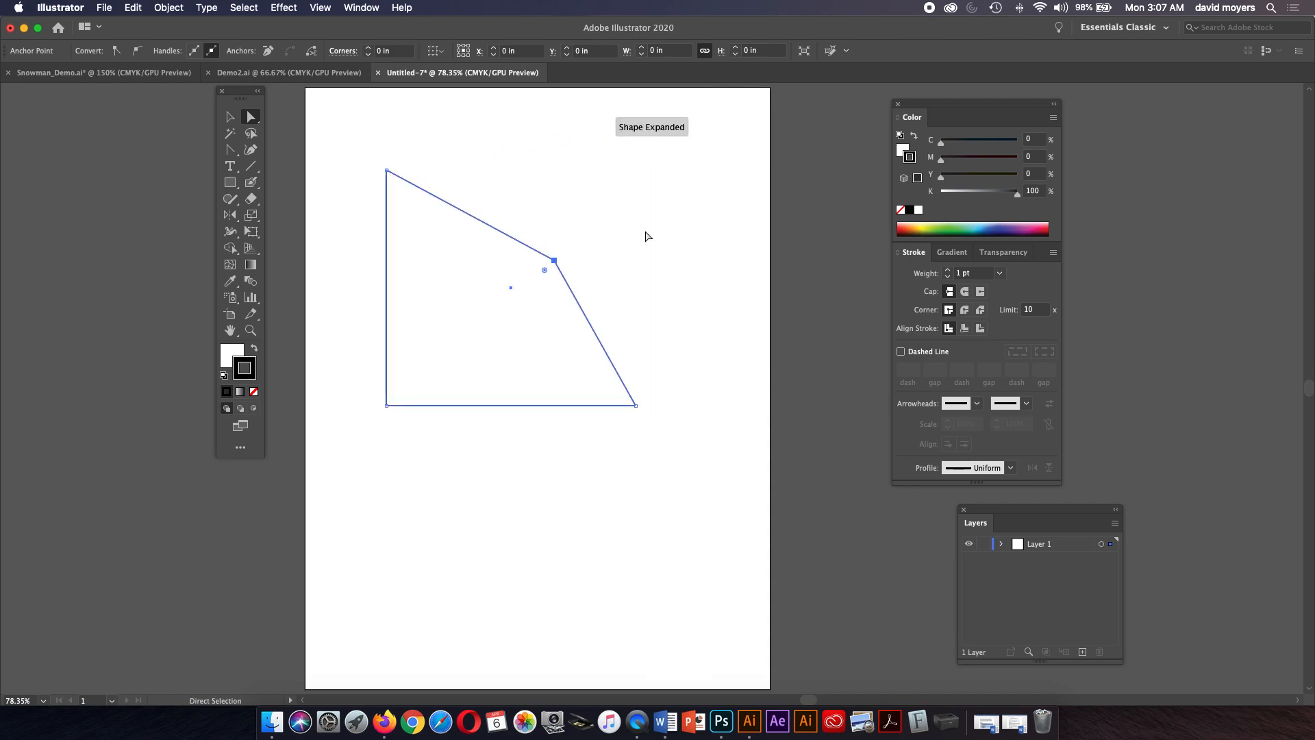
left_click(654, 232)
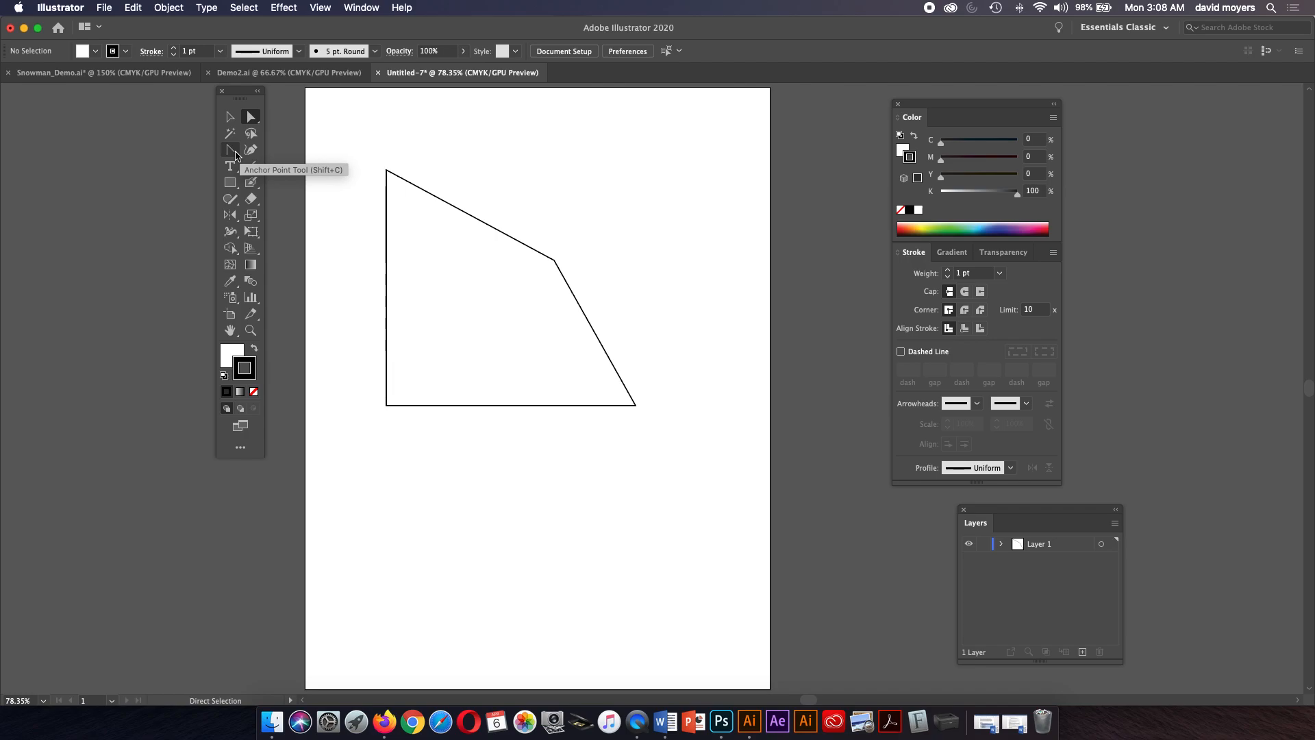
Select the Pen Tool, place an anchor near the page's upper-left corner, and undo it.
left_click(235, 155)
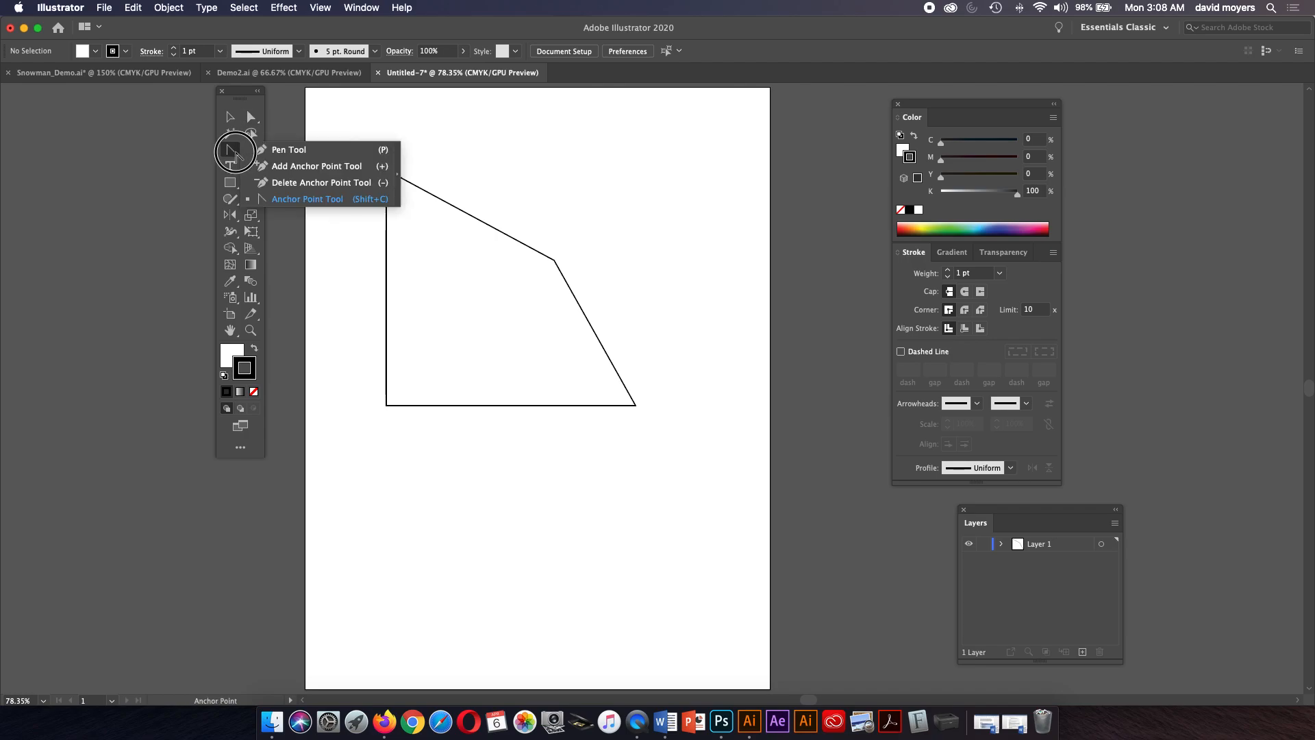
left_click(264, 146)
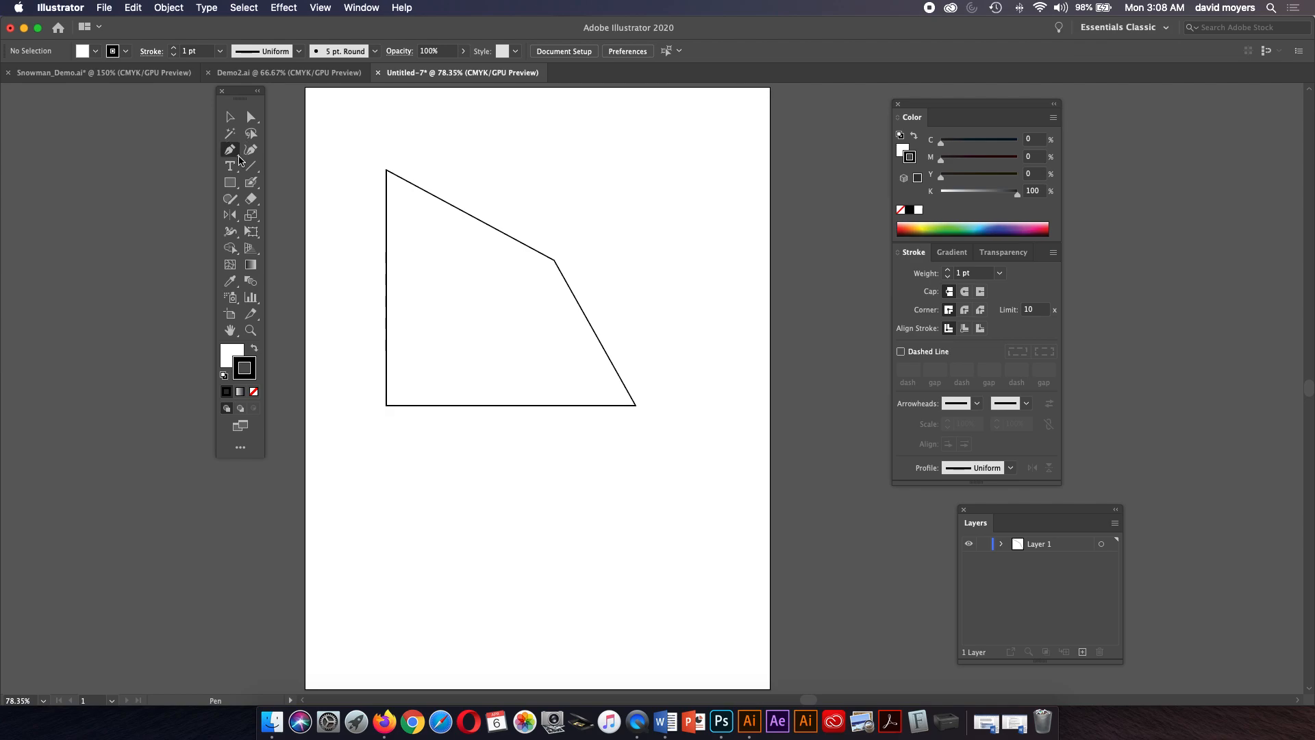
left_click(287, 154)
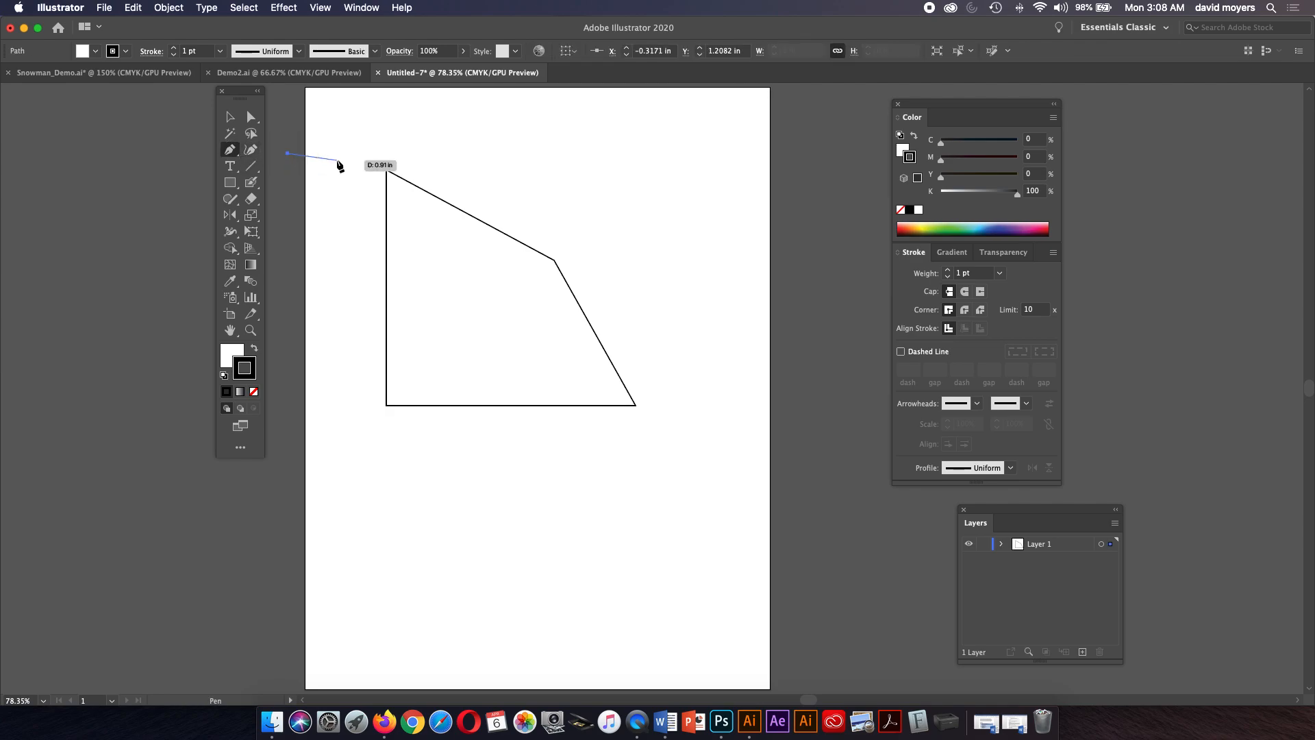
key("super+z")
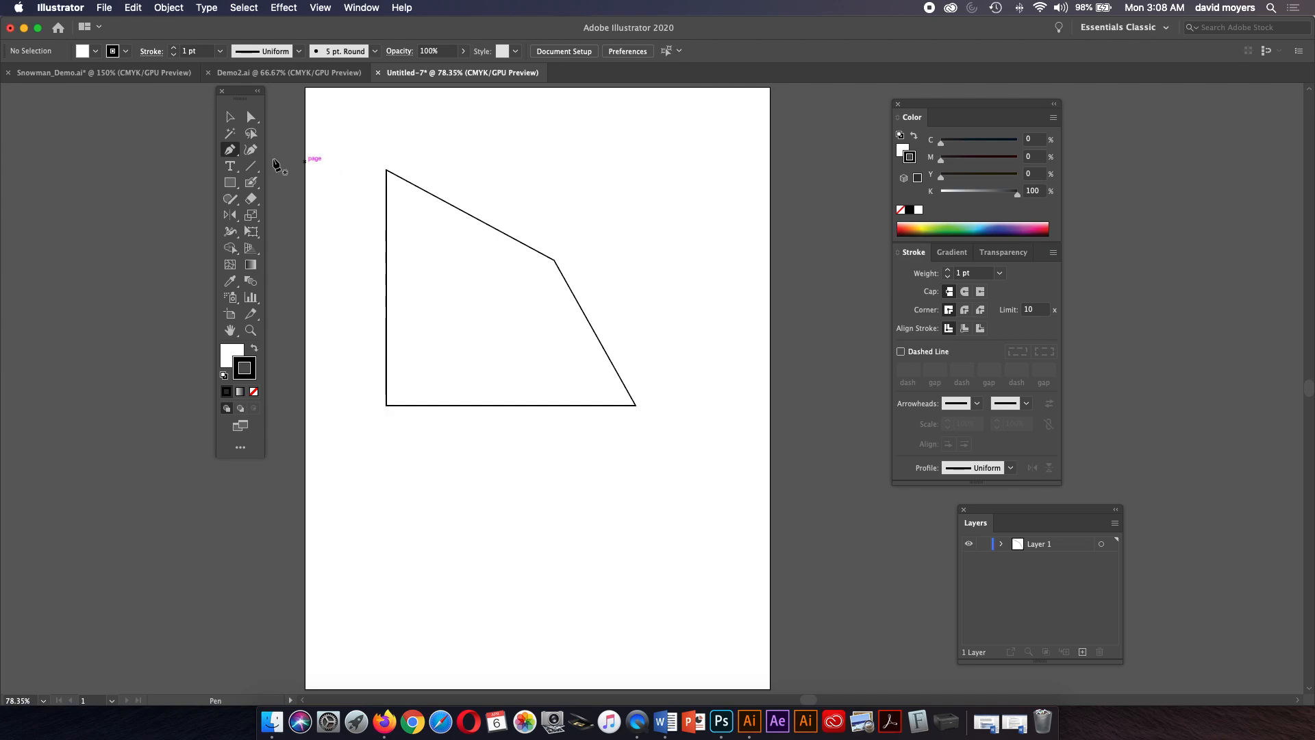
Tear off the Pen tool group as a floating tools panel and place it above the page's upper-left corner.
left_click(236, 167)
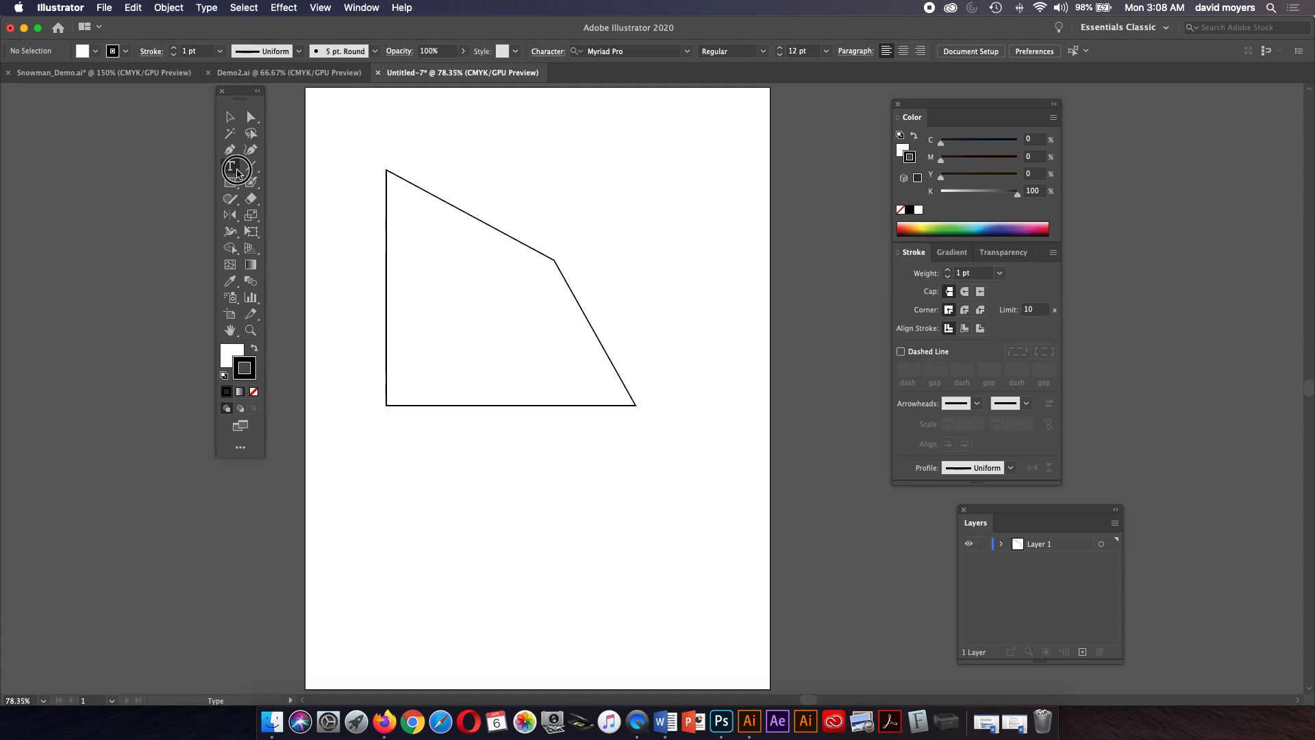
left_click(236, 169)
left_click(237, 156)
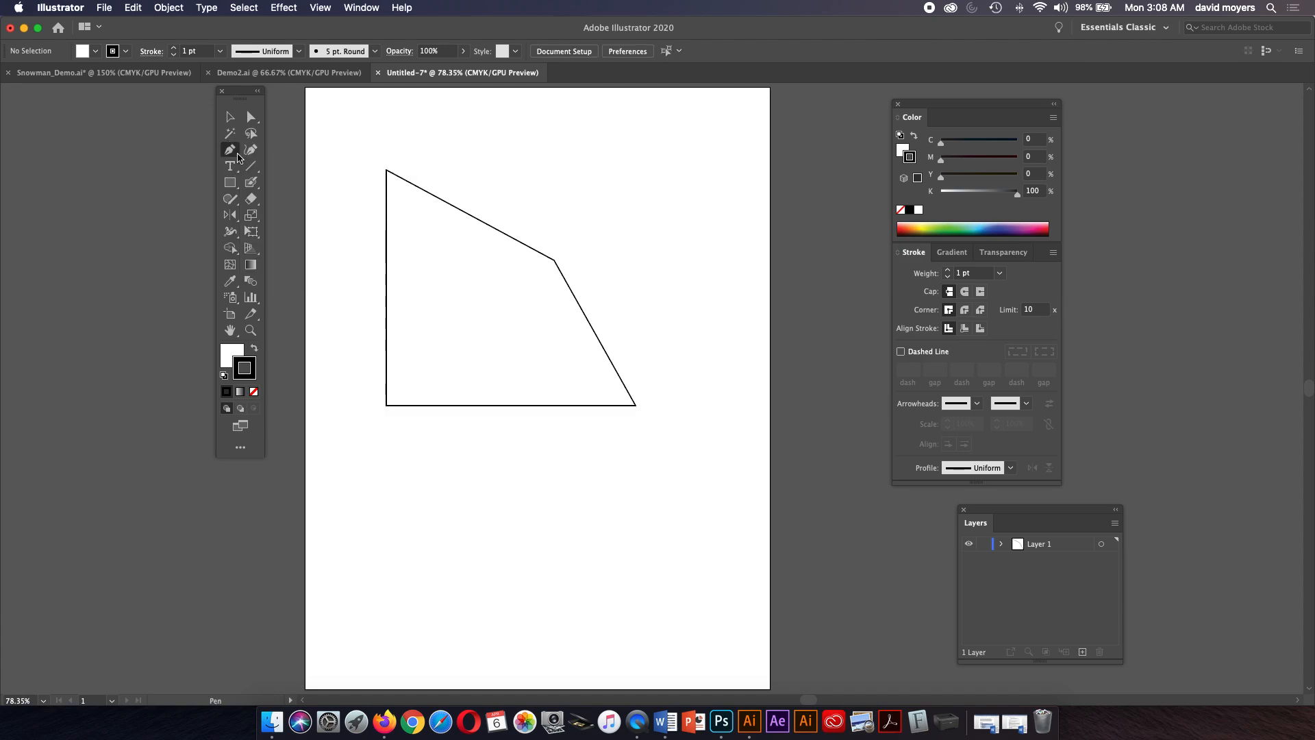
left_click(238, 156)
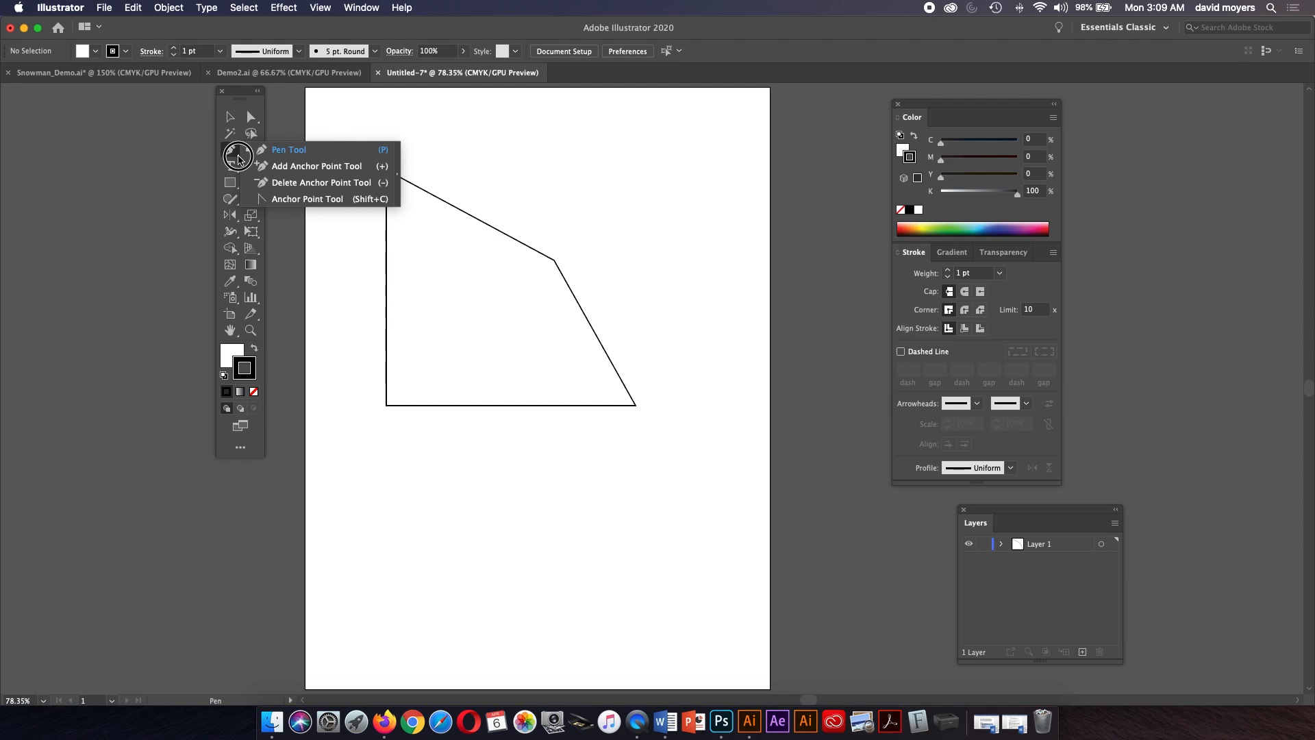
left_click_drag(238, 160, 394, 177)
left_click_drag(268, 162, 317, 114)
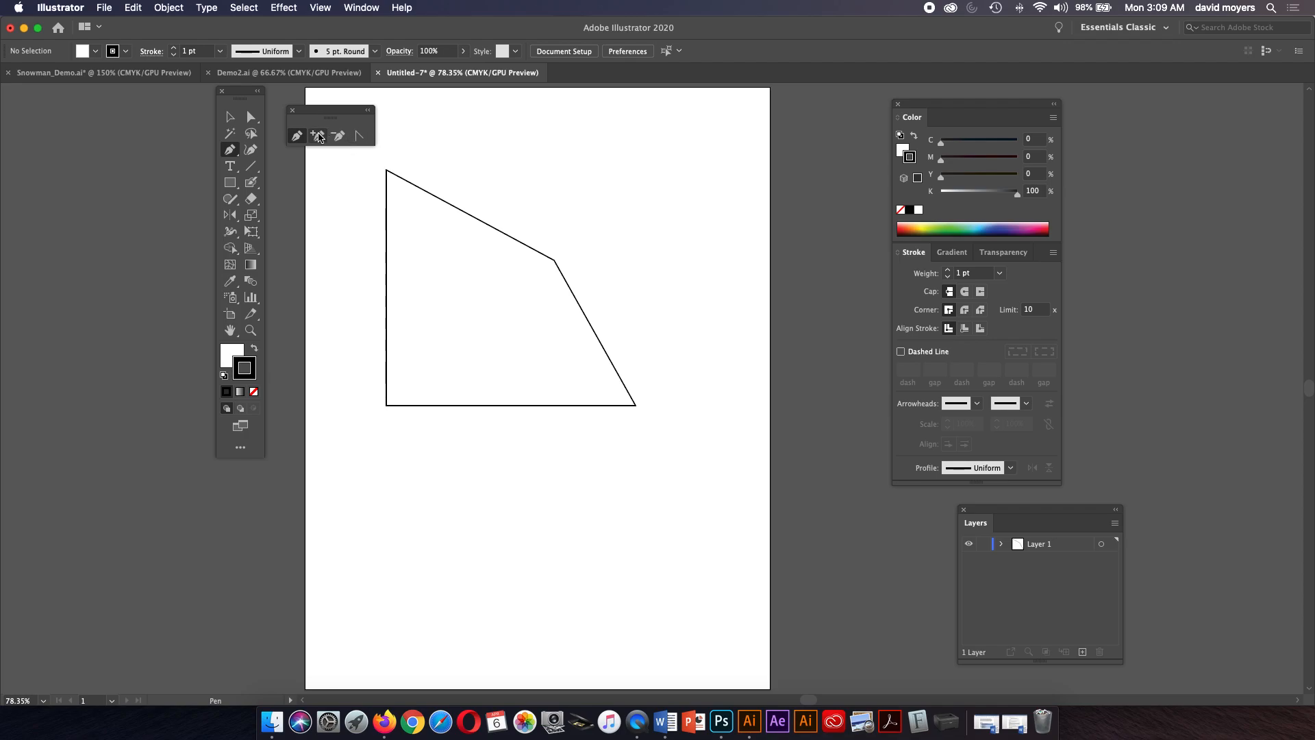
Tear off the shape tools group as a floating panel and place it beside the pen tools panel.
left_click(250, 169)
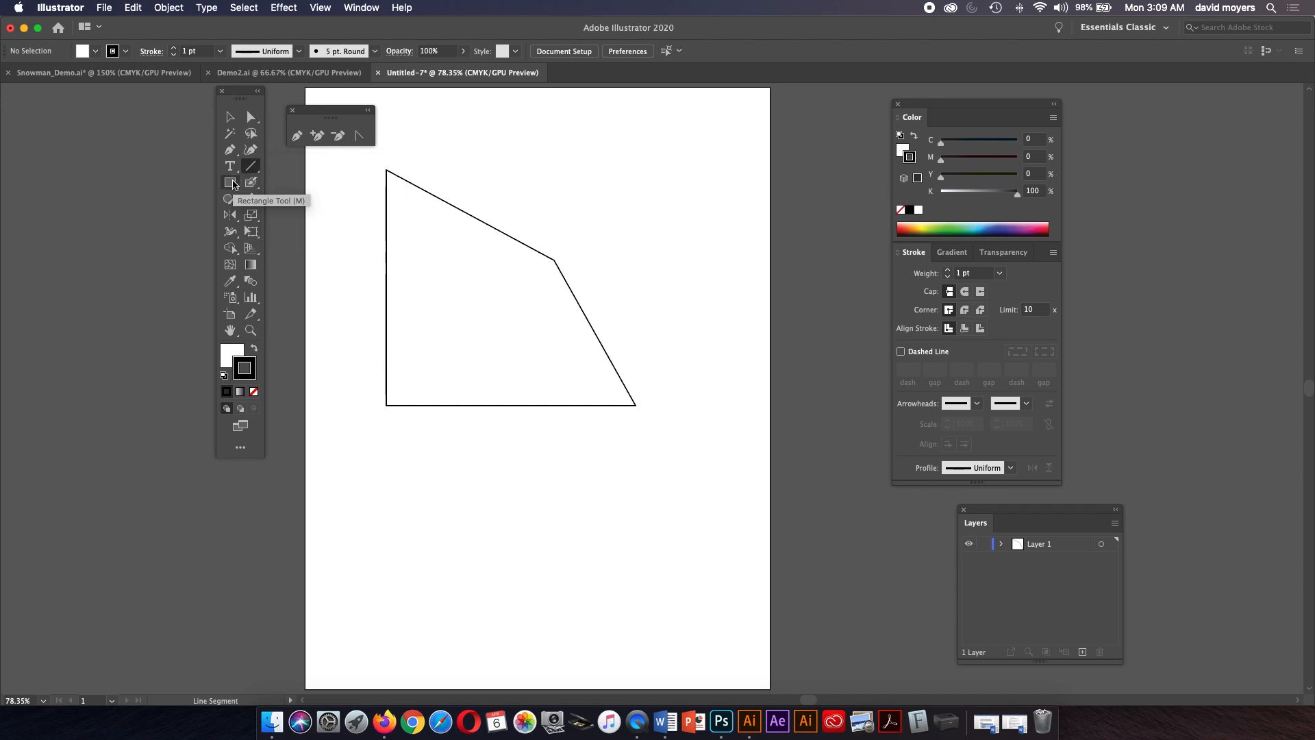
left_click(231, 183)
left_click_drag(233, 185, 384, 218)
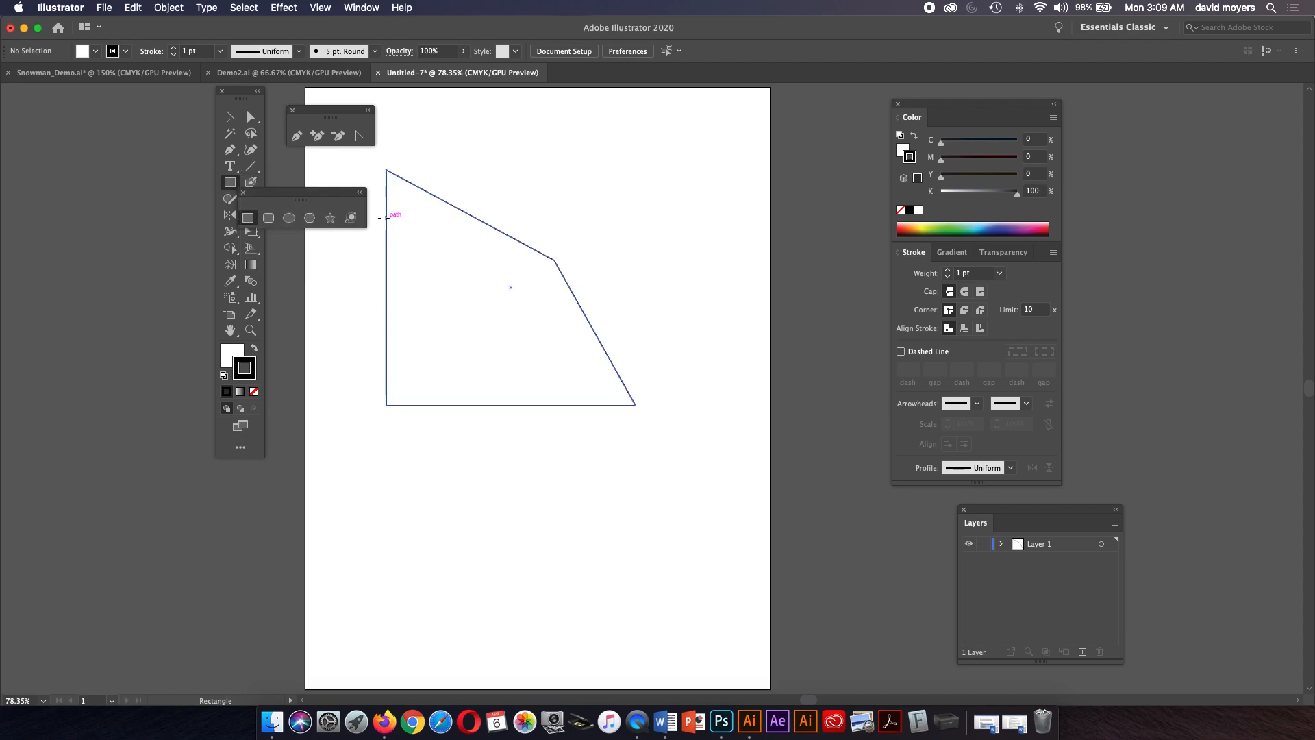
left_click_drag(288, 191, 463, 119)
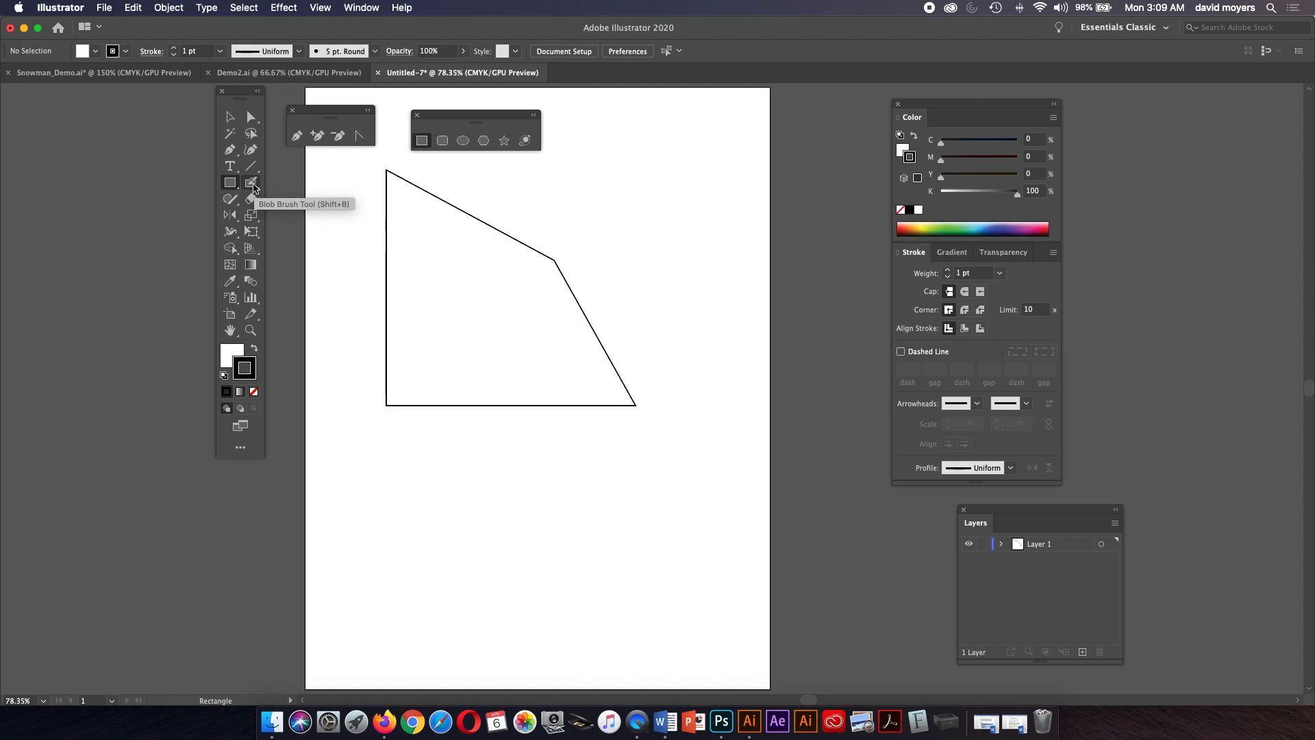
Select the Blob Brush Tool and paint a small test stroke to the upper right of the shape.
left_click_drag(254, 185, 288, 180)
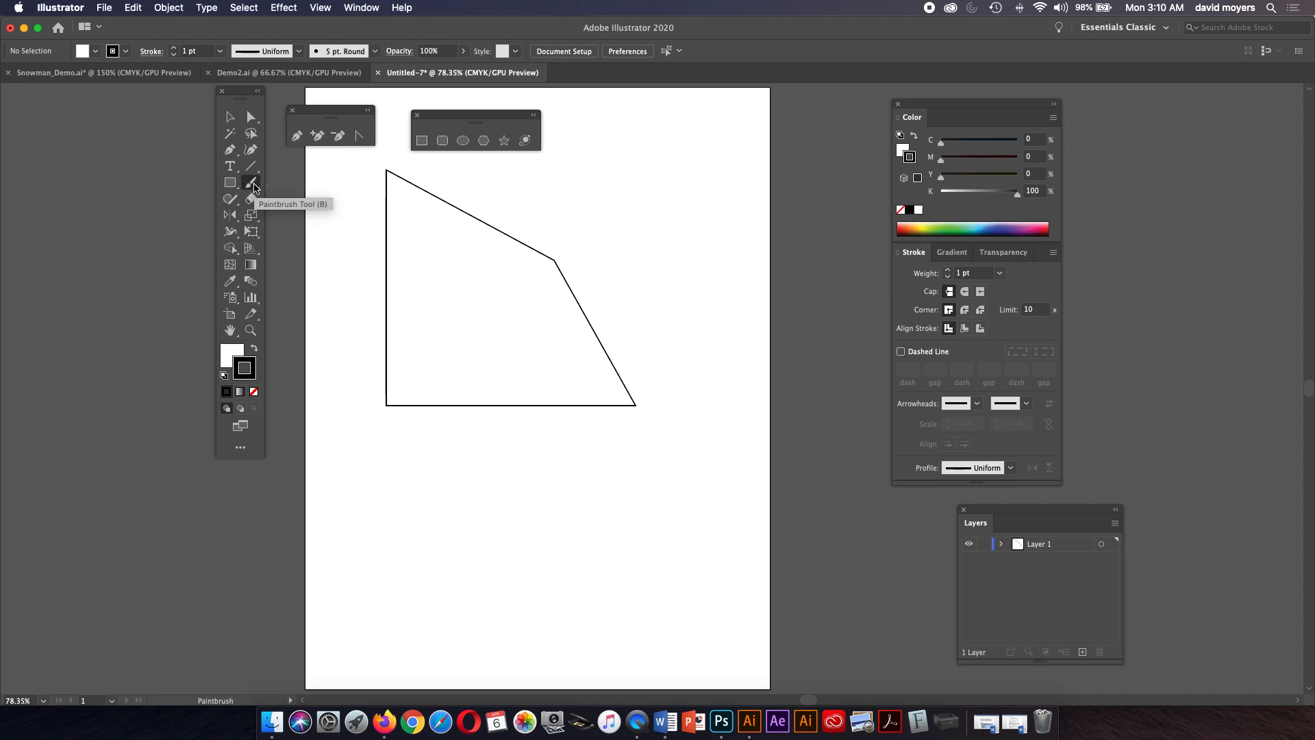
left_click(254, 187)
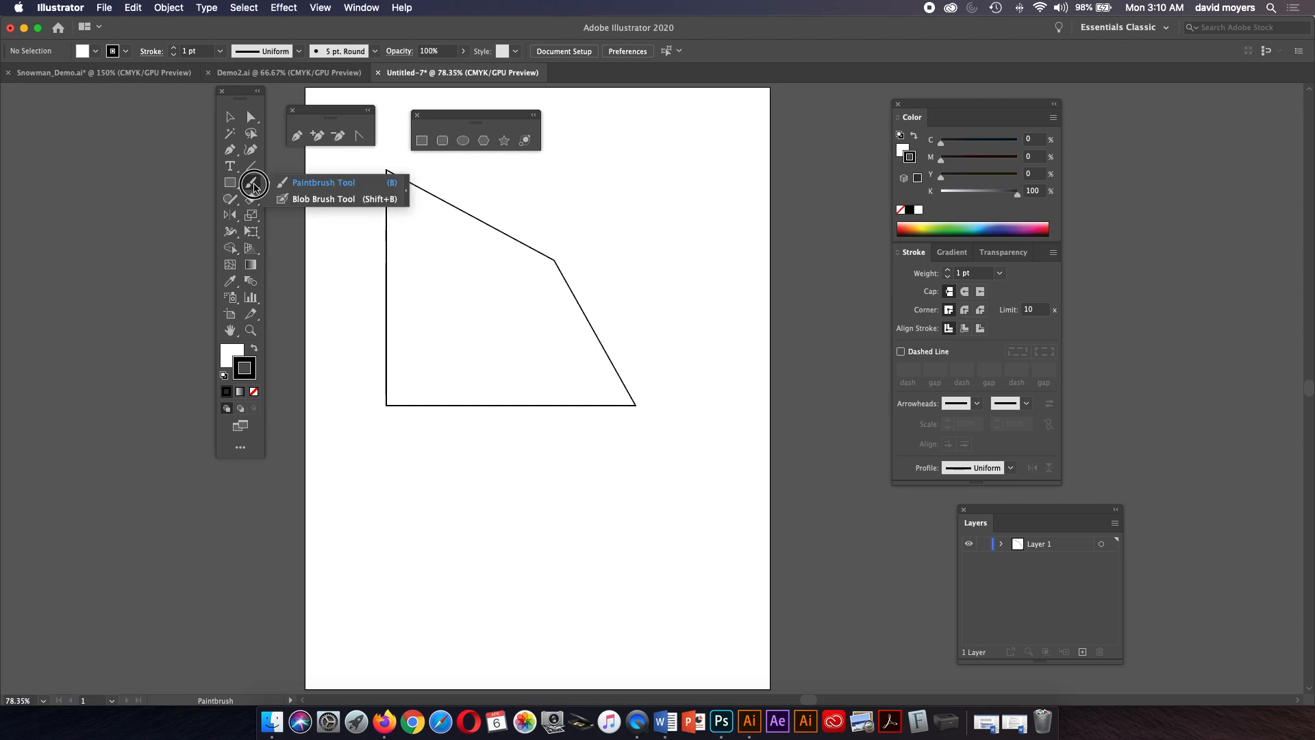
left_click(291, 198)
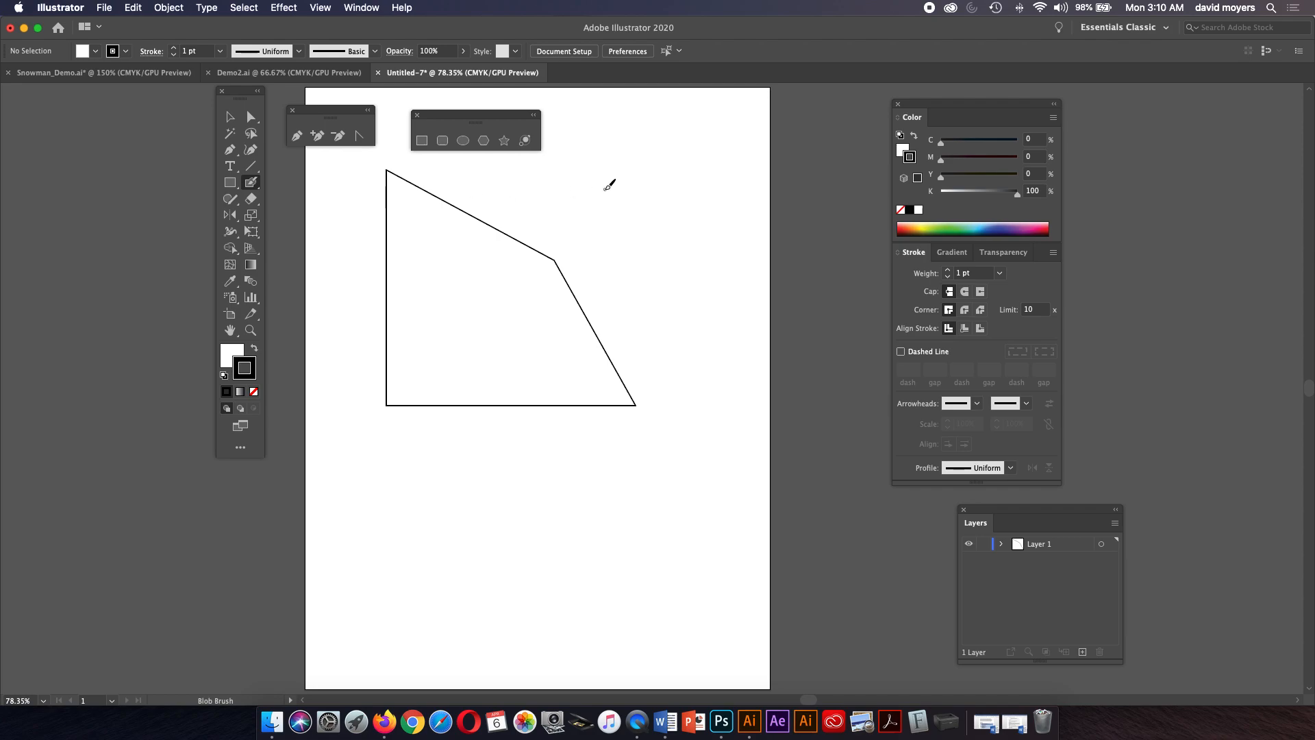
mouse_move(625, 171)
left_mouse_down()
mouse_move(611, 204)
mouse_move(636, 191)
left_mouse_up()
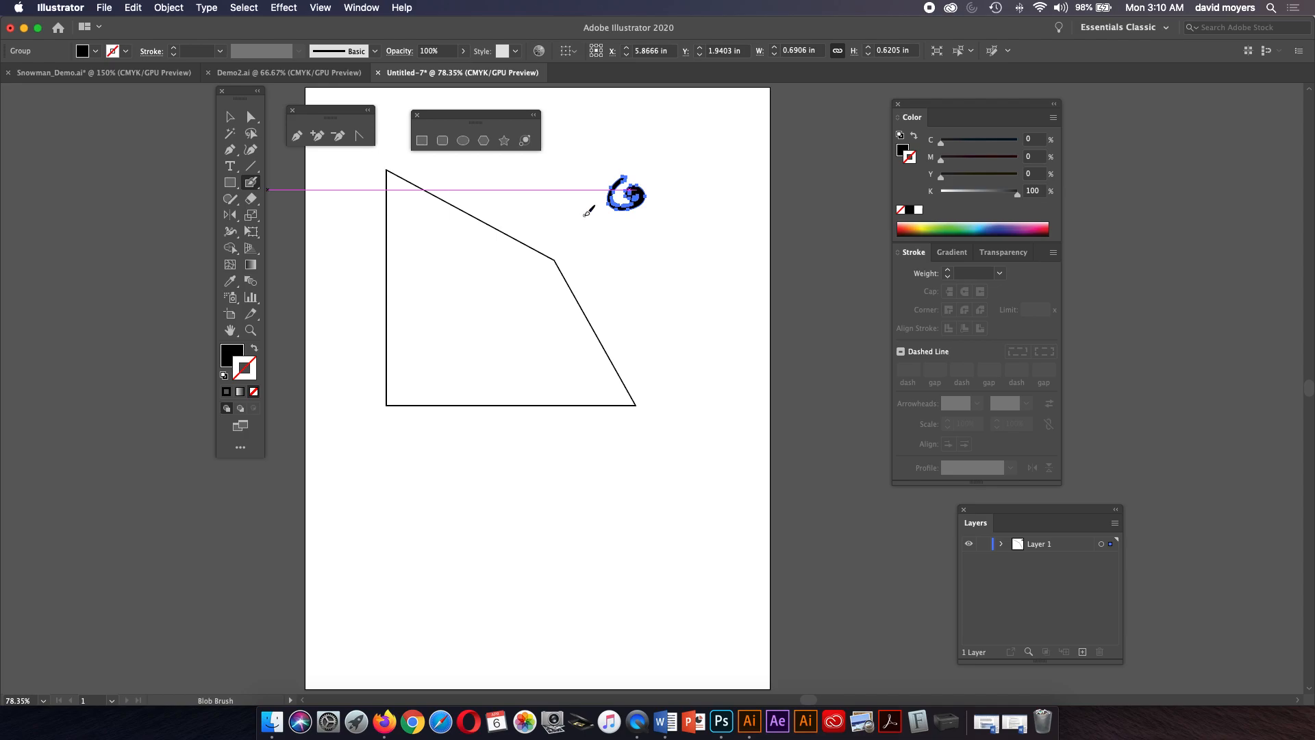
Set the Blob Brush options to a 22 pt size with 21 pt pressure variation, keeping fidelity in the middle.
double_click(251, 182)
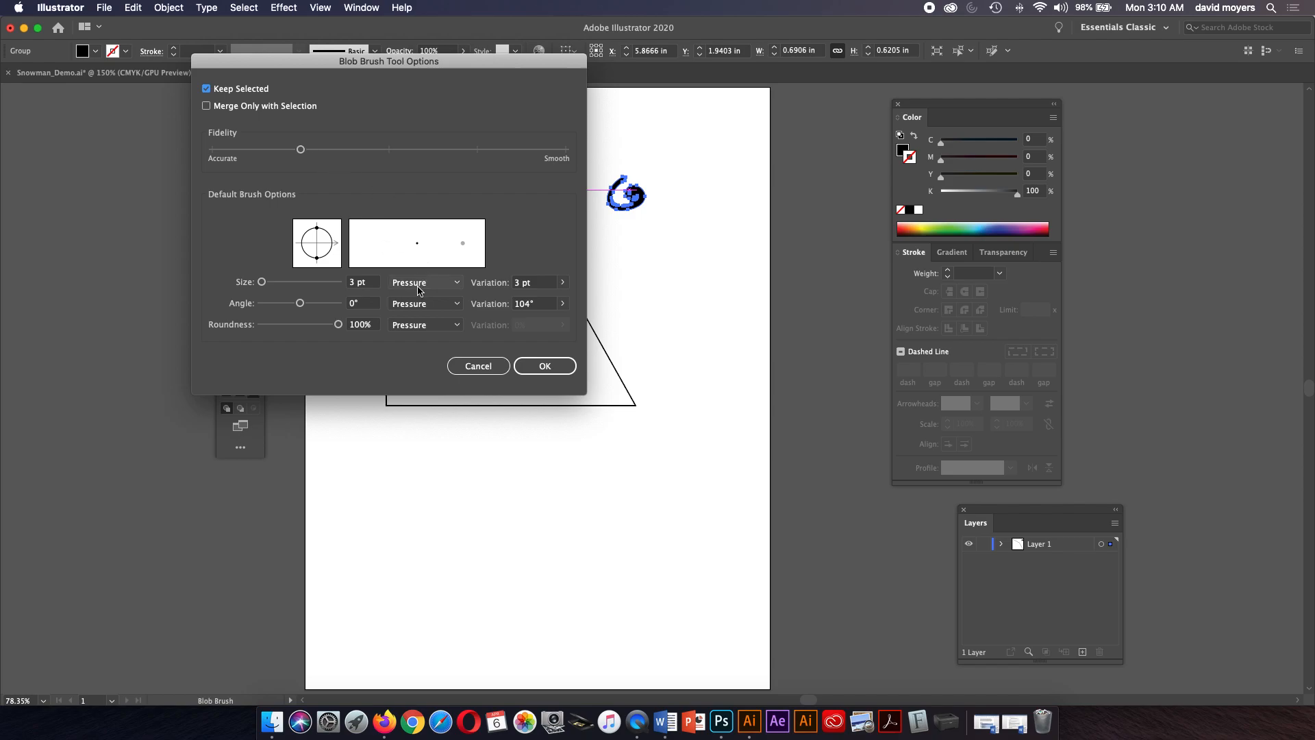
left_click(562, 282)
left_click(559, 299)
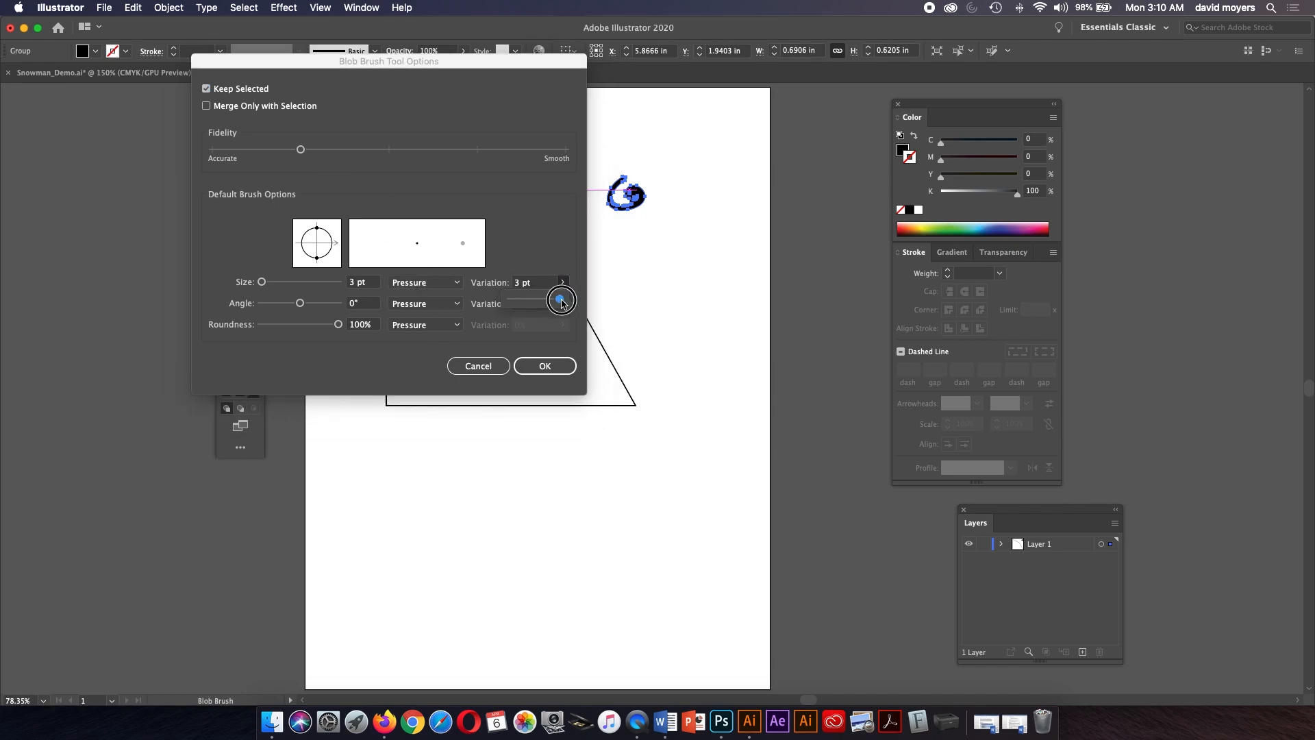
left_click_drag(262, 283, 270, 282)
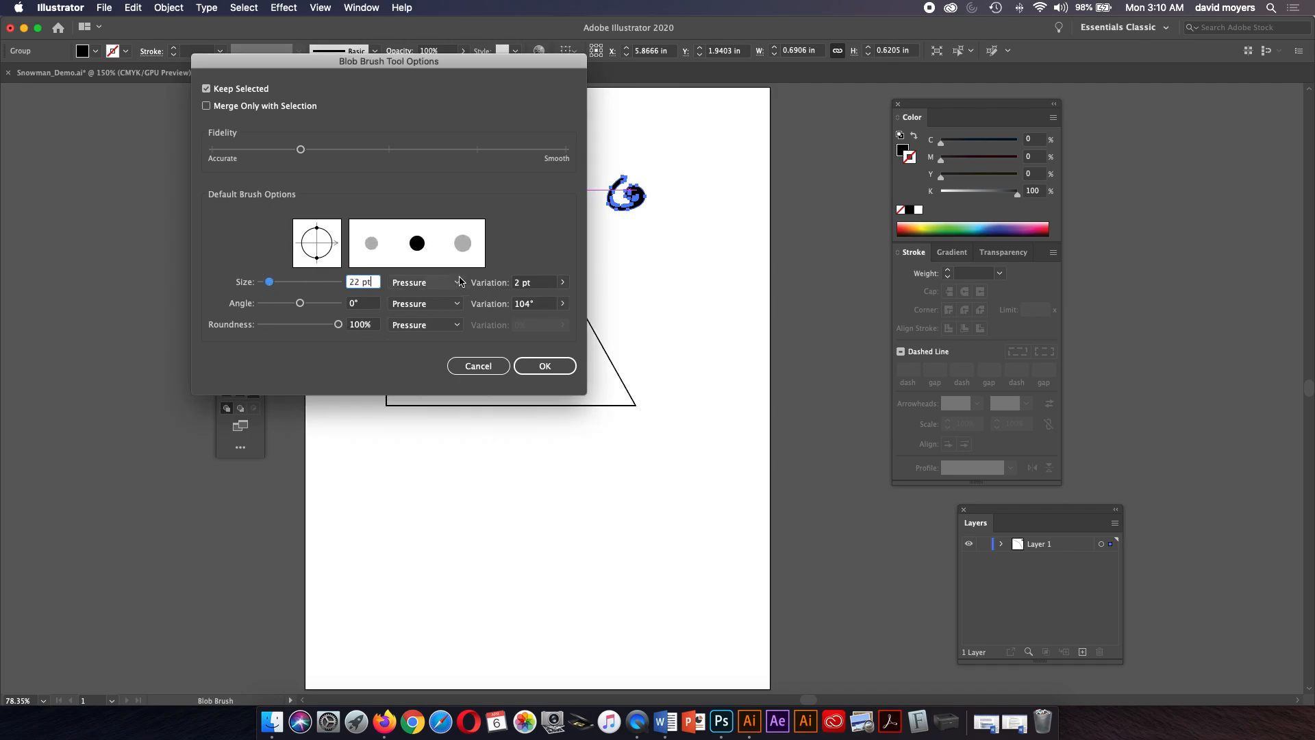
left_click(559, 282)
left_click_drag(525, 303, 558, 301)
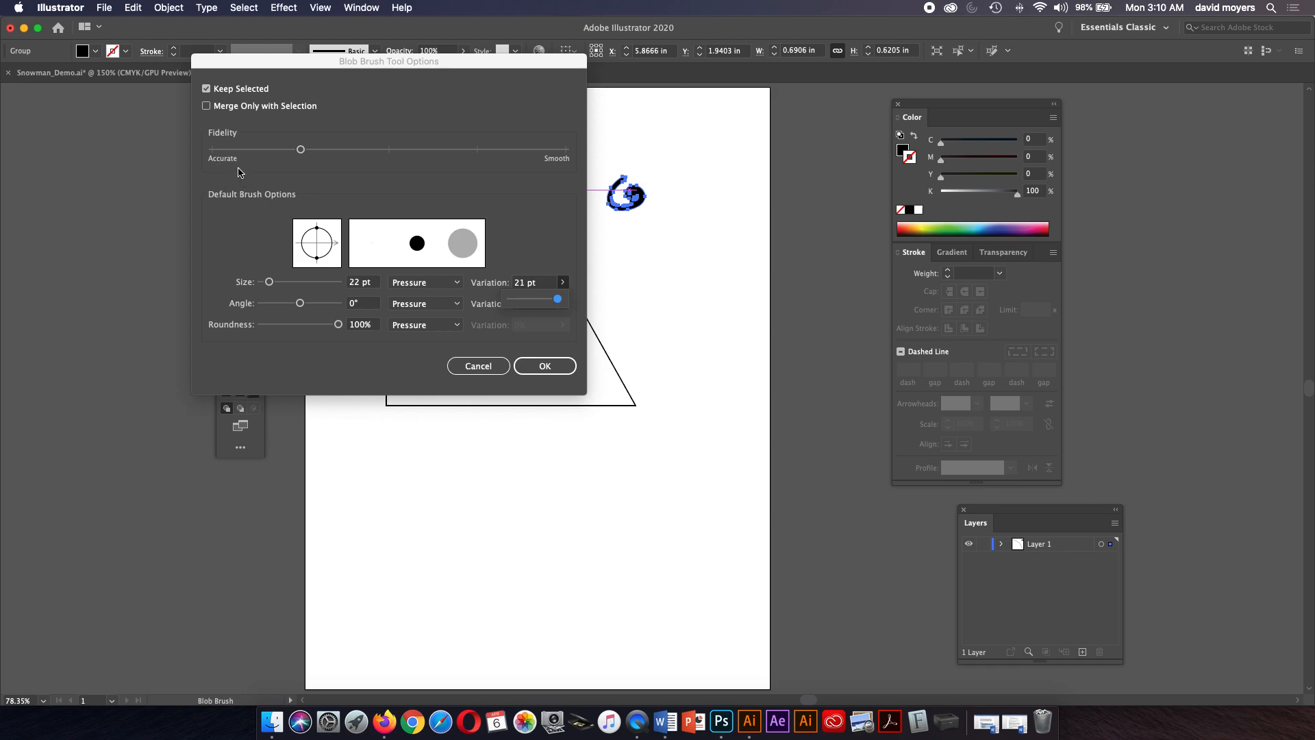
left_click(213, 155)
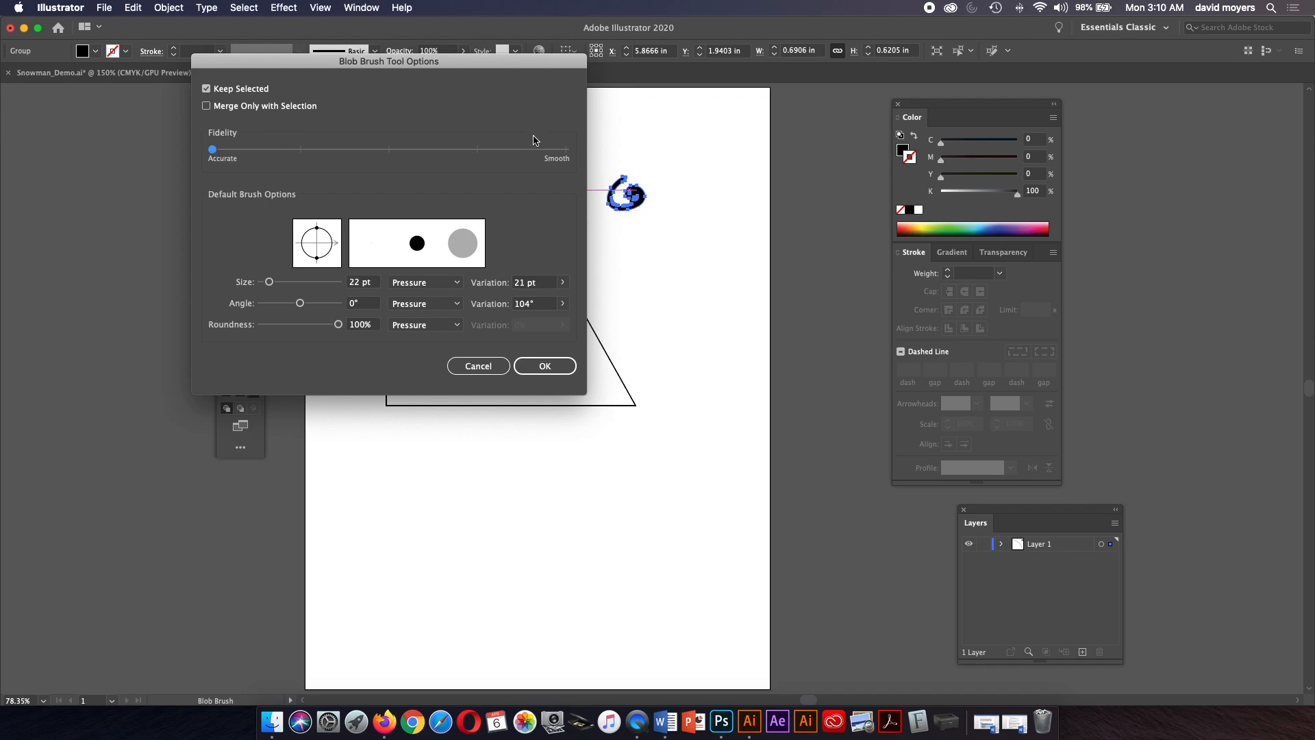
left_click(479, 151)
left_click(302, 151)
left_click(542, 365)
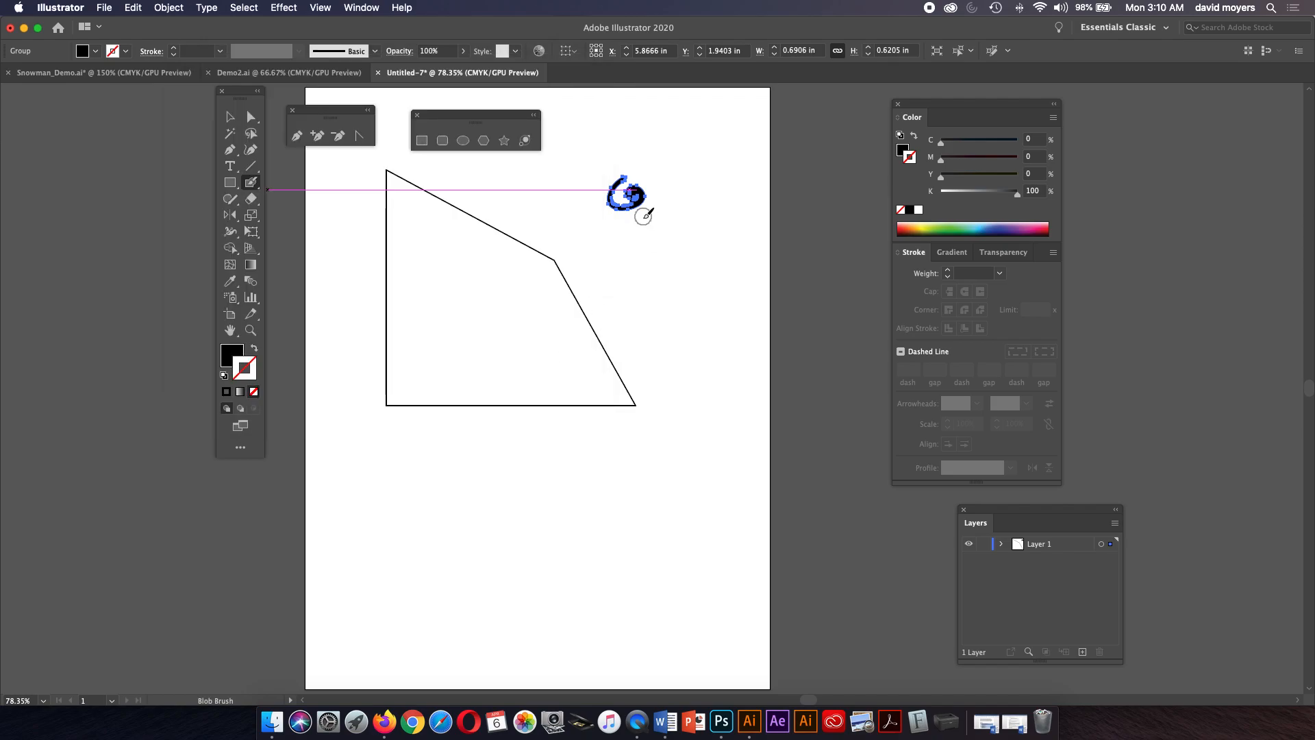
Paint several large blob strokes beside the test stroke, enlarging the brush while painting.
mouse_move(638, 227)
left_mouse_down()
mouse_move(657, 265)
mouse_move(646, 252)
mouse_move(676, 210)
left_mouse_up()
key("bracketright")
key("bracketright")
key("bracketright")
key("bracketright")
mouse_move(702, 229)
left_mouse_down()
mouse_move(698, 273)
mouse_move(679, 290)
mouse_move(689, 306)
mouse_move(683, 285)
mouse_move(662, 280)
mouse_move(666, 256)
mouse_move(681, 257)
mouse_move(678, 230)
left_mouse_up()
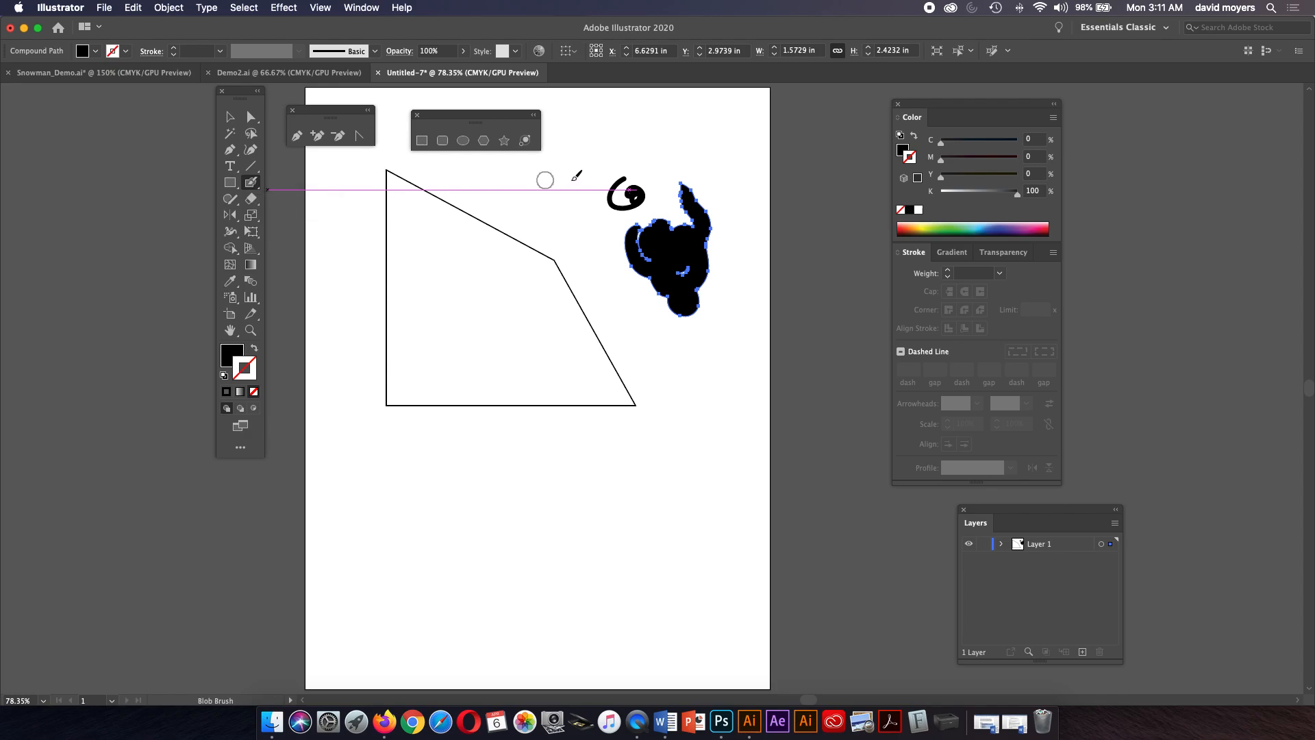
mouse_move(664, 162)
left_mouse_down()
mouse_move(690, 183)
mouse_move(672, 227)
mouse_move(693, 226)
mouse_move(672, 226)
mouse_move(671, 207)
left_mouse_up()
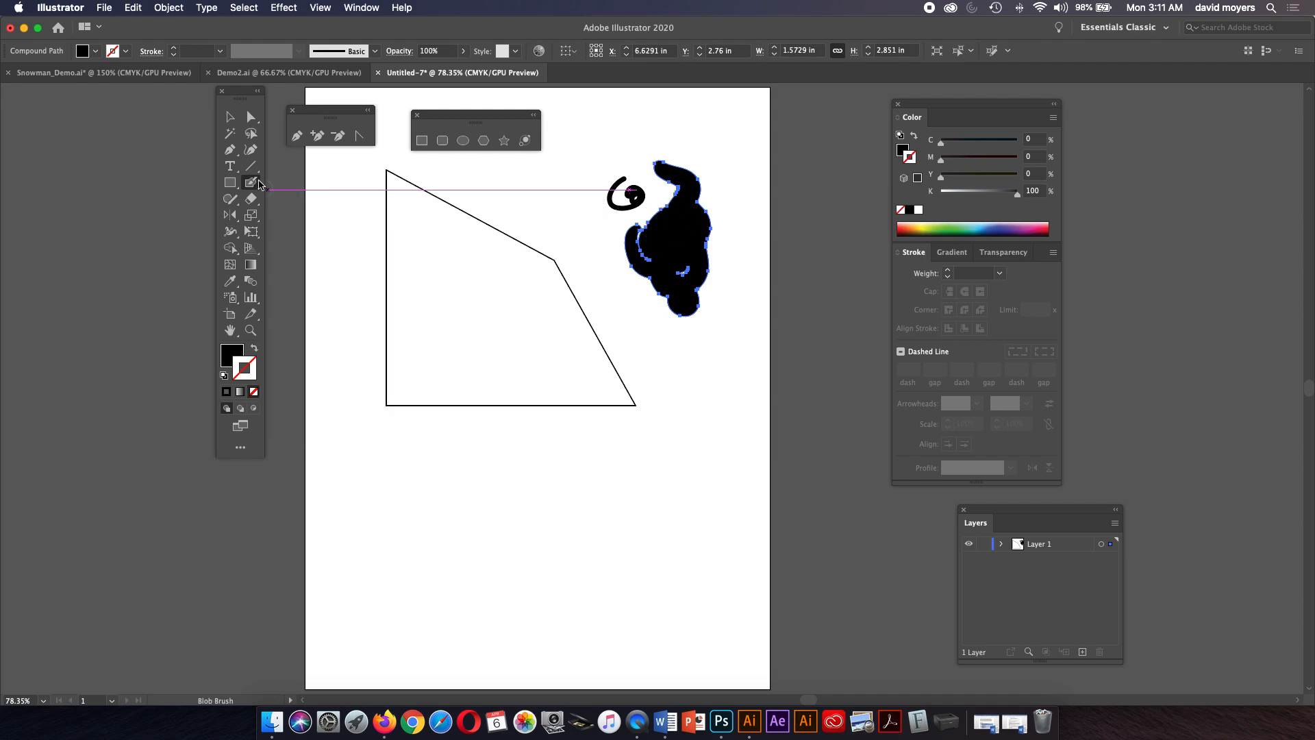
Marquee-select all the blob brush strokes in the upper right and delete them.
left_click(230, 117)
left_click_drag(579, 130, 728, 317)
key("Delete")
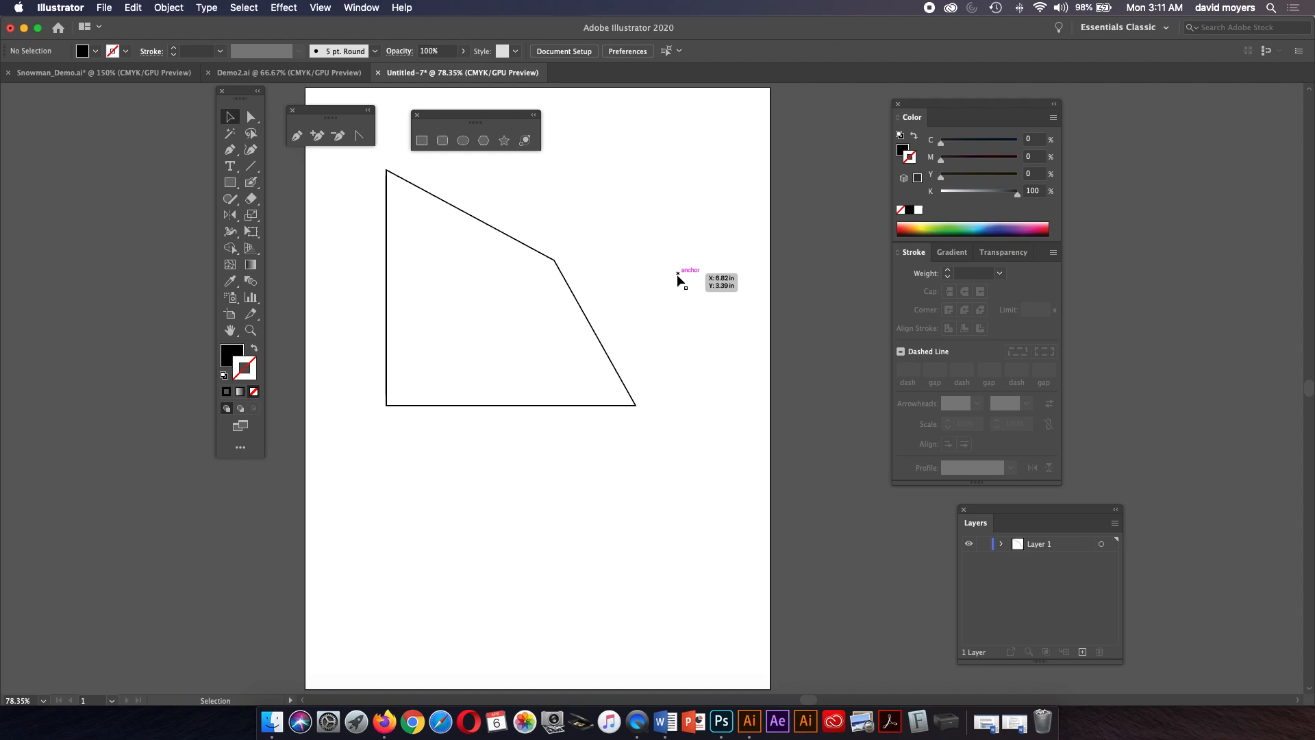
Switch to the Pencil tool and draw two filled closed shapes to the right of the triangle.
left_click(230, 203)
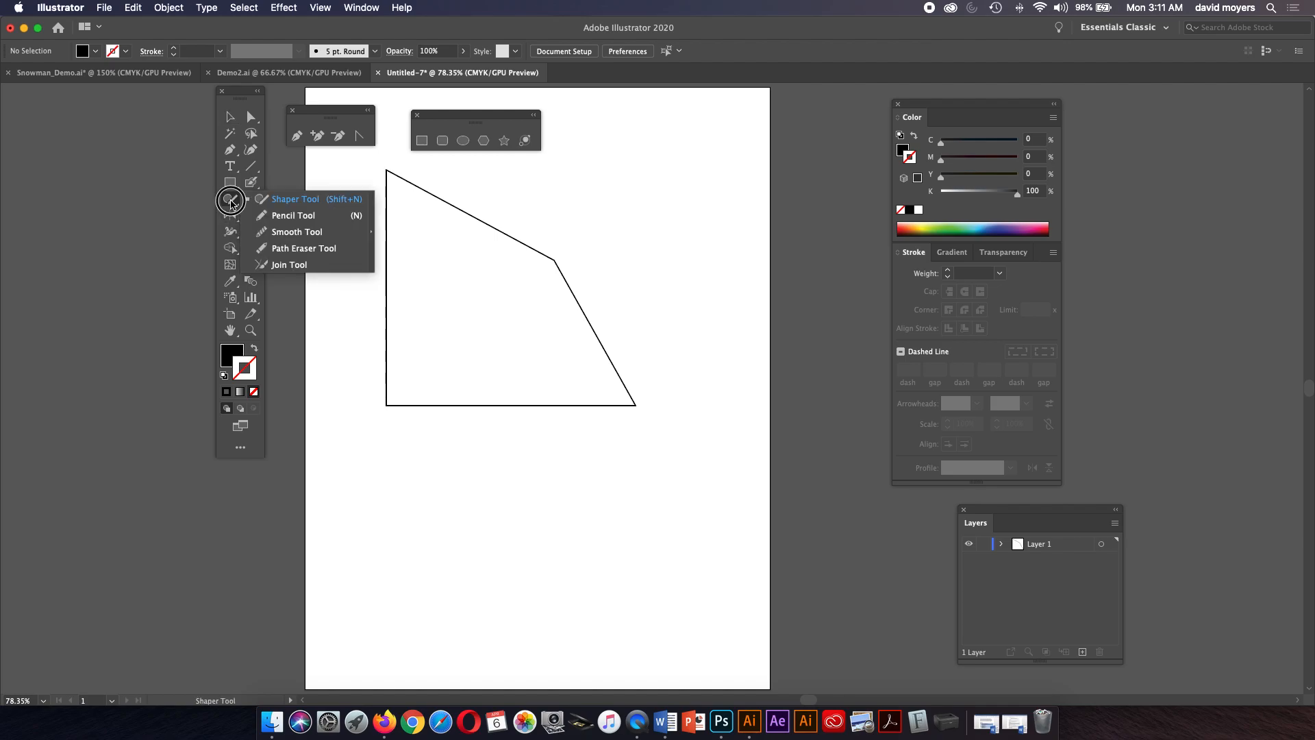
left_click(274, 215)
mouse_move(636, 137)
left_mouse_down()
mouse_move(608, 156)
mouse_move(673, 194)
mouse_move(658, 233)
mouse_move(584, 213)
mouse_move(587, 192)
mouse_move(619, 179)
left_mouse_up()
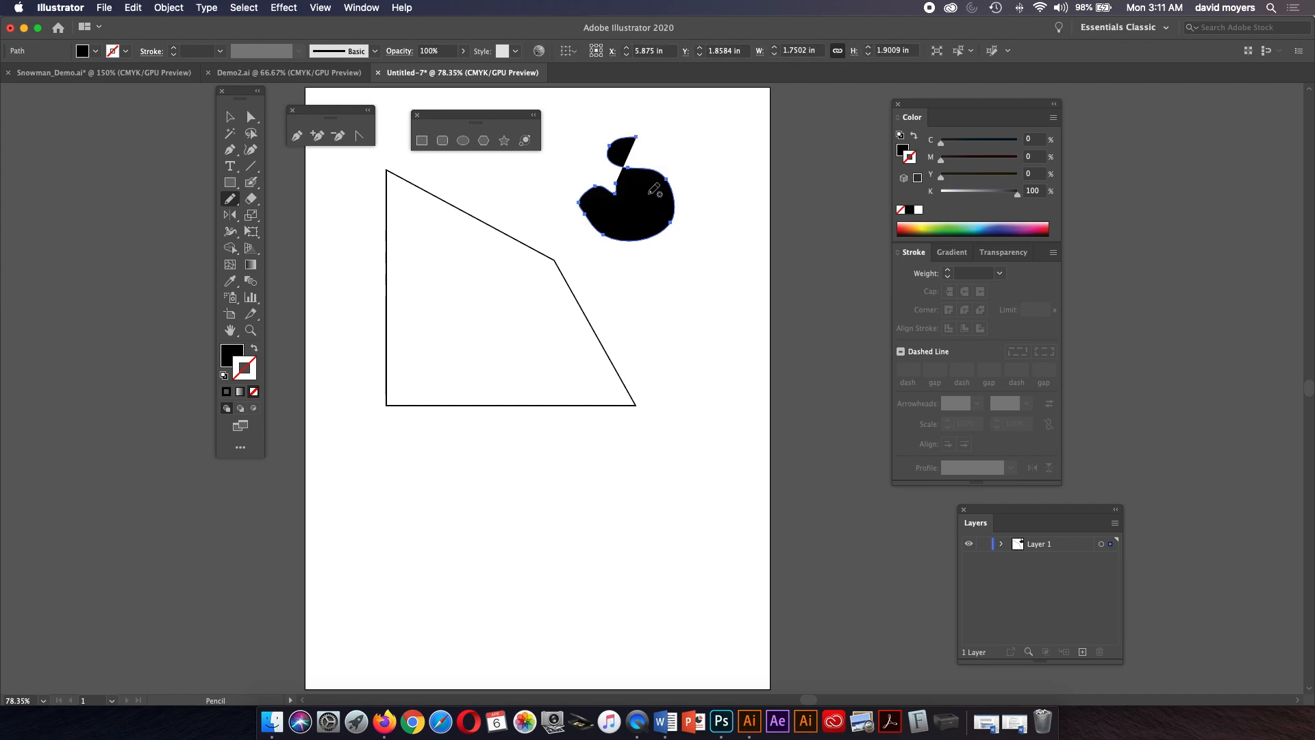
mouse_move(660, 259)
left_mouse_down()
mouse_move(635, 328)
mouse_move(670, 365)
mouse_move(703, 319)
mouse_move(711, 266)
mouse_move(688, 255)
left_mouse_up()
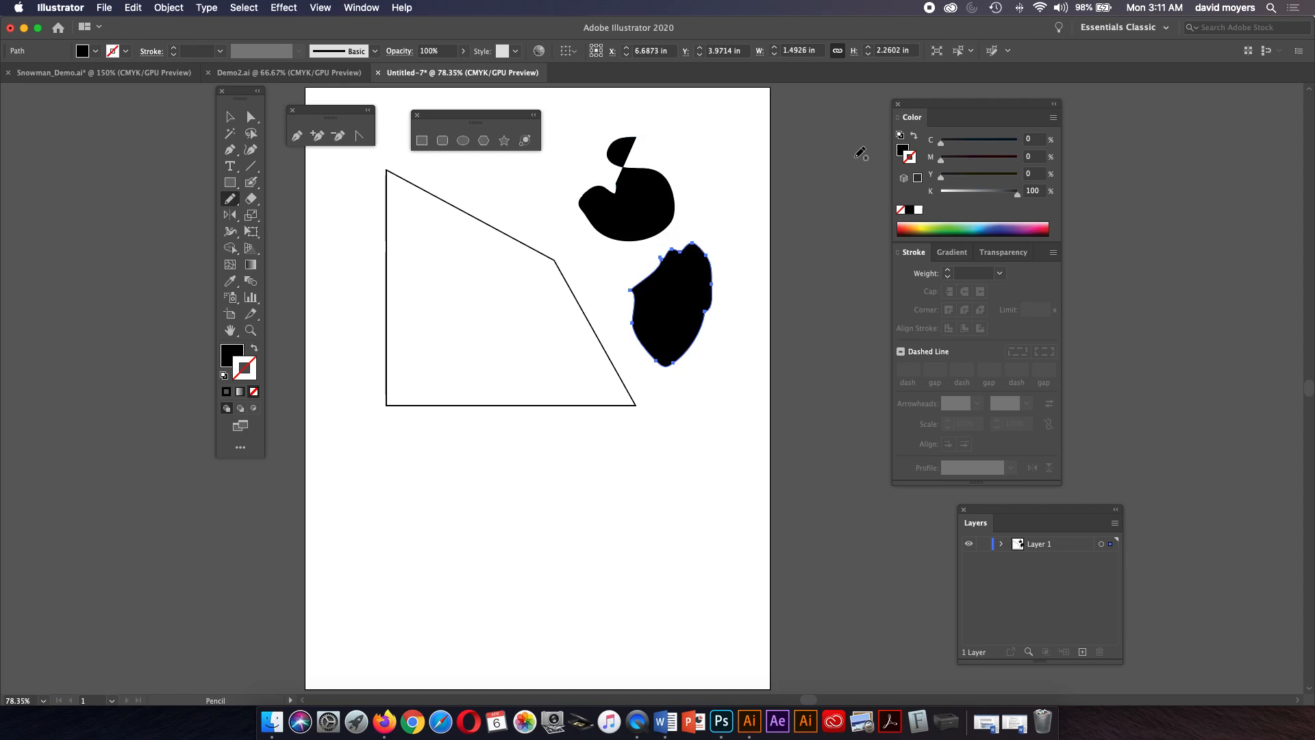
Swap the fill and stroke colours and draw an outlined closed shape below the second shape.
left_click(913, 137)
mouse_move(664, 414)
left_mouse_down()
mouse_move(622, 461)
mouse_move(680, 499)
mouse_move(715, 444)
mouse_move(703, 384)
mouse_move(664, 415)
left_mouse_up()
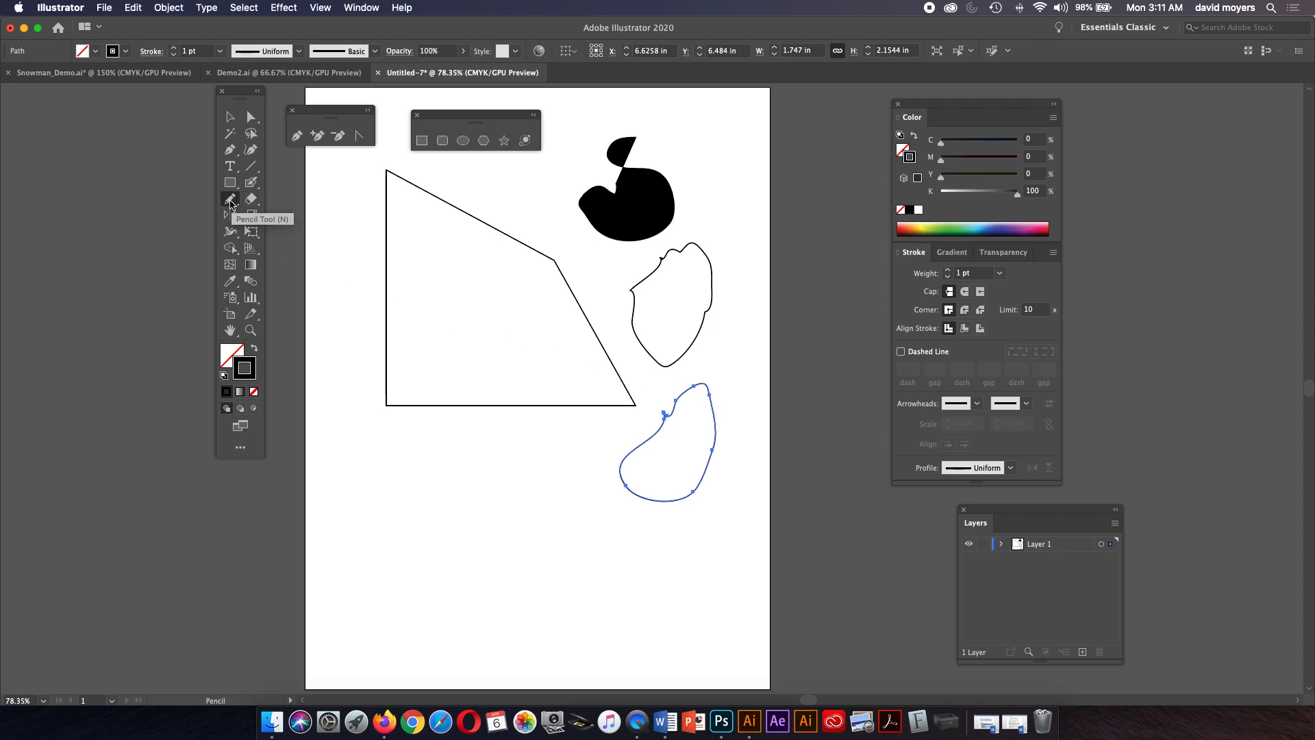
Open the Pencil Tool Options and turn off Option key toggles to Smooth Tool.
double_click(230, 201)
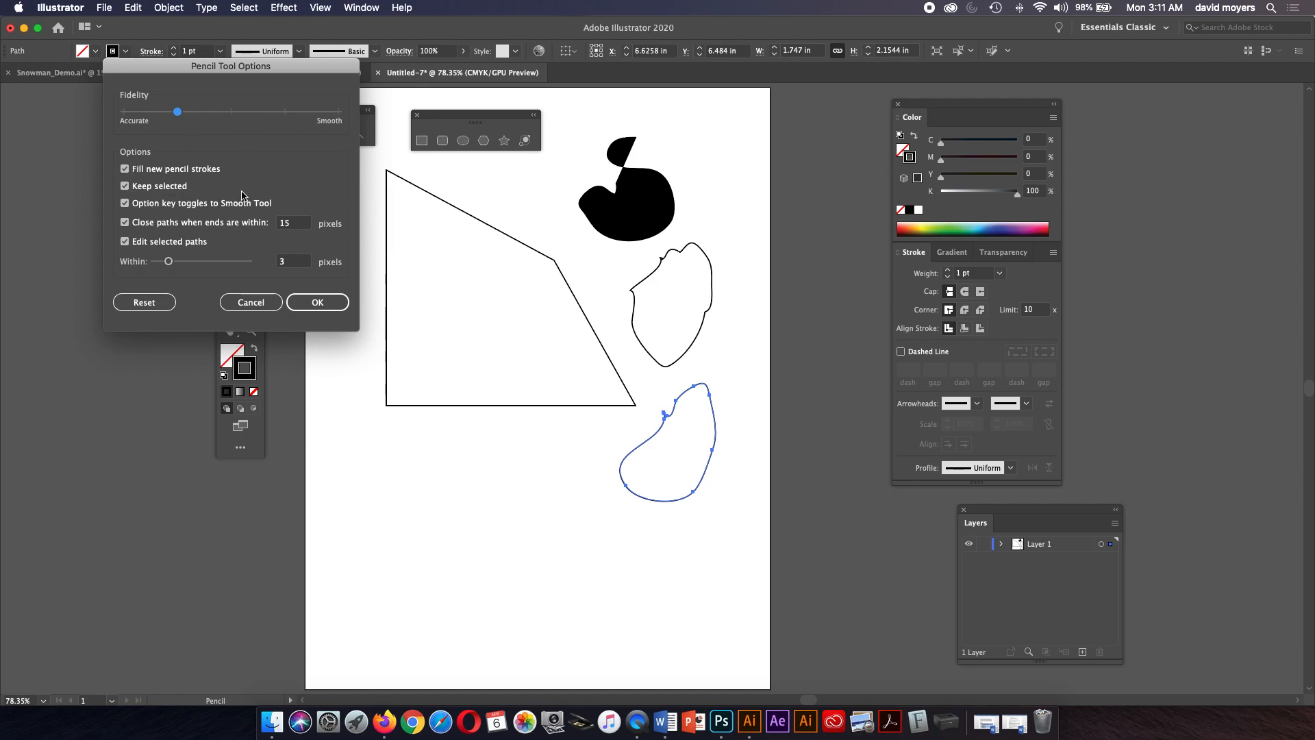
left_click(126, 186)
left_click(125, 222)
left_click(126, 186)
left_click(126, 222)
left_click(125, 204)
left_click(316, 302)
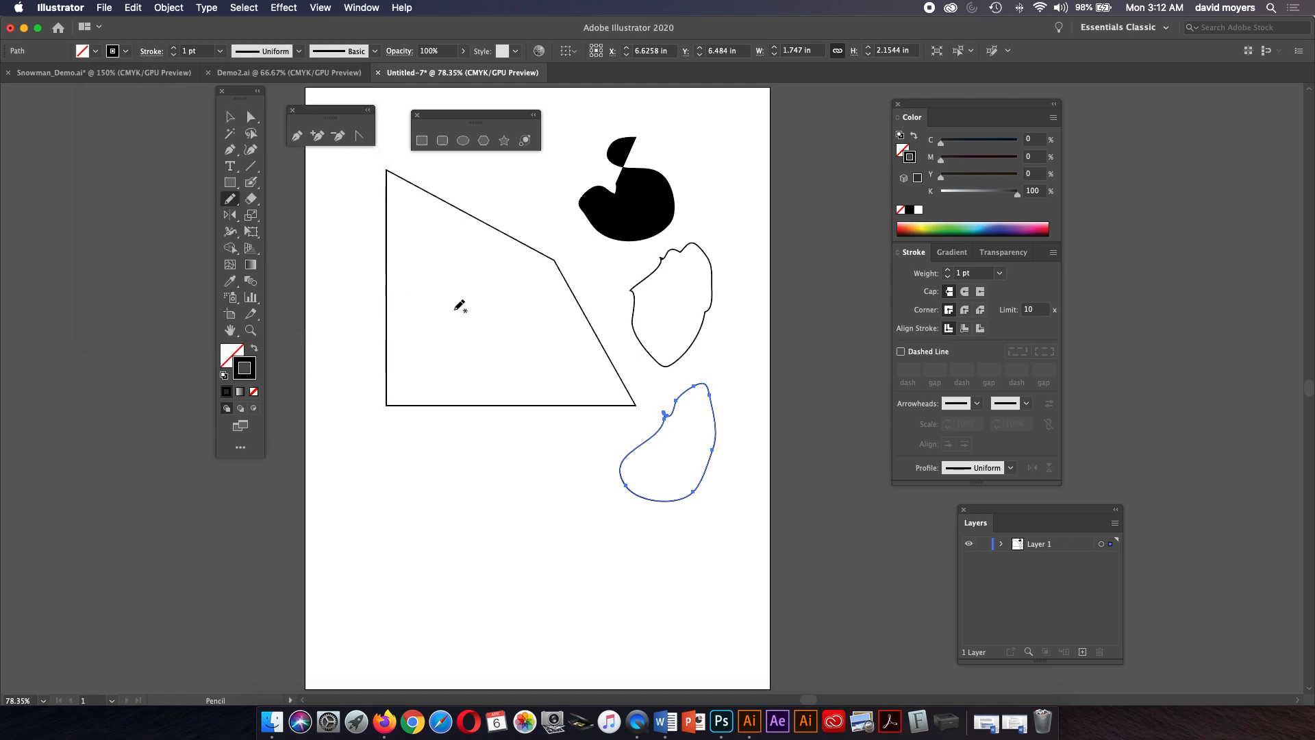
Draw a long wavy open line below the triangle with the Pencil and redraw parts of it.
mouse_move(532, 443)
left_mouse_down()
mouse_move(471, 536)
mouse_move(626, 566)
mouse_move(692, 558)
left_mouse_up()
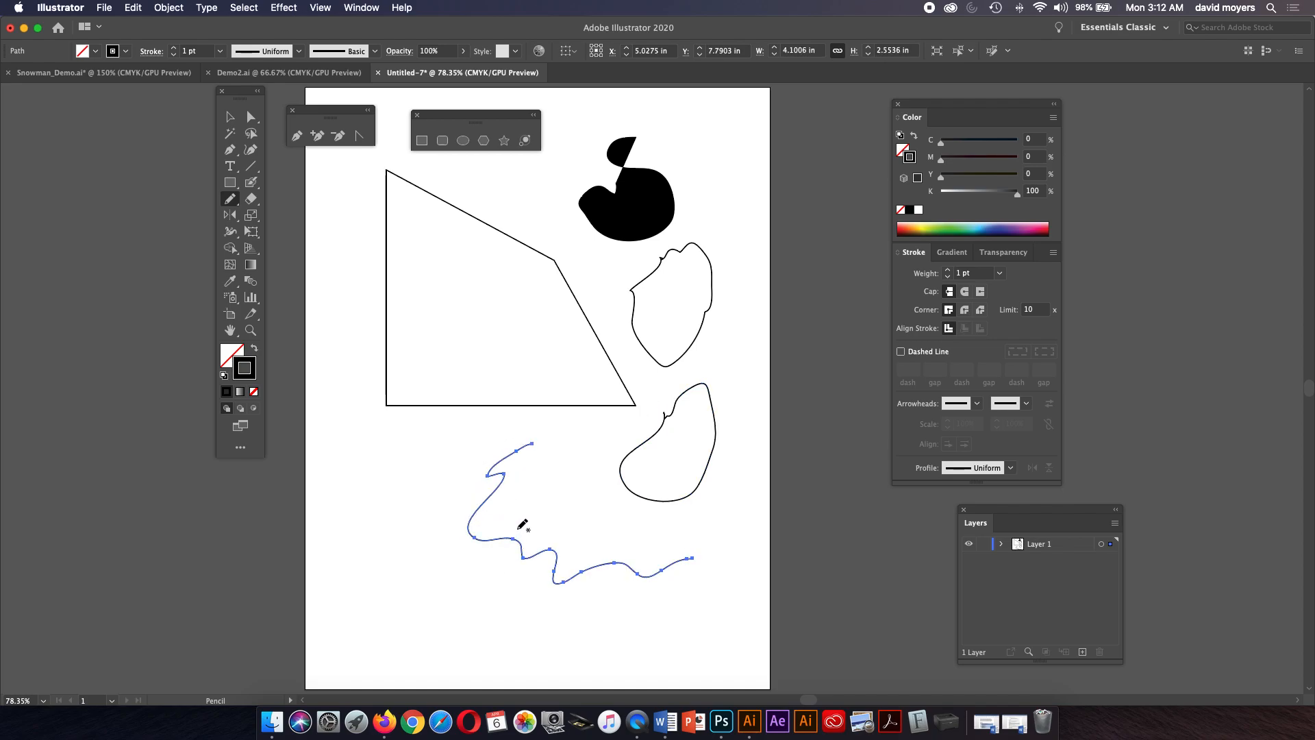
mouse_move(495, 540)
left_mouse_down()
mouse_move(527, 556)
mouse_move(566, 562)
mouse_move(497, 539)
mouse_move(536, 551)
left_mouse_up()
mouse_move(558, 573)
left_mouse_down()
mouse_move(606, 558)
mouse_move(557, 575)
mouse_move(596, 554)
left_mouse_up()
Select an anchor at the outlined shape's notch and try to redraw that section with the Pencil.
key("a")
left_click(671, 414)
left_click(667, 415)
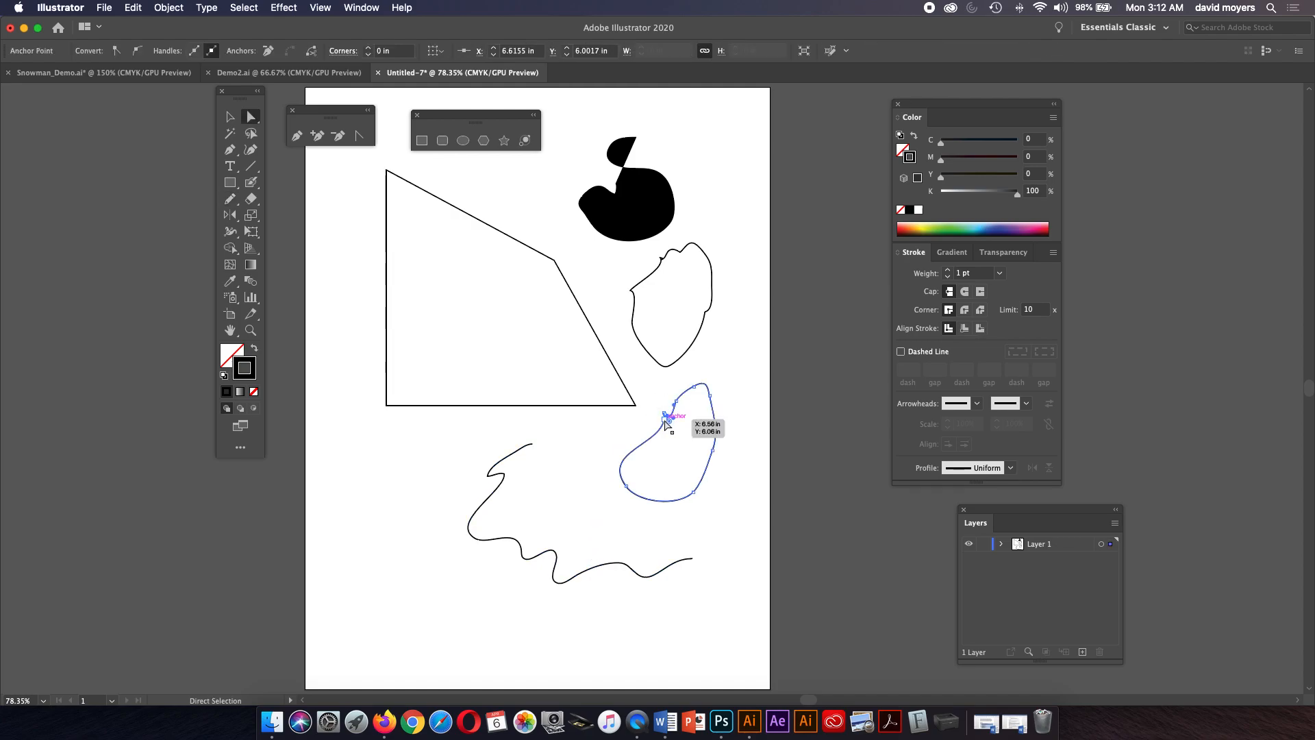
key("b")
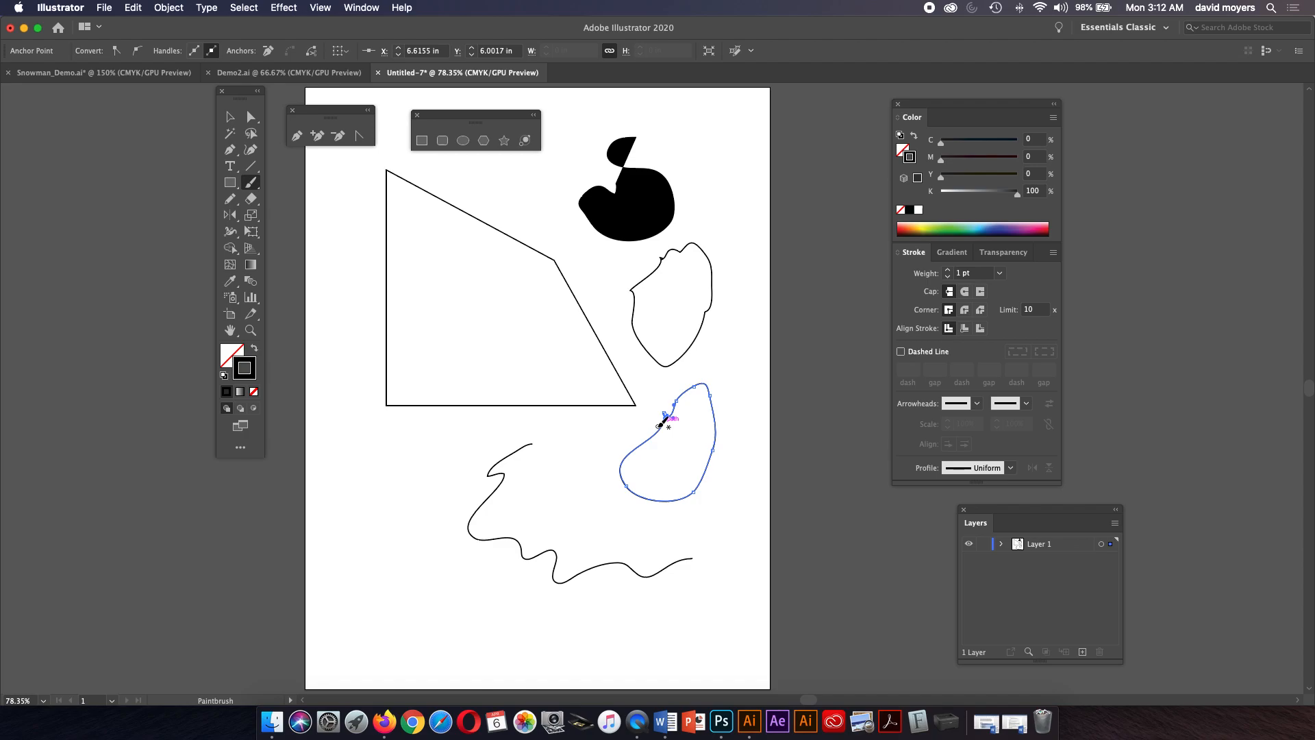
key("n")
mouse_move(674, 411)
left_mouse_down()
mouse_move(653, 455)
mouse_move(702, 376)
left_mouse_up()
left_click_drag(663, 436, 685, 393)
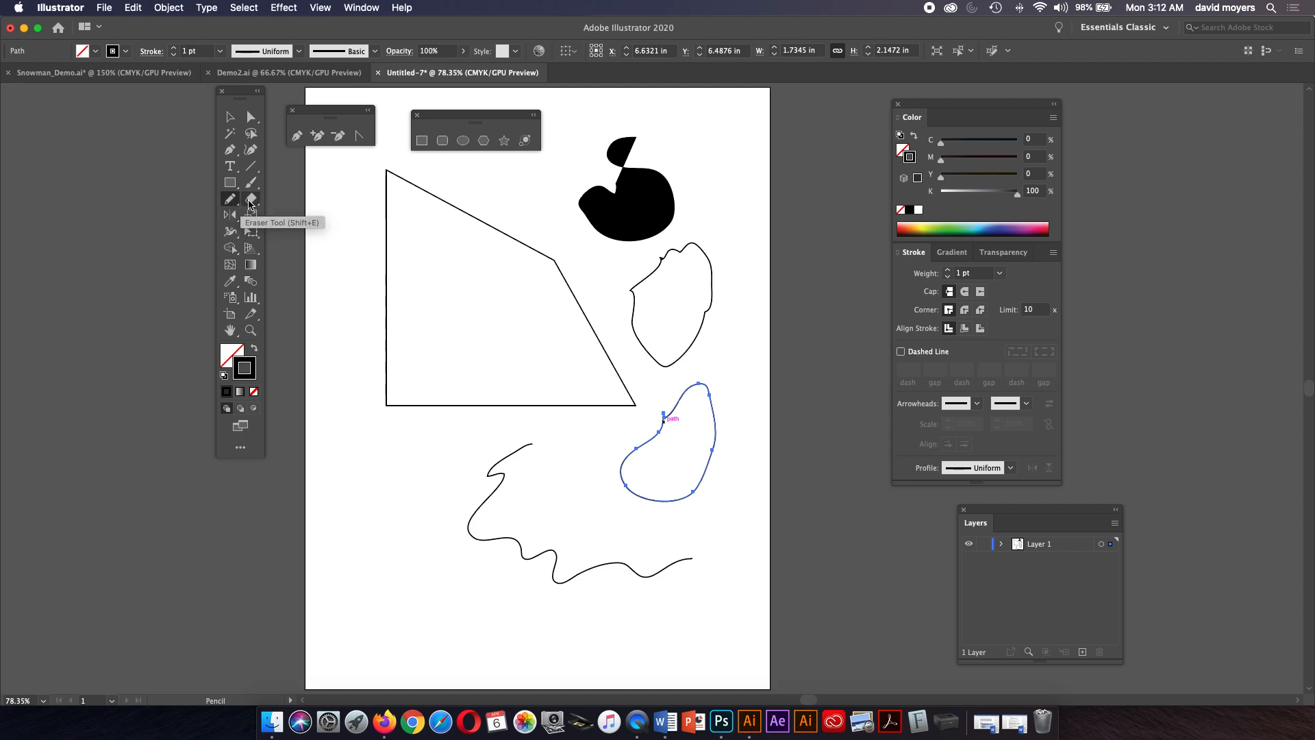
Select the top filled shape and erase a stroke across it with the Eraser tool.
left_click(250, 201)
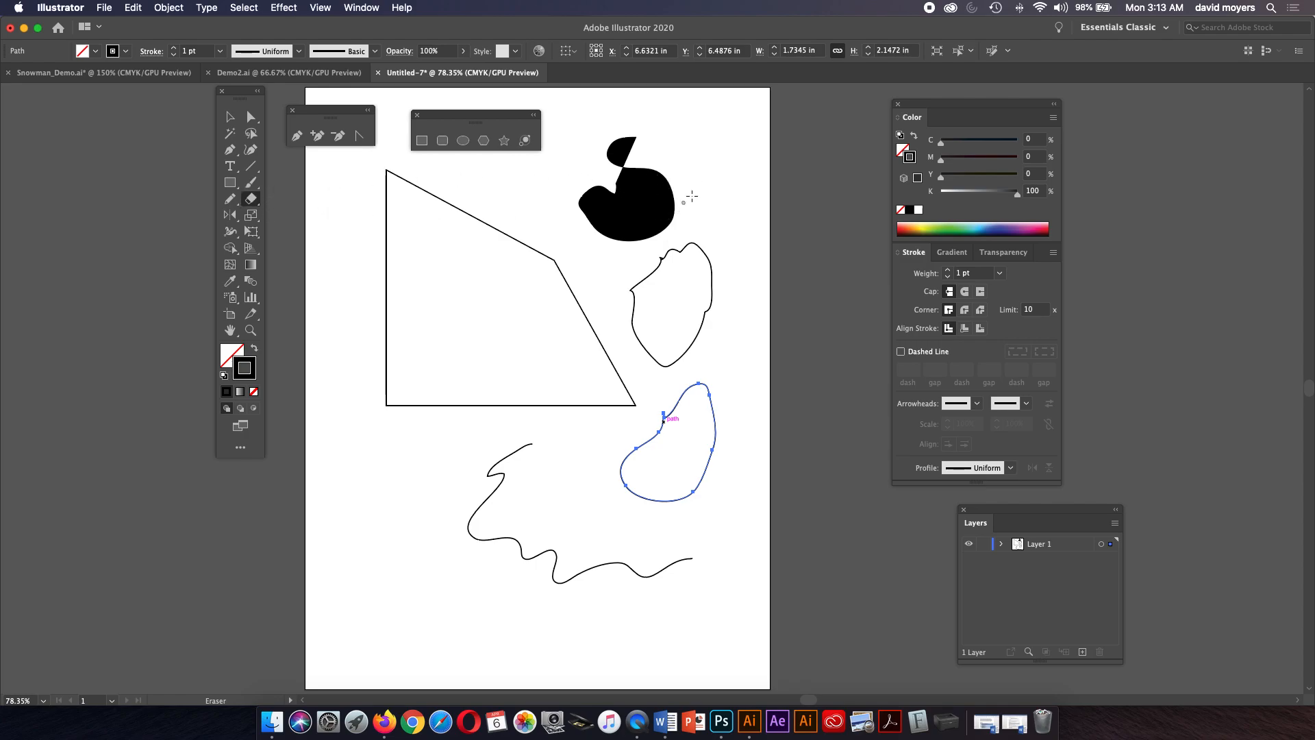
left_click(230, 117)
left_click(635, 185)
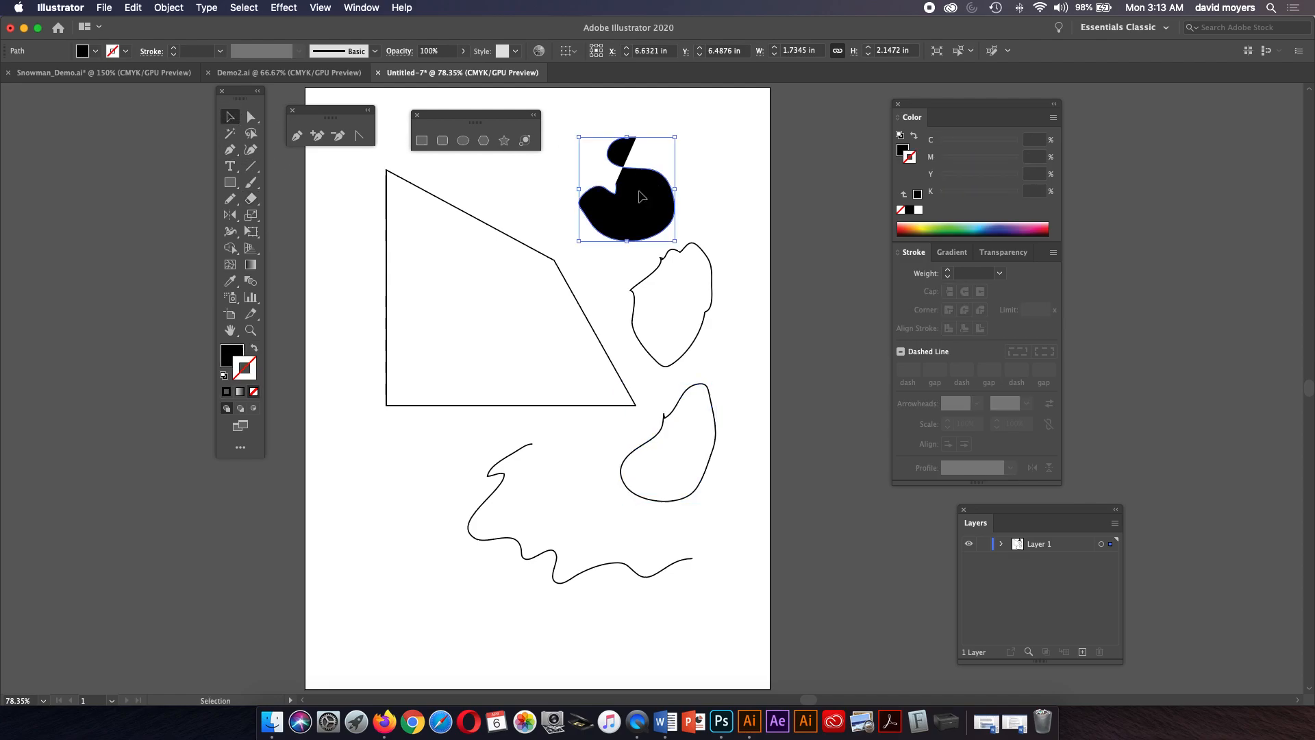
left_click(251, 199)
mouse_move(652, 174)
left_mouse_down()
mouse_move(674, 197)
mouse_move(650, 238)
mouse_move(668, 222)
mouse_move(659, 233)
mouse_move(669, 214)
mouse_move(651, 209)
mouse_move(631, 223)
mouse_move(638, 236)
mouse_move(667, 214)
mouse_move(633, 224)
left_mouse_up()
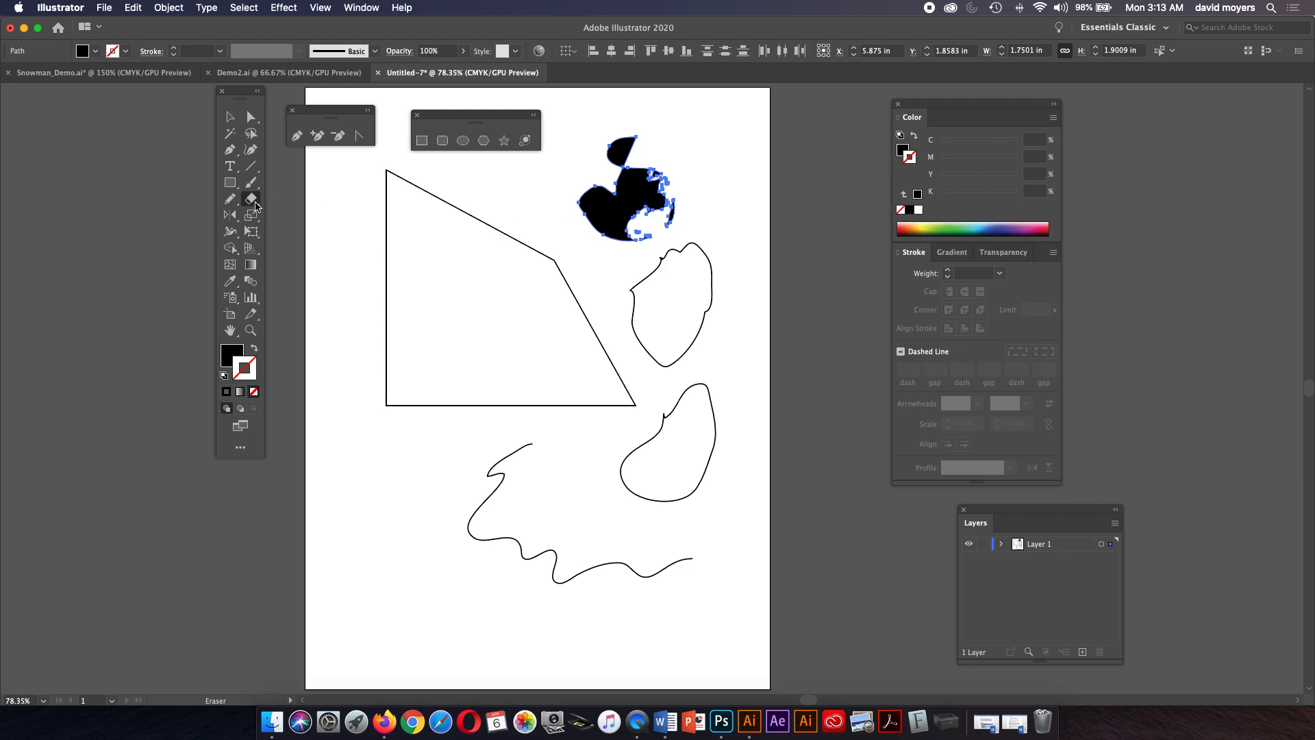
Set the Eraser options to a 24 pt size with 24 pt pressure variation.
double_click(254, 203)
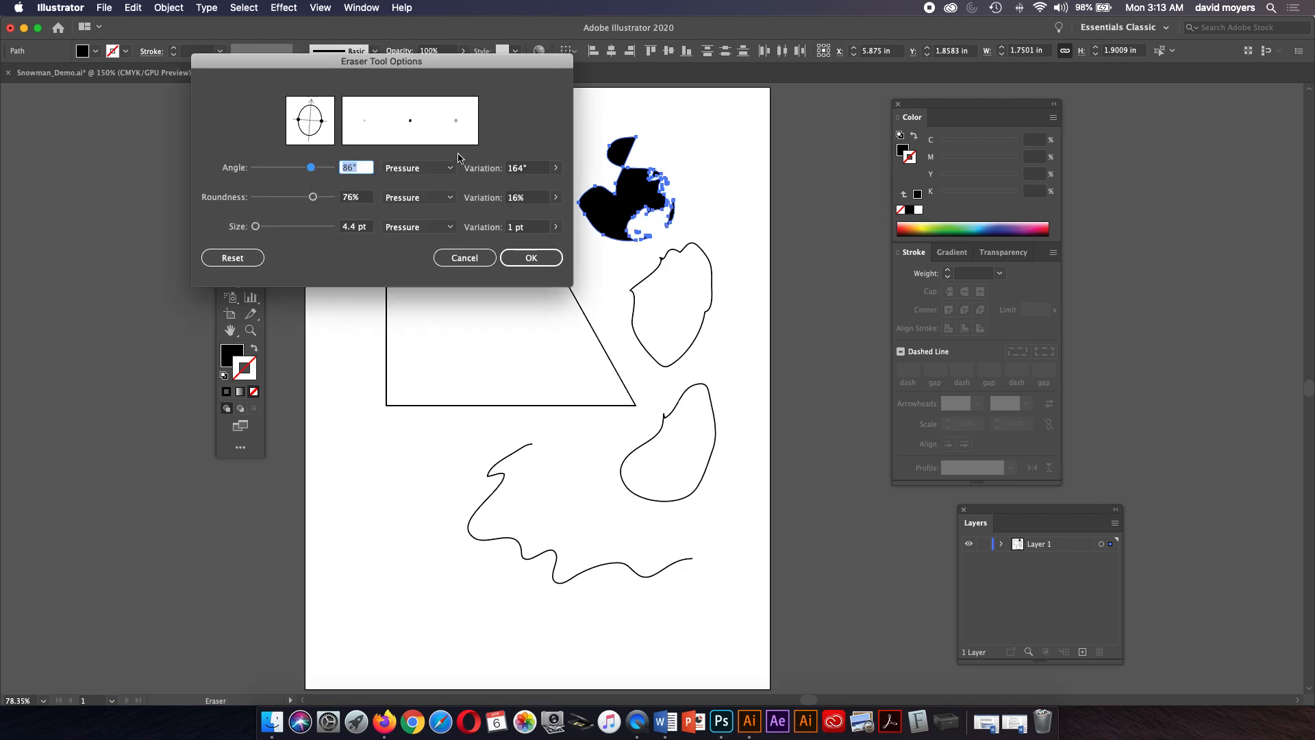
left_click(439, 170)
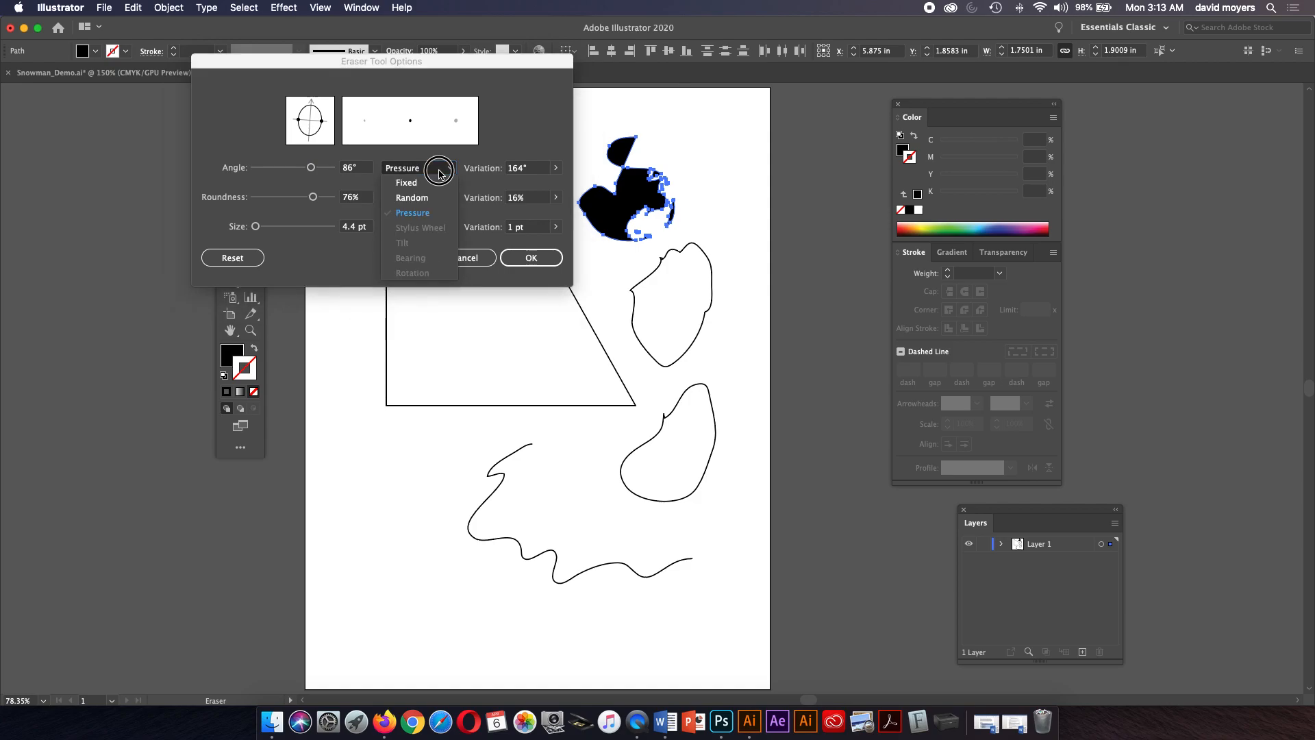
left_click(439, 171)
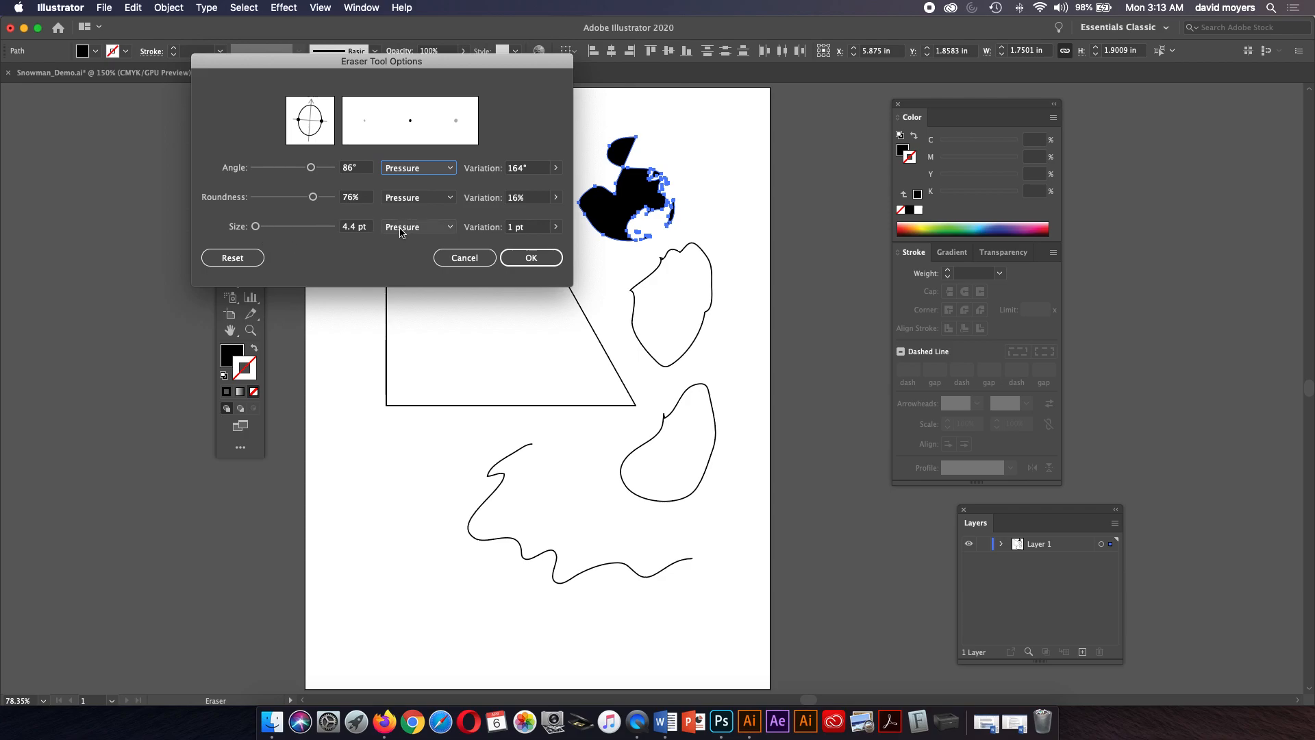
left_click(556, 227)
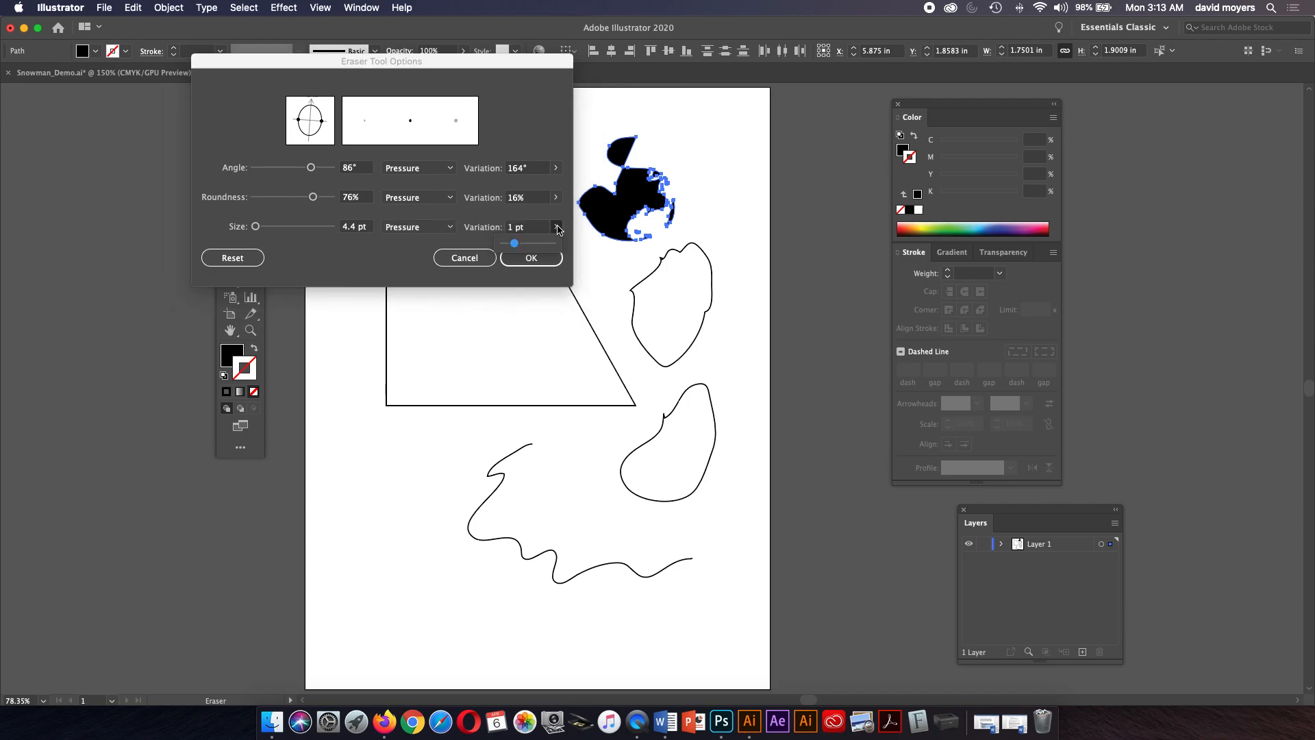
mouse_move(519, 248)
left_mouse_down()
mouse_move(584, 245)
mouse_move(547, 250)
left_mouse_up()
left_click_drag(256, 227, 263, 228)
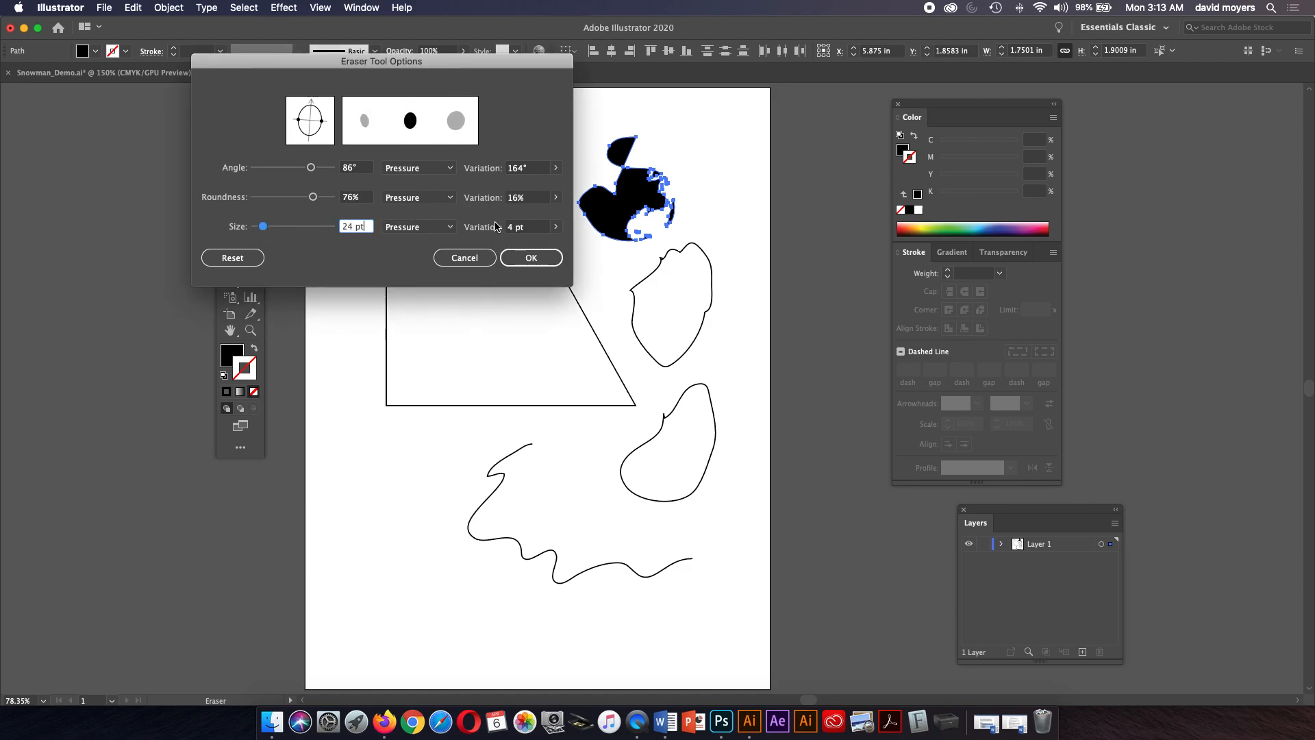
left_click(555, 227)
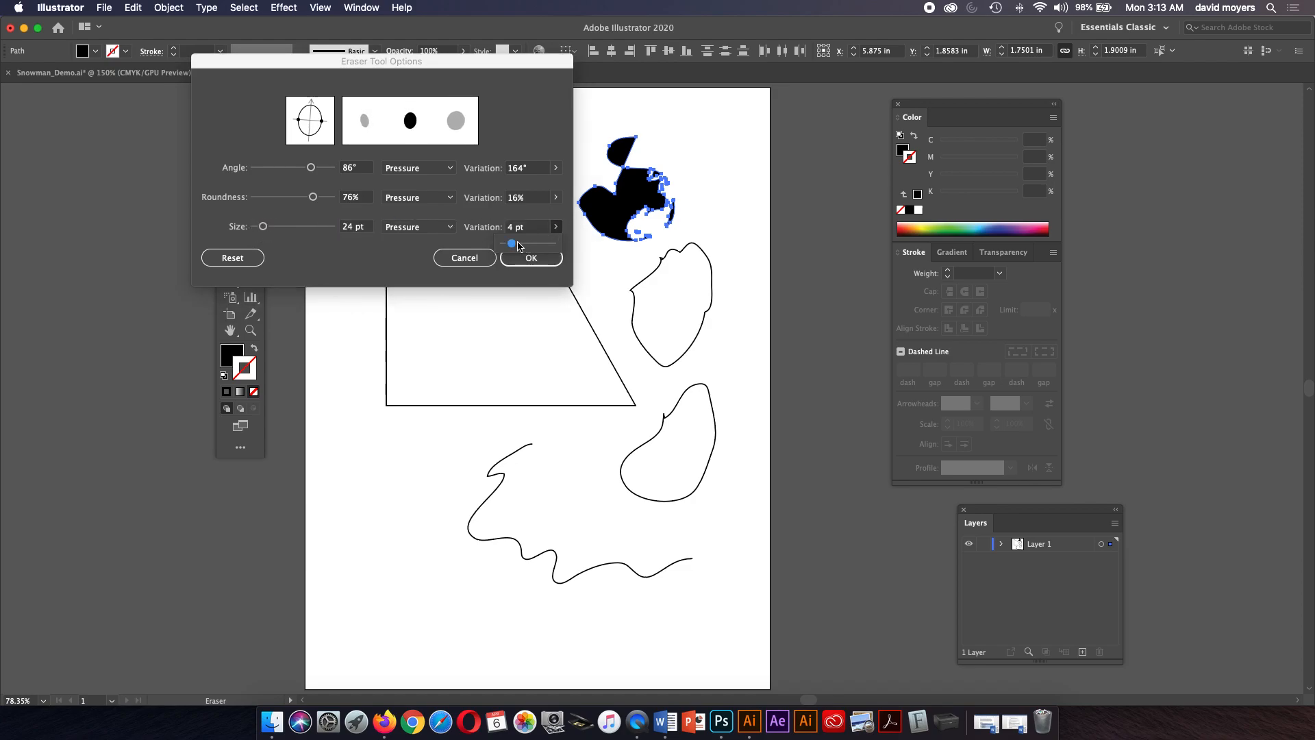
left_click_drag(518, 245, 556, 243)
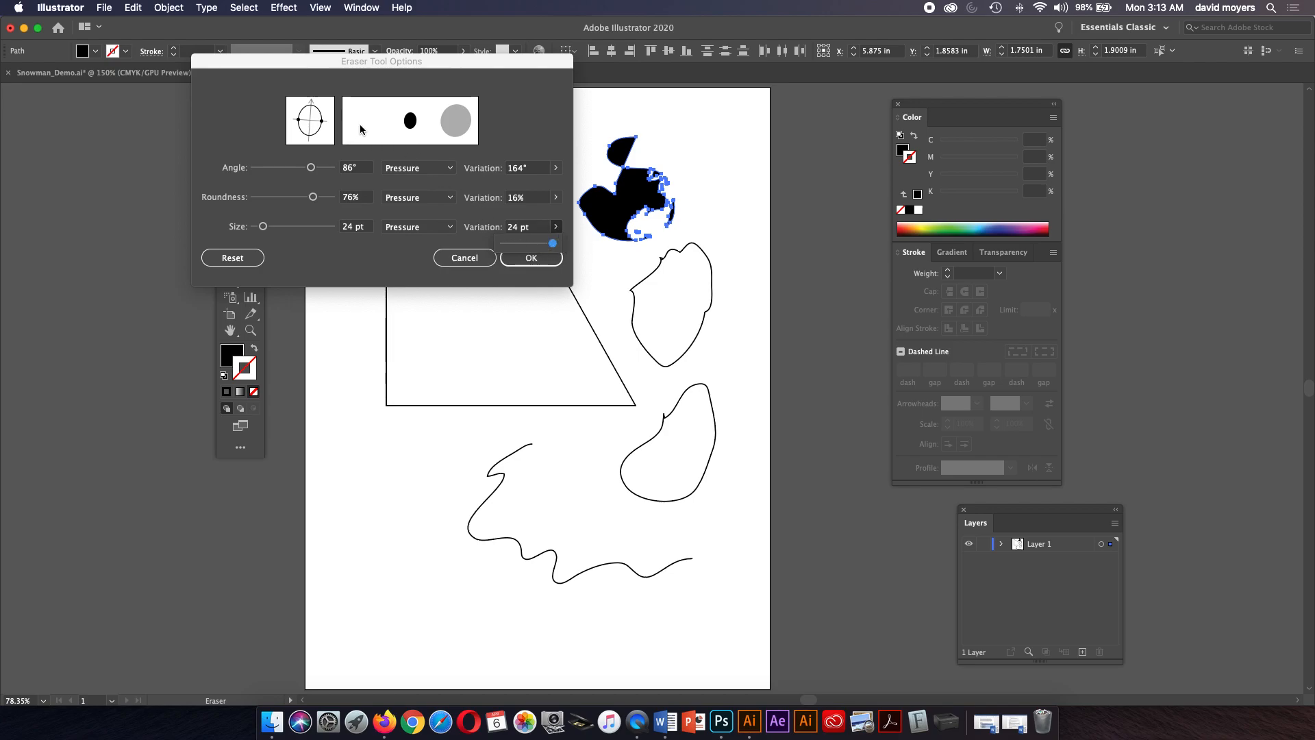
left_click(527, 258)
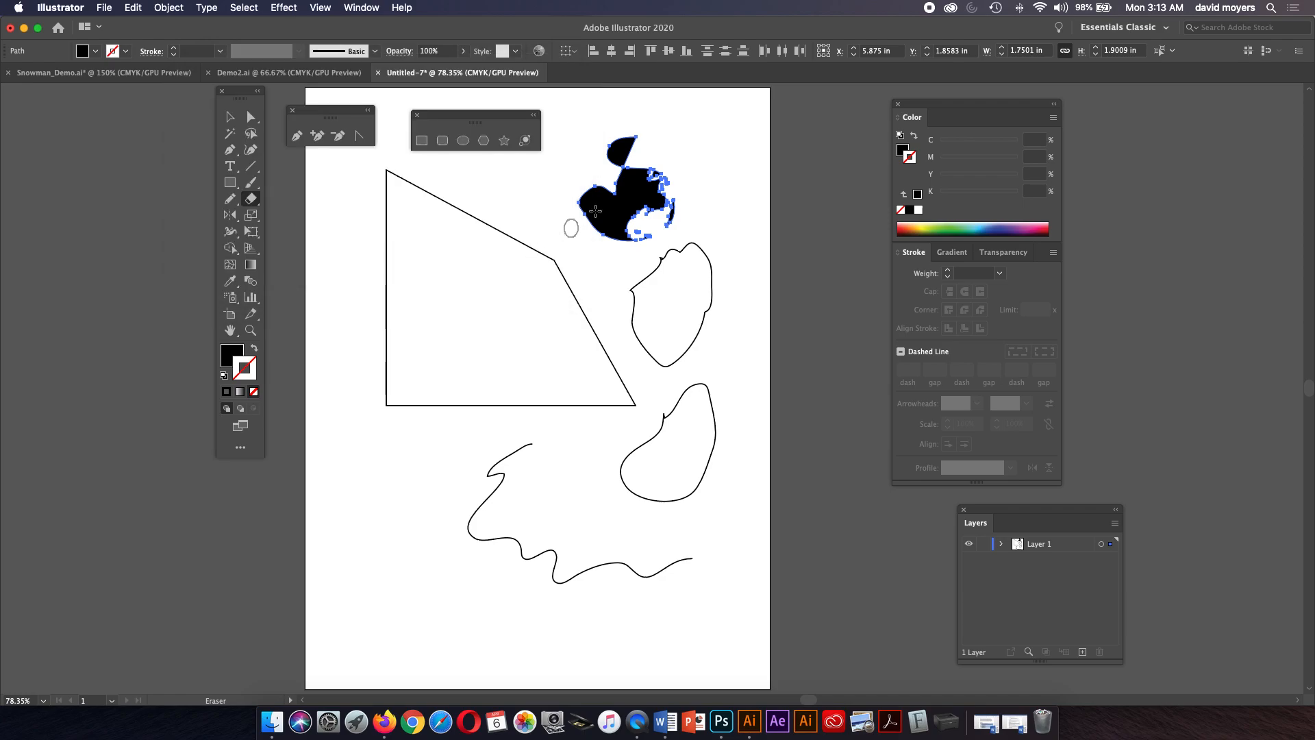
Erase across the top of the filled shape, then select and delete the shape.
mouse_move(640, 156)
left_mouse_down()
mouse_move(627, 163)
mouse_move(649, 154)
mouse_move(631, 189)
mouse_move(684, 159)
left_mouse_up()
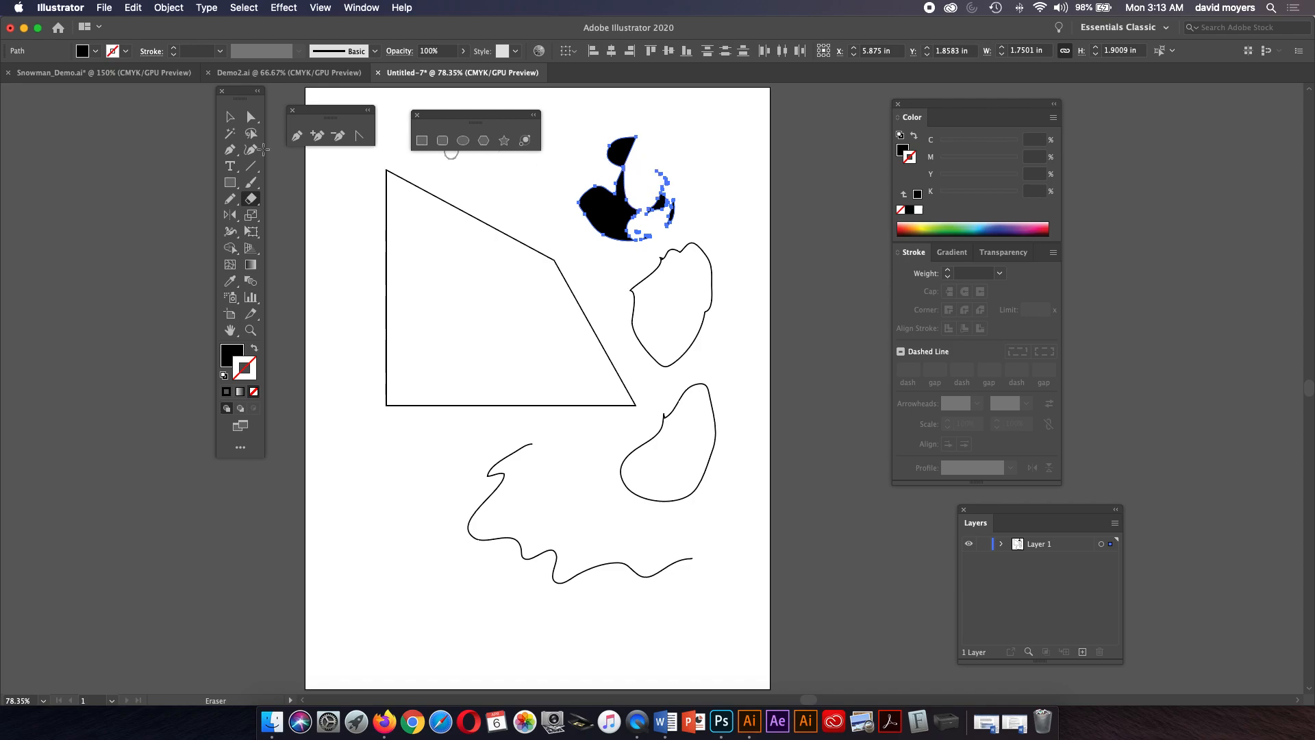
left_click(230, 116)
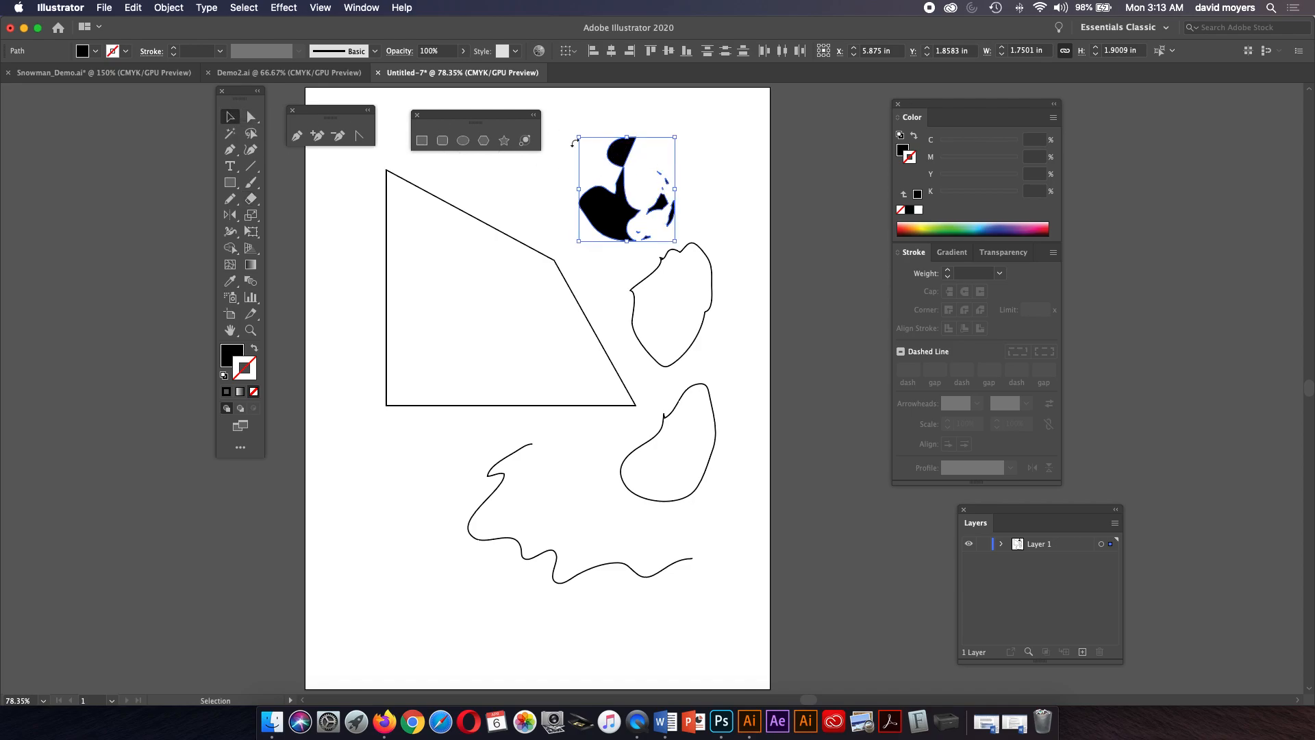
key("Delete")
Delete the two outlined pencil shapes beside the triangle and select the wavy line.
left_click(649, 278)
key("Delete")
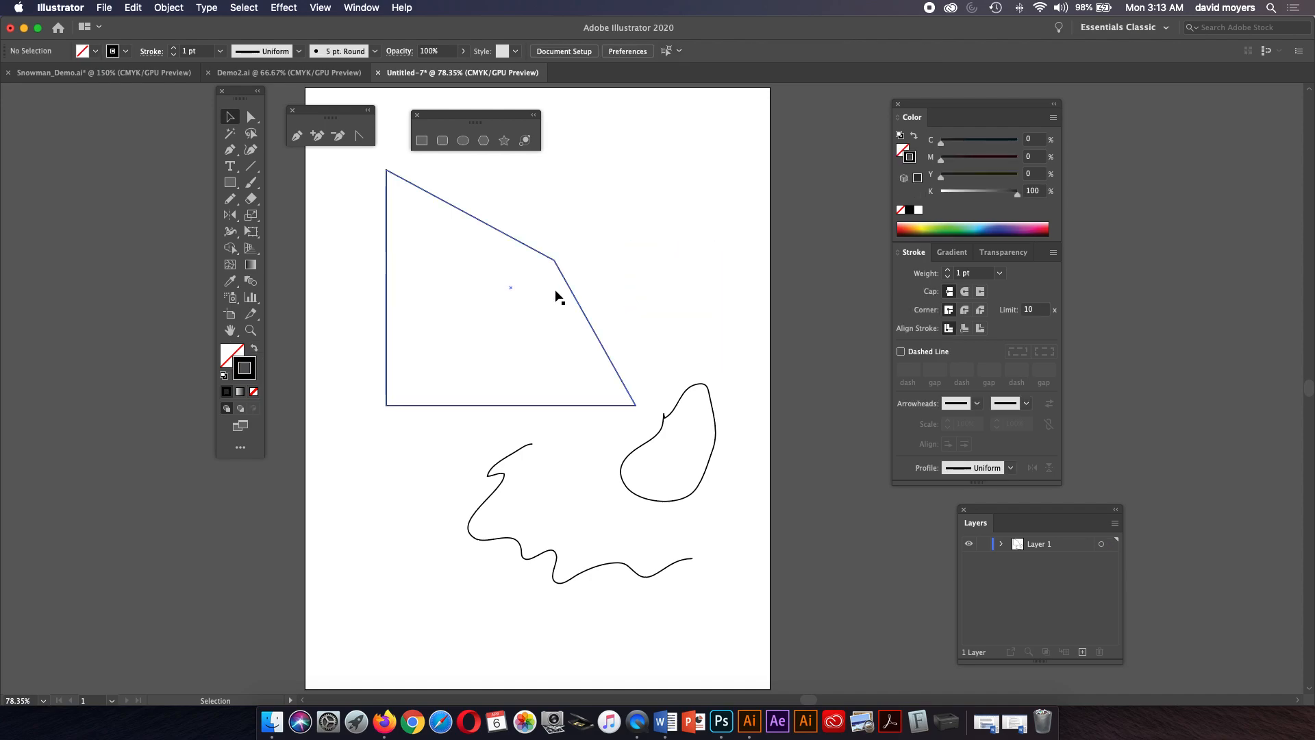
left_click(709, 391)
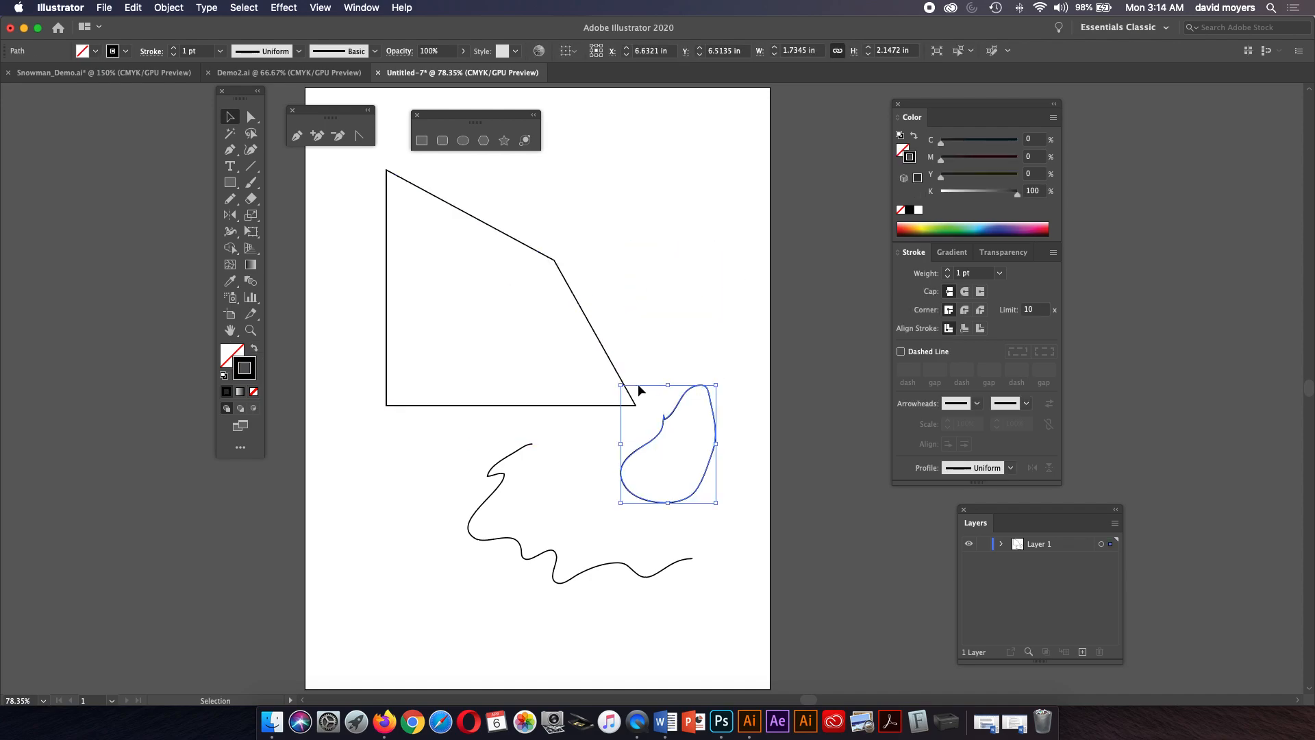
key("Delete")
left_click(522, 448)
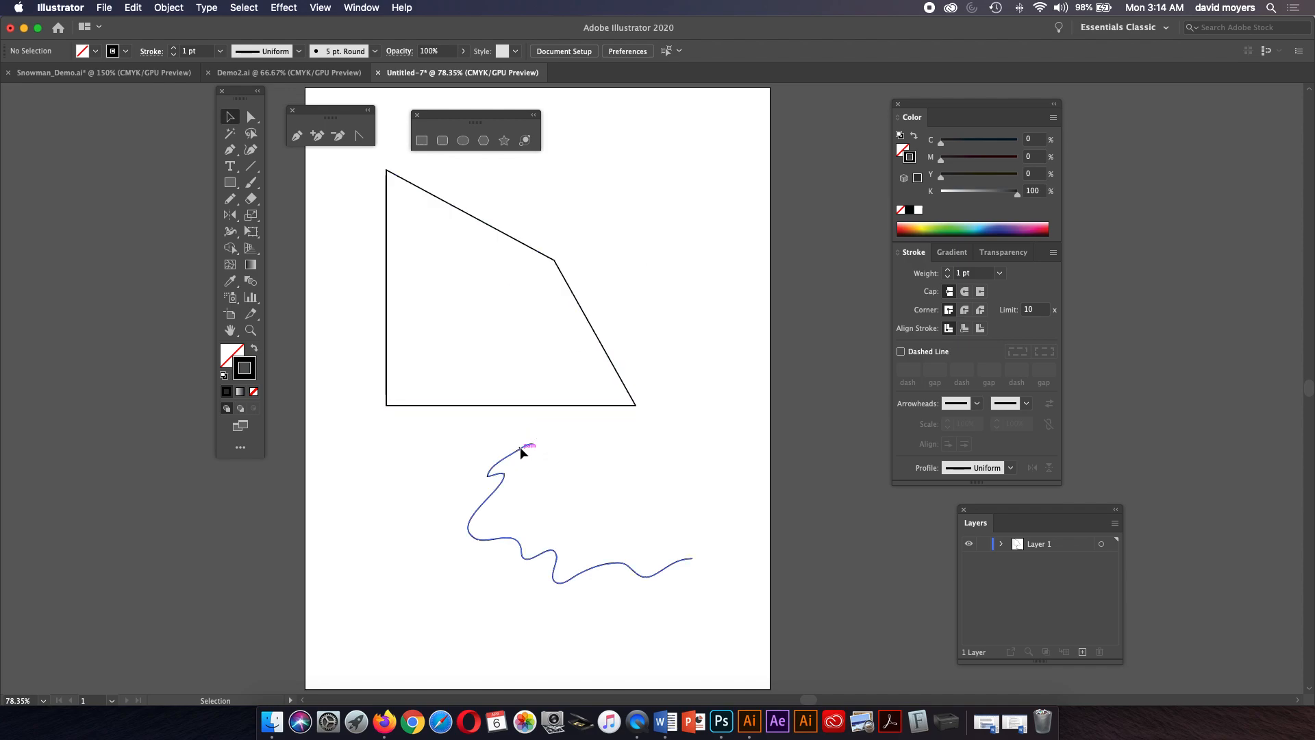
Delete the wavy line and the four-sided outline shape, clearing the artboard.
key("Delete")
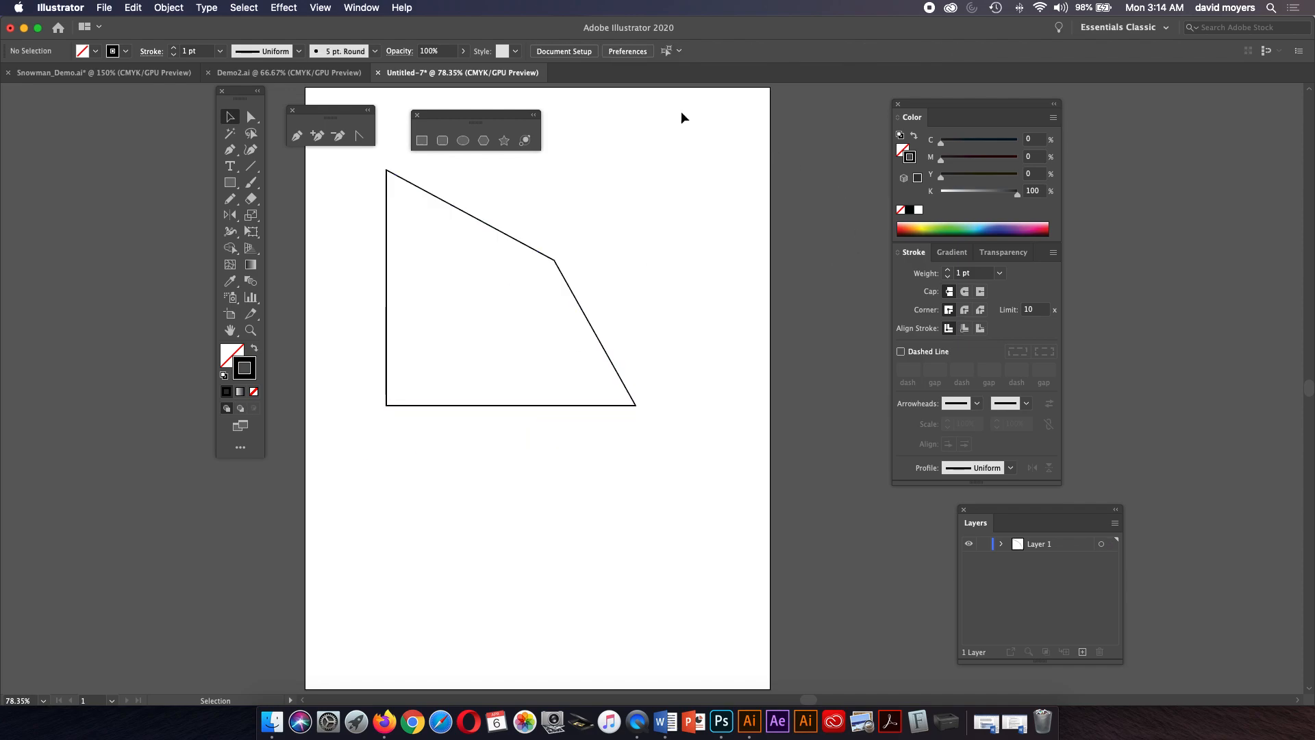
left_click(248, 200)
left_click(233, 216)
mouse_move(233, 215)
left_mouse_down()
mouse_move(260, 219)
mouse_move(234, 219)
left_mouse_up()
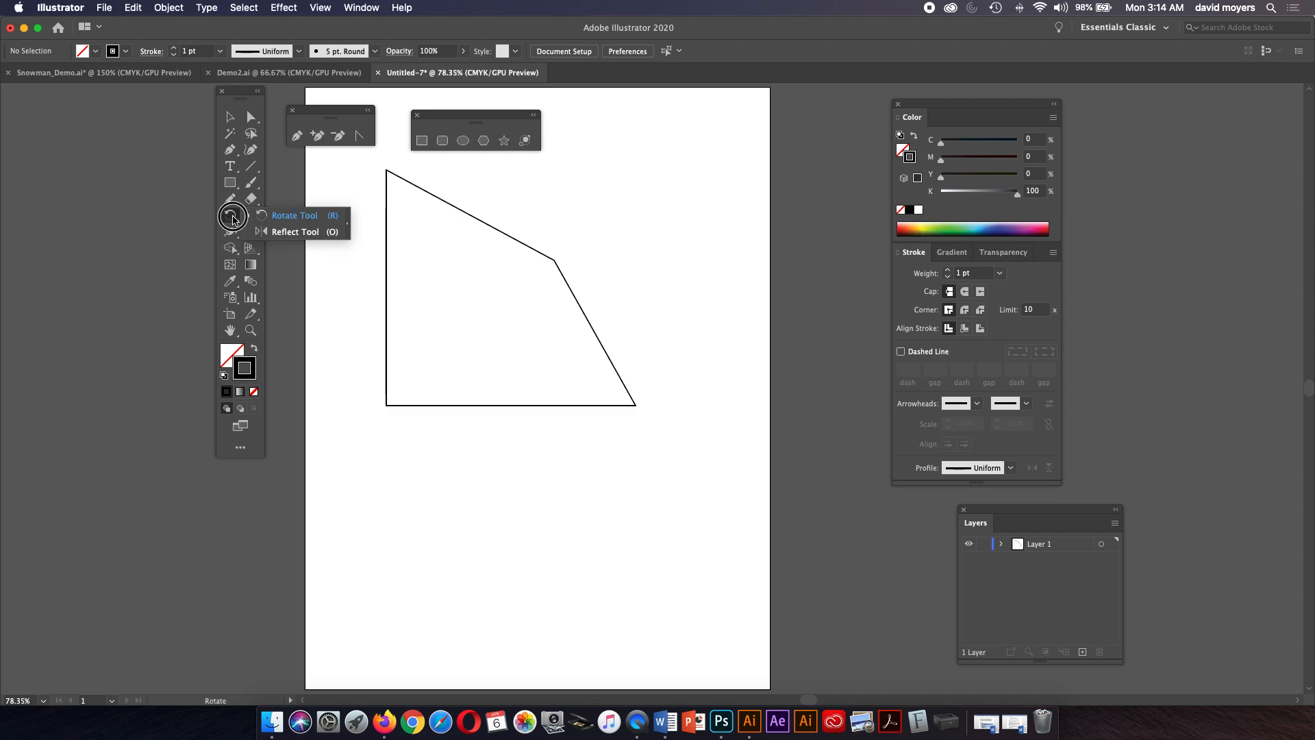
left_click(232, 218)
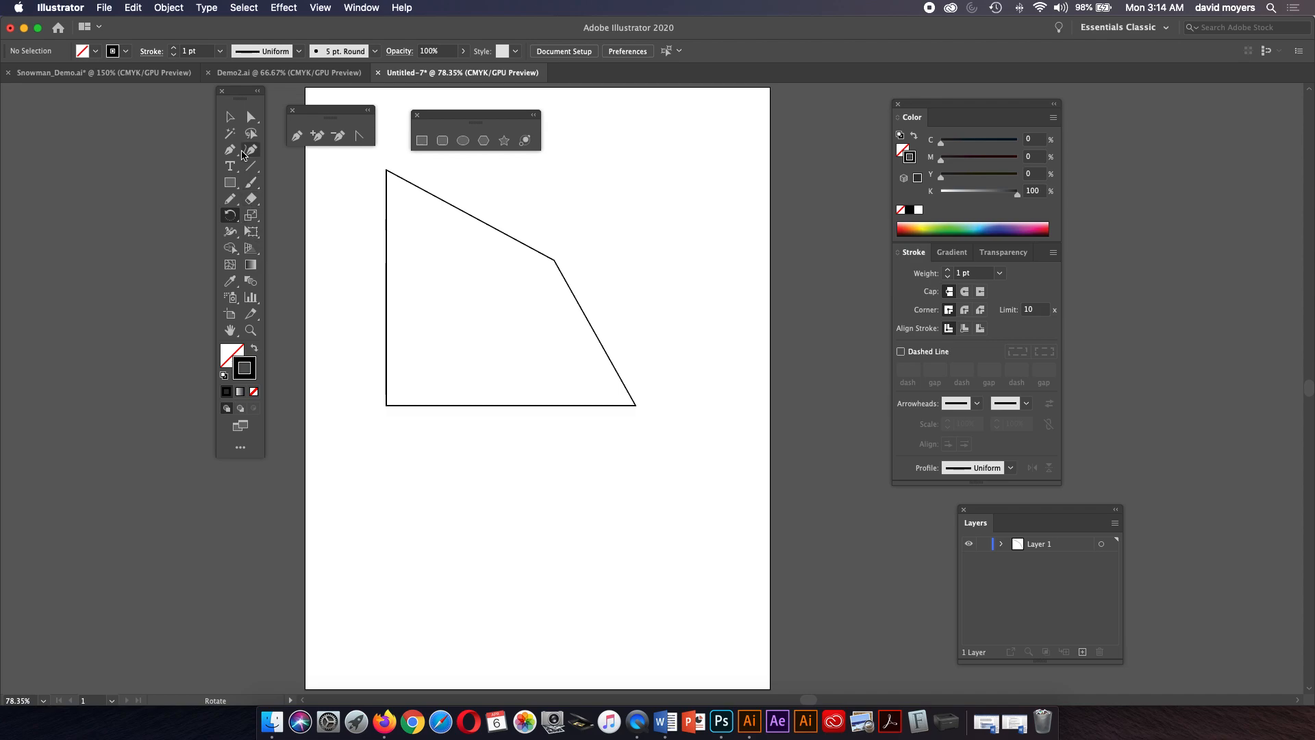
left_click(230, 183)
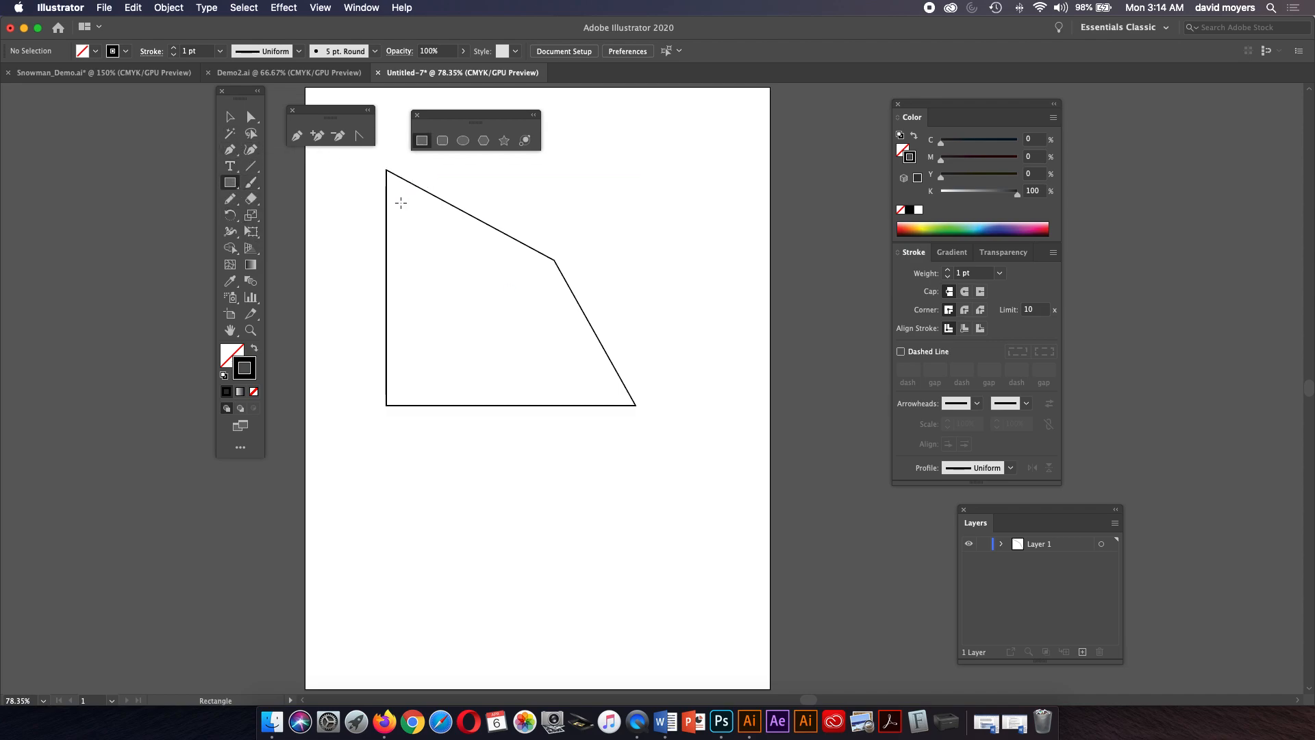
key("v")
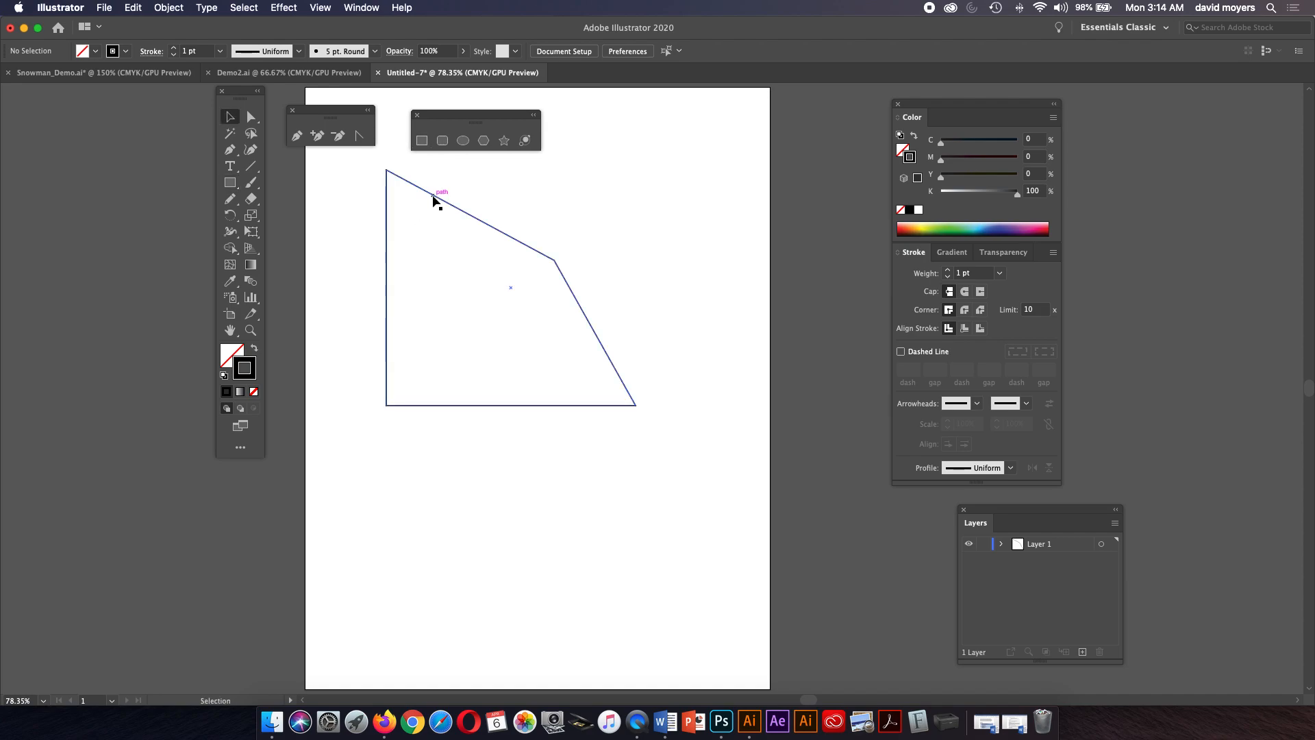
left_click(434, 197)
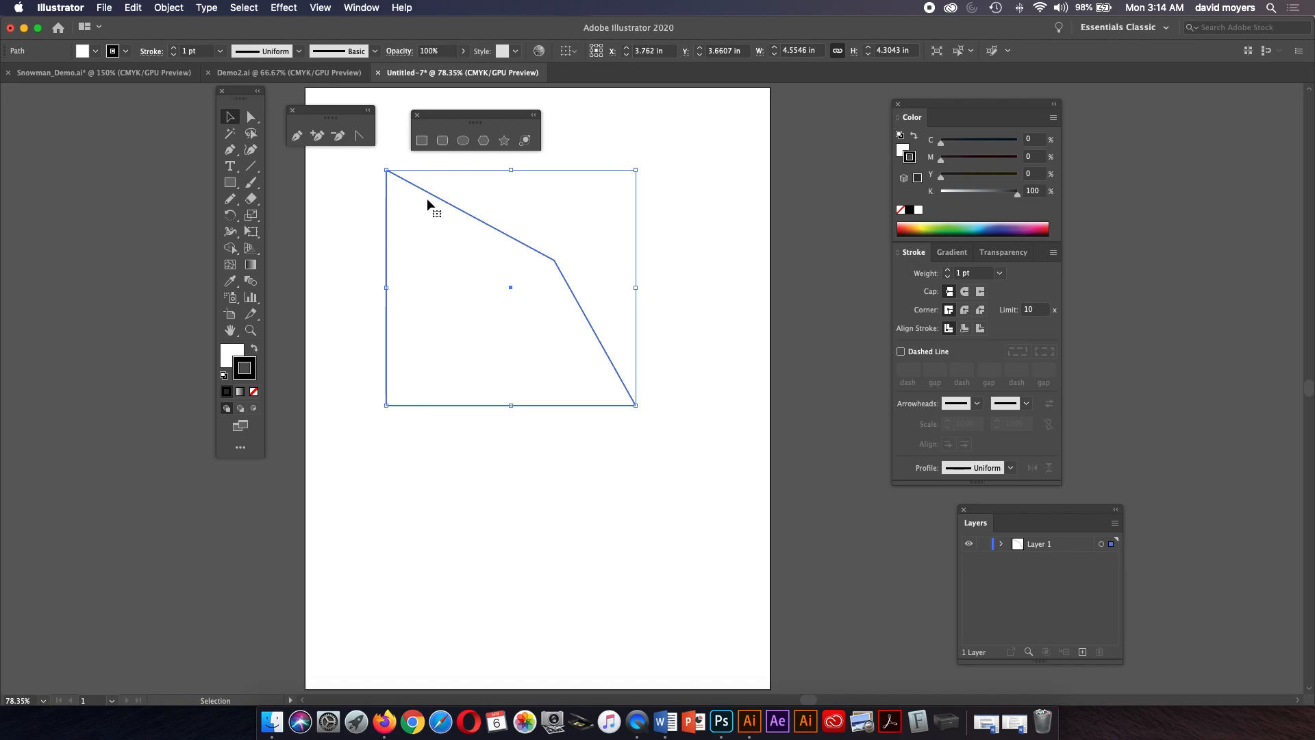
key("Delete")
left_click(463, 141)
left_click_drag(417, 277, 637, 500)
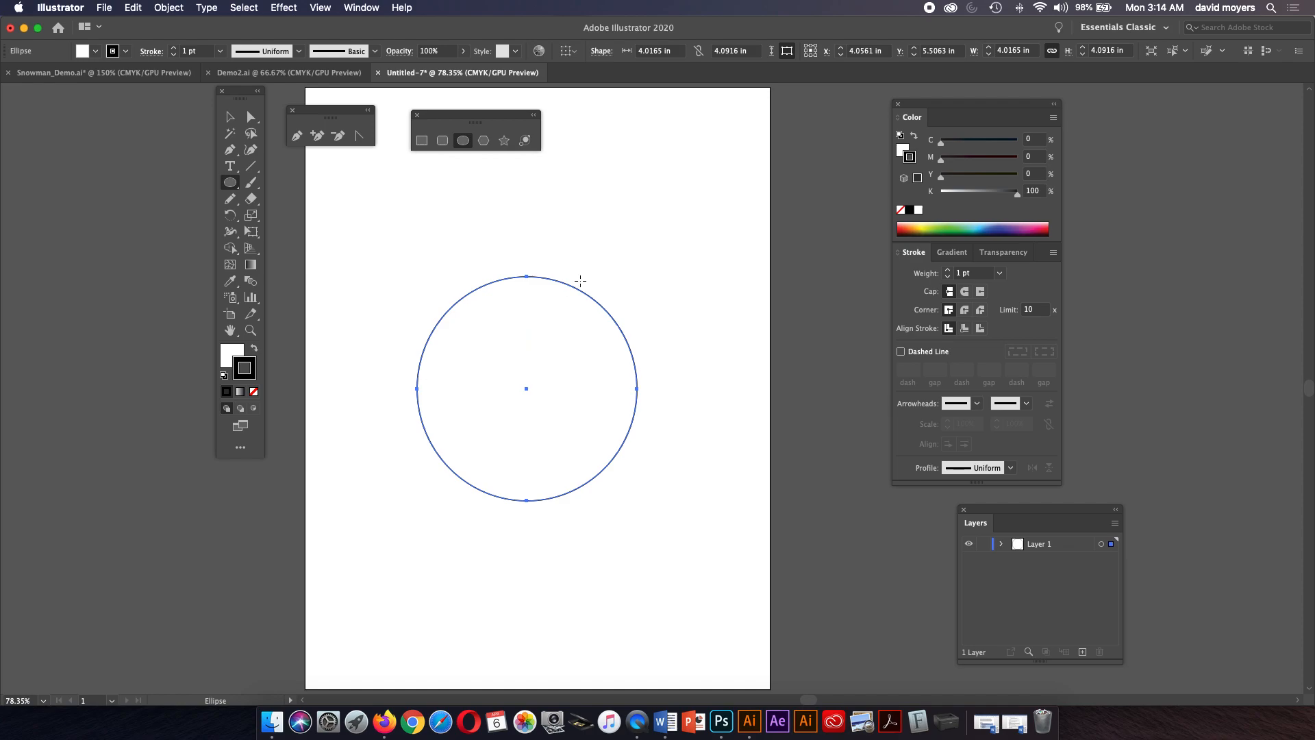
key("Delete")
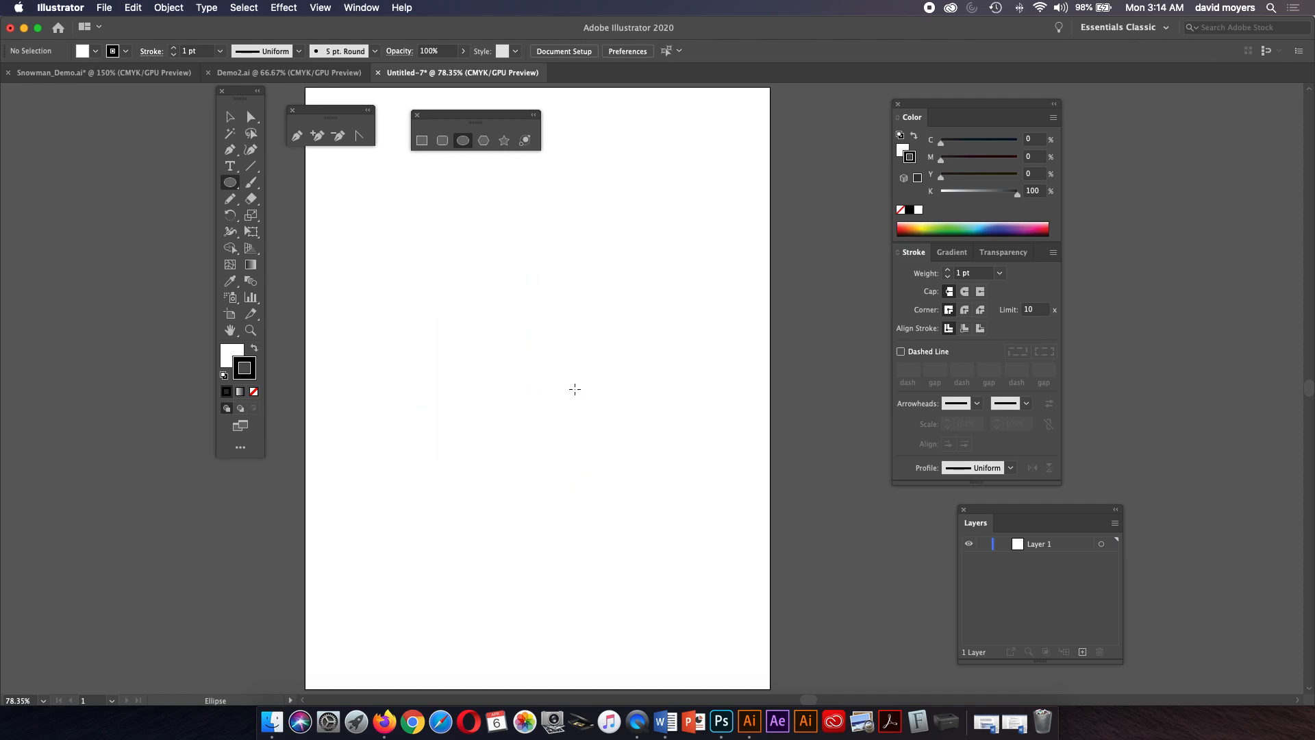
left_click_drag(510, 339, 620, 437)
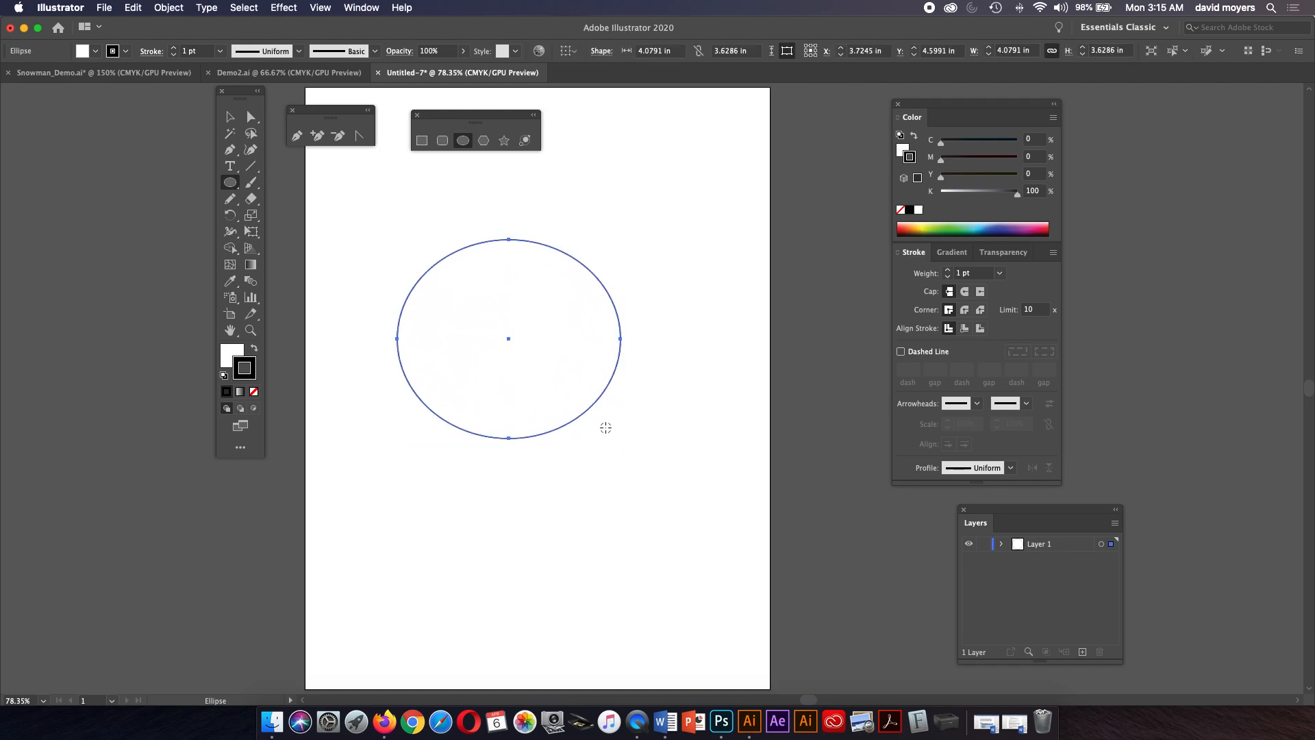
mouse_move(509, 338)
left_mouse_down()
mouse_move(572, 376)
mouse_move(571, 398)
left_mouse_up()
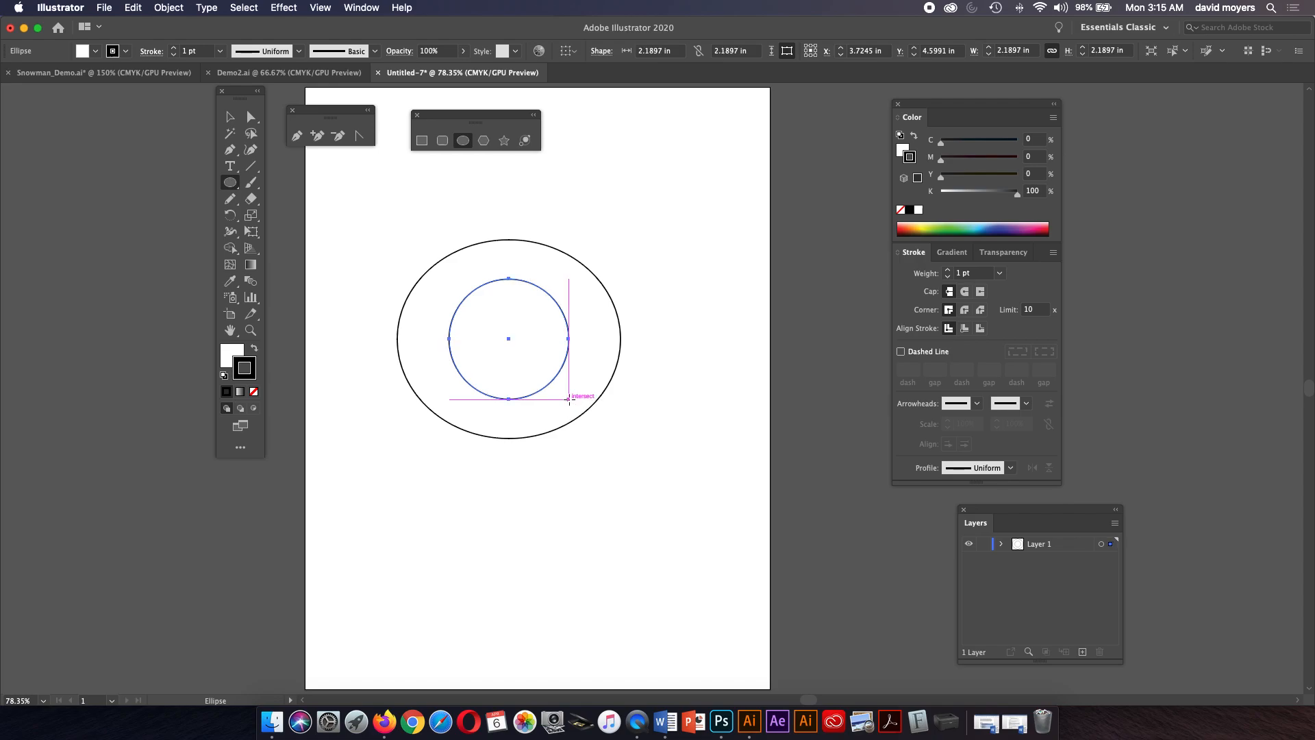
key("super+a")
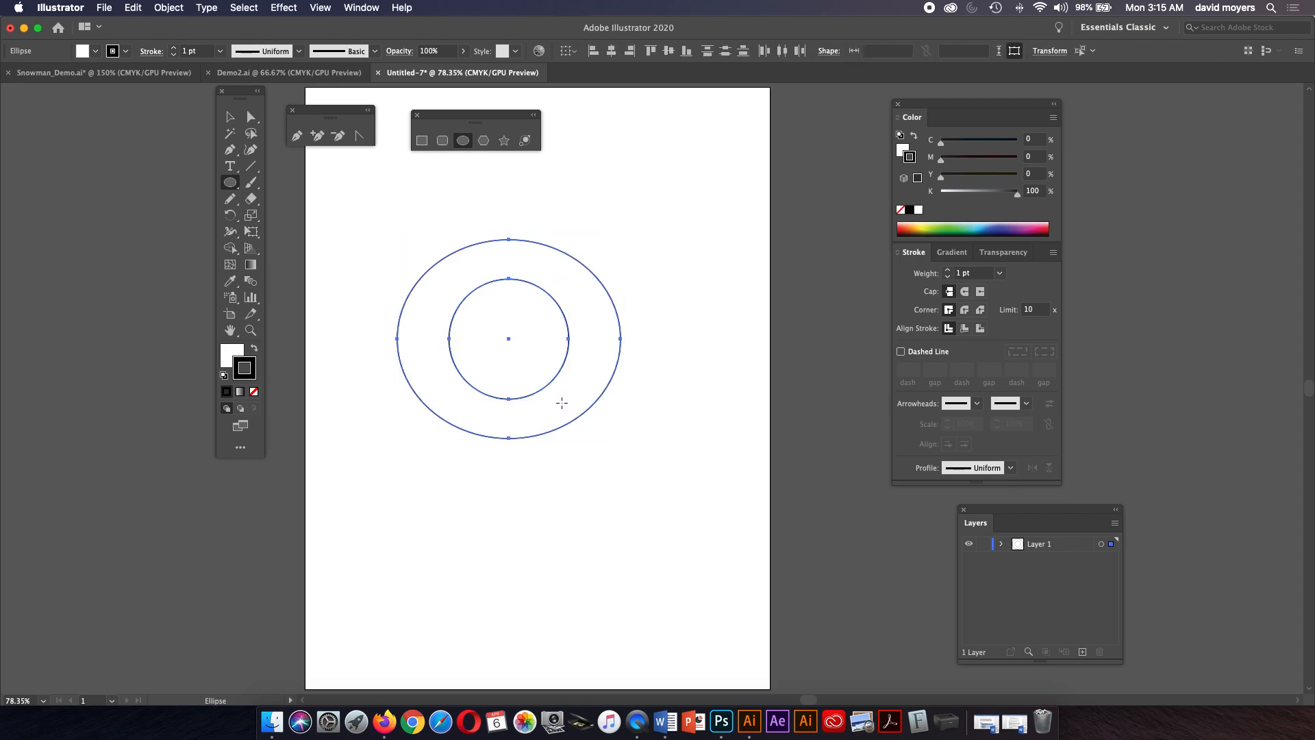
key("Delete")
Draw two concentric circles from the same centre, about 4.4 in and 2.4 in across, and select both.
mouse_move(508, 335)
left_mouse_down()
mouse_move(605, 434)
mouse_move(565, 414)
mouse_move(627, 452)
left_mouse_up()
left_click_drag(509, 335, 574, 378)
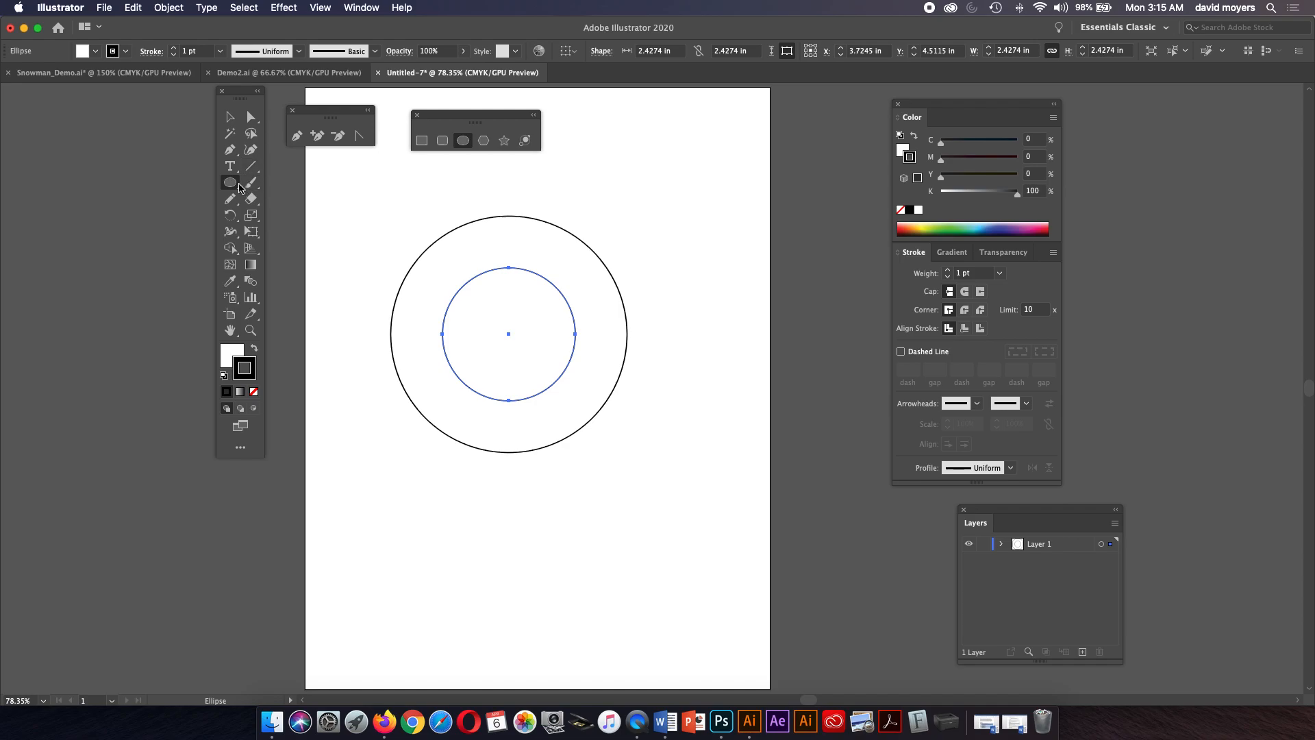
left_click(230, 116)
left_click_drag(381, 226, 669, 452)
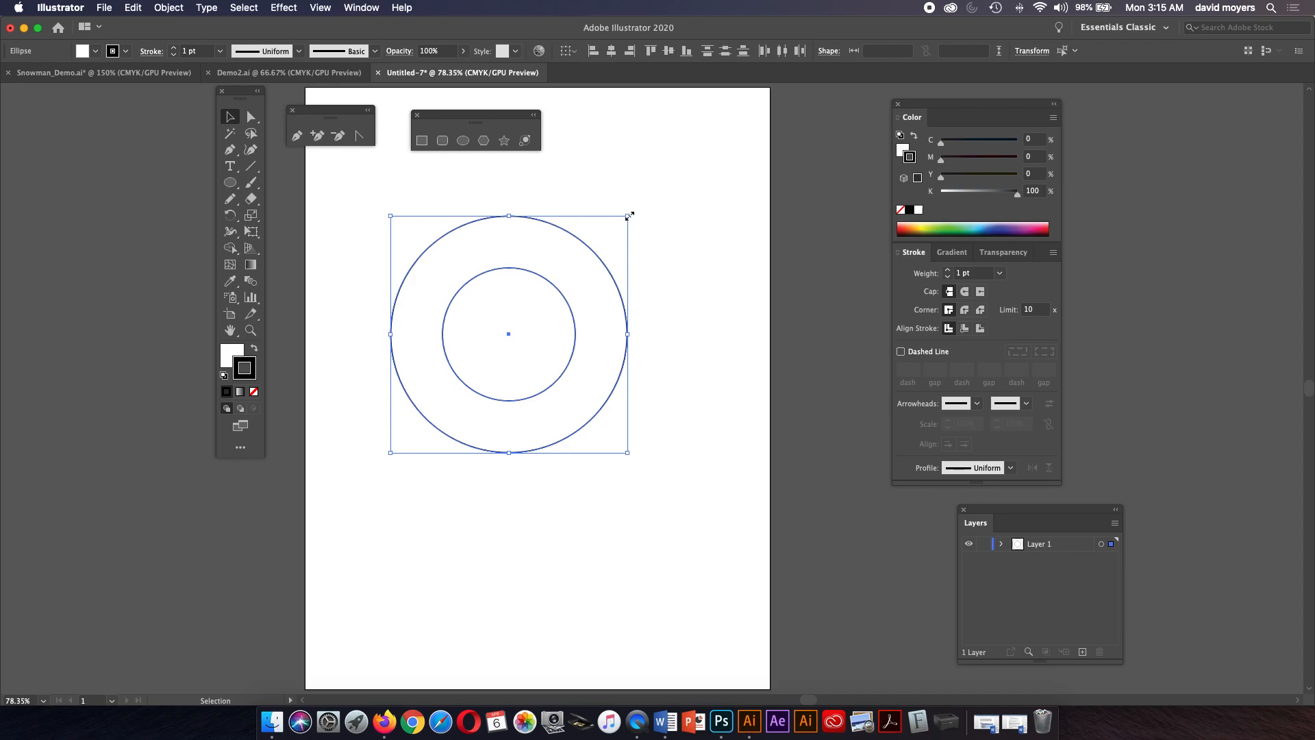
Rotate and stretch the selected circles into tilted ellipses using the bounding box handles.
left_click_drag(631, 211, 651, 278)
left_click_drag(555, 224, 532, 288)
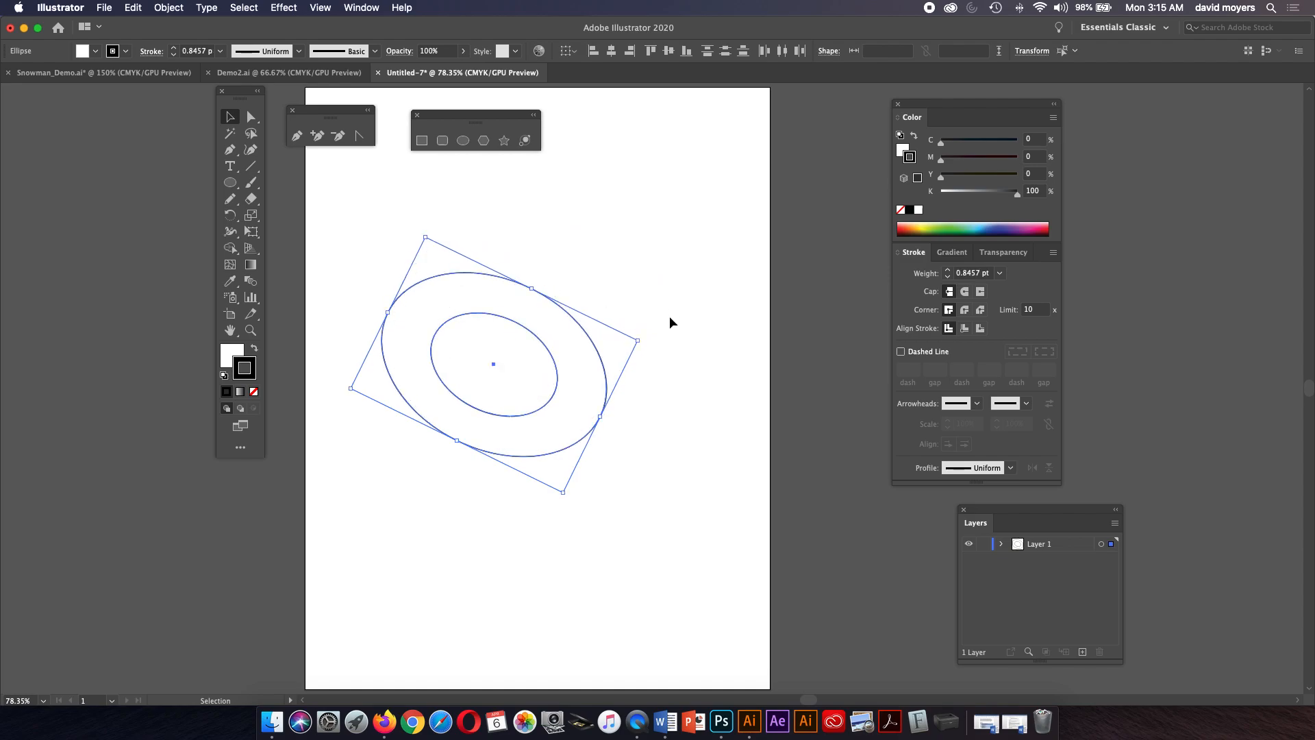
mouse_move(645, 340)
left_mouse_down()
mouse_move(664, 373)
mouse_move(614, 443)
mouse_move(657, 278)
mouse_move(634, 237)
mouse_move(608, 267)
mouse_move(667, 179)
mouse_move(593, 305)
mouse_move(643, 215)
mouse_move(614, 281)
mouse_move(707, 147)
mouse_move(703, 172)
left_mouse_up()
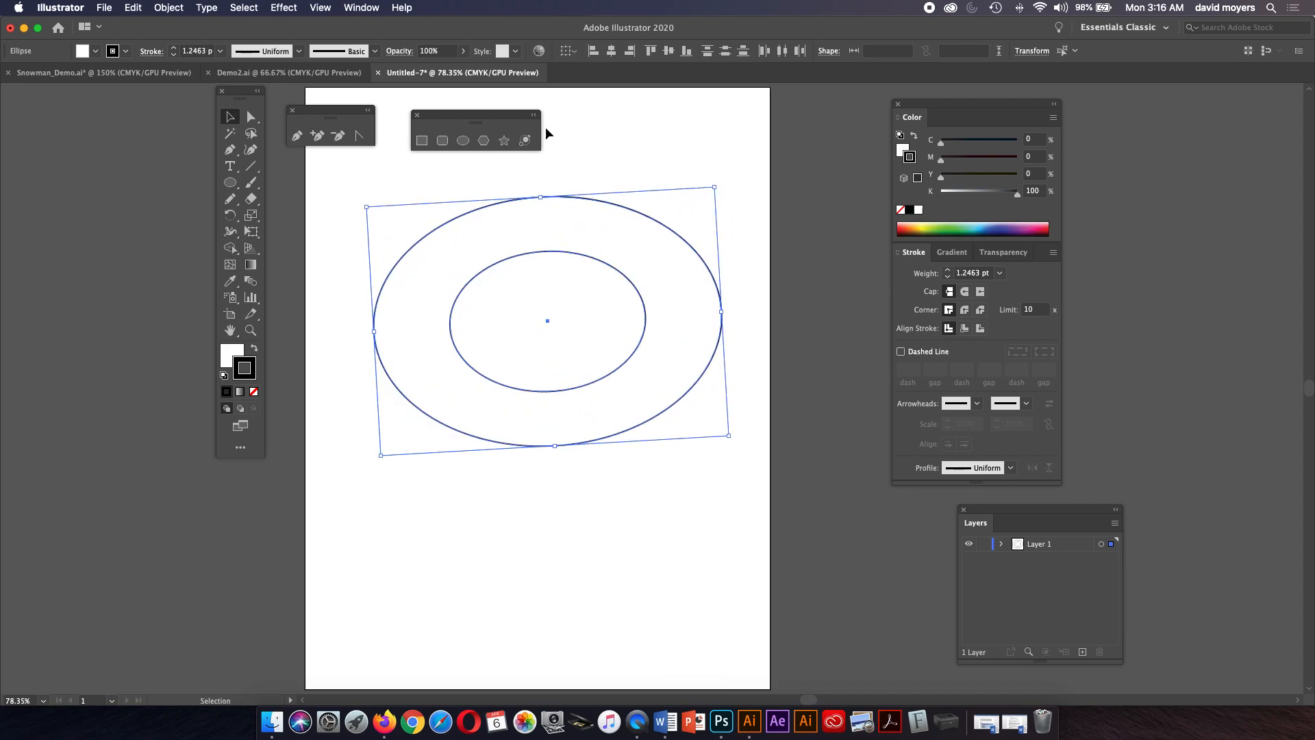
left_click(252, 217)
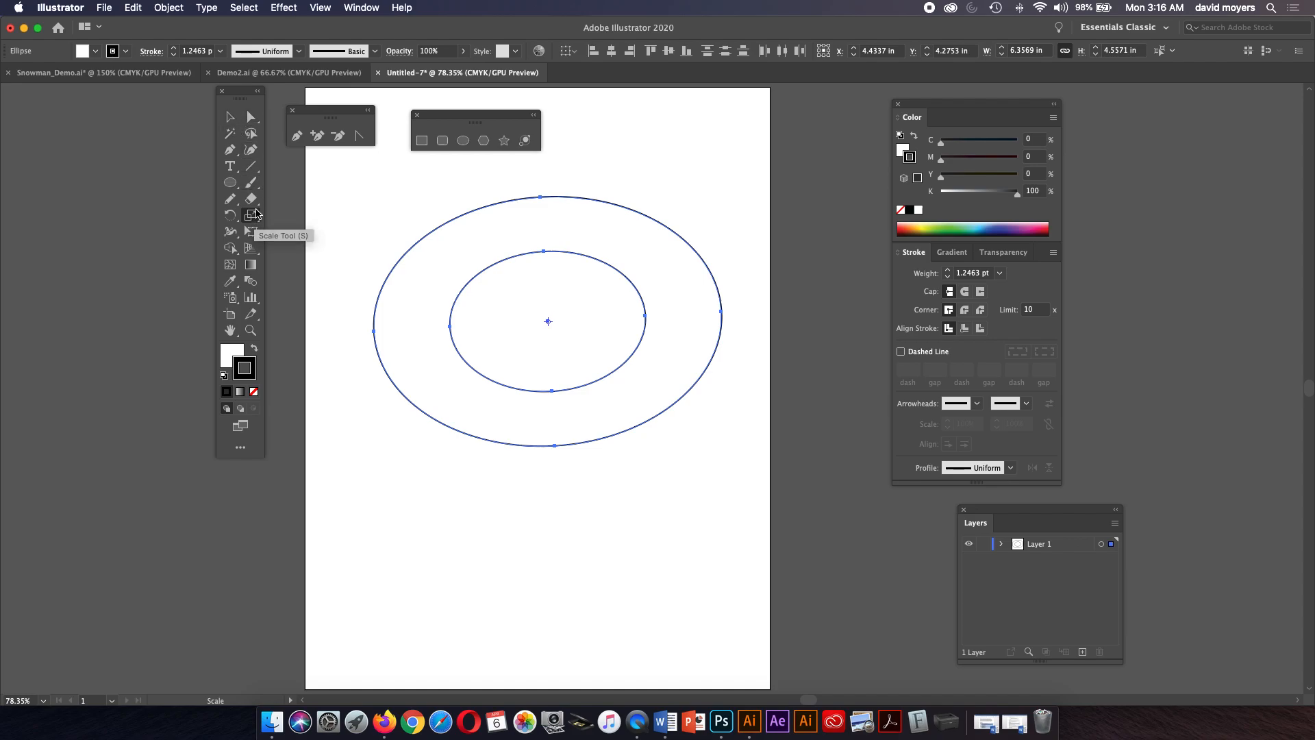
left_click(230, 116)
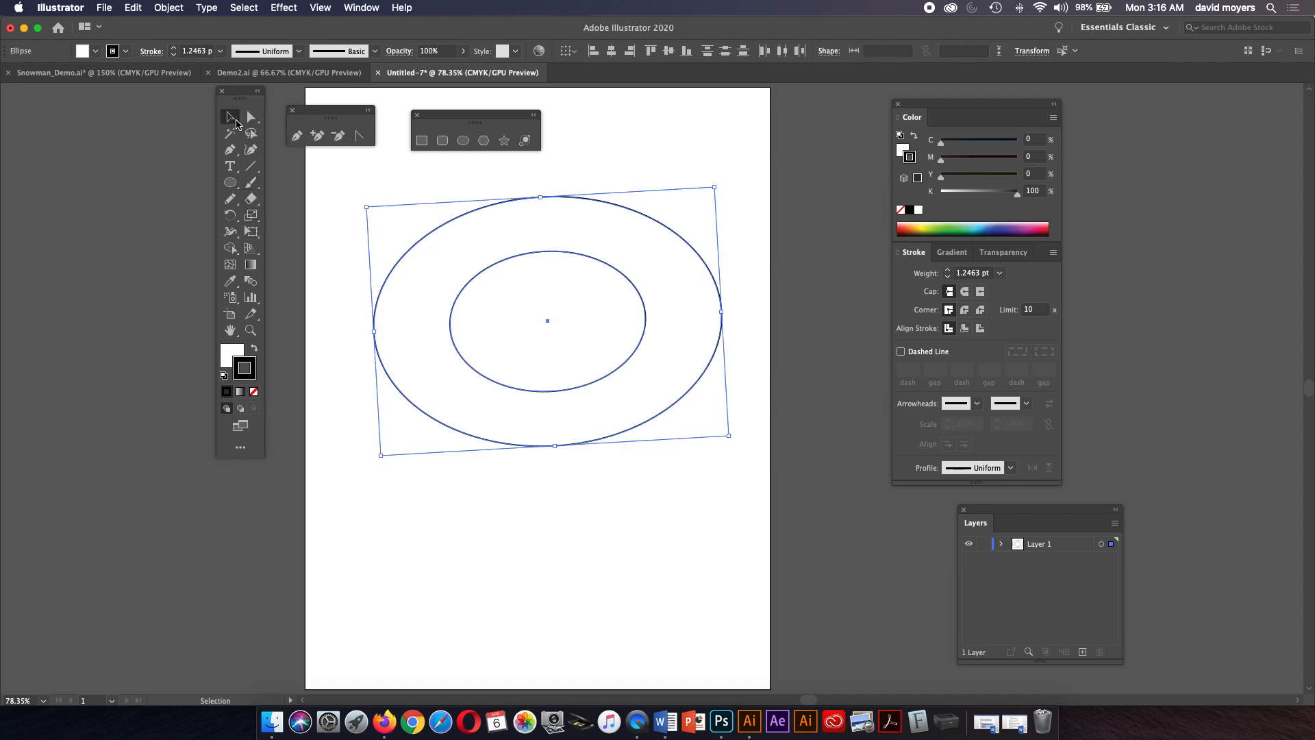
Toggle the artboard display off and on, and hide the bounding box.
left_click(320, 8)
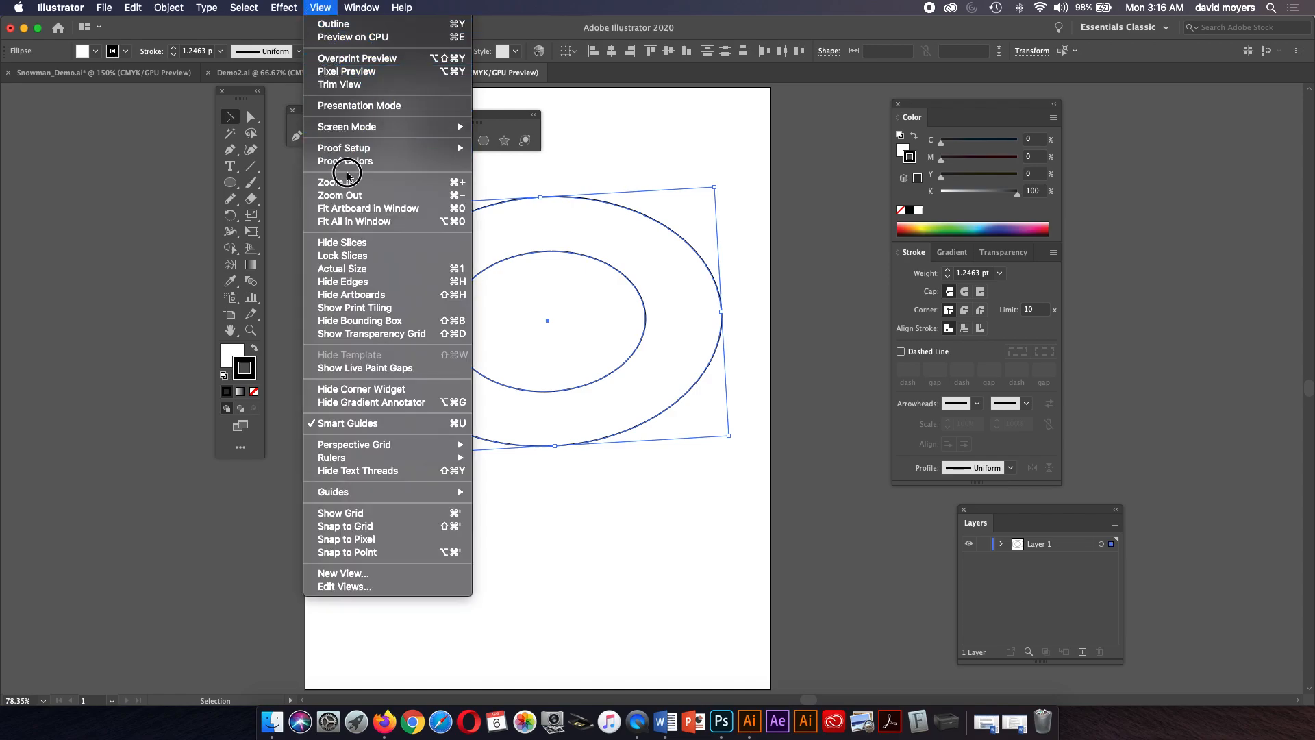
left_click(389, 296)
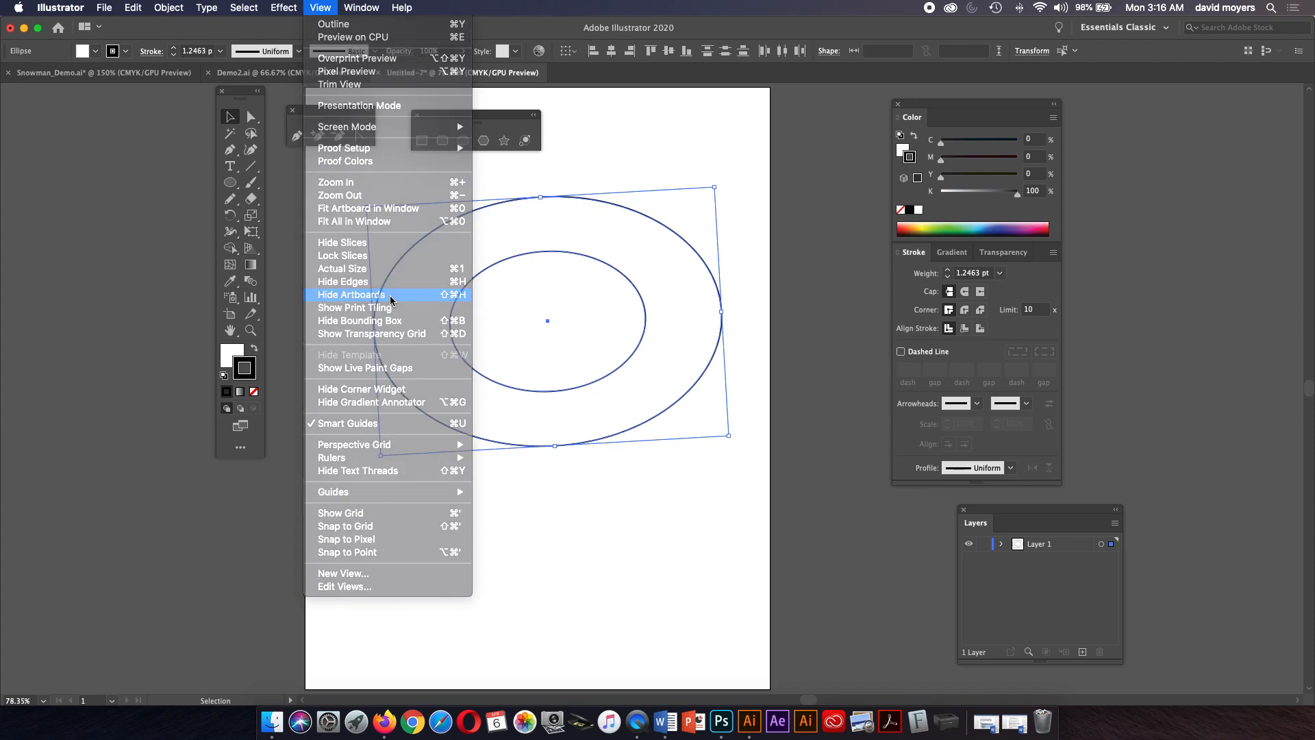
left_click(320, 9)
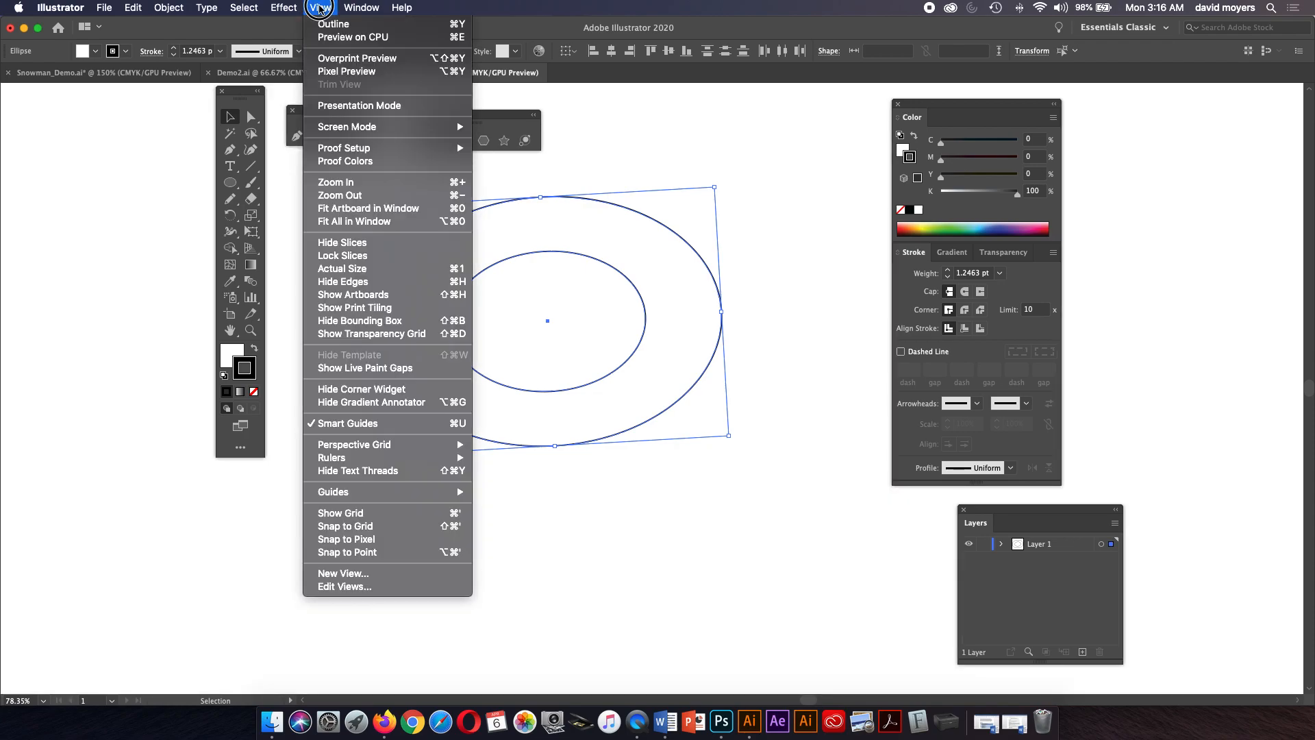
left_click(373, 295)
left_click(320, 7)
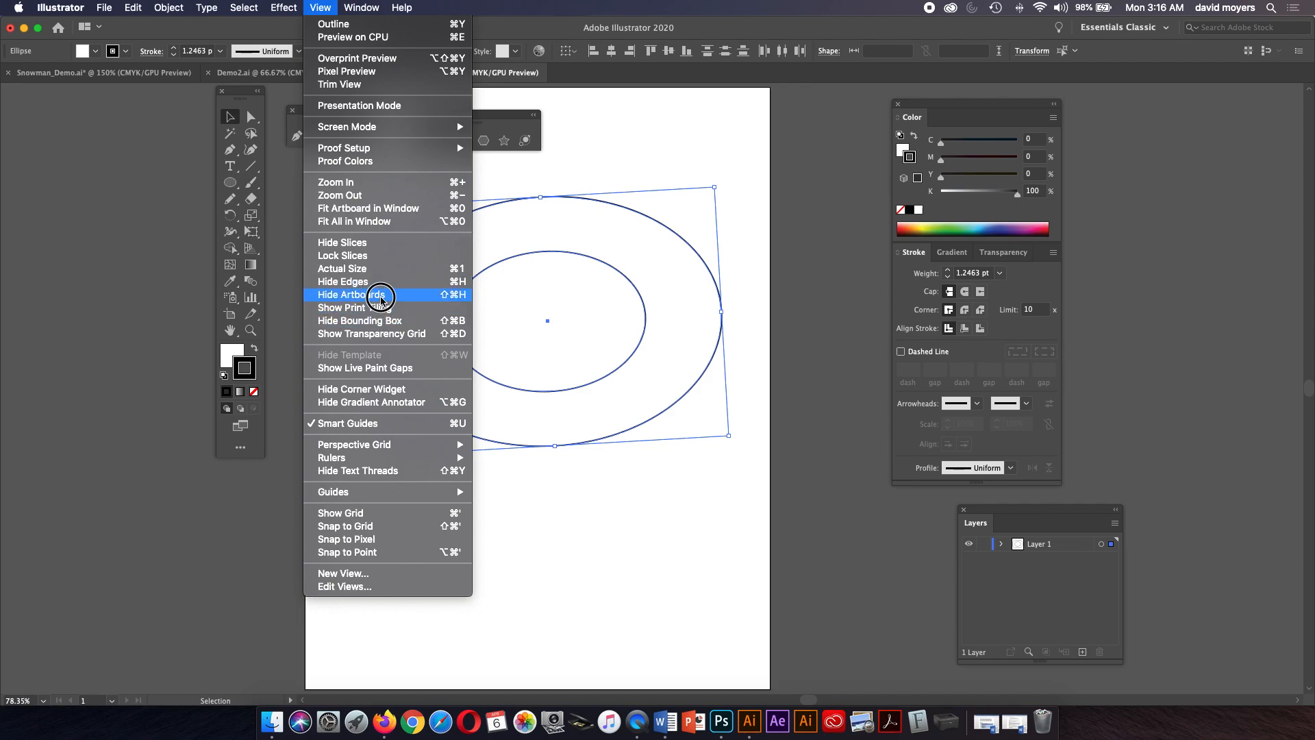
left_click(383, 320)
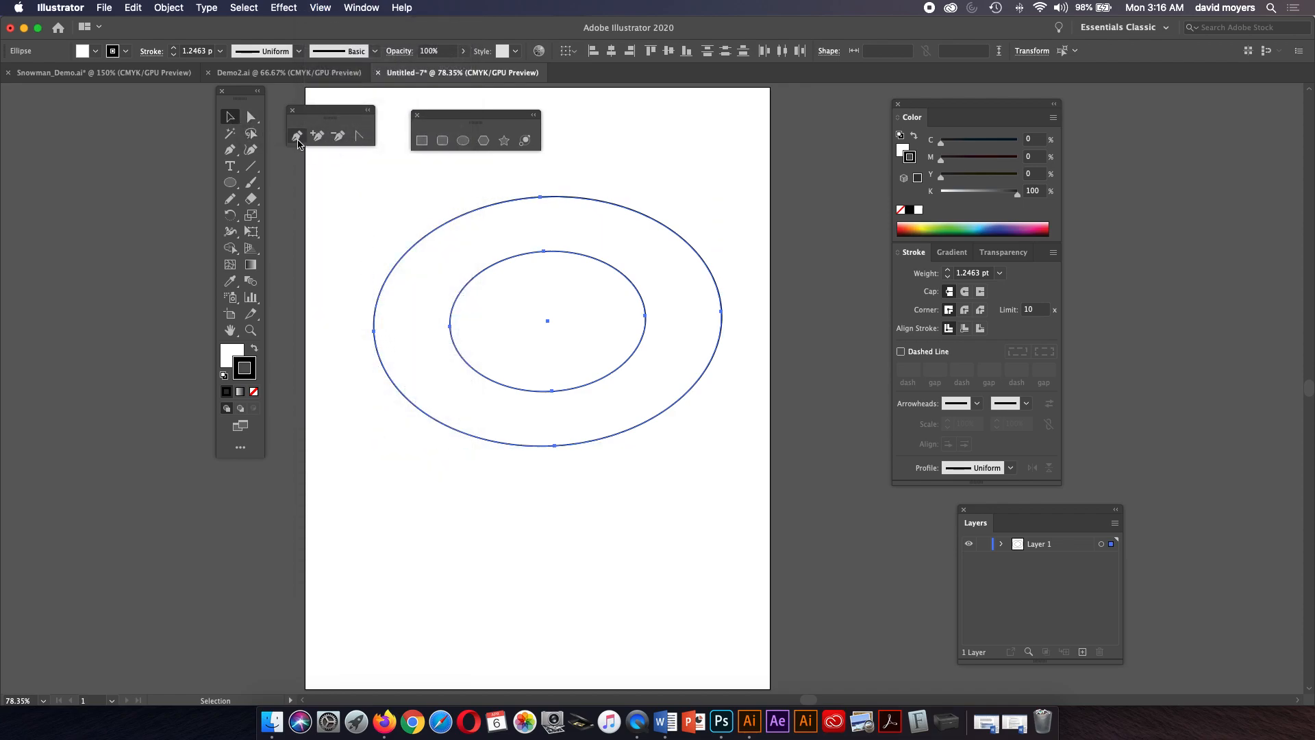
Select the ellipses, hide and reshow the artboards, and show the bounding box again.
left_click_drag(440, 196, 695, 414)
left_click(329, 10)
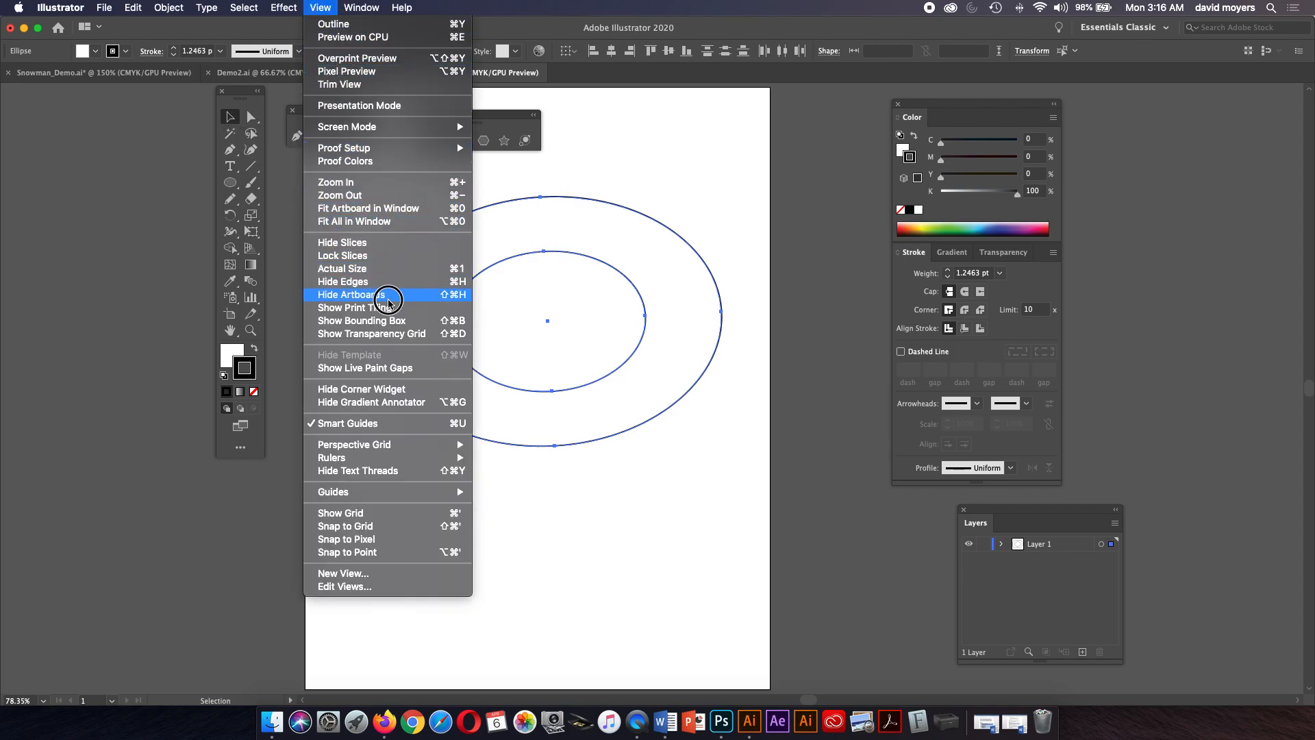
left_click(388, 296)
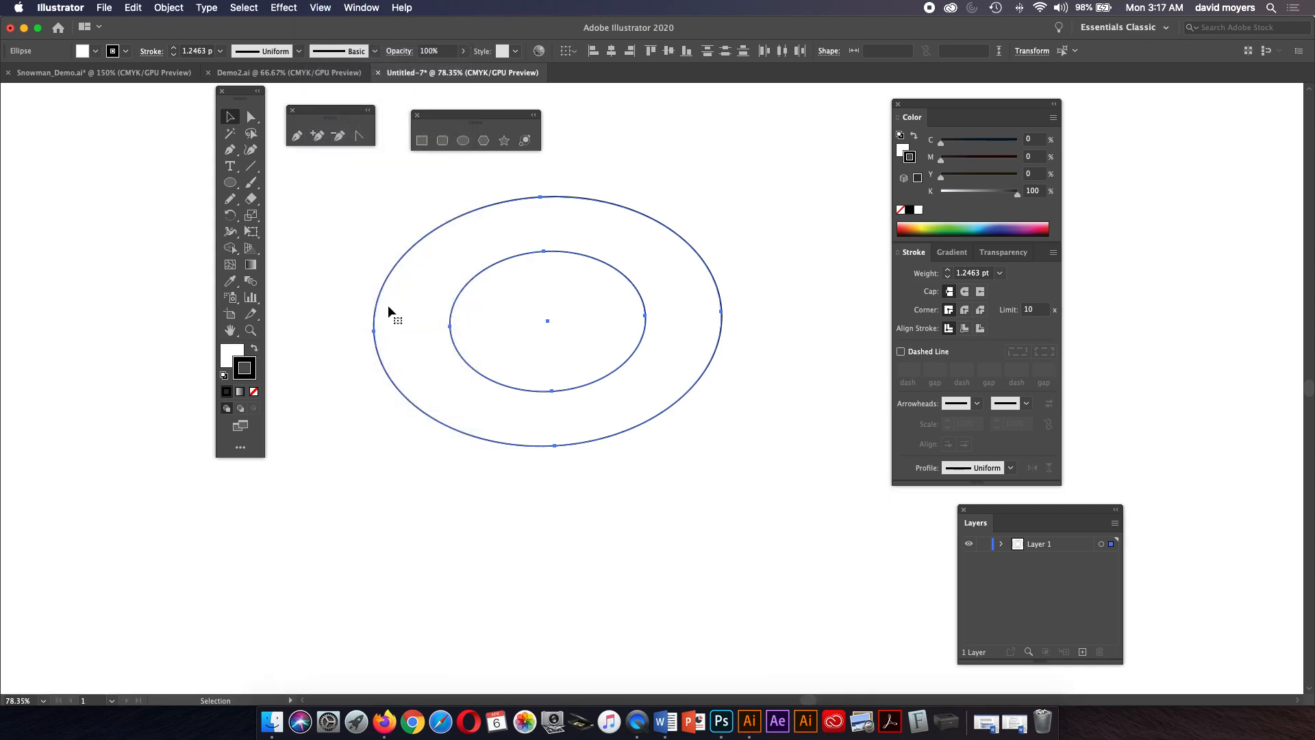
left_click(322, 9)
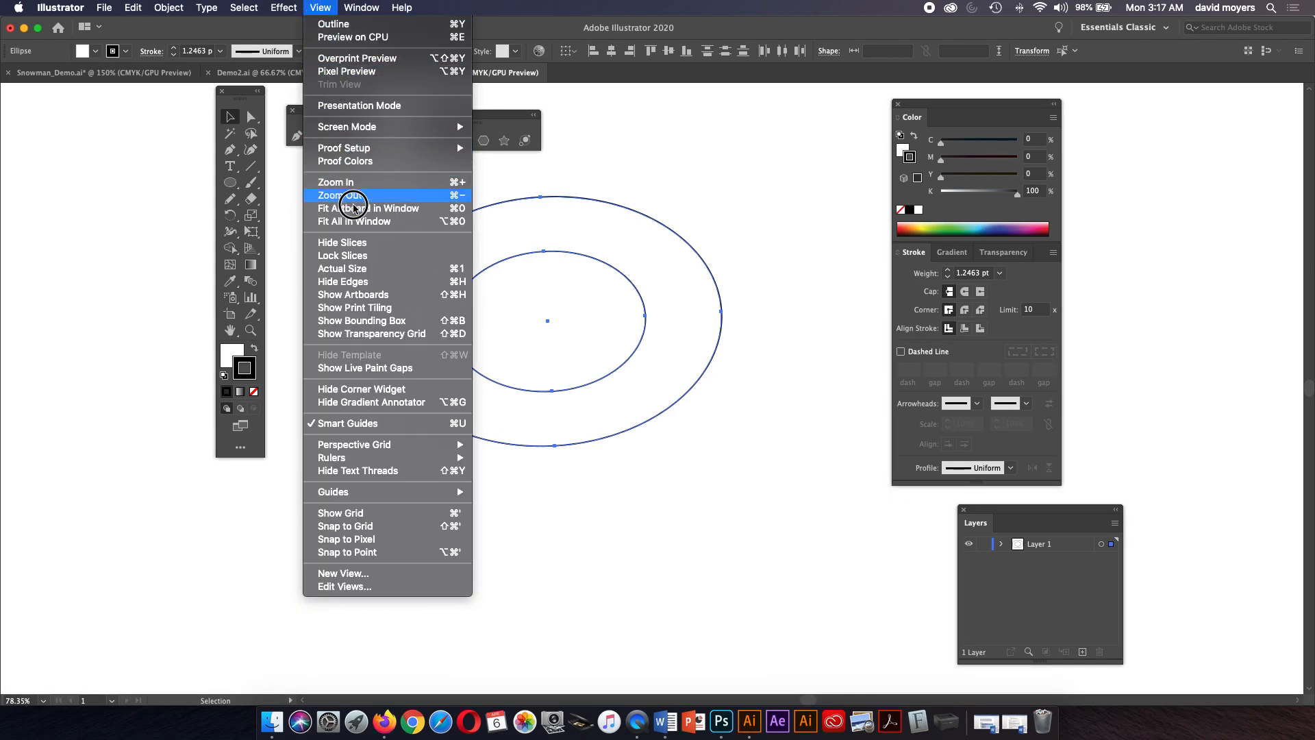
left_click(363, 288)
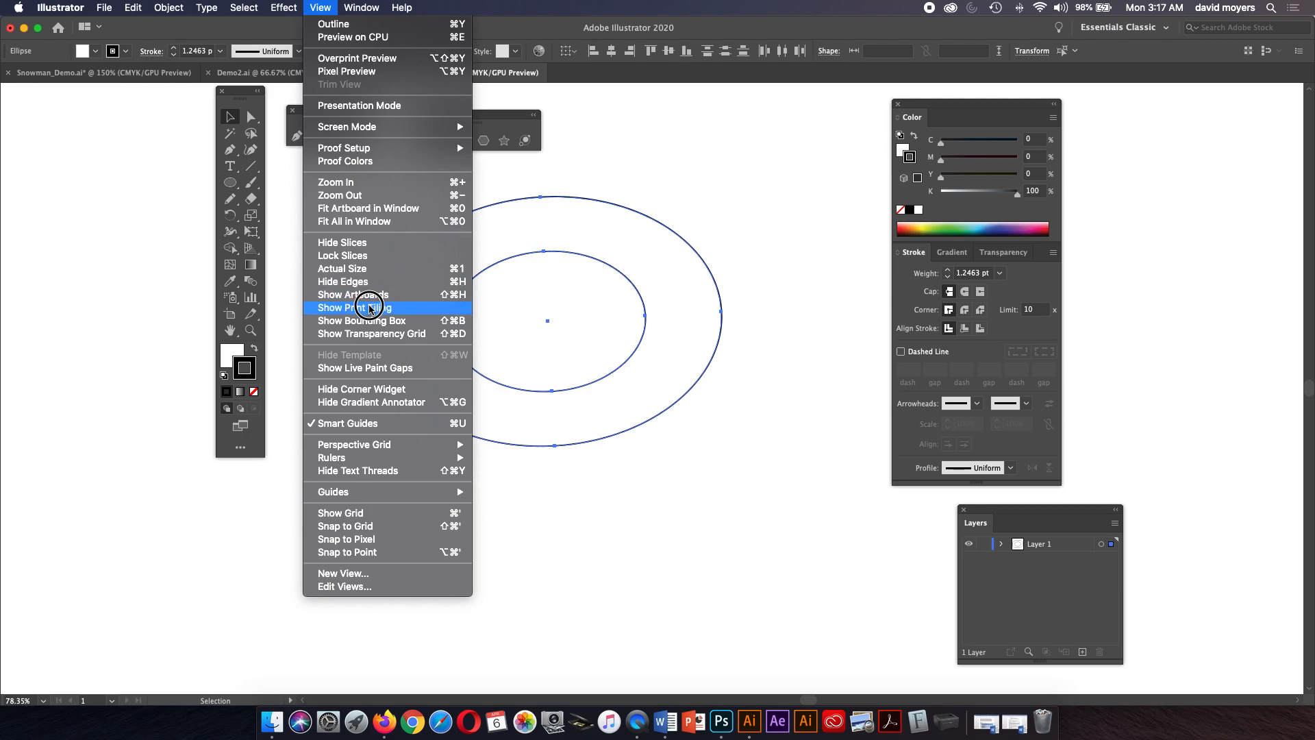
left_click(370, 296)
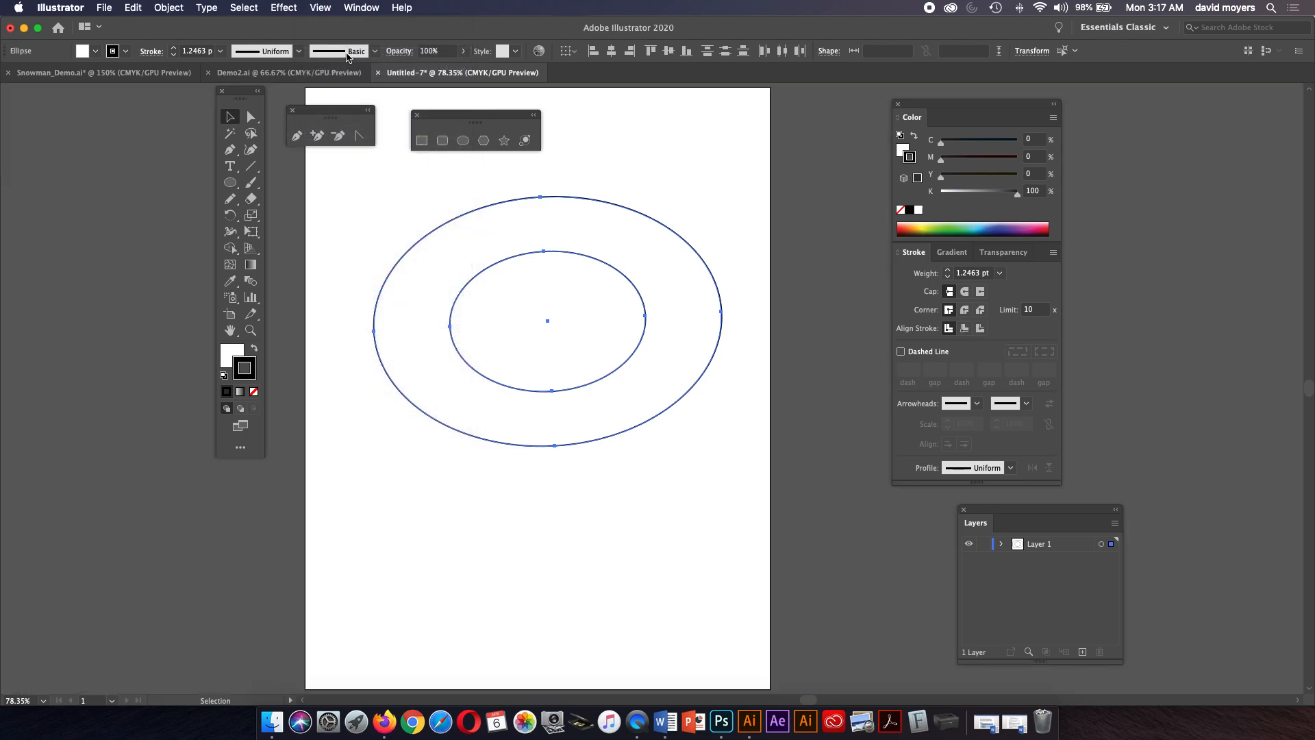
left_click(321, 7)
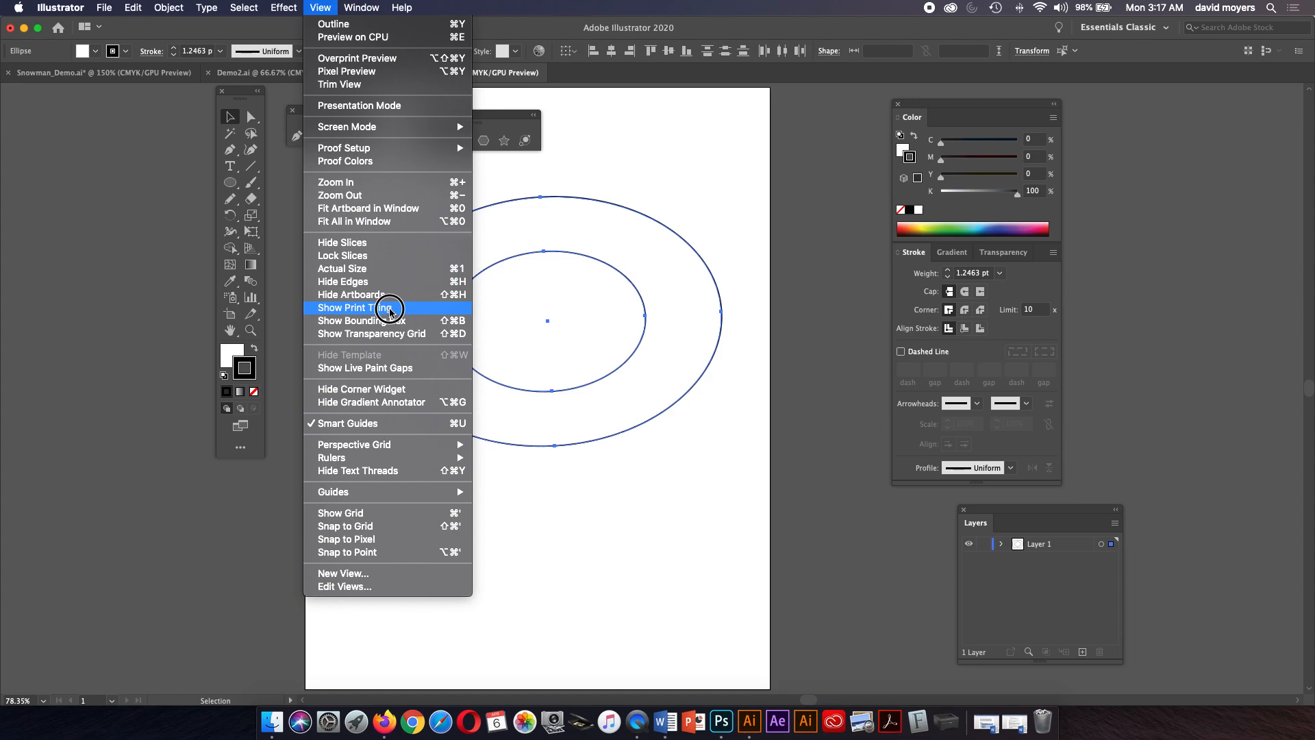
left_click(390, 321)
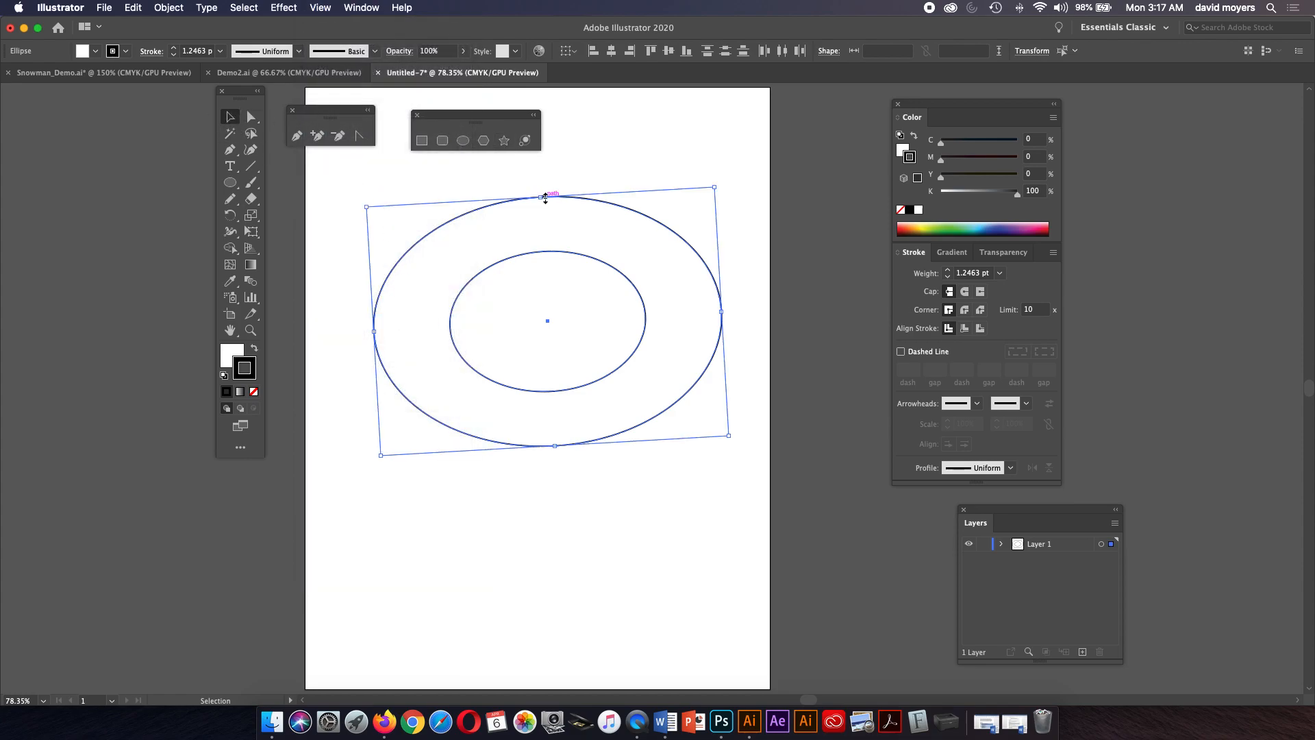
Reshape the tilted ellipses back into upright concentric circles with the bounding box handles.
left_click_drag(546, 197, 539, 171)
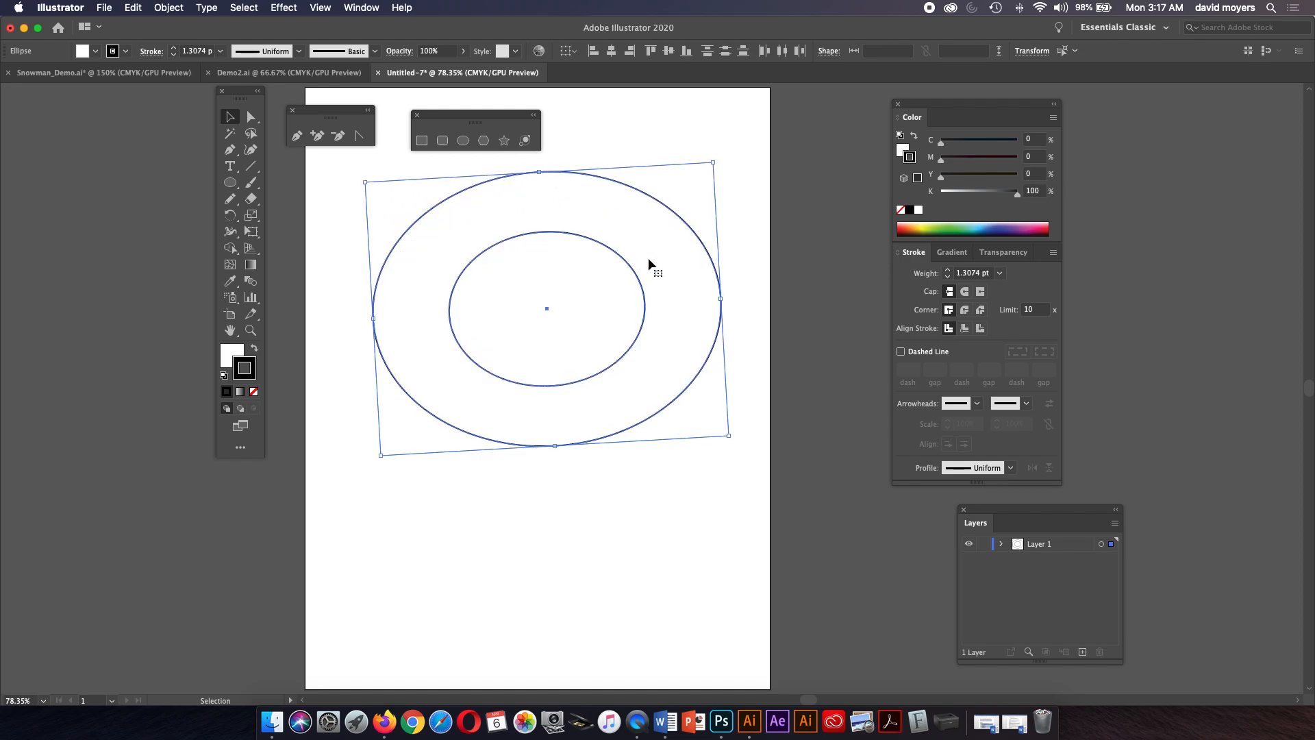
left_click_drag(722, 296, 664, 324)
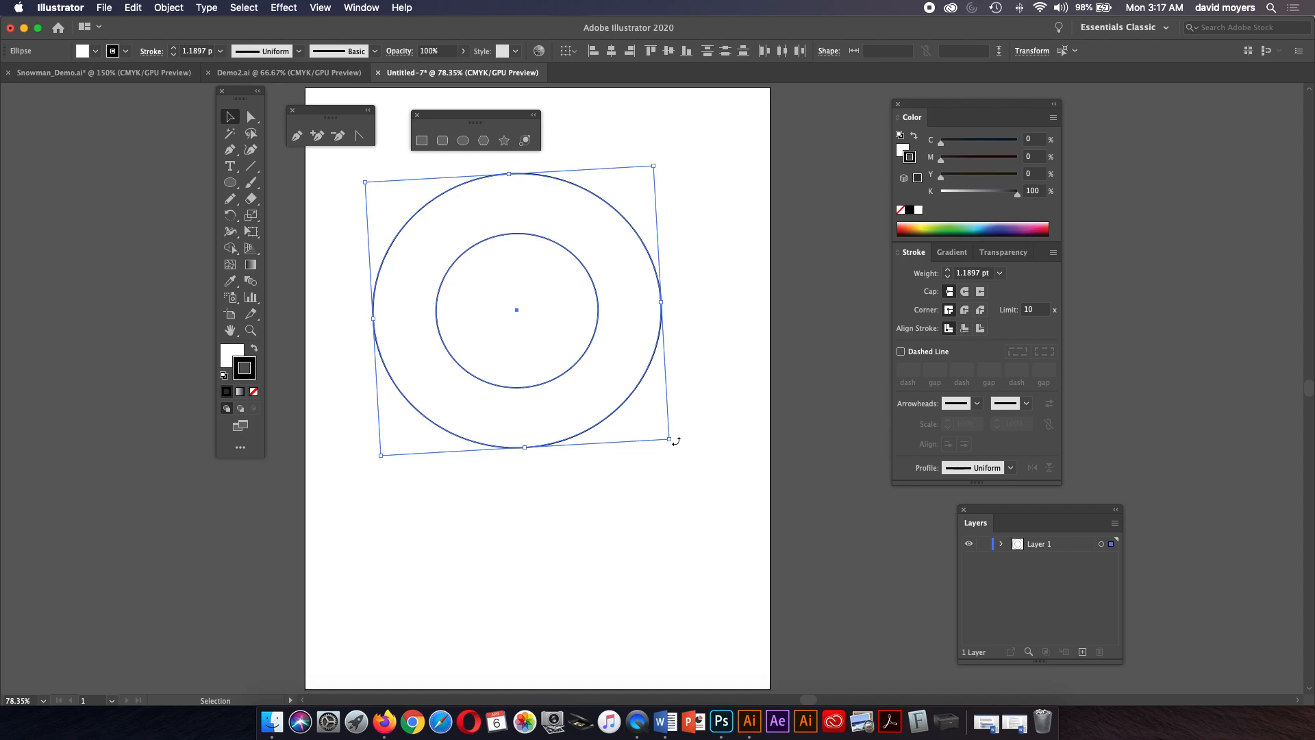
mouse_move(674, 443)
left_mouse_down()
mouse_move(670, 461)
mouse_move(681, 432)
mouse_move(678, 458)
mouse_move(678, 442)
left_mouse_up()
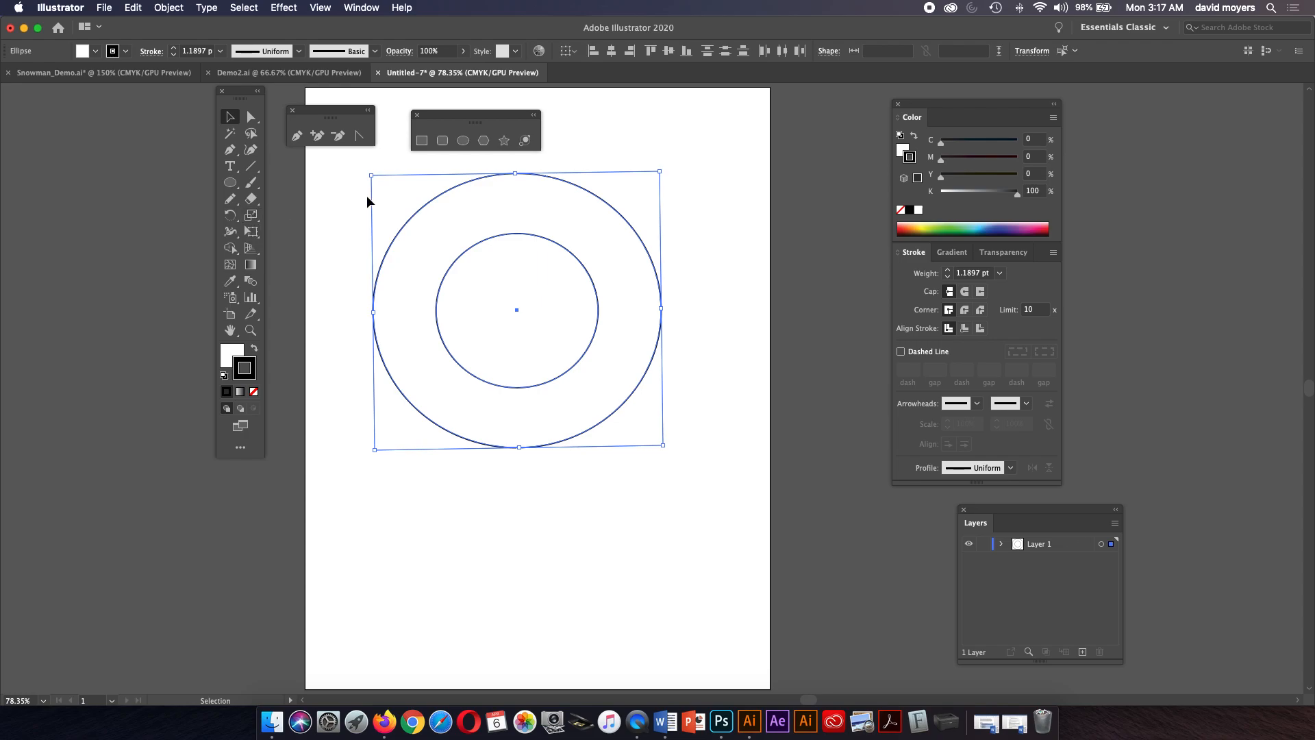
Increase the stroke weight of both circles to 11 pt.
left_click(949, 271)
left_click(949, 271)
left_click(949, 271)
left_click(949, 271)
left_click(948, 270)
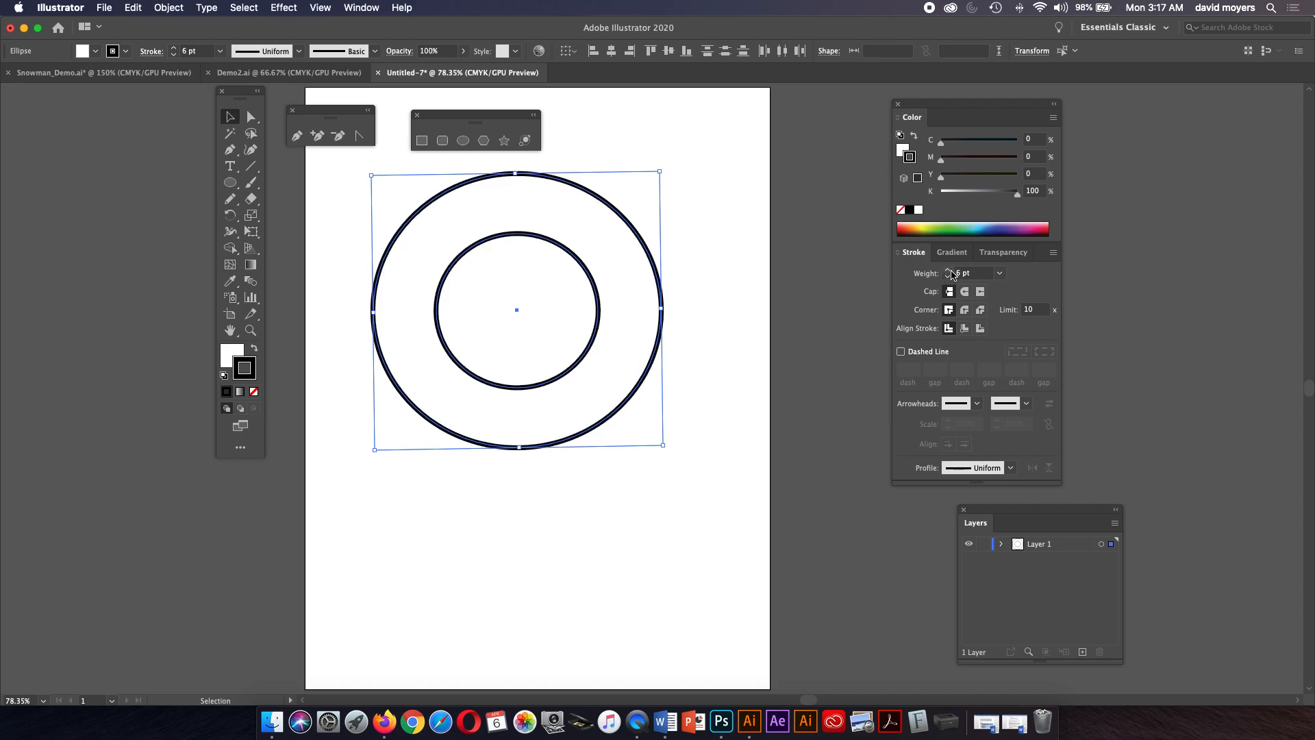
left_click(950, 270)
left_click(950, 270)
left_click(950, 271)
left_click(950, 270)
left_click(950, 271)
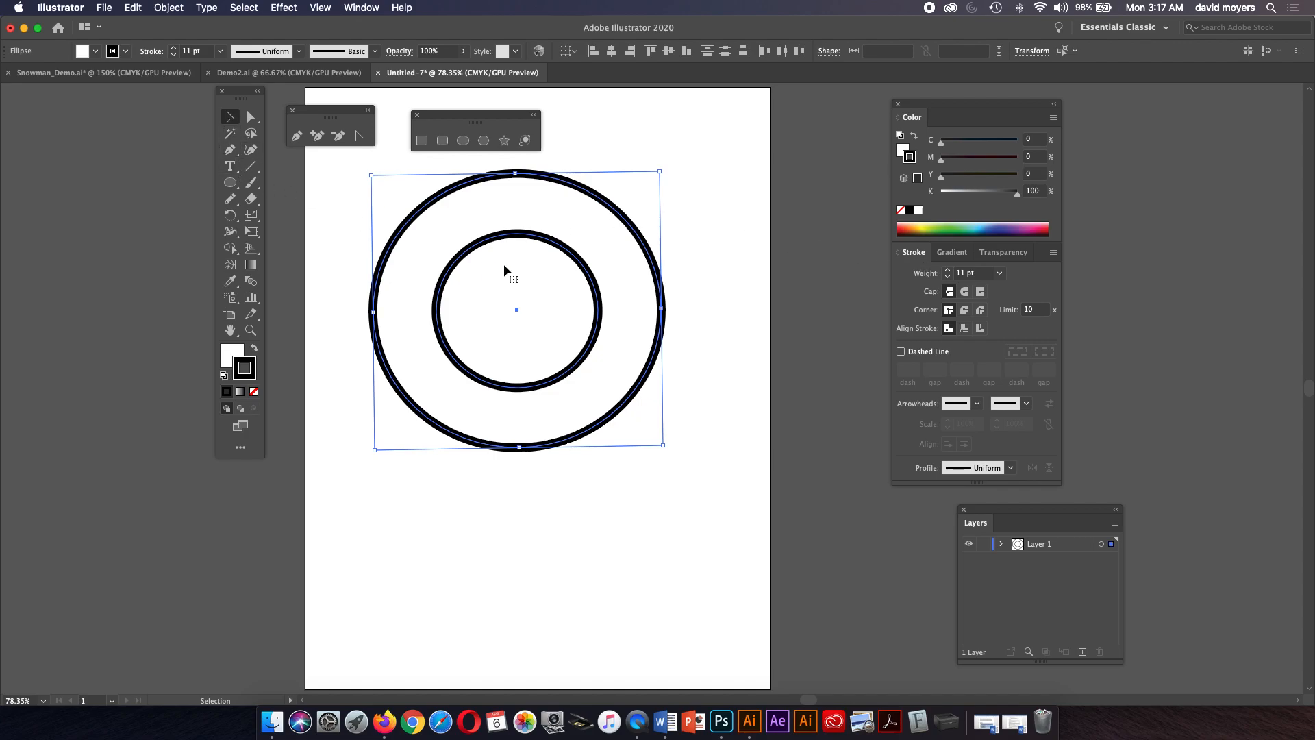
left_click(663, 443)
mouse_move(381, 208)
left_mouse_down()
mouse_move(673, 438)
mouse_move(635, 429)
mouse_move(581, 367)
mouse_move(470, 305)
mouse_move(444, 252)
mouse_move(517, 309)
left_mouse_up()
key("super+z")
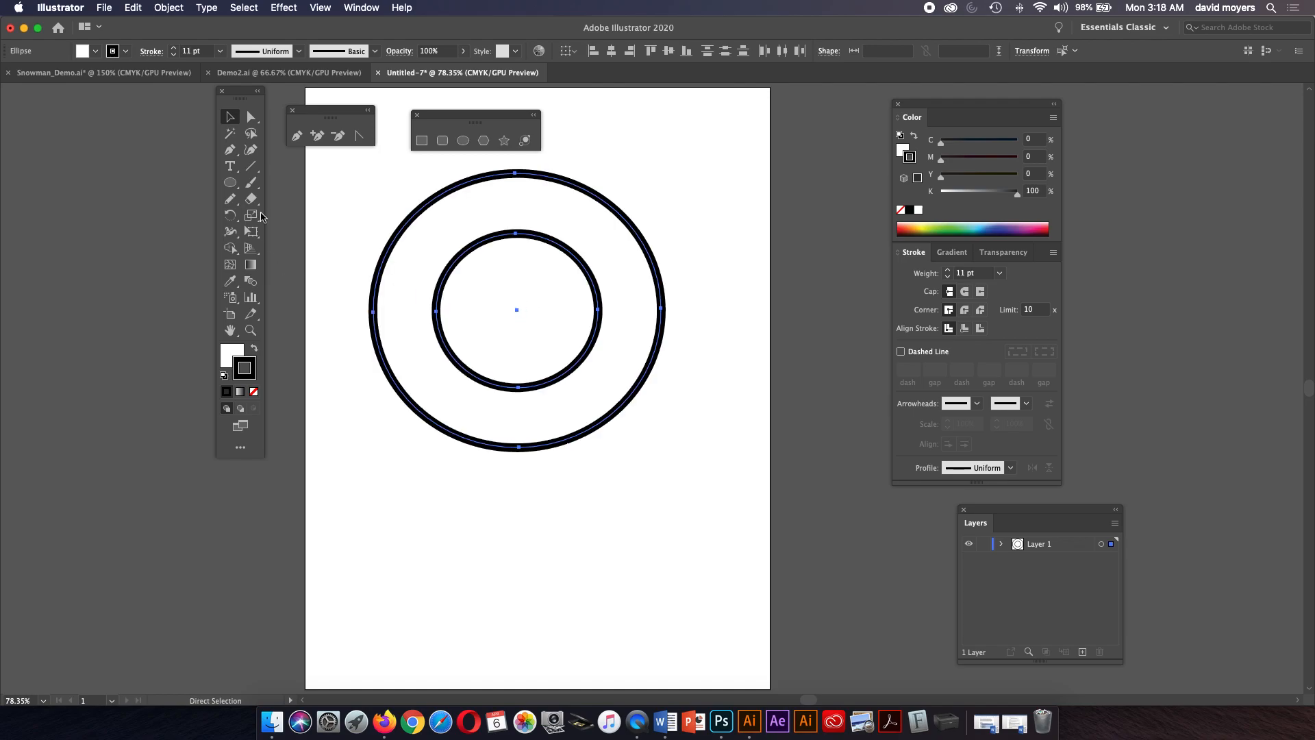
Turn off Scale Strokes & Effects in the Scale tool options and confirm at 100%.
double_click(252, 217)
left_click(361, 295)
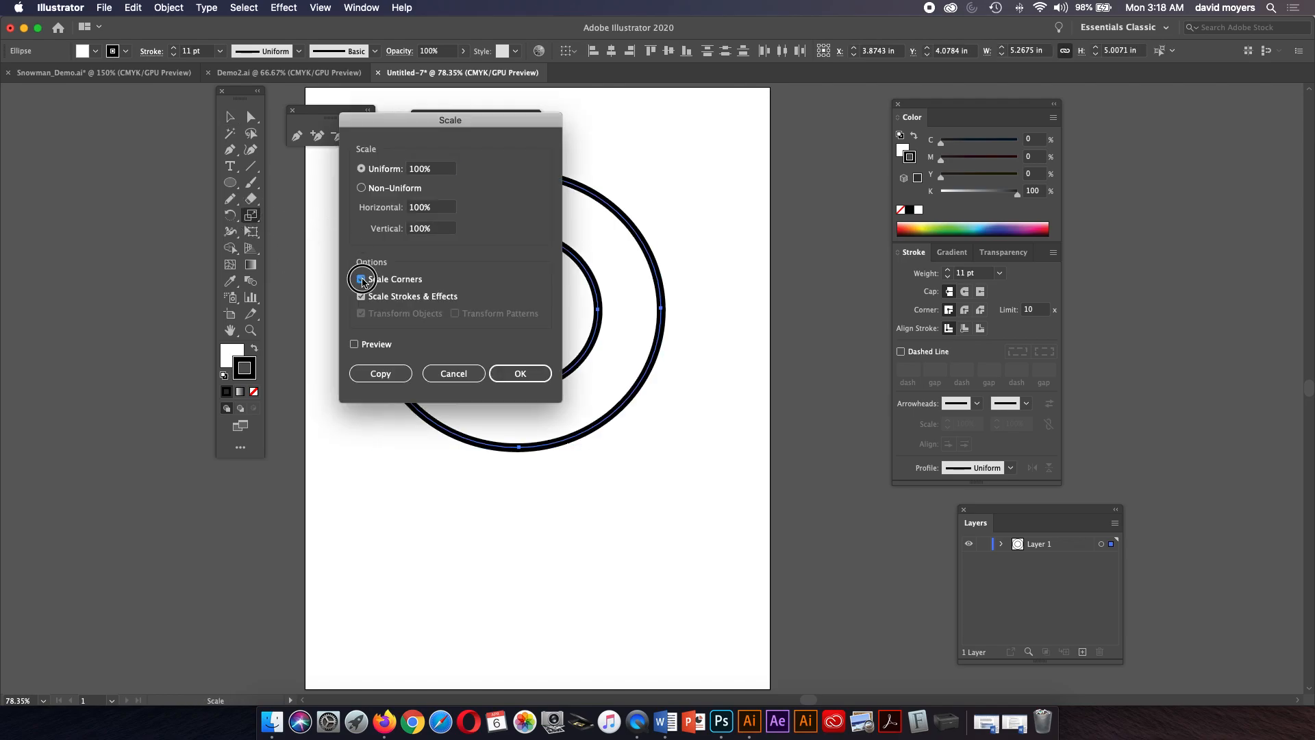
left_click(526, 371)
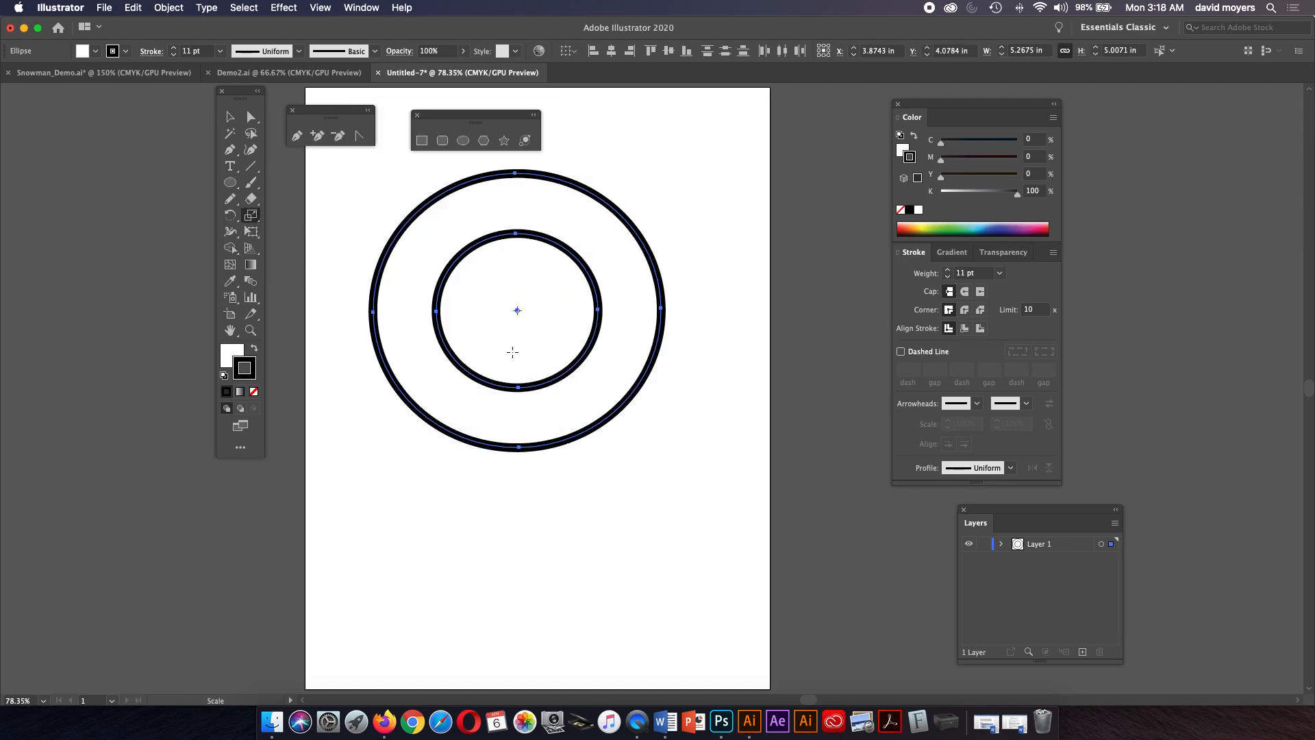
double_click(253, 216)
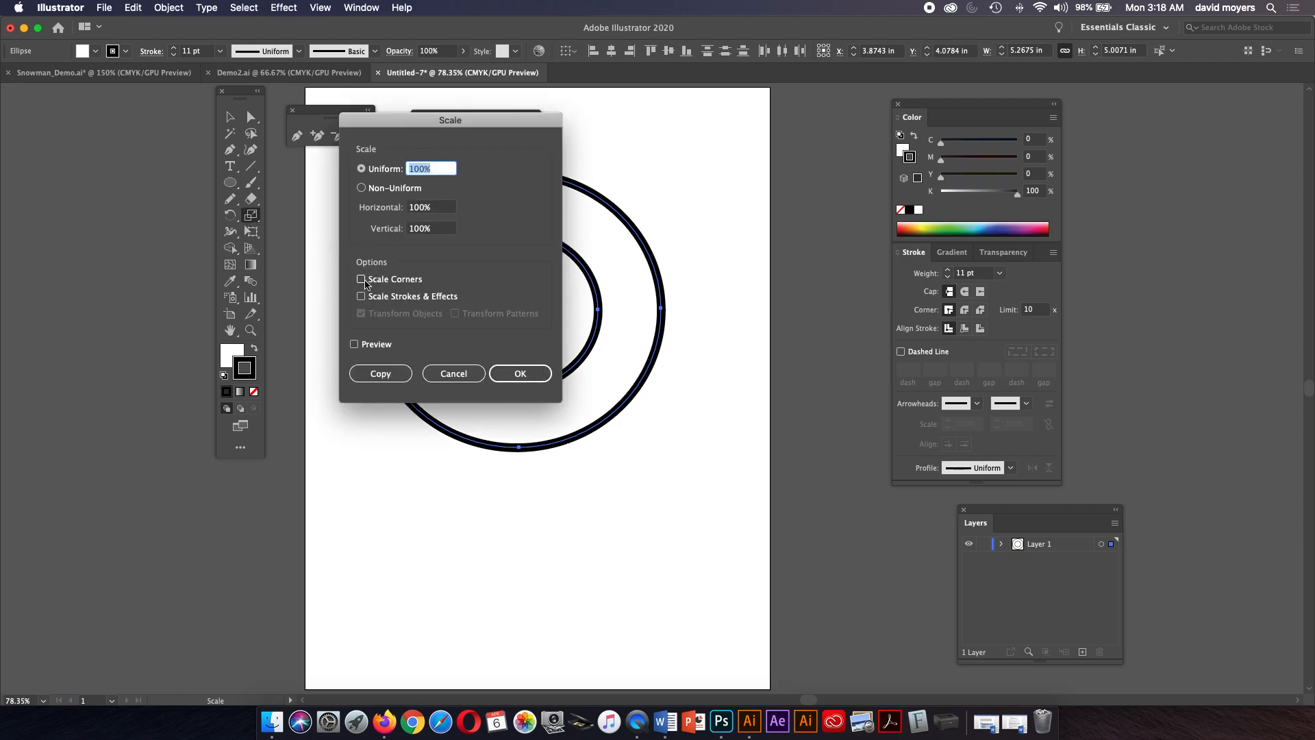
left_click(520, 373)
Shrink the two circles to a small size with a bounding box corner handle.
left_click(230, 116)
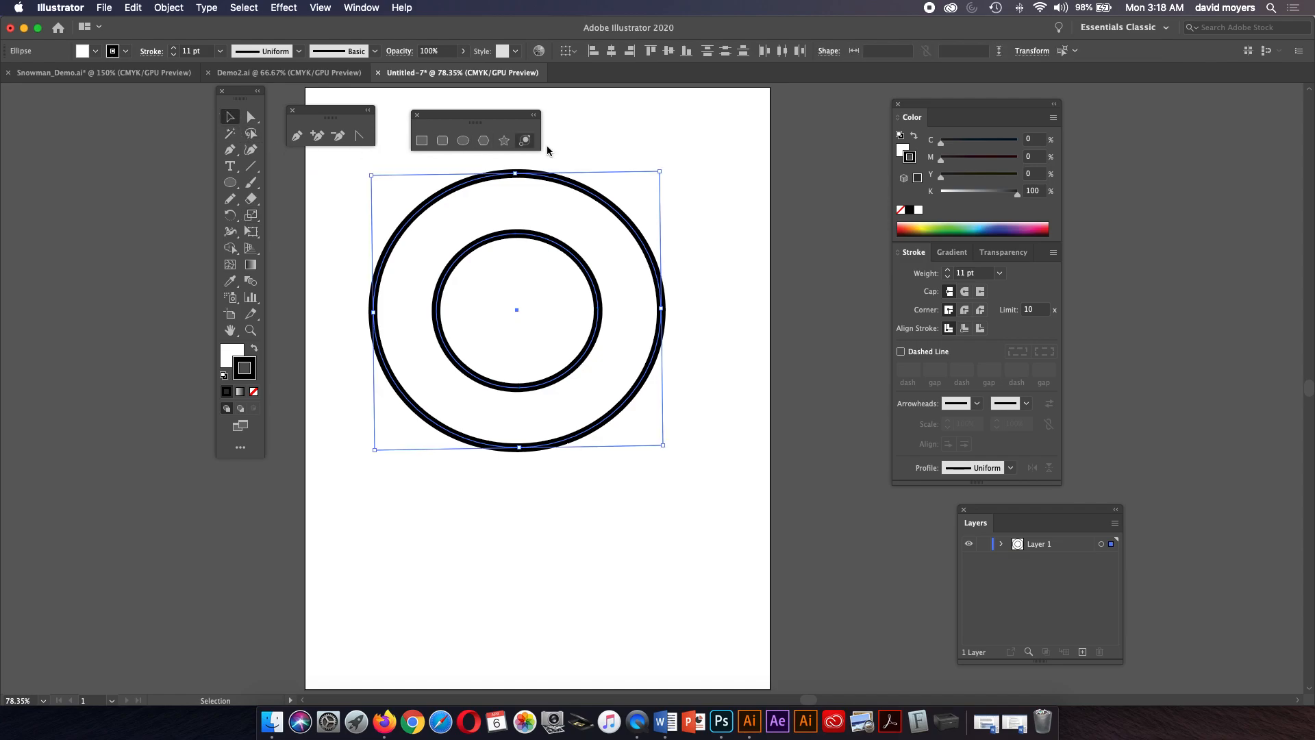
left_click_drag(664, 170, 541, 265)
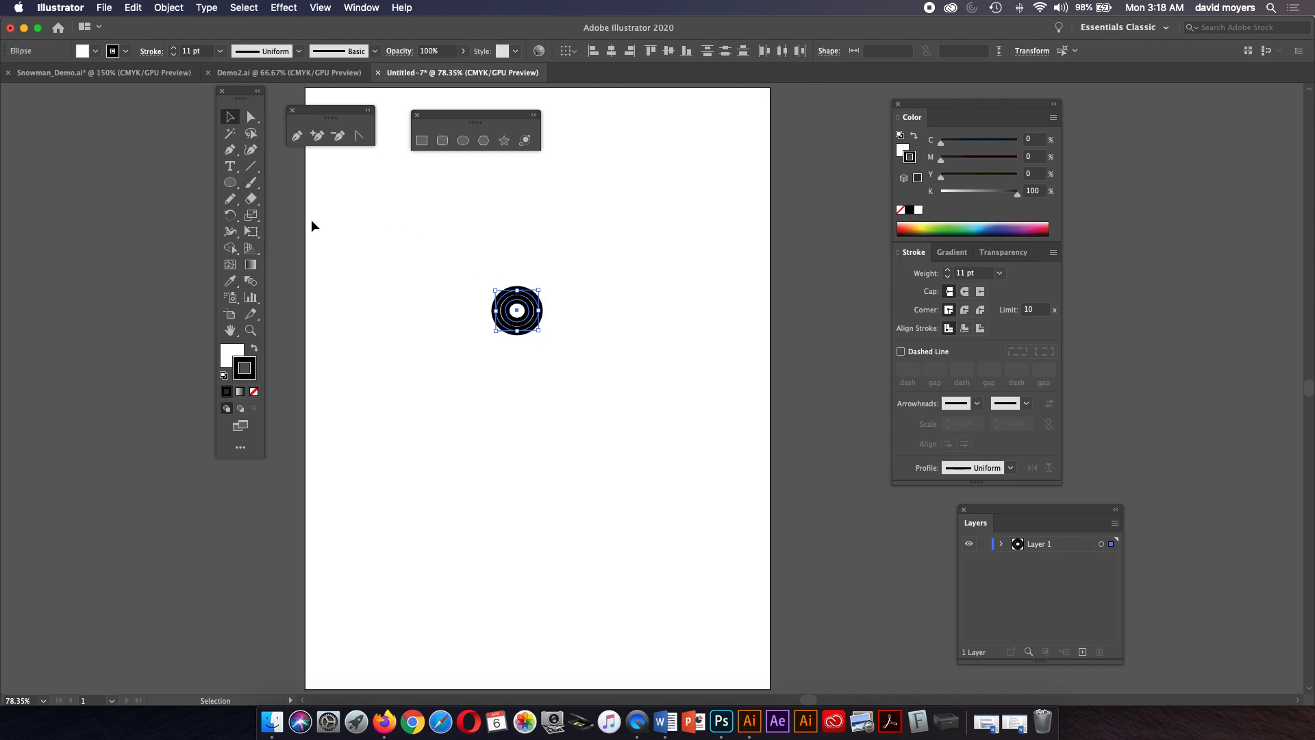
Enable Scale Corners and Scale Strokes & Effects in the Scale tool options at 100%.
double_click(252, 216)
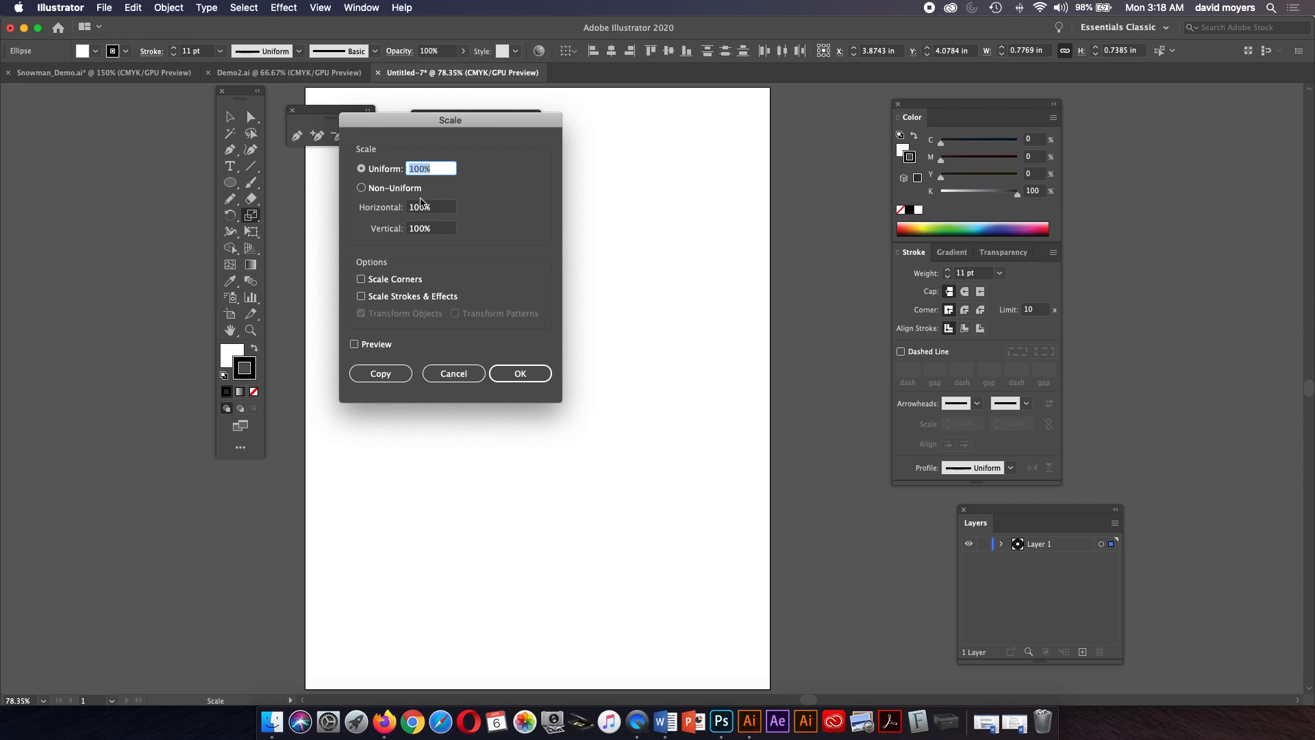
left_click(378, 283)
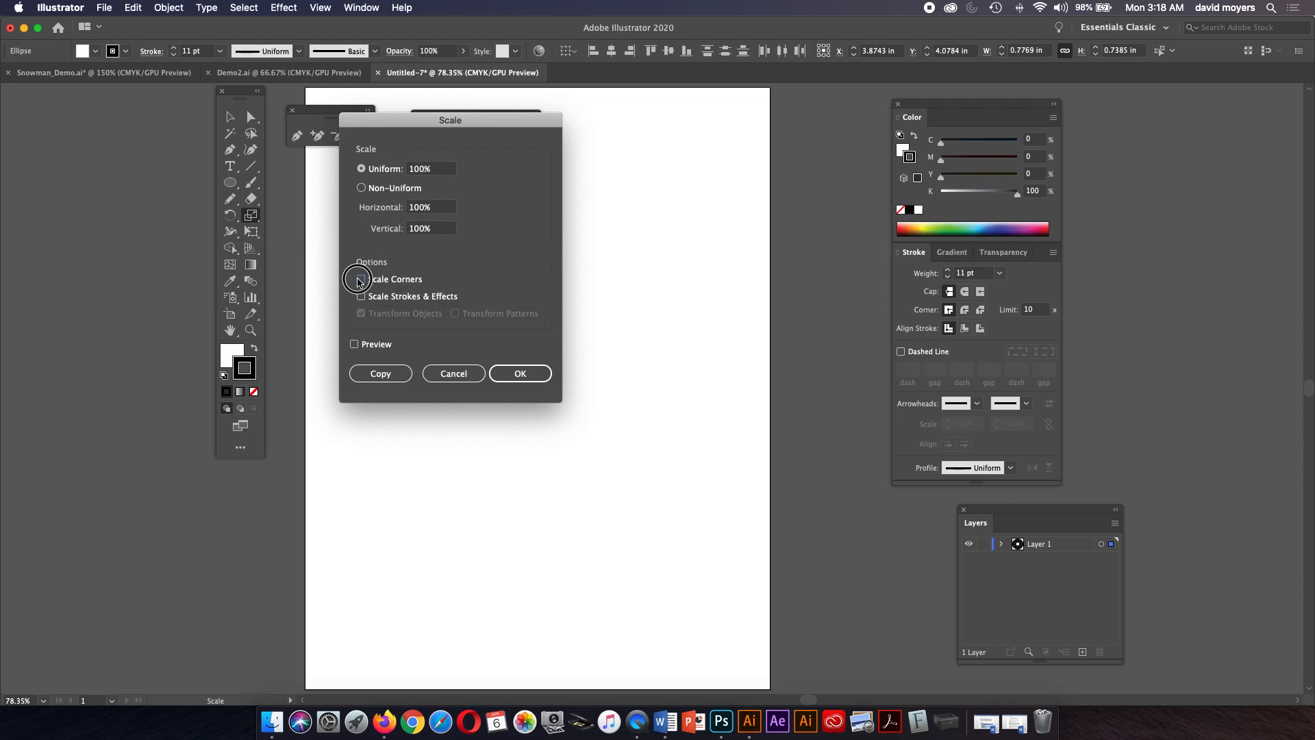
left_click(365, 296)
left_click(536, 375)
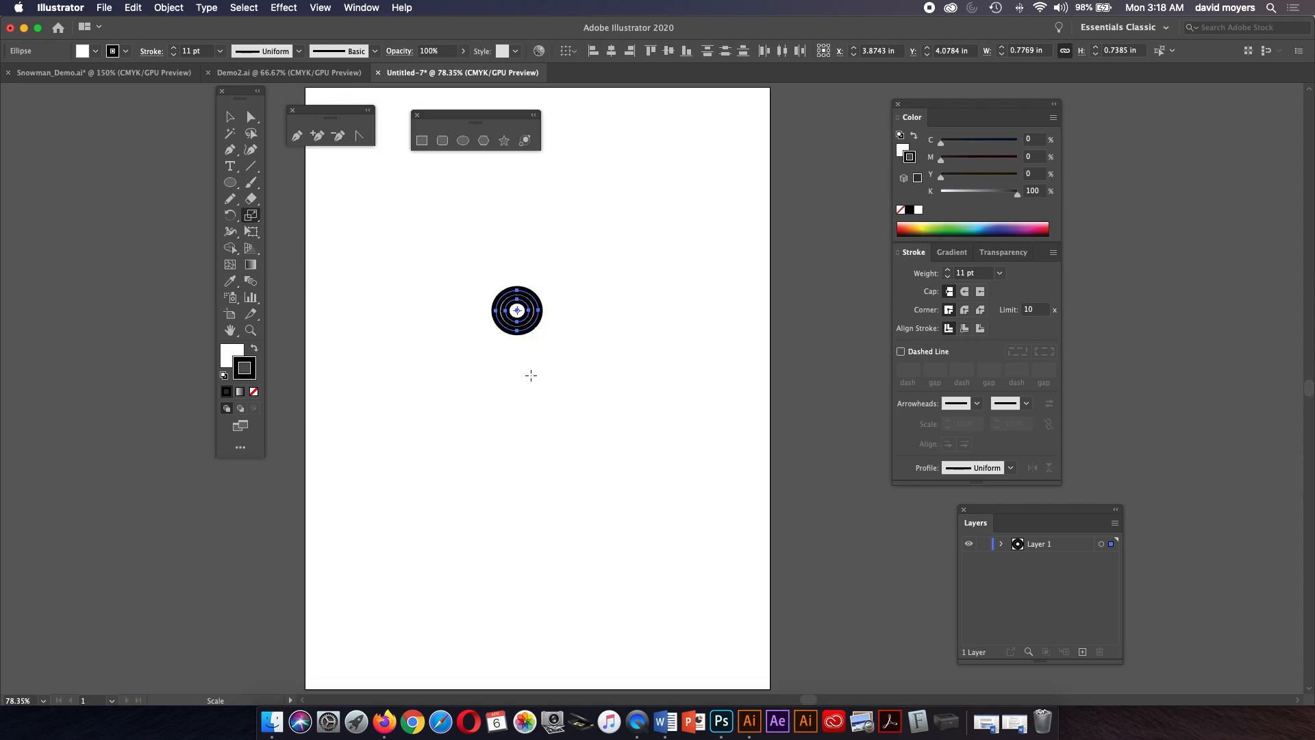
Enlarge the circles back to full size with the bounding box, then set their stroke weight to 8 pt.
key("v")
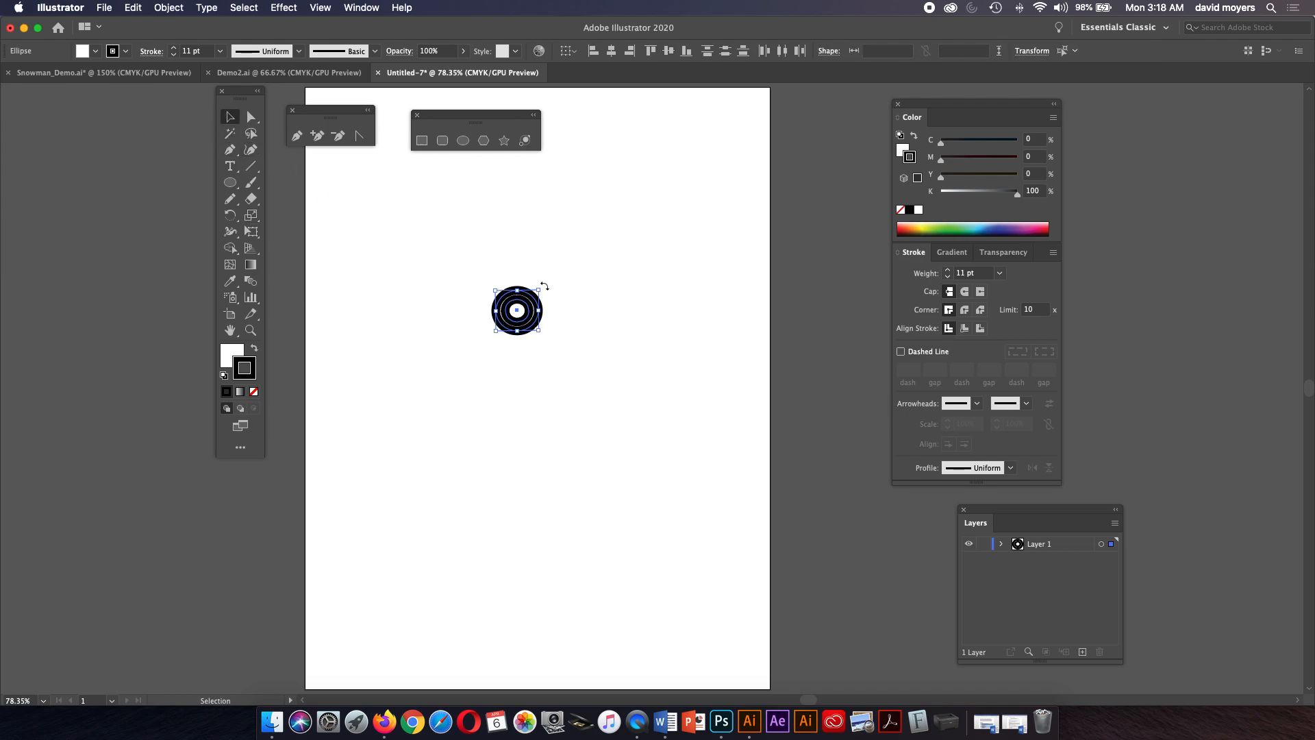
mouse_move(539, 291)
left_mouse_down()
mouse_move(660, 157)
mouse_move(650, 172)
left_mouse_up()
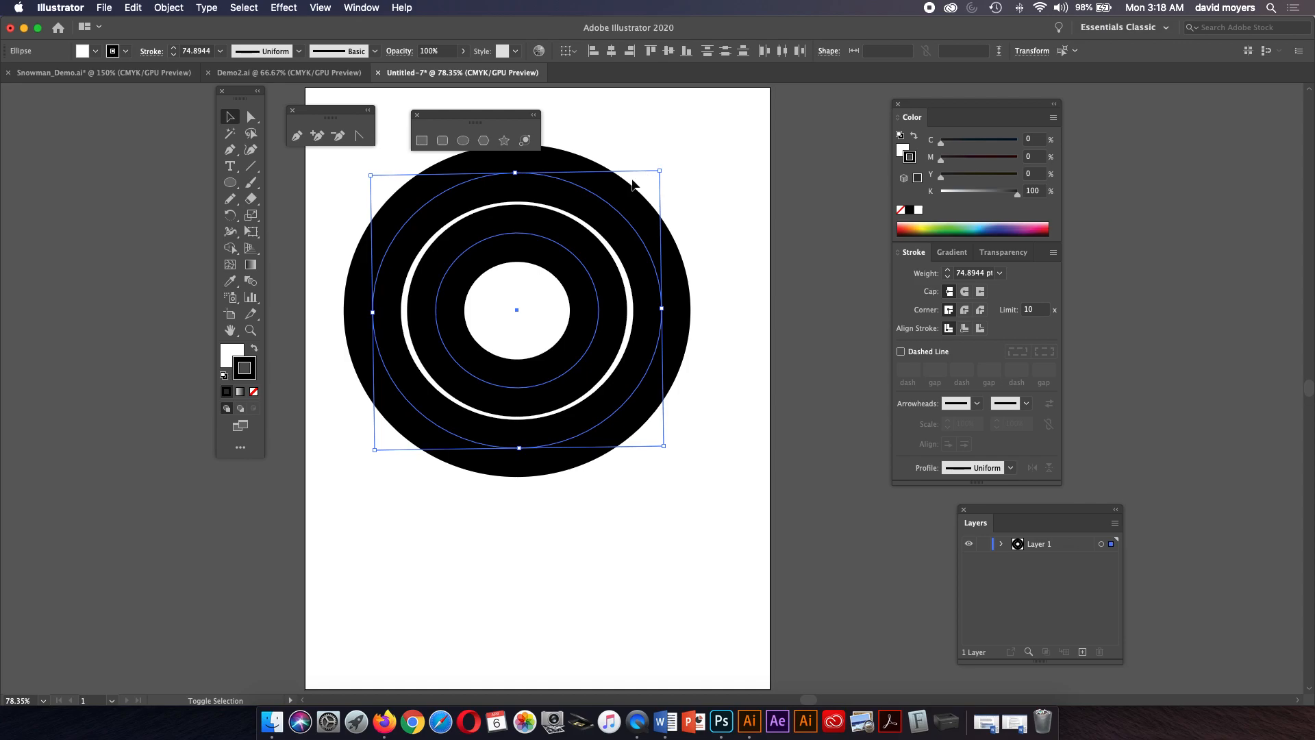
left_click(1000, 274)
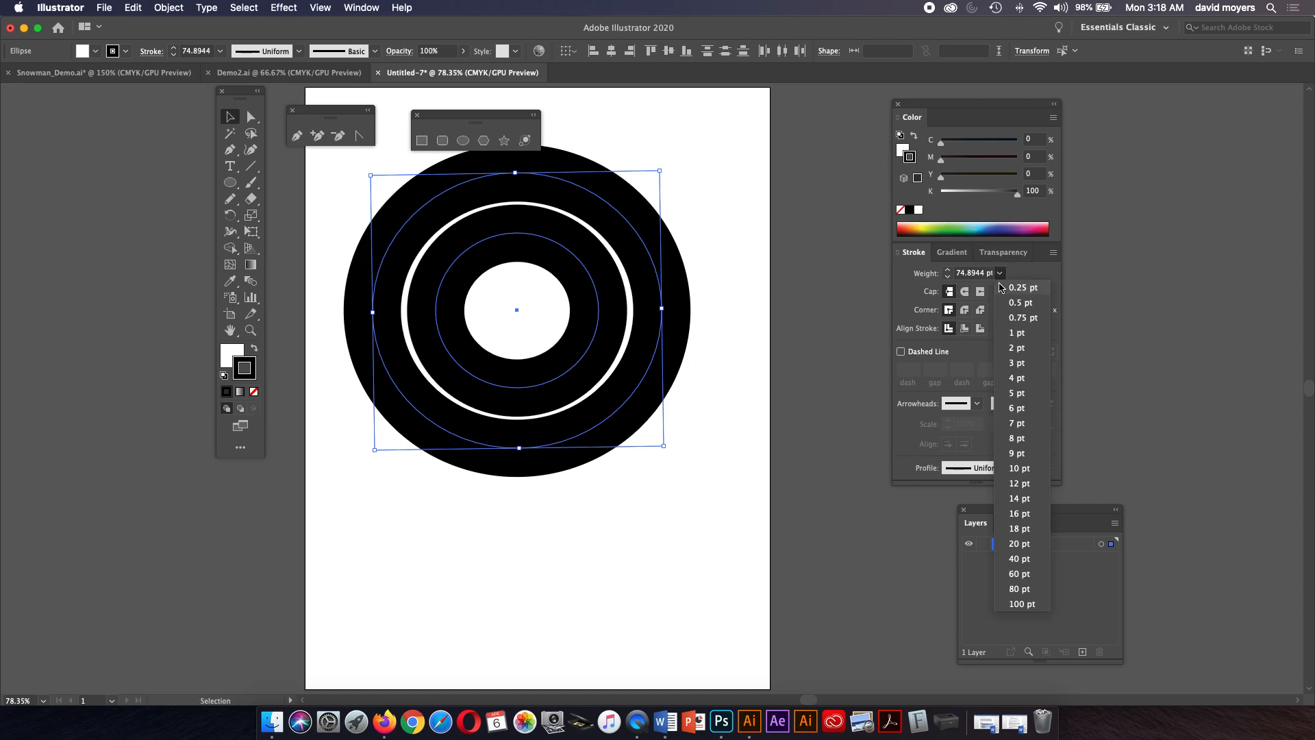
left_click(1017, 438)
Scale the circles down with the bounding box and undo the scaling.
left_click_drag(661, 170, 536, 293)
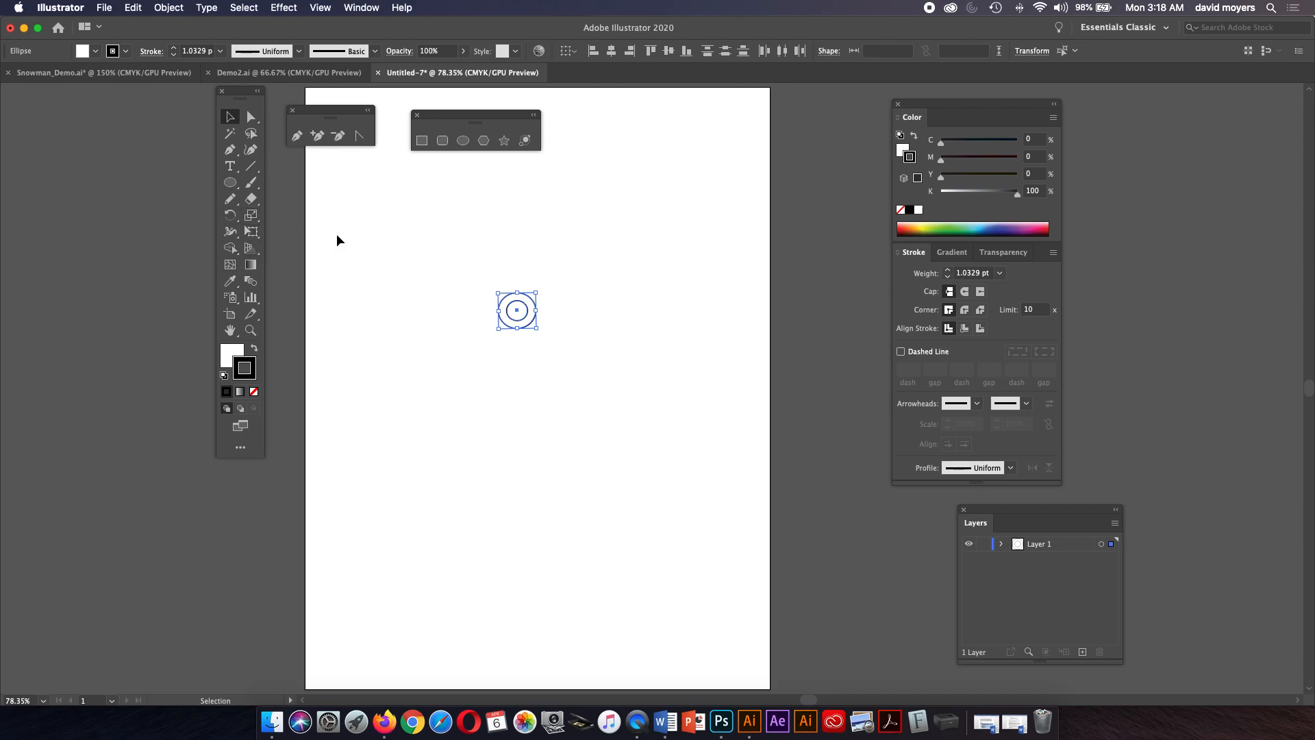
key("super+z")
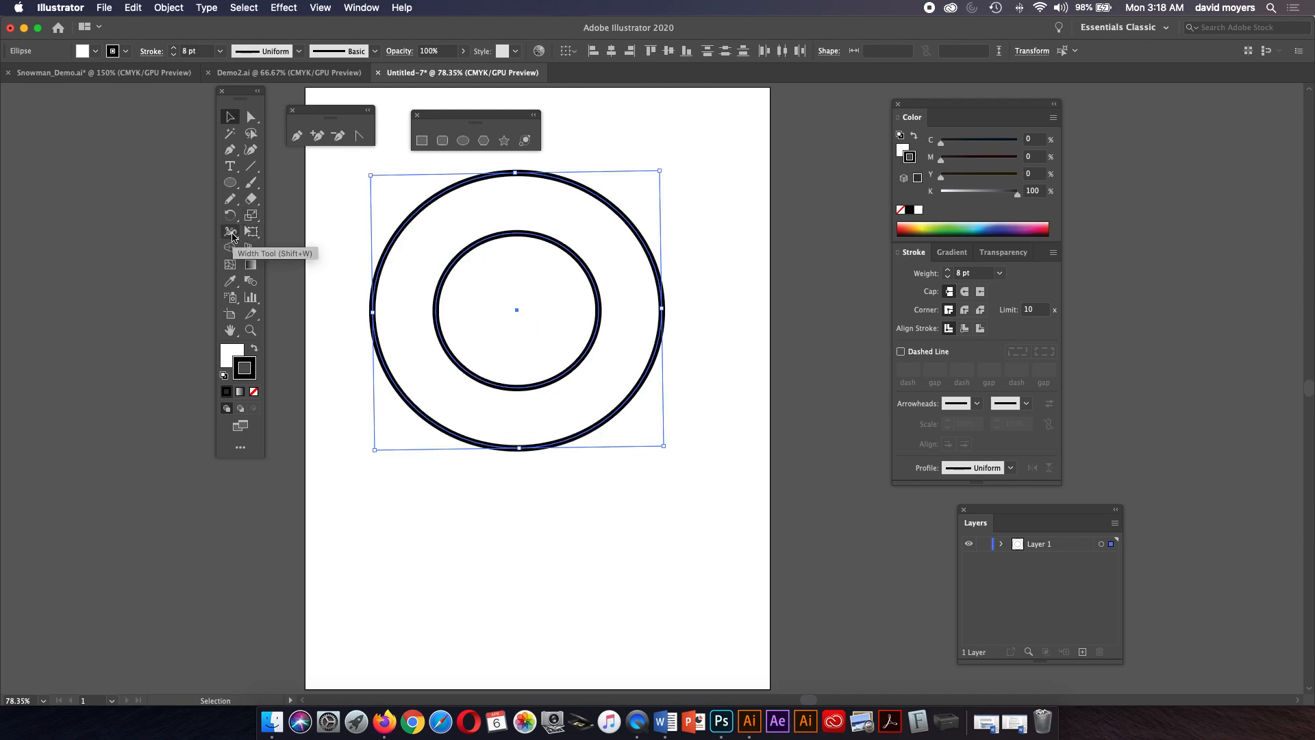
Use the Width tool to widen the outer circle's stroke at several points around it.
left_click(230, 233)
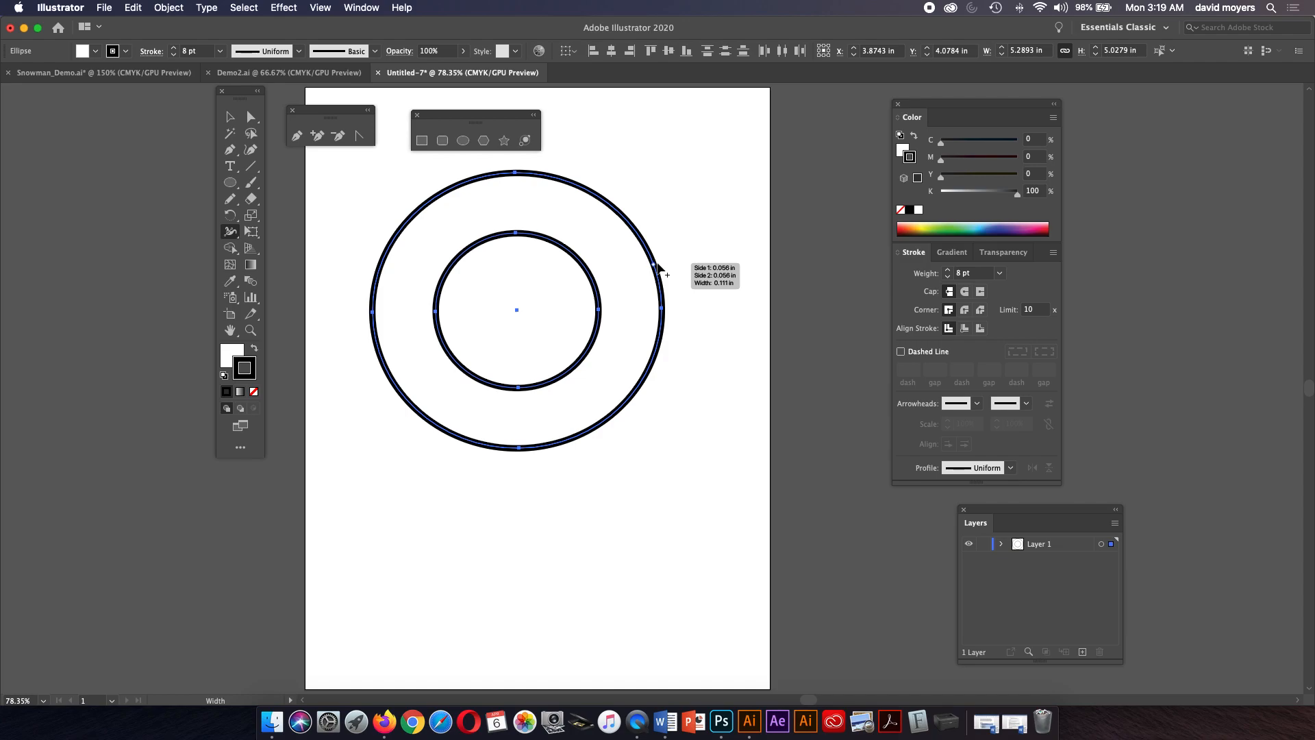
left_click_drag(656, 268, 661, 262)
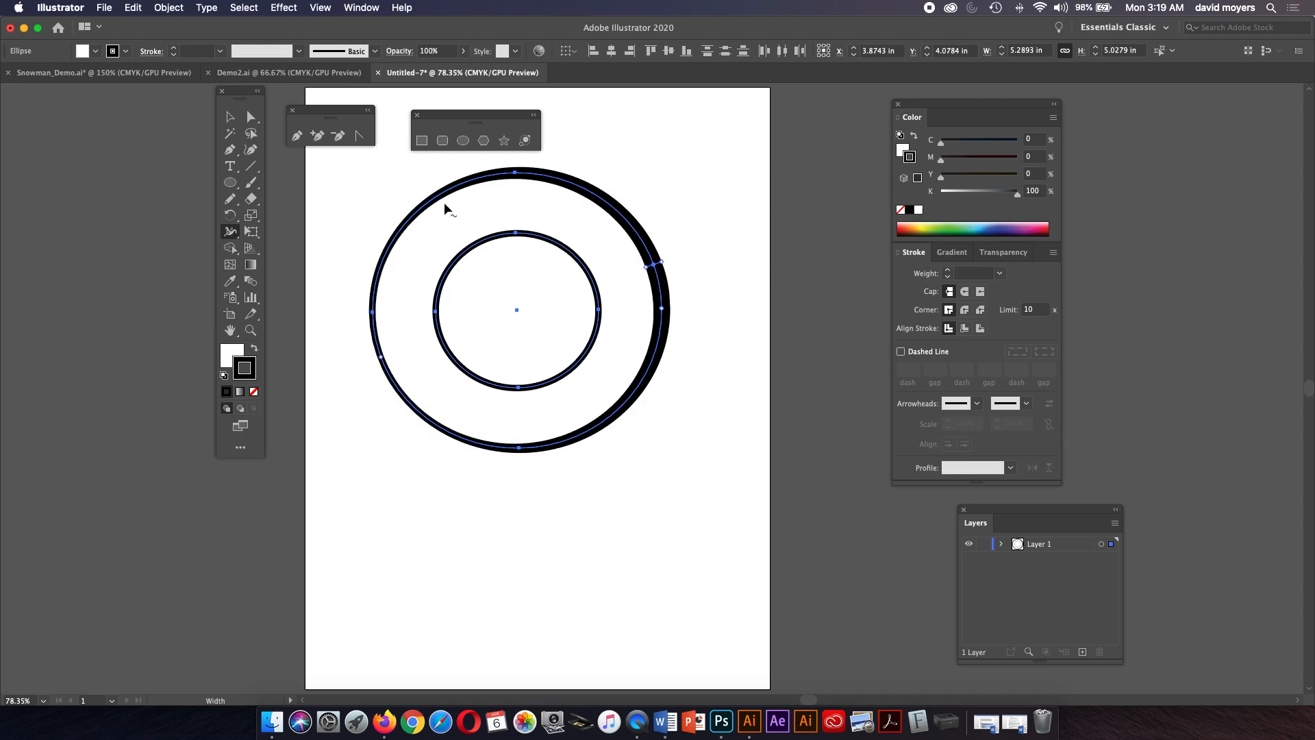
left_click_drag(604, 209, 608, 204)
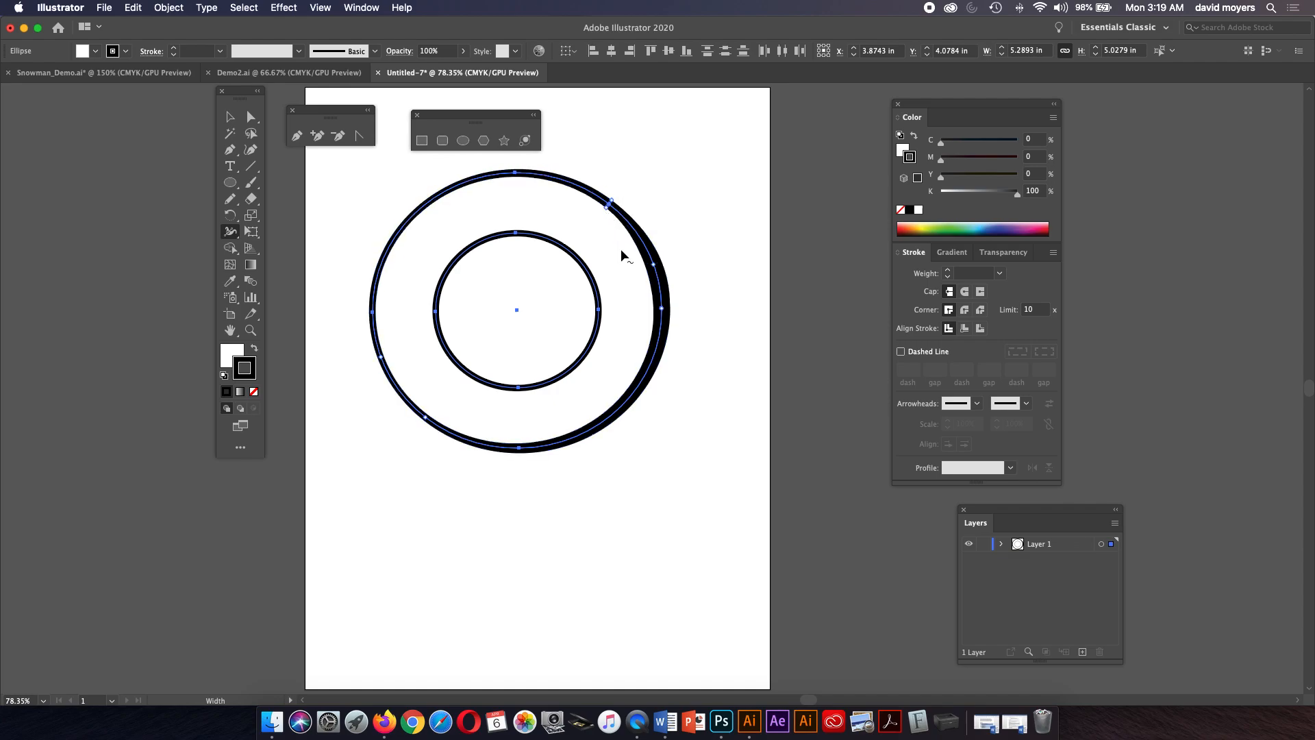
left_click_drag(648, 379, 643, 376)
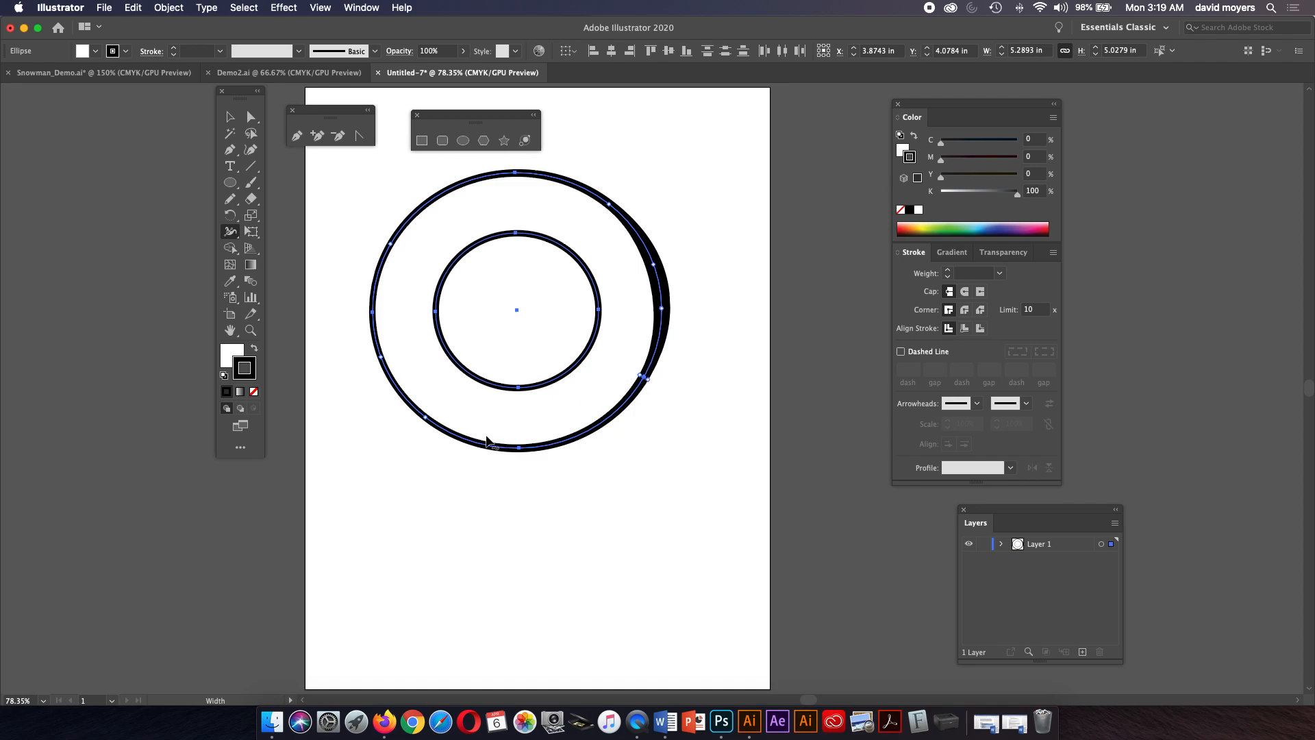
mouse_move(413, 409)
left_mouse_down()
mouse_move(424, 429)
mouse_move(437, 423)
left_mouse_up()
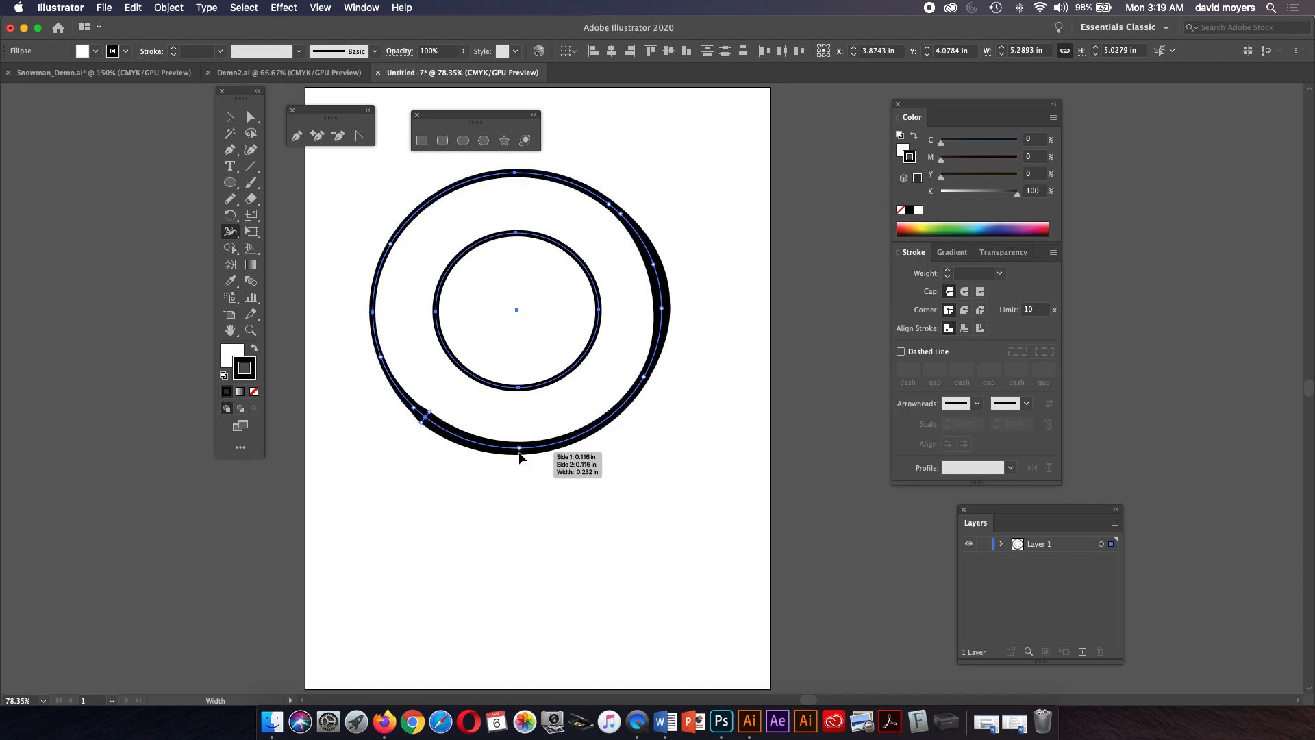
left_click_drag(520, 450, 525, 468)
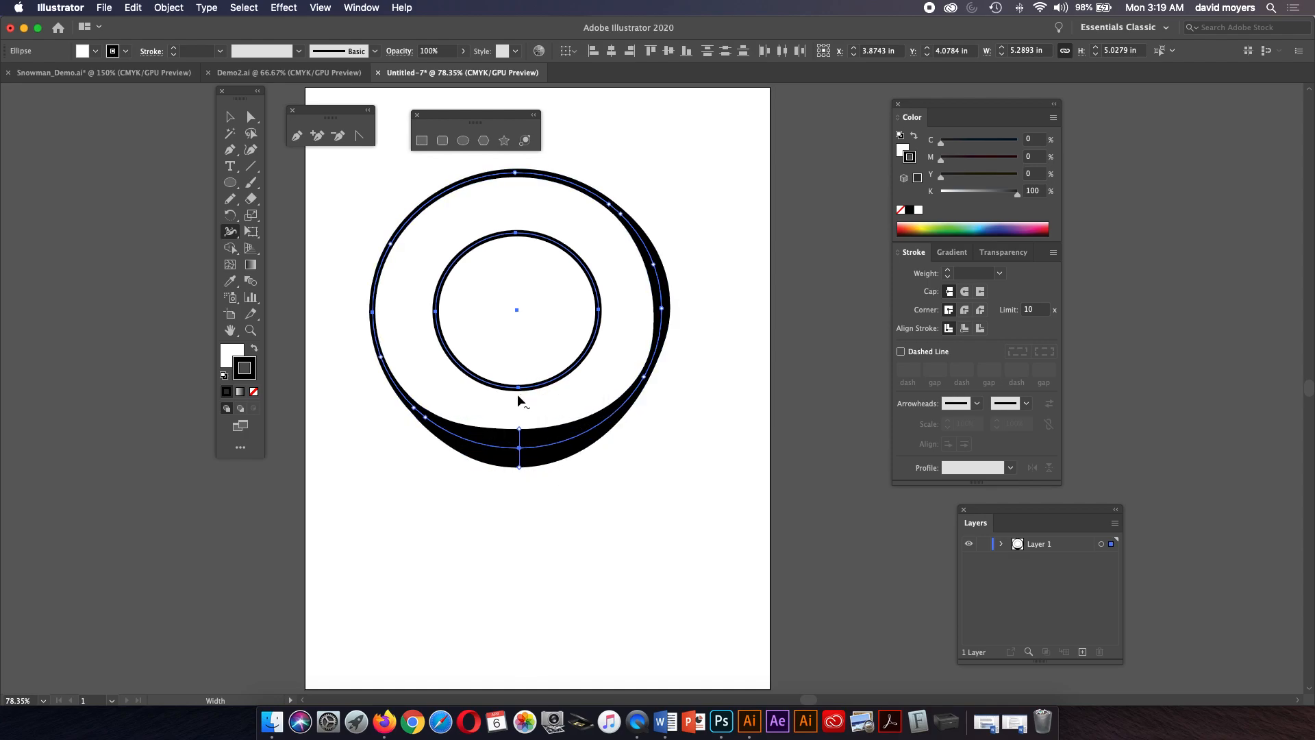
Widen the inner circle's stroke at its bottom, top and left with the Width tool.
left_click_drag(518, 389, 521, 402)
left_click_drag(516, 233, 517, 250)
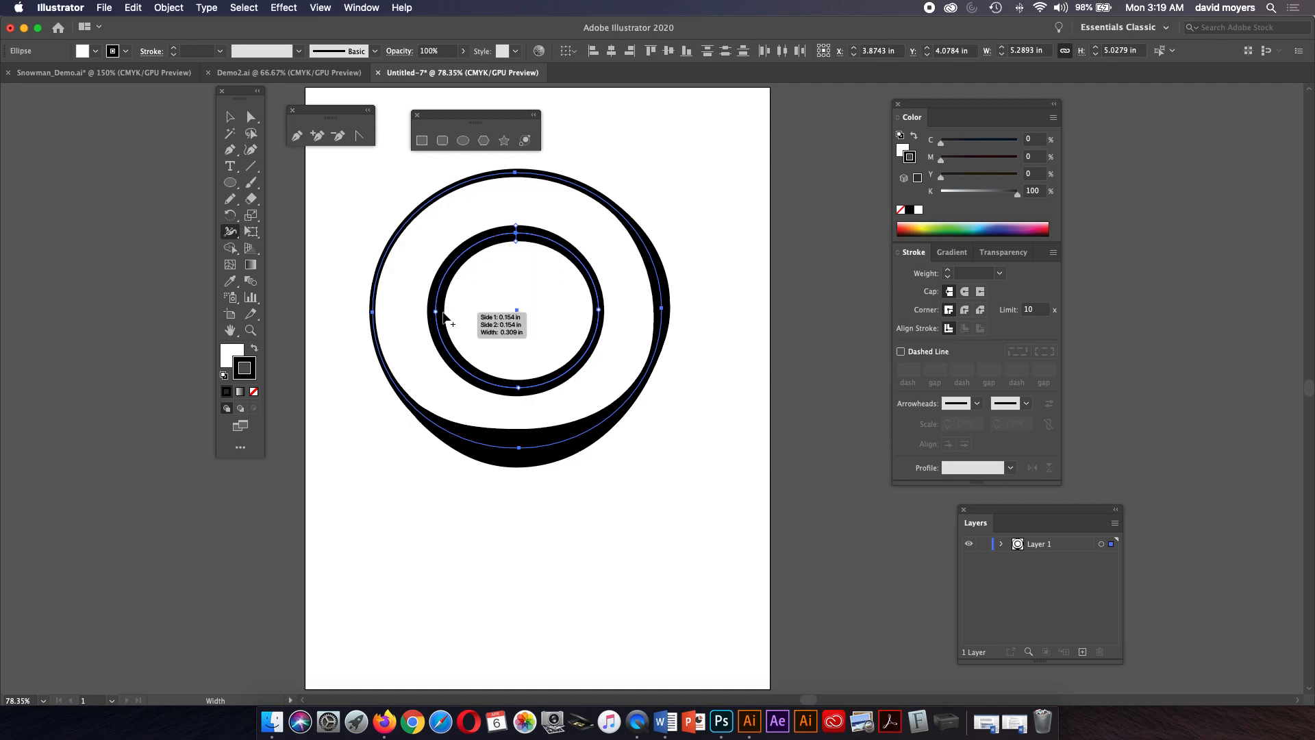
left_click_drag(446, 312, 443, 313)
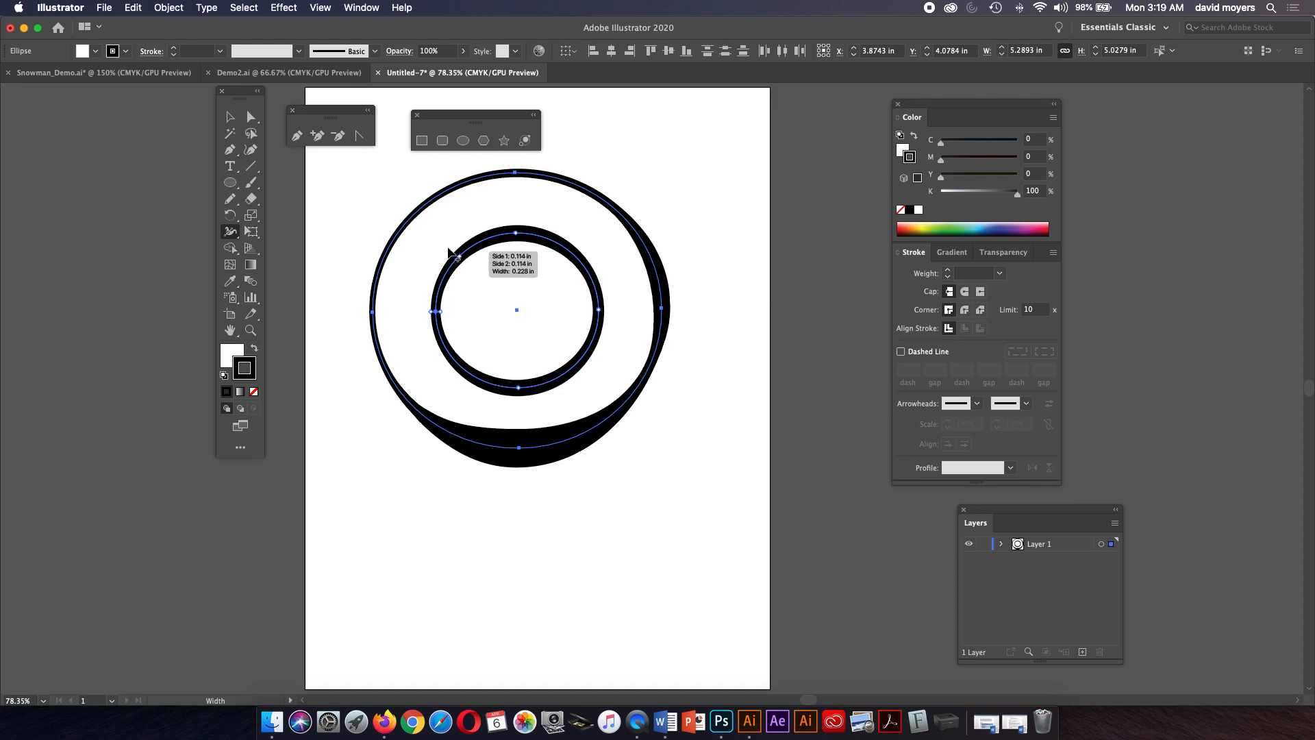
Select both circles and hide and reshow the Control bar.
left_click(230, 116)
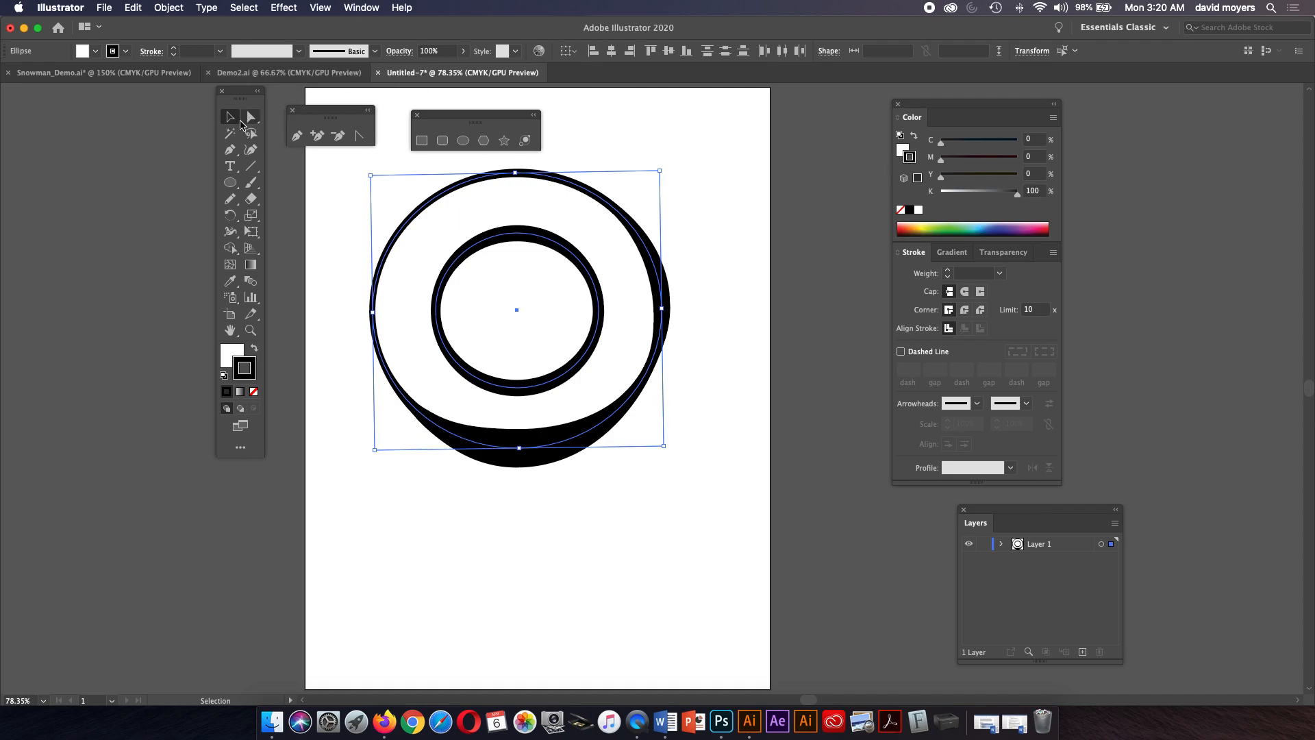
left_click_drag(347, 218, 736, 466)
left_click(299, 53)
left_click(195, 197)
left_click(232, 120)
left_click(344, 163)
left_click(448, 194)
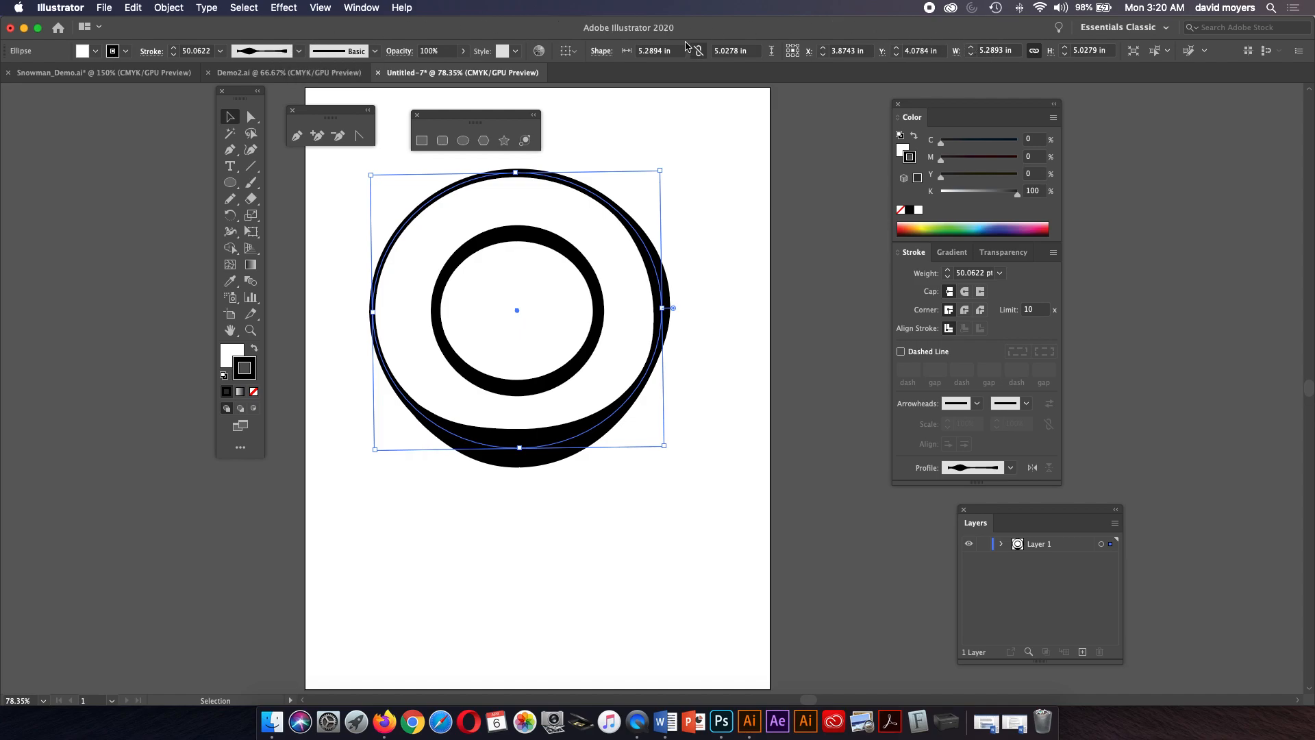
left_click(363, 7)
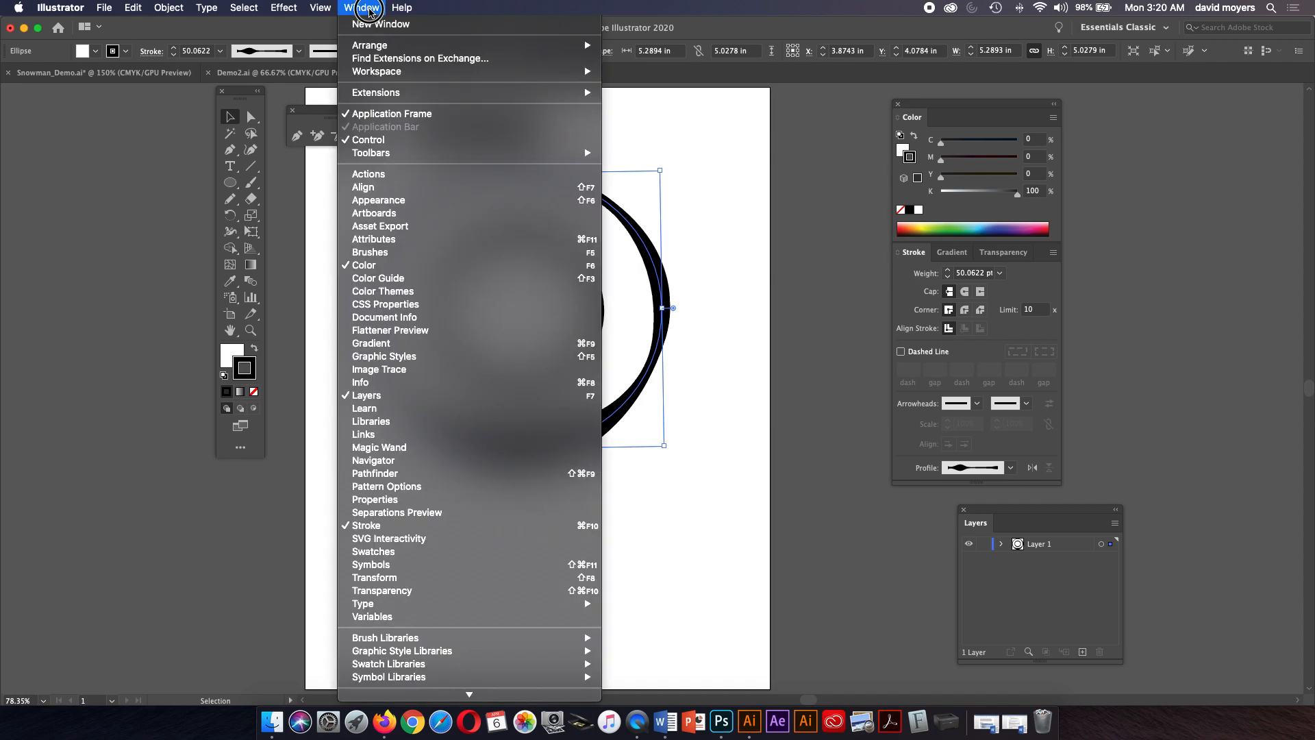
left_click(386, 145)
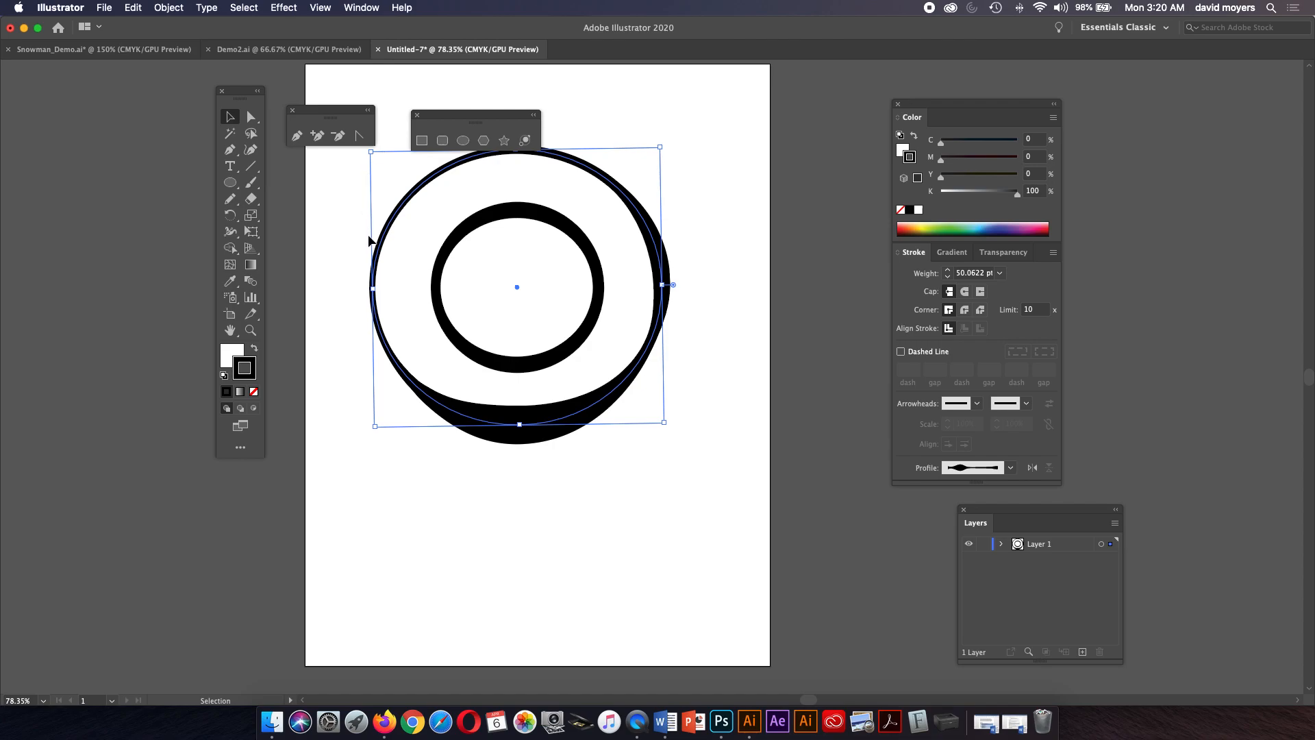
left_click(363, 7)
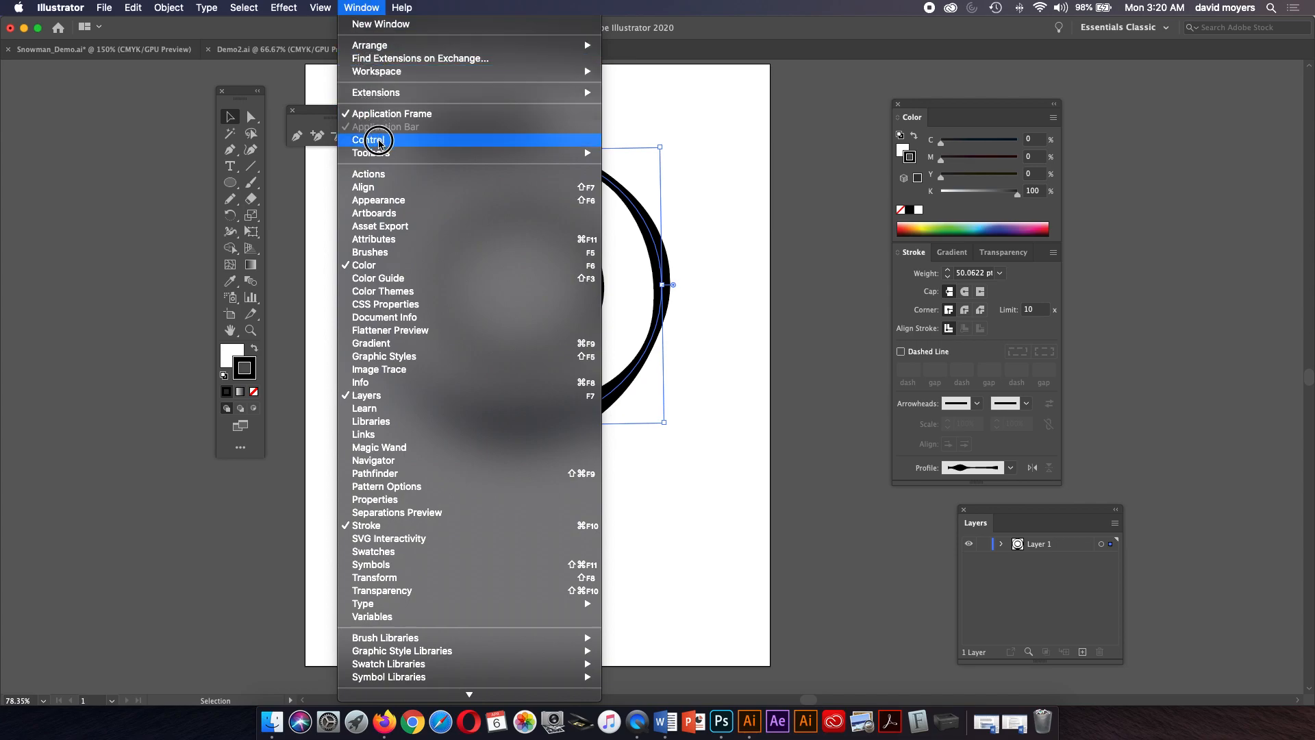
left_click(379, 142)
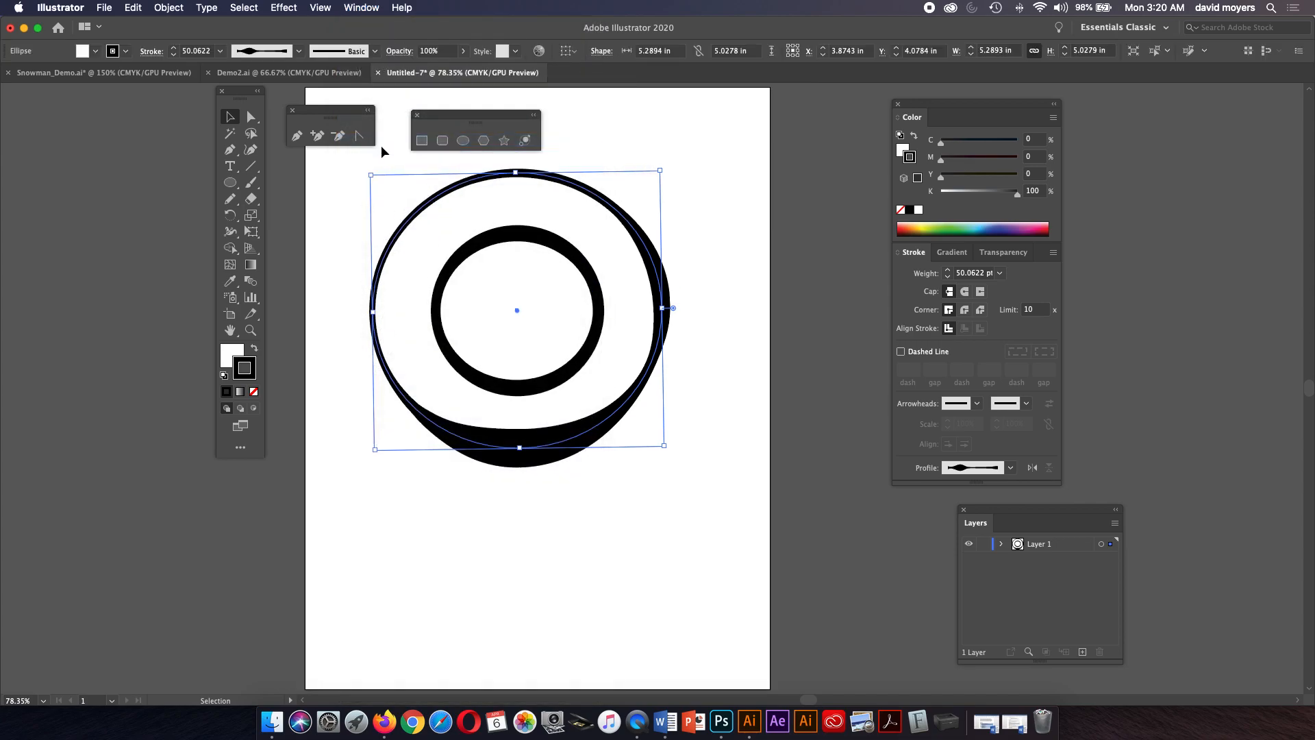
Reset the variable width profiles of the outer and inner circles to Uniform.
left_click(299, 51)
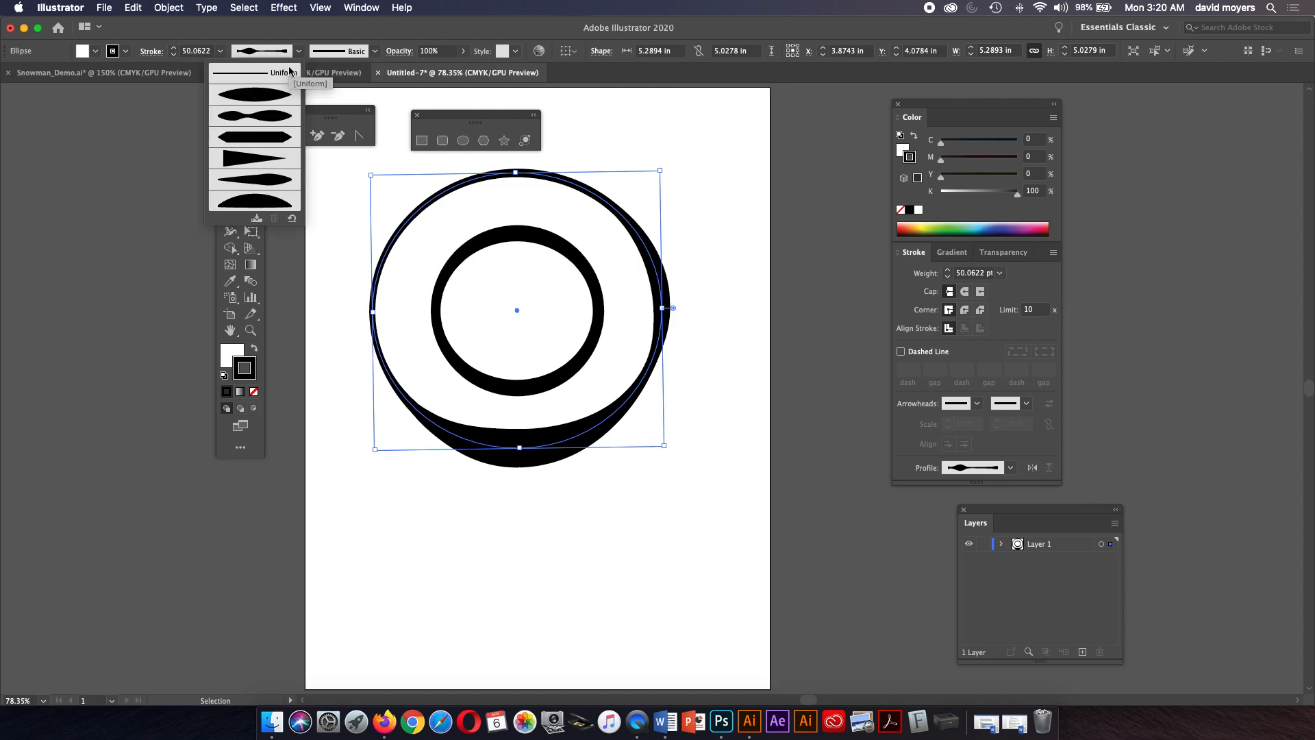
left_click(293, 75)
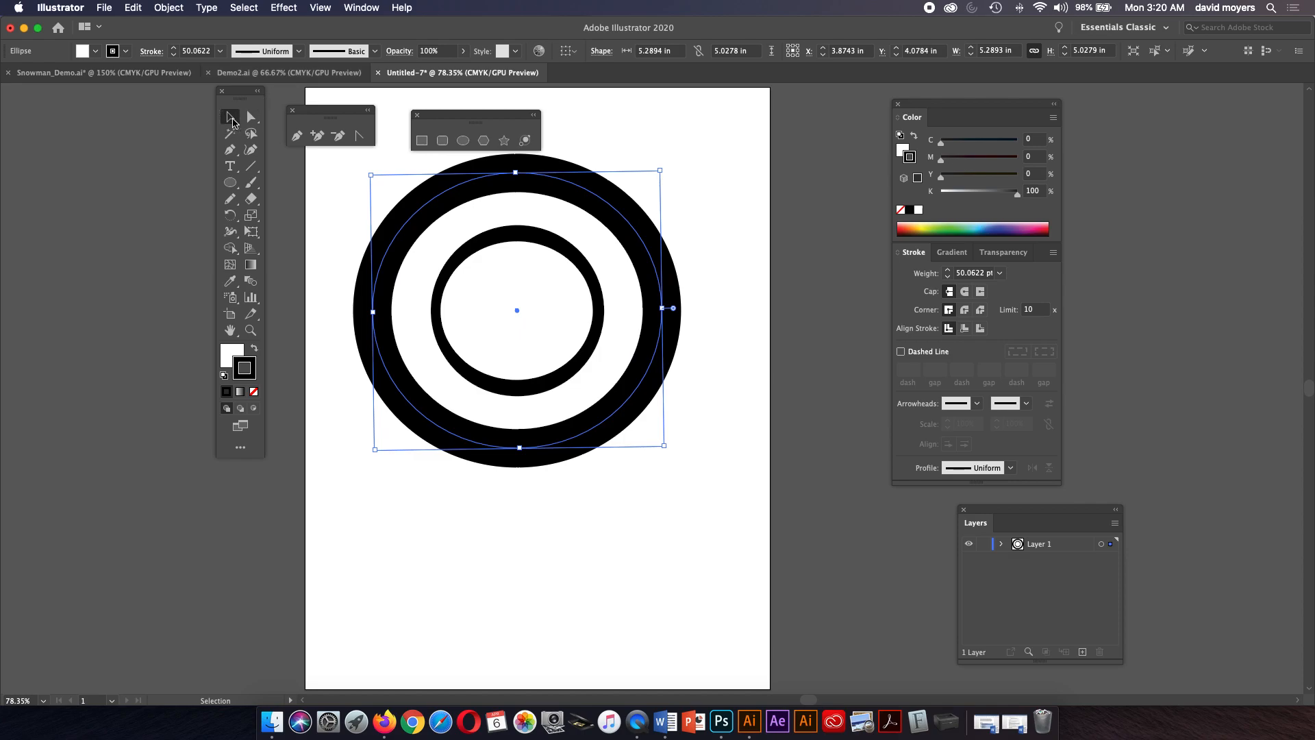
left_click(515, 236)
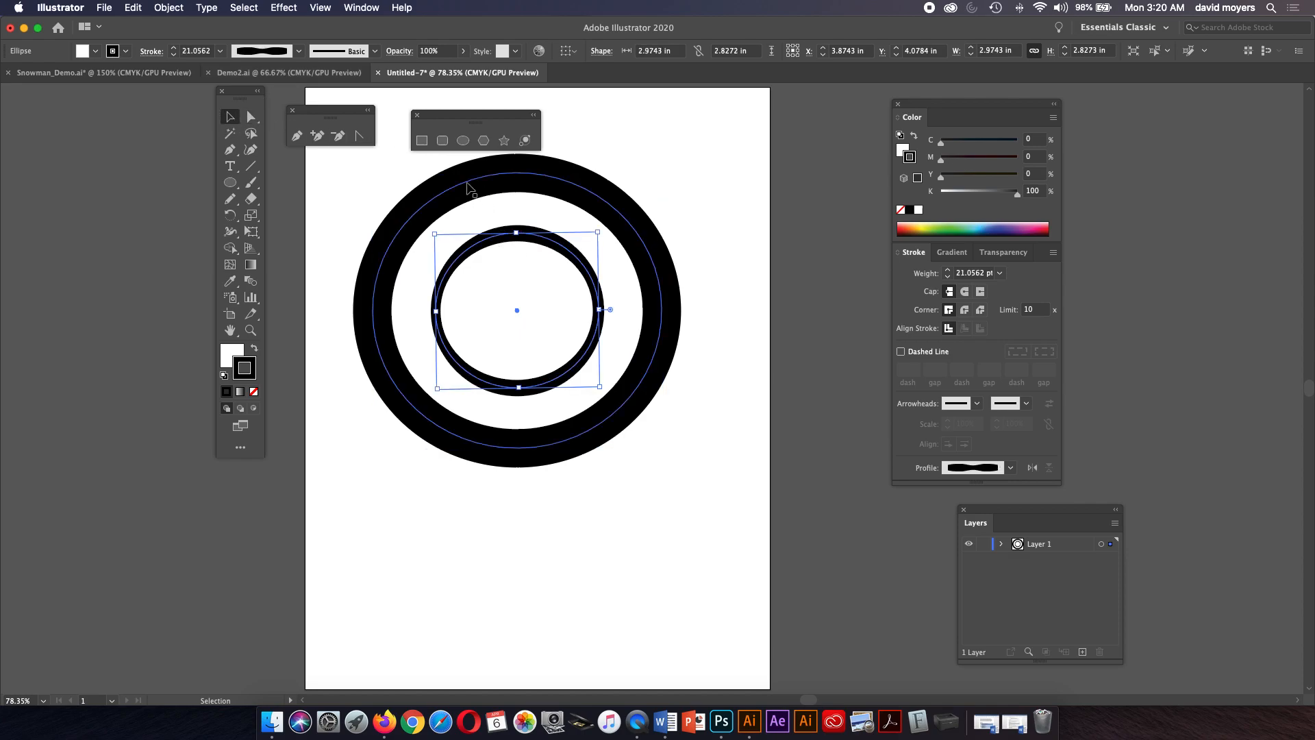
left_click(299, 52)
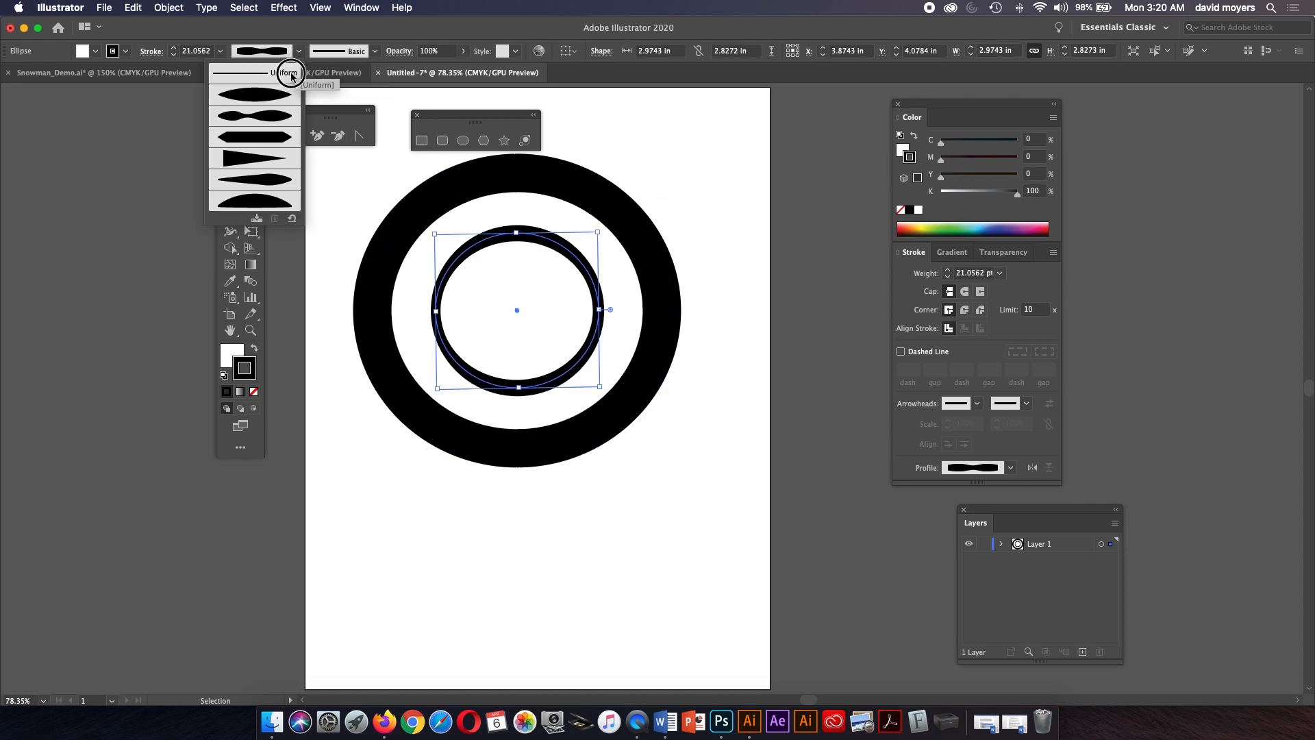
left_click(292, 74)
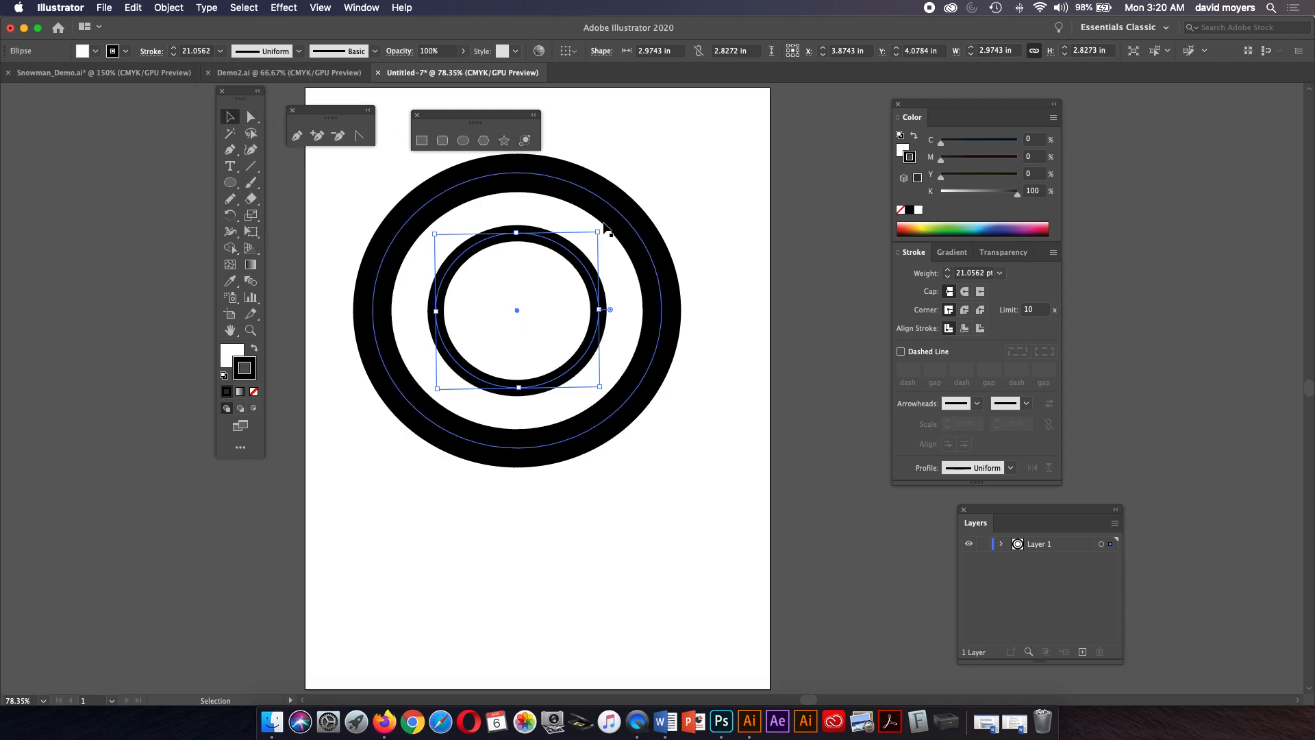
Select both circles and set their stroke weight to 3 pt.
left_click_drag(664, 179, 548, 312)
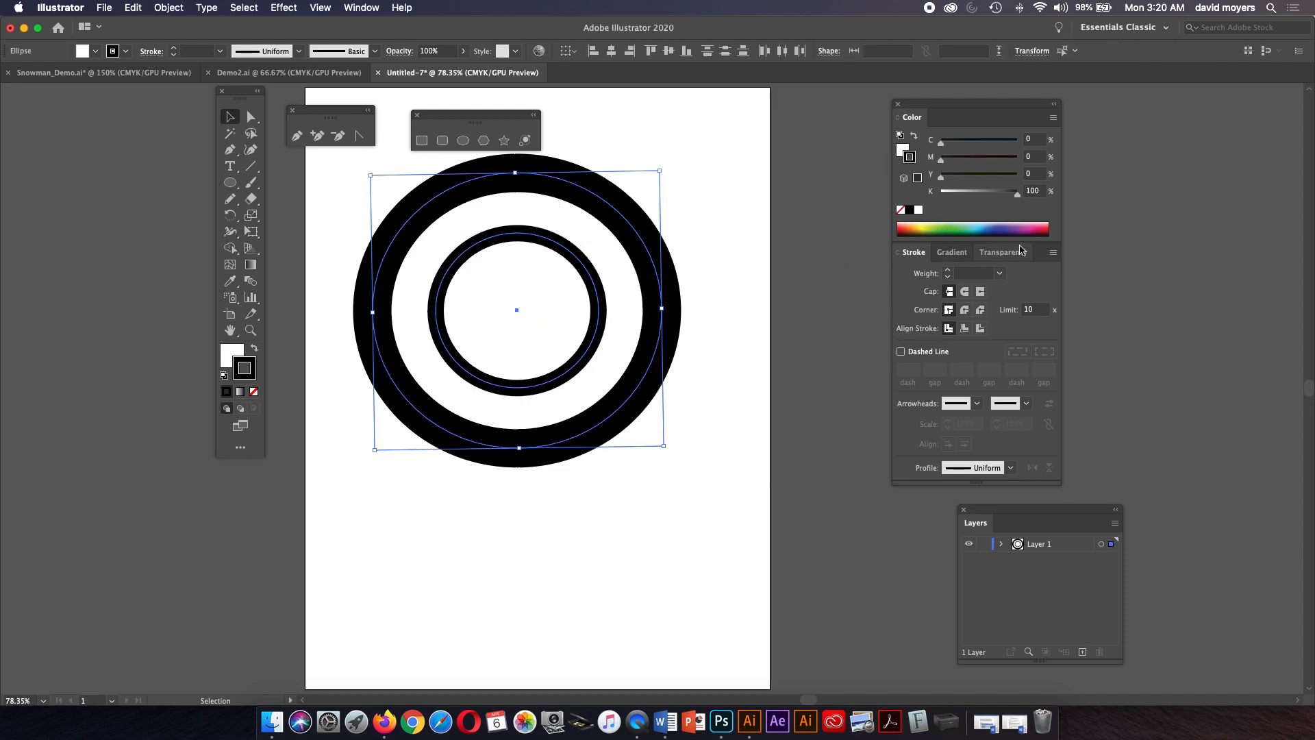
left_click(1002, 274)
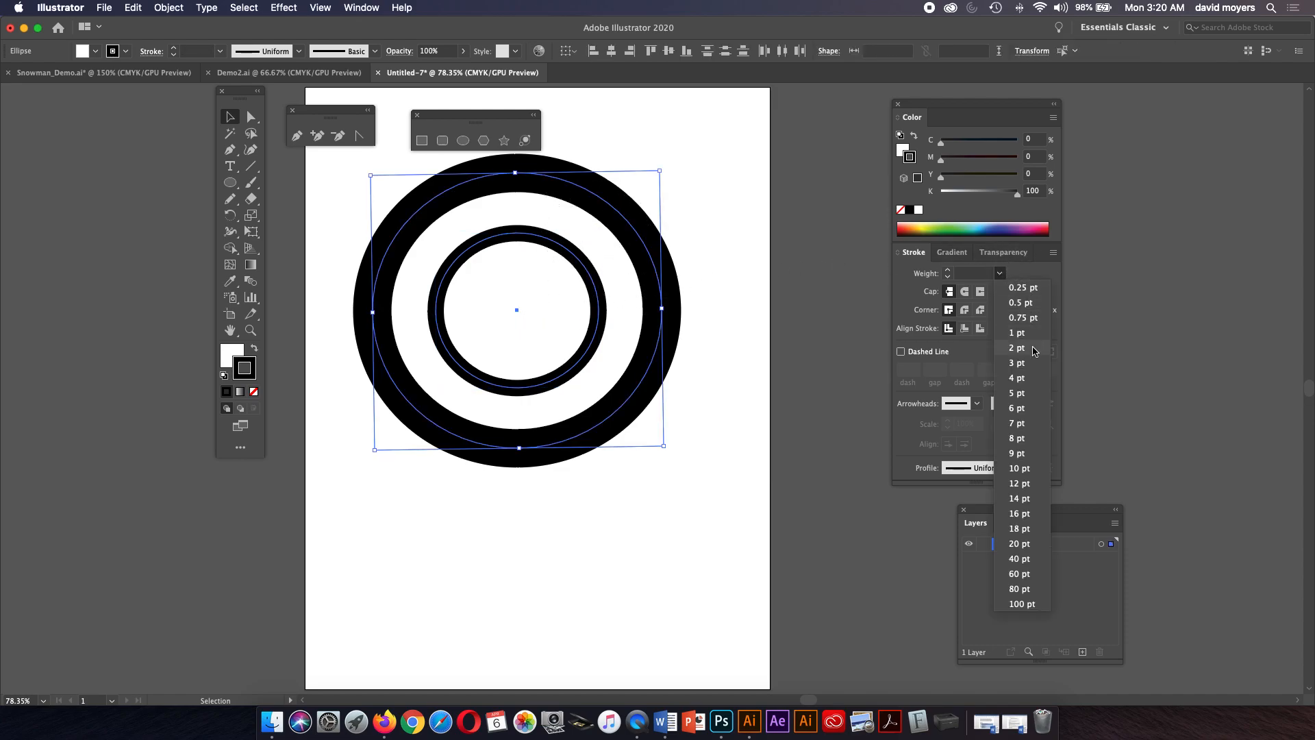
left_click(1016, 362)
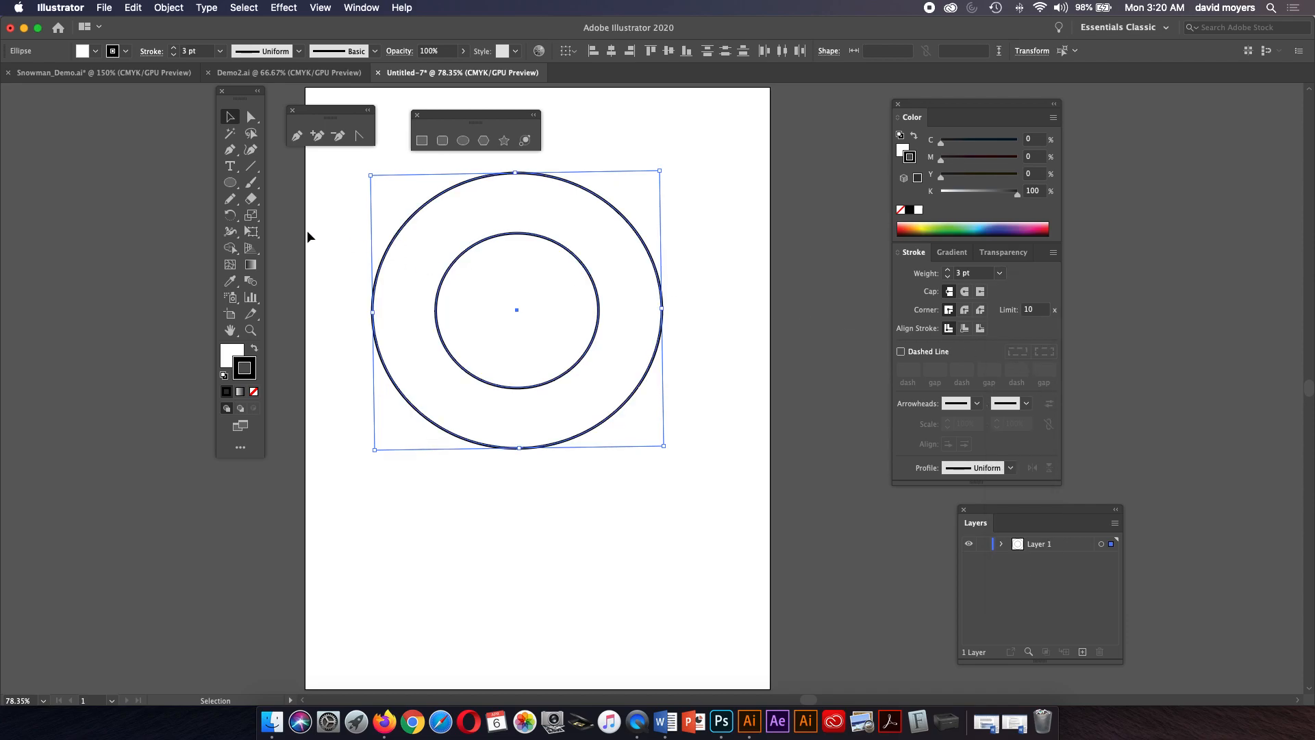
Scale both circles down to about 40% of their size toward the page's lower left.
left_click(235, 239)
left_click(235, 239)
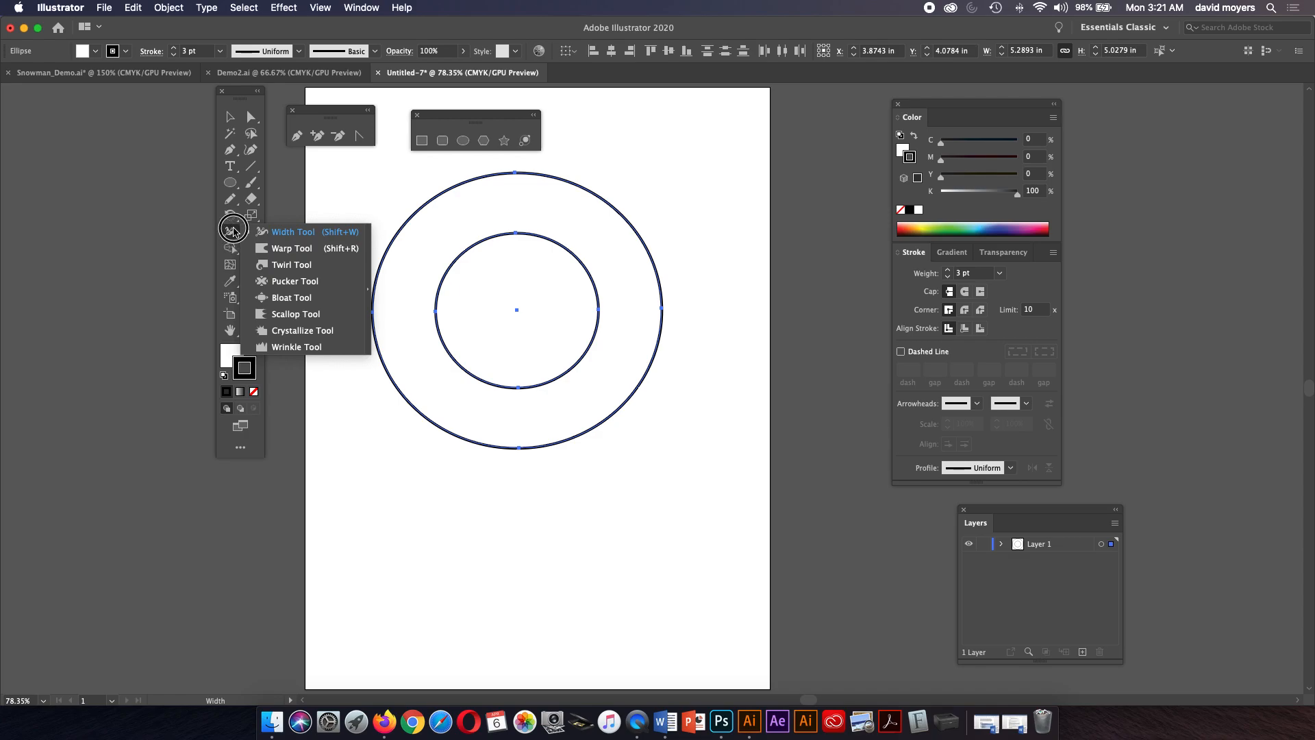
left_click(234, 231)
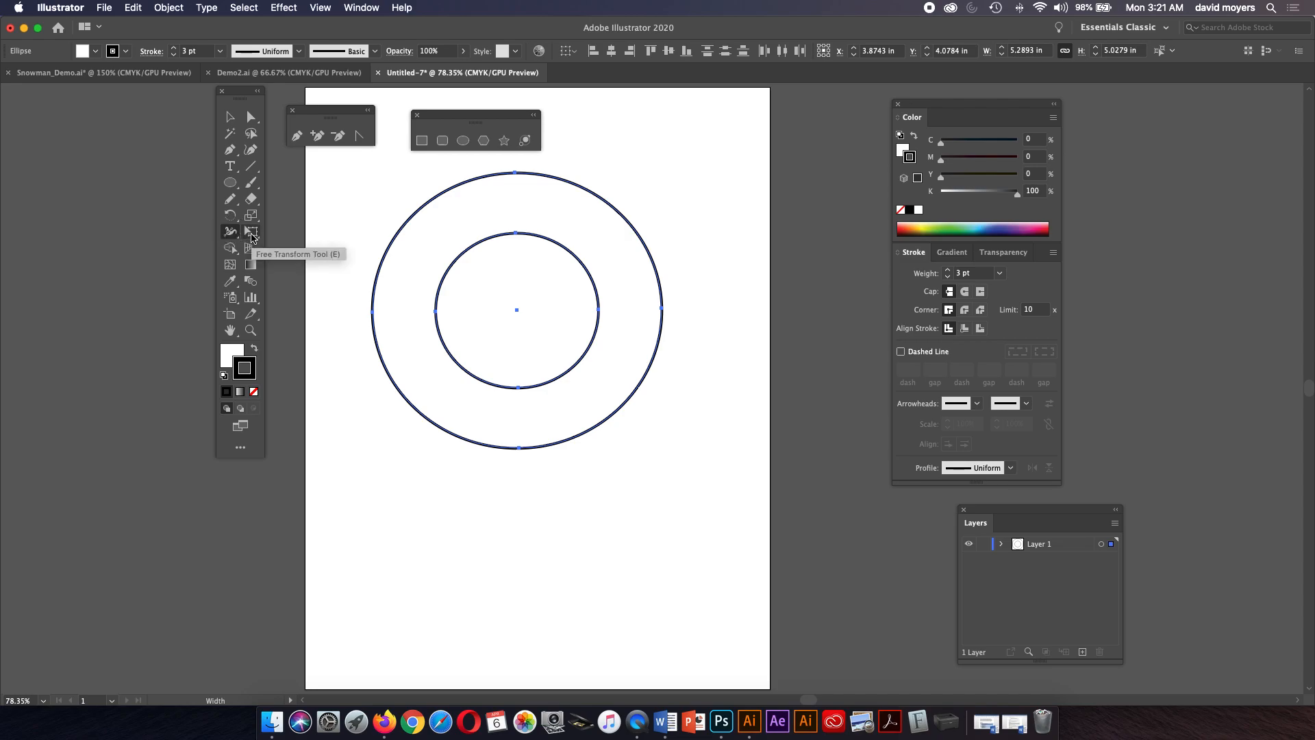
left_click(252, 234)
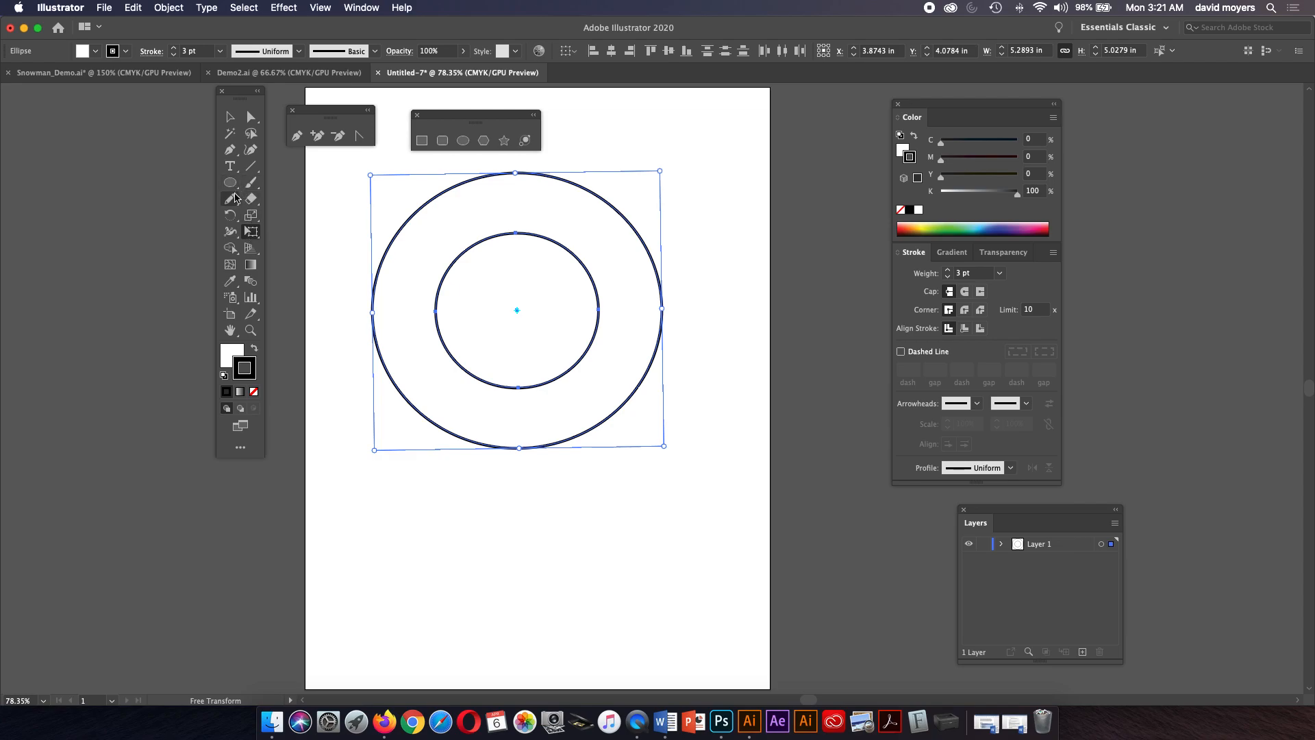
left_click(230, 116)
mouse_move(659, 168)
left_mouse_down()
mouse_move(584, 220)
mouse_move(575, 254)
mouse_move(510, 315)
mouse_move(479, 408)
left_mouse_up()
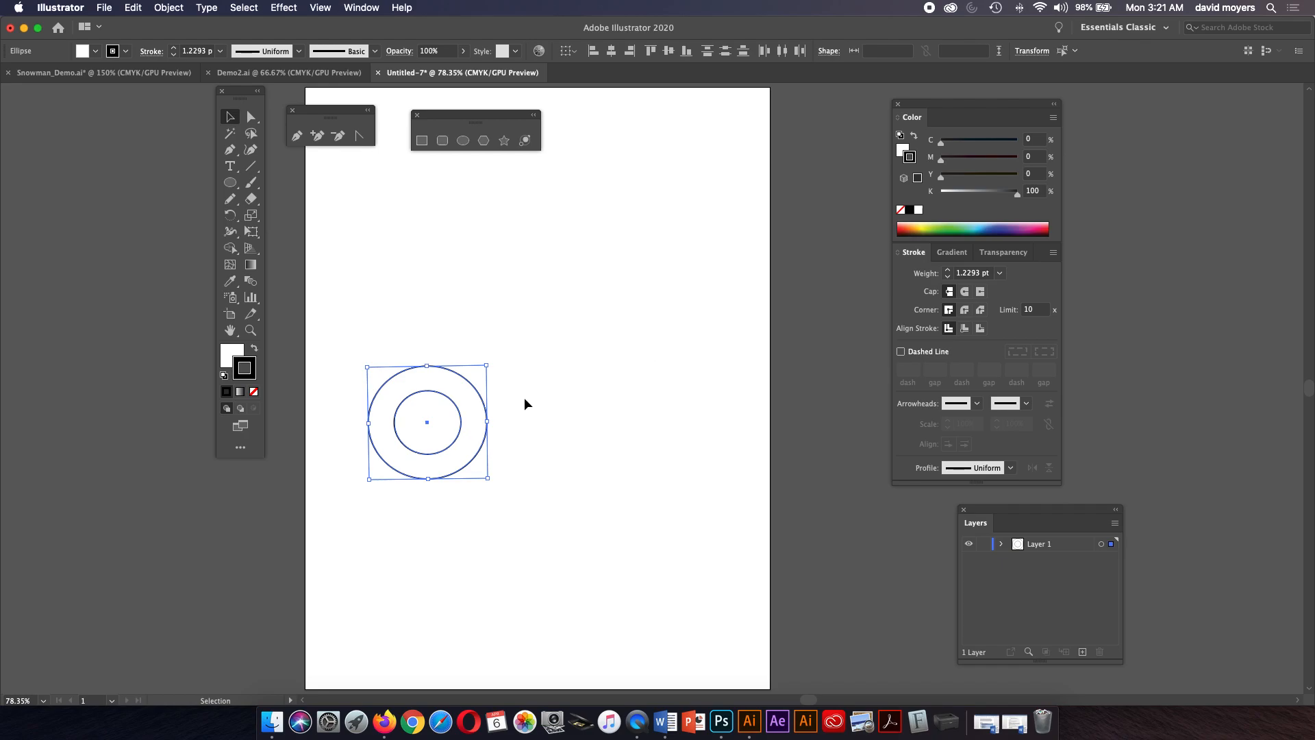
Duplicate the circle pair to the right and select both pairs.
left_click_drag(479, 461, 691, 449)
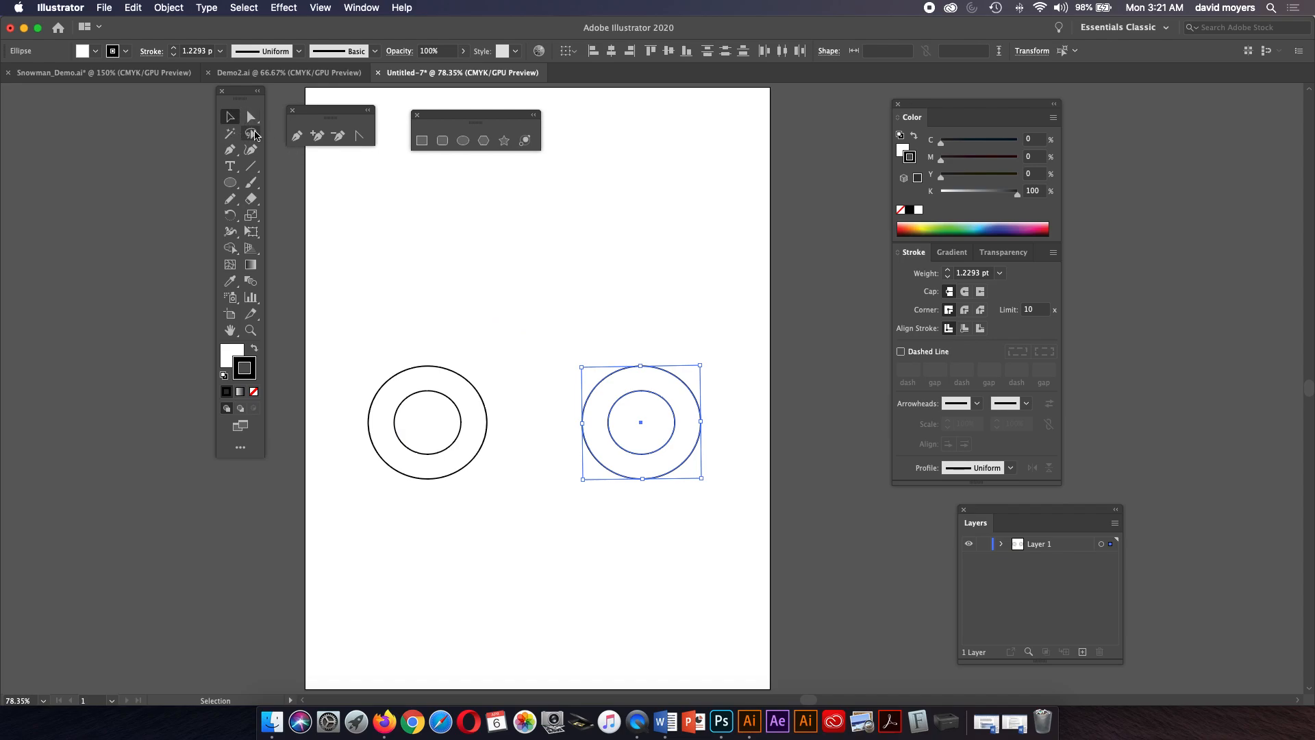
left_click_drag(379, 333, 729, 511)
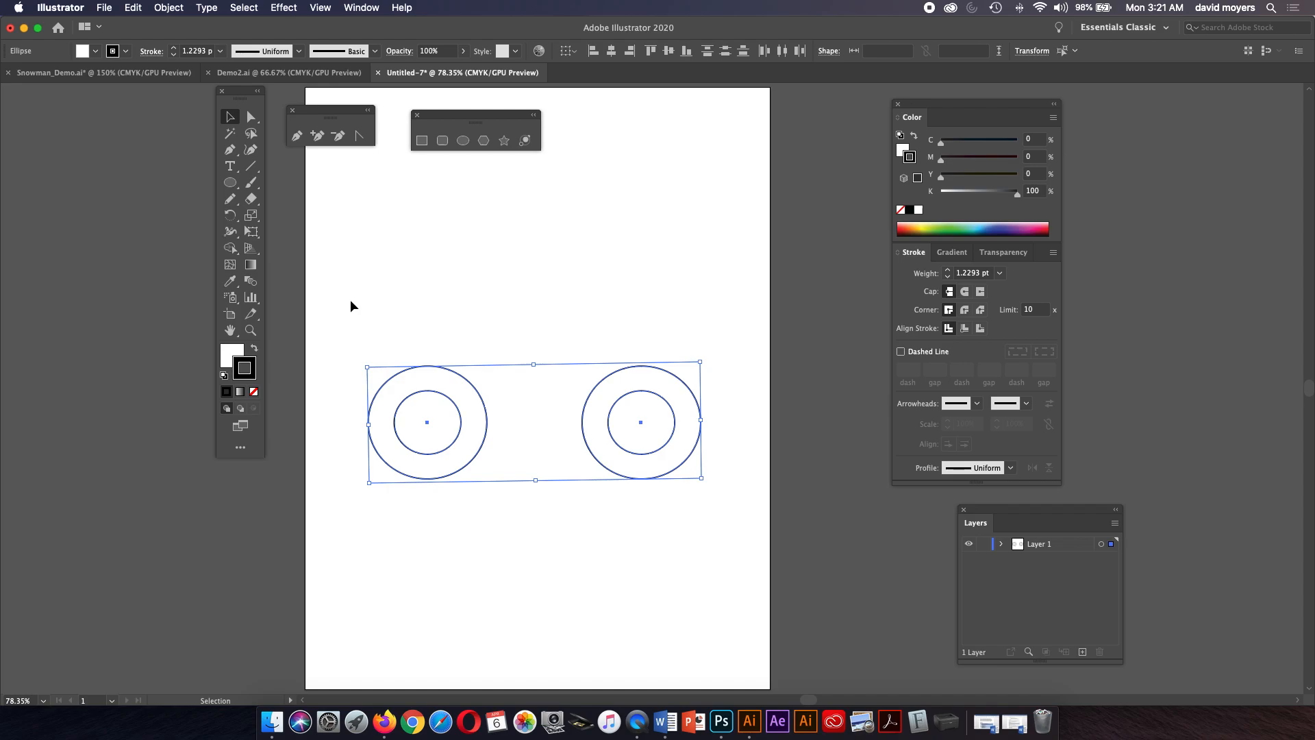
Pick the Free Transform tool and move the floating tool panels and toolbar to new positions.
left_click(253, 232)
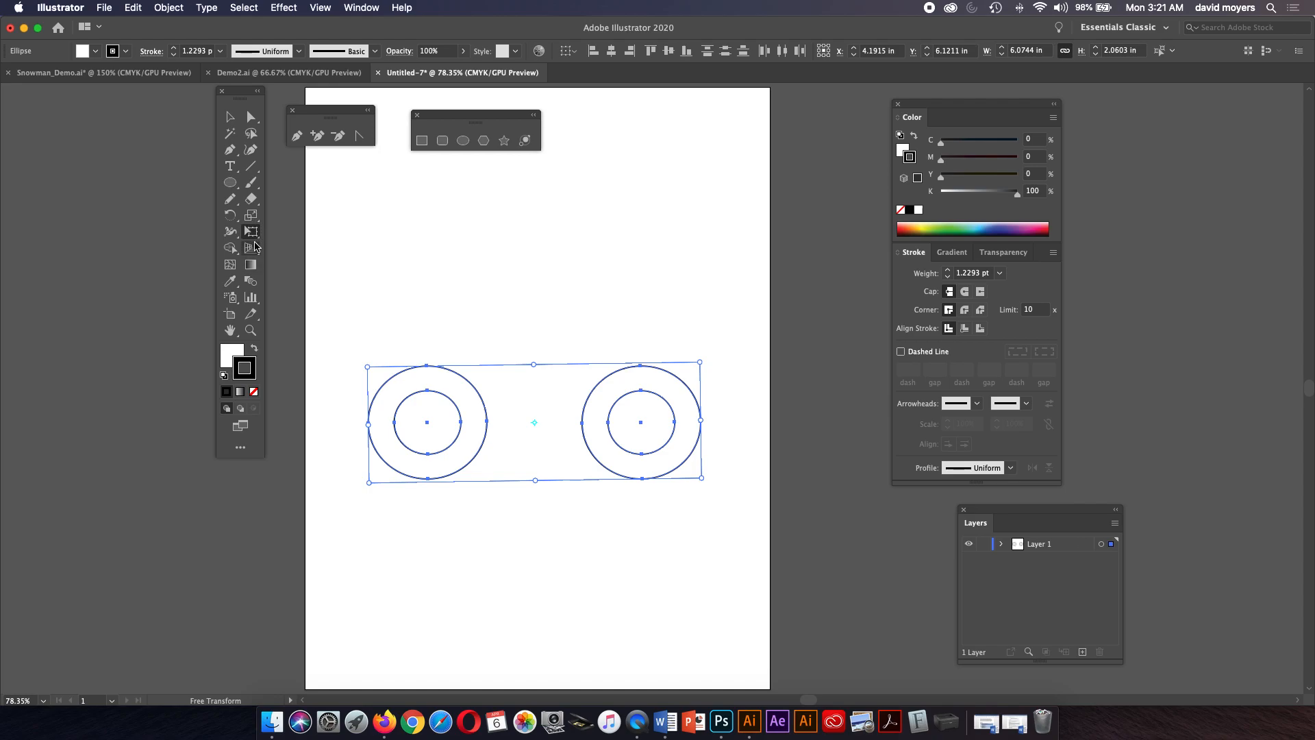
left_click_drag(330, 118, 644, 149)
left_click_drag(508, 127, 733, 253)
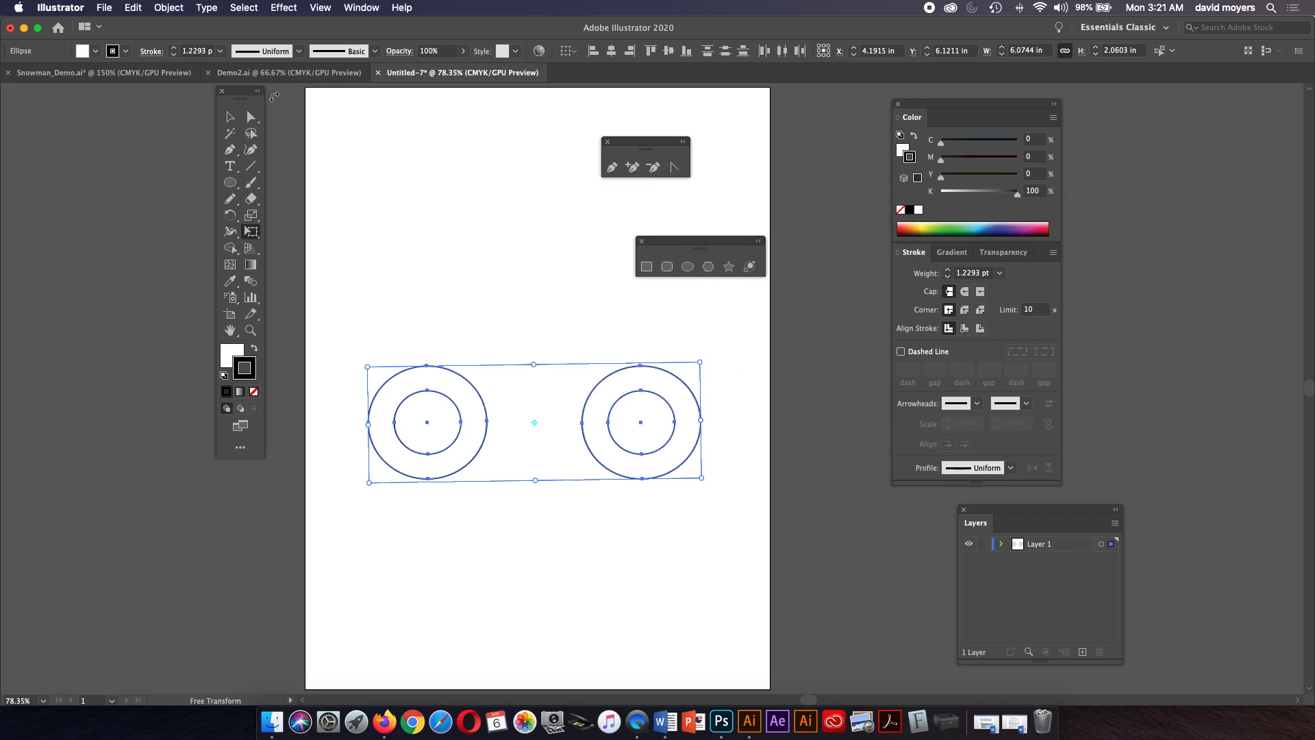
left_click_drag(247, 100, 390, 155)
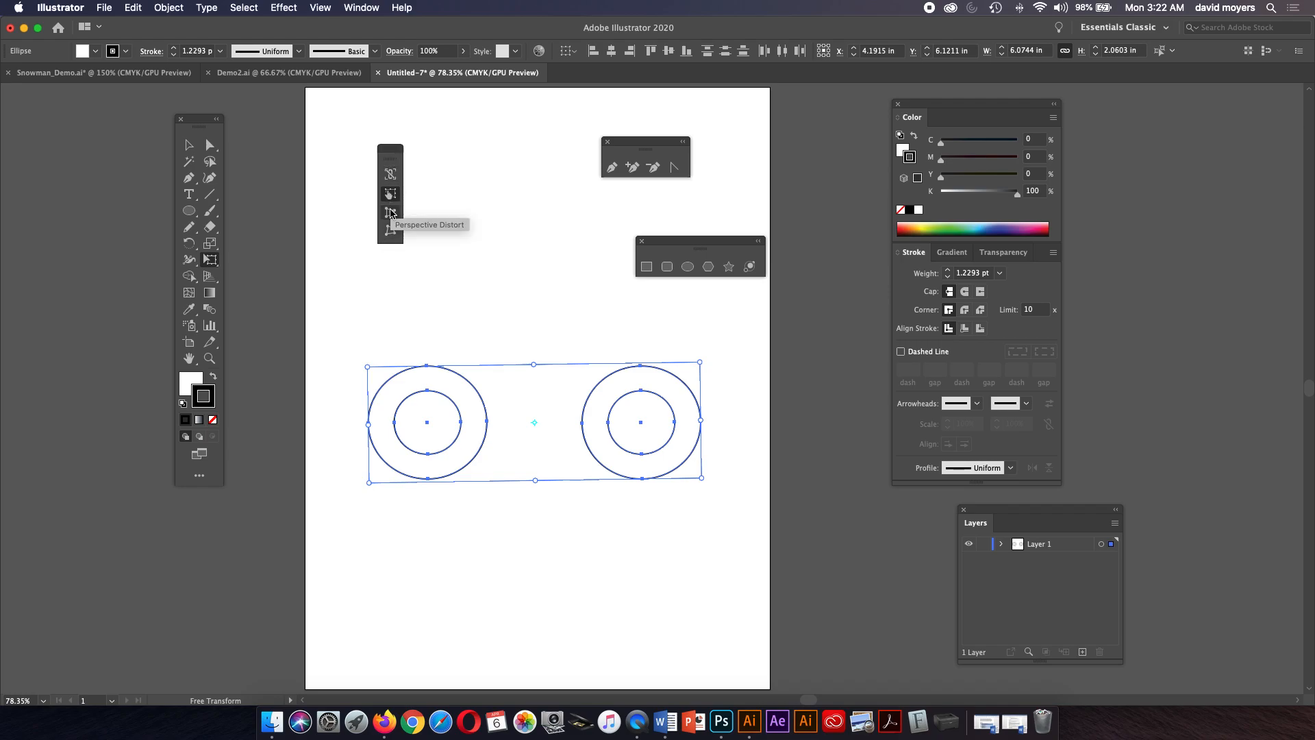
Apply Perspective Distort to both circle pairs, enlarging the left pair.
left_click(392, 218)
left_click_drag(368, 368, 367, 295)
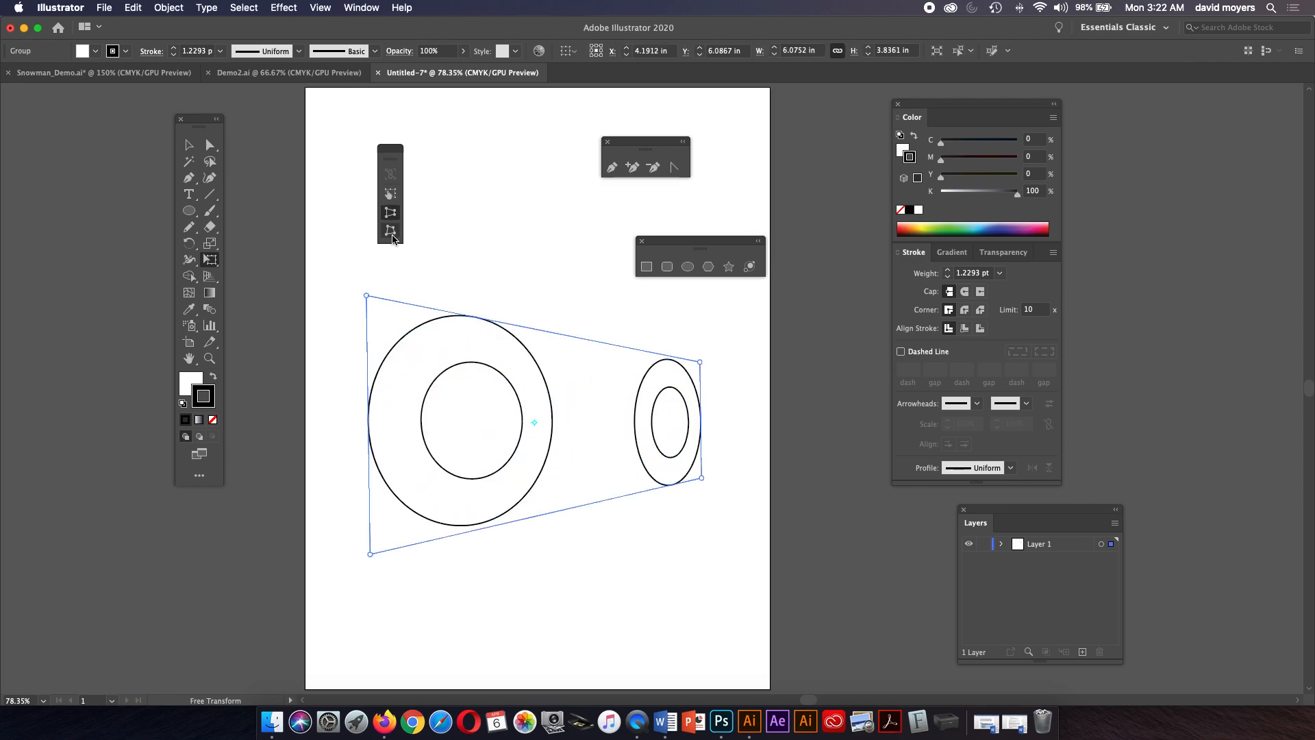
Use Free Distort to move the group's corners, slanting both circle pairs.
left_click(391, 232)
left_click_drag(370, 553, 552, 511)
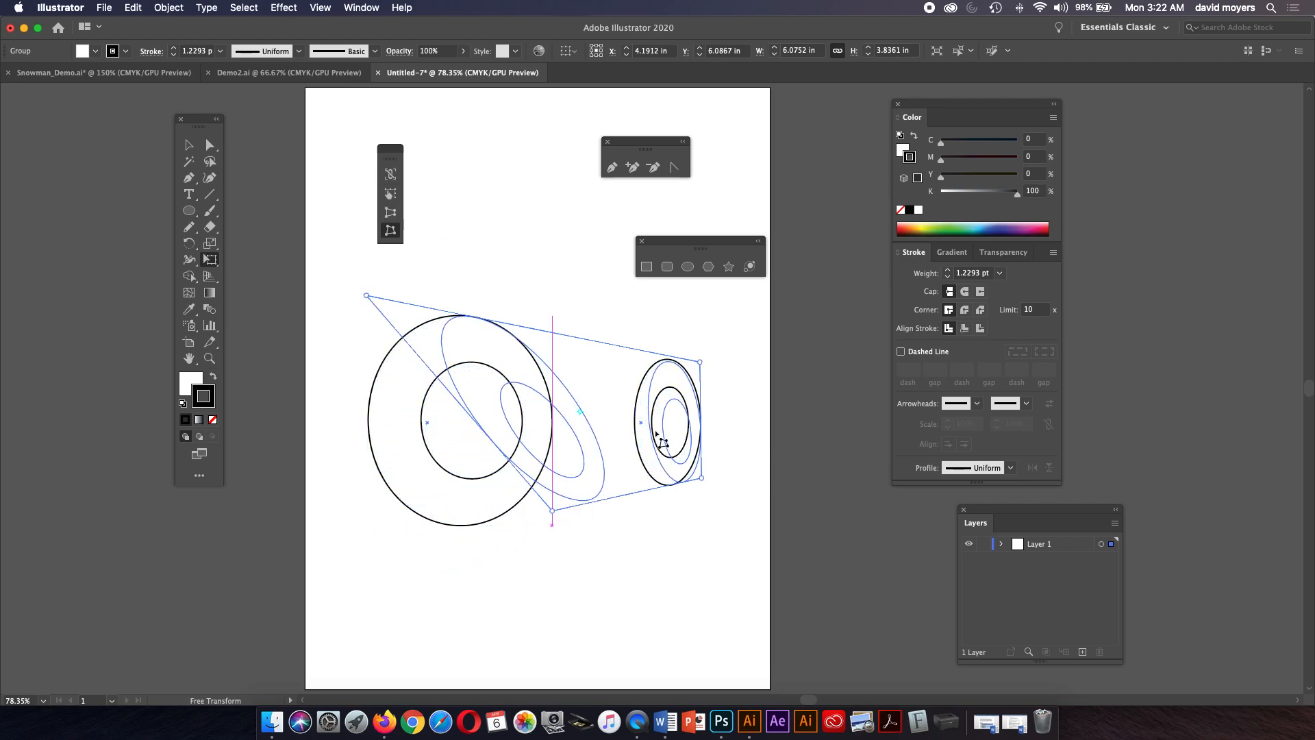
left_click_drag(701, 365, 558, 263)
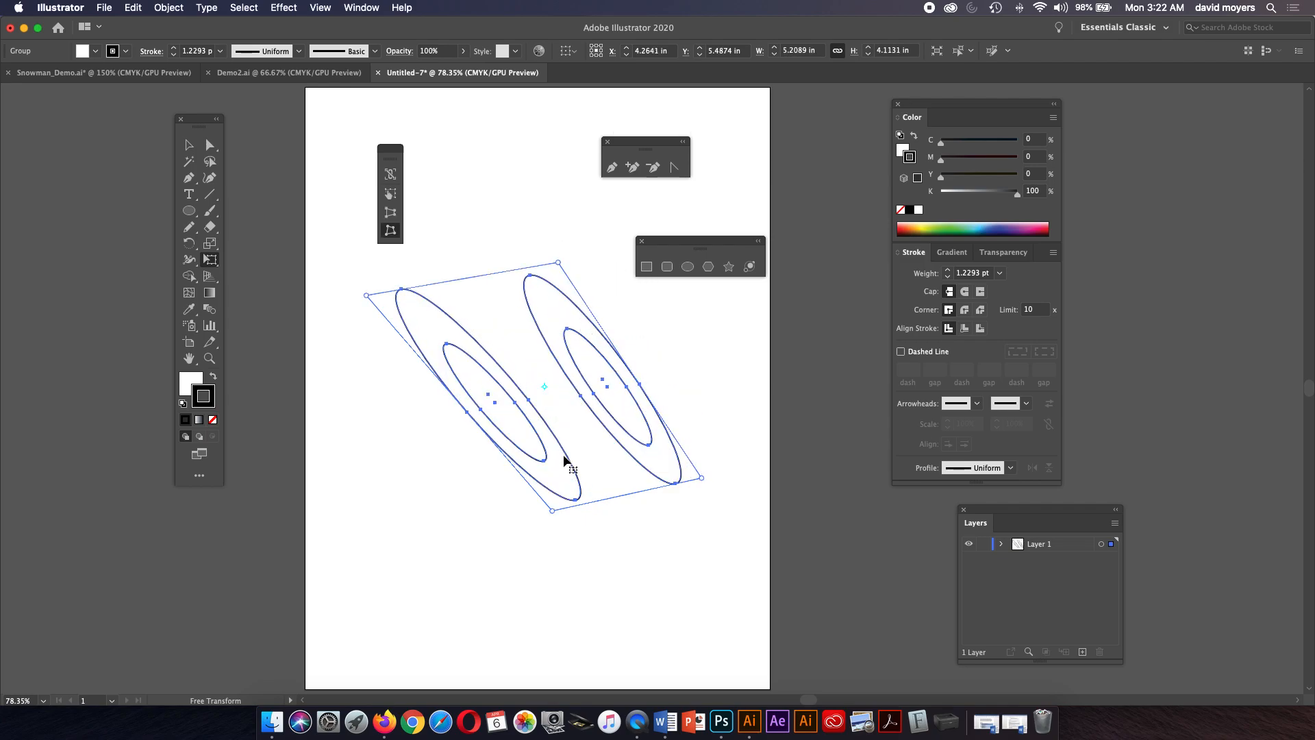
left_click_drag(549, 510, 524, 559)
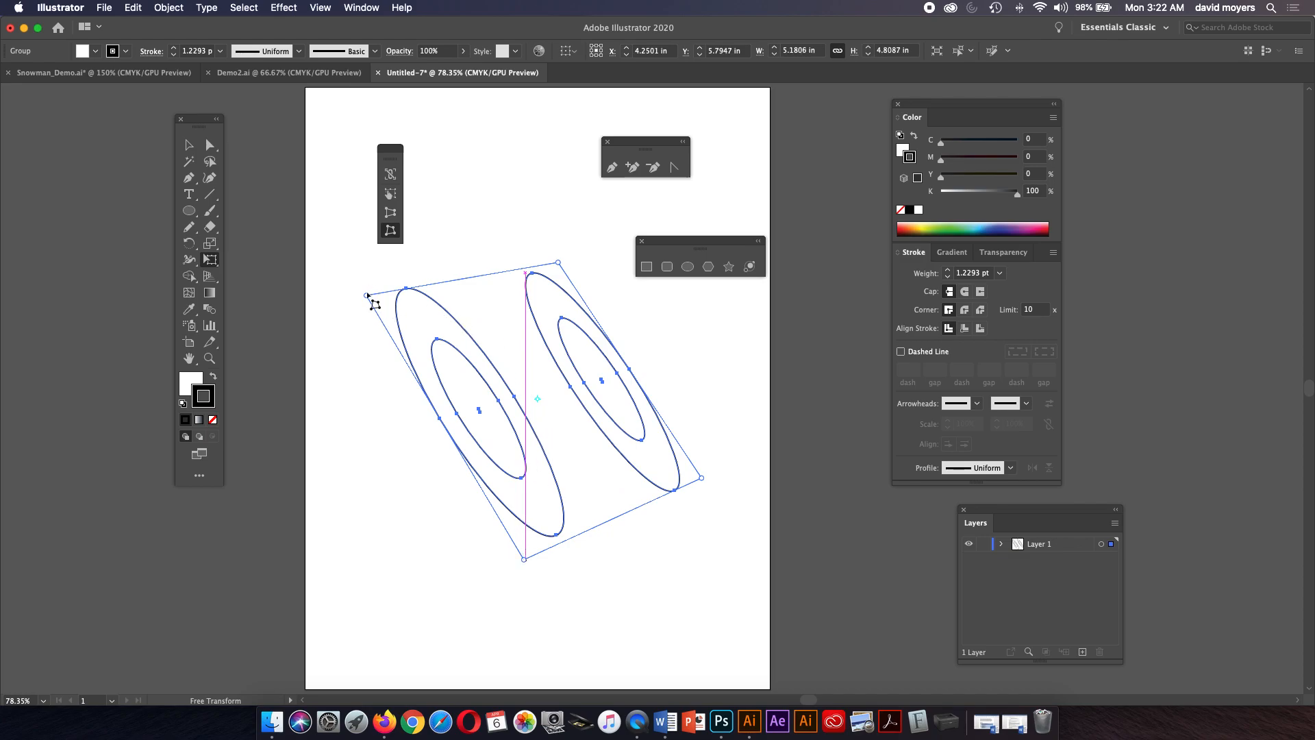
left_click_drag(565, 257, 617, 279)
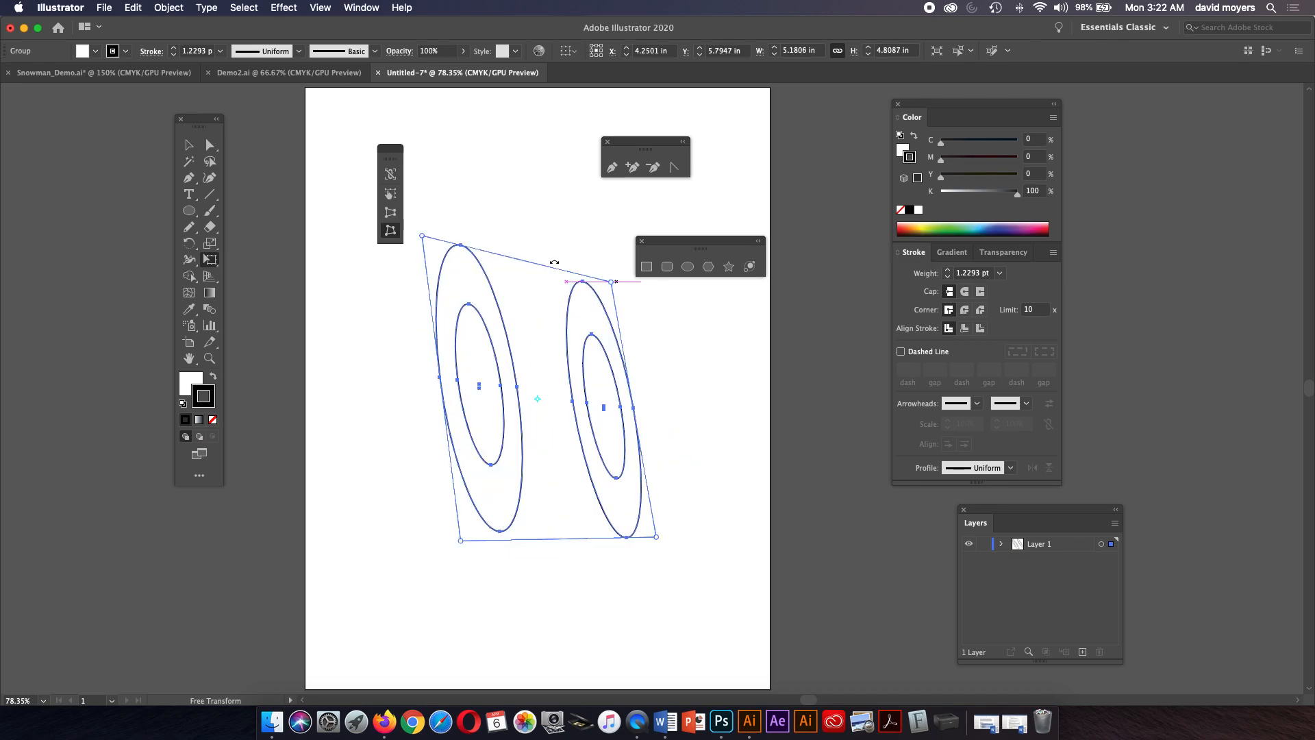
Switch to the Puppet Warp tool and add three pins on the left circle pair.
left_click(213, 263)
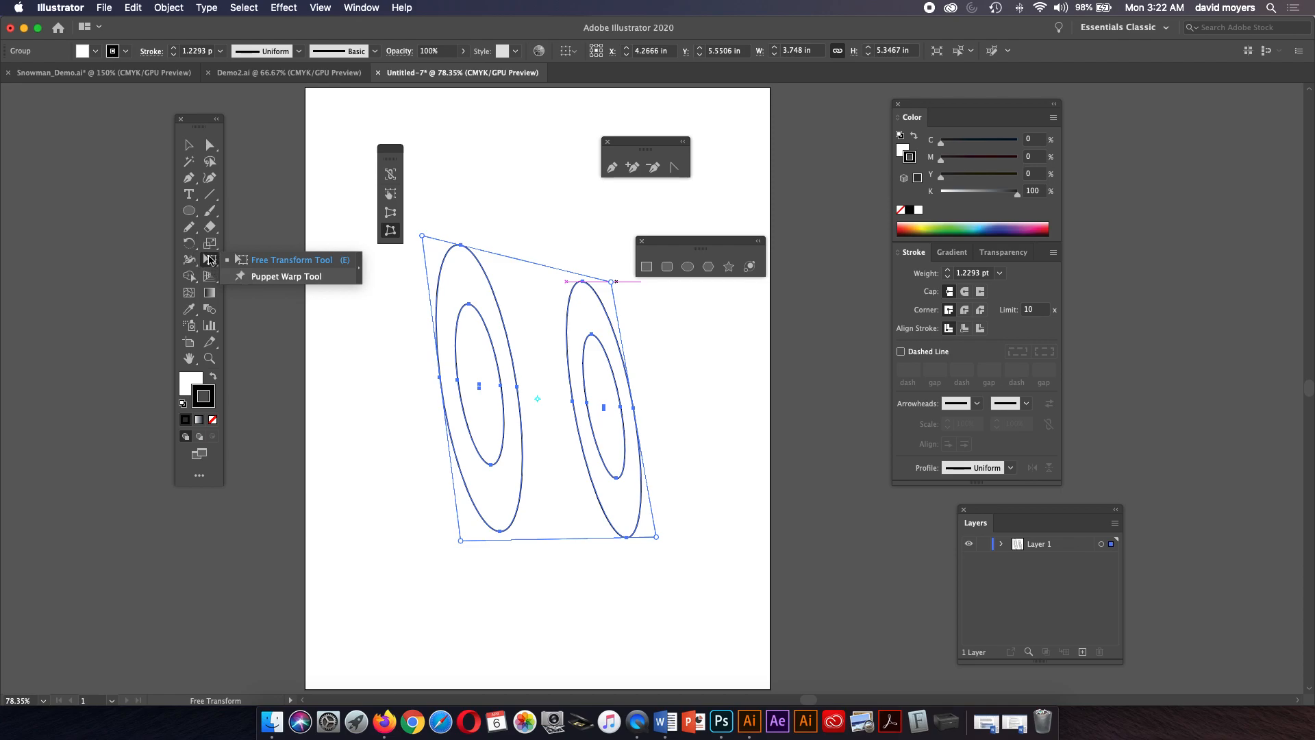
left_click(285, 276)
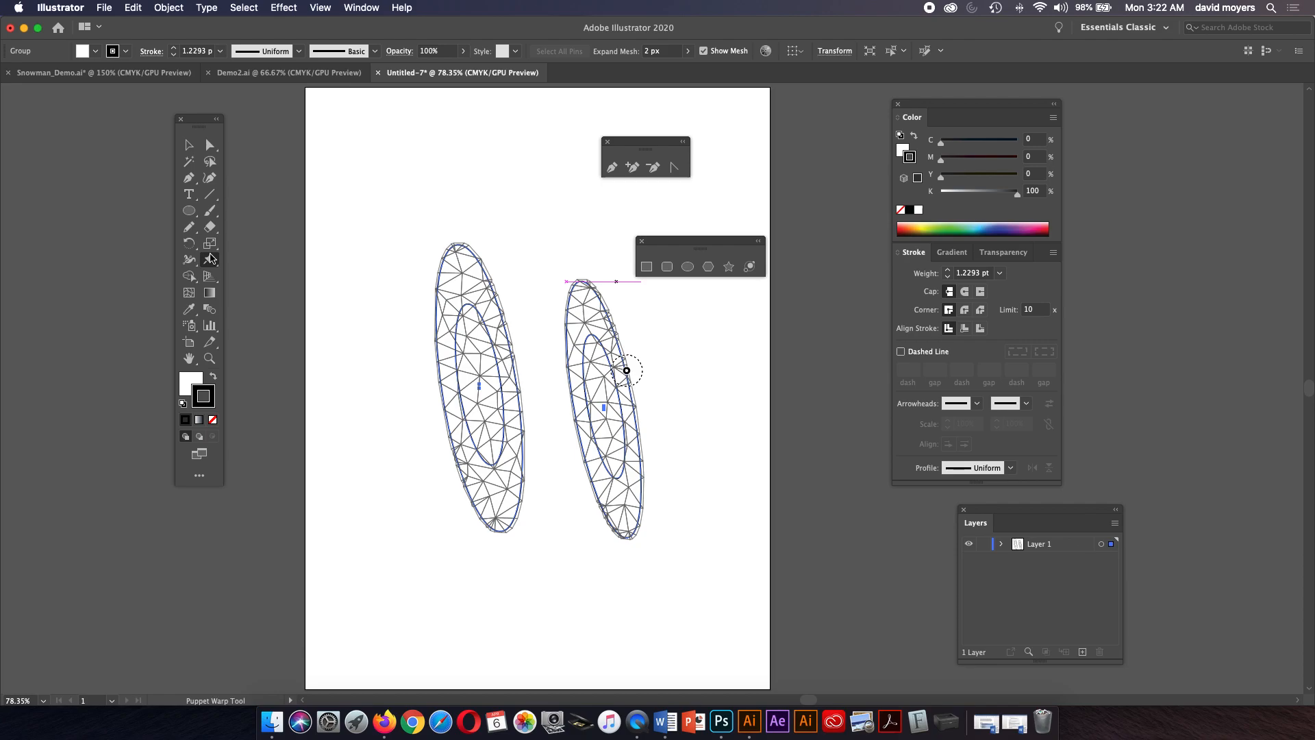
left_click(482, 323)
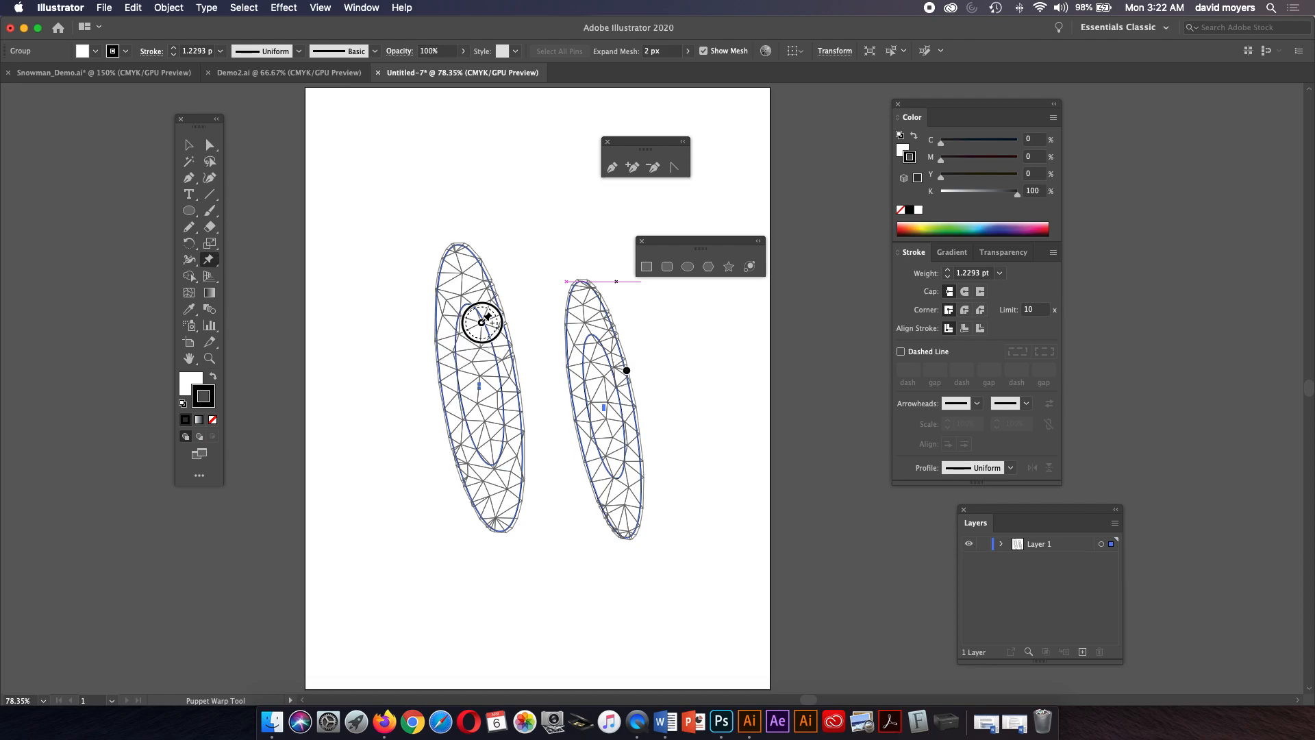
left_click(462, 295)
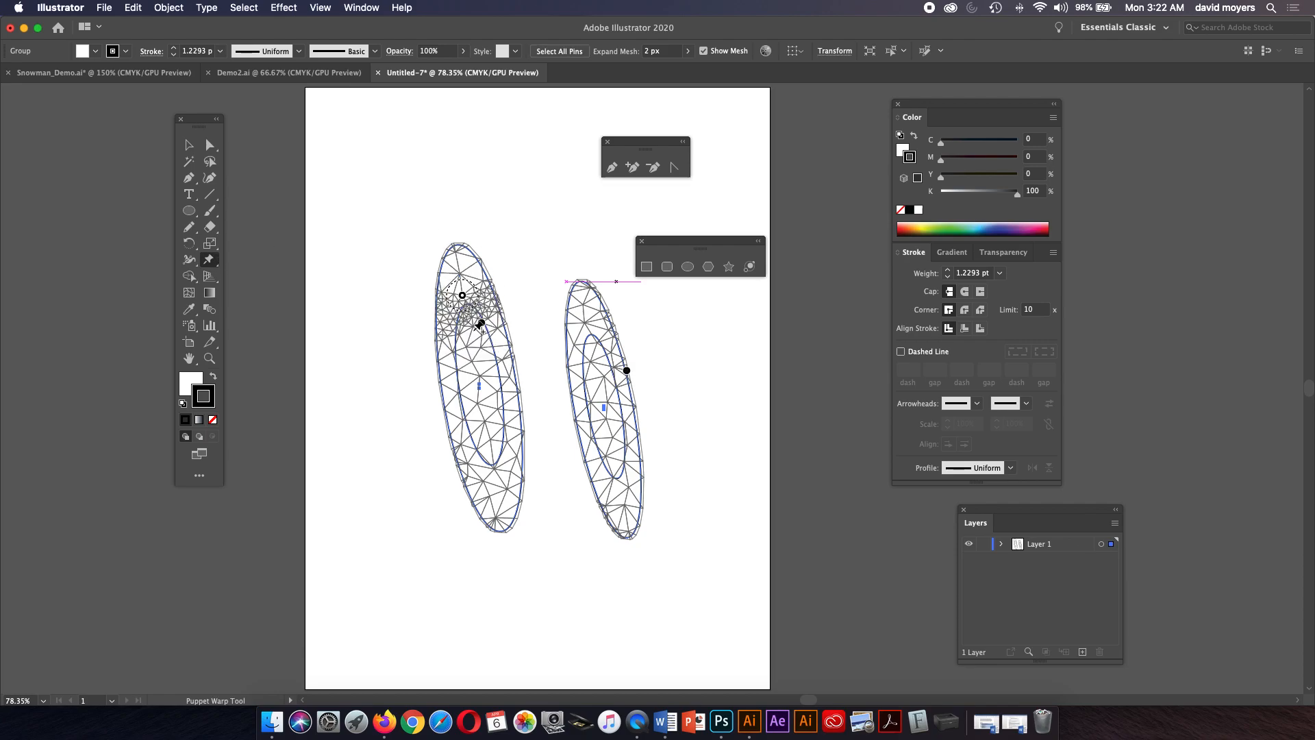
left_click(469, 346)
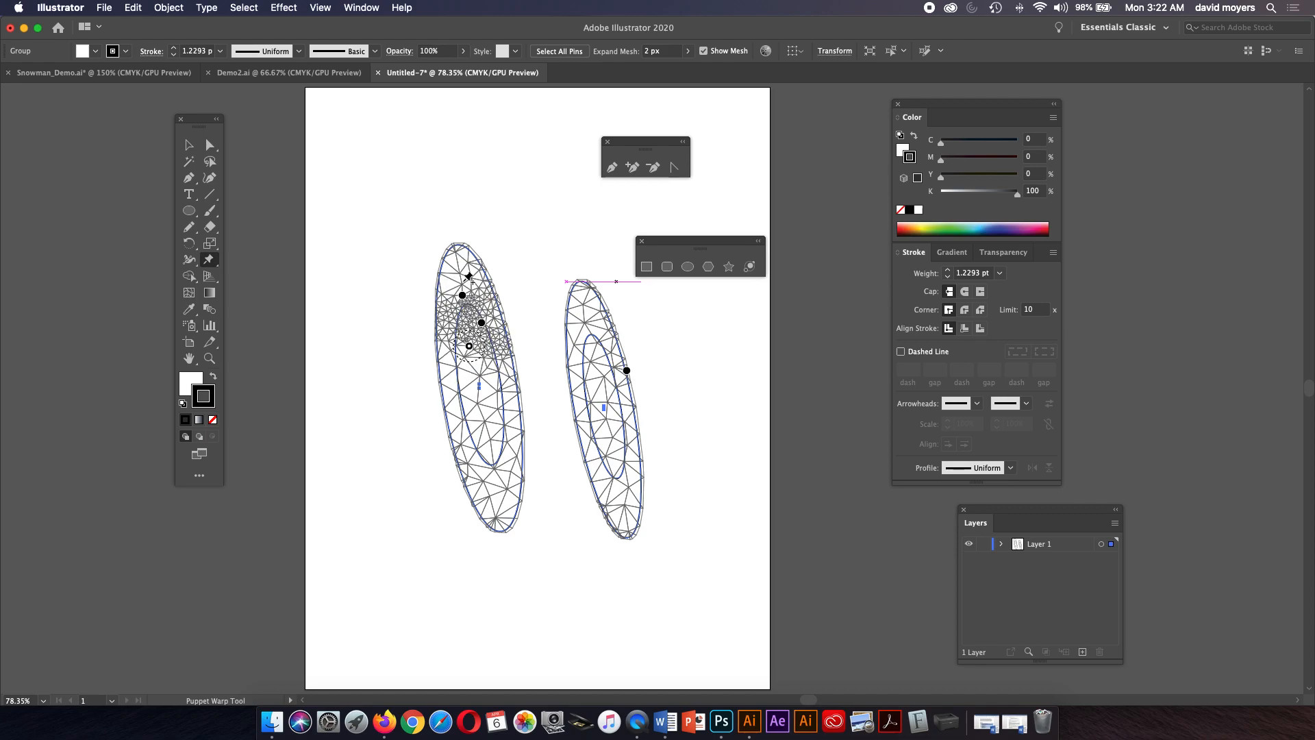
Select all the circle artwork and delete it.
left_click(212, 146)
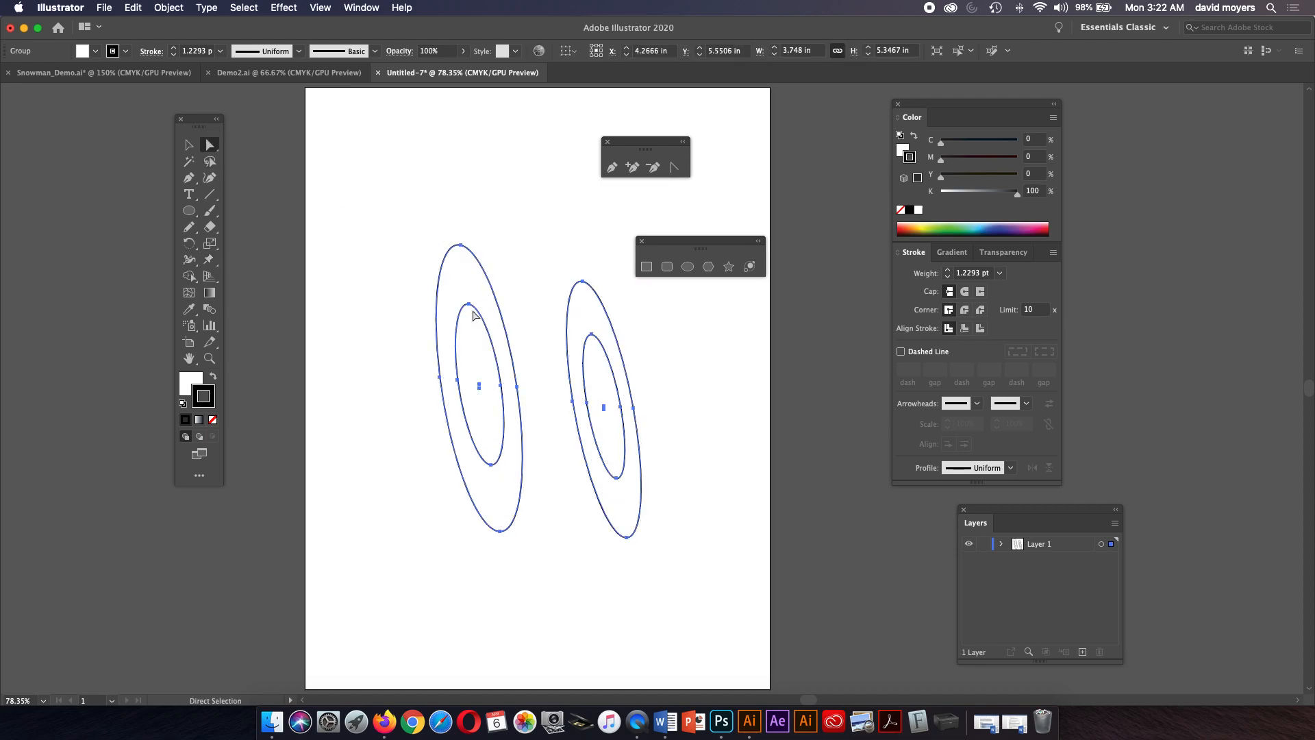
left_click(189, 145)
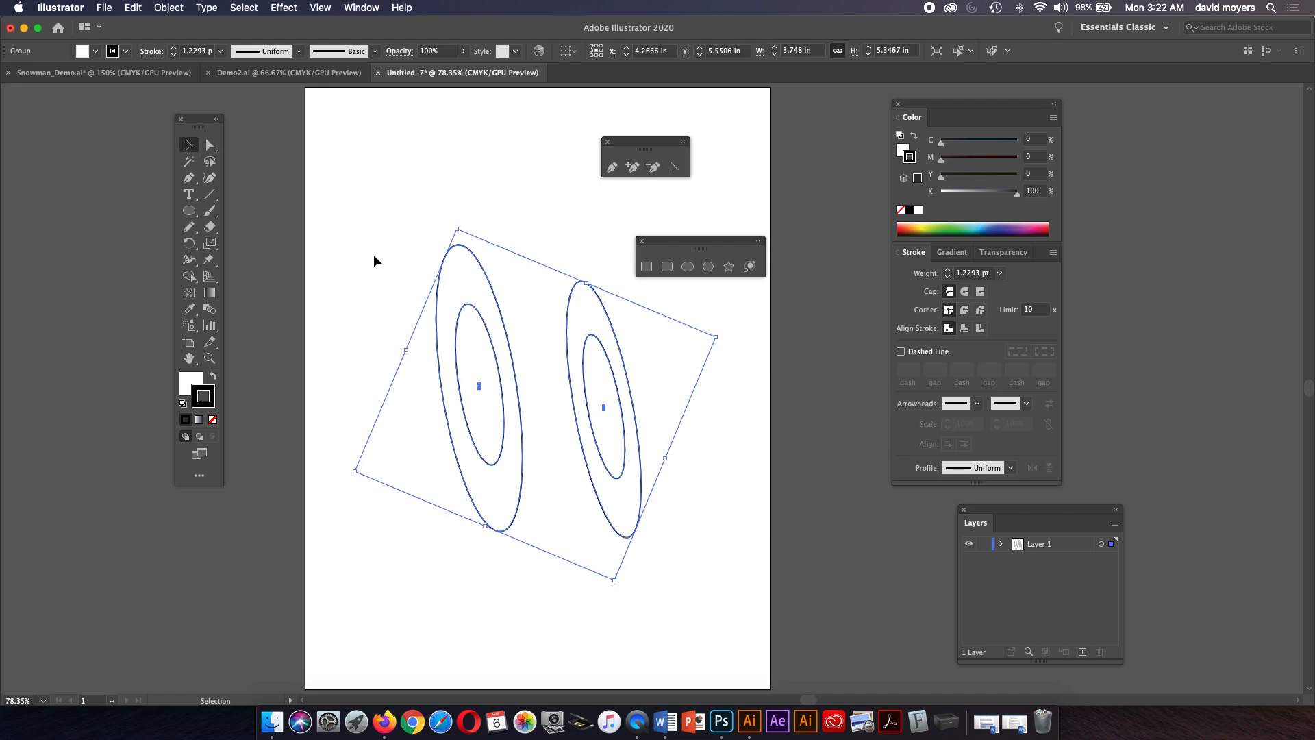
key("Delete")
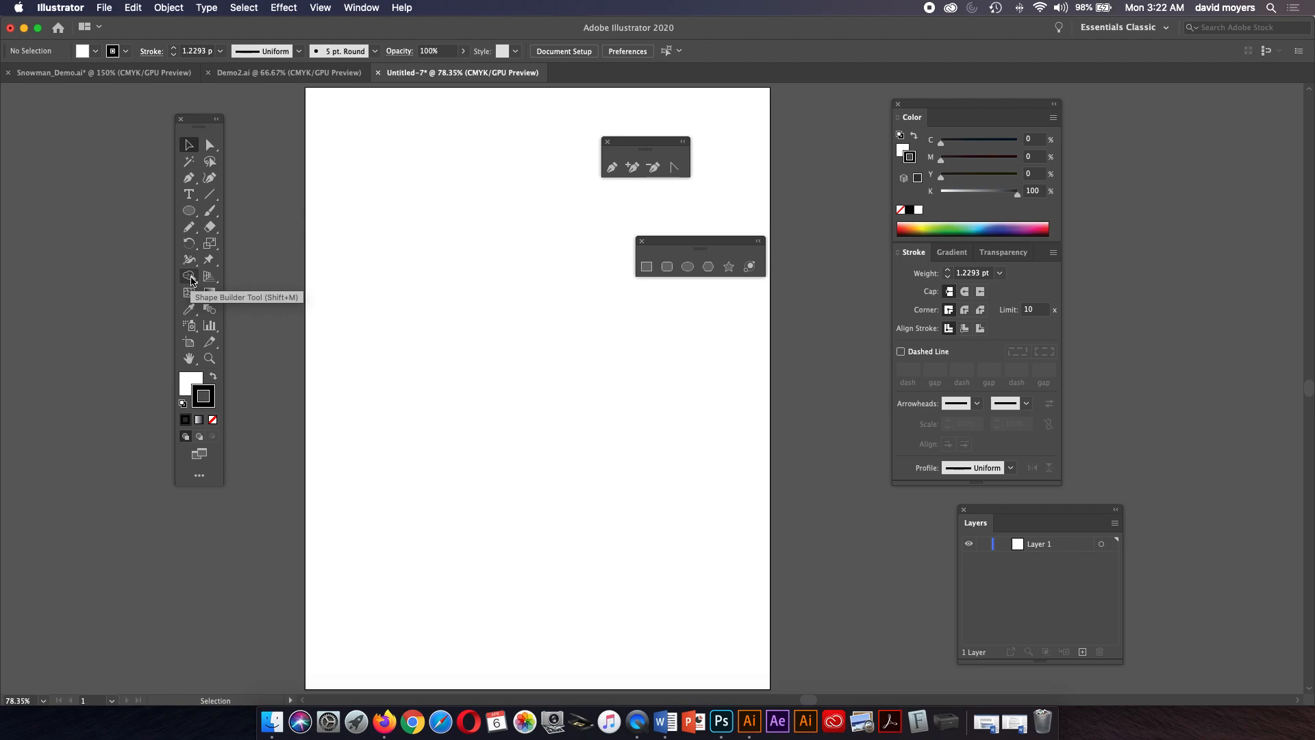
Draw a rectangle about 6.12 by 5.23 in with the Rectangle tool.
left_click(190, 212)
left_click_drag(190, 212, 225, 218)
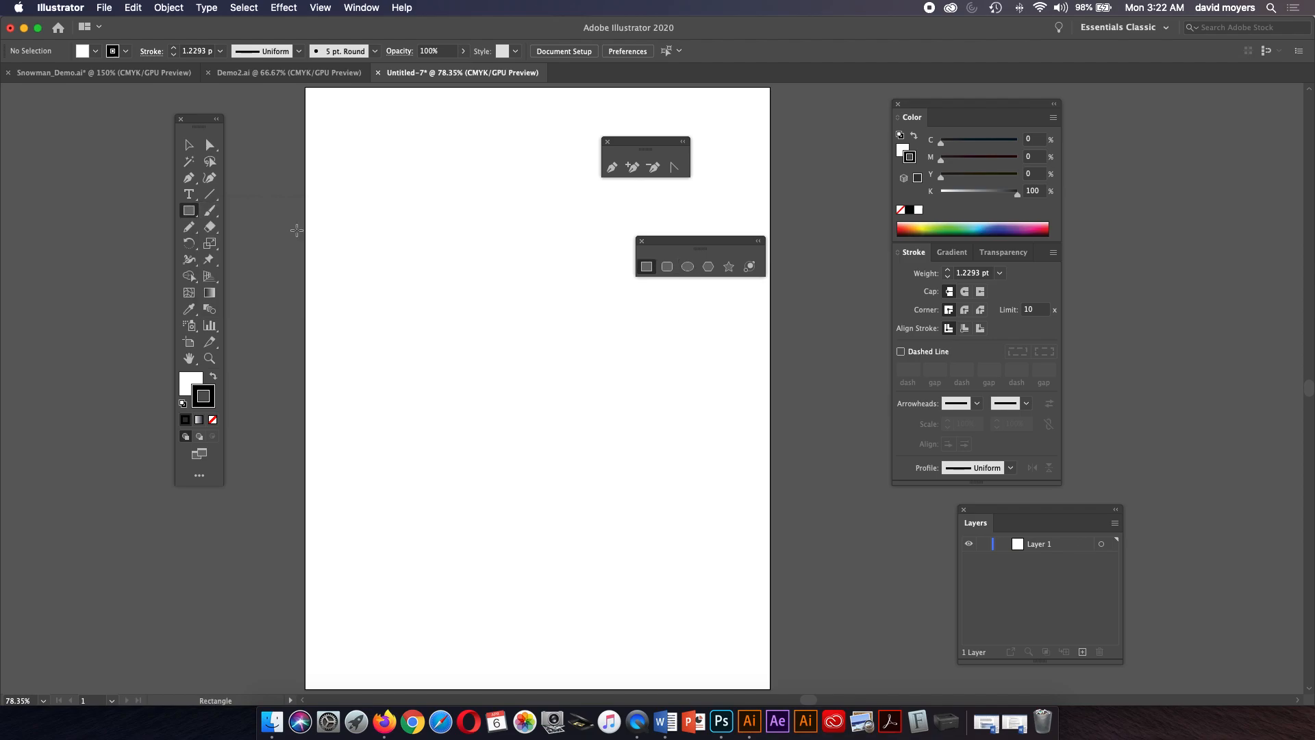
left_click_drag(366, 252, 700, 539)
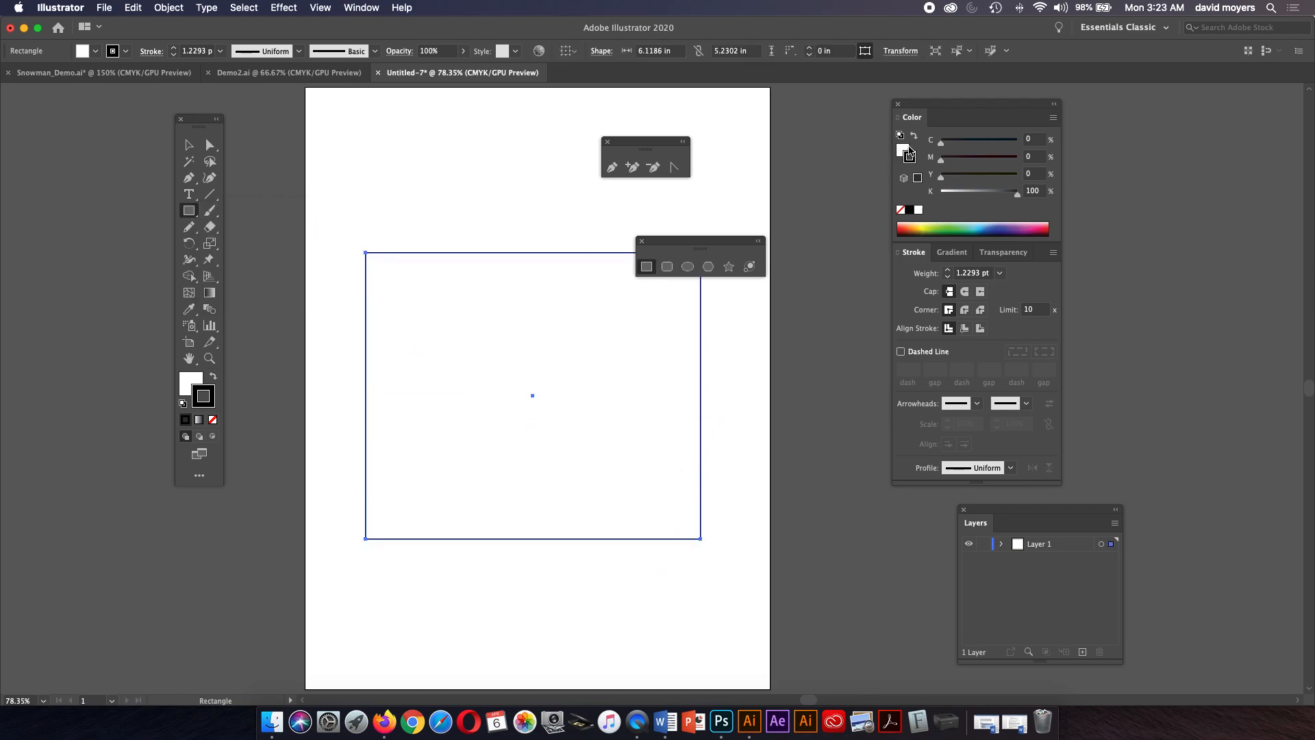
Remove the rectangle's stroke and give it a 30% black (K 30) fill.
left_click(914, 136)
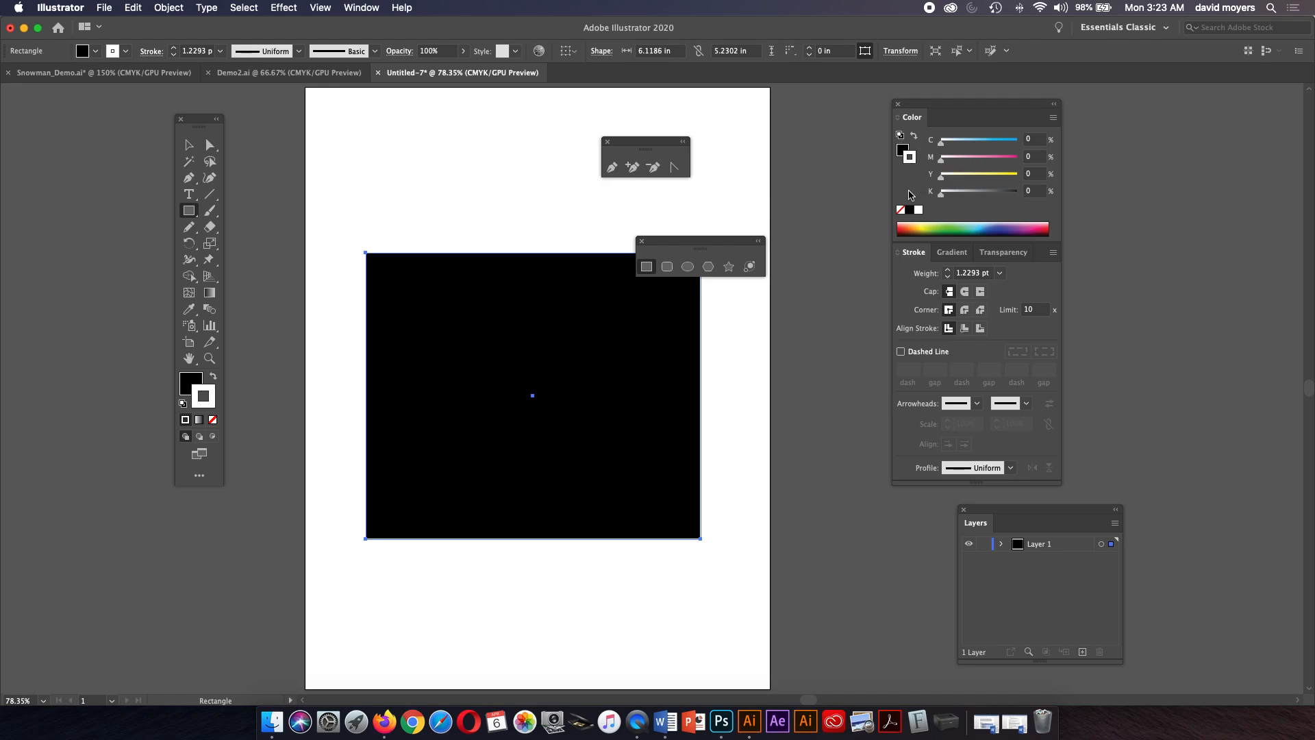
left_click(901, 210)
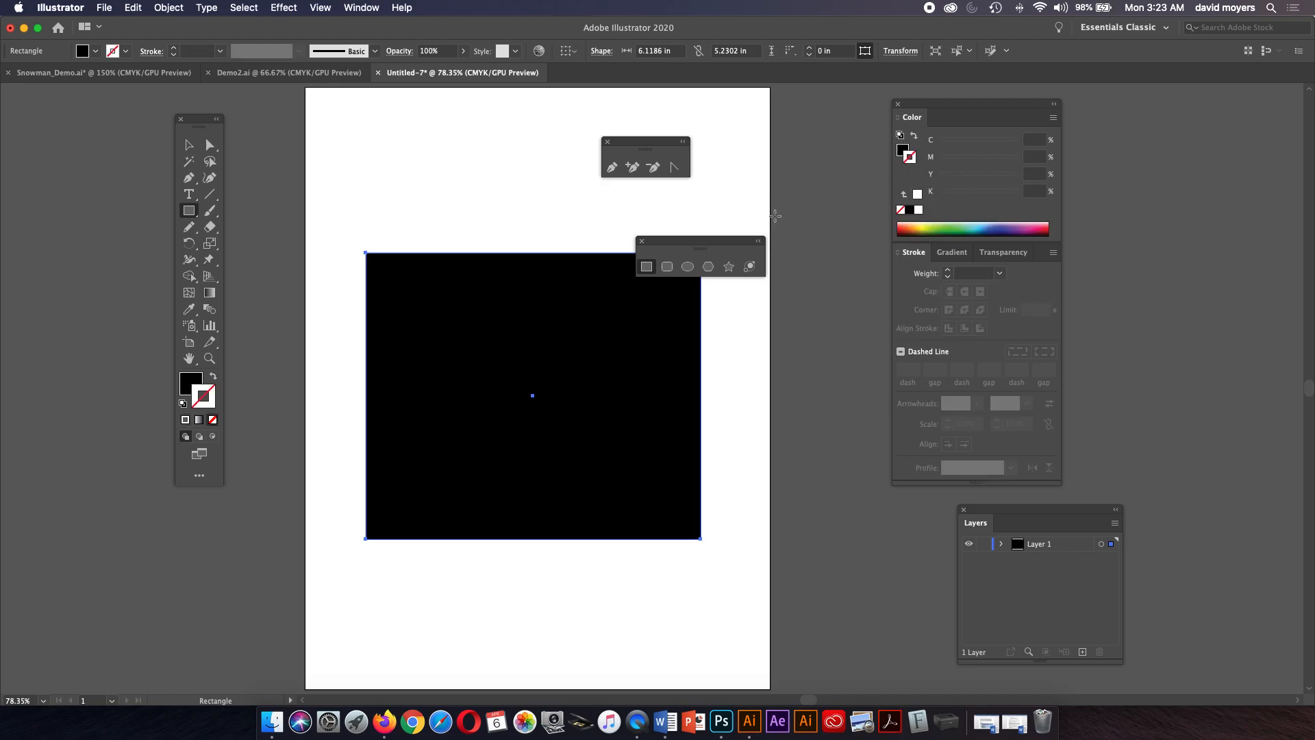
left_click(903, 150)
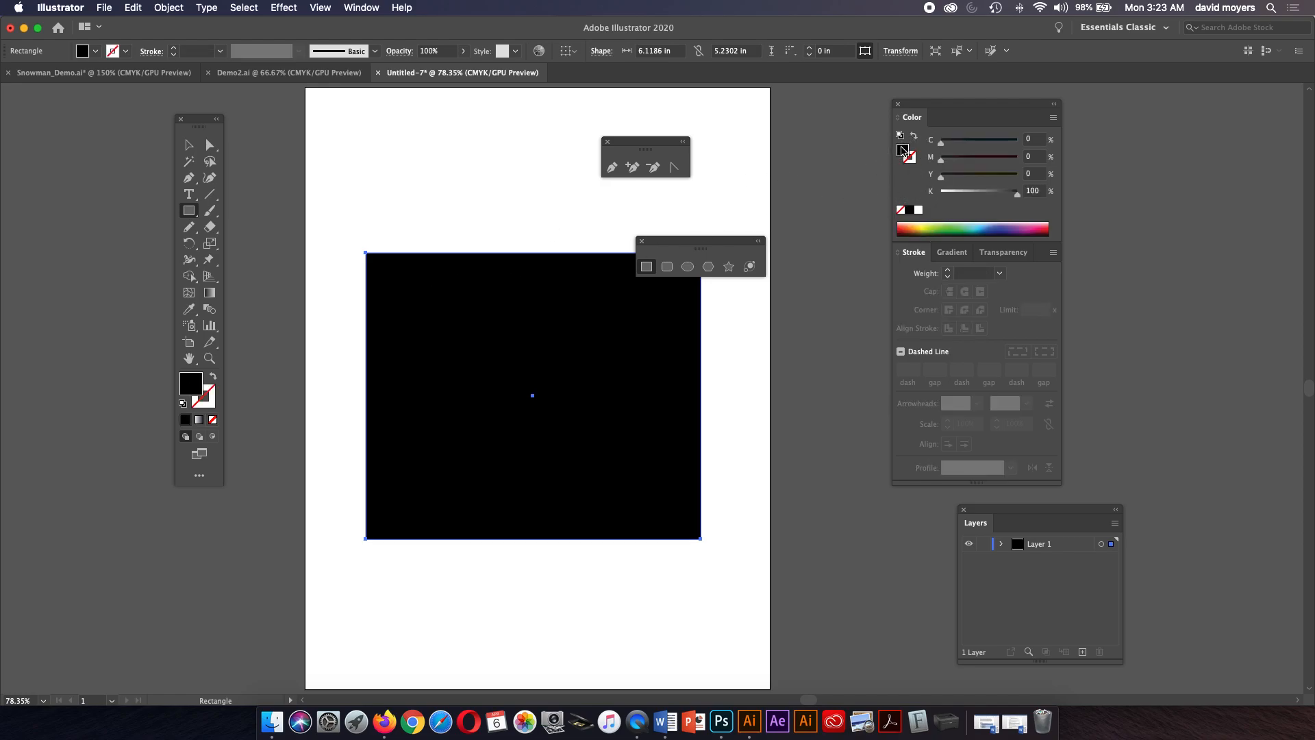
left_click(974, 194)
left_click_drag(972, 196, 963, 198)
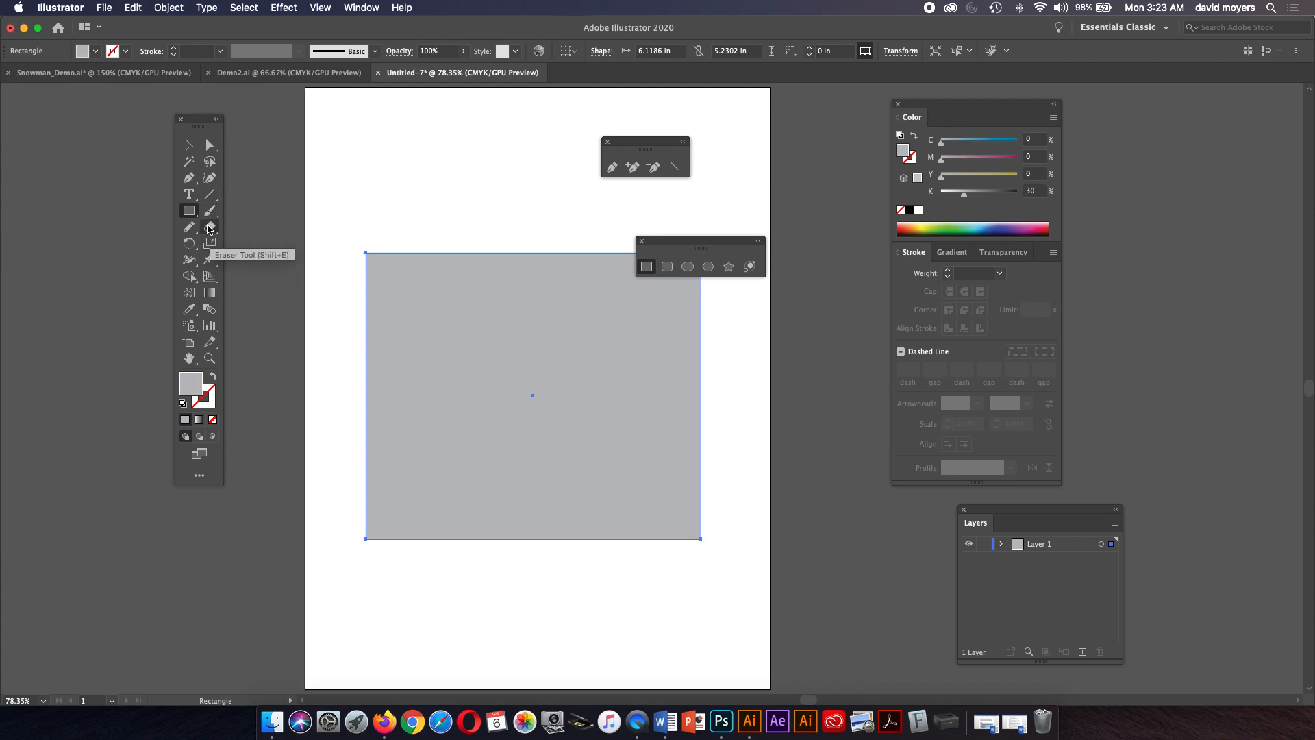
Draw a freehand blob about 7.5 by 4.5 in overlapping the rectangle's bottom with the Pencil and fill it black.
key("n")
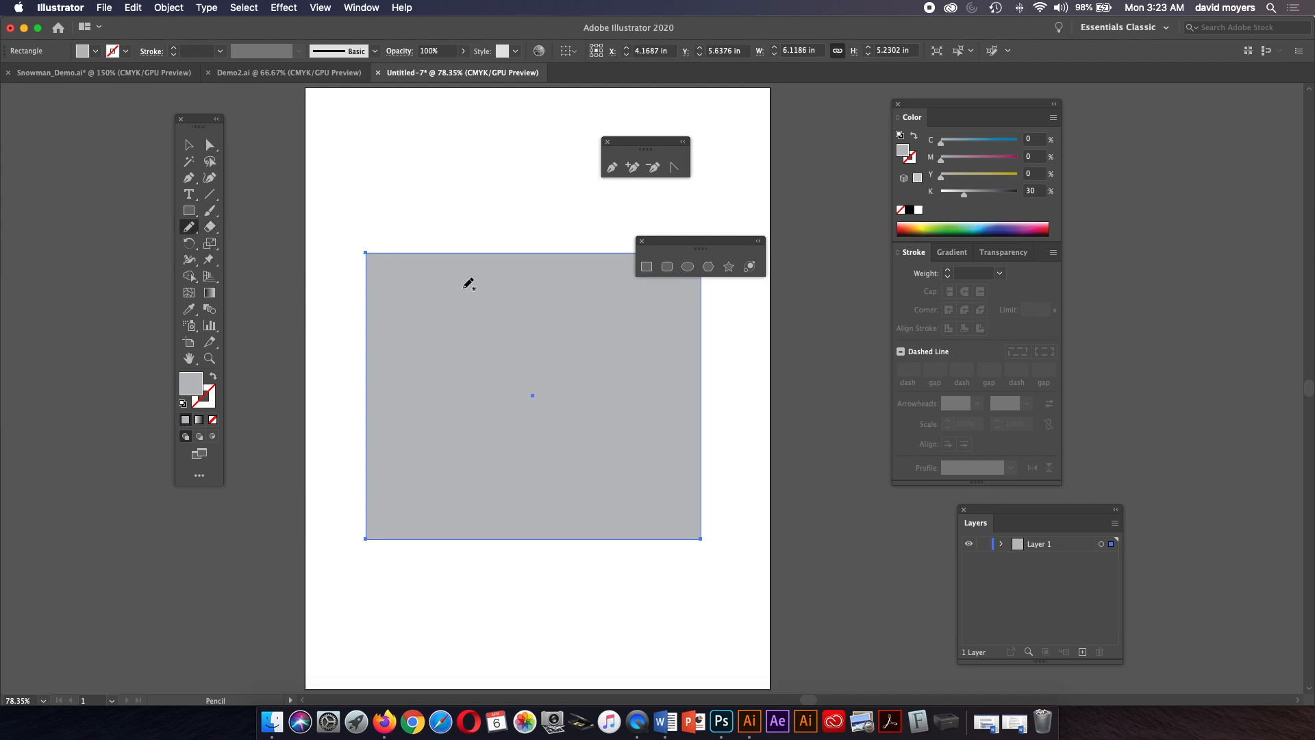
mouse_move(344, 472)
left_mouse_down()
mouse_move(418, 422)
mouse_move(539, 458)
mouse_move(601, 447)
mouse_move(713, 460)
mouse_move(741, 514)
mouse_move(727, 598)
mouse_move(573, 649)
mouse_move(425, 653)
mouse_move(355, 586)
mouse_move(337, 548)
mouse_move(344, 472)
left_mouse_up()
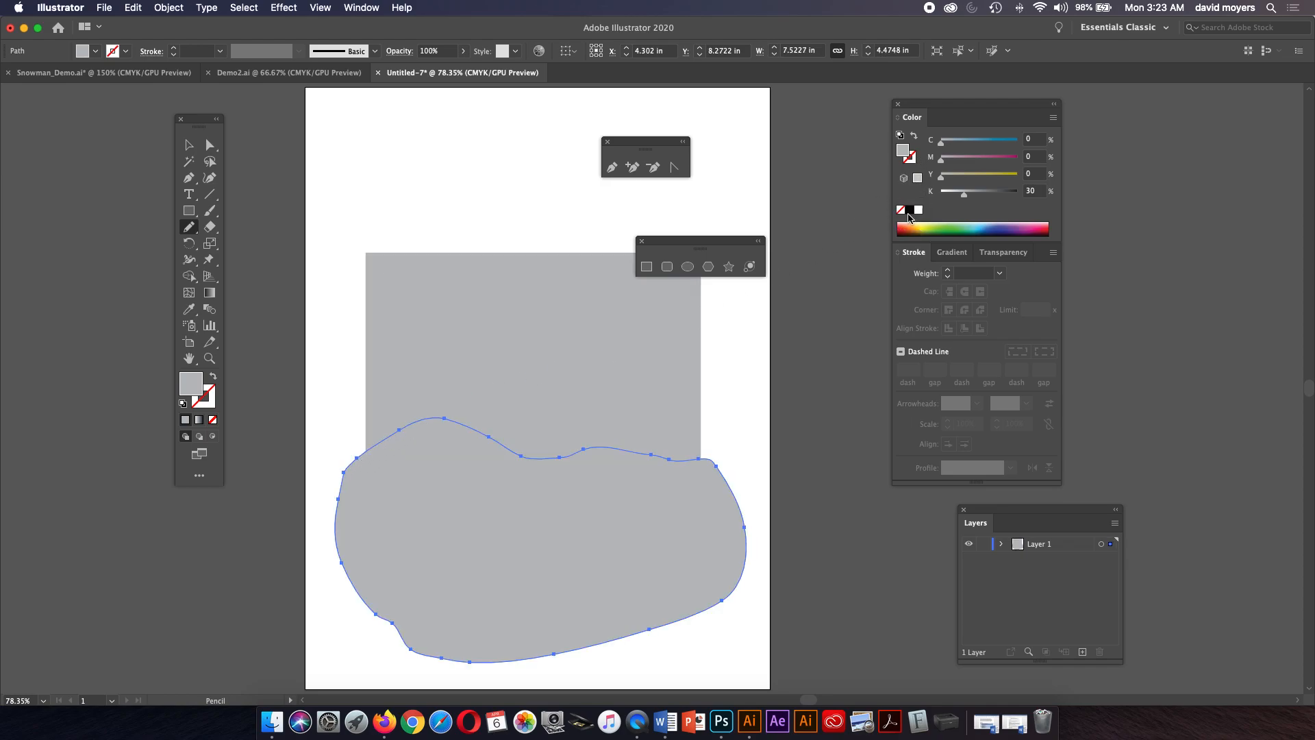
left_click(910, 213)
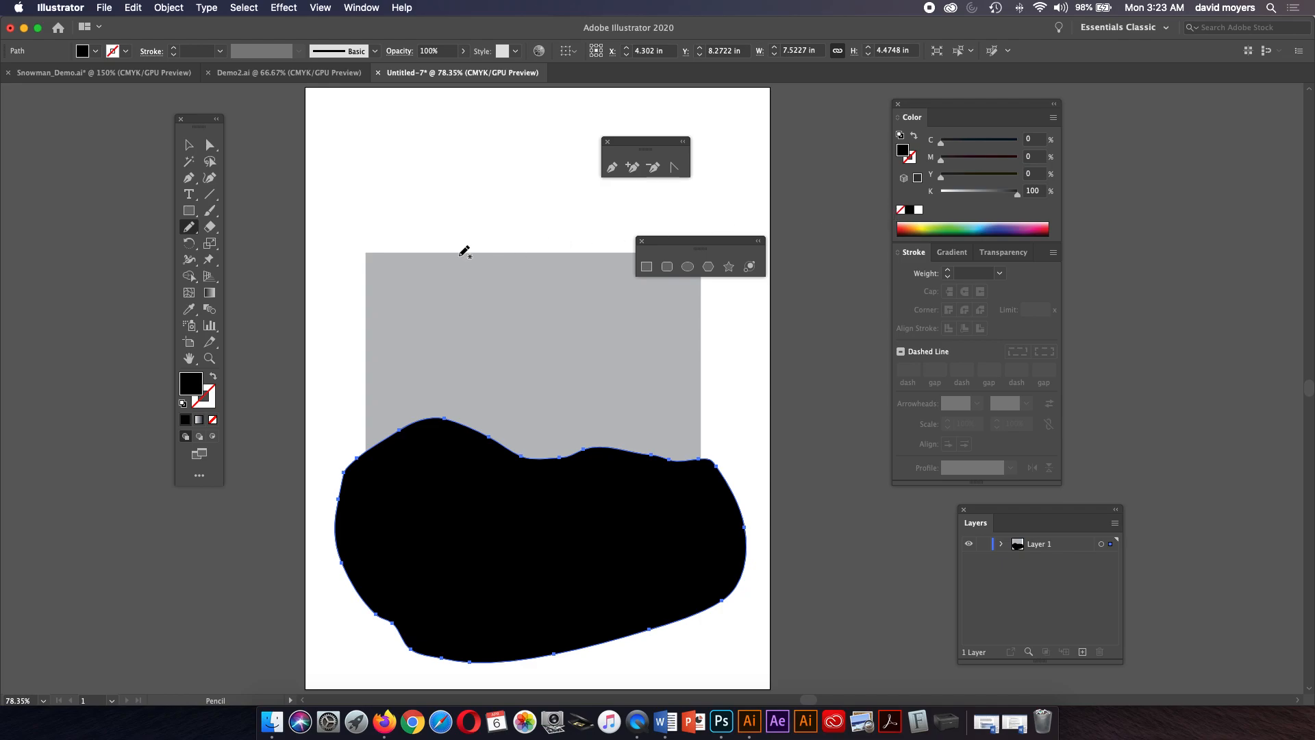
Select the rectangle and the black blob together and use the Shape Builder to trim the blob to the rectangle's area.
left_click(189, 144)
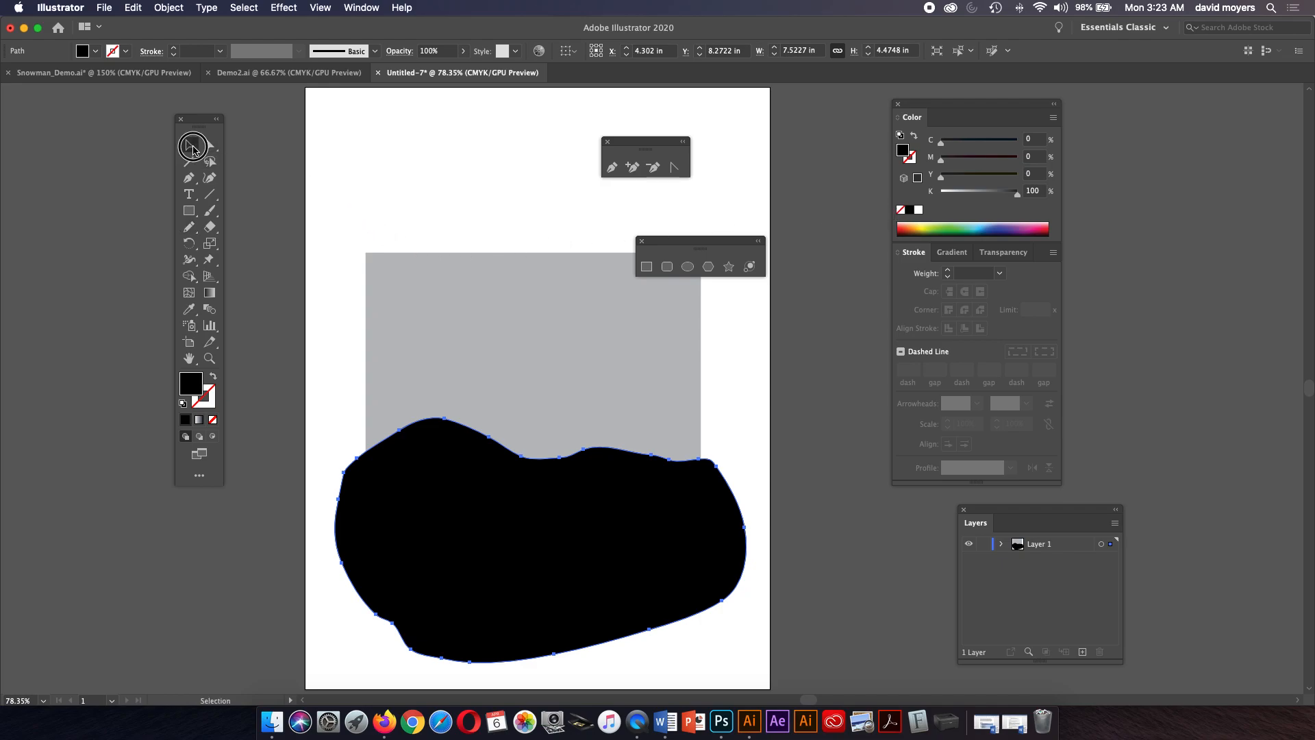
left_click(591, 368, "shift")
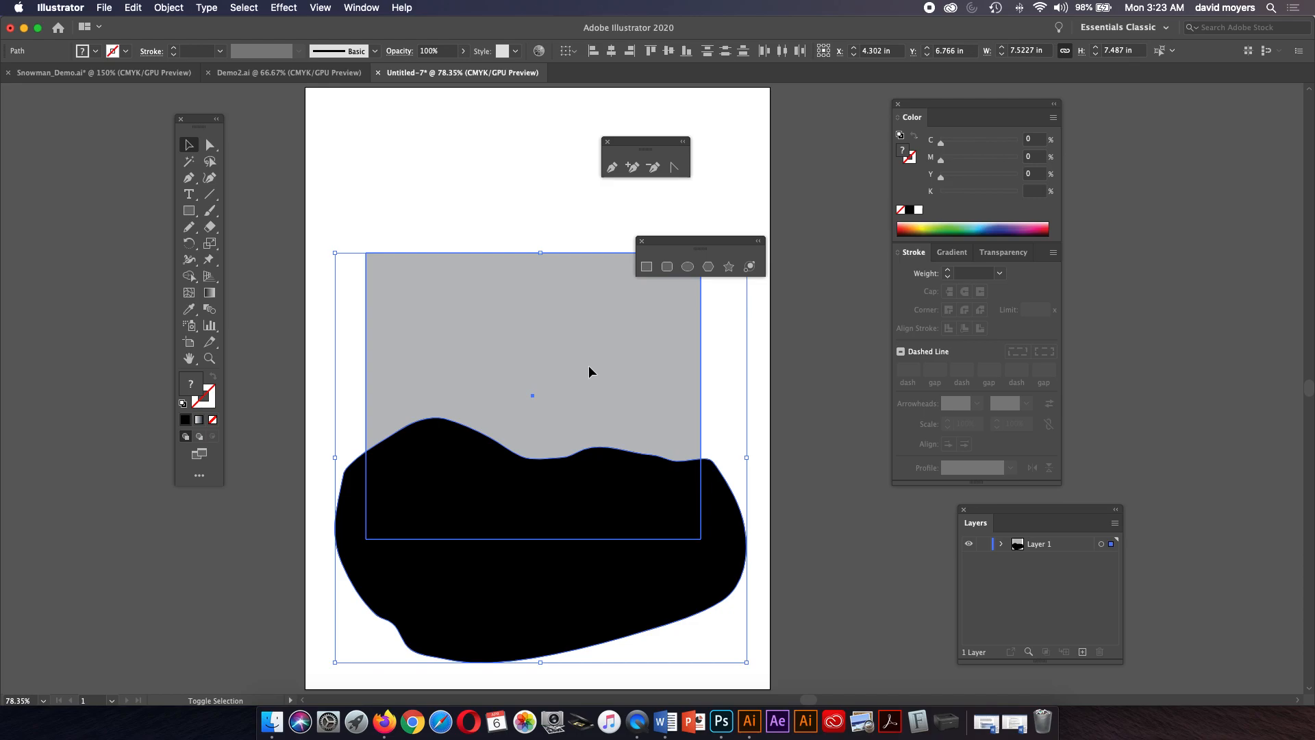
left_click(542, 227)
left_click(536, 318)
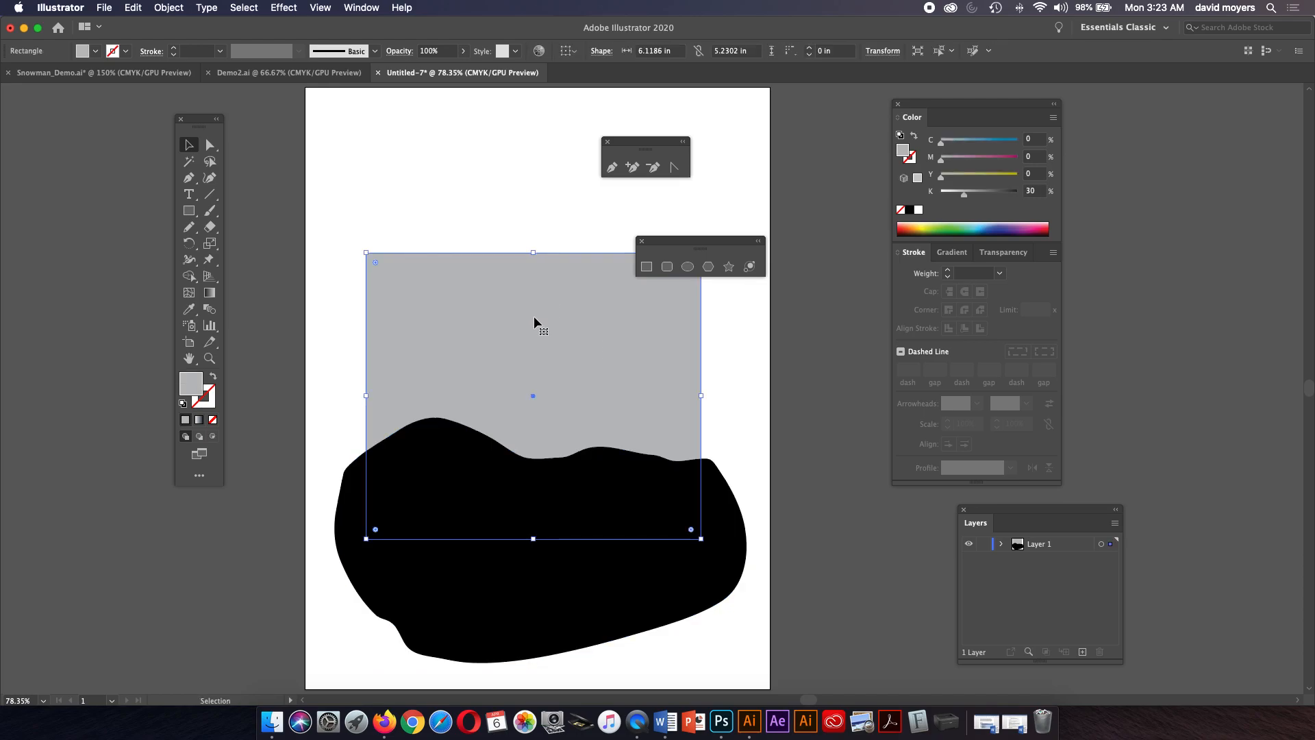
left_click_drag(325, 218, 709, 597)
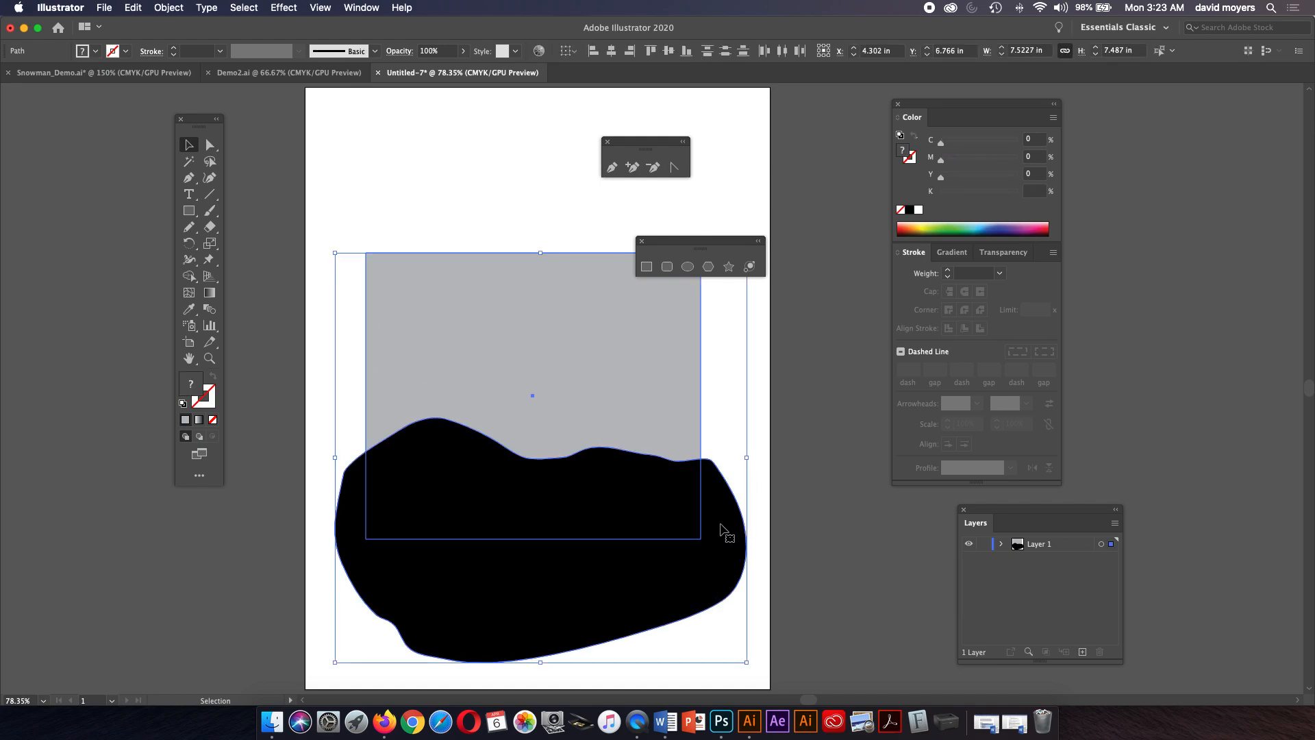
left_click(787, 438)
left_click(610, 401)
left_click(607, 404)
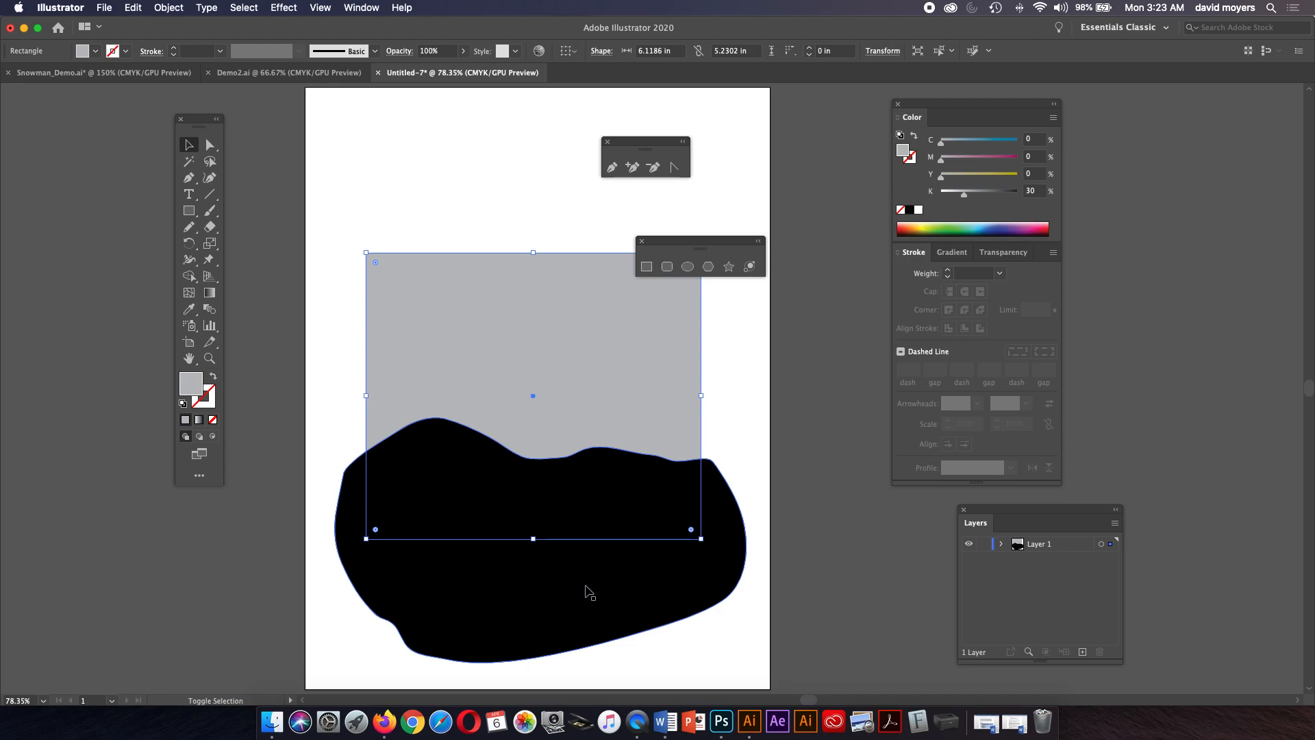
left_click(587, 592, "shift")
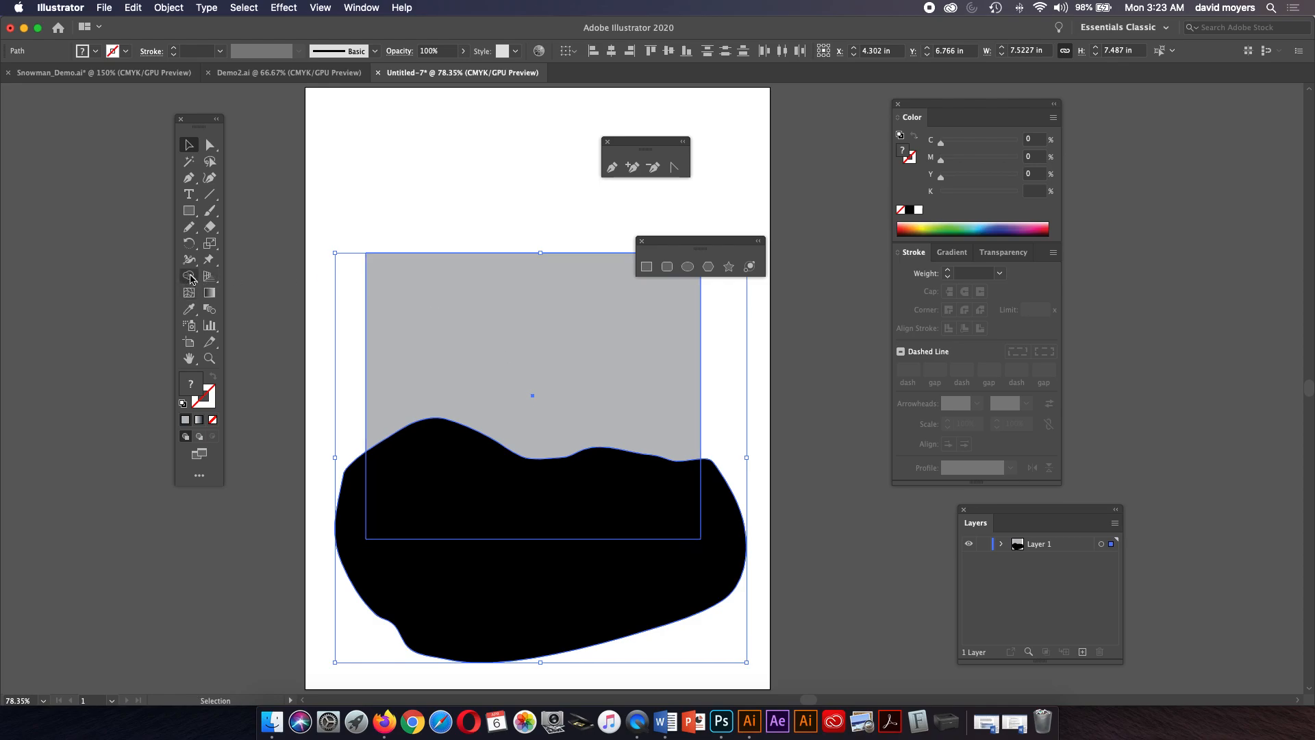
left_click(191, 277)
key("shift+m")
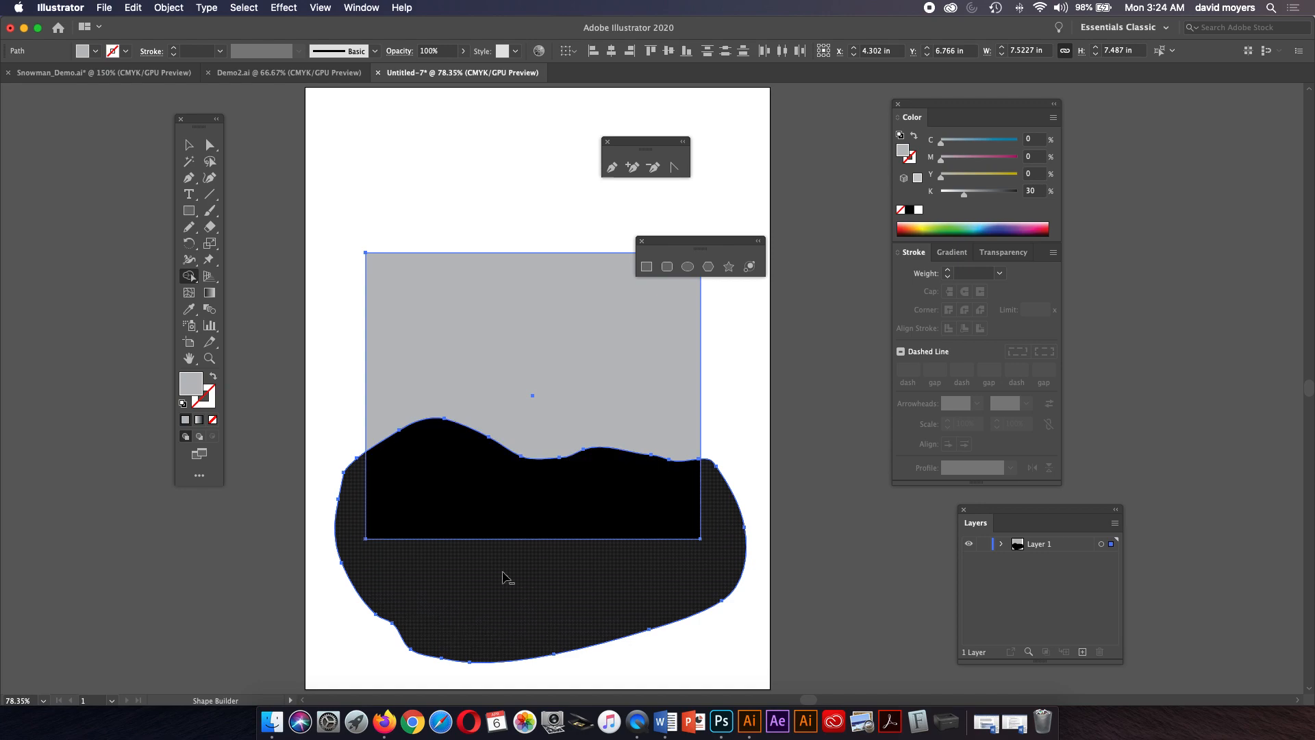
left_click(514, 579, "alt")
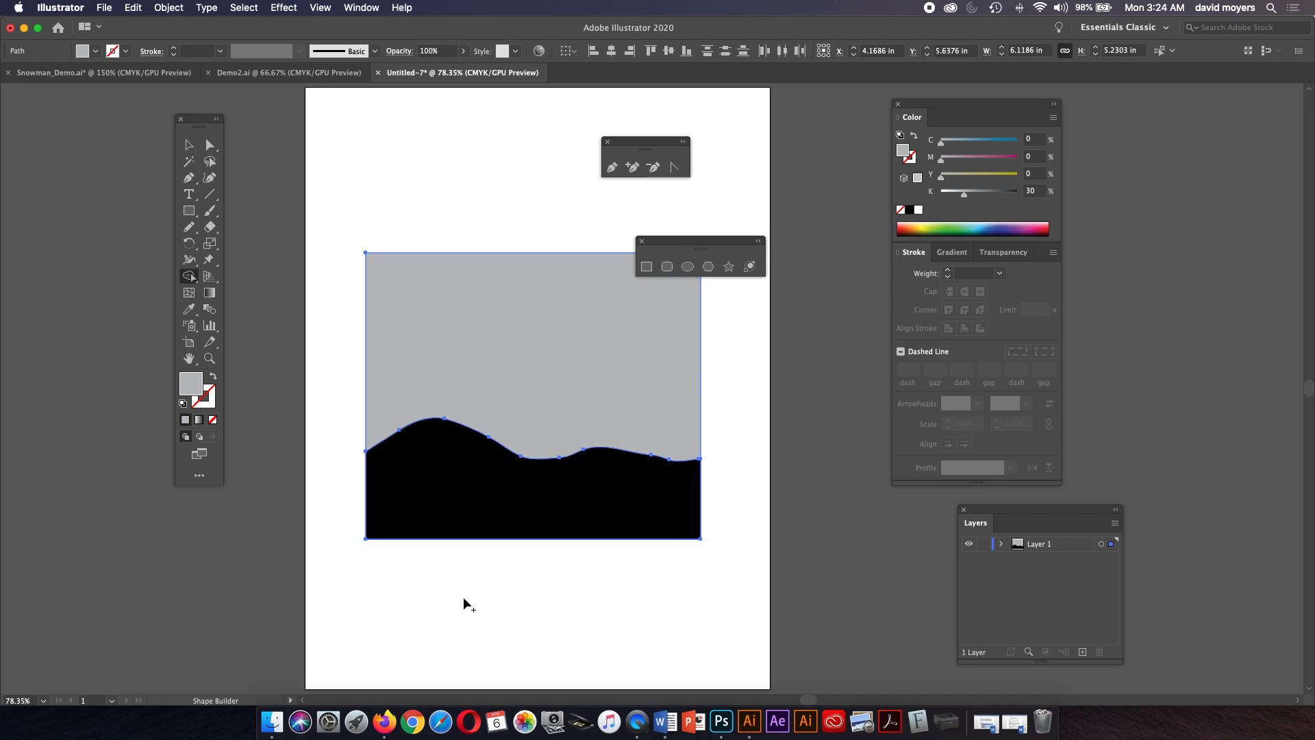
left_click(191, 281)
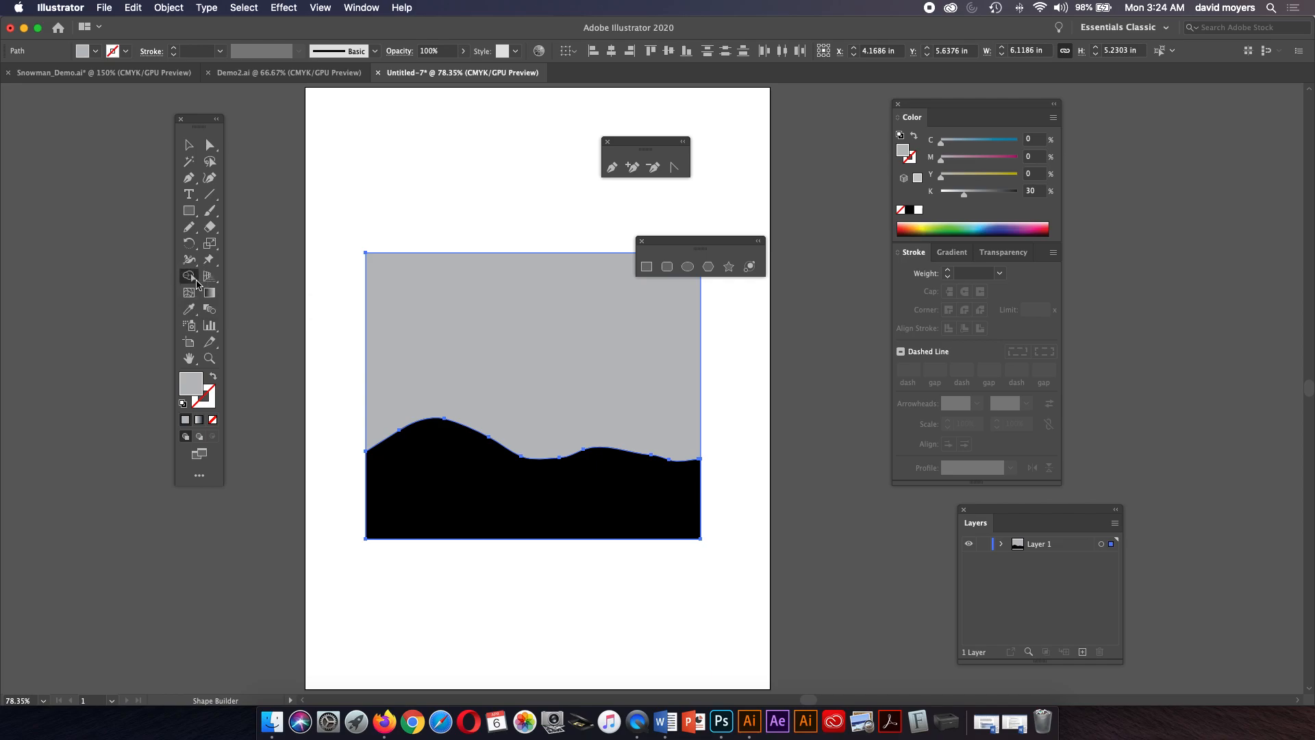
left_click(196, 282)
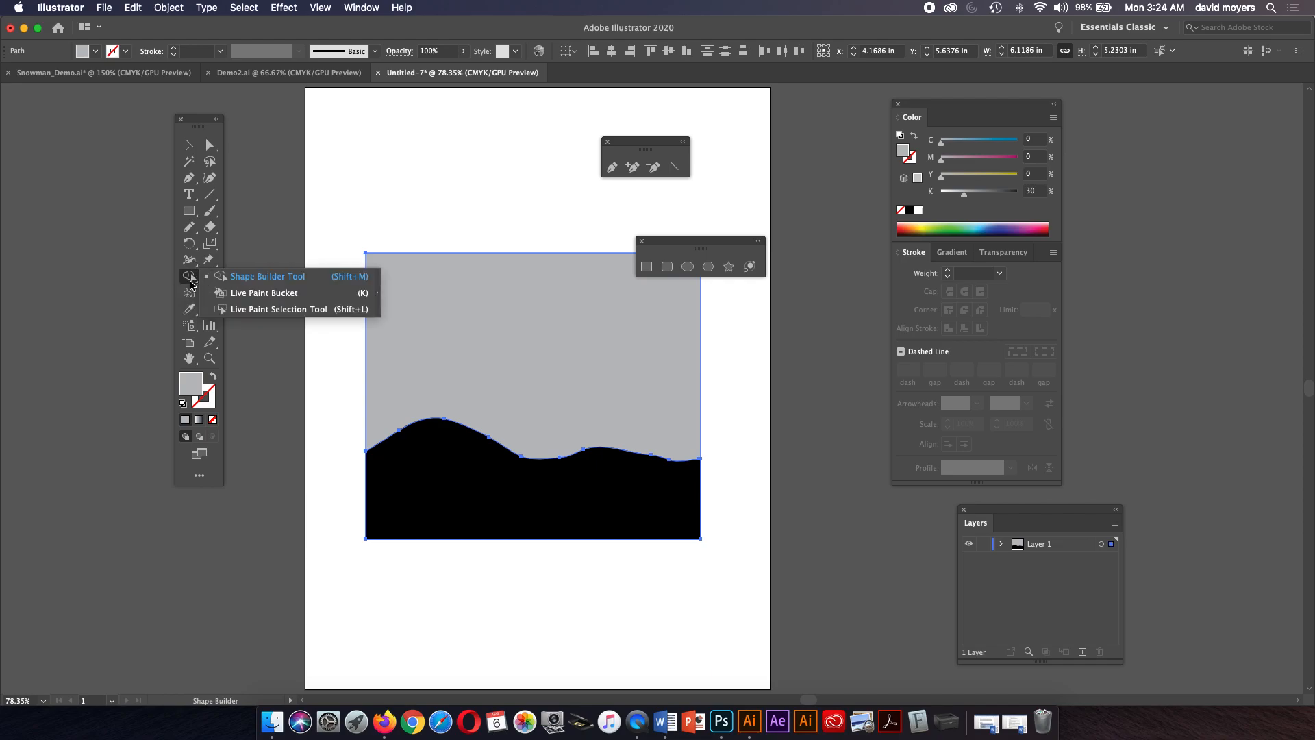
left_click(191, 280)
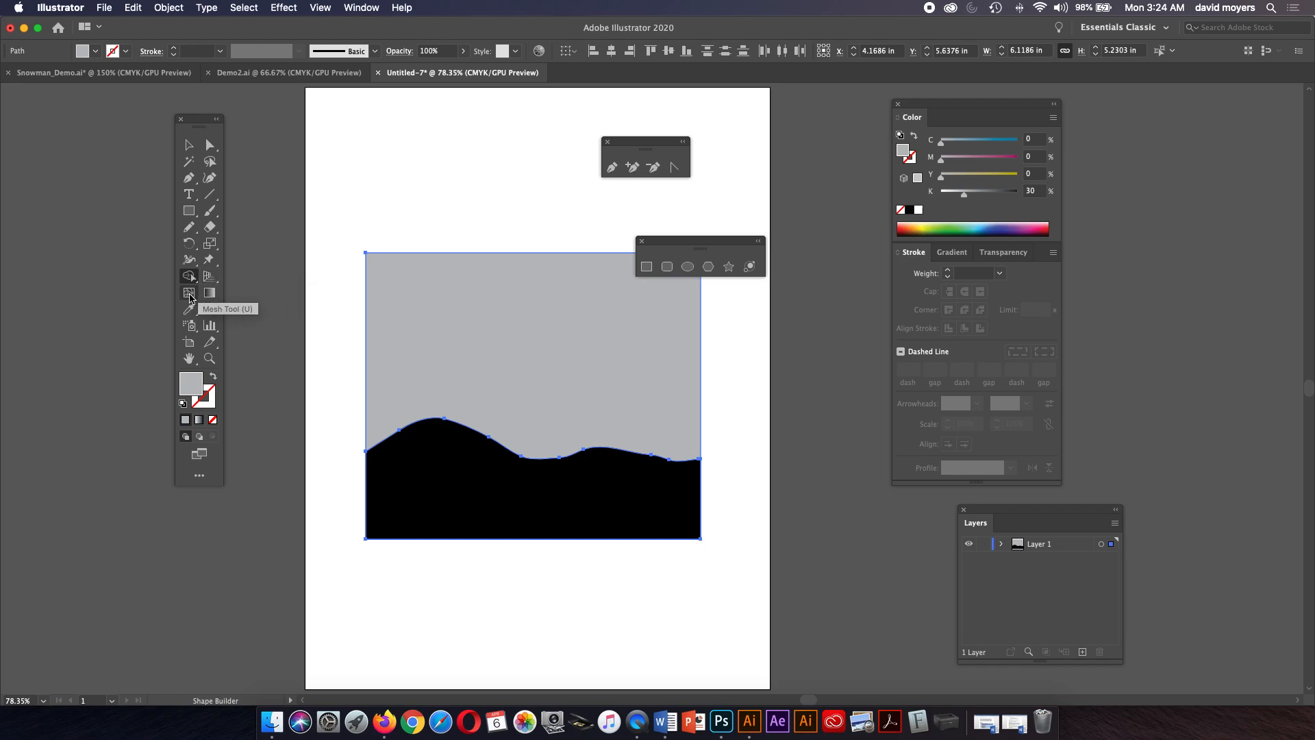
Apply a default linear white-to-black gradient fill to the gray rectangle only.
left_click(189, 145)
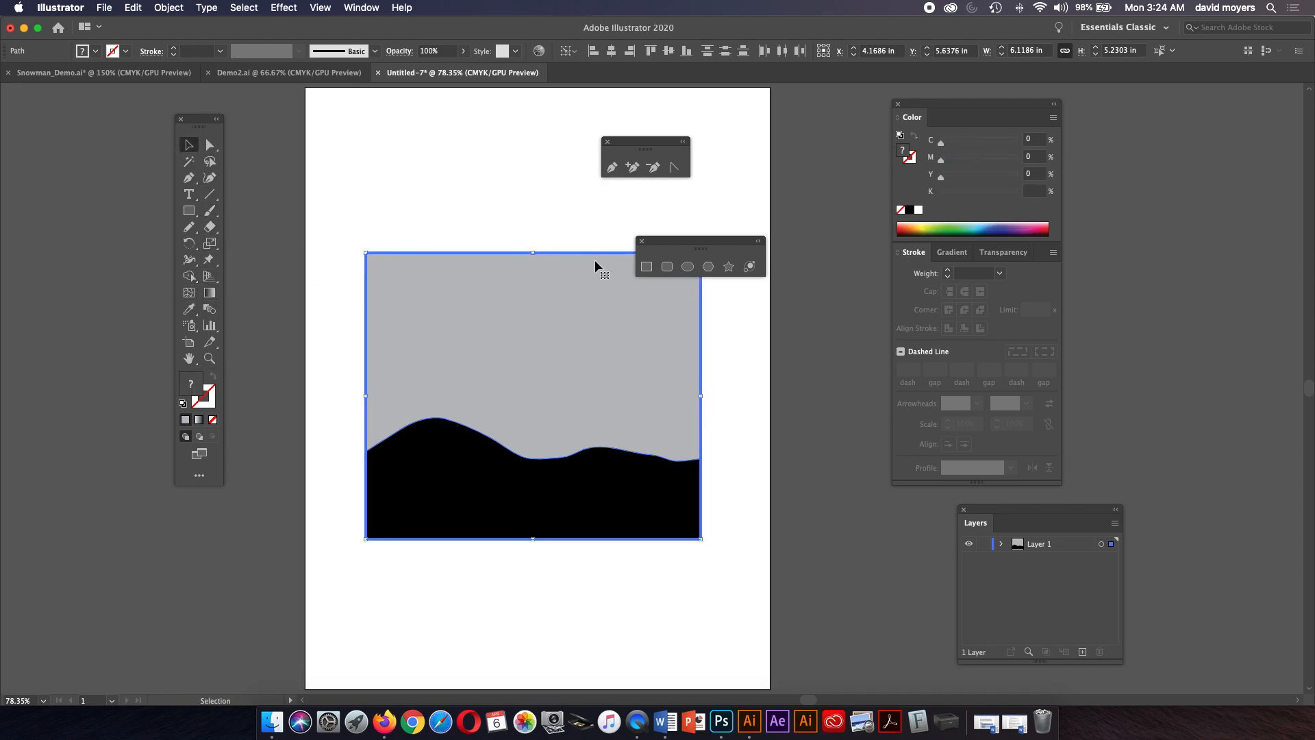
left_click(944, 255)
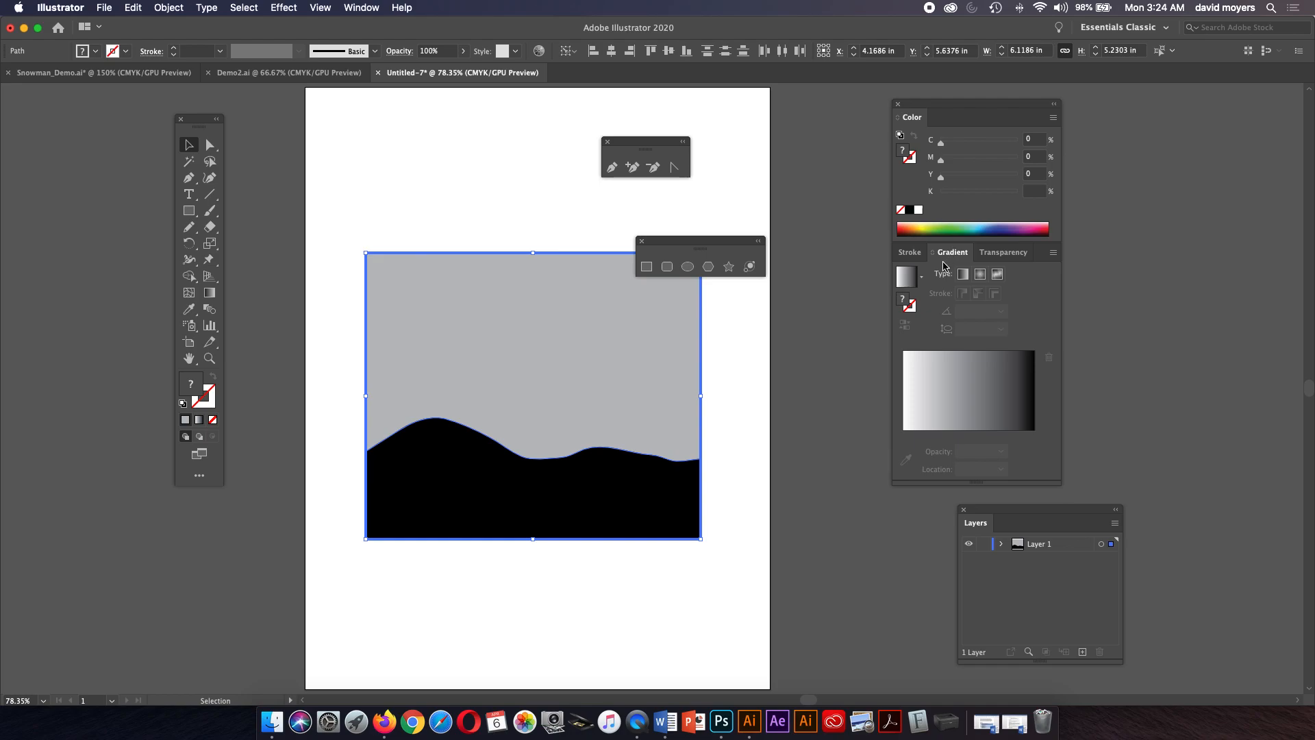
left_click(904, 288)
key("super+z")
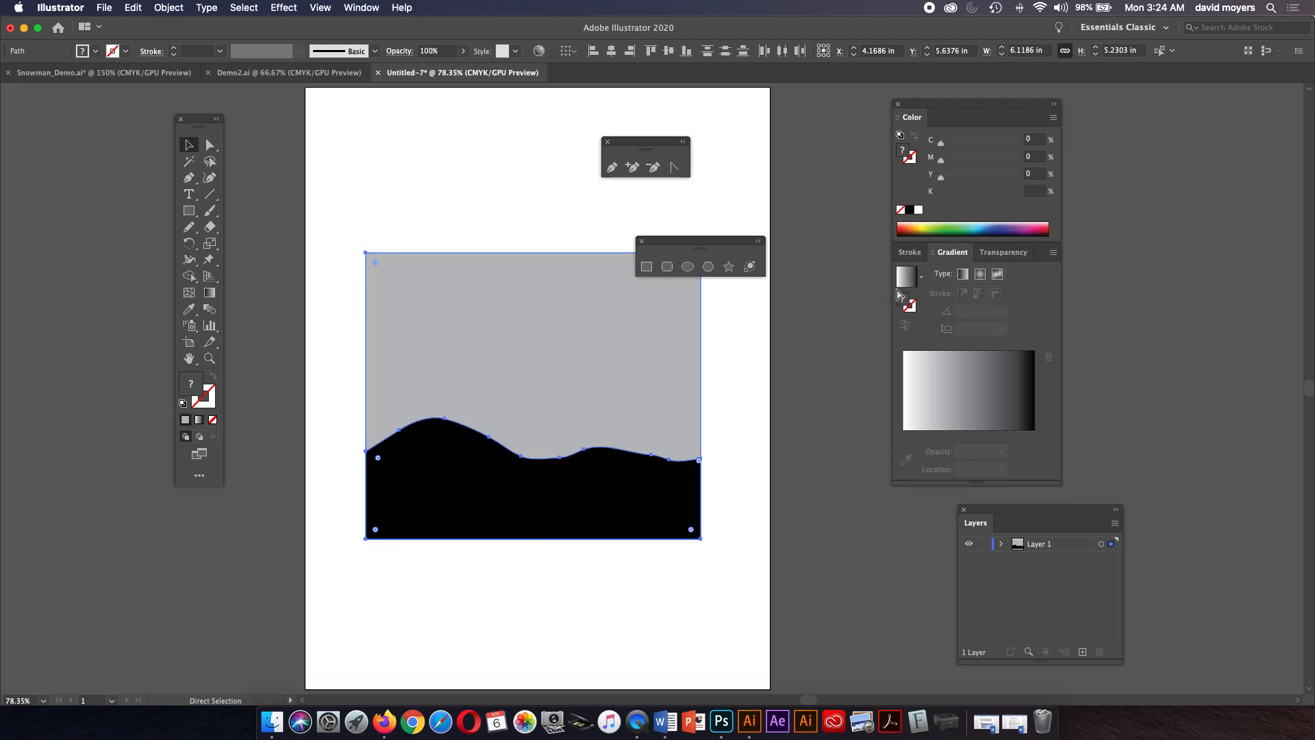
left_click(567, 402)
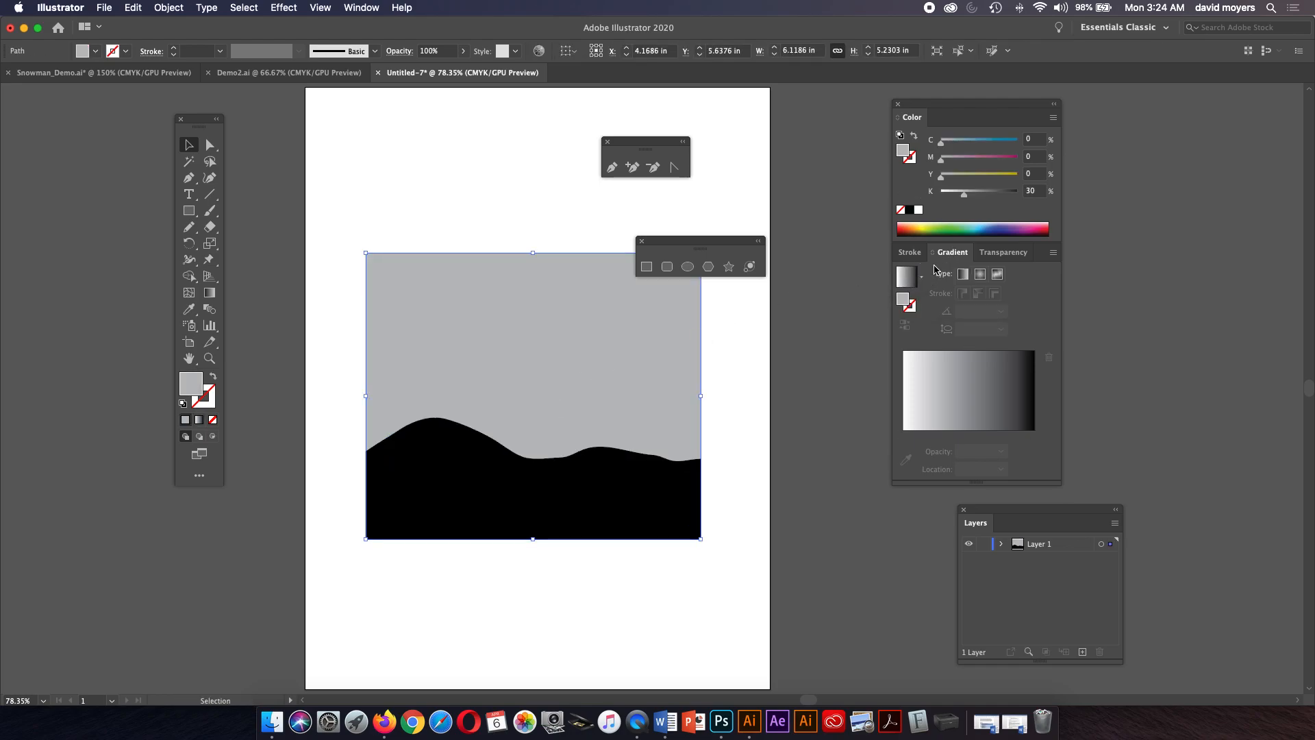
left_click(906, 277)
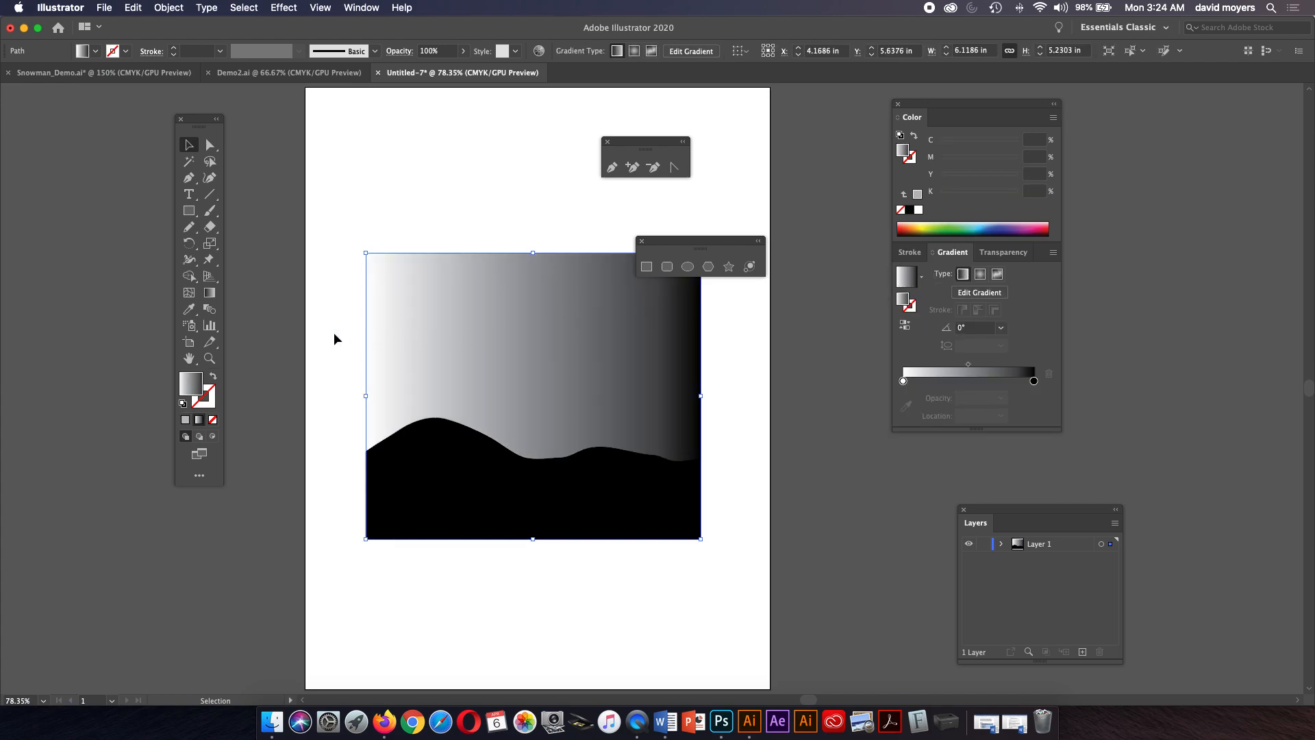
Run the rectangle's gradient vertically at 90° with the Gradient tool, from the hills up to the rectangle's top.
left_click(209, 293)
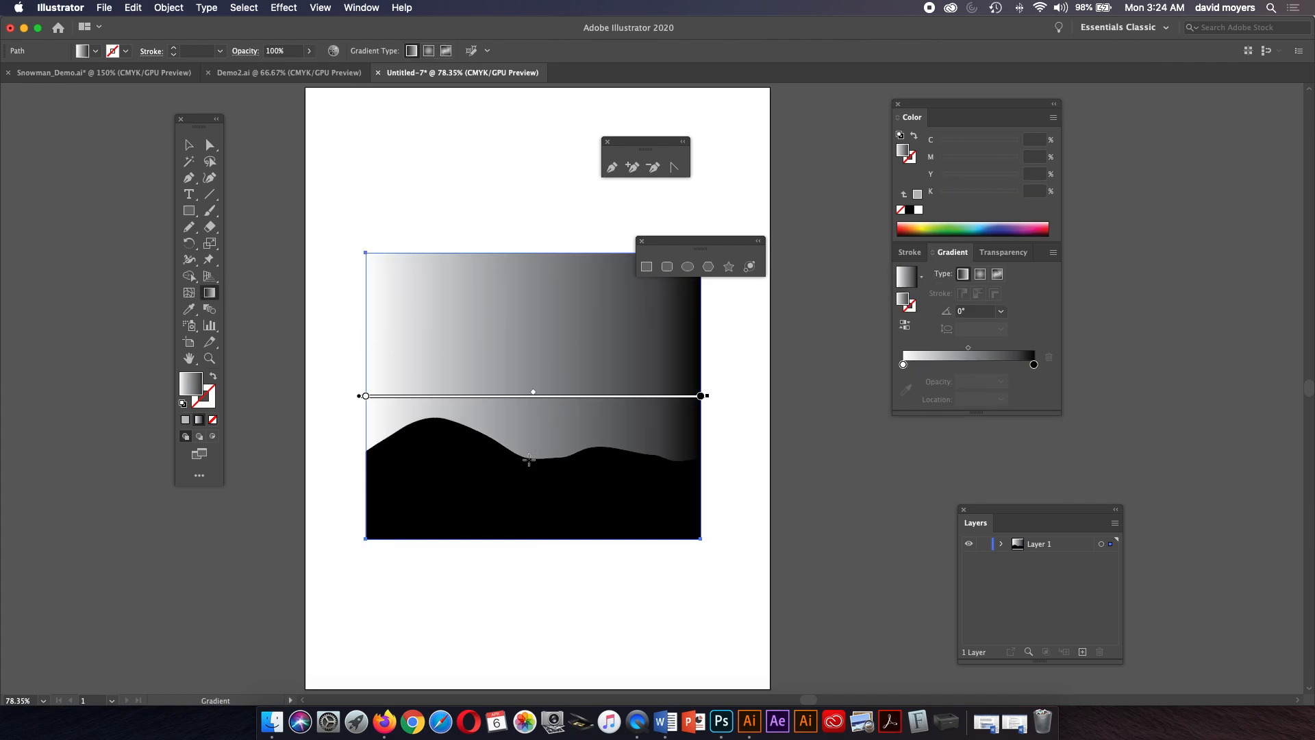
left_click_drag(538, 484, 532, 261)
key("super+z")
mouse_move(530, 368)
left_mouse_down()
mouse_move(531, 384)
mouse_move(528, 349)
mouse_move(529, 382)
left_mouse_up()
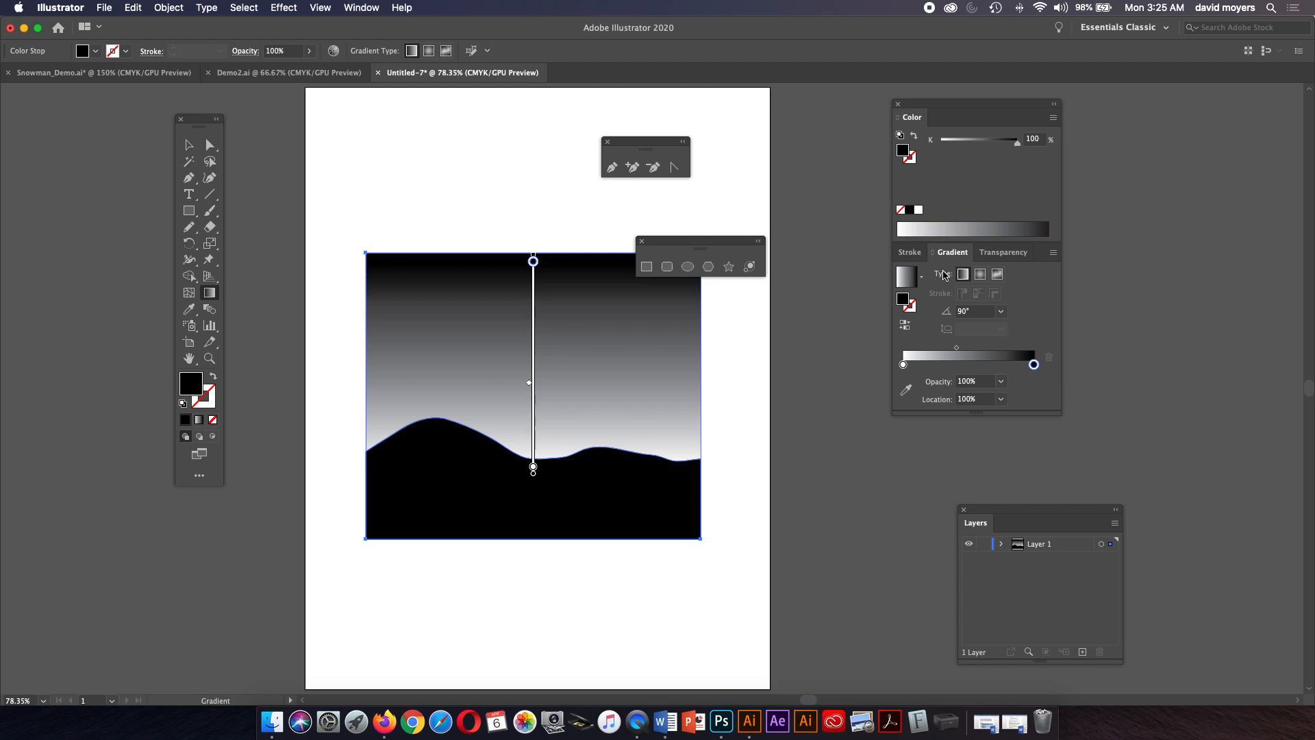
Change the gradient's dark end stop to a bright cyan blue swatch.
left_click_drag(1033, 364, 1033, 365)
double_click(1033, 365)
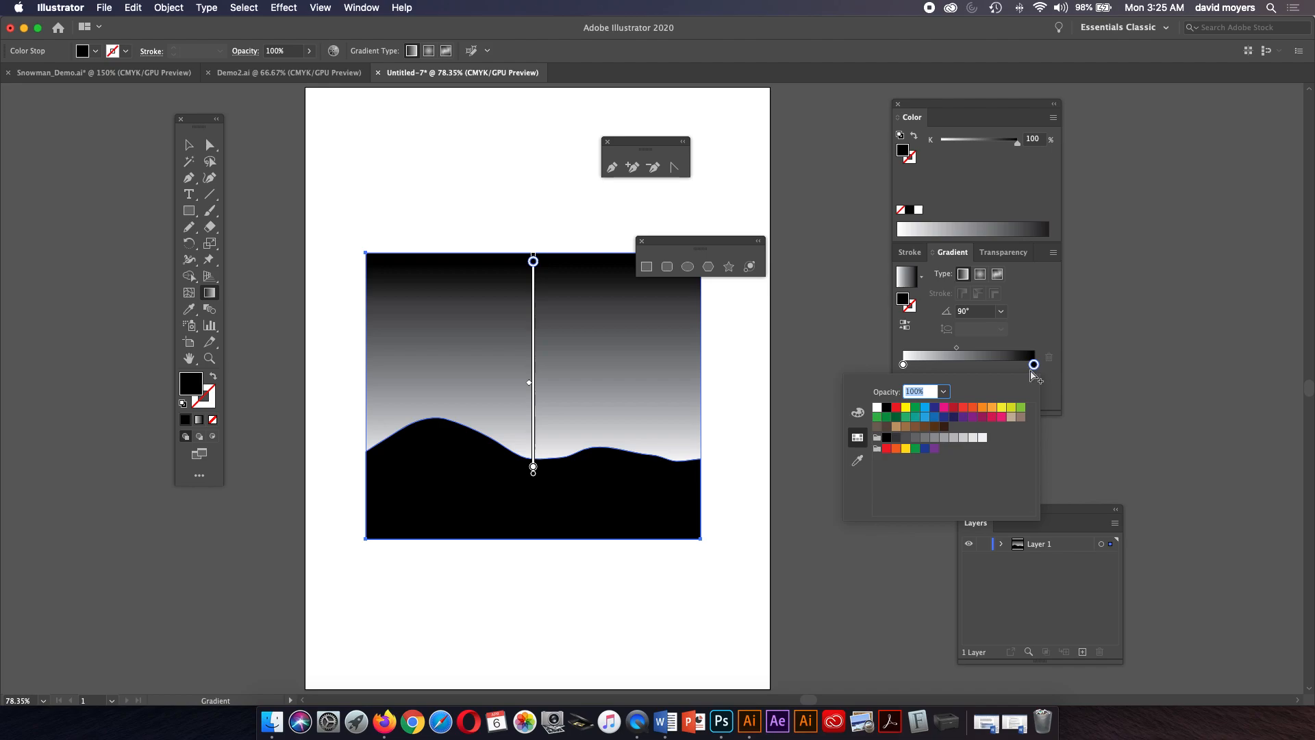
left_click(926, 409)
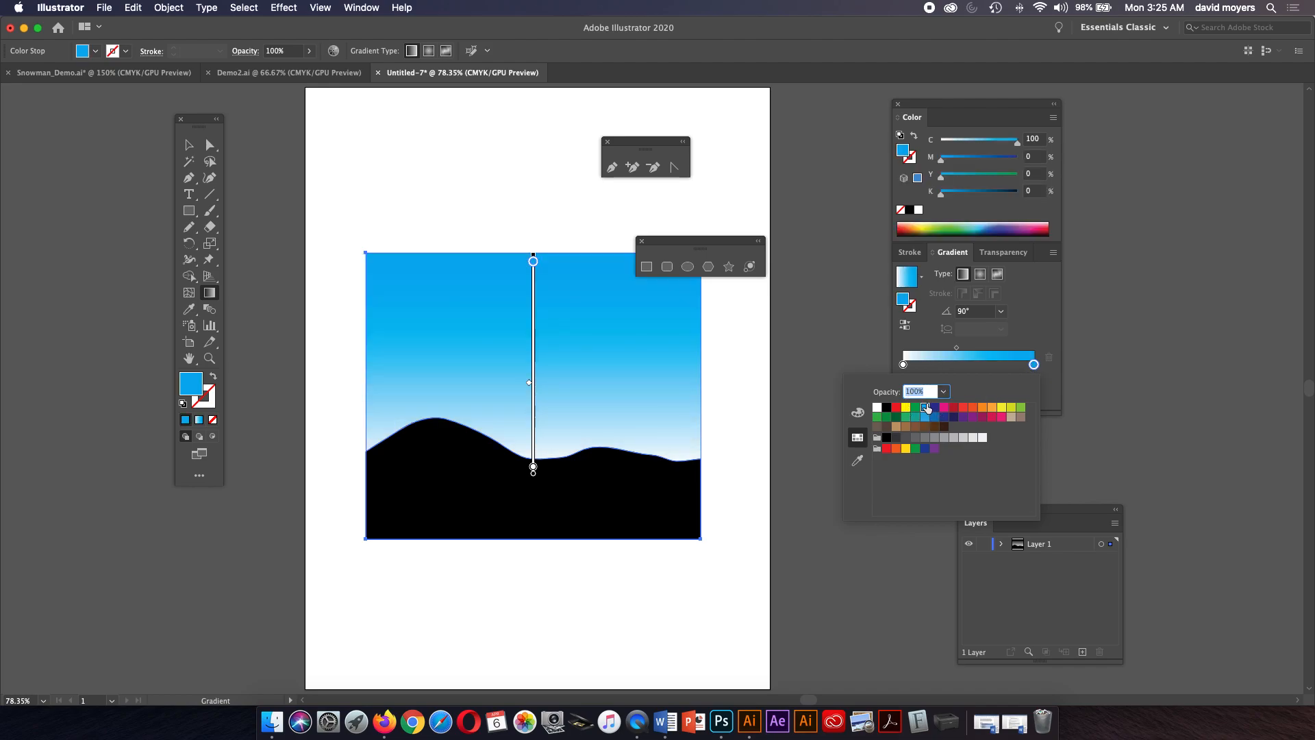
Switch the rectangle's gradient type to radial.
left_click(980, 274)
left_click(981, 274)
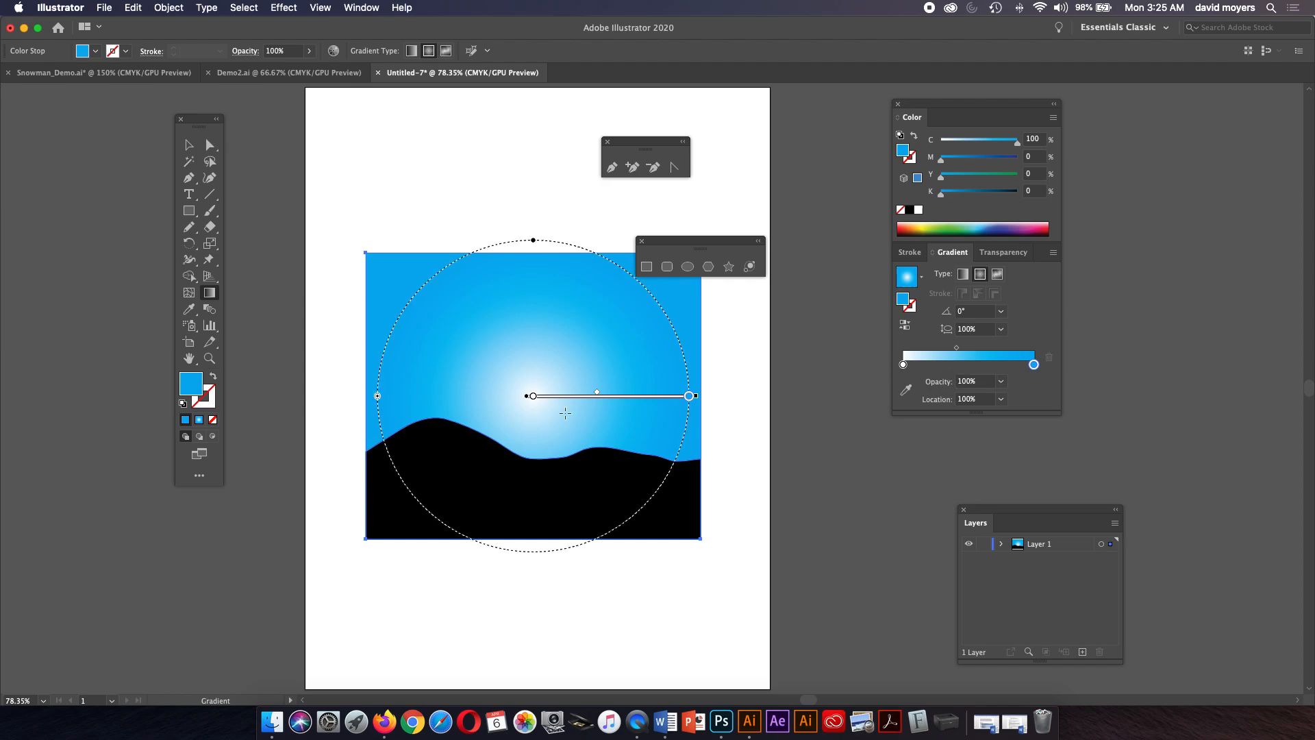
left_click(930, 364)
left_click_drag(929, 365, 936, 367)
key("super+z")
key("super+z")
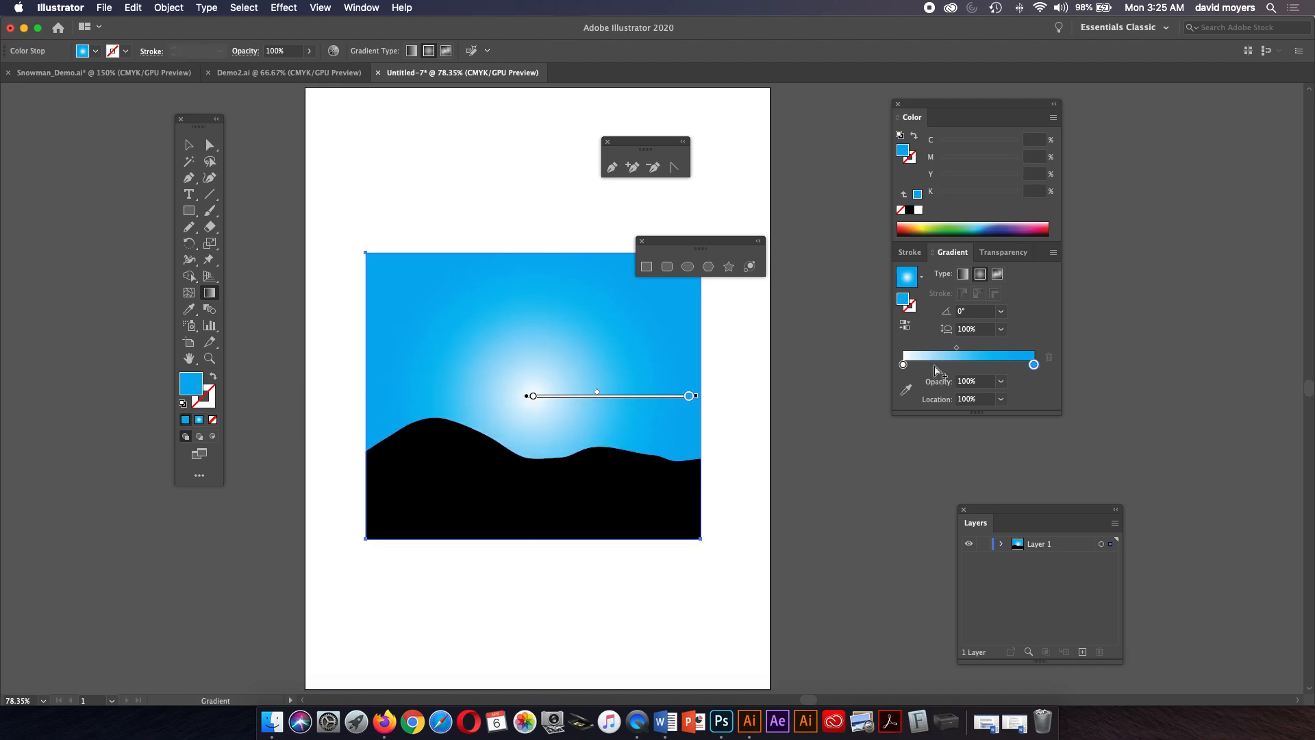
Add a gradient stop at about 28% location and color it pale yellow (C 0, Y 54).
left_click(936, 370)
left_click_drag(936, 370, 941, 370)
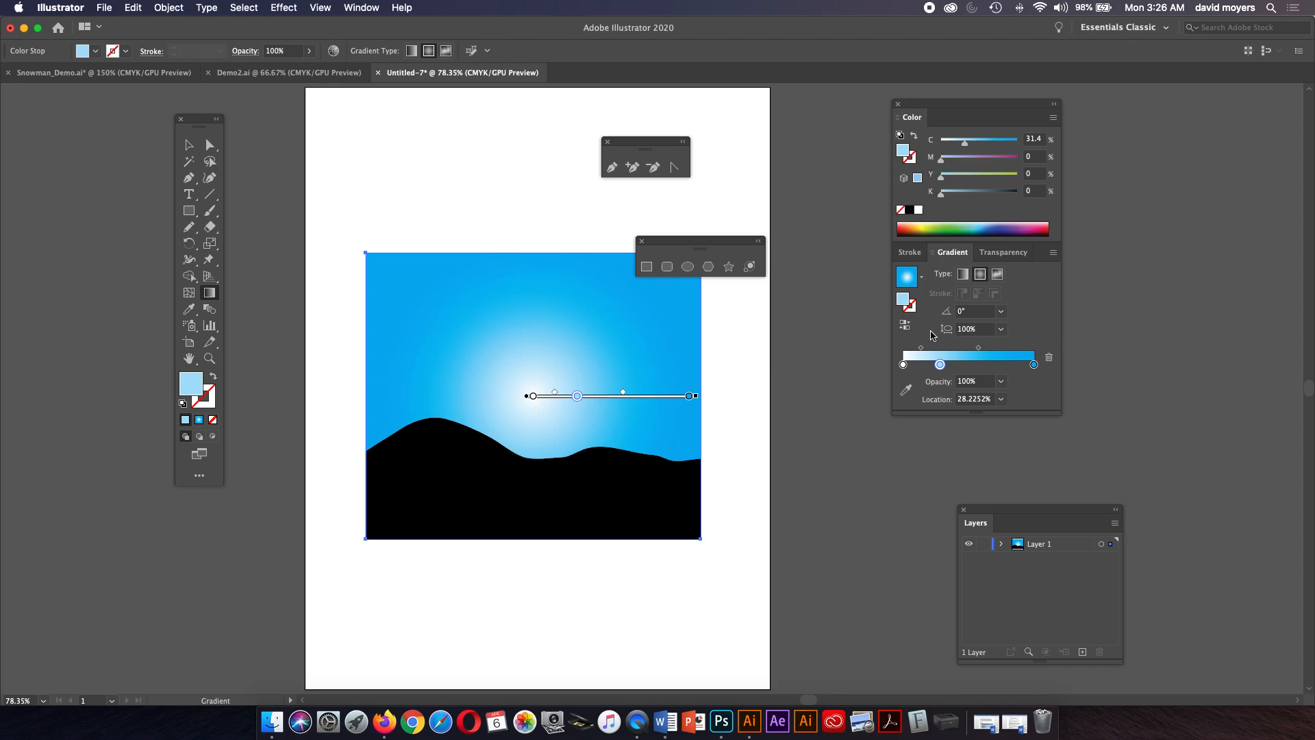
left_click(982, 175)
left_click_drag(965, 142, 944, 150)
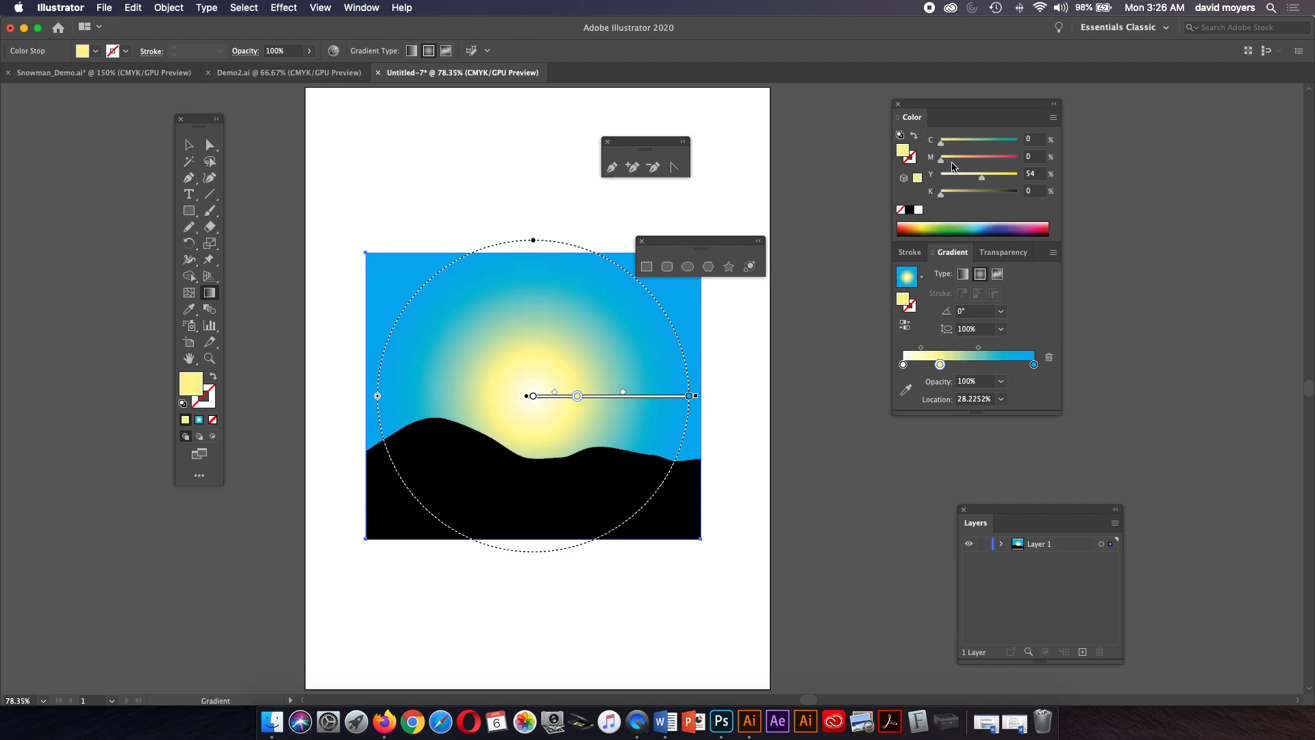
Tighten the yellow glow by adjusting the stops, then move the radial gradient's center to the upper left as a sun.
double_click(578, 397)
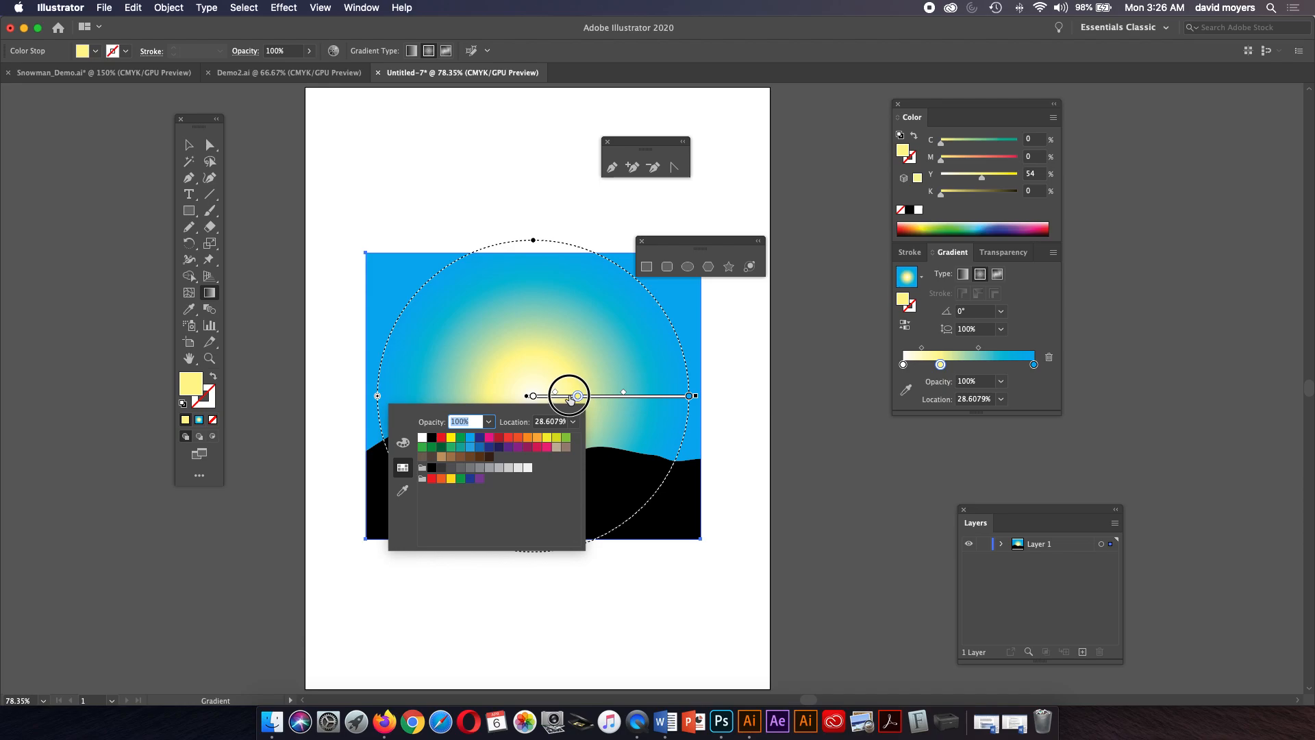
left_click(622, 392)
left_click_drag(555, 392, 572, 393)
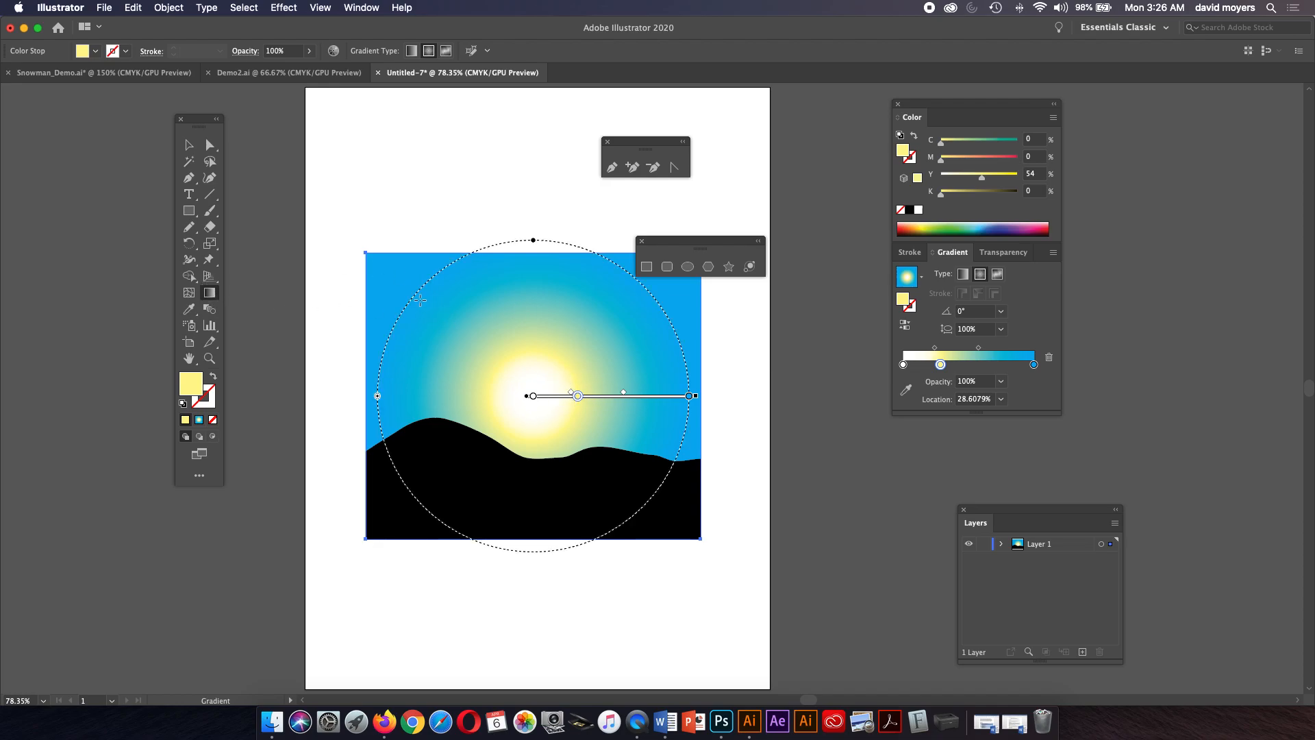
left_click_drag(420, 308, 494, 357)
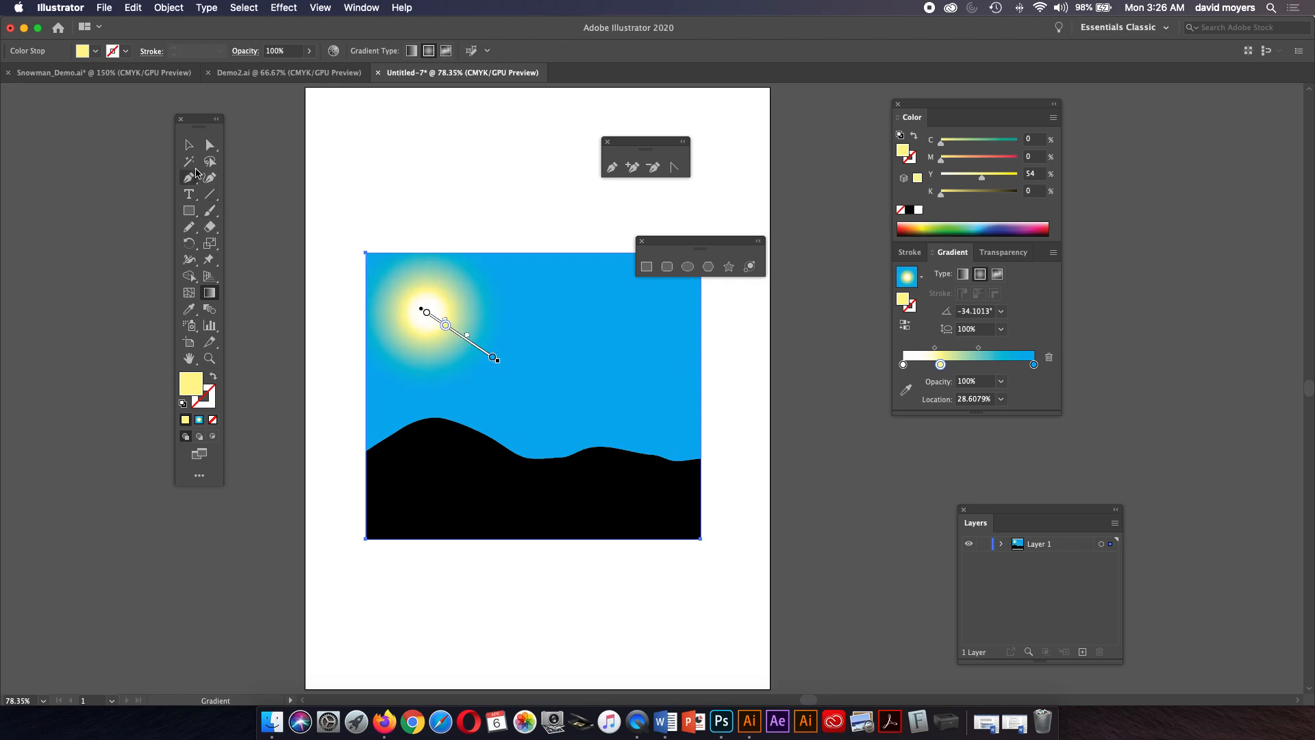
Draw a small rectangle about 1.99 by 0.99 in above the scene and give it a solid teal fill (C 82, M 6, Y 54).
left_click(190, 144)
left_click(413, 194)
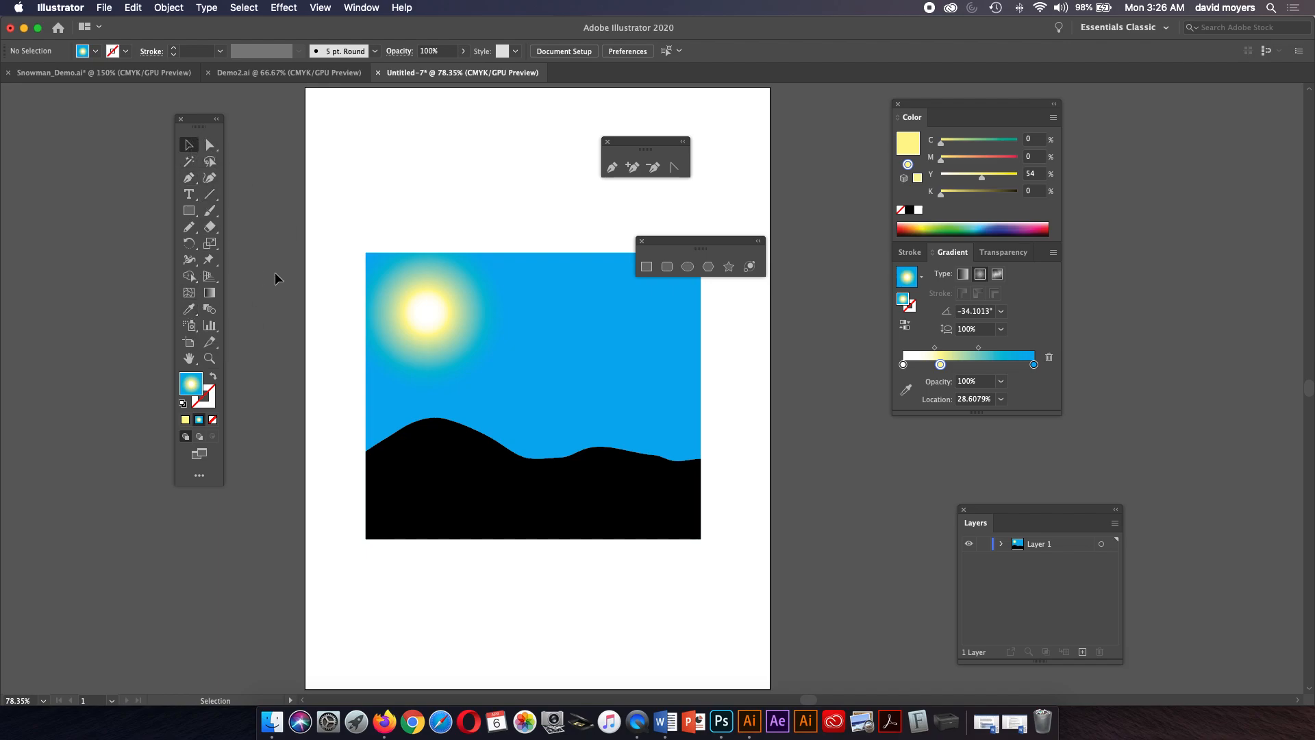
left_click(189, 210)
mouse_move(407, 152)
left_mouse_down()
mouse_move(466, 197)
mouse_move(517, 206)
left_mouse_up()
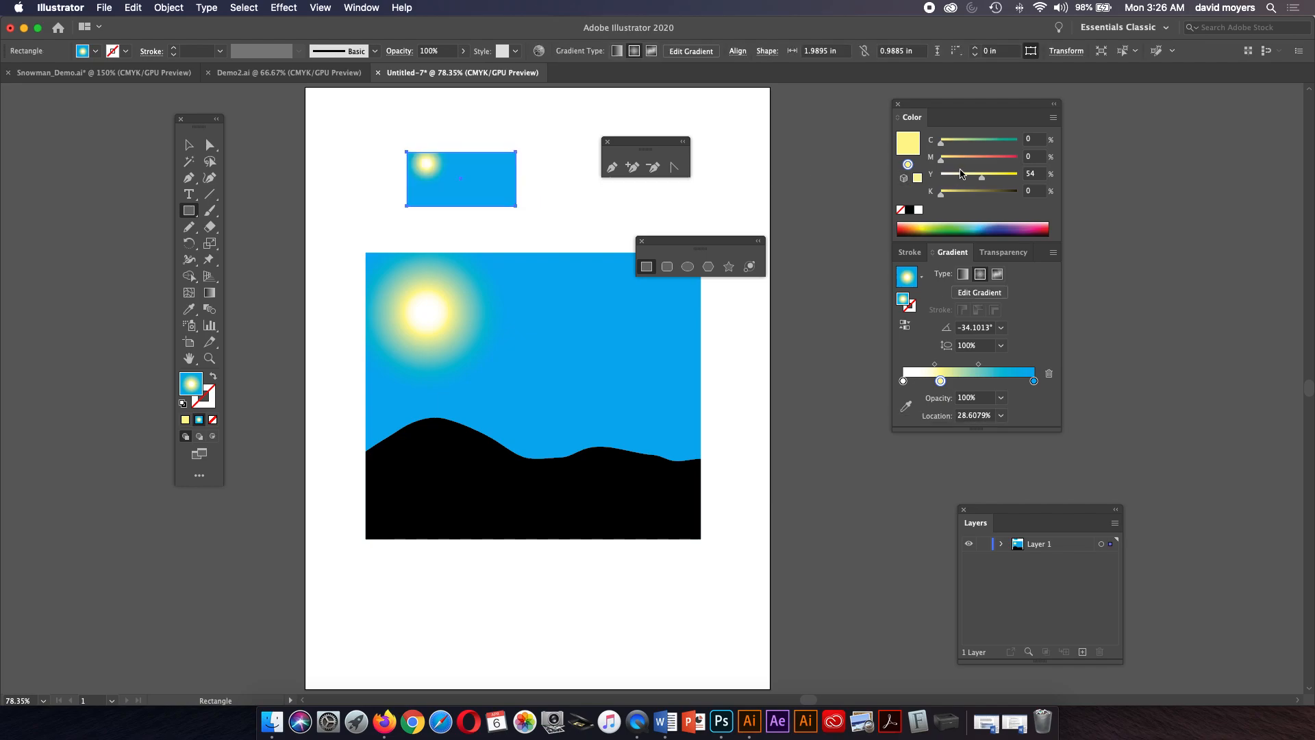
left_click(1003, 145)
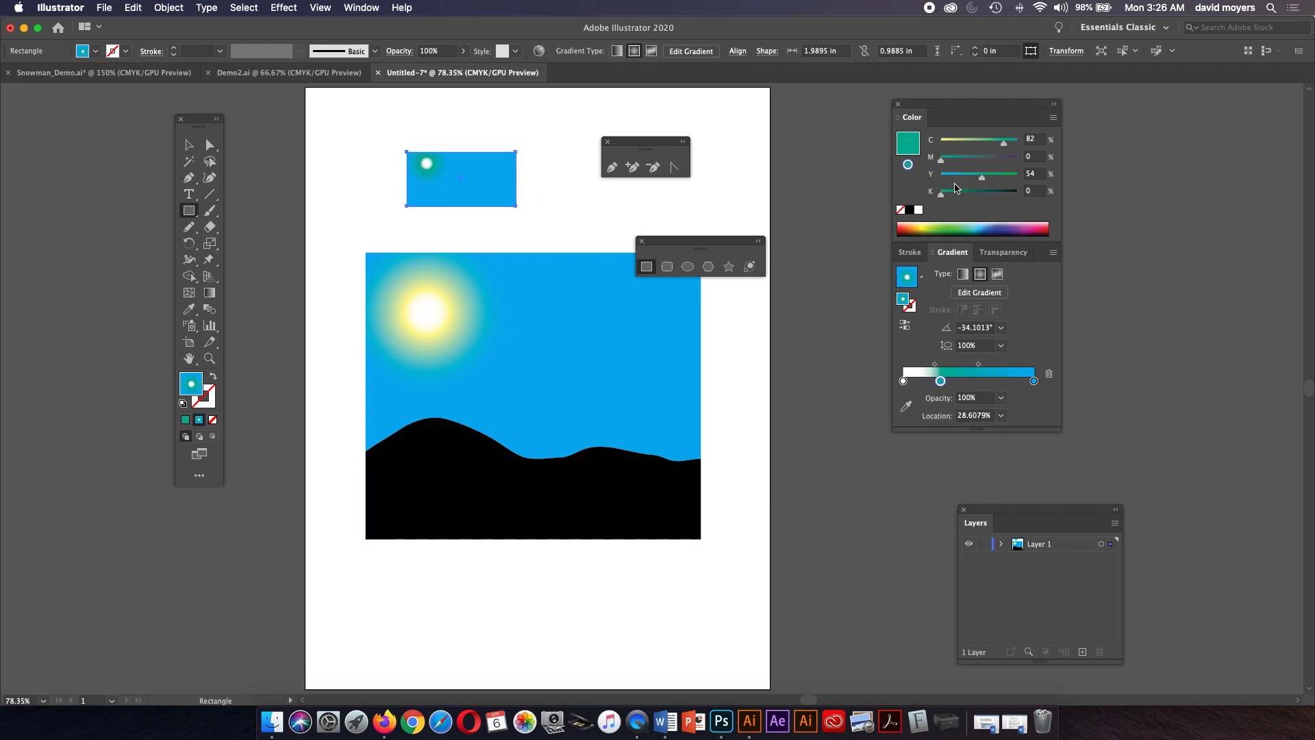
left_click(903, 210)
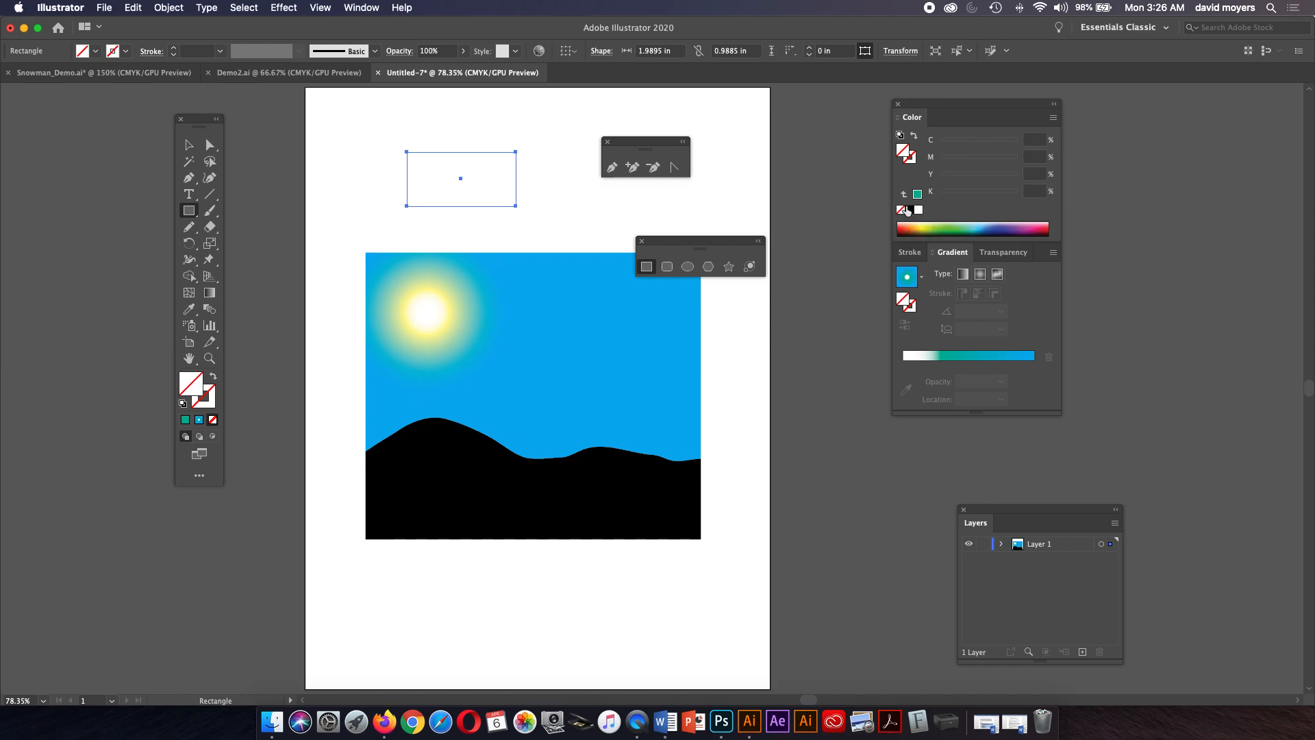
left_click(918, 194)
left_click_drag(989, 159, 946, 163)
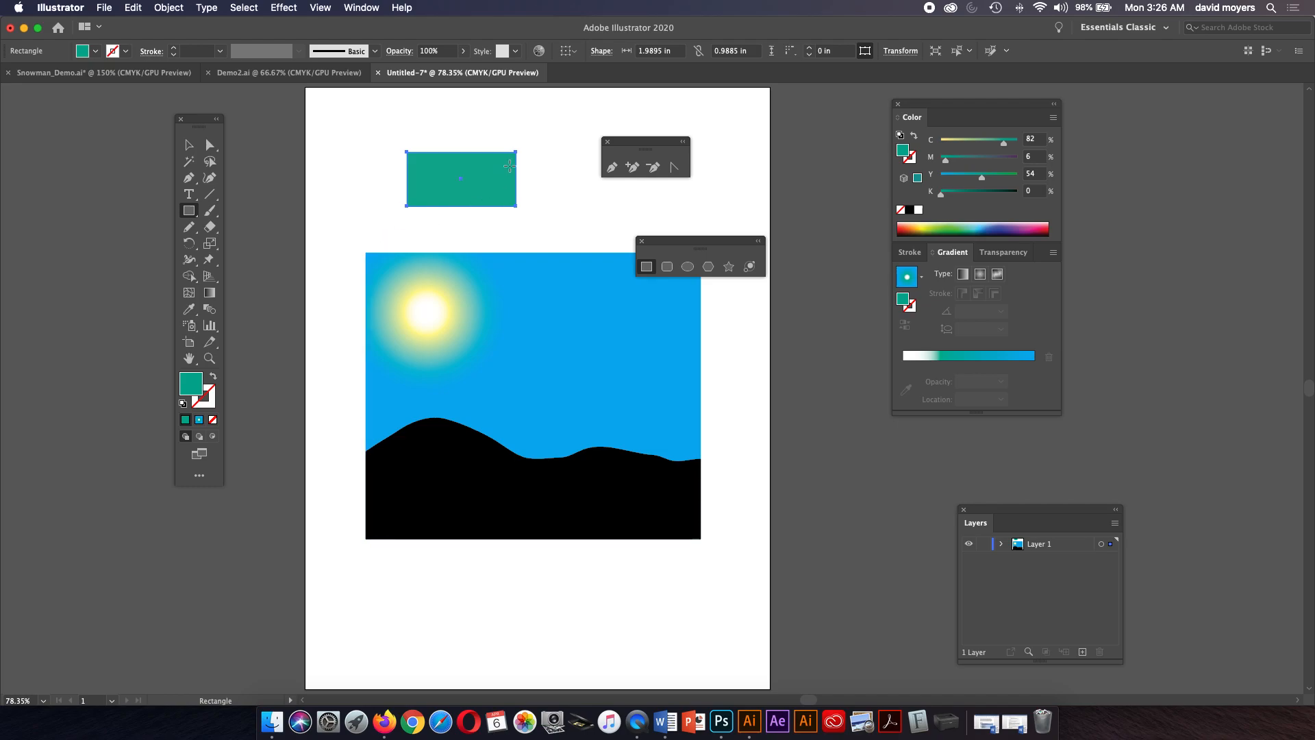
Draw a square about 1.61 in overlapping the teal rectangle's right end and give it a darker slate fill.
mouse_move(507, 117)
left_mouse_down()
mouse_move(551, 189)
mouse_move(595, 205)
left_mouse_up()
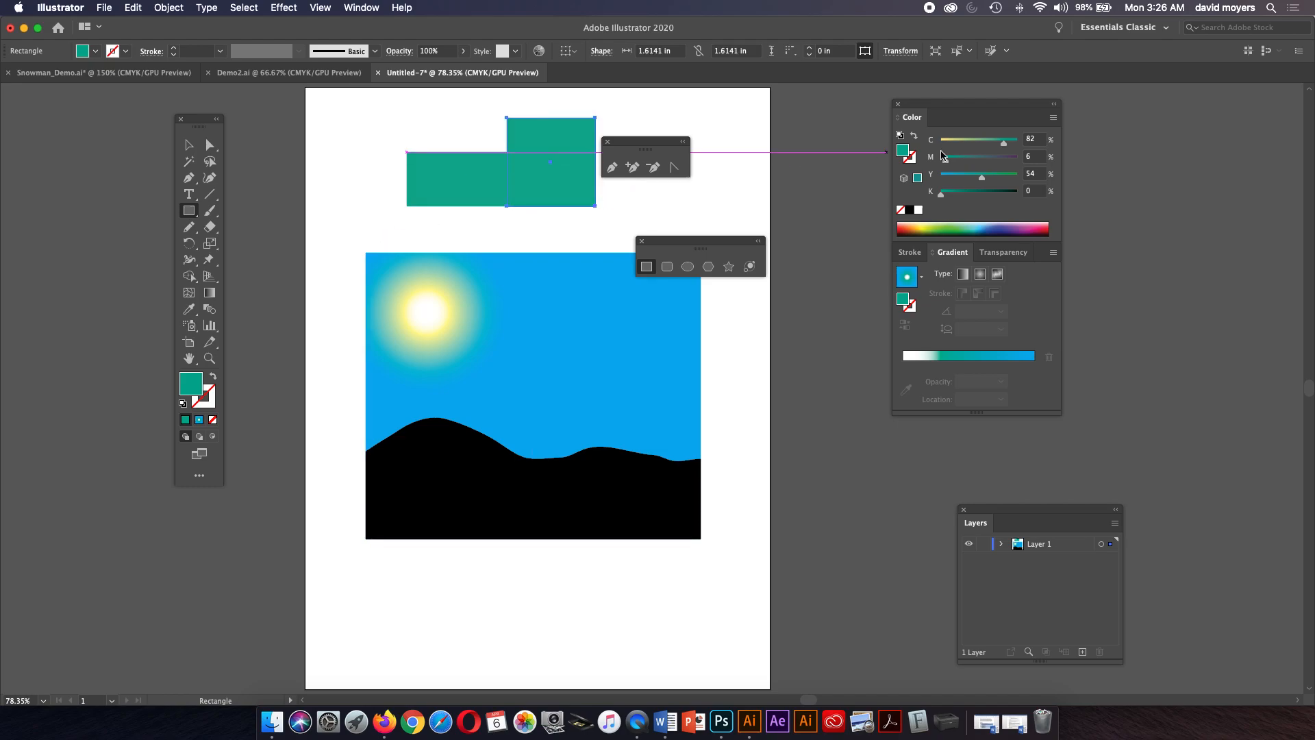
left_click_drag(983, 159, 987, 160)
Apply the slate square's fill color to the black hills with the Eyedropper tool.
left_click(189, 145)
left_click(490, 472)
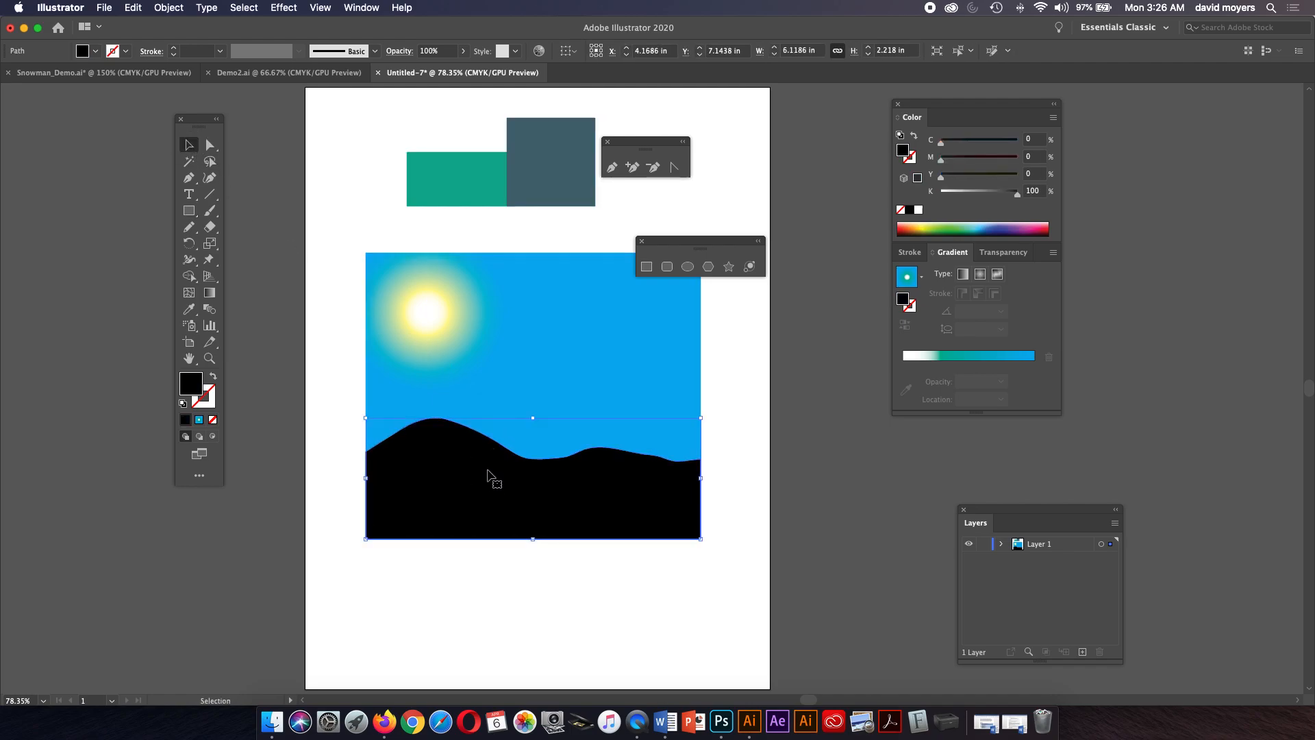
key("i")
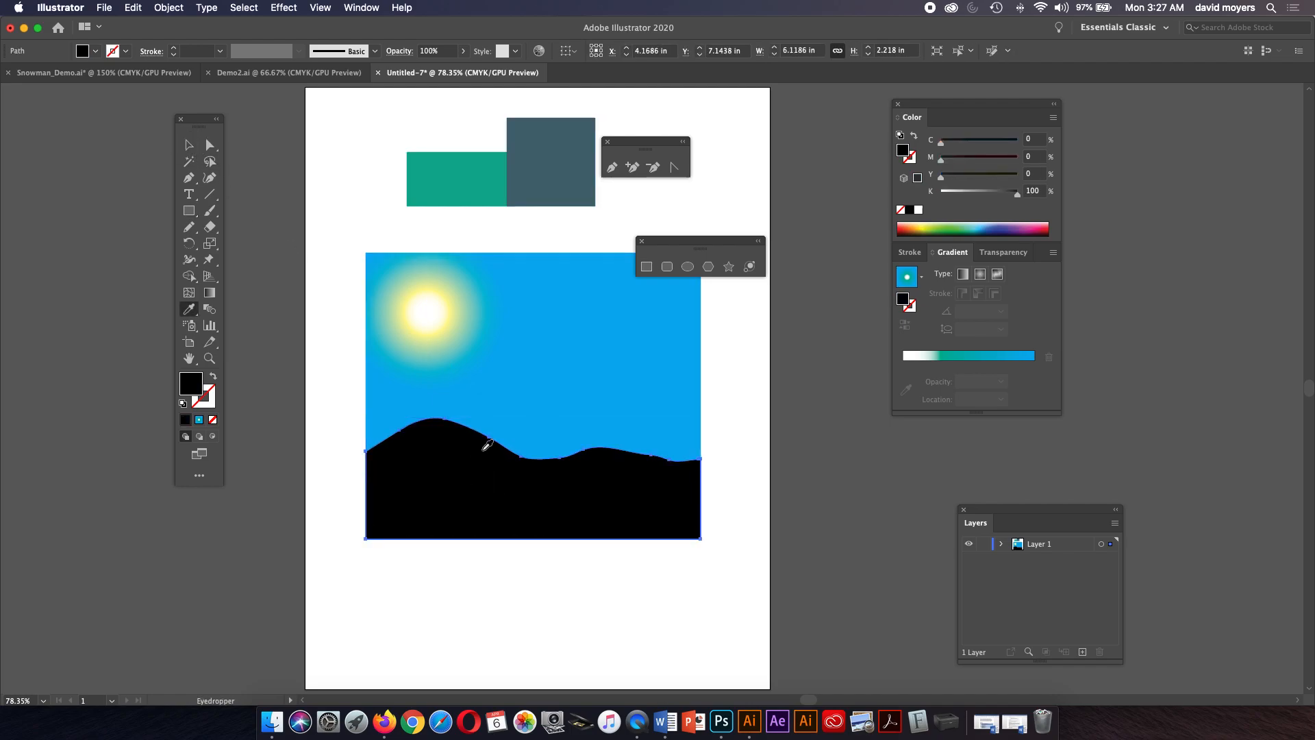
left_click(572, 148)
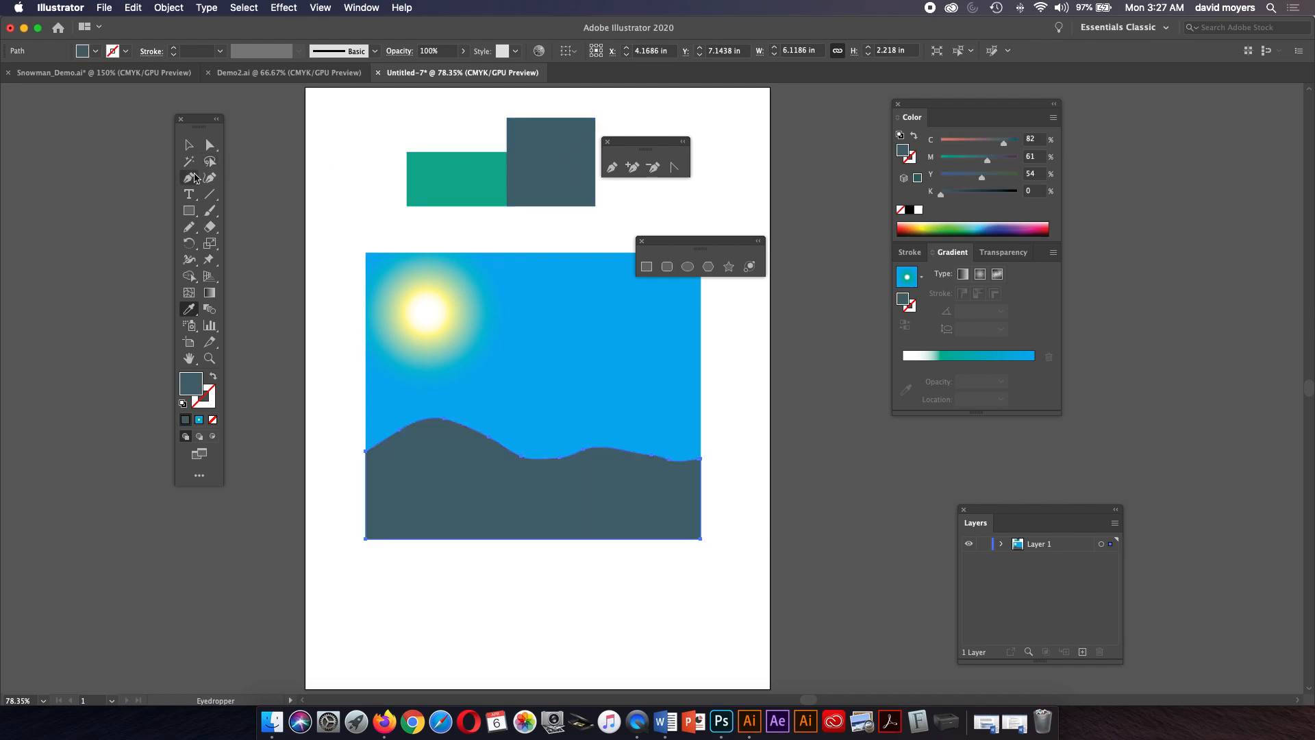
Select all artwork on the artboard and delete it to clear the page.
left_click(197, 309)
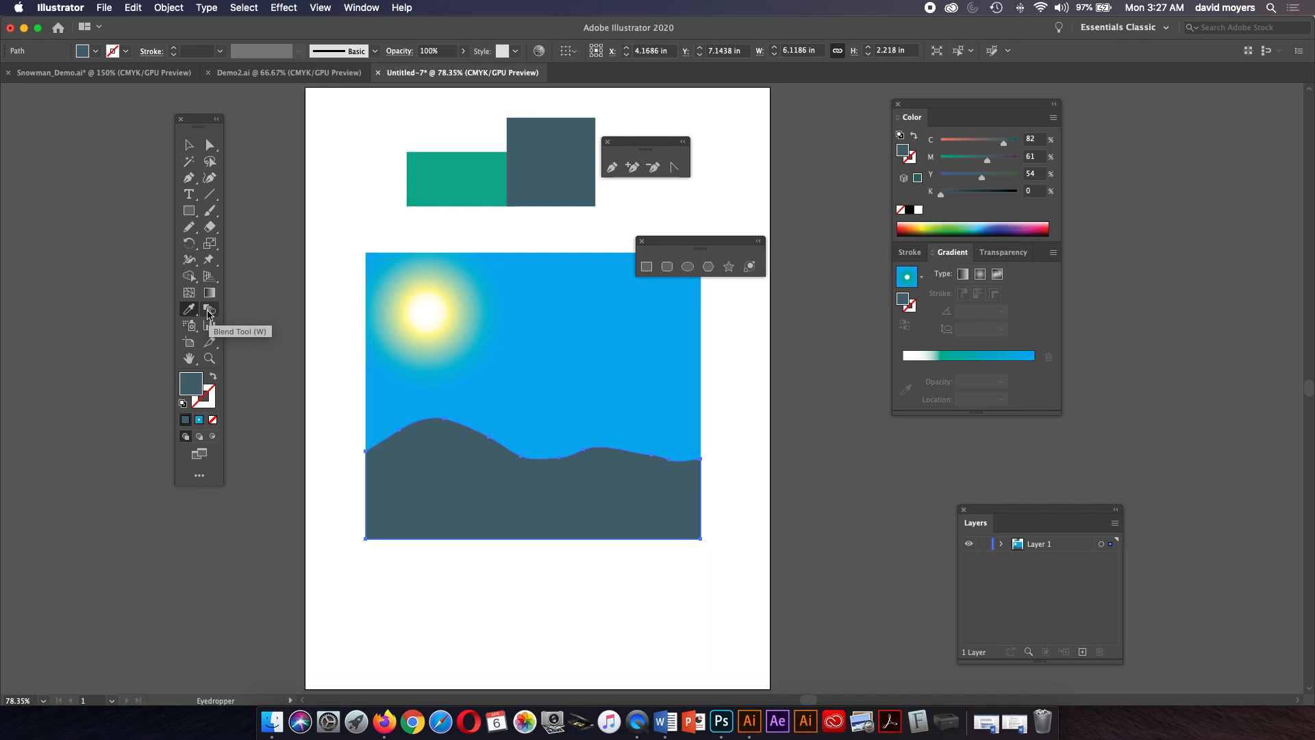
left_click(189, 145)
left_click_drag(353, 154, 734, 542)
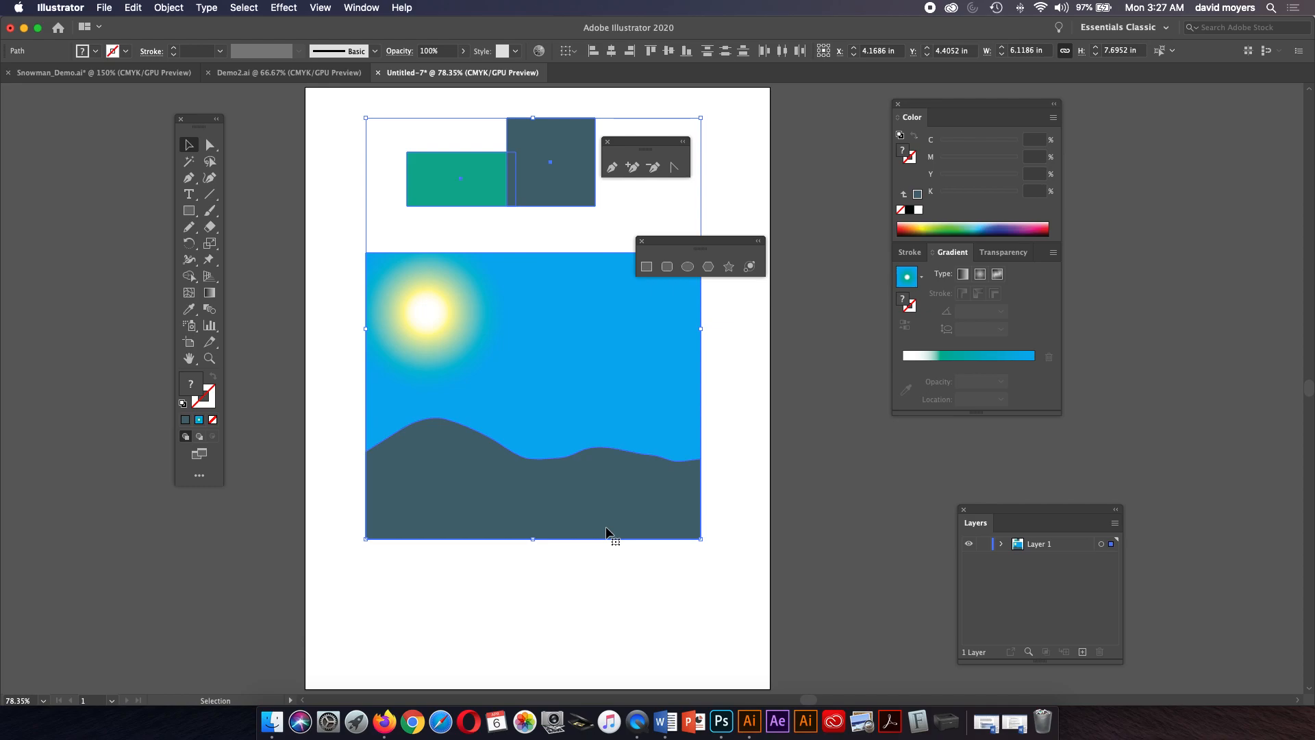
key("Delete")
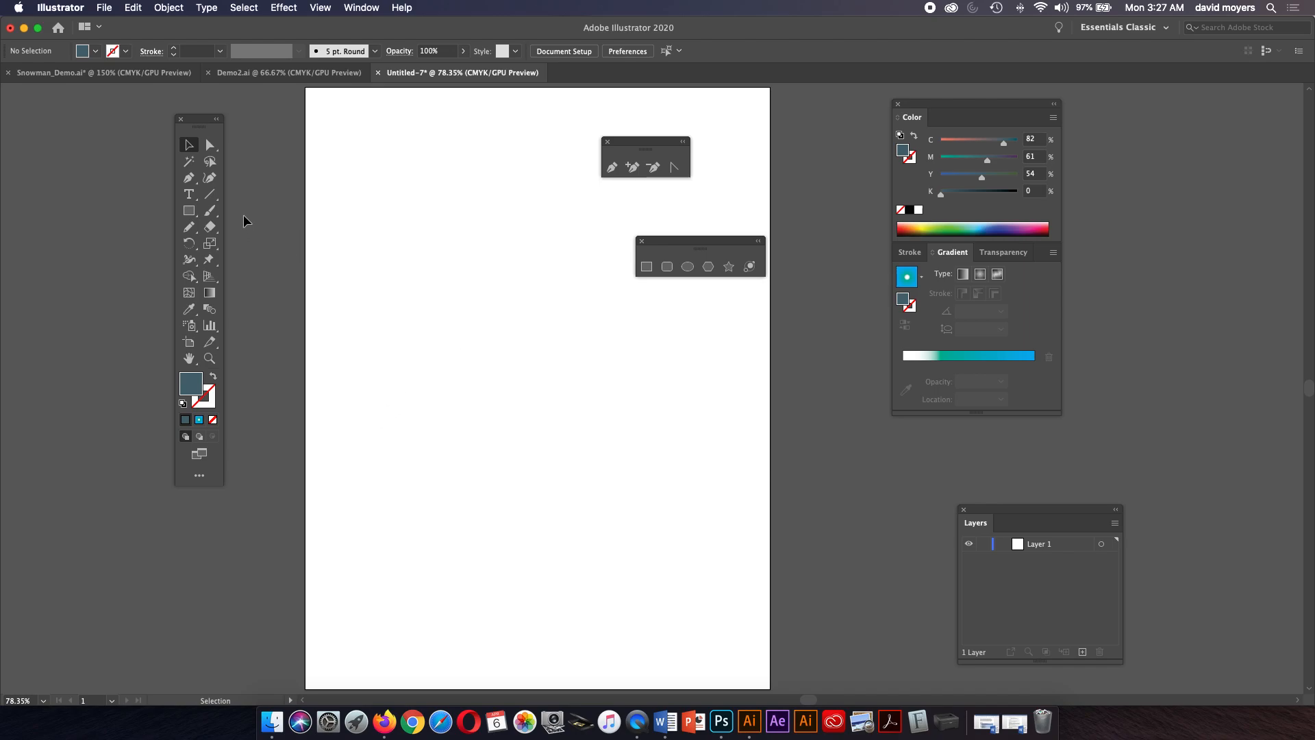
Draw two horizontal lines about 6.5 in long with black strokes, one near the top of the page and one lower down.
left_click(211, 196)
left_click_drag(353, 359, 701, 358)
left_click_drag(683, 248, 765, 530)
left_click(908, 211)
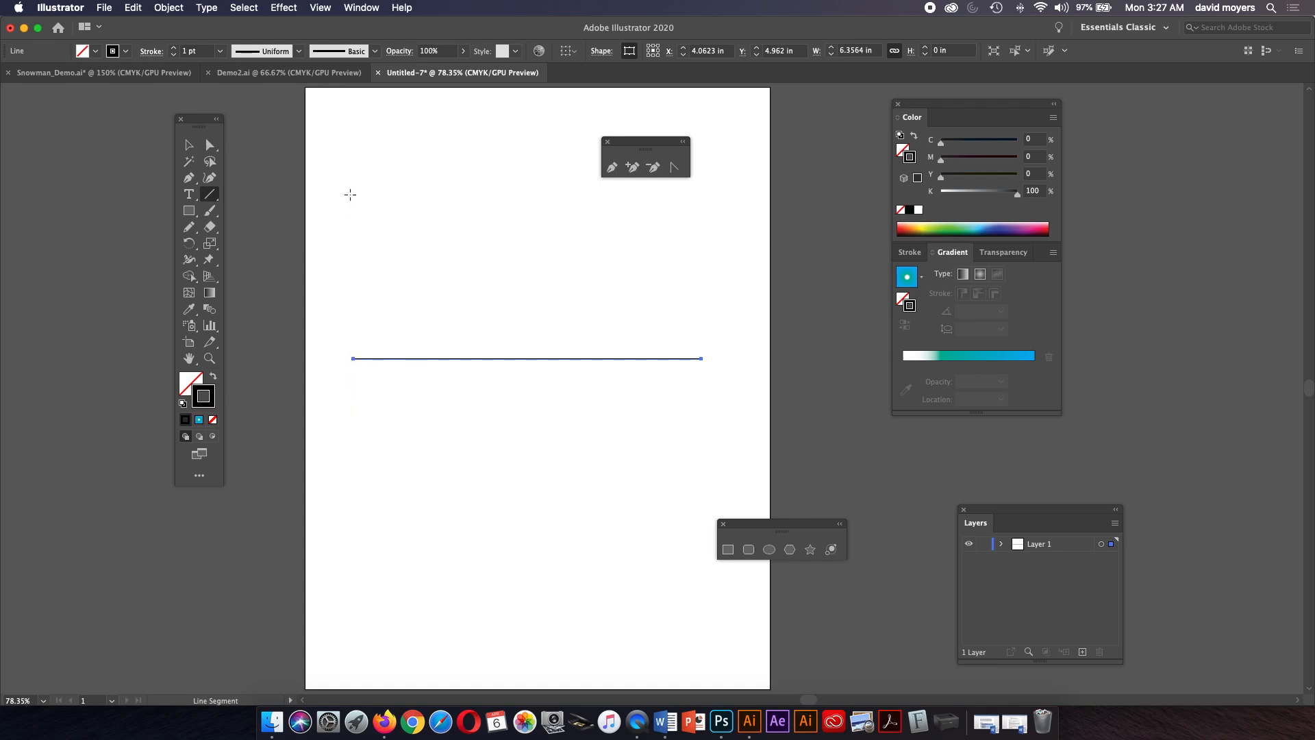
left_click_drag(346, 191, 701, 190)
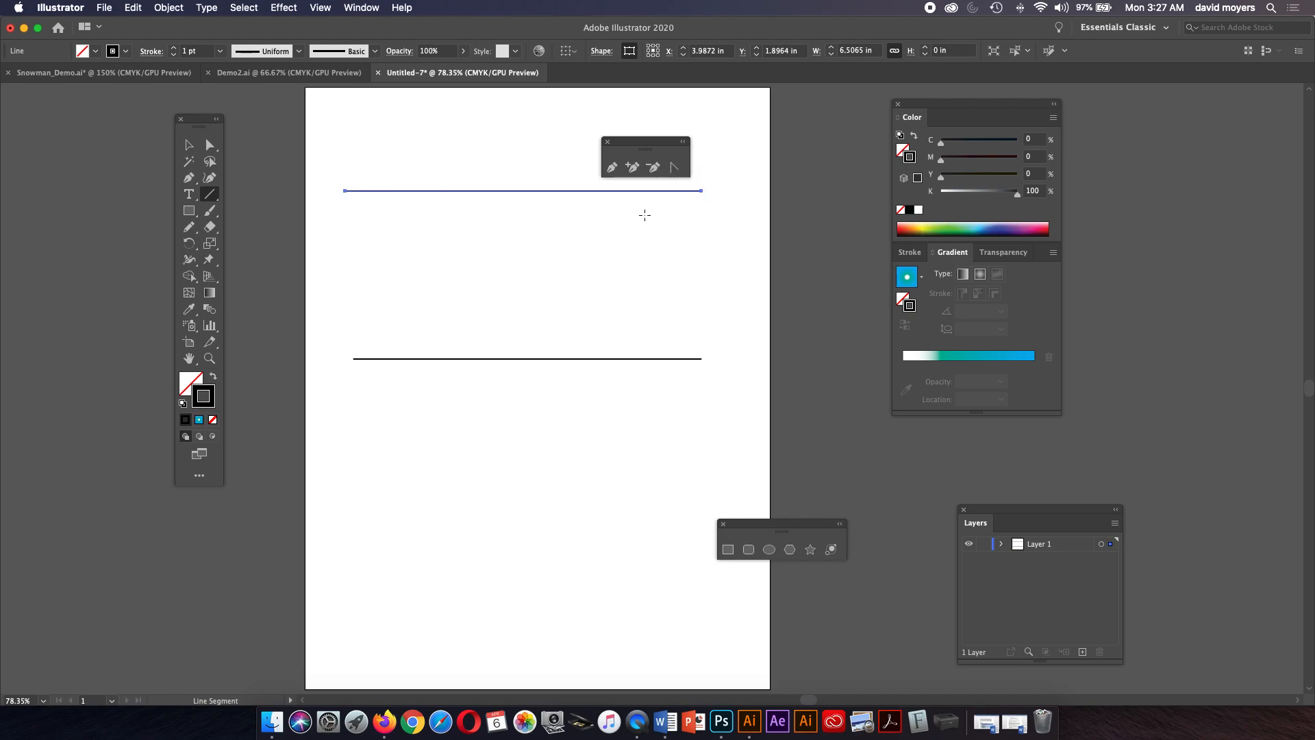
Lighten the top line's stroke to 16% black and blend the two lines together with the Blend tool.
left_click_drag(963, 196, 953, 196)
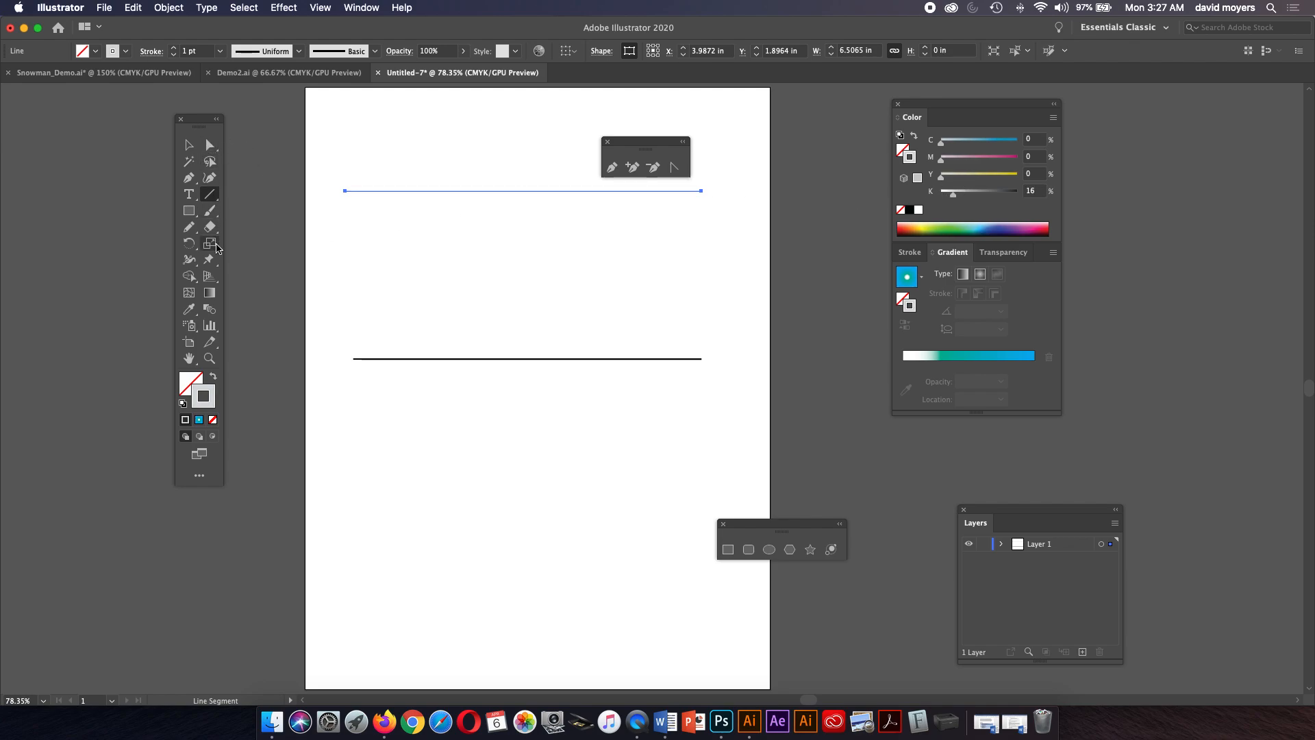
left_click(212, 309)
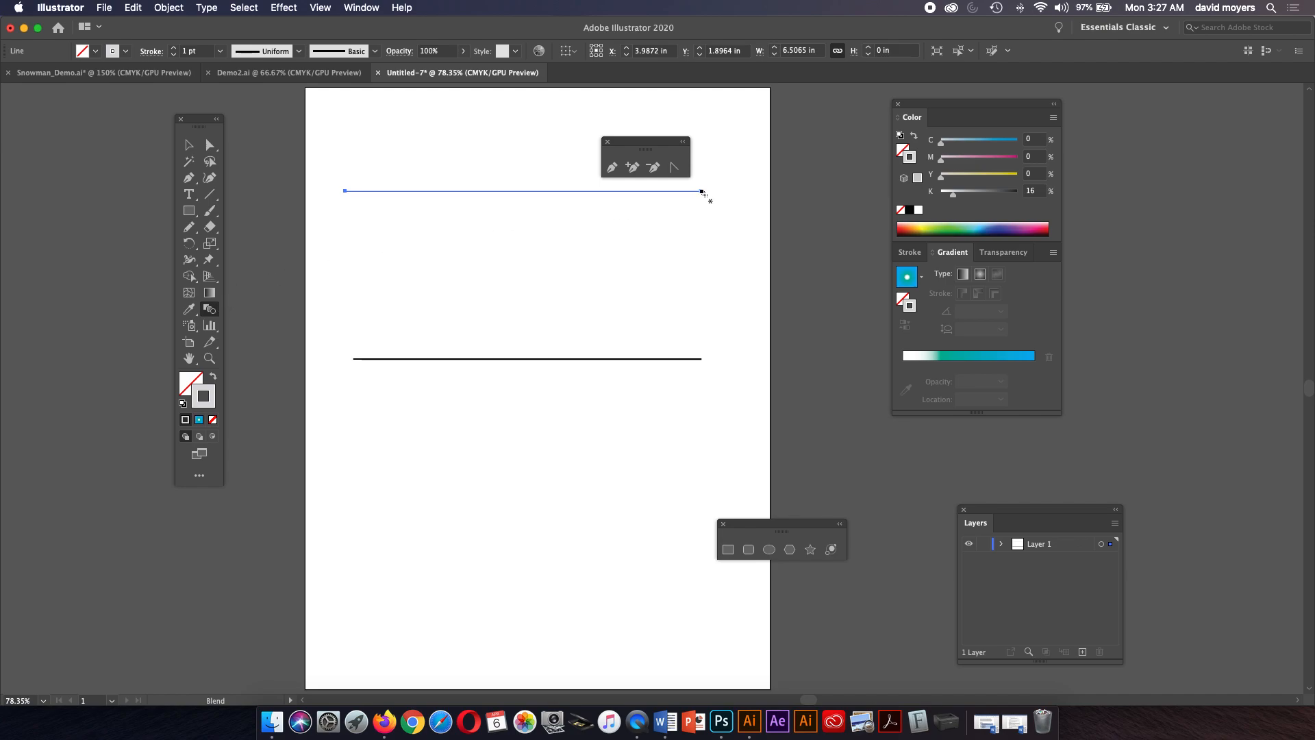
left_click(702, 193)
left_click(701, 360)
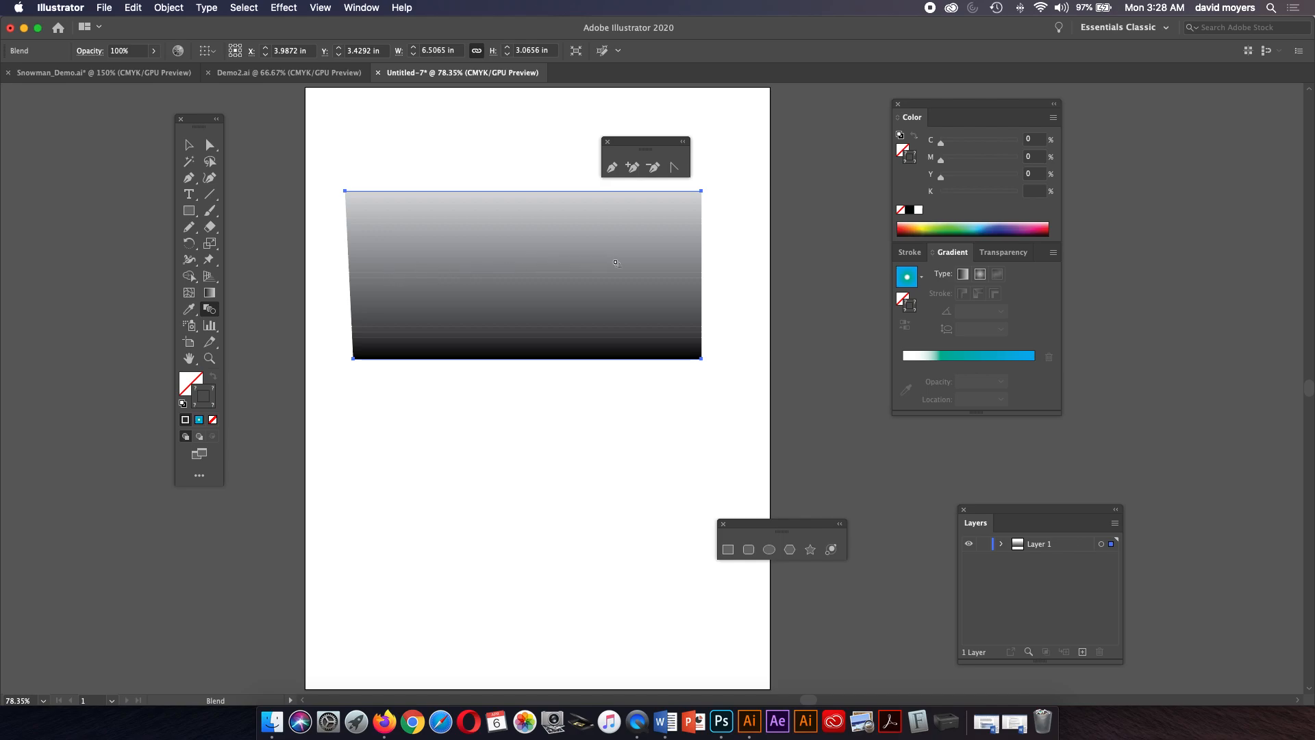
Set the blend spacing to Specified Steps with 300 steps, toggling the preview before confirming.
double_click(210, 310)
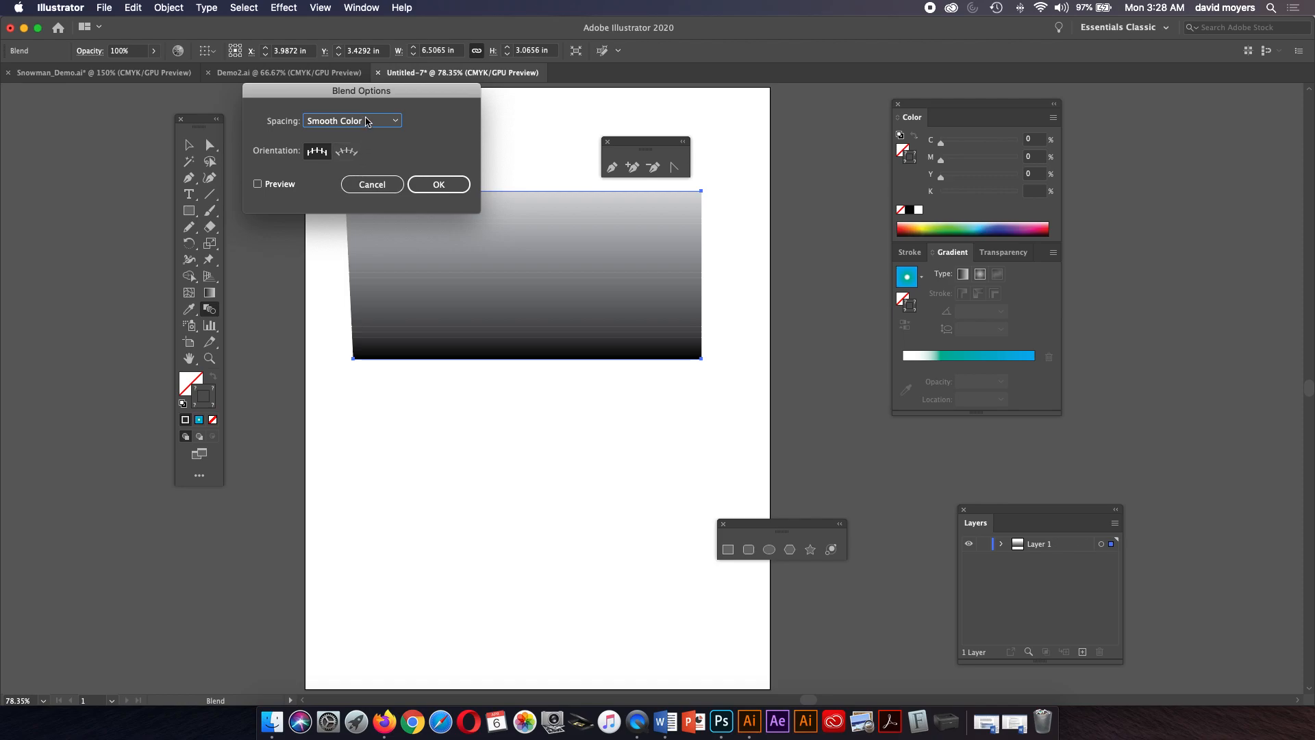
left_click(364, 121)
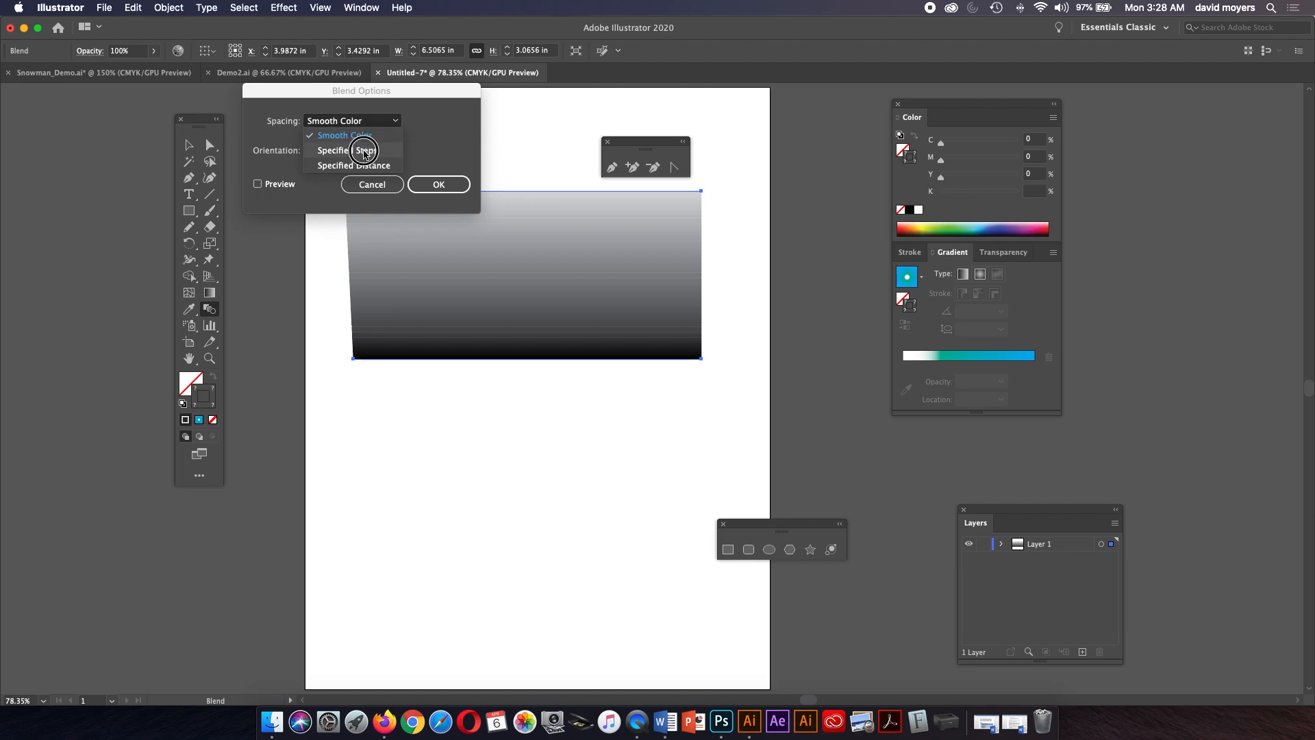
left_click(364, 150)
left_click_drag(436, 121, 406, 119)
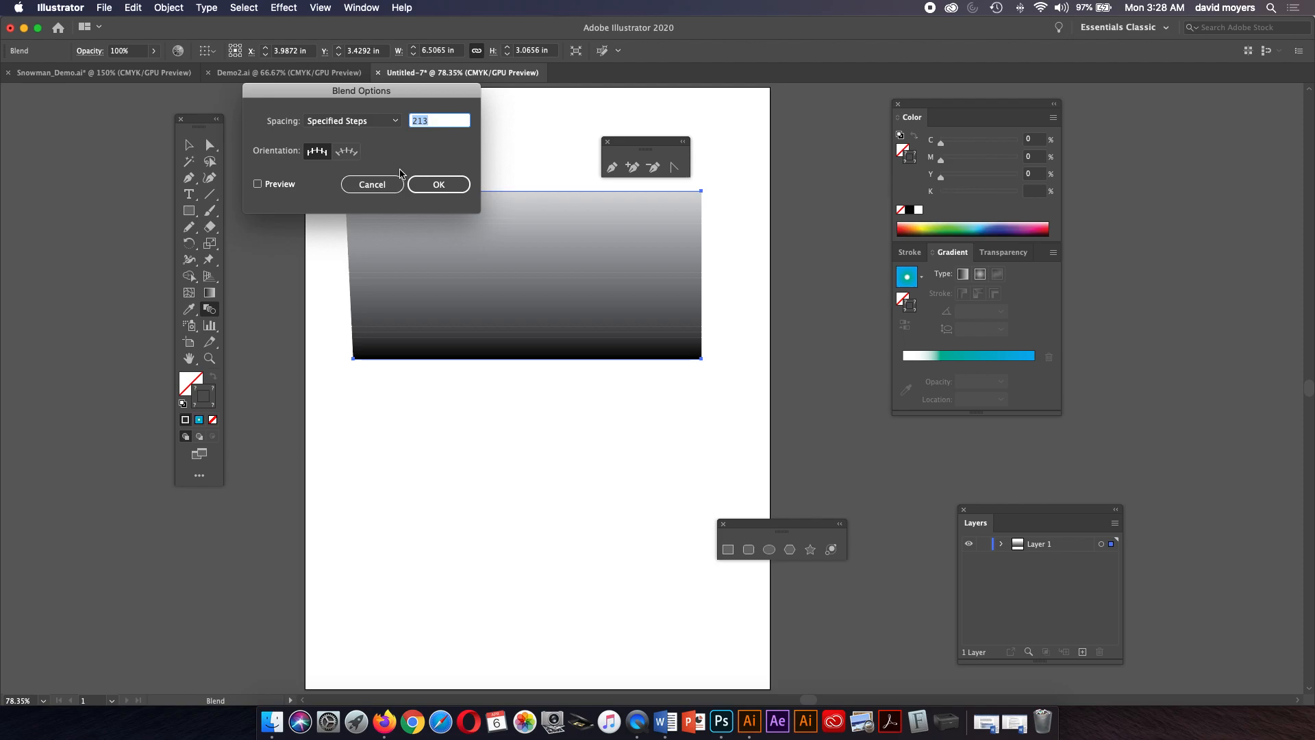
type("30")
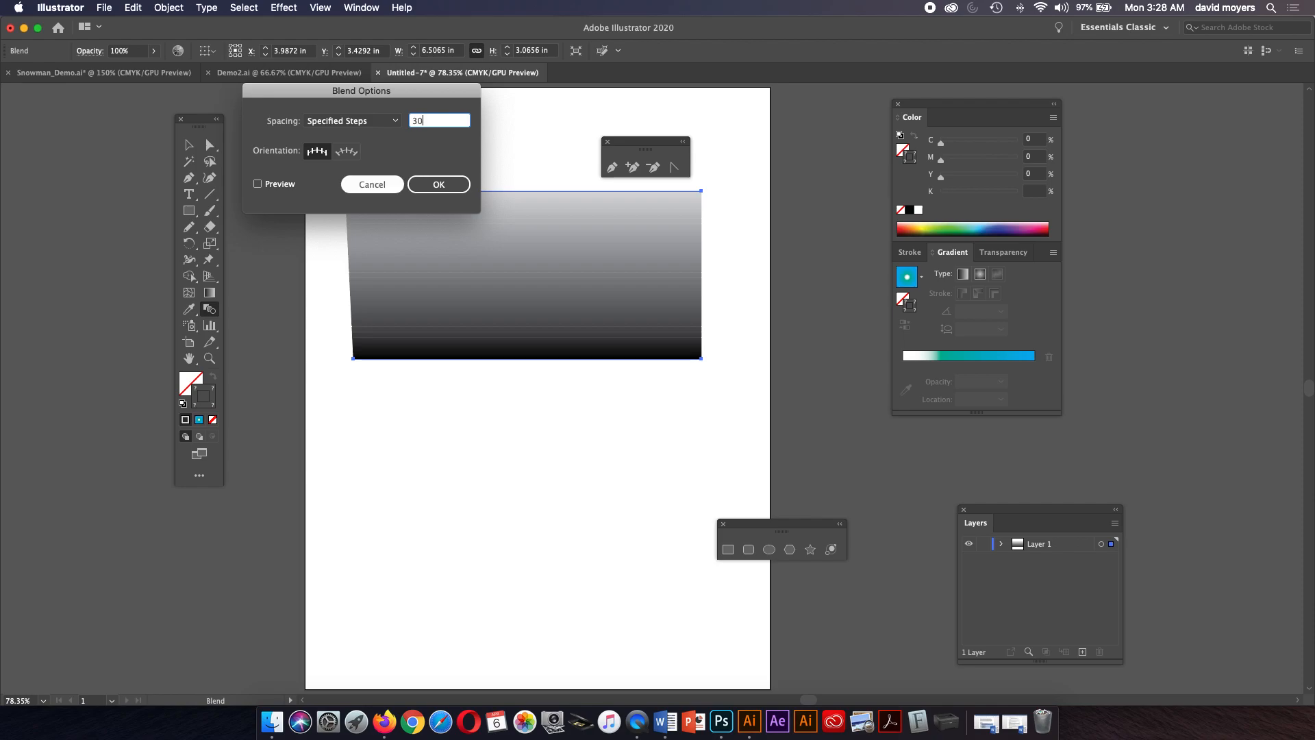
left_click(258, 184)
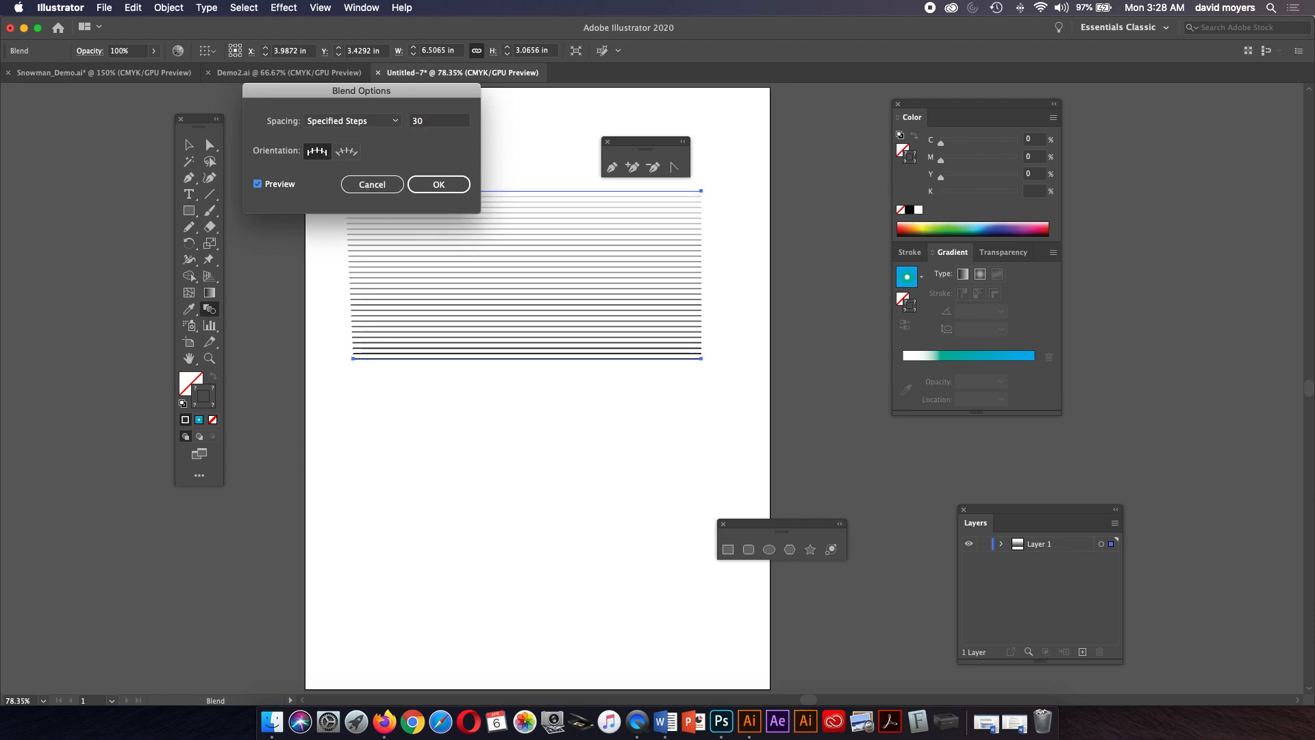
left_click(258, 183)
left_click(426, 121)
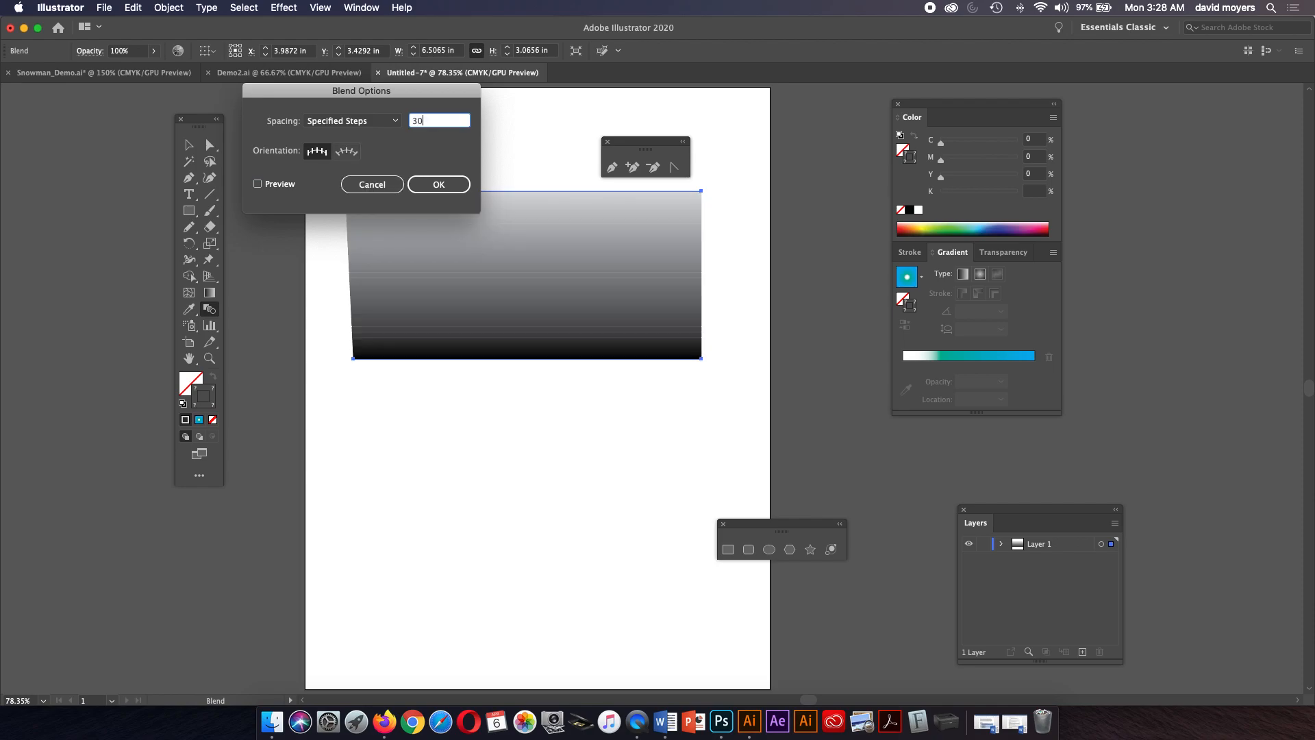
type("0")
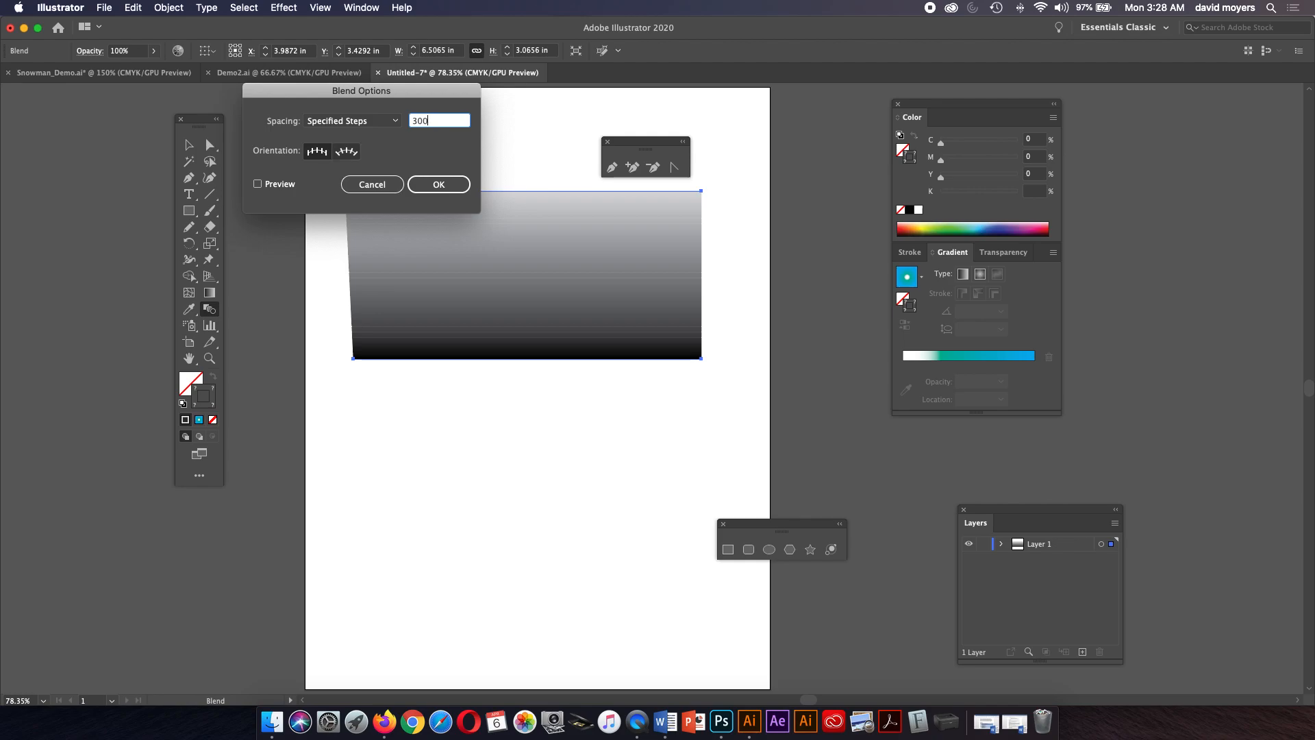
left_click(257, 183)
key("Return")
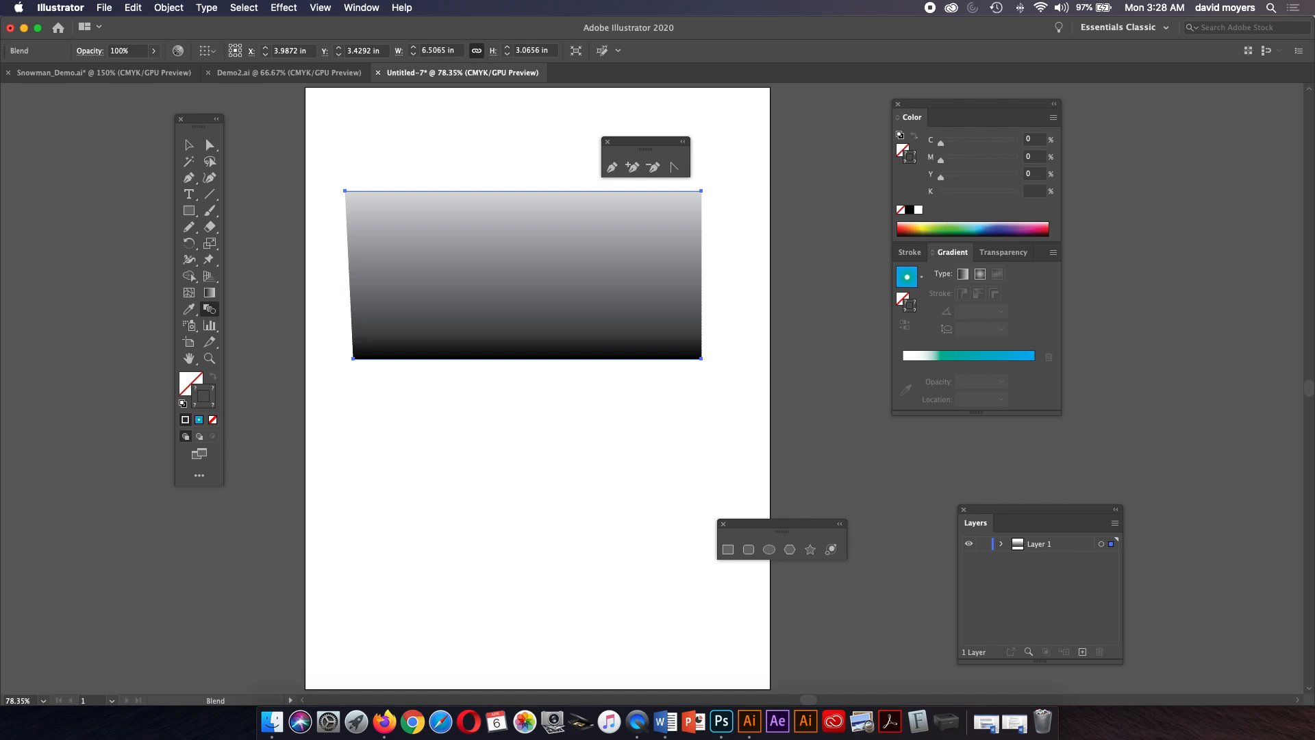
Select and delete the blended lines.
key("v")
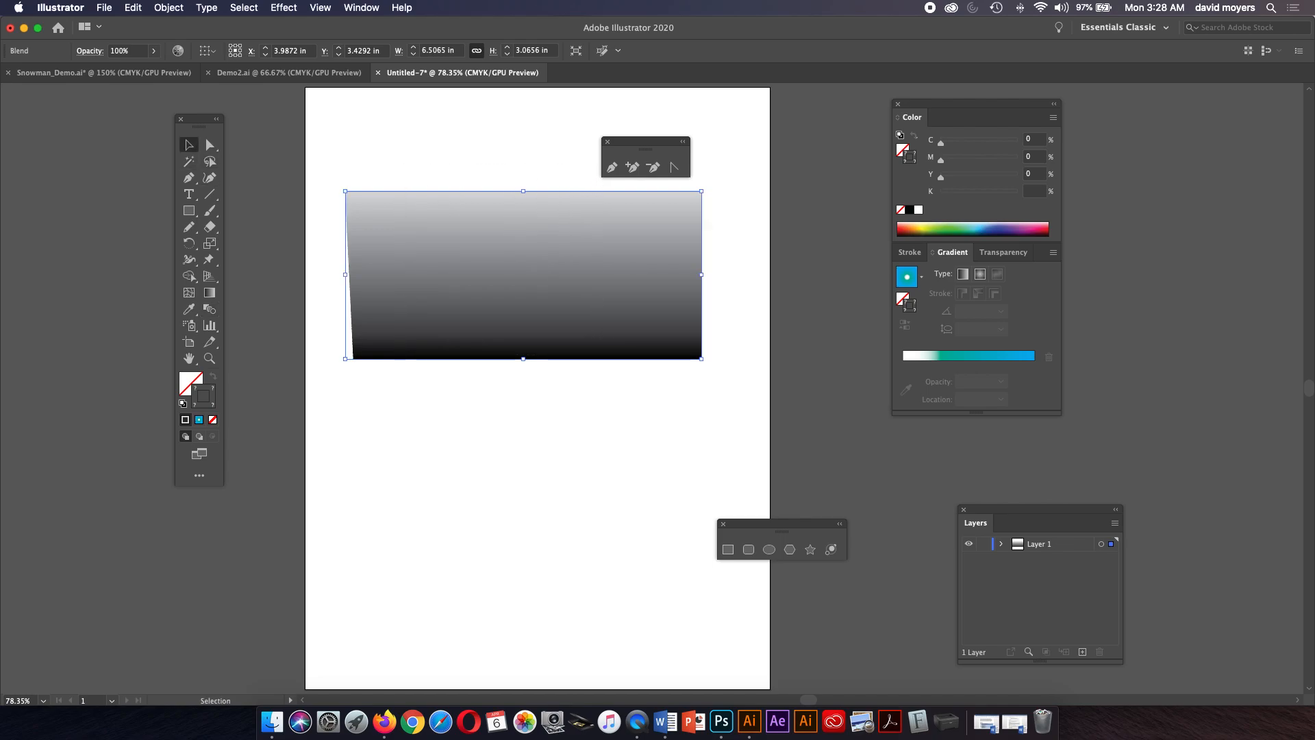
key("Delete")
Draw a rectangle about 6.46 by 5.93 in and give it a solid black fill with no stroke.
key("m")
left_click_drag(346, 202, 698, 527)
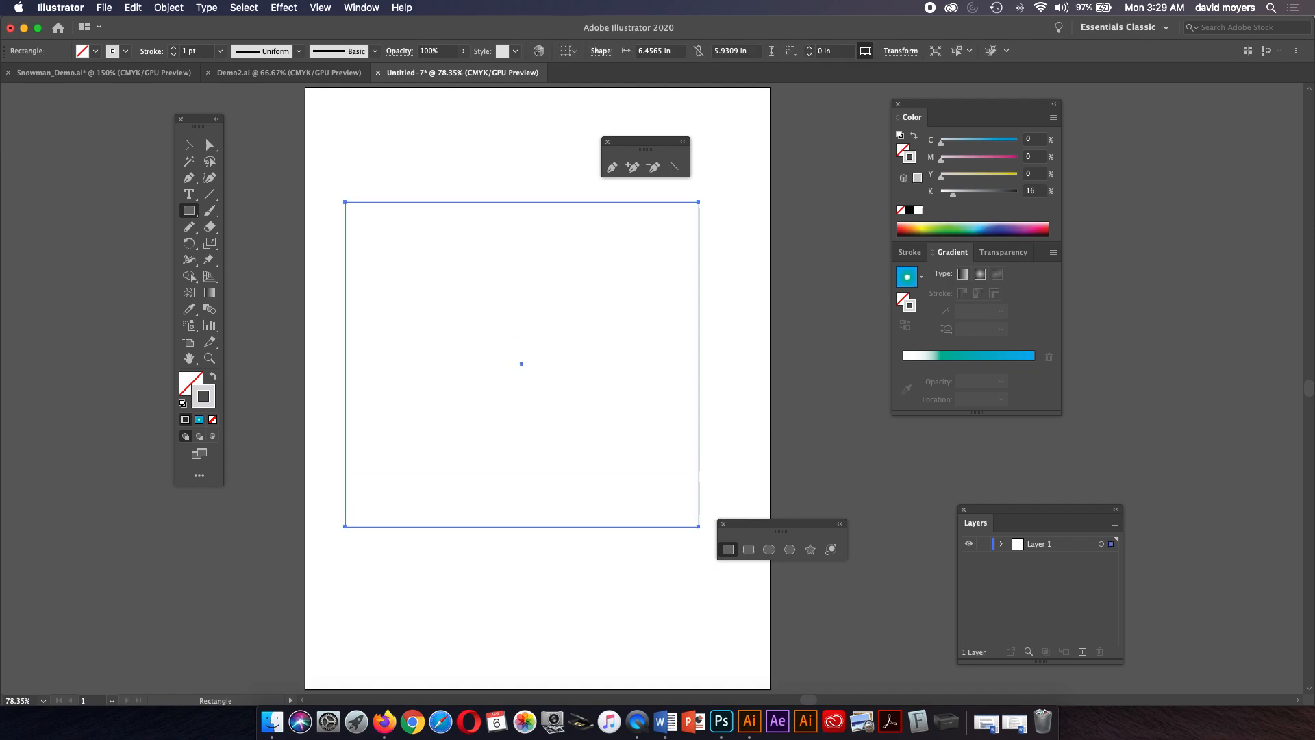
key("shift+x")
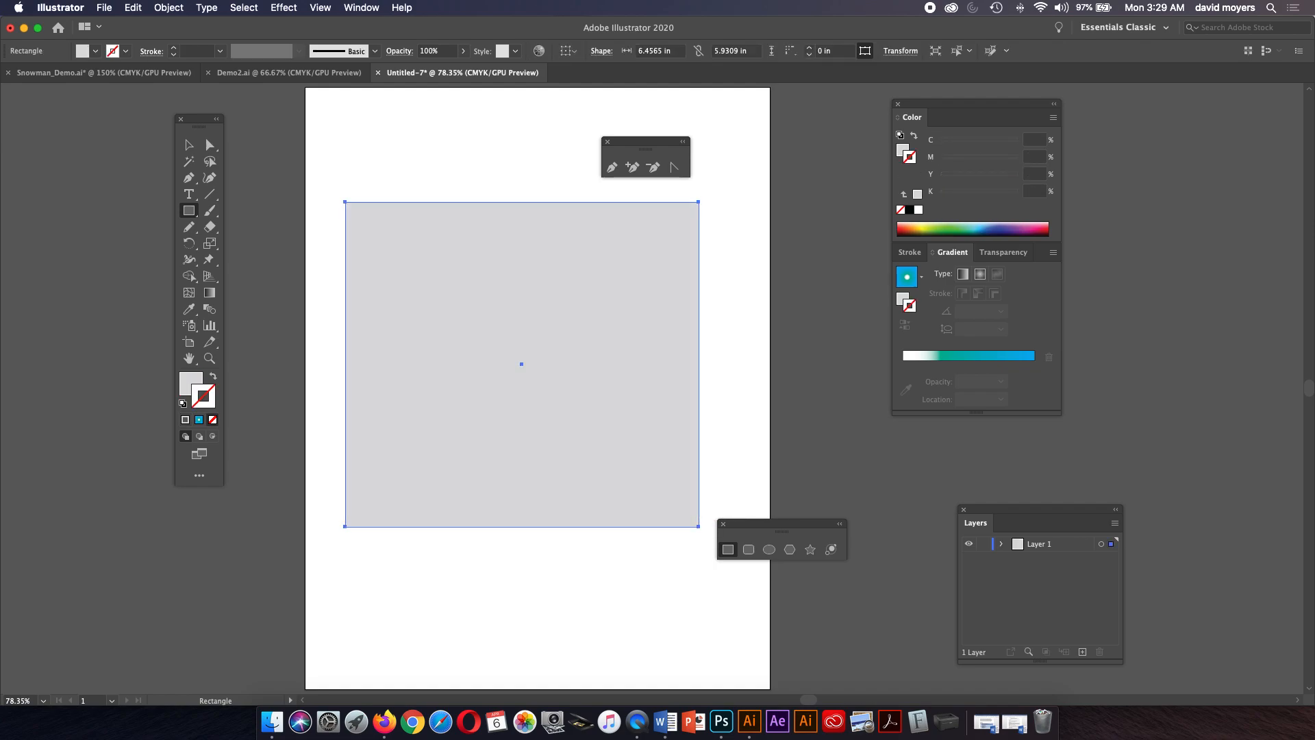
key("comma")
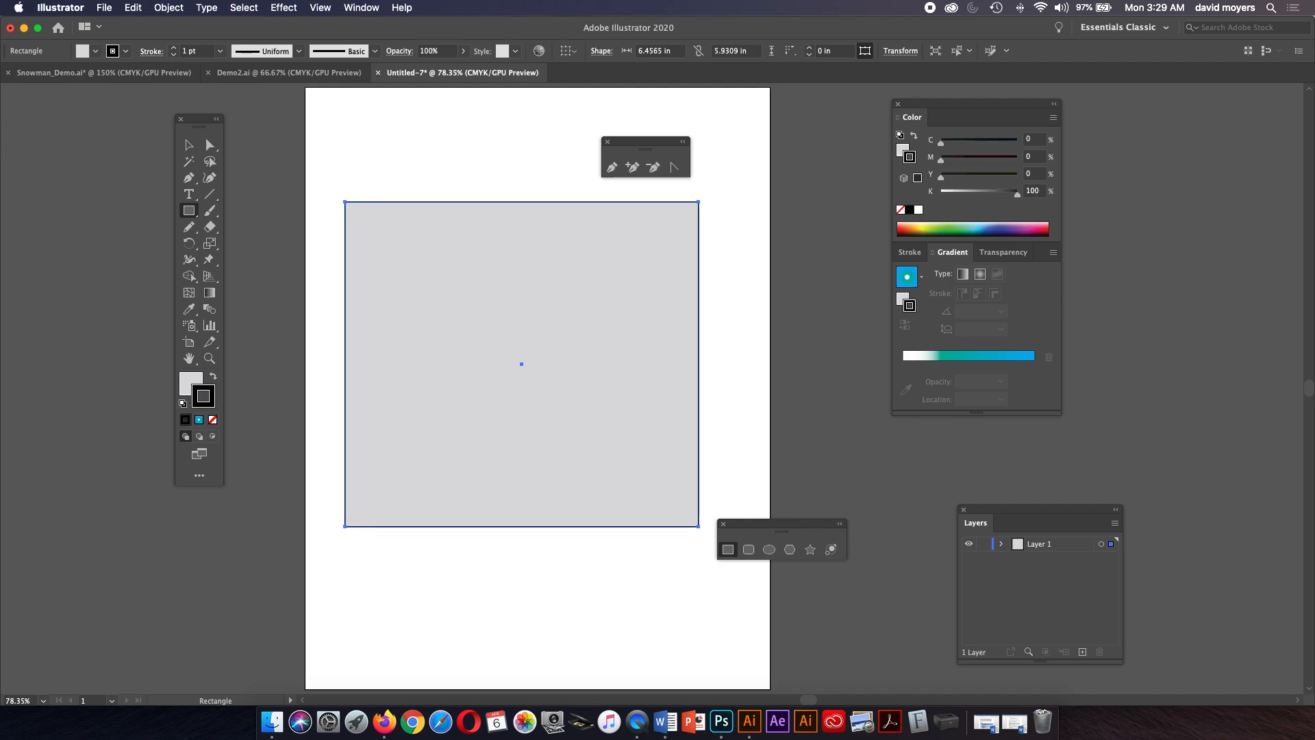
key("slash")
key("x")
key("comma")
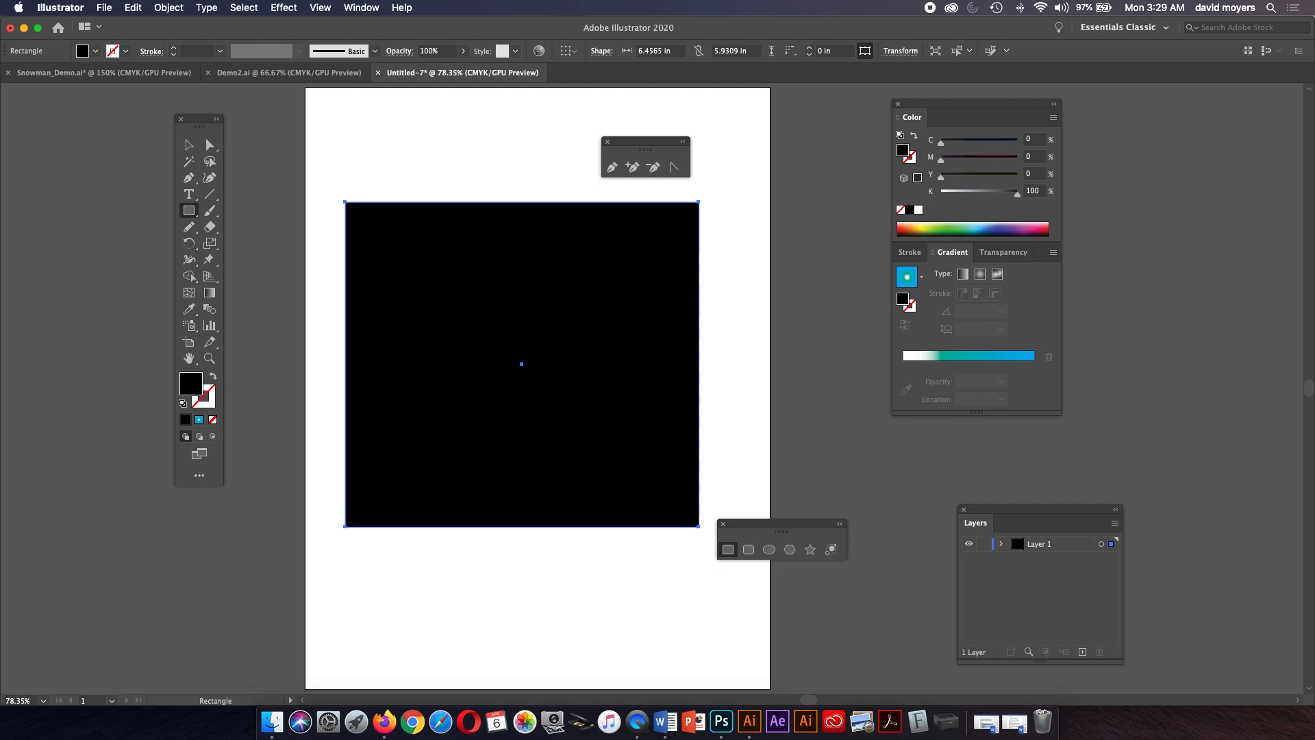
Draw a star about 2.2 in wide on the black rectangle and fill it white.
left_click(192, 211)
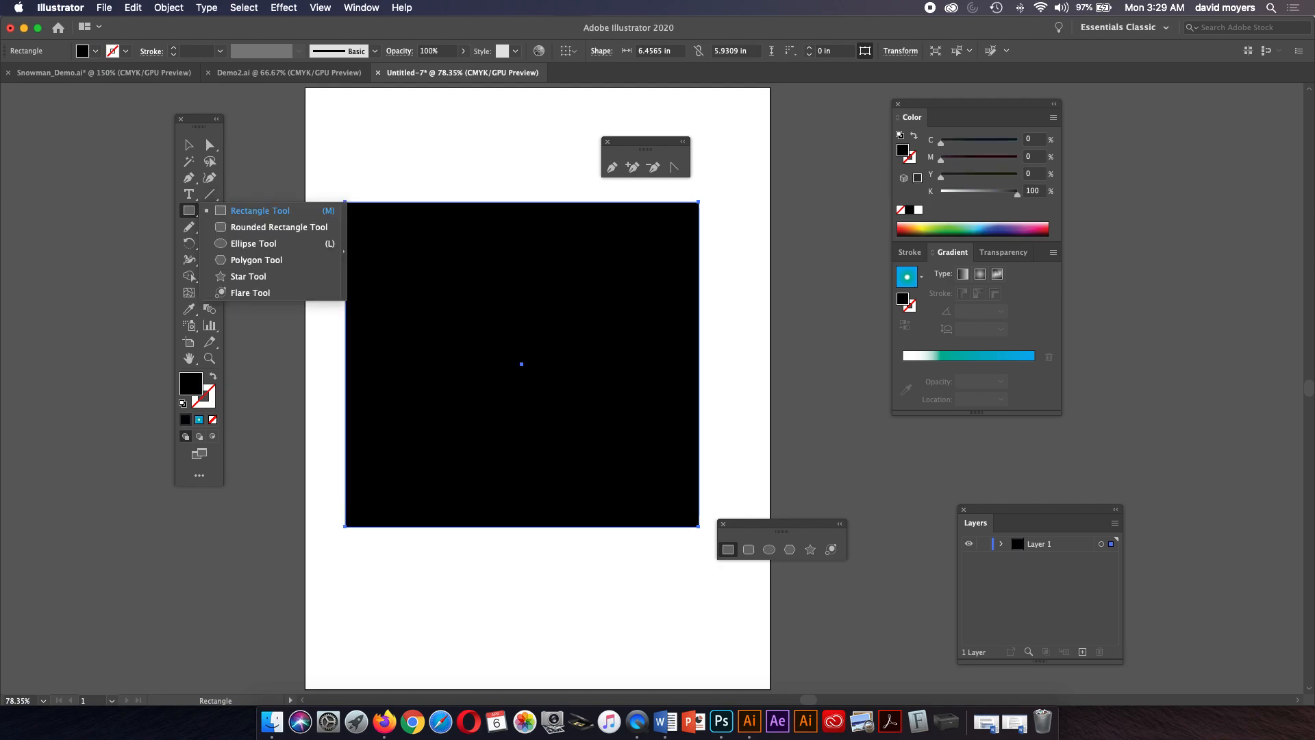
left_click(789, 549)
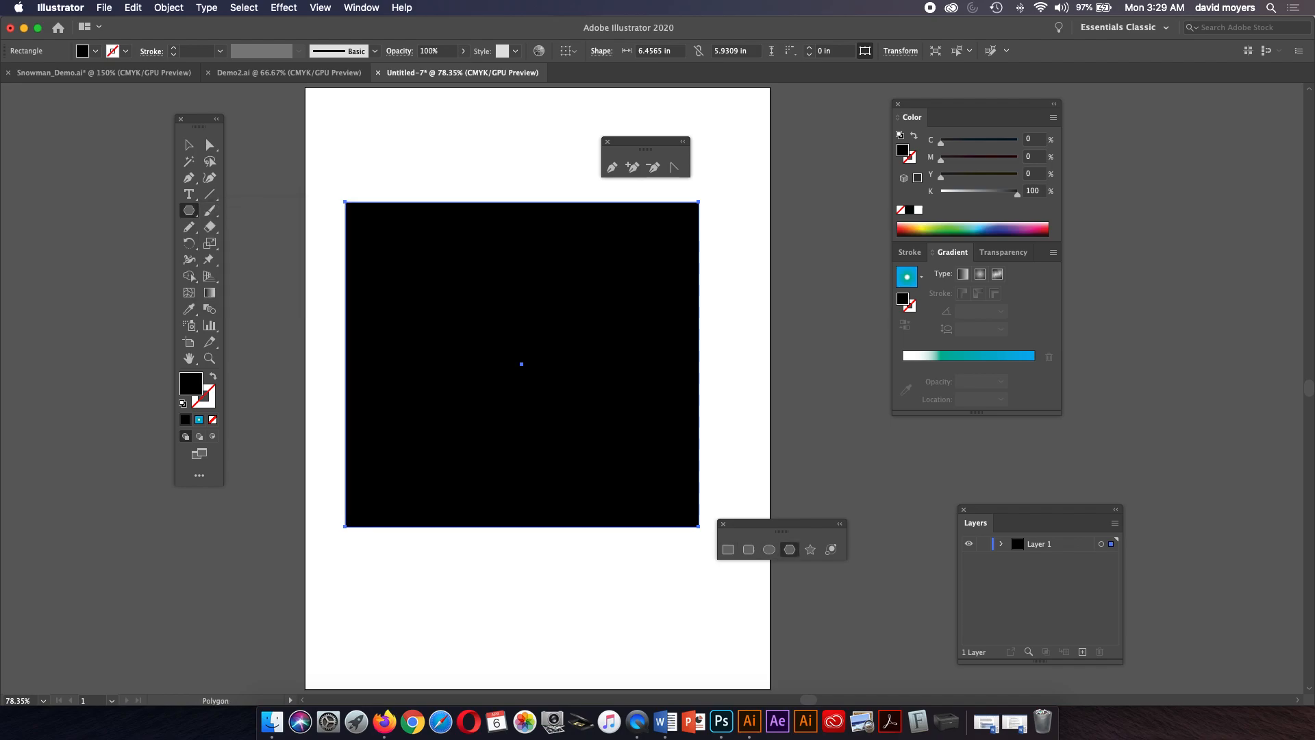
left_click(810, 550)
left_click_drag(450, 307, 477, 368)
left_click(919, 210)
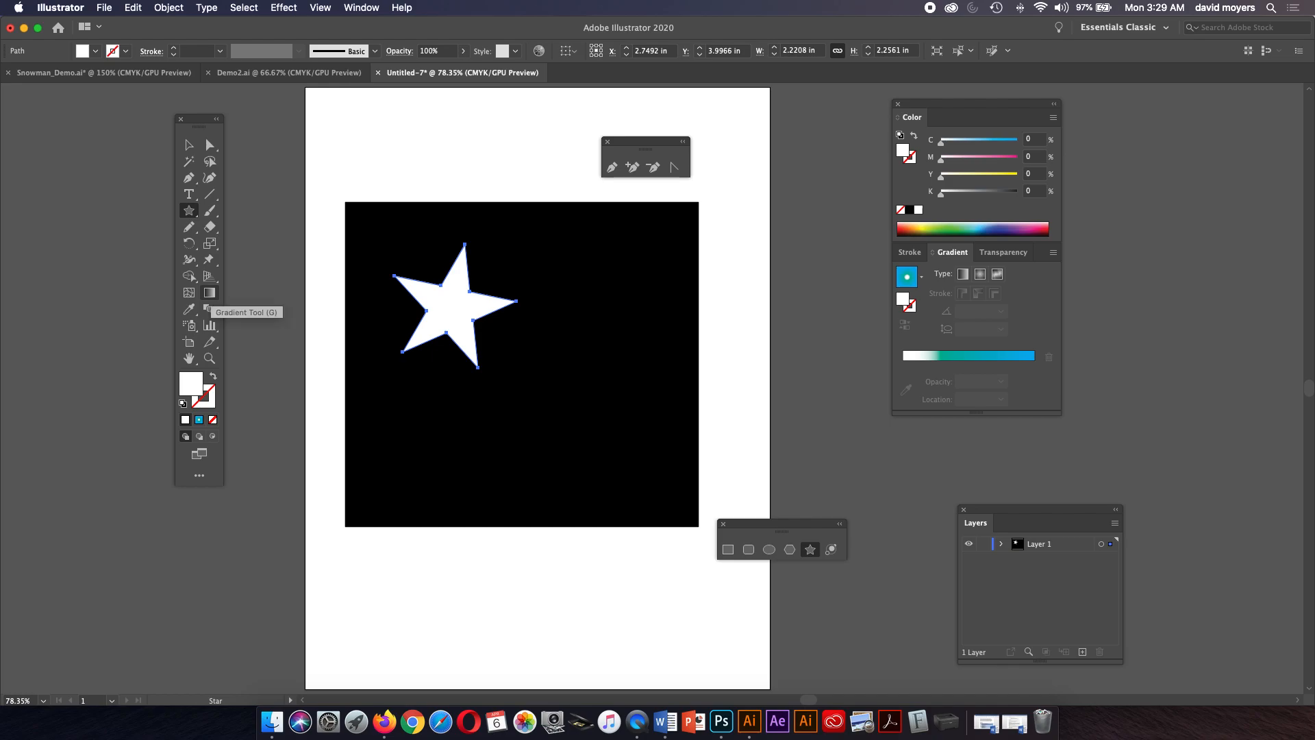
left_click(209, 309)
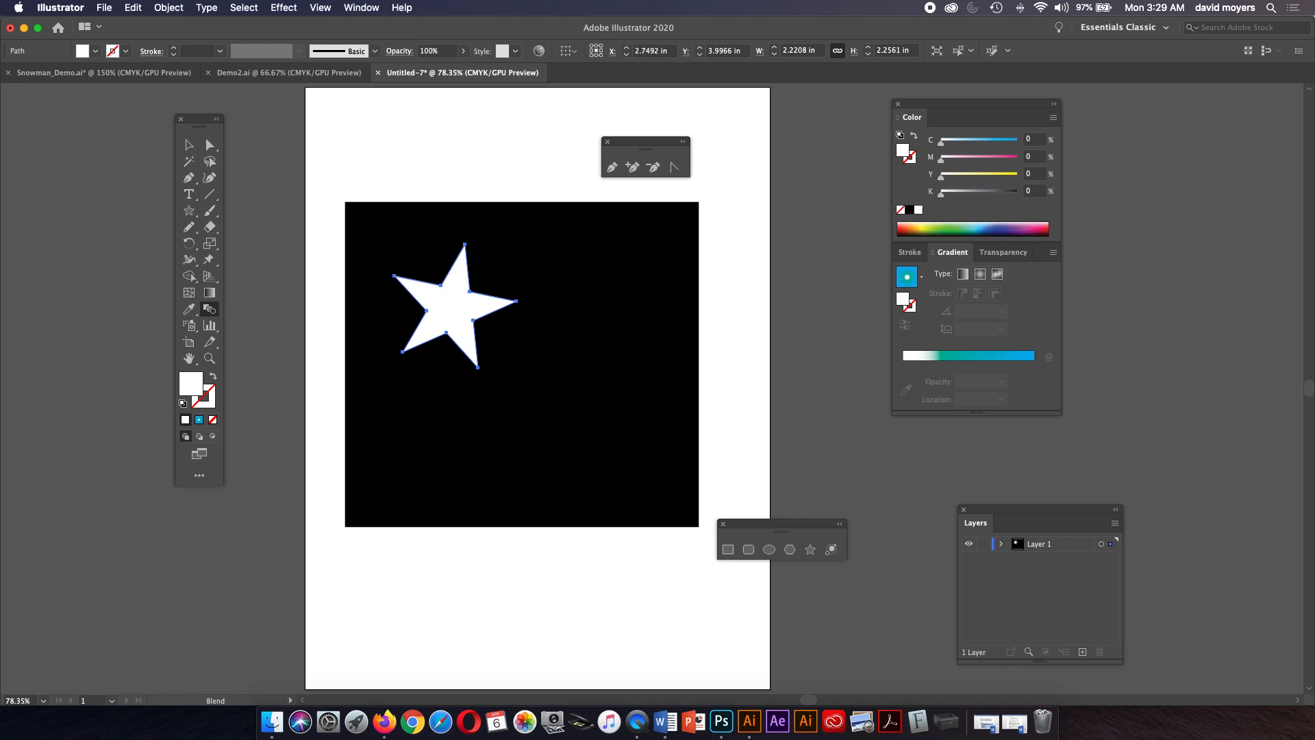
Blend the white star into the black rectangle and move the blend slightly down.
key("super+alt+b")
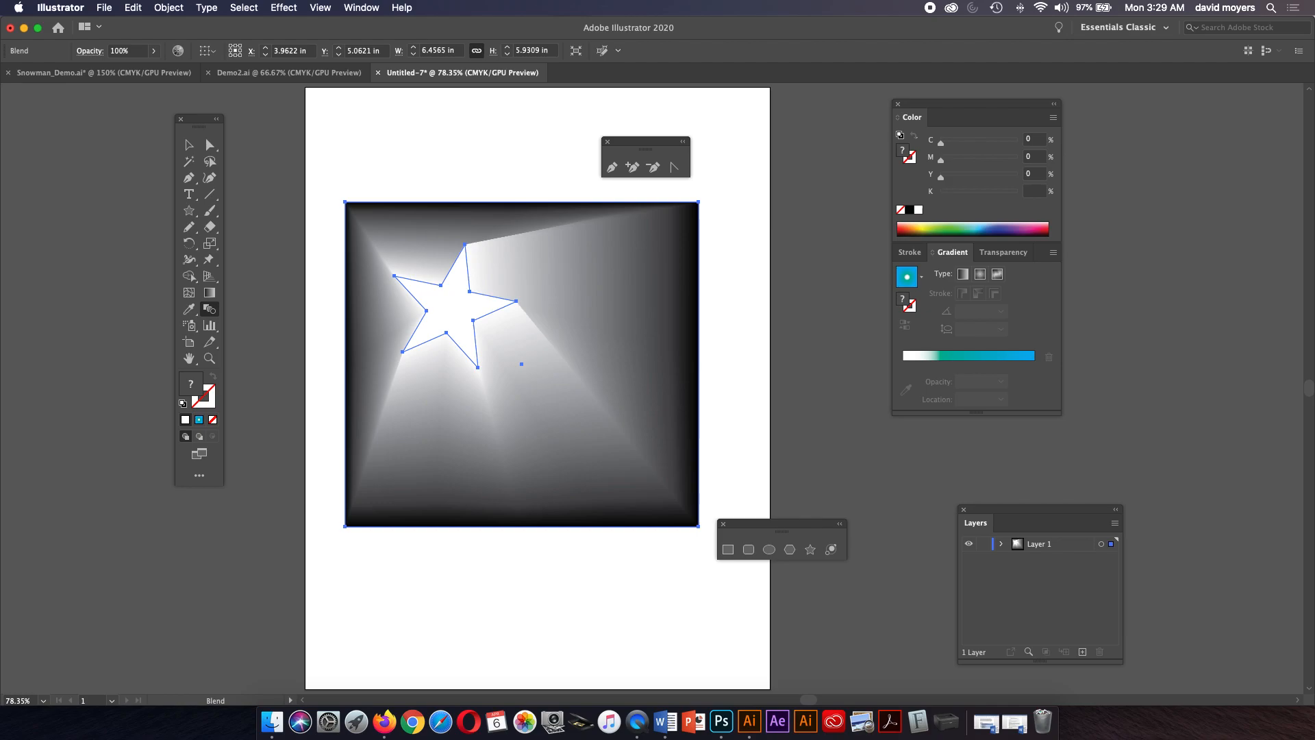
key("a")
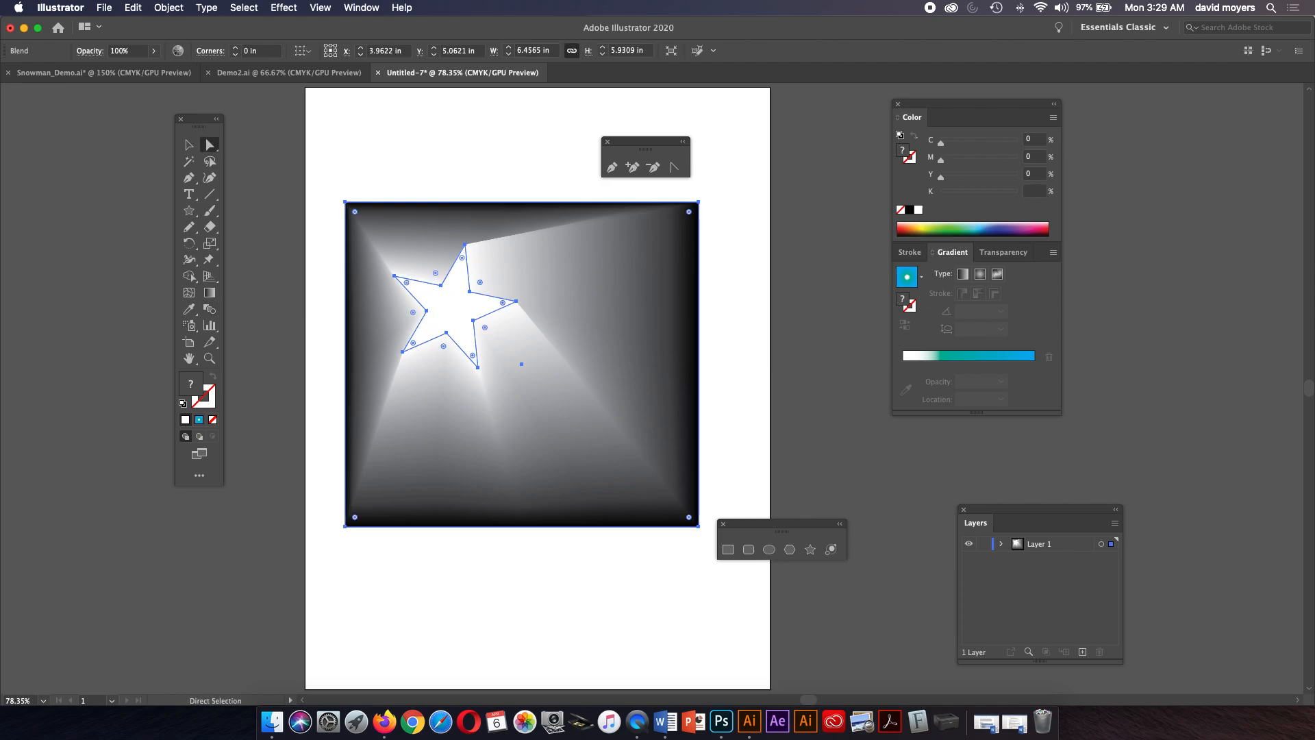
key("shift+super+a")
key("v")
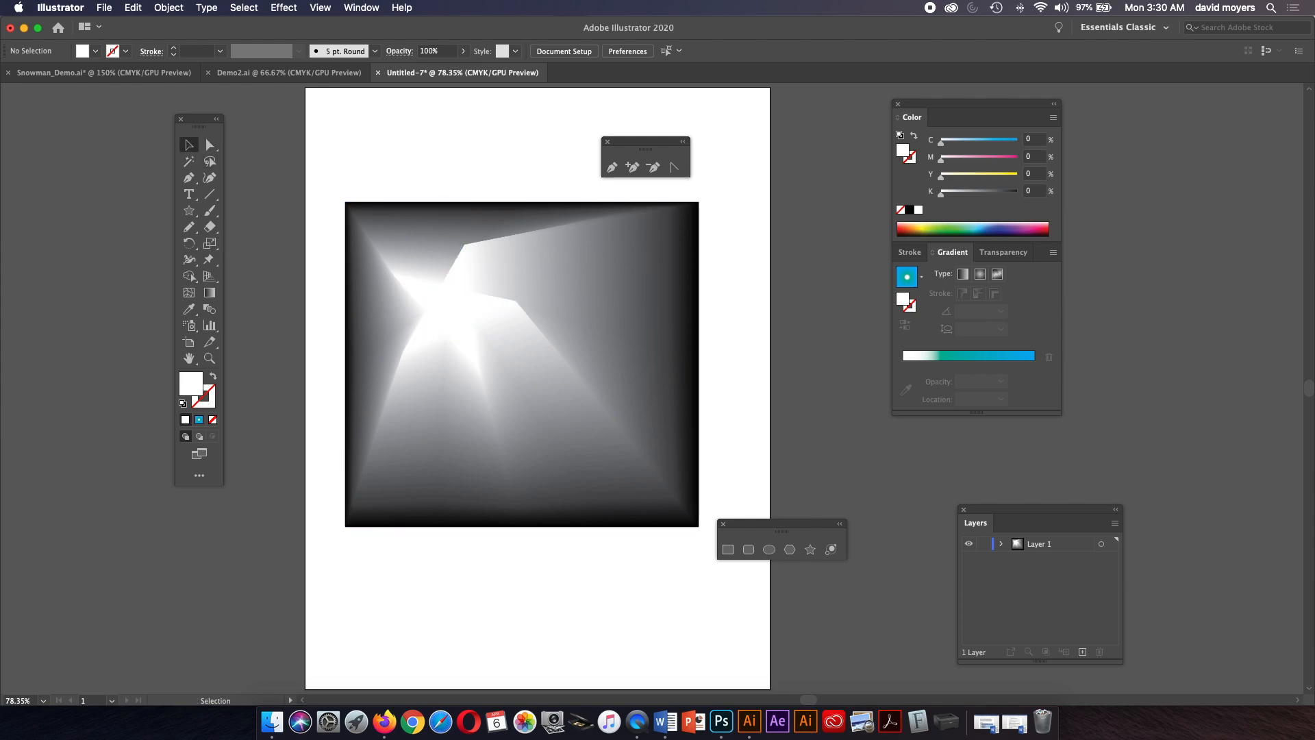
mouse_move(475, 322)
left_mouse_down()
mouse_move(512, 341)
mouse_move(460, 316)
mouse_move(475, 332)
left_mouse_up()
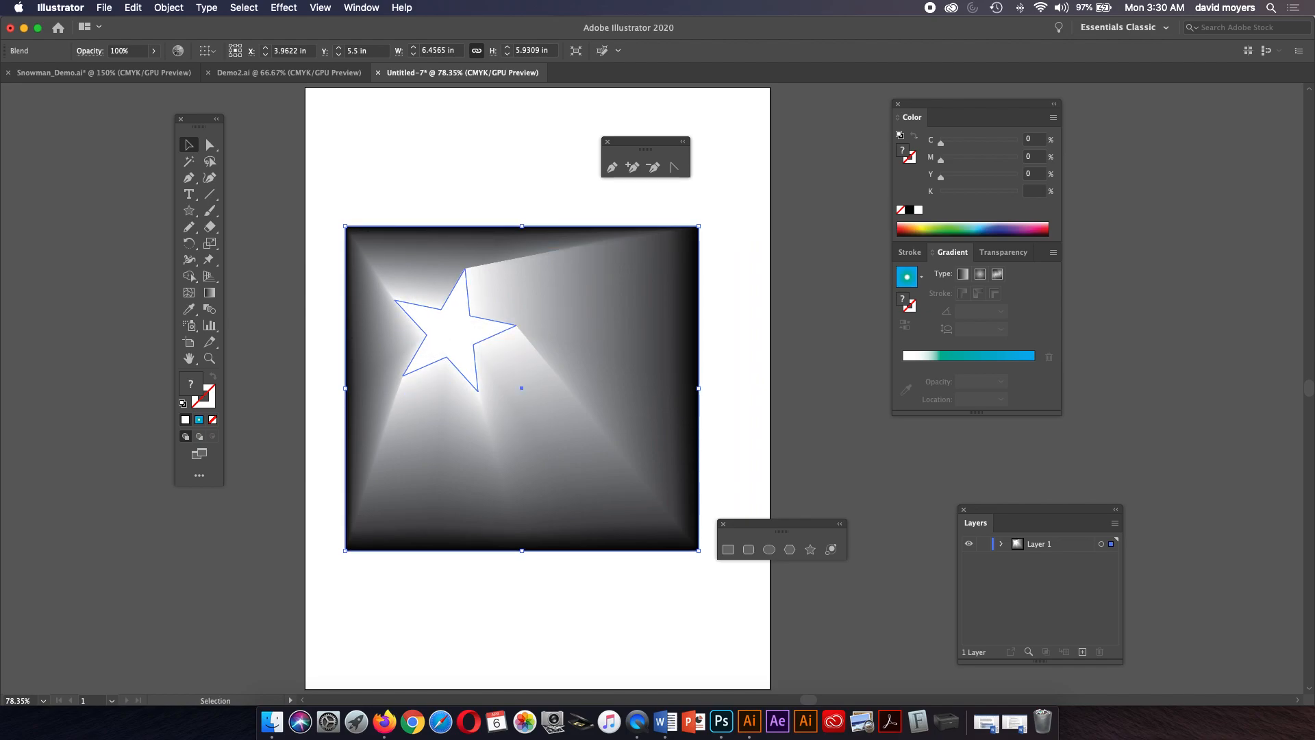
Move the star within the blend toward the rectangle's center.
left_click(210, 144)
left_click_drag(478, 327, 535, 333)
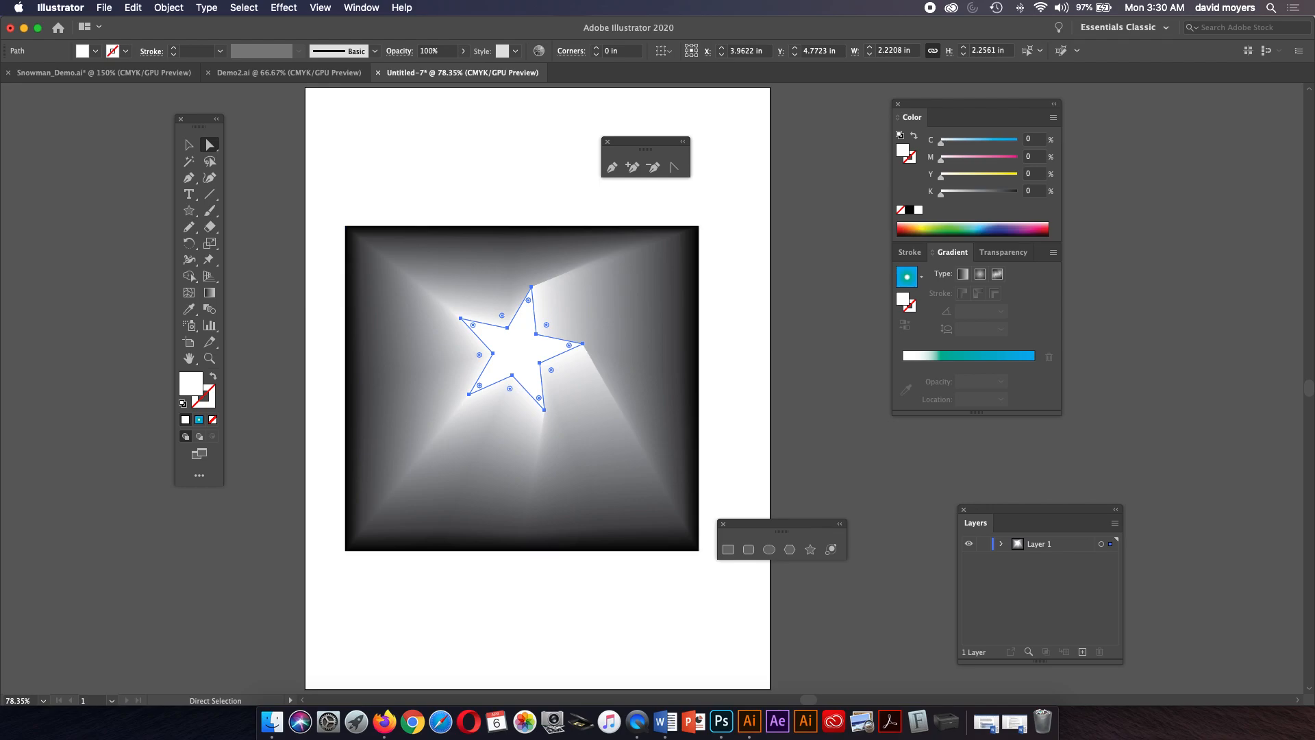
left_click(209, 144)
left_click(295, 158)
key("super+shift+a")
mouse_move(545, 350)
left_mouse_down()
mouse_move(498, 345)
mouse_move(589, 446)
mouse_move(584, 378)
mouse_move(535, 362)
left_mouse_up()
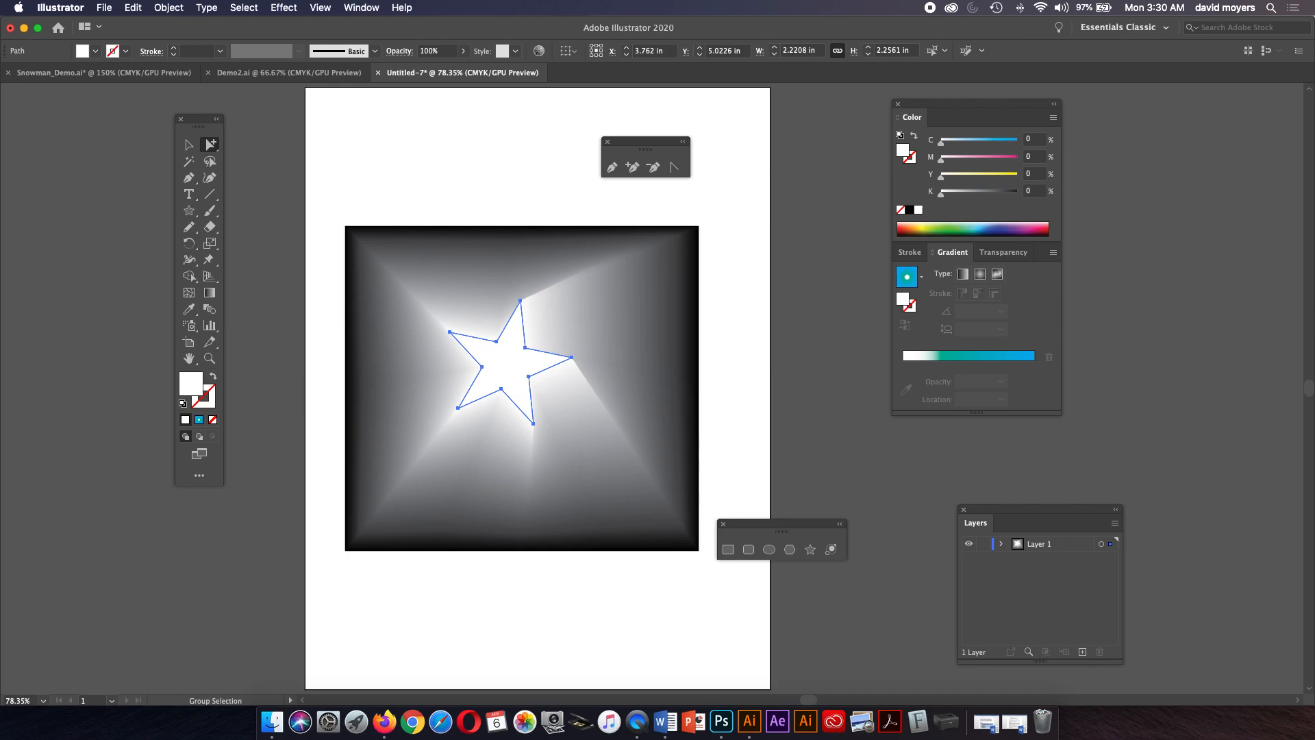
Rotate the star inside the blend to reshape the light rays.
left_click(189, 145)
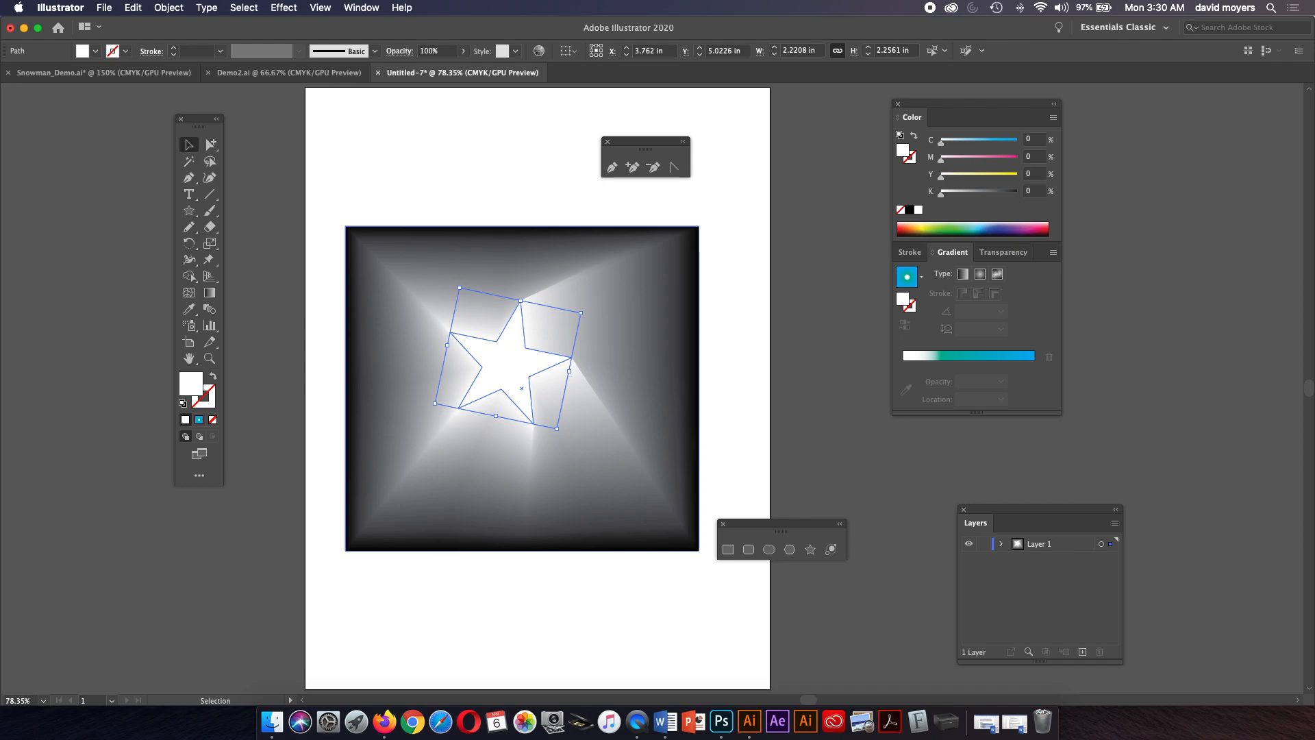
left_click_drag(587, 310, 478, 274)
left_click_drag(608, 309, 611, 314)
left_click(211, 144)
key("super+shift+a")
left_click(545, 370)
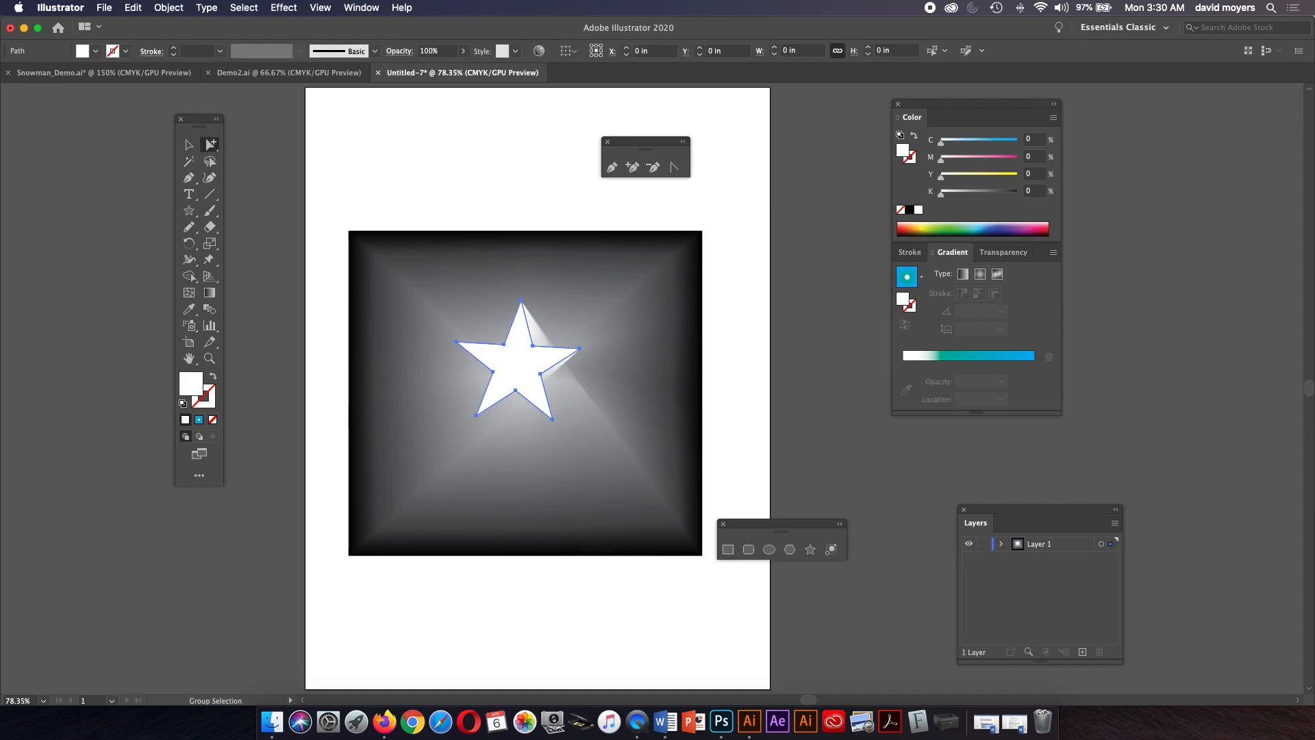
left_click(189, 145)
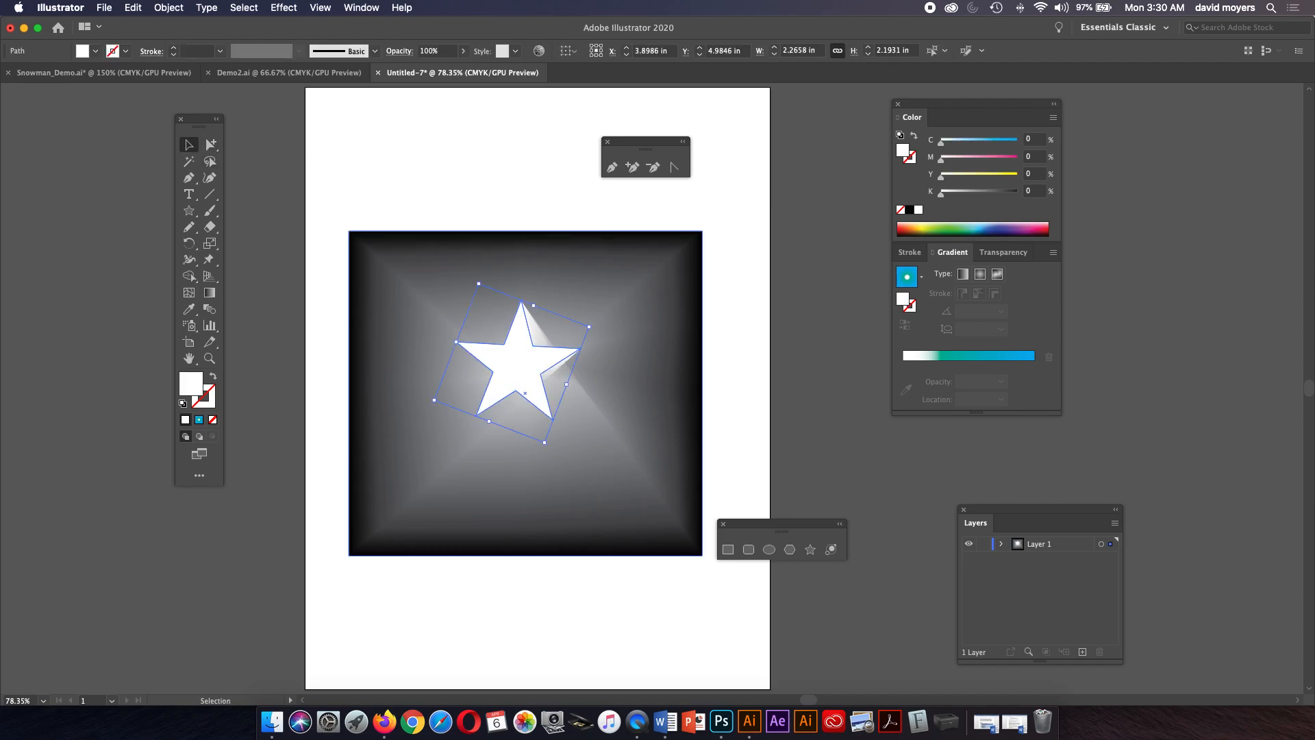
left_click_drag(600, 319, 555, 460)
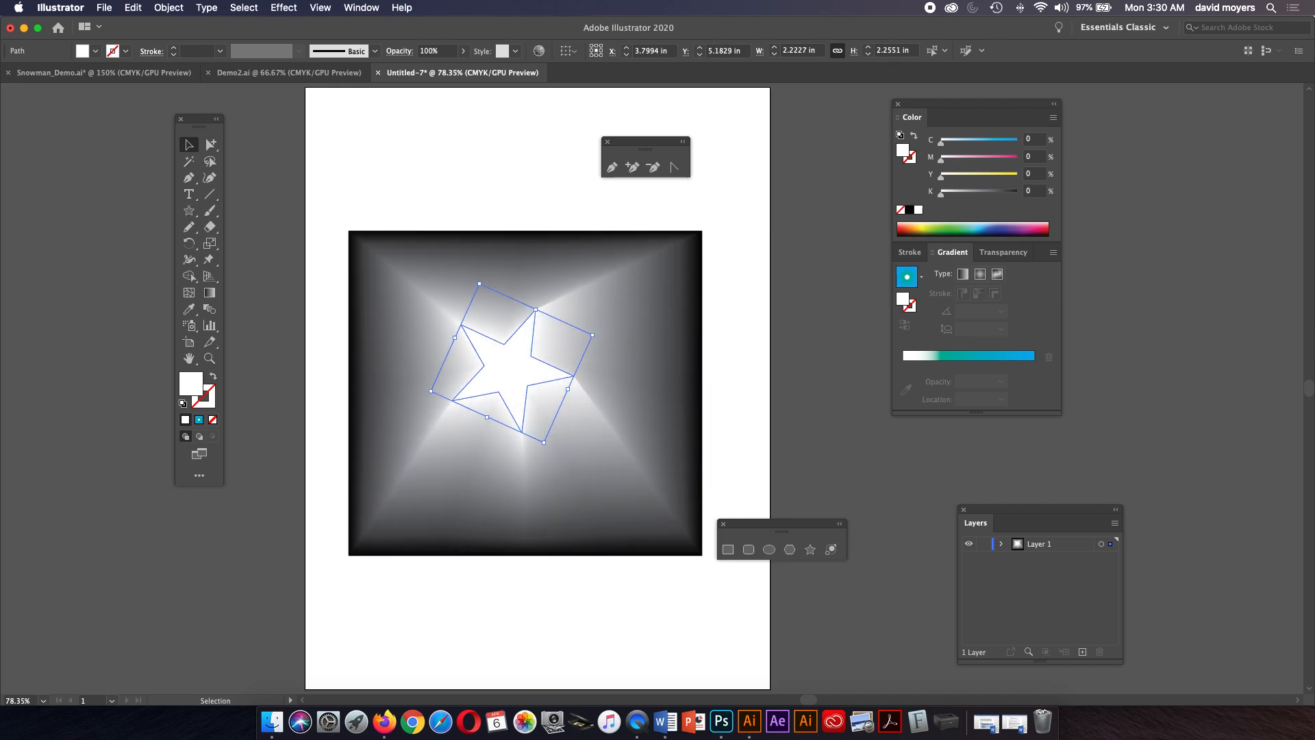
Select and delete the star and rectangle blend.
left_click(449, 170)
left_click_drag(400, 215, 648, 474)
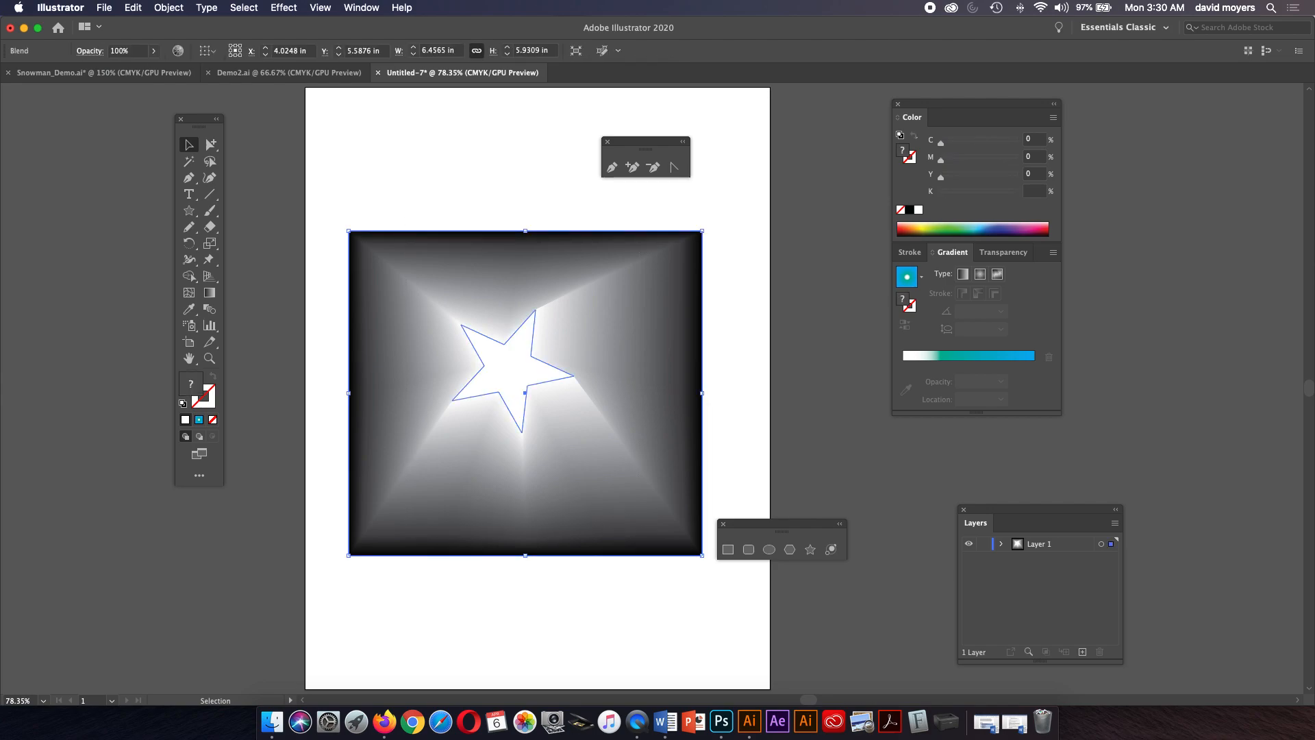
key("Delete")
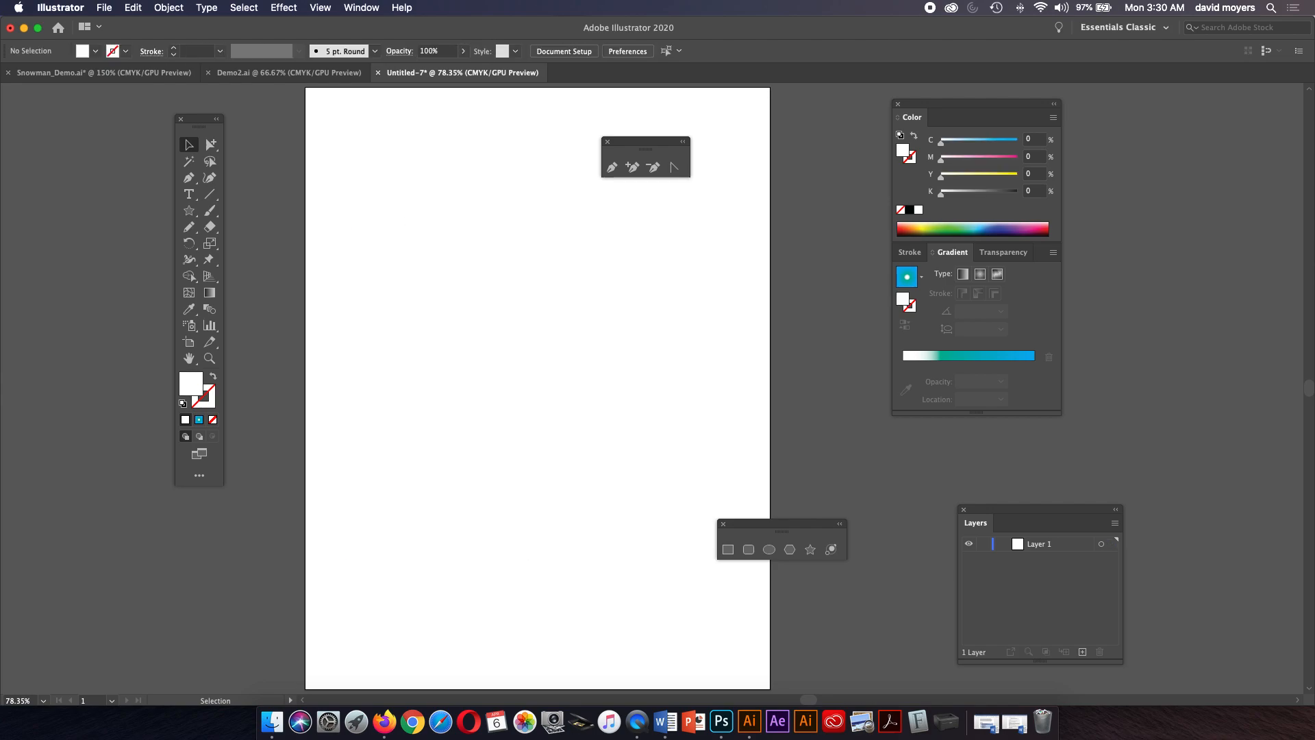
Draw two horizontal lines about 6.2 and 6.4 in long with a black stroke and no fill.
key("backslash")
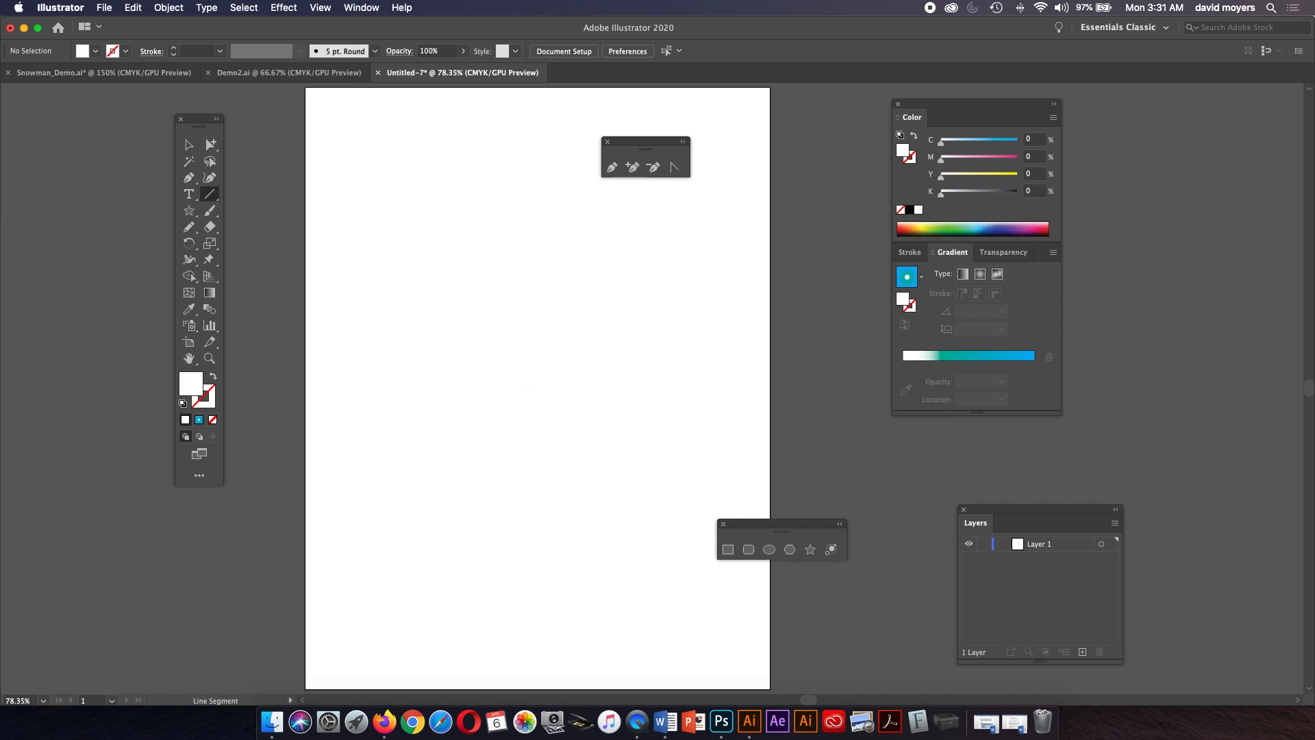
left_click(213, 376)
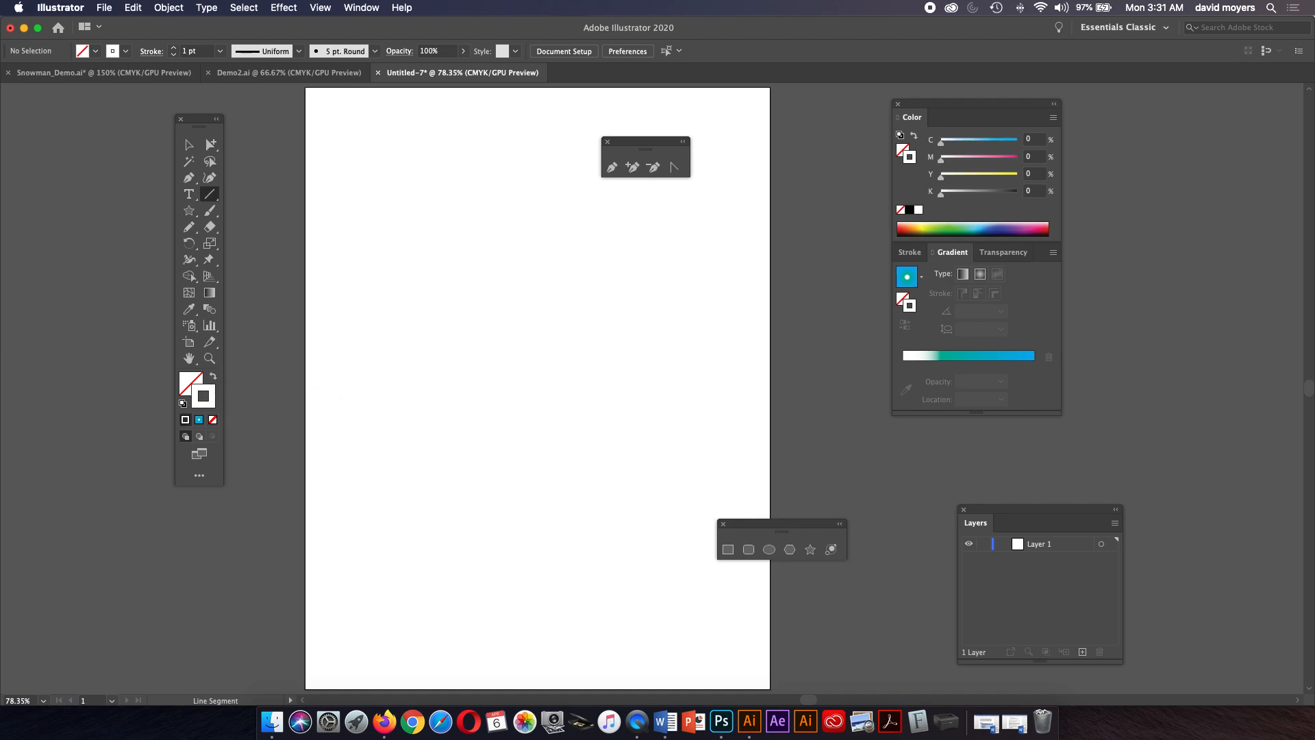
left_click(910, 210)
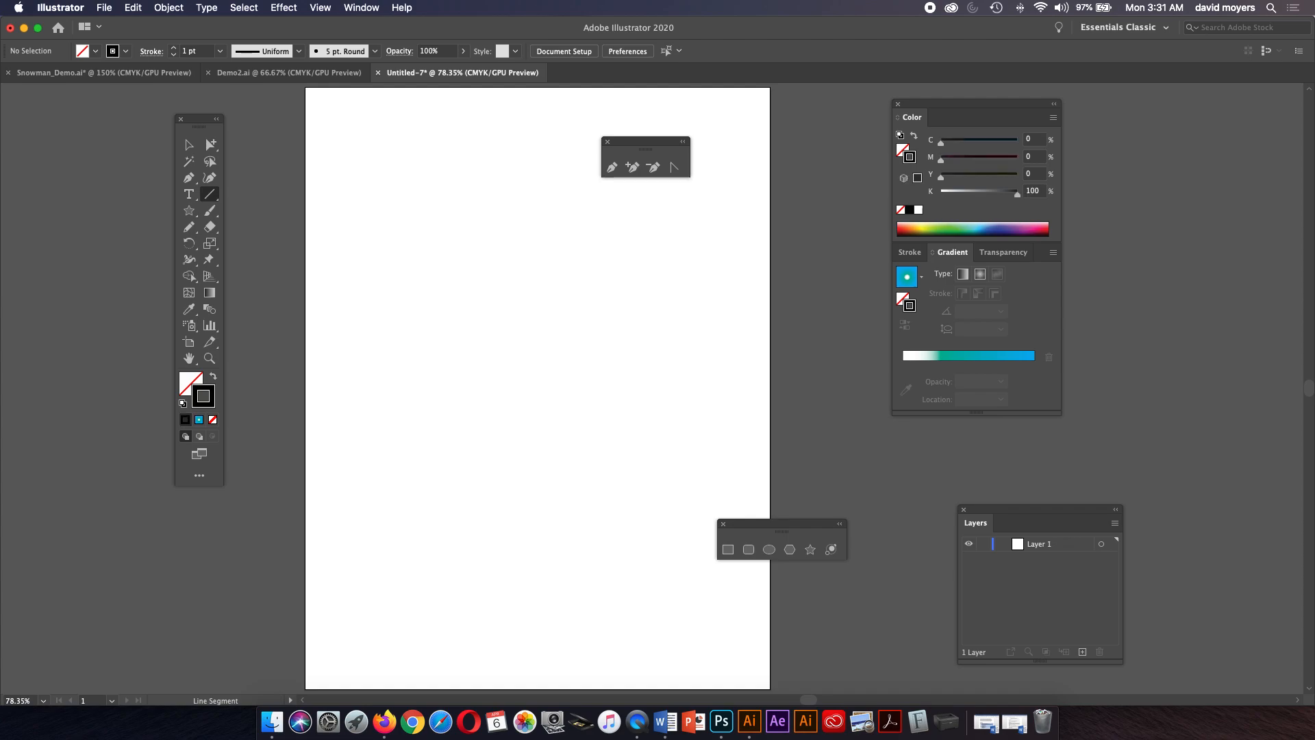
left_click_drag(339, 262, 679, 262)
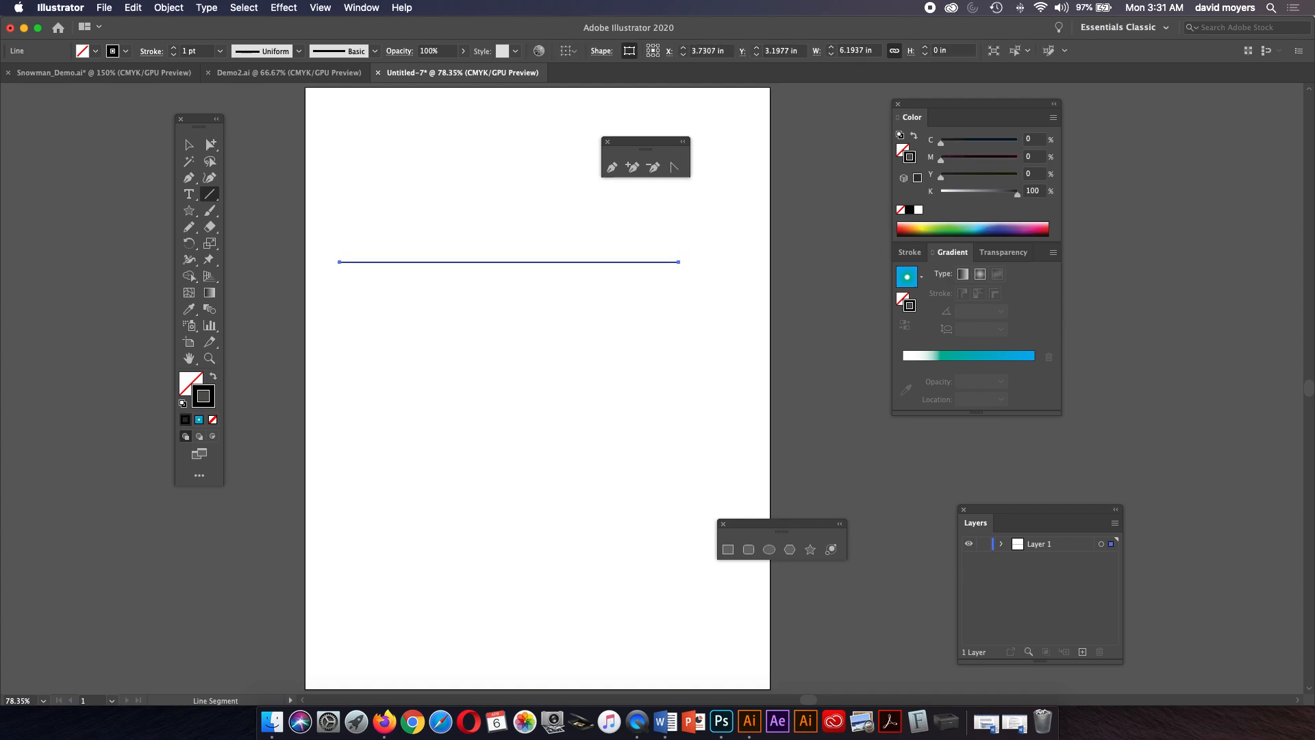
left_click_drag(345, 448, 696, 449)
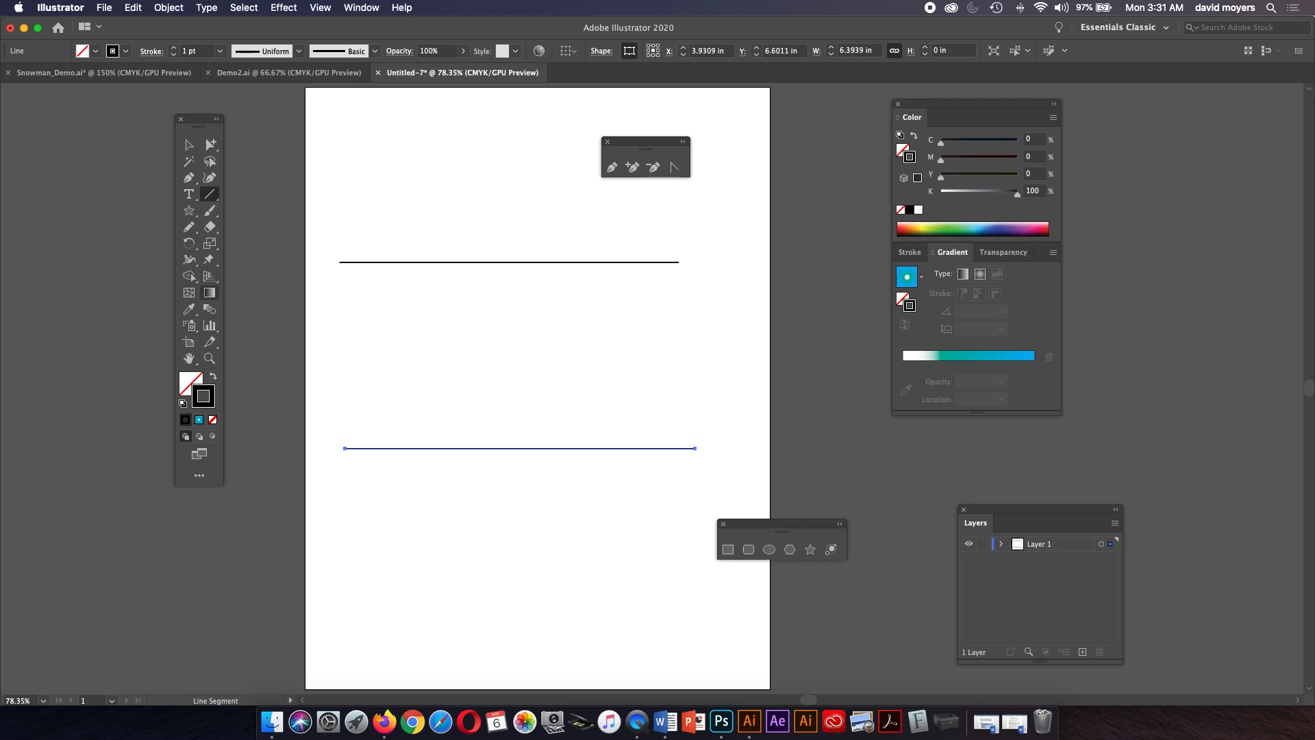
Blend the two lines and set the blend spacing to Specified Steps with 40 steps, previewing before confirming.
left_click(210, 309)
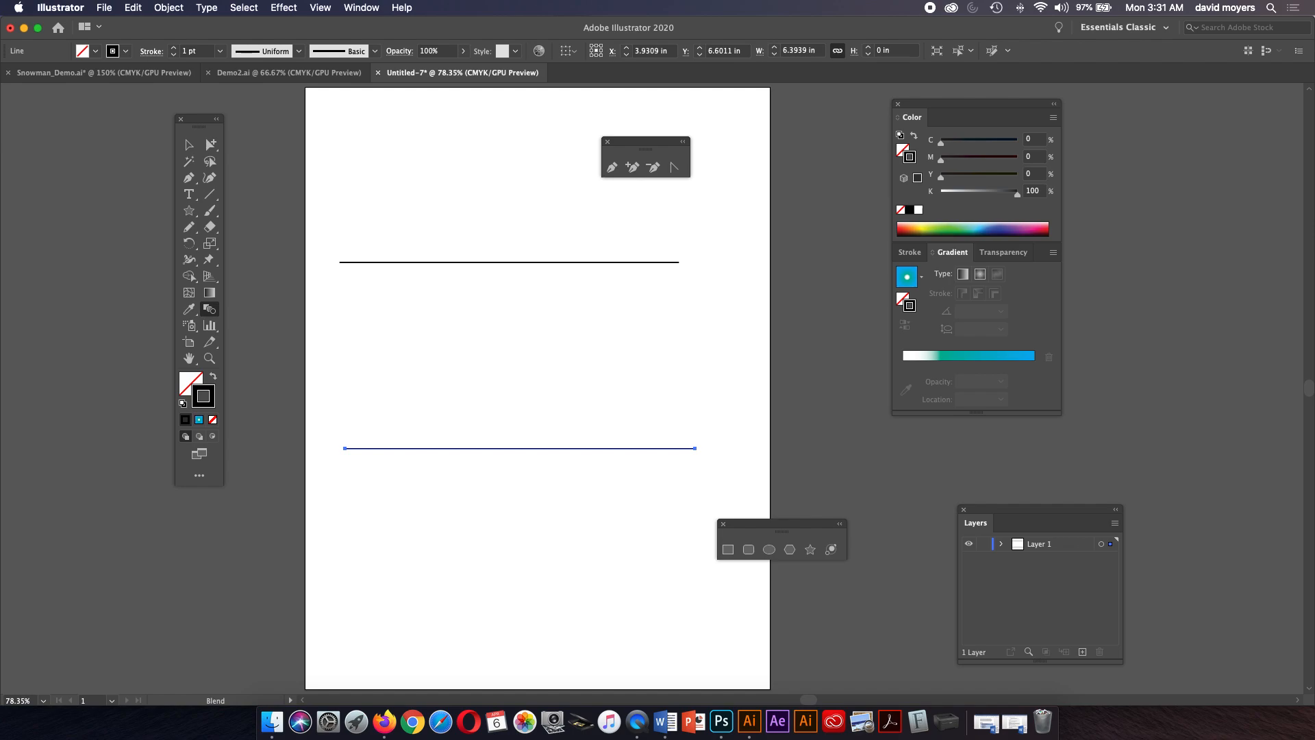
left_click(345, 448)
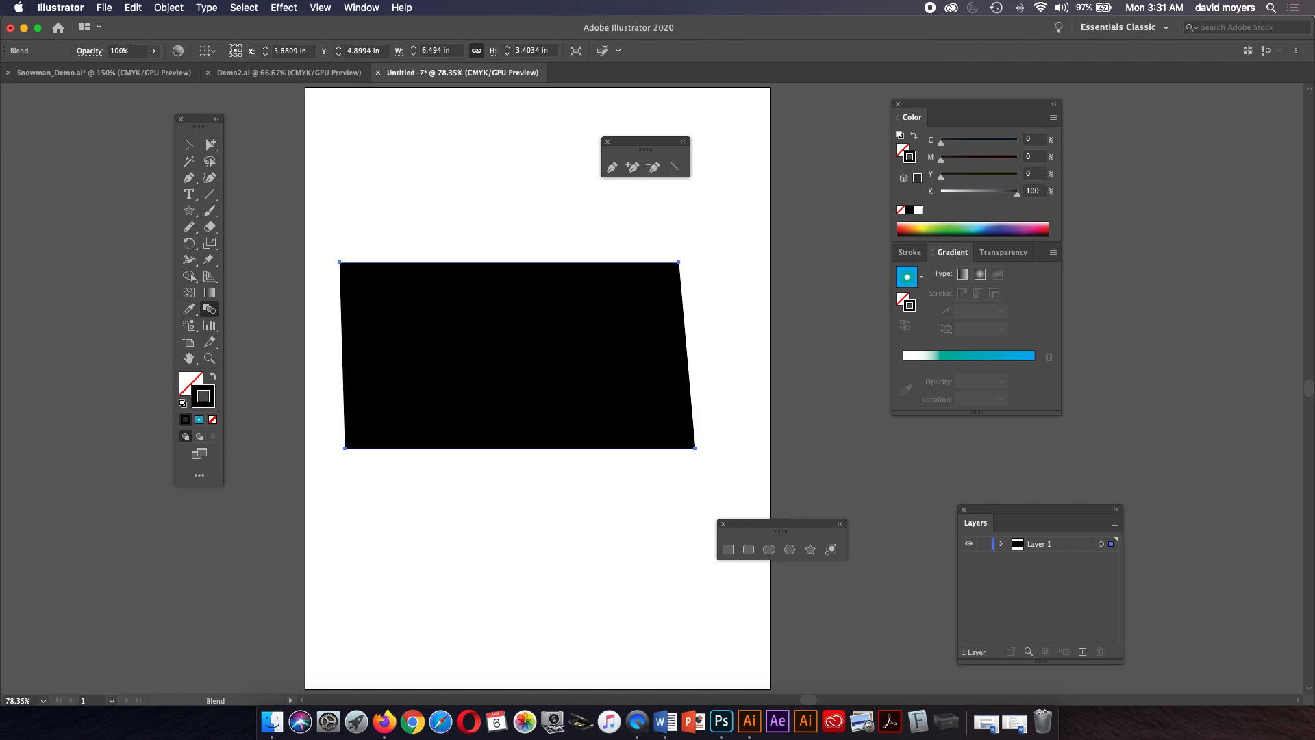
double_click(210, 309)
left_click(352, 120)
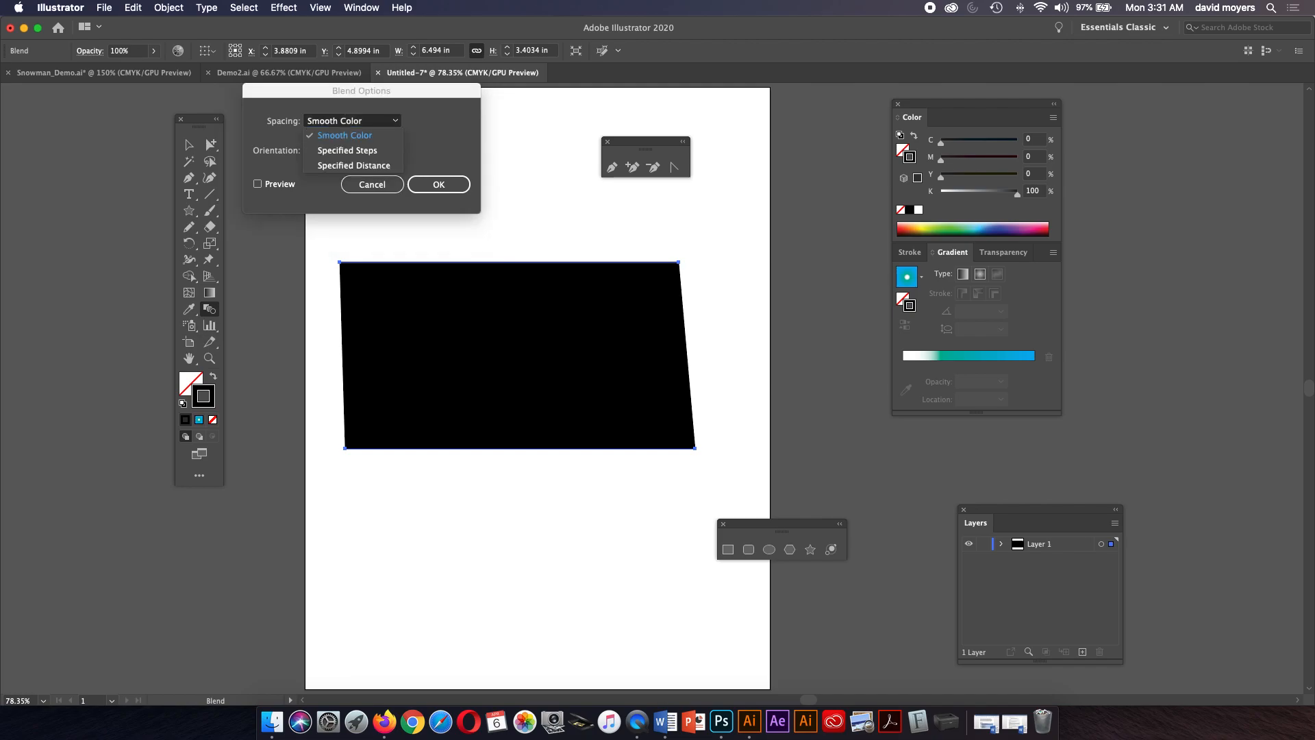
left_click(363, 150)
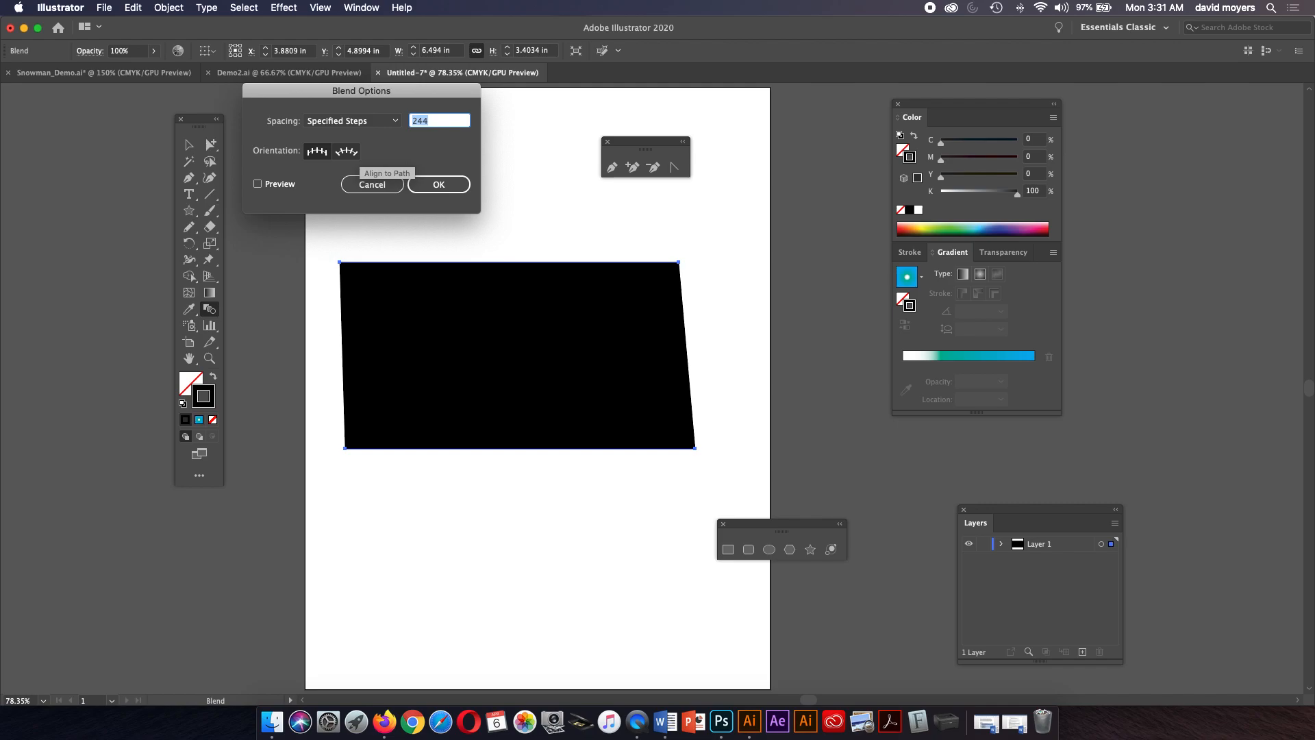
type("40")
left_click(256, 182)
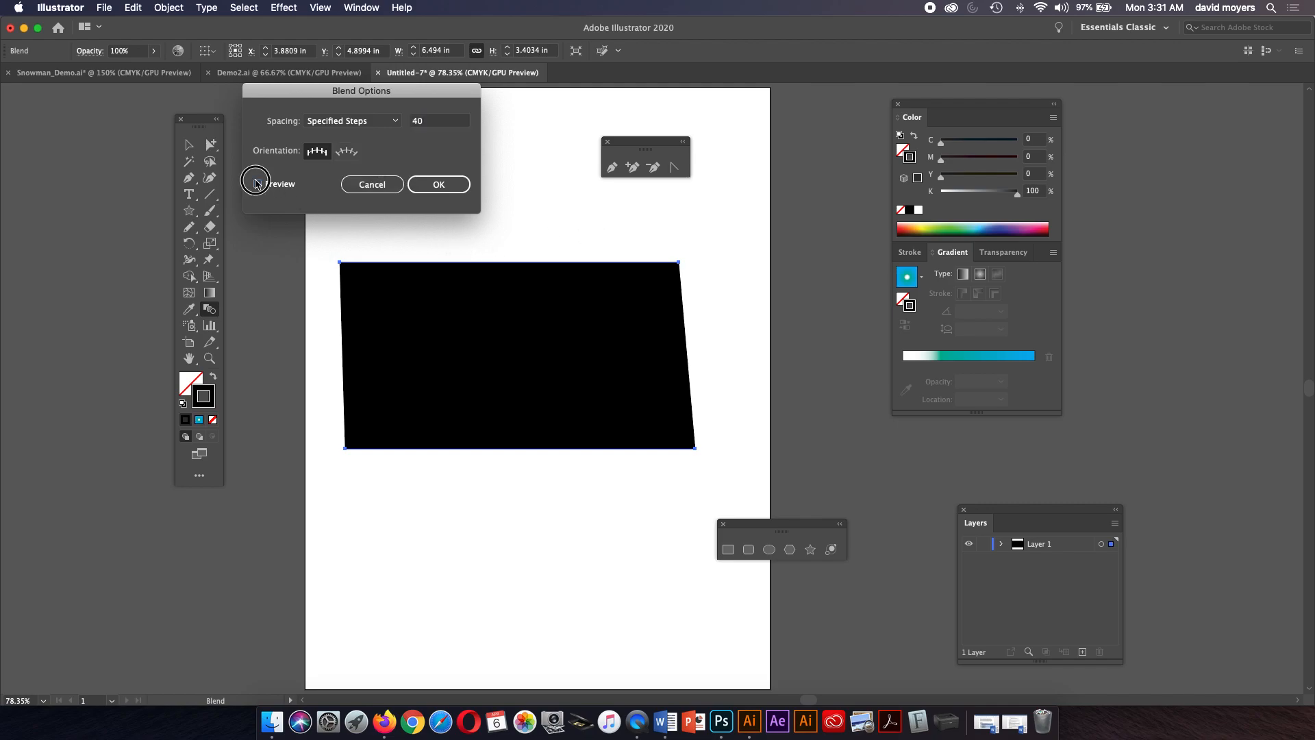
left_click(267, 188)
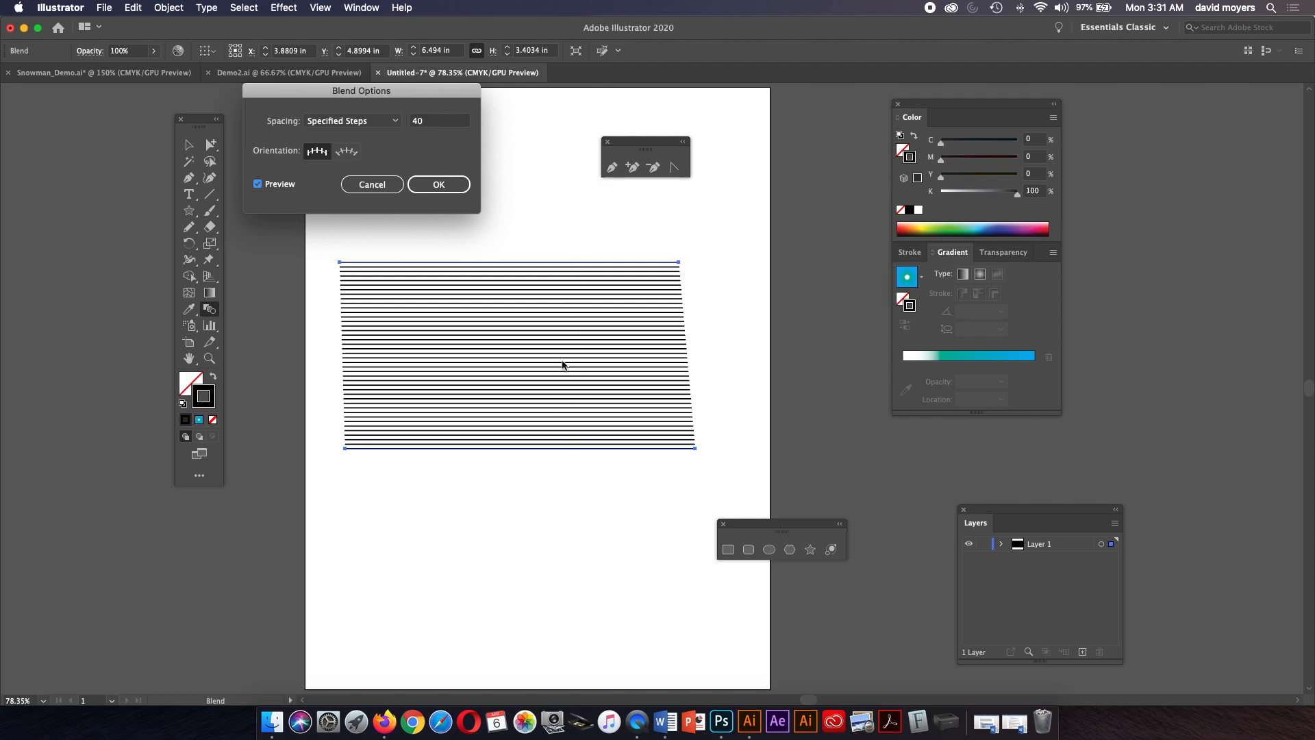
left_click(445, 184)
Rotate the line blend diagonally.
left_click(189, 145)
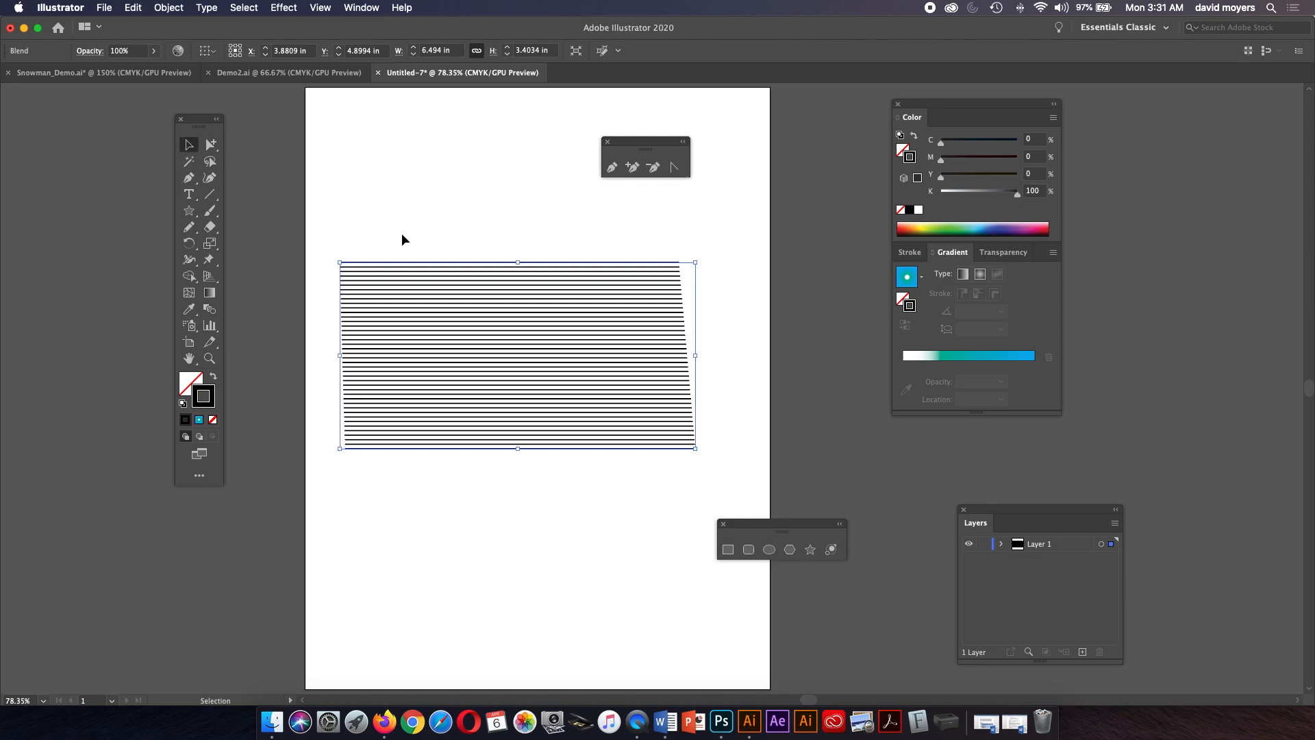
left_click_drag(699, 258, 588, 175)
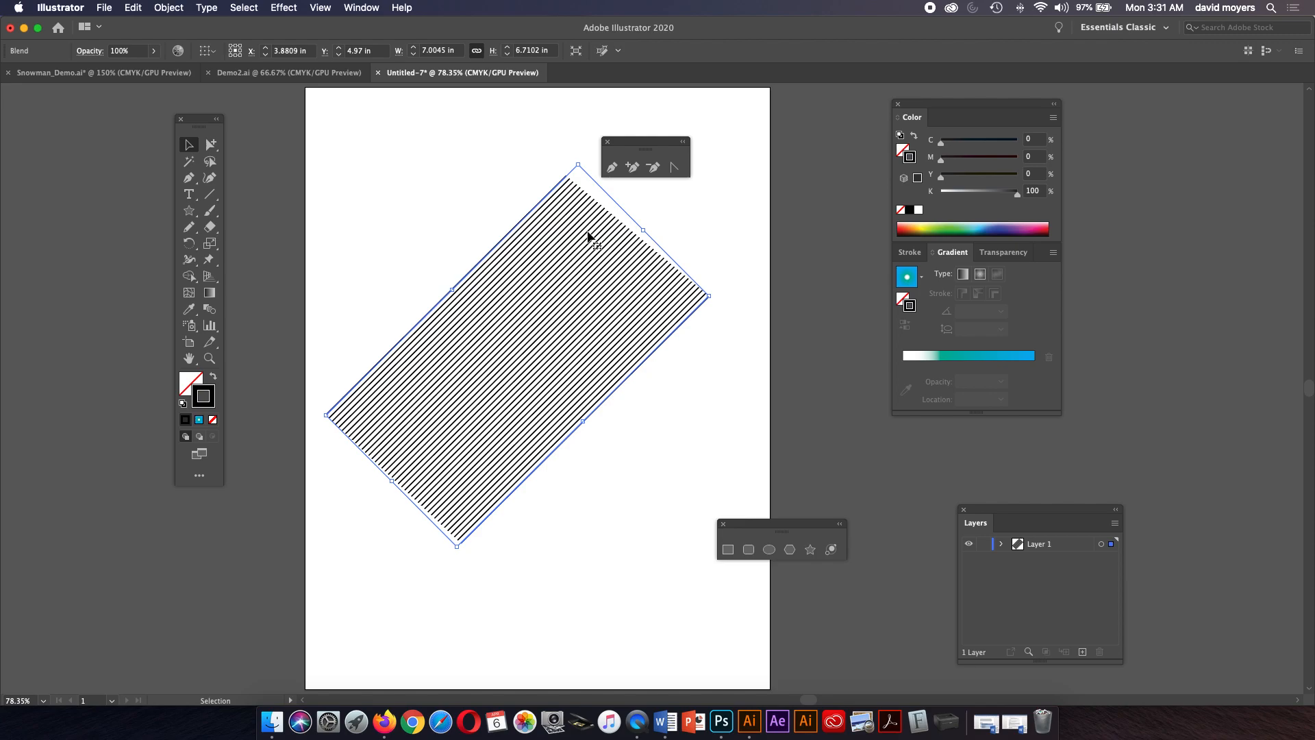
Paste a copy of the blend in front and rotate it to cross the original diagonally.
key("alt+super")
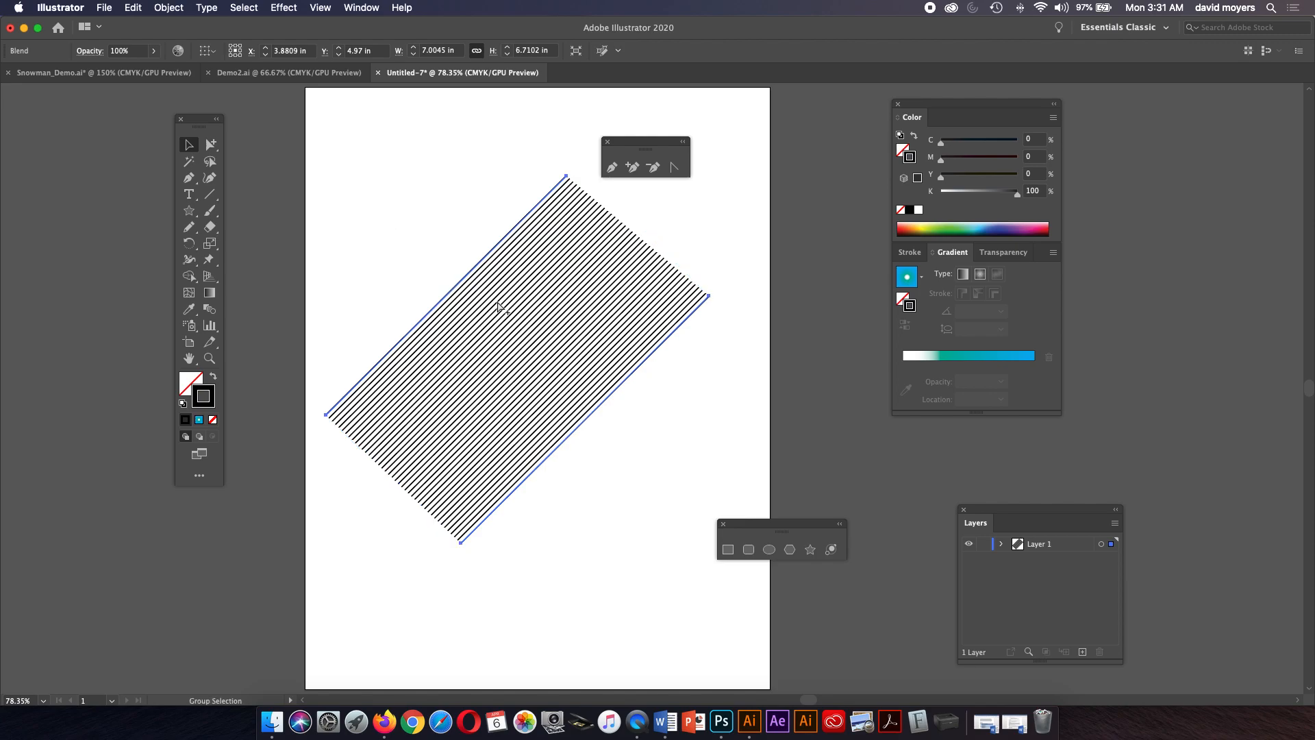
key("super+f")
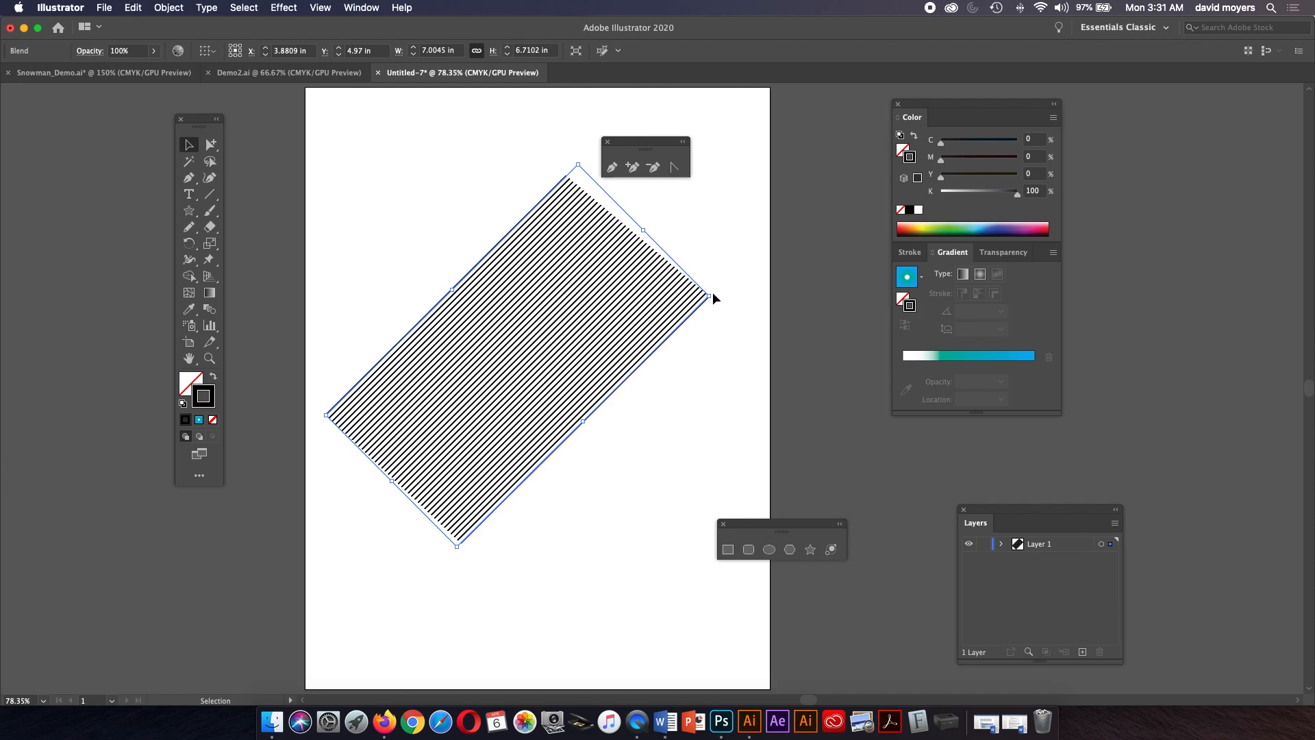
left_click(135, 8)
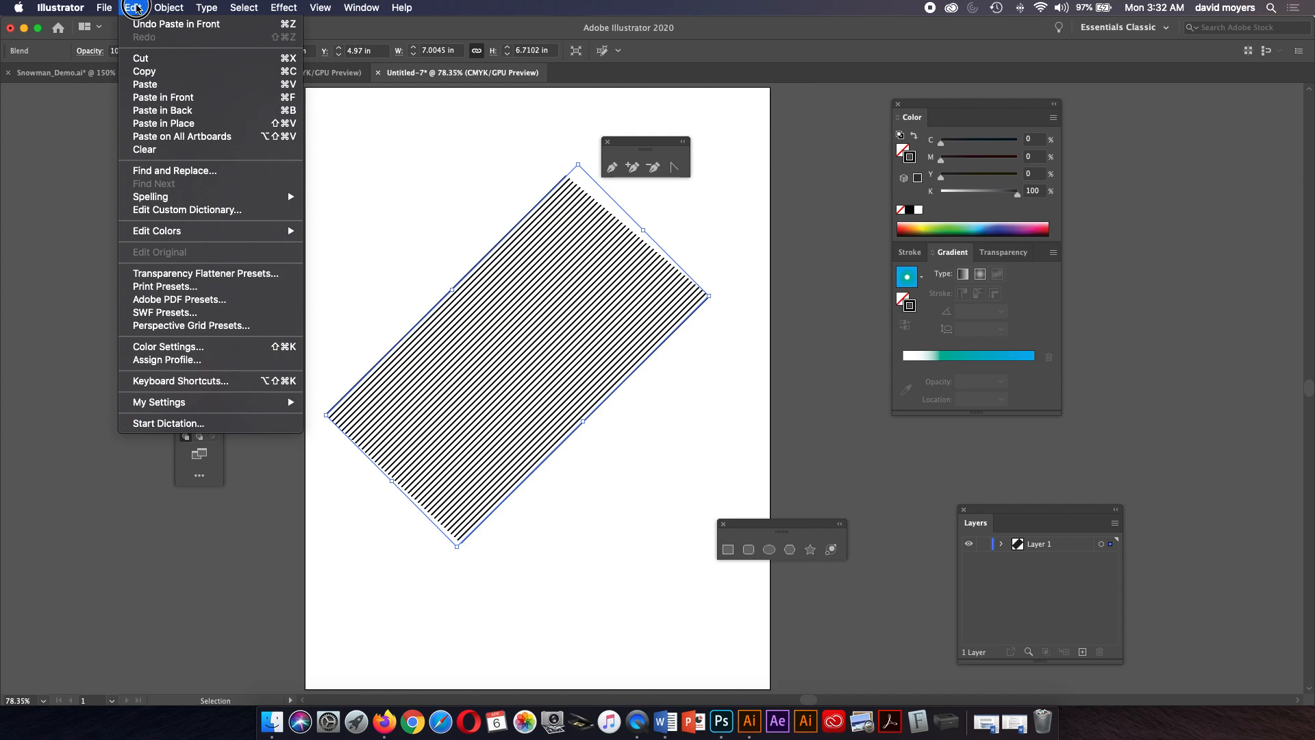
left_click(135, 8)
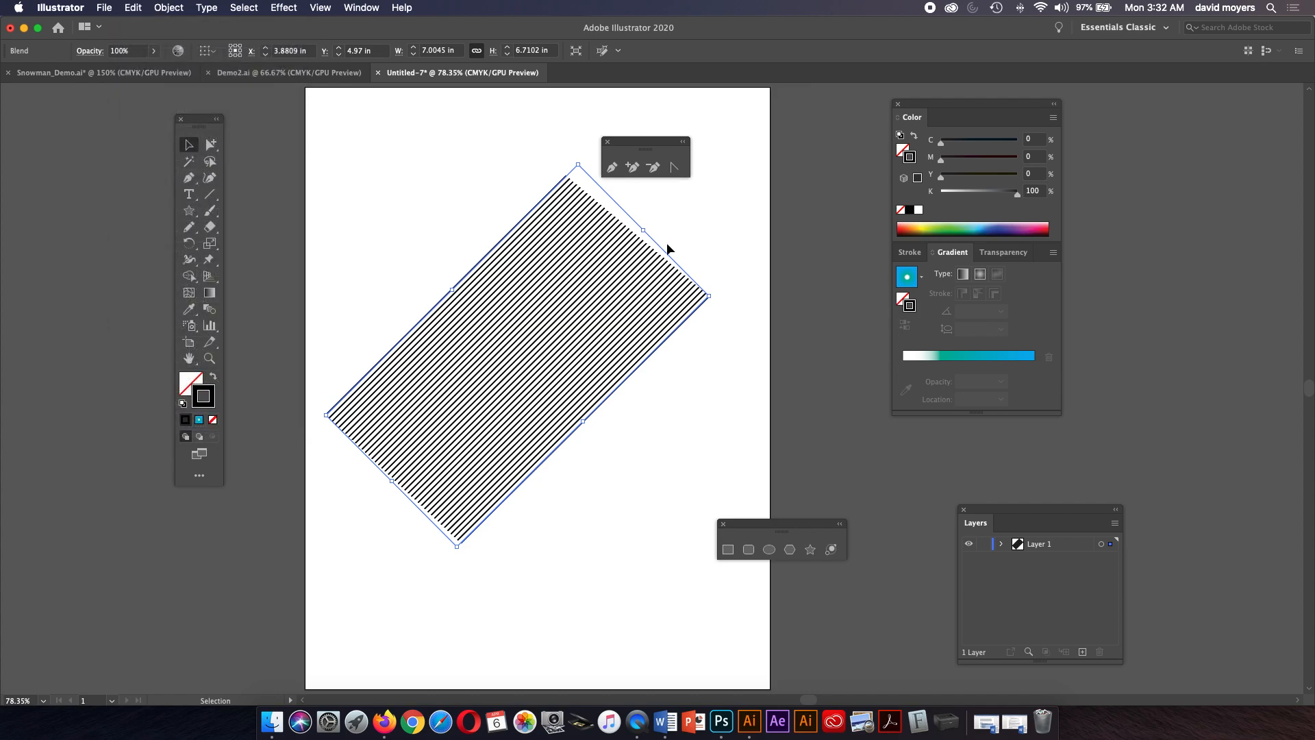
left_click_drag(716, 295, 558, 518)
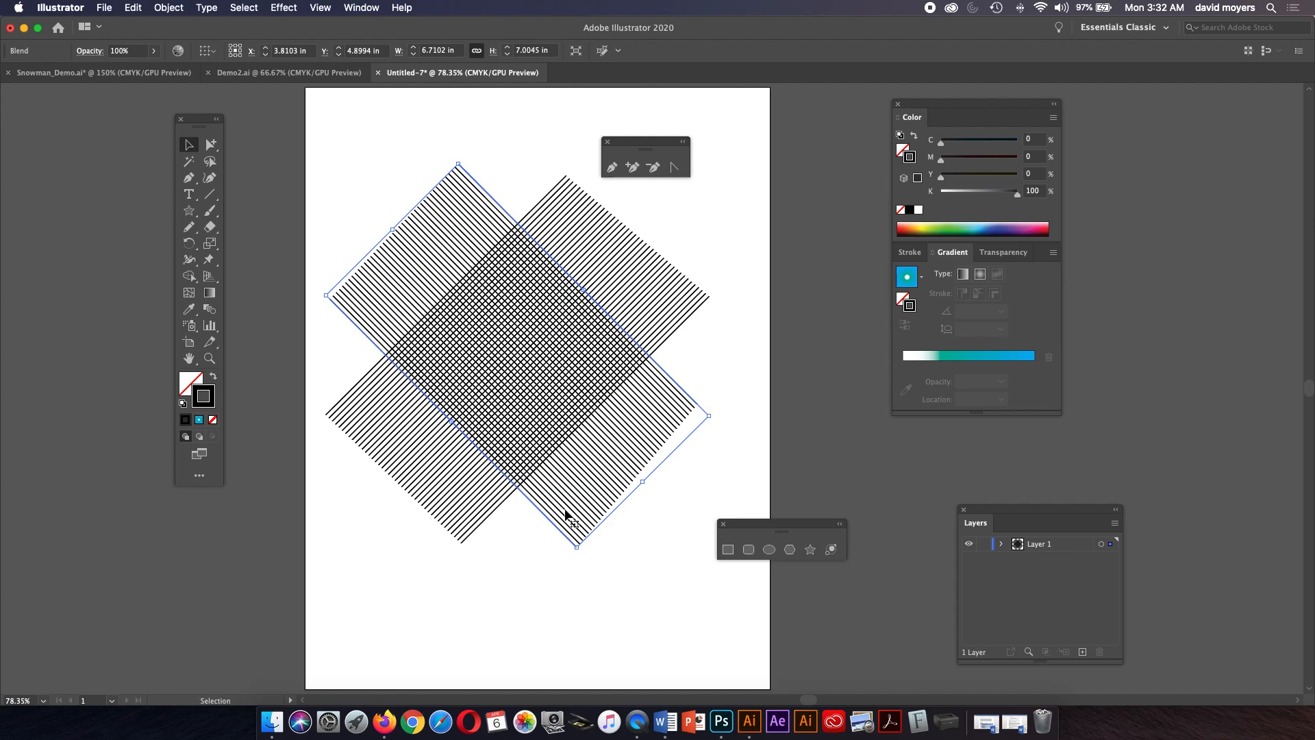
Select both line blends and delete them.
left_click(184, 145)
left_click_drag(393, 174, 616, 484)
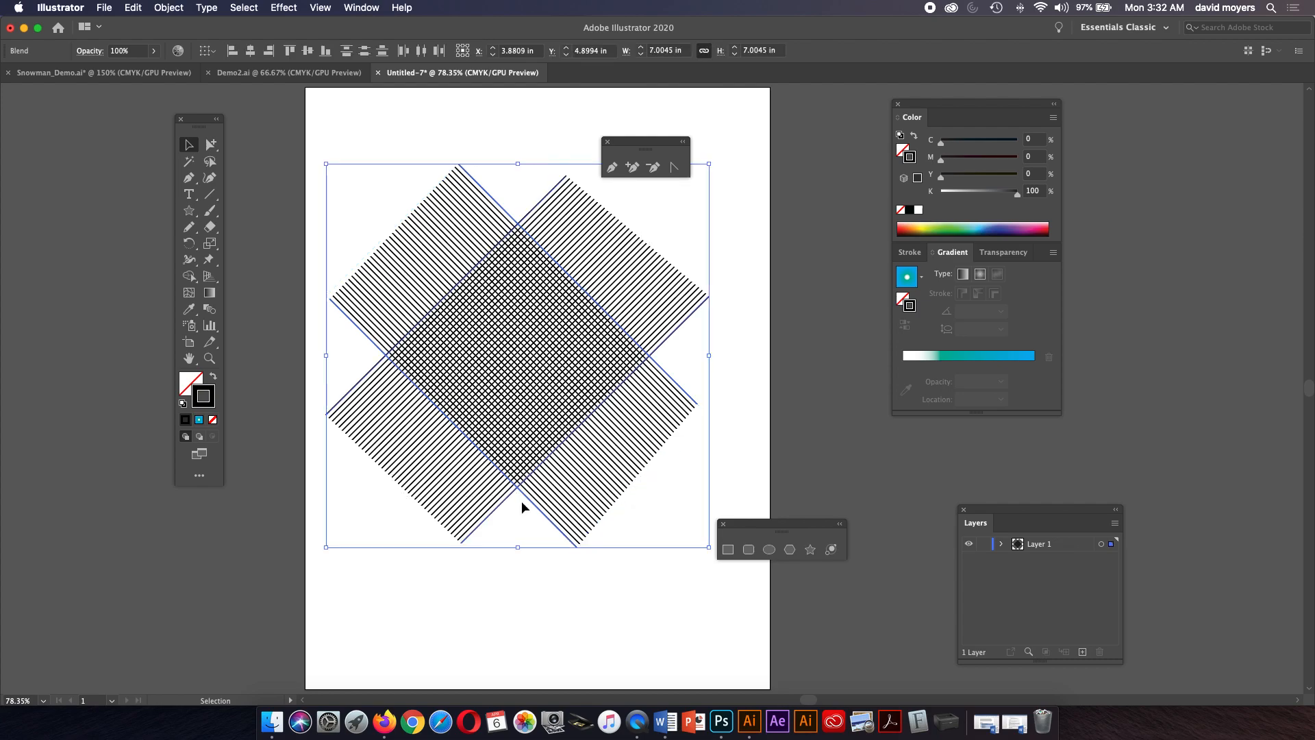
key("Delete")
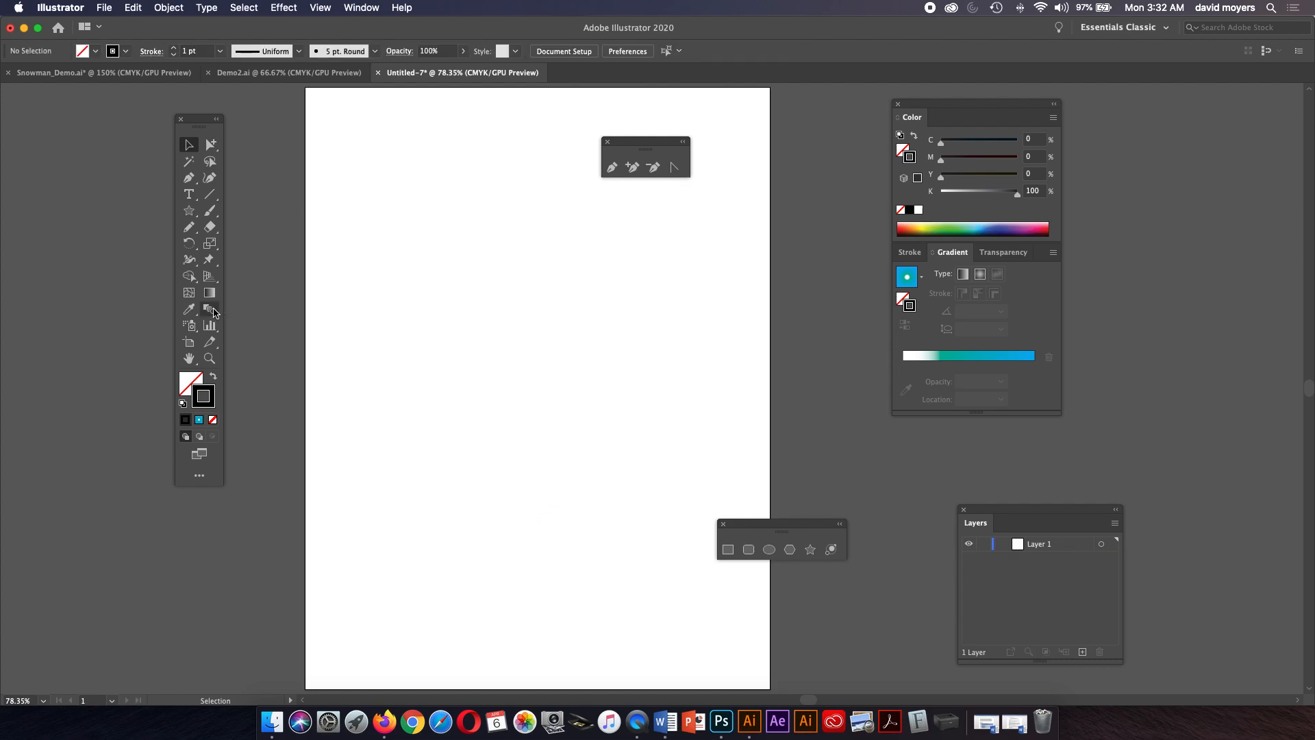
Draw a star about 1.4 in wide near the page's left side, redrawing it after undoing a first attempt.
left_click(189, 210)
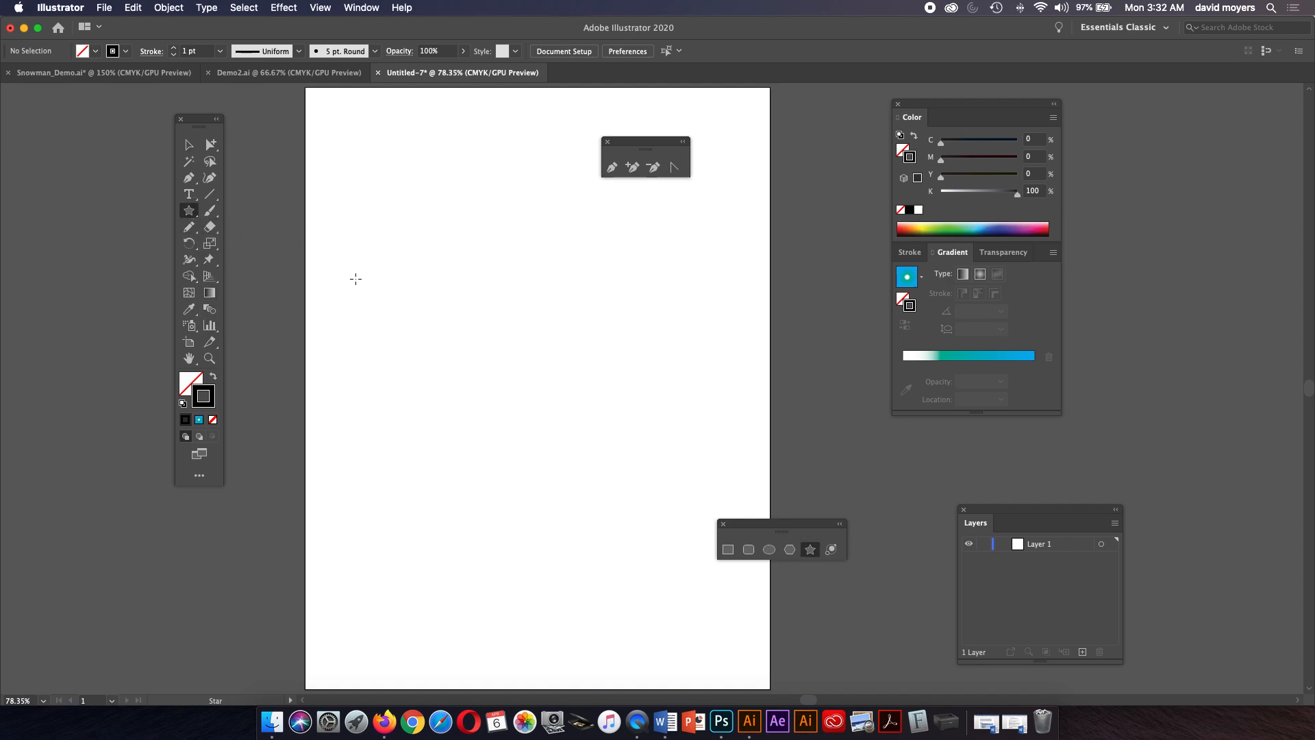
left_click_drag(338, 281, 358, 313)
key("super+z")
left_click(360, 364)
left_click_drag(359, 364, 383, 385)
Duplicate the star about 6.3 in horizontally to the page's right side.
key("v")
left_click_drag(382, 348, 728, 354)
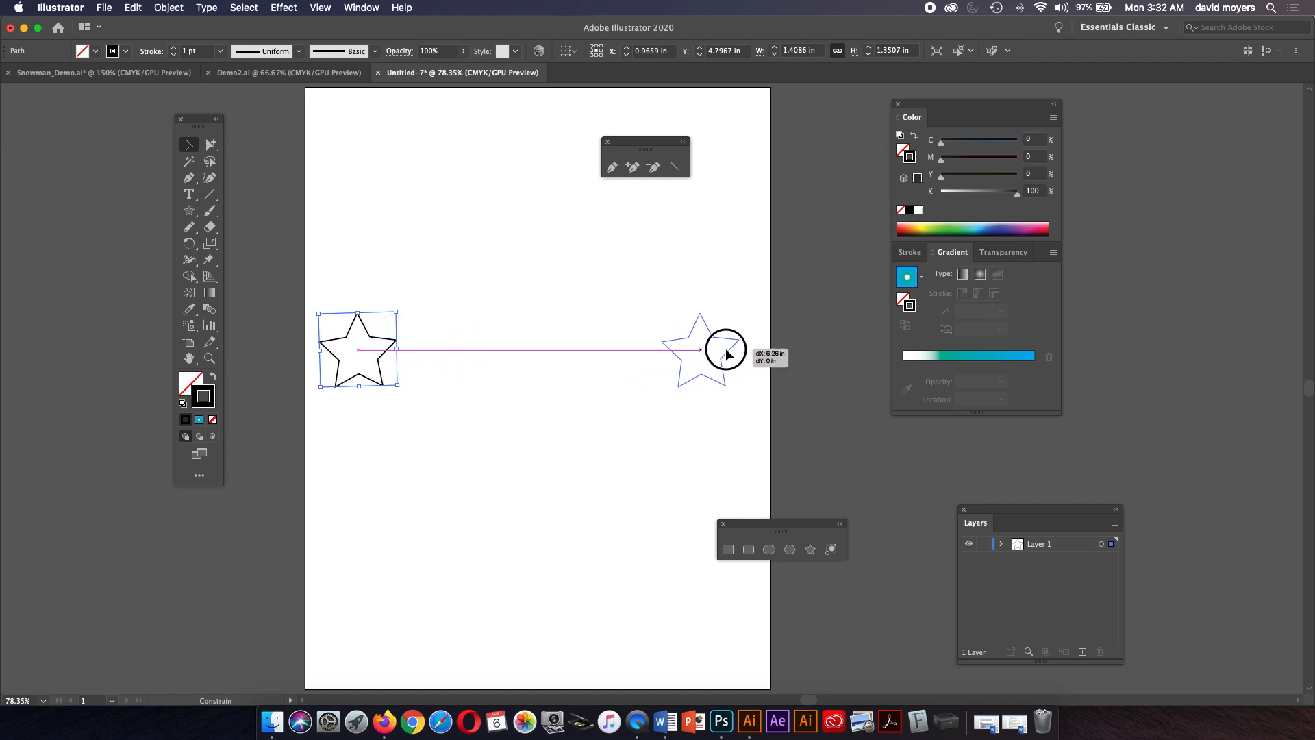
key("alt")
left_click_drag(727, 353, 728, 353)
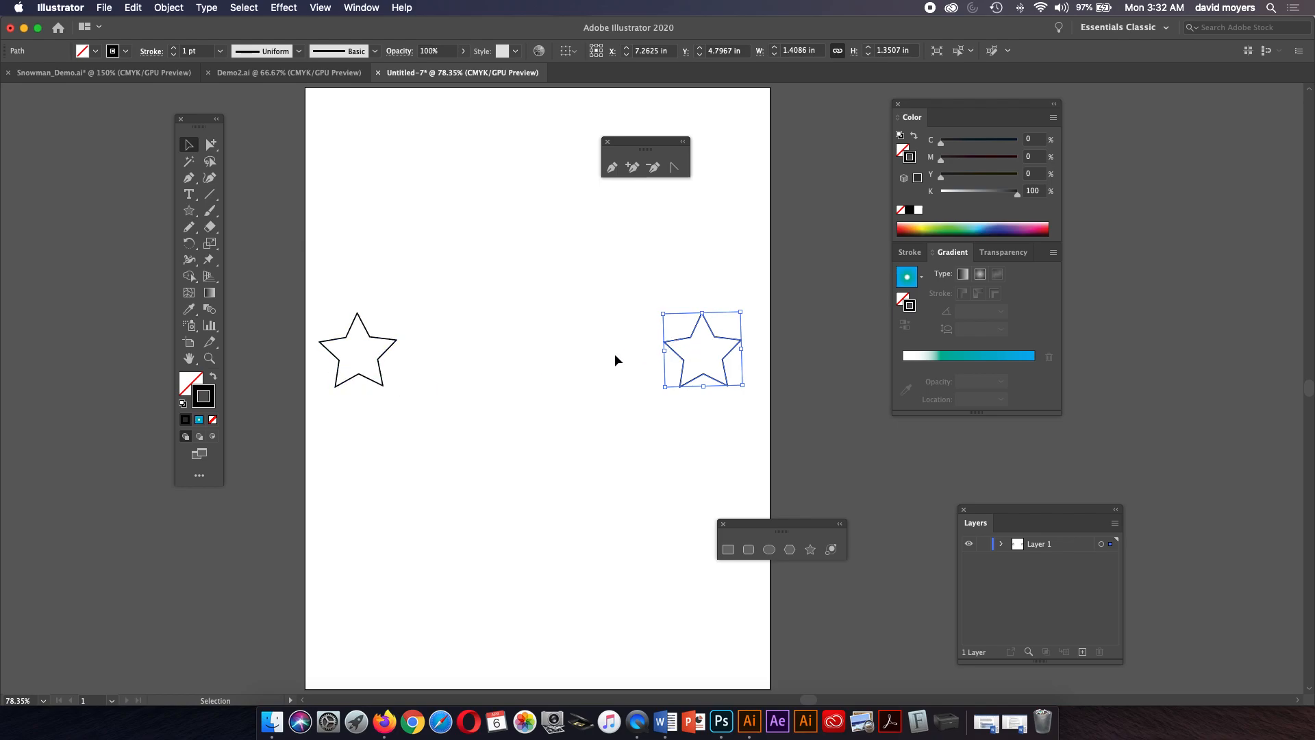
Select both stars and blend them together with the Blend tool.
left_click(392, 343, "shift")
left_click(210, 309)
left_click(398, 340)
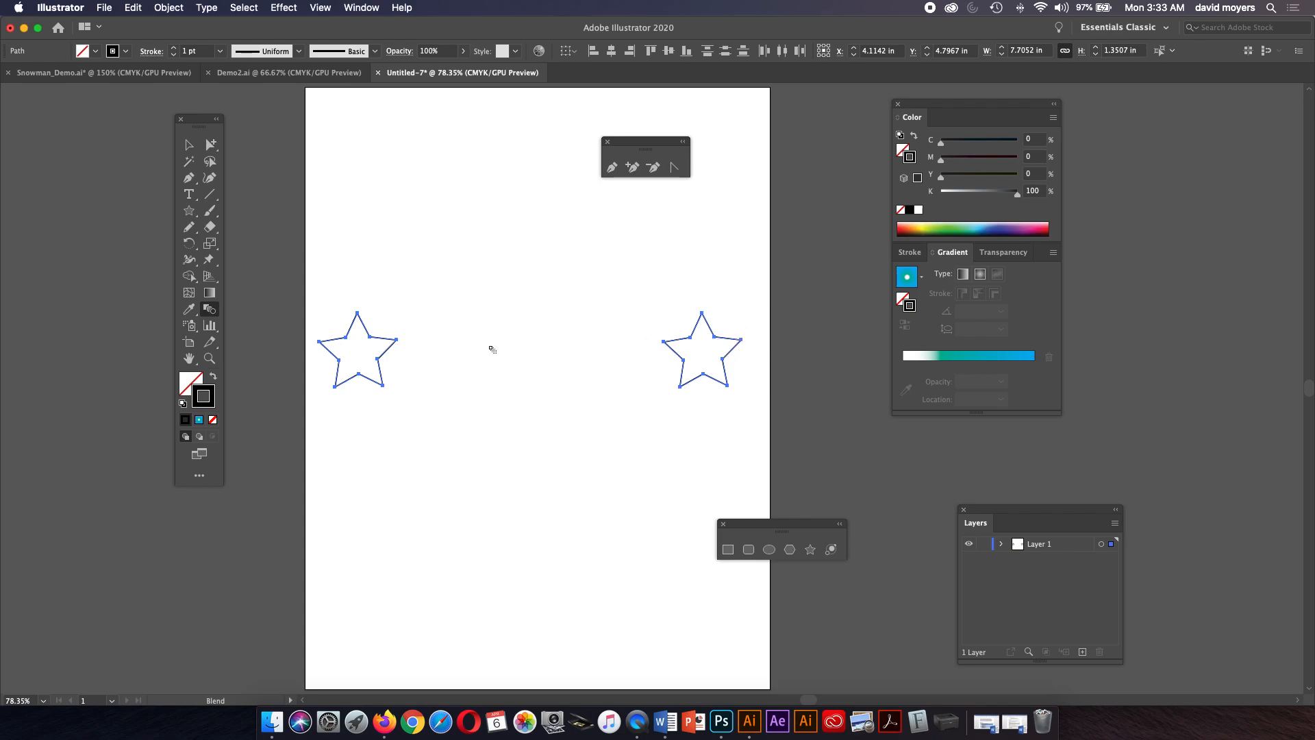
left_click(398, 340)
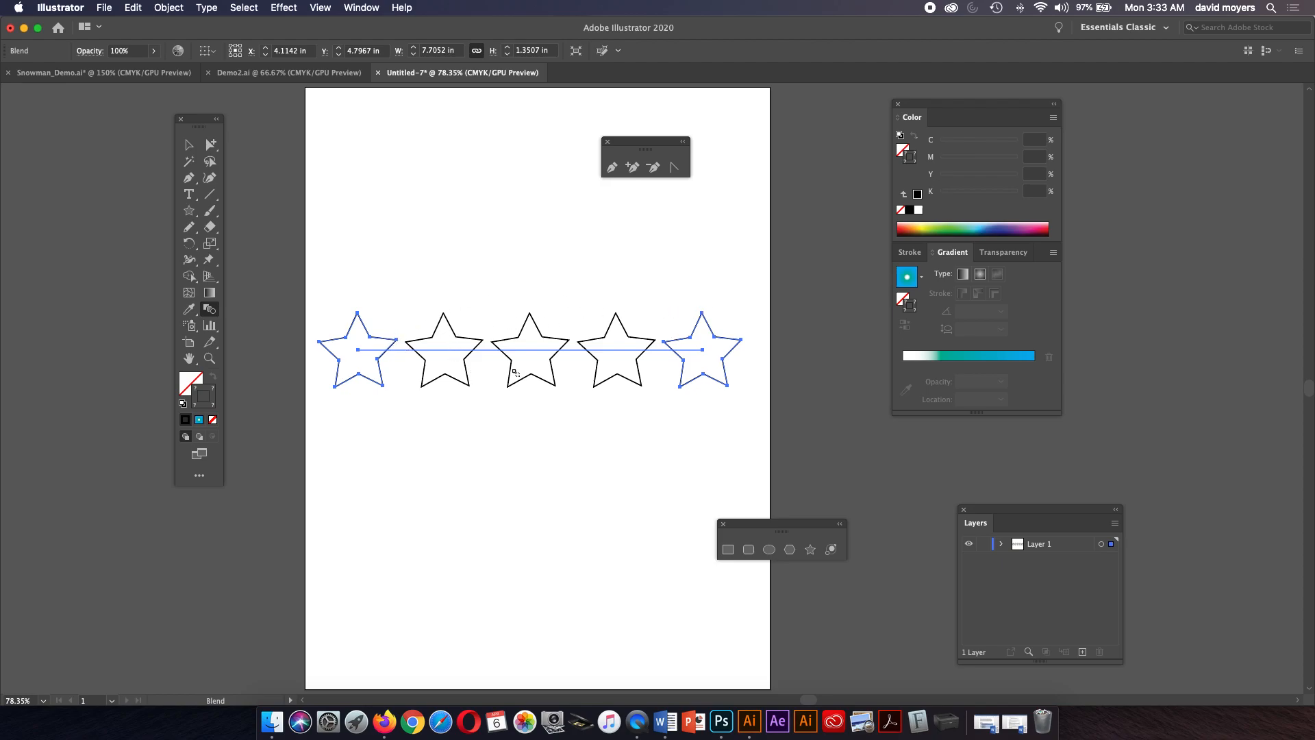
Set the star blend's spacing to Specified Steps with 2 steps, previewing the result.
double_click(210, 310)
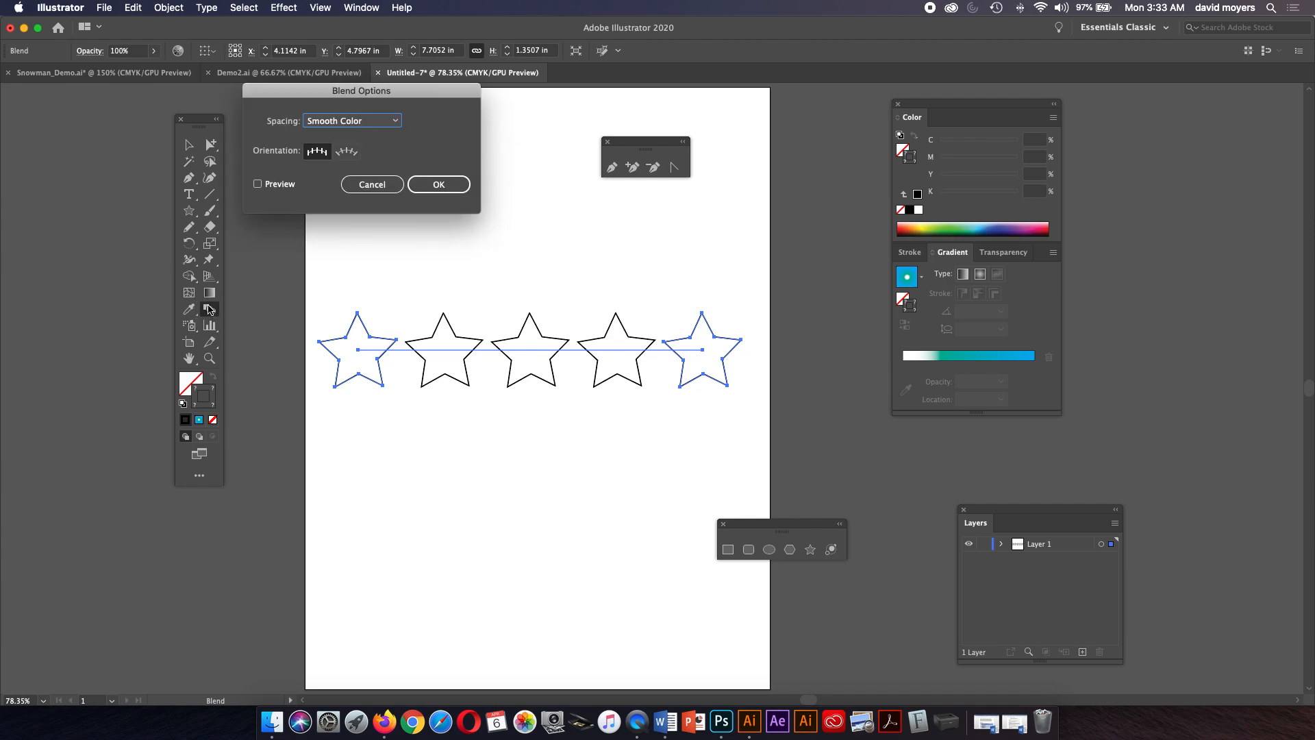
left_click(355, 121)
left_click(372, 139)
type("2")
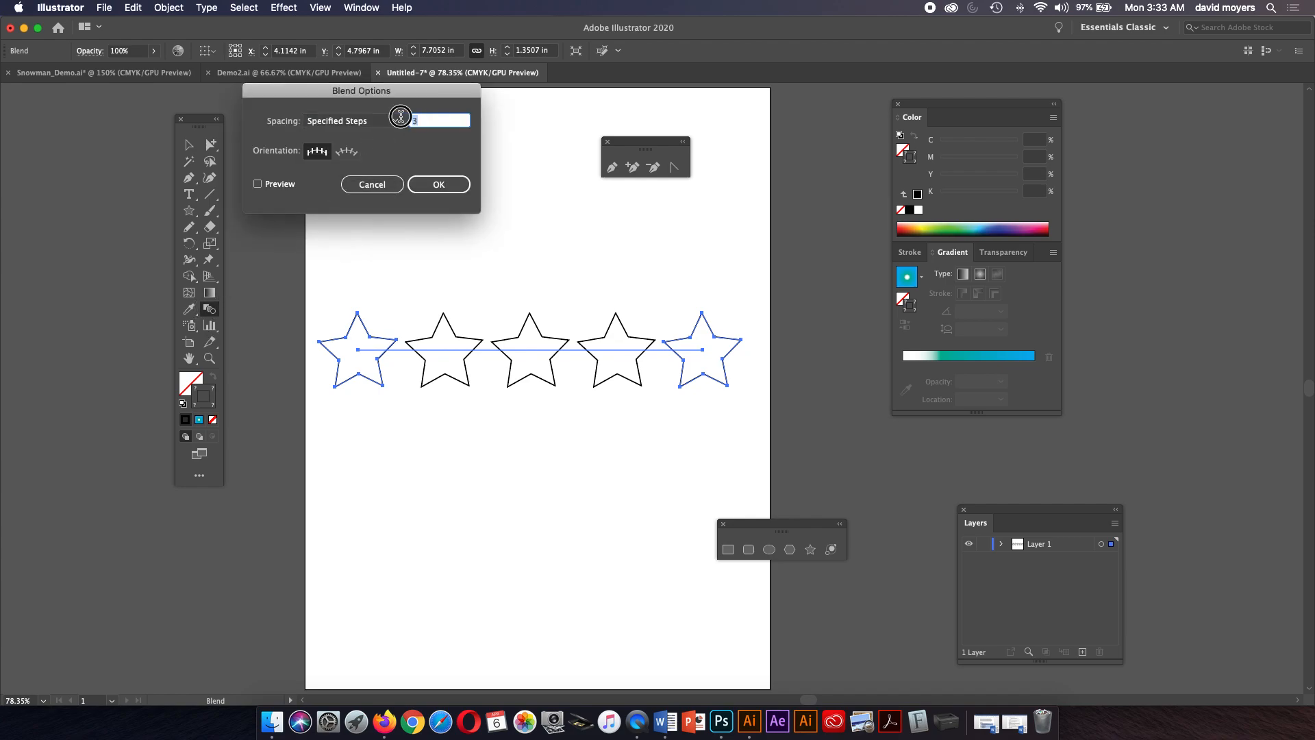
left_click(258, 184)
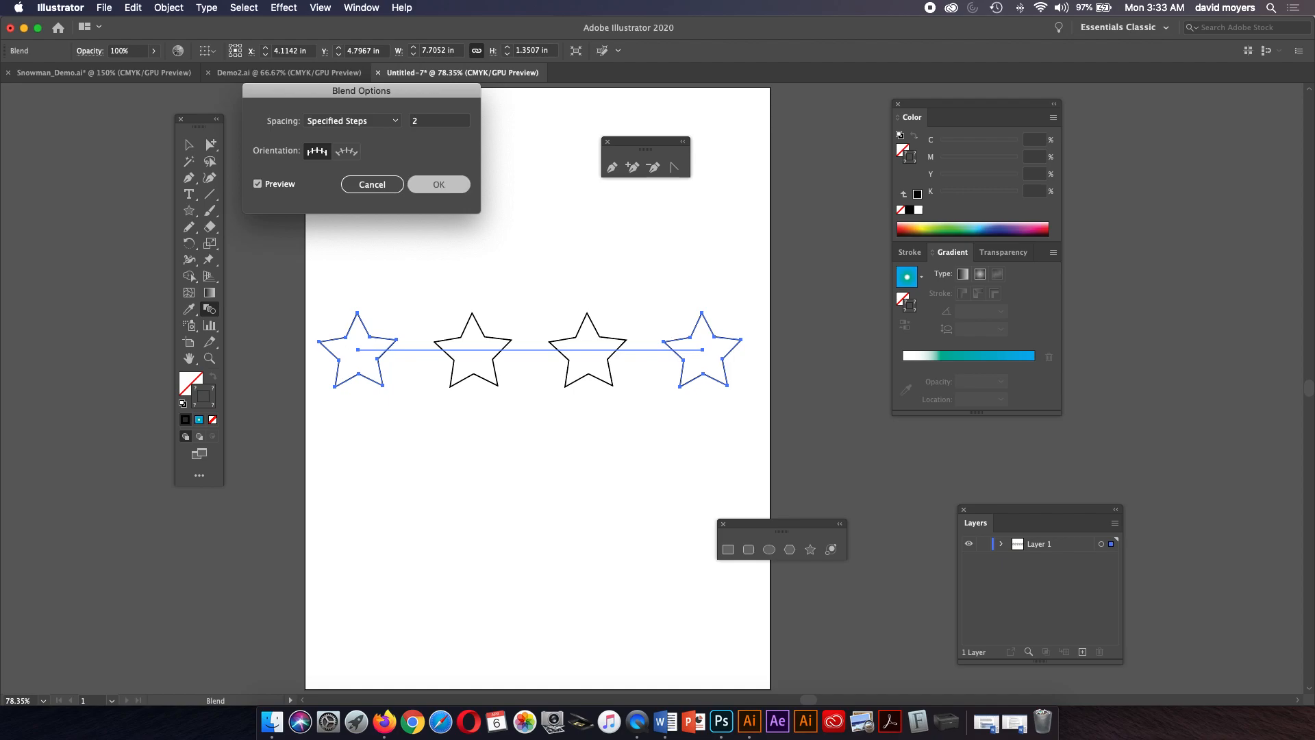
key("Return")
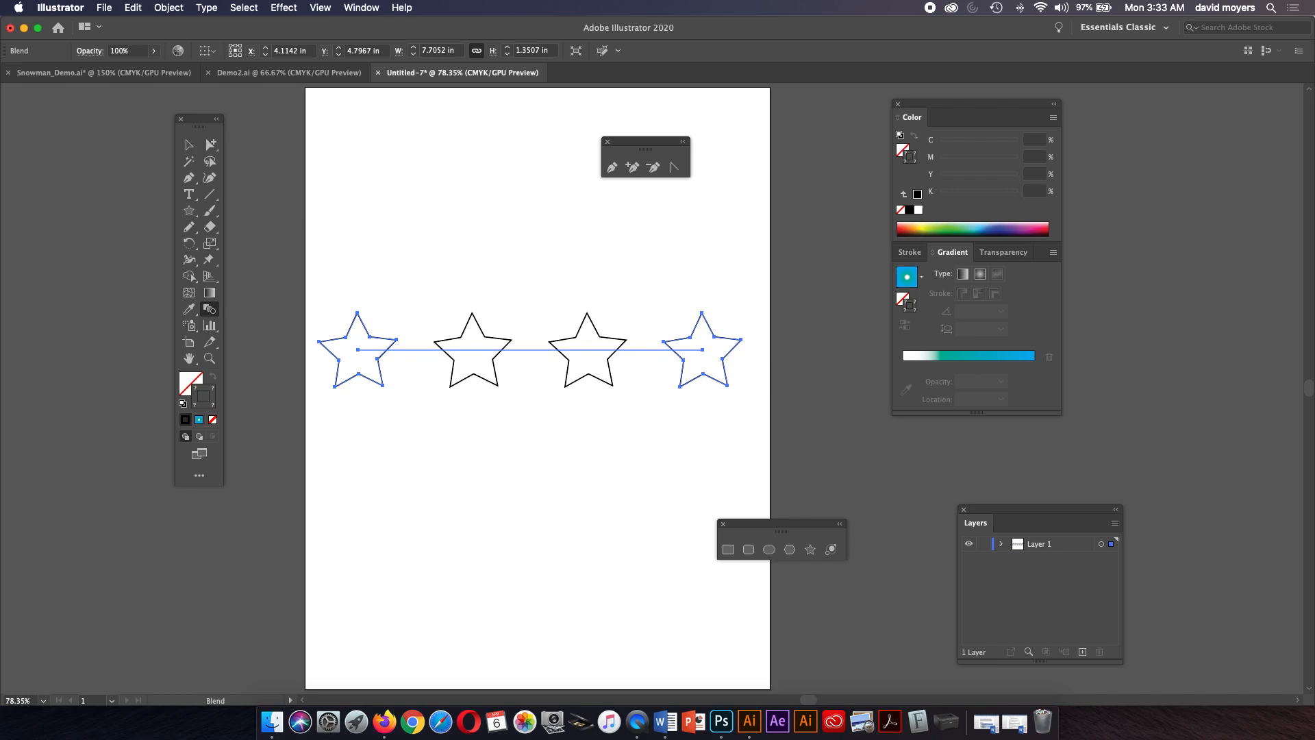
Select the star blend and delete it.
key("v")
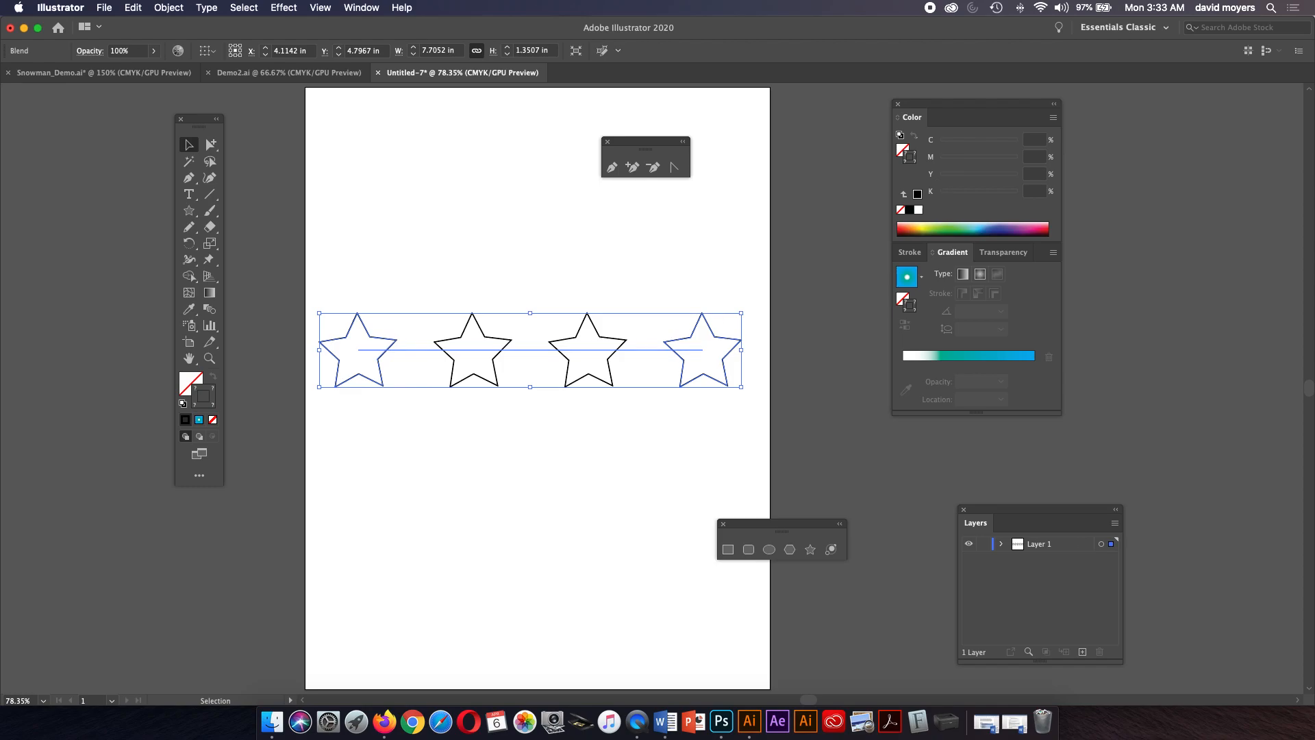
key("Delete")
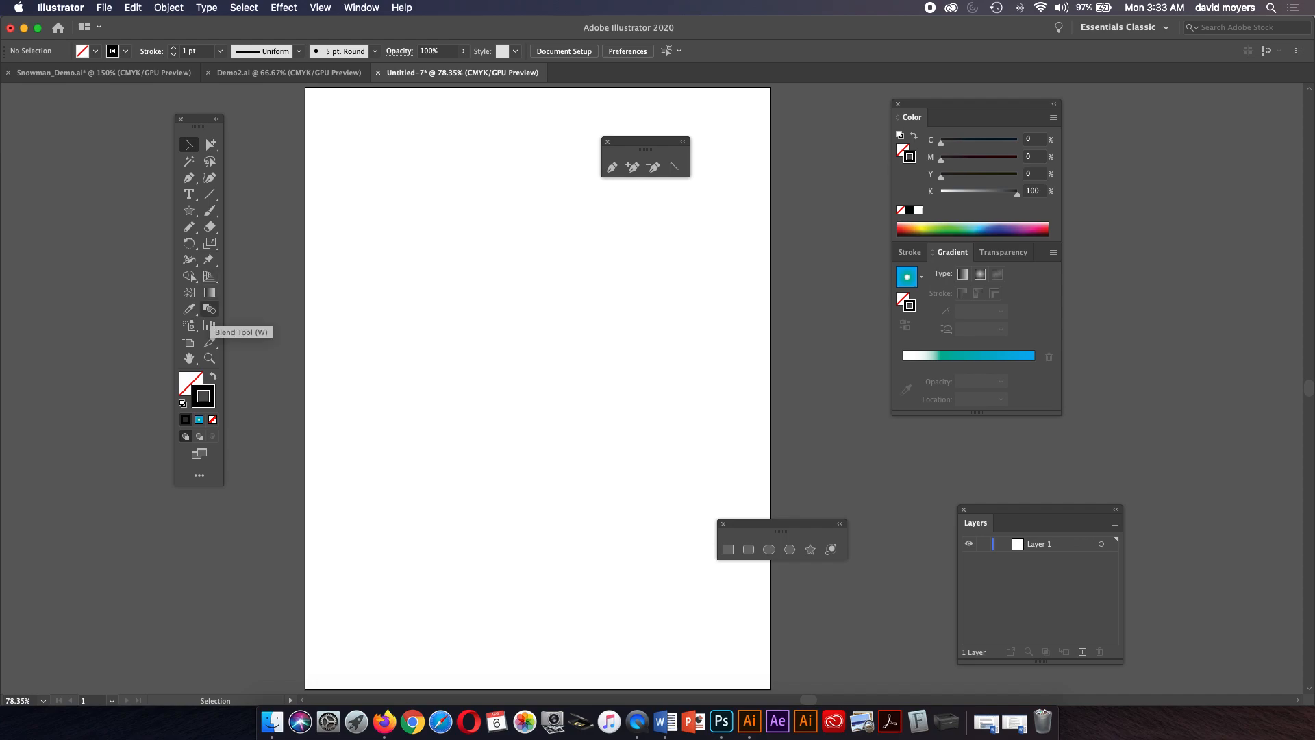
left_click(191, 326)
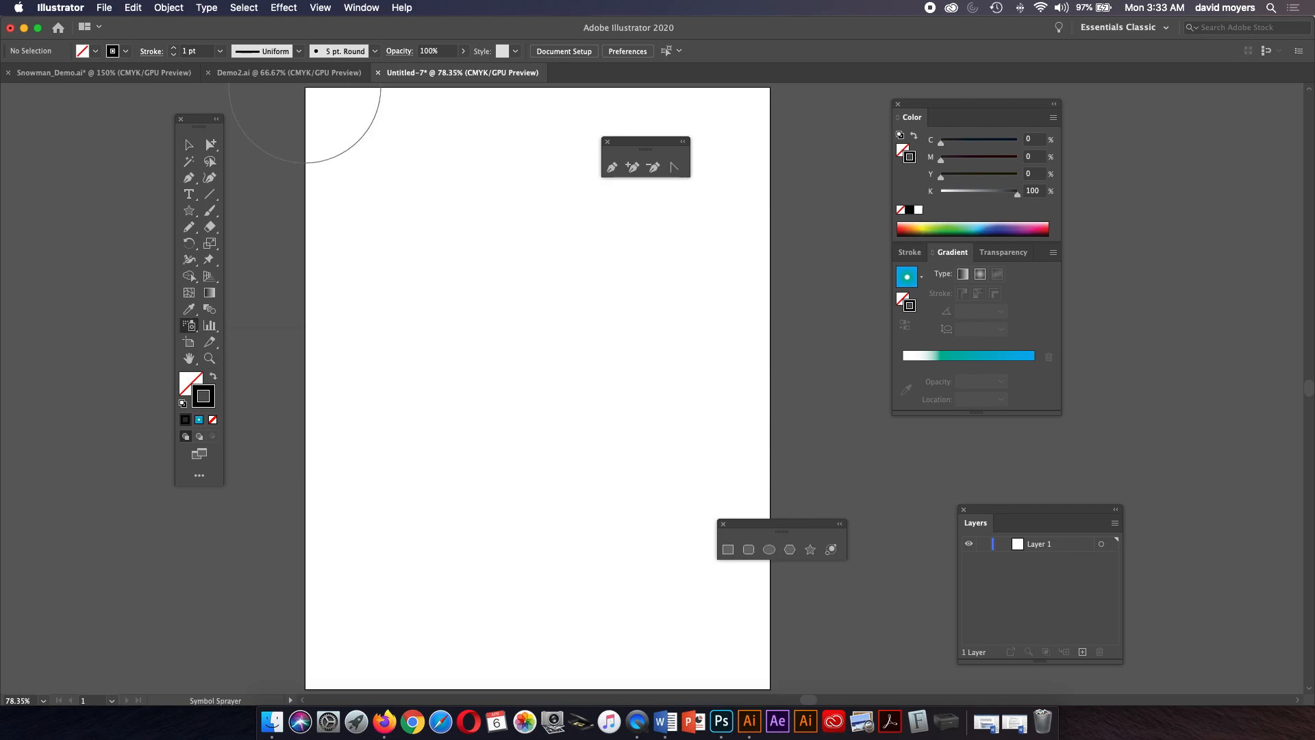
left_click(271, 326)
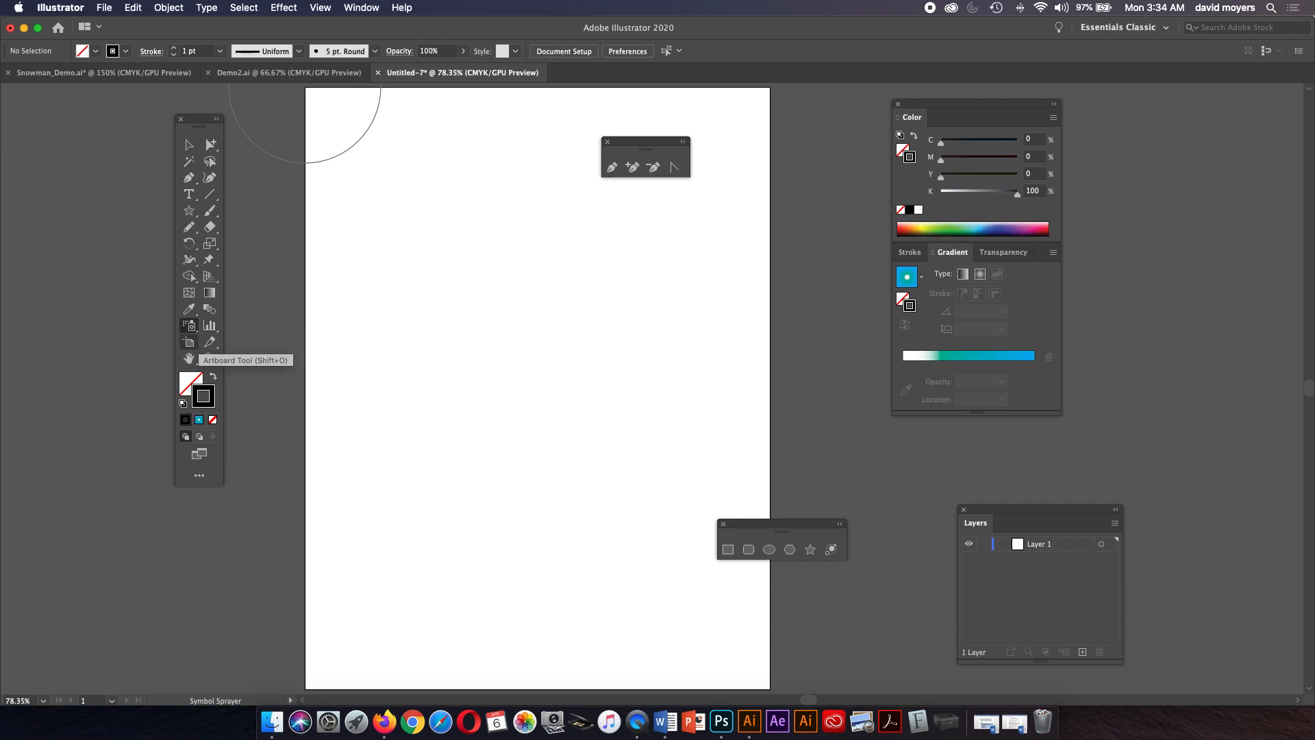
left_click(190, 343)
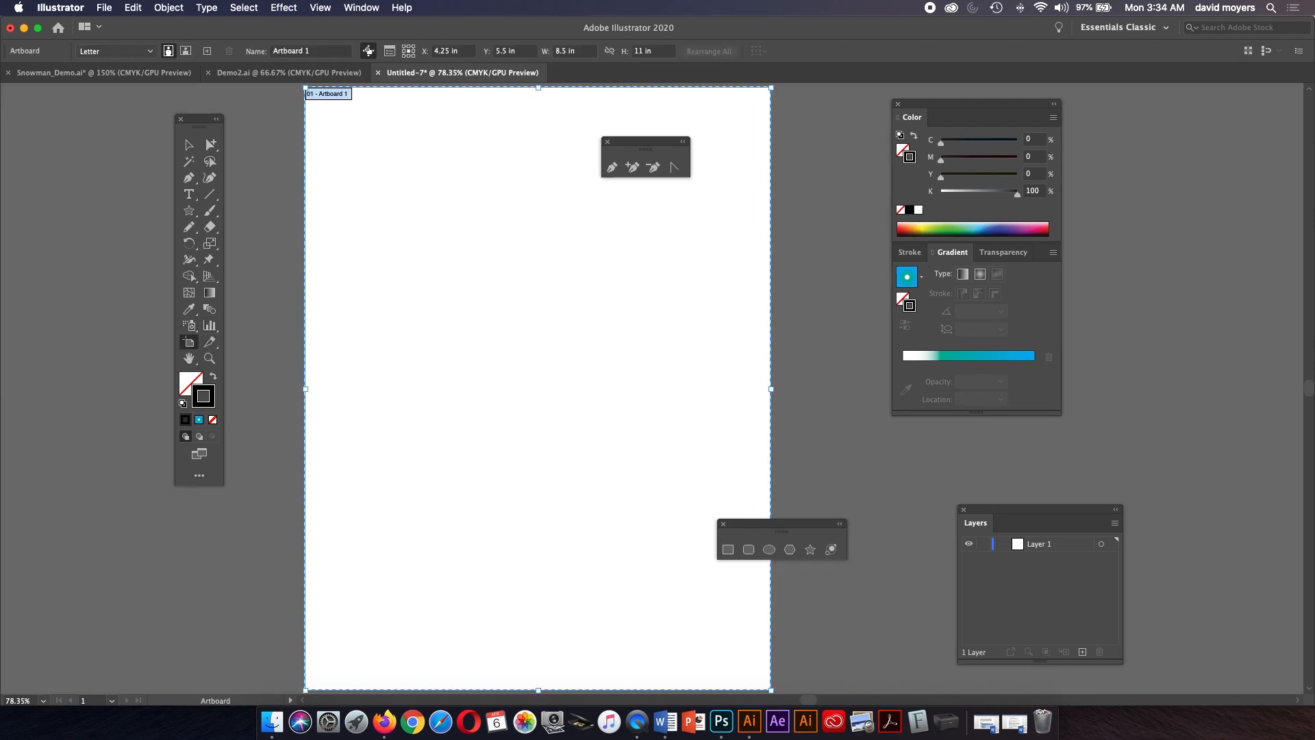
left_click_drag(539, 88, 539, 272)
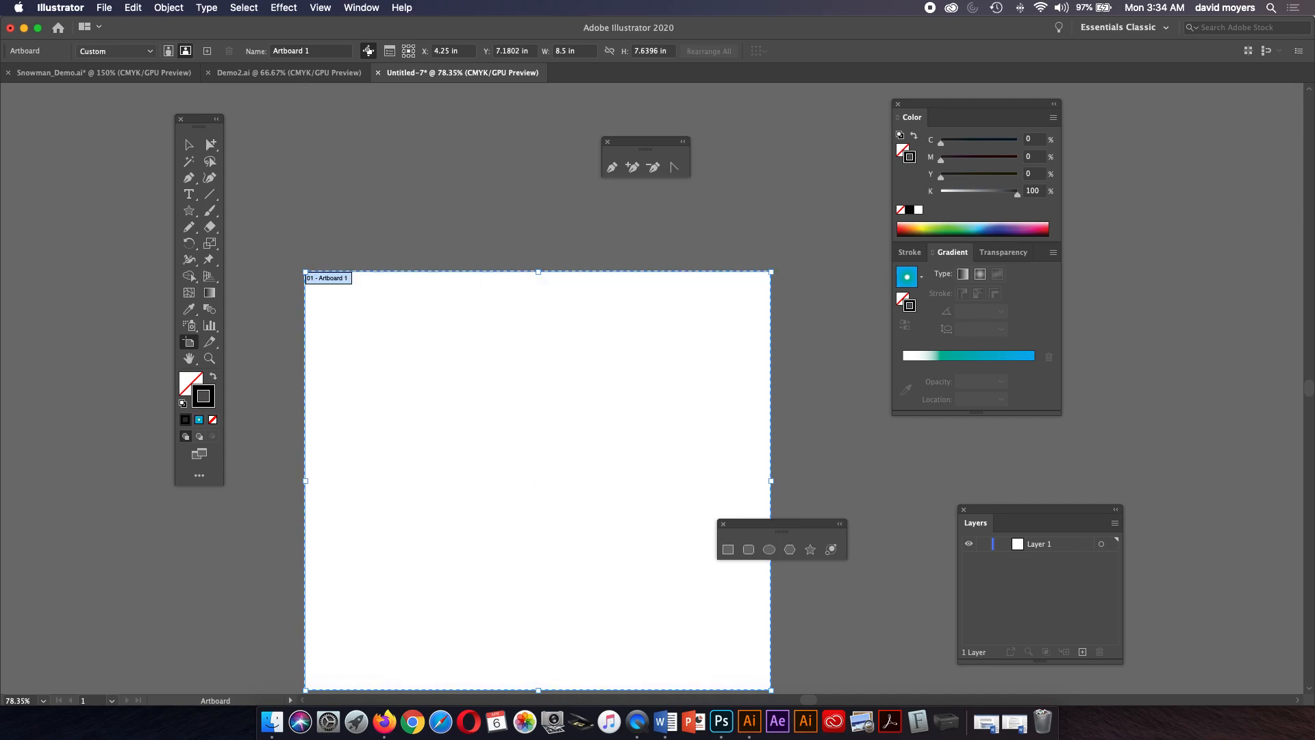
key("super+z")
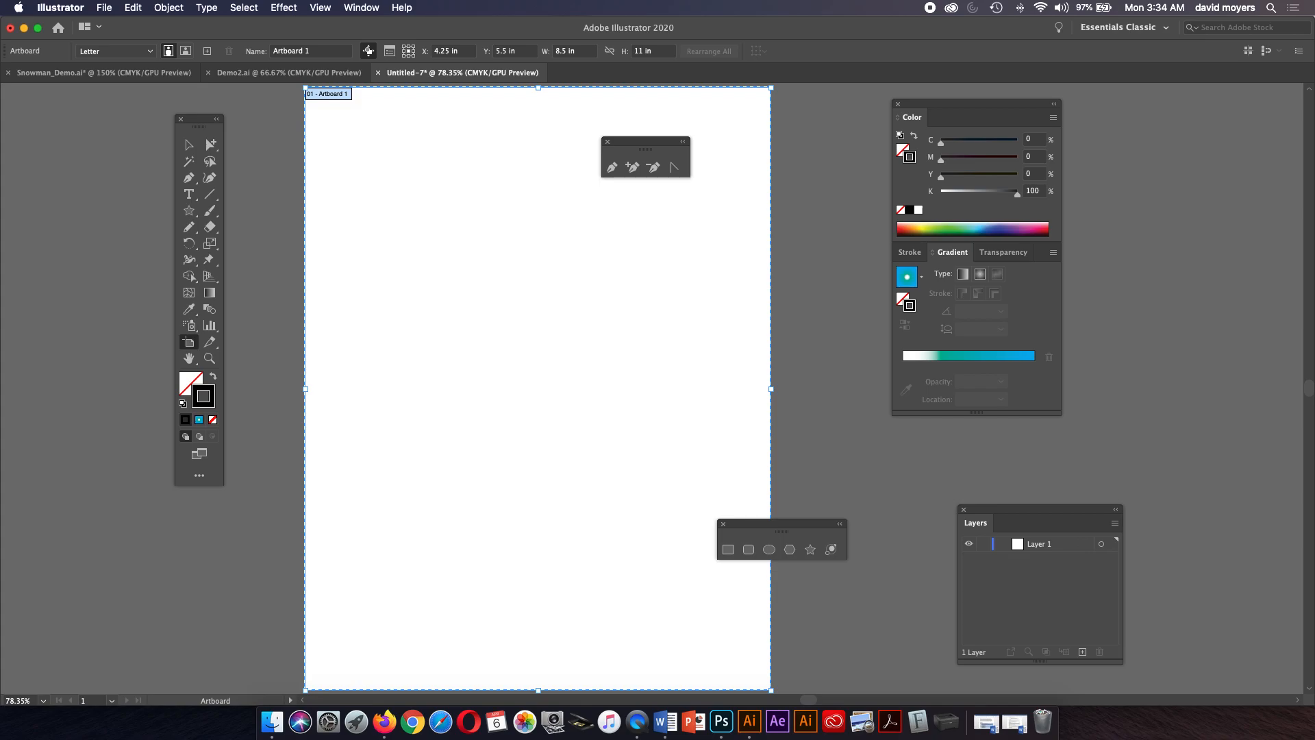
Set the artboard's width and height to 5 in.
double_click(561, 52)
key("Tab")
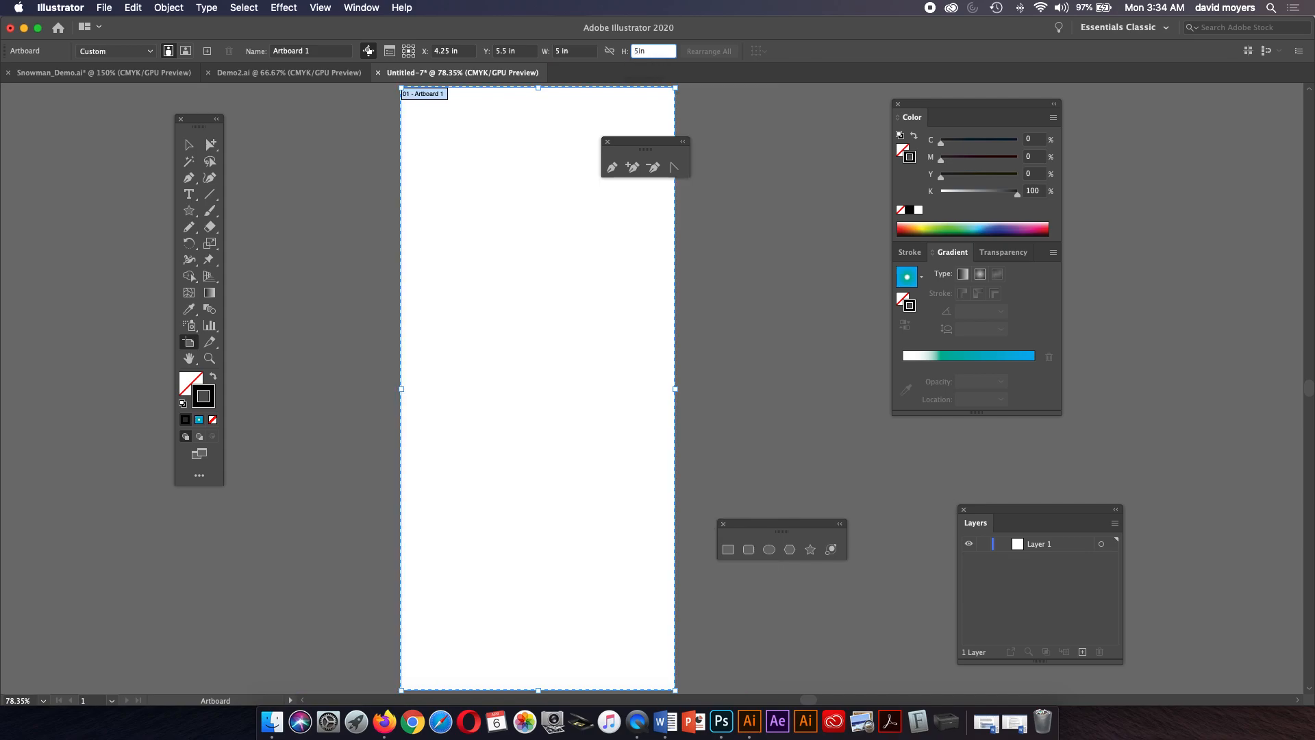
type("5 in")
key("Return")
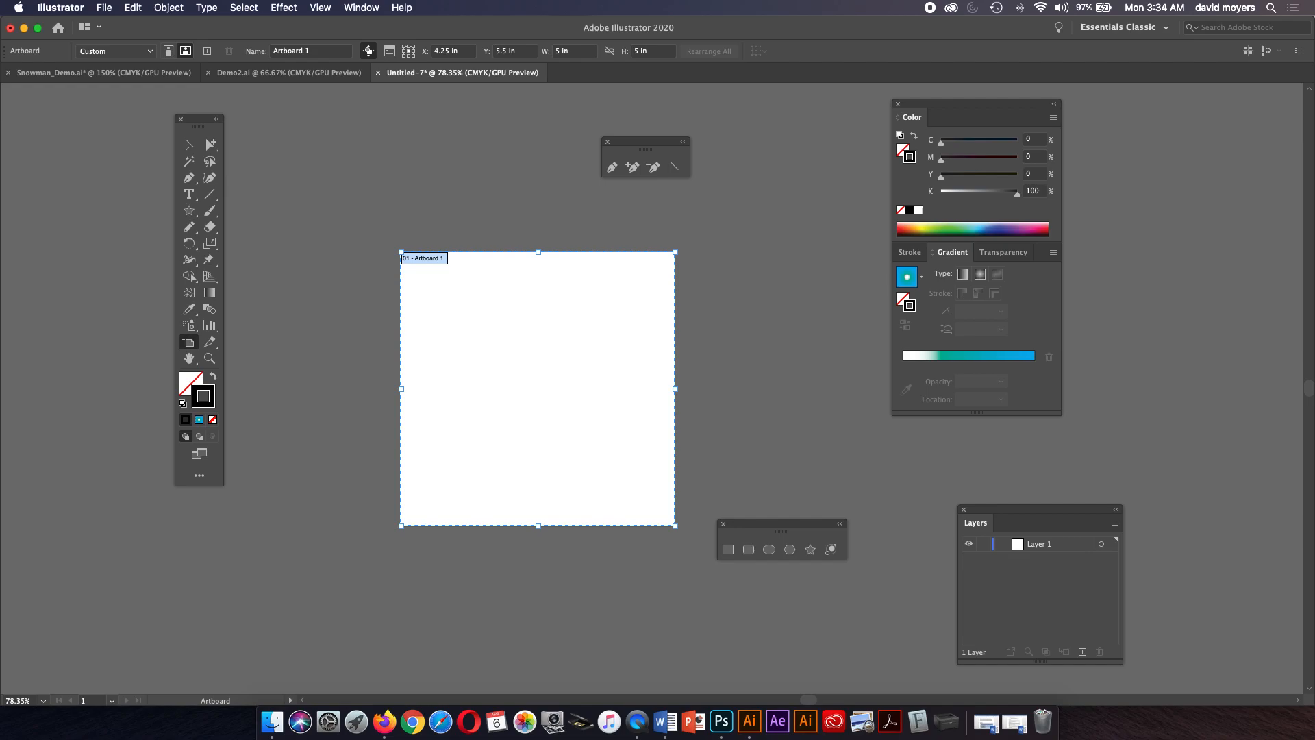
Restore the artboard to the Letter preset in portrait orientation.
left_click(115, 50)
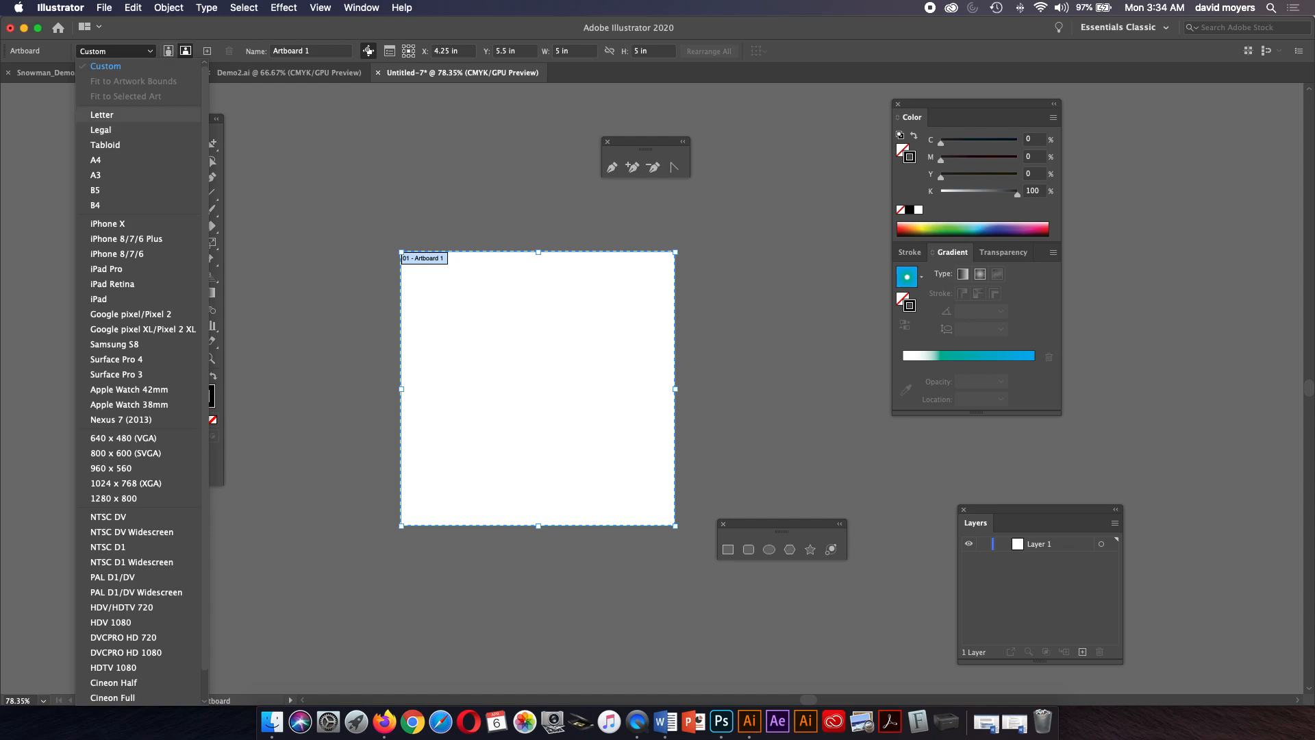
left_click(110, 114)
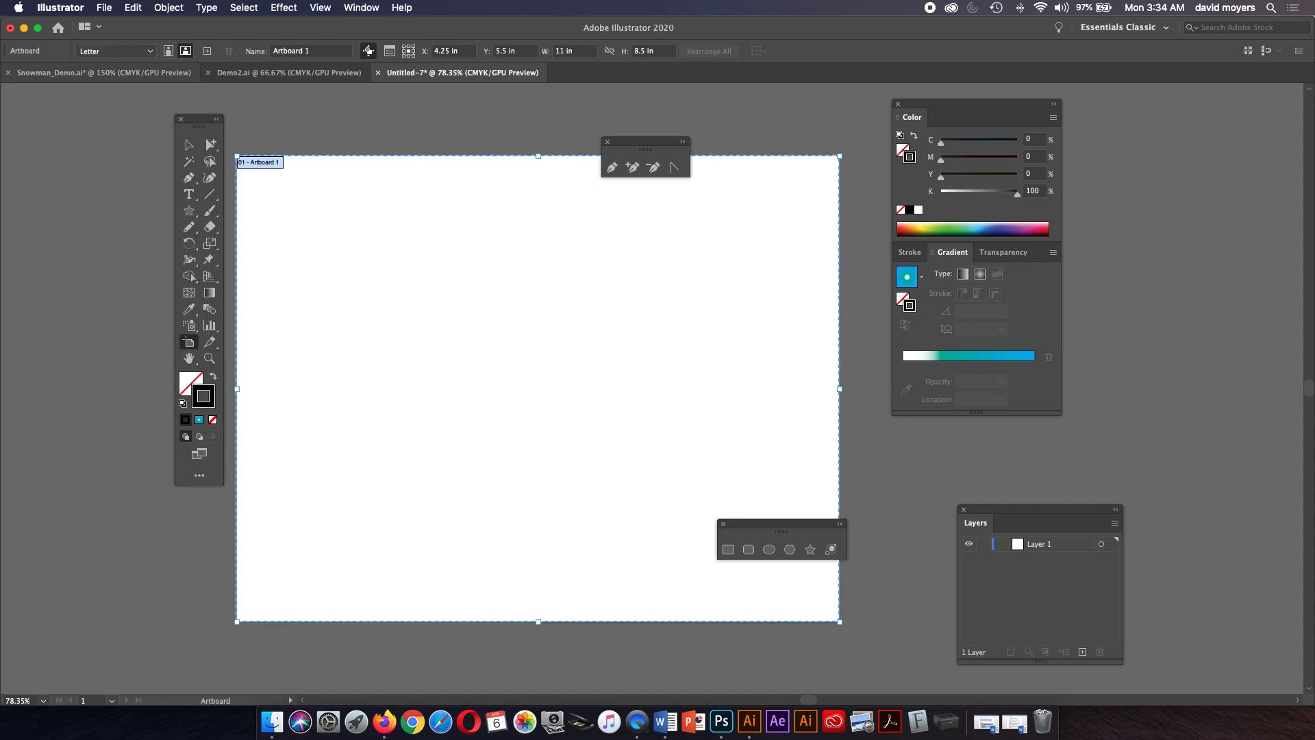
left_click(168, 51)
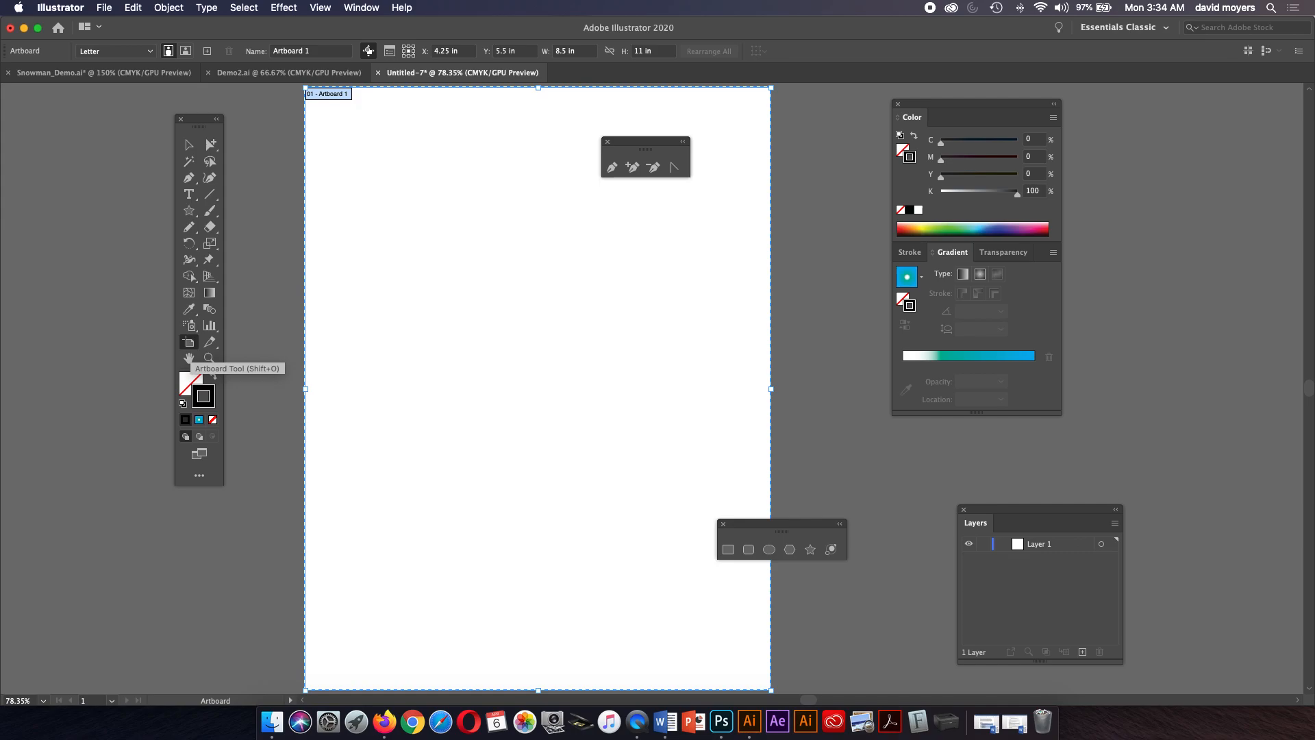
Draw a star about 3.6 in wide and move it past the artboard's right edge.
left_click(189, 144)
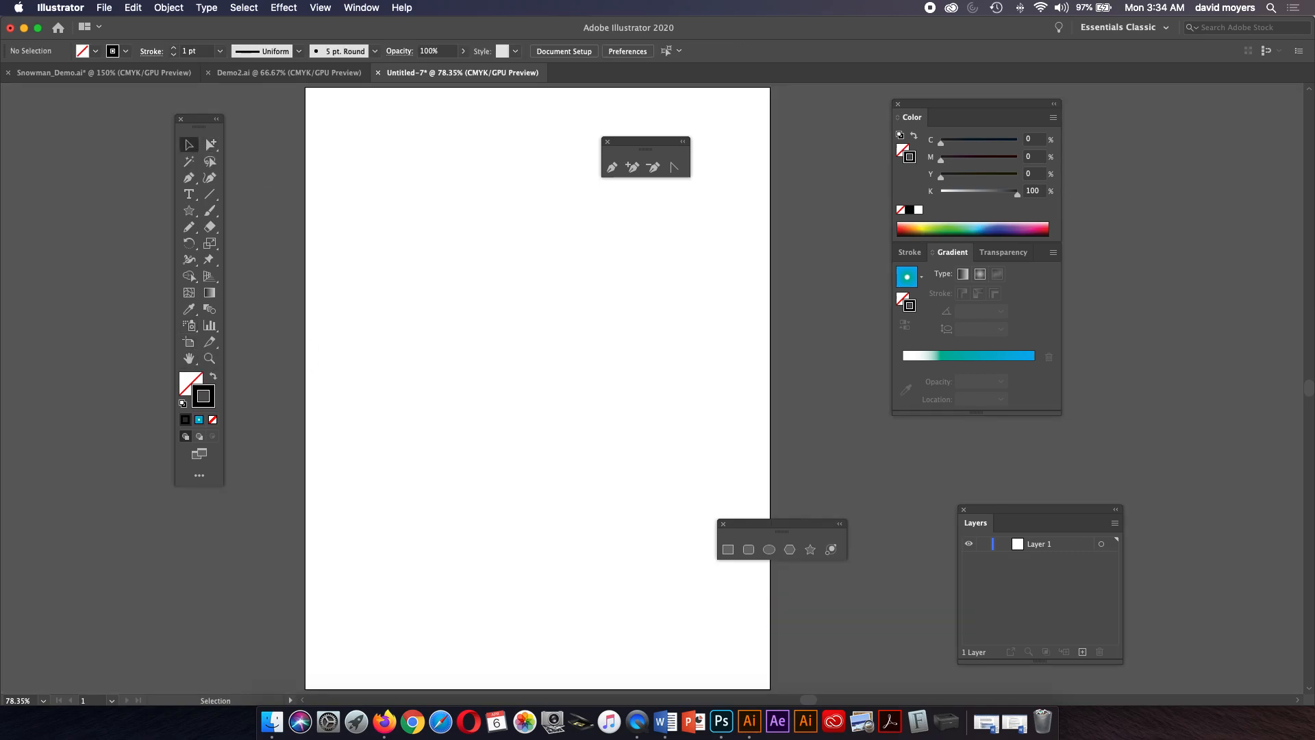
left_click(189, 211)
left_click_drag(788, 183, 874, 274)
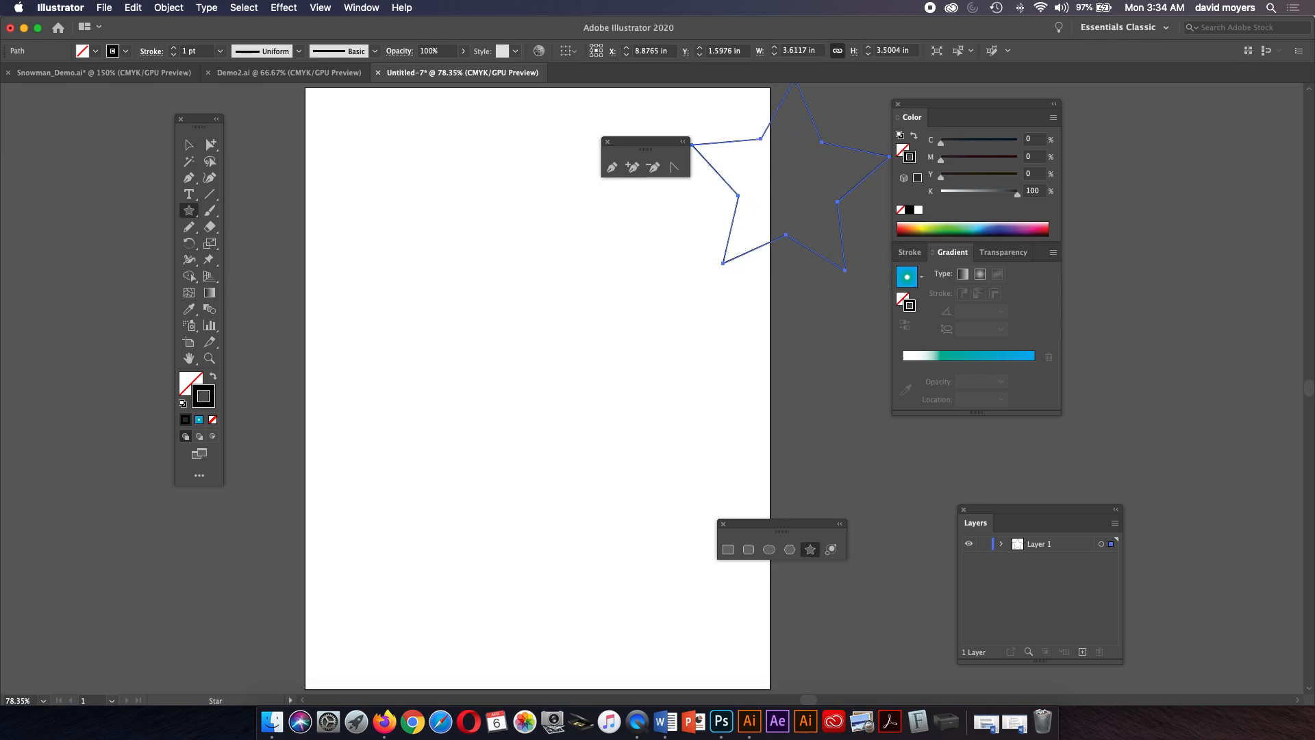
key("v")
left_click_drag(797, 240, 889, 440)
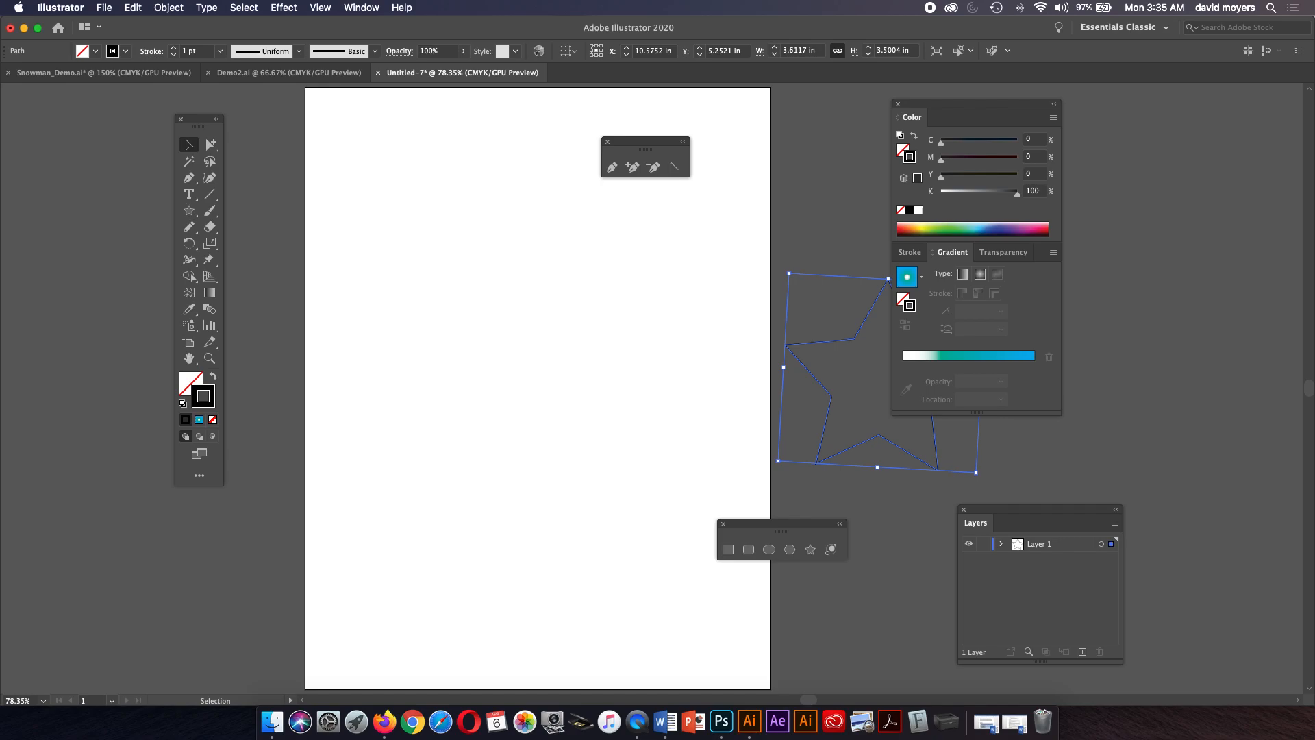
Hide and then show the artboards, and delete the off-page star.
left_click(320, 8)
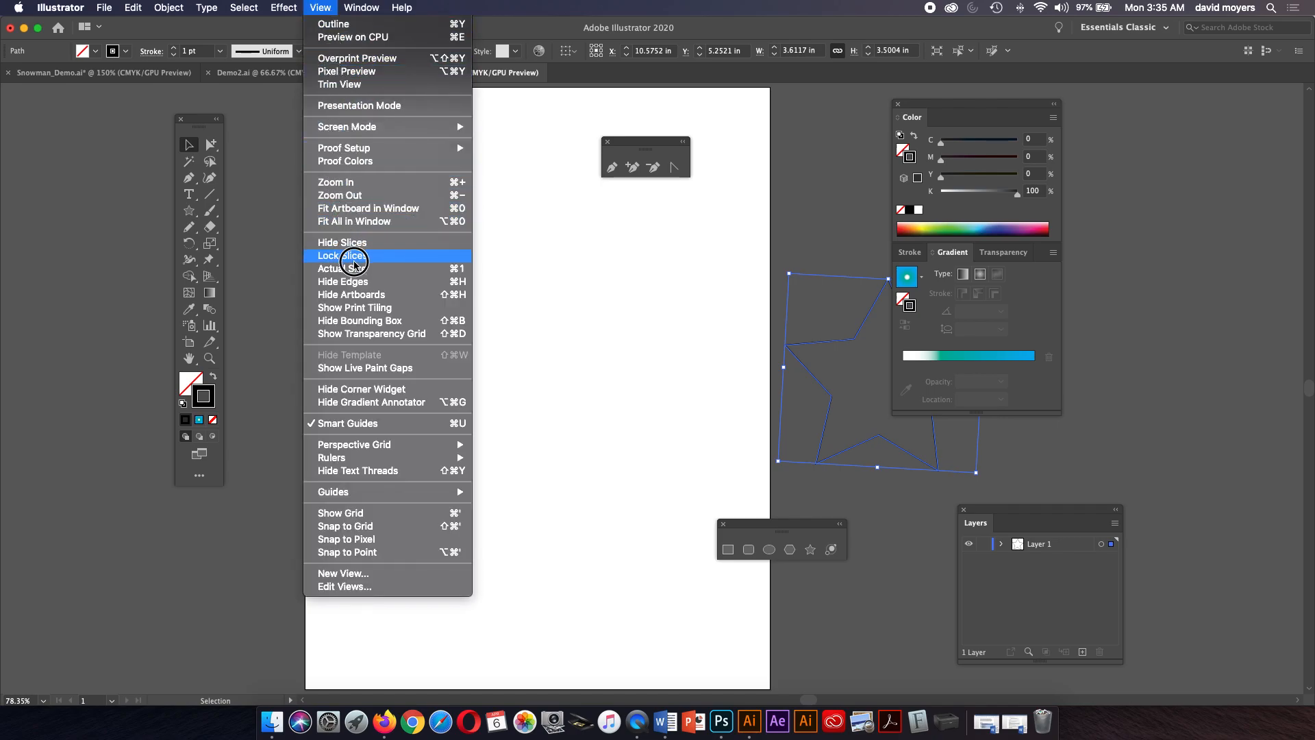
left_click(364, 295)
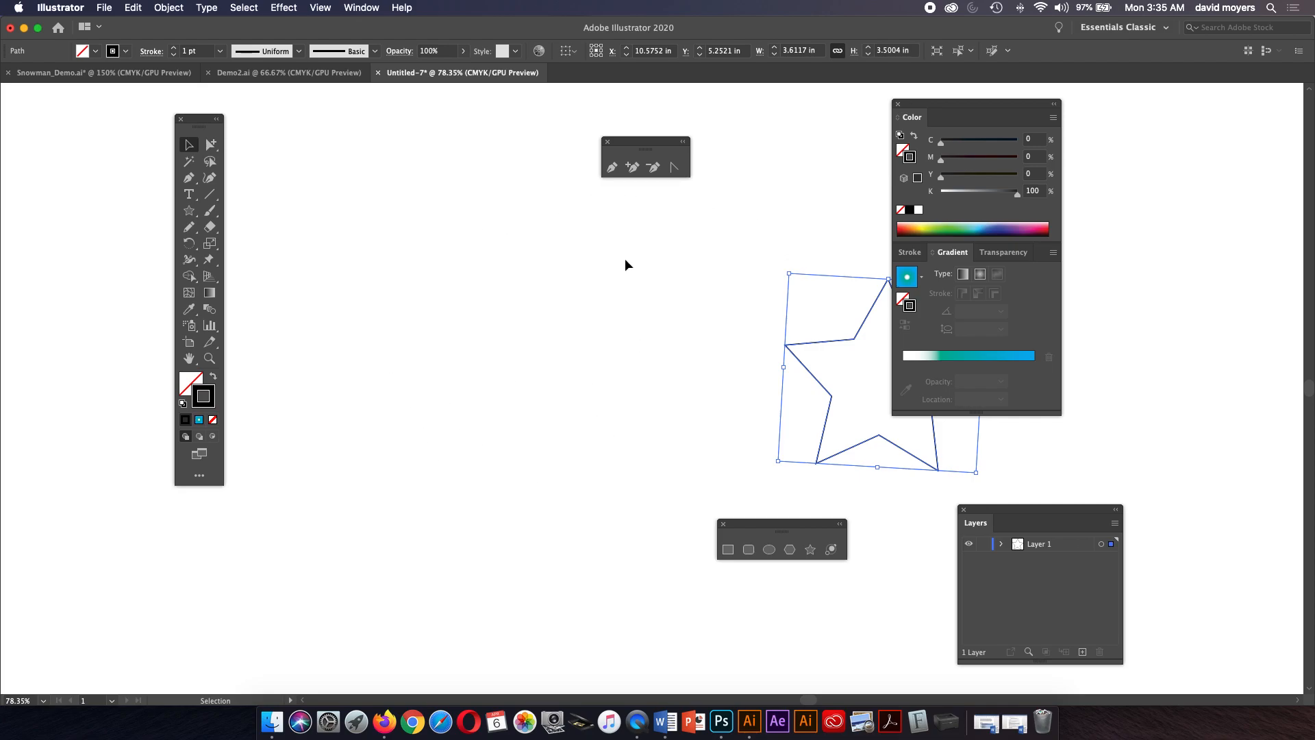
left_click(320, 8)
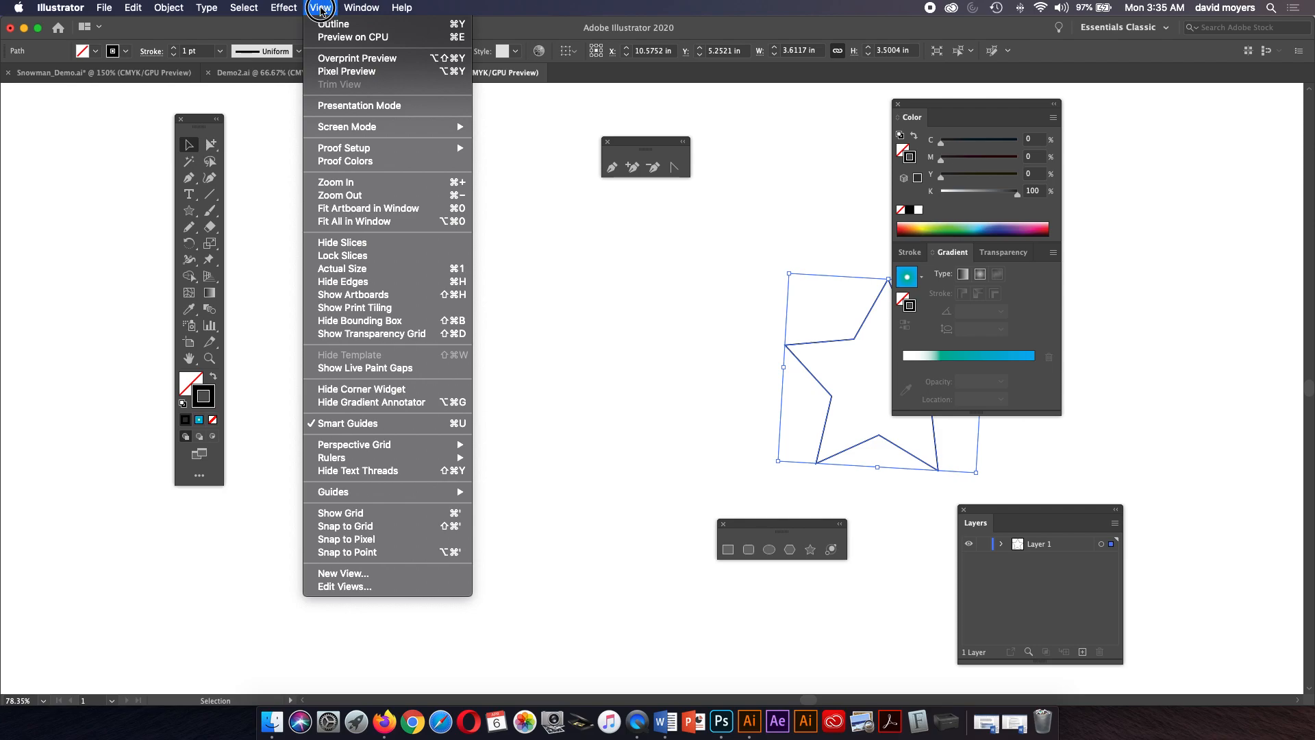
left_click(367, 300)
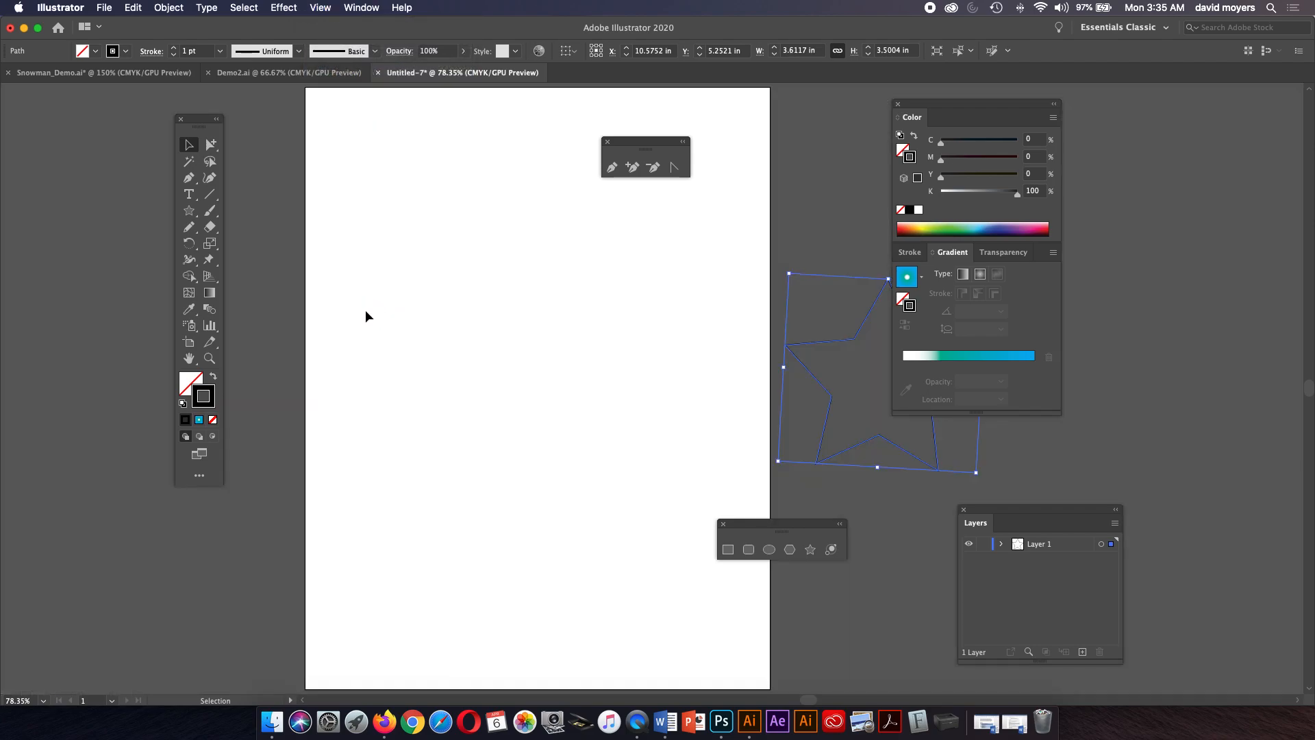
key("Delete")
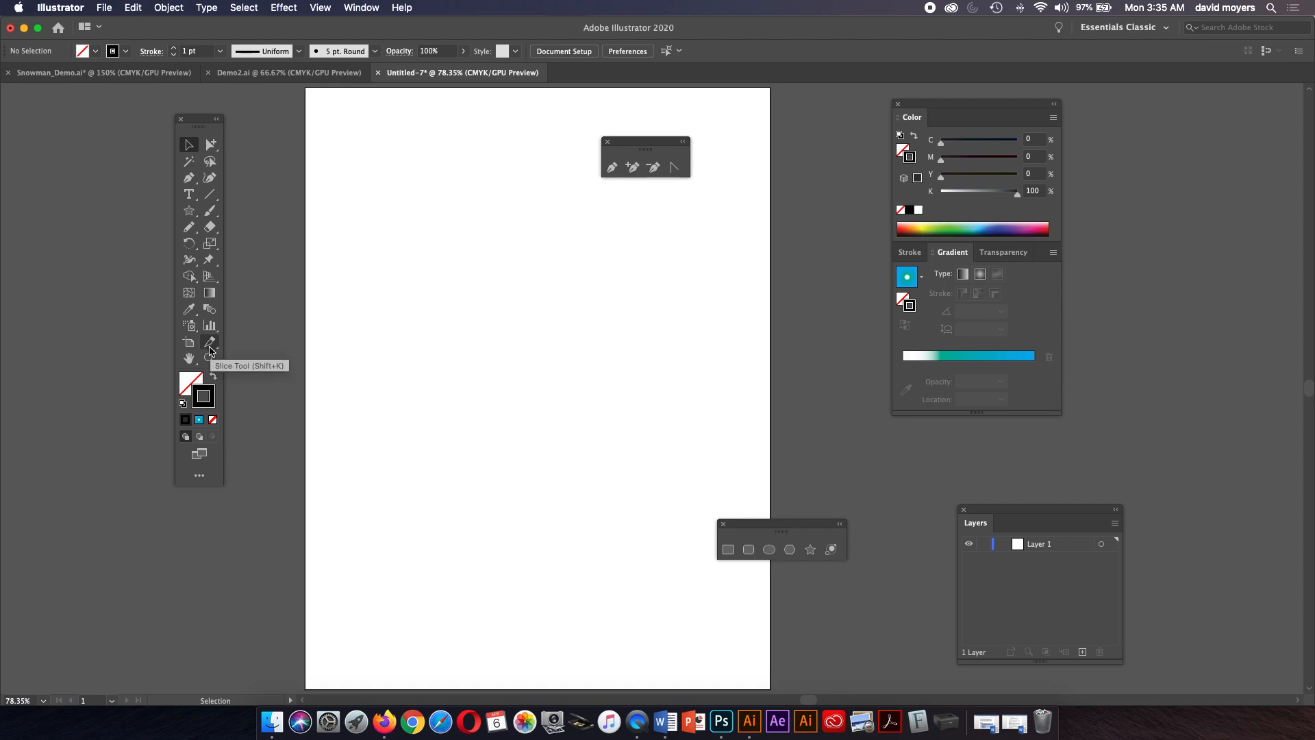
Draw a star about 3.5 in wide and move it to the middle of the page.
left_click(189, 359)
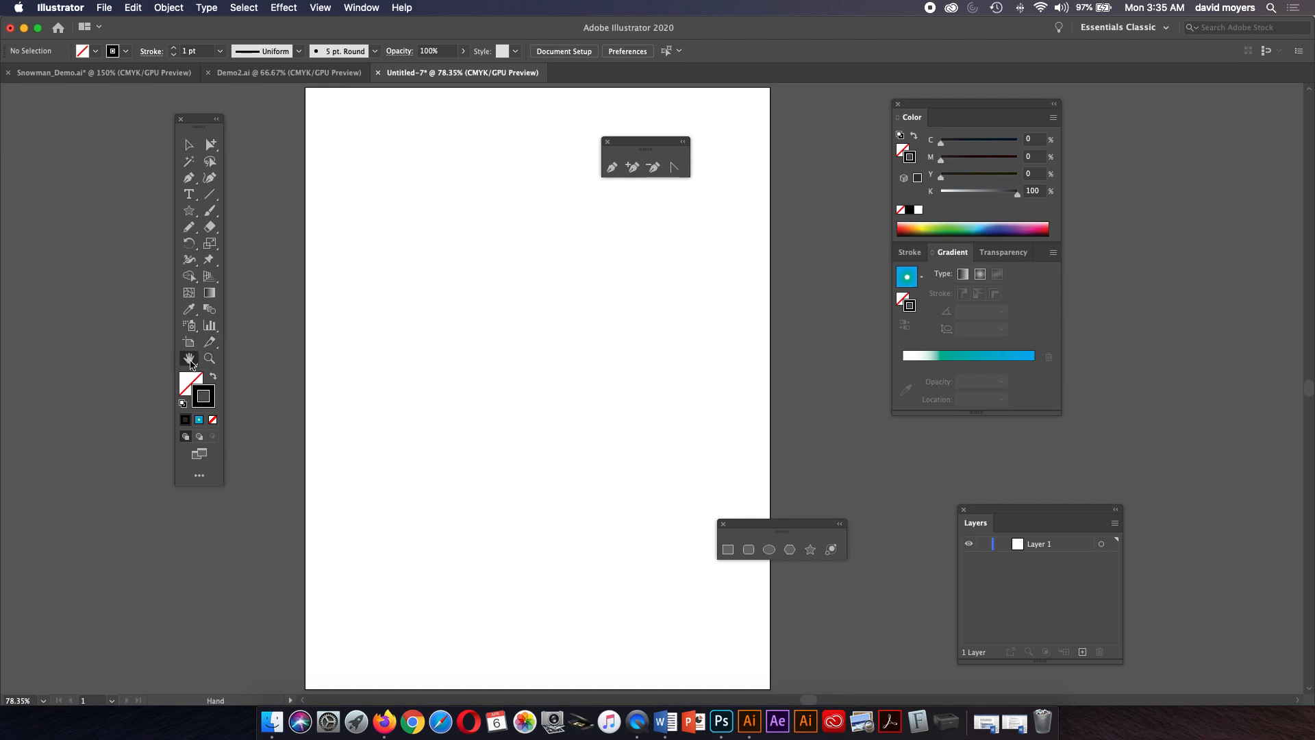
left_click(189, 210)
left_click_drag(401, 244, 450, 330)
left_click(189, 145)
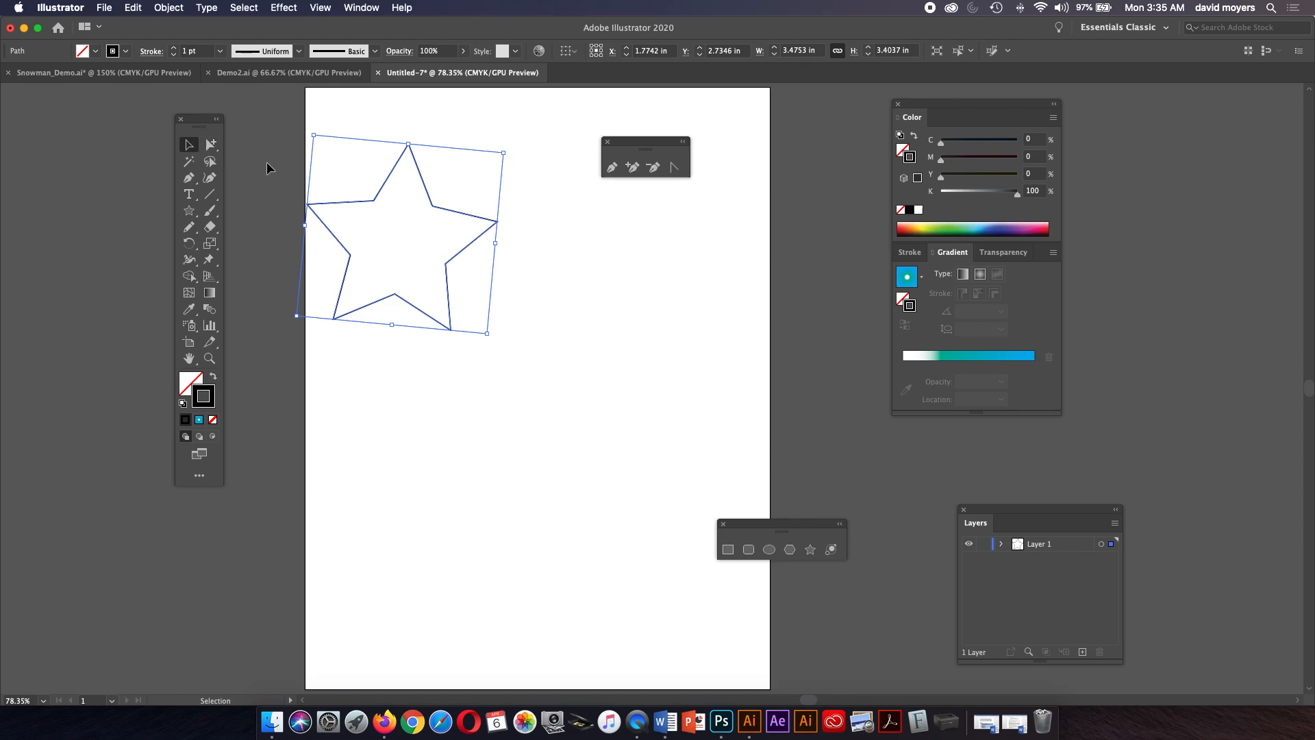
left_click_drag(453, 213, 596, 310)
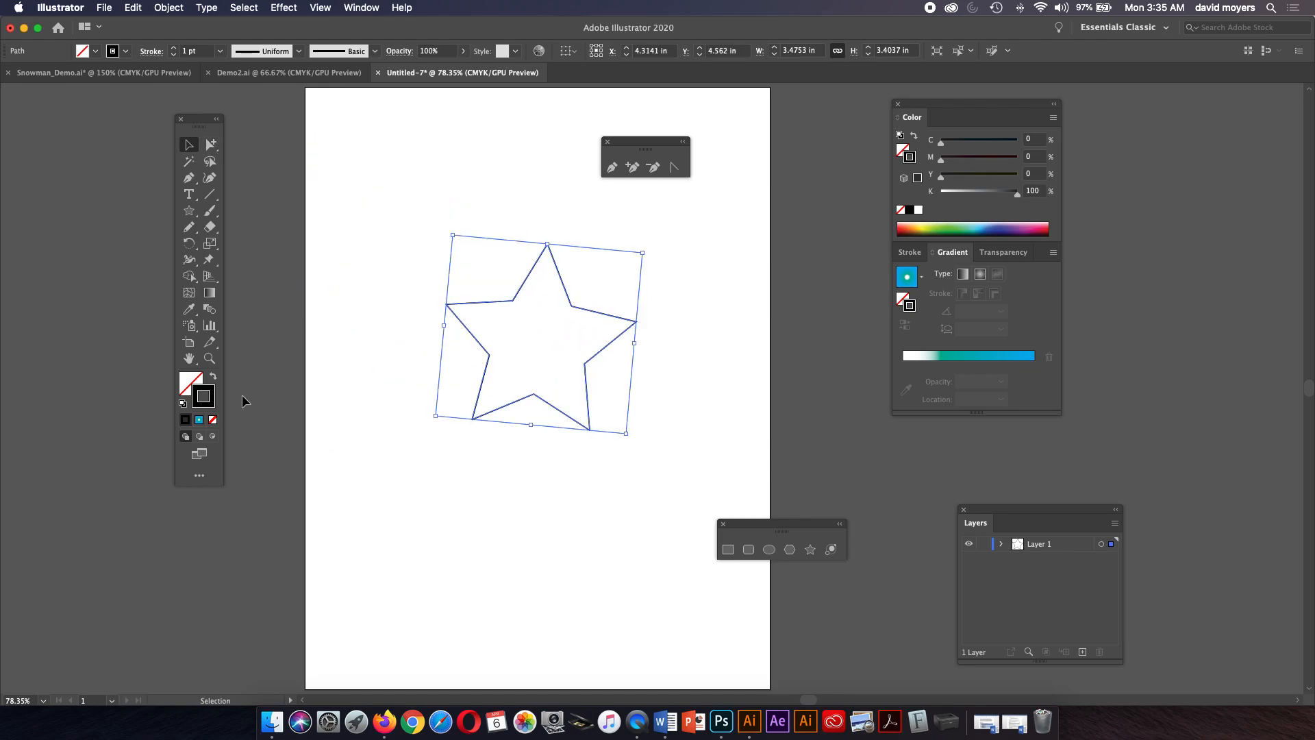
Zoom in on the star and draw an open Pen path of straight segments around its upper right.
left_click(189, 358)
left_click_drag(511, 337, 1089, 463)
key("z")
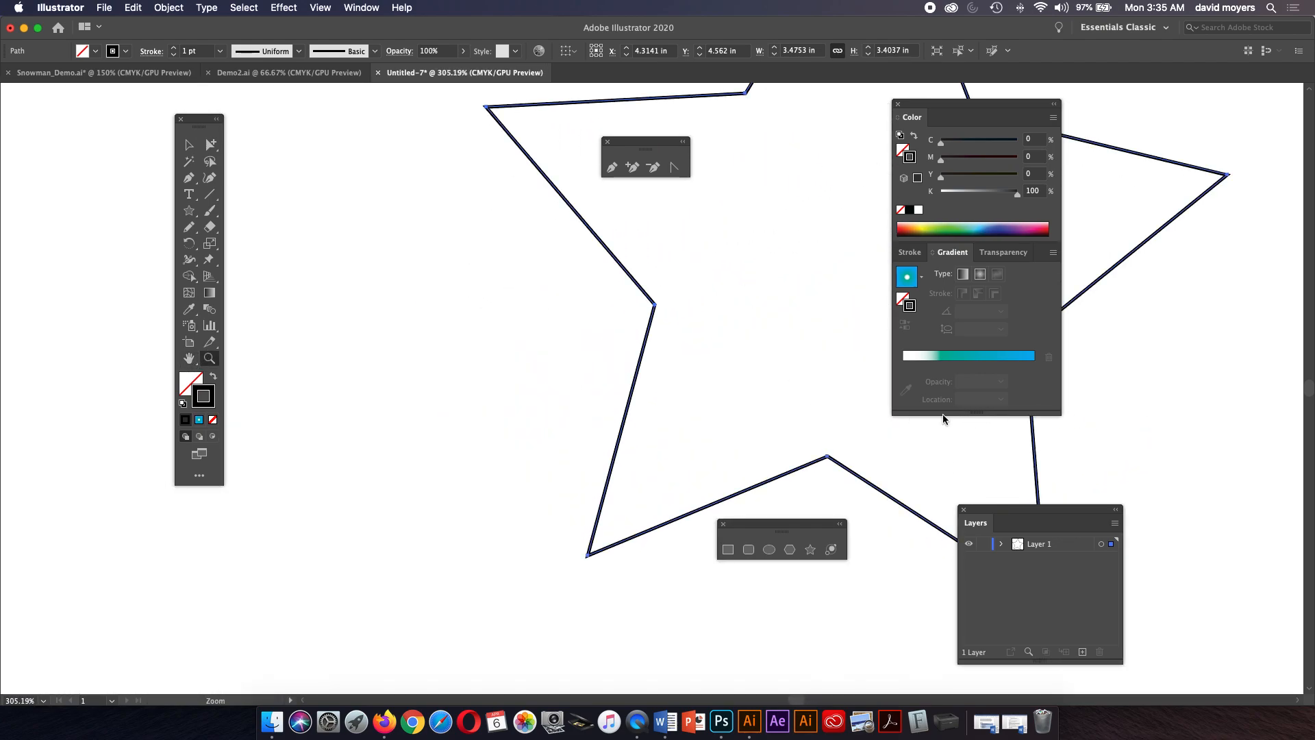
left_click(189, 357)
left_click_drag(593, 475, 458, 396)
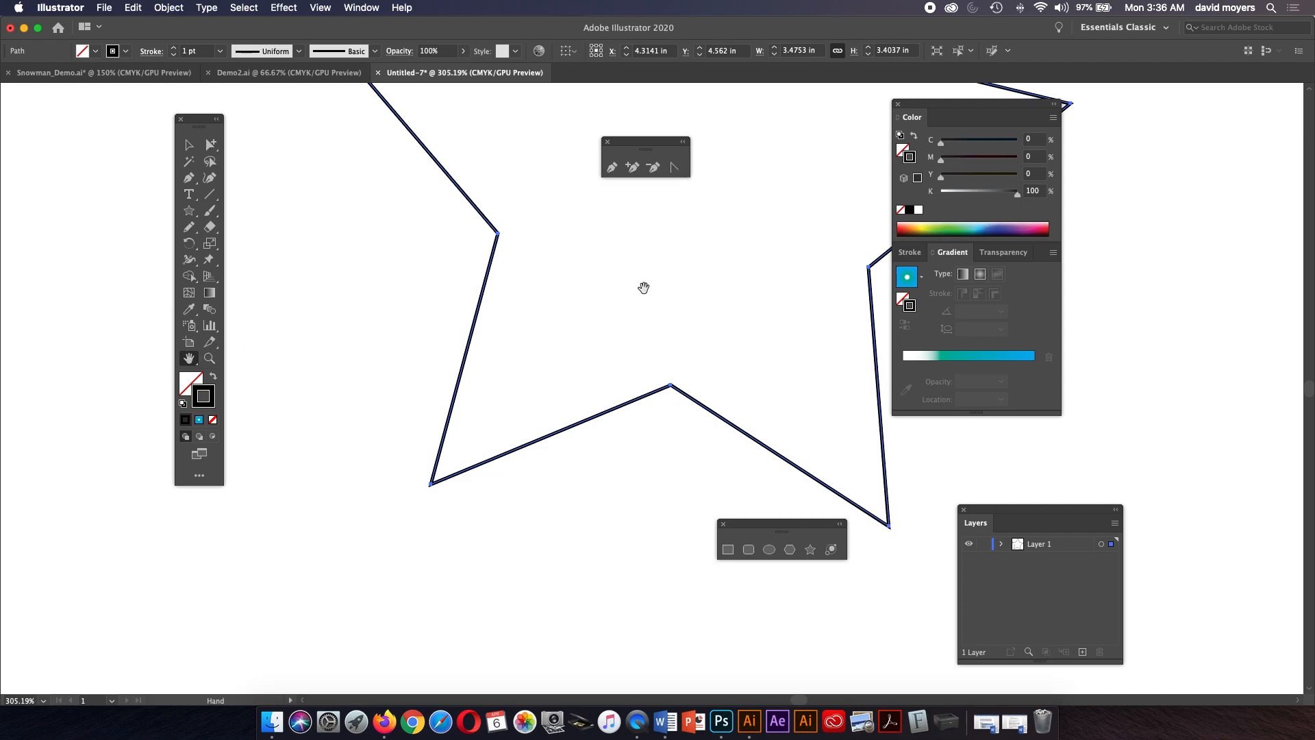
left_click_drag(676, 268, 599, 507)
left_click_drag(740, 233, 622, 357)
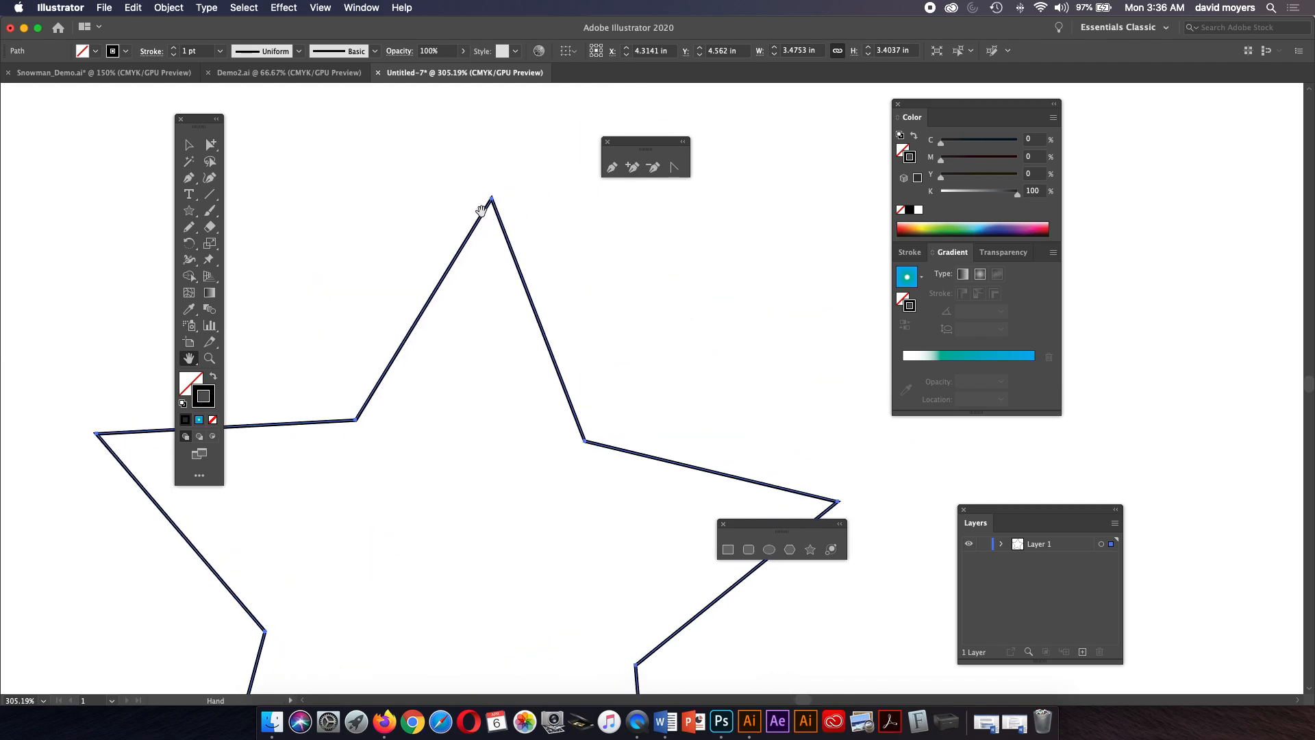
left_click(190, 146)
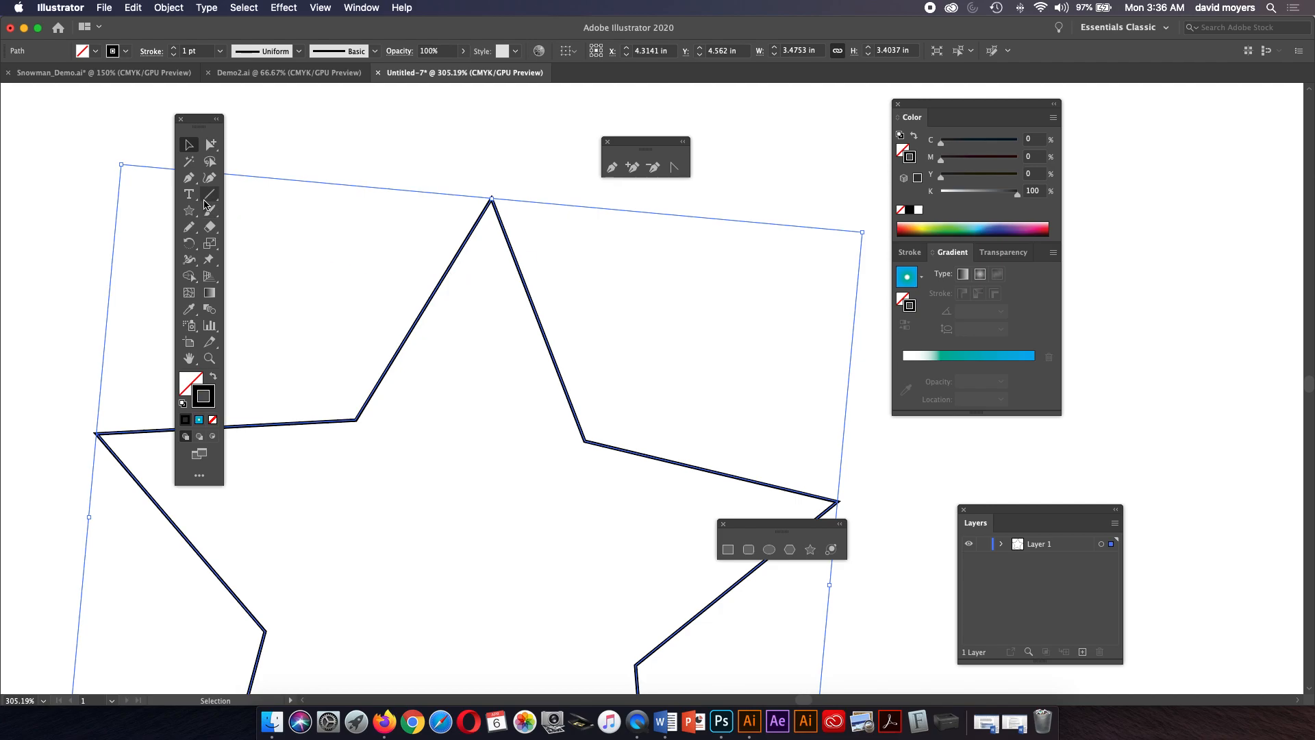
left_click(189, 177)
left_click(410, 167)
left_click_drag(462, 130, 436, 203)
left_click(436, 209)
left_click(498, 156)
left_click(522, 180)
left_click(566, 247)
left_click_drag(578, 319, 601, 381)
left_click(564, 389)
left_click(688, 348)
left_click(753, 354)
left_click_drag(838, 392, 864, 409)
left_click(908, 437)
left_click(893, 506)
left_click(867, 603)
left_click(826, 661)
left_click_drag(798, 648, 577, 368)
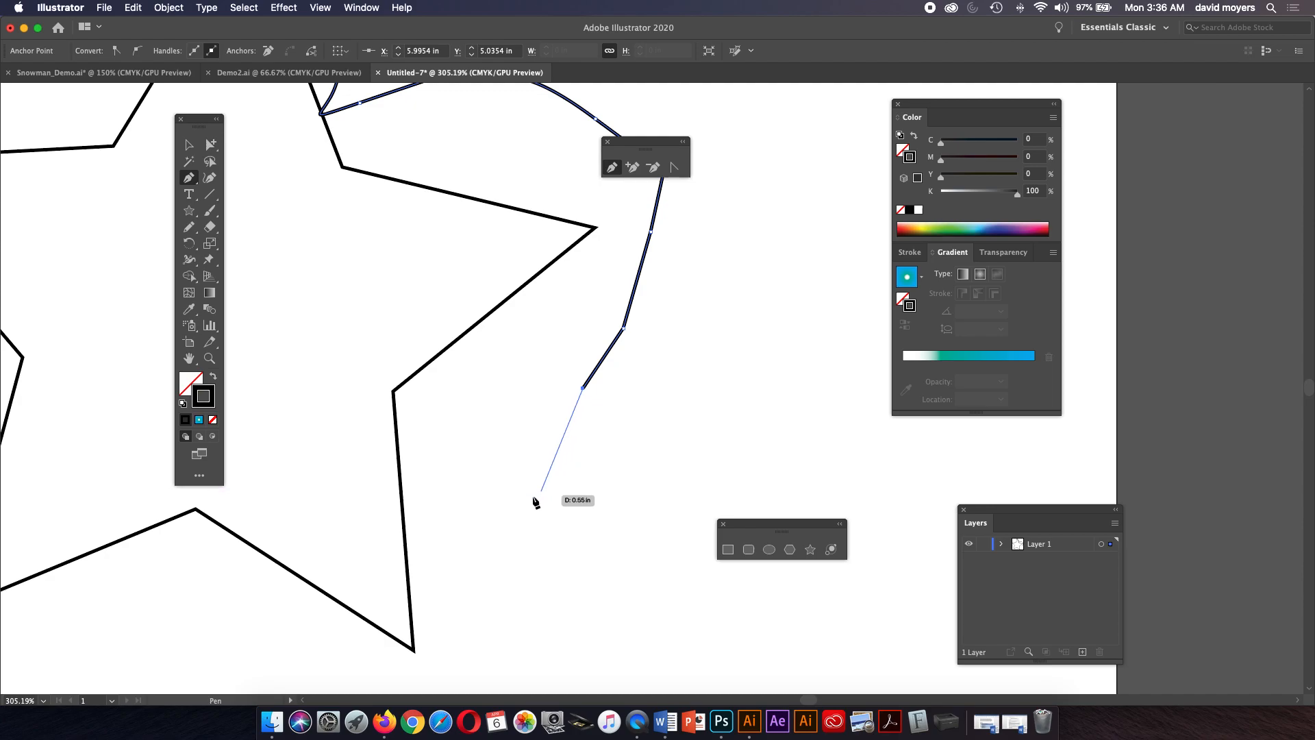
Continue the open Pen path with more straight segments zigzagging down and back up beside the star's right side.
left_click(543, 528)
left_click(625, 457)
left_click(653, 377)
left_click(636, 339)
left_click(676, 292)
left_click(688, 347)
left_click(719, 322)
left_click(716, 260)
left_click(674, 262)
left_click(692, 216)
left_click(724, 199)
left_click(737, 228)
left_click(743, 278)
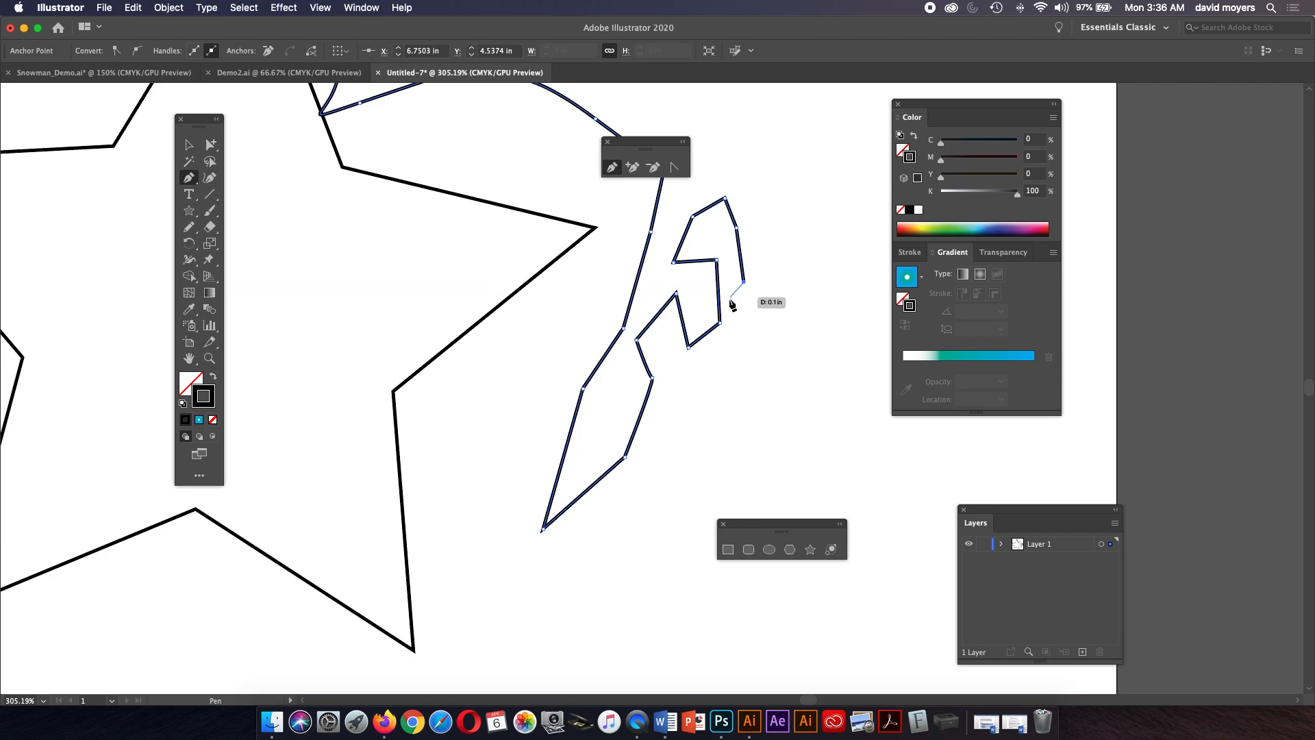
left_click(740, 330)
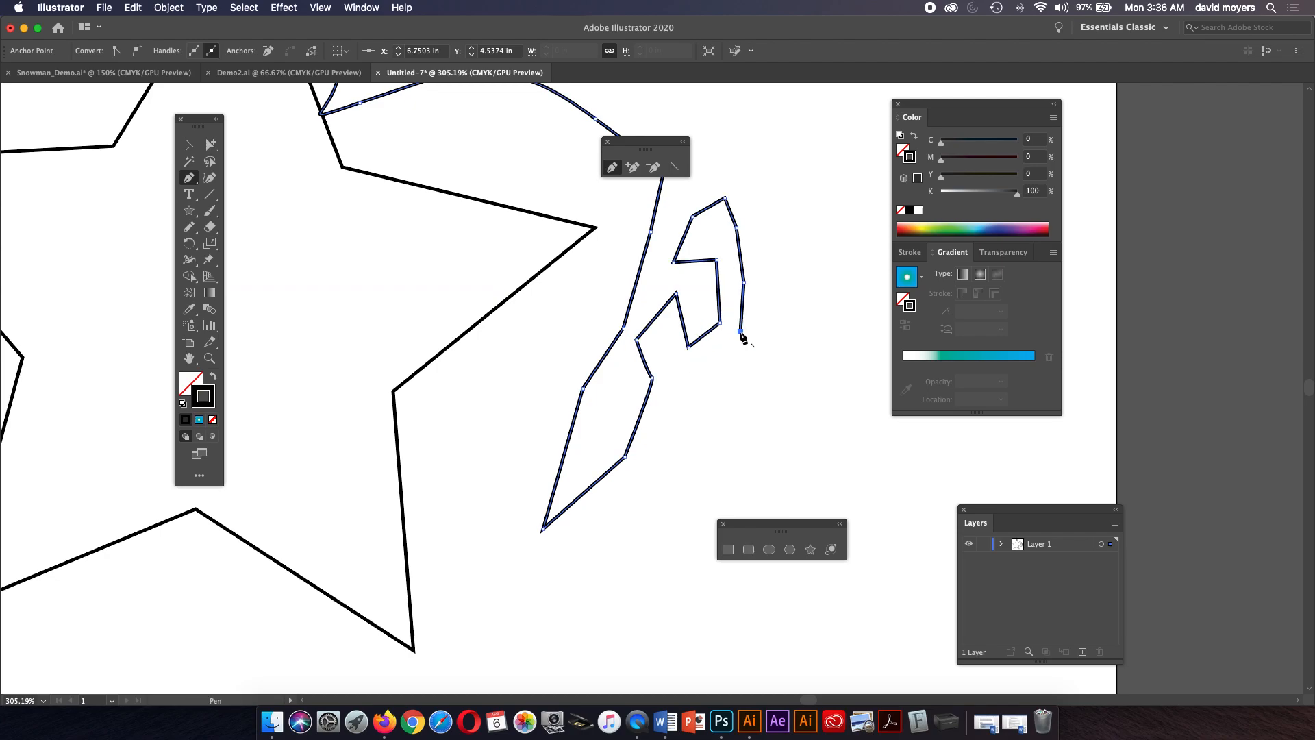
left_click(697, 378)
left_click_drag(681, 349, 661, 420)
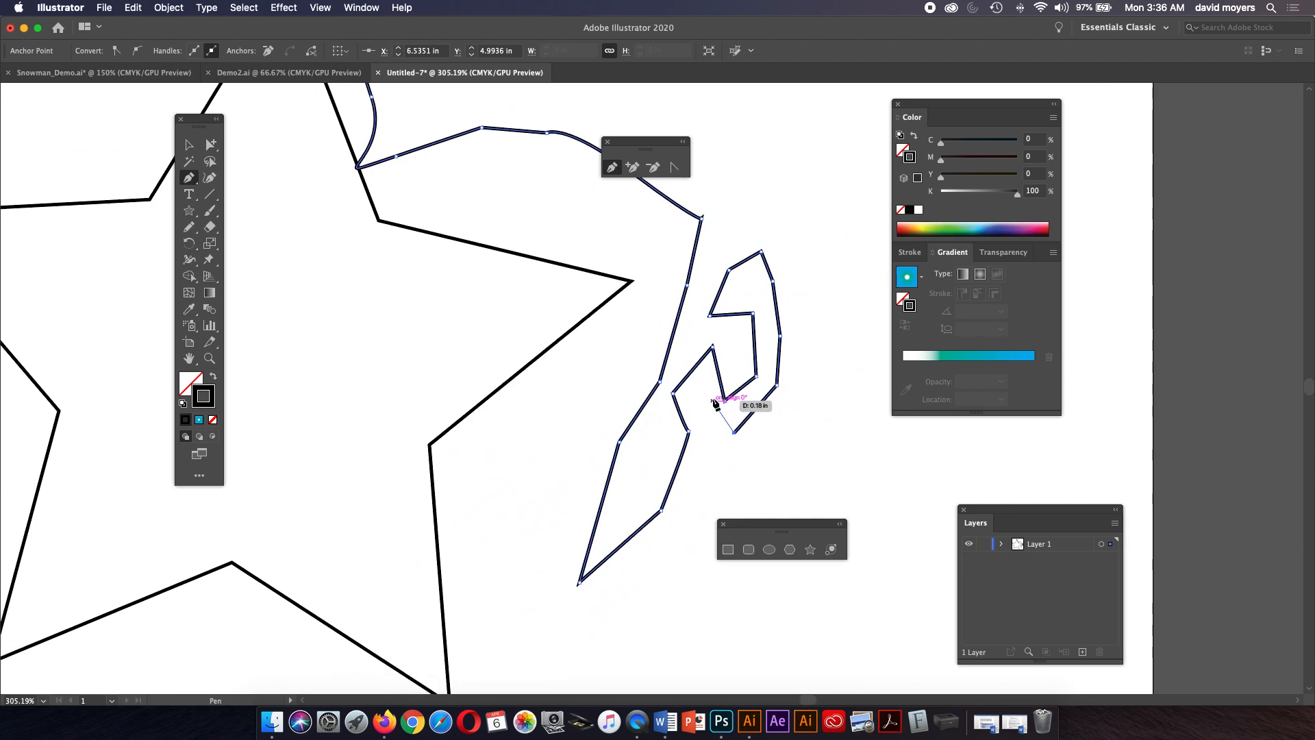
key("space")
mouse_move(706, 399)
left_mouse_down()
mouse_move(578, 440)
mouse_move(728, 373)
mouse_move(699, 376)
mouse_move(694, 393)
left_mouse_up()
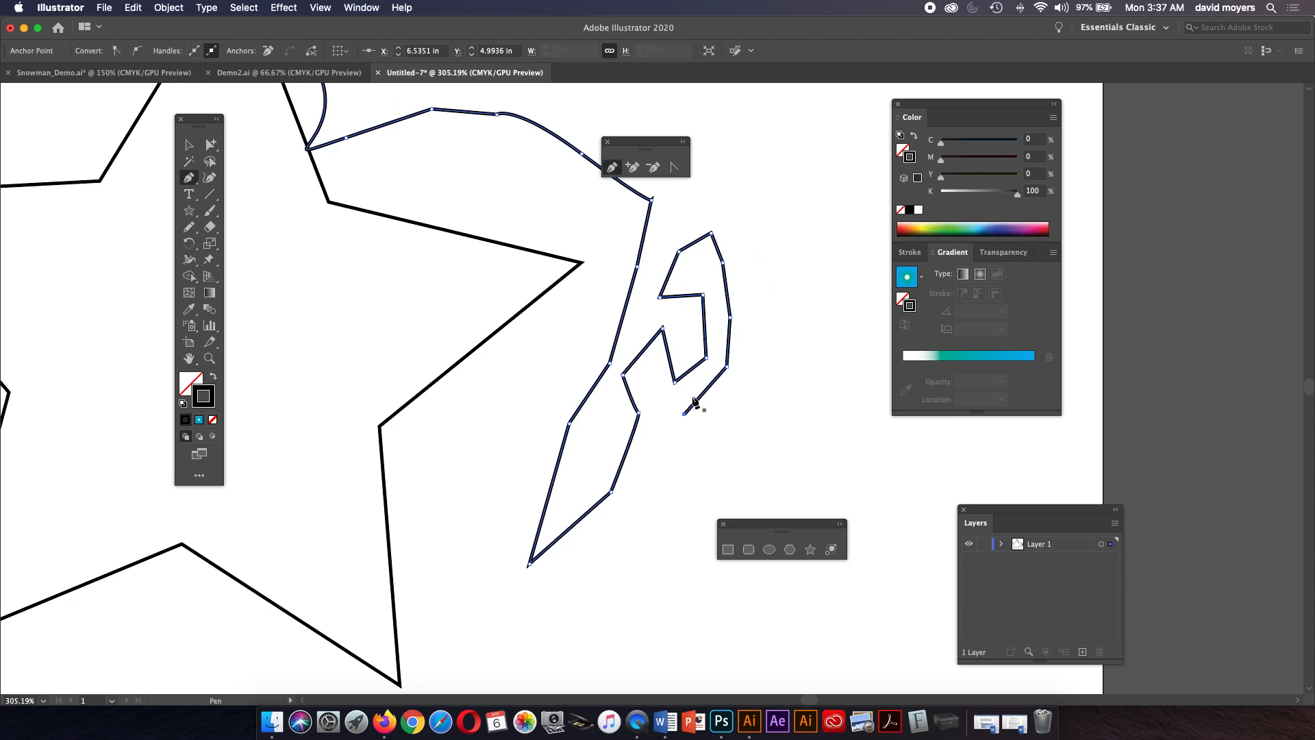
left_click(743, 432)
left_click(786, 384)
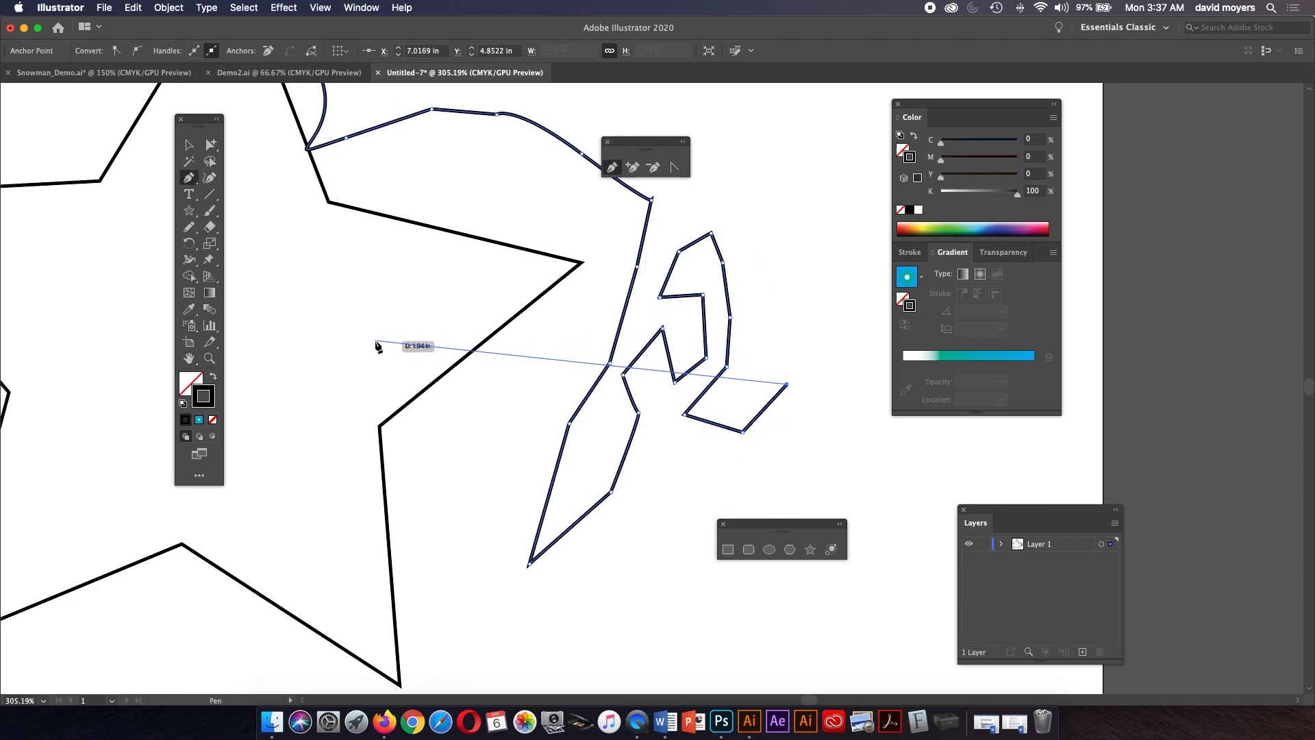
Examine the Pen path and star at several zoom levels, ending with the whole page in view.
left_click(210, 360)
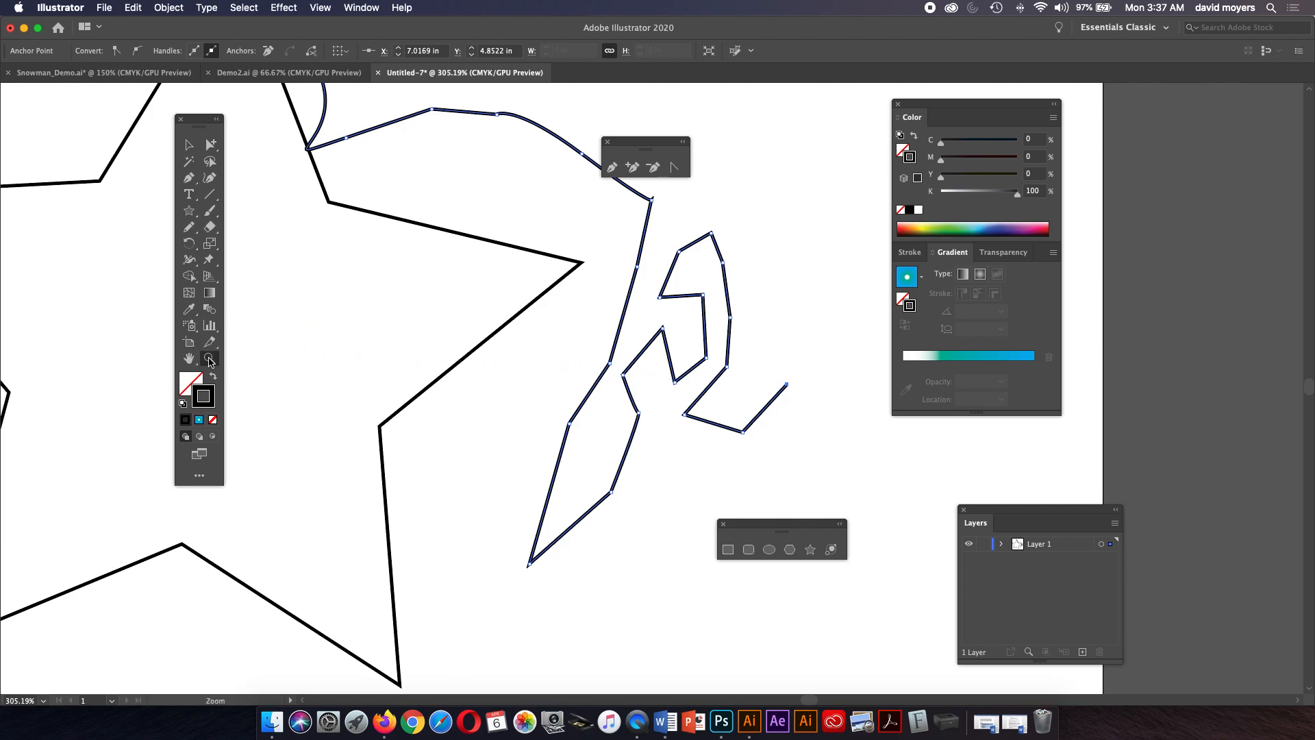
left_click(191, 360)
left_click(191, 360)
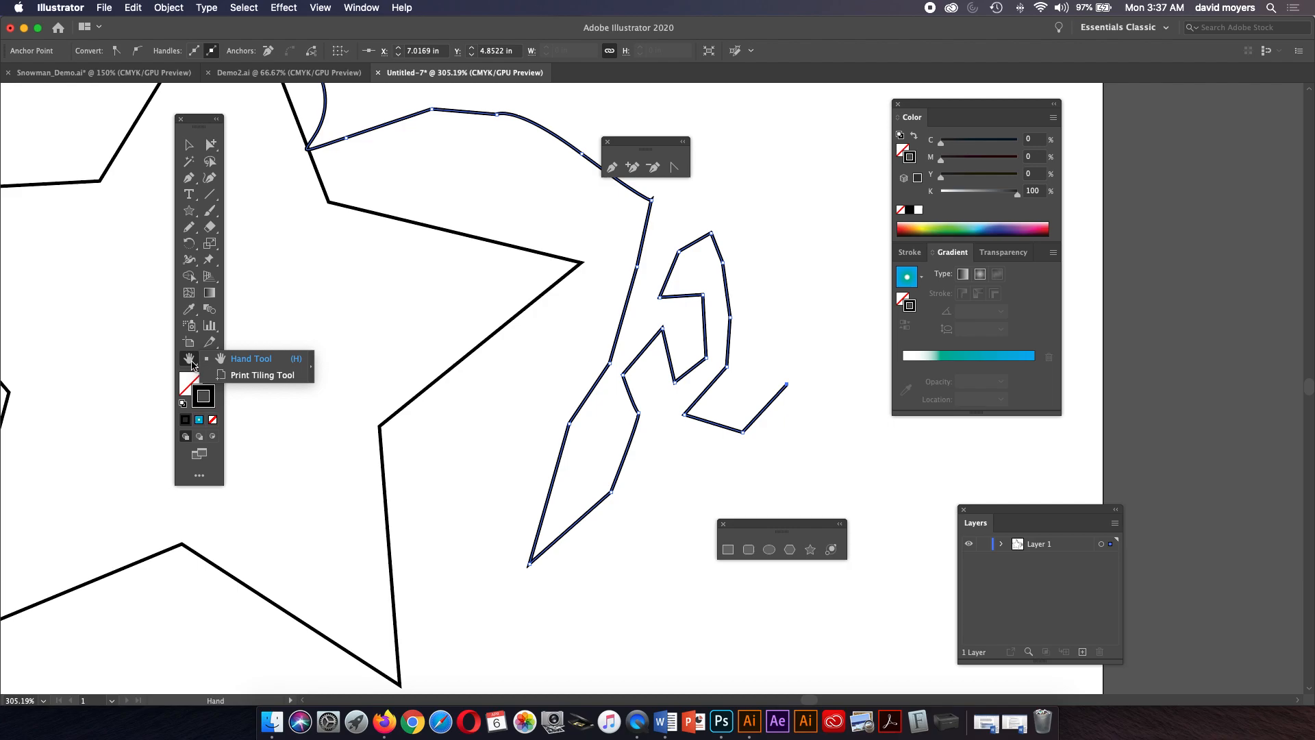
left_click(191, 361)
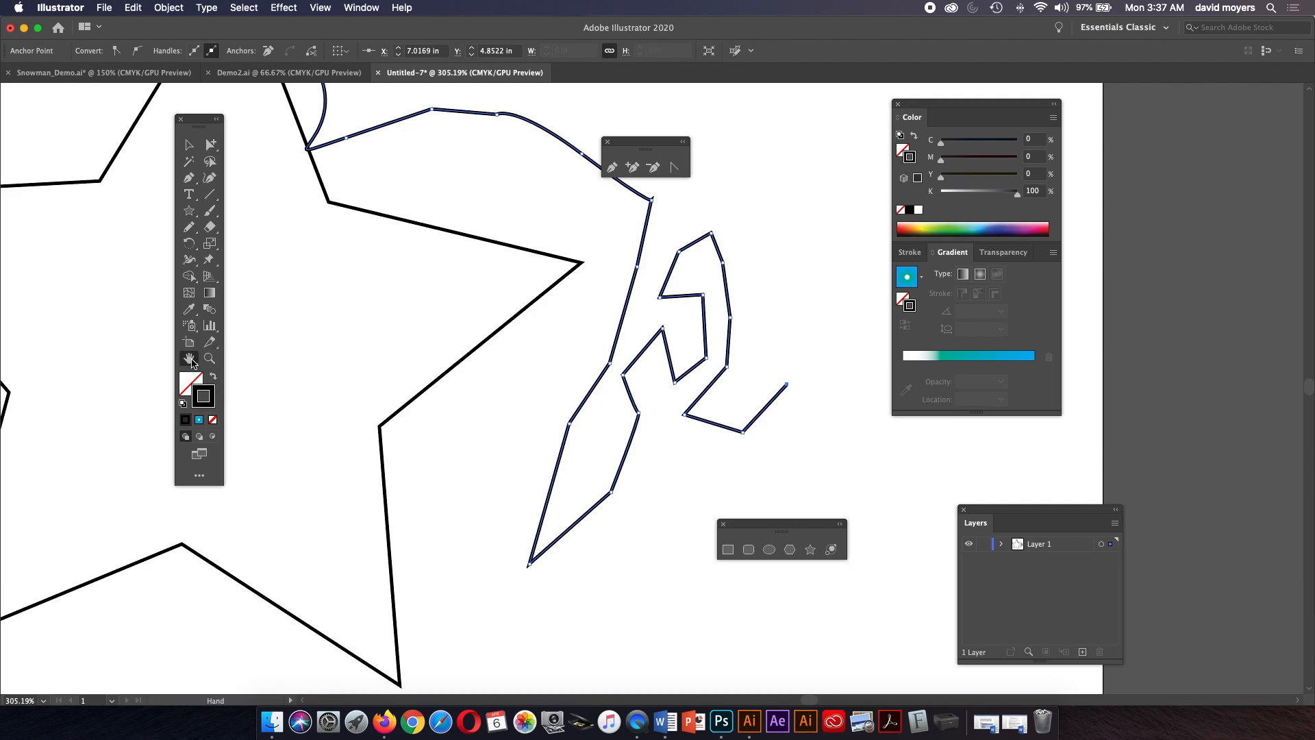
left_click(211, 358)
left_click_drag(427, 317, 328, 205)
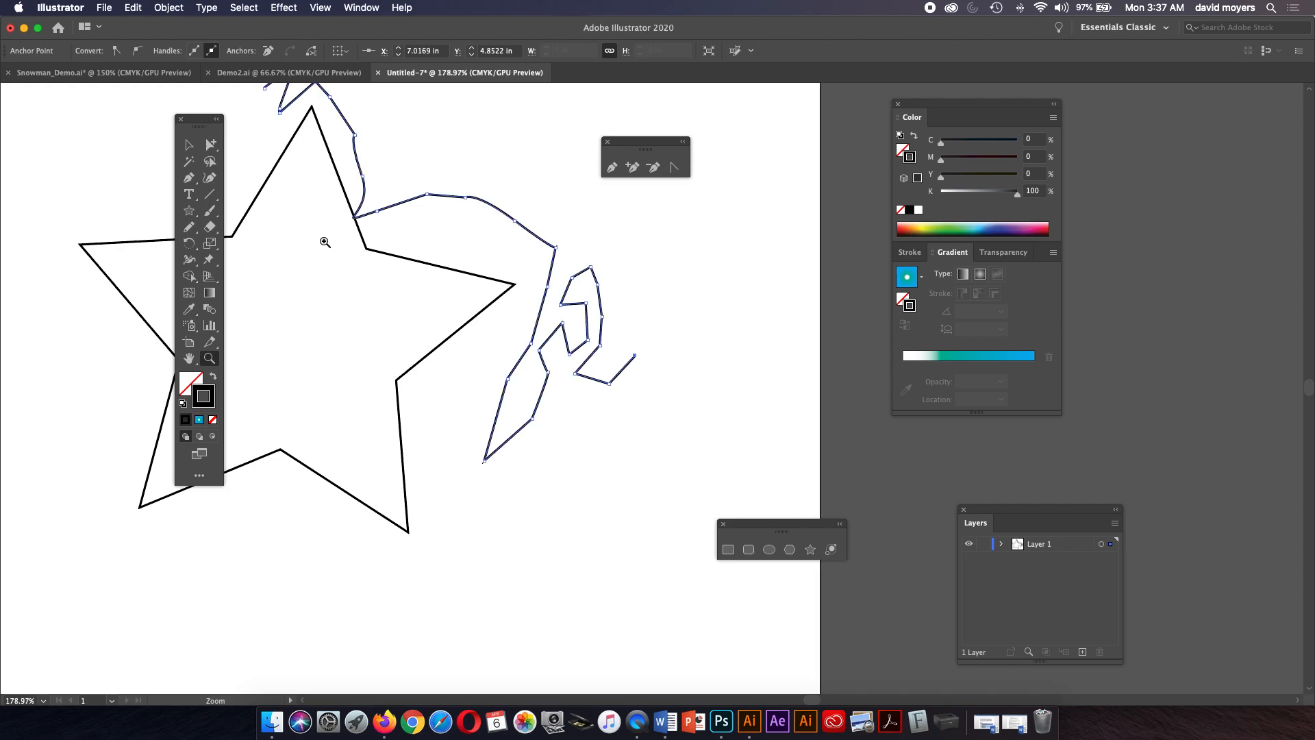
key("b")
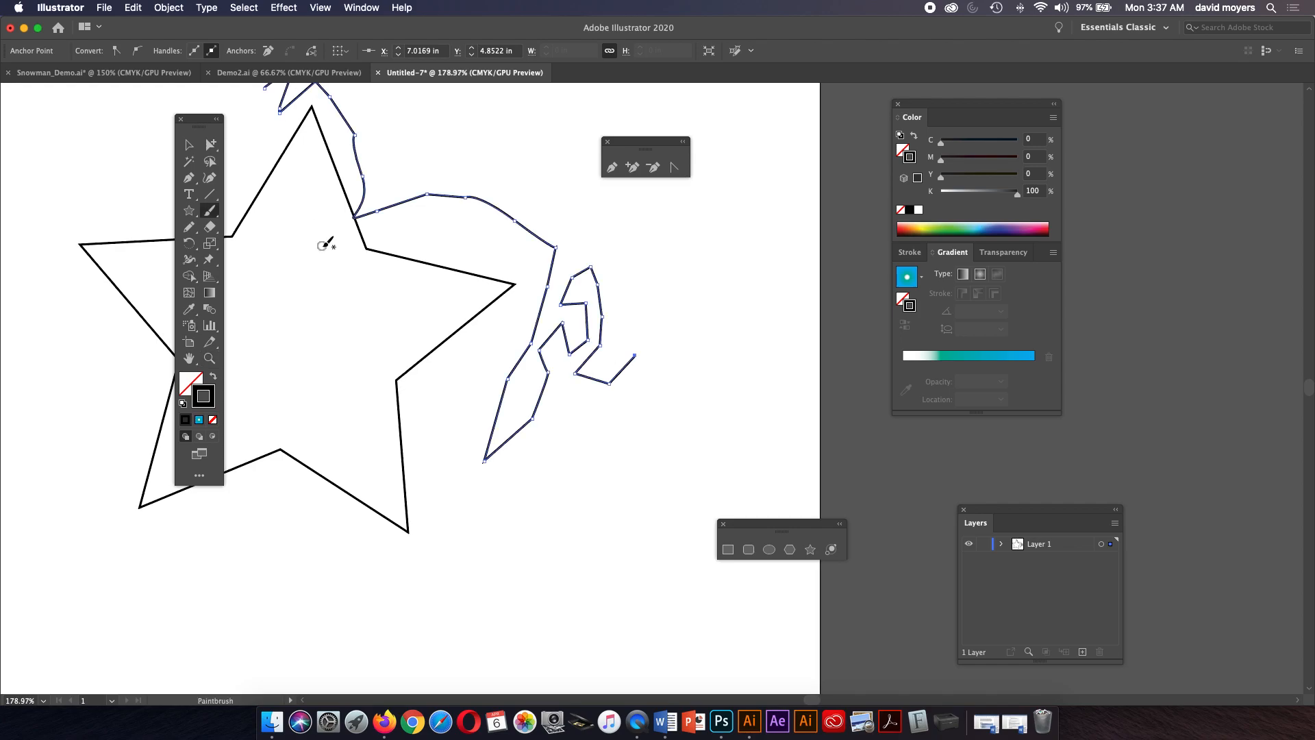
key("z")
left_click_drag(328, 249, 439, 292)
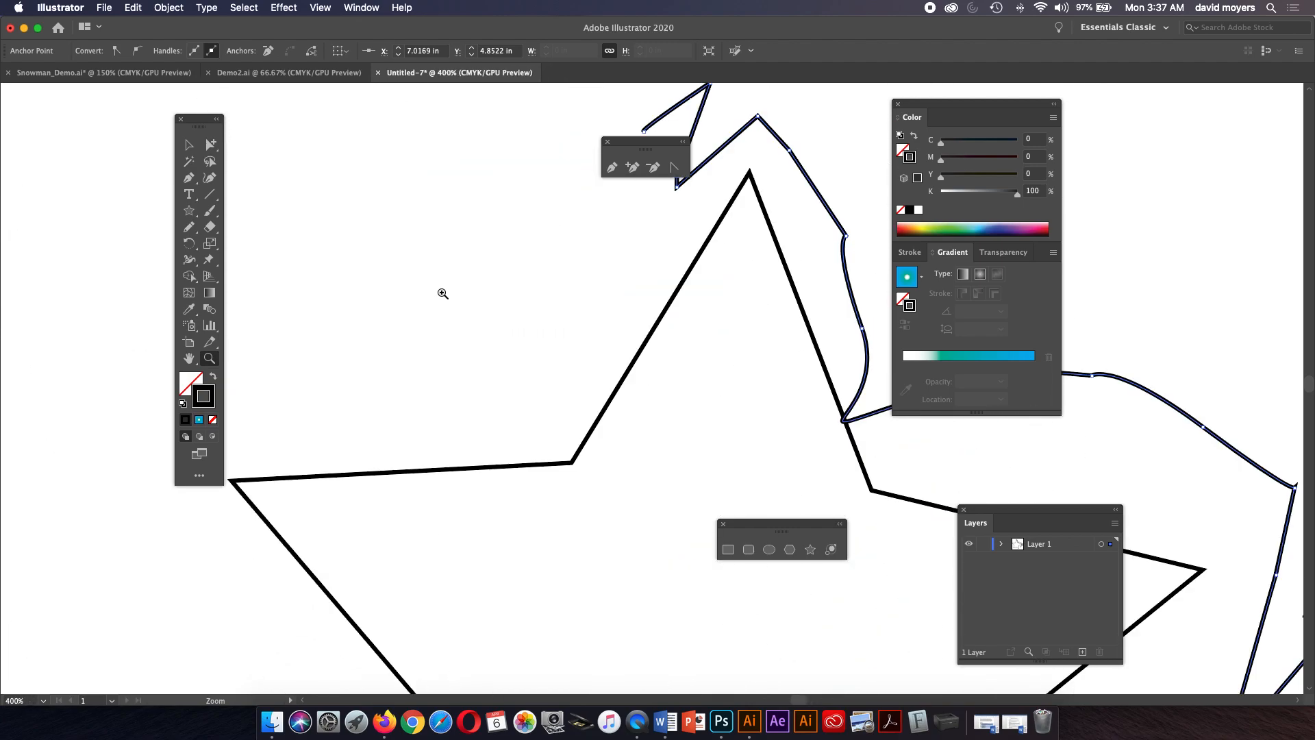
left_click(448, 295, "alt")
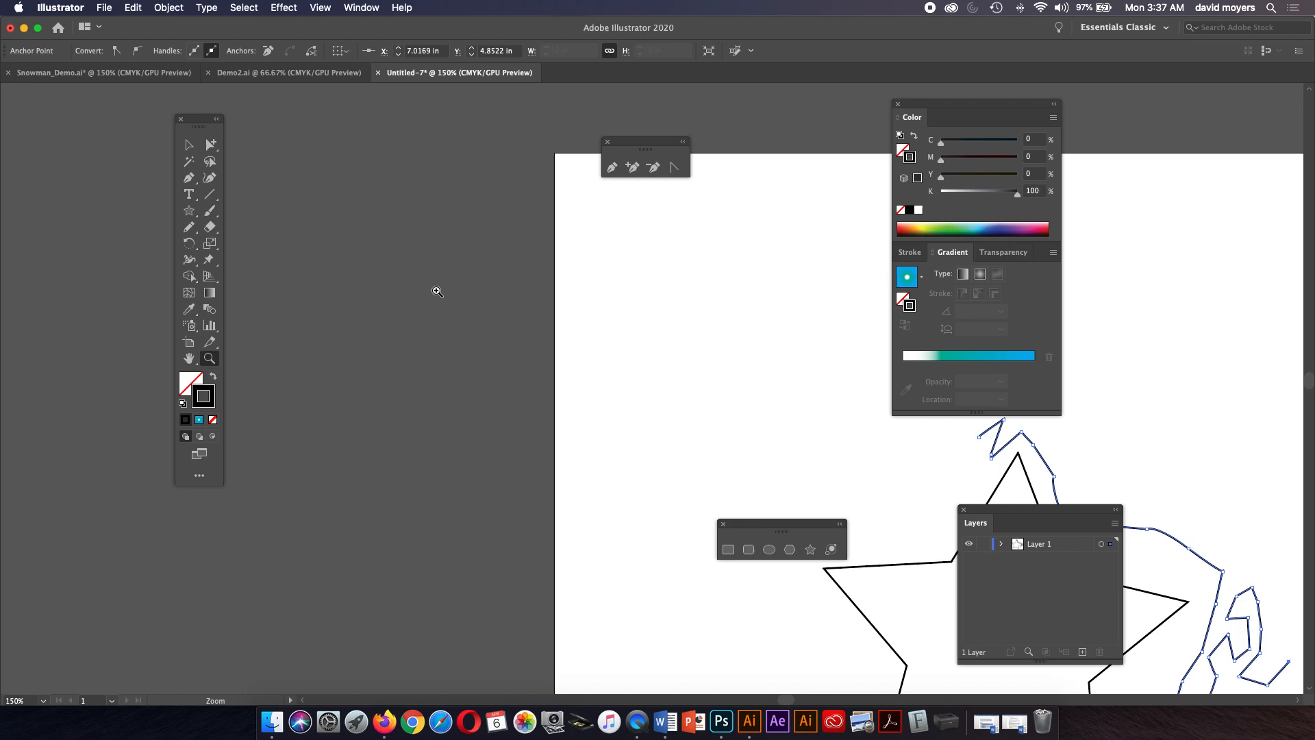
key("super")
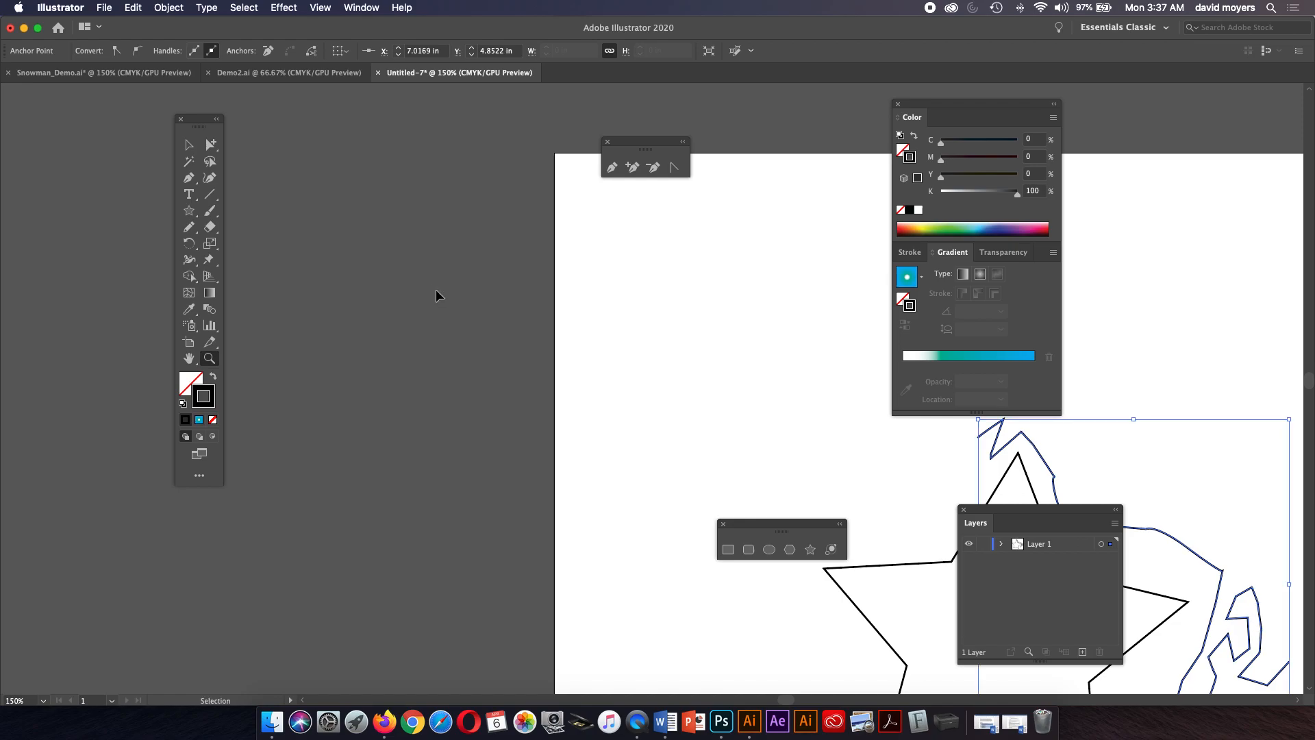
key("super+0")
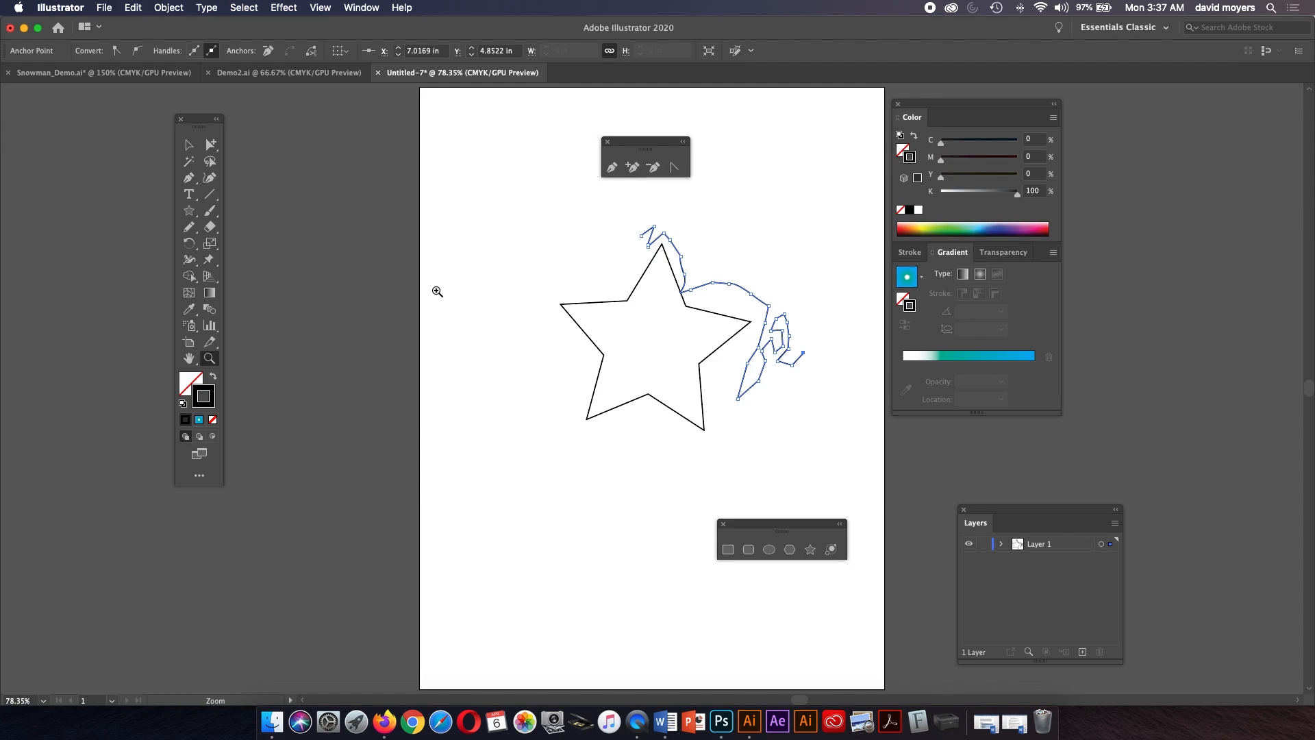
key("super+plus")
key("super+plus")
key("super+plus")
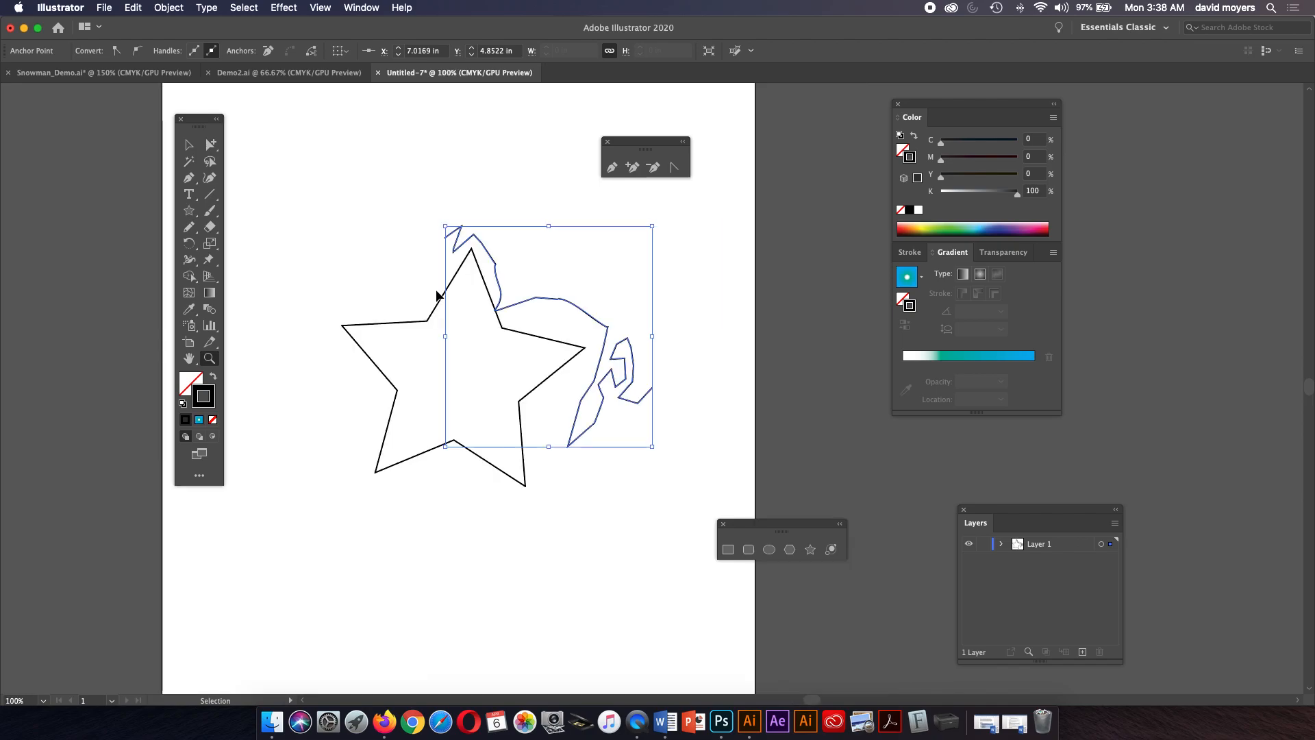
key("super+plus")
key("super+minus")
key("super+minus")
key("super+minus")
key("super+minus")
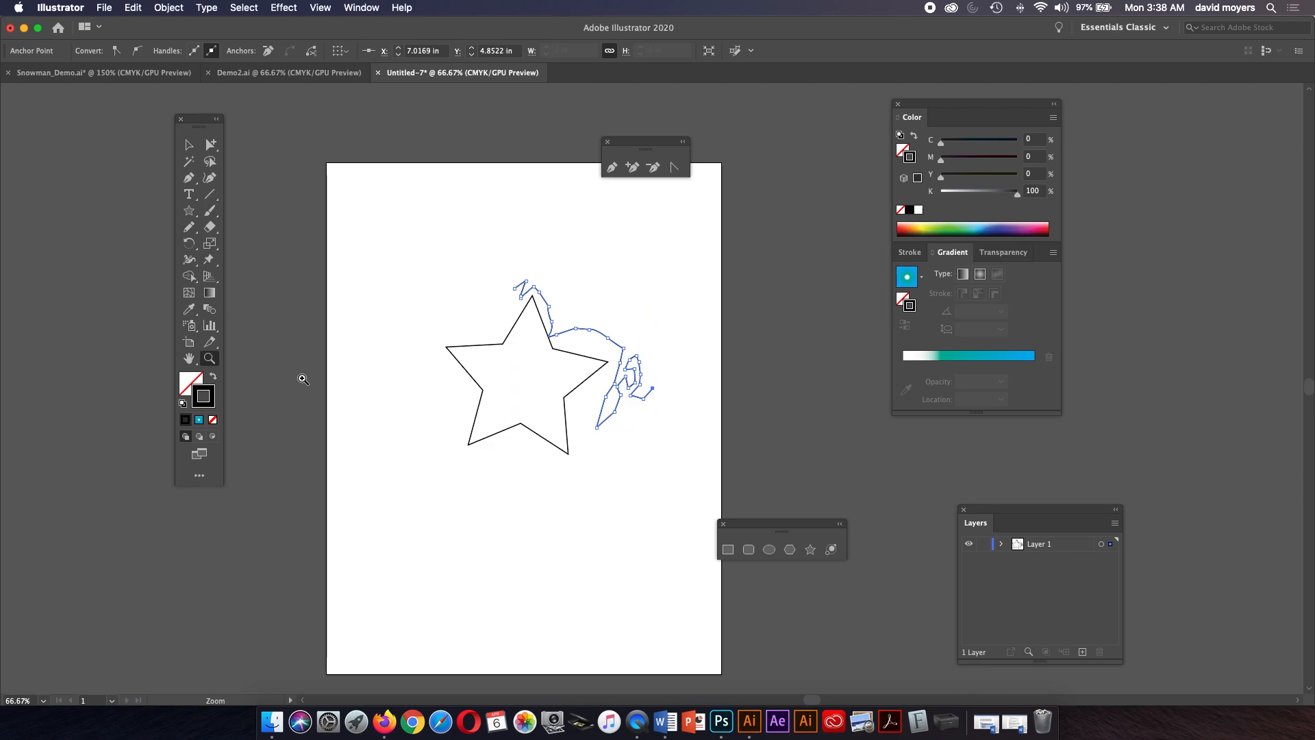
Select the zigzag Pen path beside the star and delete it.
left_click(189, 144)
left_click(619, 288)
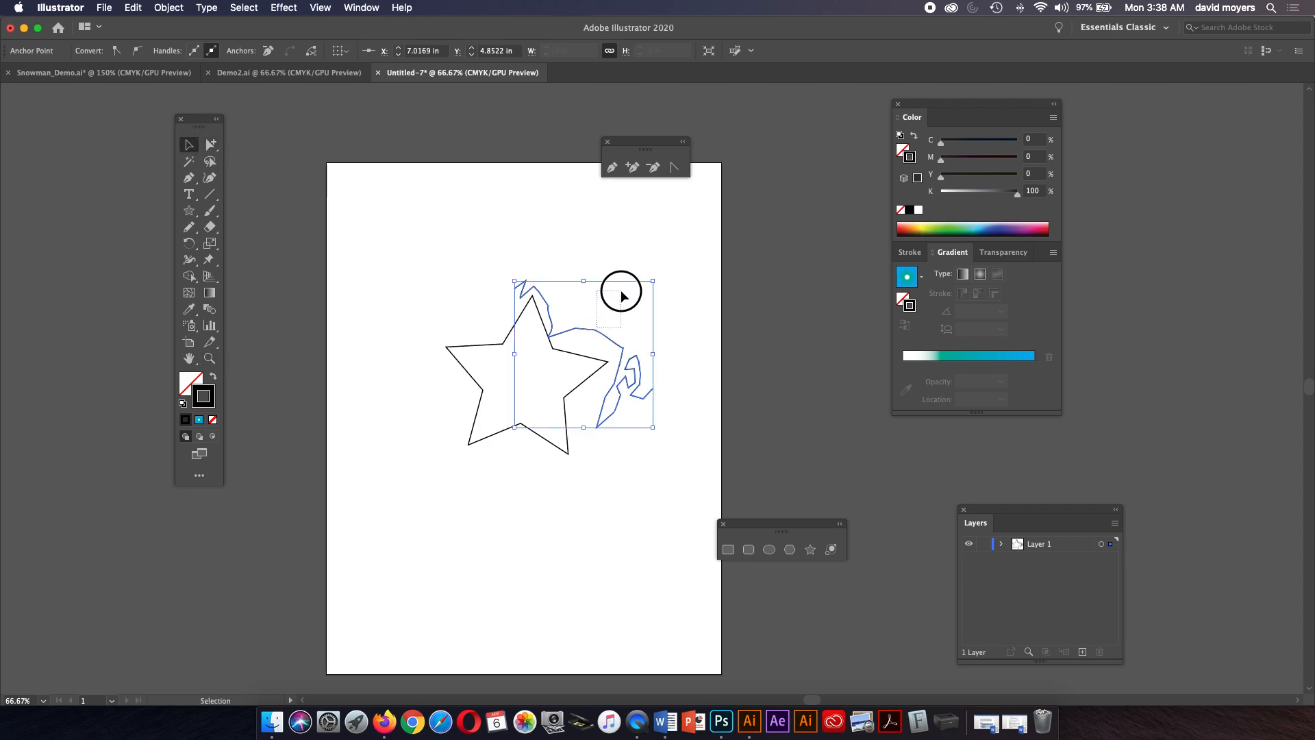
left_click_drag(610, 326, 631, 260)
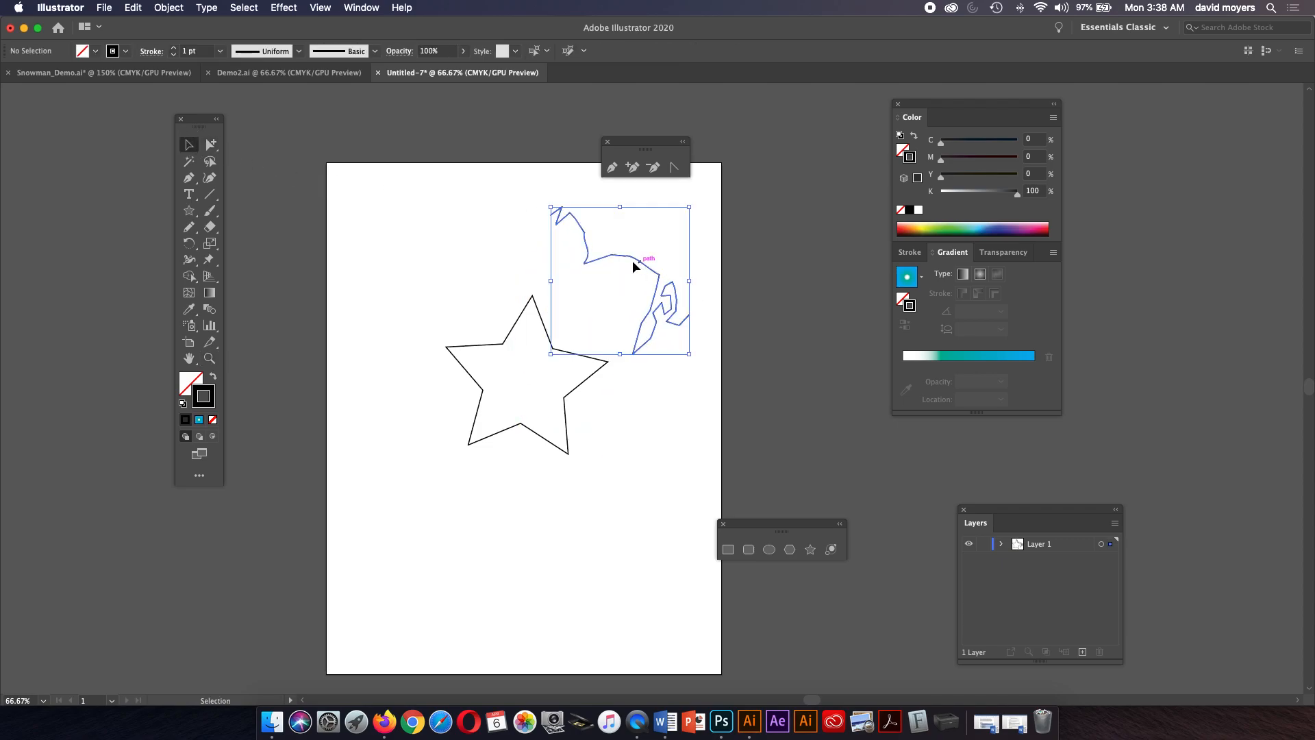
key("Delete")
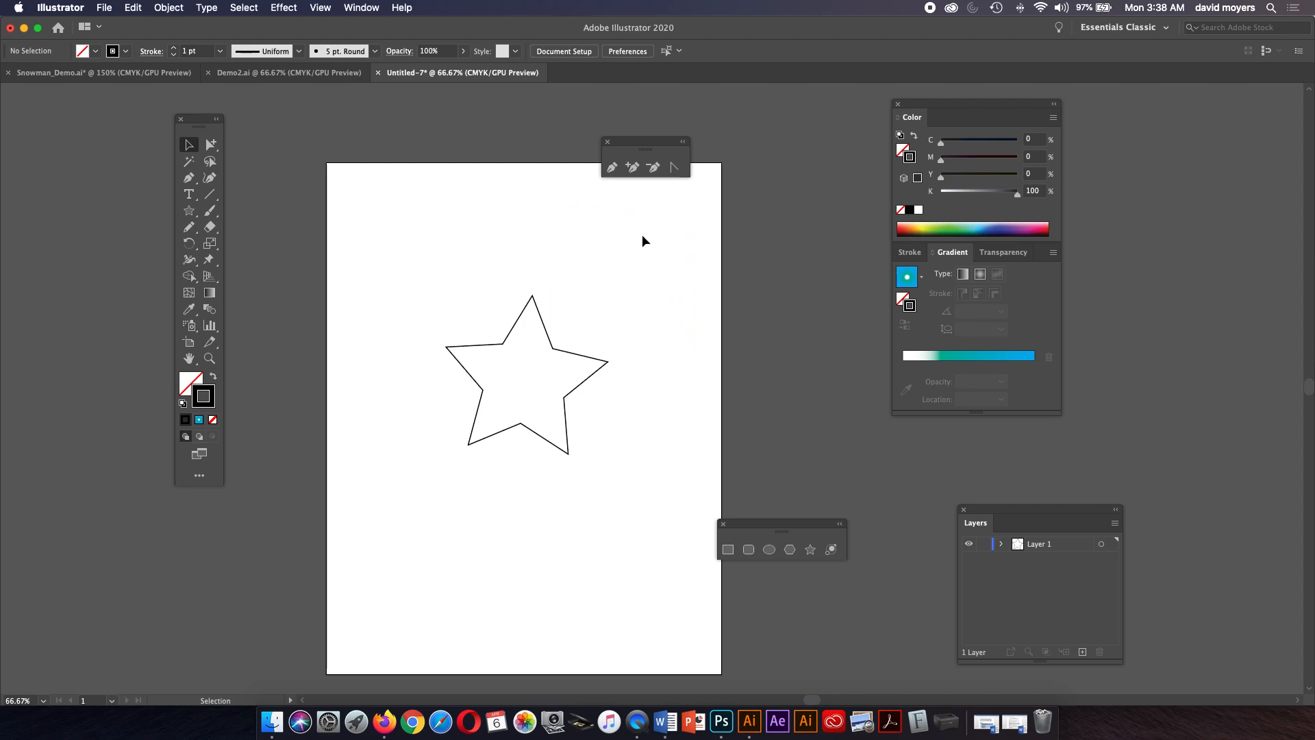
Draw a closed triangular Pen path above the star's upper left.
left_click(566, 348)
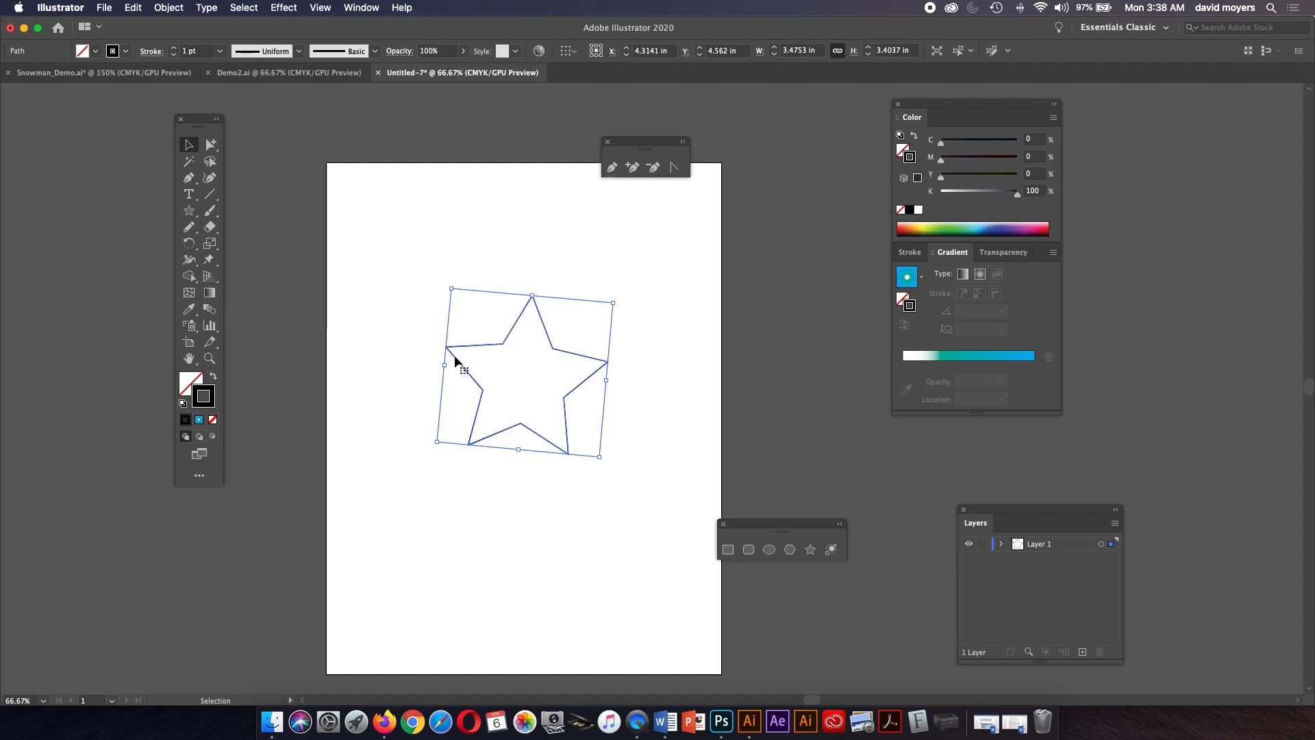
left_click(189, 177)
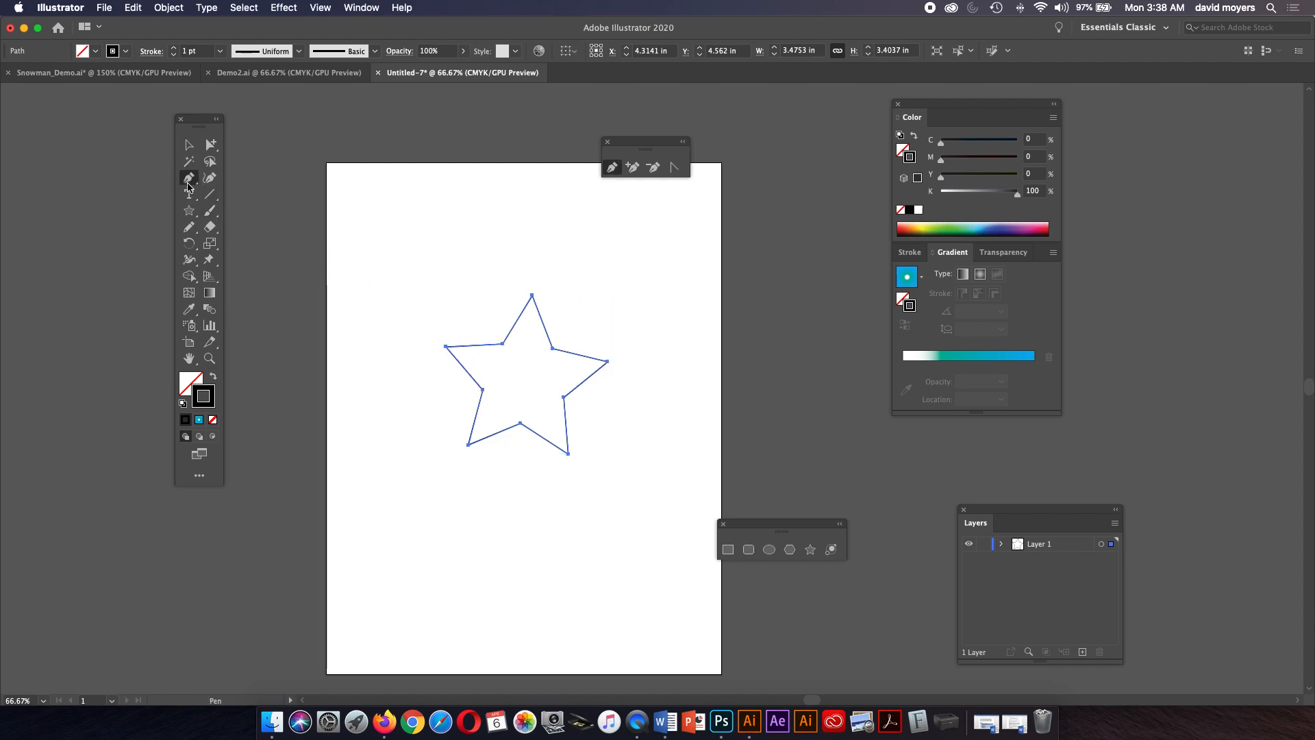
left_click(423, 228)
left_click(488, 190)
left_click(479, 291)
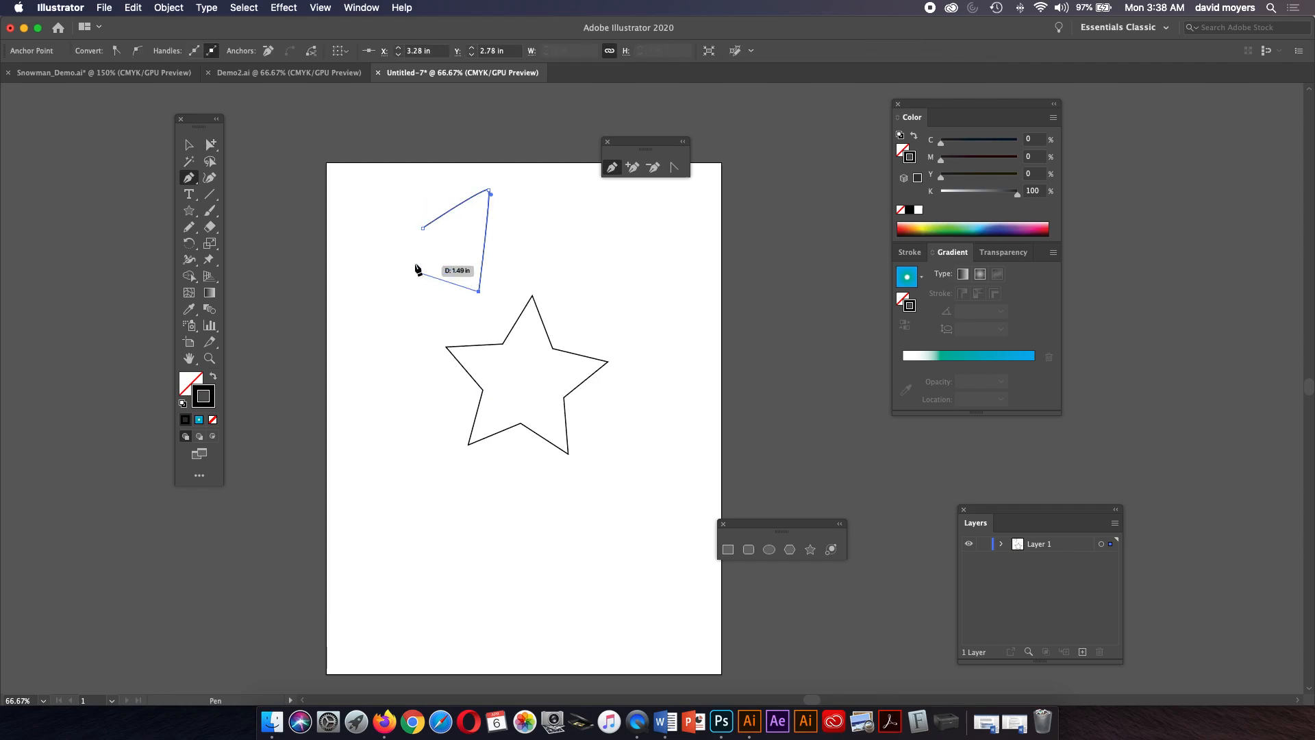
left_click(424, 229)
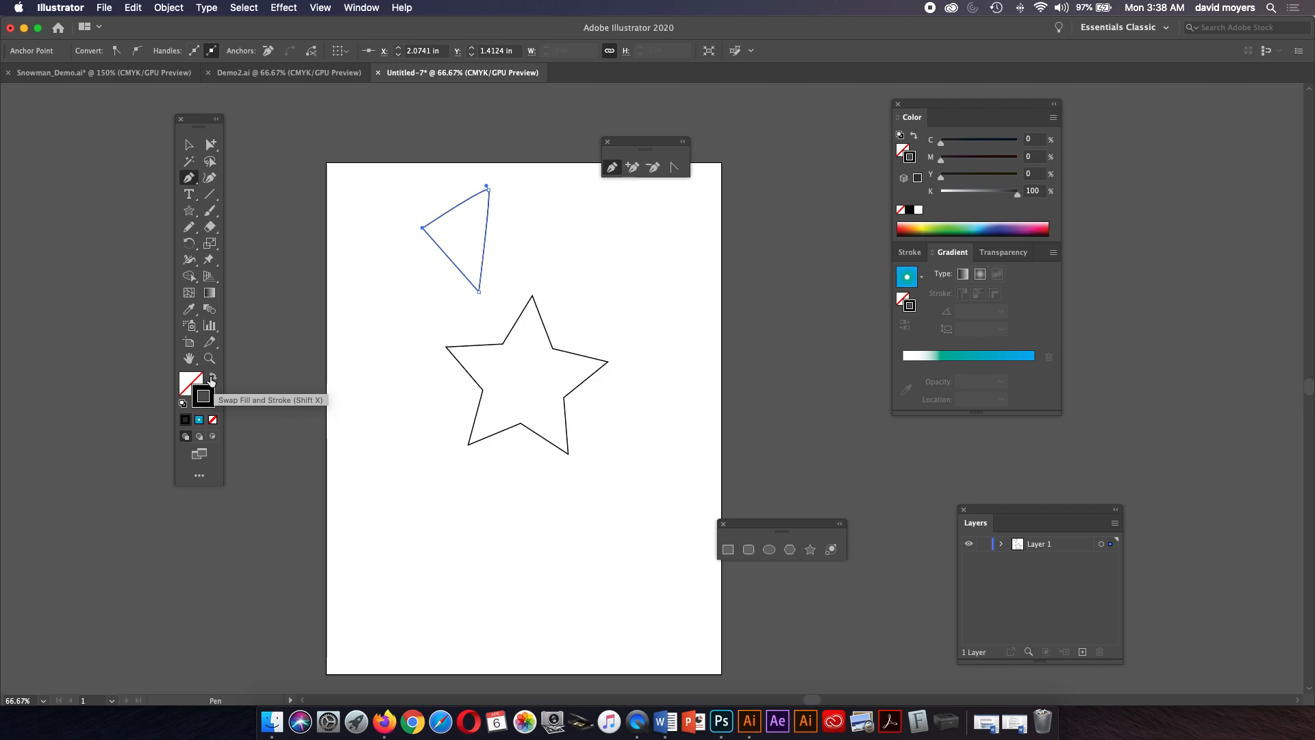
Fill the triangle with green and set its stroke to none.
left_click(195, 380)
key("x")
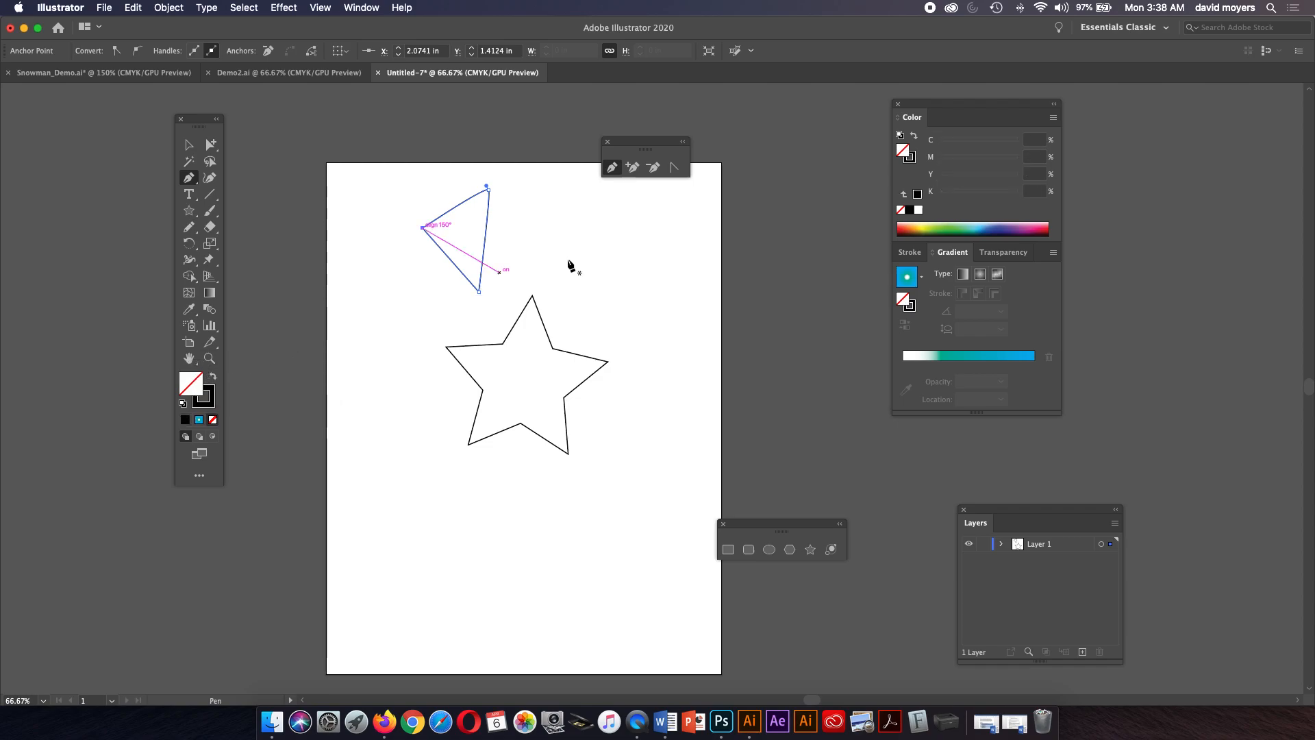
left_click(961, 223)
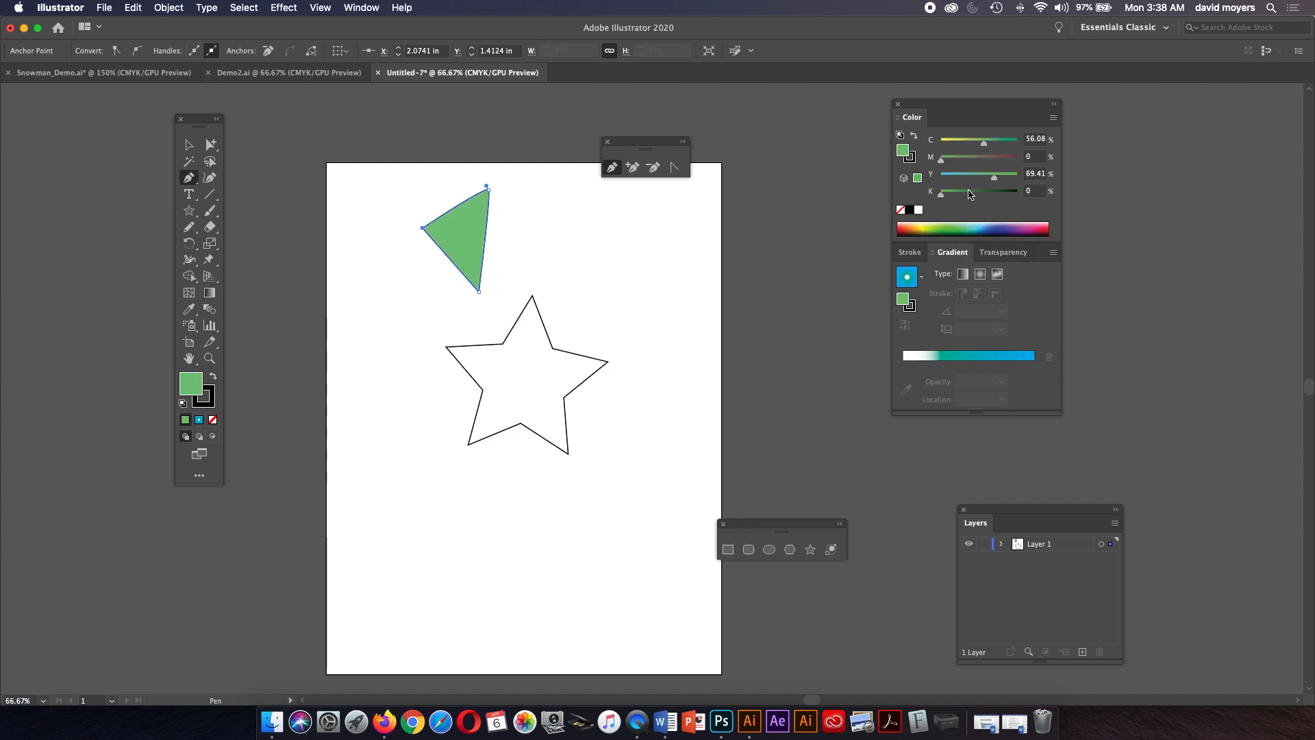
left_click(915, 161)
left_click(901, 210)
Move the triangle and star so the triangle overlaps the star's lower left point.
key("v")
left_click(498, 236)
left_click_drag(472, 239, 515, 264)
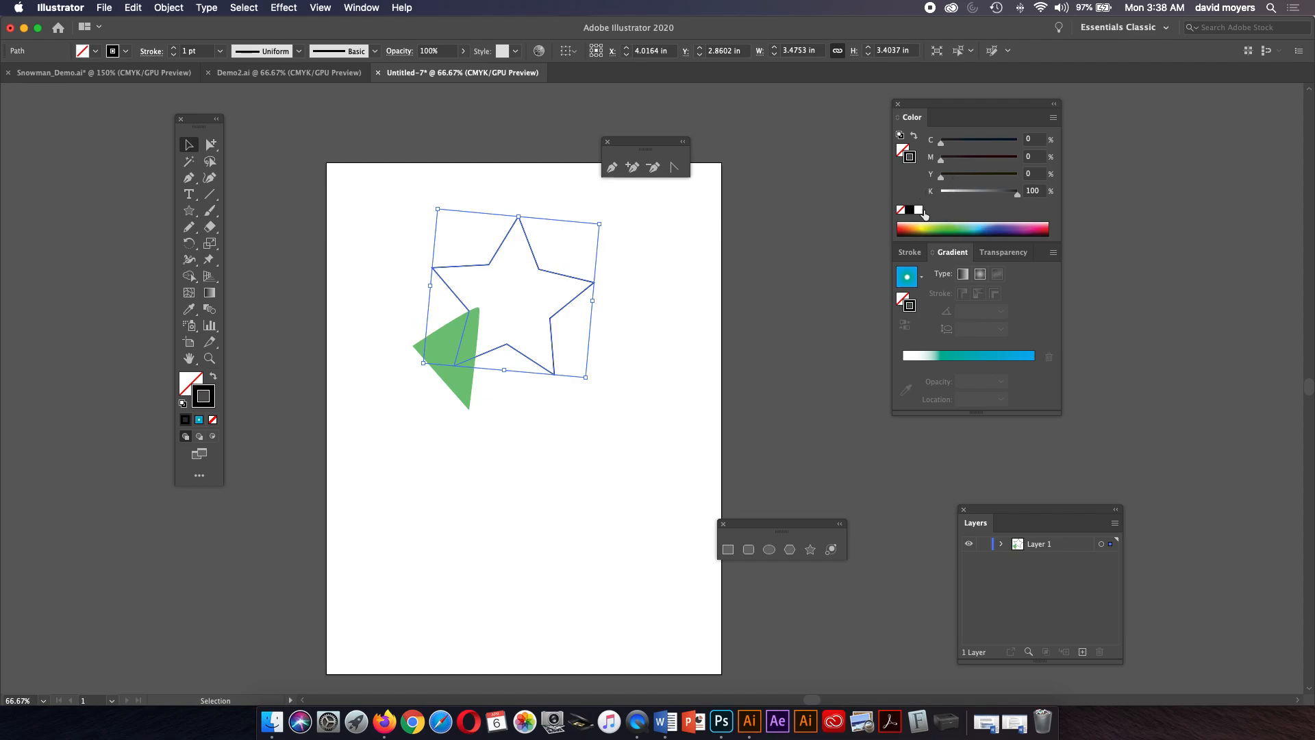
Give the star a yellow fill with no stroke.
left_click(949, 225)
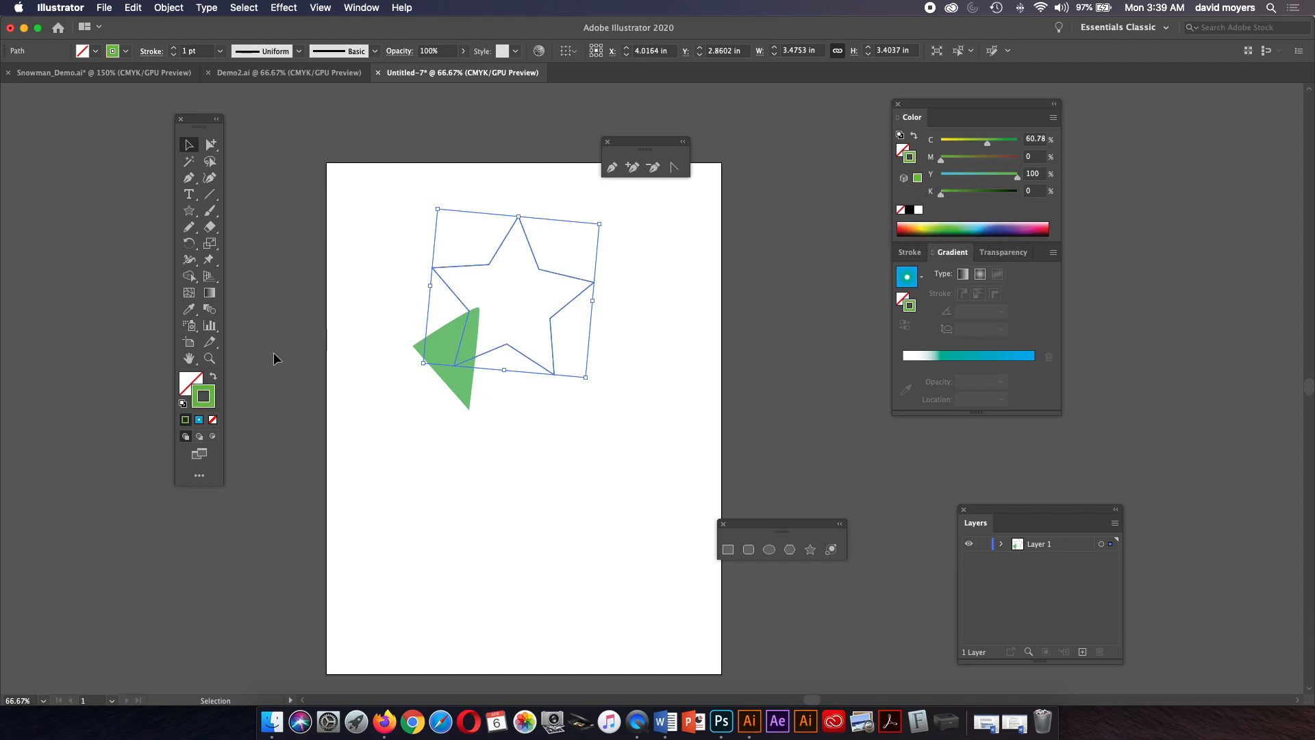
left_click(214, 377)
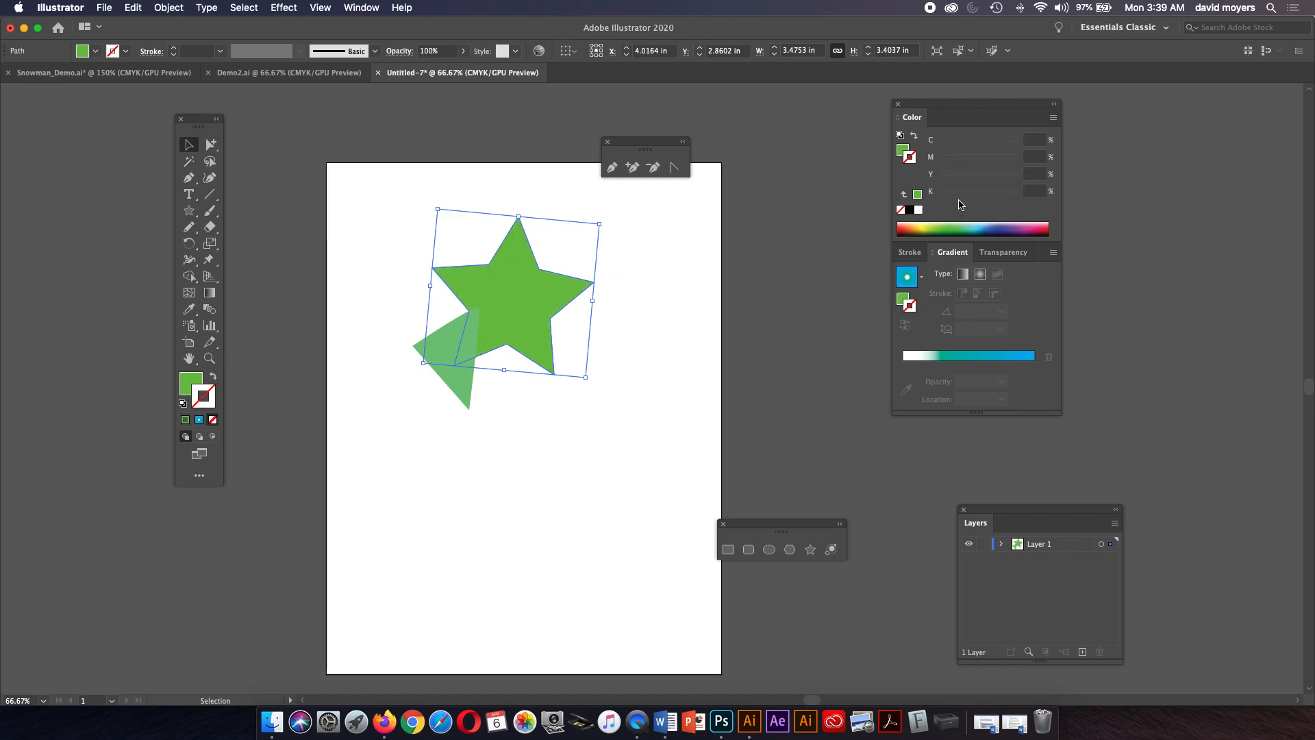
left_click(903, 148)
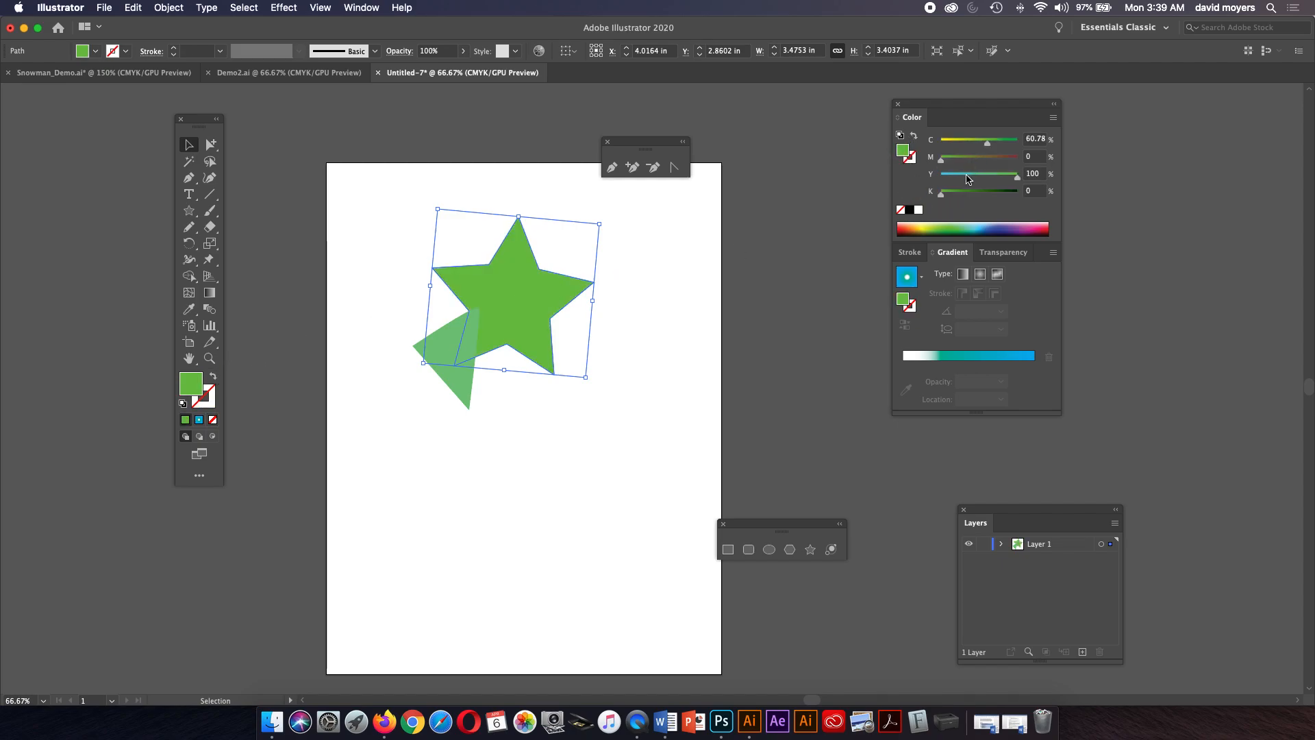
left_click(929, 224)
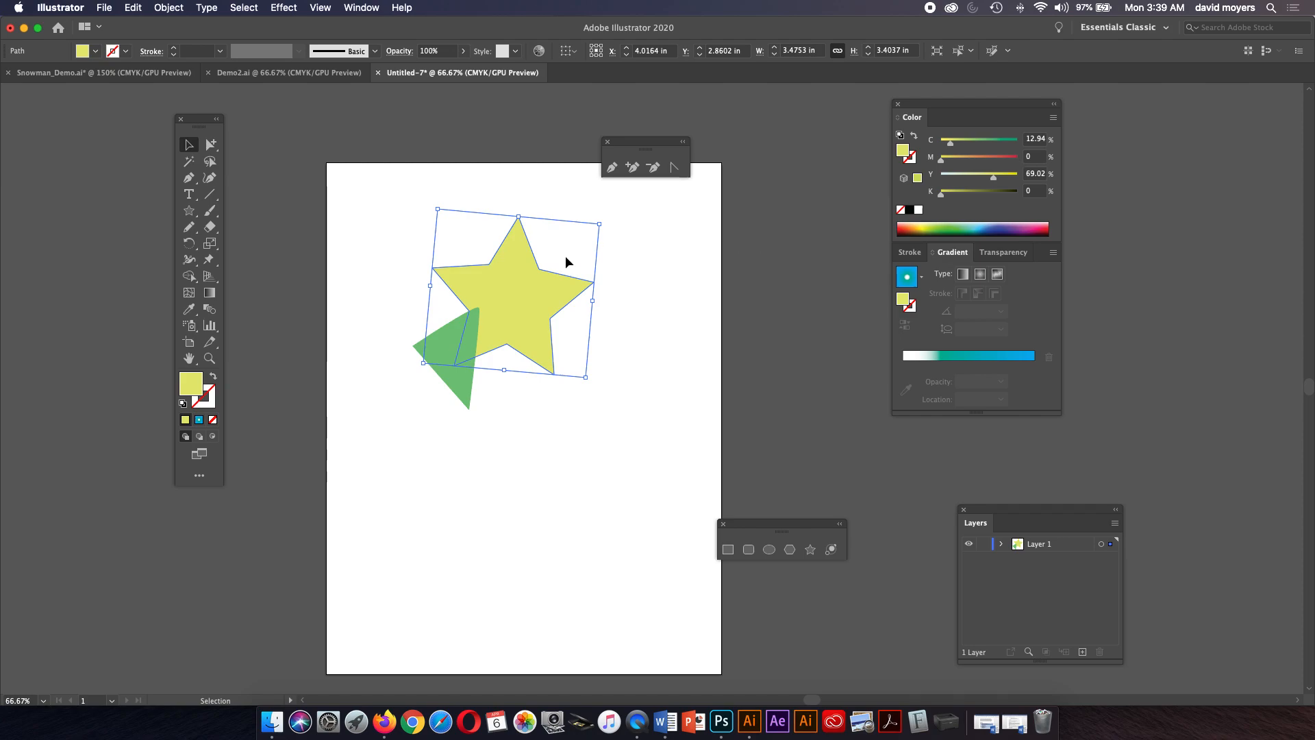
Select both the star and the triangle and apply the default black stroke to them.
left_click(322, 219)
left_click(527, 299)
left_click(459, 383)
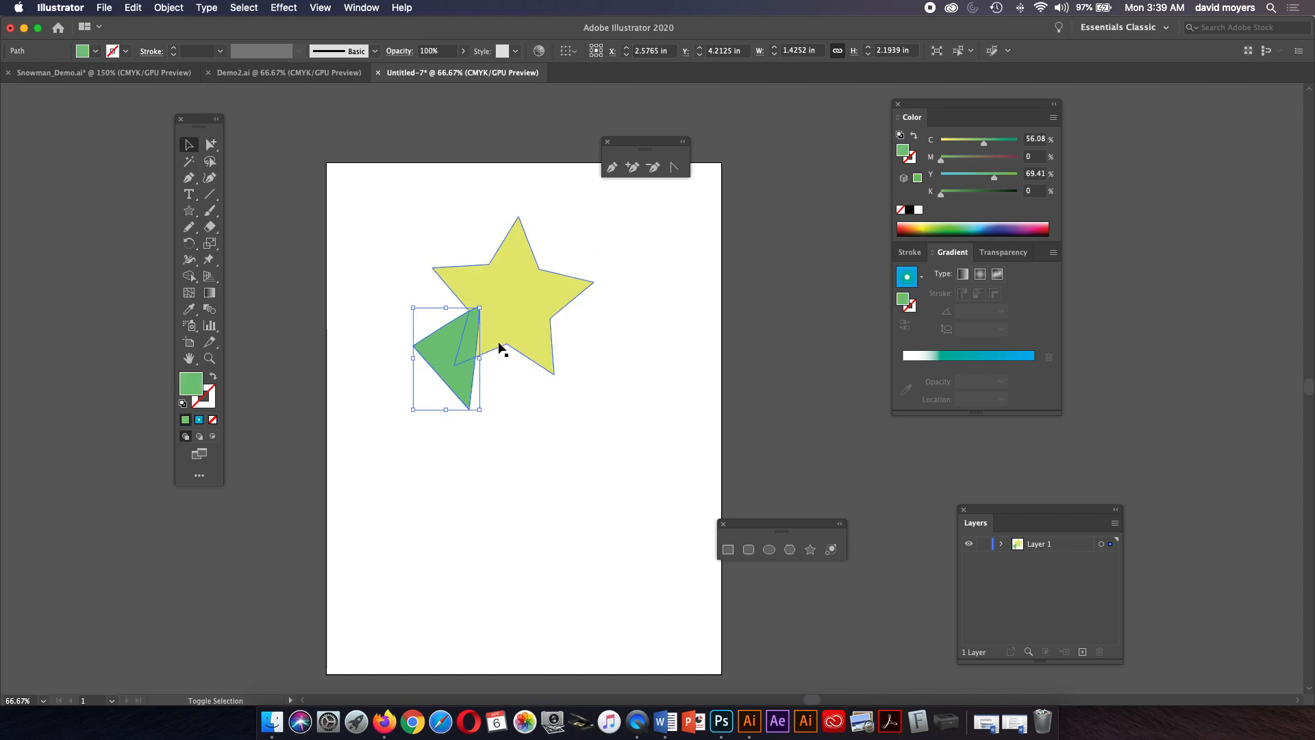
left_click(521, 324, "shift")
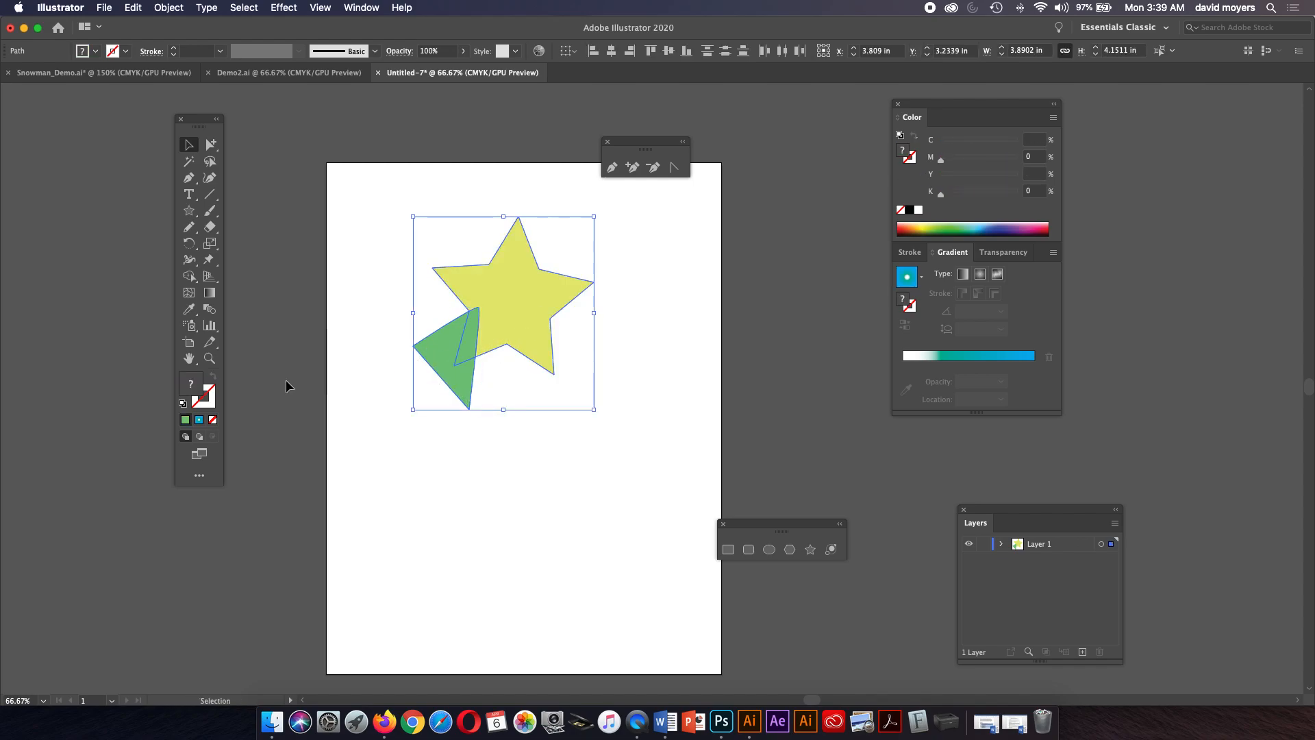
left_click(208, 400)
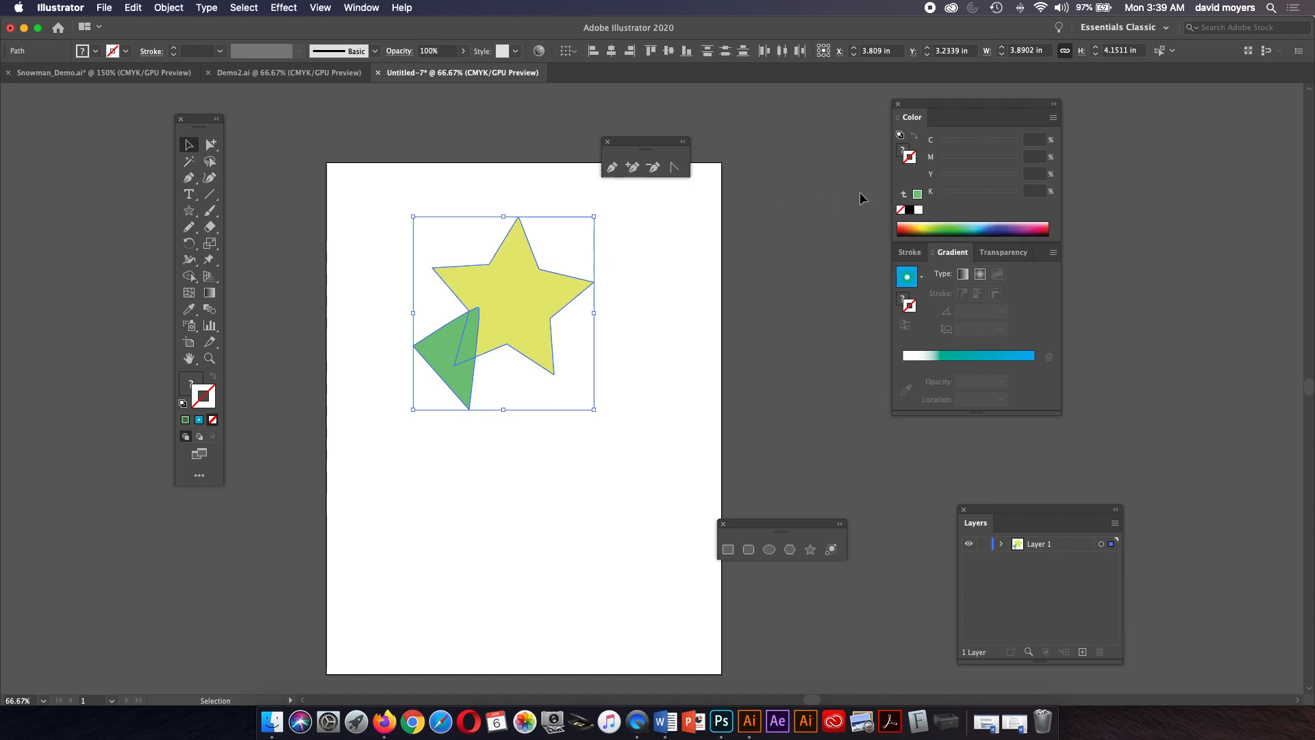
left_click(912, 210)
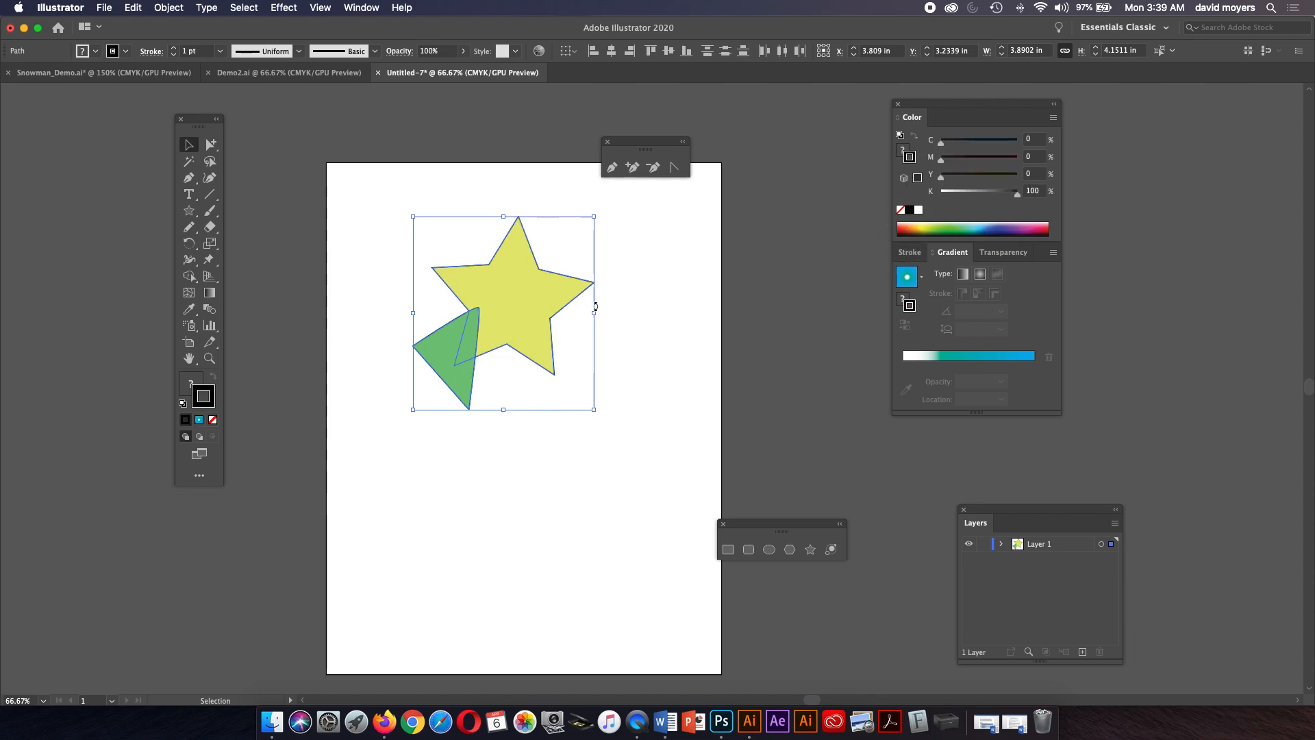
Select both the star and the triangle and set their fill to none.
left_click(629, 290)
left_click(514, 297)
left_click(461, 372)
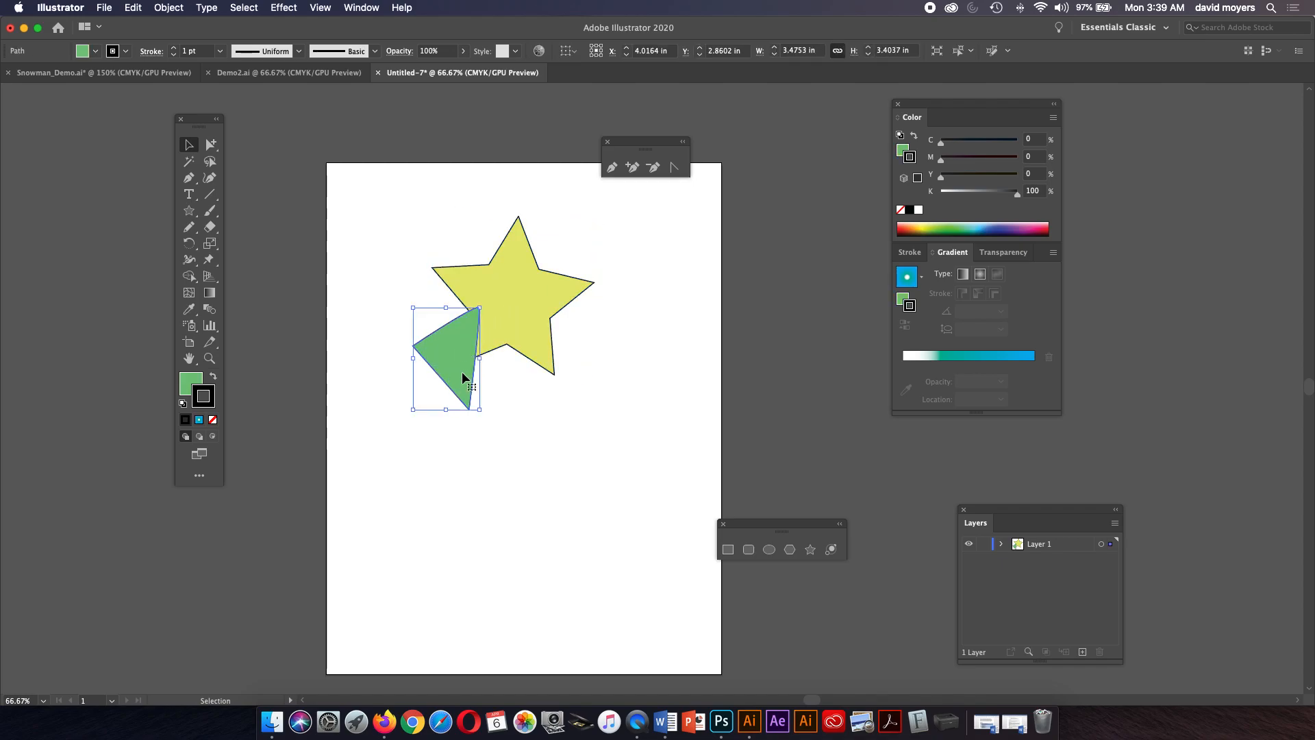
left_click(525, 322, "shift")
left_click(903, 148)
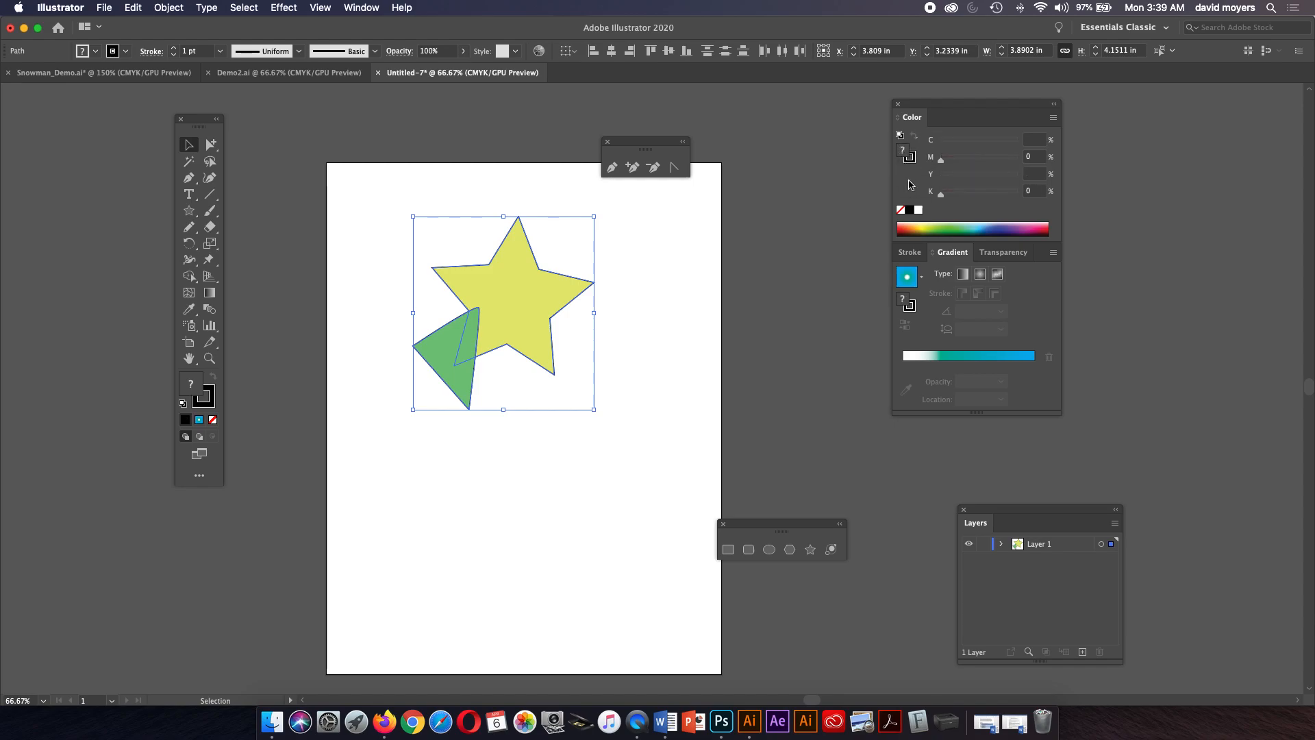
left_click(901, 209)
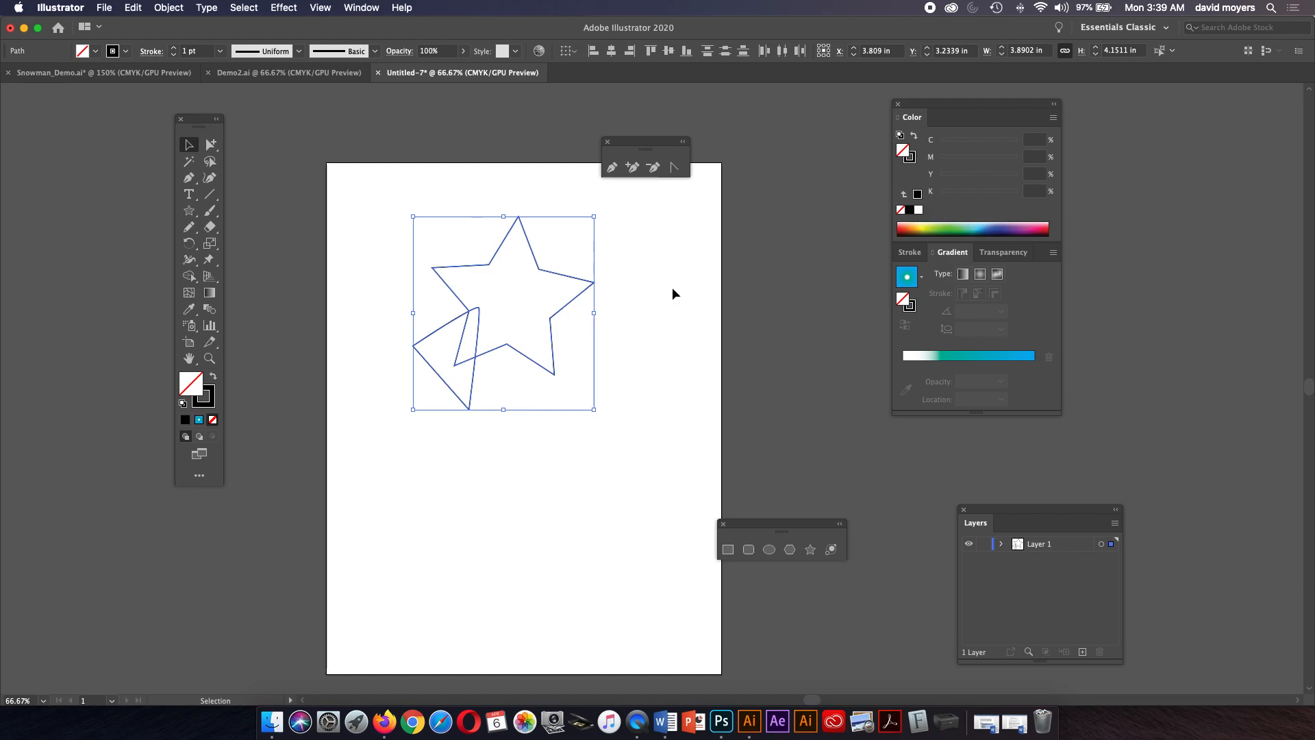
Fill the triangle with white and move it to overlap the star's lower right point.
left_click(635, 282)
mouse_move(476, 376)
left_mouse_down()
mouse_move(517, 379)
mouse_move(457, 435)
mouse_move(481, 372)
mouse_move(473, 417)
mouse_move(477, 369)
mouse_move(494, 364)
mouse_move(478, 402)
left_mouse_up()
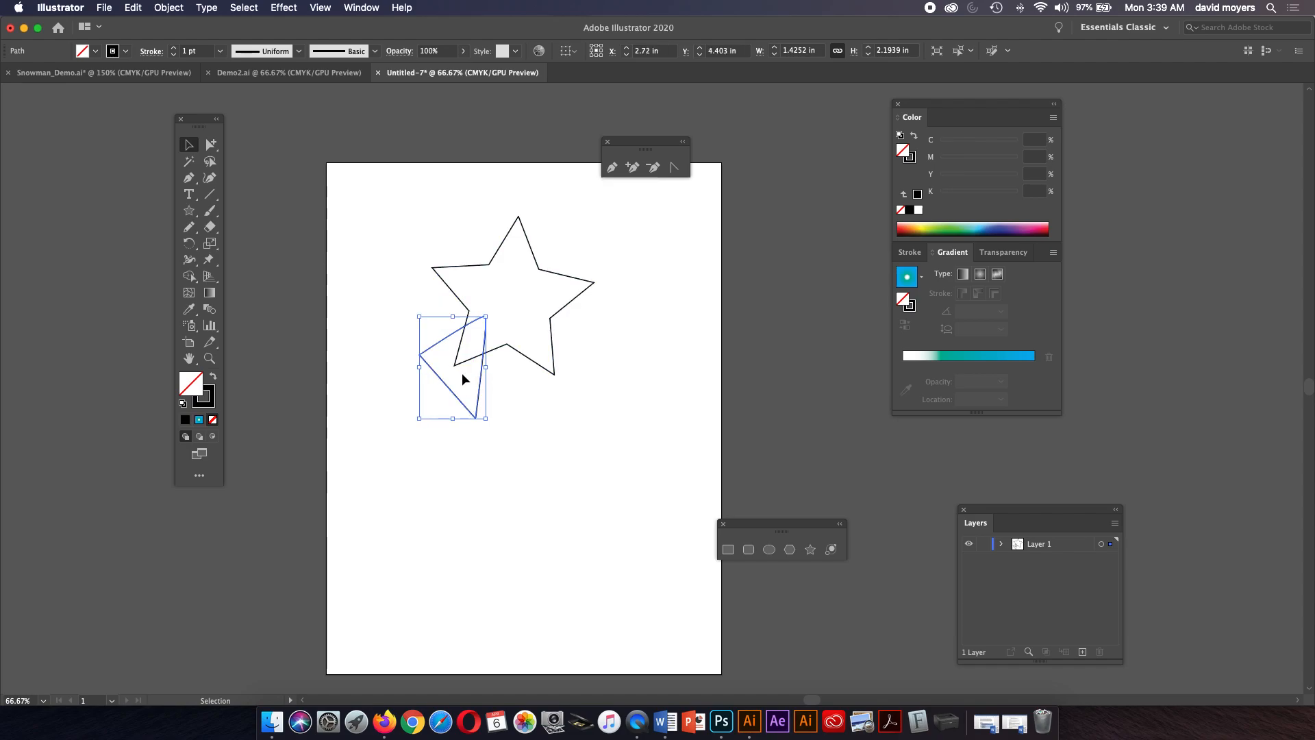
left_click(919, 209)
left_click(581, 333)
left_click_drag(469, 393, 561, 368)
left_click(496, 392)
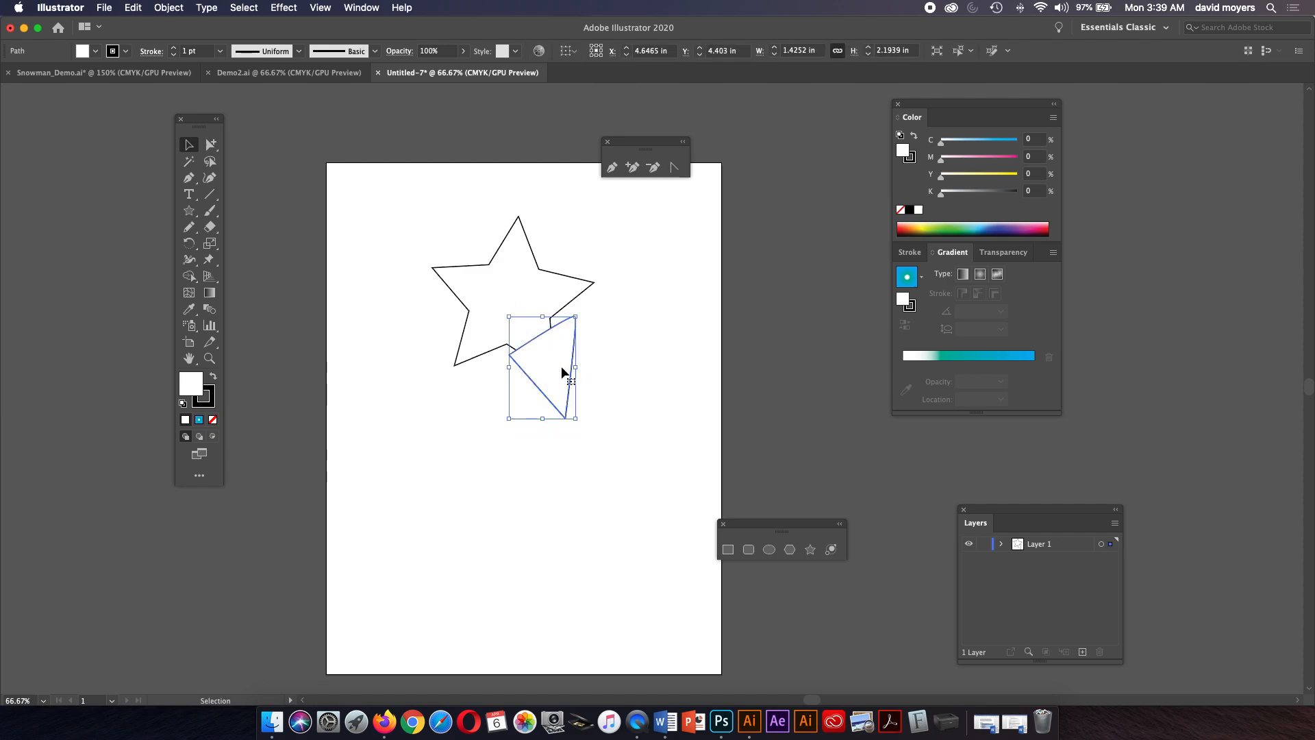
left_click(603, 342)
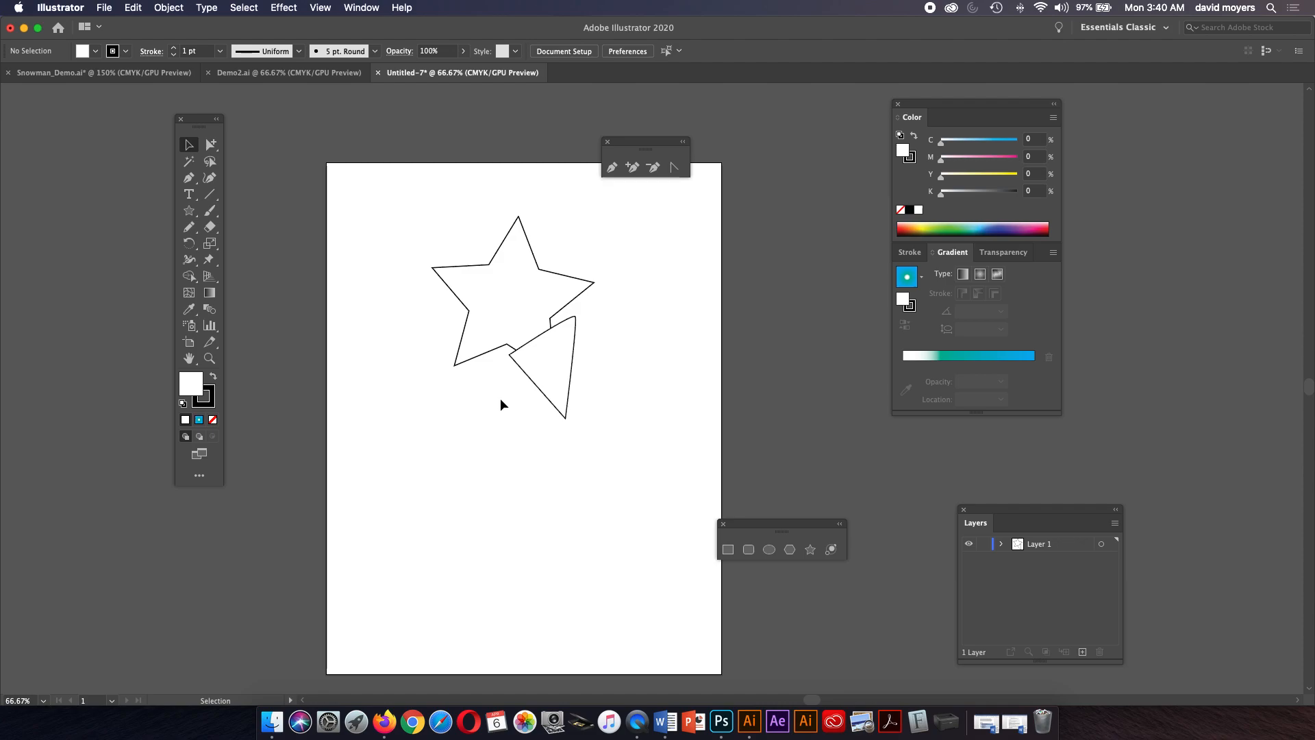
Draw a rectangle about 4.56 by 4.71 in below the star and fill it with teal.
left_click(199, 422)
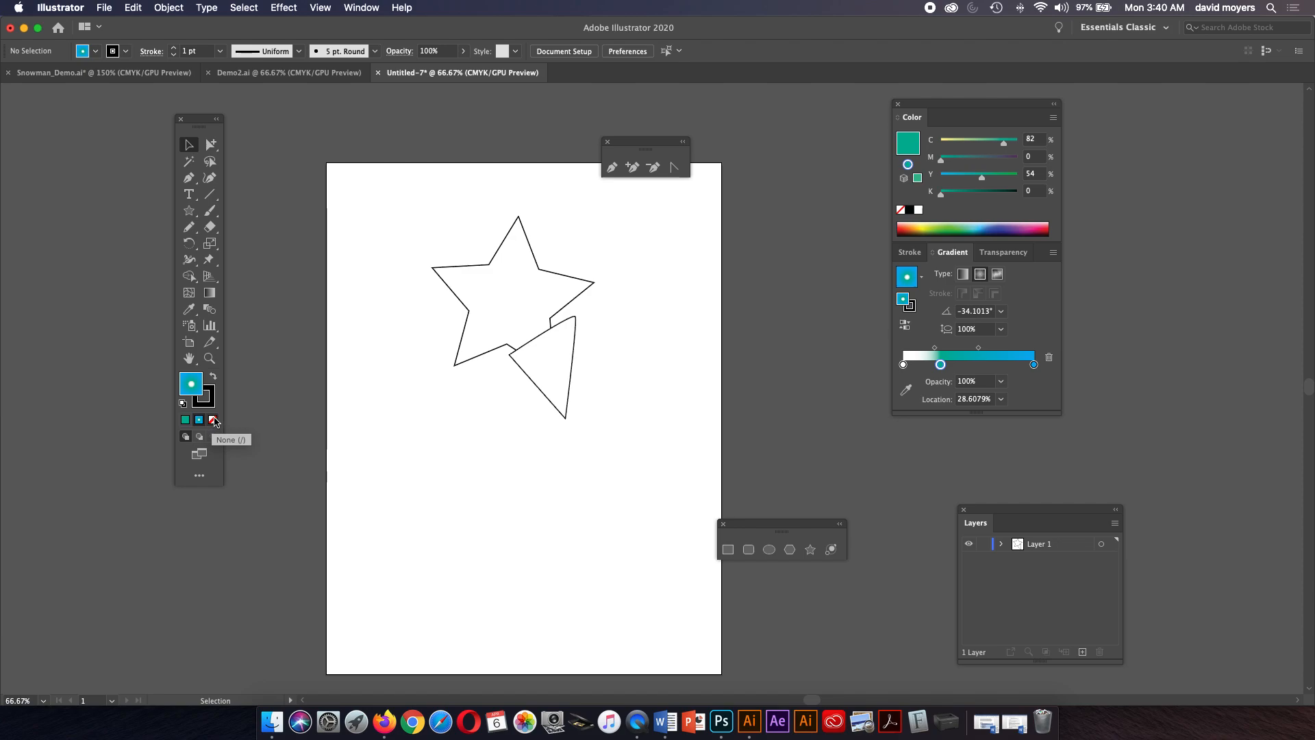
left_click(213, 421)
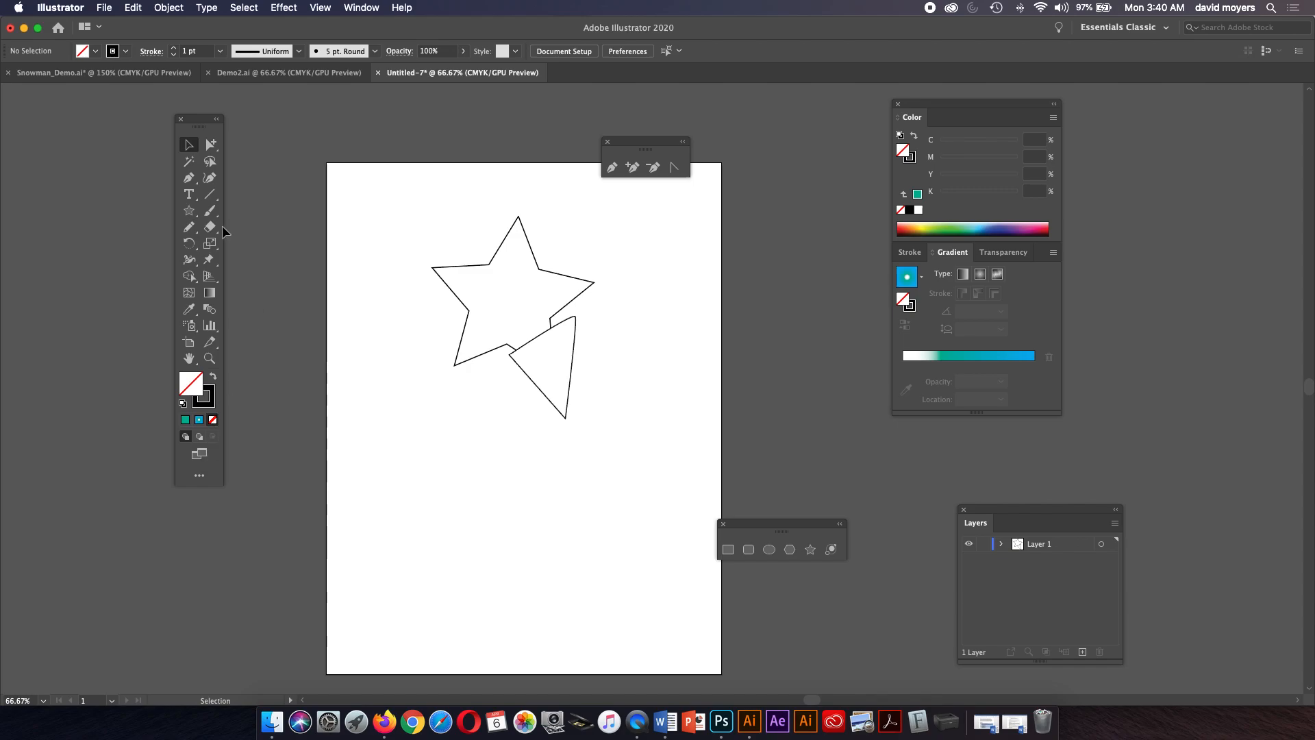
left_click_drag(194, 212, 265, 212)
left_click_drag(389, 406, 602, 624)
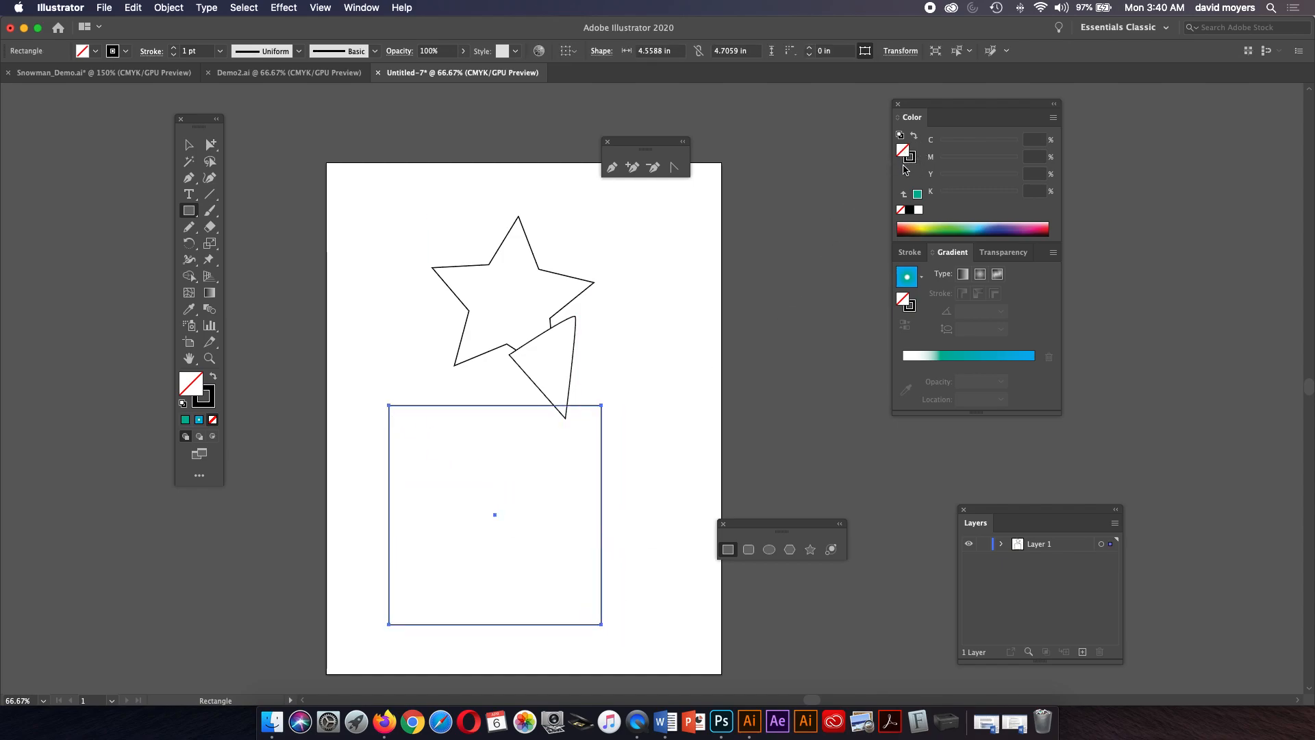
left_click(919, 196)
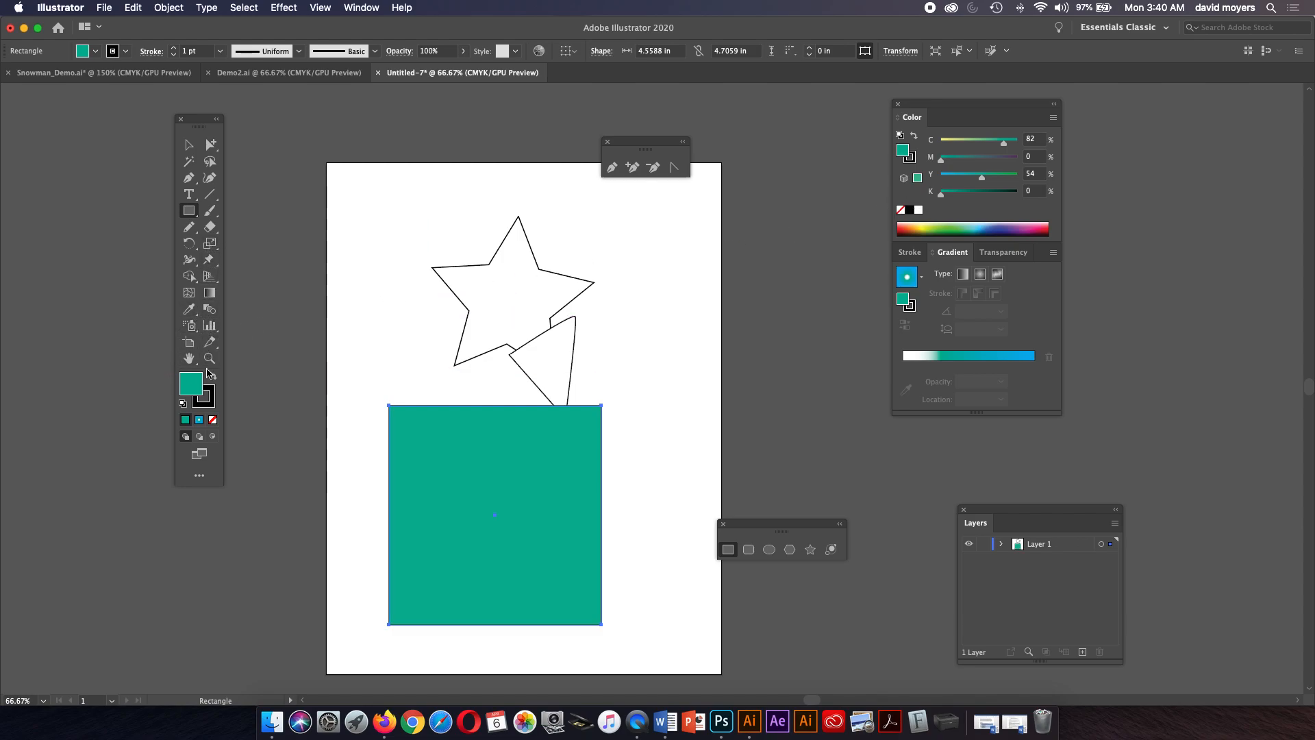
Switch to Draw Inside mode and pencil a wavy shape inside the rectangle filled with dark blue.
left_click(213, 437)
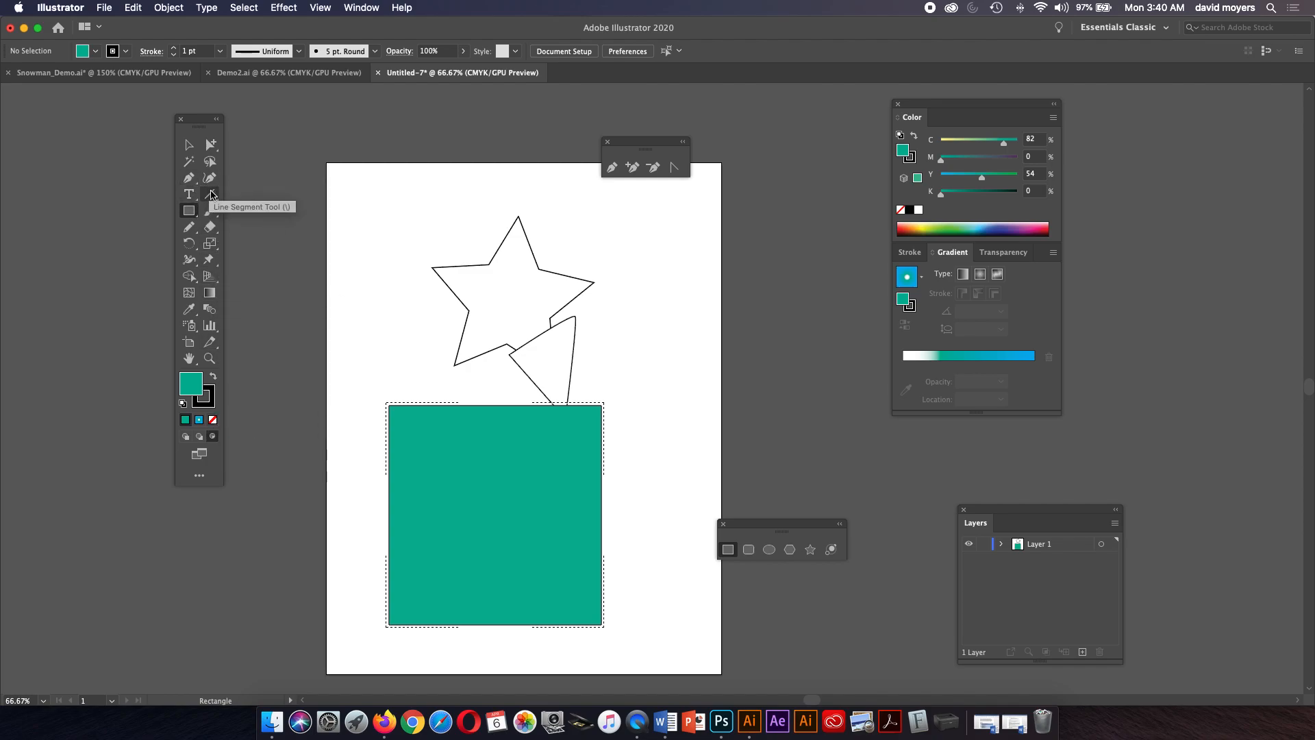
left_click(189, 226)
mouse_move(601, 378)
left_mouse_down()
mouse_move(520, 436)
mouse_move(497, 538)
mouse_move(570, 600)
mouse_move(642, 553)
mouse_move(671, 426)
mouse_move(651, 362)
mouse_move(603, 377)
left_mouse_up()
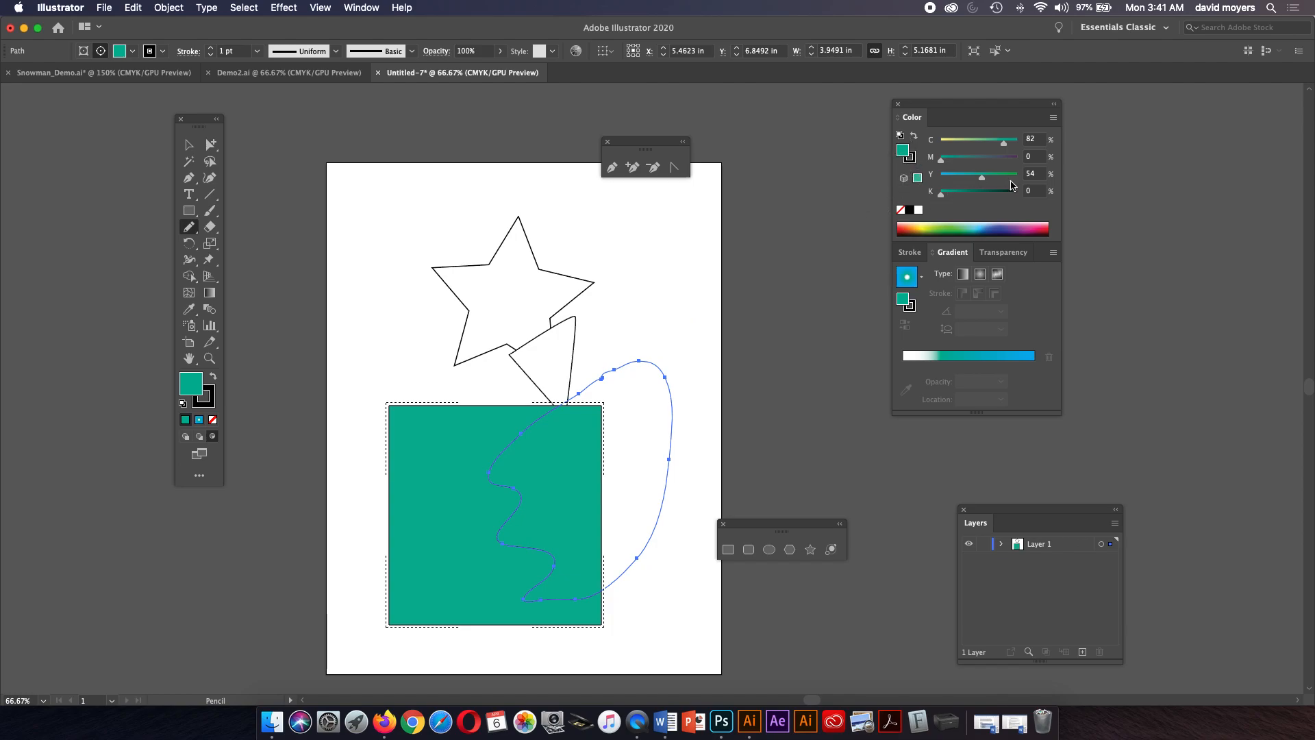
left_click(999, 225)
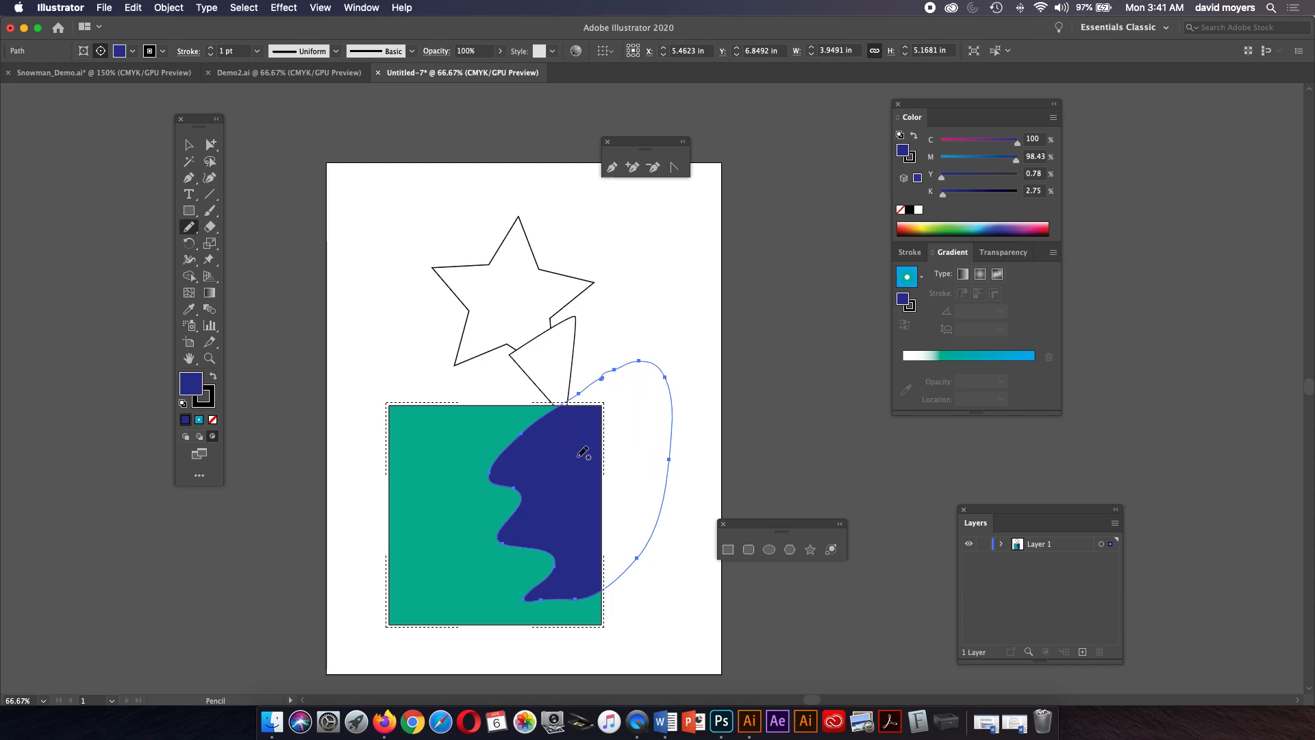
Pencil two green blobs inside the rectangle, then return to Draw Normal mode.
mouse_move(563, 432)
left_mouse_down()
mouse_move(543, 463)
mouse_move(578, 474)
mouse_move(622, 422)
mouse_move(605, 410)
mouse_move(563, 431)
left_mouse_up()
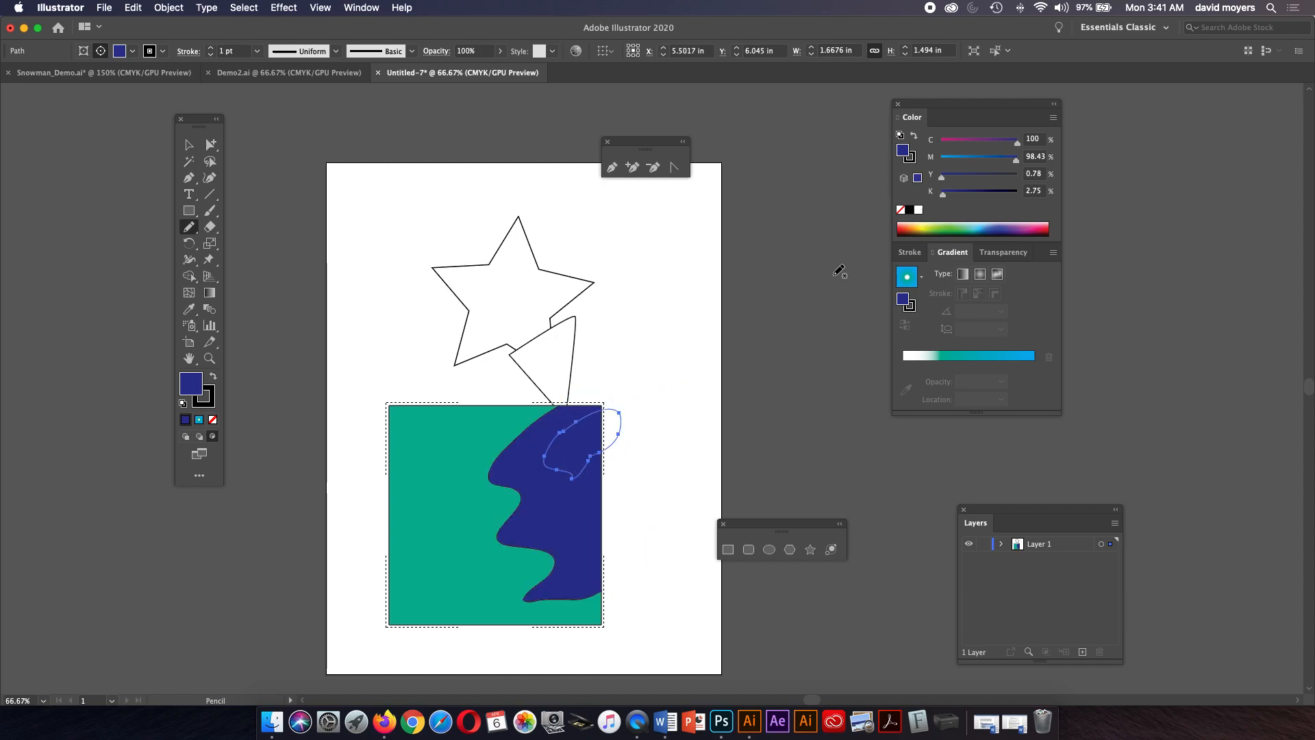
left_click(947, 226)
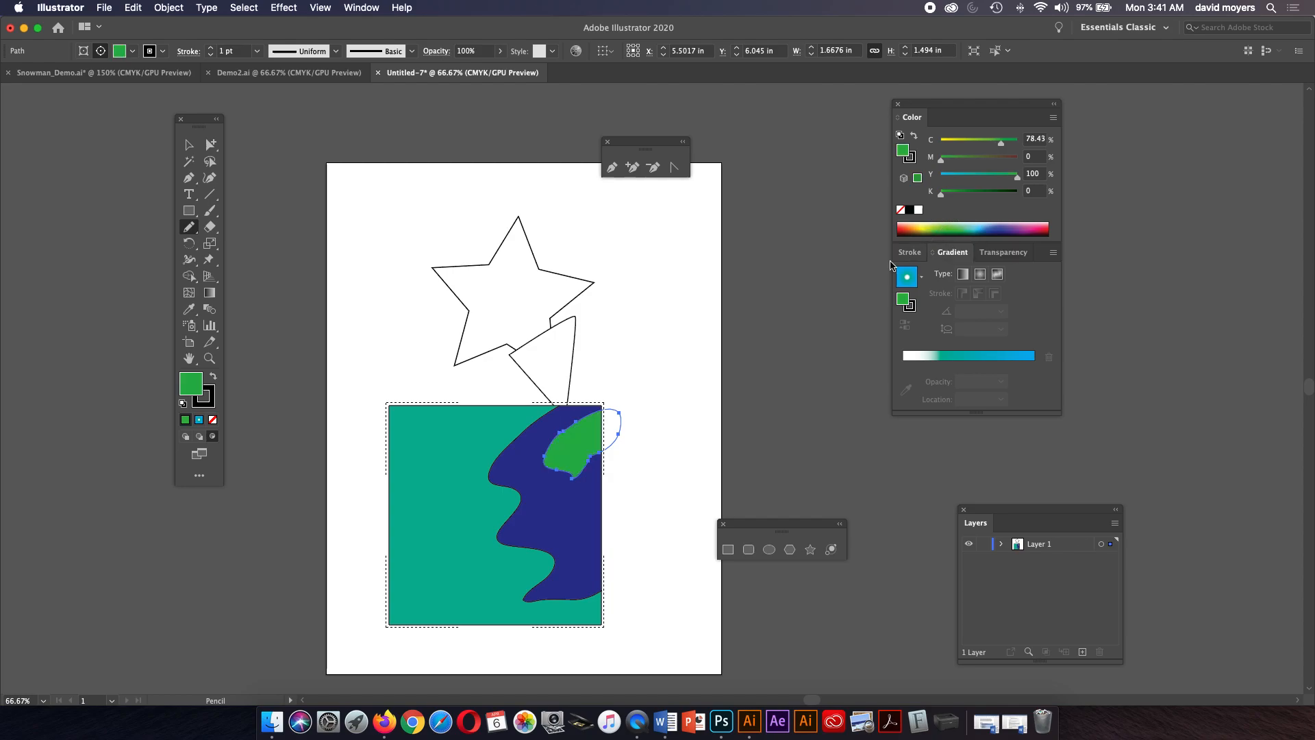
mouse_move(581, 515)
left_mouse_down()
mouse_move(610, 542)
mouse_move(631, 479)
left_mouse_up()
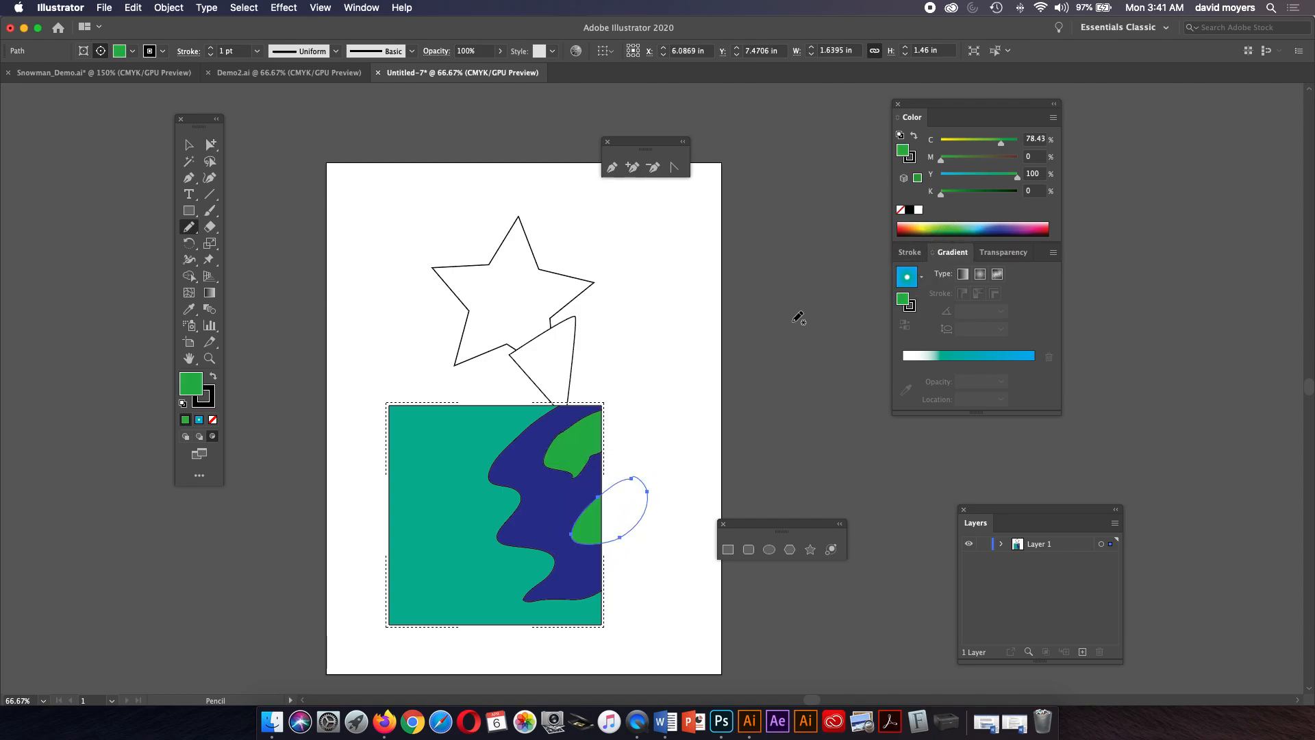
left_click(185, 436)
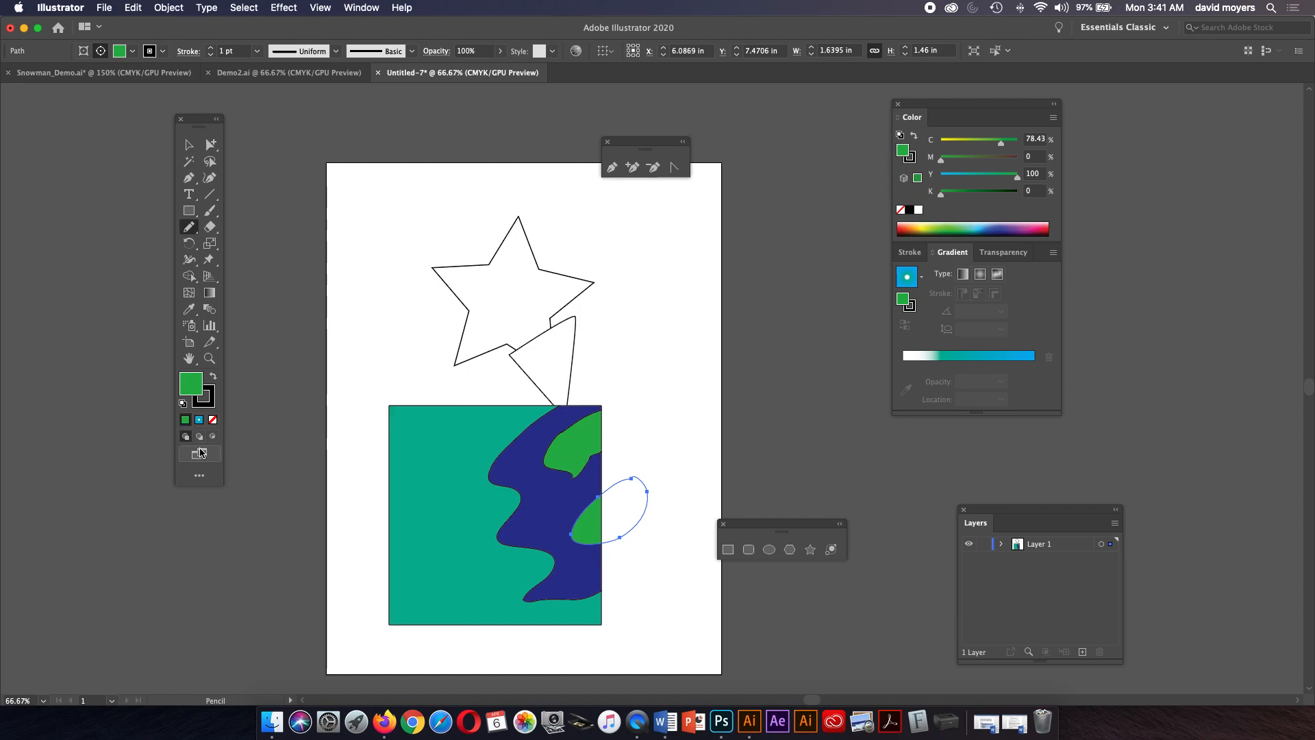
left_click(189, 145)
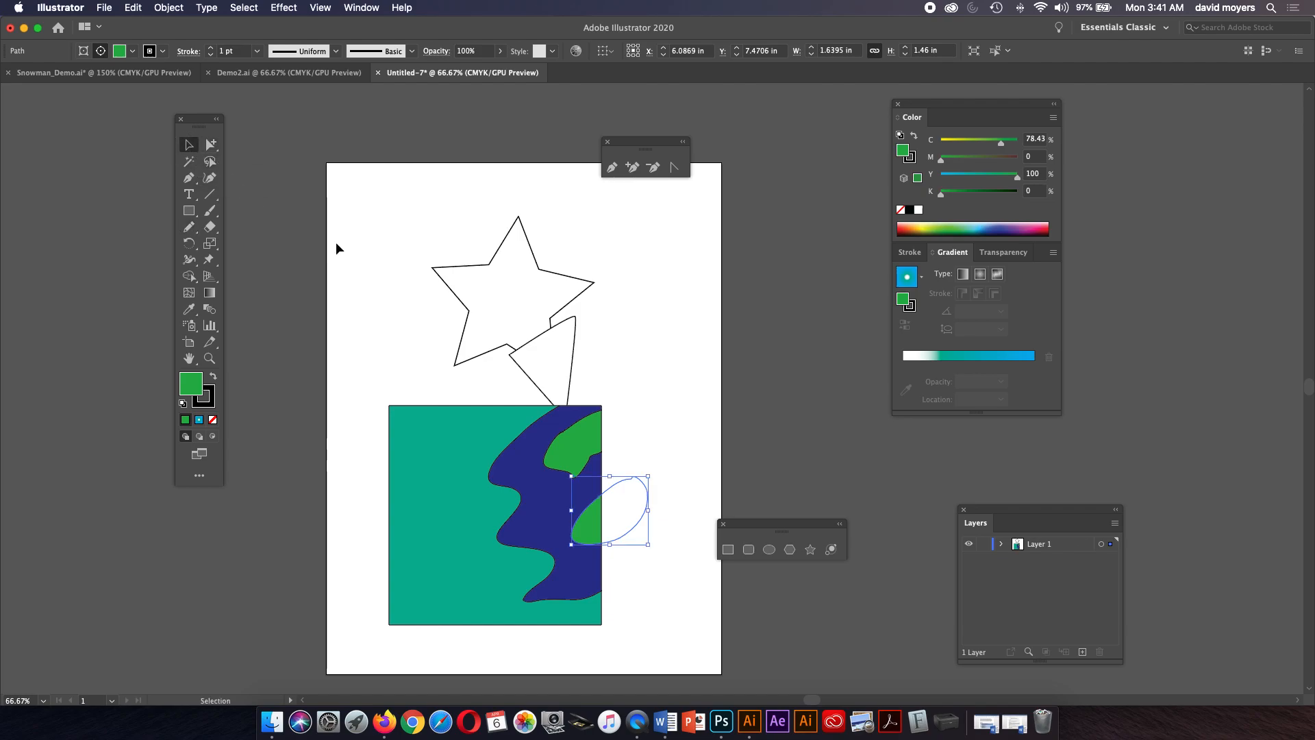
left_click(696, 428)
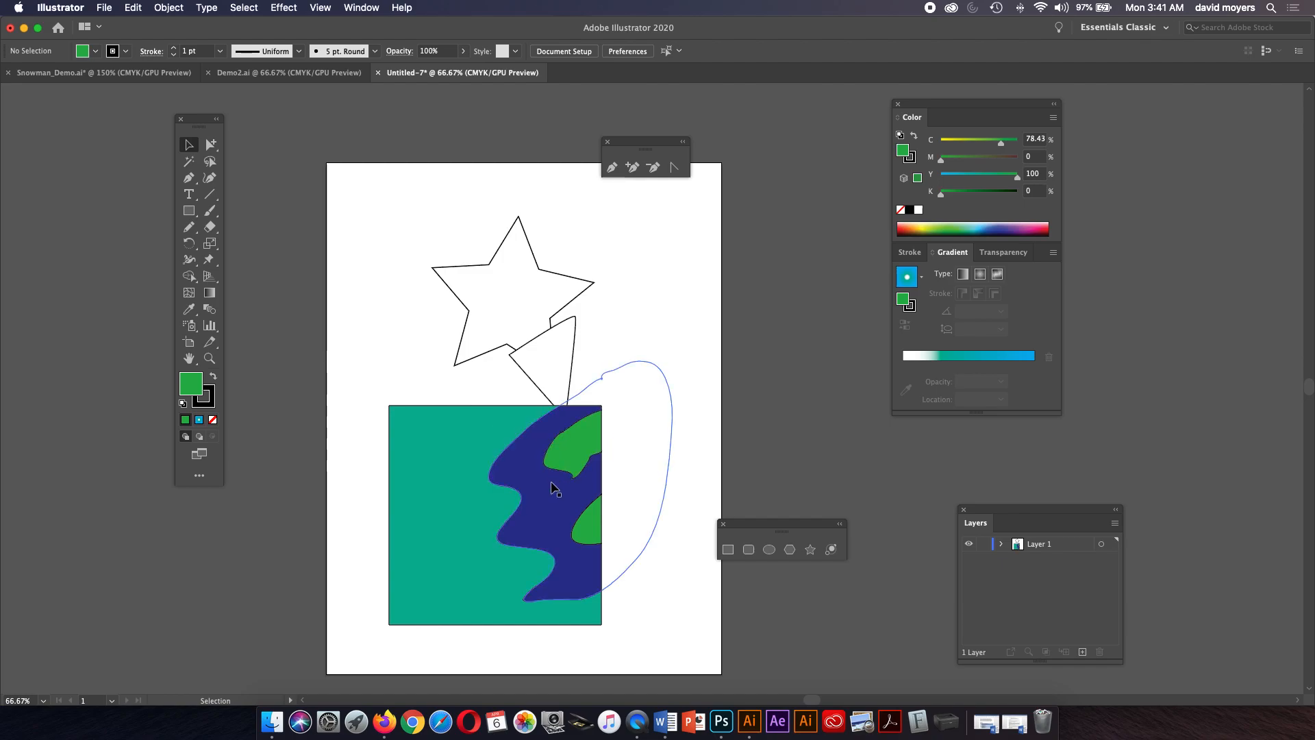
Delete all artwork on the artboard and set the default fill to white.
left_click_drag(385, 226, 631, 511)
key("Delete")
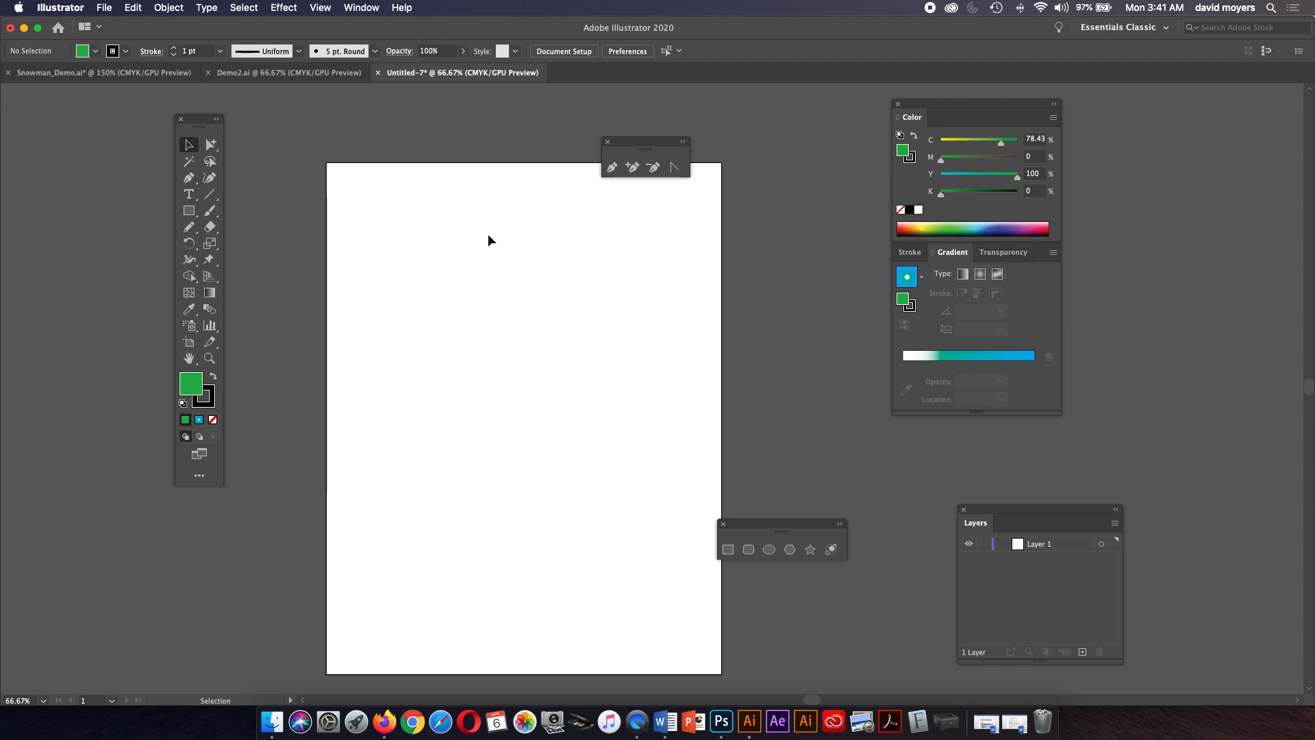
left_click(211, 359)
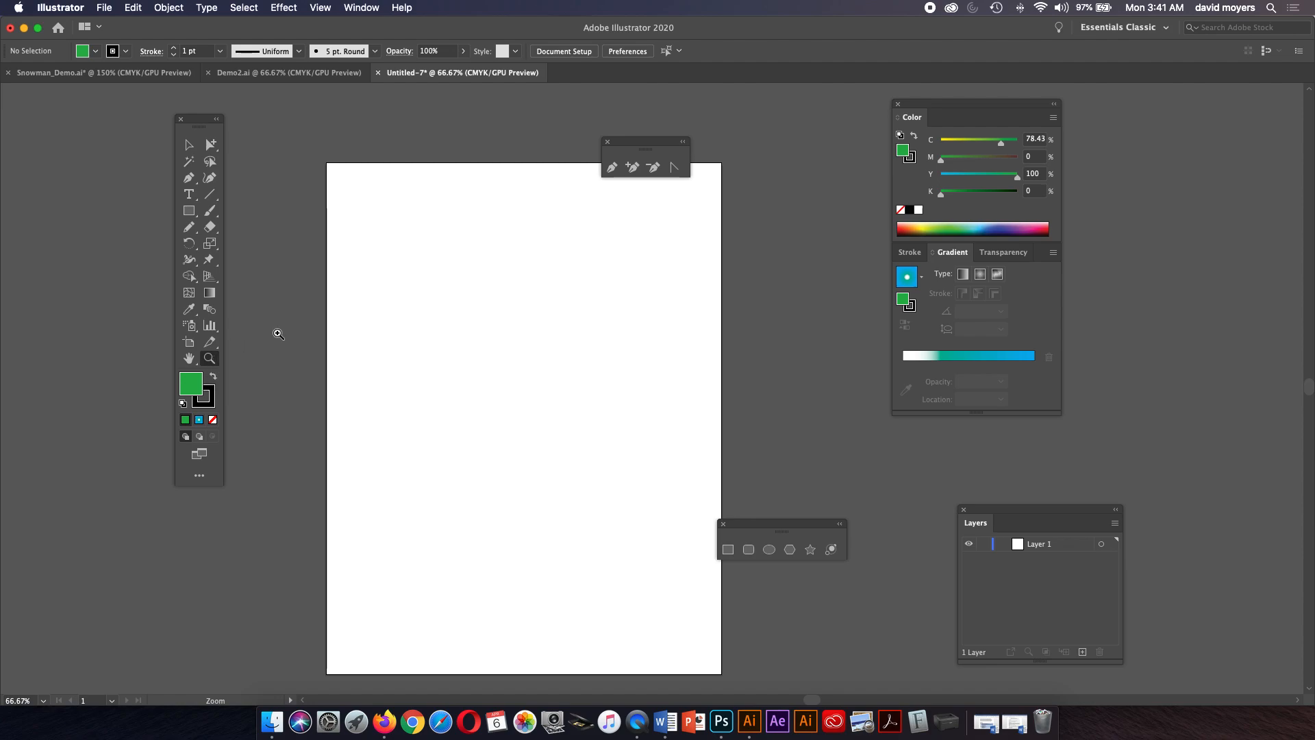
left_click(918, 210)
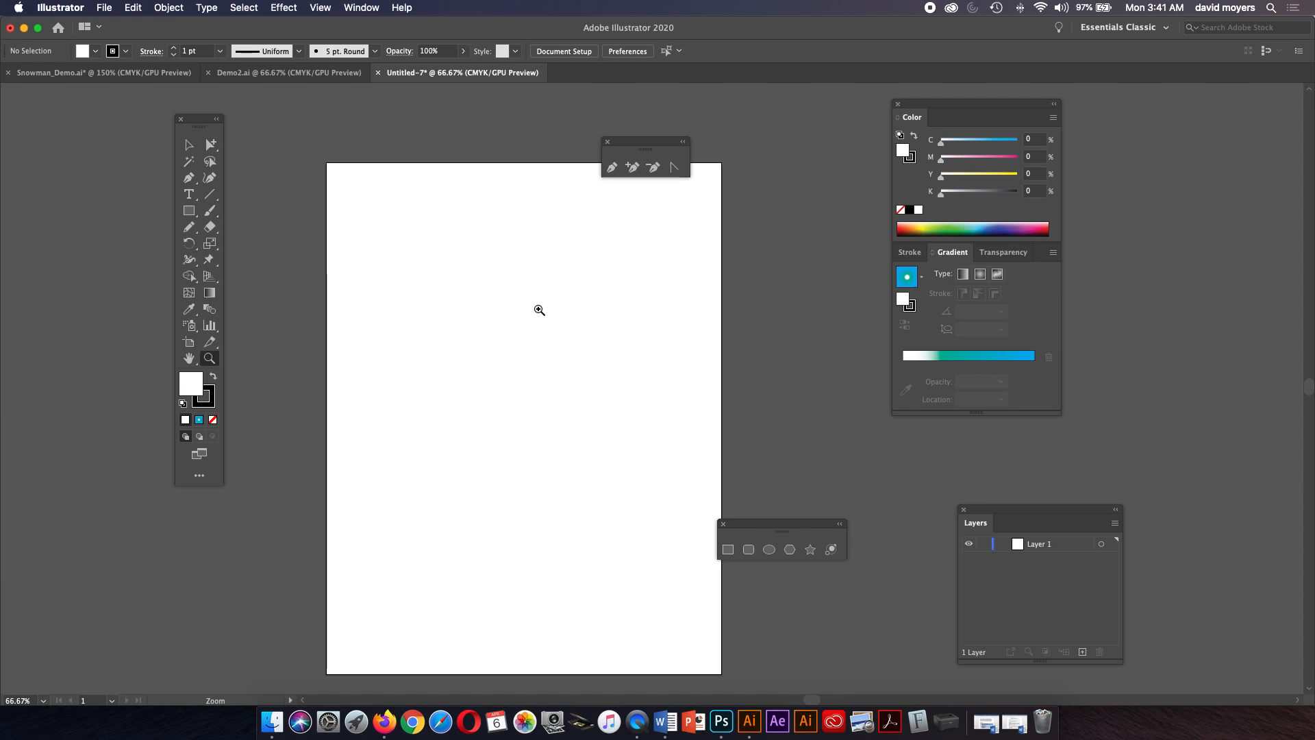
left_click(556, 381)
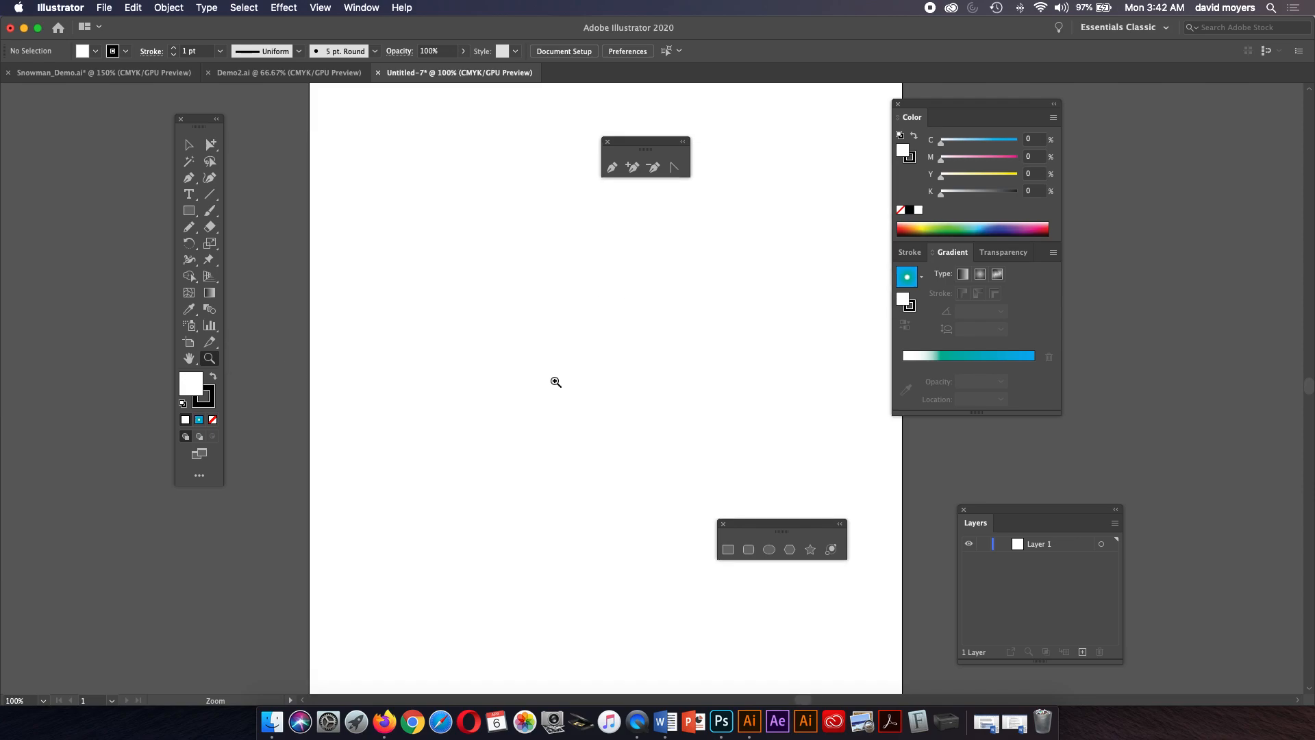
Rearrange the floating pen, color and shape panels around the artboard.
left_click_drag(637, 146, 316, 318)
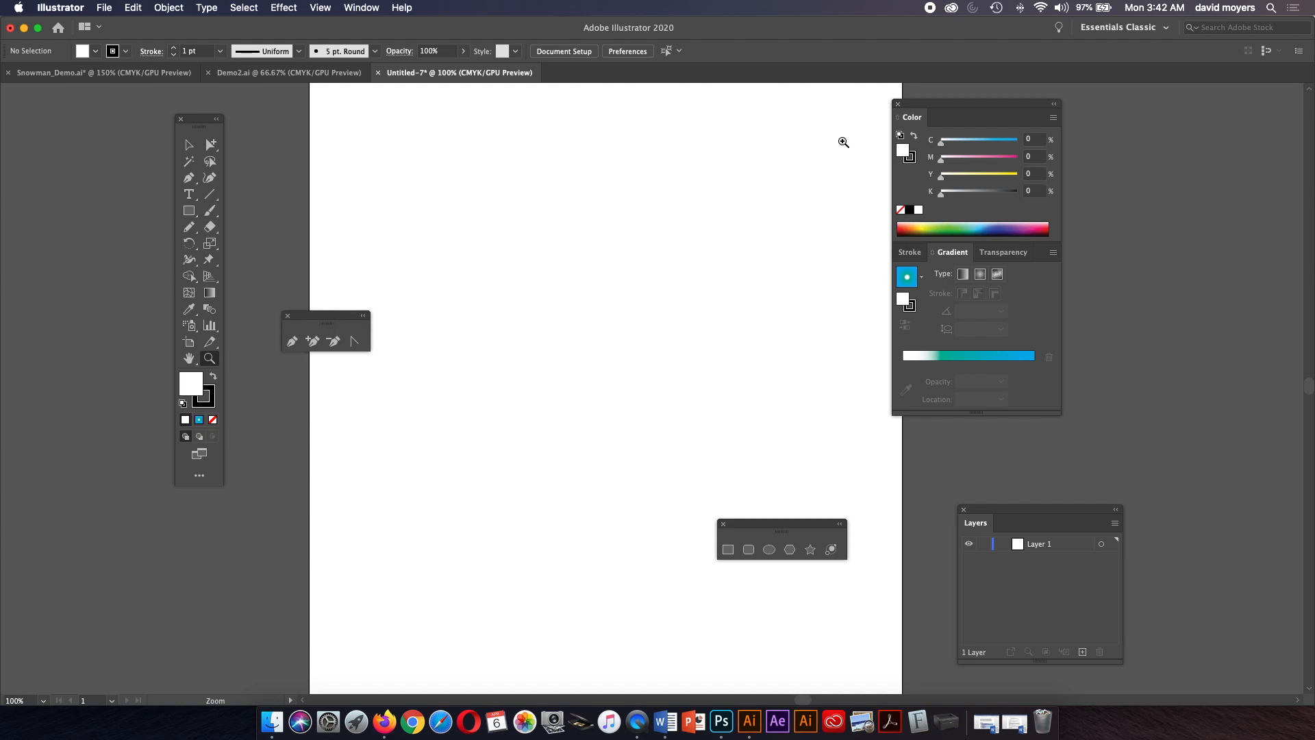
left_click_drag(936, 111, 1019, 163)
left_click_drag(764, 522, 895, 115)
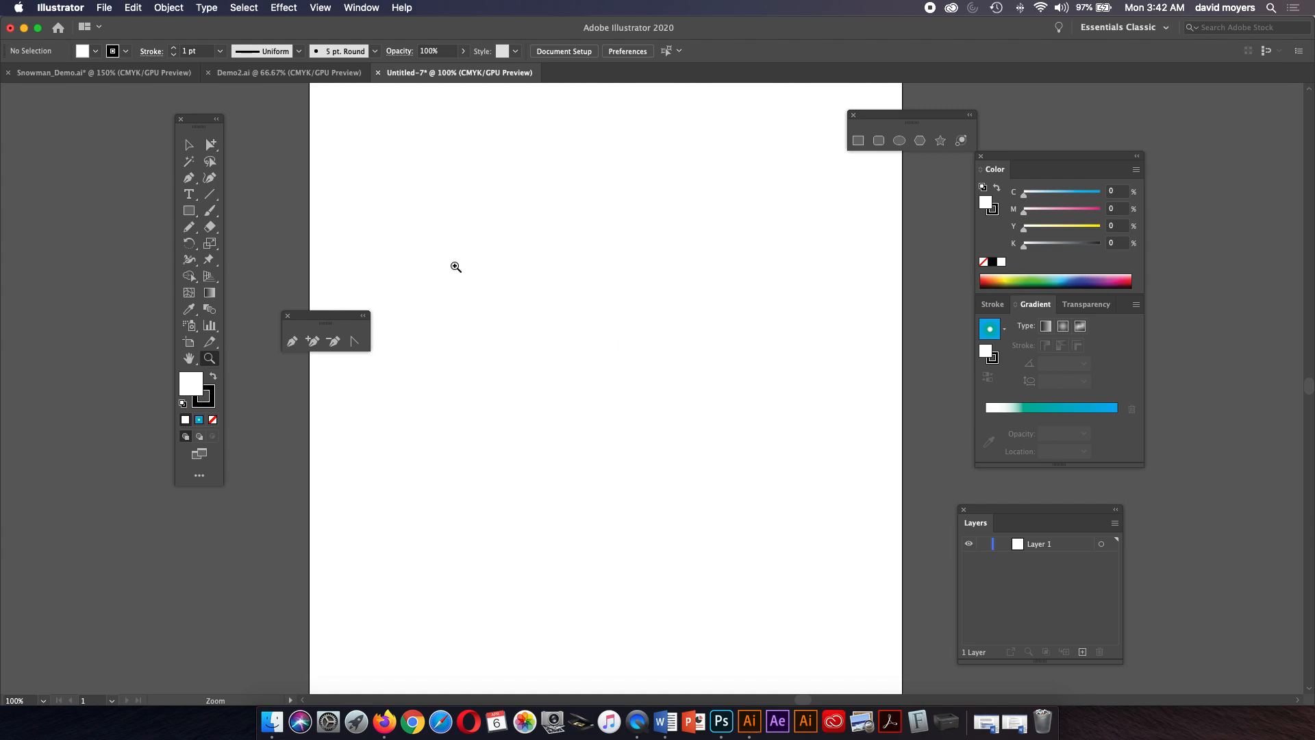
Draw a circle about 3.17 in across with the Ellipse tool and move it up.
left_click(899, 141)
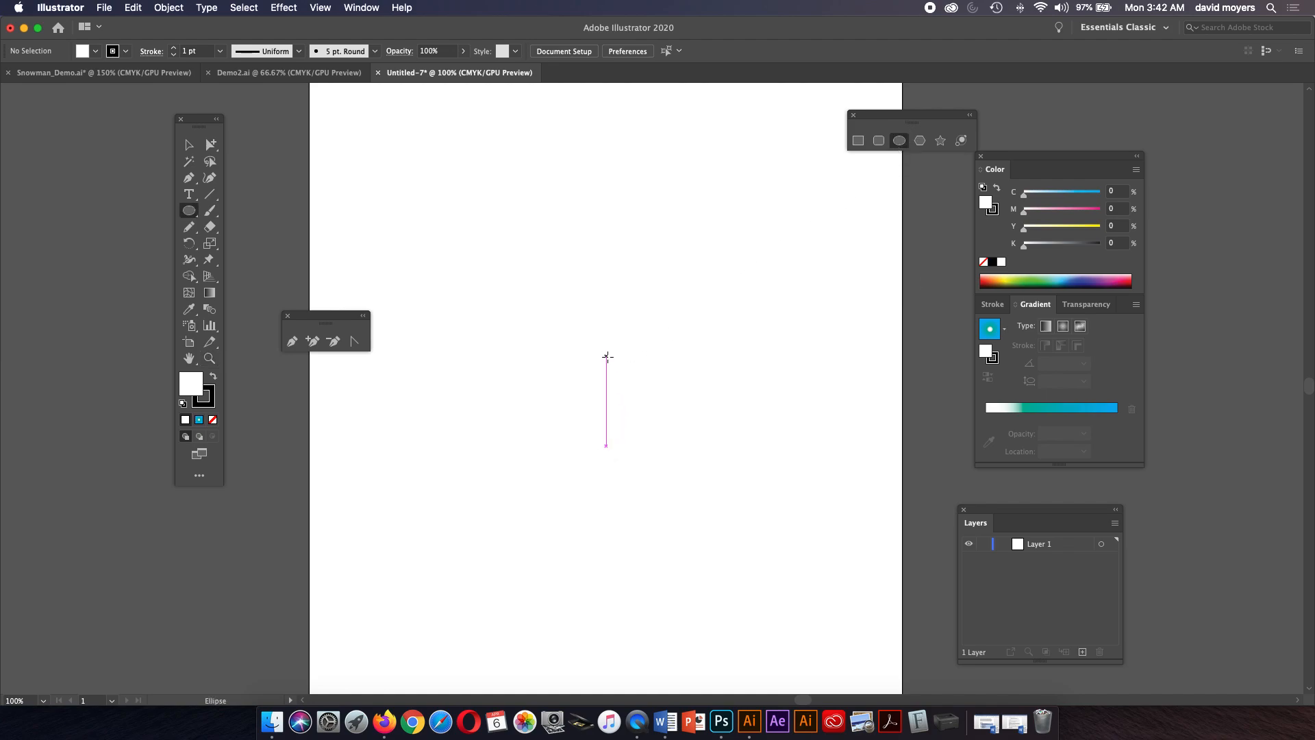
left_click_drag(578, 420, 799, 609)
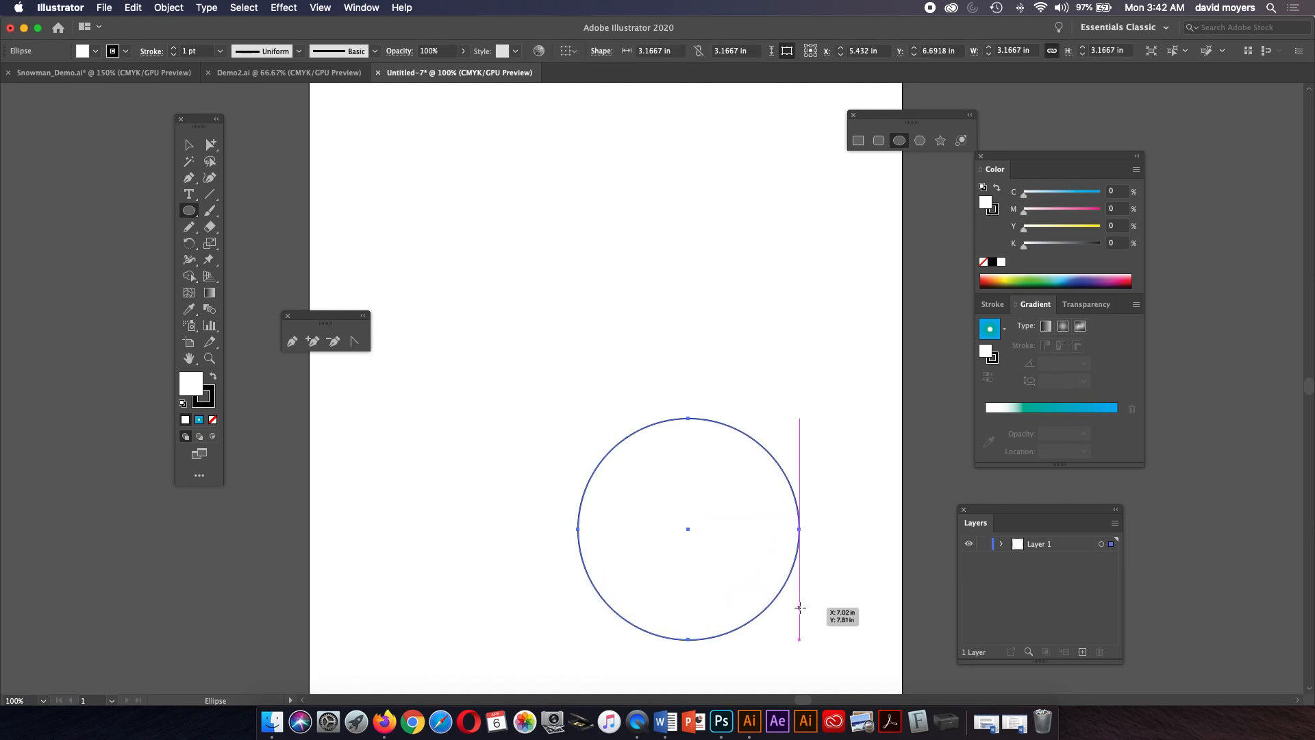
left_click(190, 145)
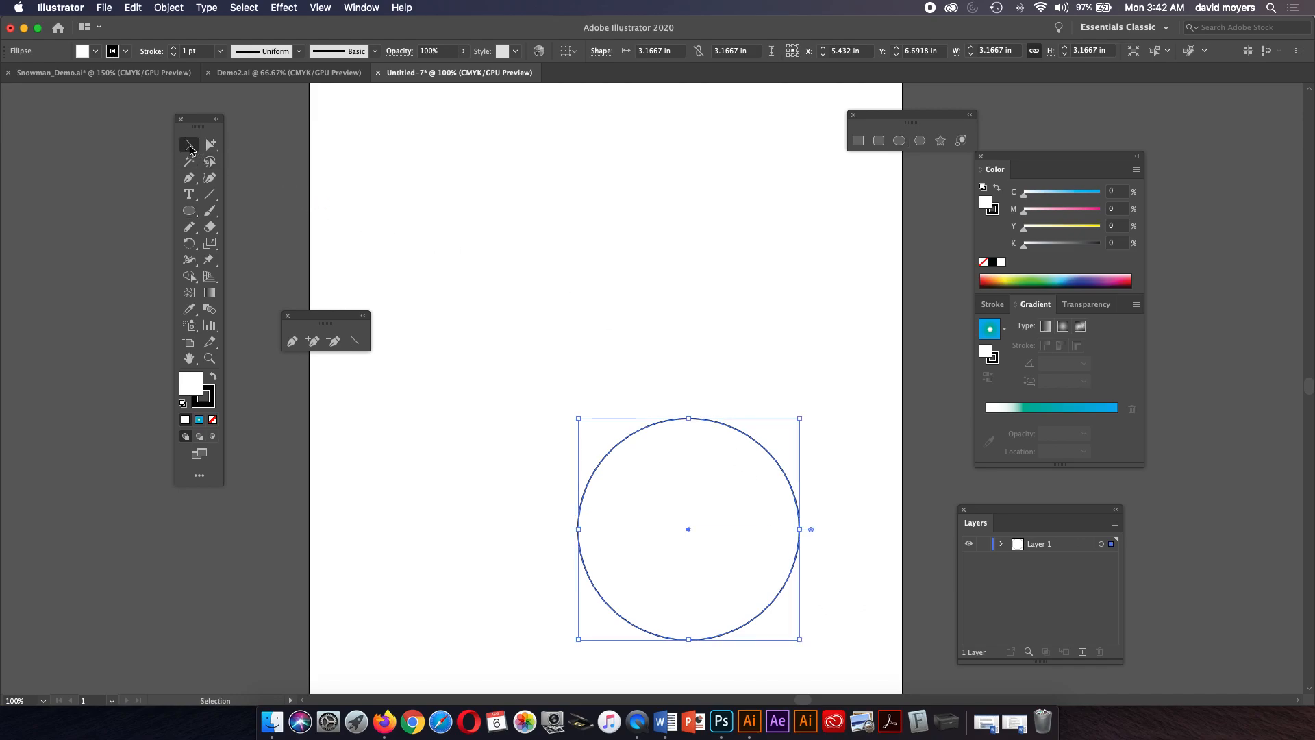
left_click_drag(737, 432, 676, 375)
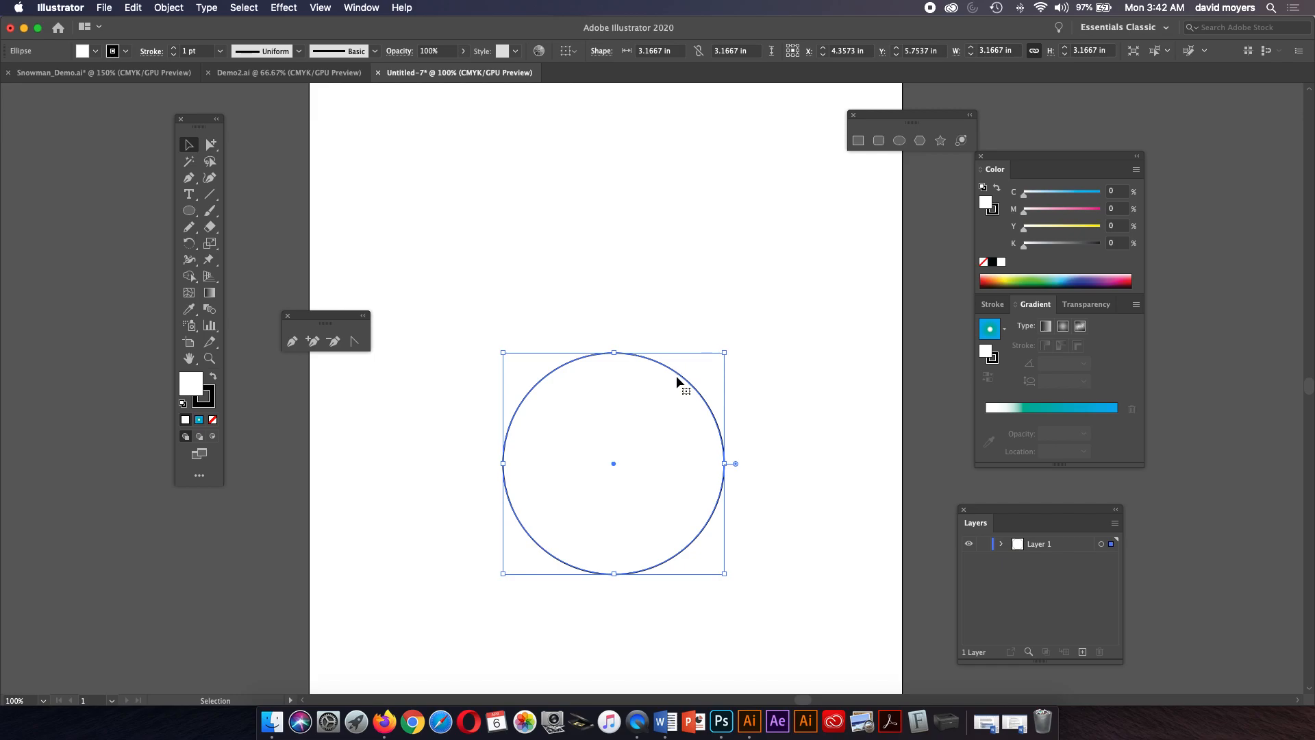
Draw a second circle about 2.61 in across overlapping the top of the first one.
left_click(189, 210)
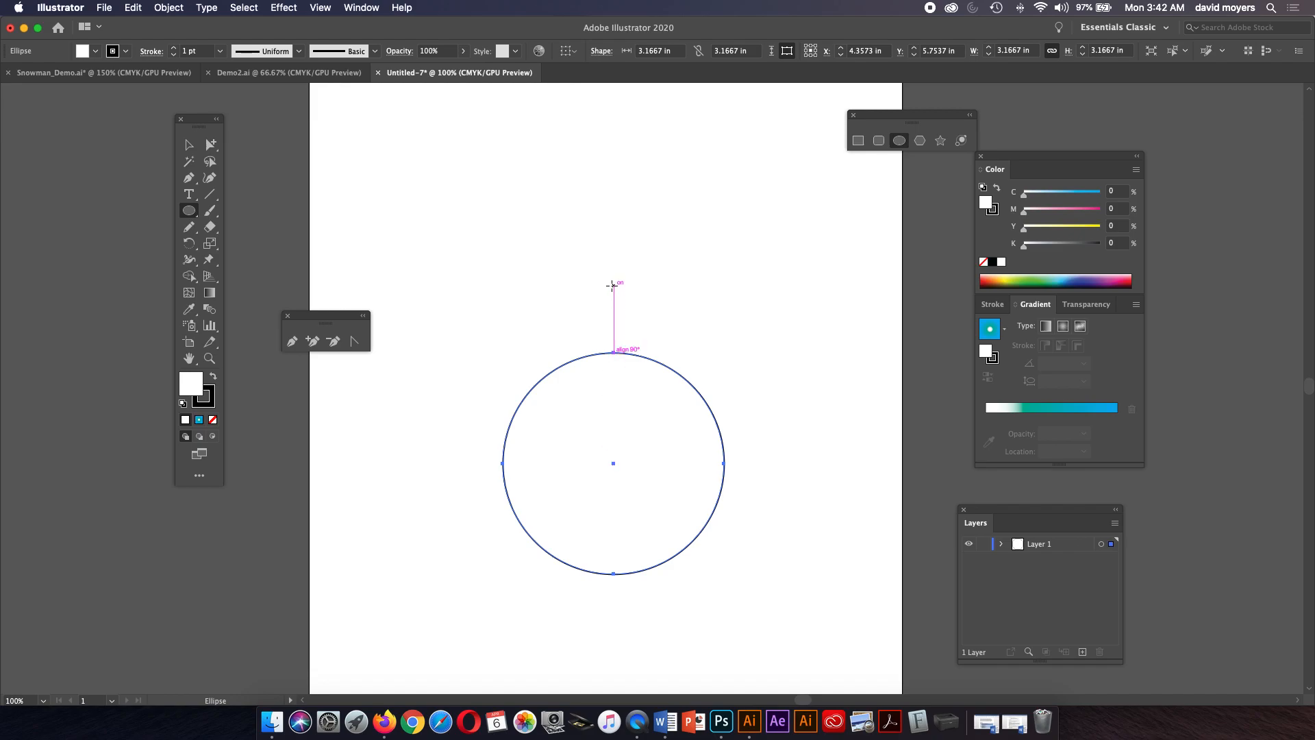
mouse_move(614, 284)
left_mouse_down()
mouse_move(646, 343)
mouse_move(667, 338)
left_mouse_up()
key("super+z")
left_click_drag(613, 302, 614, 303)
mouse_move(614, 300)
left_mouse_down()
mouse_move(651, 340)
mouse_move(700, 362)
left_mouse_up()
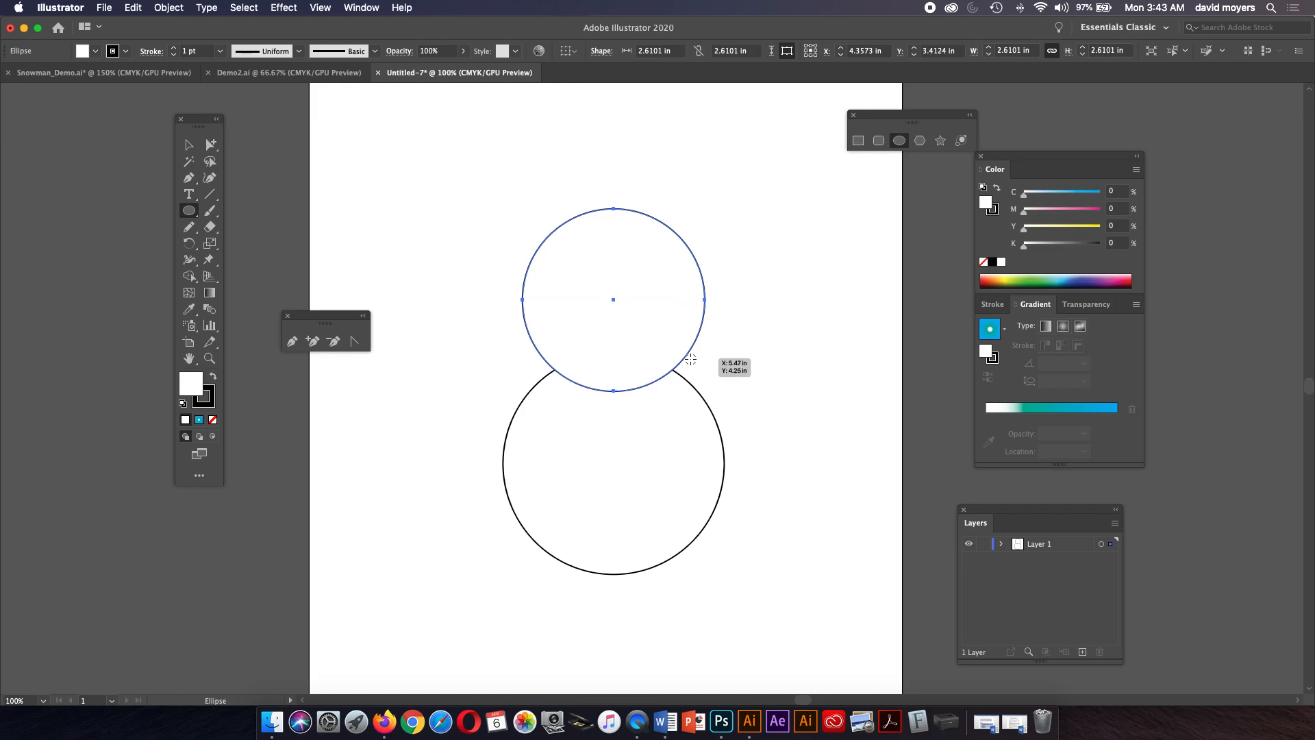
Shrink the top circle to about 2.27 in, lower it onto the bottom circle, and set its fill to none.
left_click(189, 145)
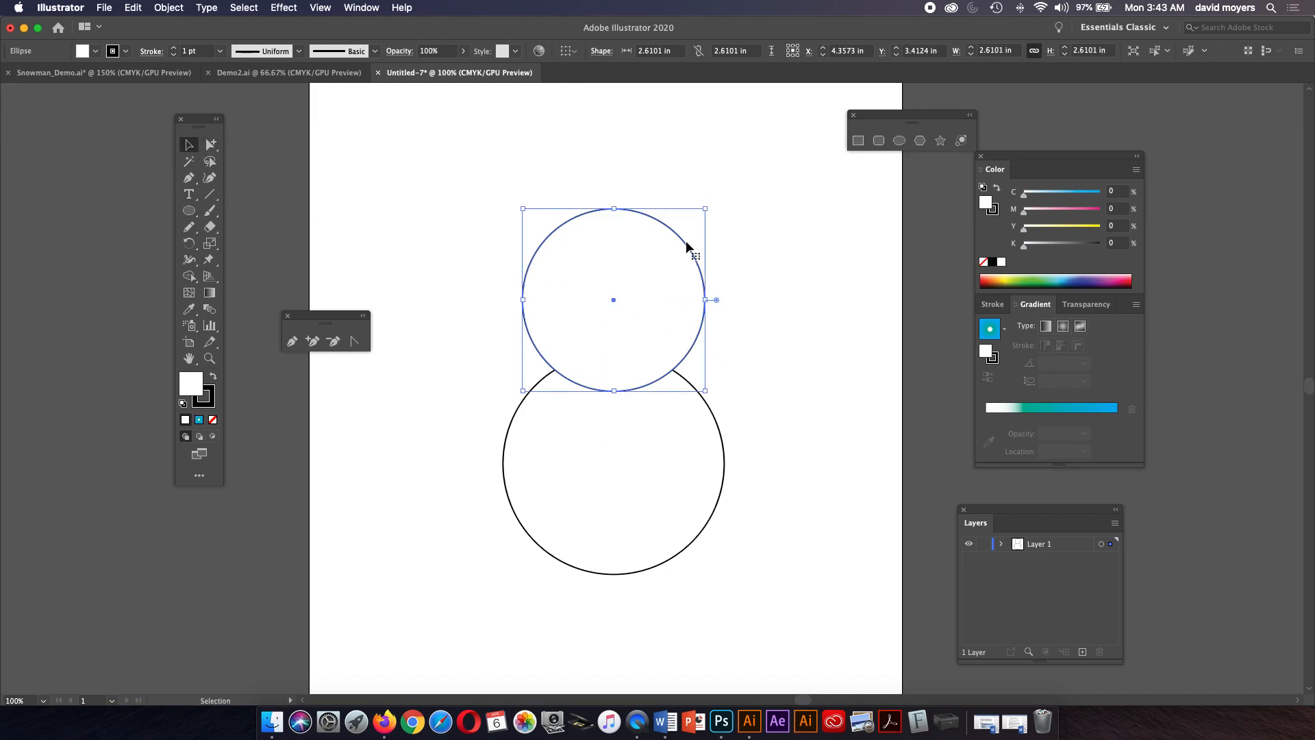
left_click_drag(704, 207, 693, 220)
left_click_drag(677, 272, 675, 297)
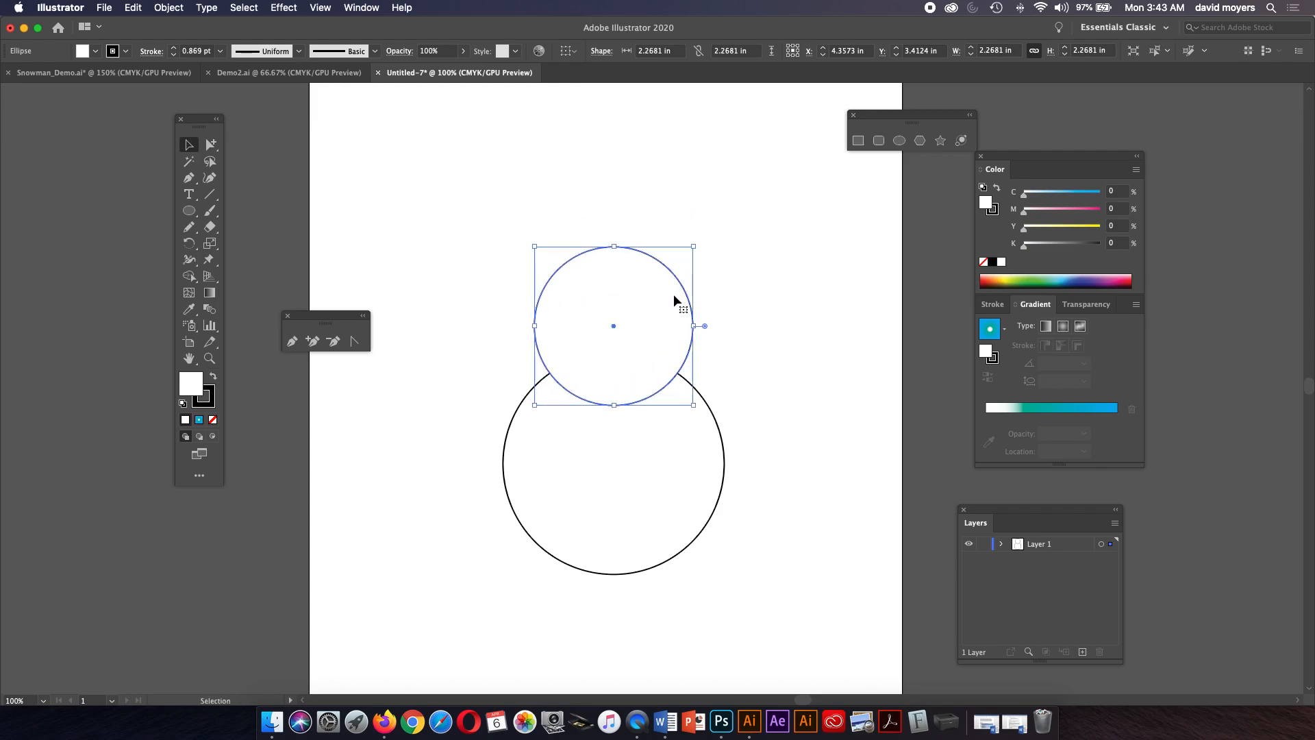
left_click(984, 263)
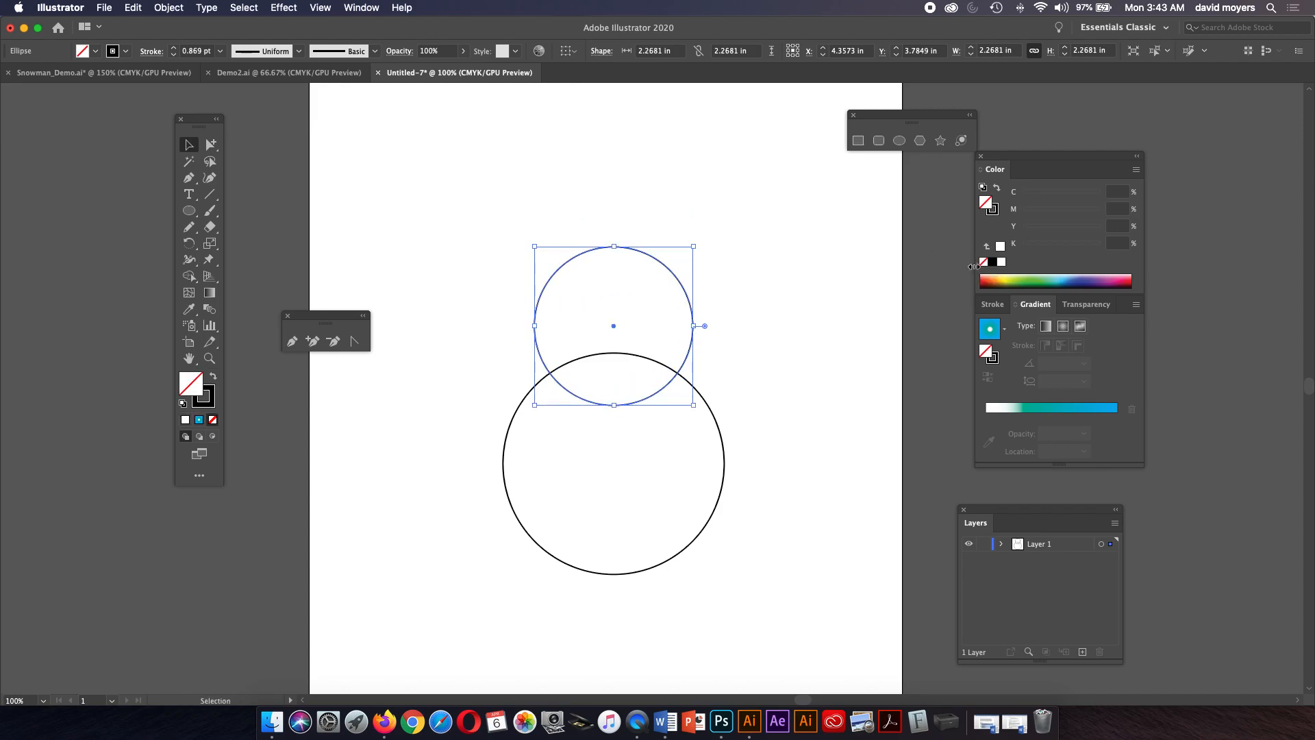
left_click(846, 311)
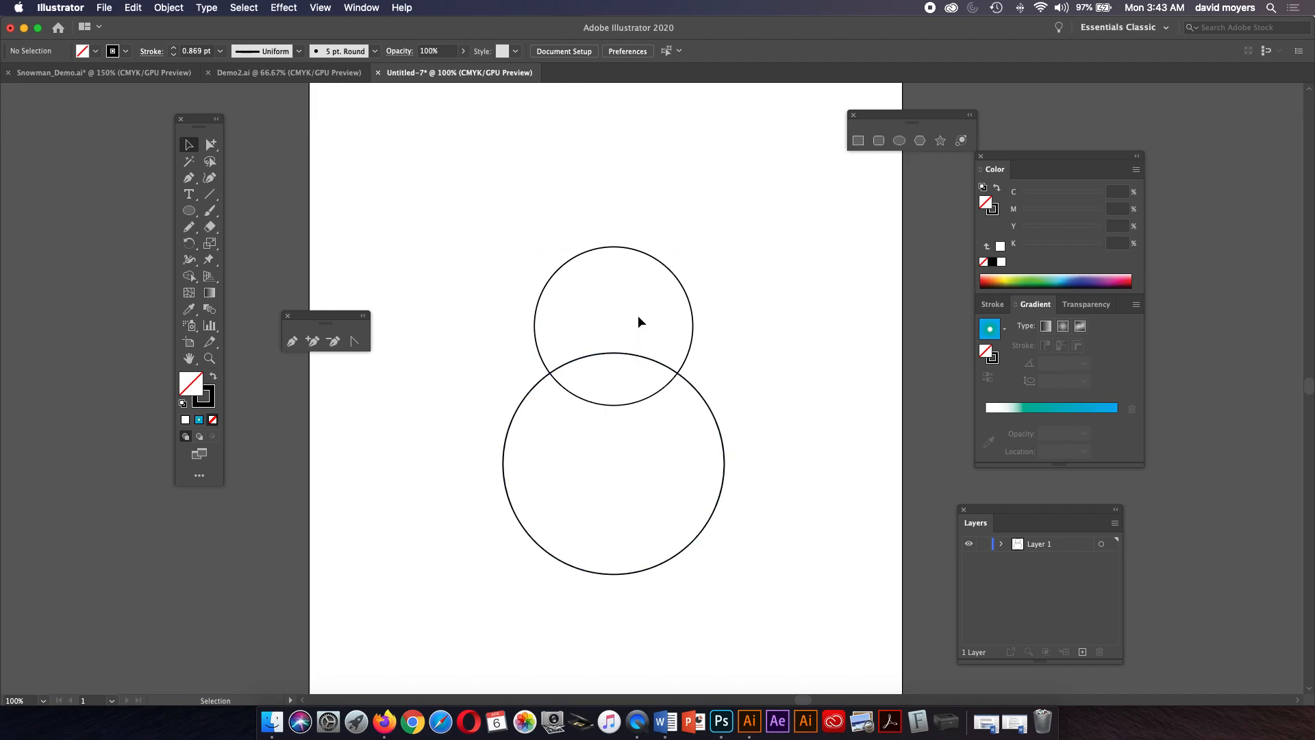
Fill the top circle with white so it covers the bottom circle's outline.
left_click_drag(692, 307, 686, 313)
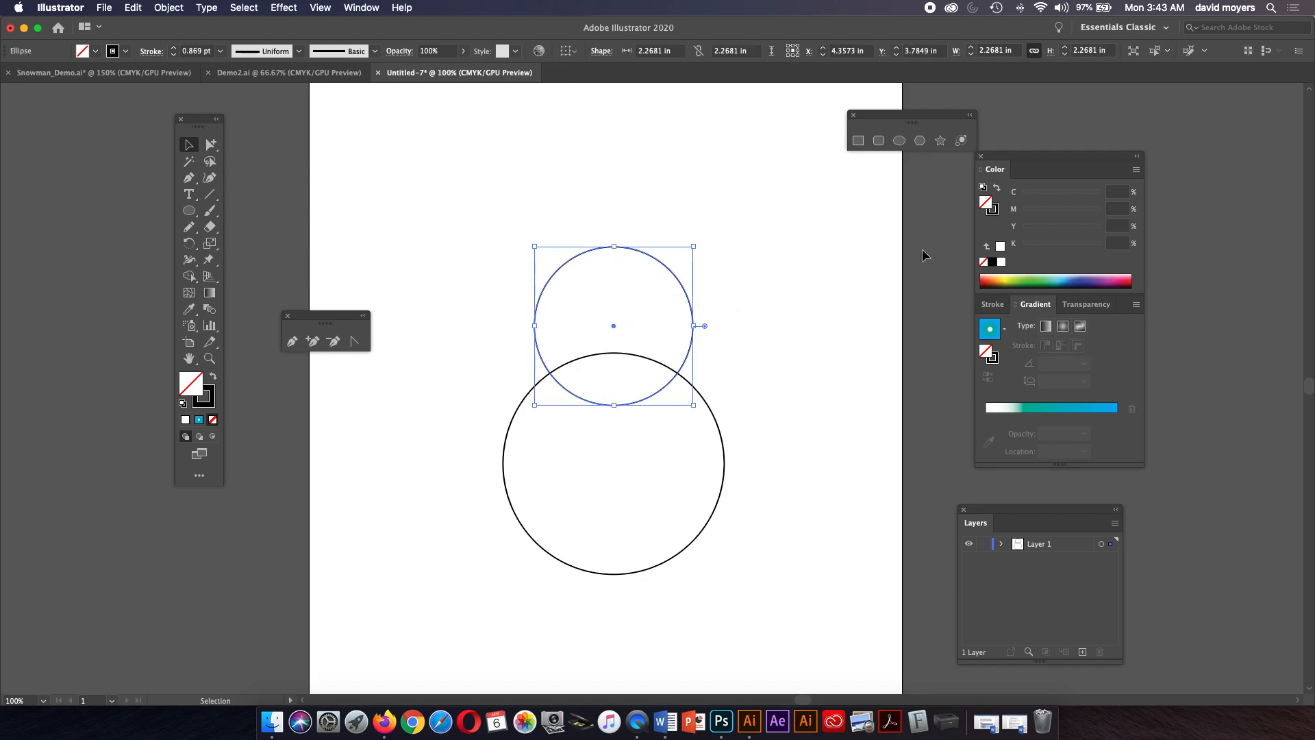
left_click(1002, 260)
left_click(724, 372)
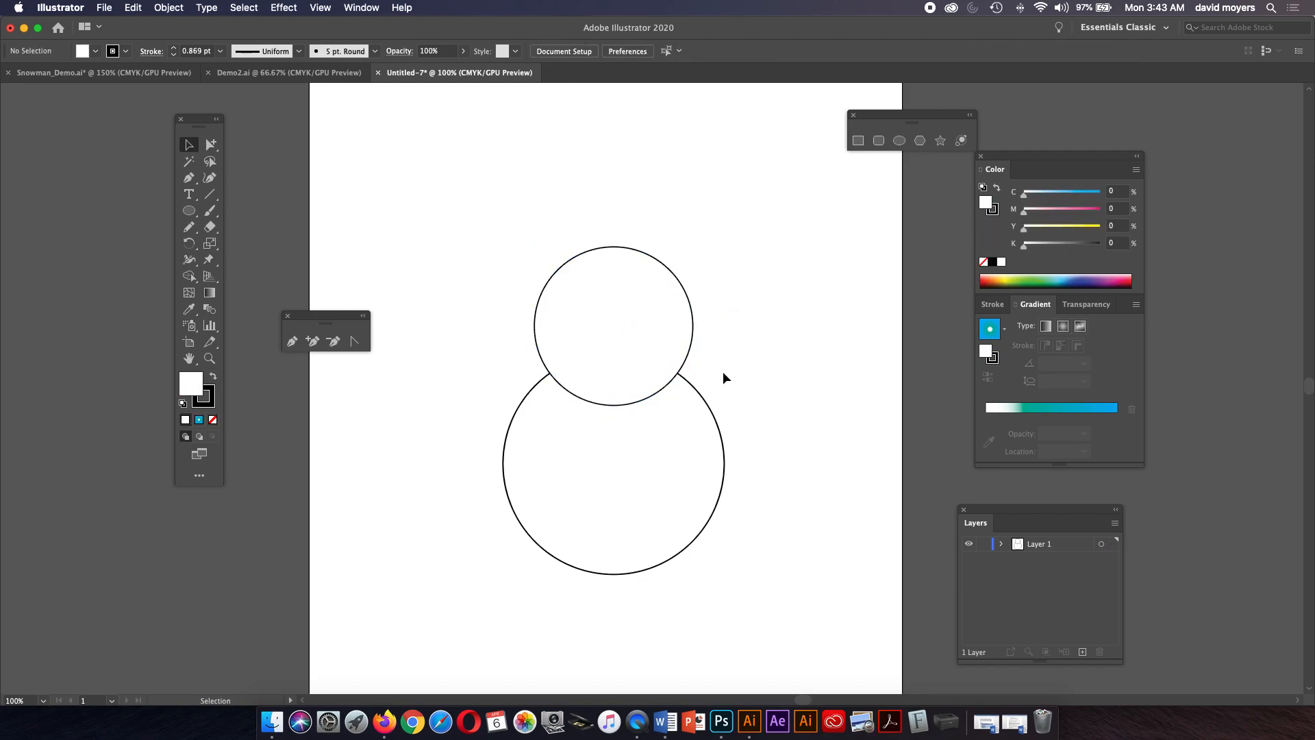
Delete the bottom circle and redraw it as a white circle about 3.32 in across, centred below the top circle.
left_click(707, 405)
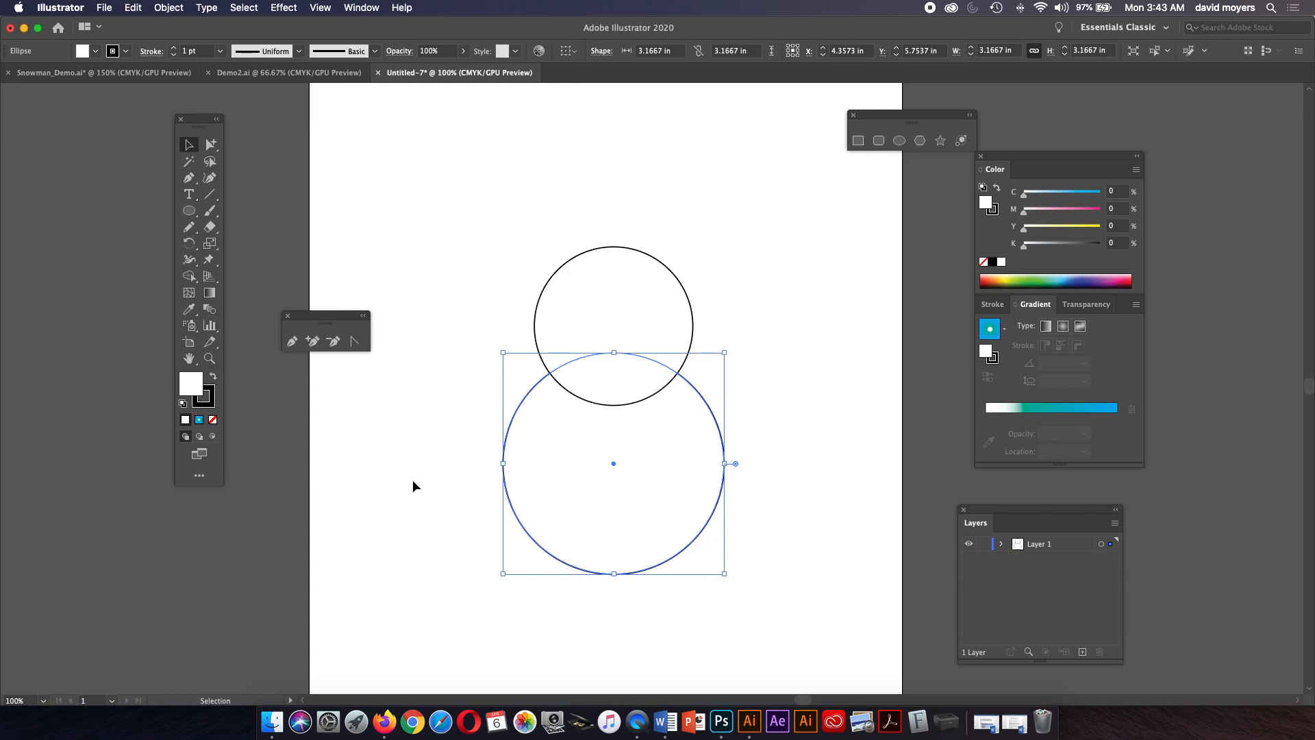
key("Delete")
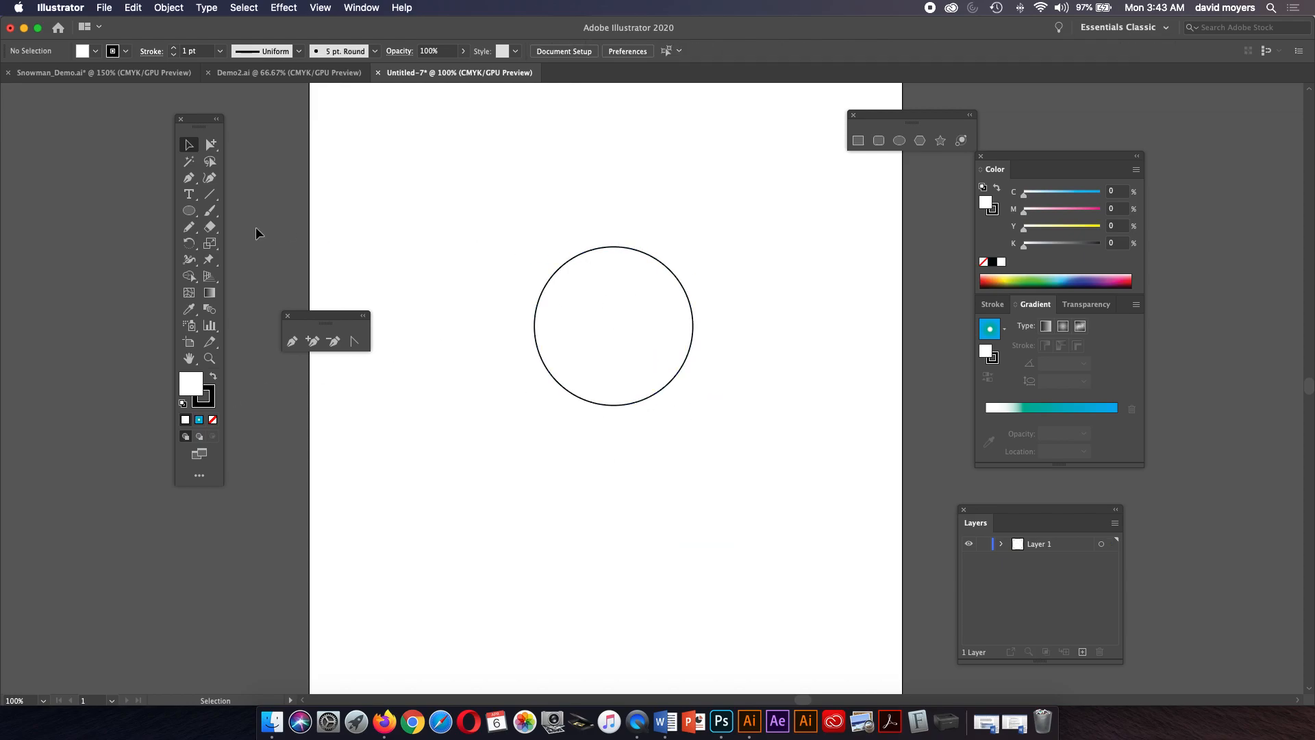
left_click(189, 210)
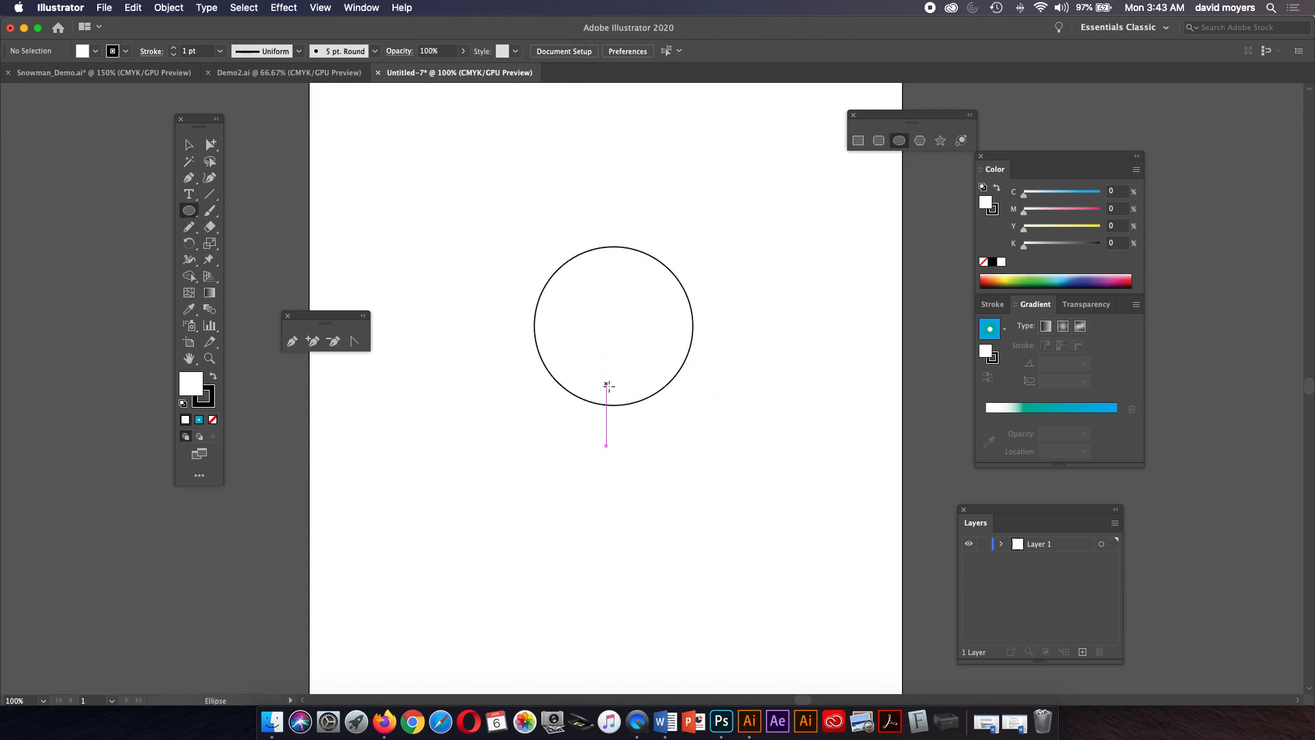
left_click_drag(614, 406, 703, 472)
key("super+z")
left_click_drag(614, 455, 729, 502)
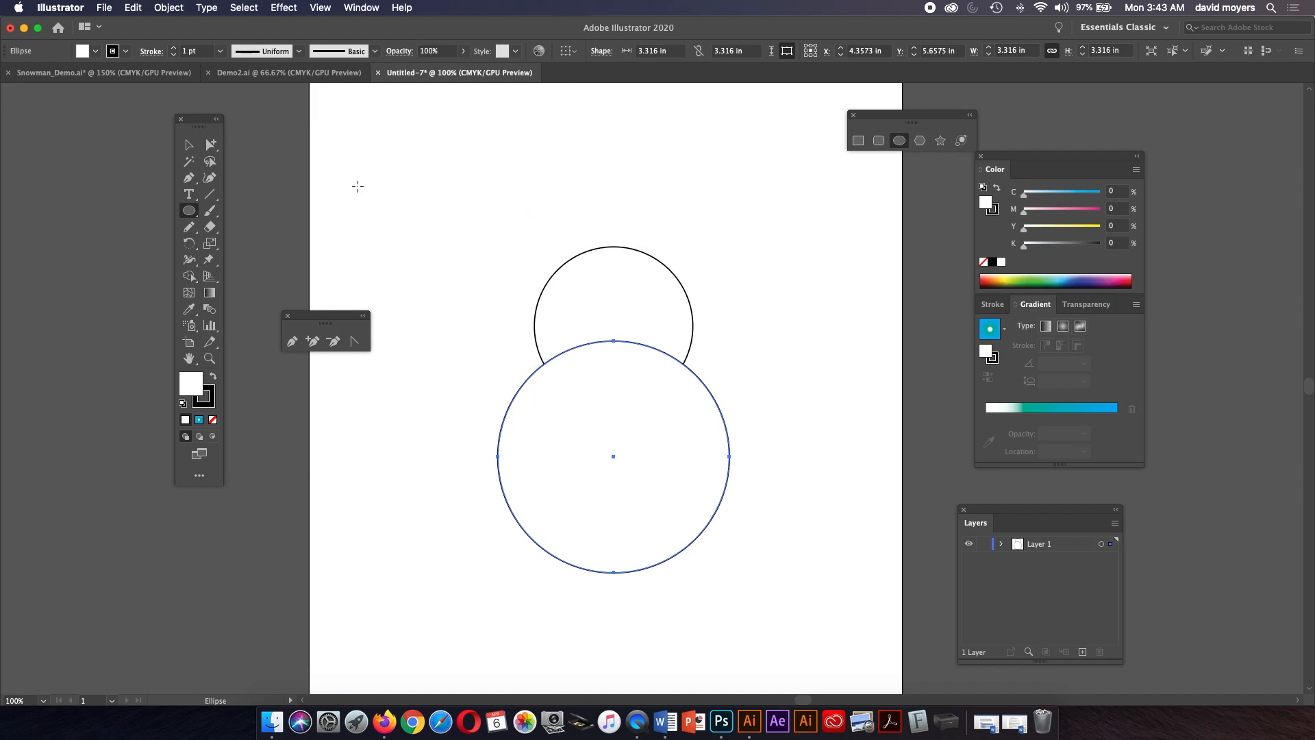
Bring the top circle to the front and nudge it slightly upward onto the new bottom circle.
left_click(190, 145)
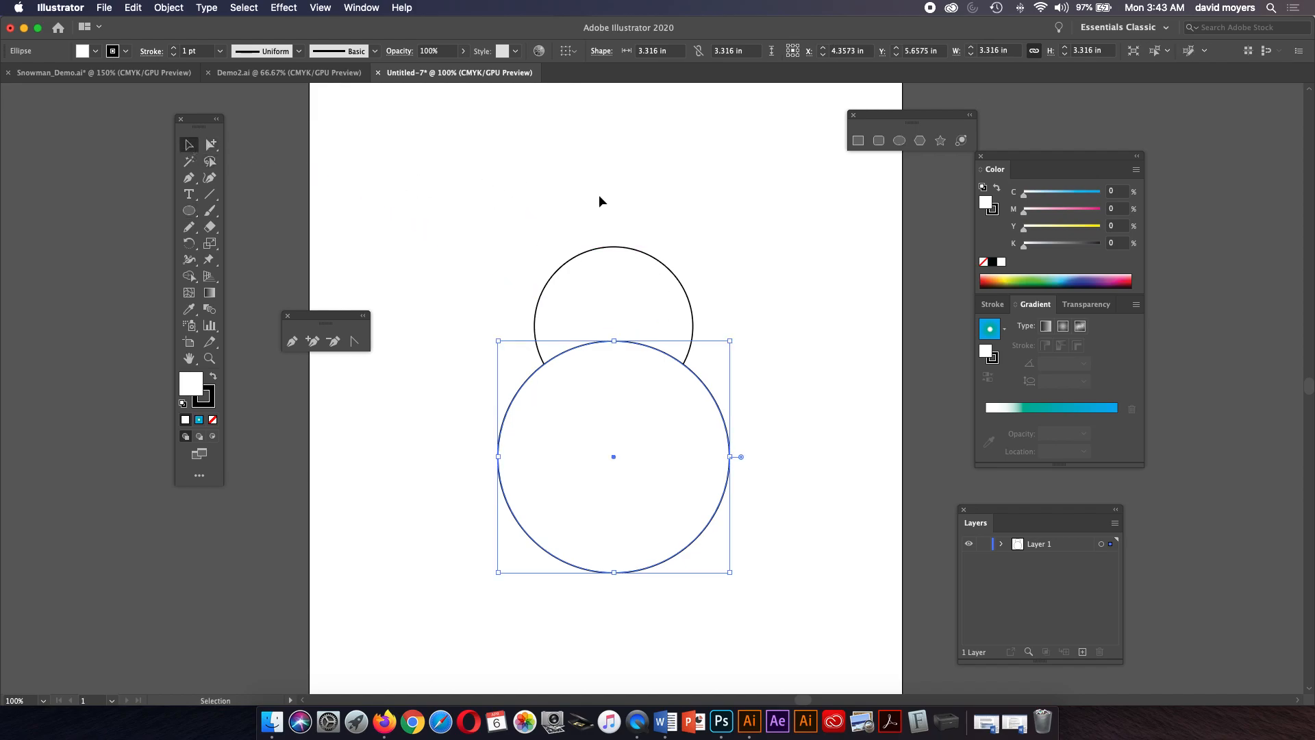
left_click(654, 317)
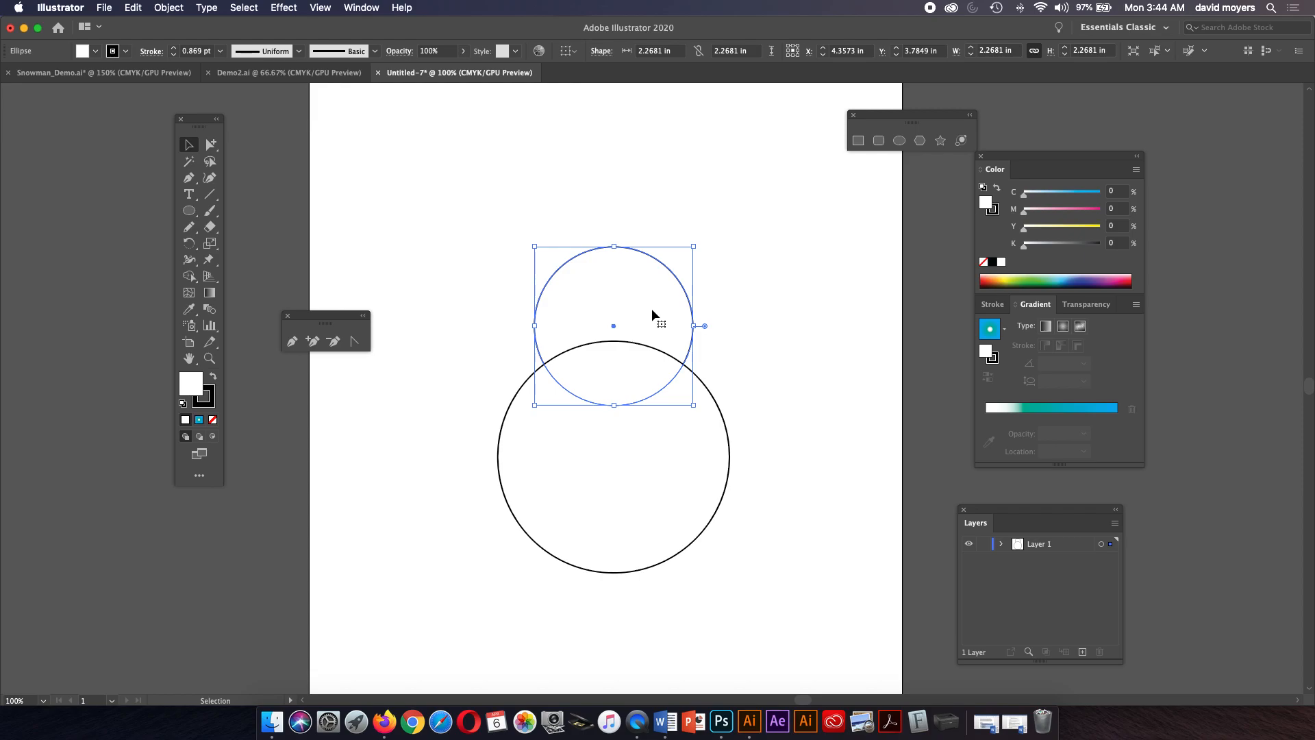
left_click(185, 8)
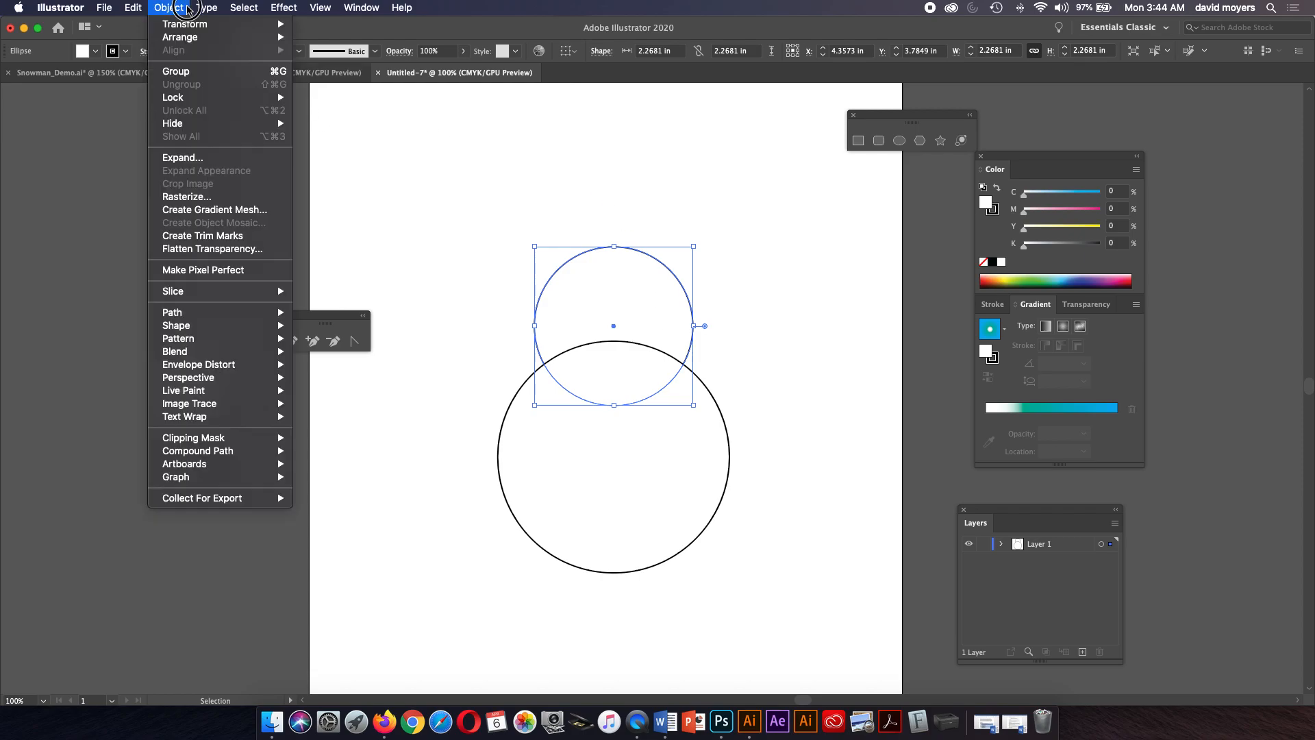
mouse_move(189, 40)
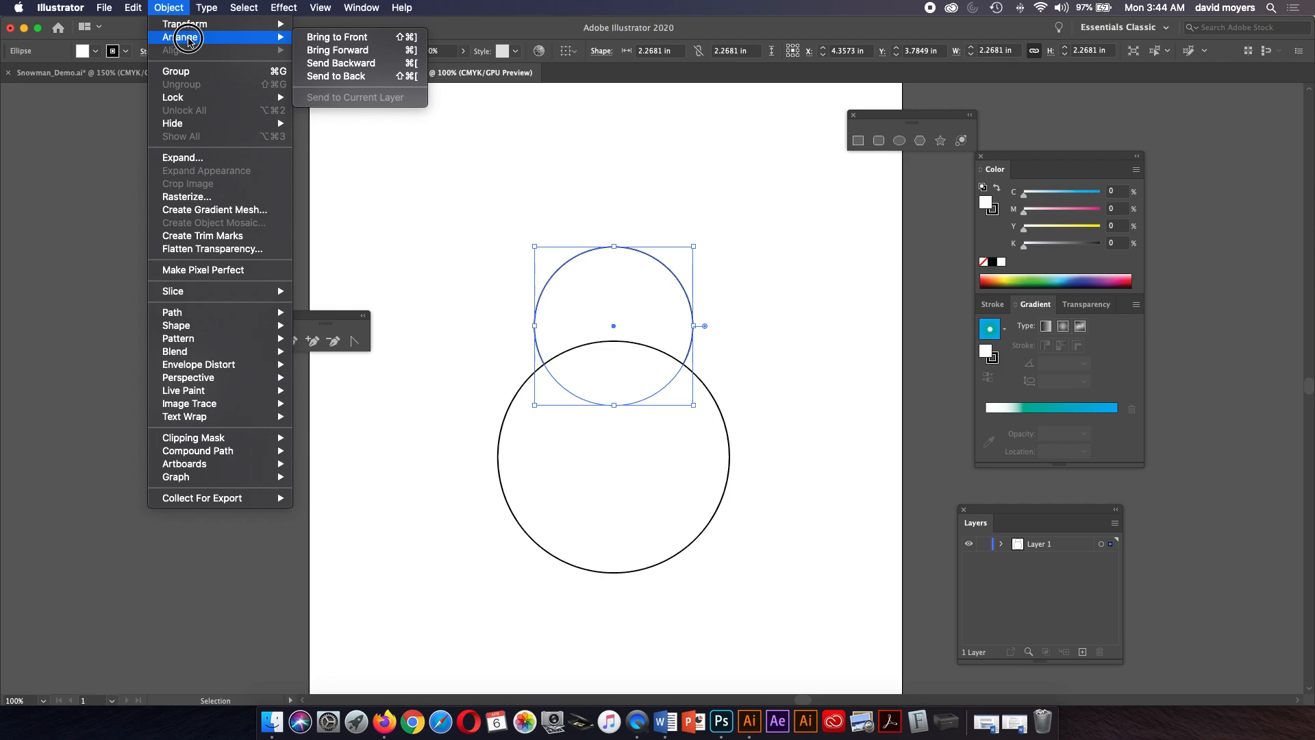
left_click(189, 41)
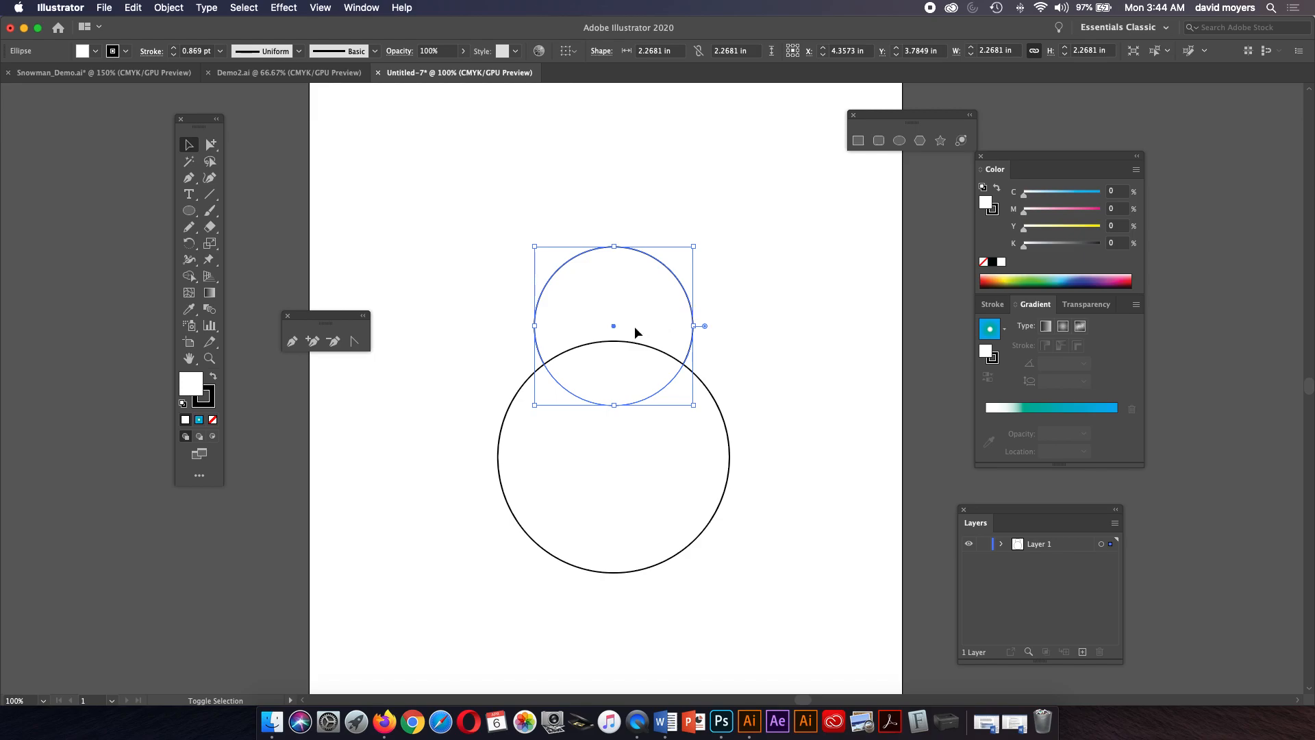
key("super+shift+bracketright")
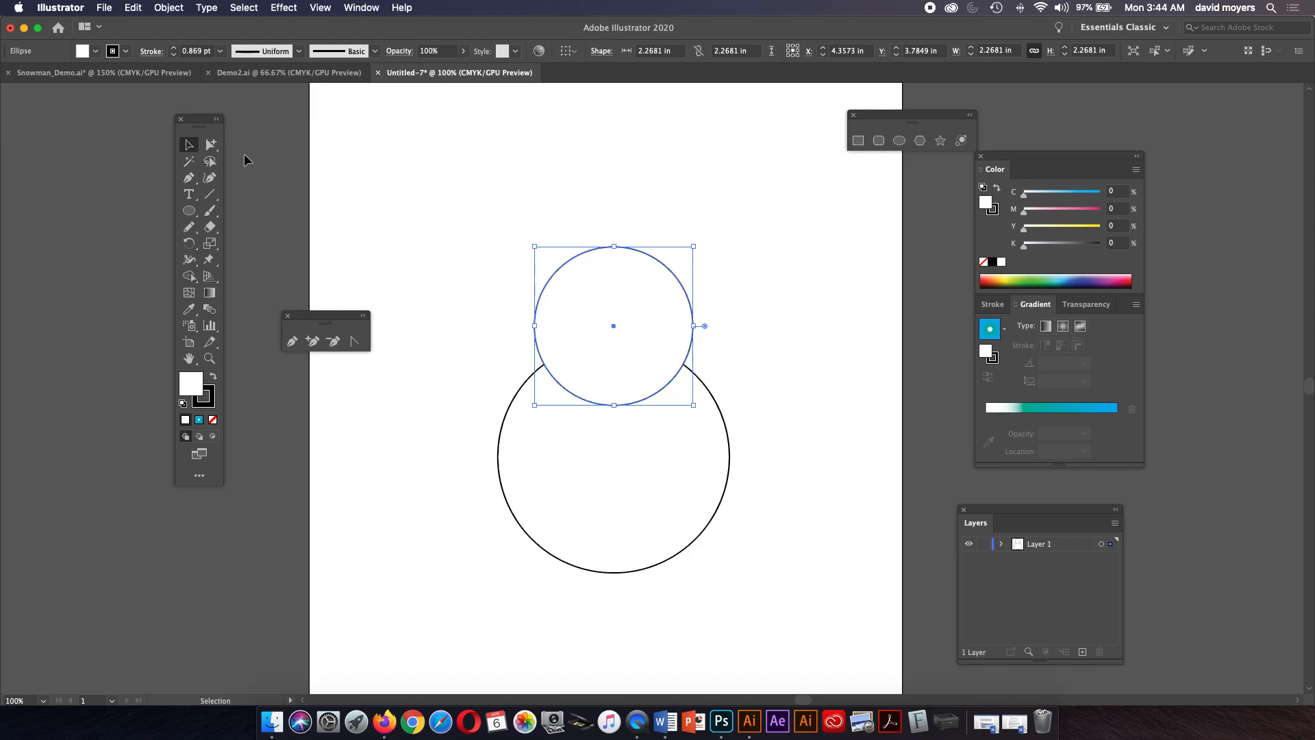
mouse_move(646, 272)
left_mouse_down()
mouse_move(636, 270)
mouse_move(646, 267)
left_mouse_up()
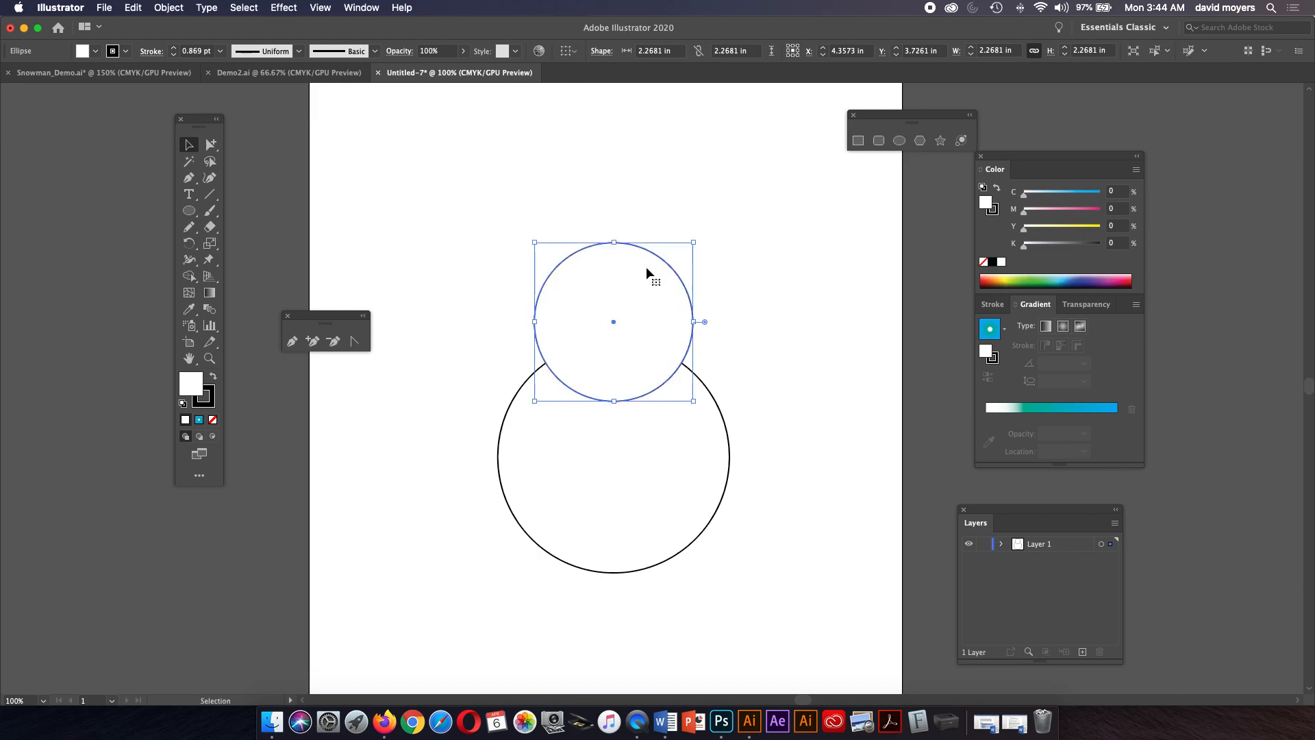
left_click(1001, 544)
left_click_drag(1074, 561, 1074, 576)
left_click(1003, 545)
Draw a smaller head circle sitting on top of the middle circle.
left_click(189, 210)
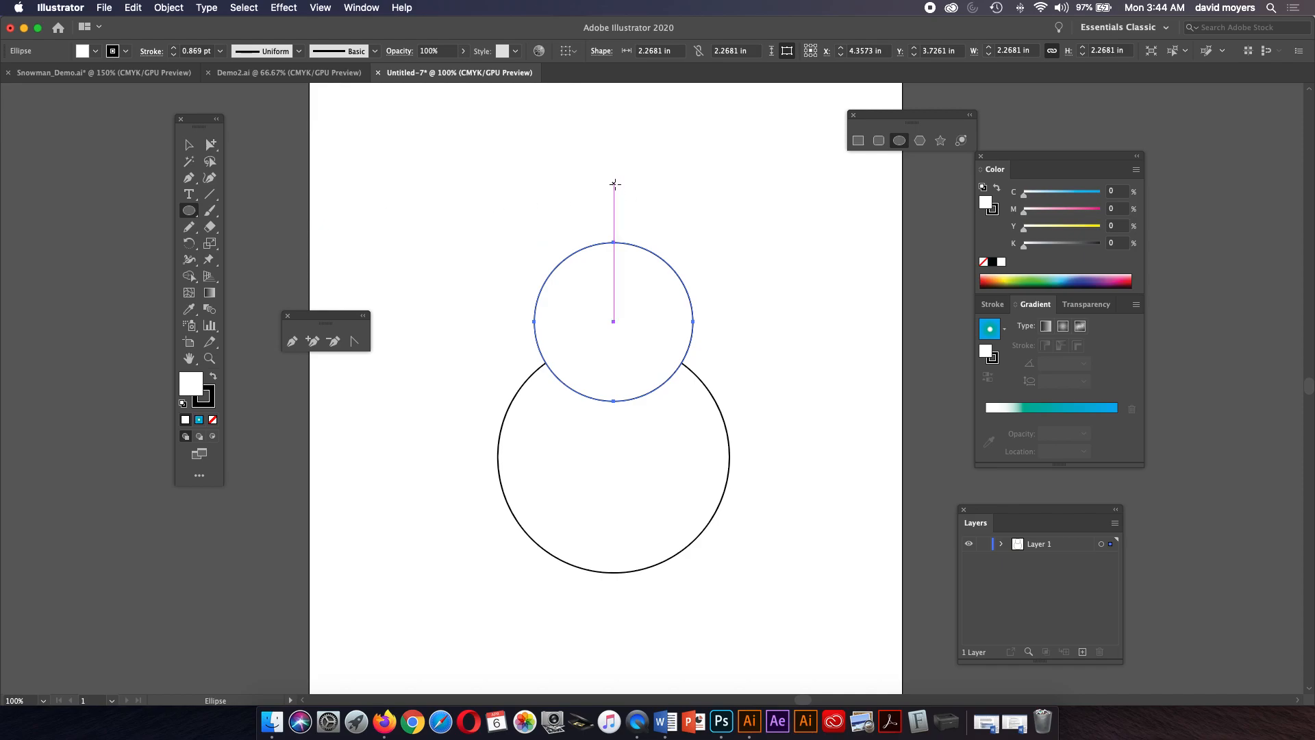
left_click_drag(614, 182, 637, 230)
left_click(189, 147)
left_click_drag(670, 165, 663, 170)
left_click(690, 195)
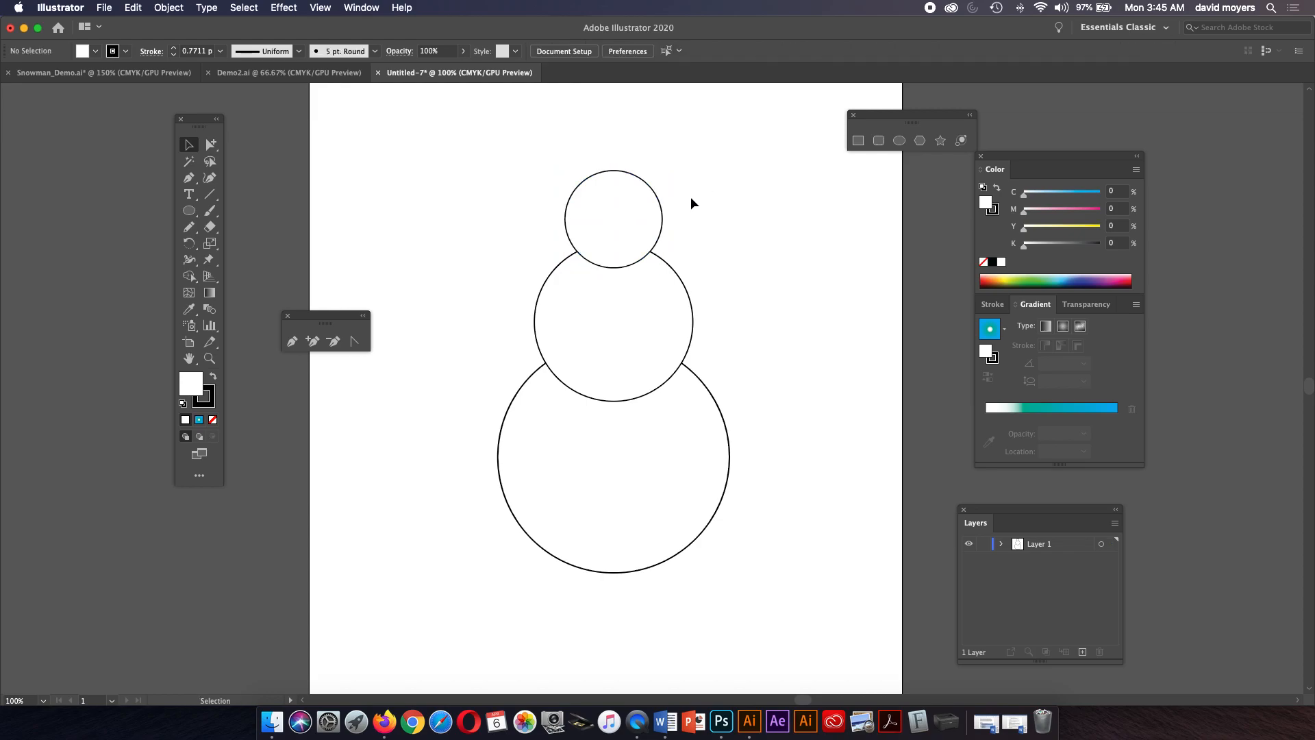
left_click(645, 322)
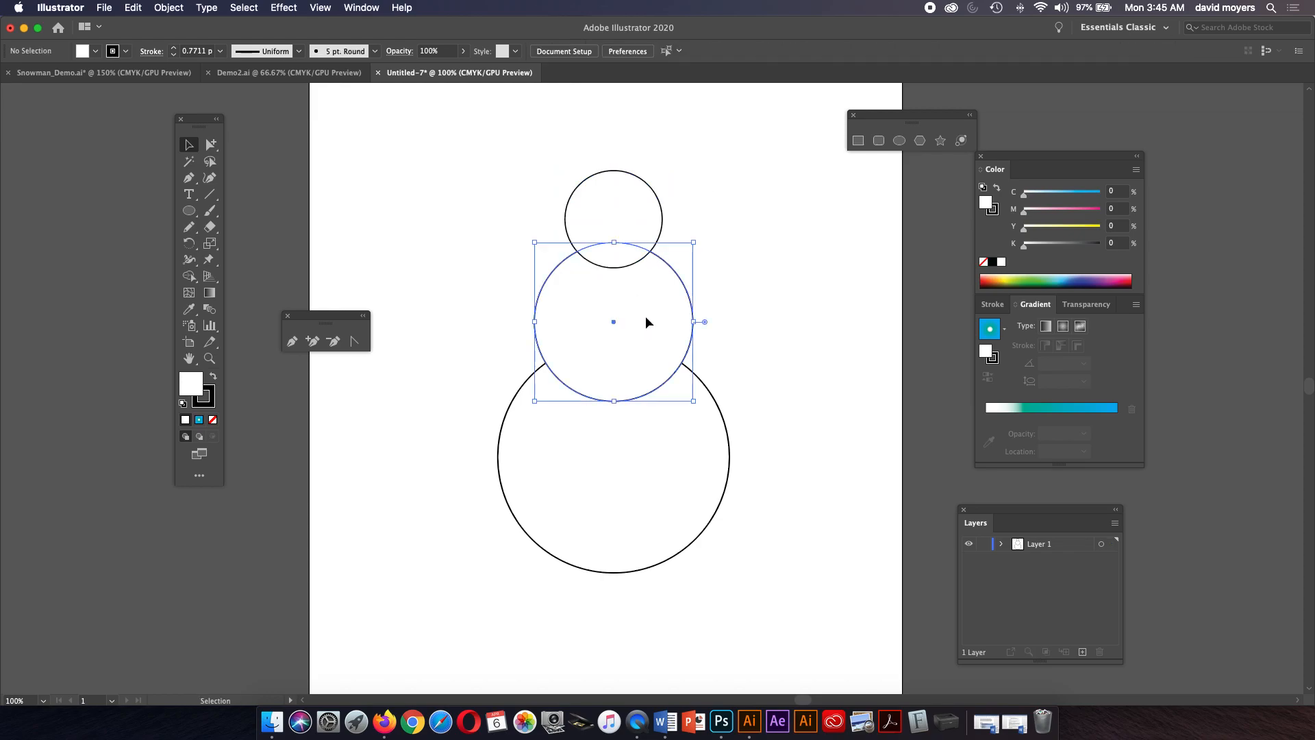
left_click(714, 219)
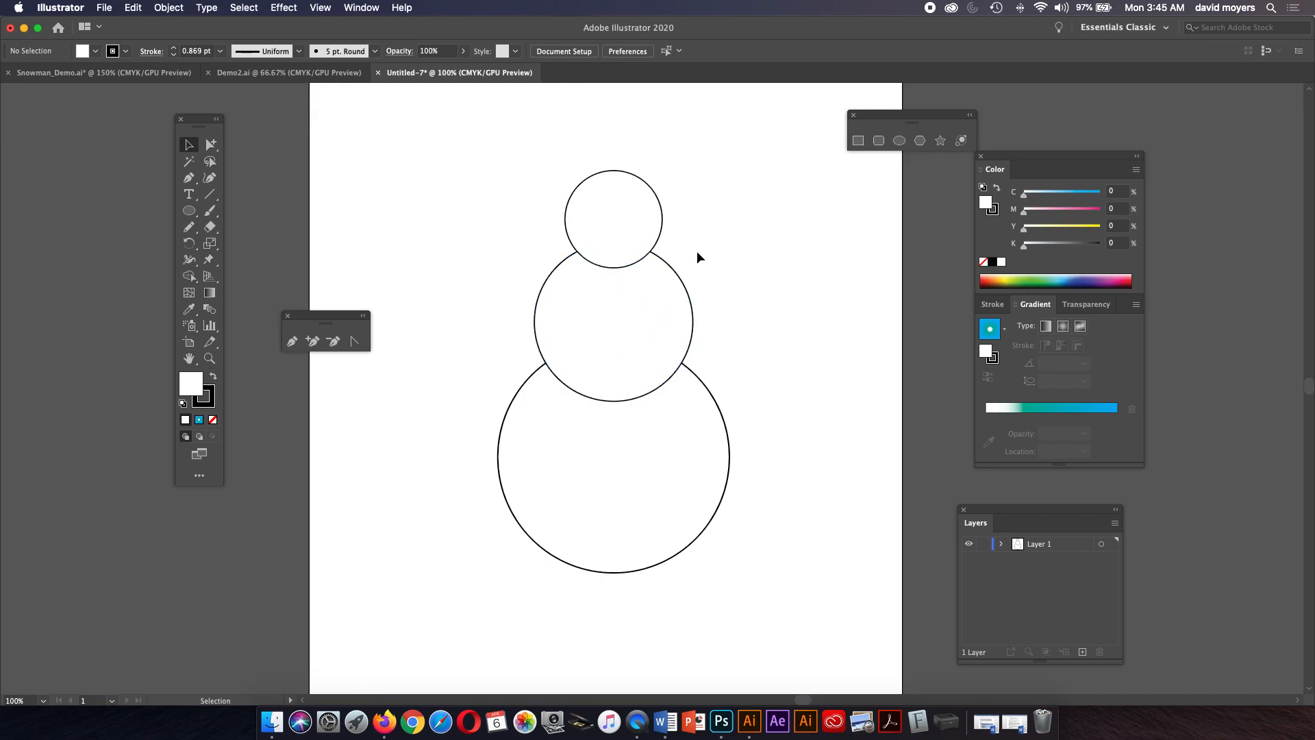
left_click(662, 293)
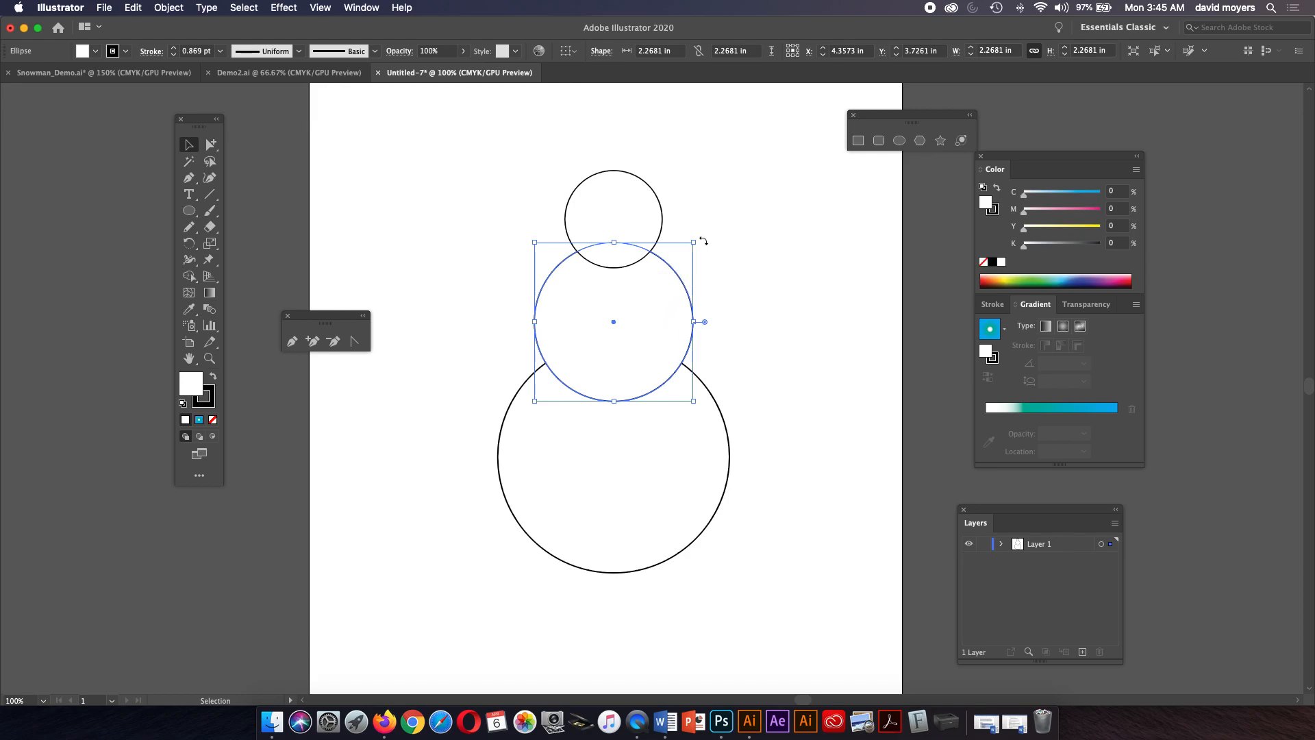
left_click(709, 222)
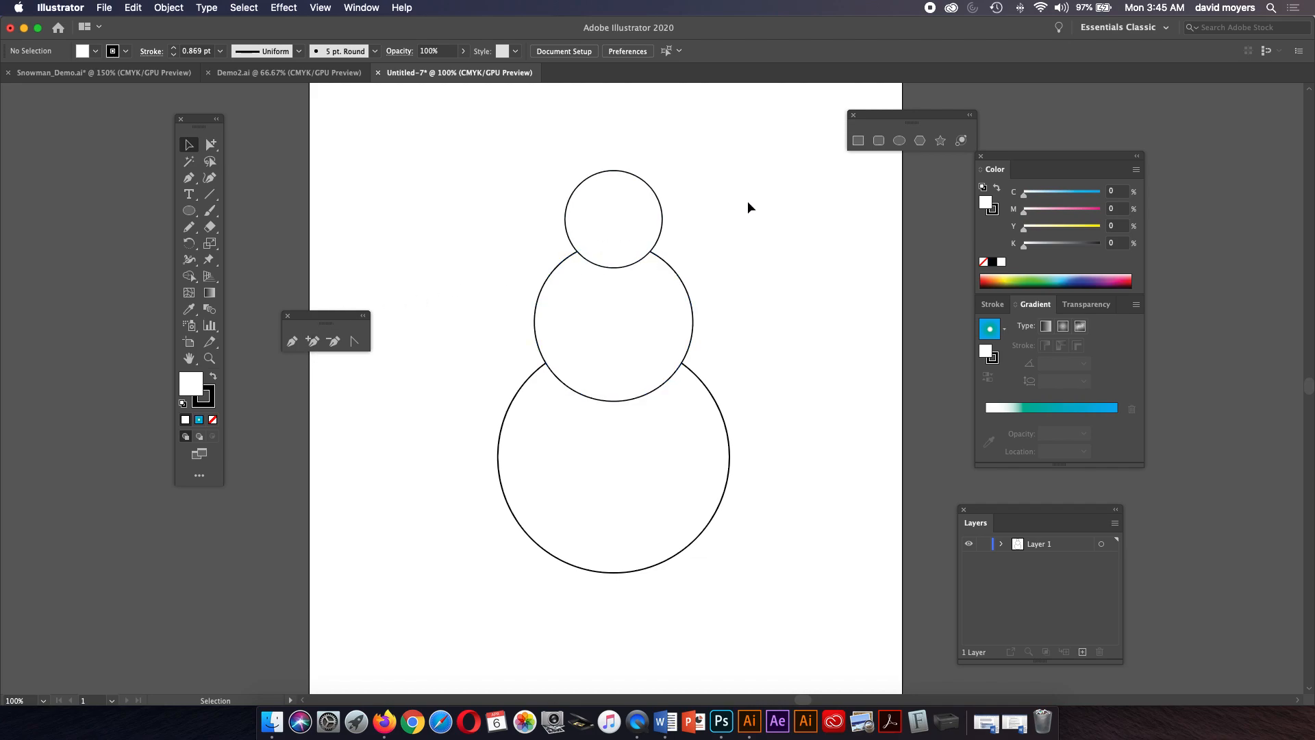
Draw a flat ellipse about 1.85 by 0.42 in across the top of the head and swap its fill and stroke to make it black.
left_click_drag(734, 270, 748, 336)
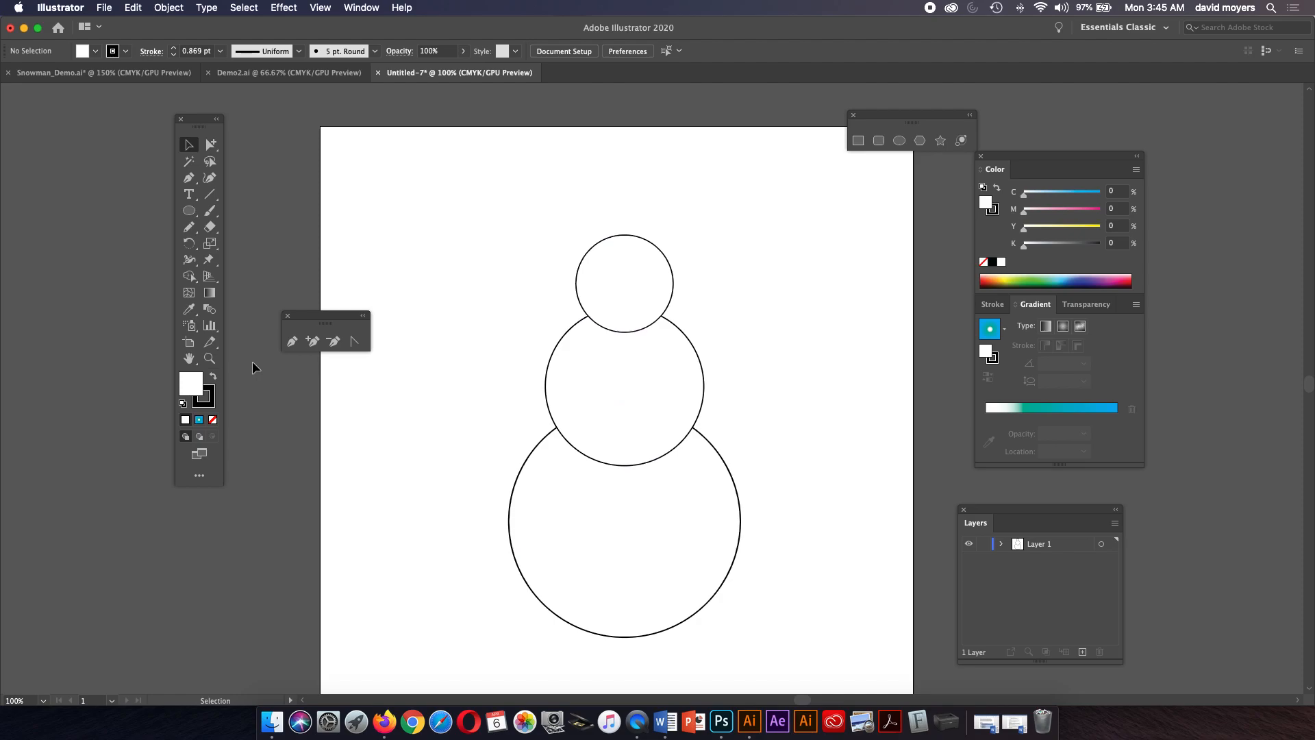
left_click(210, 359)
left_click(652, 304)
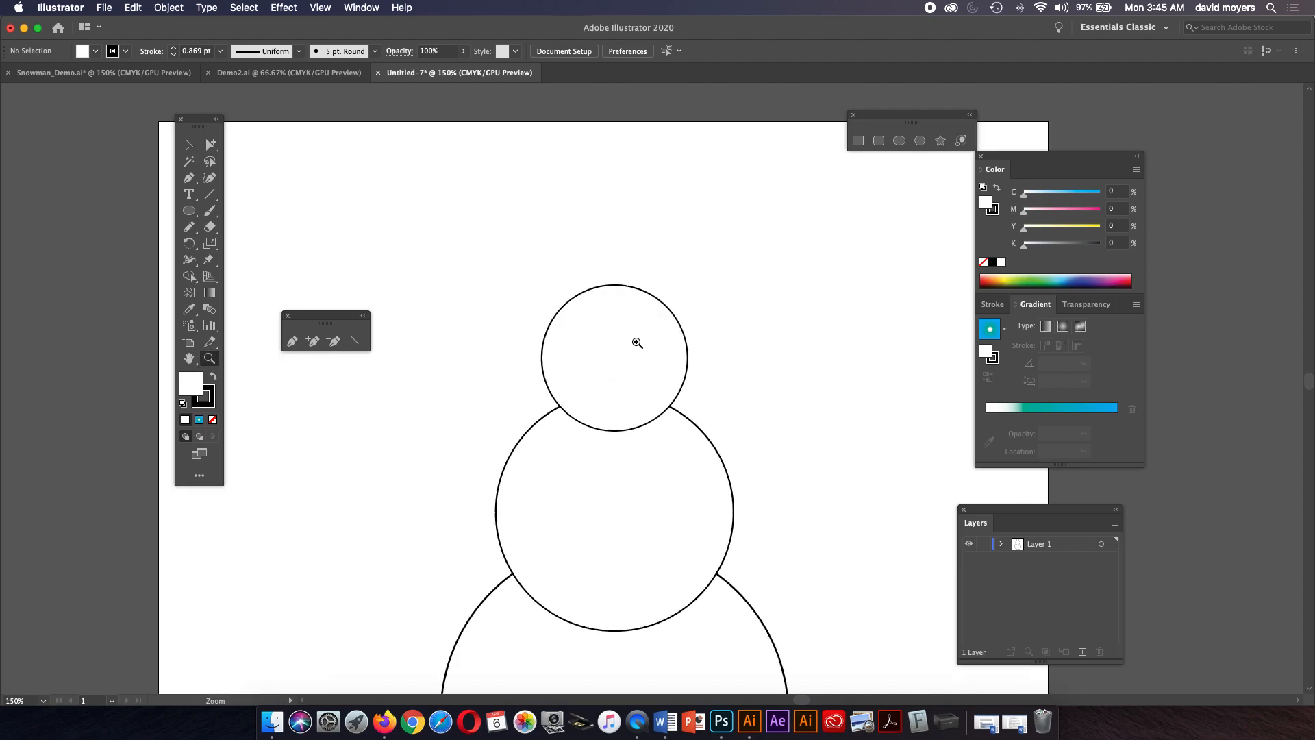
left_click(189, 210)
left_click_drag(614, 297, 713, 321)
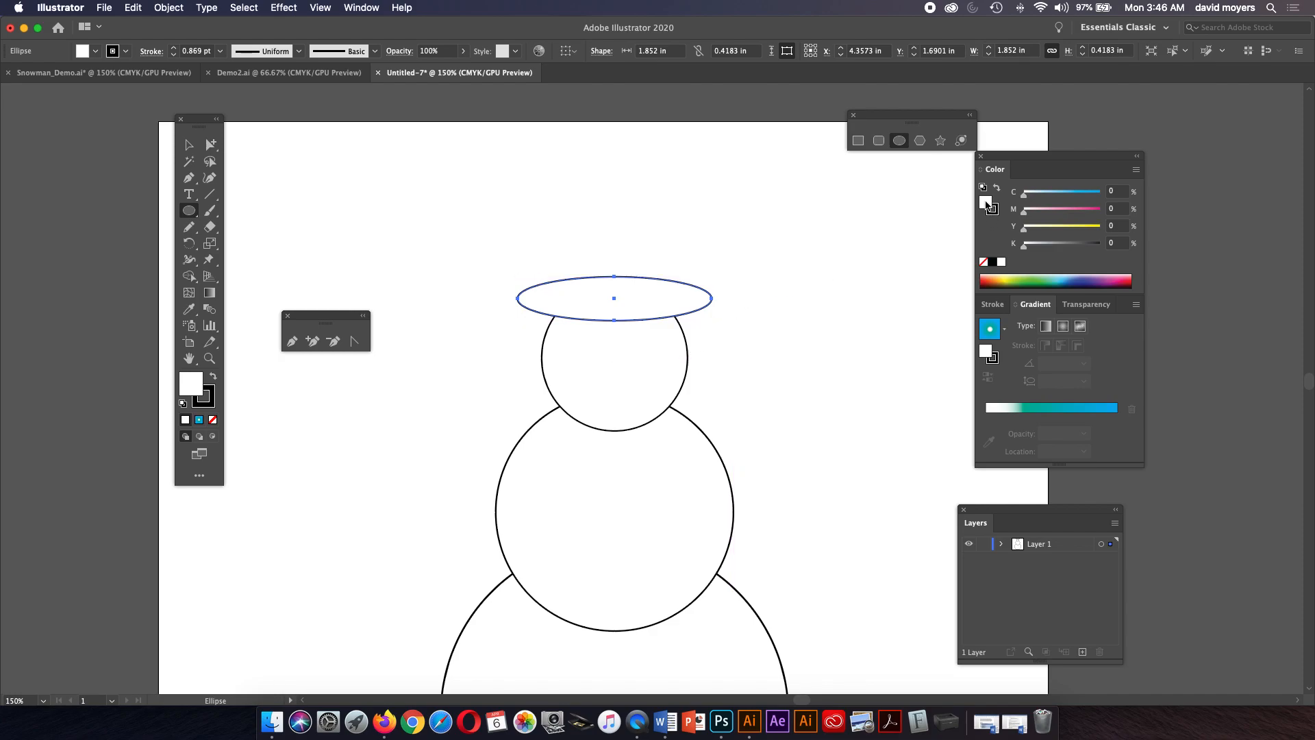
left_click(998, 188)
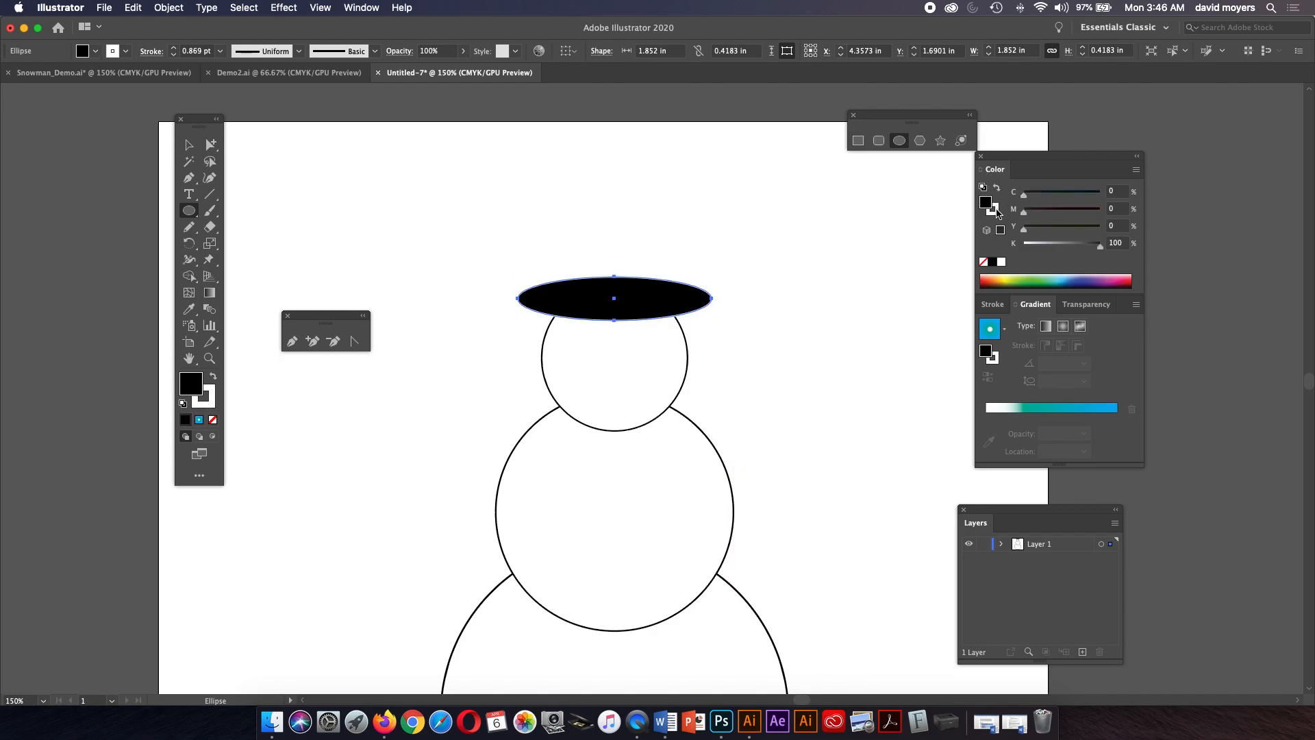
Set the stroke of the black hat-brim ellipse to none.
key("z")
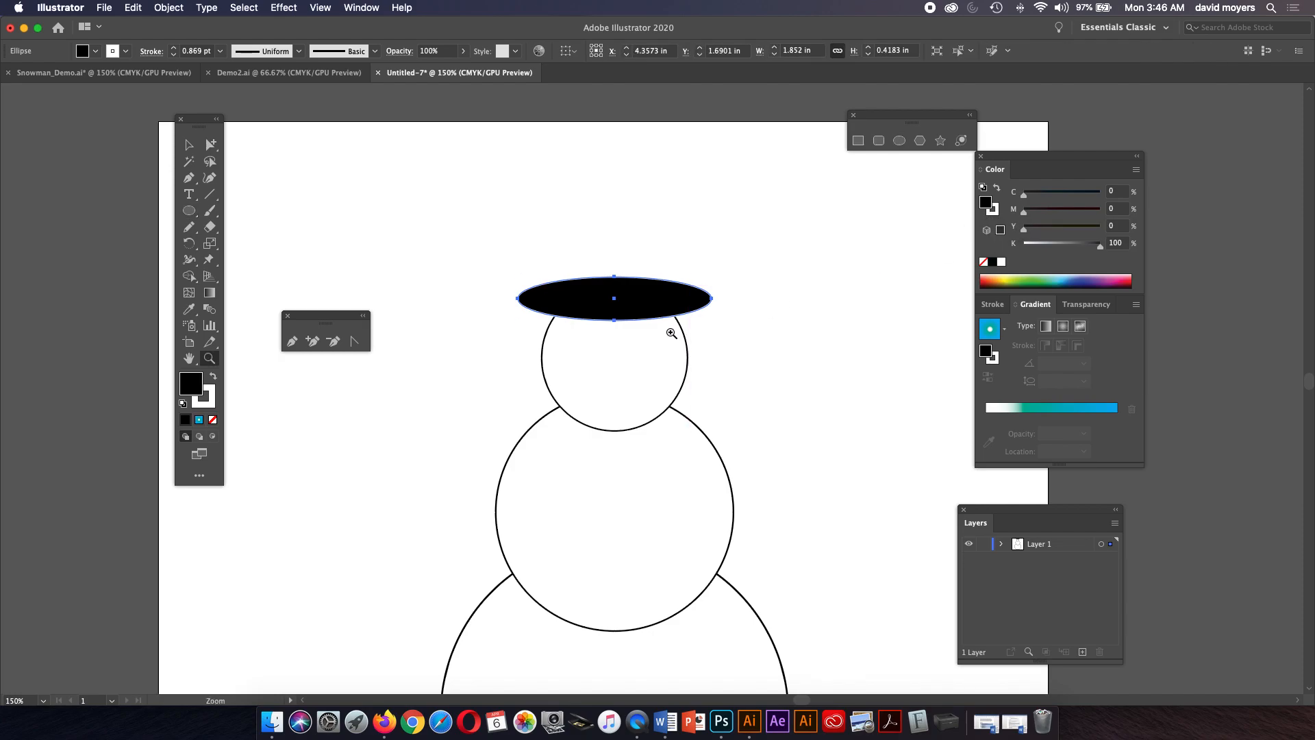
left_click(670, 316)
left_click_drag(670, 316, 819, 351)
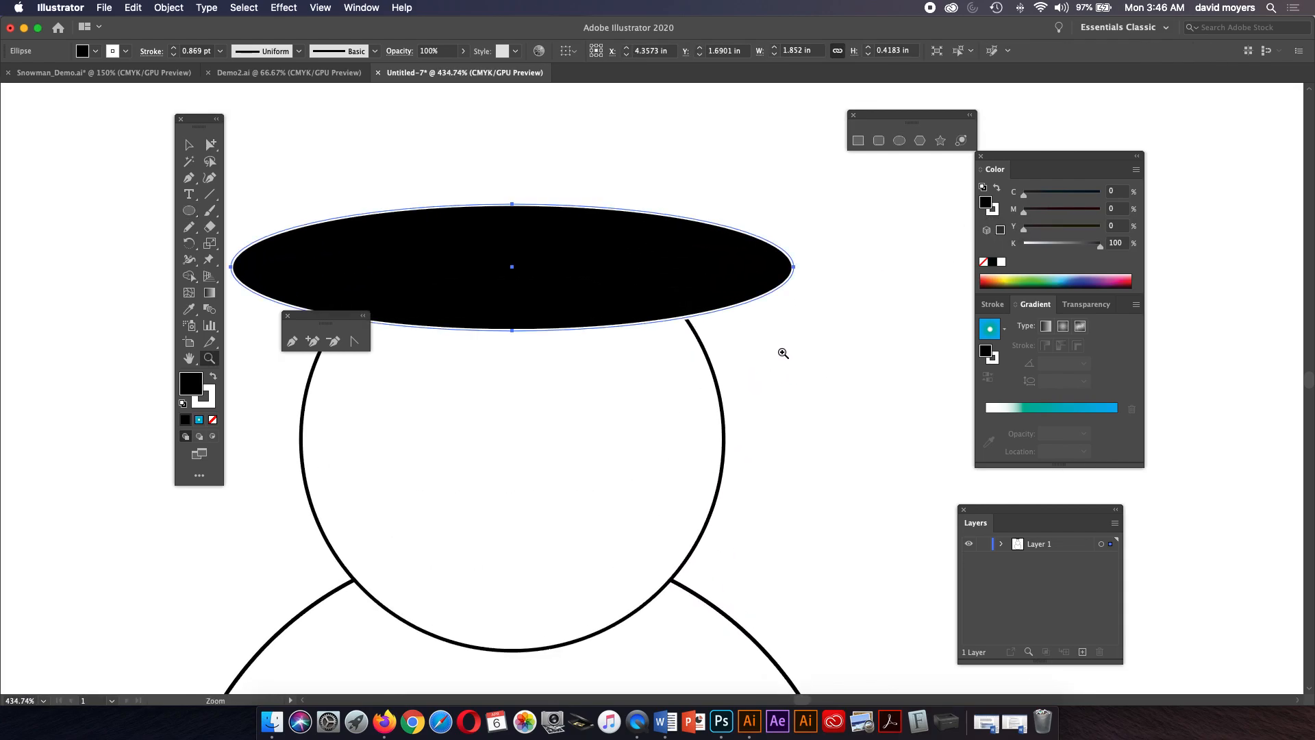
left_click_drag(690, 317, 748, 361)
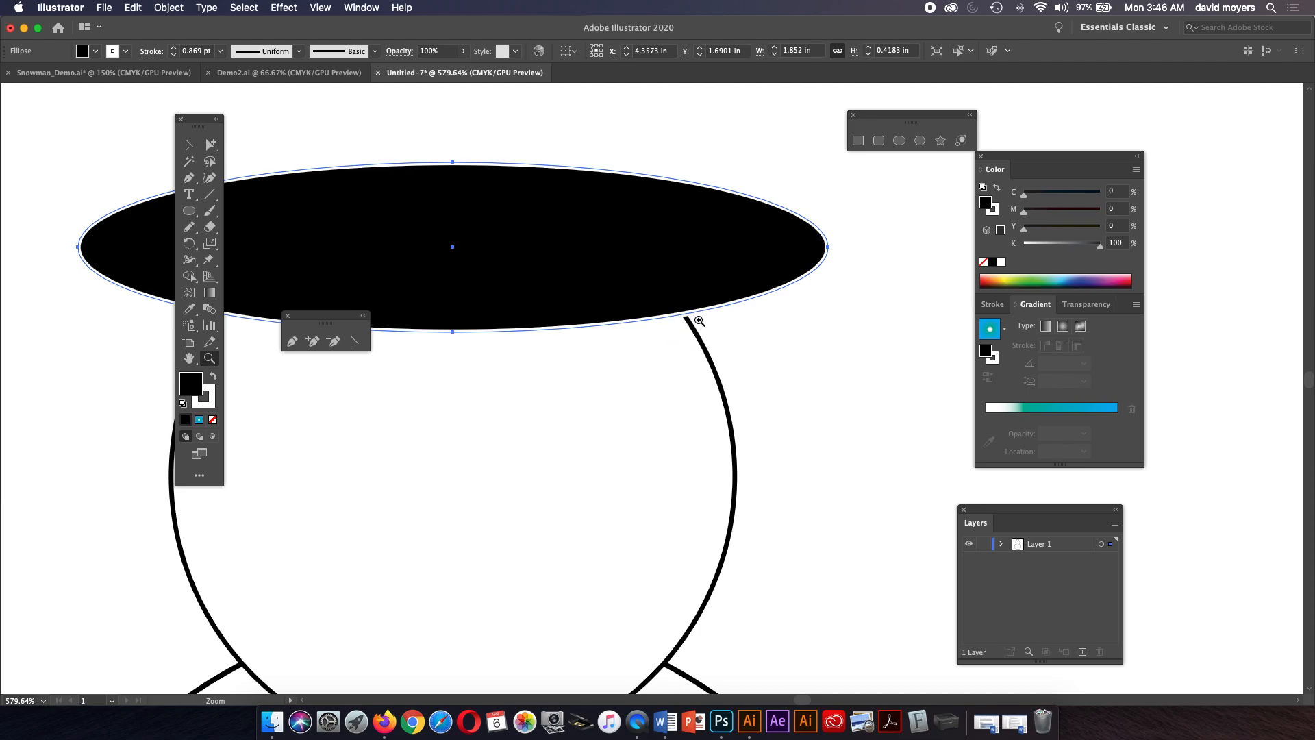
left_click(188, 144)
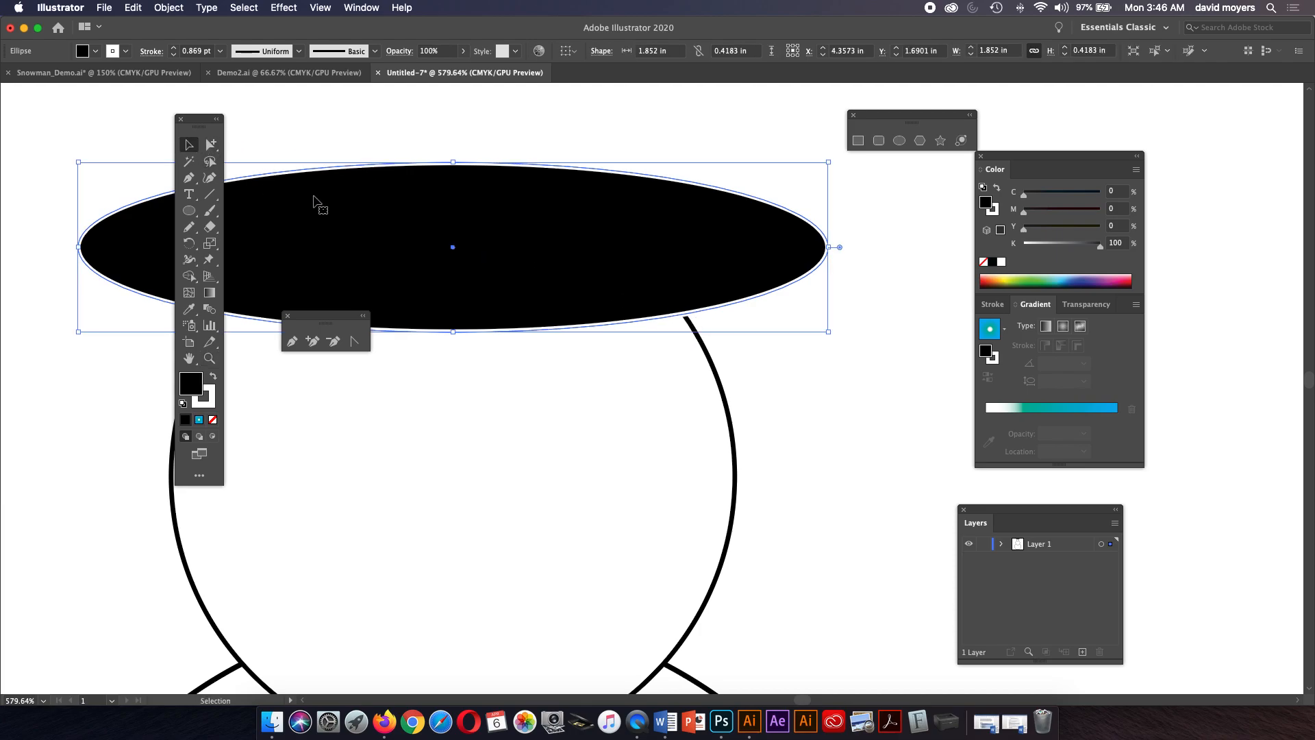
left_click(792, 413)
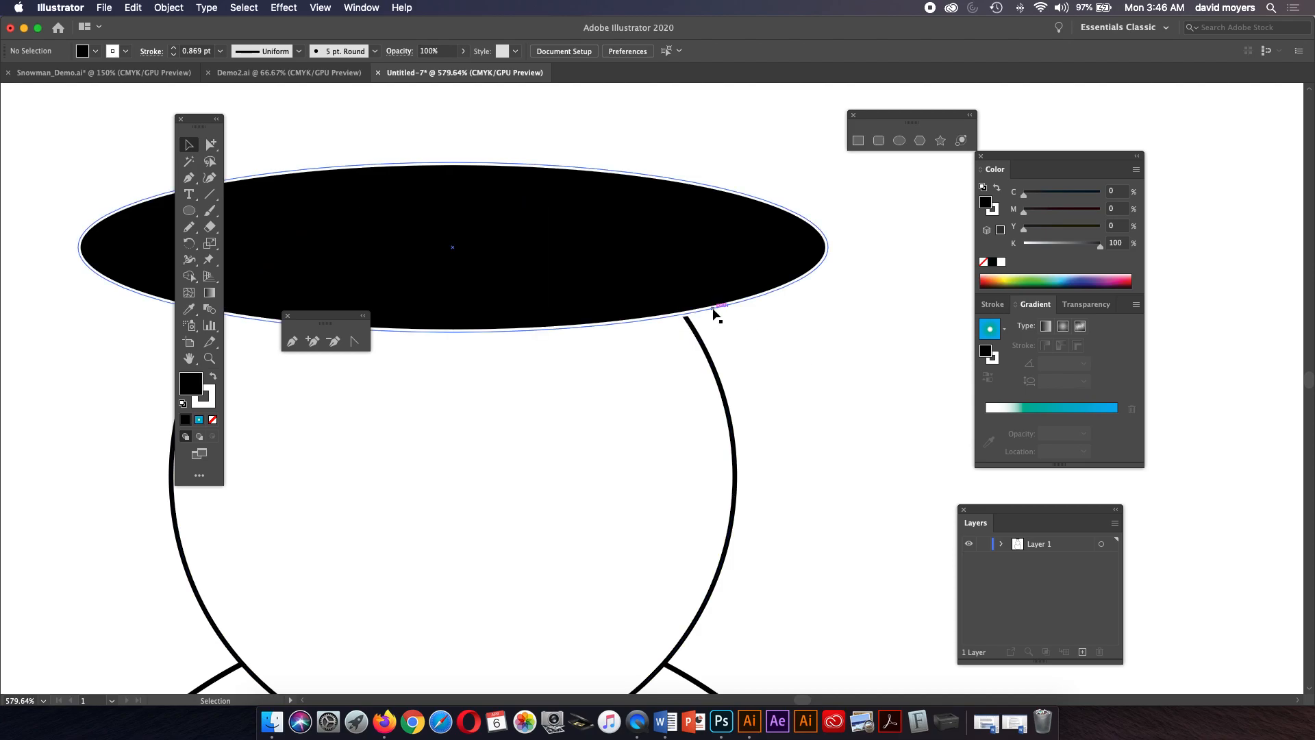
left_click(713, 286)
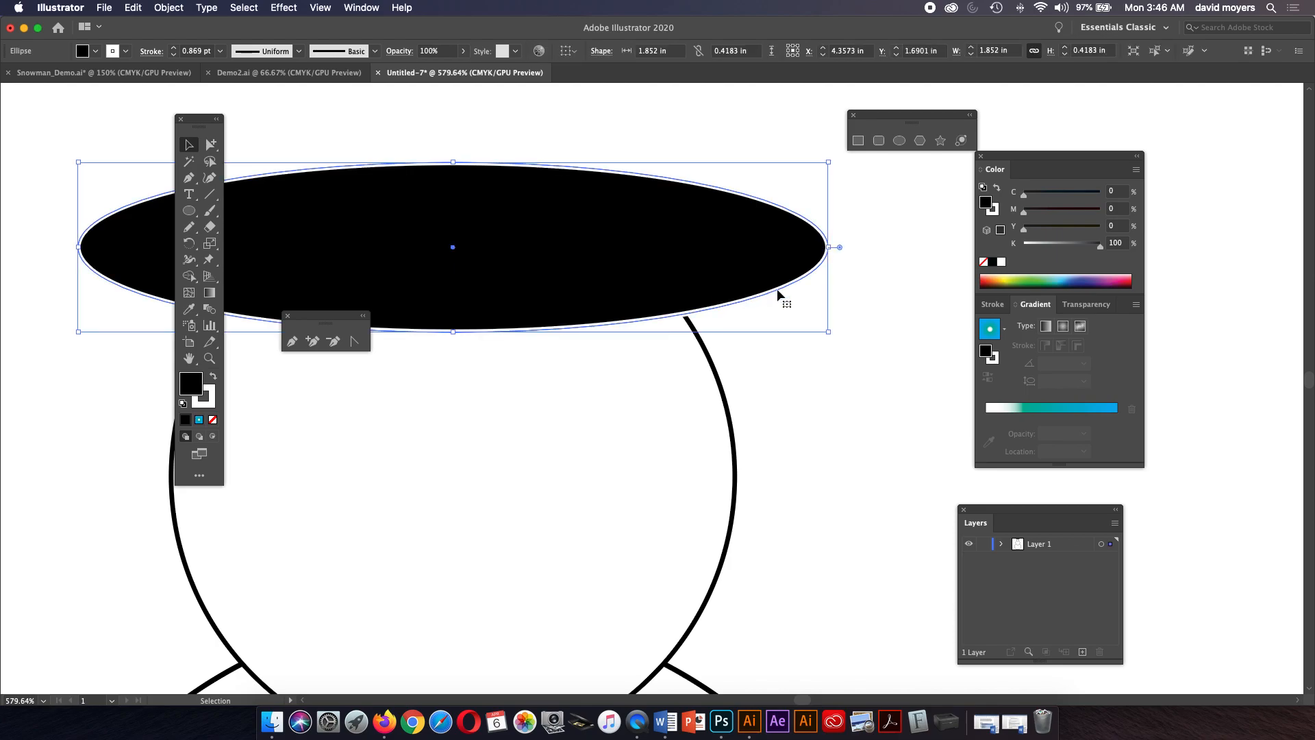
left_click(994, 304)
left_click(1034, 321)
left_click(1034, 321)
left_click(841, 381)
left_click(749, 274)
left_click(992, 210)
left_click(984, 262)
left_click(891, 359)
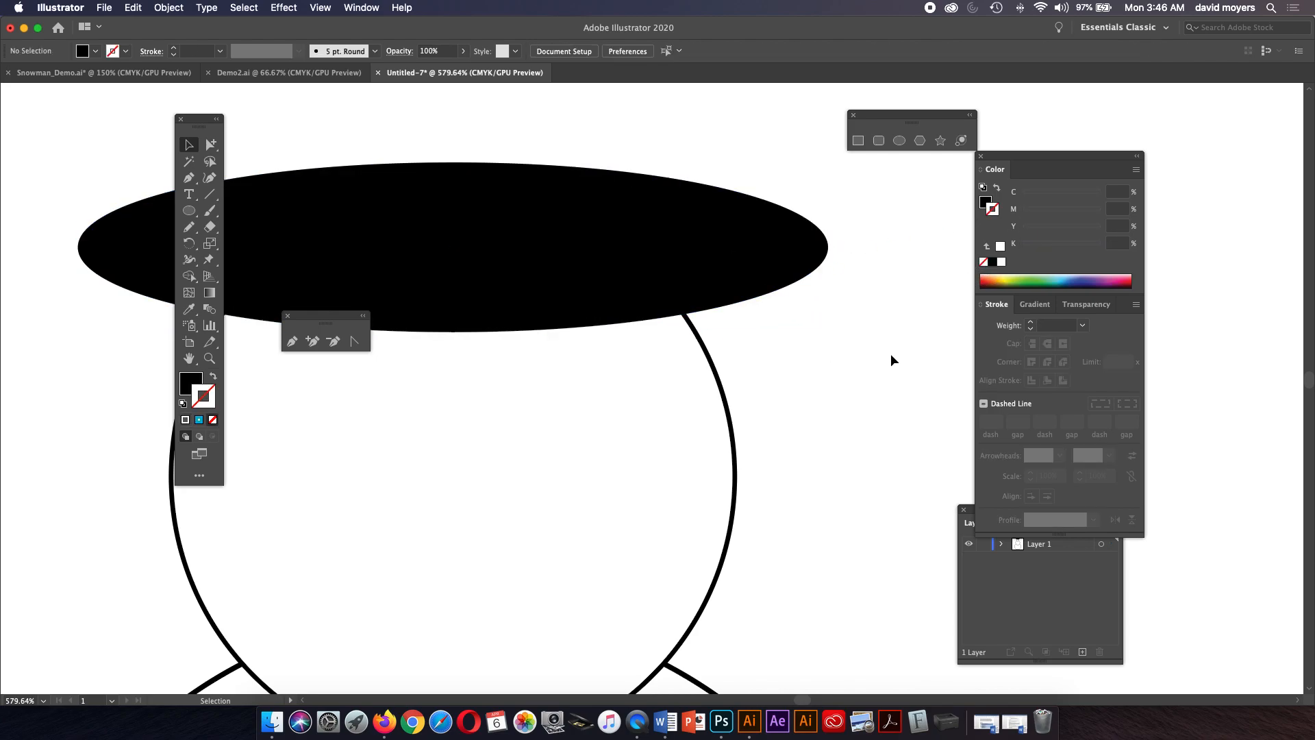
Scale the hat brim down to about 1.43 by 0.32 in and position it on the head.
left_click(752, 274)
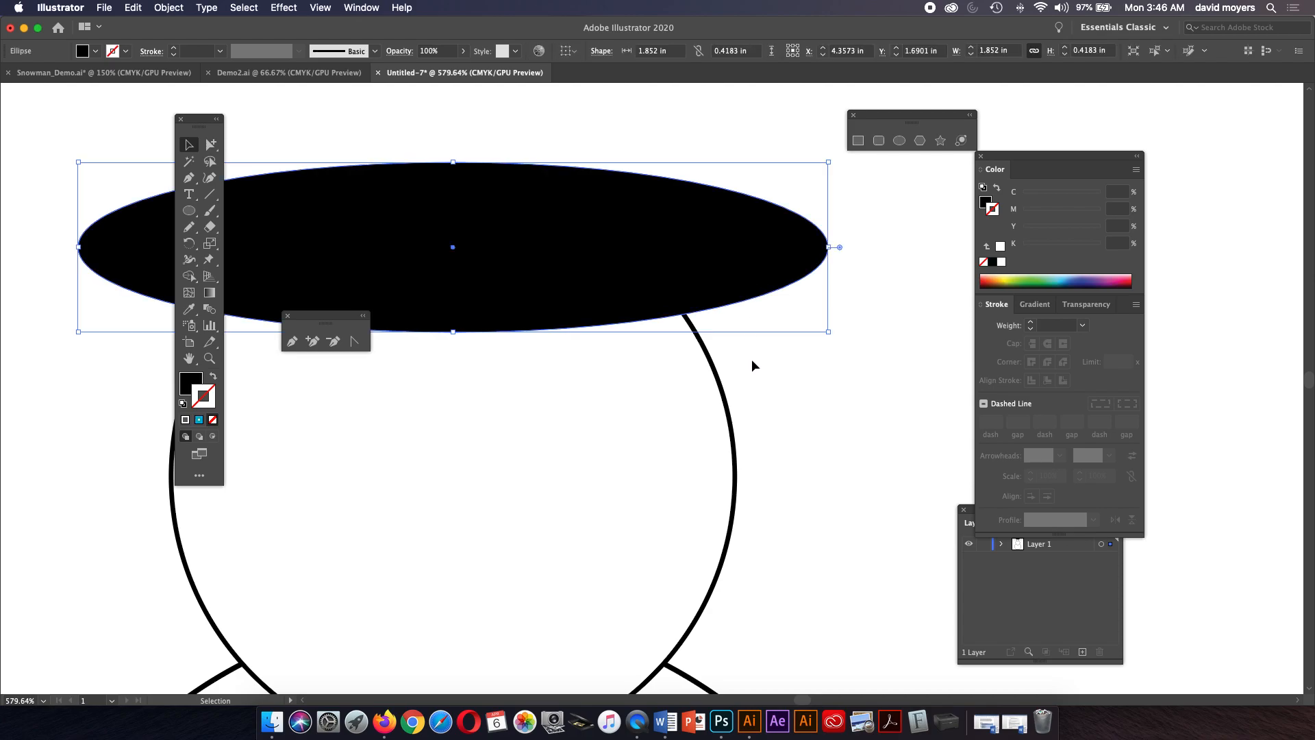
key("super+minus")
key("super+minus")
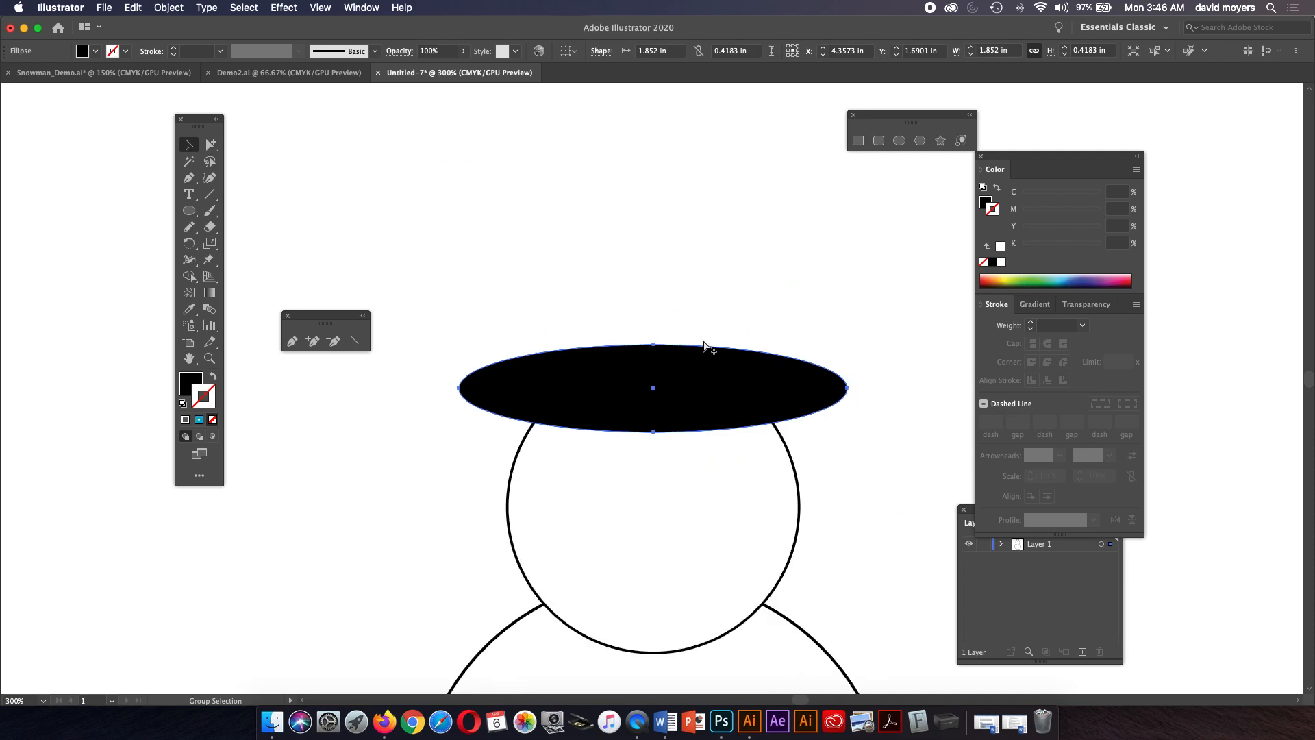
key("super+minus")
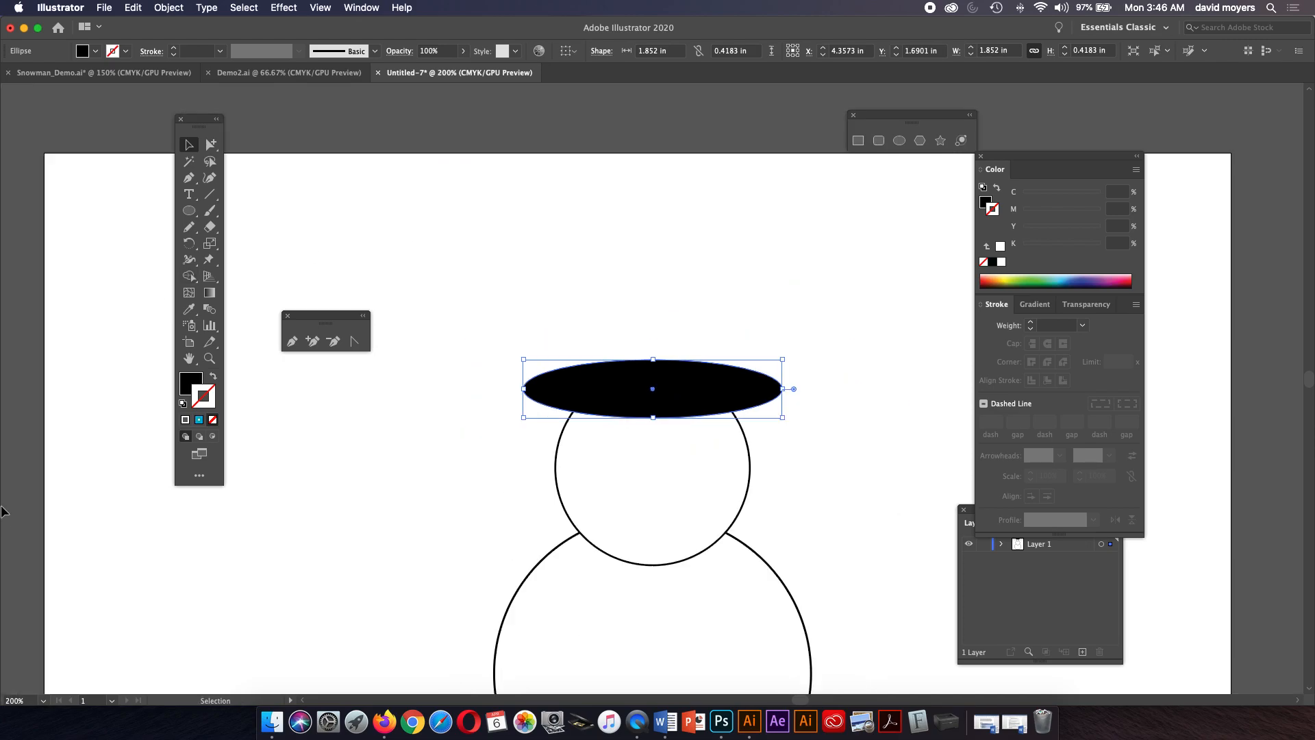
left_click_drag(538, 349, 473, 319)
left_click_drag(615, 357, 618, 339)
left_click_drag(714, 310, 687, 317)
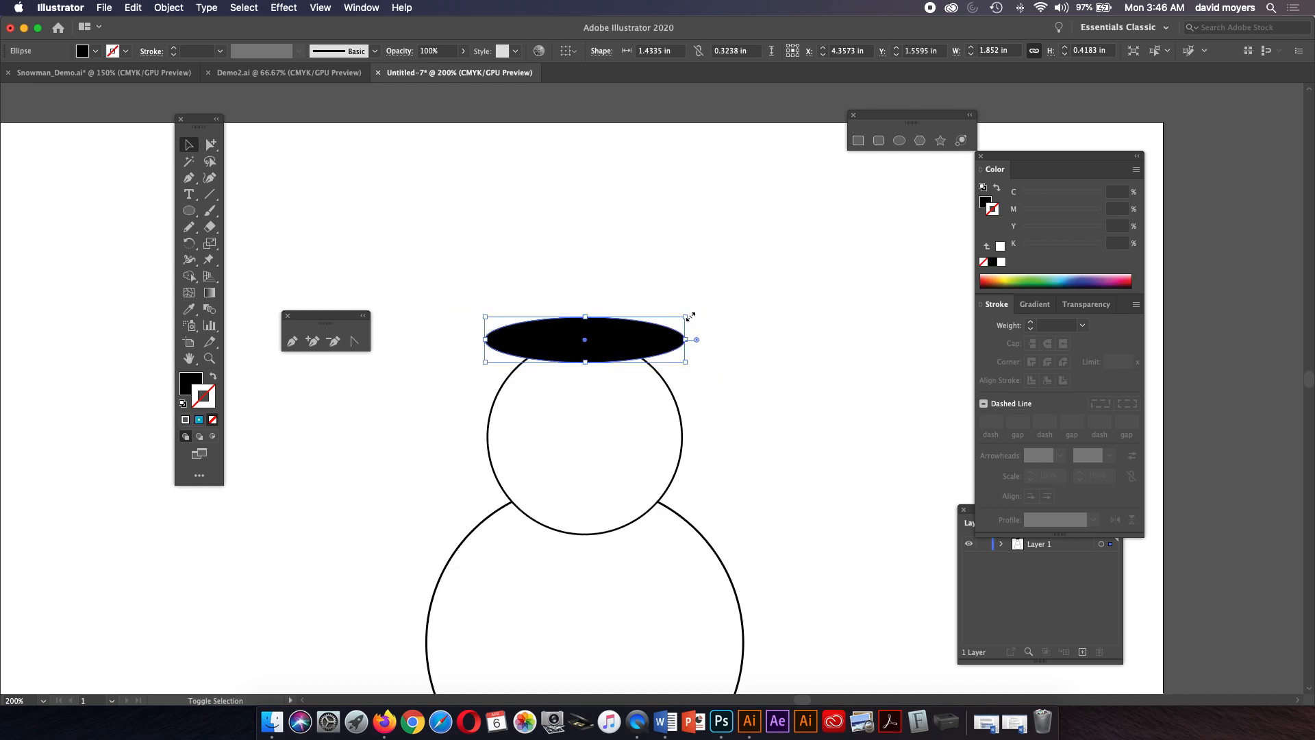
Duplicate the hat brim ellipse and move the copy upward above the original.
left_click(734, 313)
left_click(666, 341)
key("super")
left_click_drag(631, 337, 669, 273)
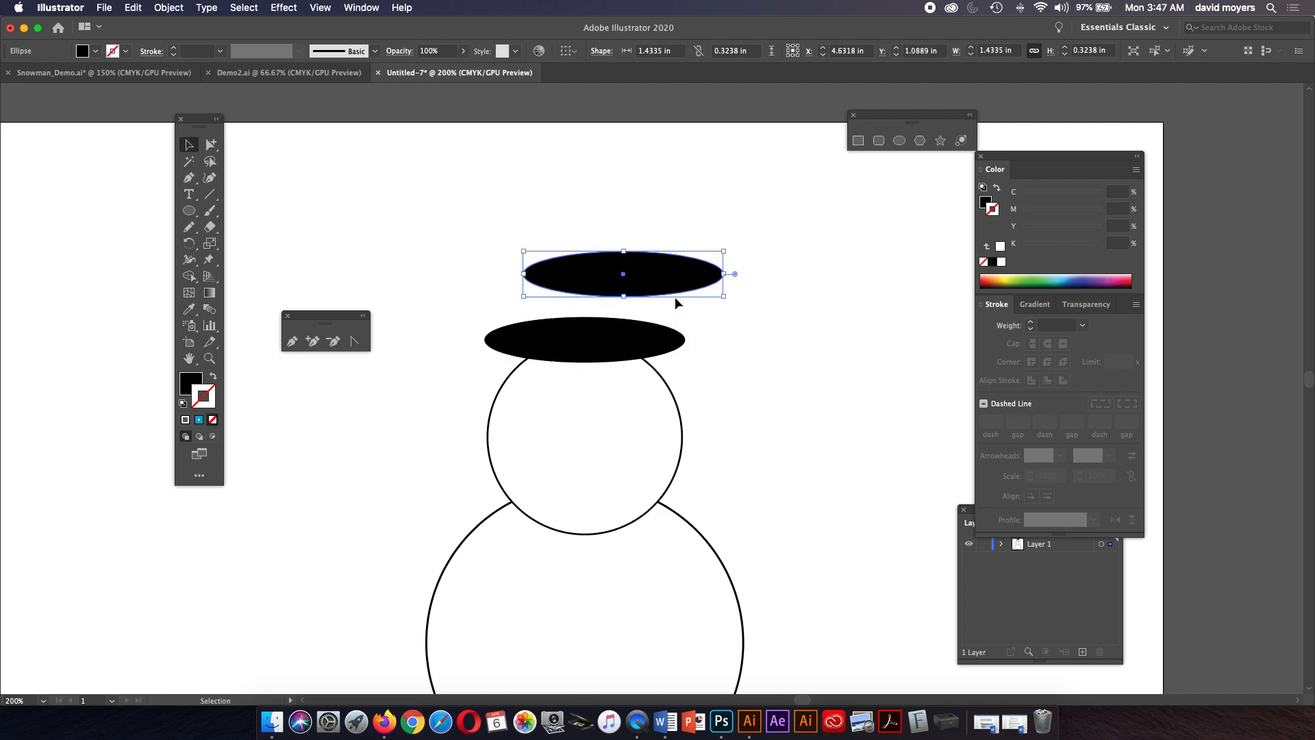
Undo the copy's move and scale the duplicate ellipse down to about 0.83 by 0.2 in within the brim.
key("super+z")
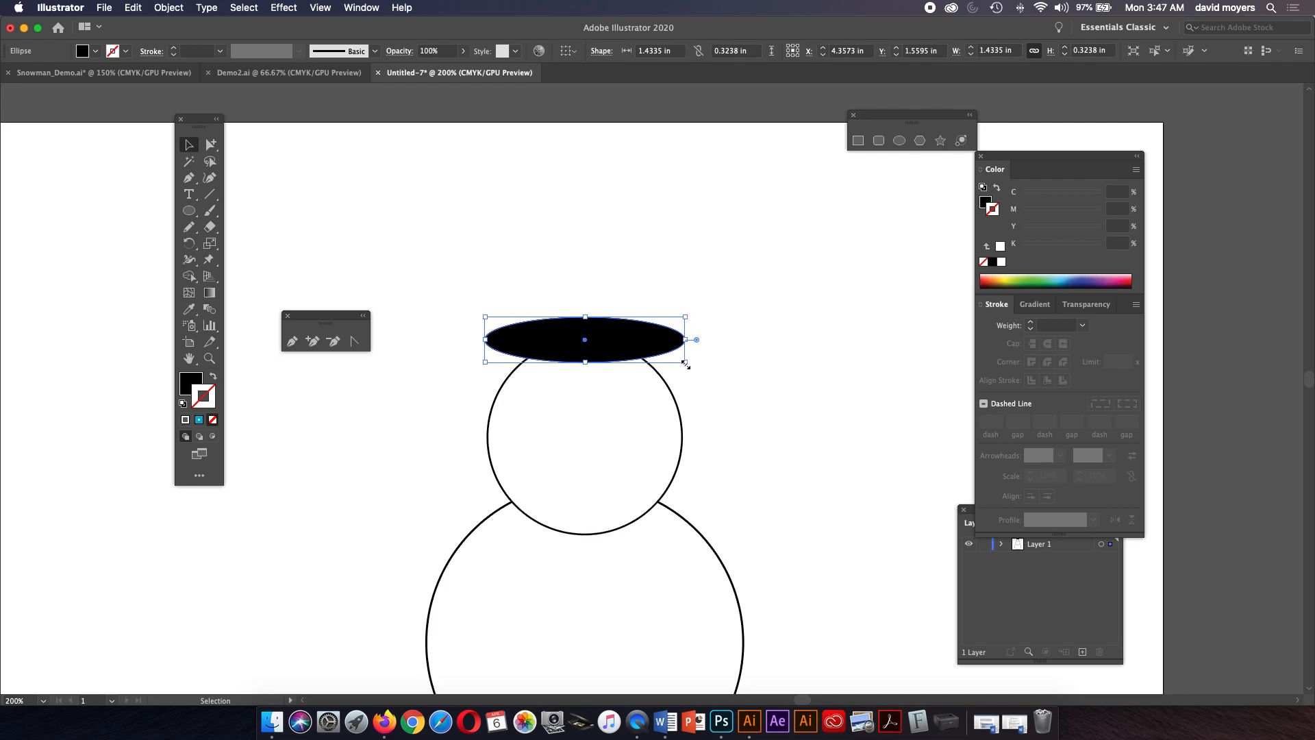
left_click_drag(686, 363, 620, 337)
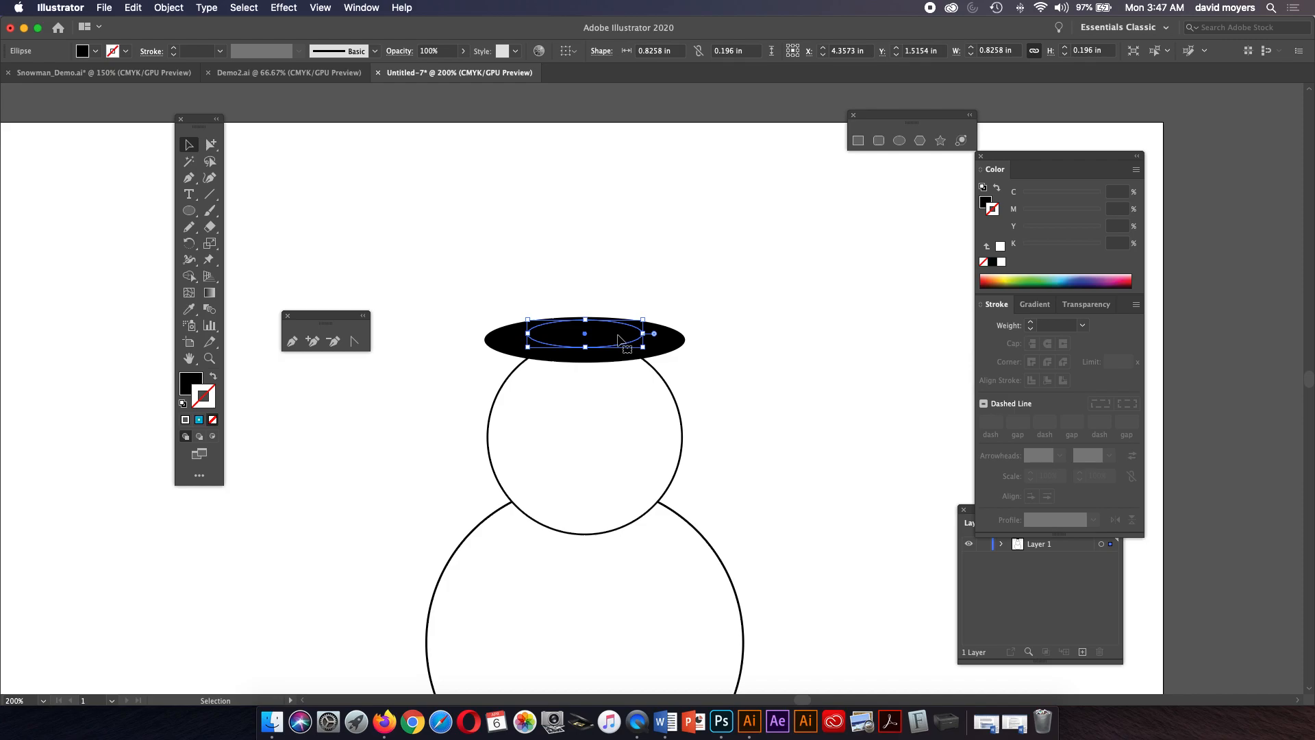
Set the small ellipse's fill to a red of C 13, M 92, Y 76, K 0.
left_click(986, 201)
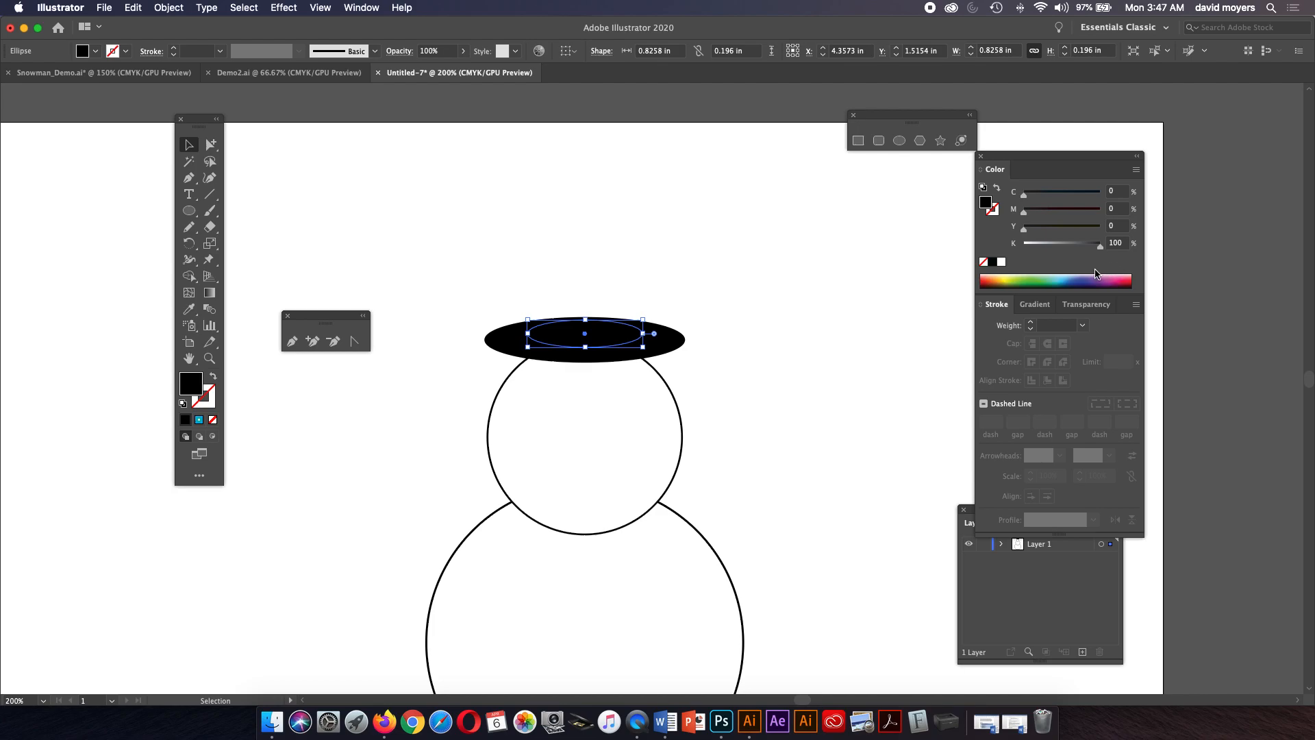
left_click(1126, 277)
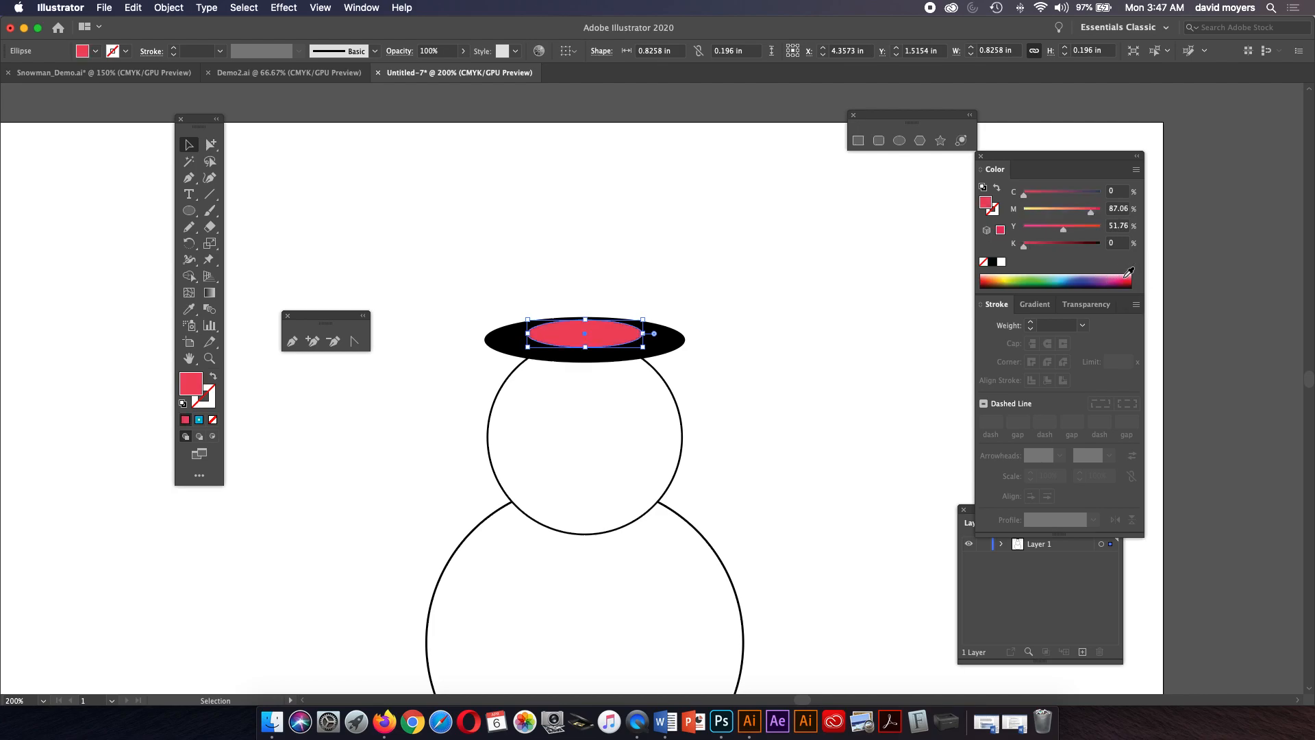
left_click(986, 279)
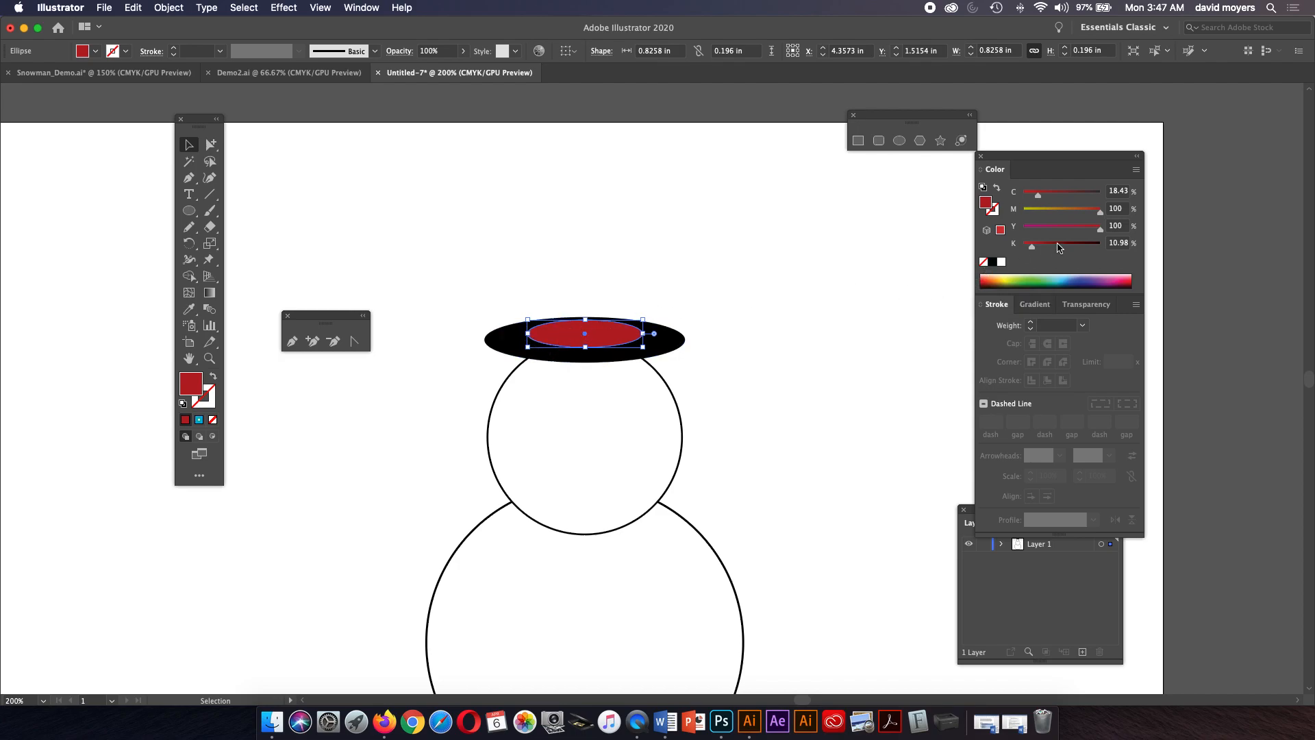
left_click(1035, 244)
left_click_drag(1037, 199, 1012, 195)
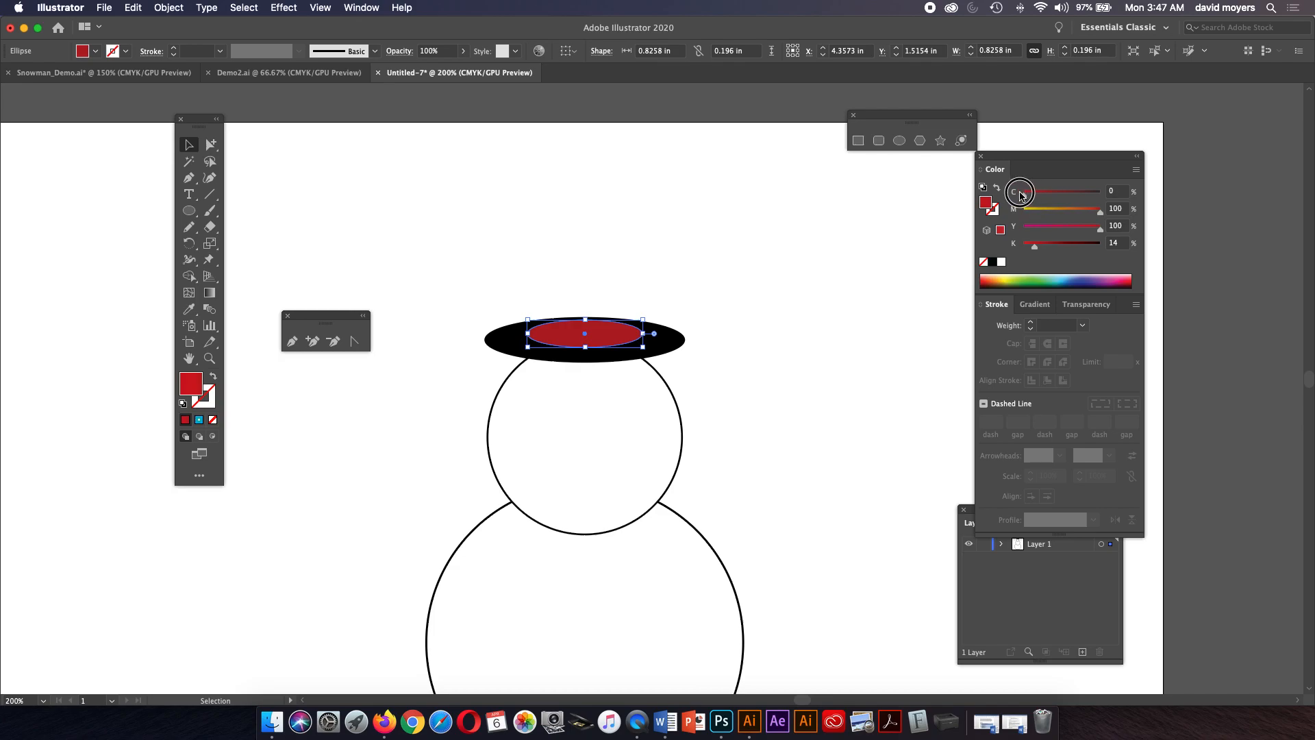
left_click_drag(1036, 248, 1017, 245)
mouse_move(1024, 195)
left_mouse_down()
mouse_move(1063, 198)
mouse_move(1022, 198)
left_mouse_up()
mouse_move(1100, 217)
left_mouse_down()
mouse_move(1081, 231)
mouse_move(1094, 214)
left_mouse_up()
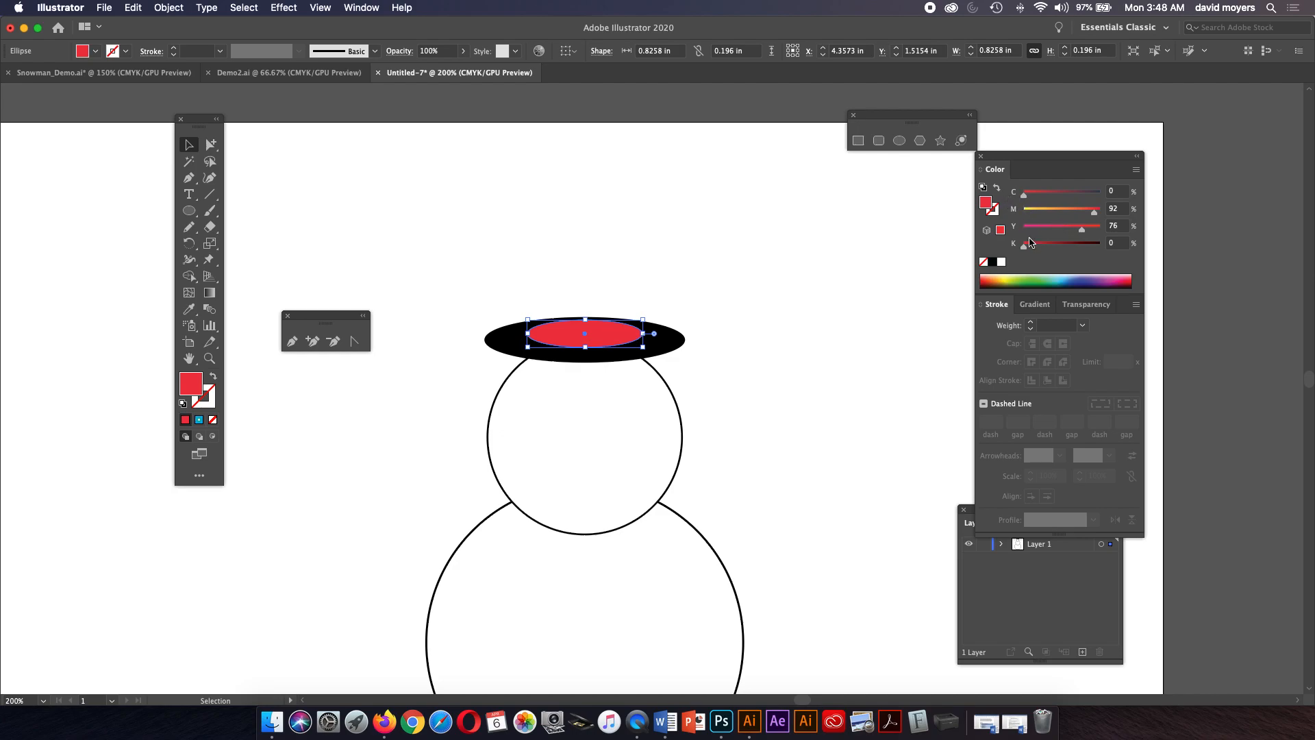
left_click_drag(1025, 196, 1002, 247)
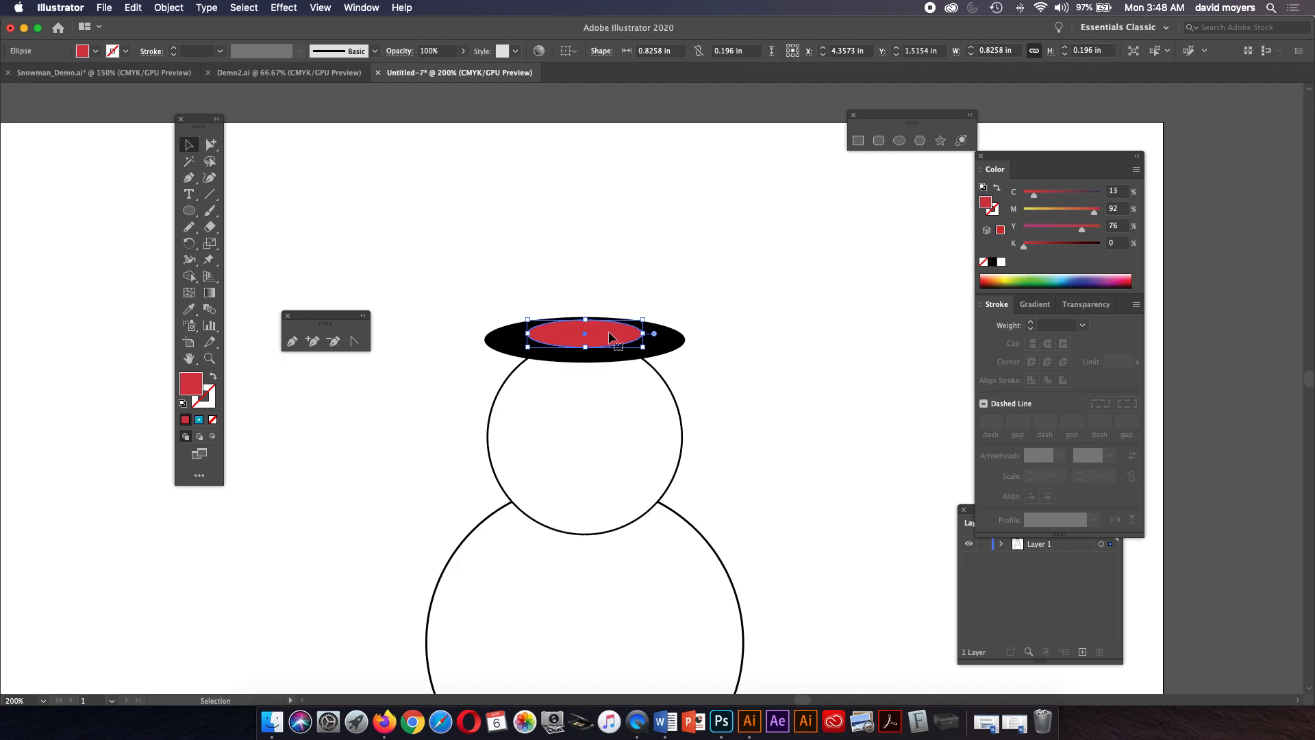
Drag a copy of the red ellipse up above the brim and set its fill to 87% black.
left_click_drag(608, 336, 613, 213)
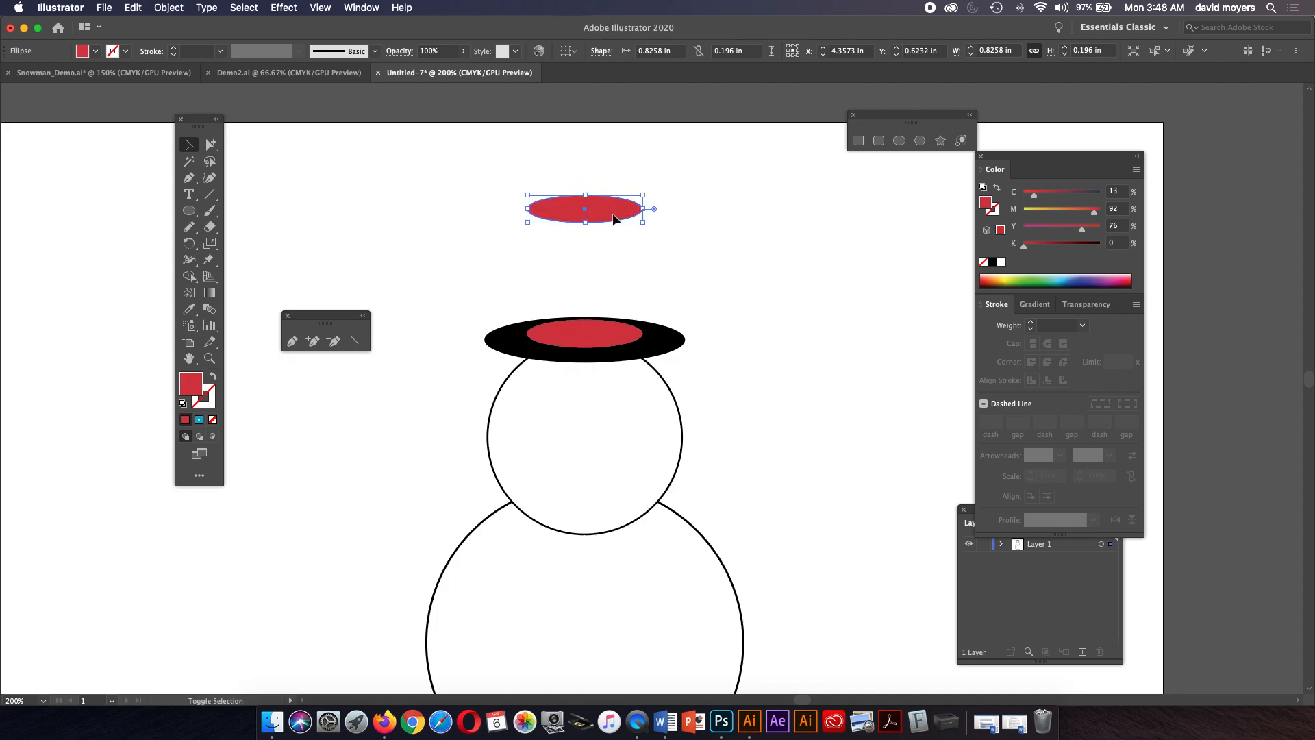
left_click(623, 271)
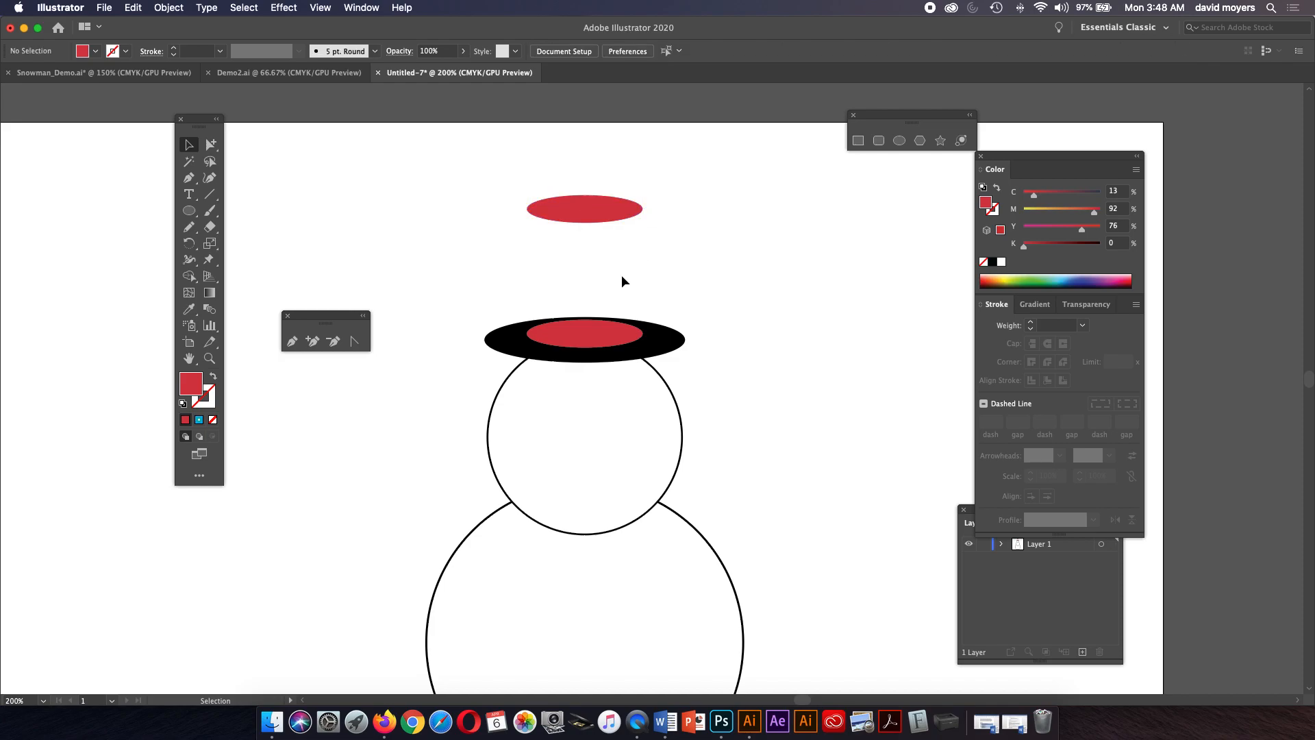
left_click(612, 216)
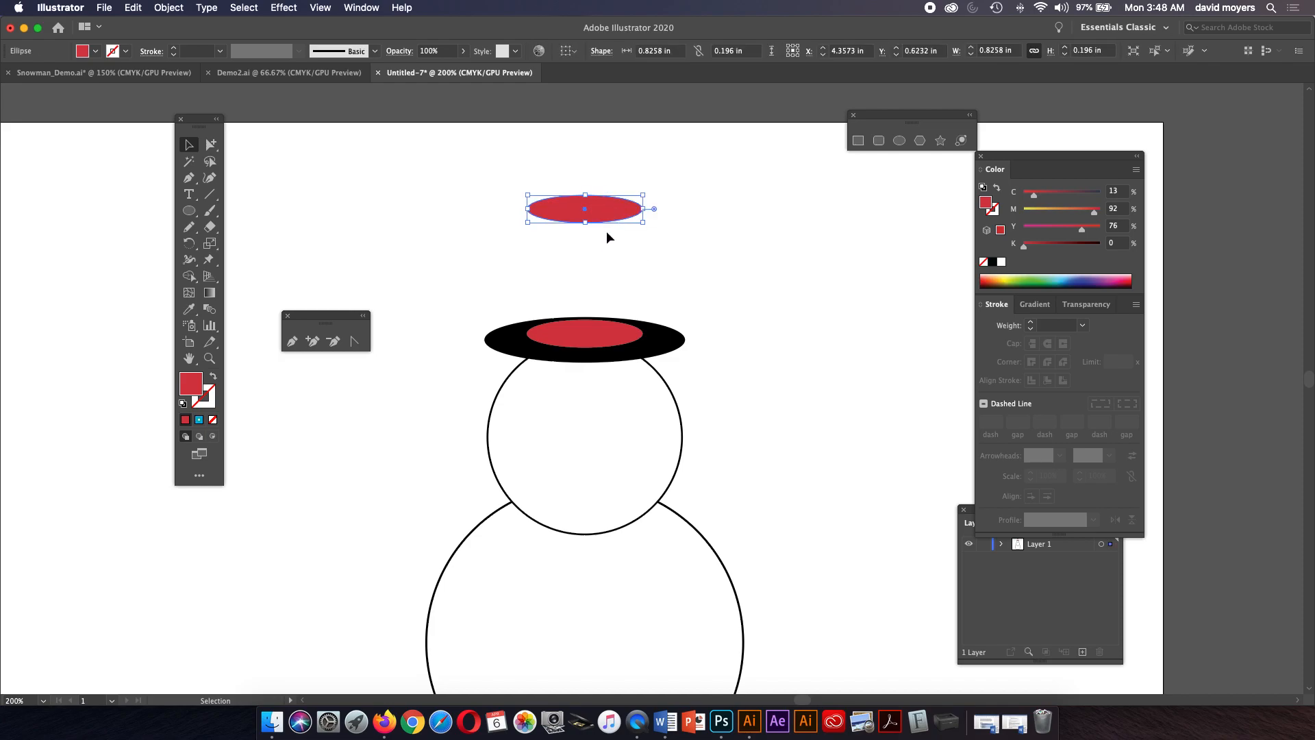
left_click(611, 277)
left_click(612, 220)
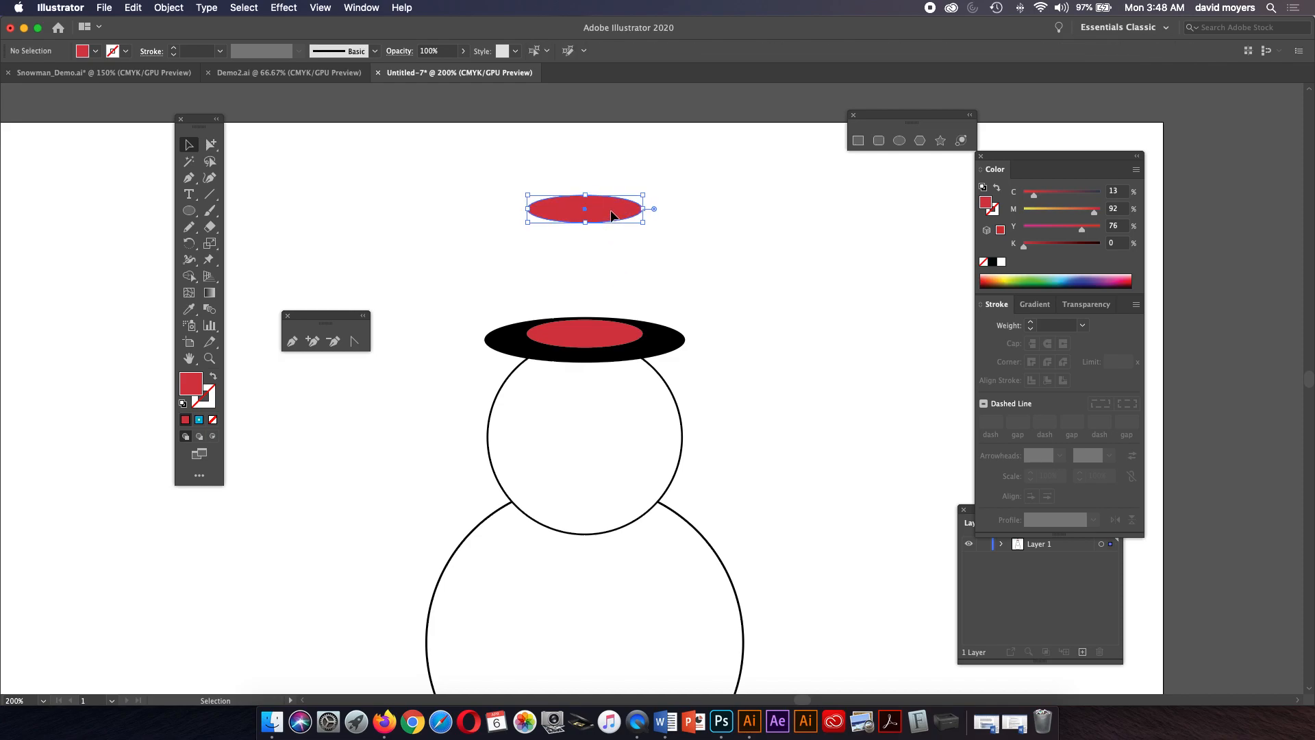
left_click(994, 263)
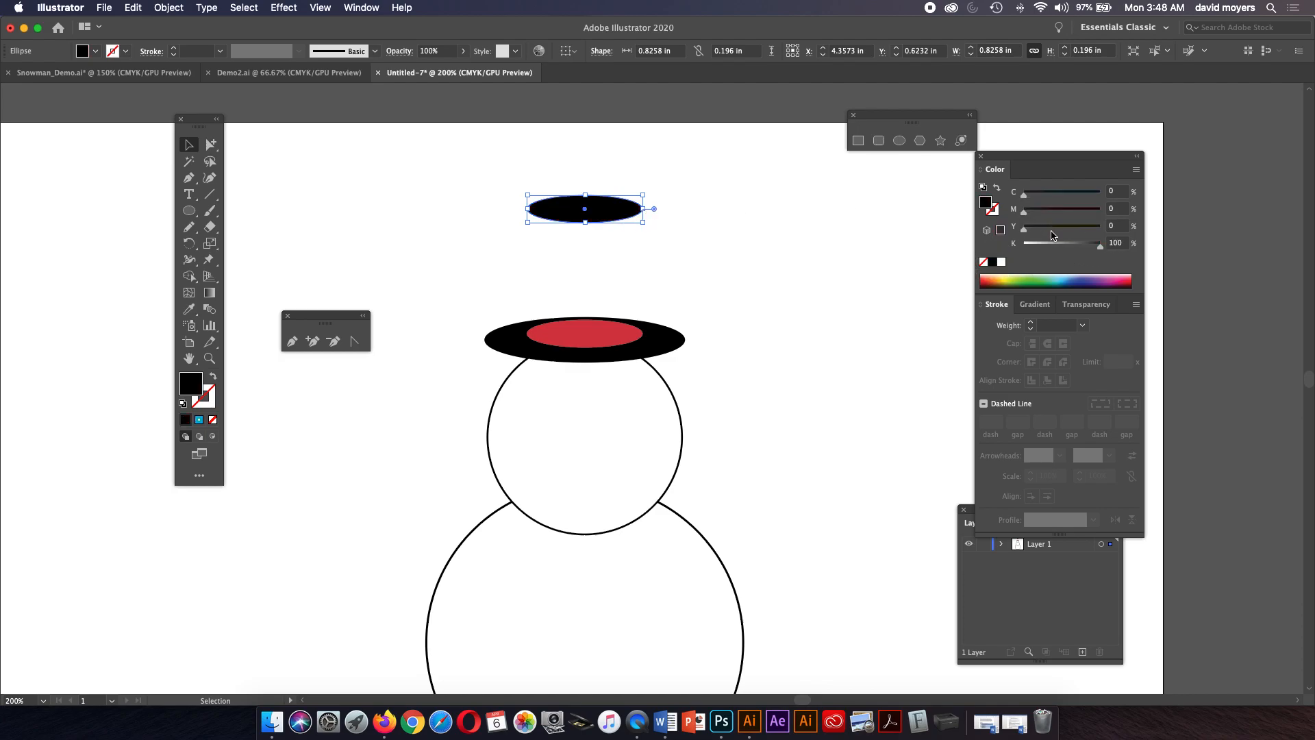
left_click(1090, 246)
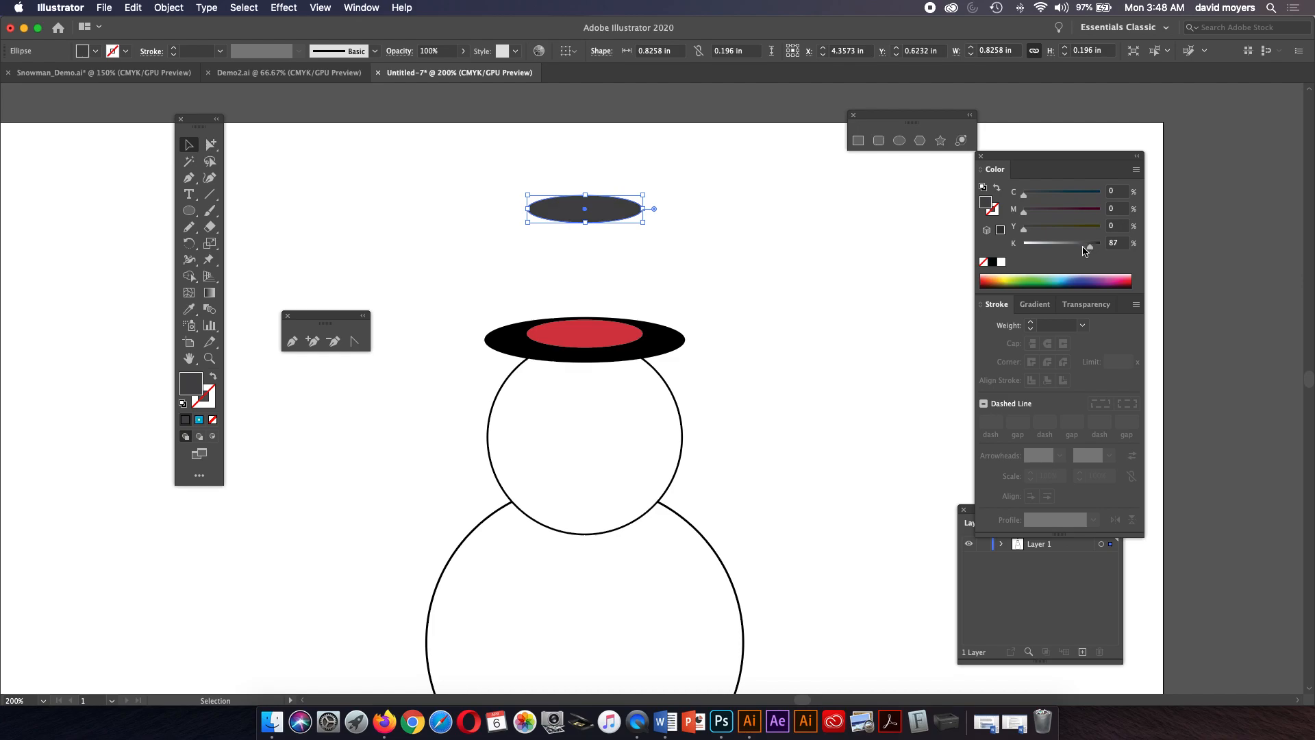
Draw a rectangle about 0.83 by 0.89 in from the top ellipse down to the band as the hat crown, and fill it black.
left_click_drag(189, 211, 246, 211)
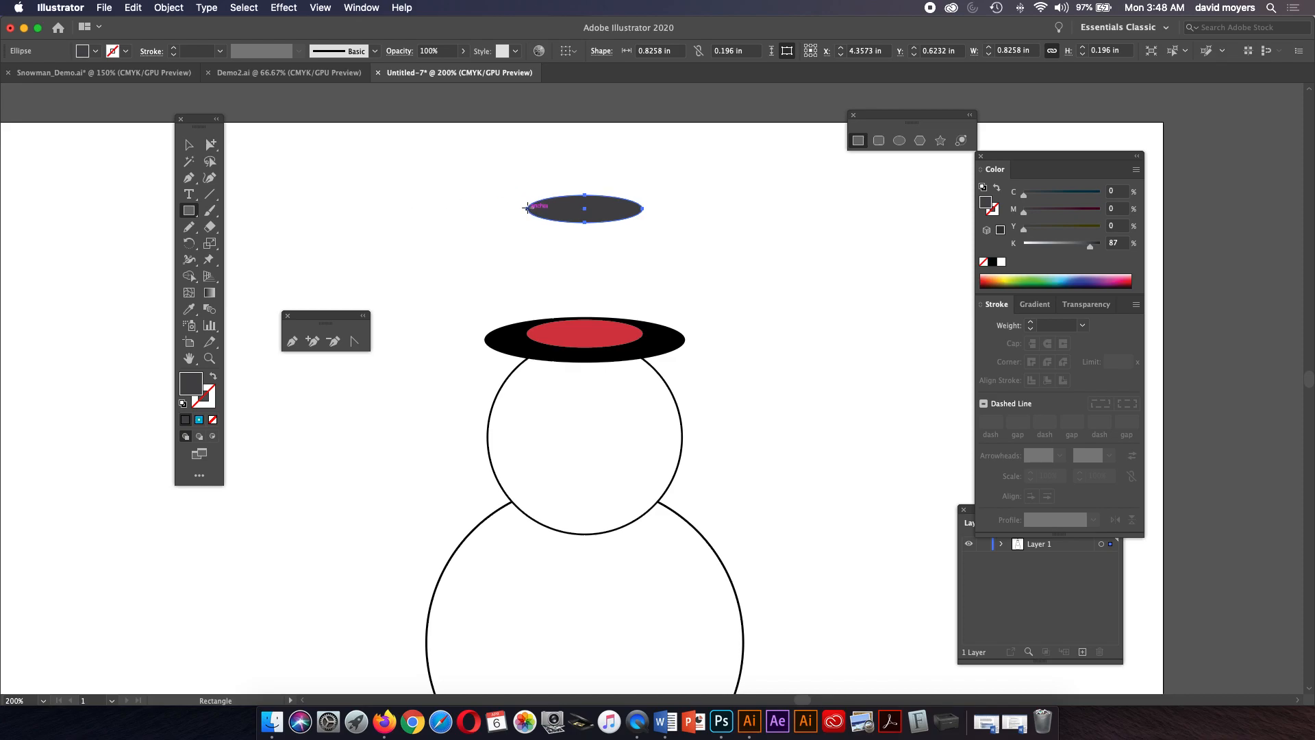
left_click_drag(527, 208, 643, 333)
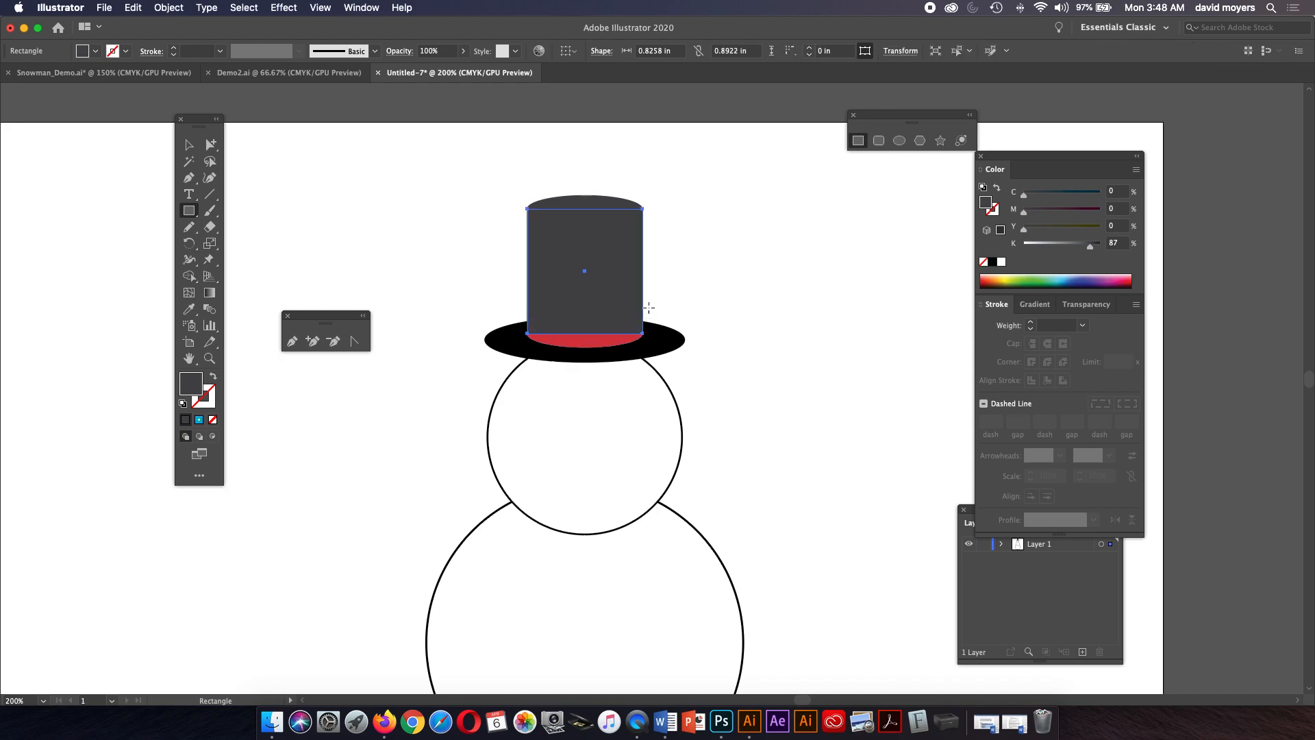
left_click(189, 145)
left_click(375, 201)
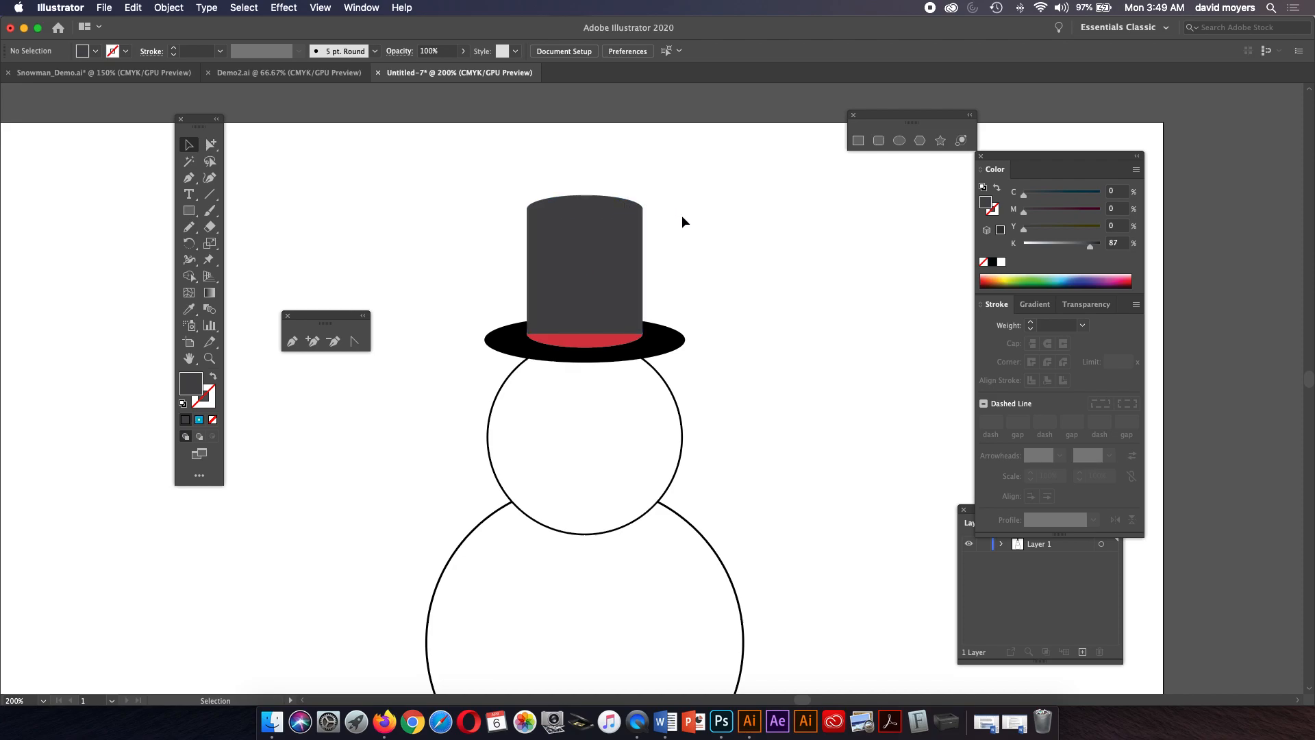
left_click(612, 253)
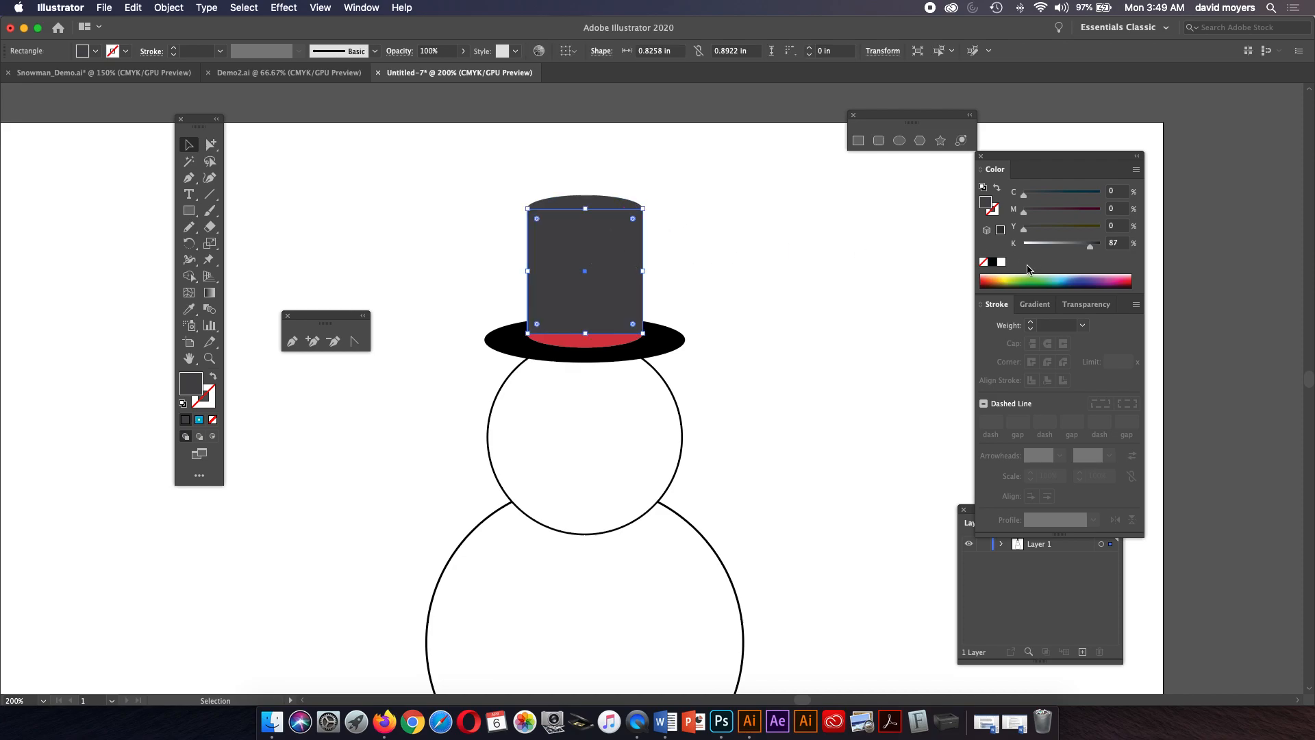
left_click(994, 263)
left_click(679, 263)
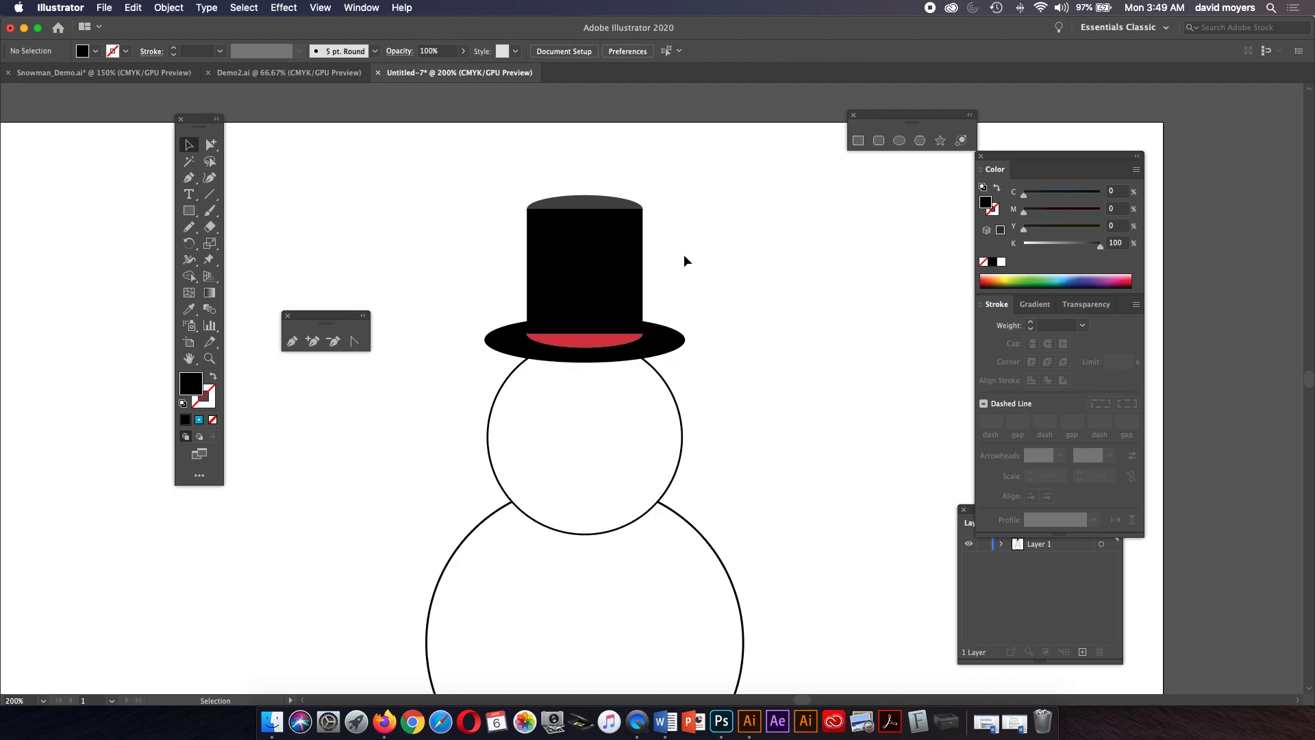
Bring the gray top ellipse to the front so it caps the crown.
left_click(625, 204)
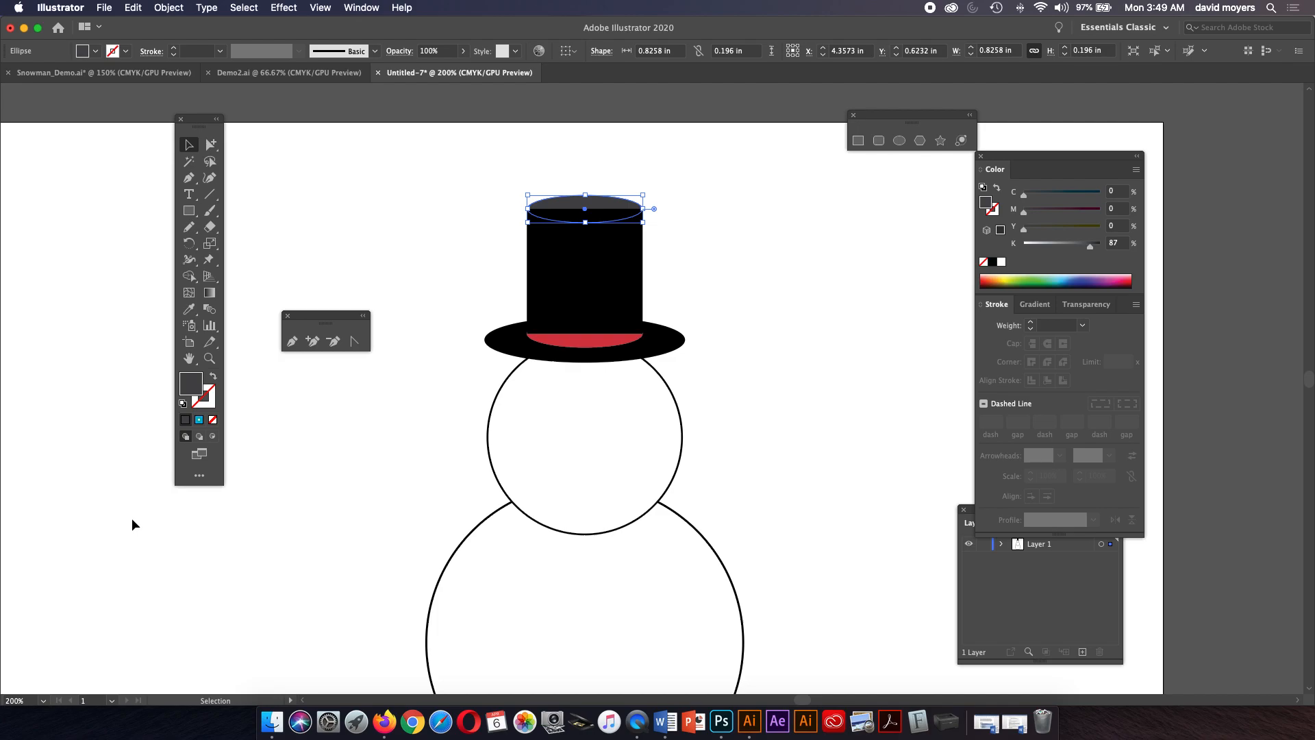
key("shift")
key("super+shift+bracketright")
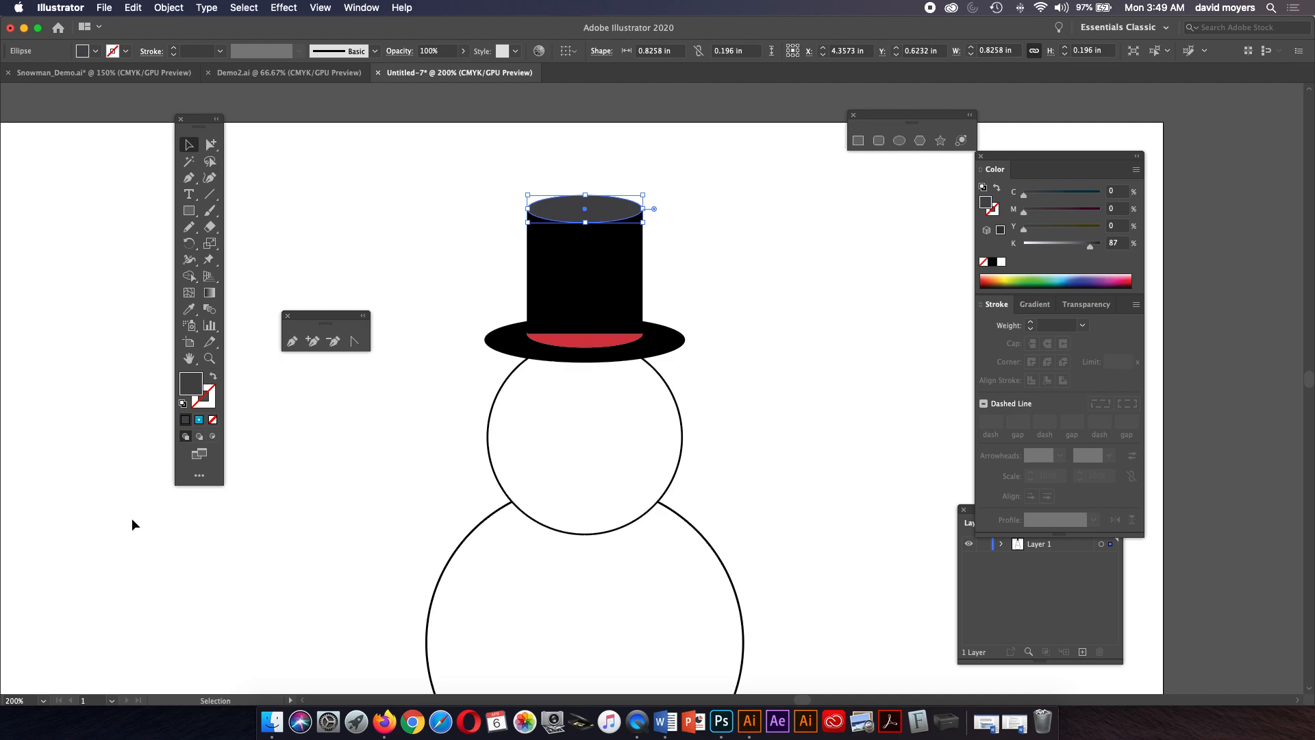
left_click(746, 334)
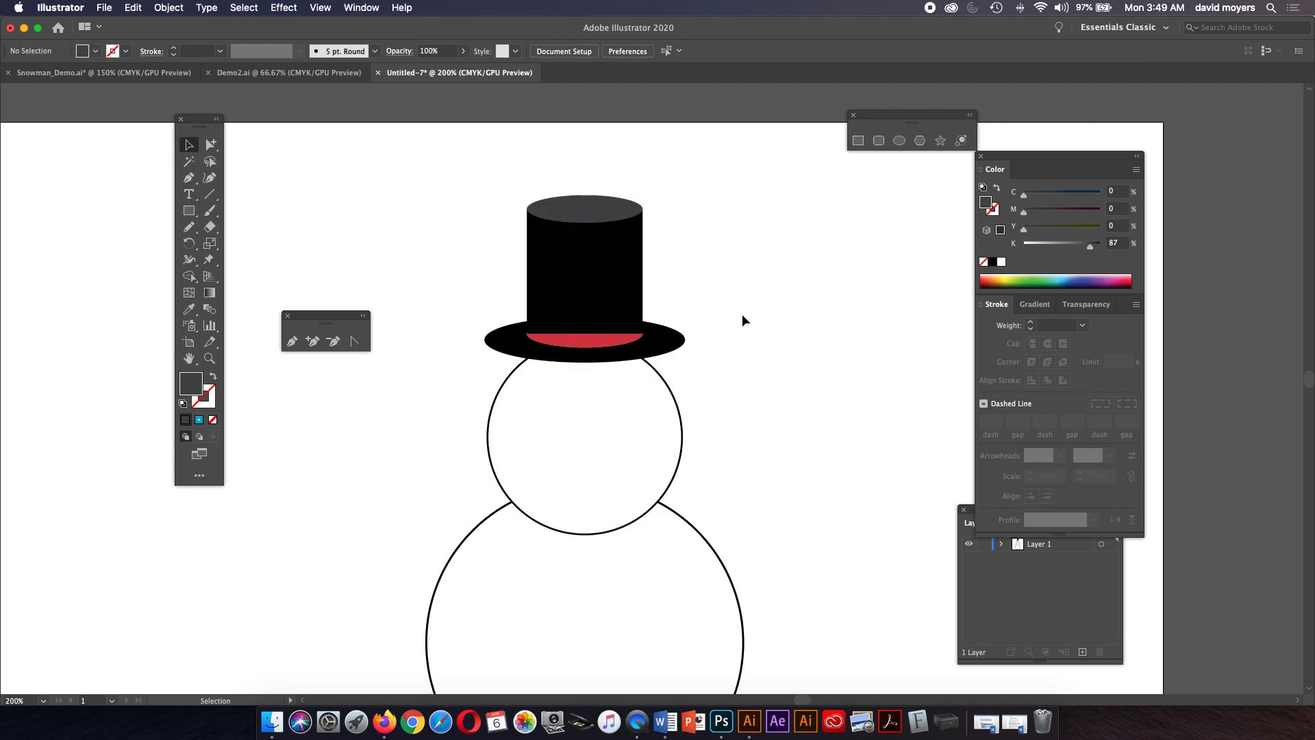
Bring the red band ellipse to the front over the crown.
left_click(612, 342)
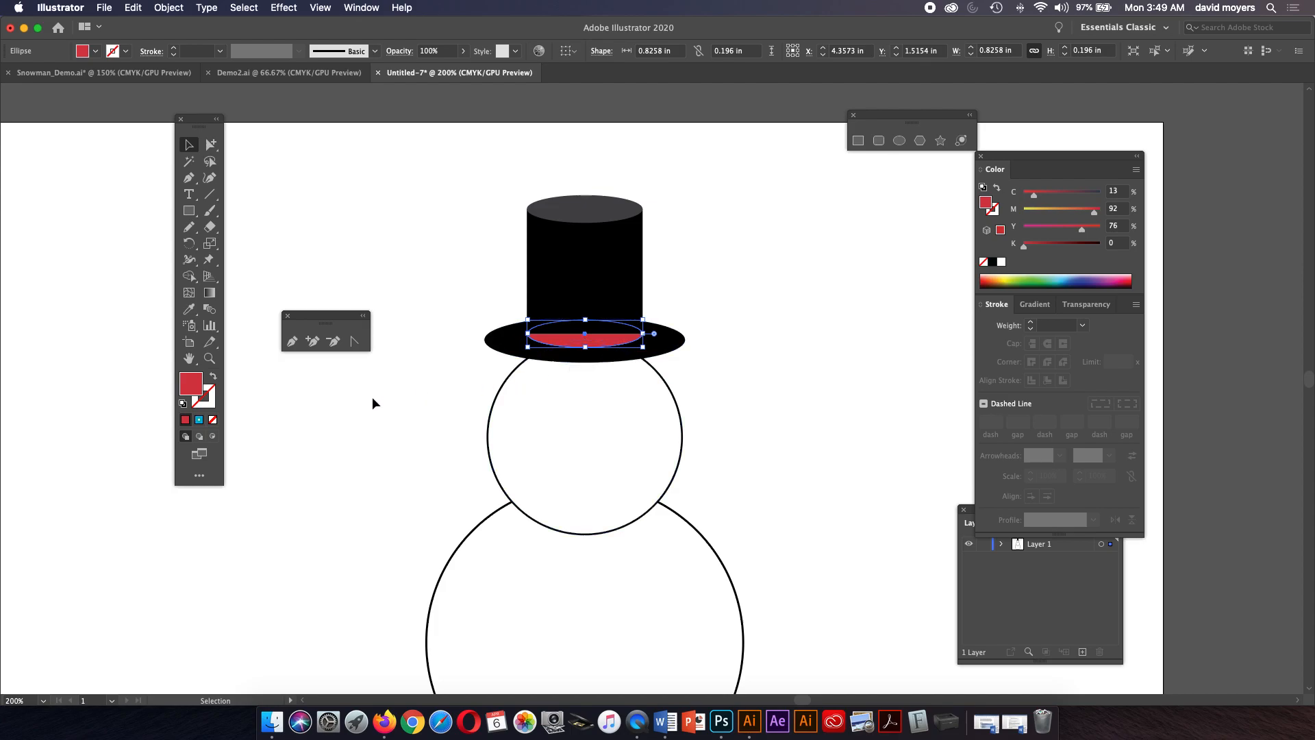
key("super+shift+bracketright")
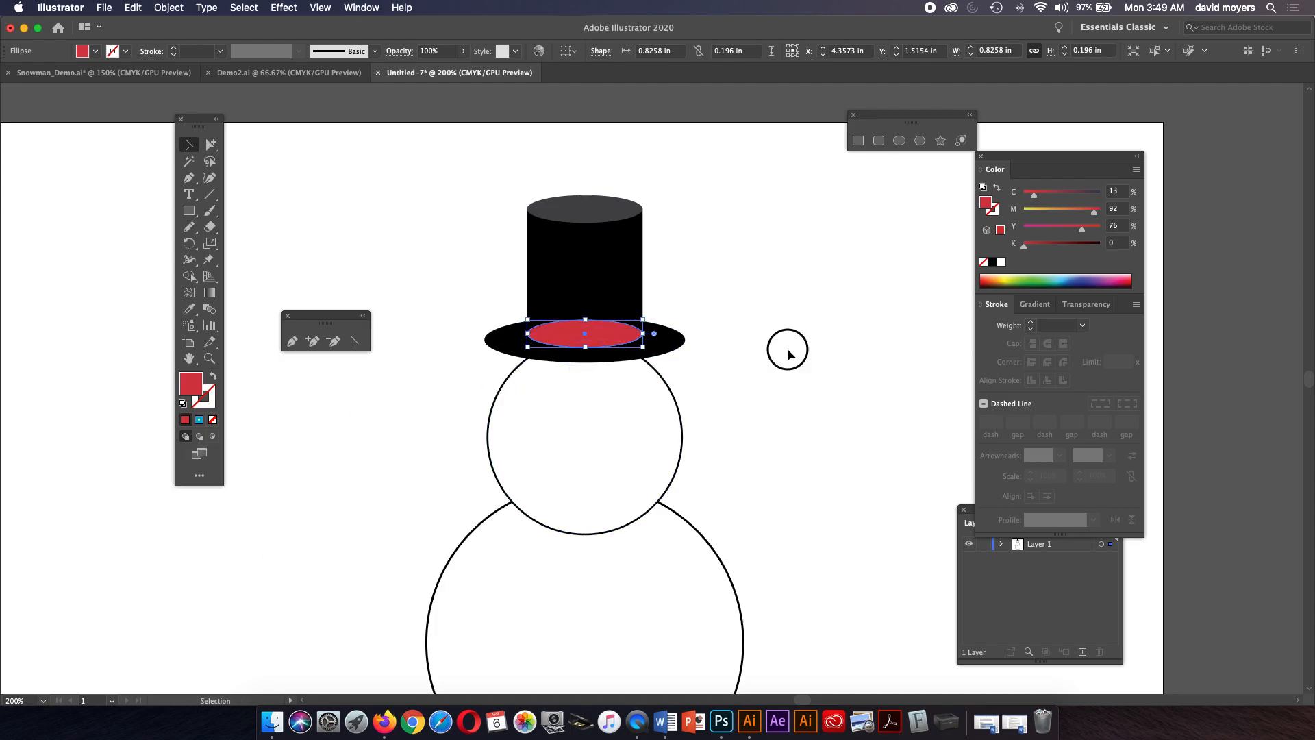
left_click(787, 348)
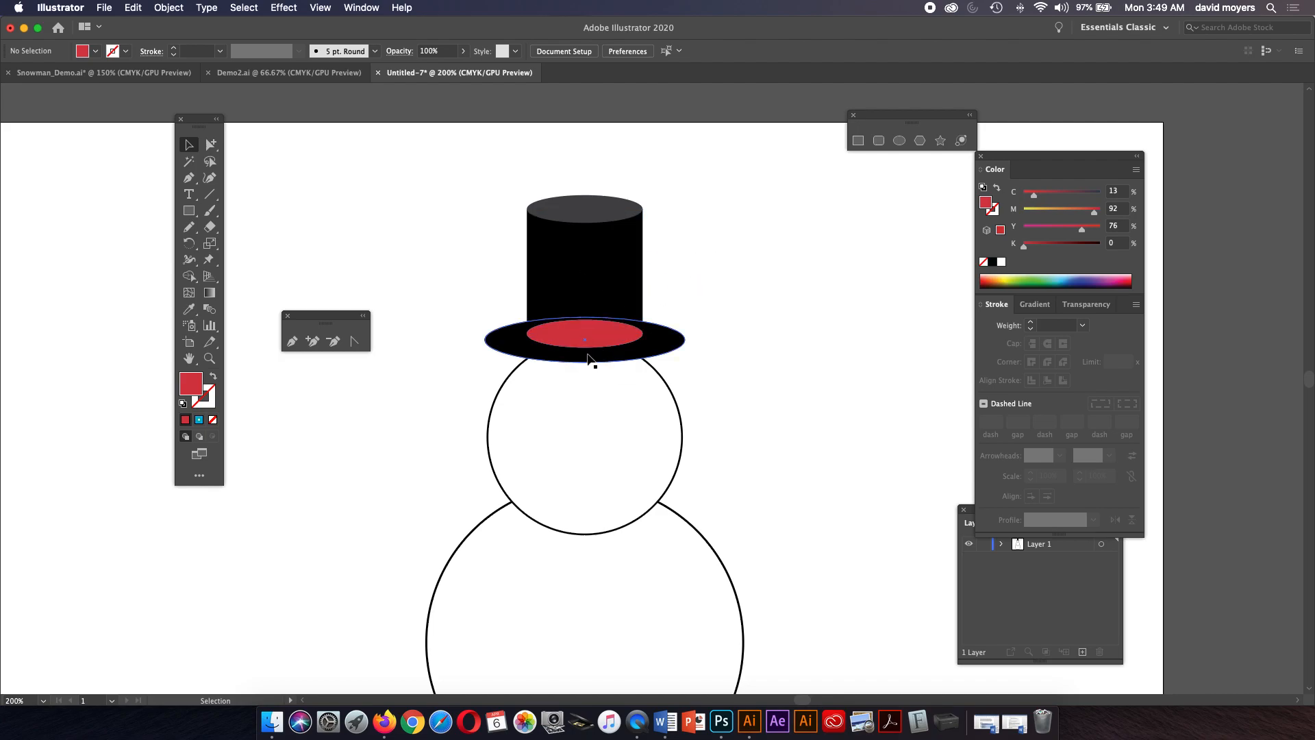
left_click(595, 334)
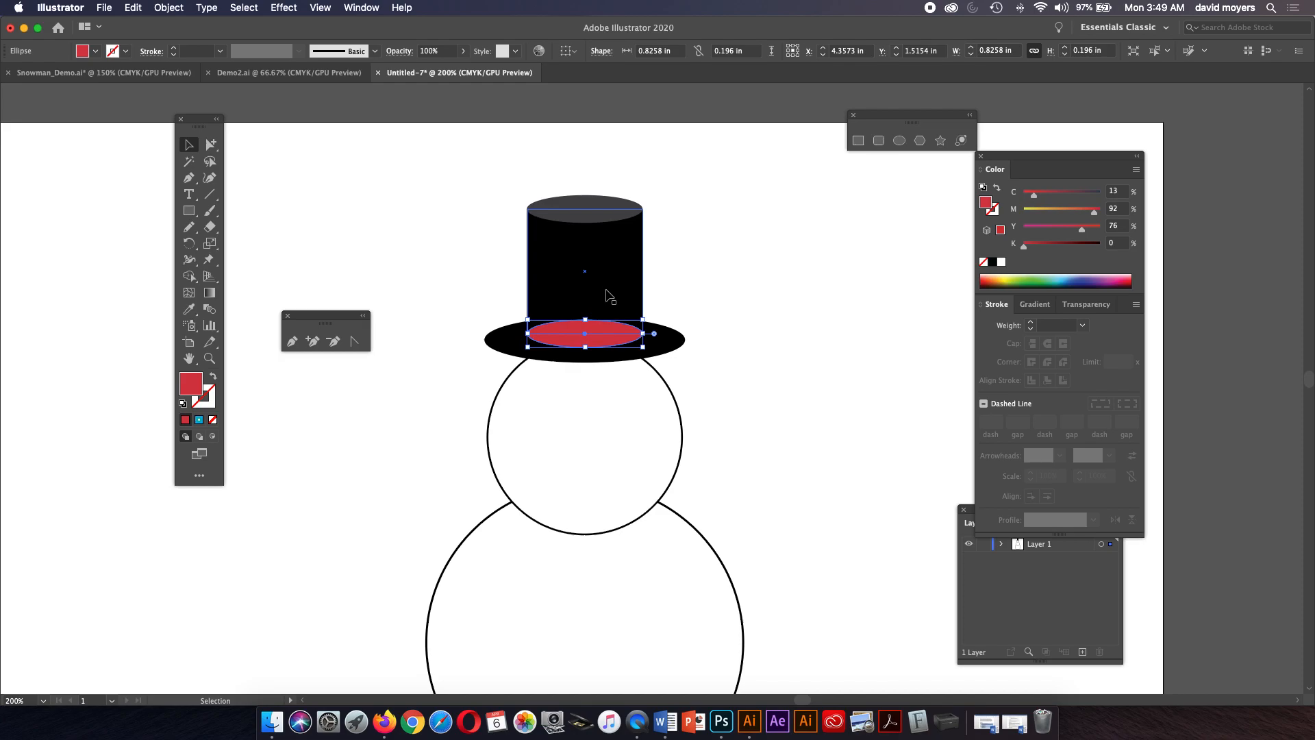
left_click(609, 294, "shift")
left_click(599, 197, "shift")
left_click_drag(599, 262, 601, 262)
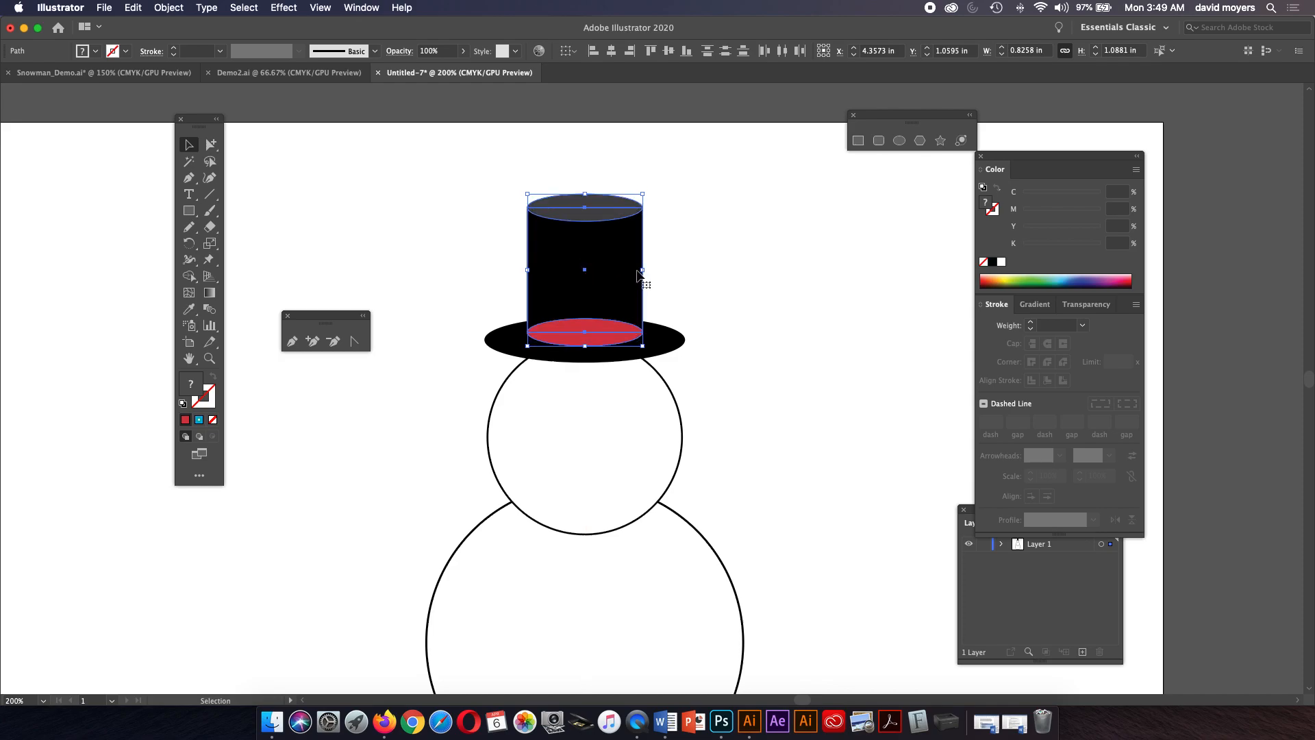
left_click(672, 271)
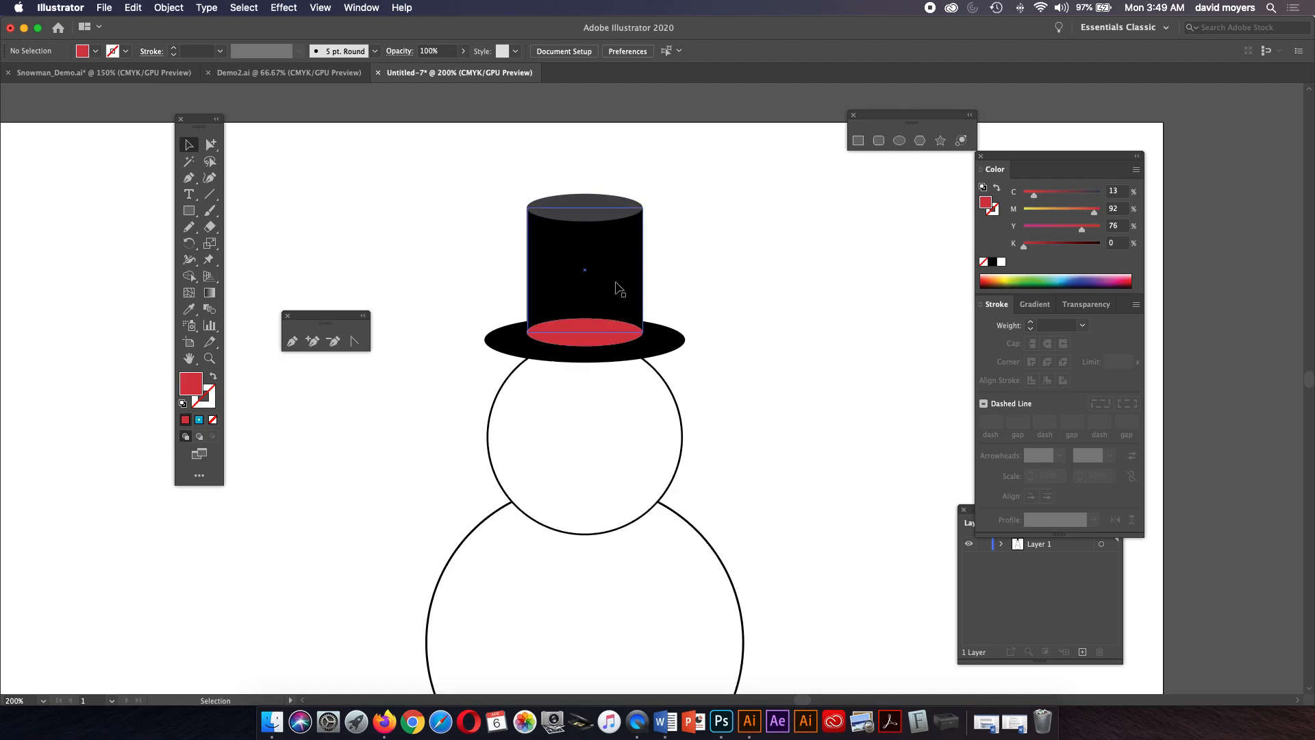
Examine the finished snowman in the Snowman_Demo document, then return to the working document.
left_click(168, 74)
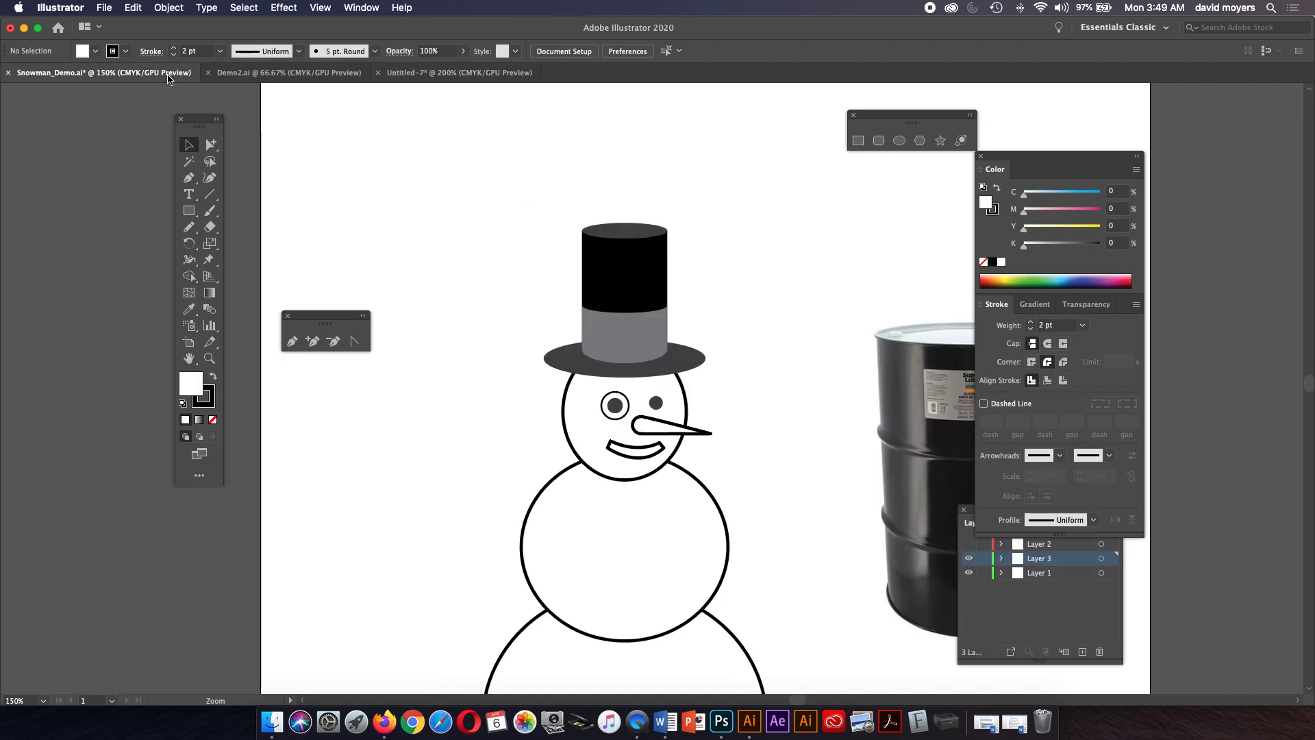
left_click_drag(761, 244, 520, 194)
left_click_drag(643, 258, 543, 216)
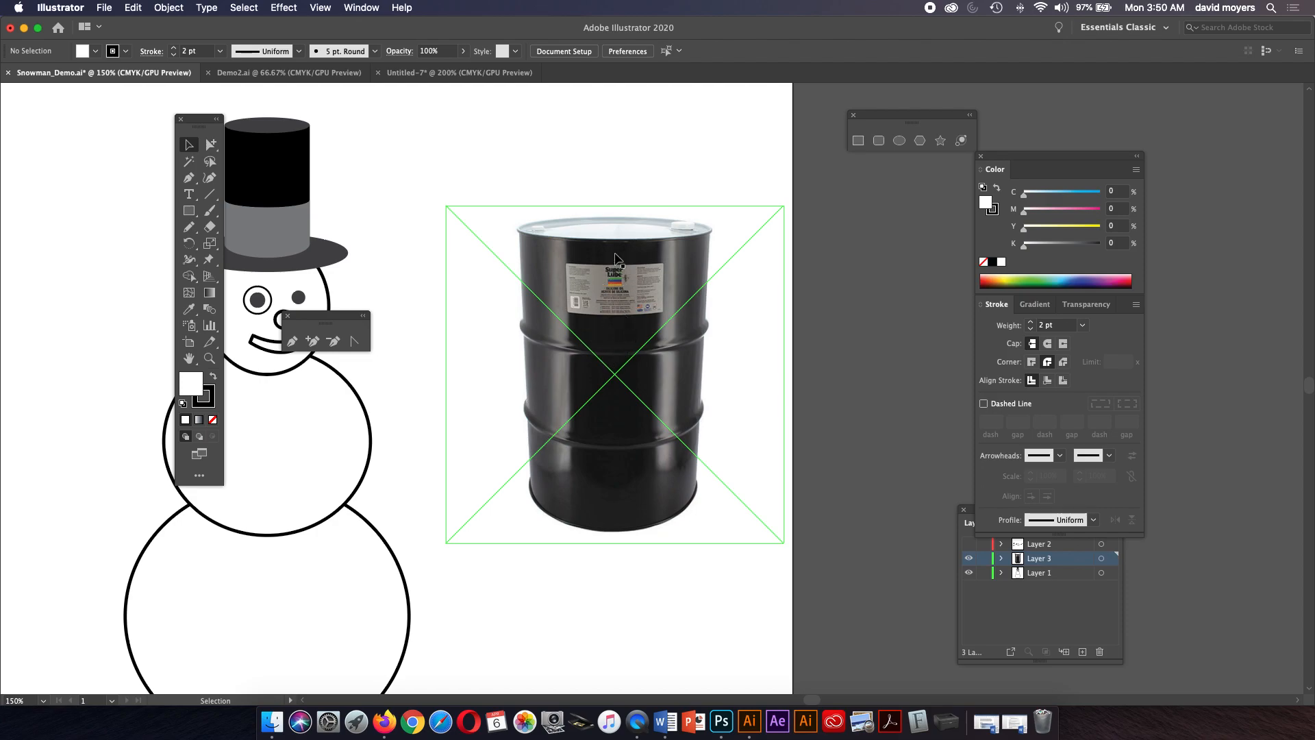
left_click_drag(644, 254, 615, 347)
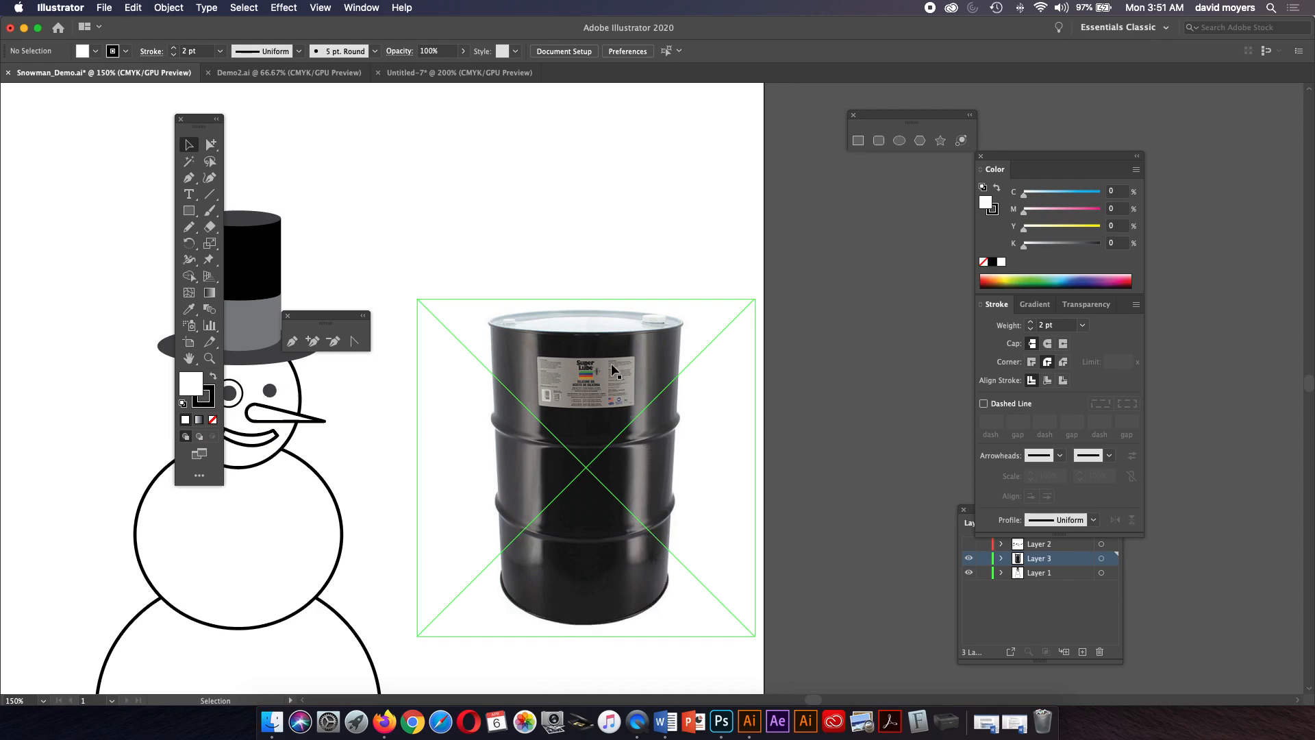
left_click(418, 74)
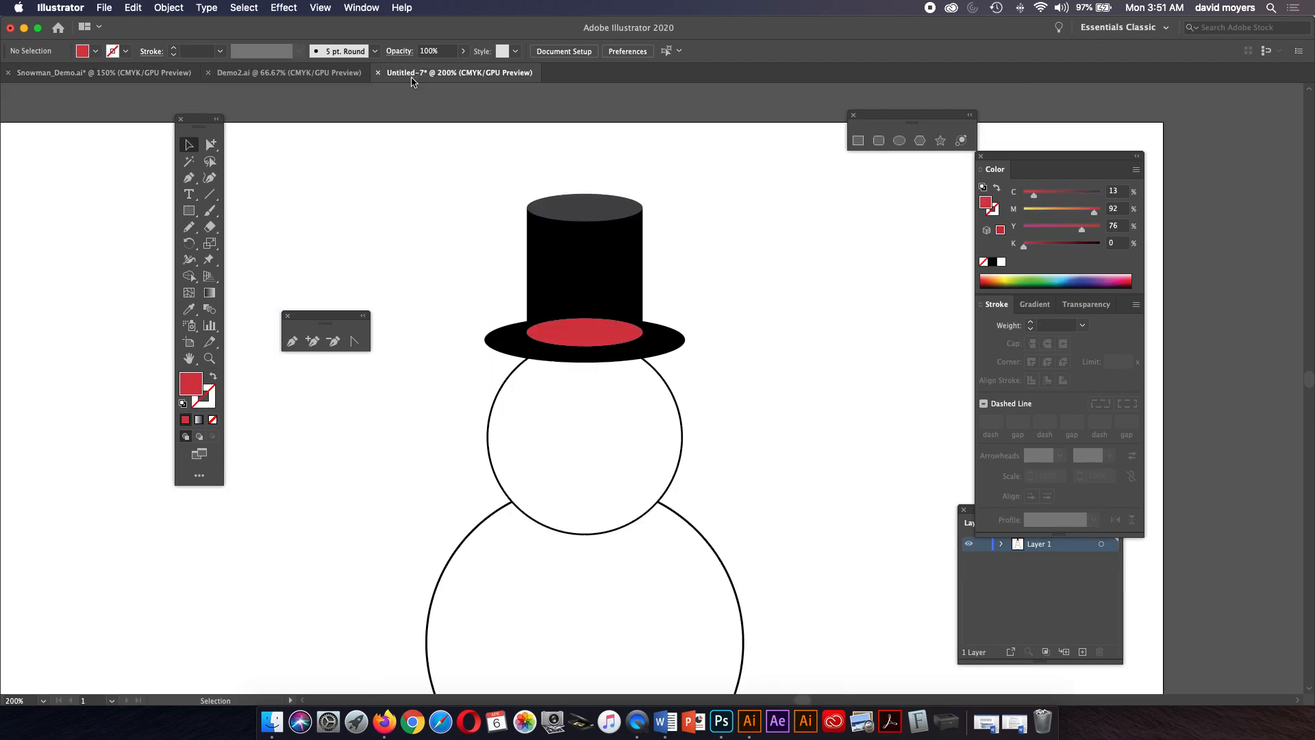
Flatten the crown's top ellipse to about 0.83 by 0.11 in.
left_click(585, 330)
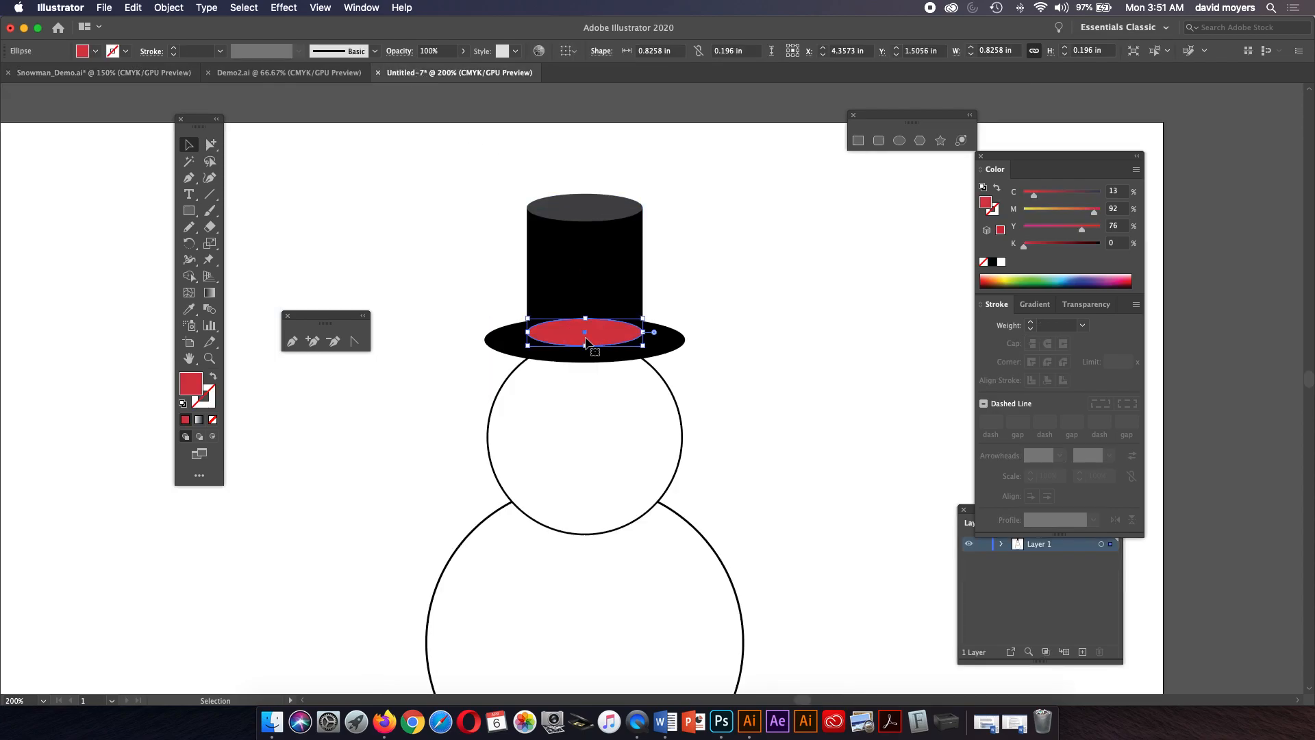
left_click(584, 211)
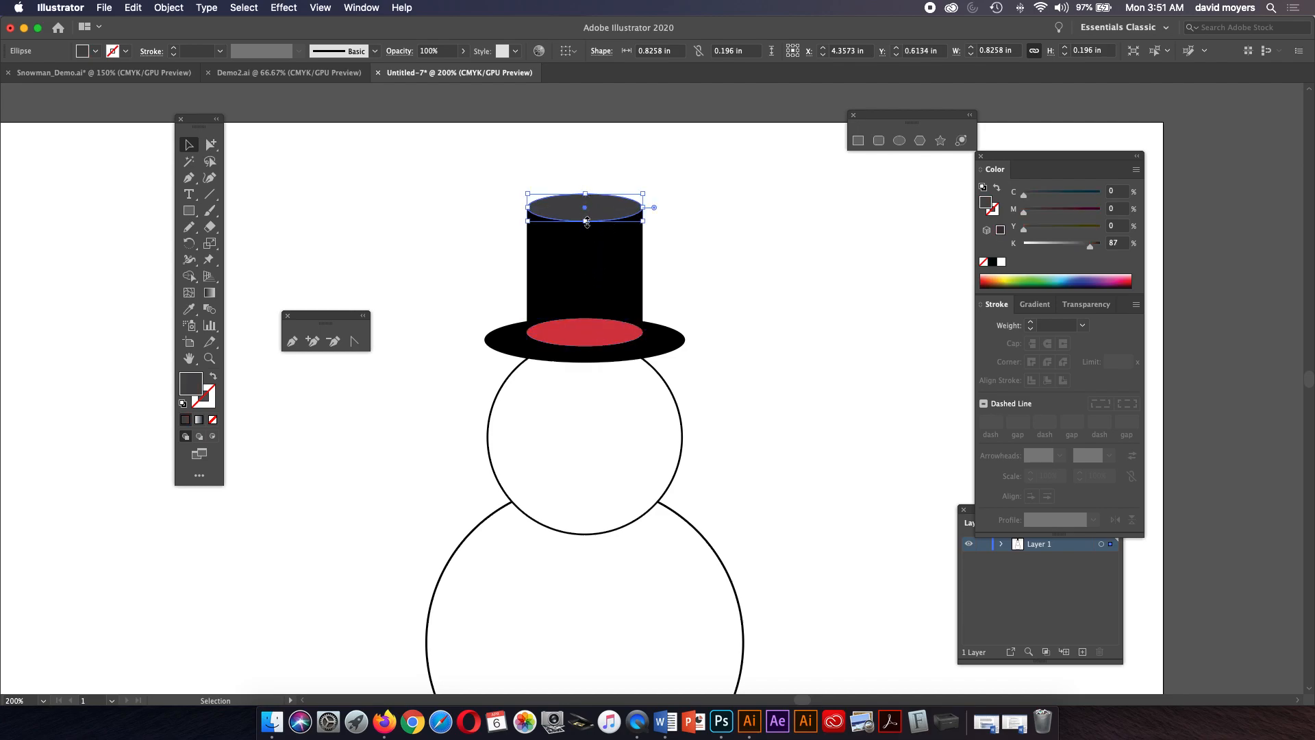
left_click_drag(586, 222, 587, 214)
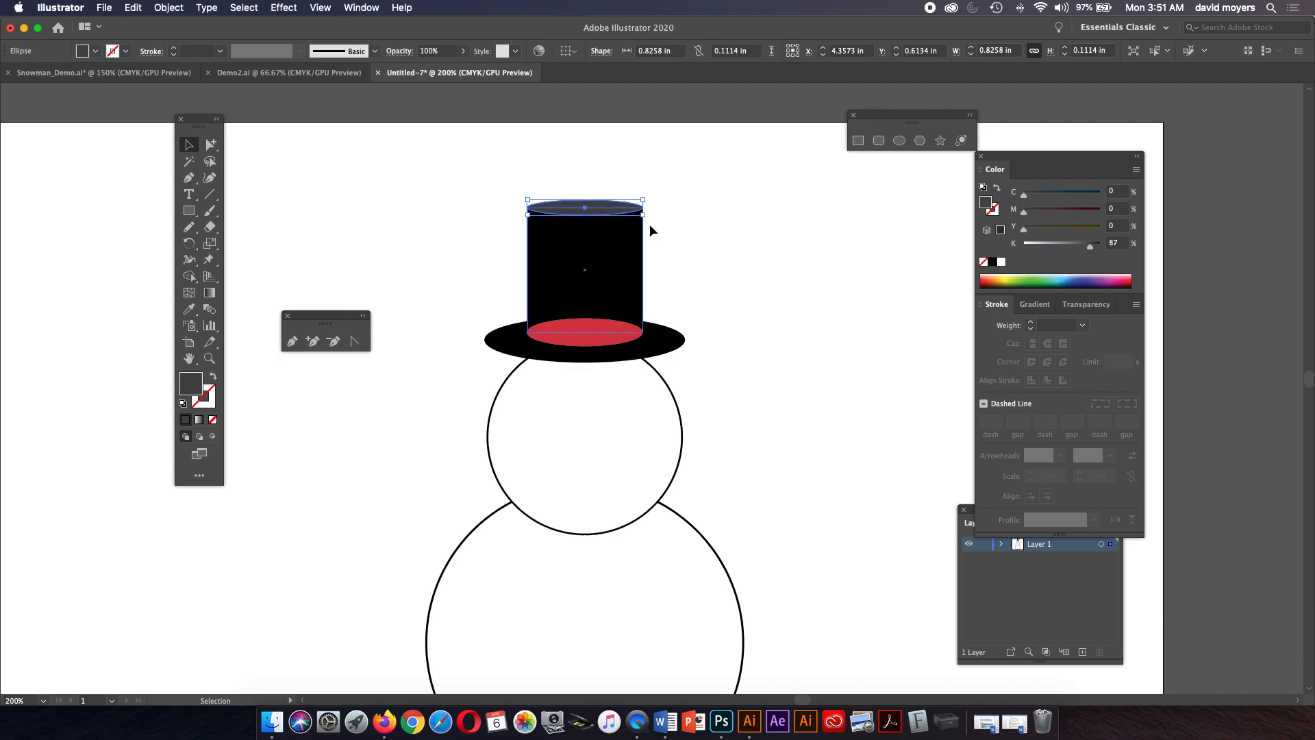
left_click(692, 228)
Make the hat brim slightly taller, to about 1.43 by 0.38 in.
left_click(589, 331)
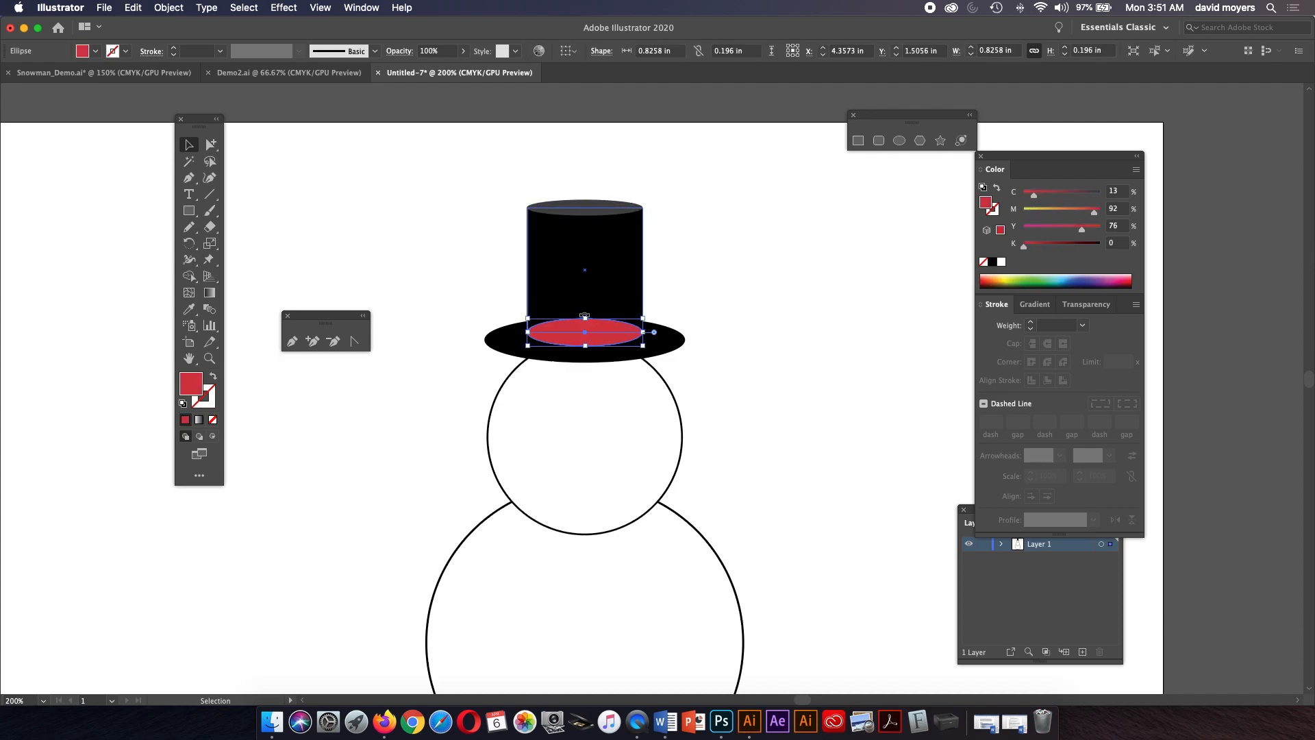
left_click_drag(587, 318, 587, 312)
left_click(597, 356)
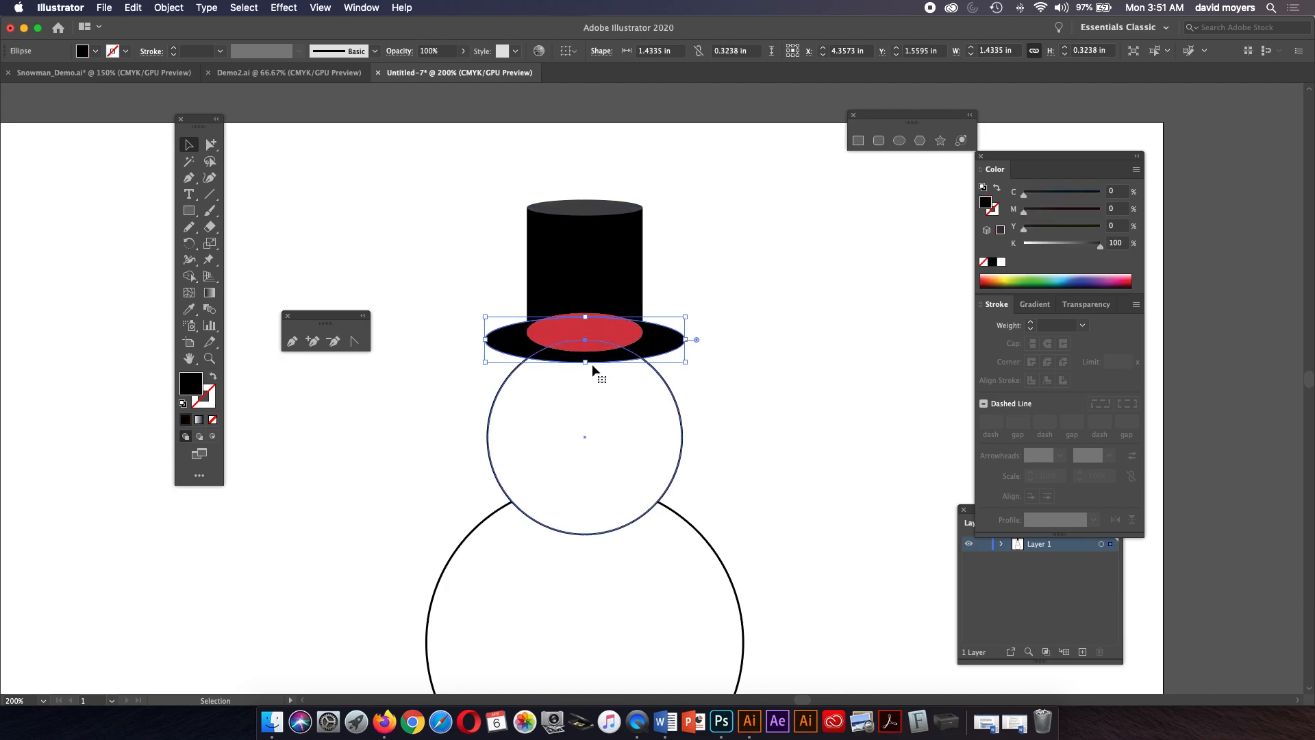
left_click_drag(585, 362, 585, 369)
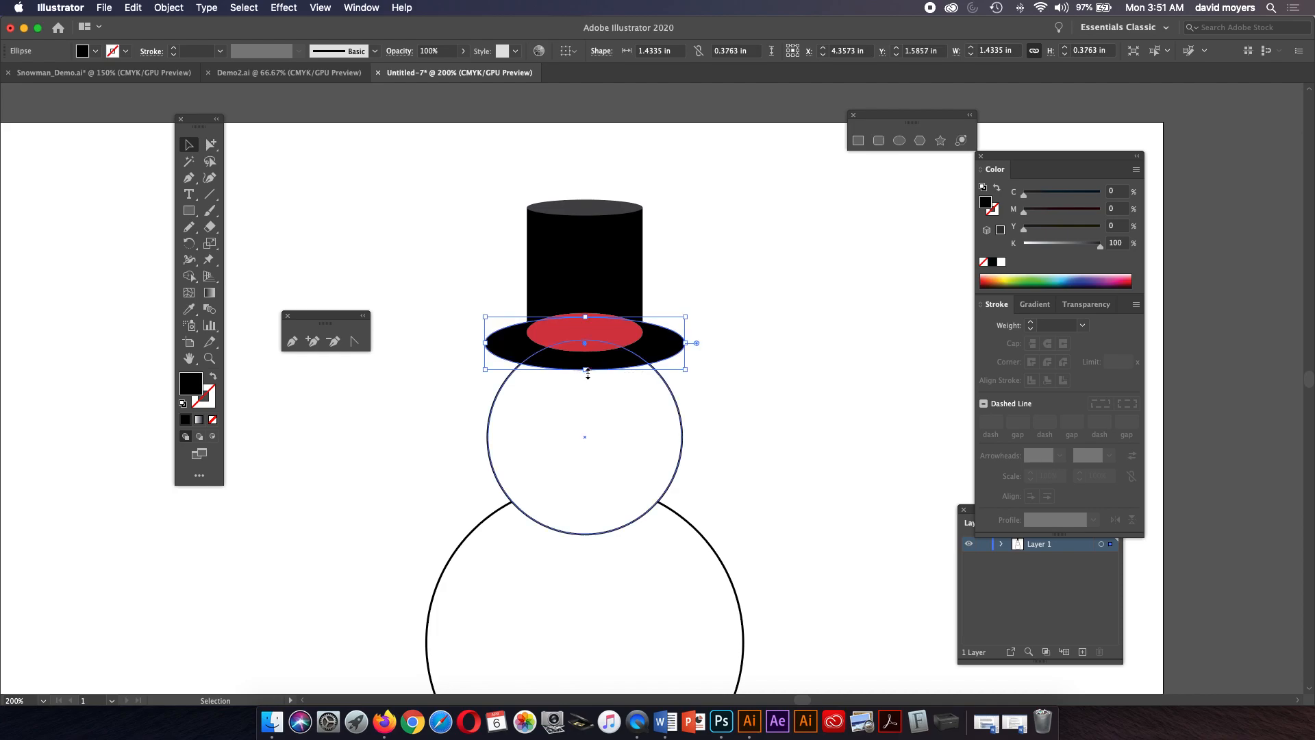
left_click(694, 280)
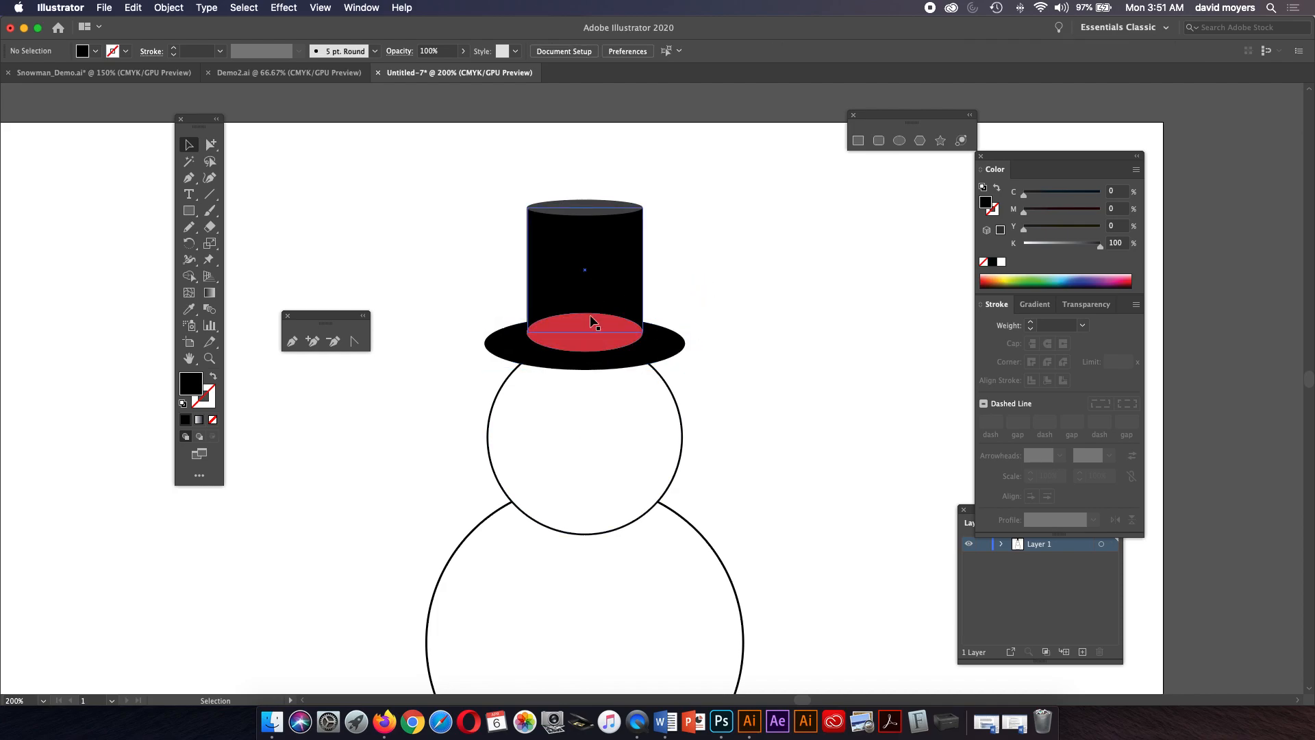
left_click(588, 348)
left_click(655, 345)
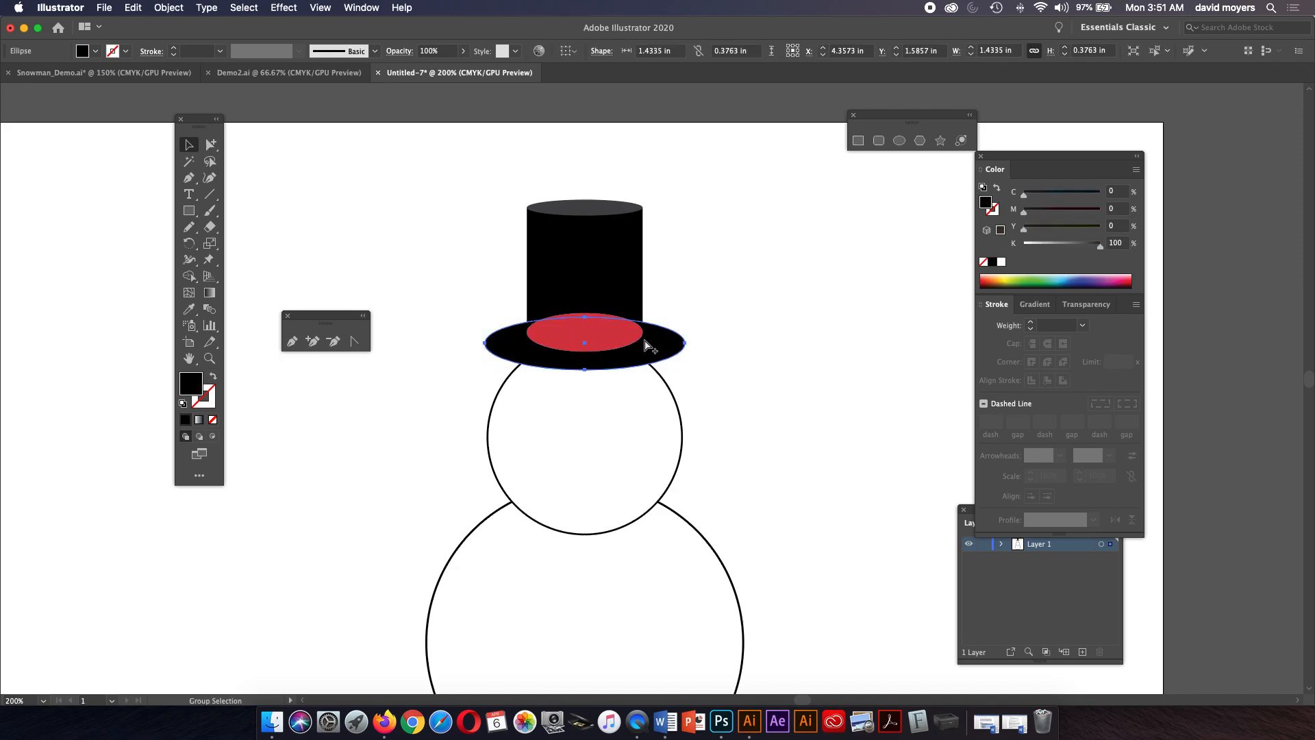
key("Delete")
left_click(619, 335)
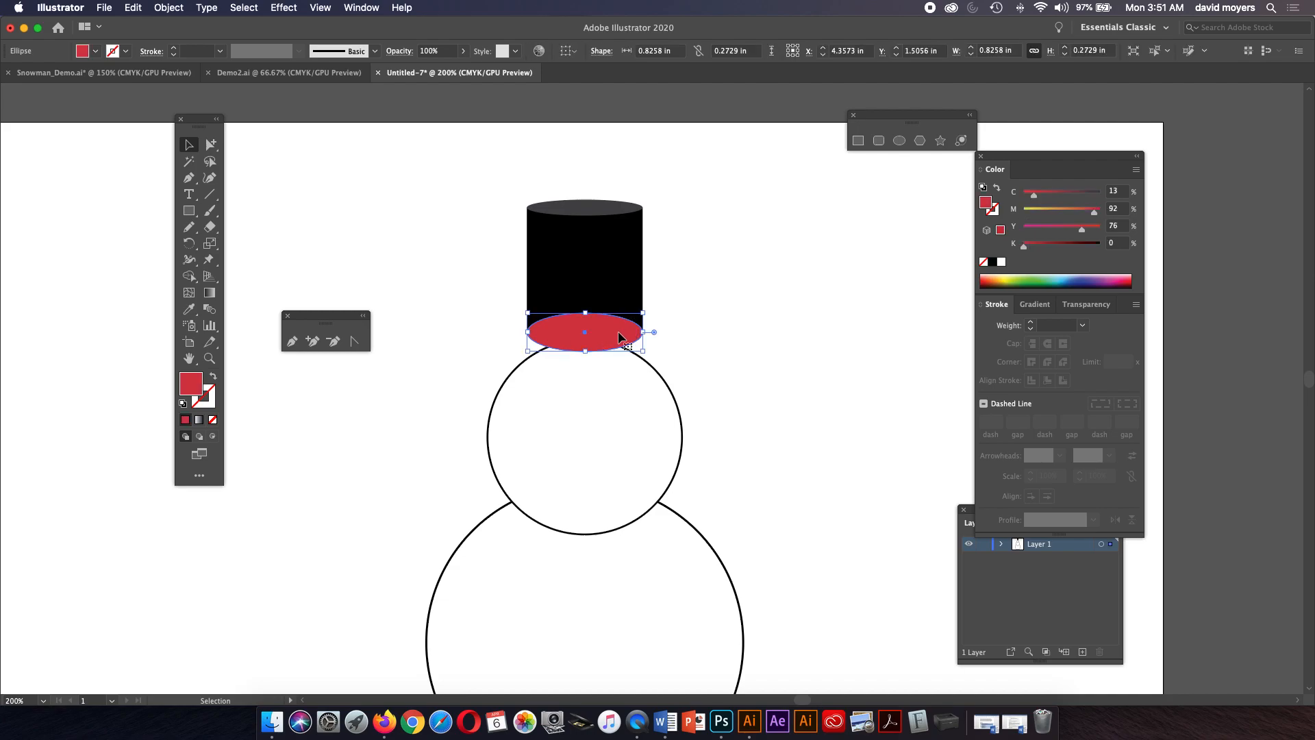
key("i")
left_click(616, 273)
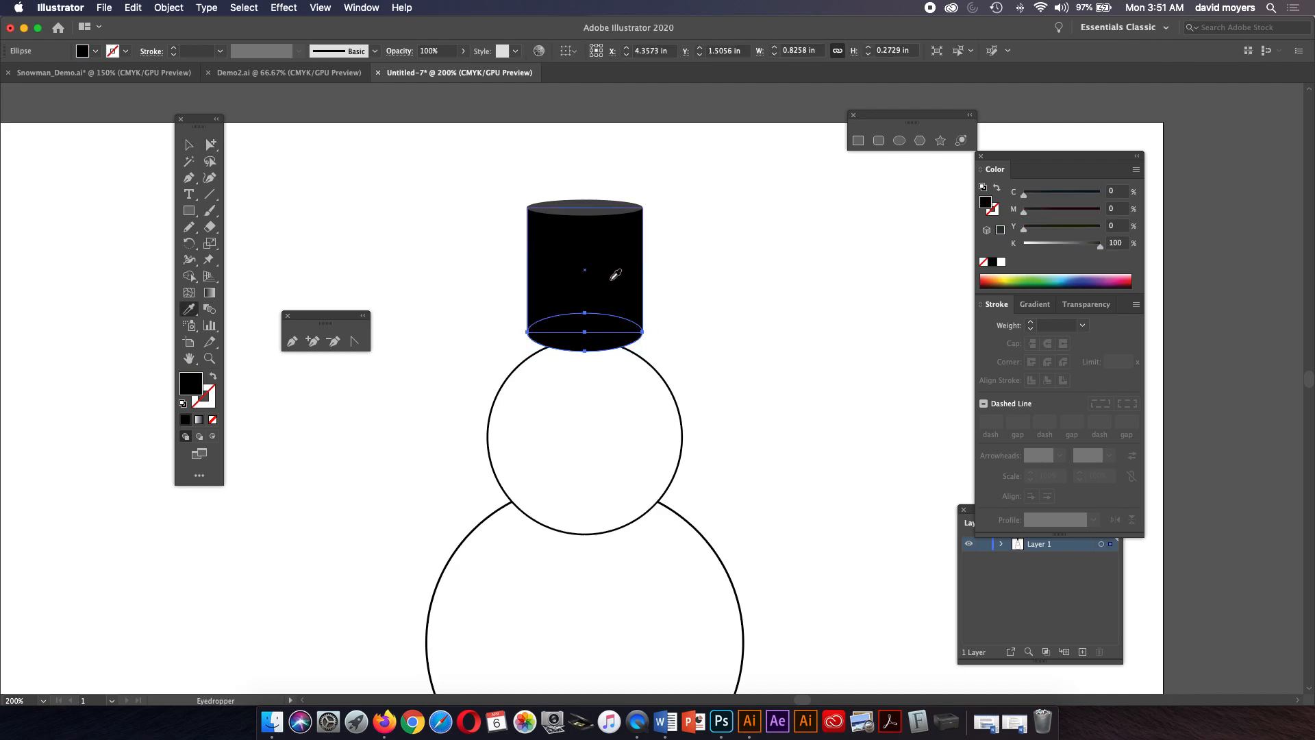
left_click(189, 145)
left_click(334, 202)
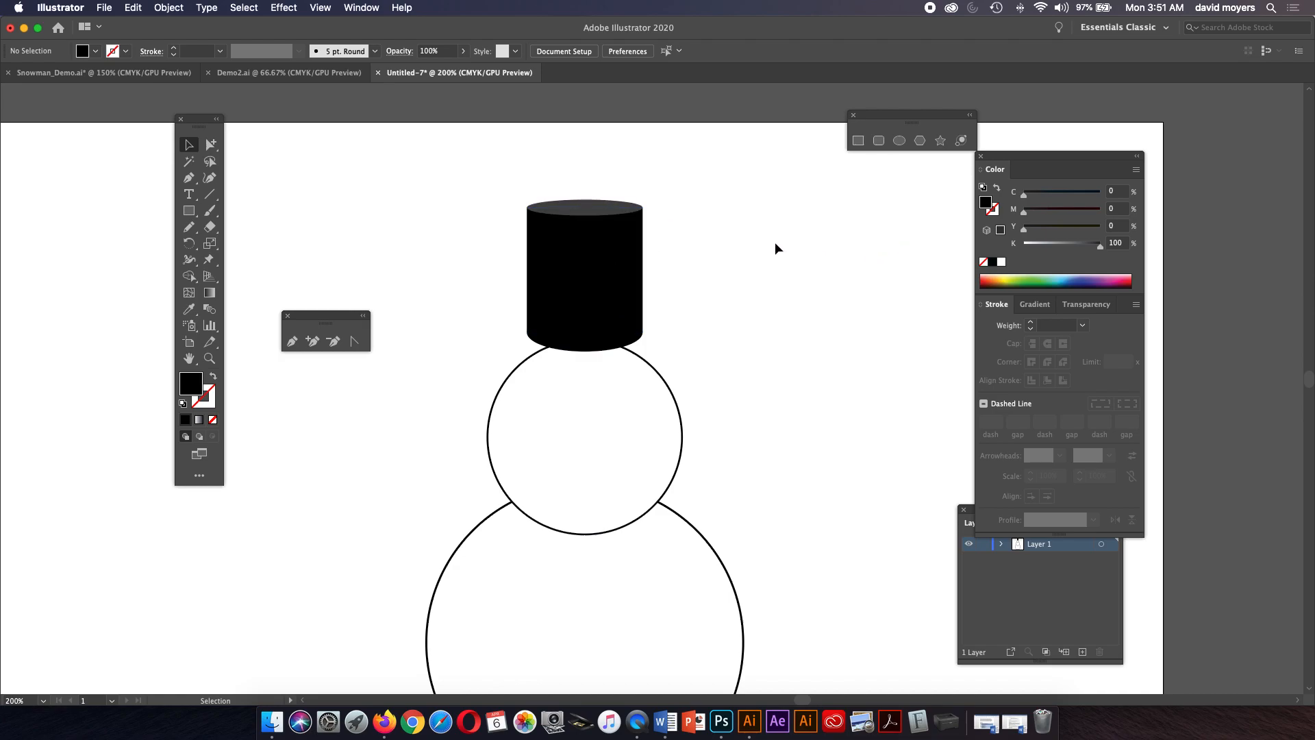
left_click_drag(493, 191, 795, 299)
left_click(862, 292)
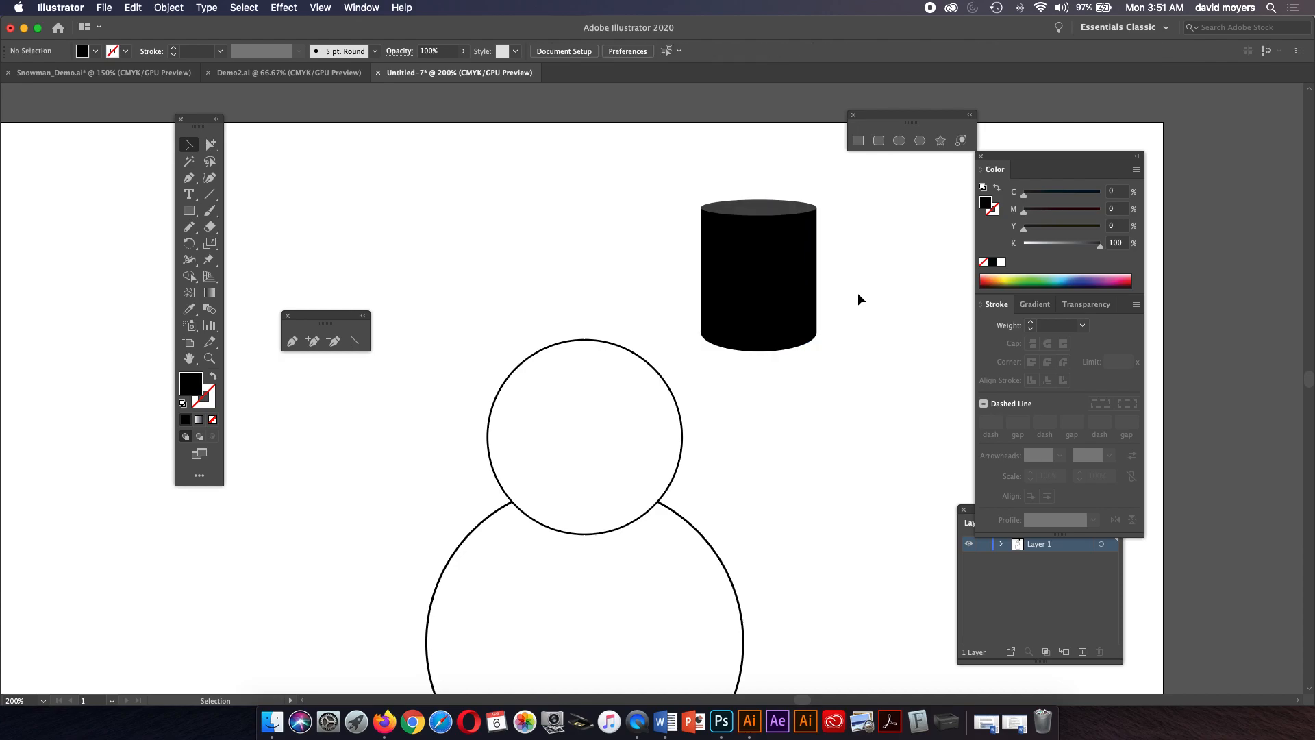
key("super+z")
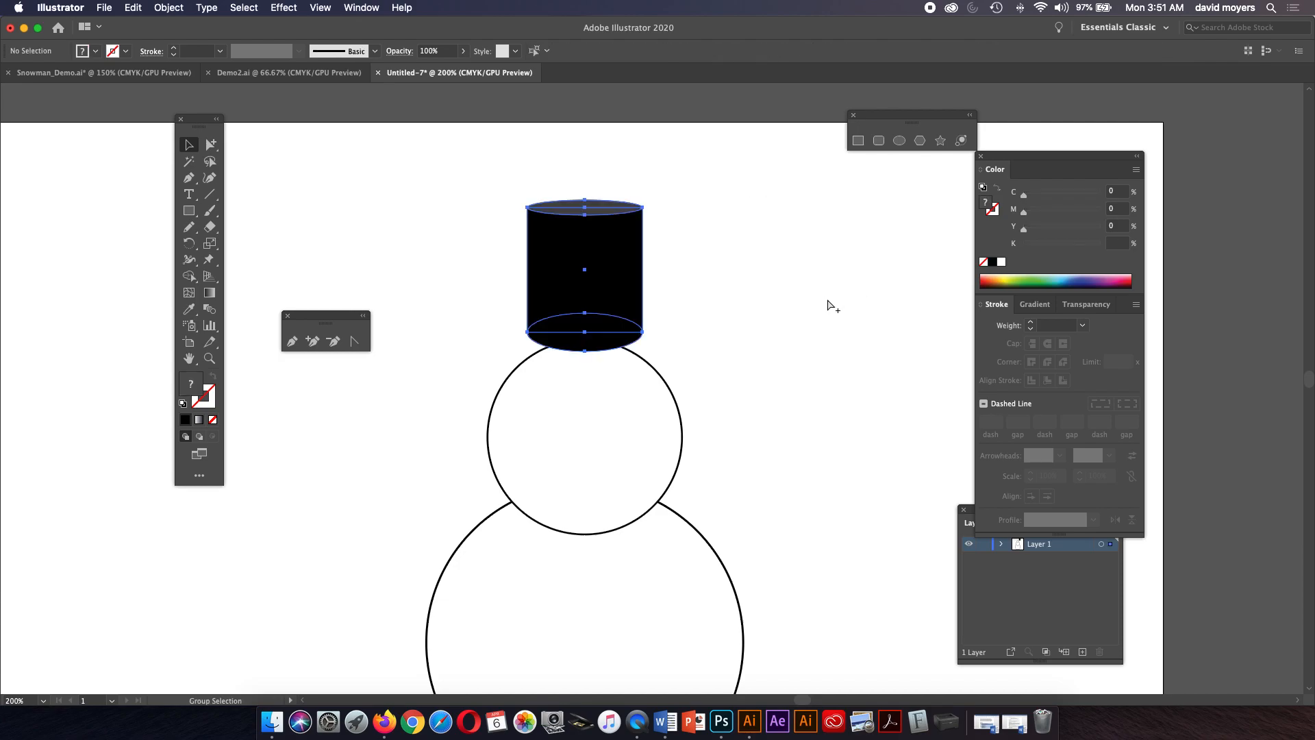
key("super+z")
key("super+z")
key("super+z")
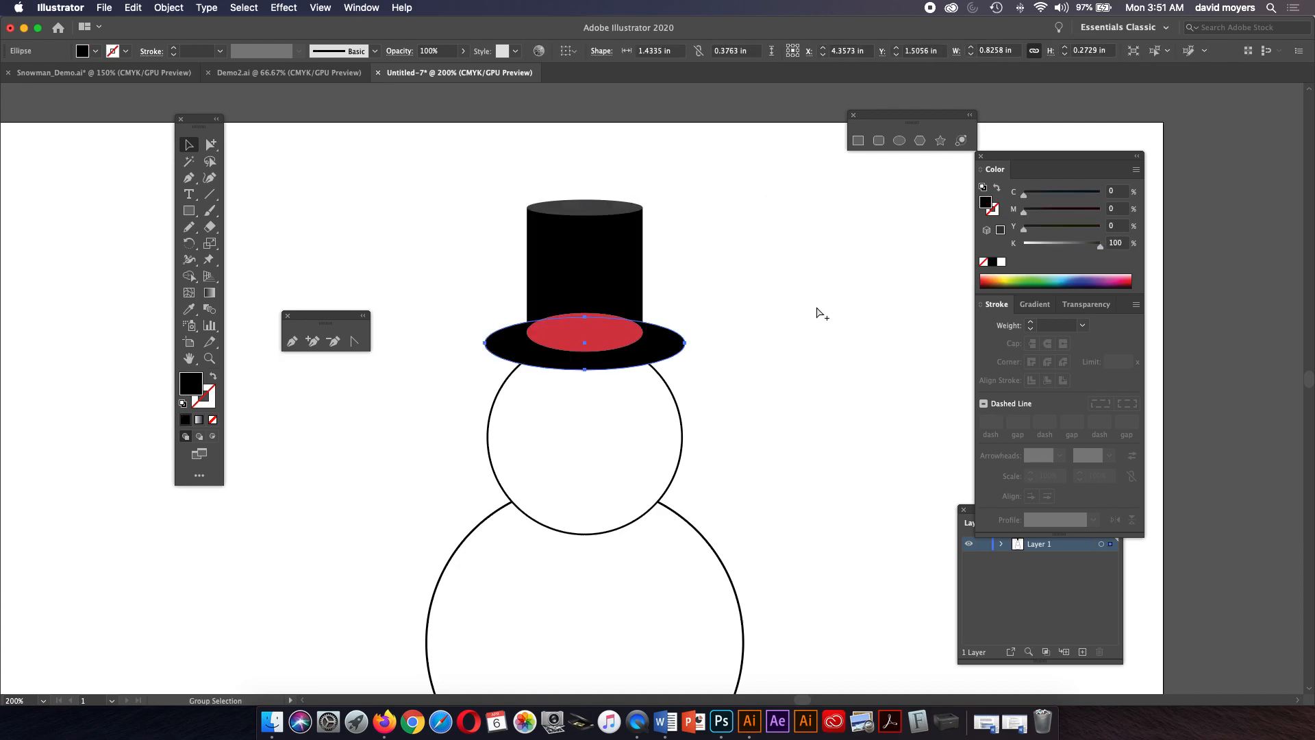
Duplicate the red band ellipse upward onto the crown and flatten the copy to about 0.83 by 0.16 in.
left_click(788, 316)
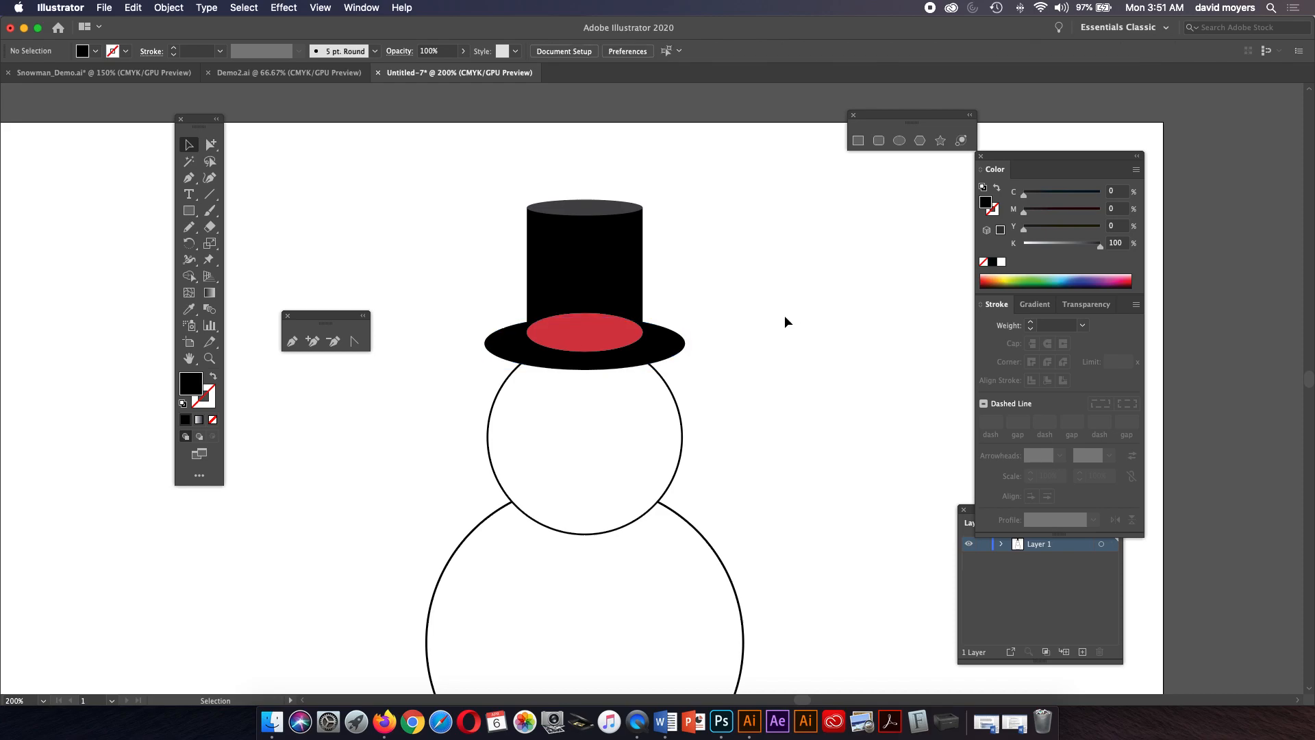
left_click(579, 335)
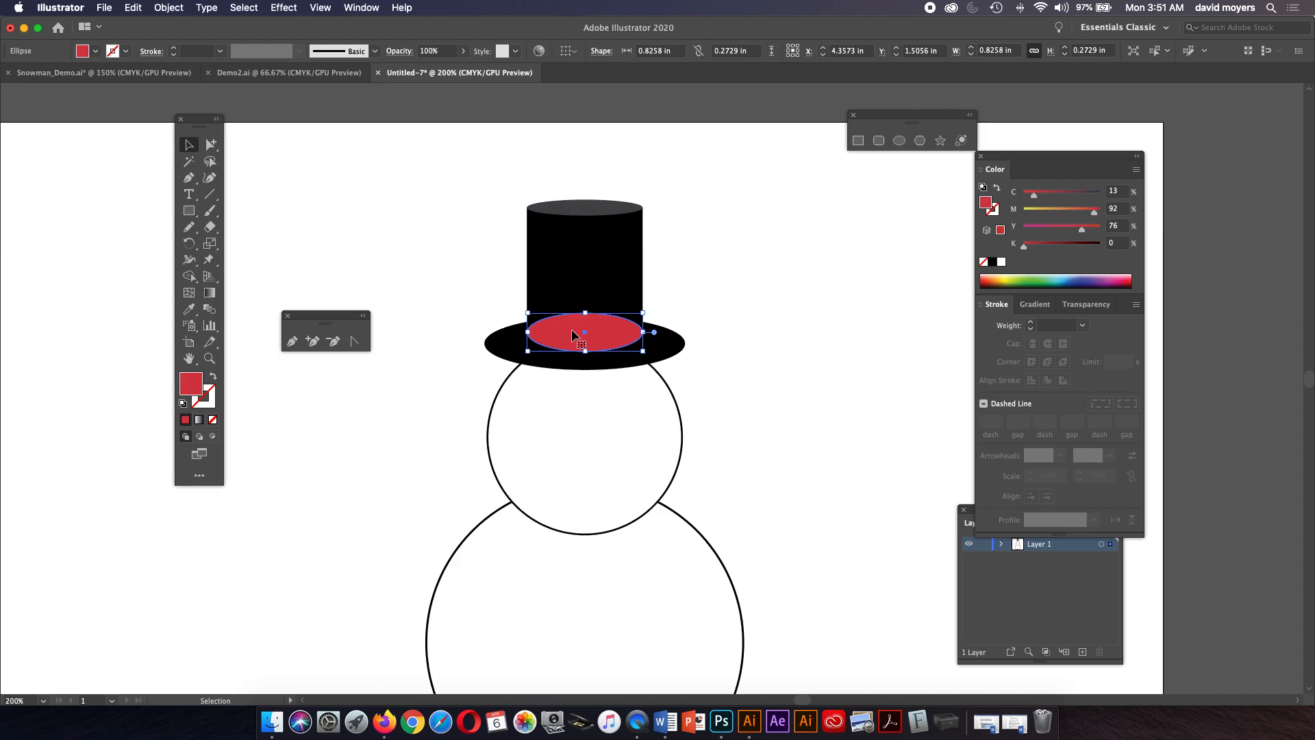
left_click_drag(571, 327, 571, 292)
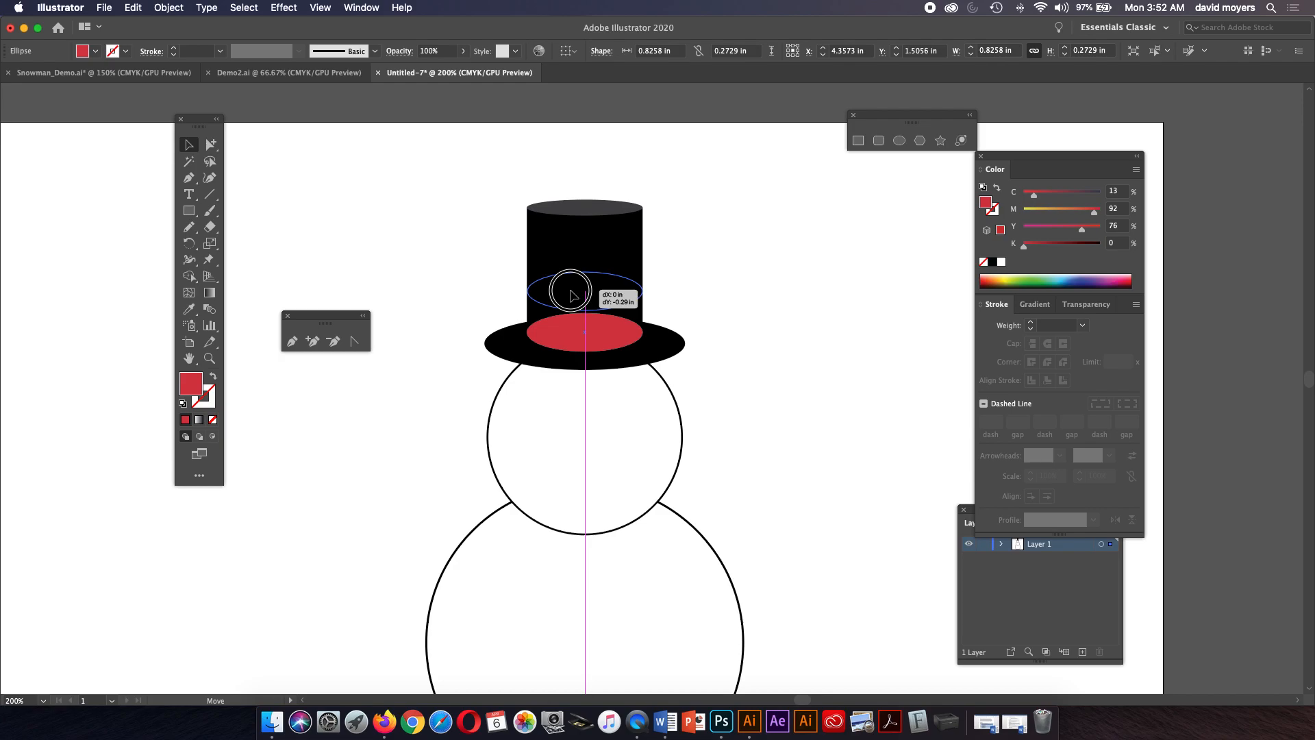
mouse_move(572, 294)
left_mouse_down()
mouse_move(586, 305)
mouse_move(586, 269)
mouse_move(586, 283)
left_mouse_up()
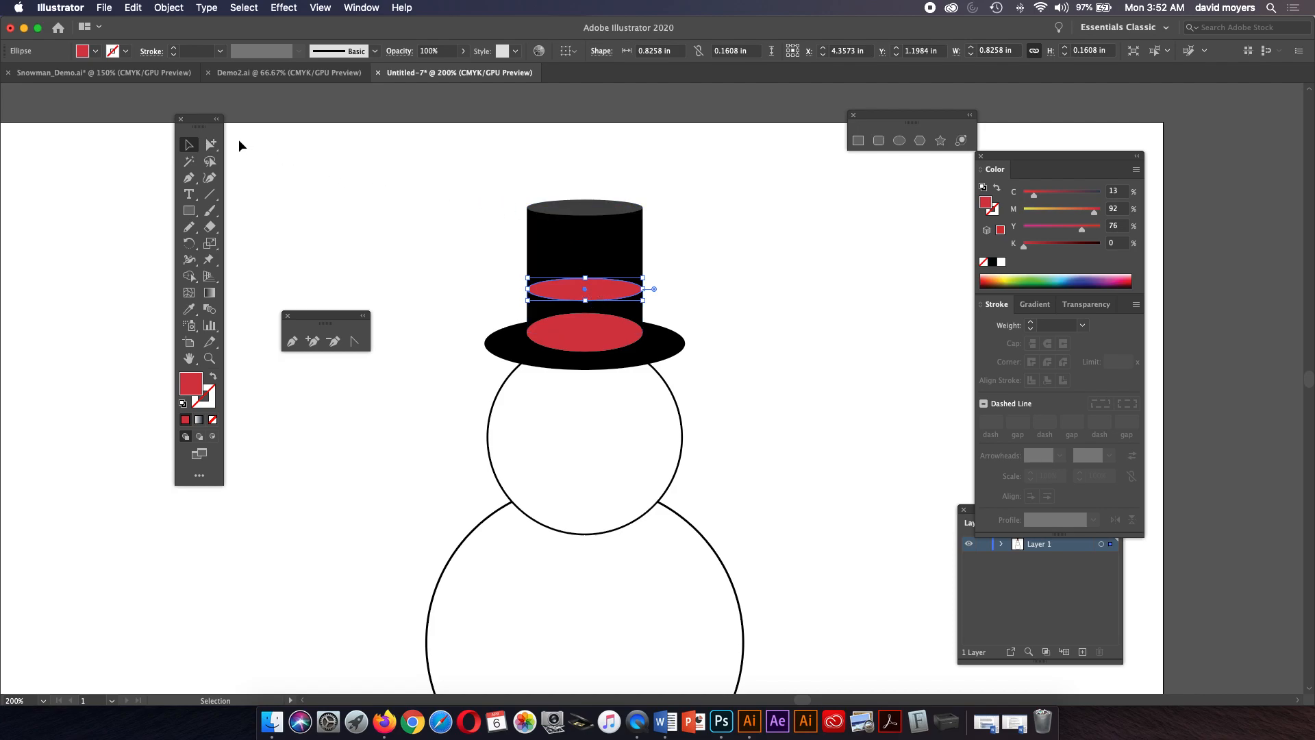
With Direct Selection, delete the top anchor point of the upper red ellipse to leave an open curved path.
left_click(210, 144)
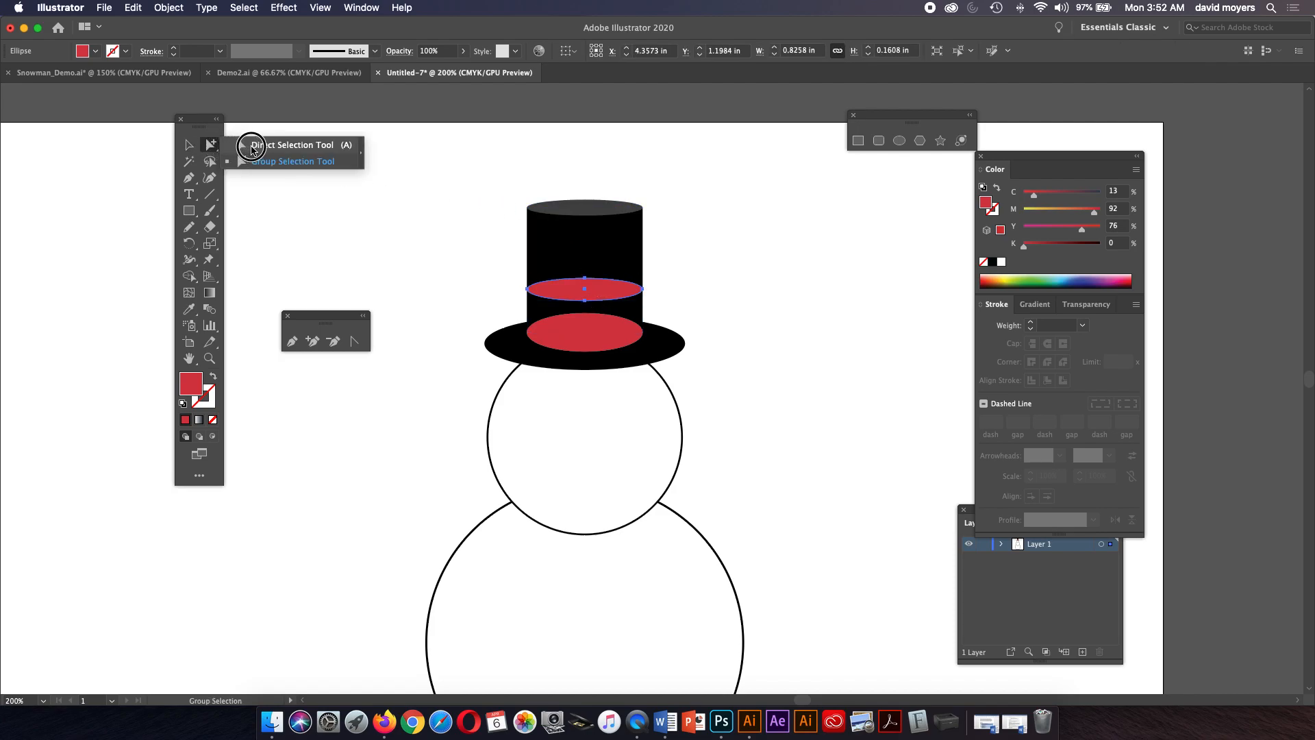
left_click(252, 146)
left_click(490, 264)
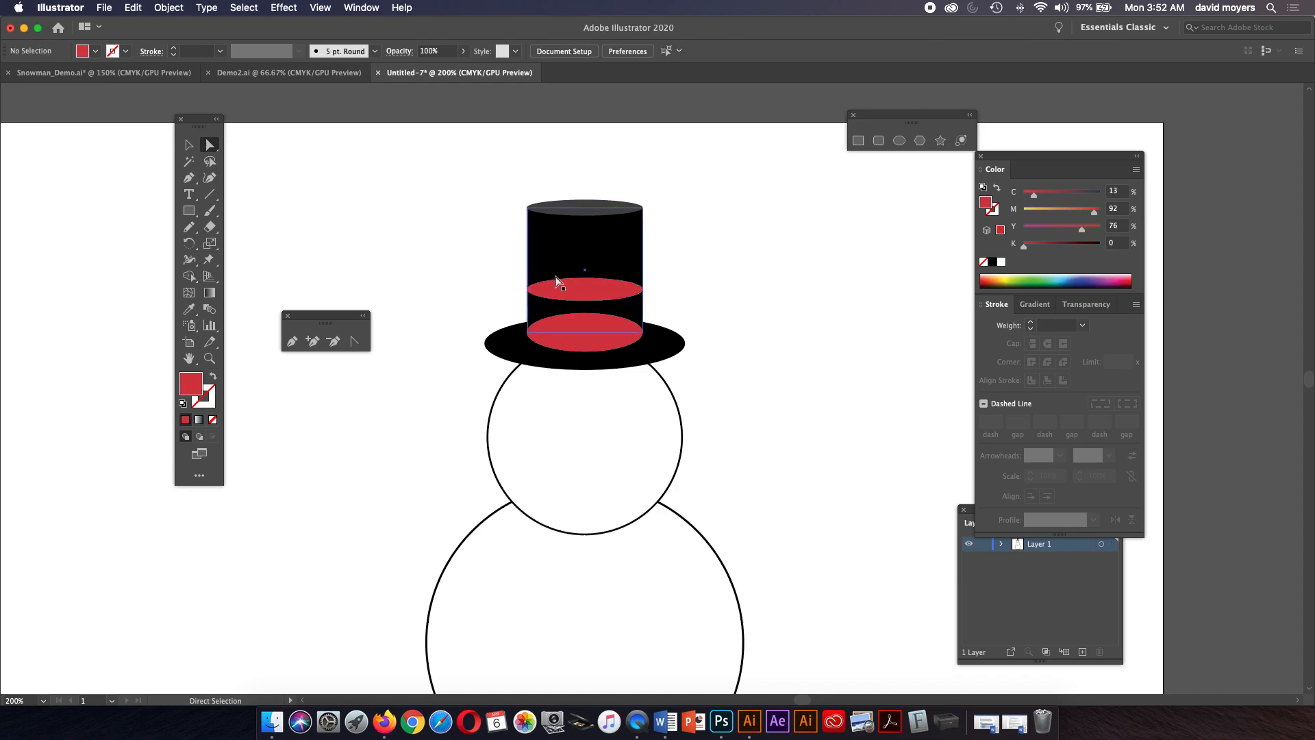
left_click(587, 281)
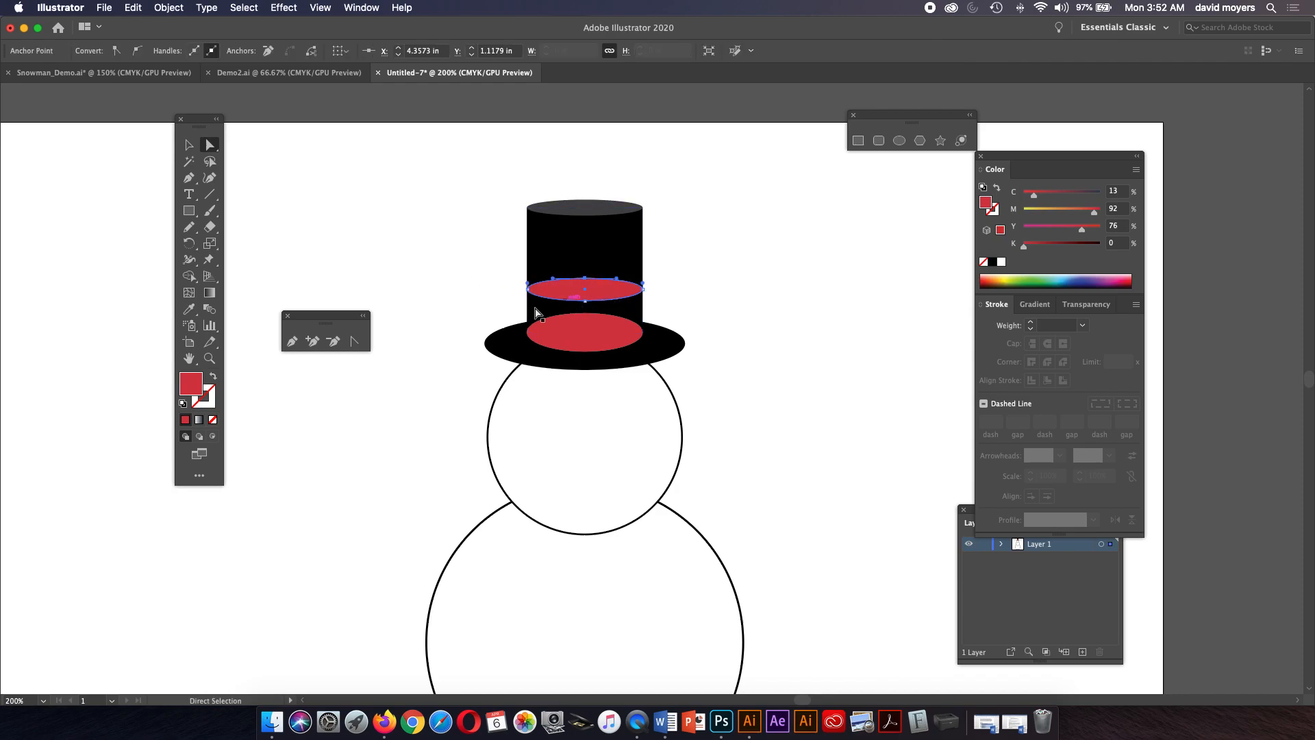
key("Delete")
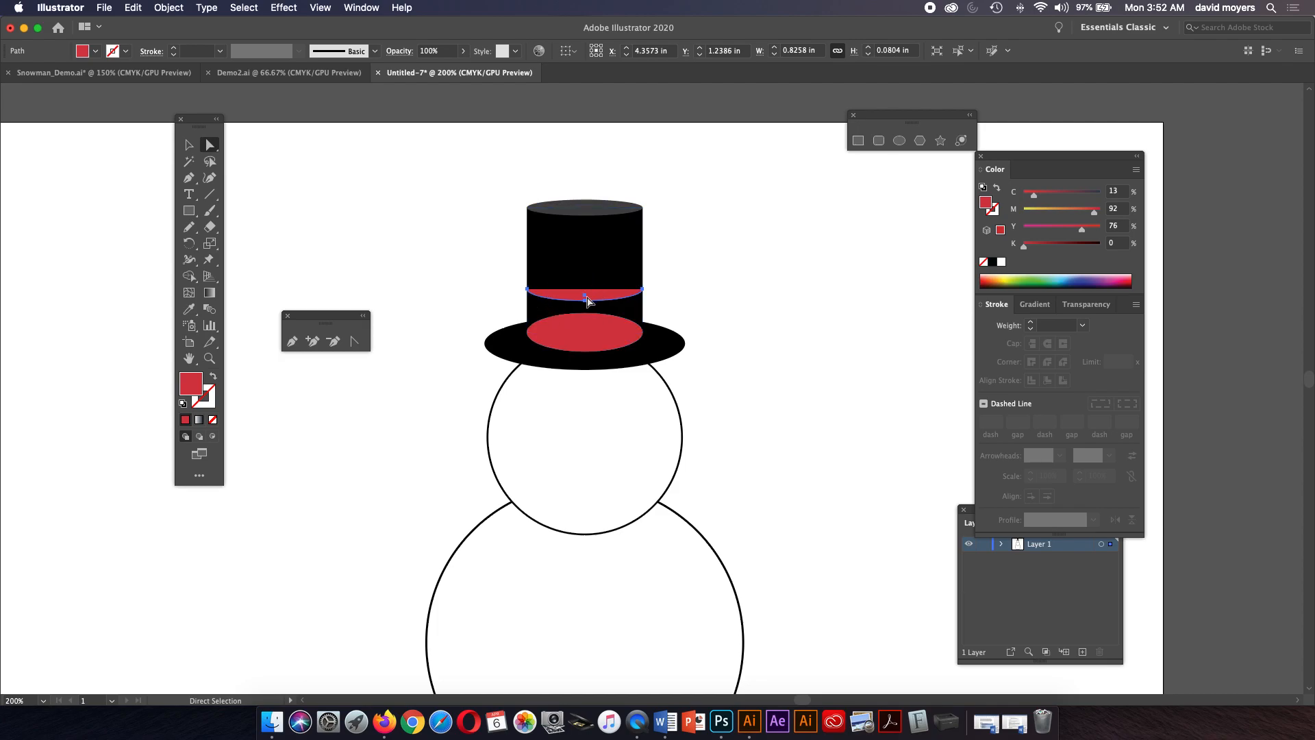
Switch to the Pen tool to continue editing the open red band path.
key("p")
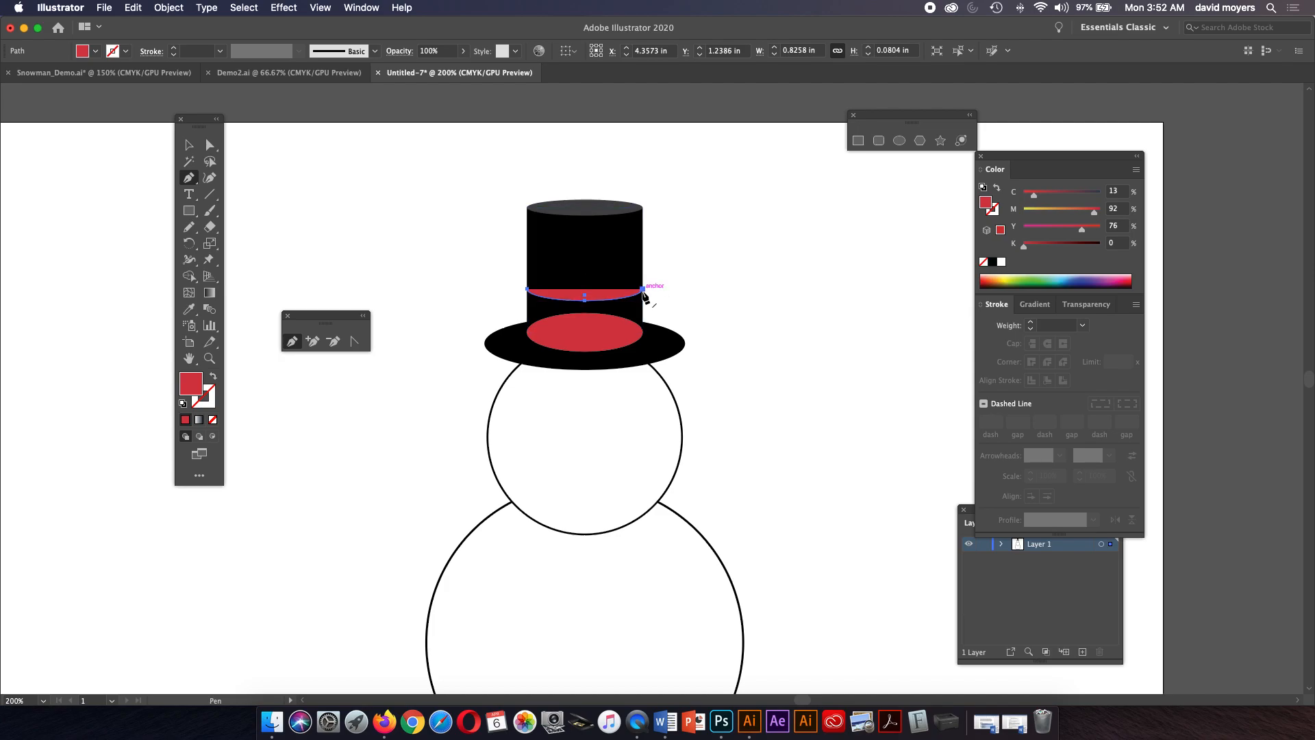
Extend the open red path with the Pen tool down both crown sides and close it into a band shape.
left_click(642, 294)
left_click(643, 290)
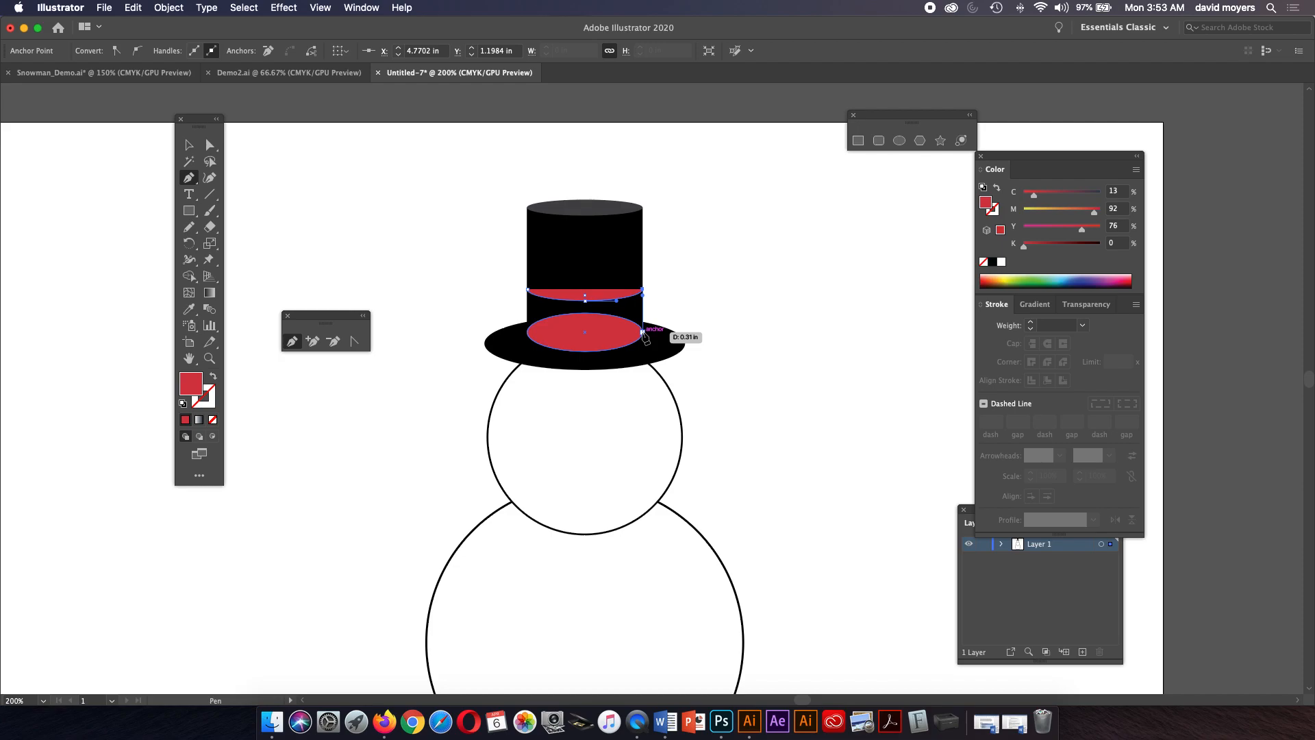
left_click(644, 332)
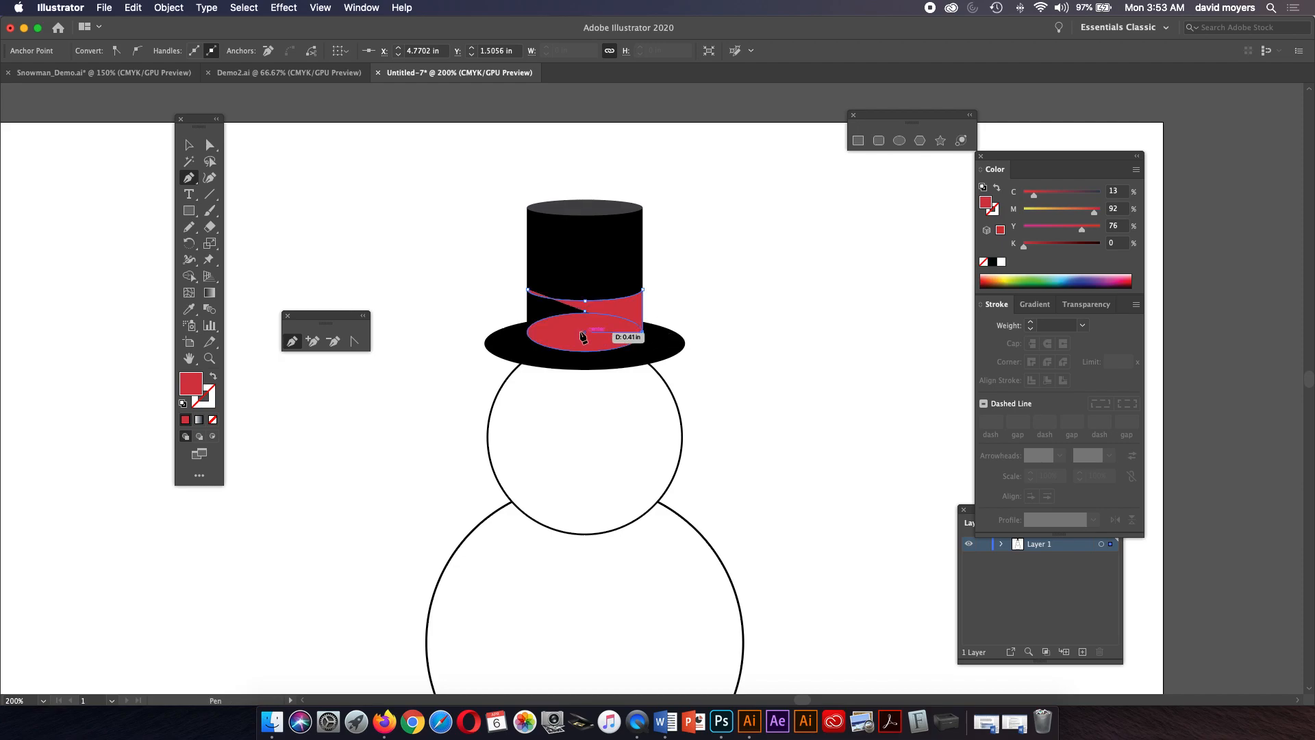
left_click(528, 333)
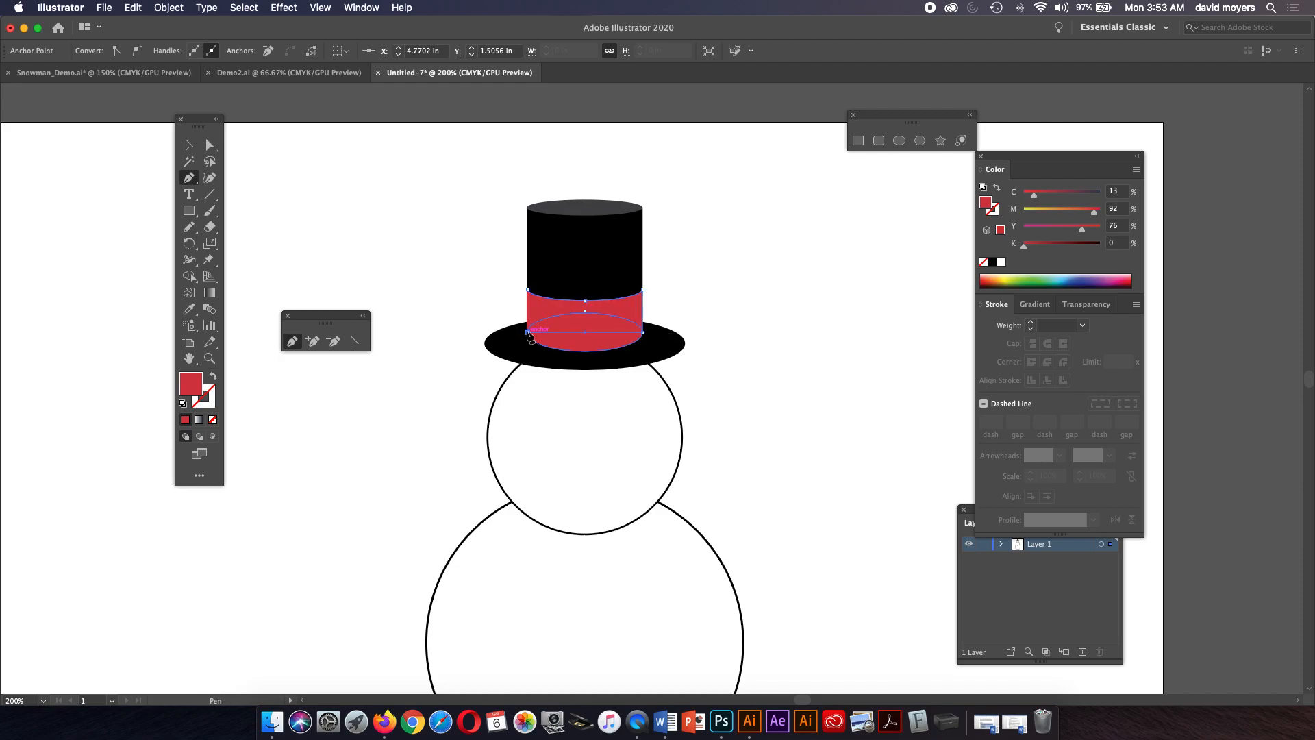
left_click(528, 291)
left_click(190, 144)
left_click(365, 218)
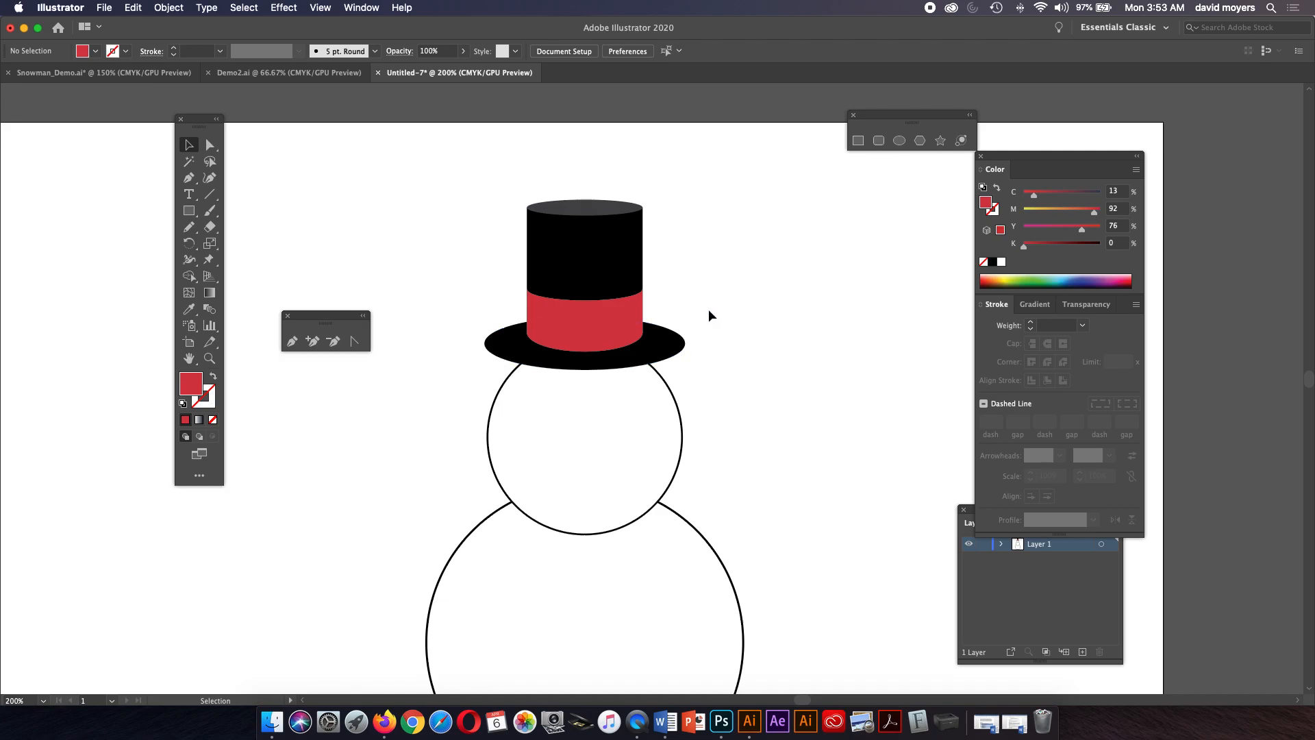
Select the red band path and lower red ellipse and try merging them with the Shape Builder tool.
left_click(678, 342)
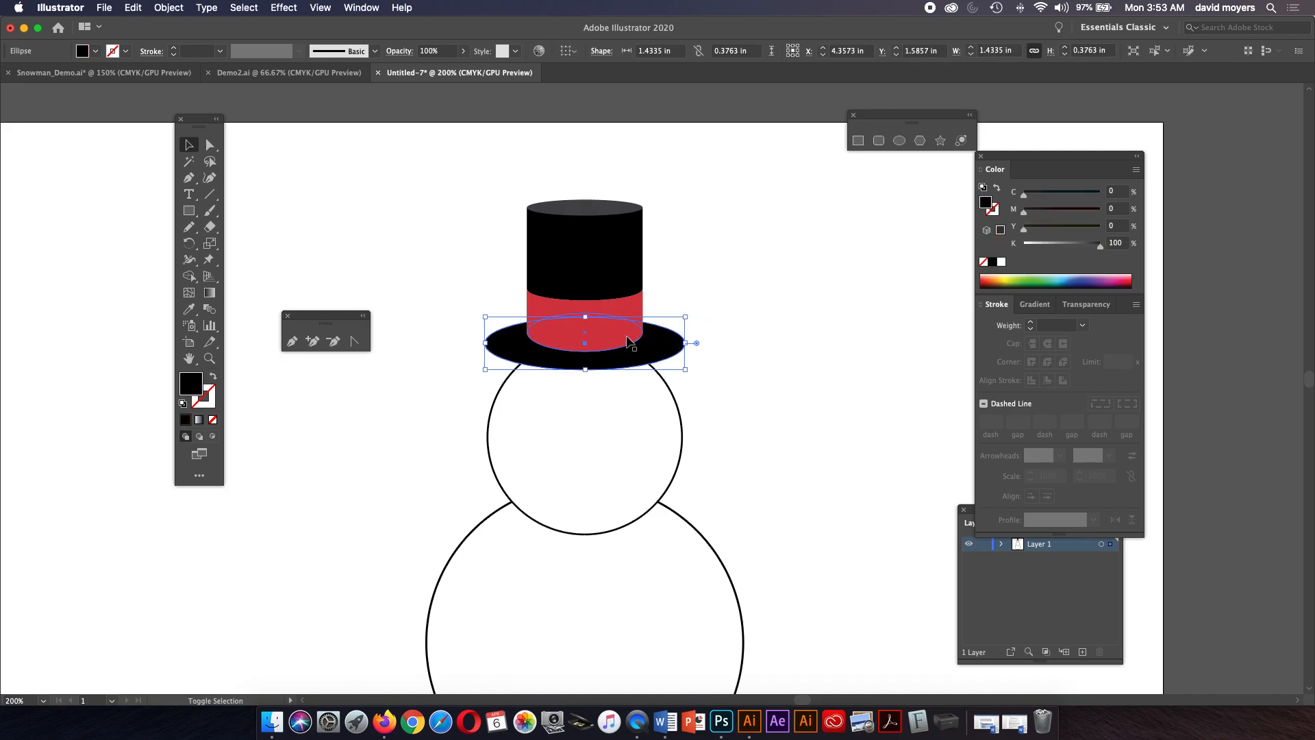
left_click(676, 300)
left_click(637, 316)
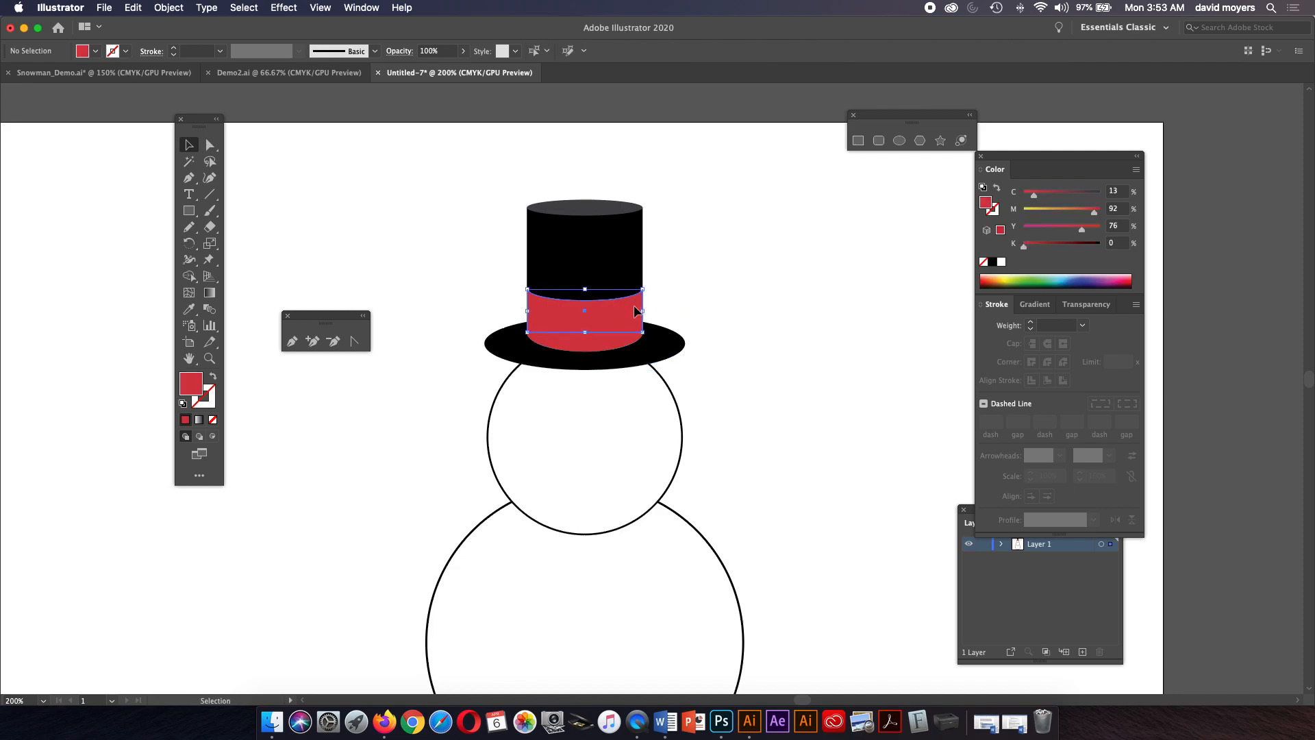
left_click(622, 346, "shift")
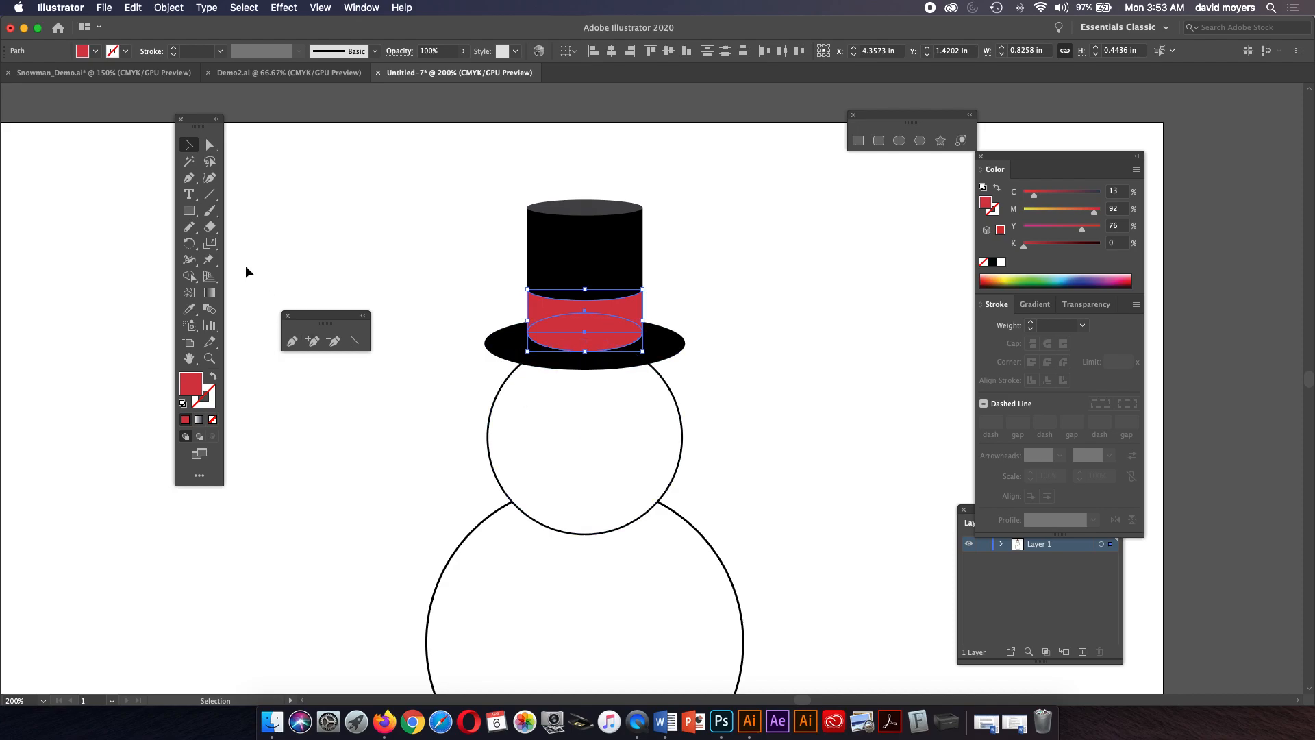
left_click(191, 276)
left_click_drag(192, 278, 267, 277)
mouse_move(620, 307)
left_mouse_down()
mouse_move(602, 343)
mouse_move(614, 351)
left_mouse_up()
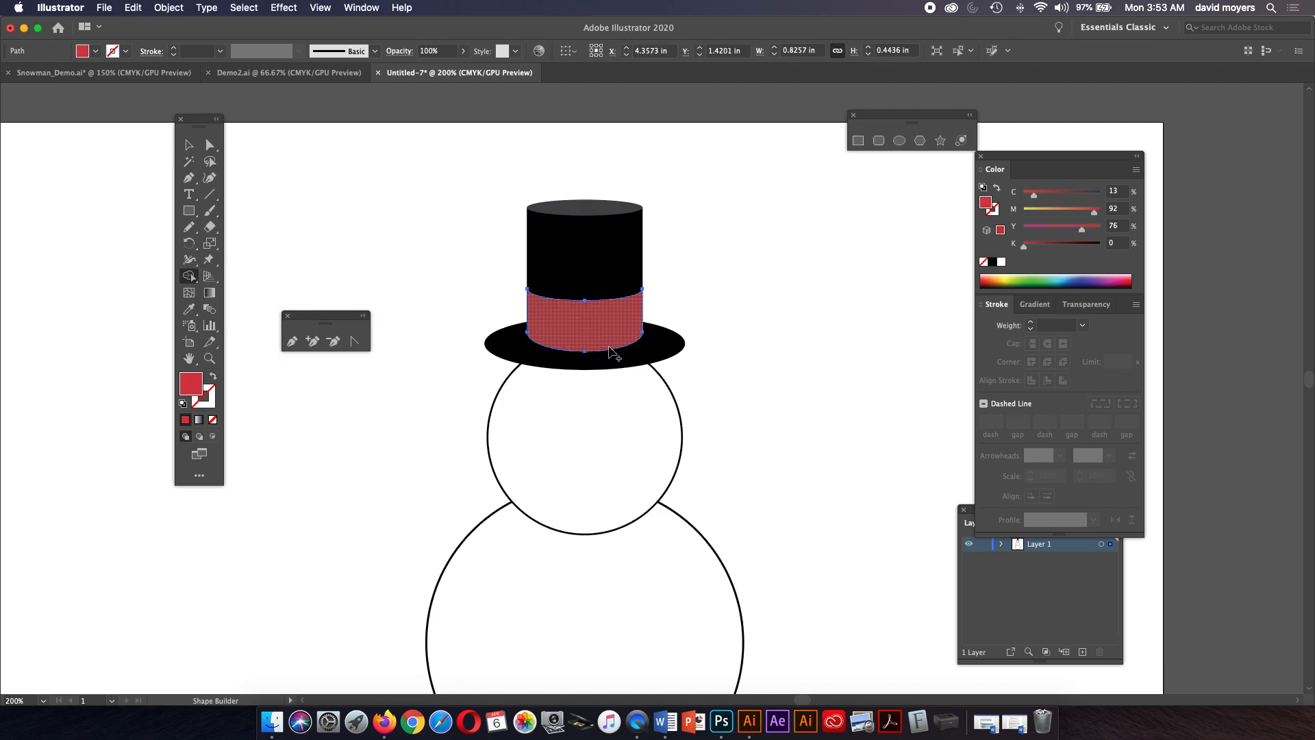
key("super+z")
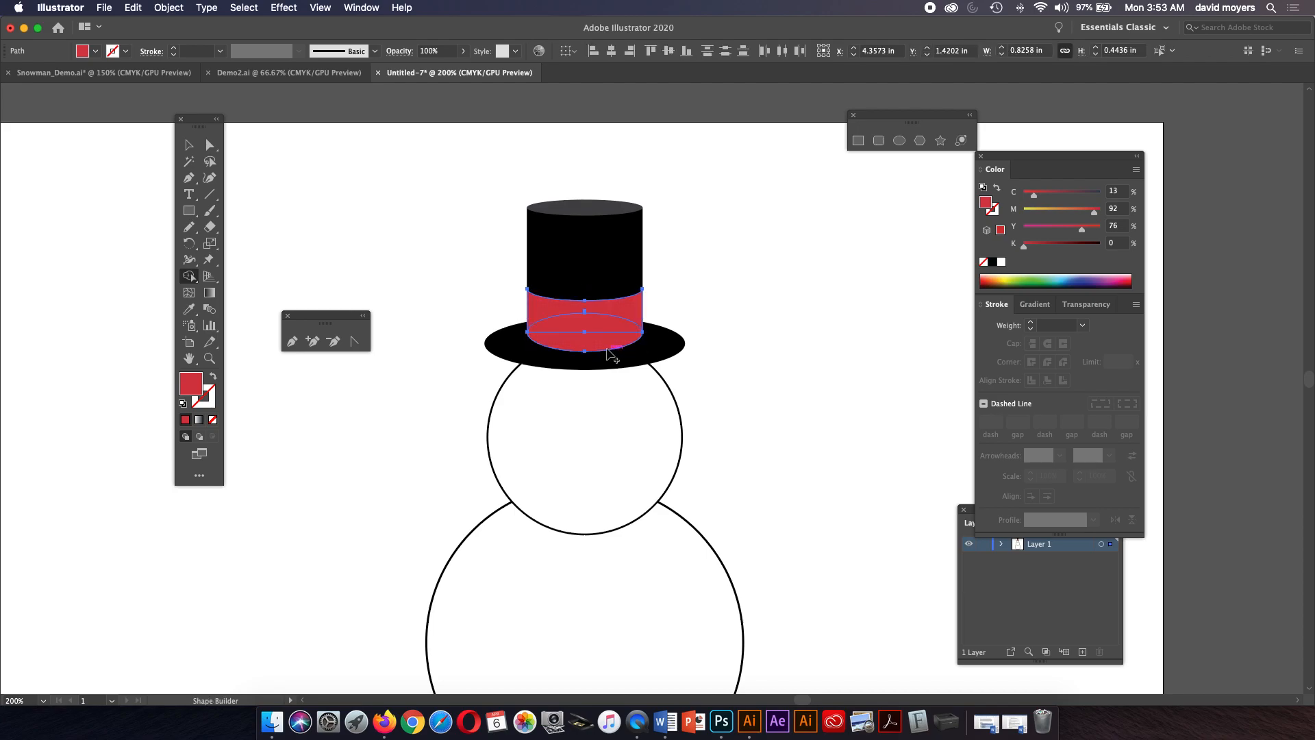
Unite the red band path and lower red ellipse with Pathfinder.
left_click(361, 8)
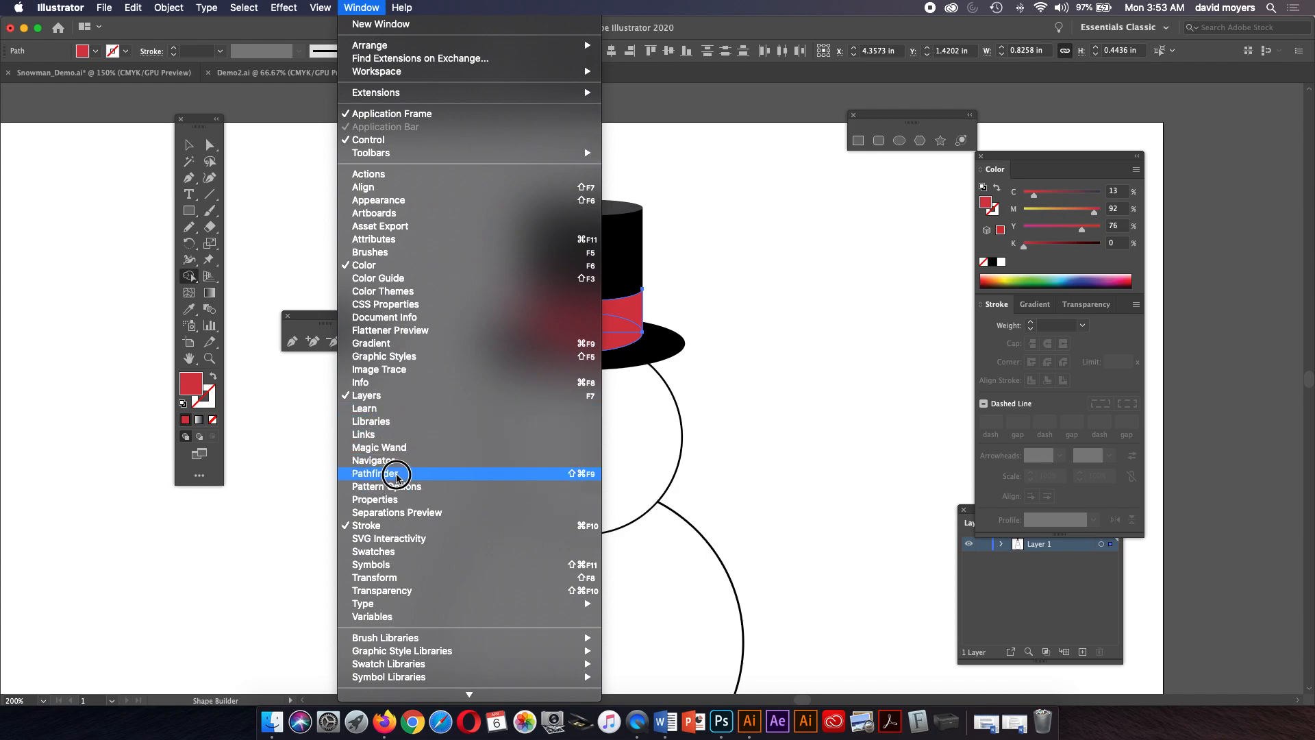
left_click(394, 473)
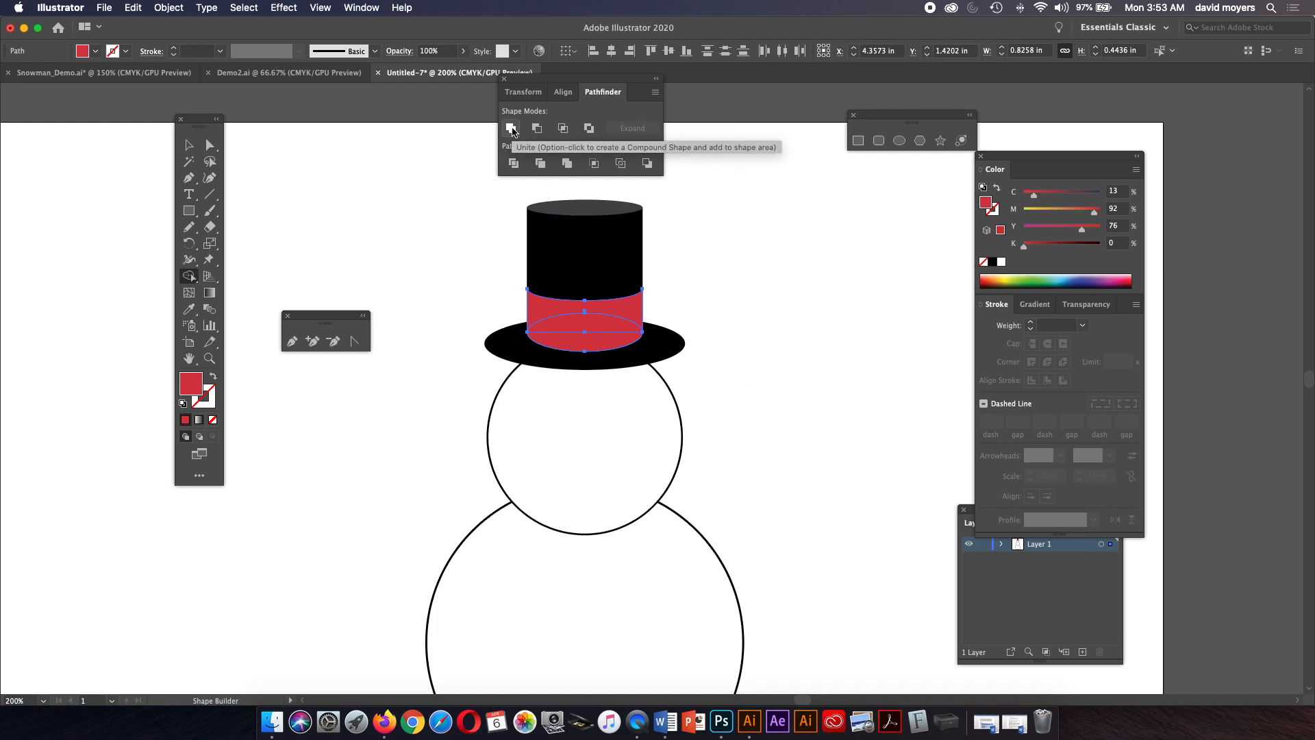
left_click(511, 129)
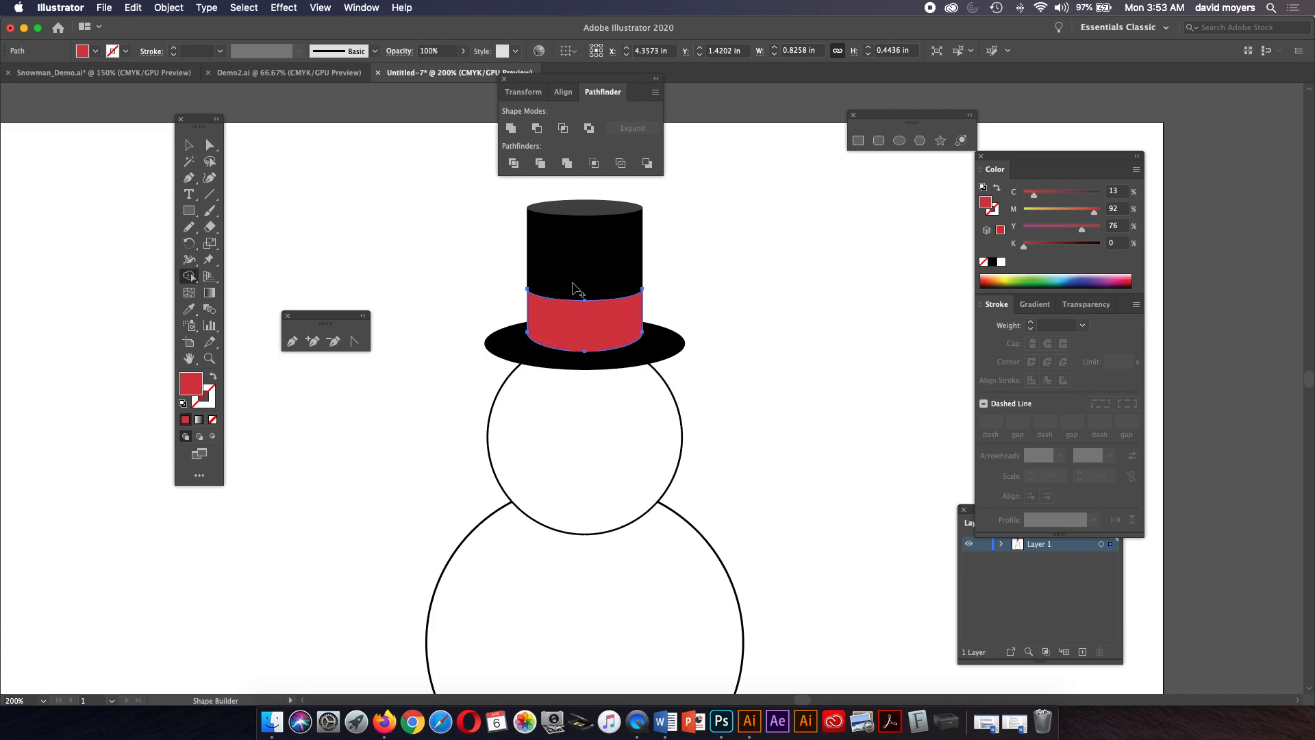
Select the top ellipse, crown rectangle, red band and brim, and group them into one hat.
left_click(191, 146)
left_click(335, 200)
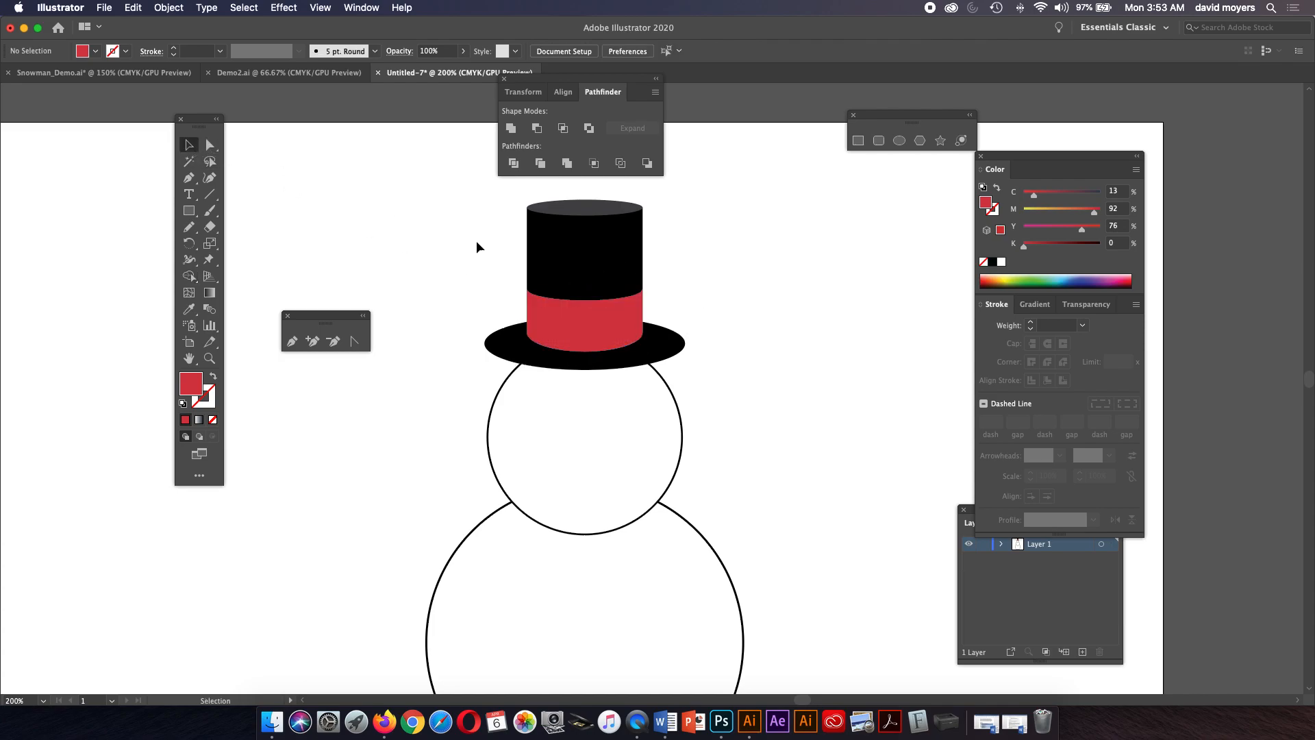
left_click(598, 270)
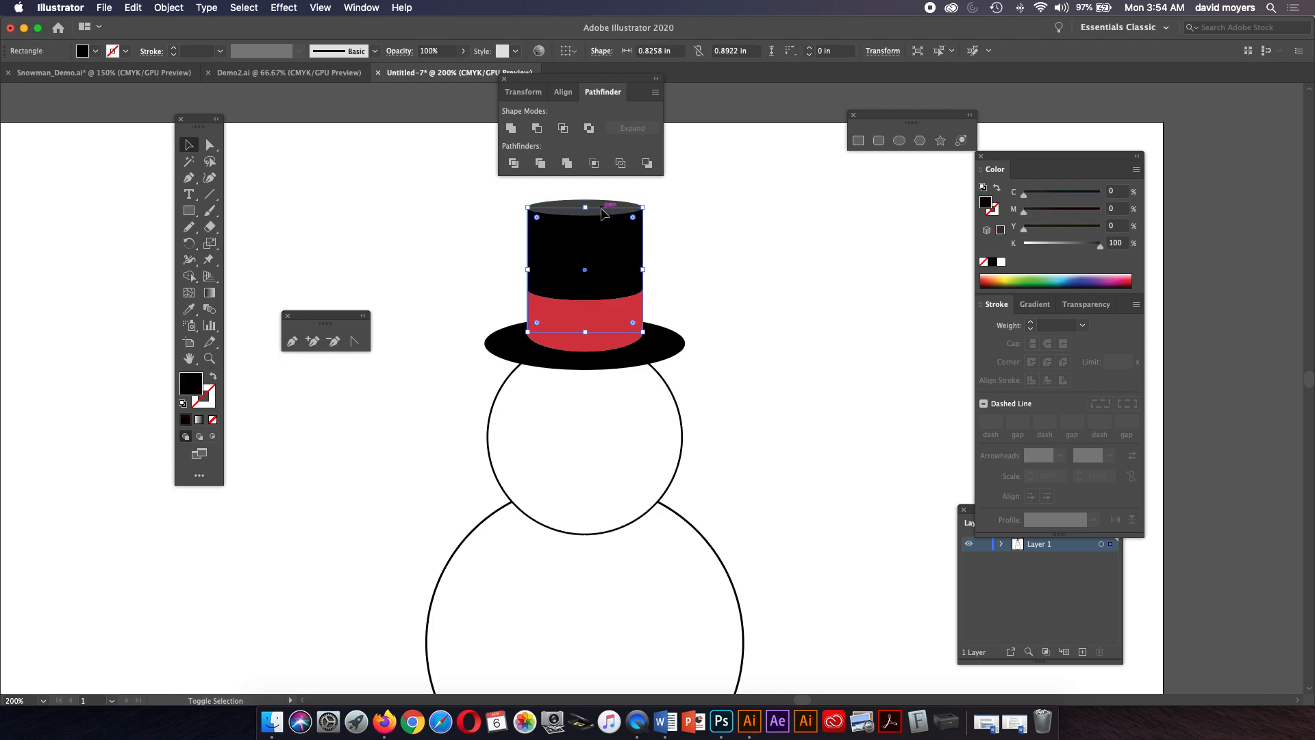
left_click(657, 191)
left_click(603, 206)
left_click(615, 272, "shift")
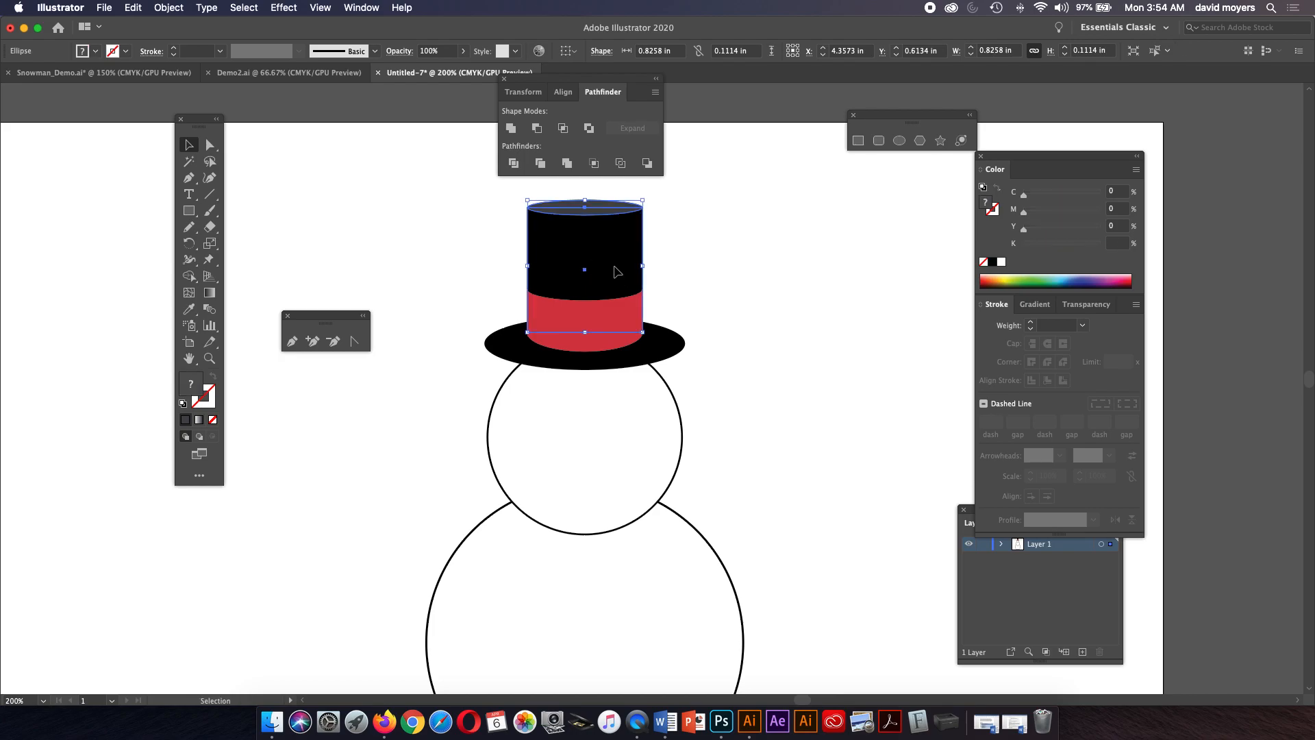
left_click(607, 318, "shift")
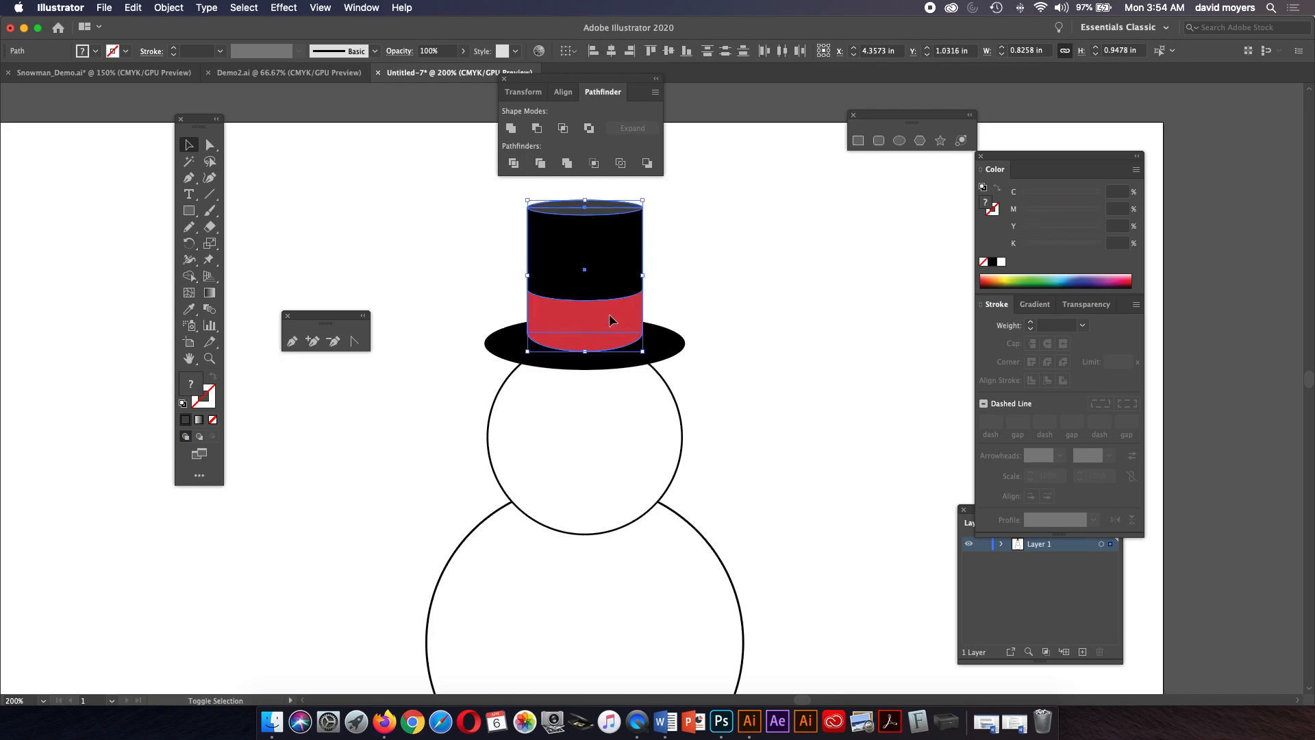
left_click(660, 344, "shift")
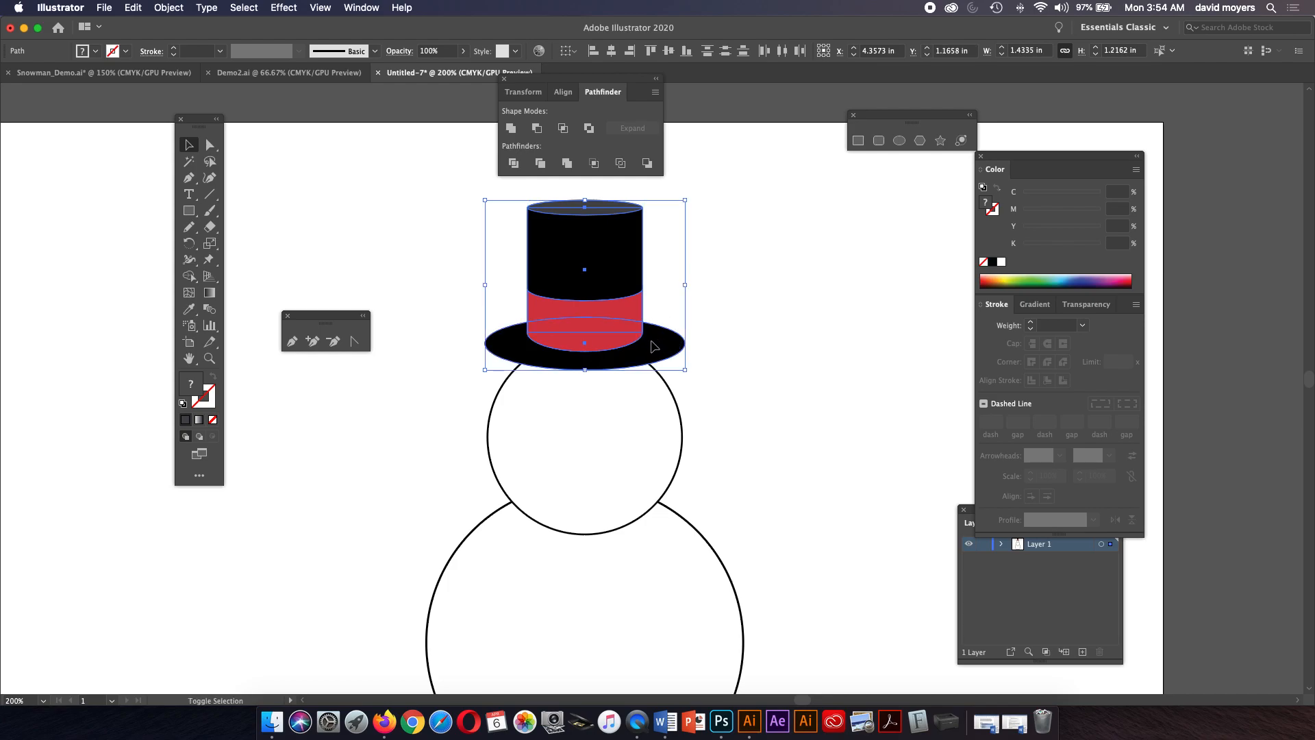
key("super+g")
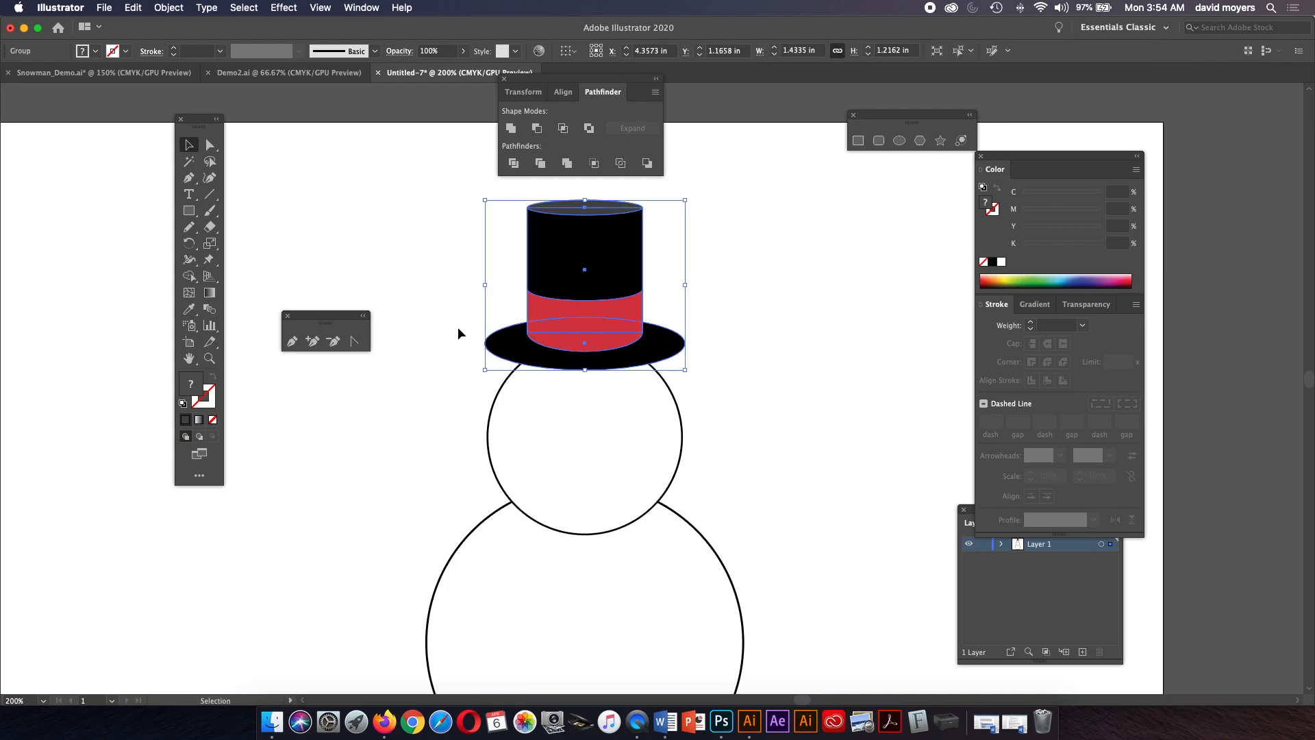
Try moving the hat group and its top ellipse, undoing each trial move.
left_click_drag(616, 258, 783, 258)
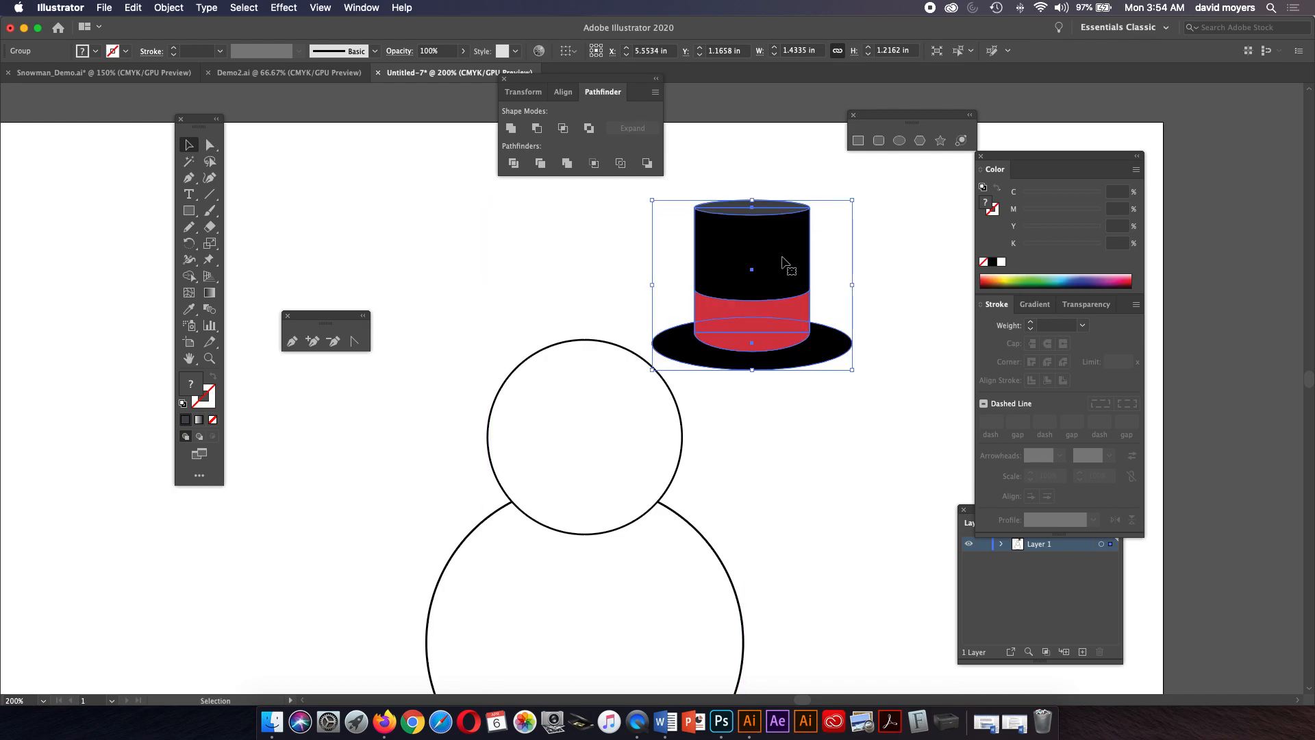
key("super+z")
left_click_drag(592, 228, 736, 218)
key("super+z")
left_click(209, 145)
left_click(226, 156)
left_click_drag(617, 205, 789, 192)
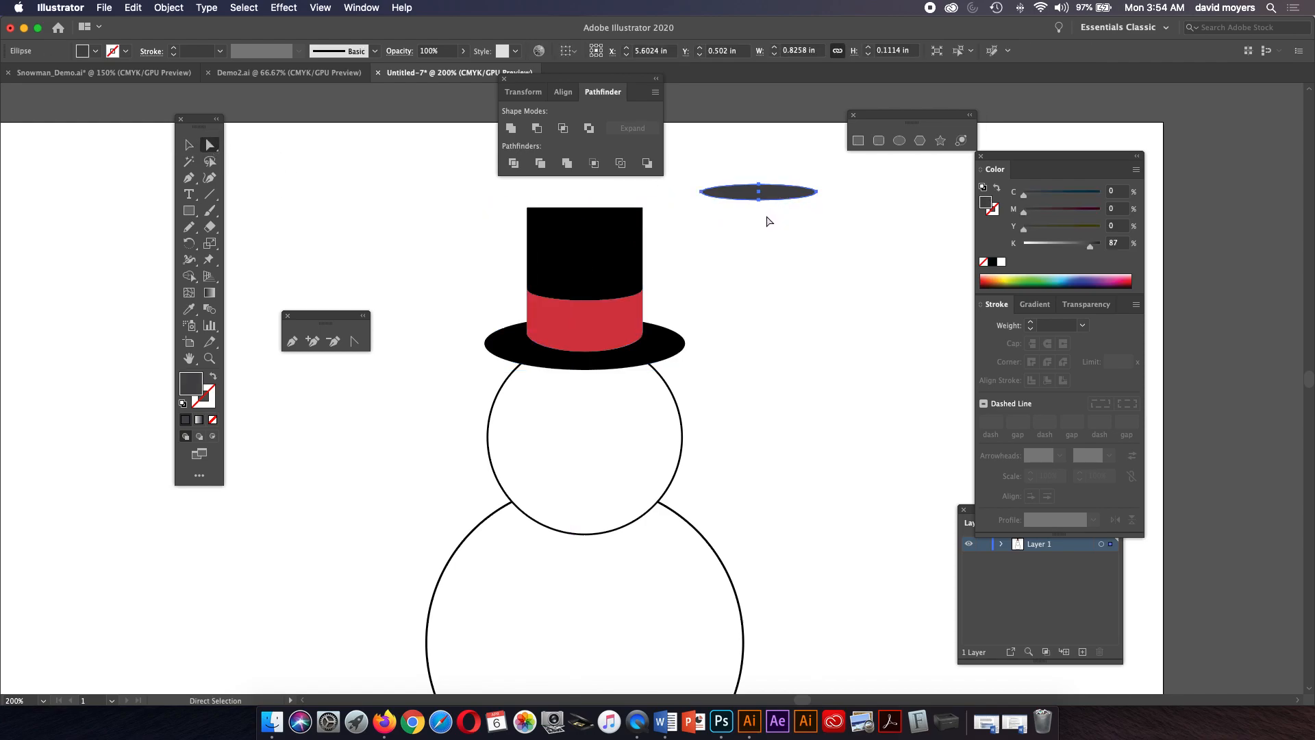
key("super+z")
left_click(752, 219)
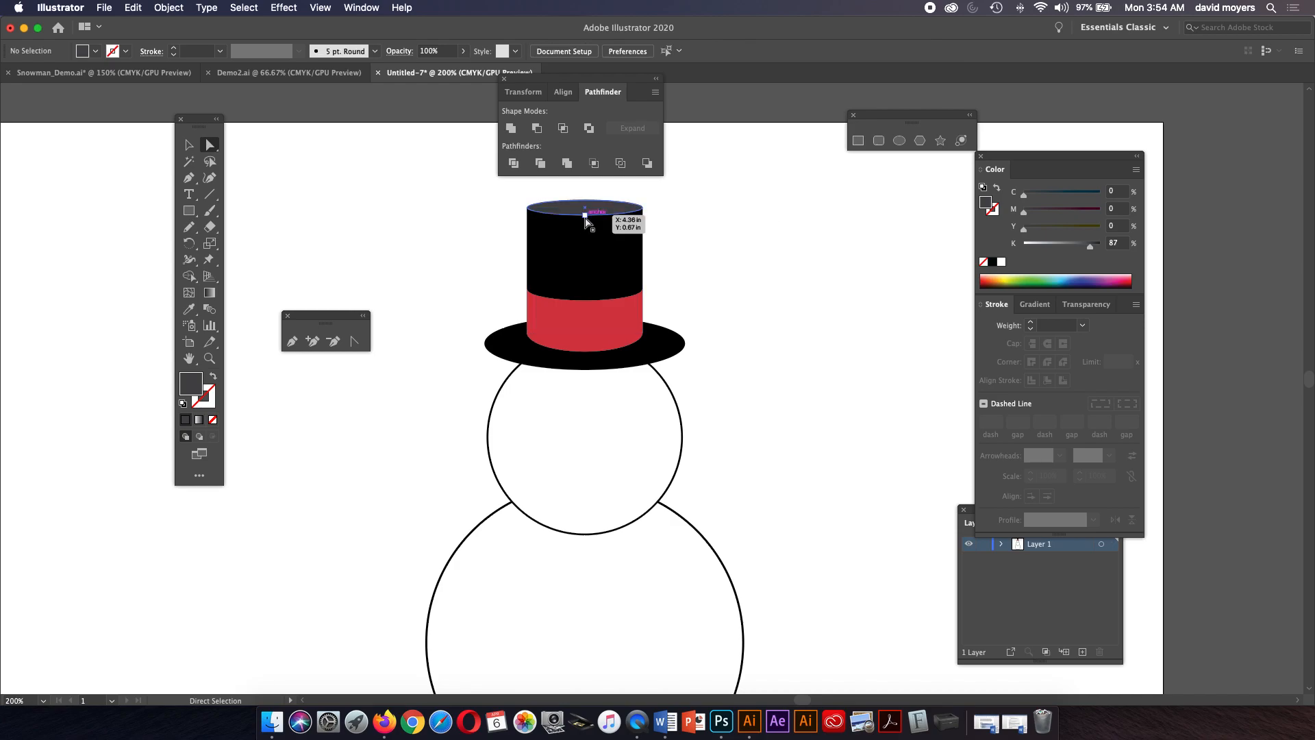
left_click(585, 218)
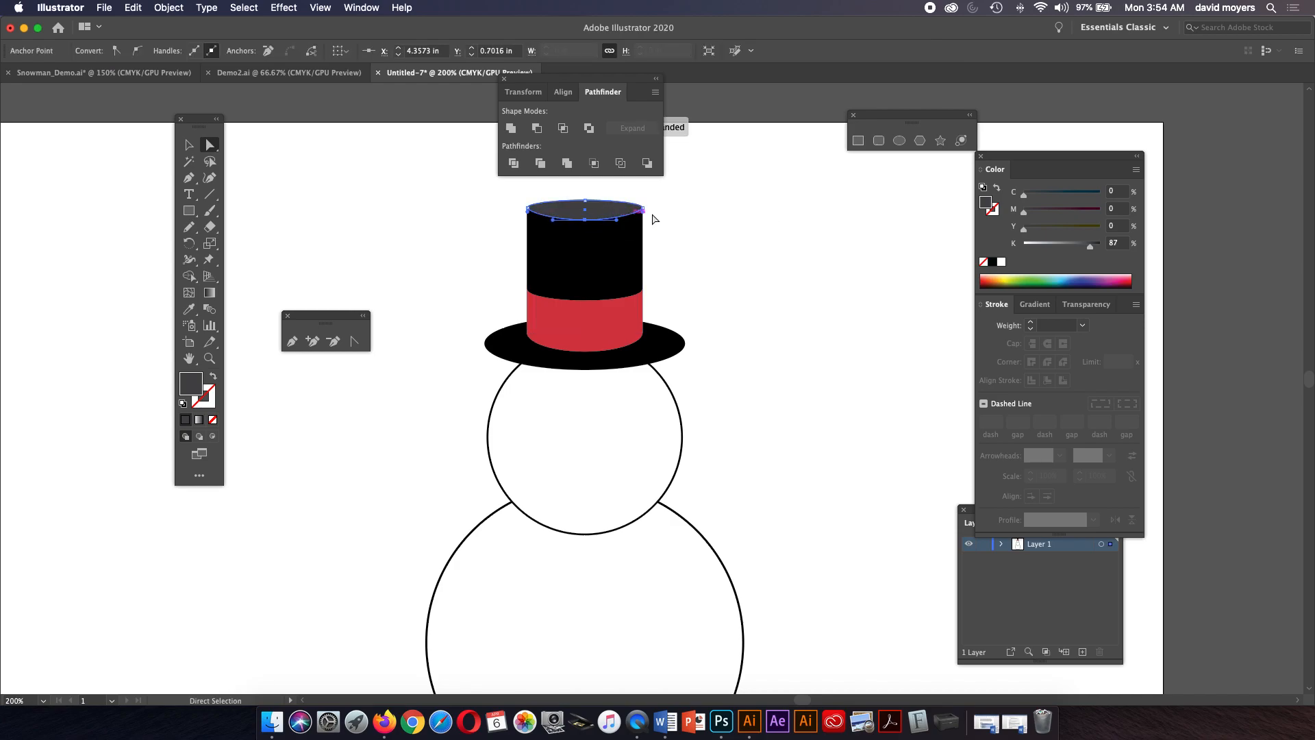
left_click(705, 219)
Resize the hat group to about 1.25 by 1.29 in.
left_click(189, 145)
left_click(597, 257)
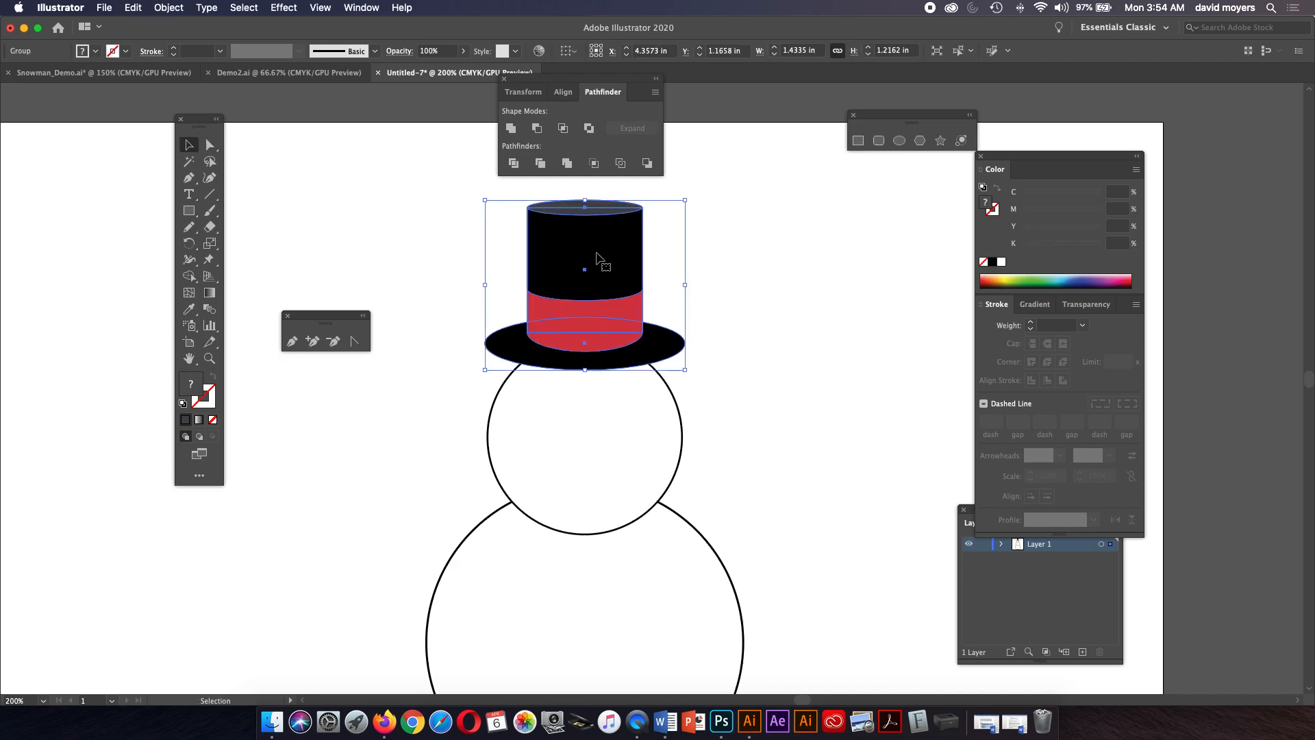
left_click_drag(598, 260, 607, 268)
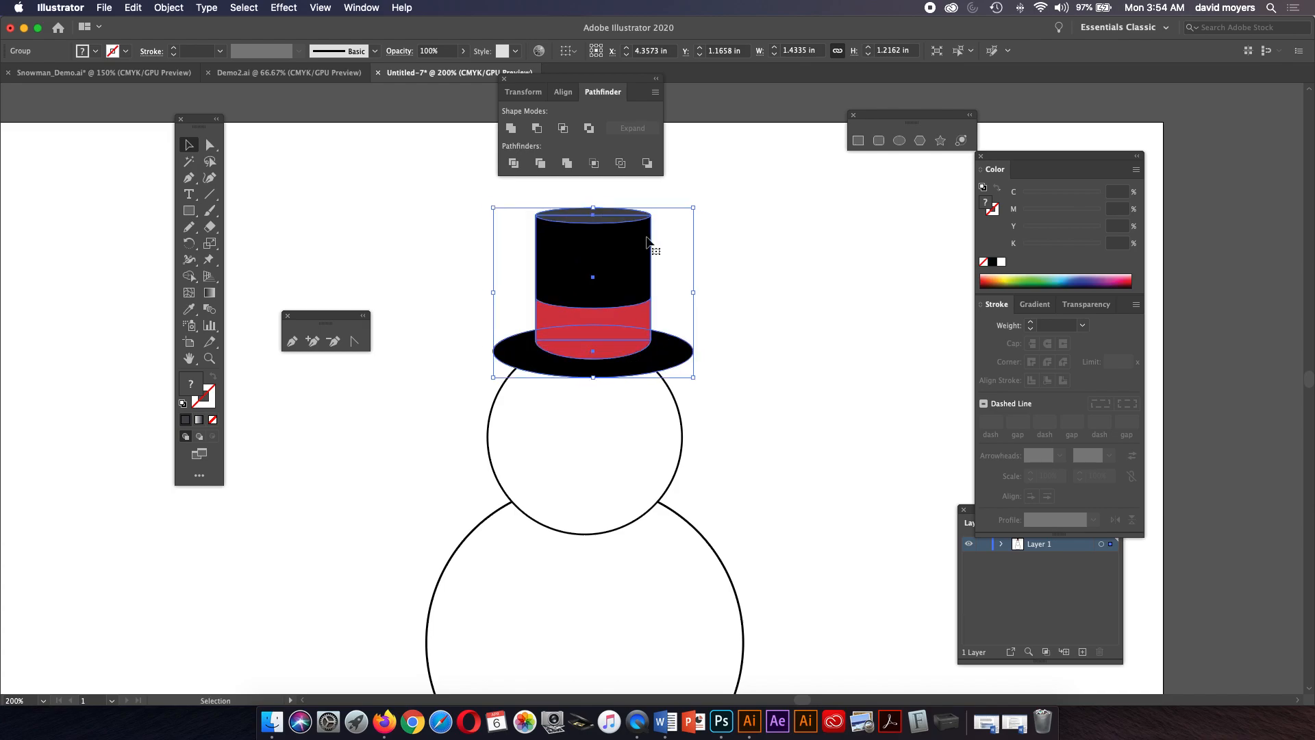
left_click_drag(695, 294, 667, 294)
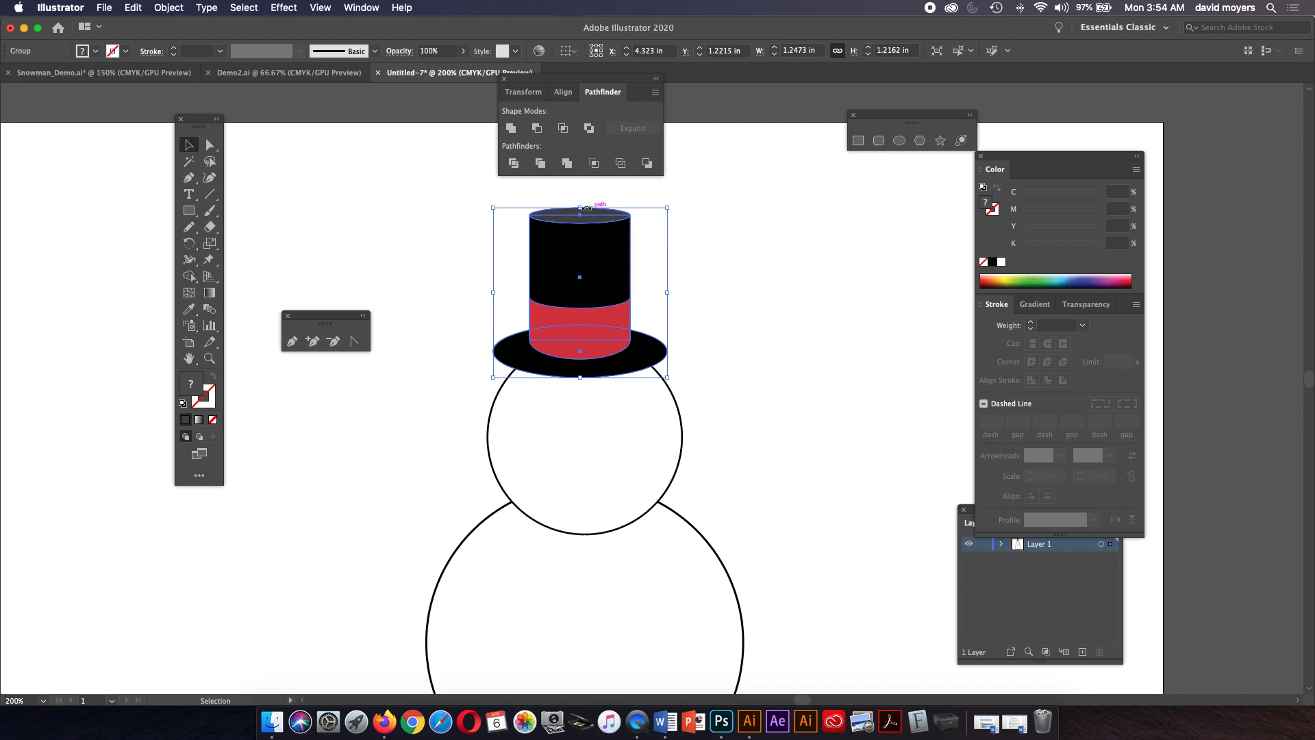
mouse_move(583, 206)
left_mouse_down()
mouse_move(584, 187)
mouse_move(586, 203)
left_mouse_up()
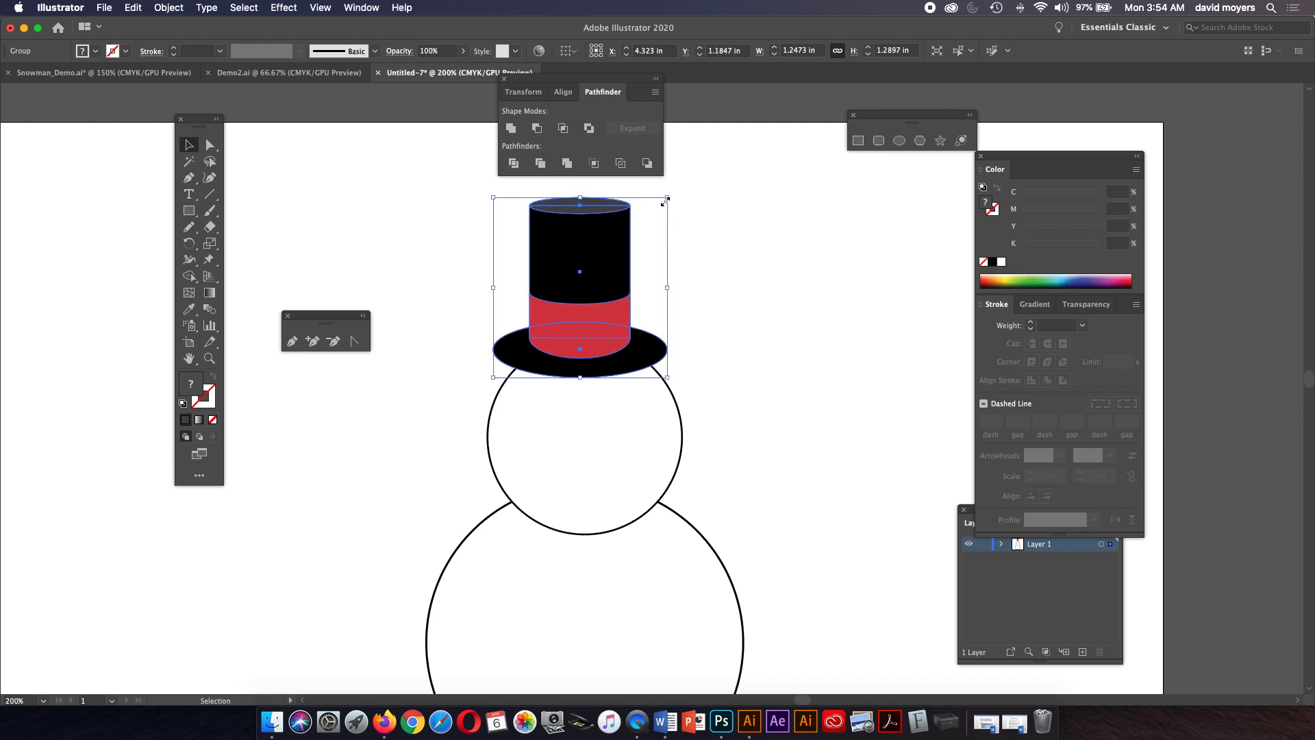
Rotate the hat to tilt it to the right and reposition it on the snowman's head.
left_click_drag(674, 195, 698, 220)
mouse_move(611, 274)
left_mouse_down()
mouse_move(652, 277)
mouse_move(637, 276)
left_mouse_up()
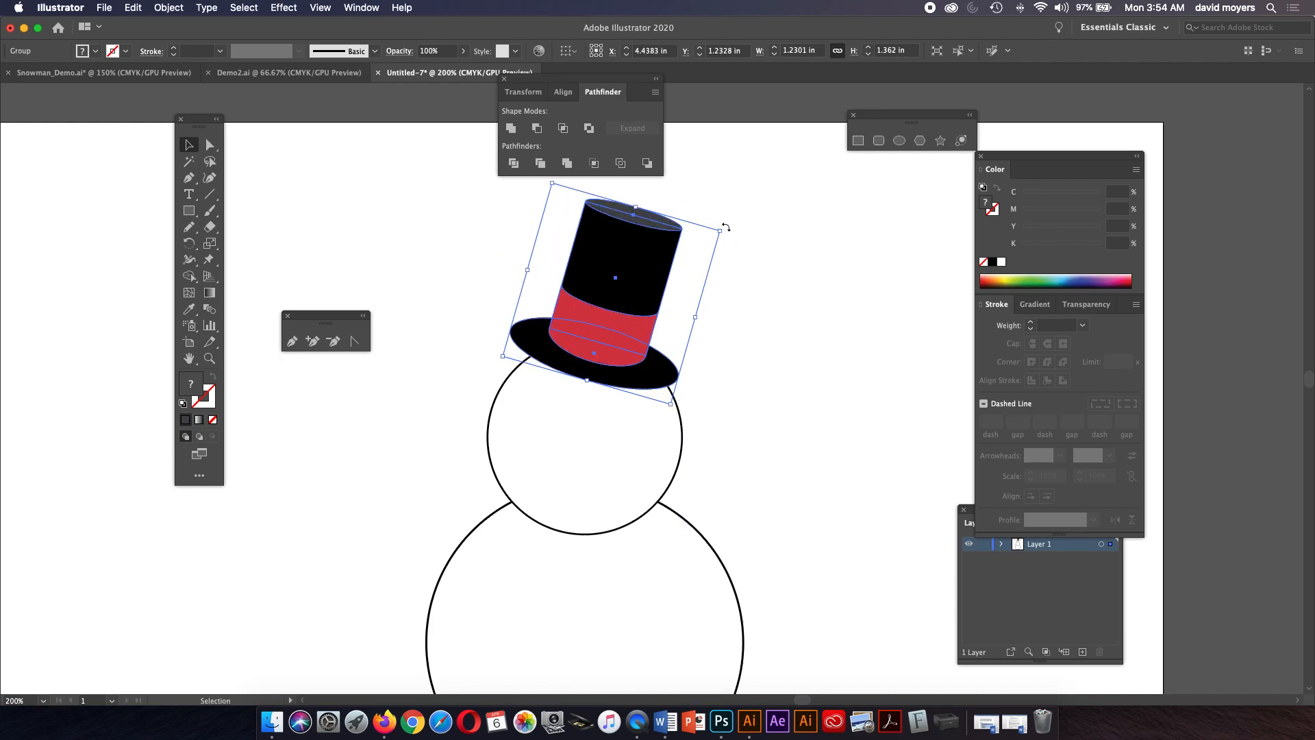
left_click_drag(724, 227, 717, 220)
left_click_drag(646, 270, 651, 267)
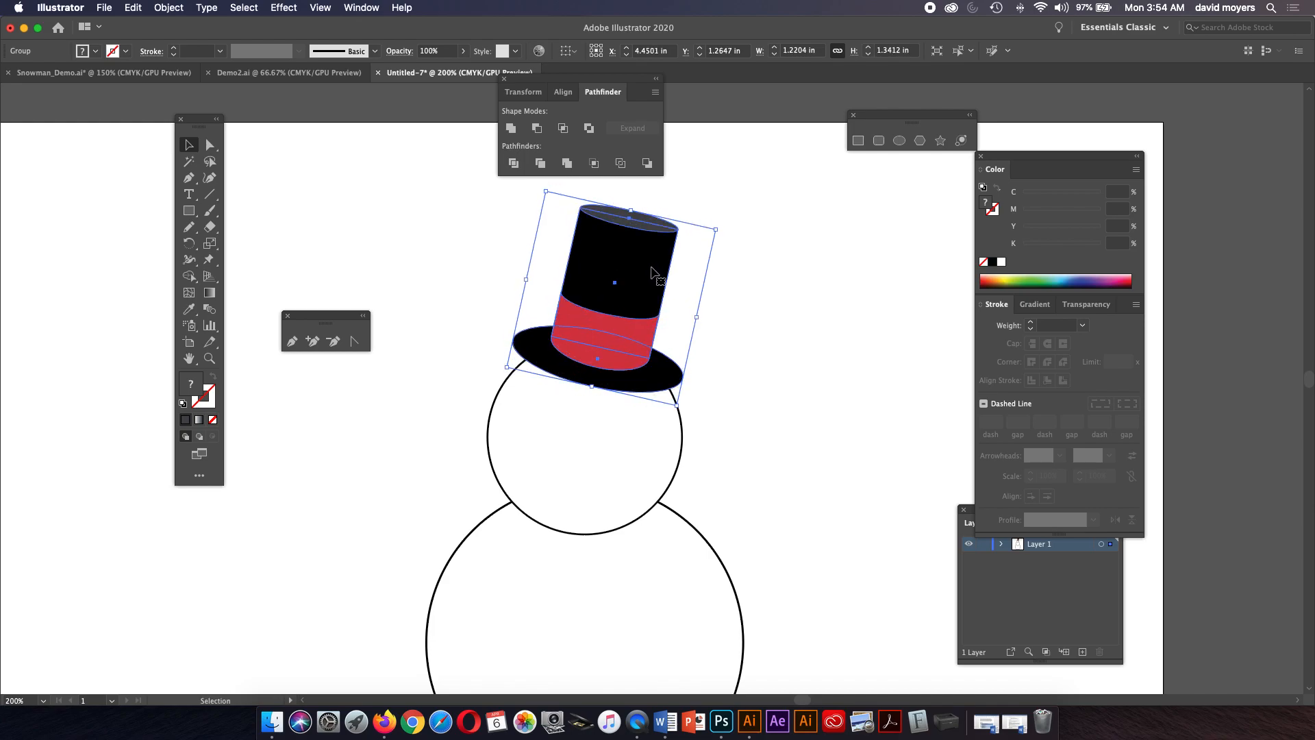
left_click(731, 221)
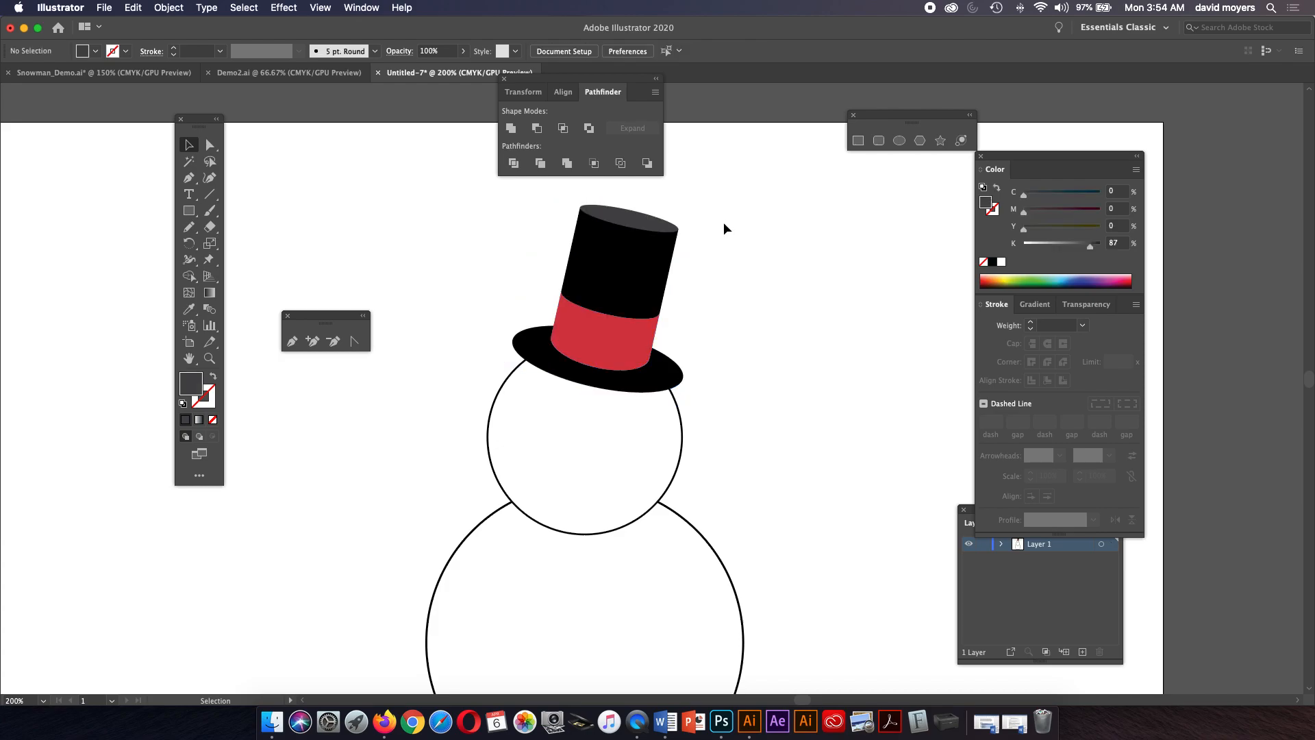
Draw a small circular left eye about 0.14 in wide with the Ellipse tool on the head.
left_click(210, 357)
left_click(566, 426)
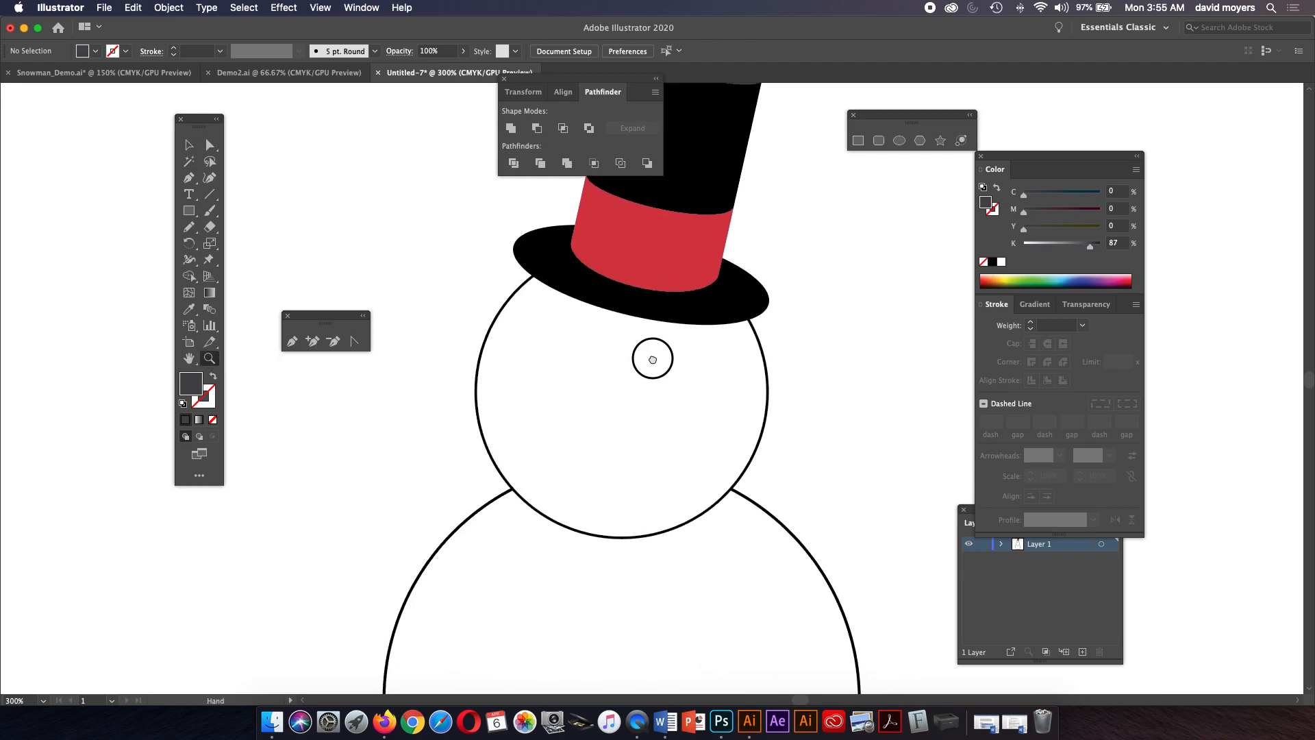
left_click_drag(653, 359, 595, 351)
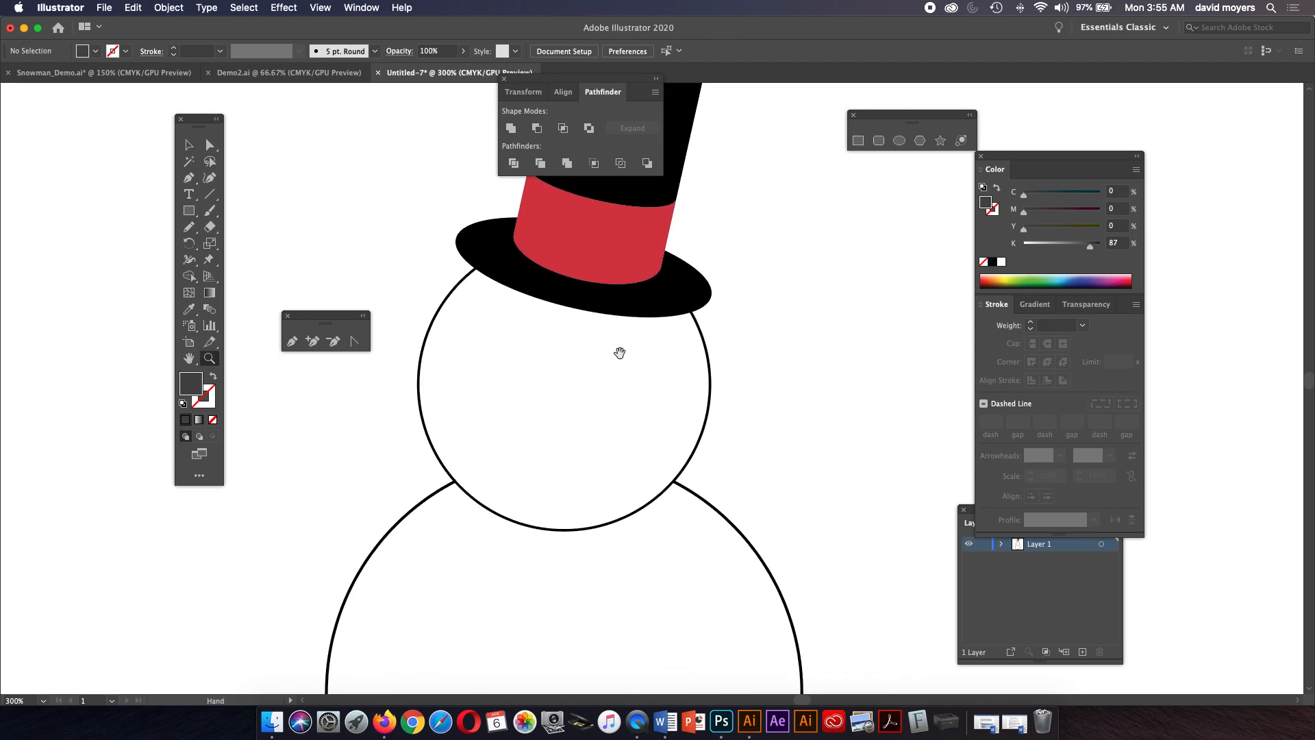
left_click(189, 211)
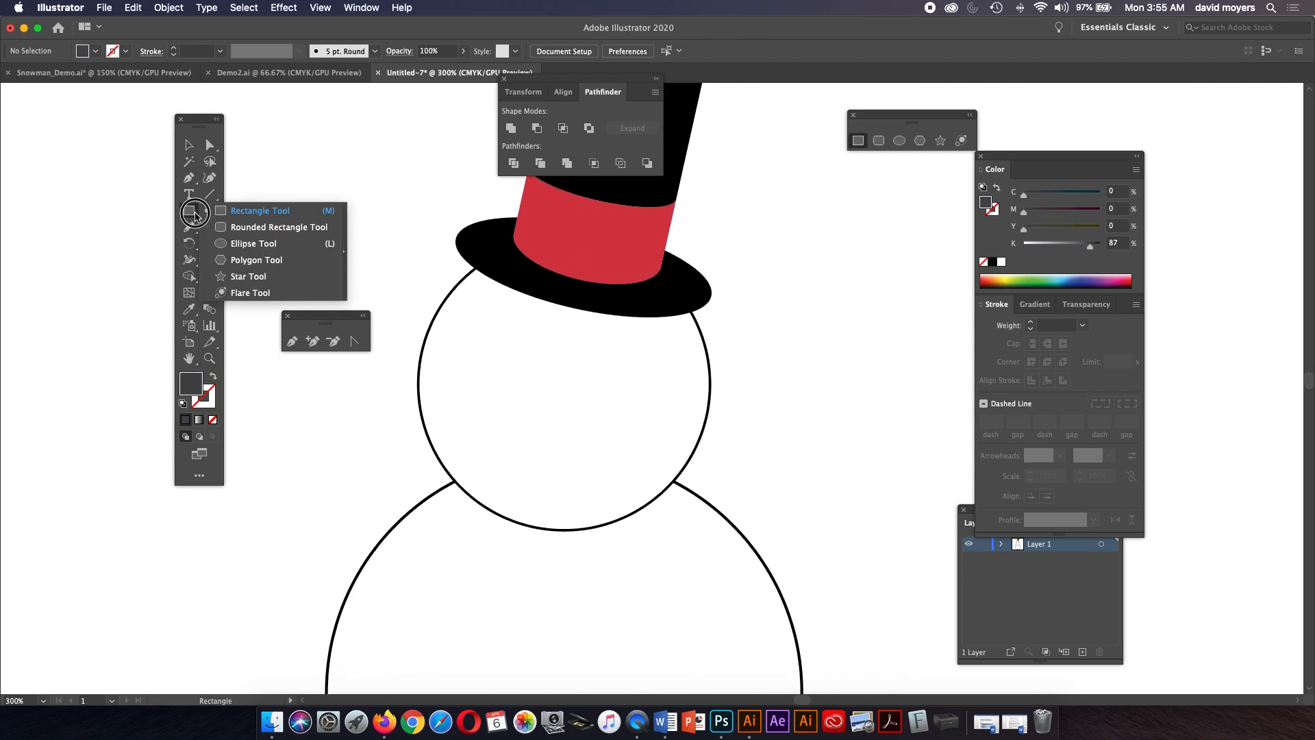
left_click(250, 243)
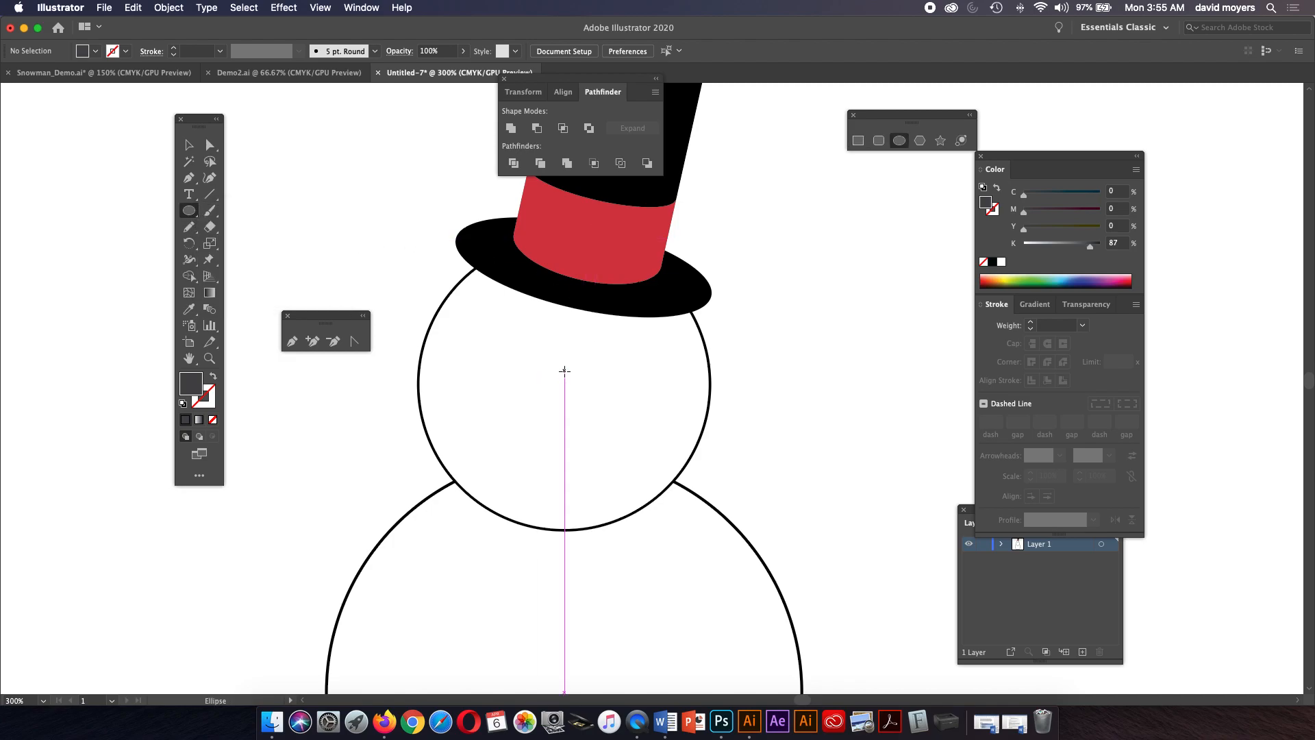
left_click_drag(558, 367, 577, 381)
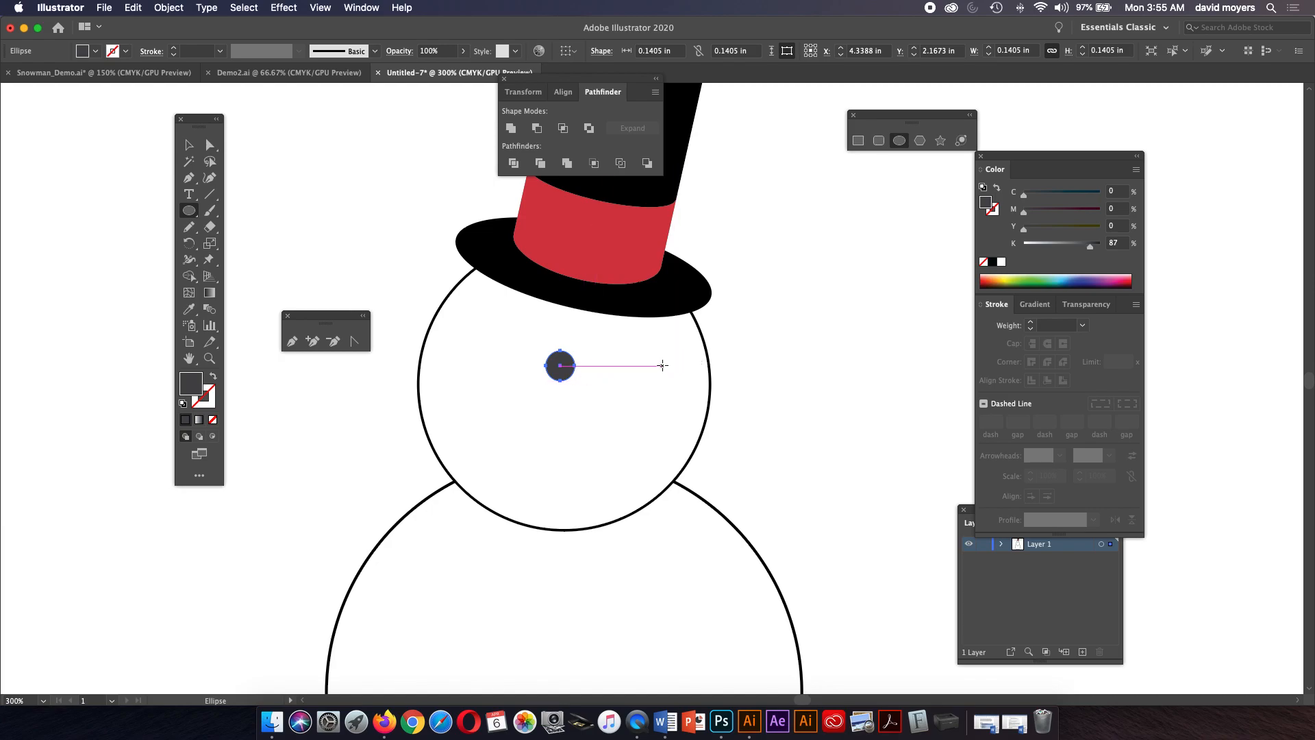
Draw a matching right eye at the same height and select the left eye.
left_click_drag(654, 365, 666, 381)
left_click(189, 145)
left_click(566, 376)
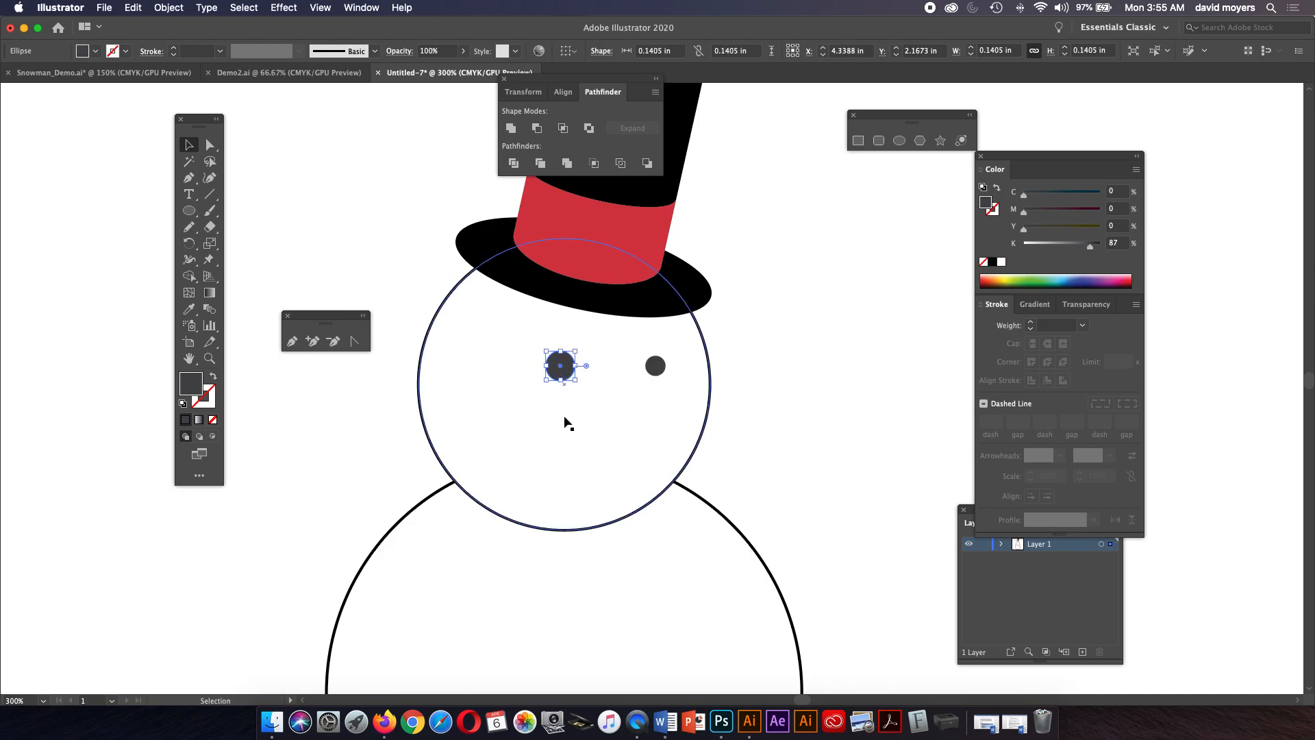
Enlarge the selected left eye to 0.3 by 0.3 in.
key("a")
key("v")
left_click_drag(577, 351, 594, 335)
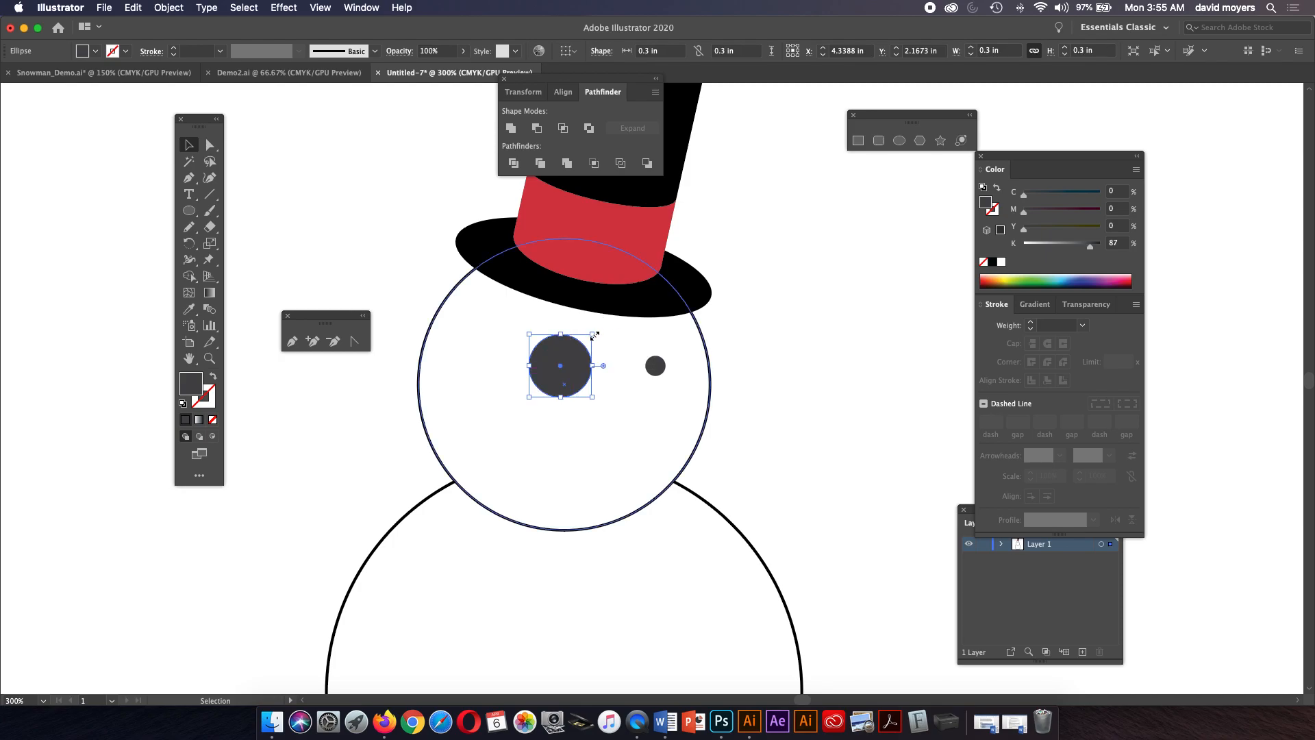
Swap the enlarged eye's fill and stroke, giving it a black stroke so it becomes an outlined ring.
left_click(997, 188)
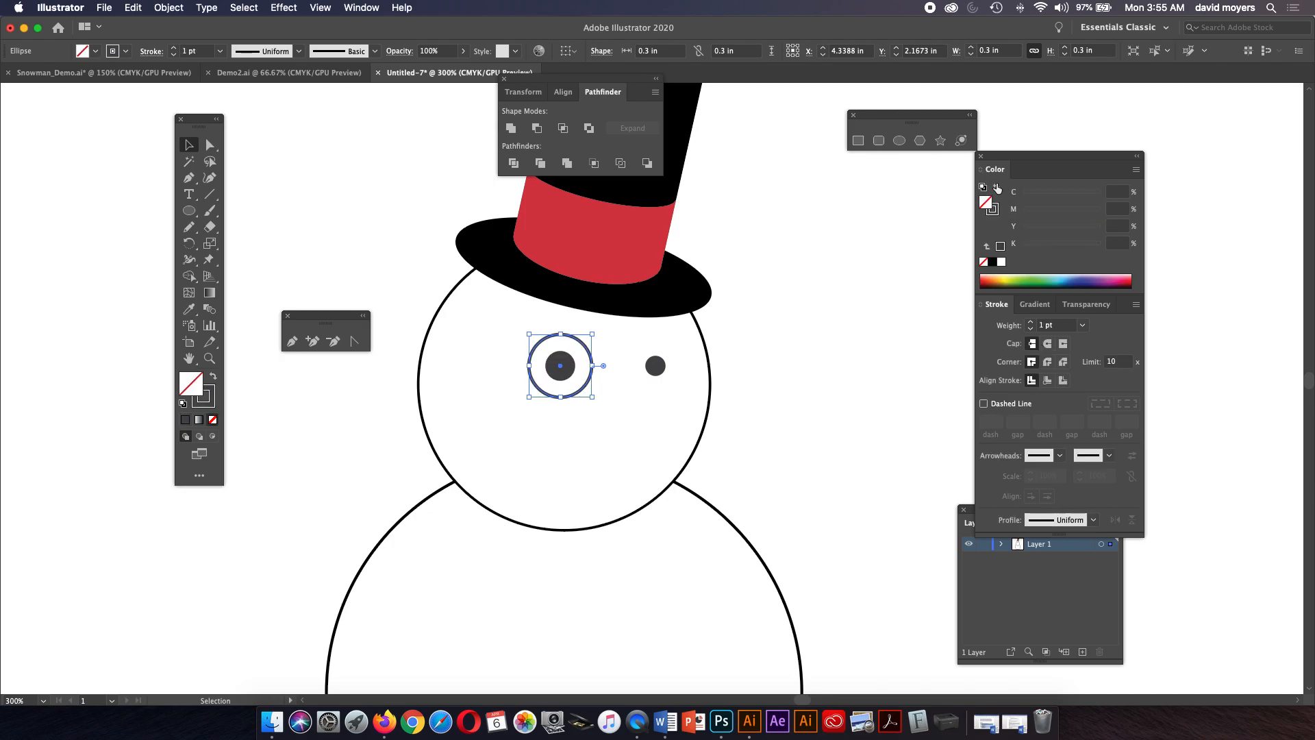
left_click(995, 213)
left_click(993, 262)
left_click(894, 328)
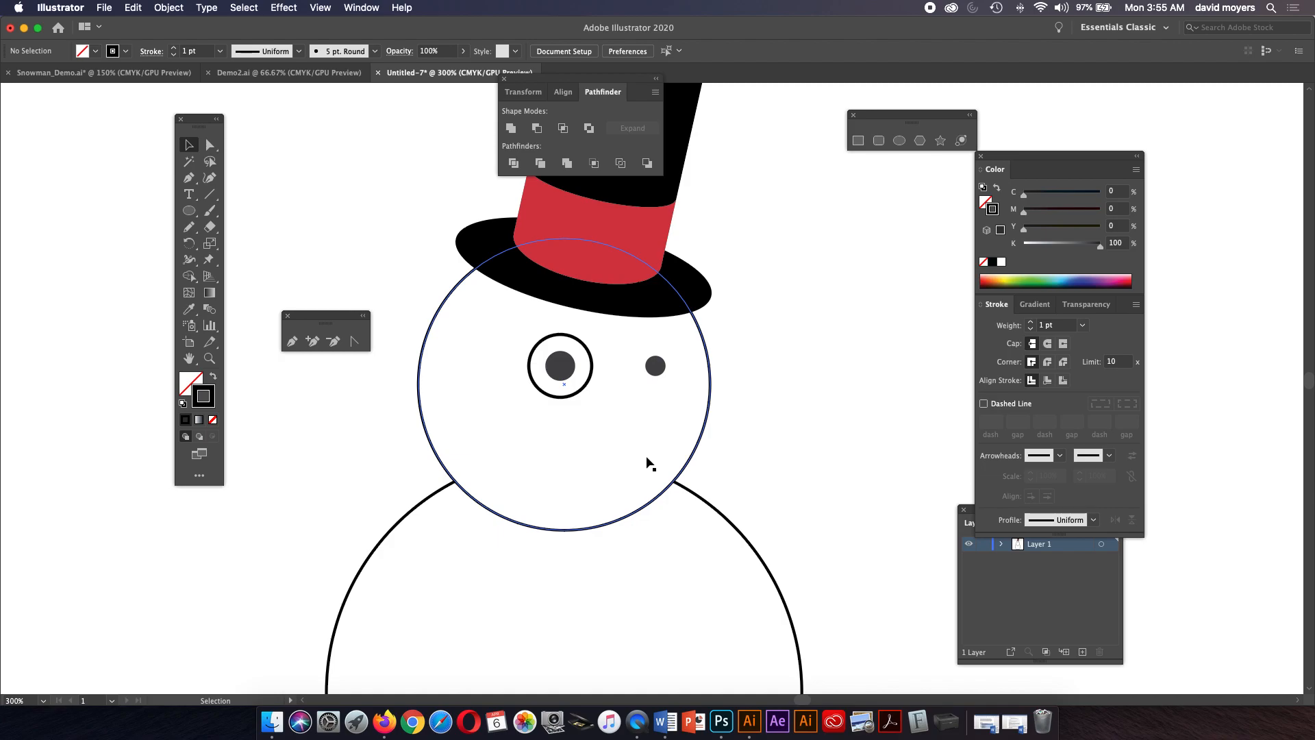
Draw a five-sided practice shape with the Pen tool beside the snowman's head.
left_click(292, 341)
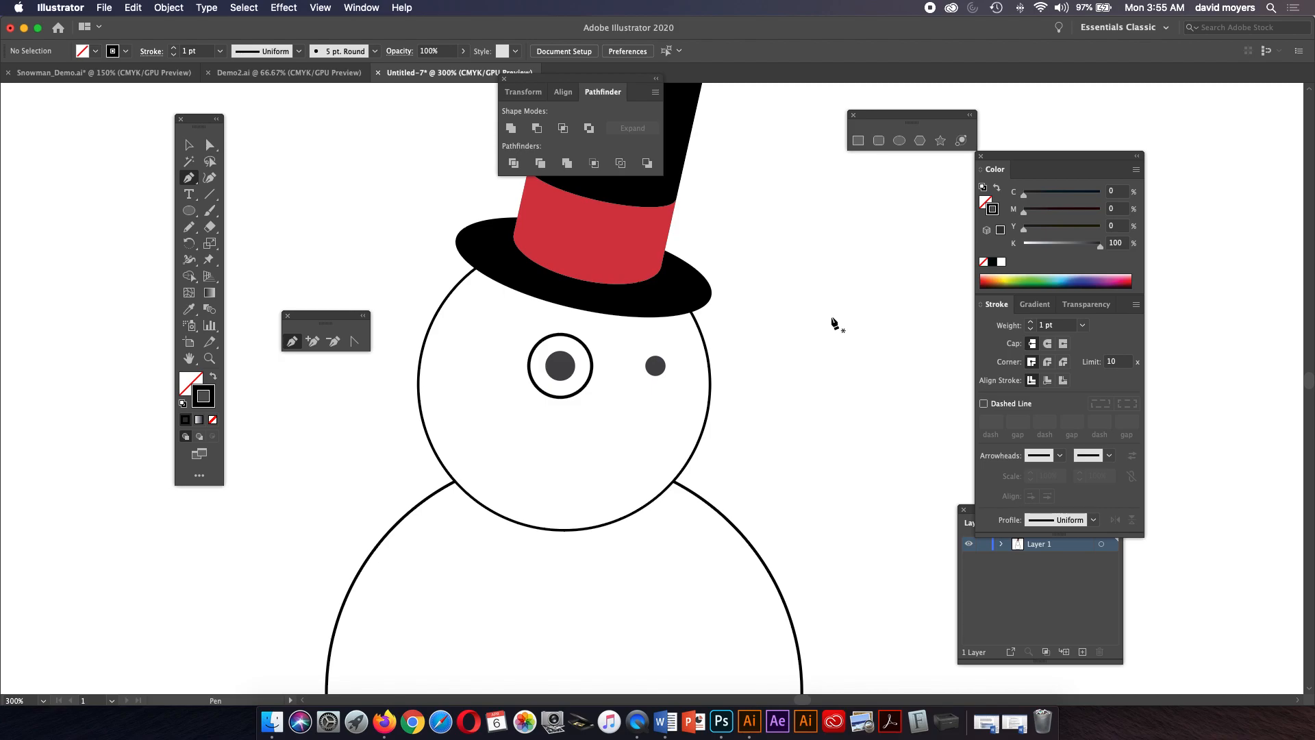
key("super+minus")
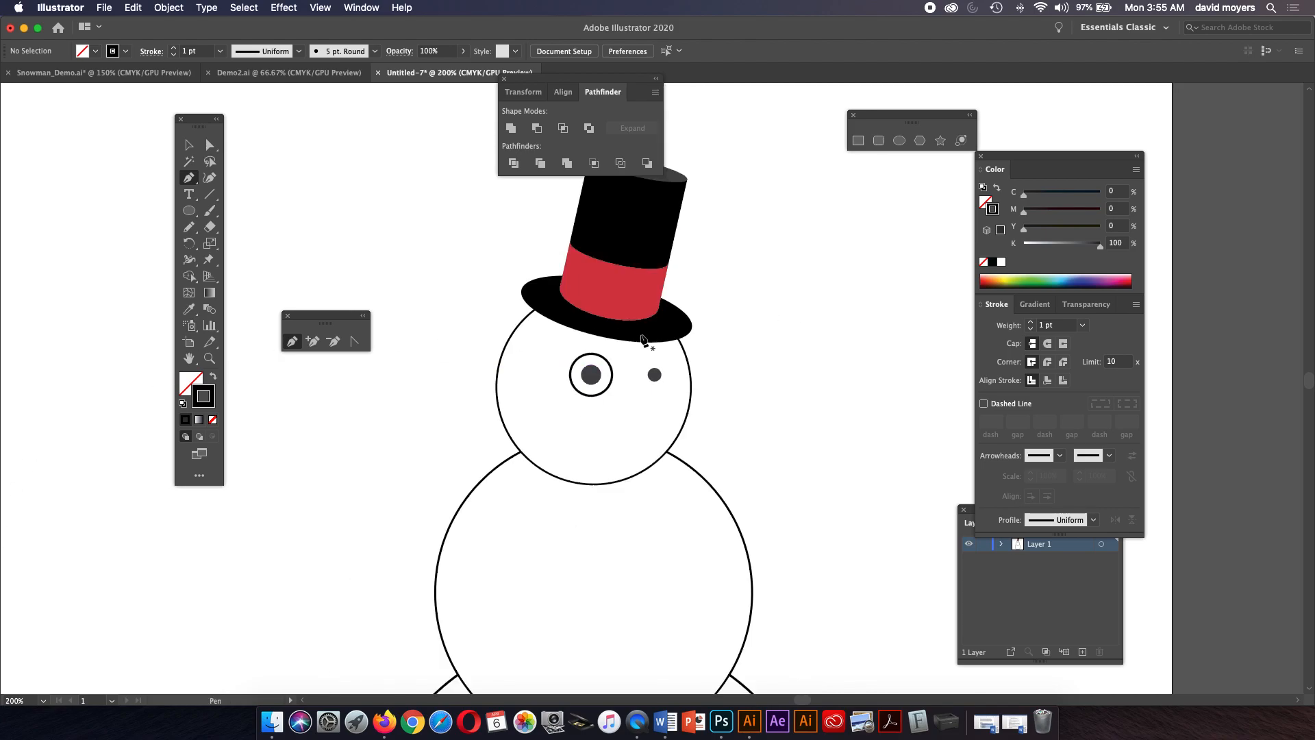
left_click_drag(746, 340, 675, 323)
left_click(712, 296)
left_click(725, 366)
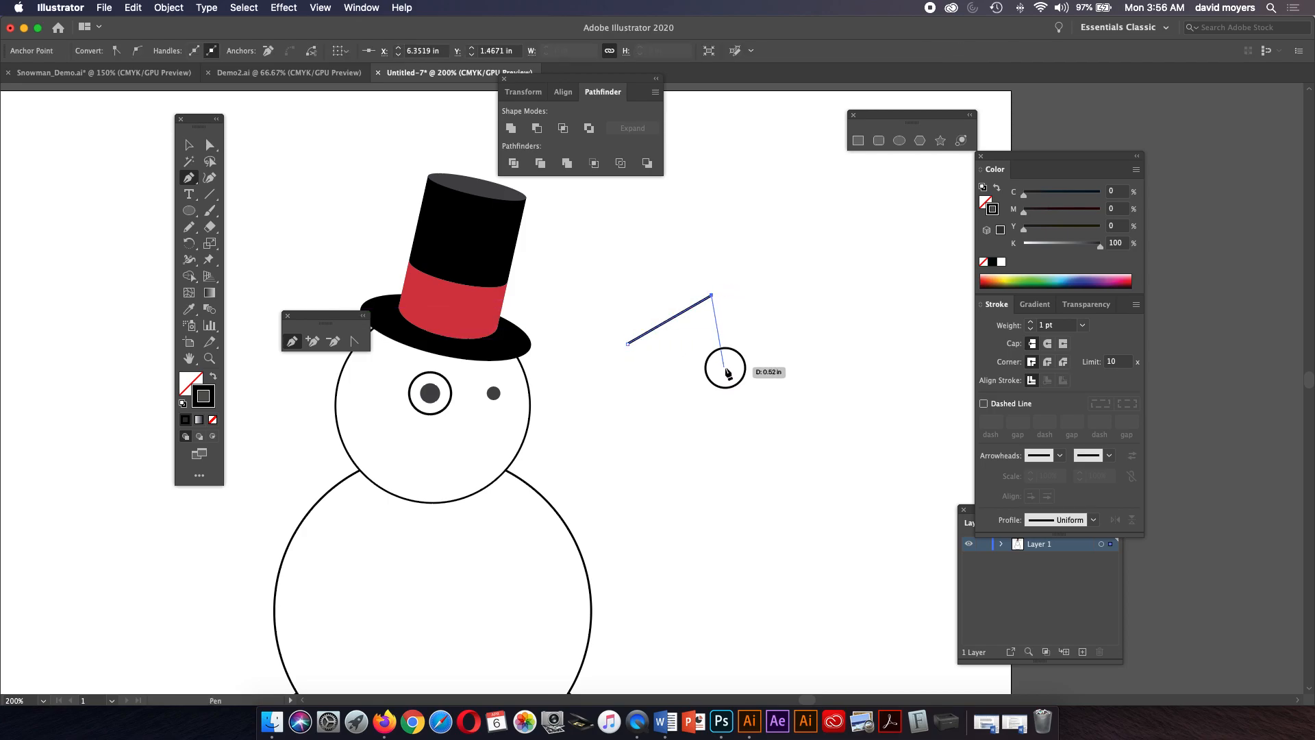
left_click(688, 407)
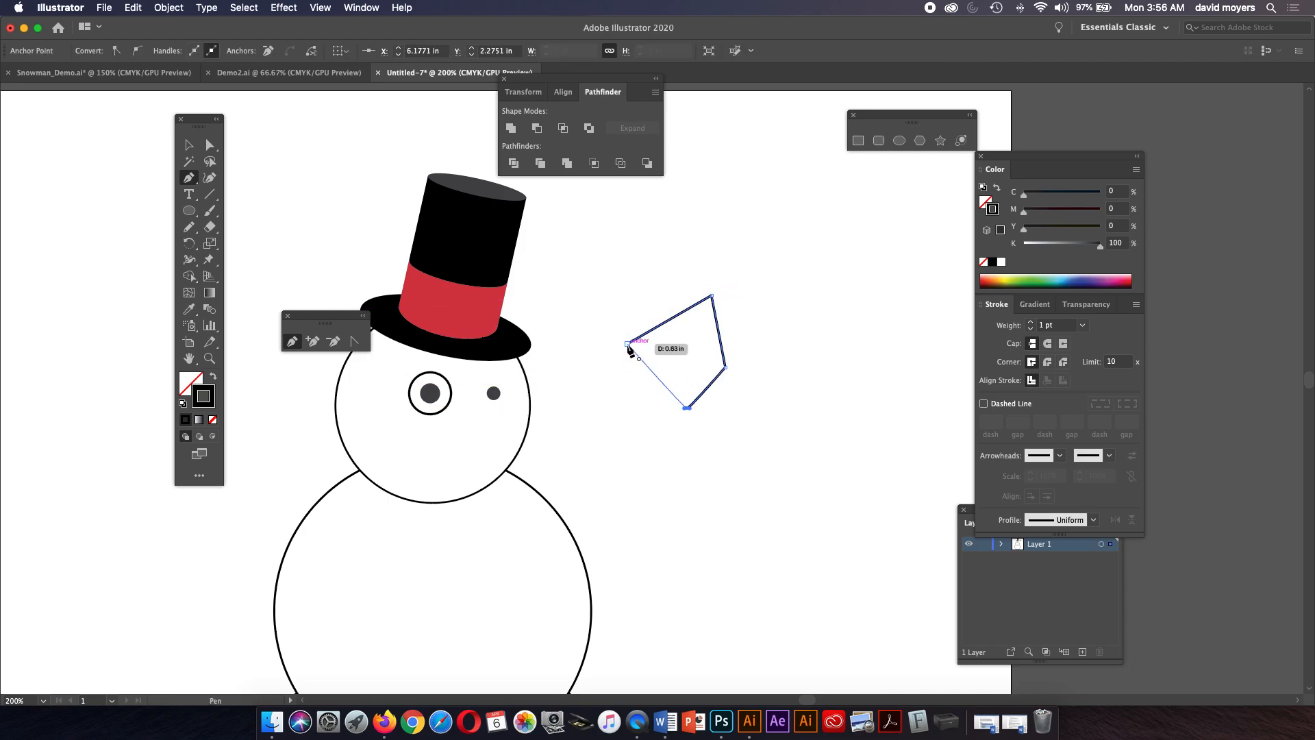
left_click(633, 416)
left_click(627, 343)
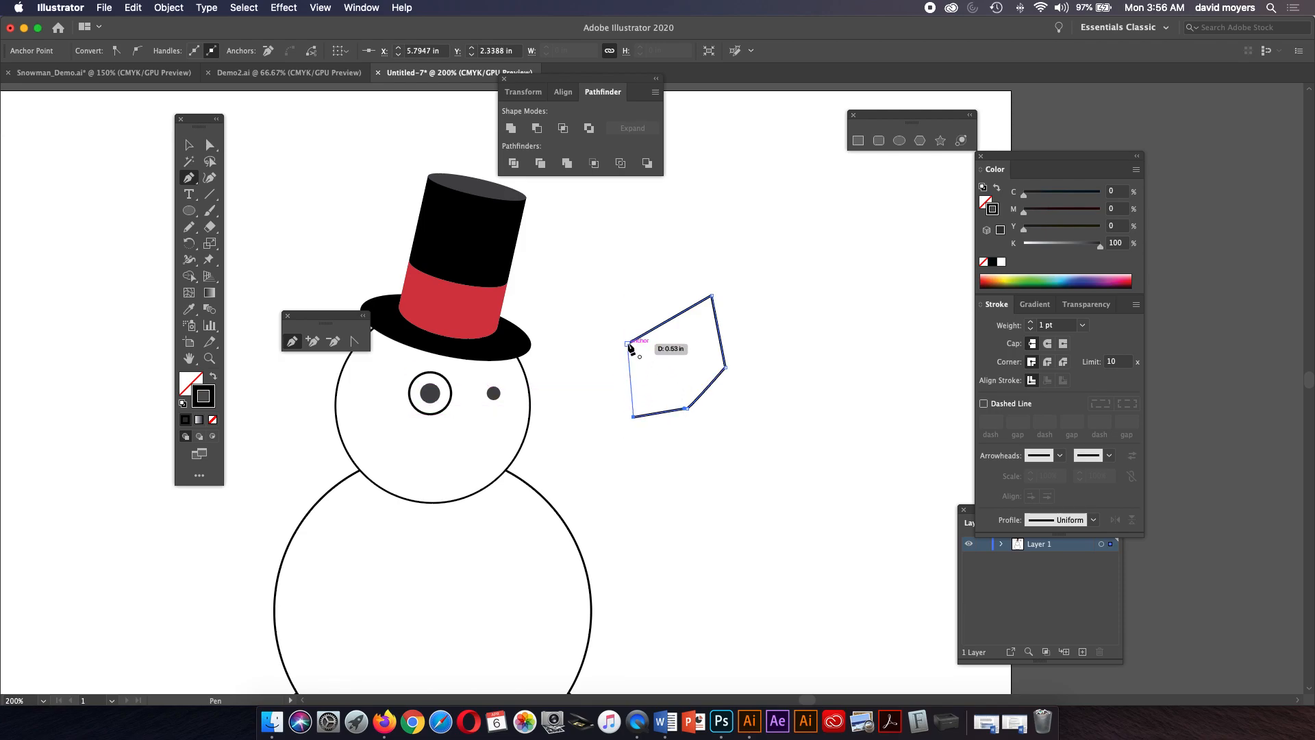
Draw a zigzag practice path with the Pen tool and delete it.
left_click(798, 251)
left_click(881, 234)
left_click(820, 344)
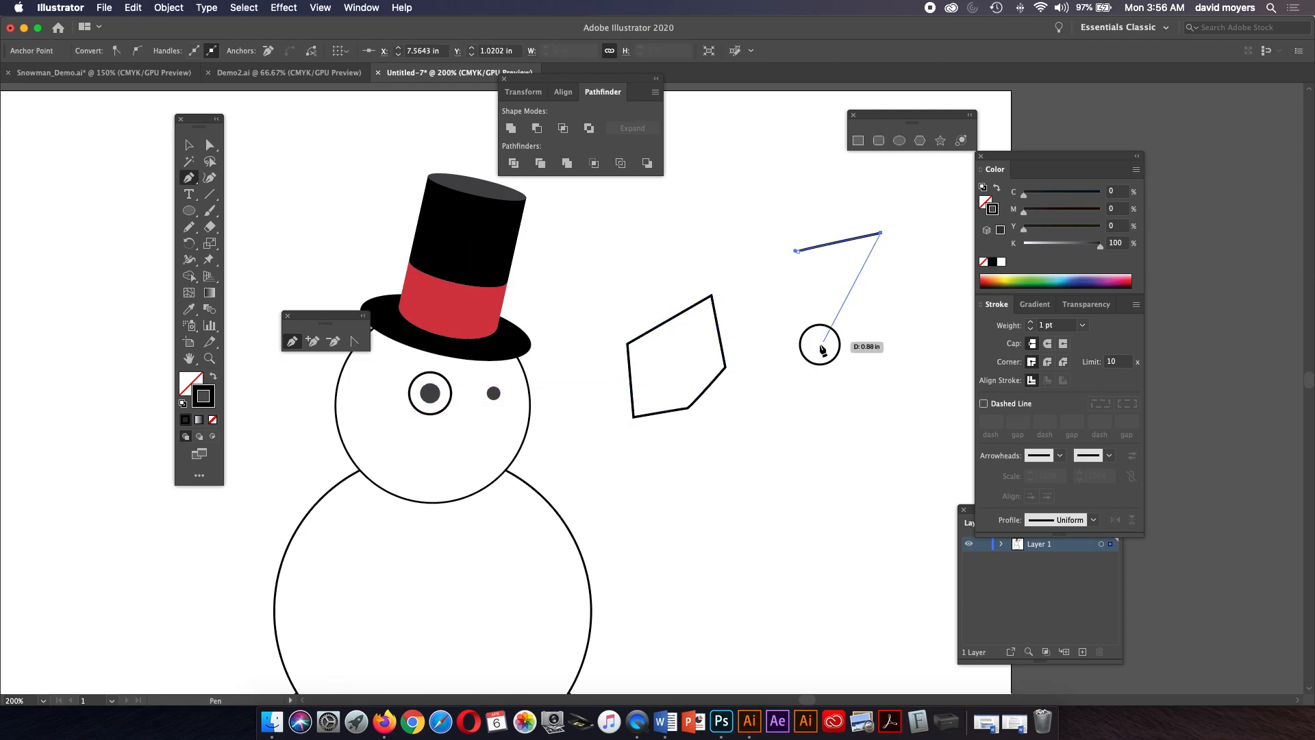
left_click(793, 423)
left_click(907, 422)
left_click(849, 525)
left_click(759, 552)
left_click(745, 481)
left_click(757, 432)
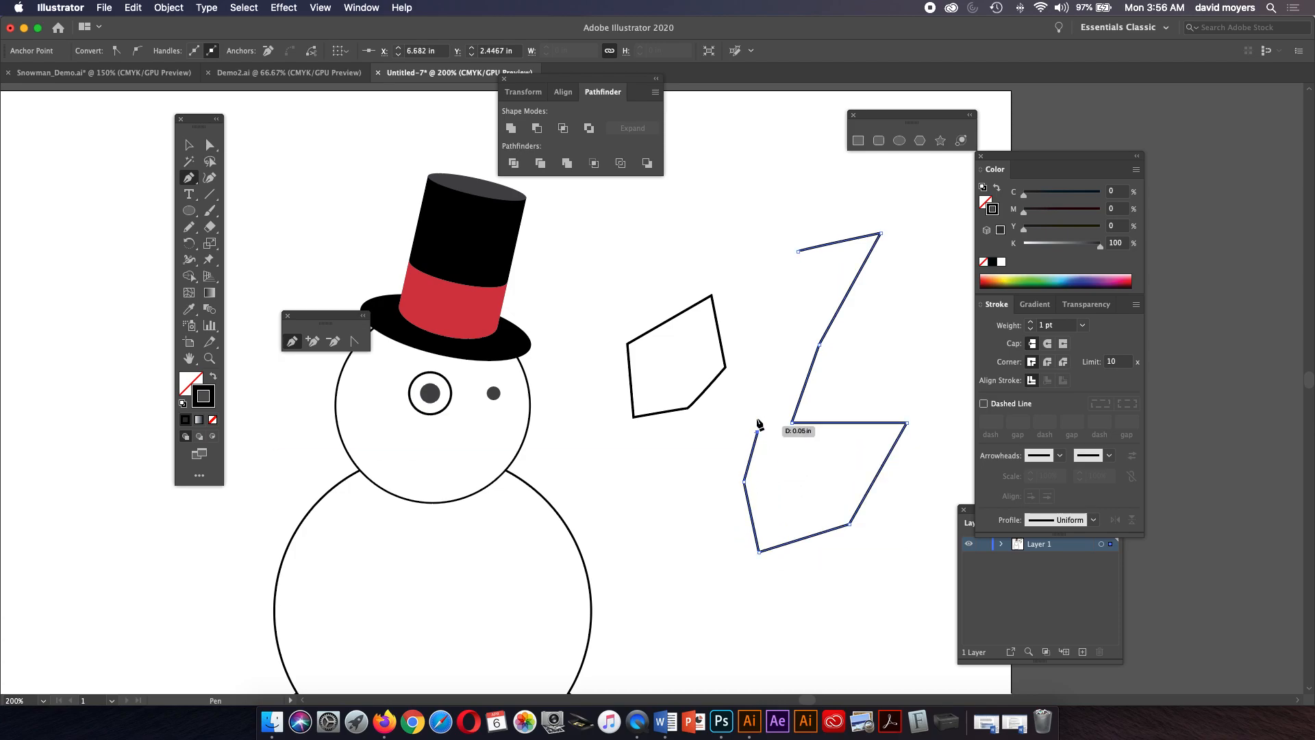
key("BackSpace")
Delete the five-sided practice shape.
key("BackSpace")
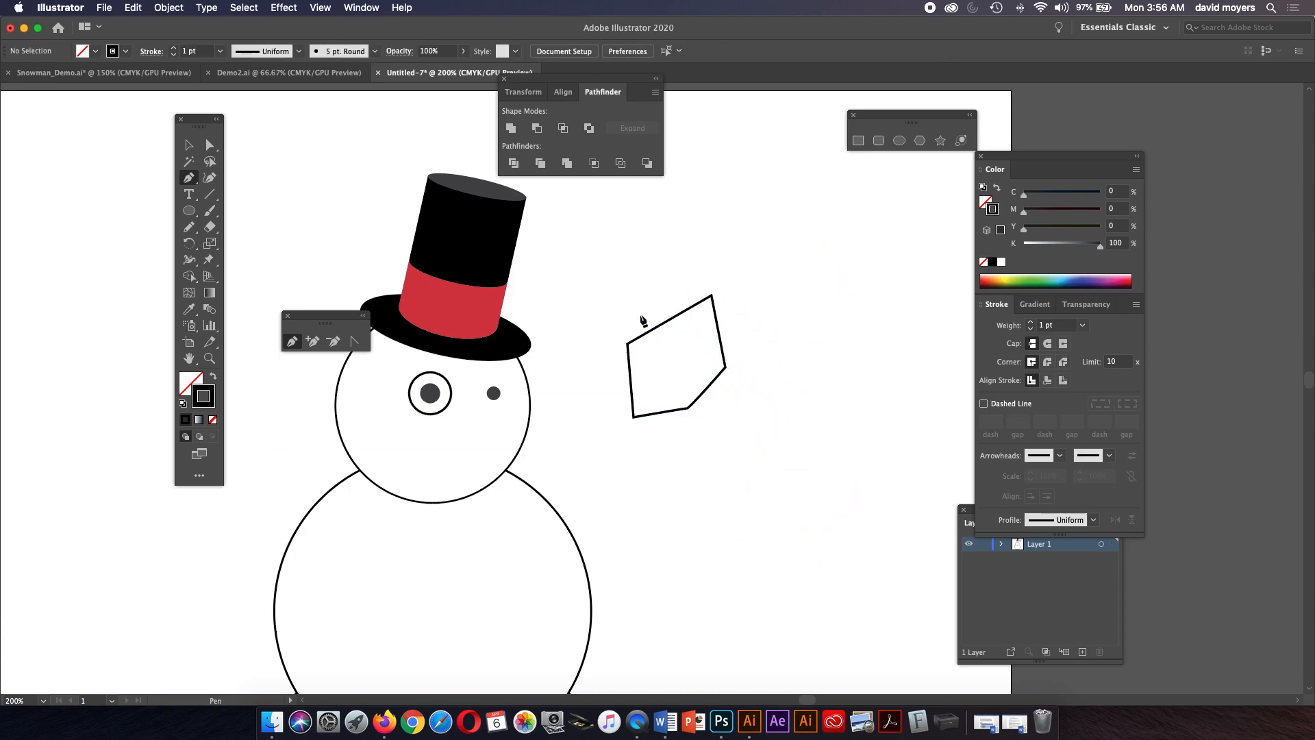
key("a")
left_click(669, 322)
key("BackSpace")
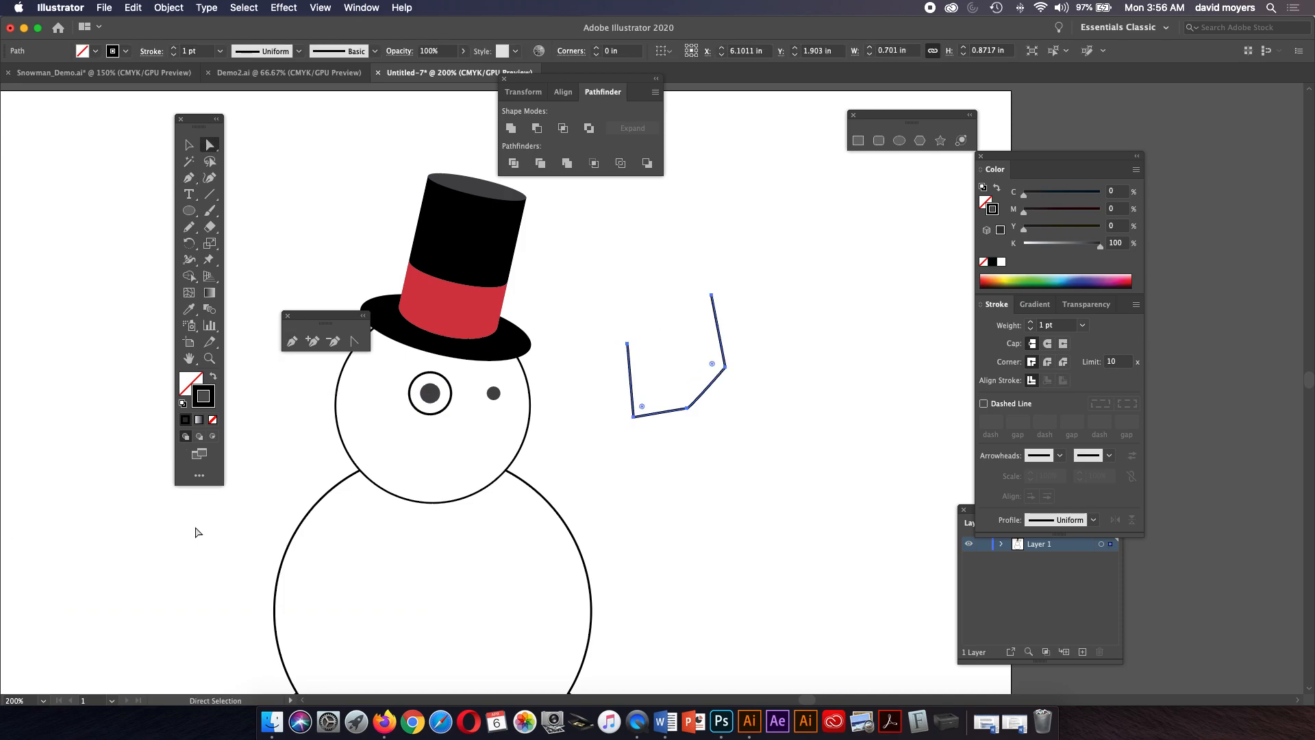
key("BackSpace")
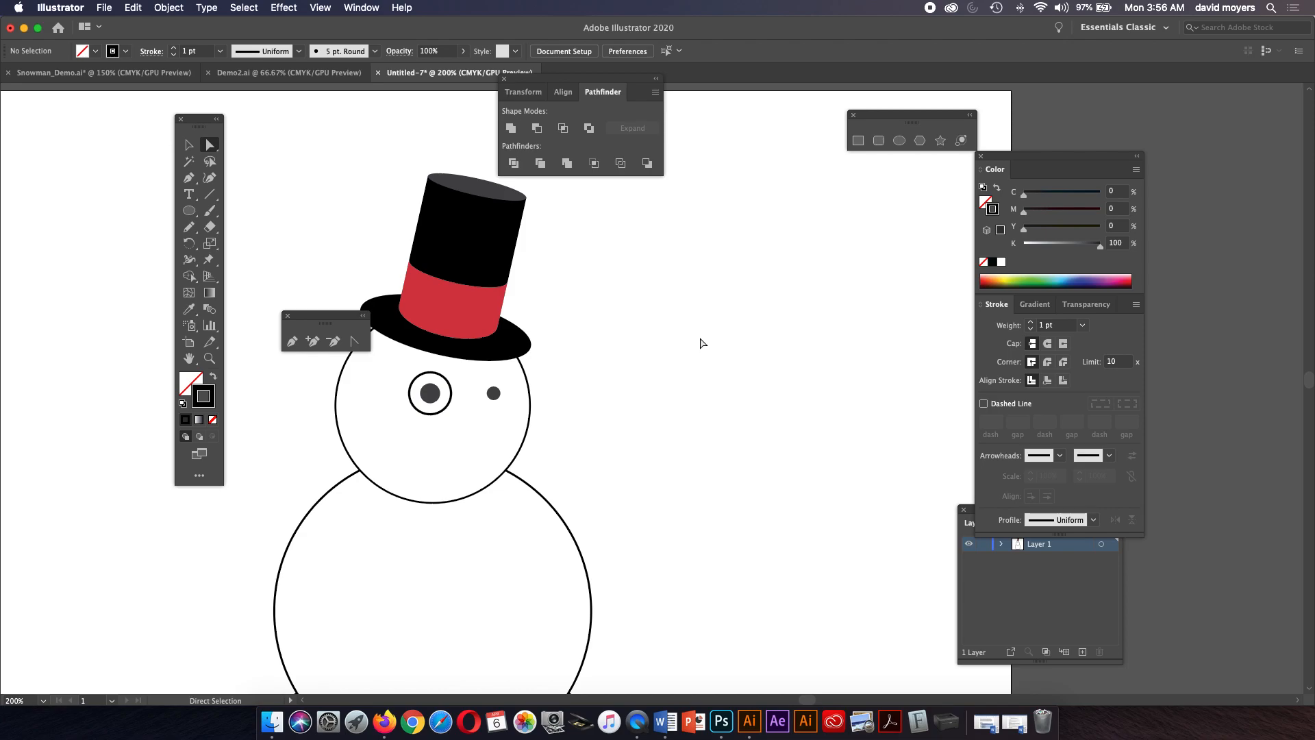
Start the mouth with the Pen tool: a curved sagging segment about 1.2 in wide beside the head.
key("p")
left_click(625, 355)
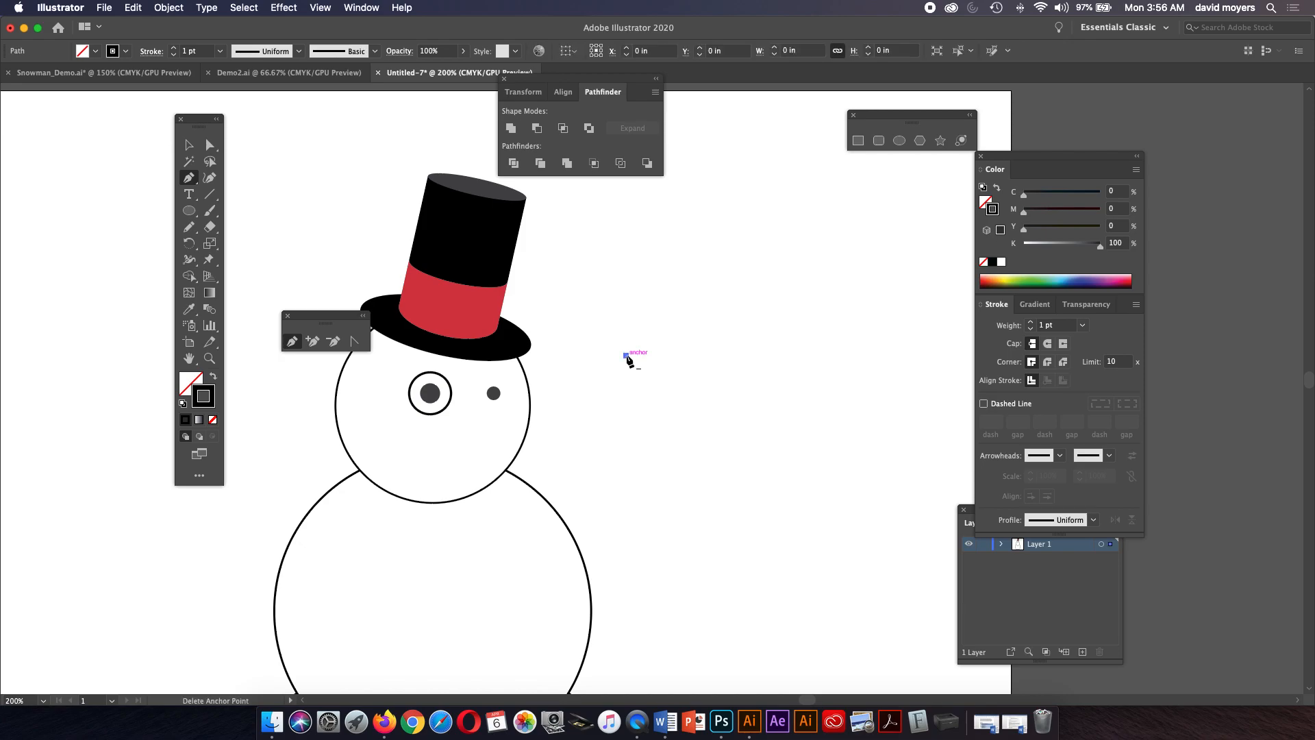
left_click(786, 357)
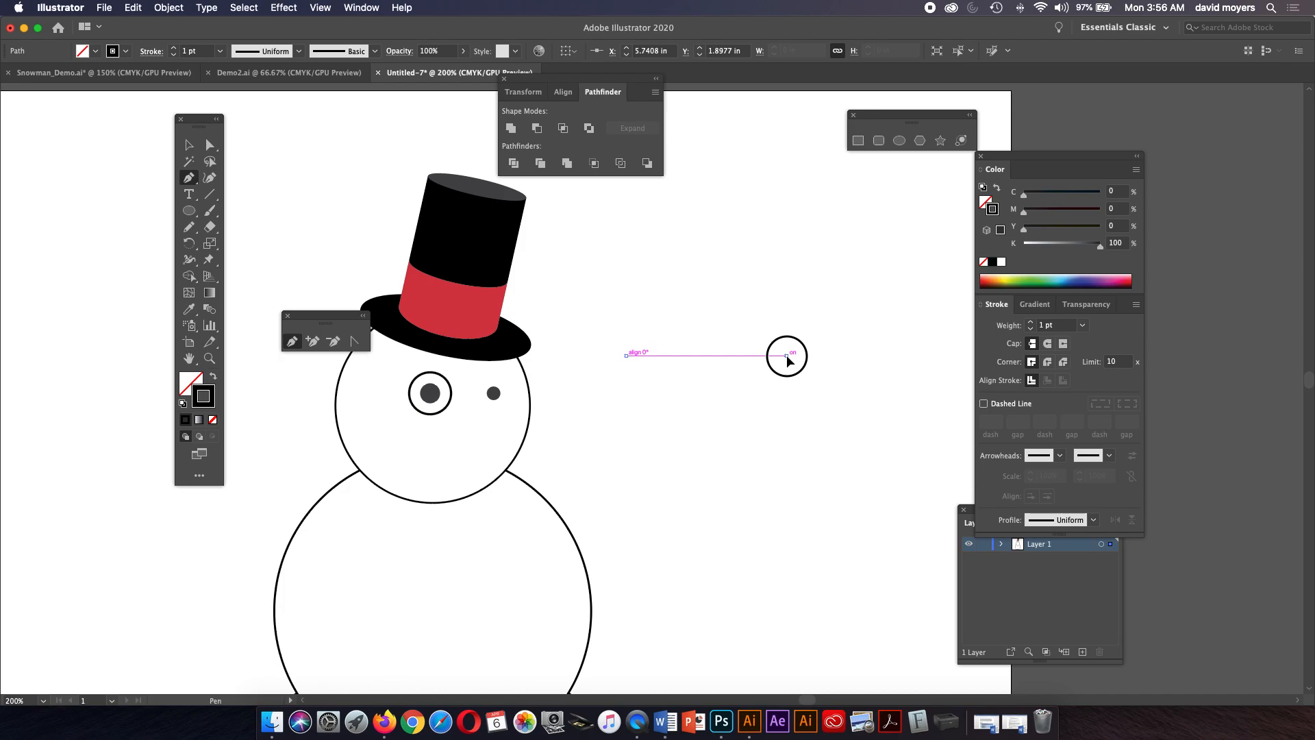
left_click_drag(787, 357, 867, 284)
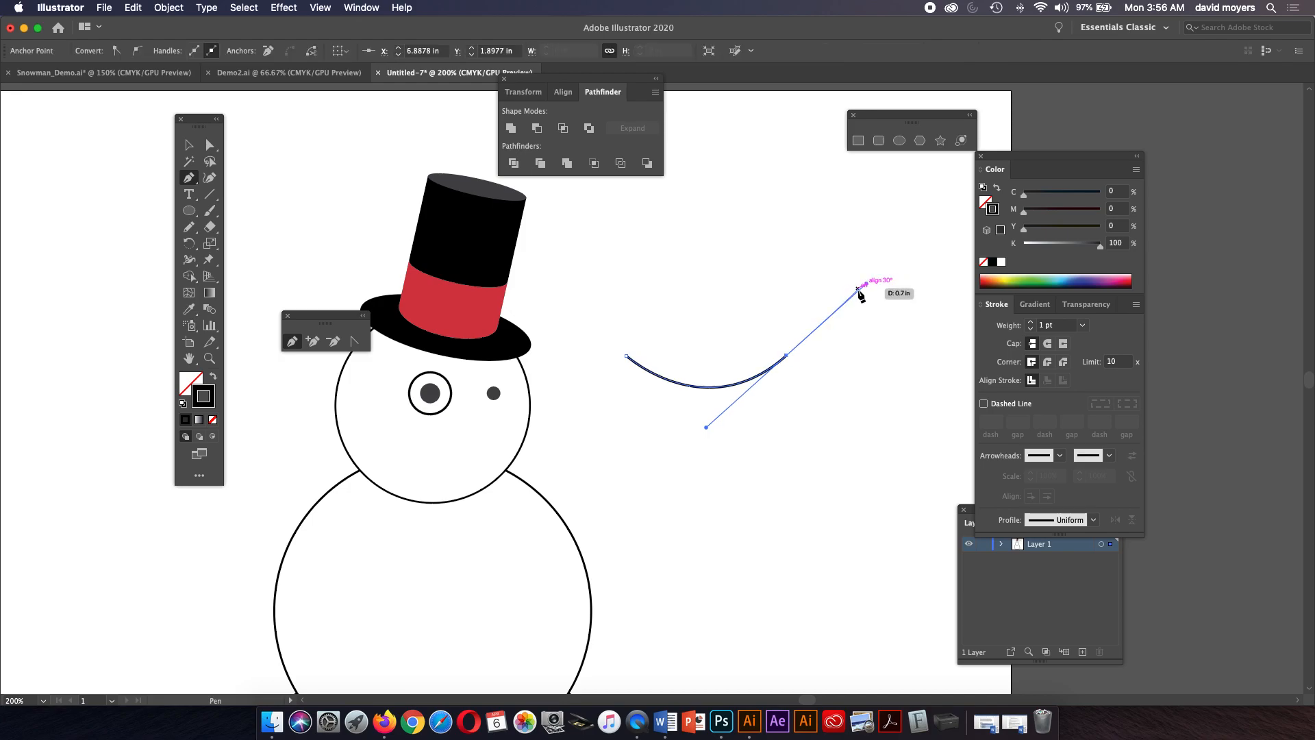
Add two more Pen points to the mouth path and undo them.
left_click(778, 328)
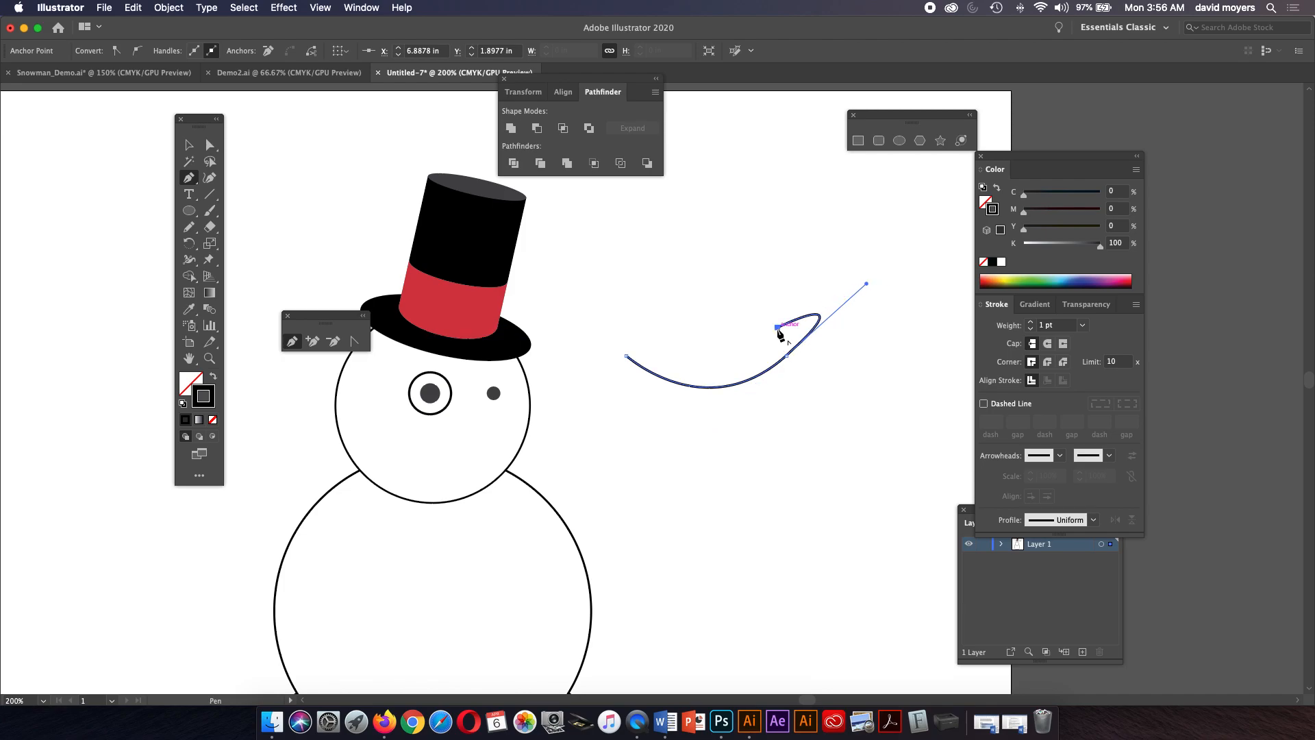
left_click(649, 327)
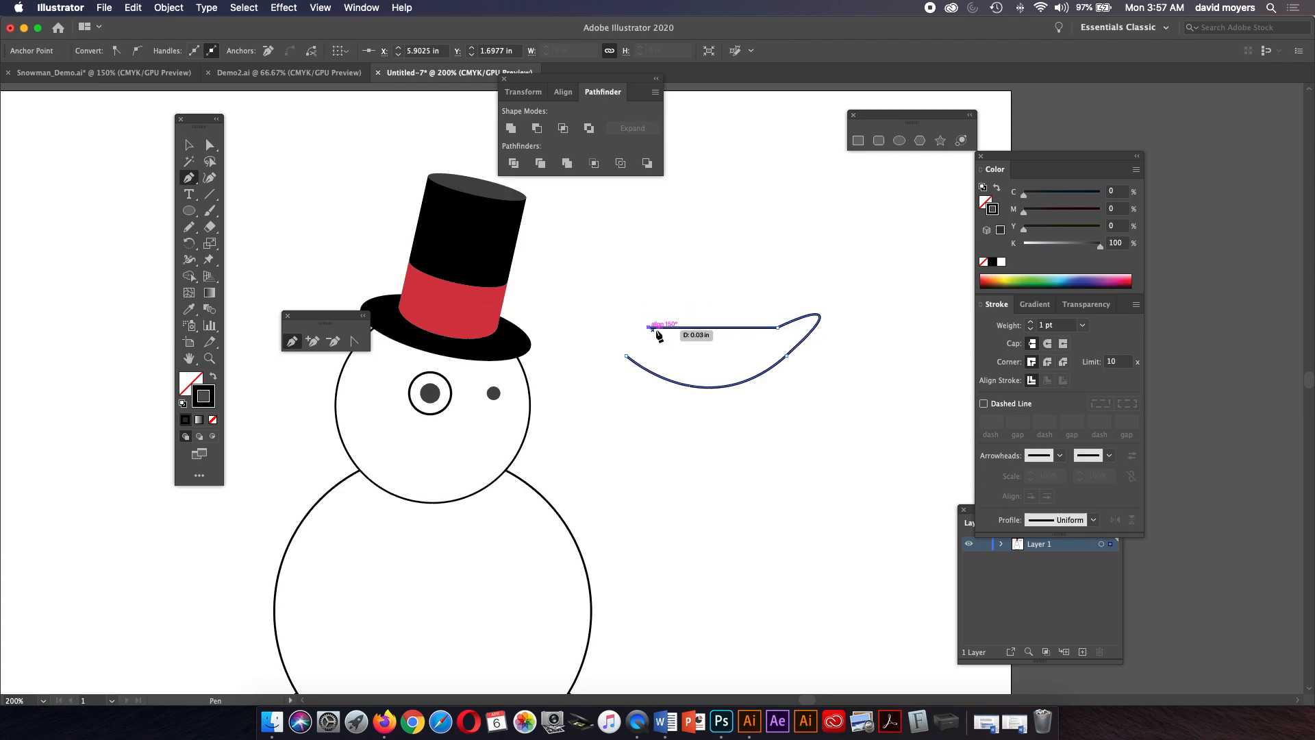
key("ctrl+z")
key("ctrl+z")
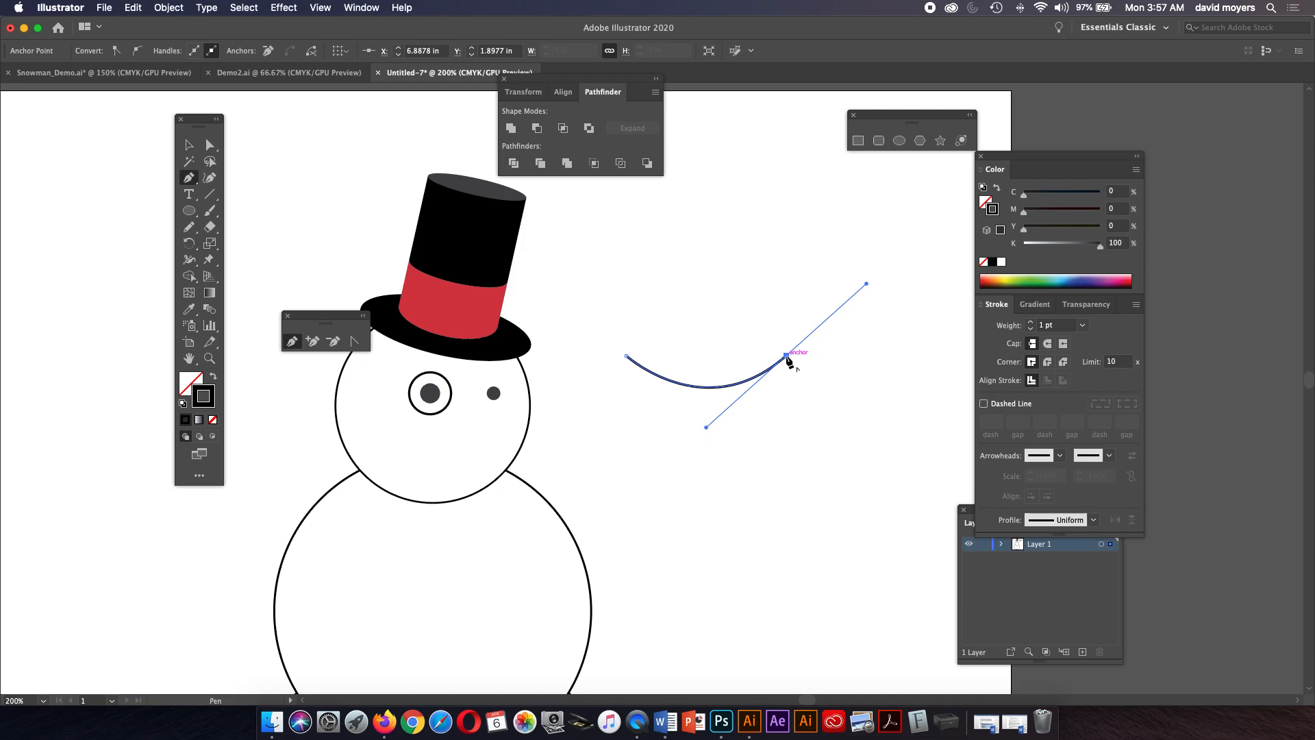
Close the mouth shape with a straight top edge back to the starting point.
left_click(787, 356)
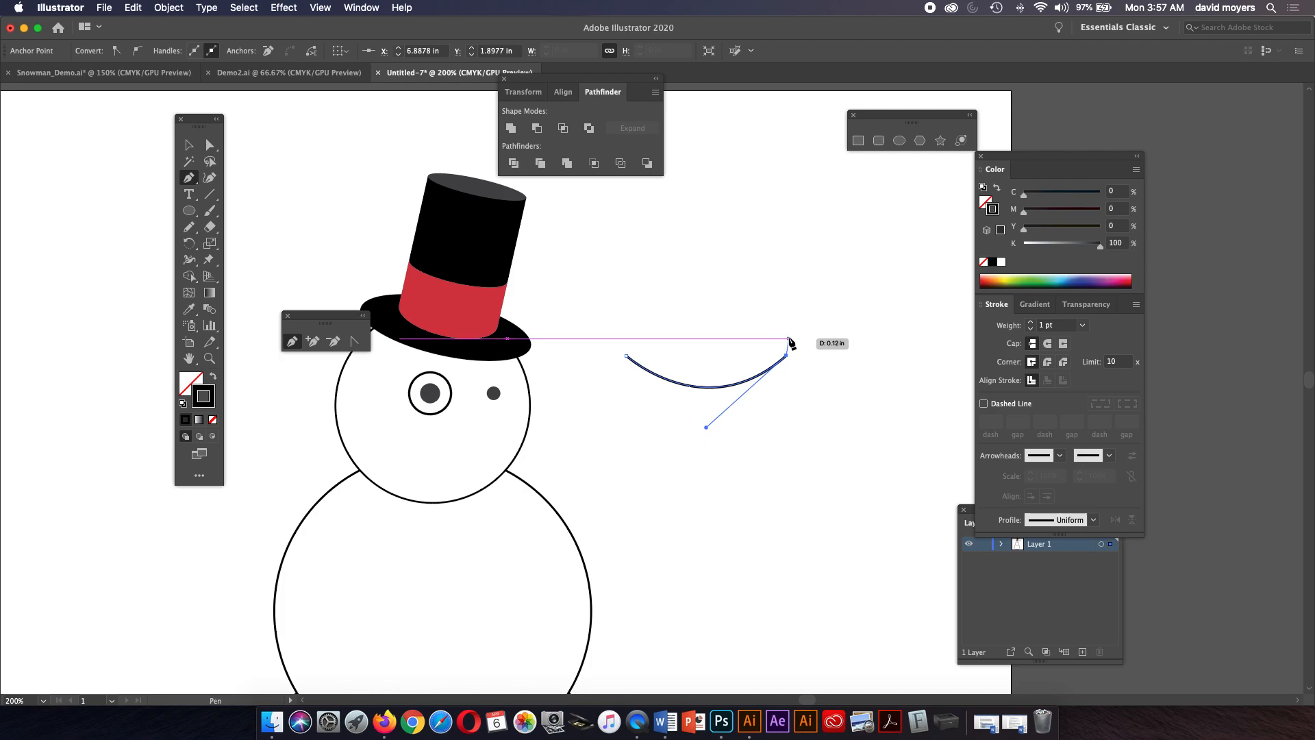
left_click(787, 341)
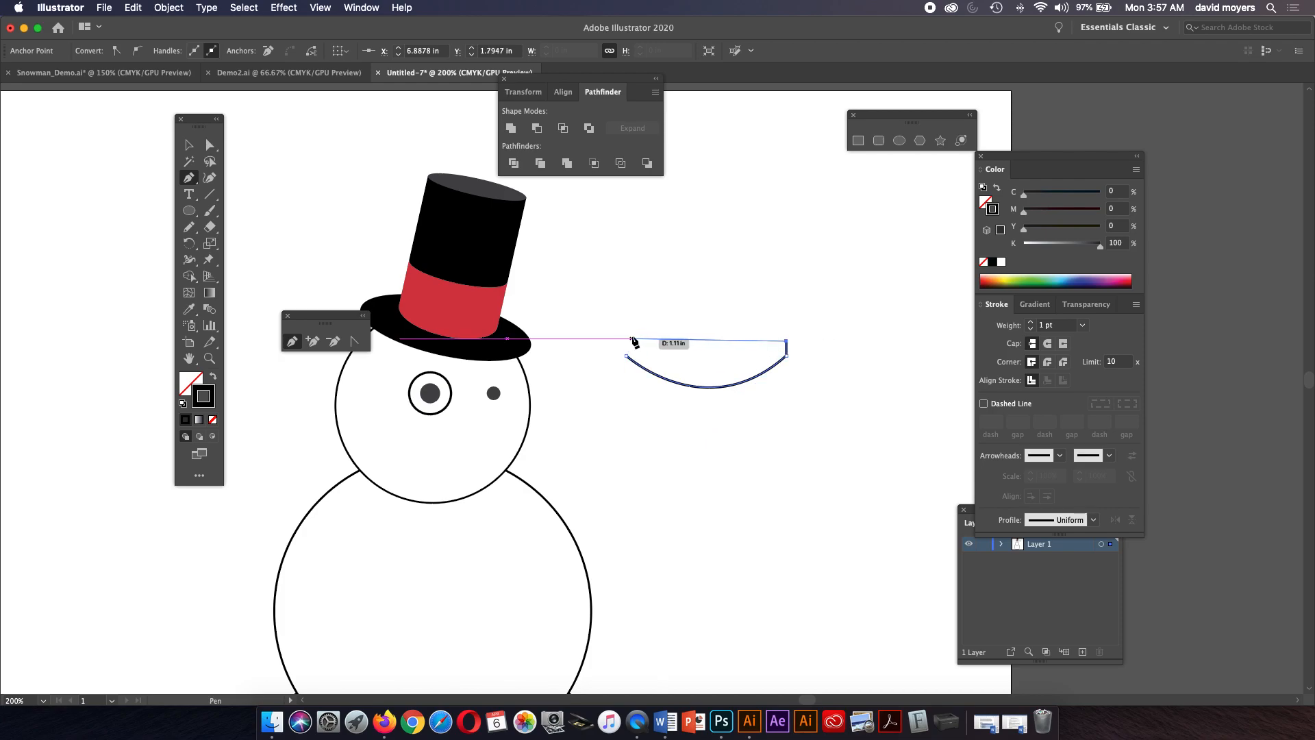
left_click_drag(631, 336, 572, 308)
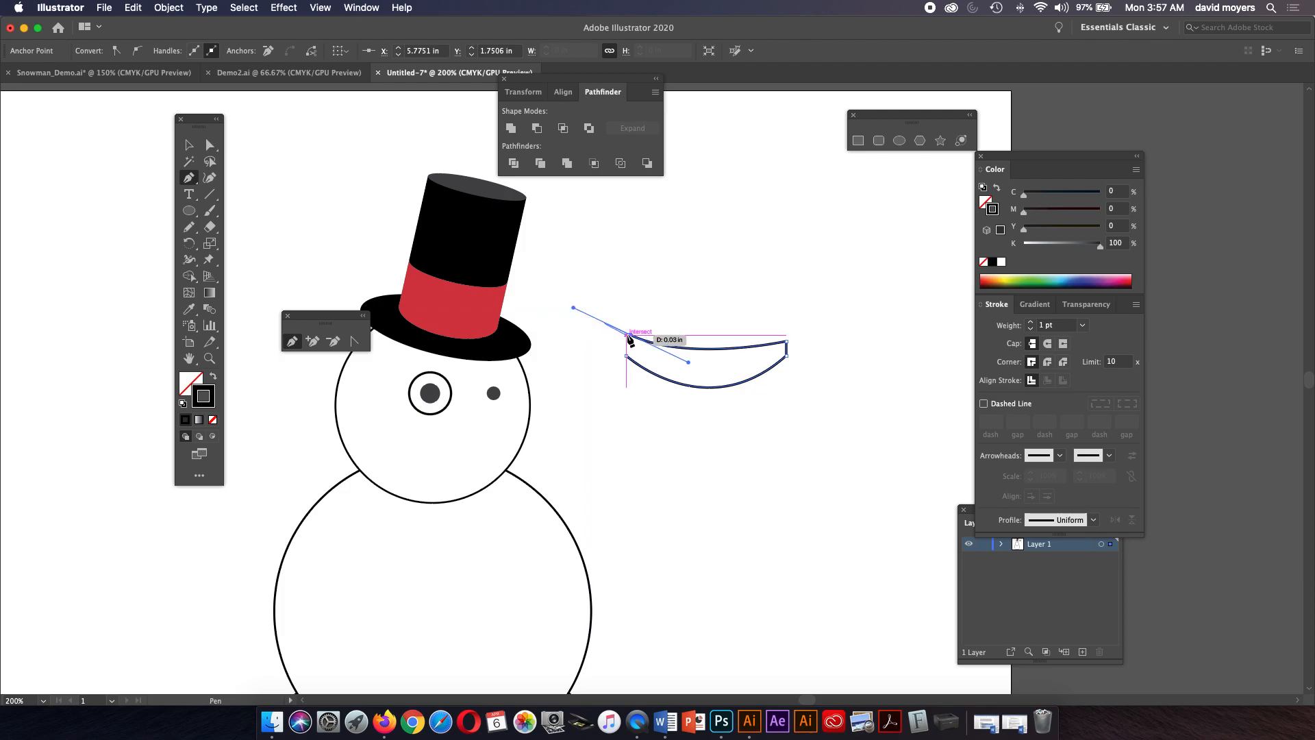
left_click(630, 336)
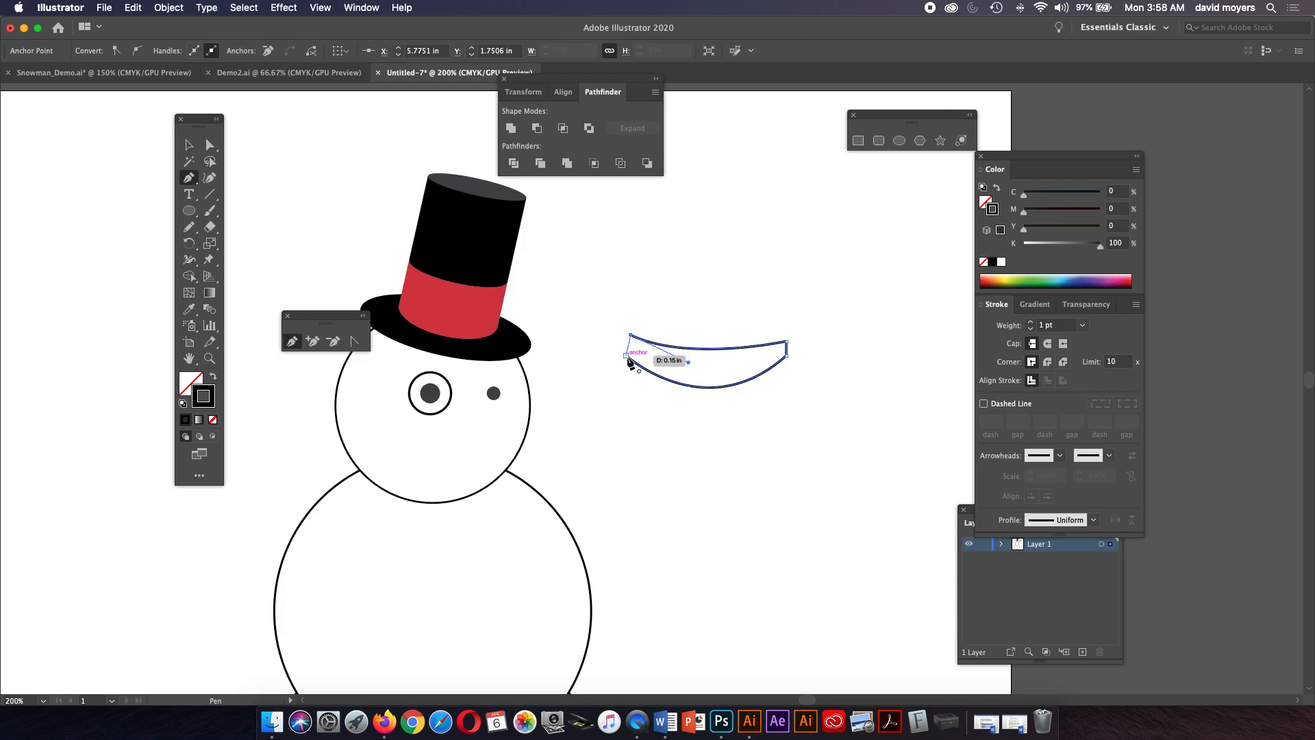
left_click(629, 358)
Adjust the mouth's left corner anchor and bottom curve with Direct Selection.
key("a")
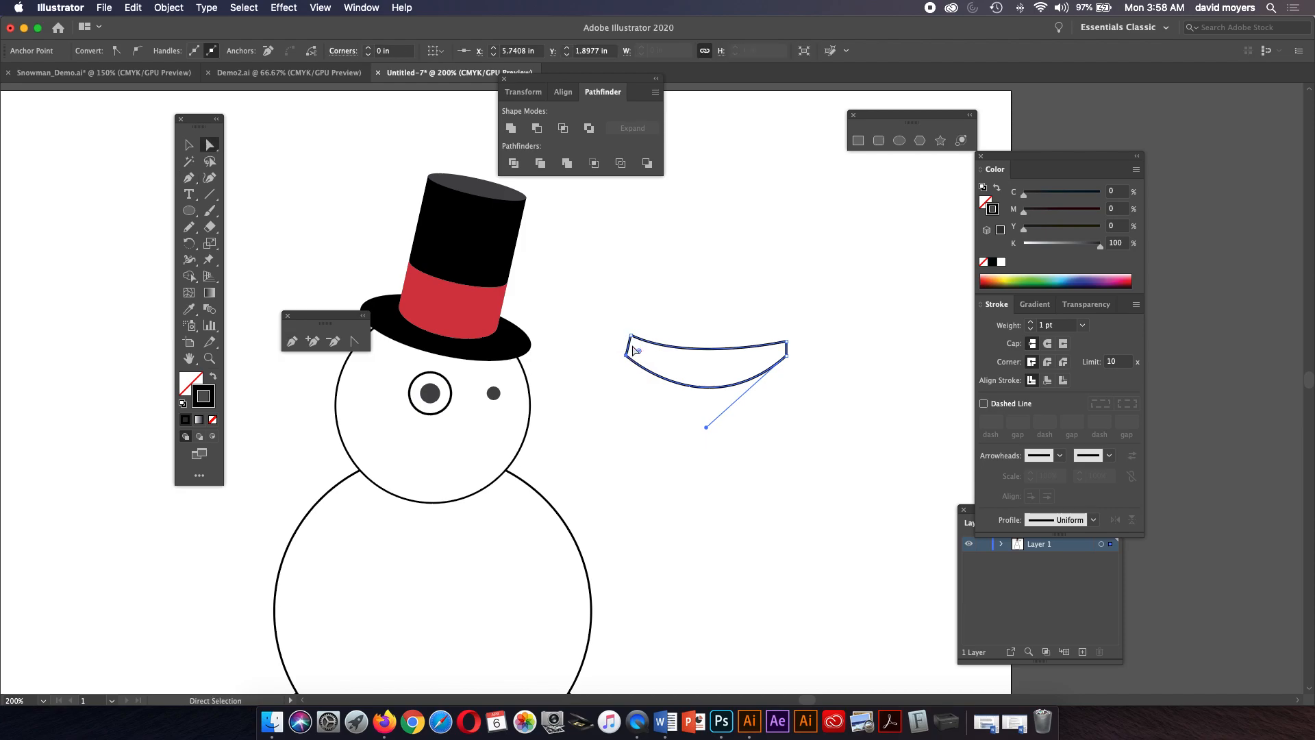
left_click_drag(631, 336, 629, 341)
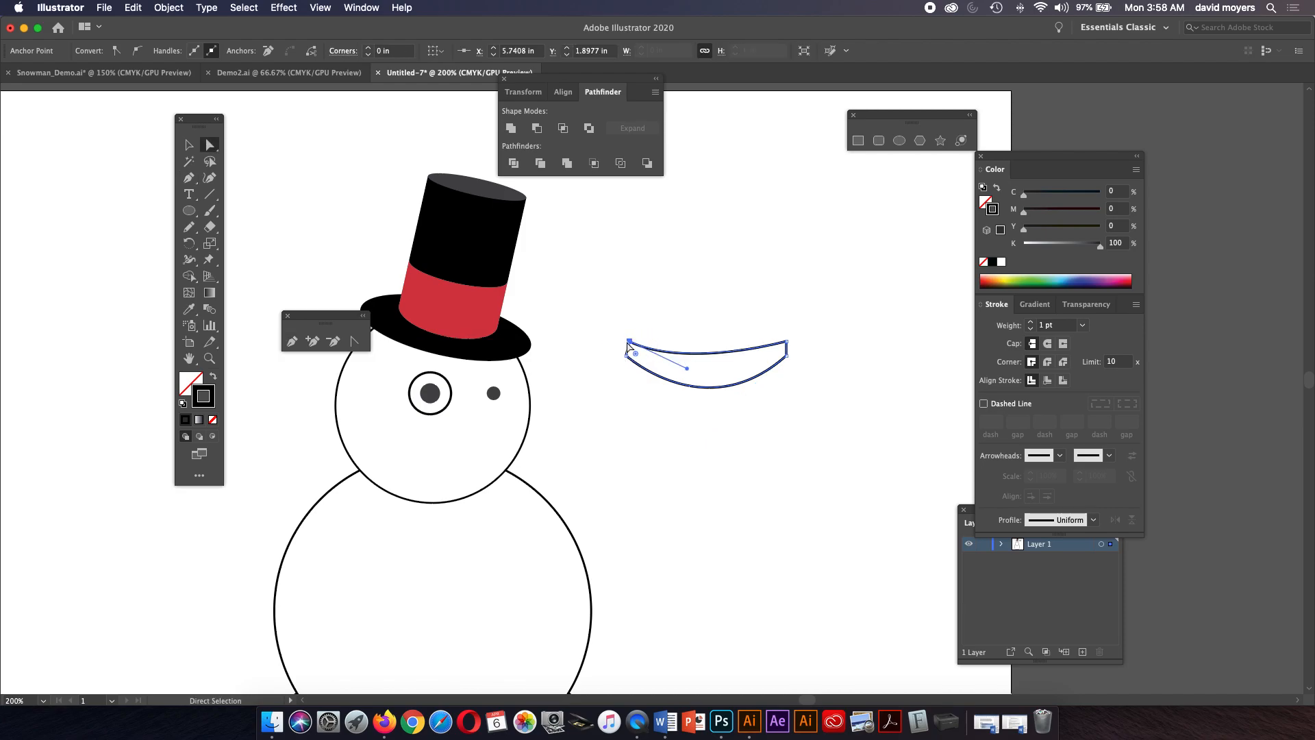
left_click_drag(692, 371, 699, 364)
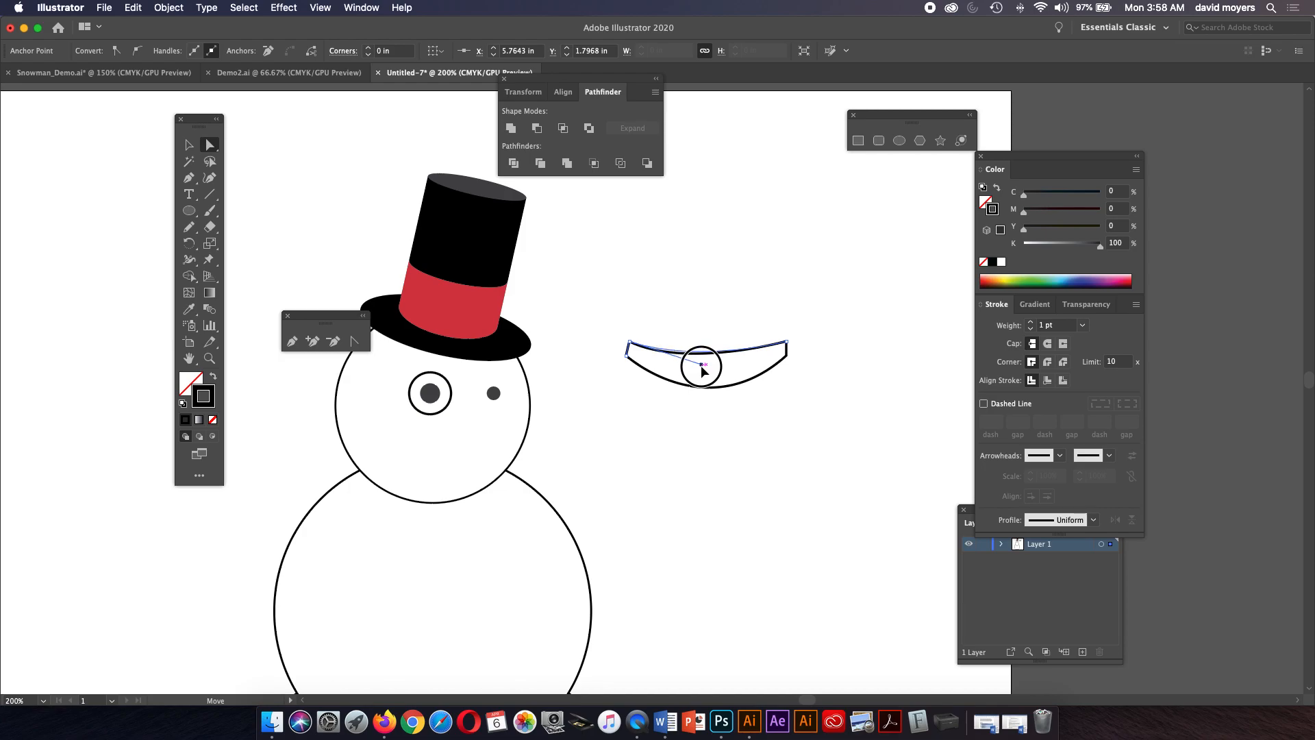
Select the whole mouth shape and fill it white.
key("v")
left_click(708, 375)
left_click(706, 386)
left_click(736, 362)
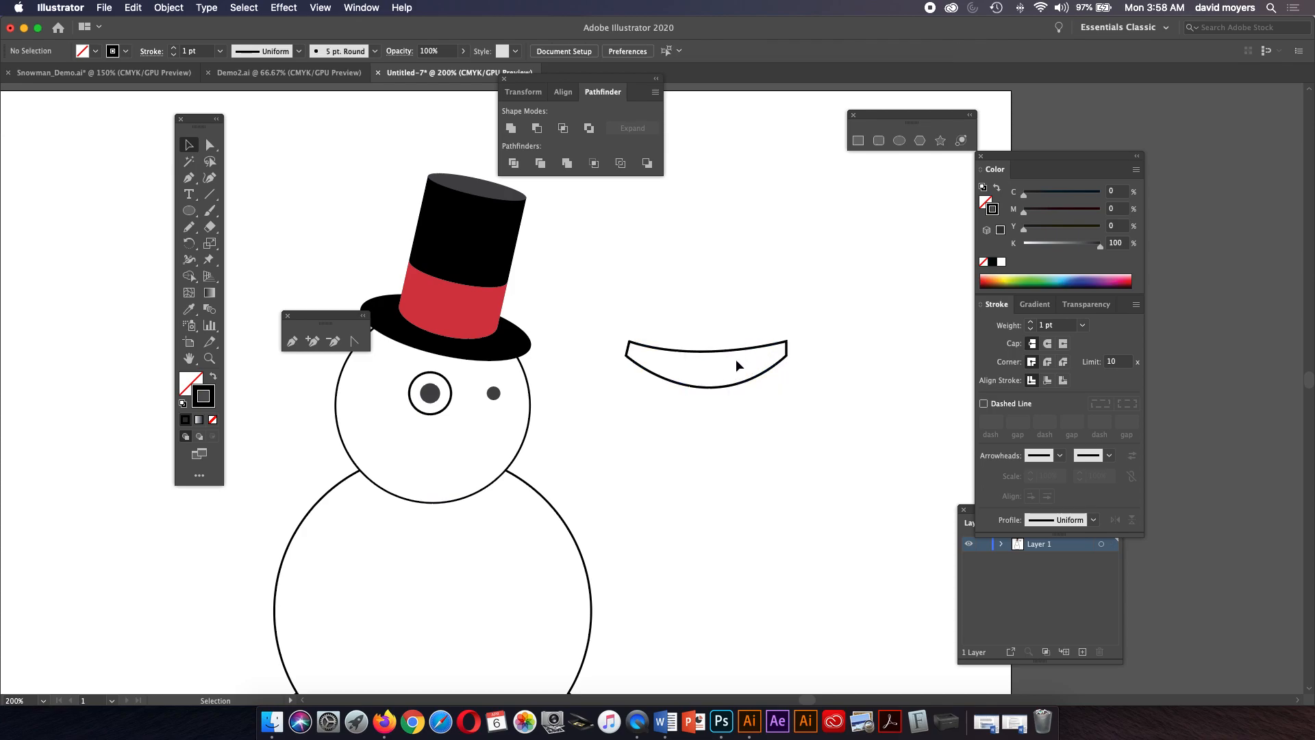
left_click(700, 385)
left_click(745, 341)
left_click(741, 353)
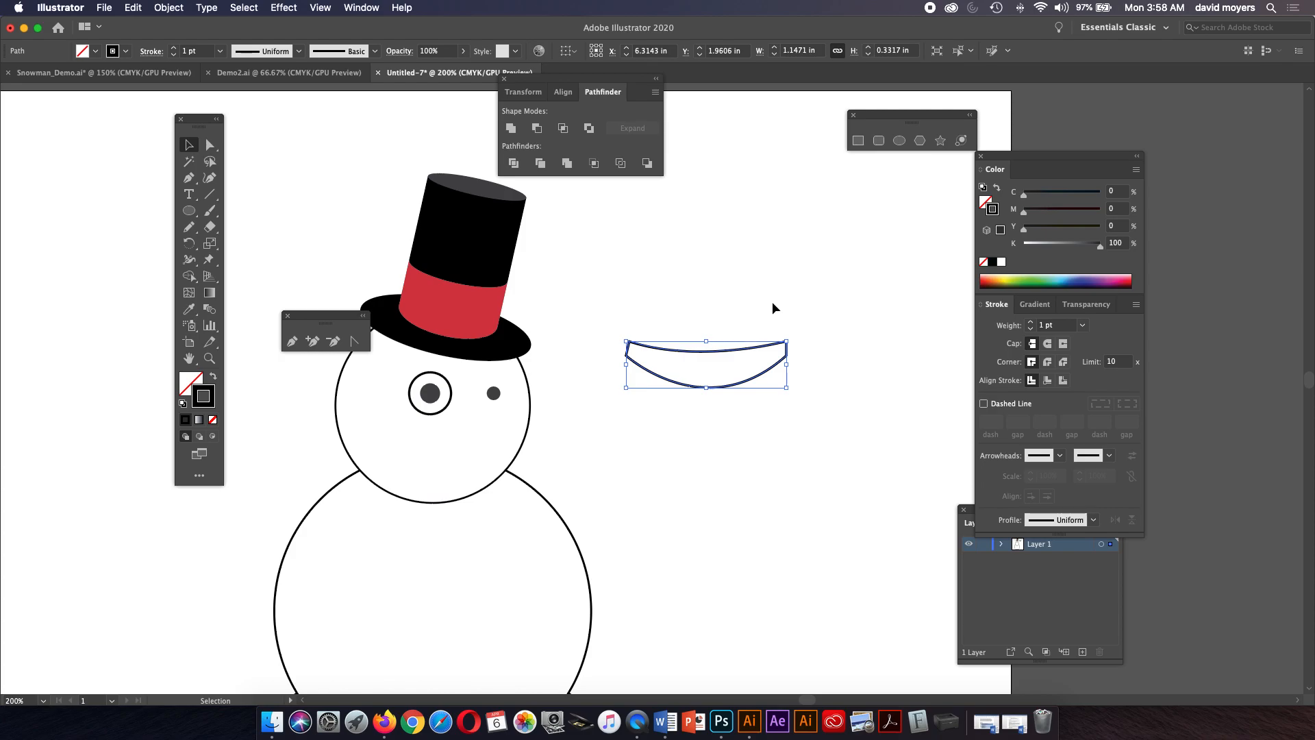
left_click(987, 203)
left_click(1002, 261)
Move the mouth onto the snowman's head and scale it down to about 0.76 by 0.22 in.
left_click(803, 318)
left_click(734, 366)
left_click(776, 307)
left_click_drag(742, 370, 499, 459)
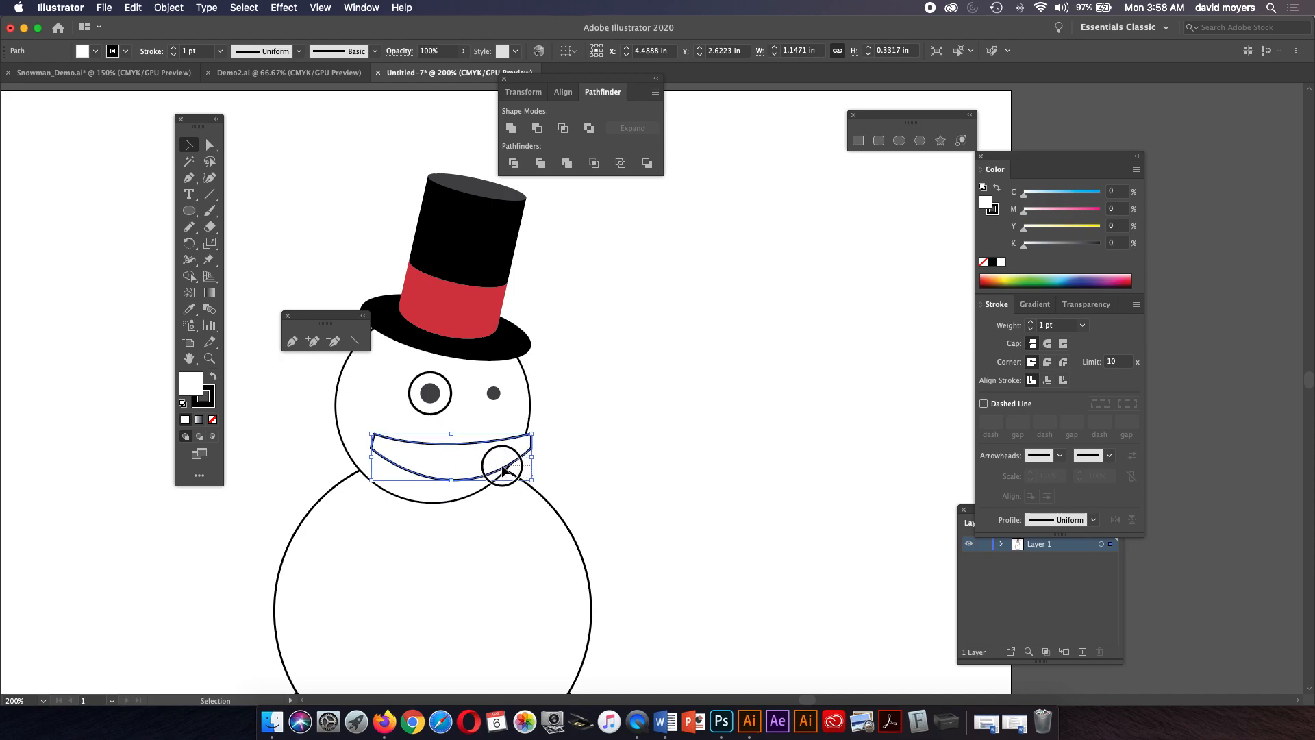
left_click(531, 477)
left_click(522, 456)
left_click_drag(532, 479, 475, 461)
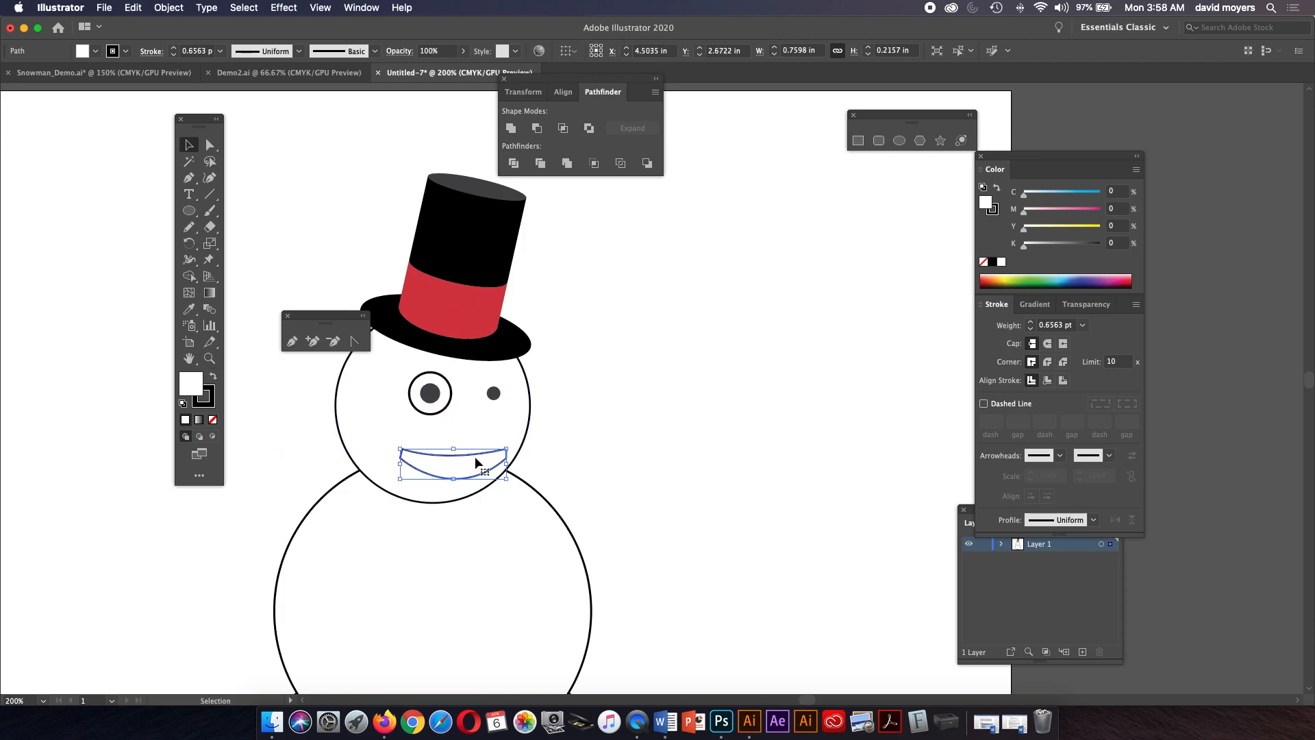
Reshape the mouth into a thinner smile by moving its anchors and curve handles with Direct Selection.
left_click(210, 357)
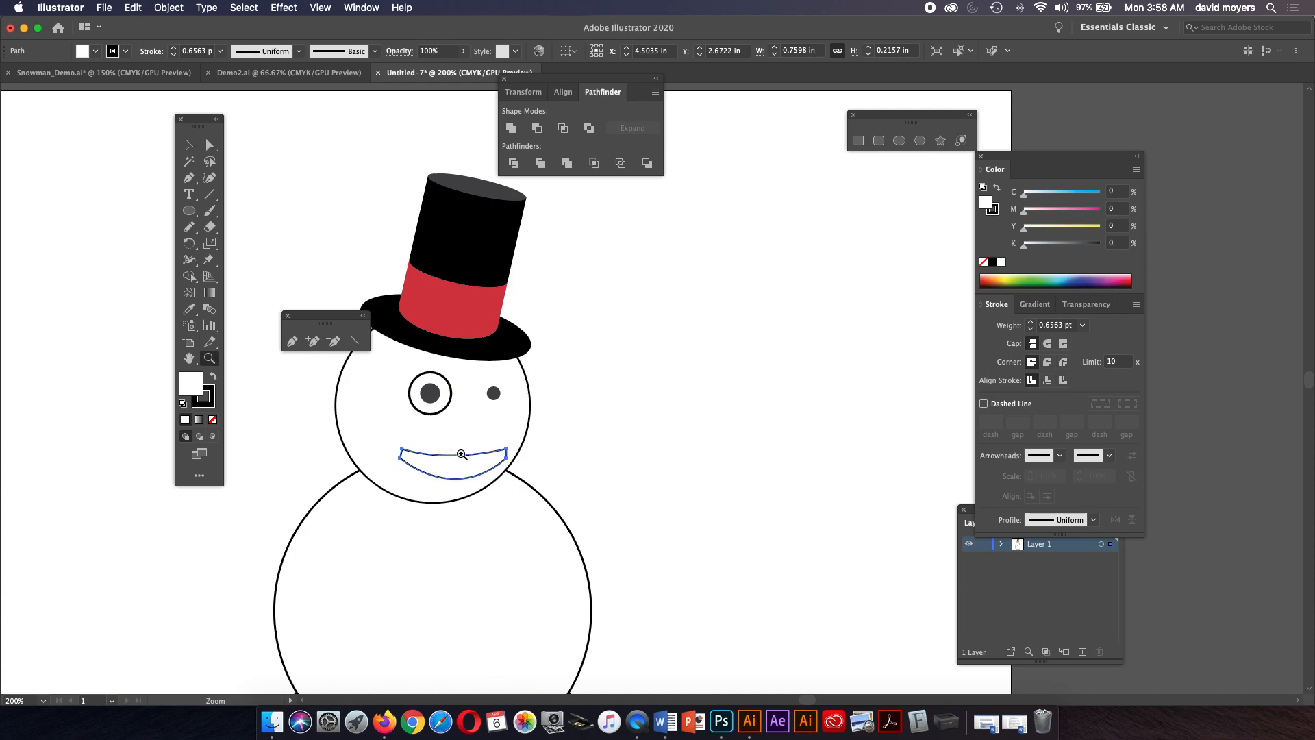
left_click(491, 442)
left_click(630, 410)
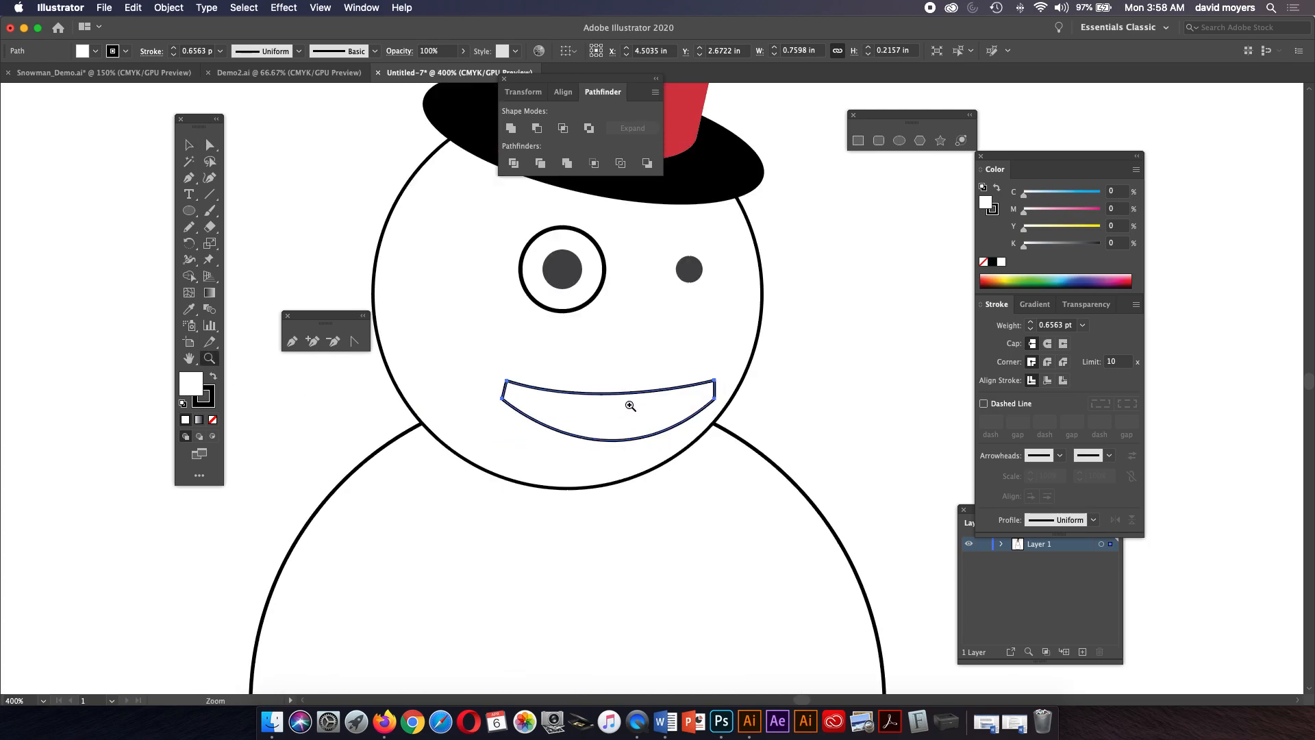
left_click(209, 144)
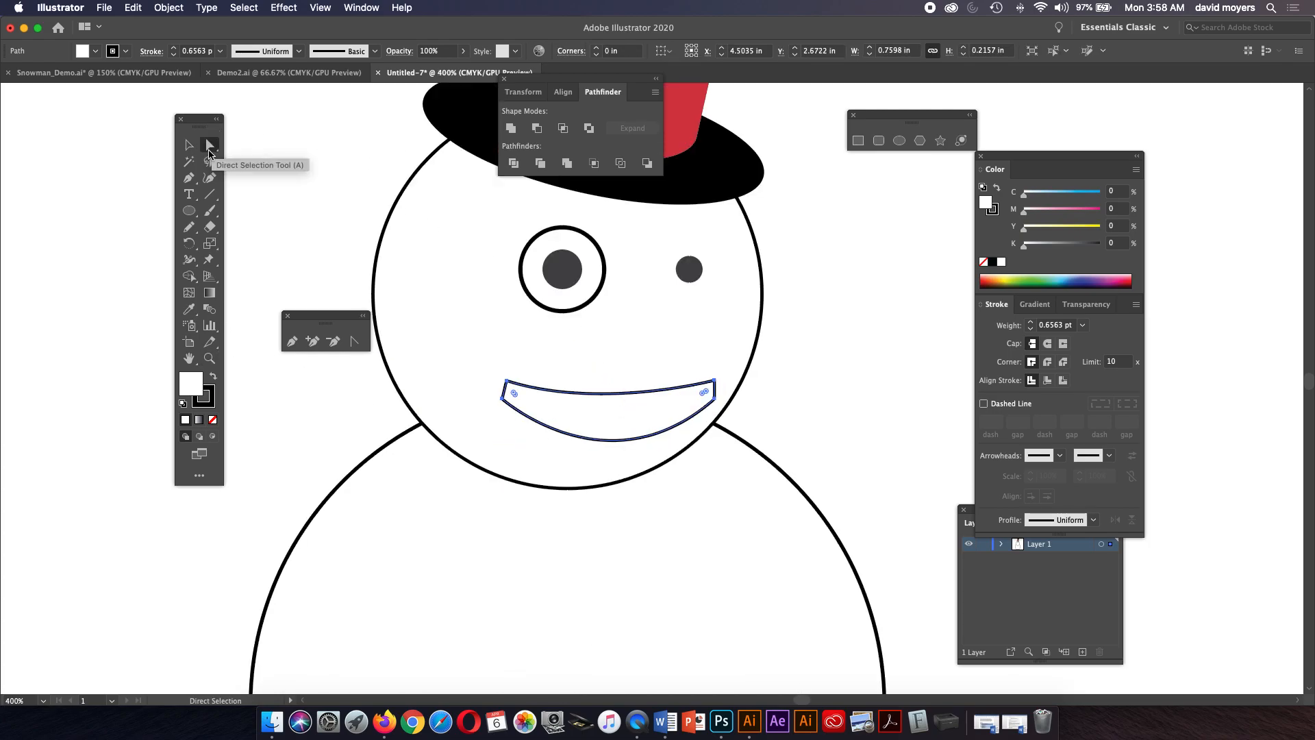
left_click(287, 216)
left_click(503, 398)
left_click_drag(504, 400, 509, 394)
left_click_drag(609, 492, 603, 461)
mouse_move(715, 398)
left_mouse_down()
mouse_move(699, 405)
mouse_move(706, 380)
left_mouse_up()
left_click_drag(506, 381, 534, 404)
left_click_drag(705, 382, 687, 401)
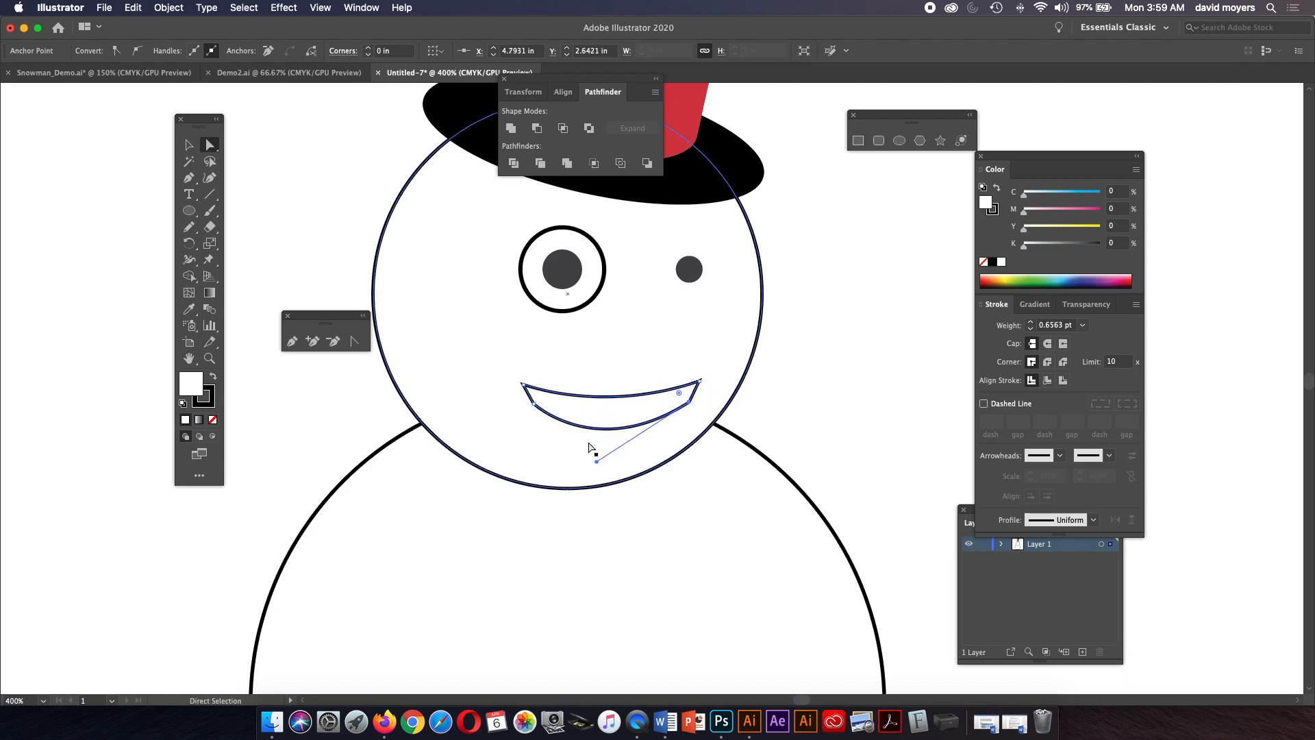
left_click_drag(595, 463, 592, 447)
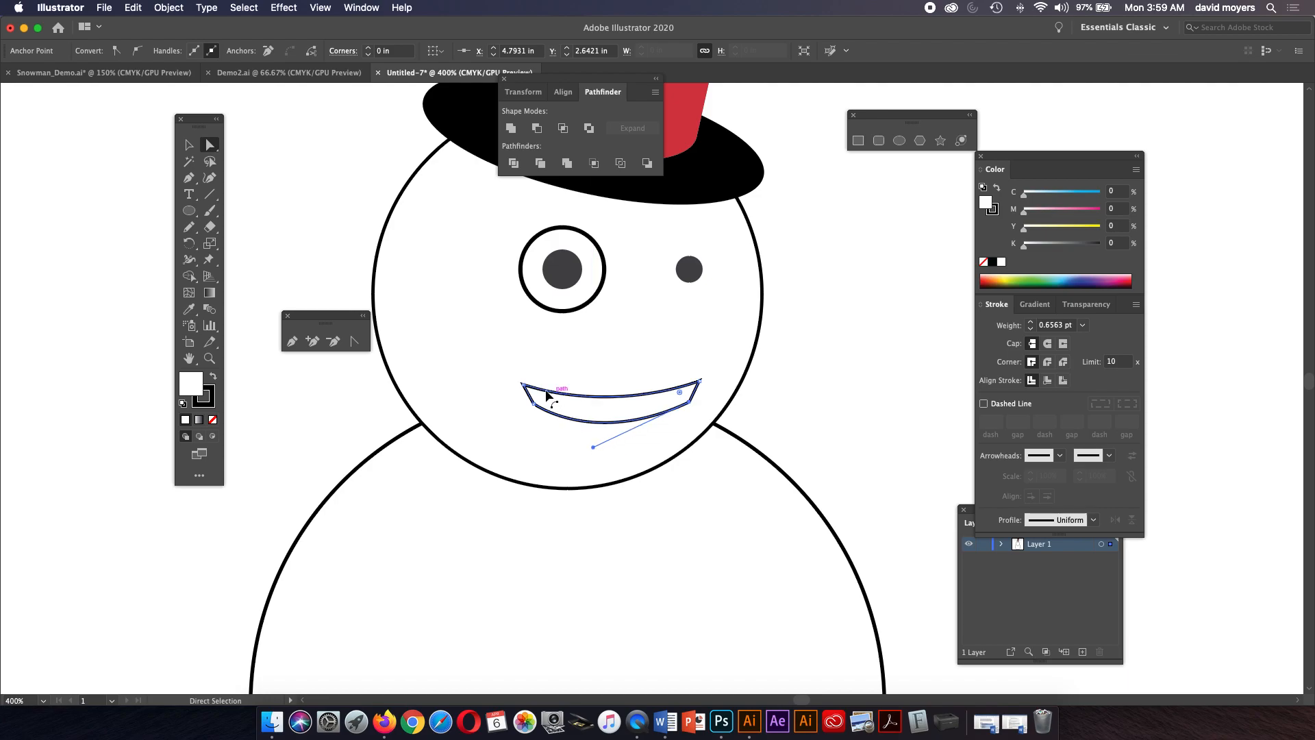
Set the mouth outline's stroke weight to 1 pt.
left_click_drag(527, 385, 532, 403)
key("super+z")
left_click_drag(698, 382, 662, 411)
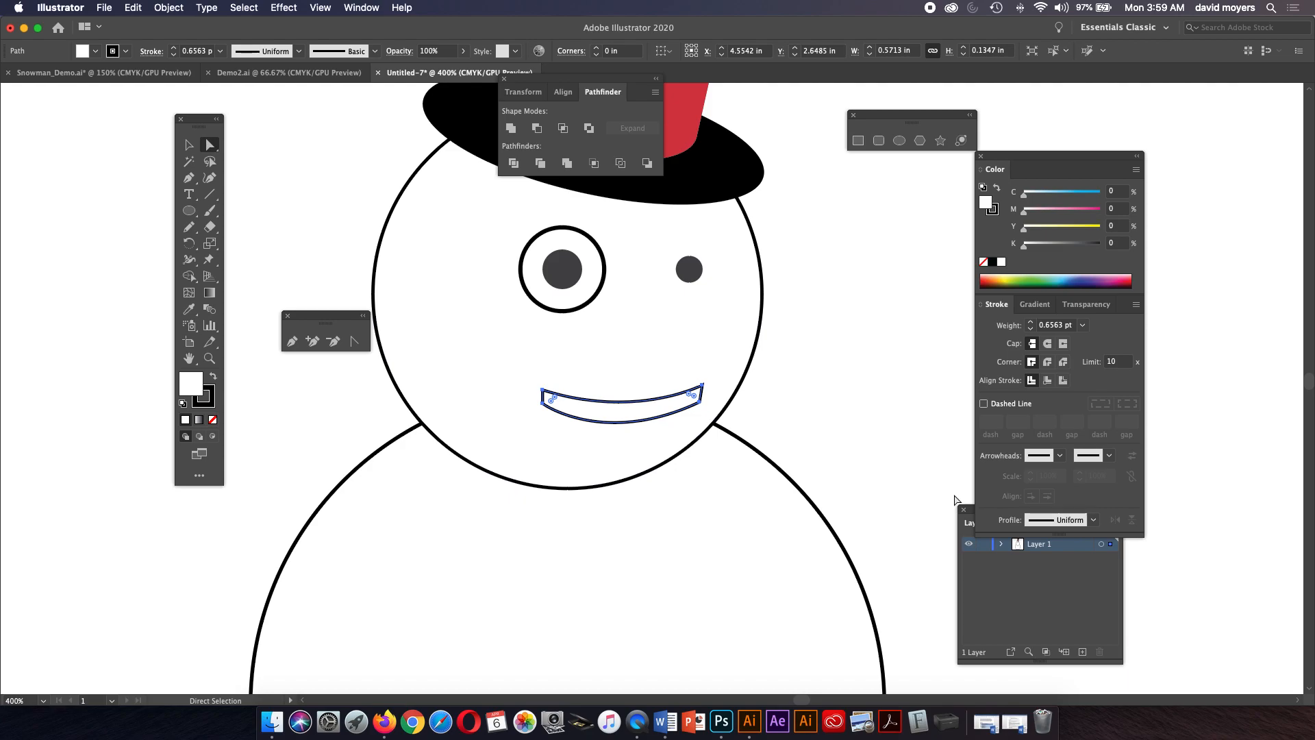
left_click(1032, 324)
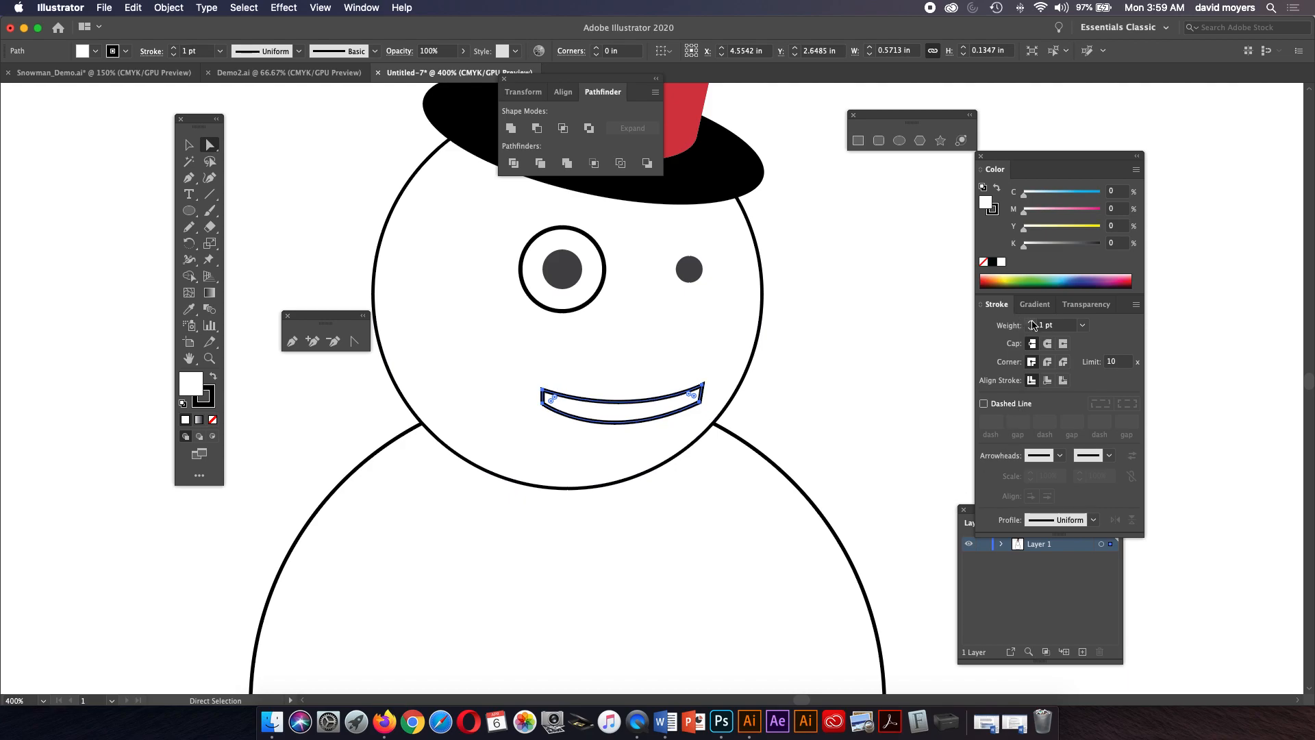
left_click(792, 337)
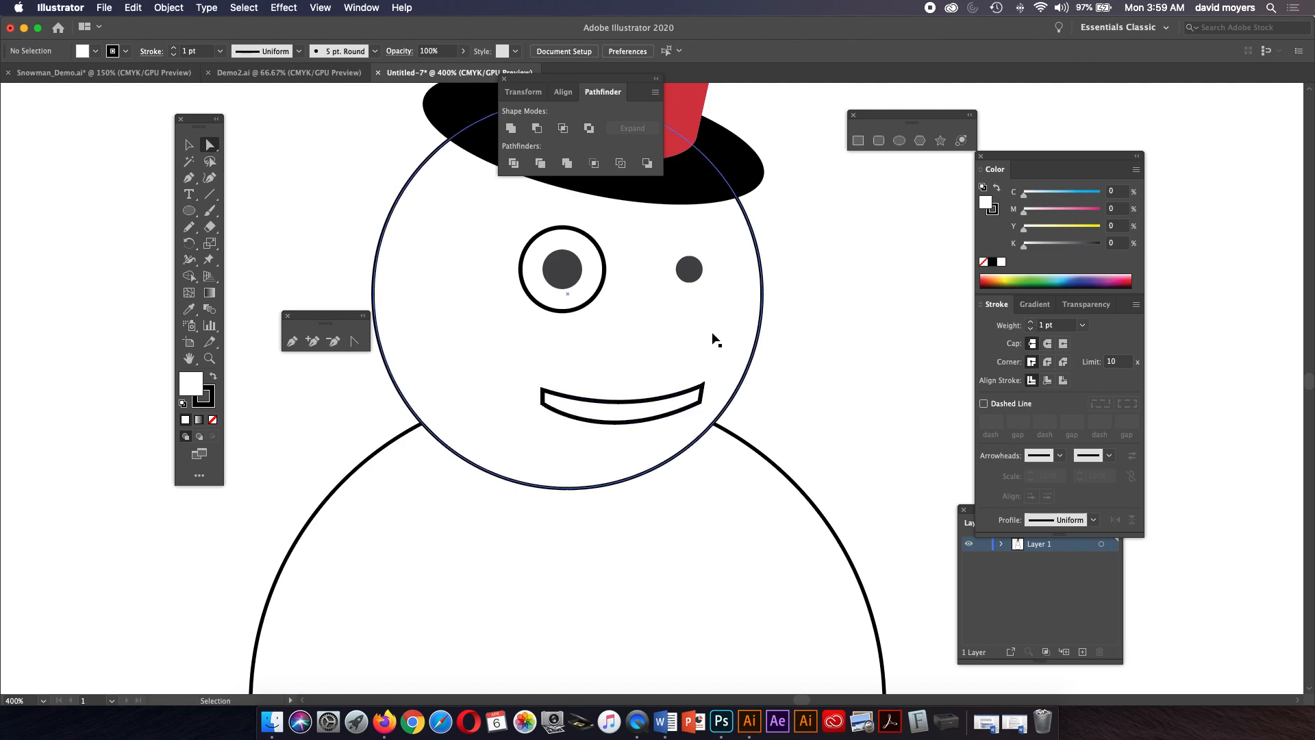
Select the middle and bottom body circles and set their stroke weight to 2 pt.
key("super+minus")
key("super+minus")
key("super+minus")
key("super+minus")
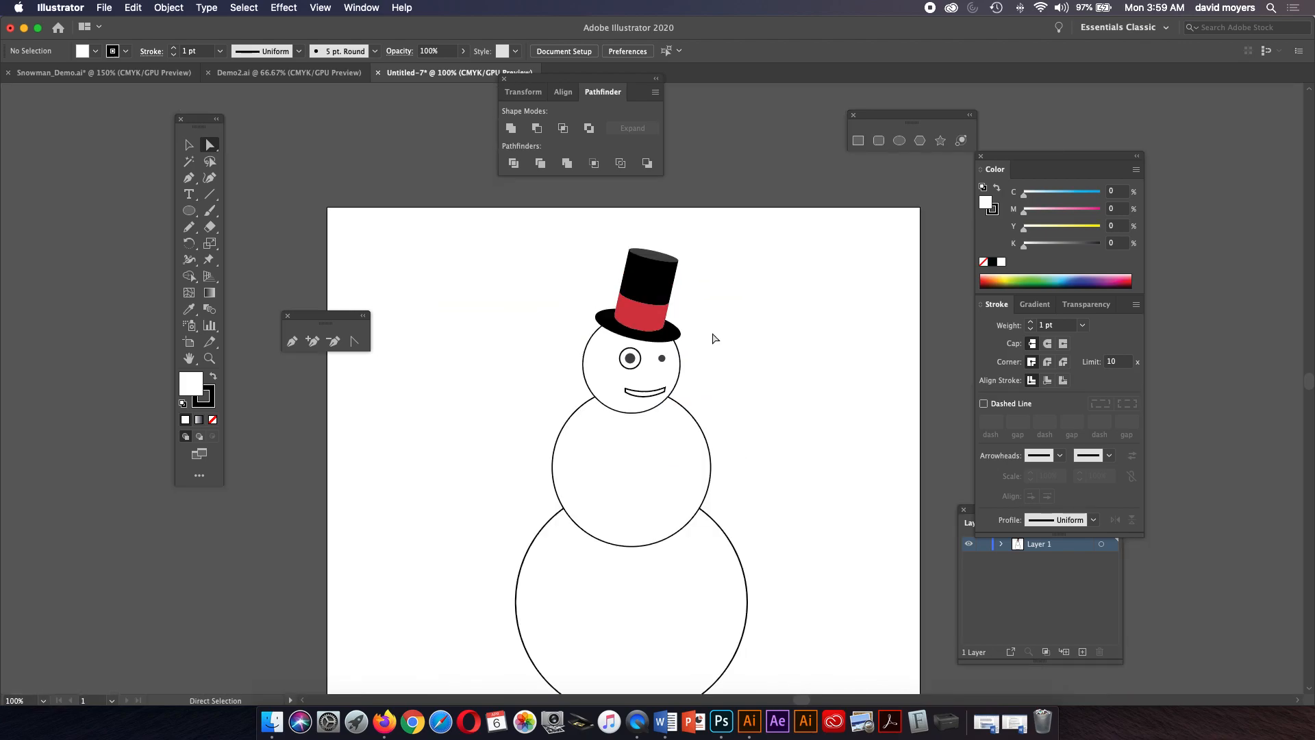
left_click(189, 145)
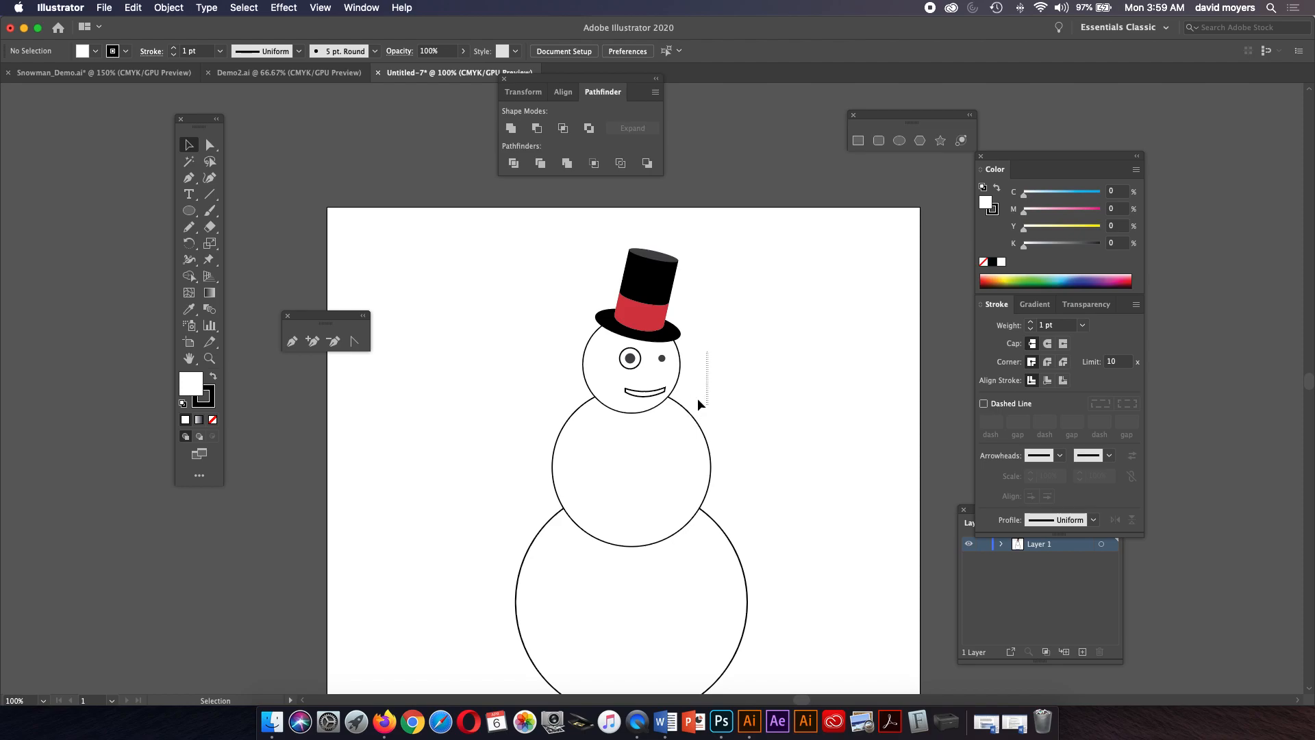
left_click(679, 395)
left_click(690, 435, "shift")
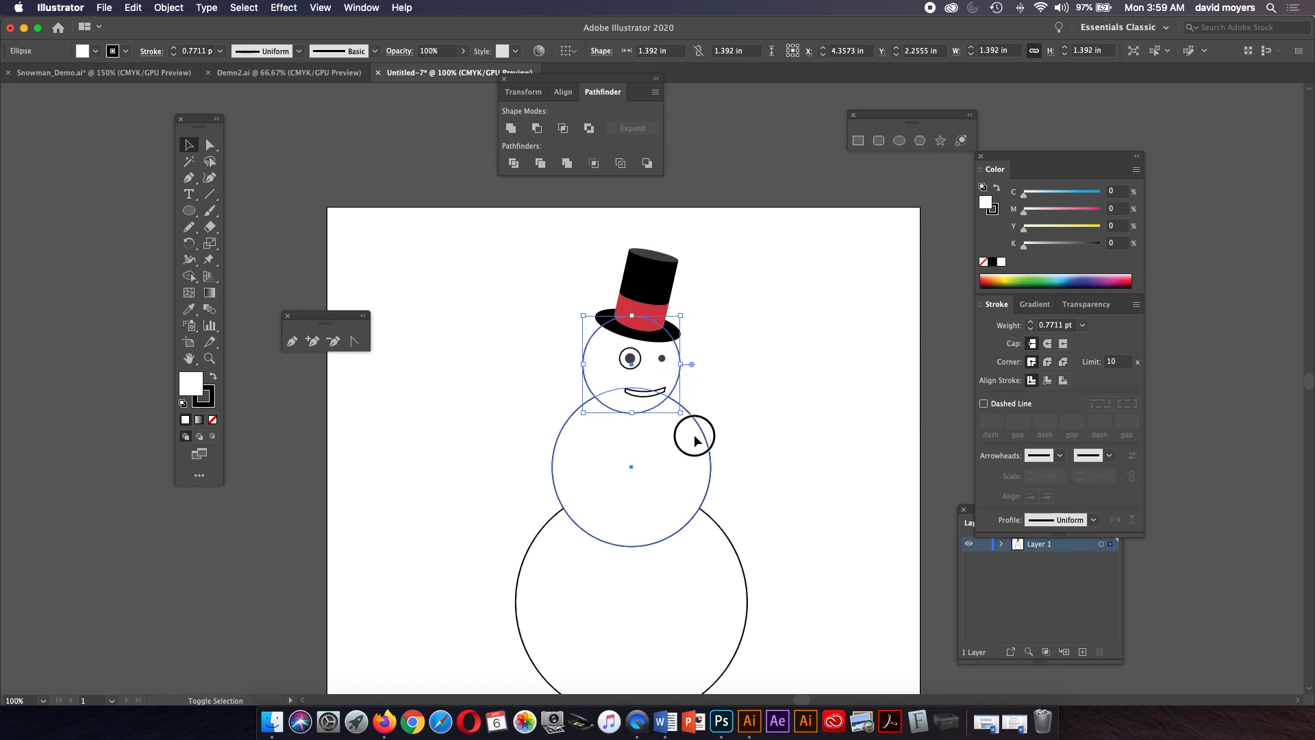
left_click(725, 536, "shift")
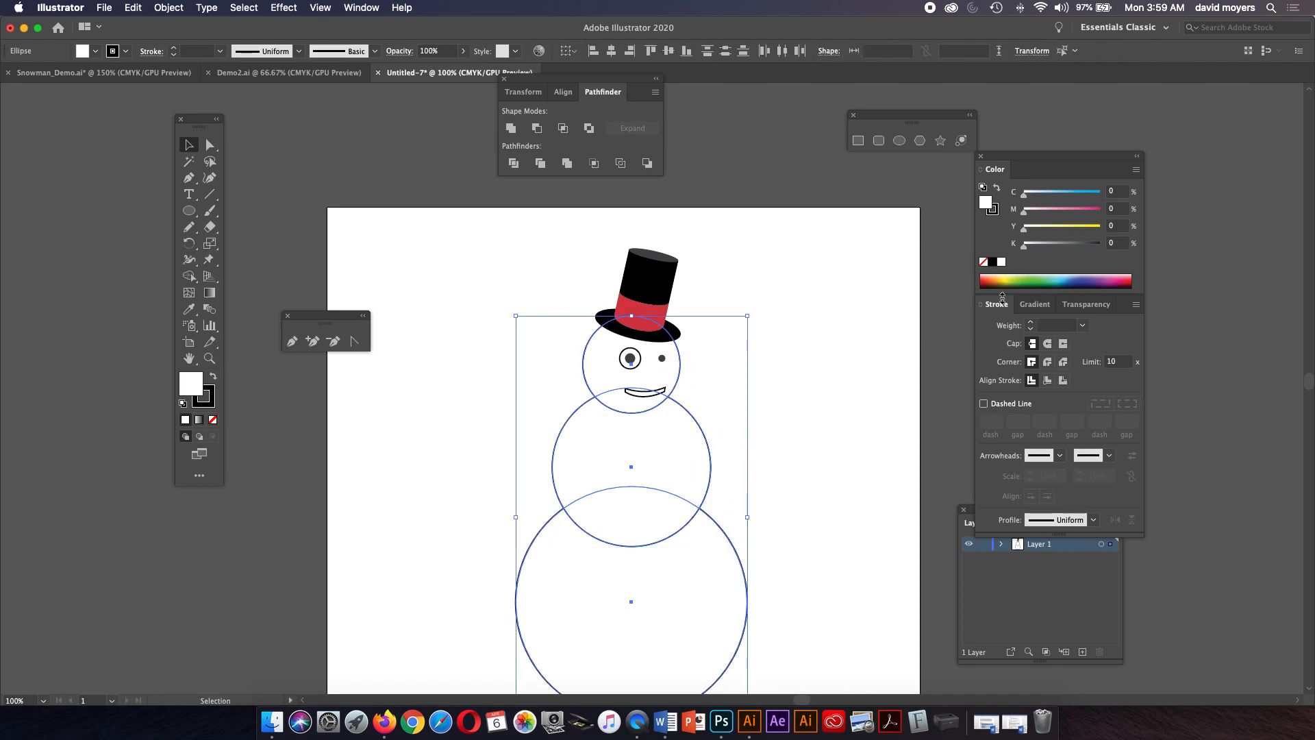
left_click(1083, 326)
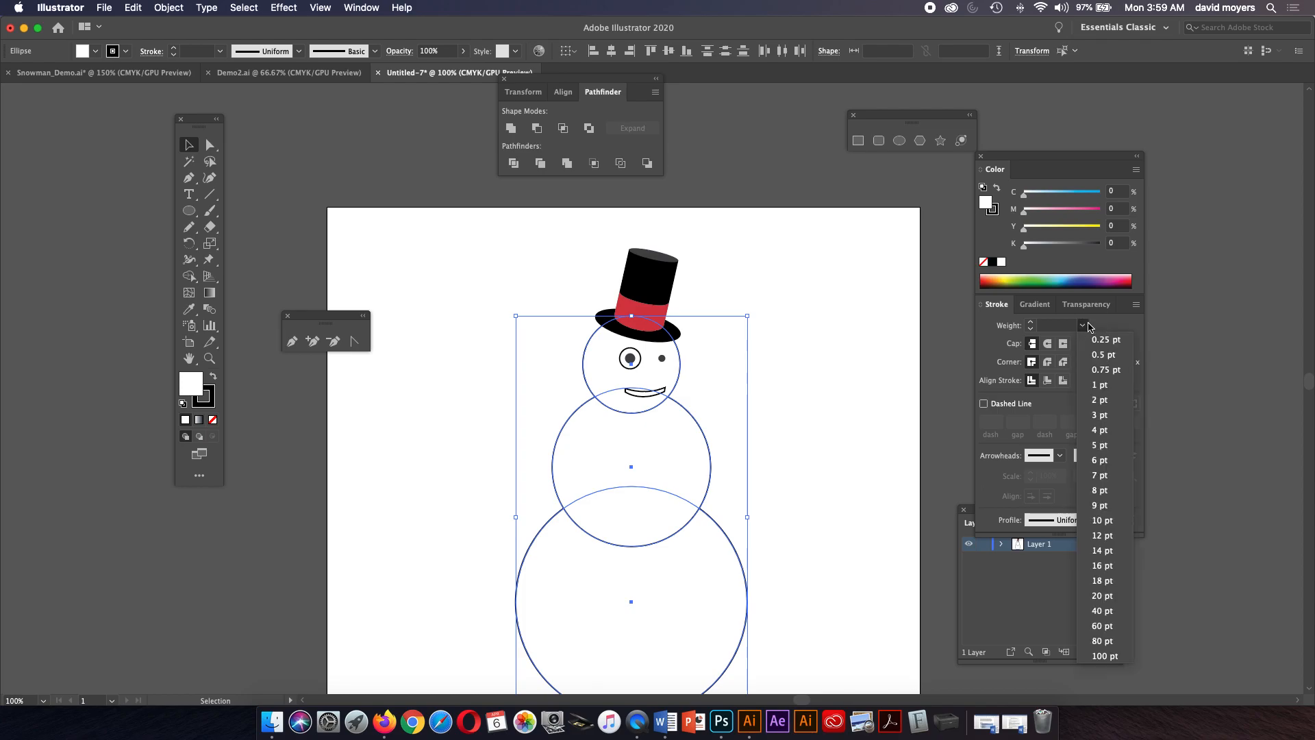
left_click(1102, 414)
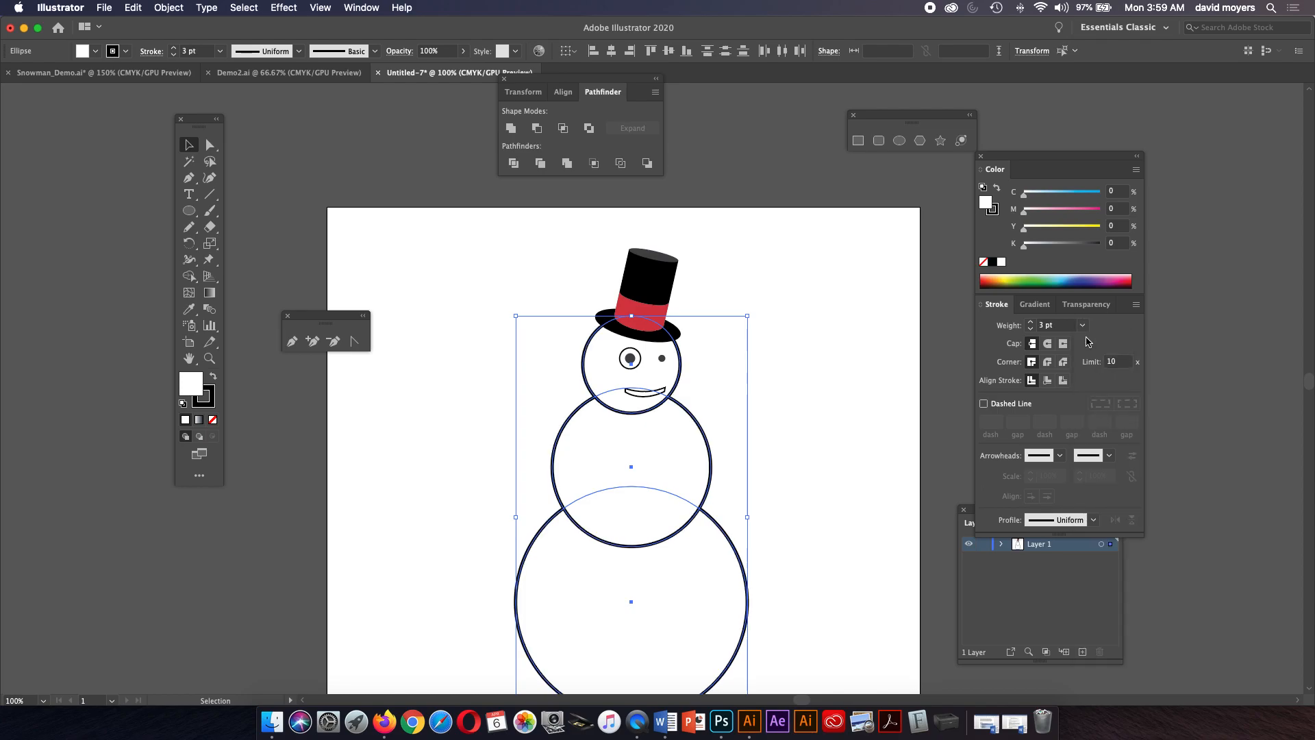
left_click(1083, 325)
left_click(1103, 404)
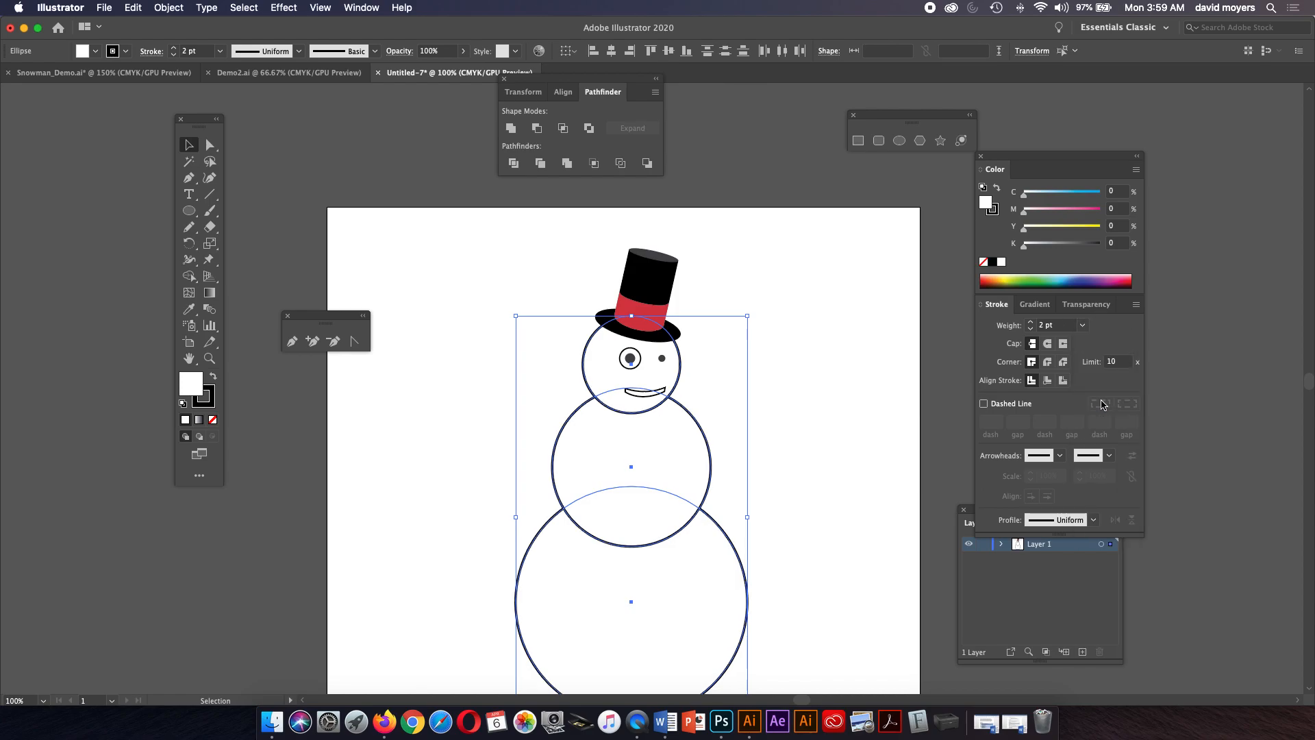
left_click(835, 371)
Rotate the top hat group to tilt it further and nudge it slightly left on the head.
key("z")
left_click(673, 409)
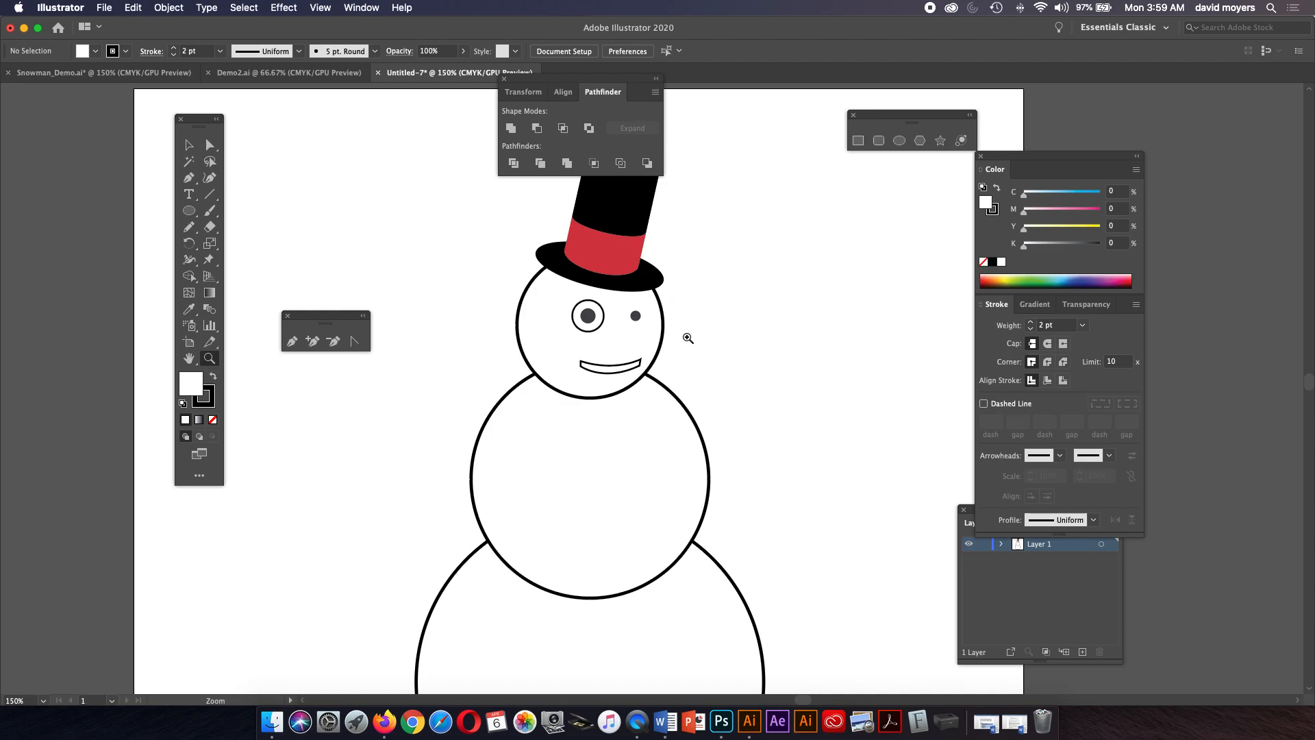
scroll(687, 340, "up", 3)
left_click(189, 145)
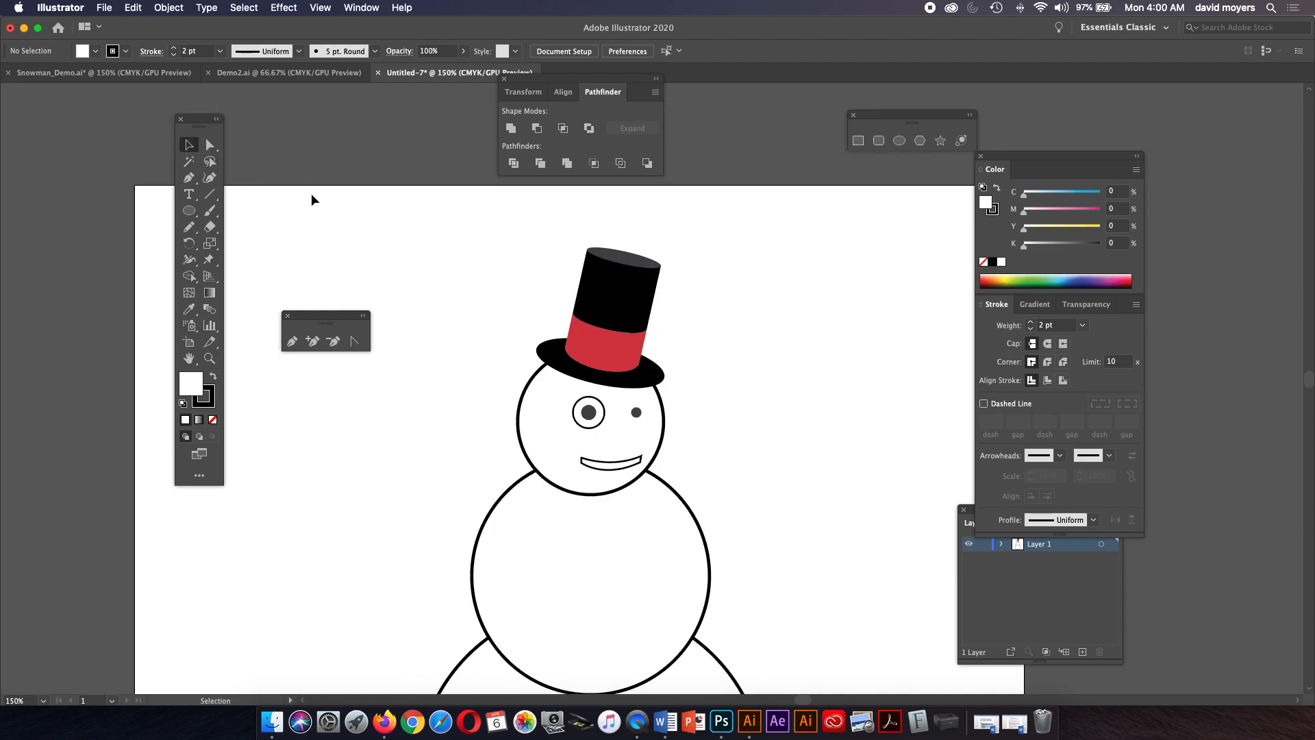
left_click(649, 274)
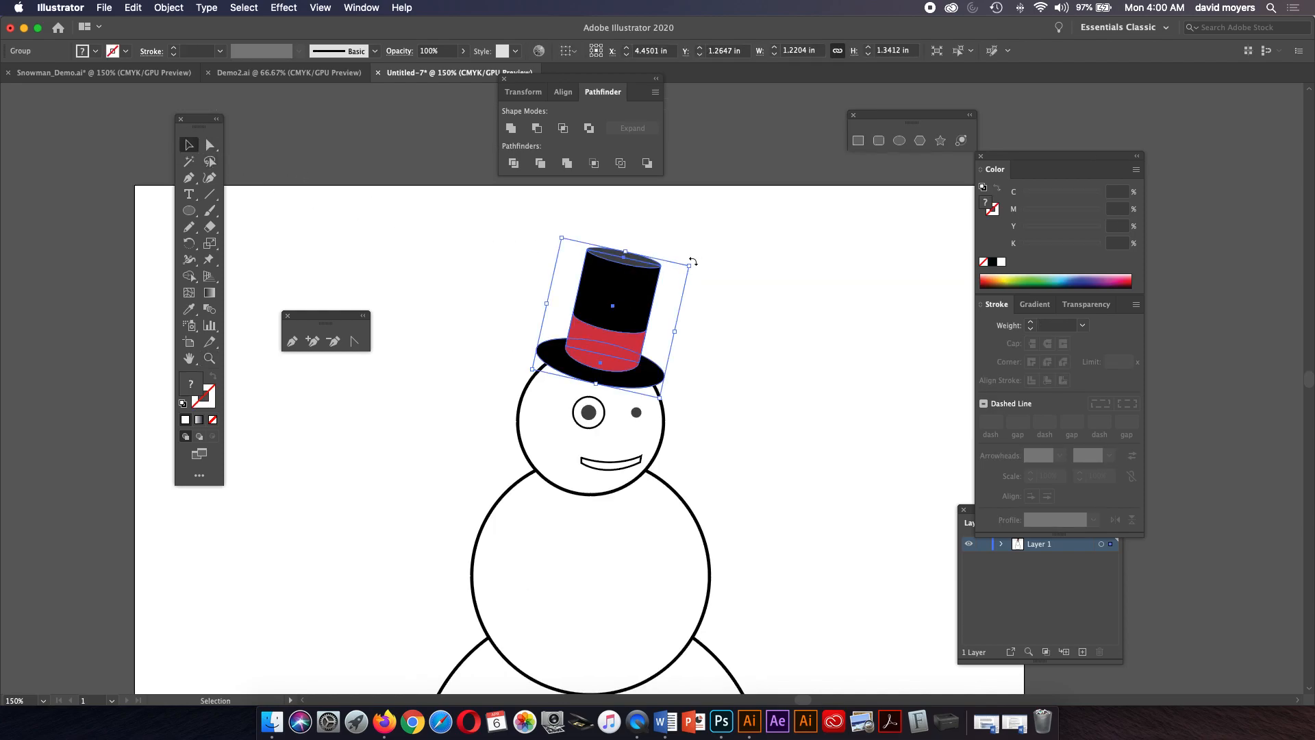
left_click_drag(691, 266, 709, 254)
left_click_drag(651, 303, 638, 305)
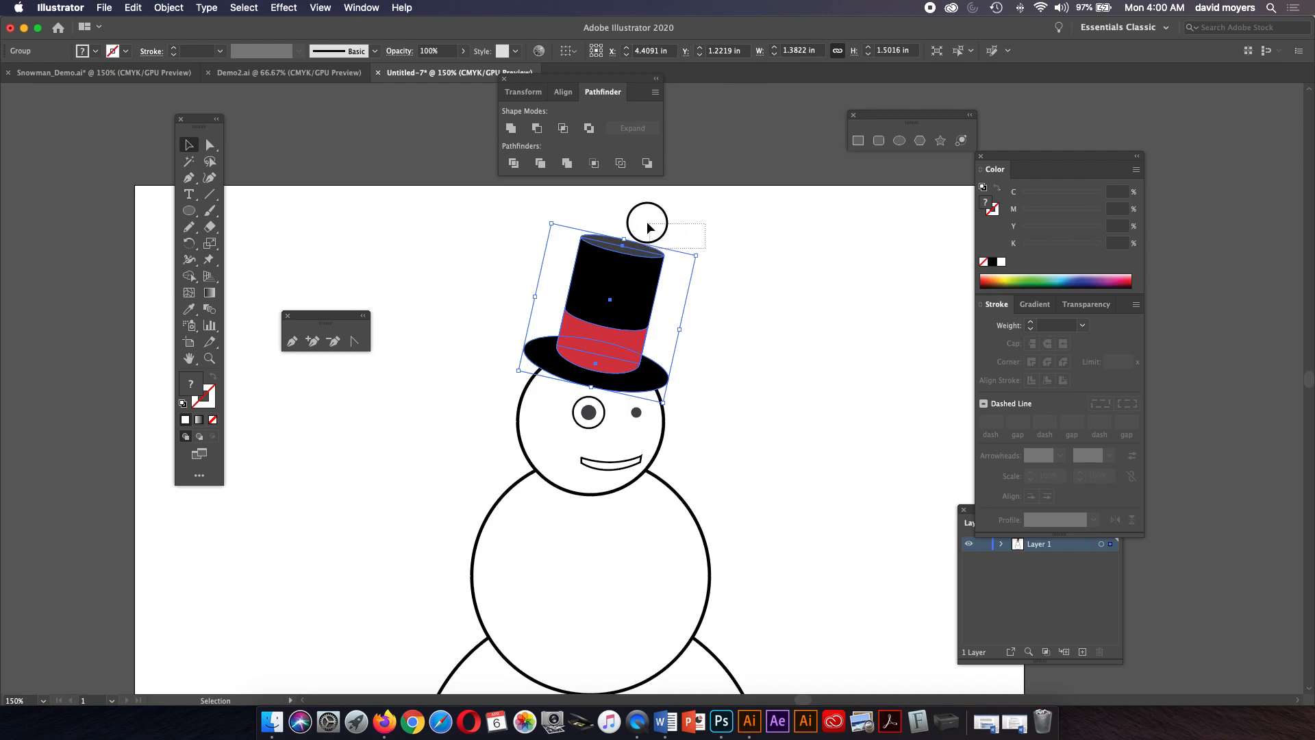
left_click(717, 270)
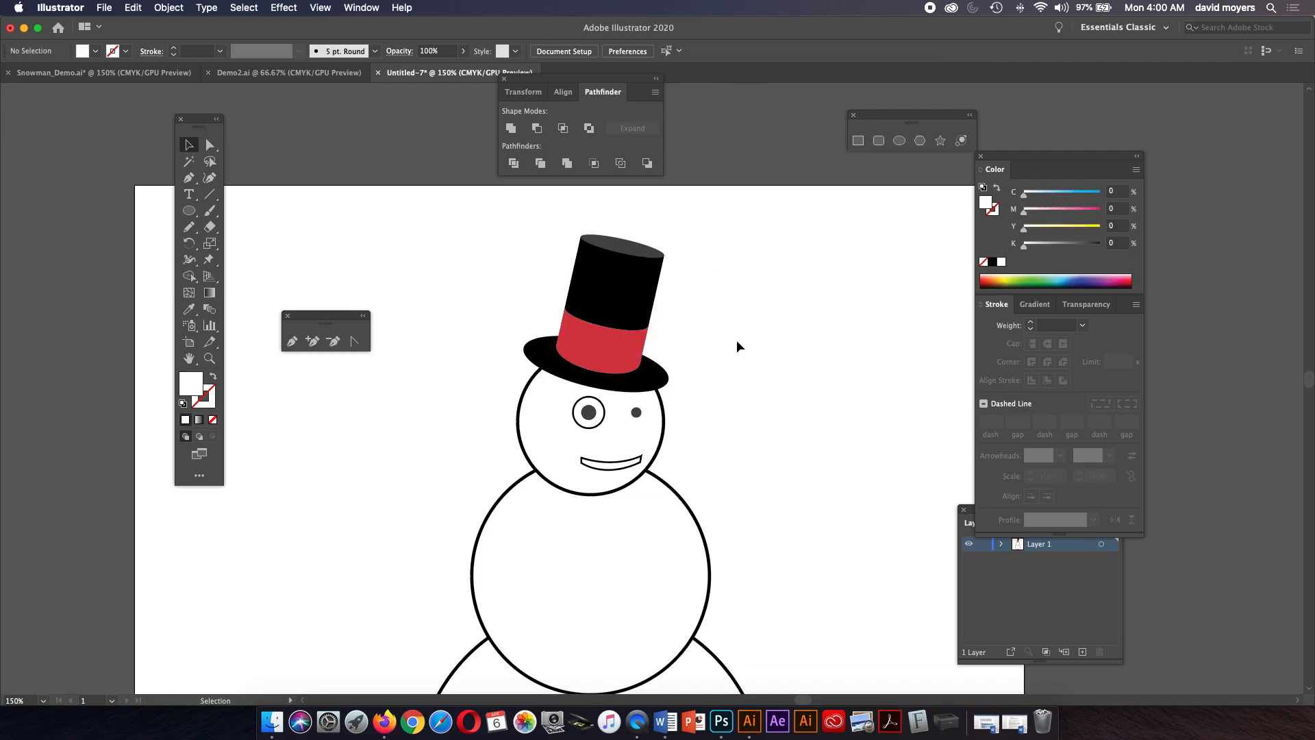
Give the mouth outline rounded corner joins.
key("z")
left_click(666, 444)
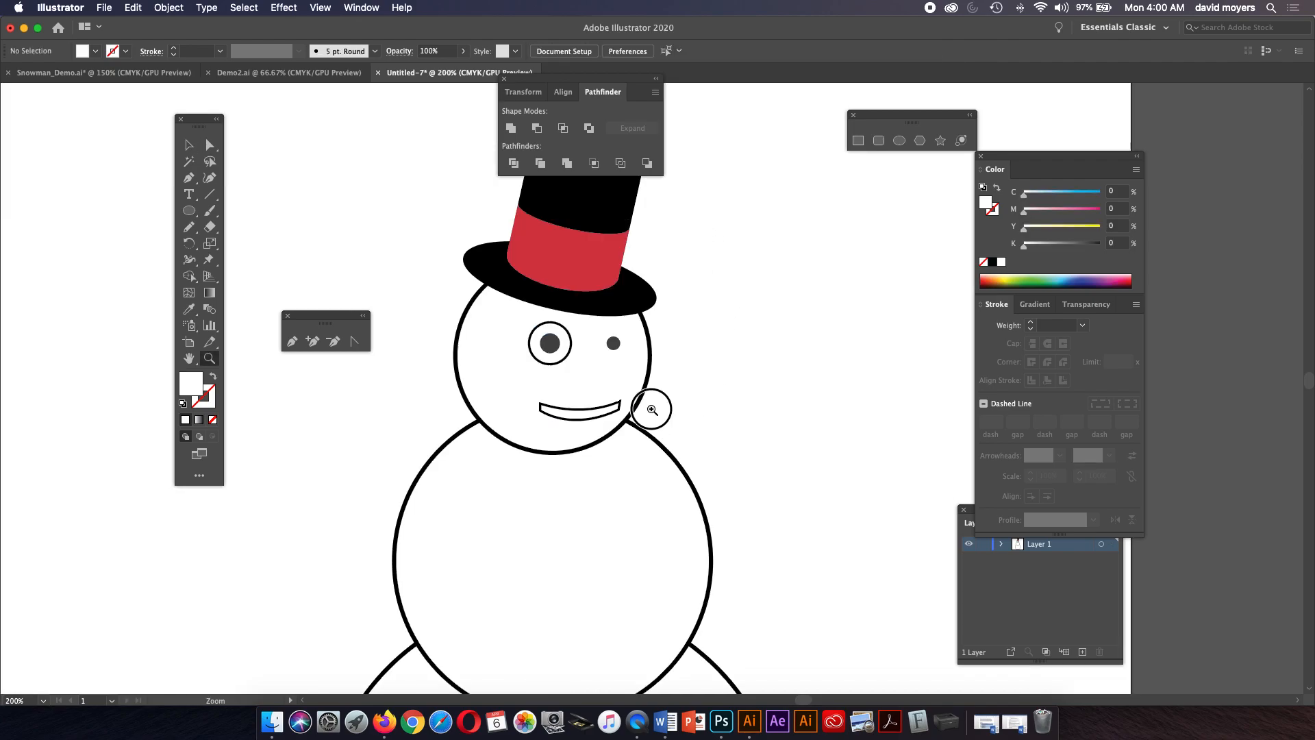
left_click(651, 409)
left_click(189, 145)
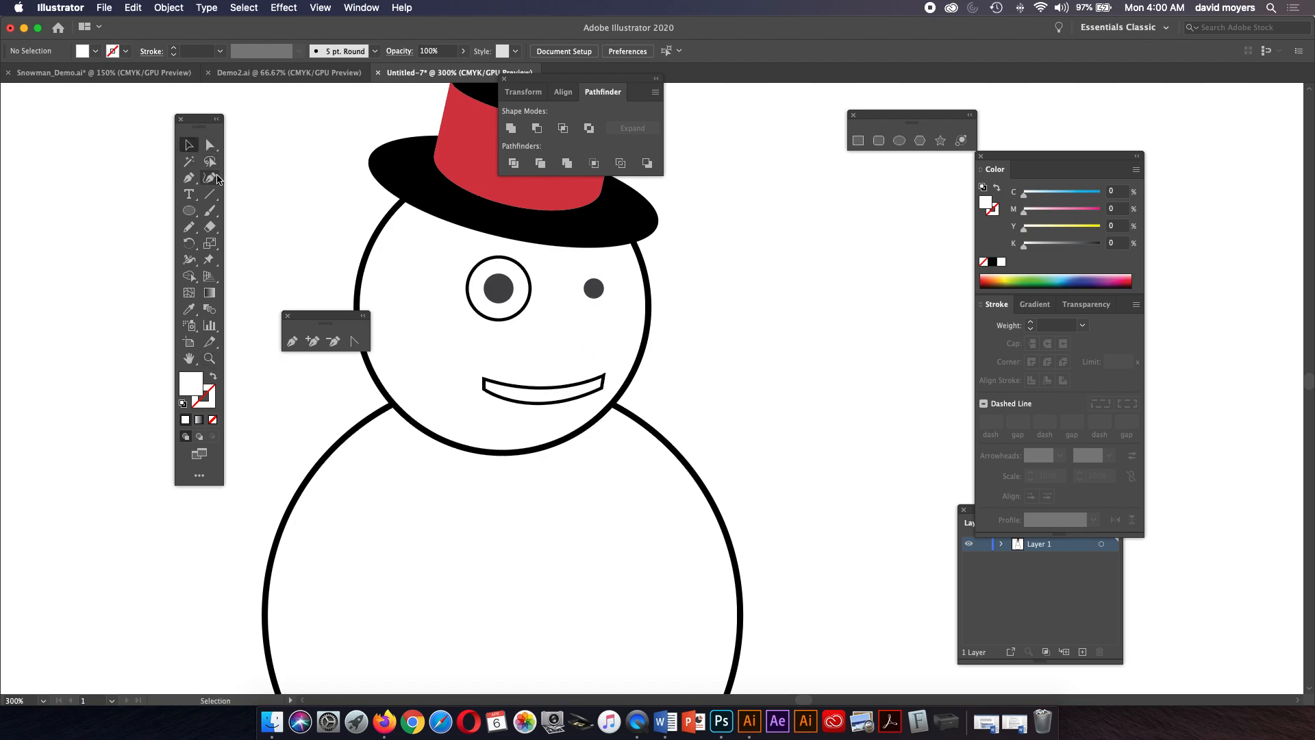
key("z")
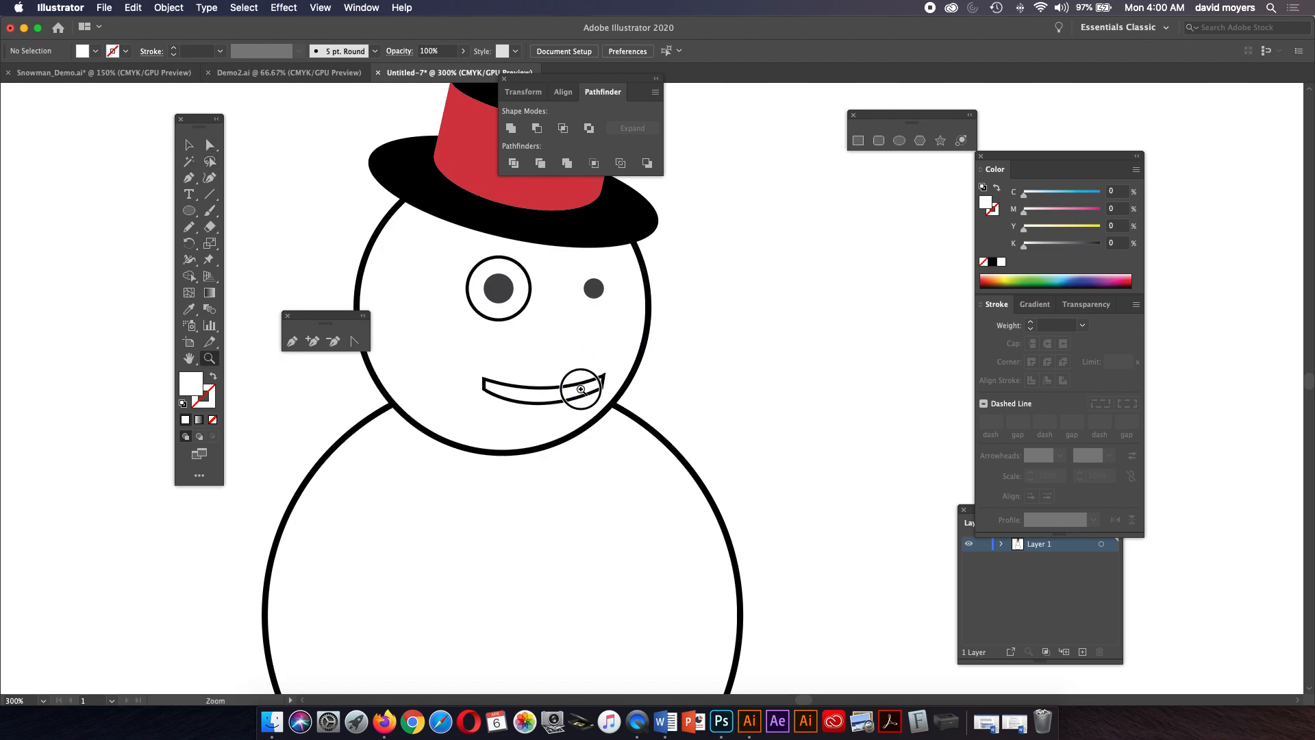
left_click(587, 395)
left_click(620, 397)
left_click(622, 397)
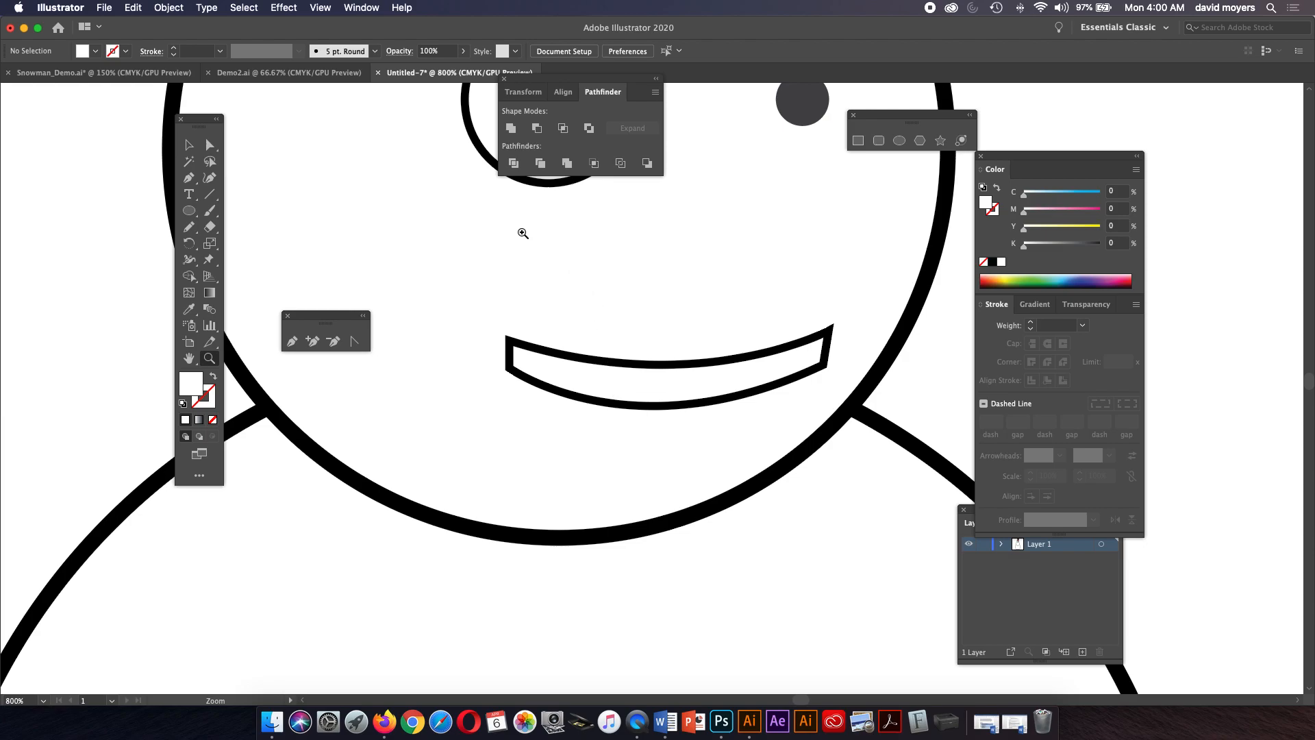
left_click(189, 145)
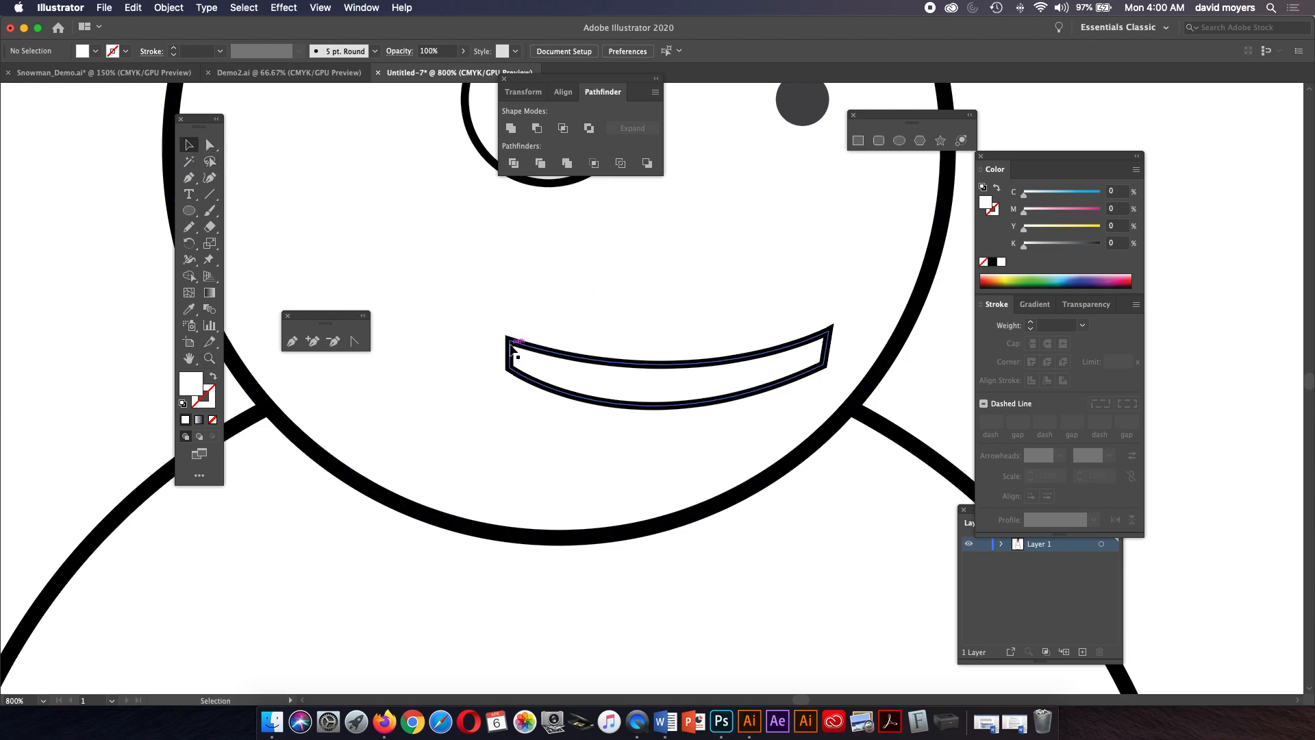
left_click(514, 350)
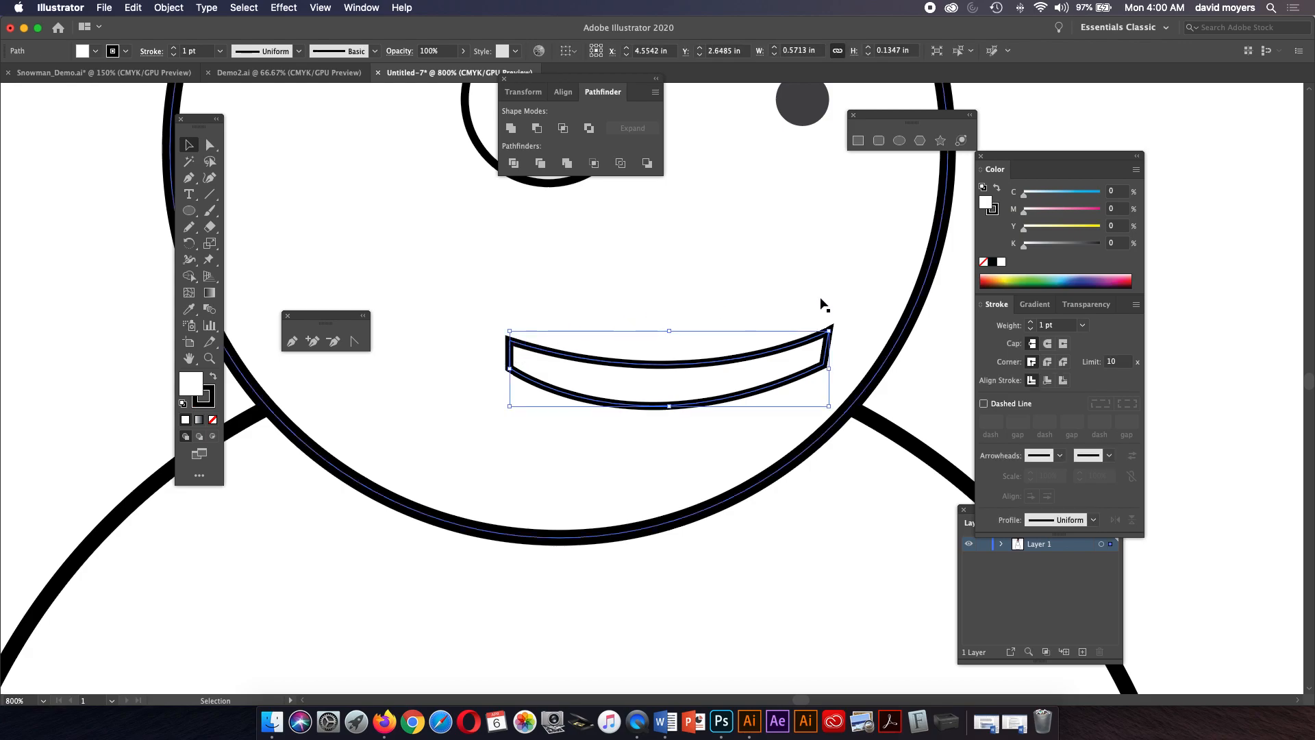
left_click(1048, 363)
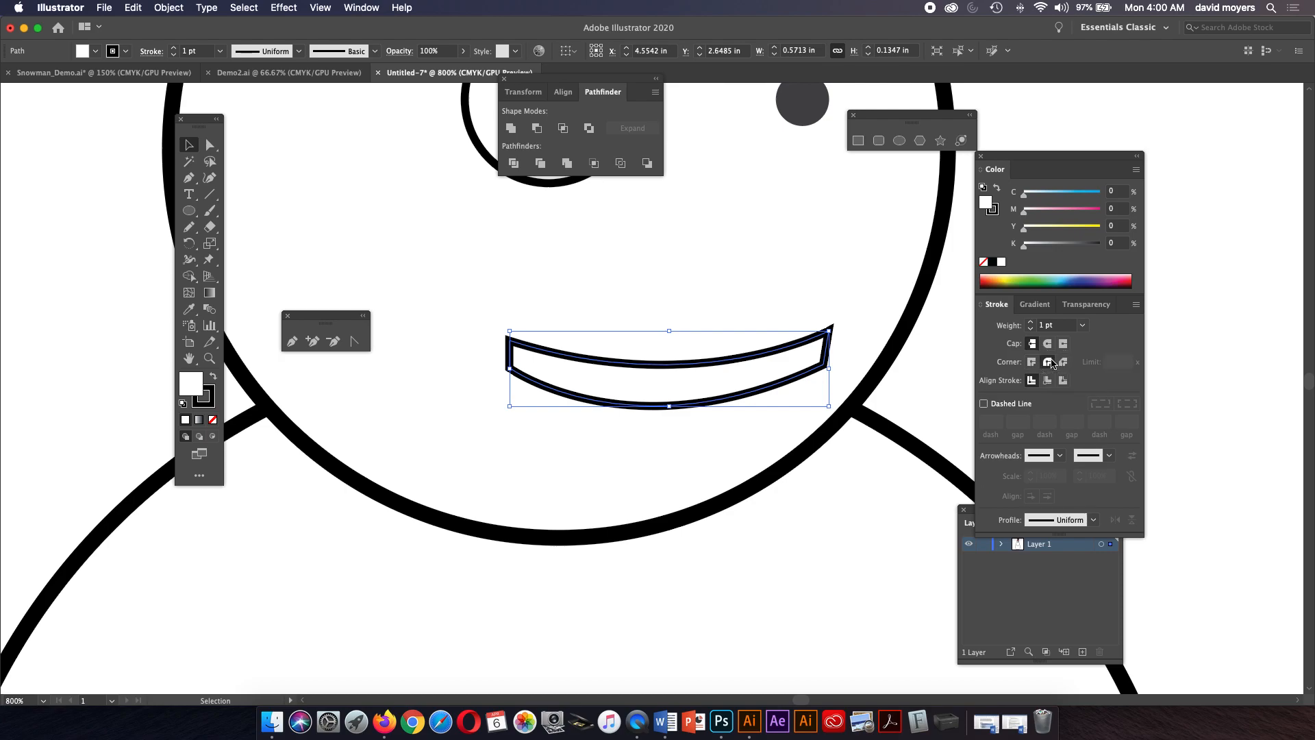
left_click(952, 371)
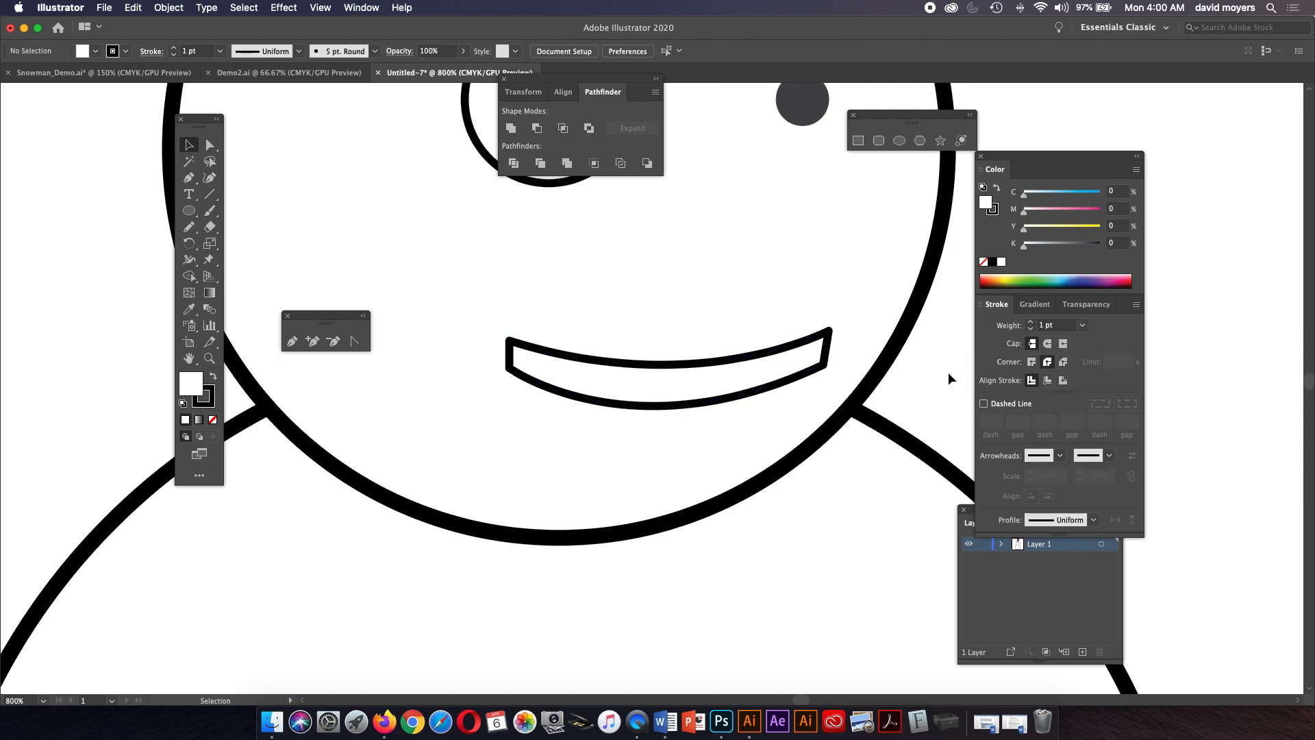
Draw a small circle about 0.15 in wide on the face between the eyes and mouth for the nose.
key("super+minus")
key("super+minus")
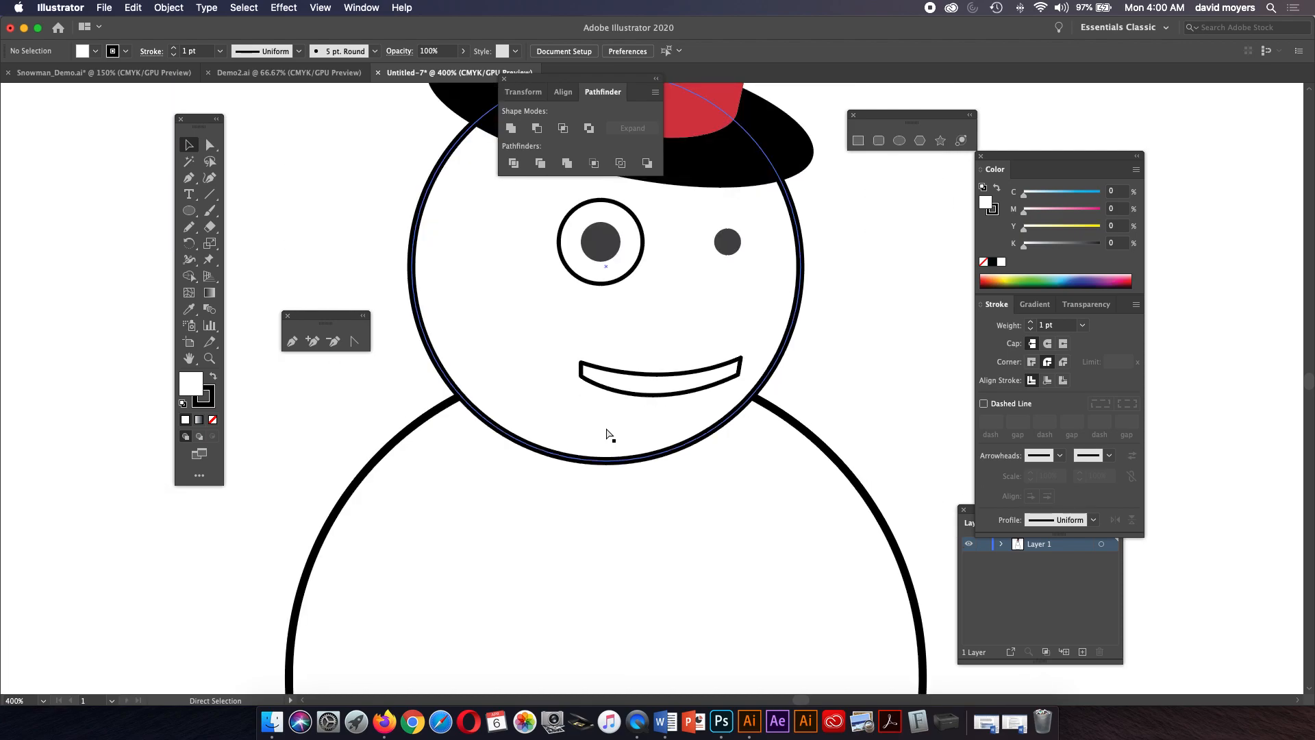
key("z")
left_click(694, 349)
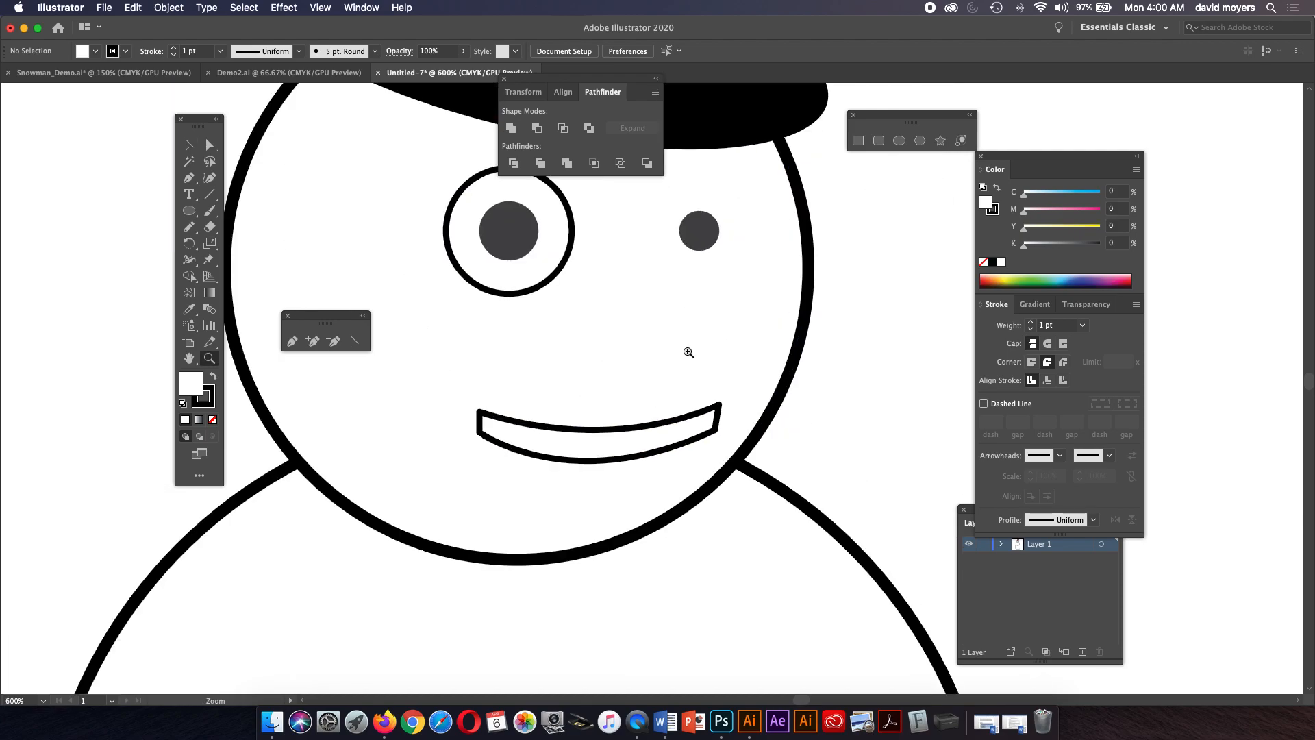
left_click(192, 213)
left_click_drag(631, 322, 662, 353)
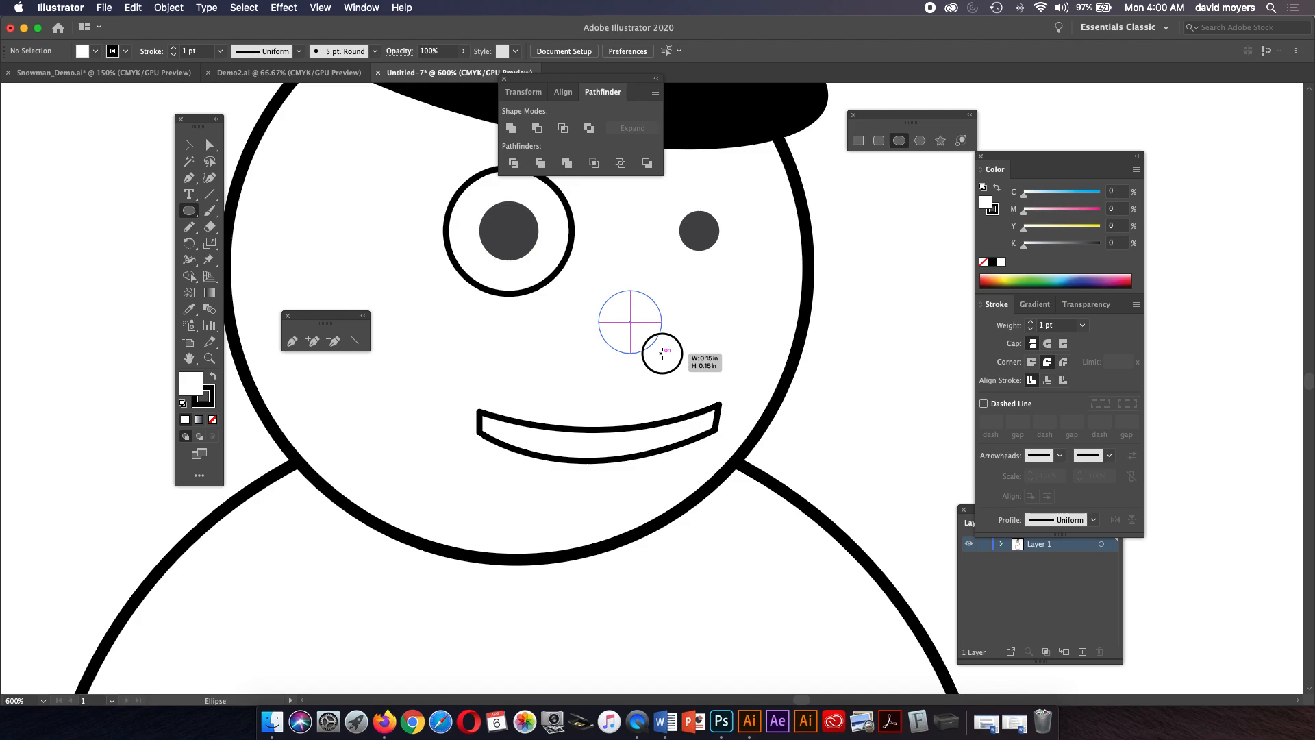
left_click_drag(661, 353, 662, 353)
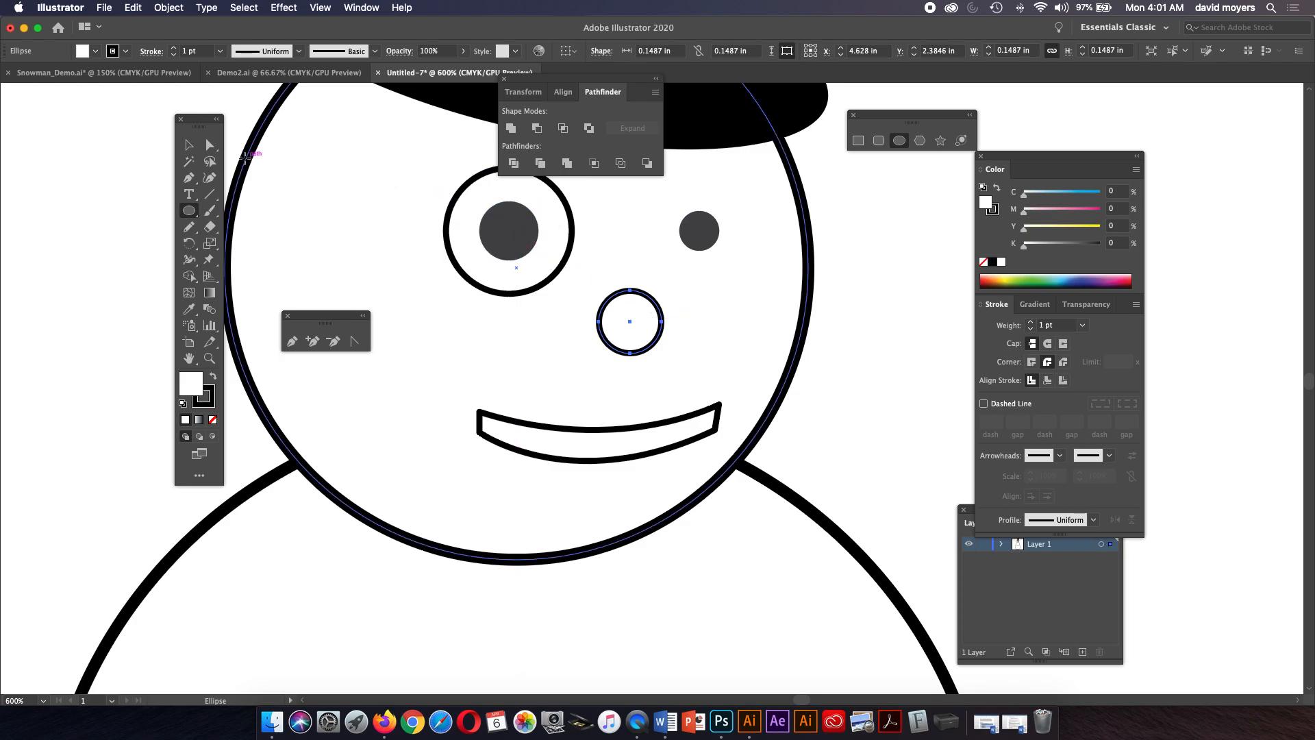
Pull the nose circle's right anchor far outward with Direct Selection to form a carrot-shaped point.
left_click(211, 147)
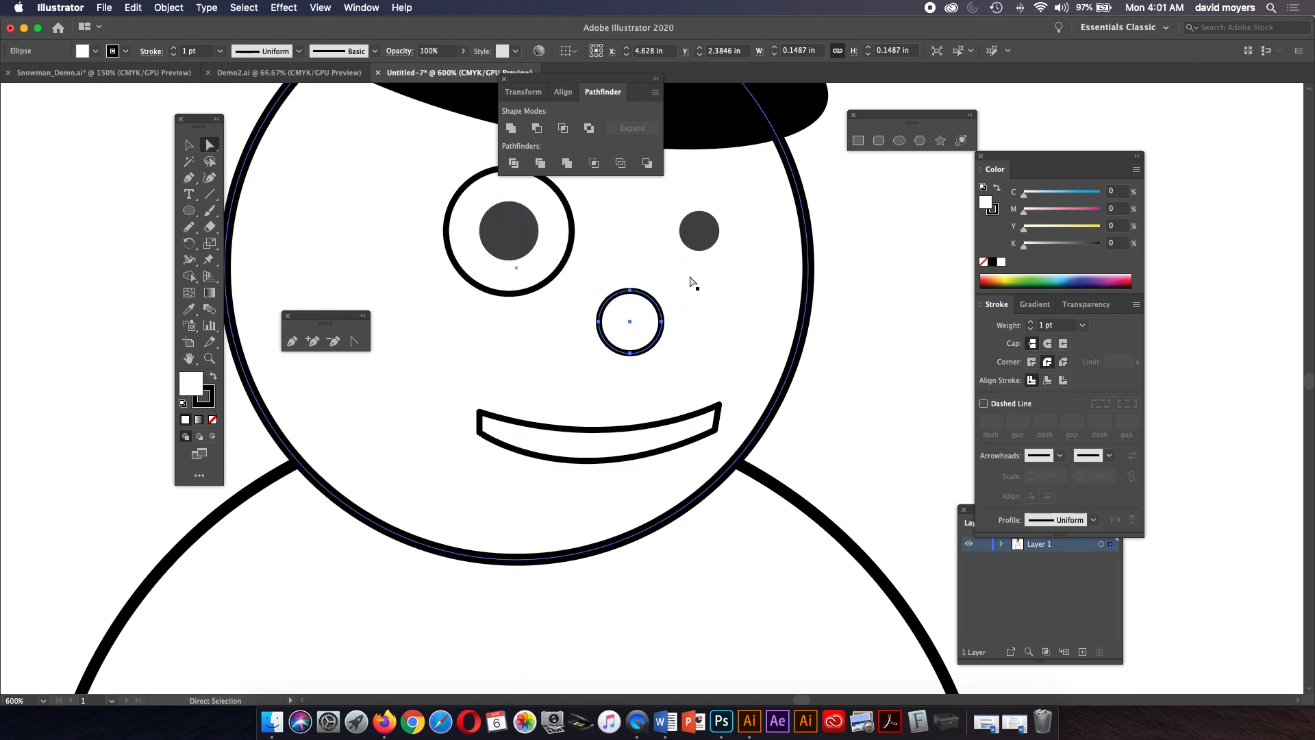
left_click_drag(665, 321, 770, 332)
left_click(678, 333)
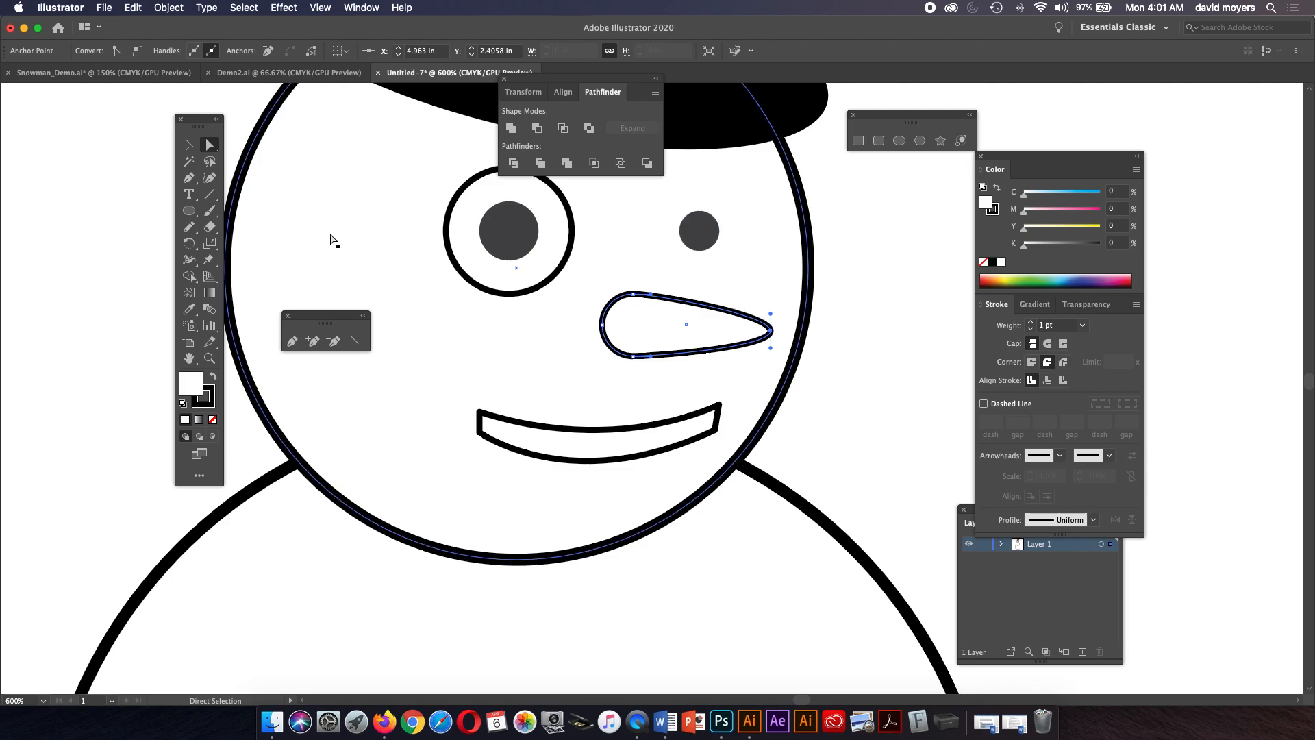
Convert the carrot nose's tip anchor into a sharp corner point with the Anchor Point tool.
left_click_drag(770, 314, 770, 336)
key("super+z")
left_click(771, 331)
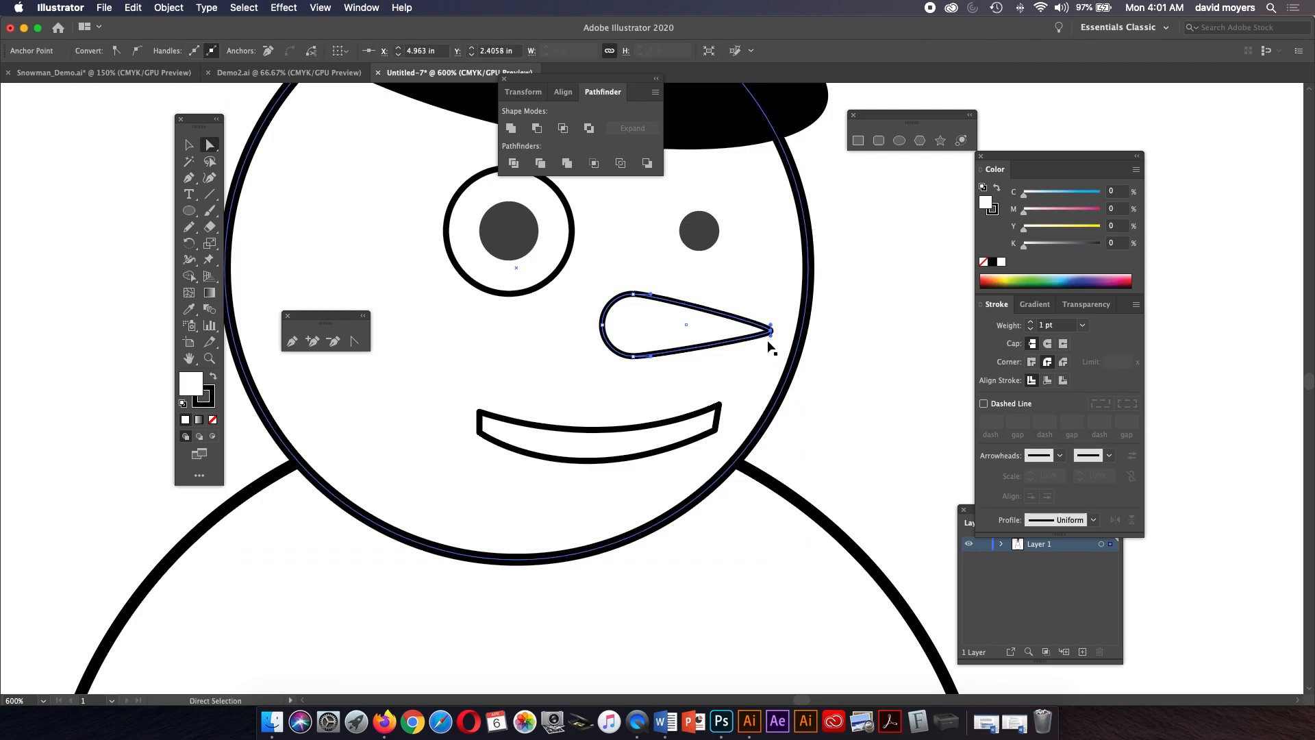
left_click(771, 330)
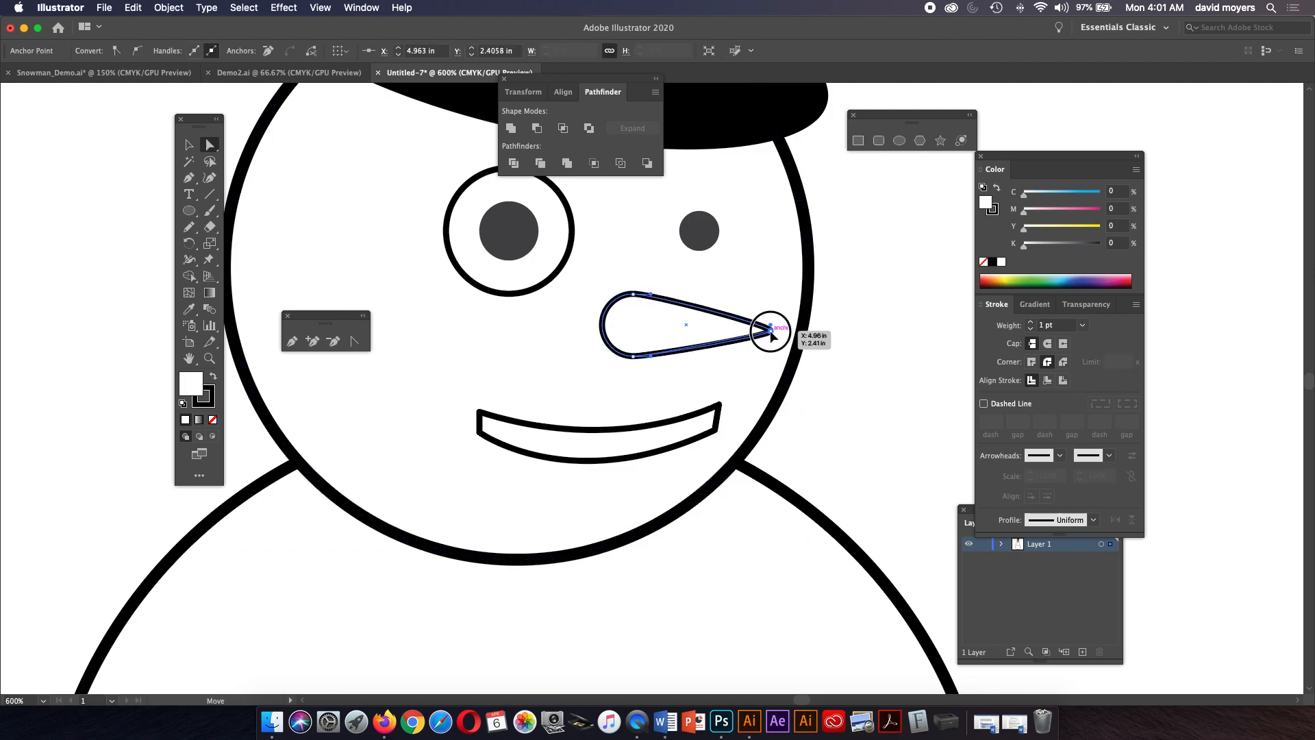
key("v")
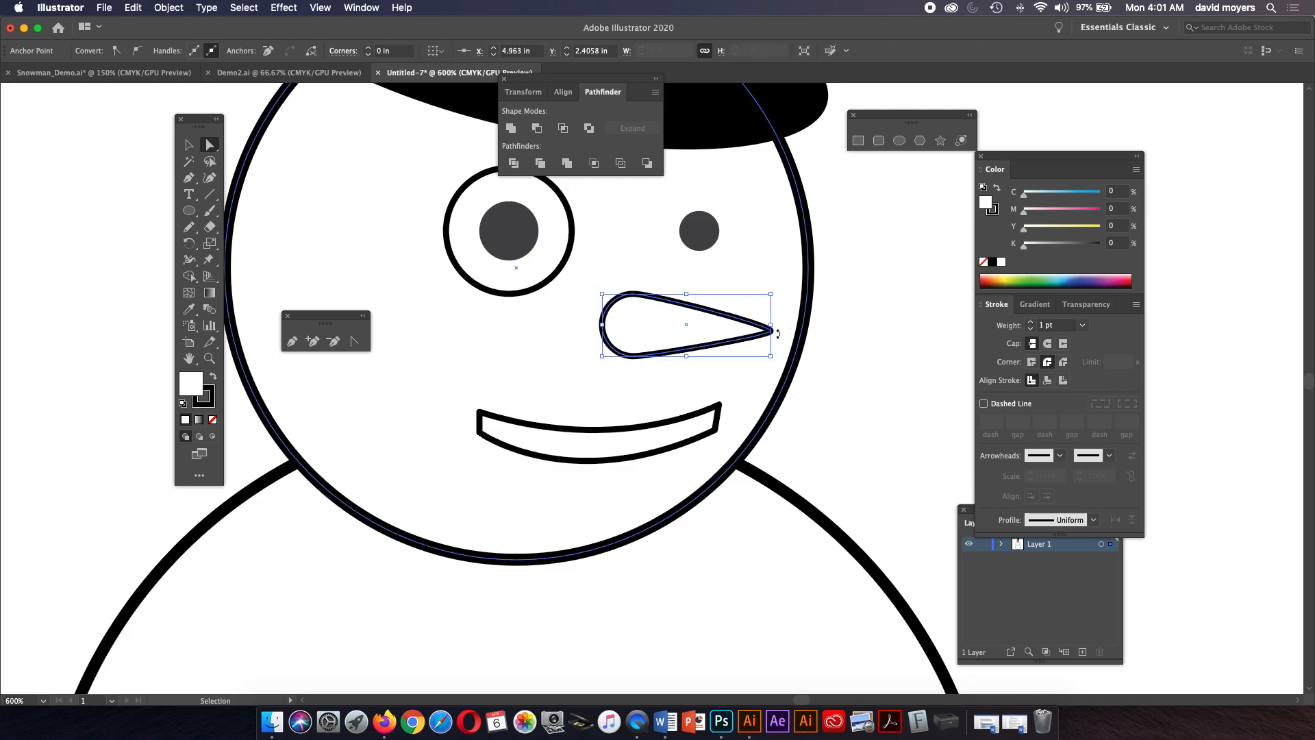
key("a")
left_click(722, 317)
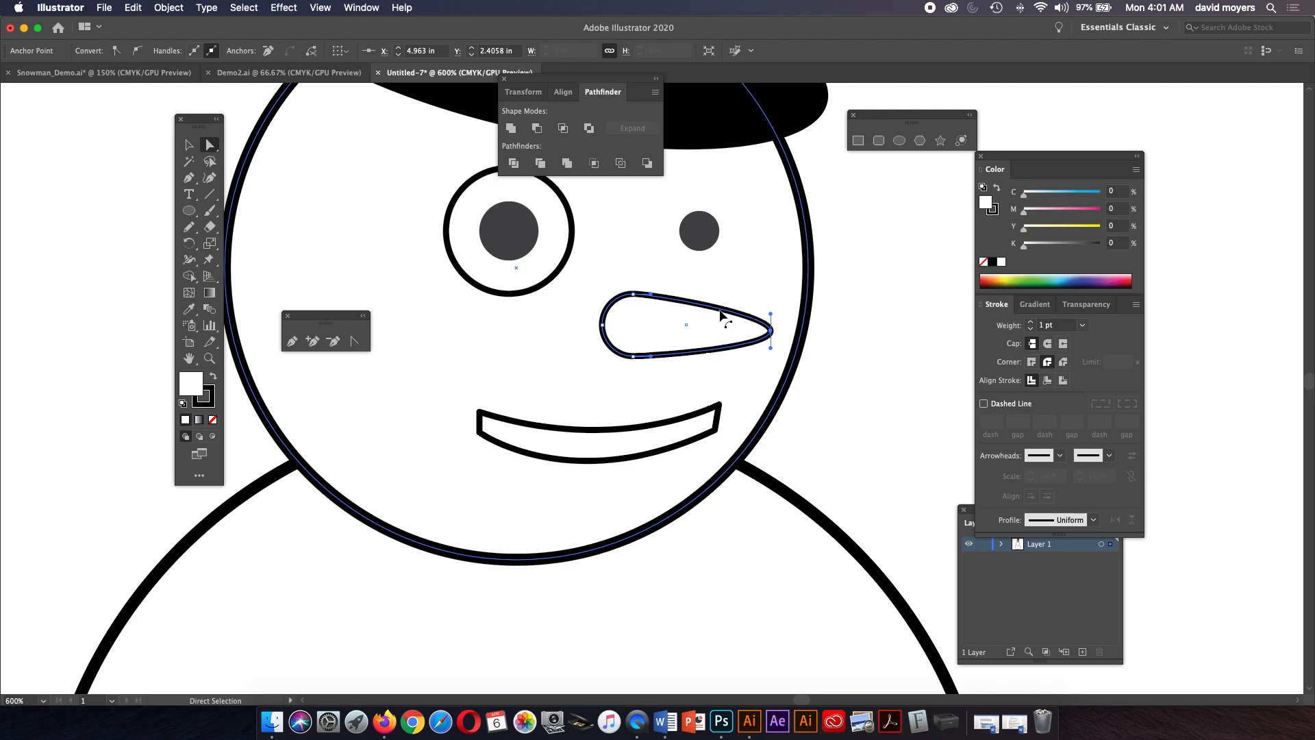
left_click(355, 343)
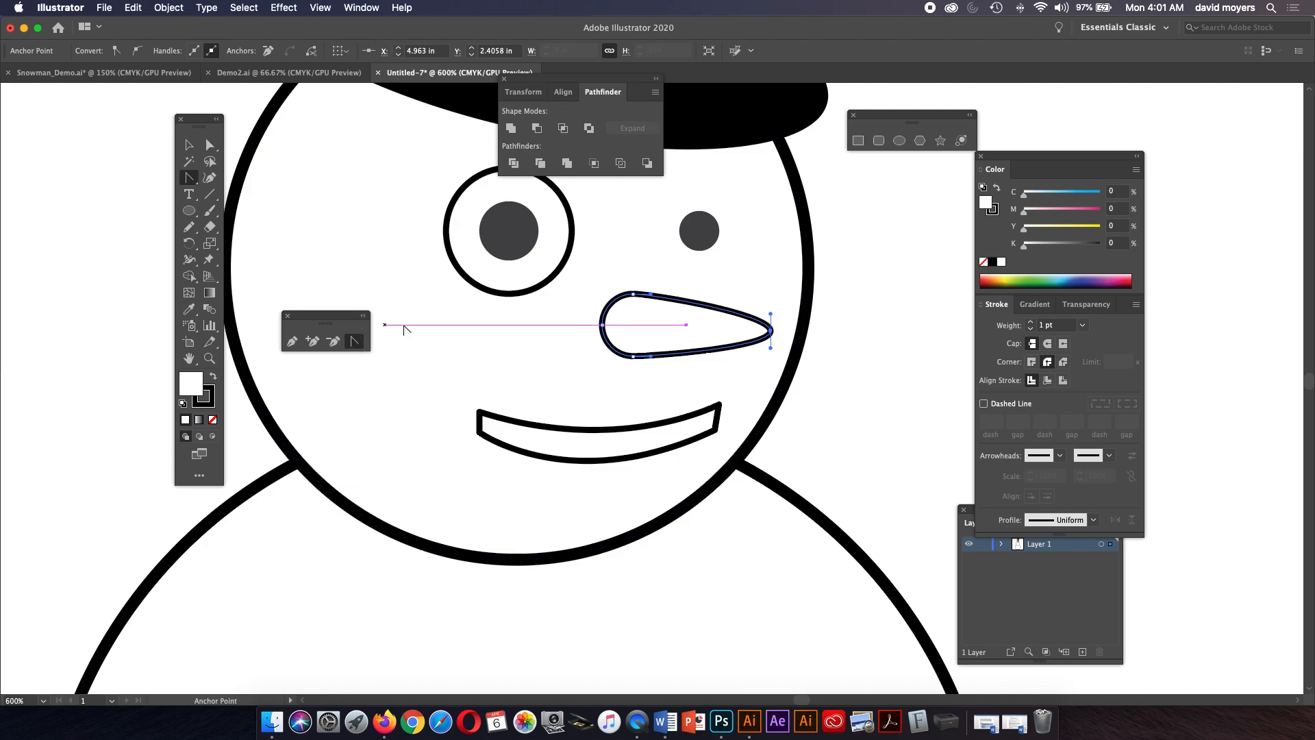
left_click(771, 331)
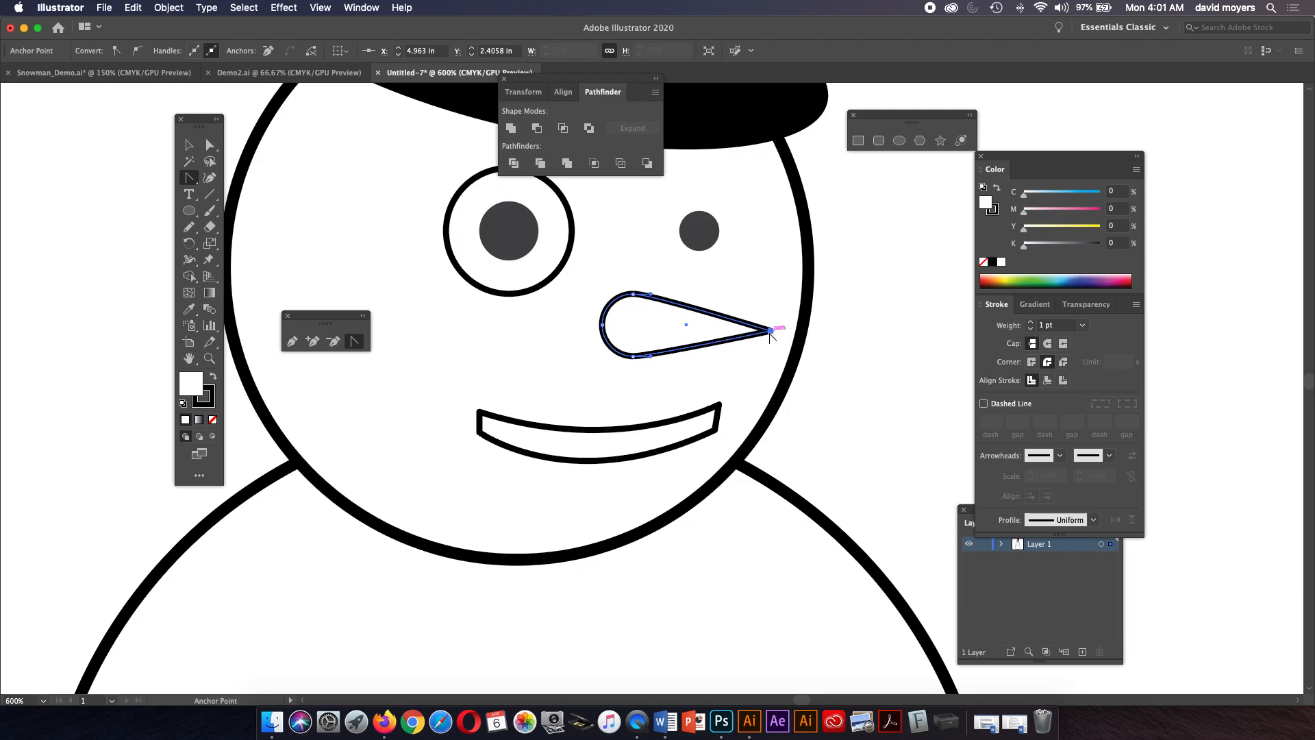
key("super")
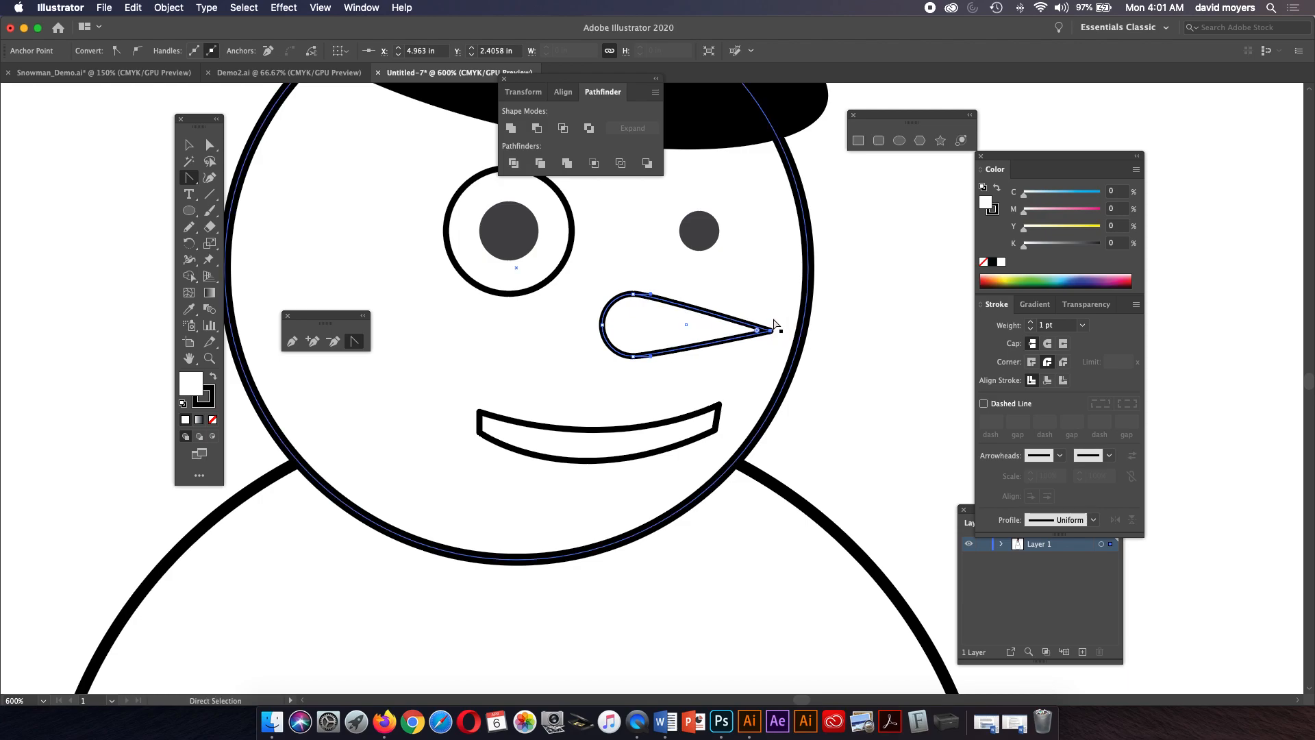
Draw a practice rectangle beside the head, curve its corners with the Anchor Point tool, and delete it.
key("super+minus")
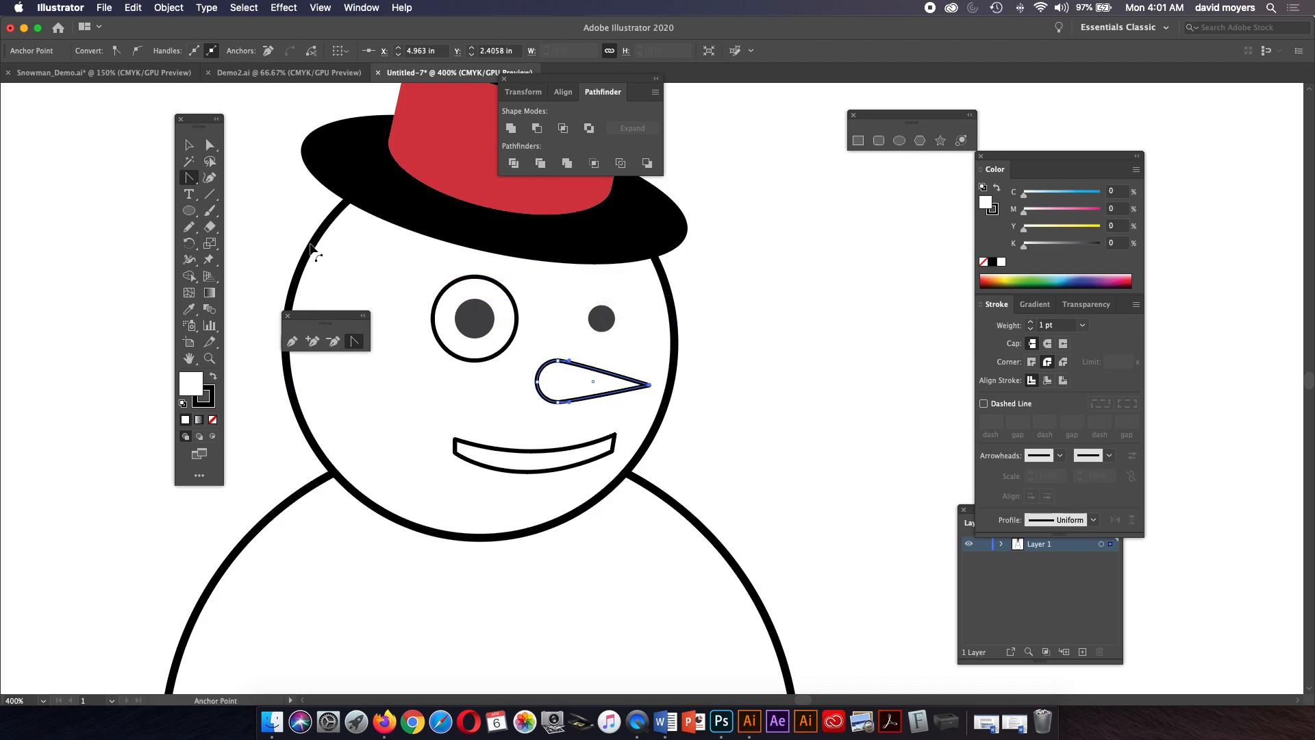
left_click(190, 213)
left_click_drag(190, 213, 259, 211)
mouse_move(778, 252)
left_mouse_down()
mouse_move(907, 417)
mouse_move(939, 398)
left_mouse_up()
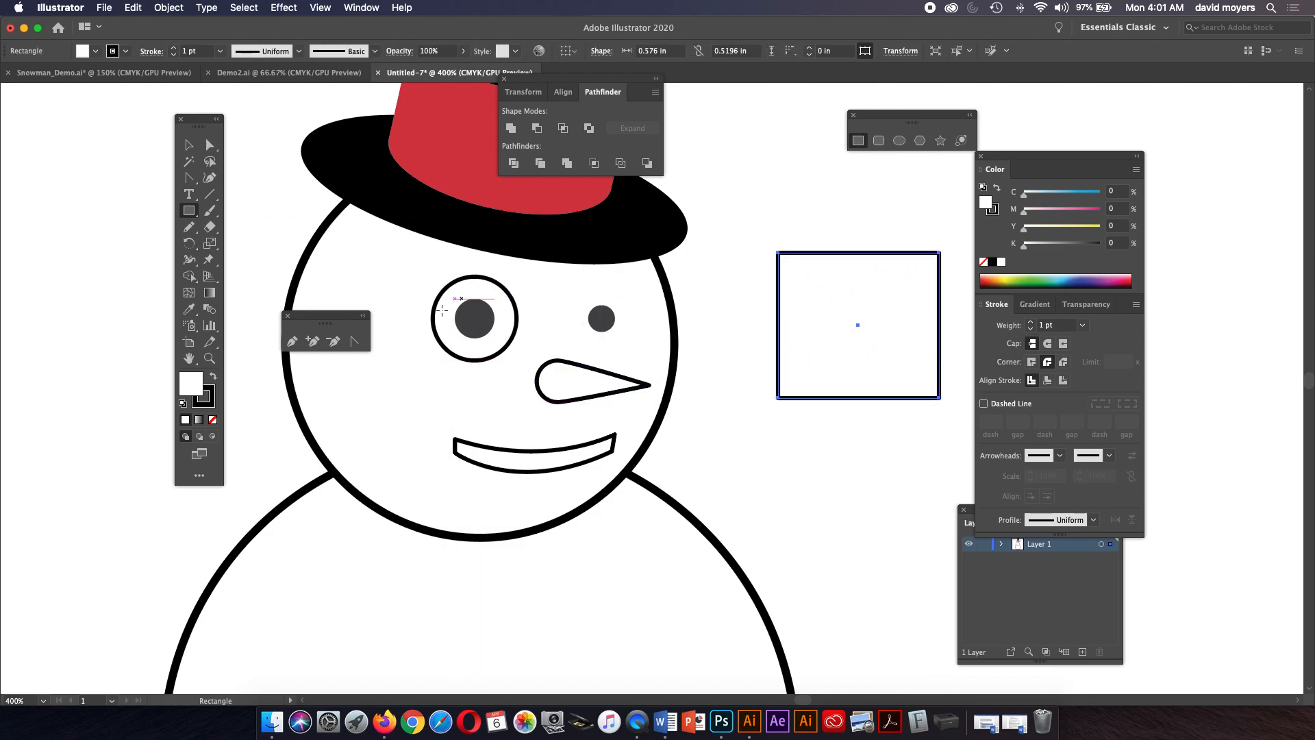
left_click(354, 341)
left_click_drag(778, 398, 752, 371)
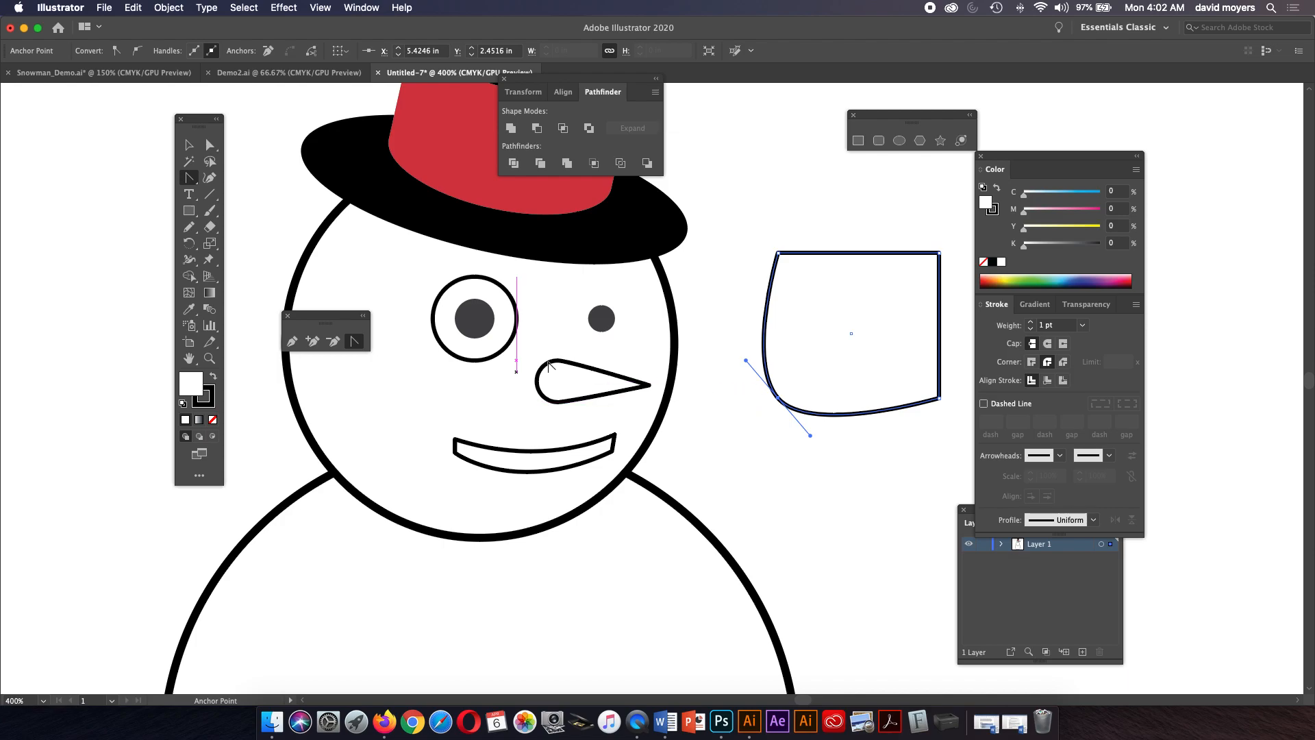
left_click(940, 254)
left_click_drag(940, 254, 967, 277)
left_click_drag(778, 252, 802, 227)
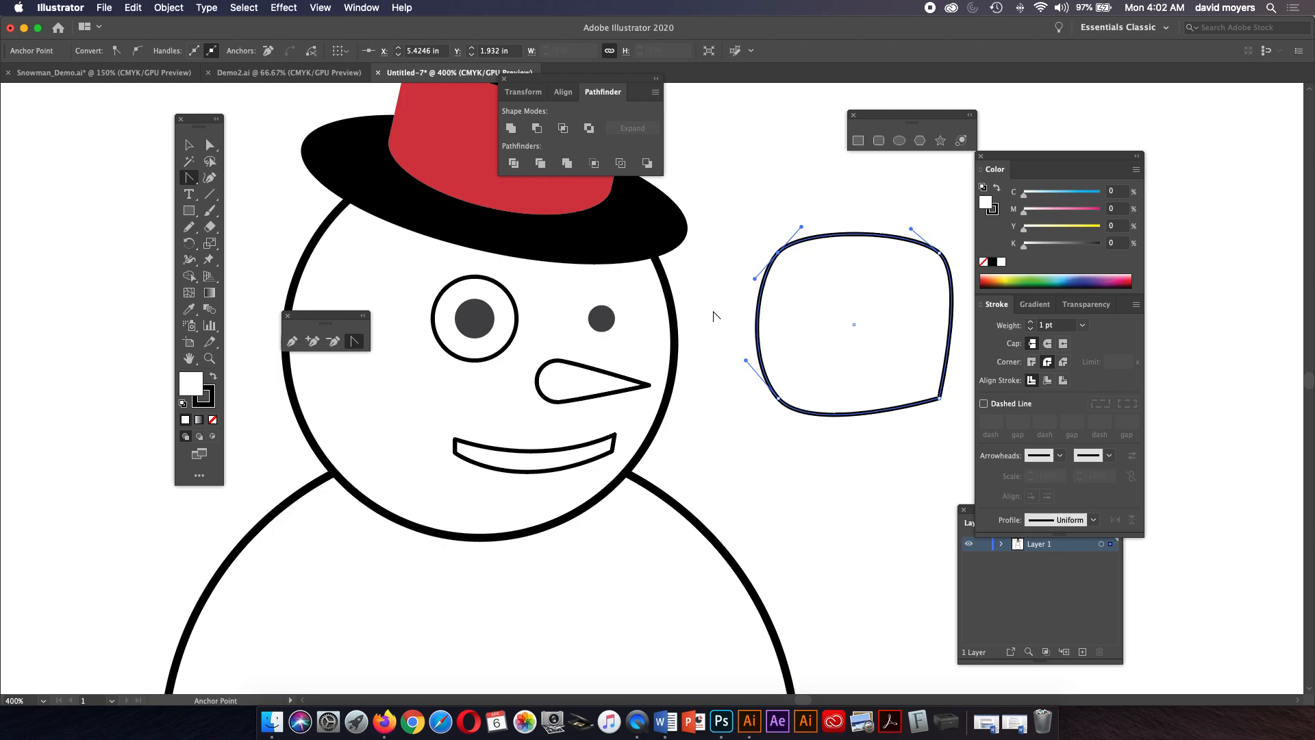
key("Delete")
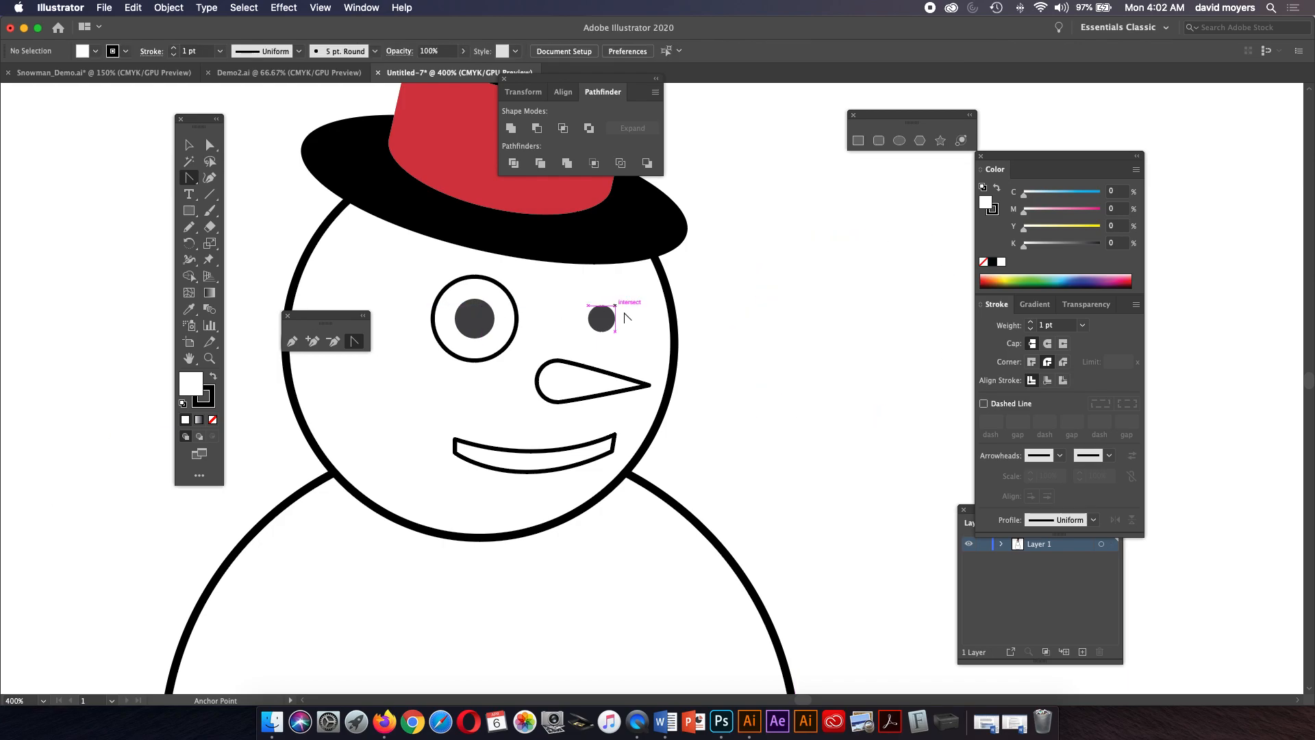
Lengthen the carrot nose by pulling its tip anchor farther outward with Direct Selection.
key("z")
left_click(603, 391)
left_click(608, 392)
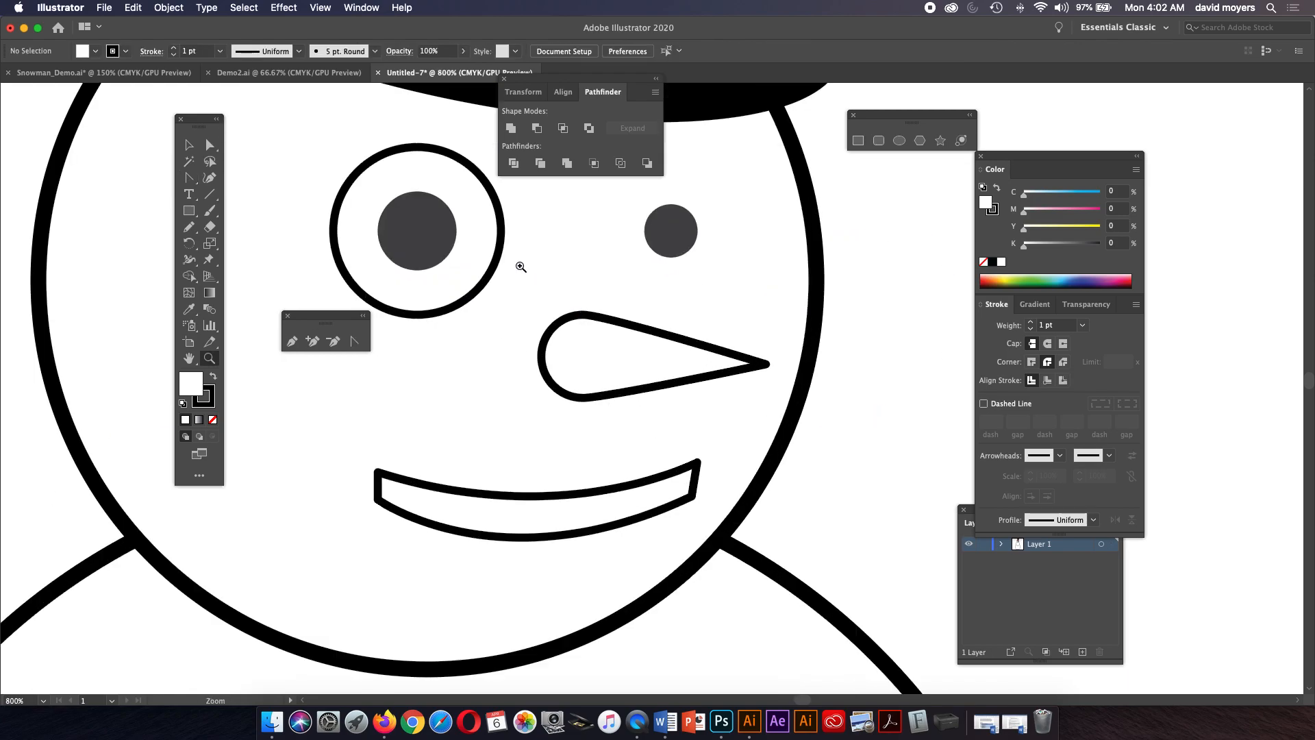
left_click(210, 145)
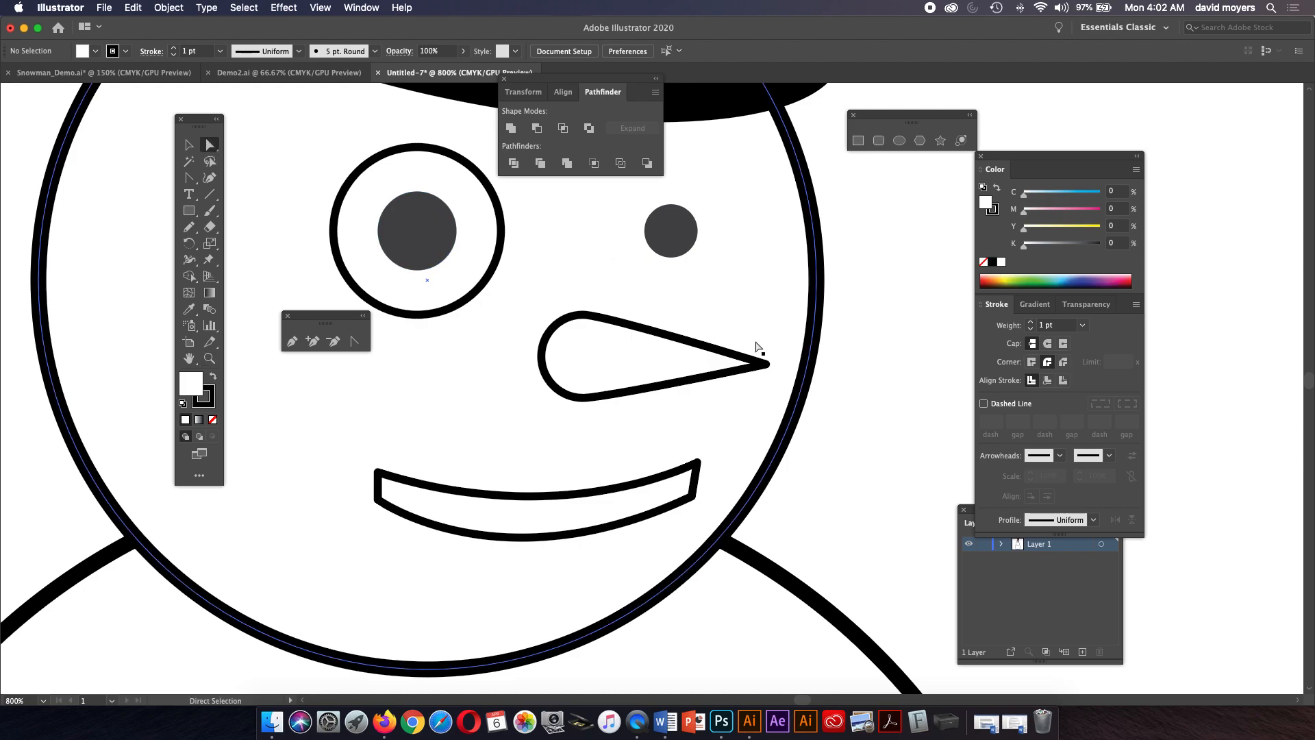
left_click_drag(768, 364, 897, 388)
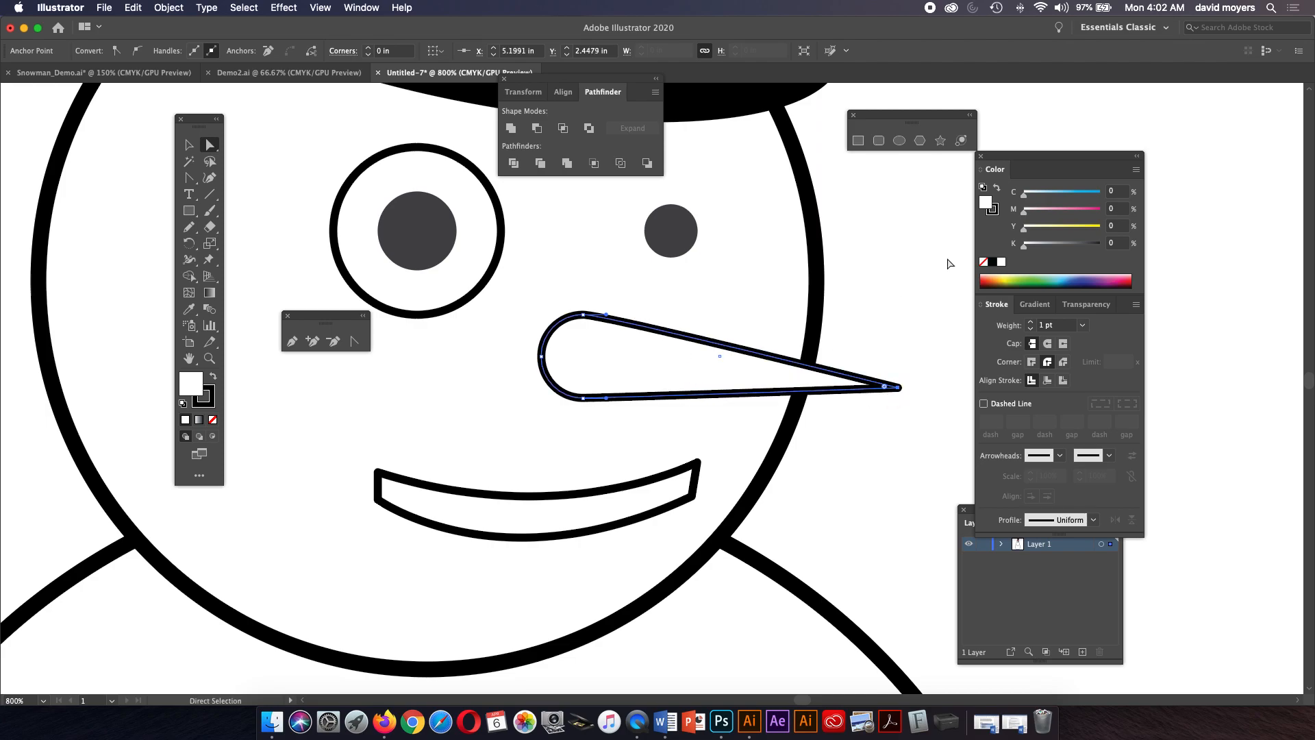
left_click(982, 262)
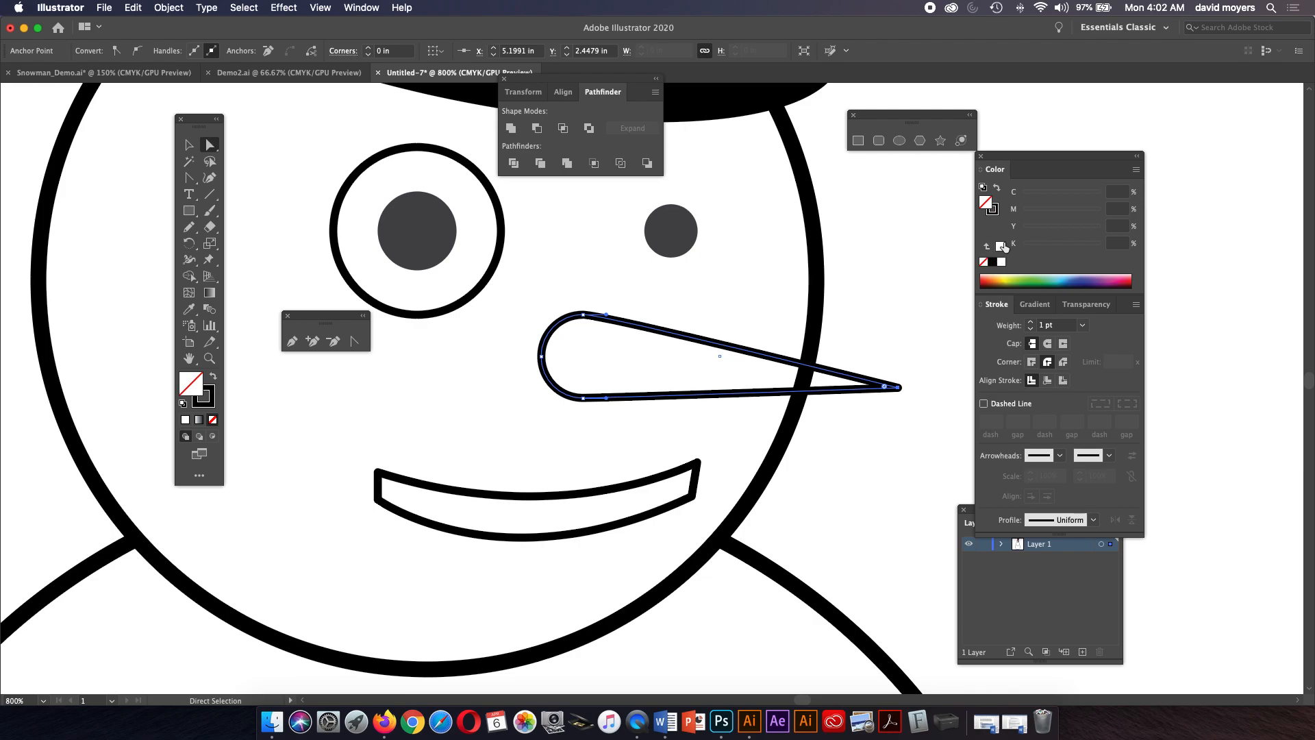
left_click(1000, 246)
left_click(909, 308)
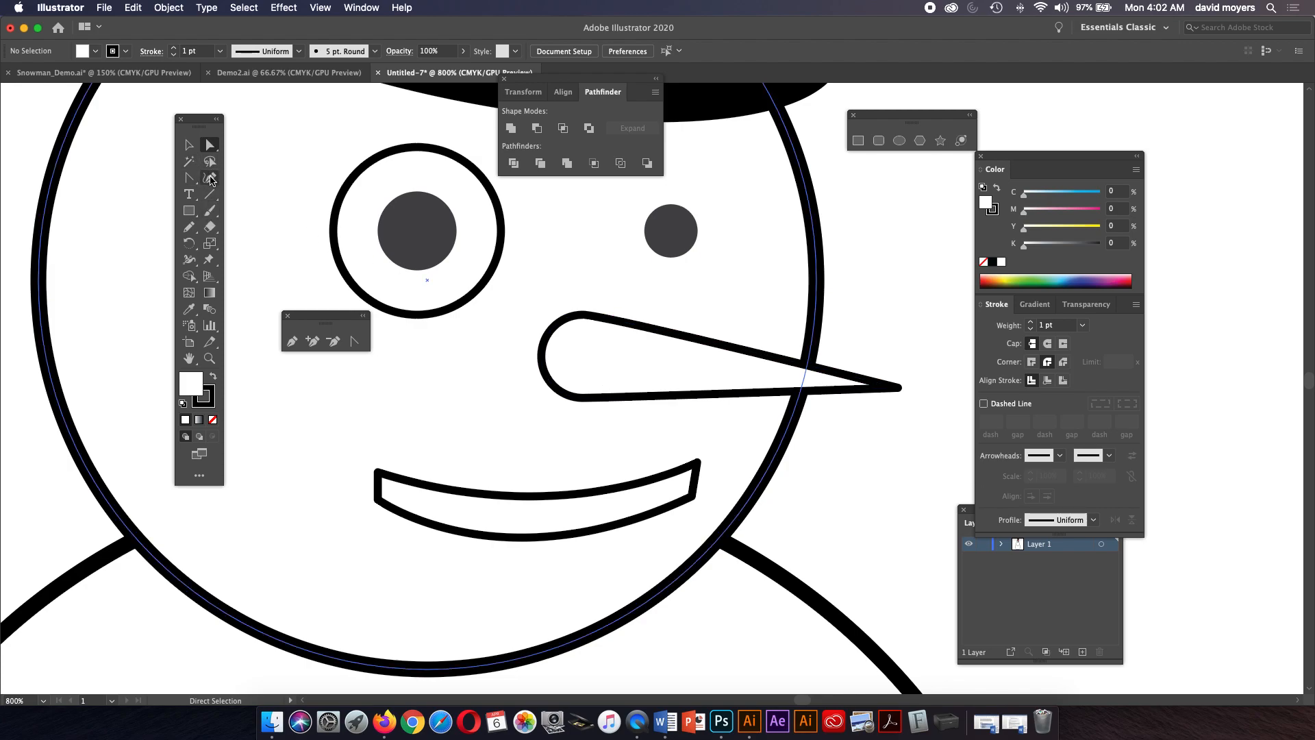
Draw a curved line across the wide end of the carrot nose with the Pen tool.
left_click(292, 341)
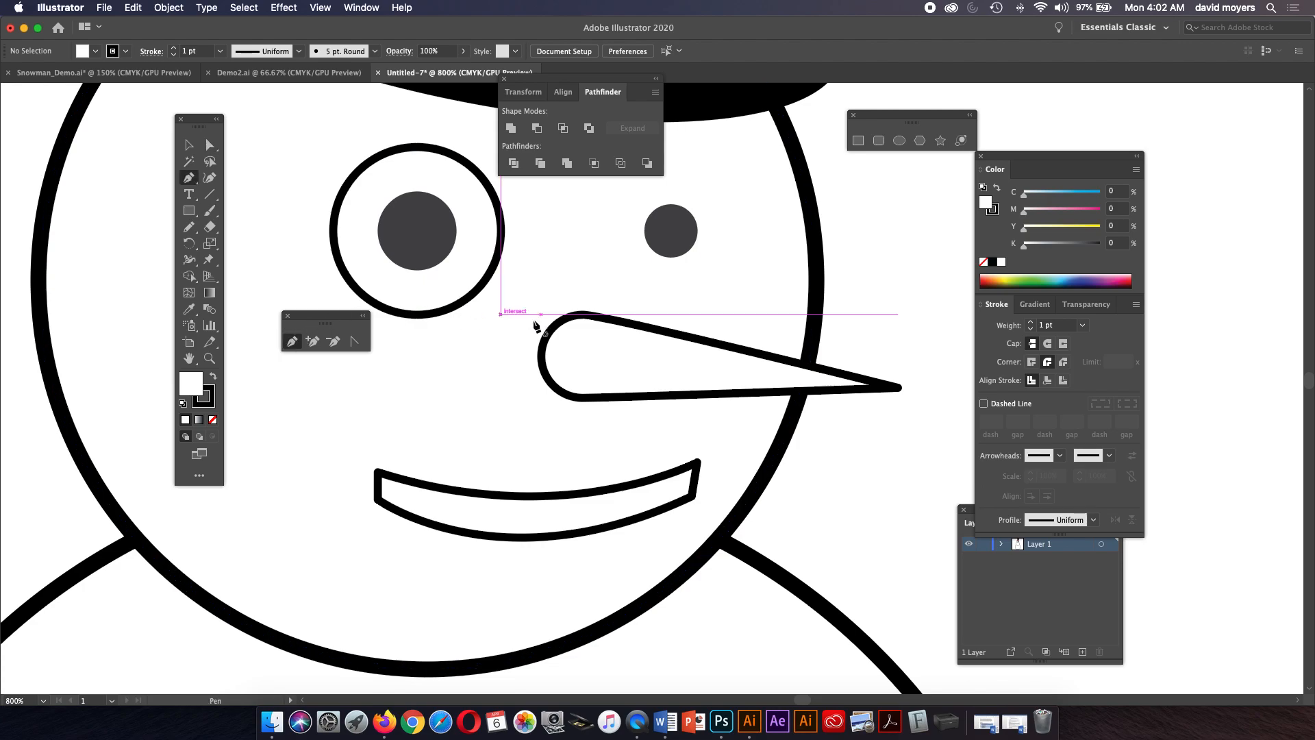
left_click(619, 322)
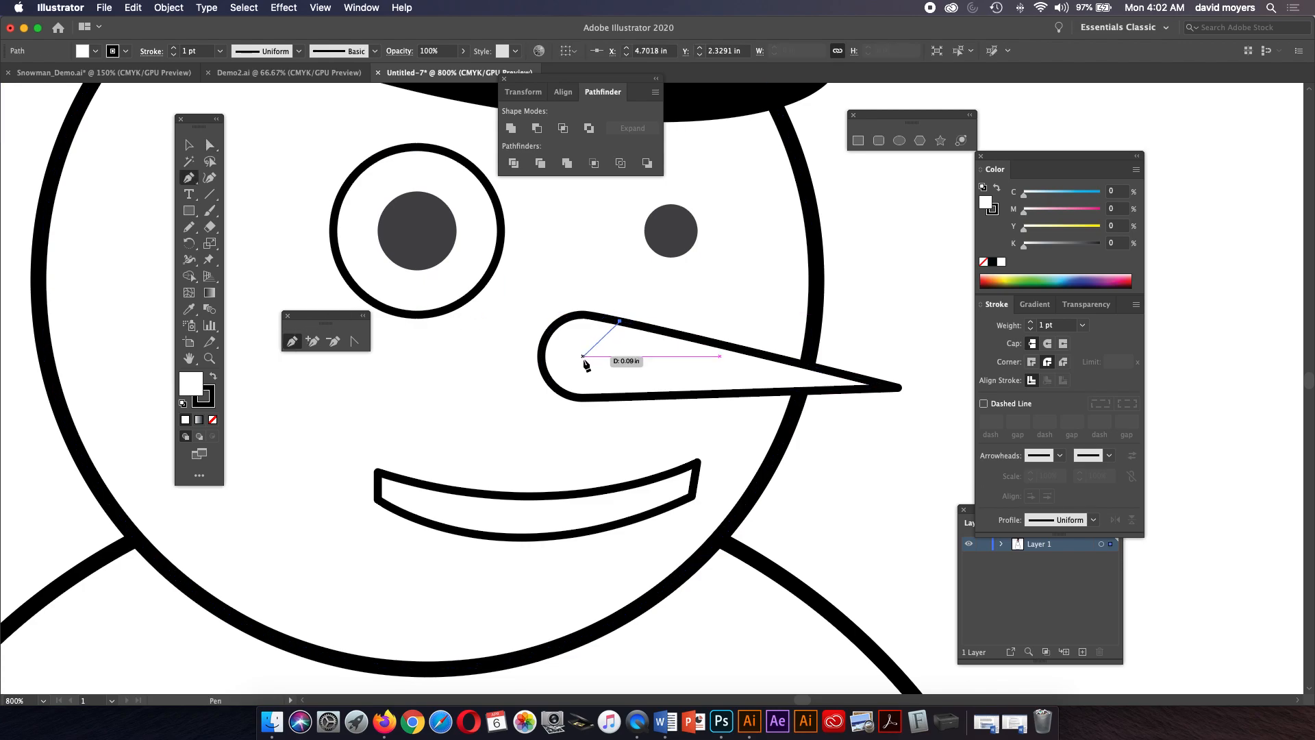
left_click_drag(590, 353, 589, 381)
mouse_move(605, 396)
left_mouse_down()
mouse_move(587, 361)
mouse_move(588, 387)
mouse_move(610, 398)
left_mouse_up()
key("cmd+z")
key("cmd+z")
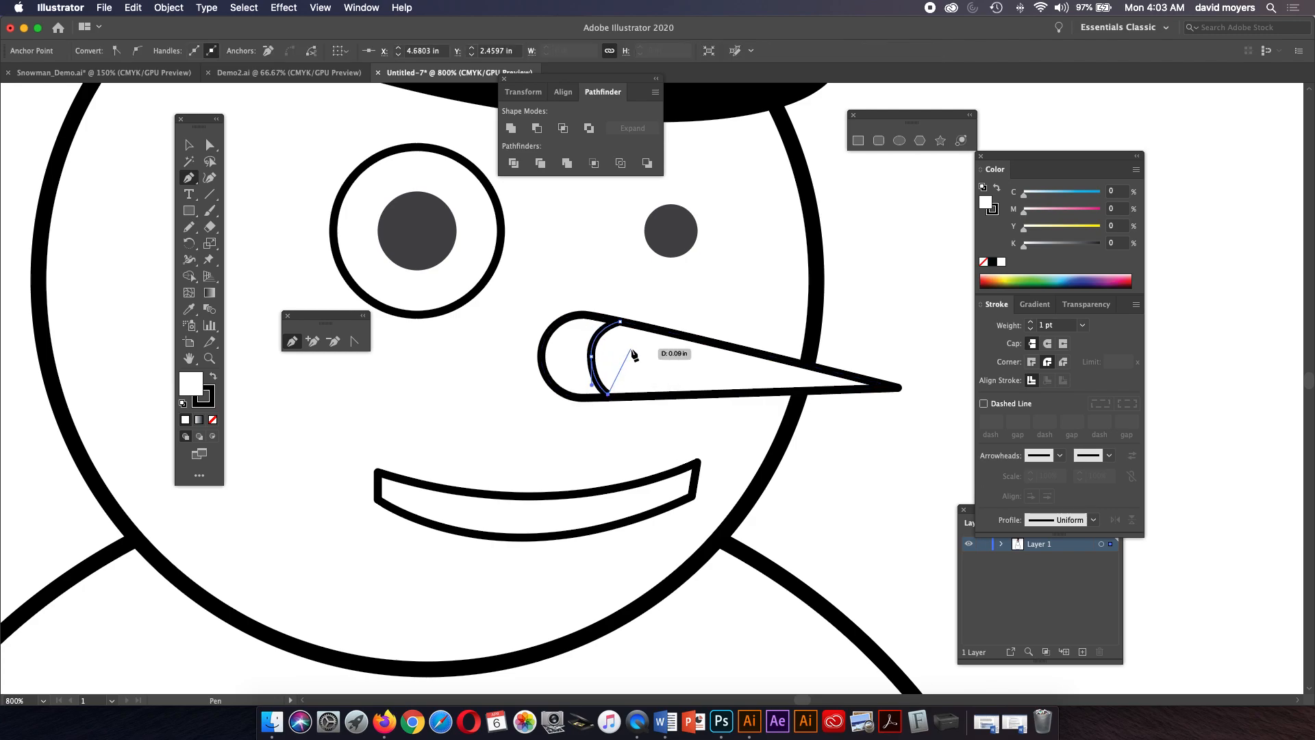
Adjust the curved line's end anchor and handle so it fits between the nose's upper and lower edges.
key("z")
left_click(625, 370)
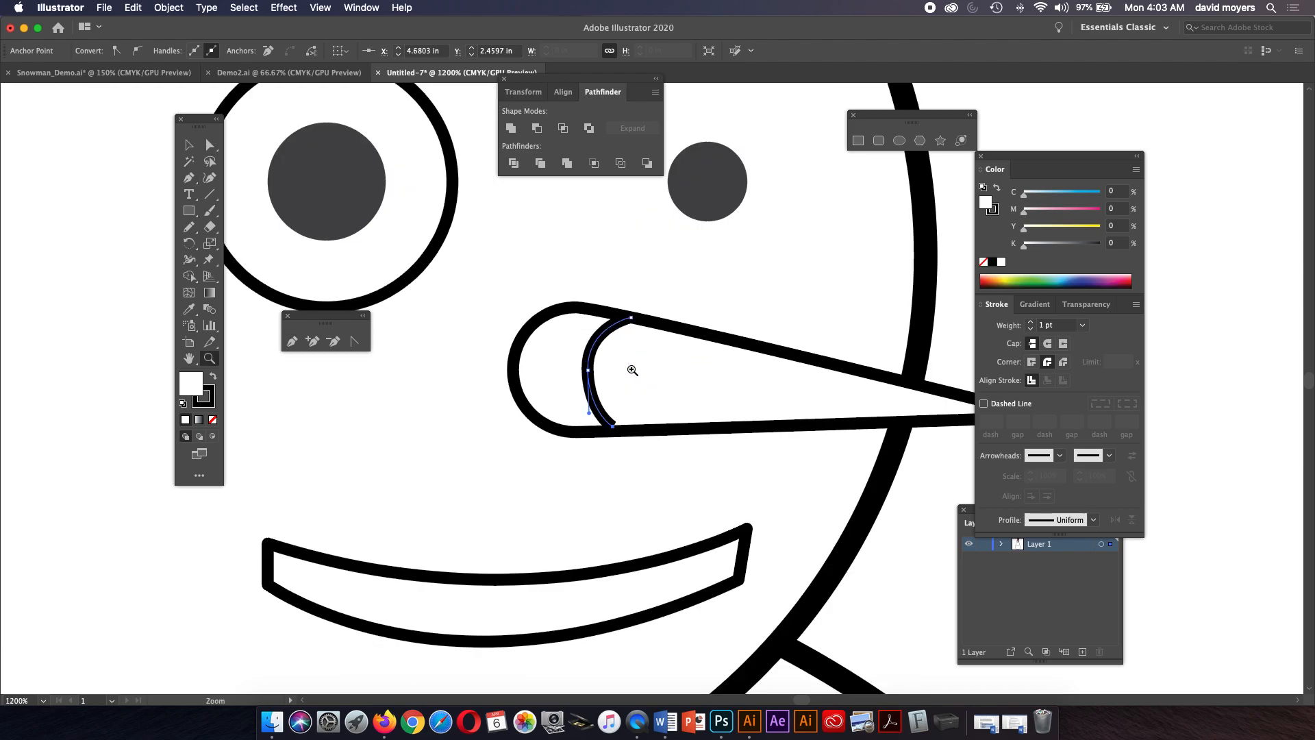
left_click(209, 144)
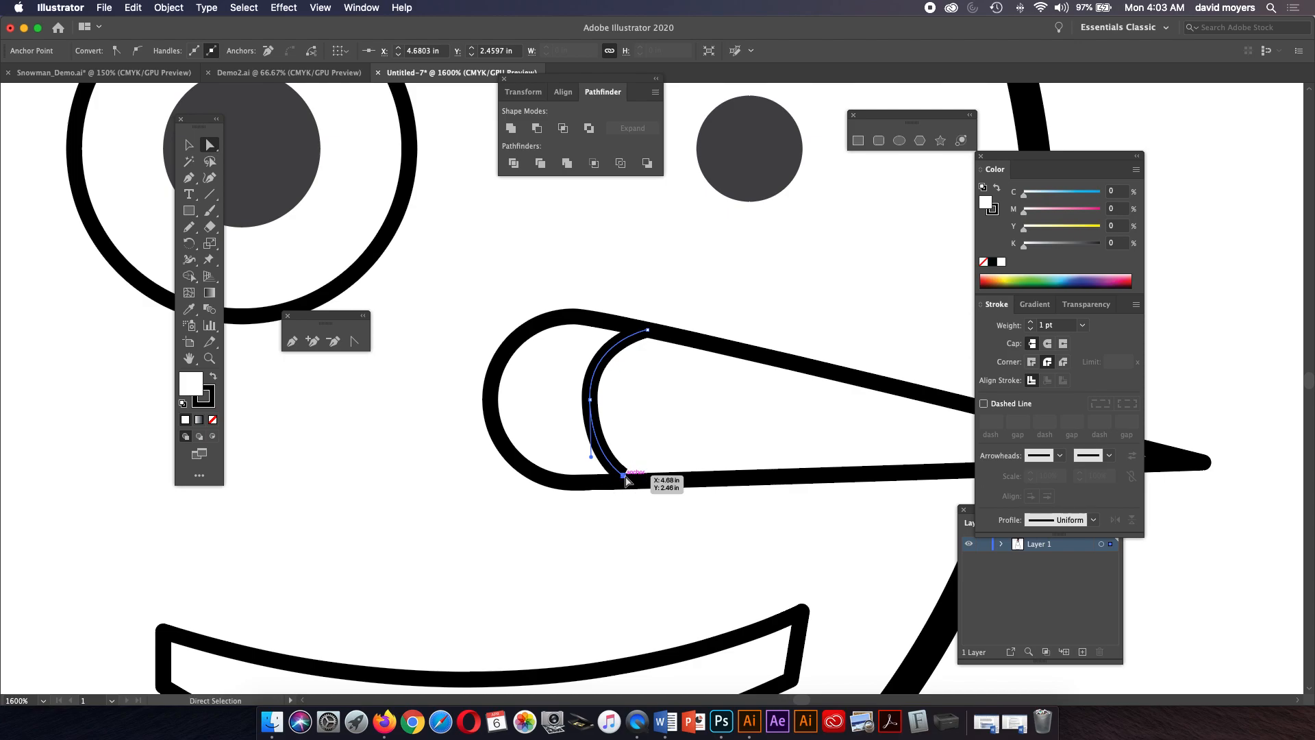
left_click_drag(623, 476, 623, 482)
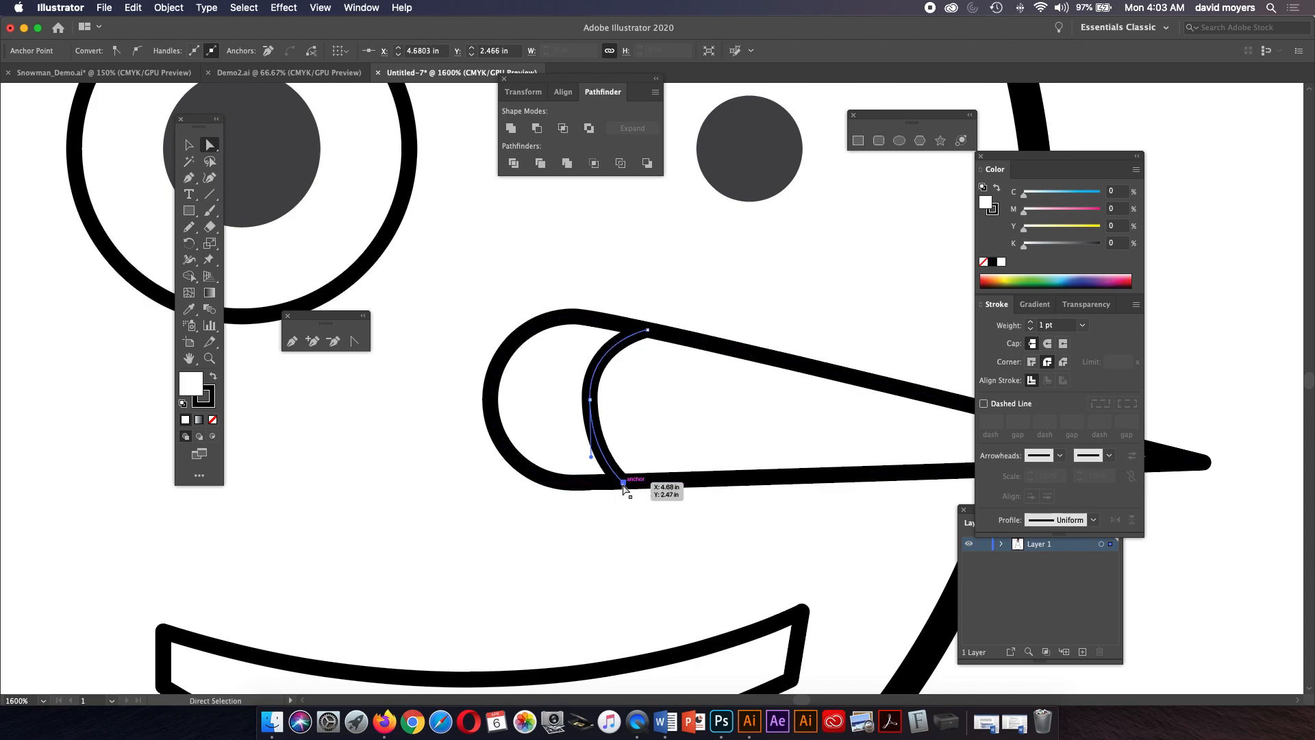
left_click(591, 399)
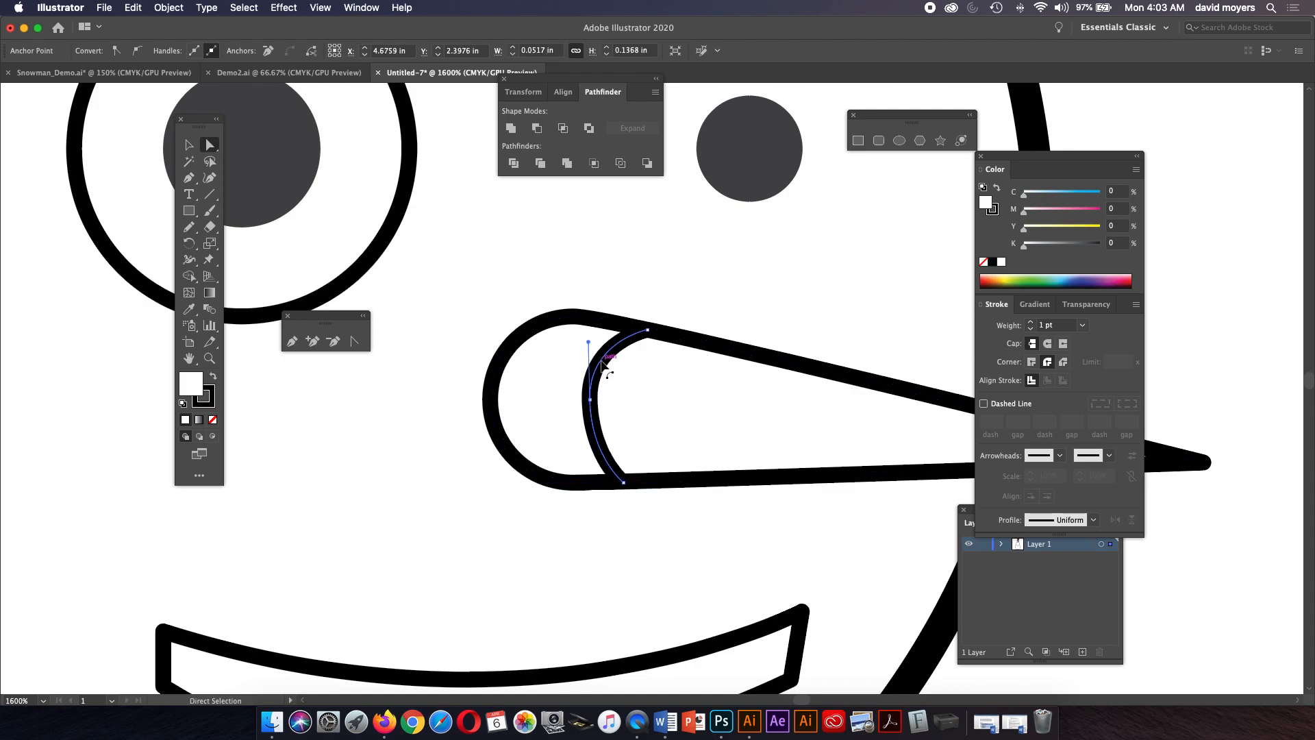
left_click_drag(589, 340, 661, 323)
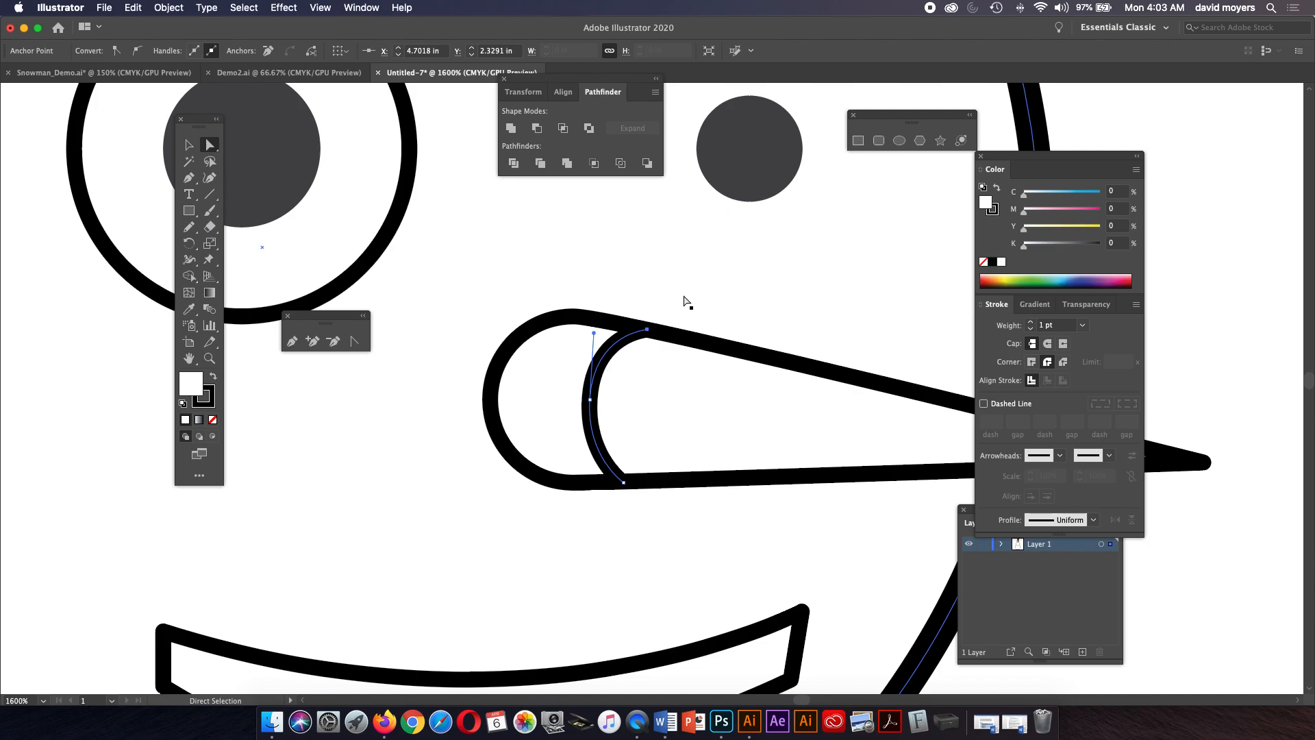
left_click(1175, 322)
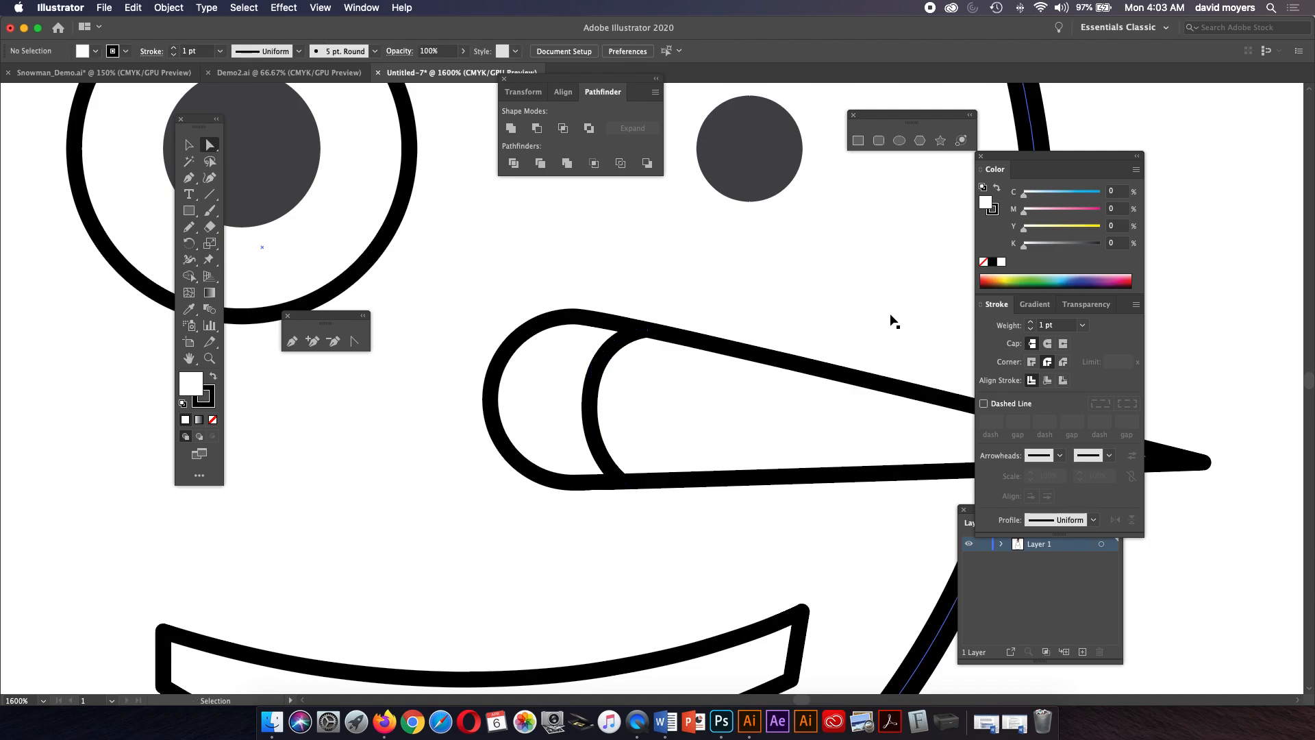
key("super+minus")
key("super+minus")
key("super+minus")
key("super+minus")
key("super+minus")
key("super+minus")
key("super+minus")
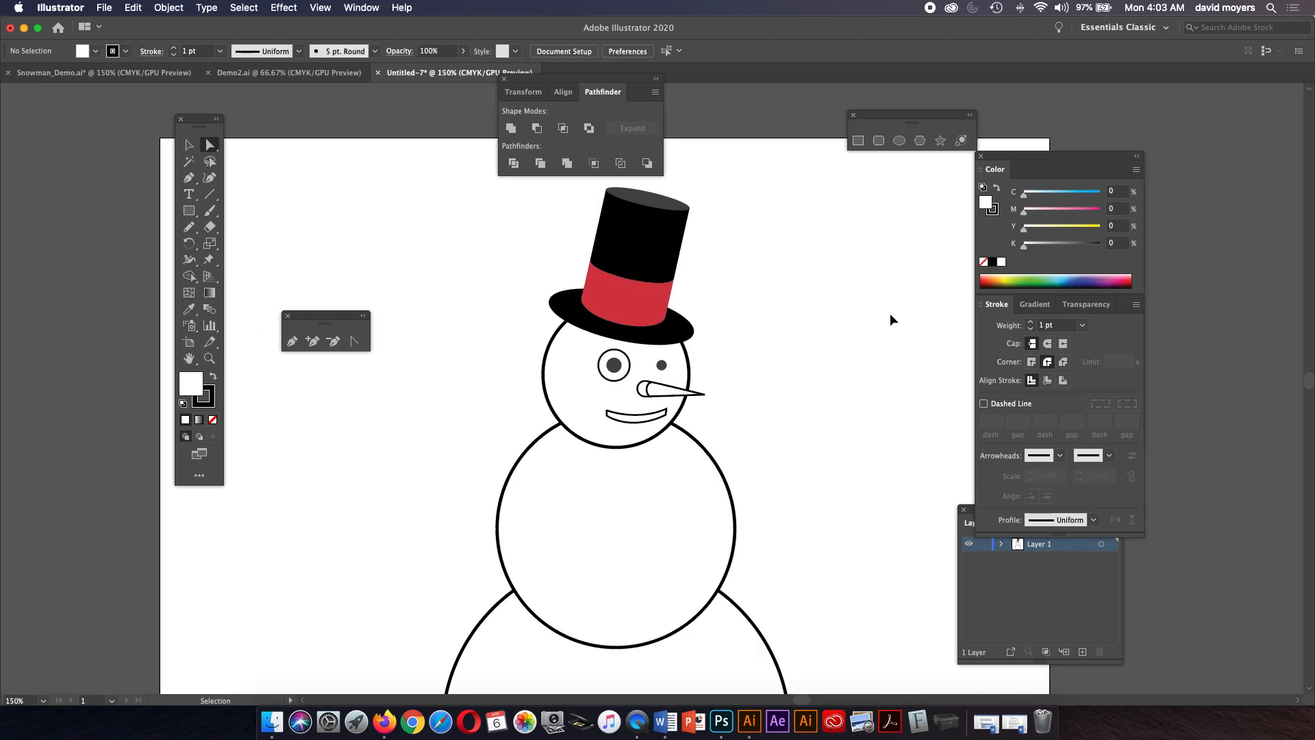
key("z")
left_click(676, 386)
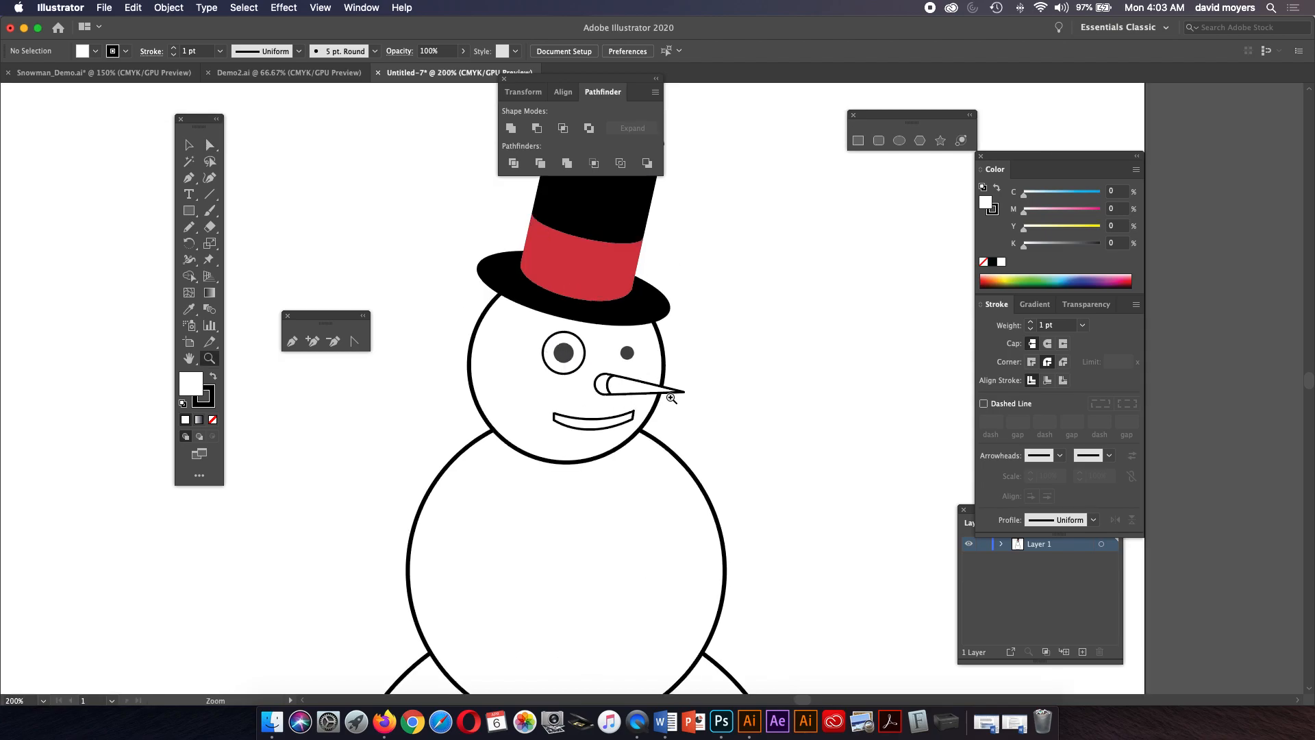
left_click(675, 394)
left_click(637, 393)
left_click(636, 393)
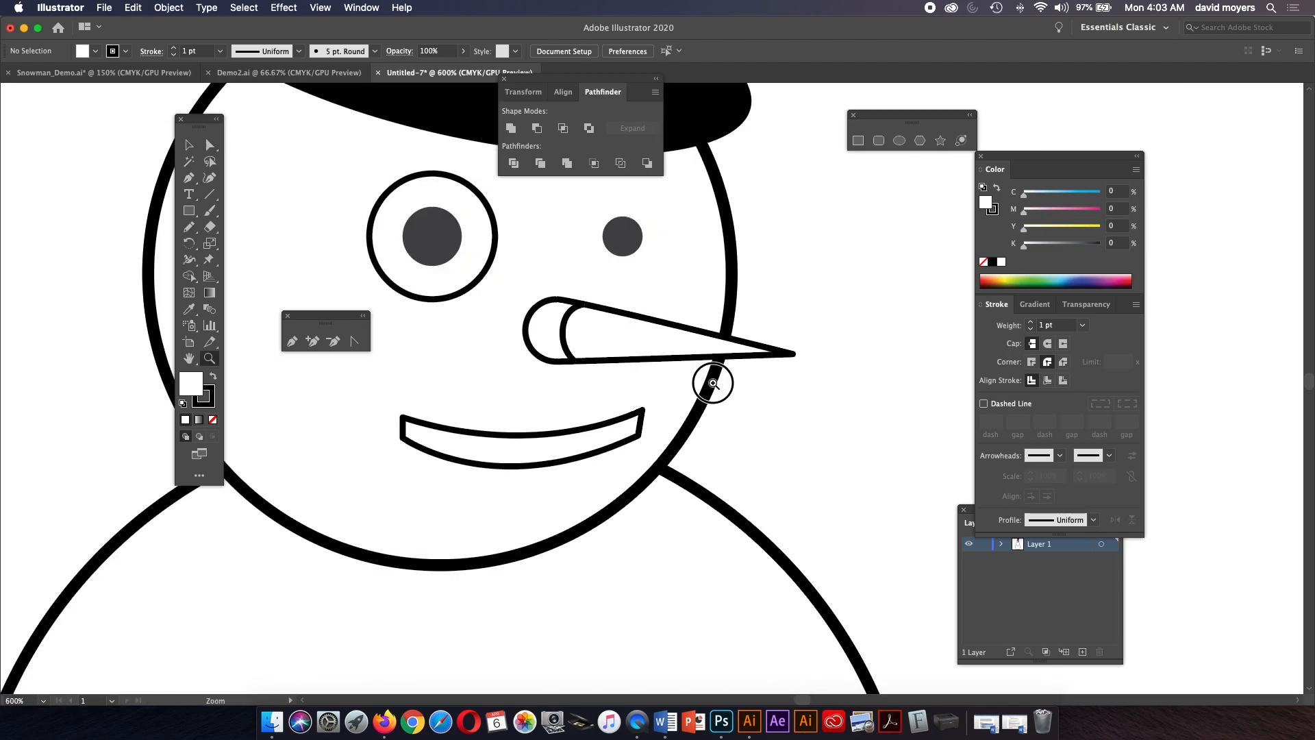
left_click(713, 376)
left_click(189, 145)
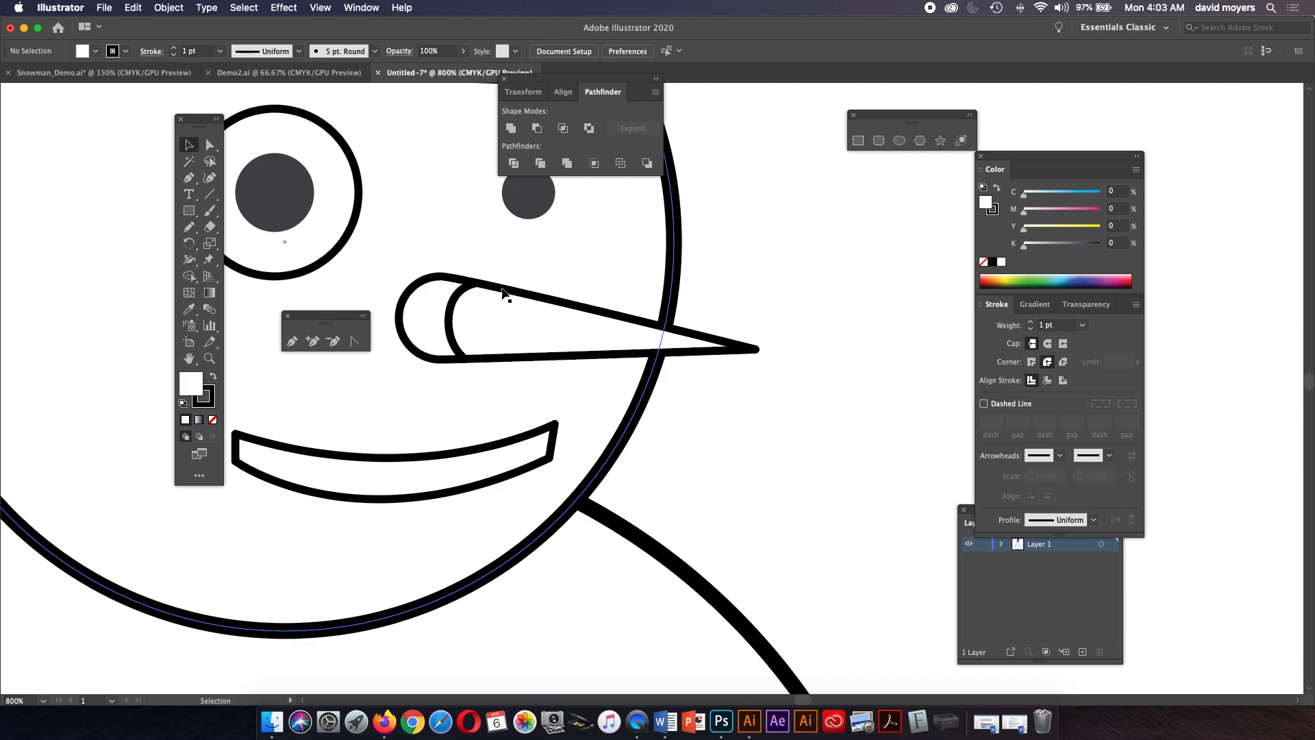
left_click_drag(452, 317, 651, 331)
key("super+z")
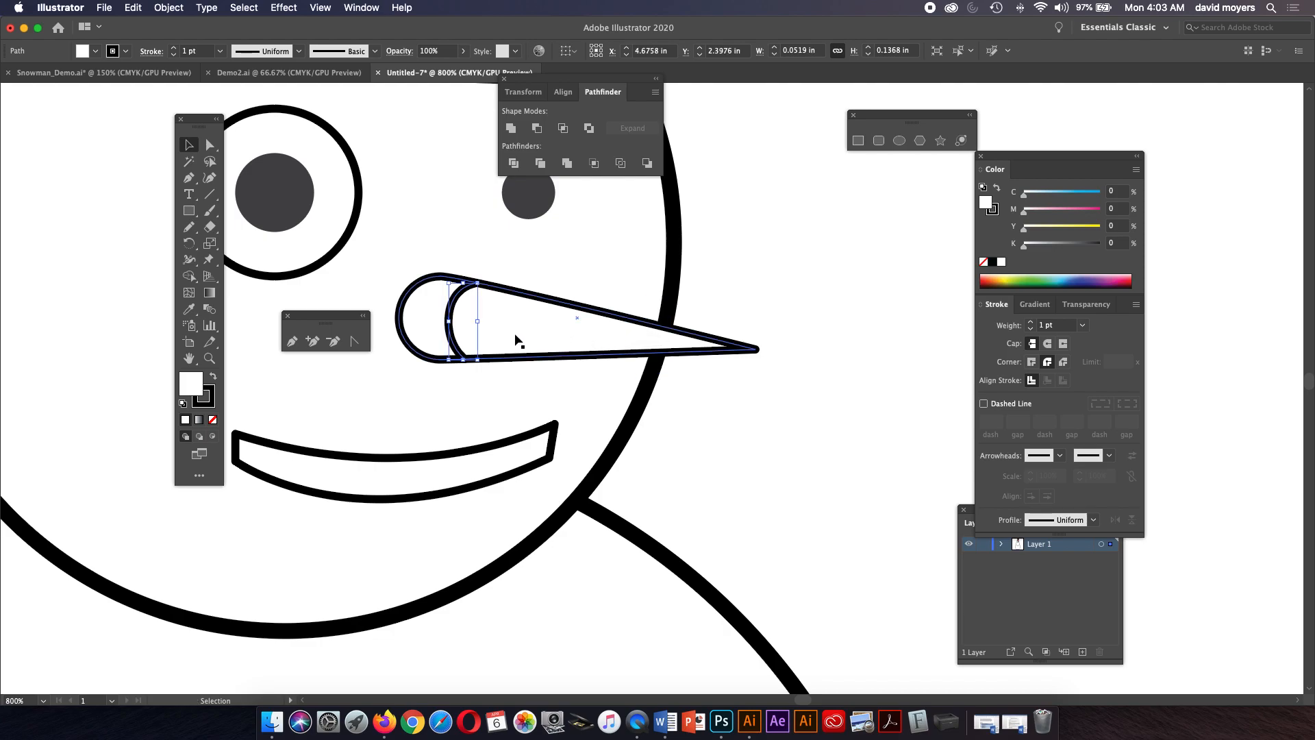
Try adding an anchor on the nose's upper edge and bending it upward, then undo the change.
left_click(189, 177)
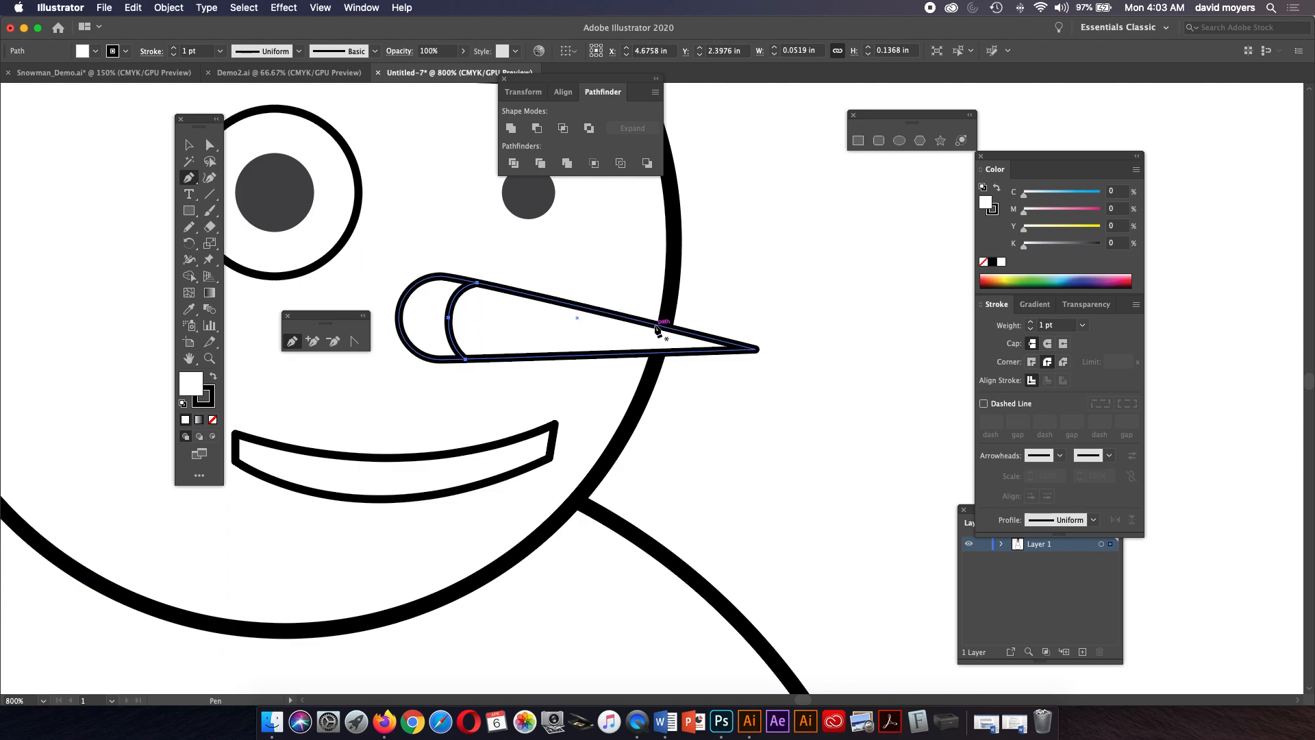
key("super+shift+a")
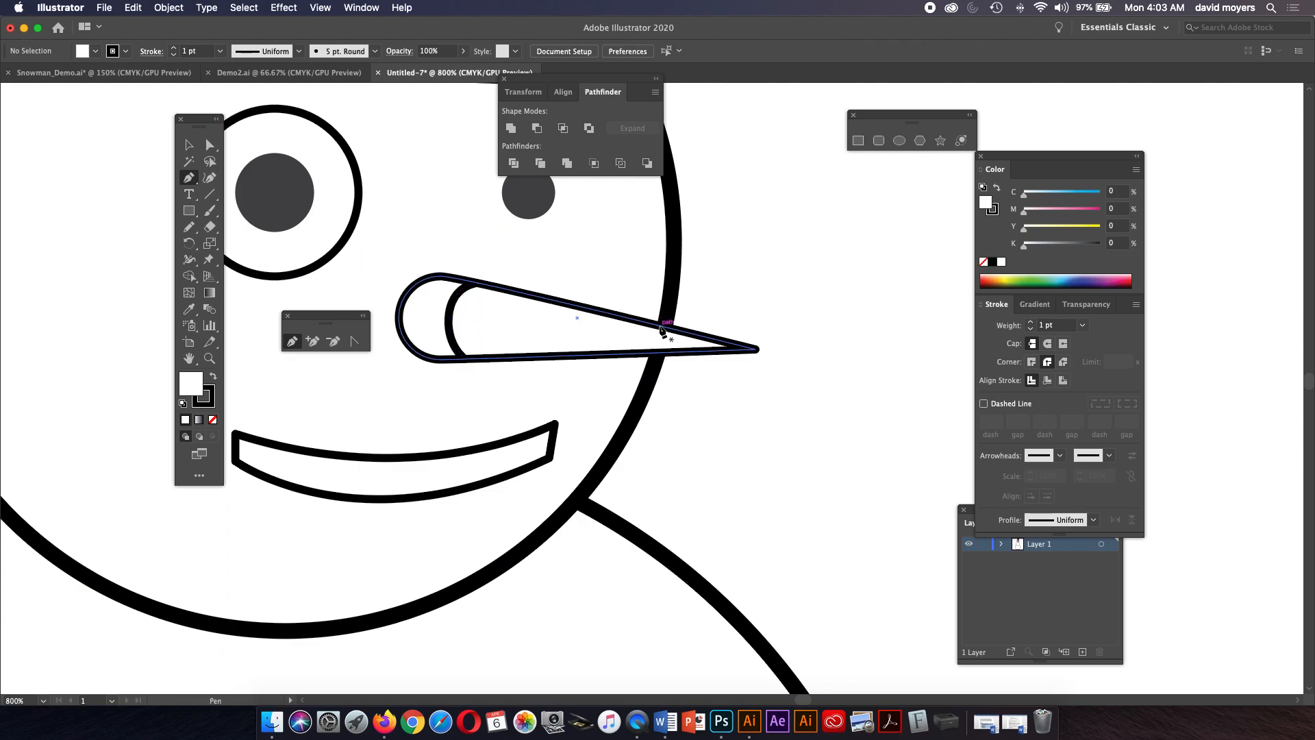
key("a")
left_click(651, 328)
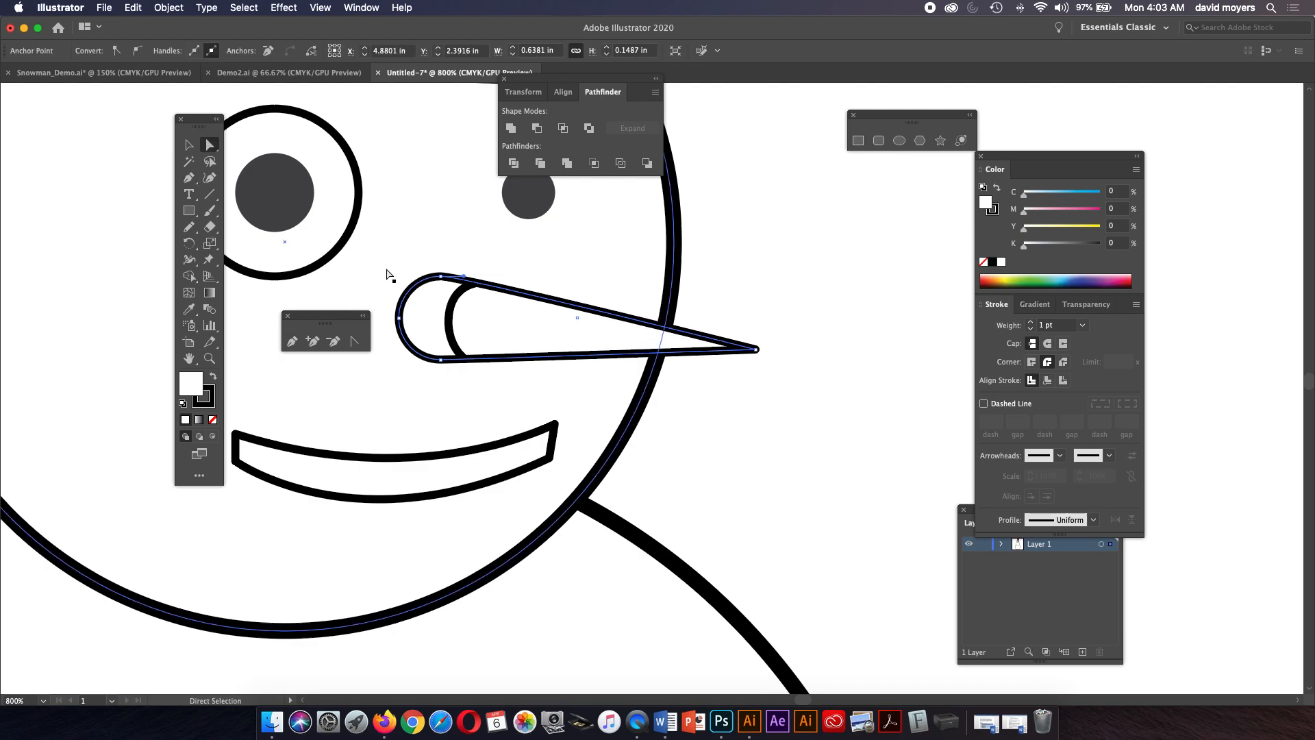
key("p")
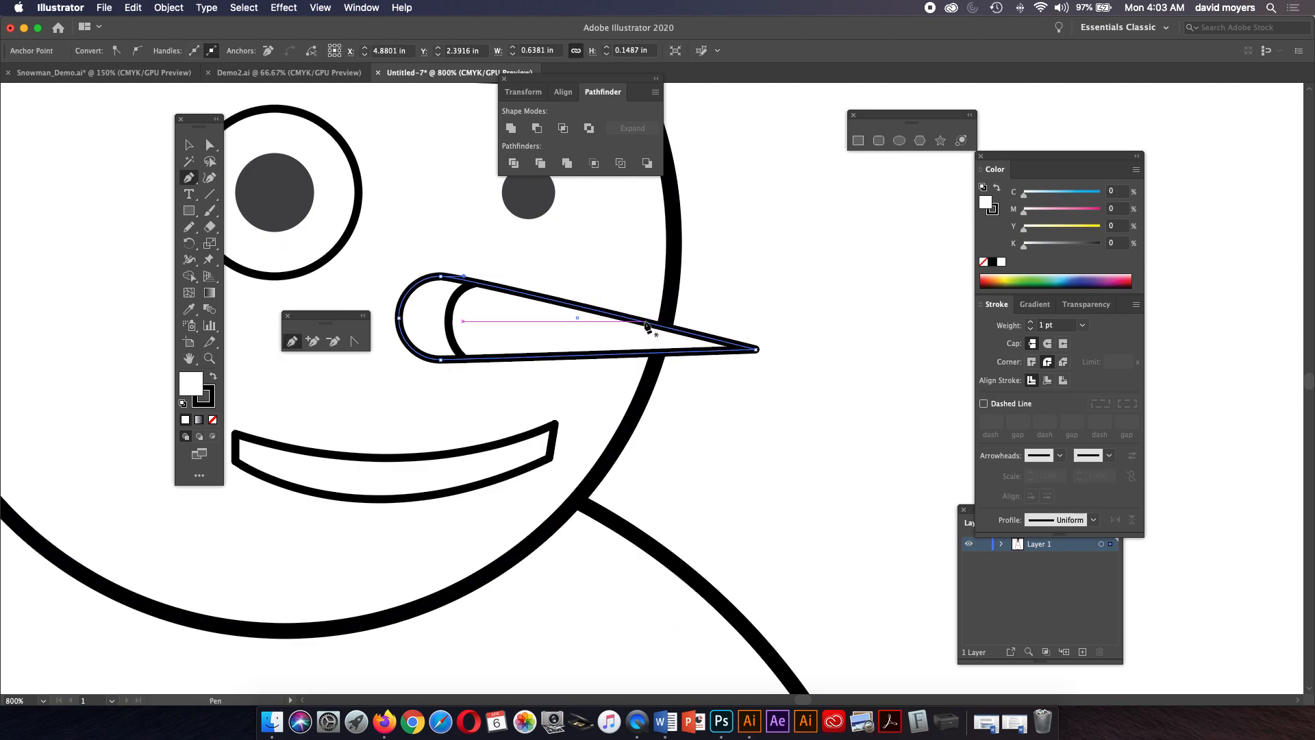
left_click(642, 321)
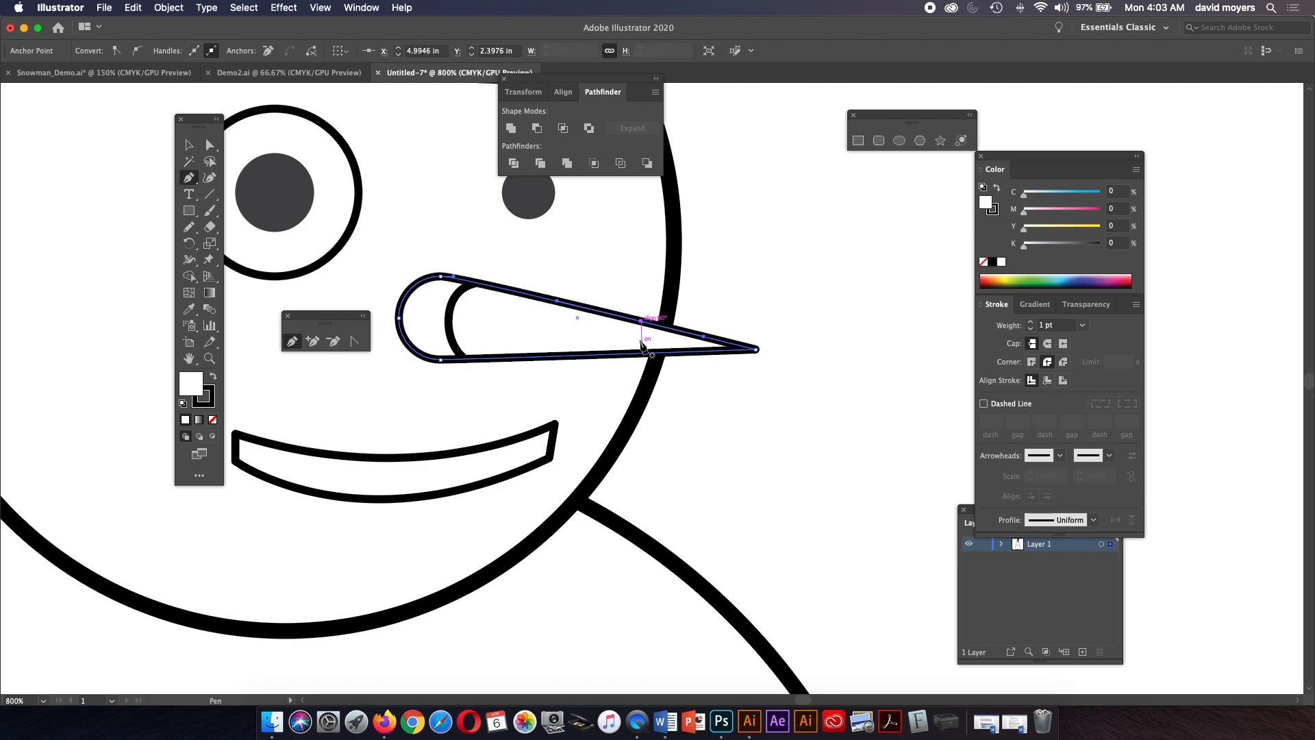
key("a")
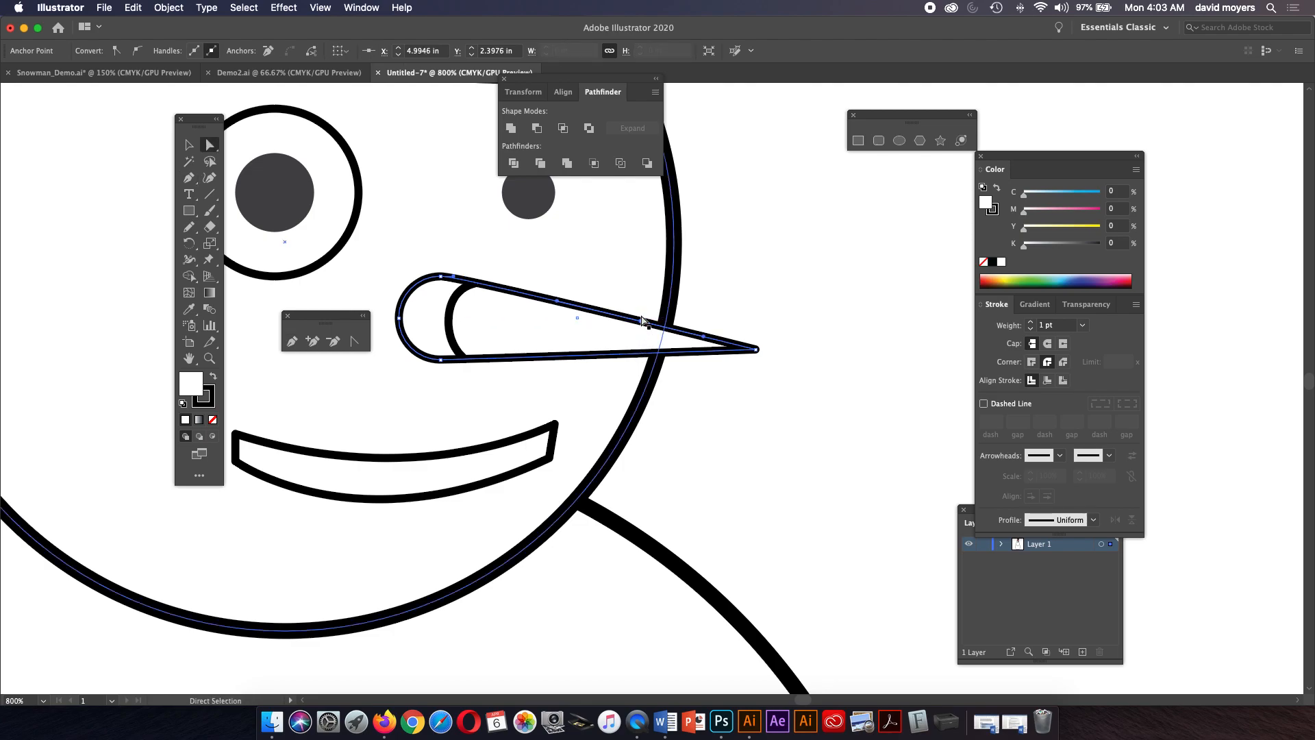
left_click_drag(641, 319, 647, 289)
key("cmd+z")
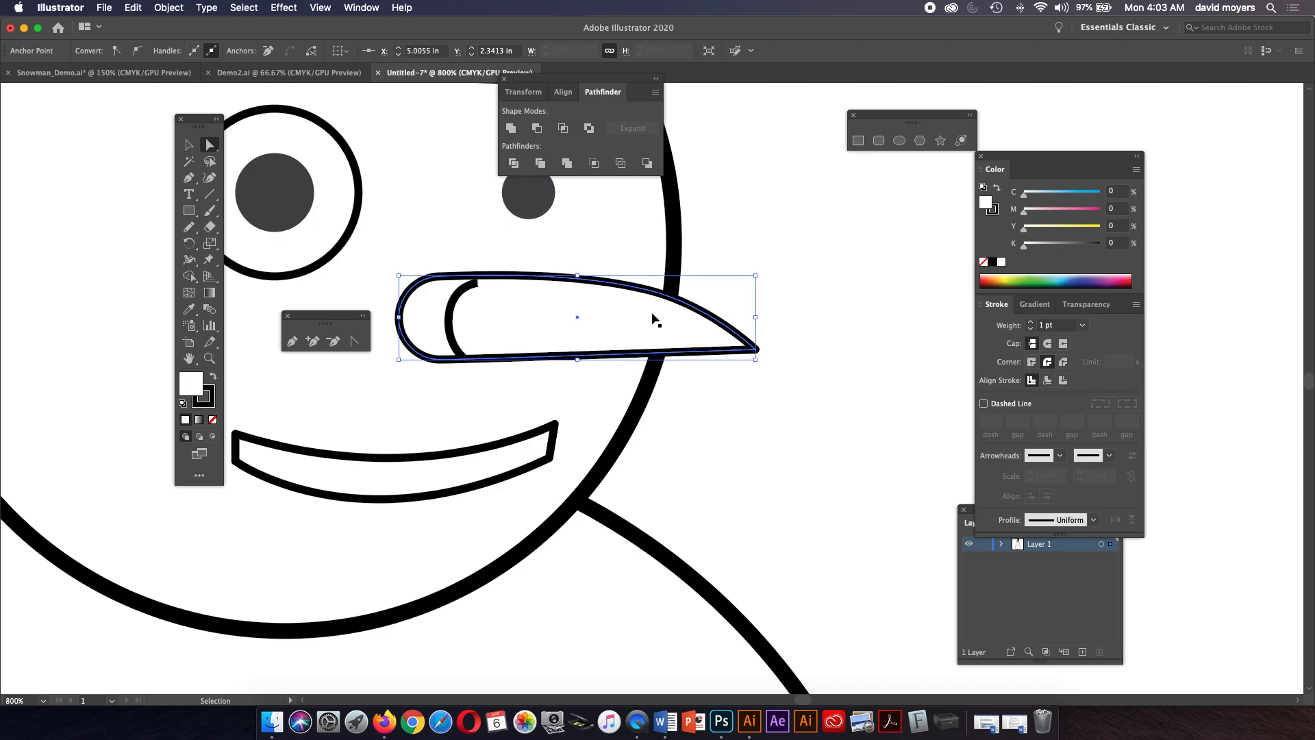
left_click(649, 323, "shift")
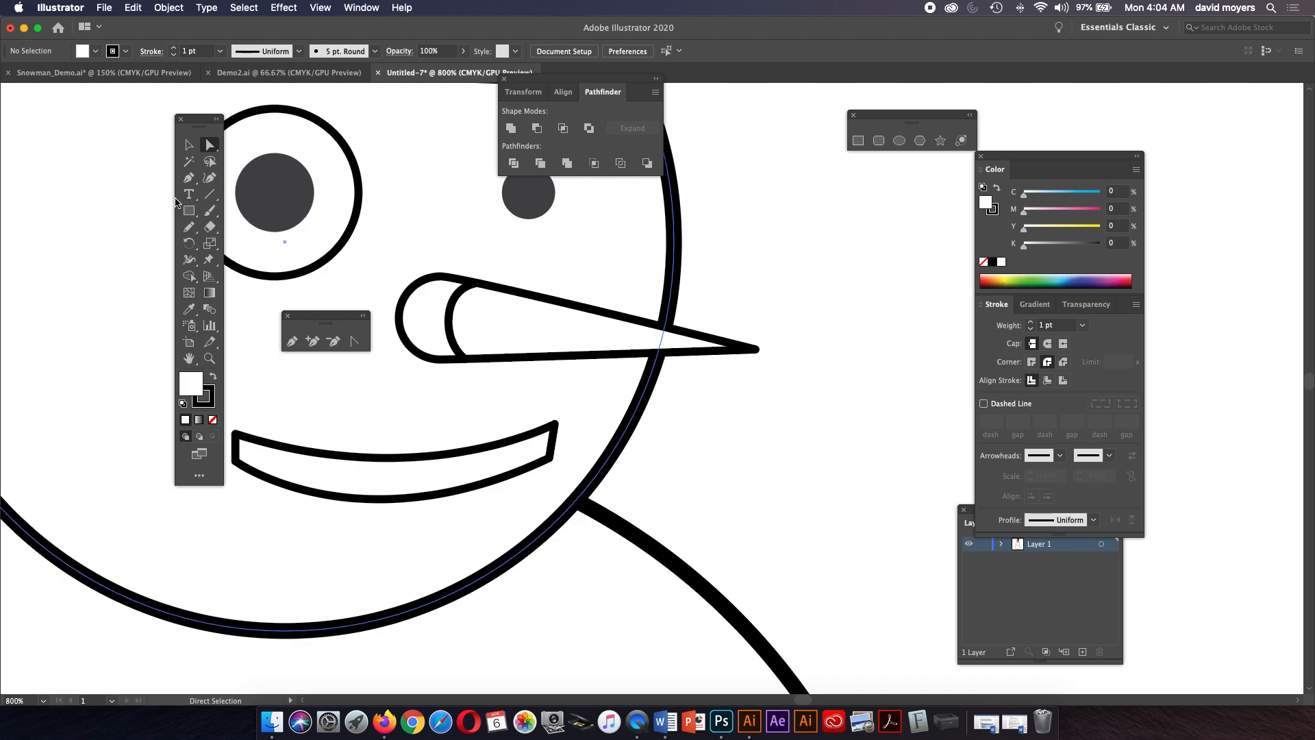
Draw a second short curved line across the narrow part of the nose with the Pen tool.
left_click(189, 177)
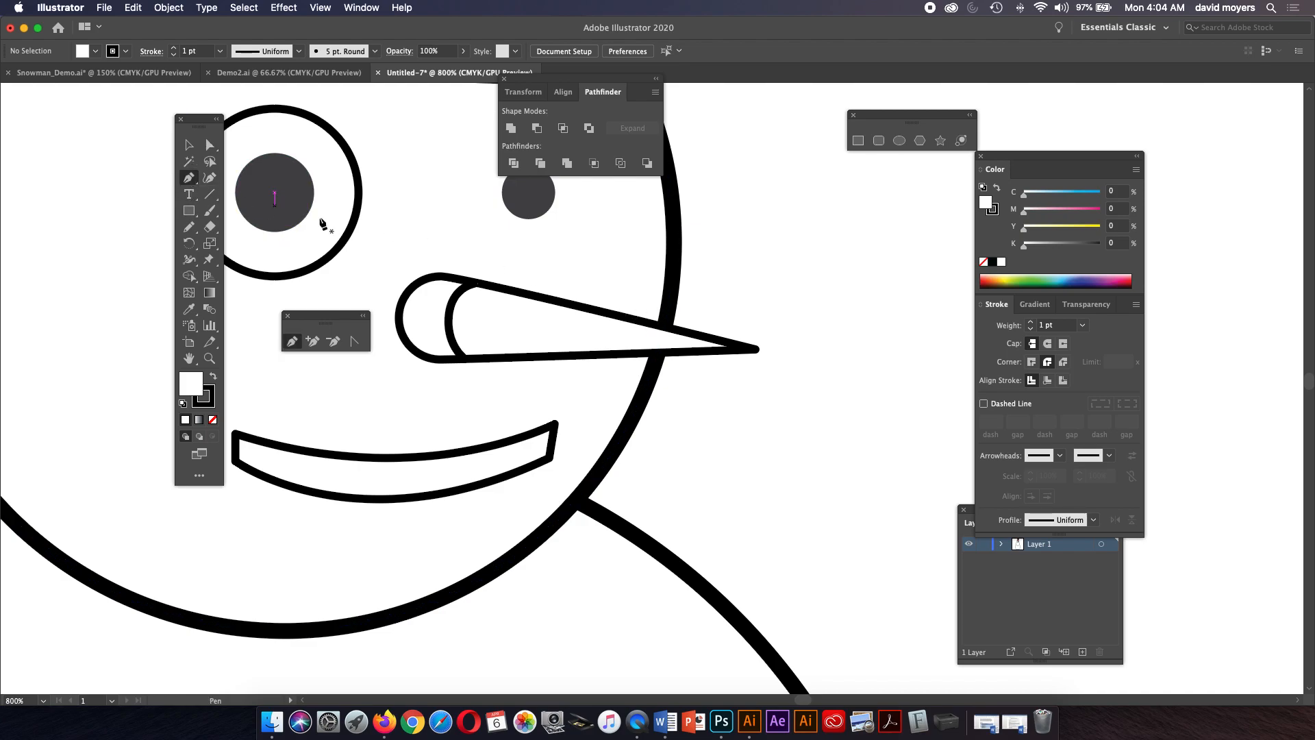
left_click(641, 321)
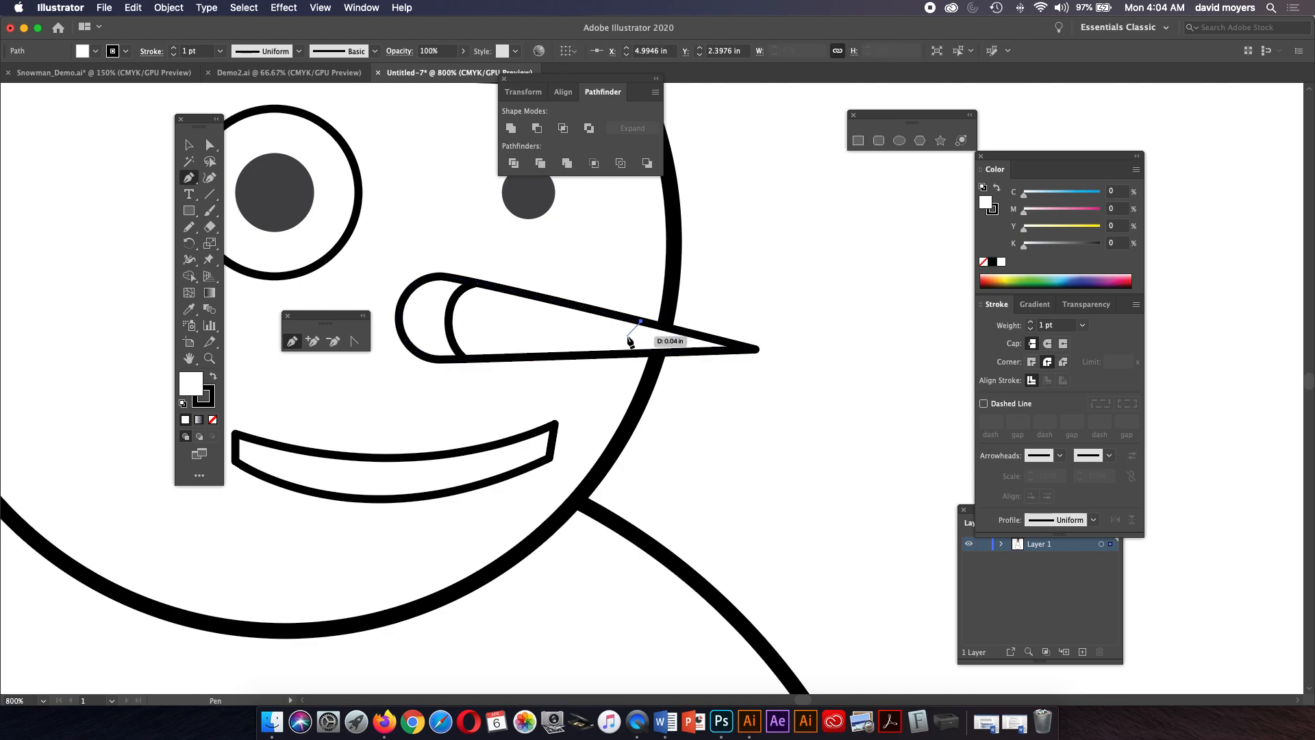
left_click(632, 345)
left_click_drag(634, 351, 638, 358)
left_click(640, 354)
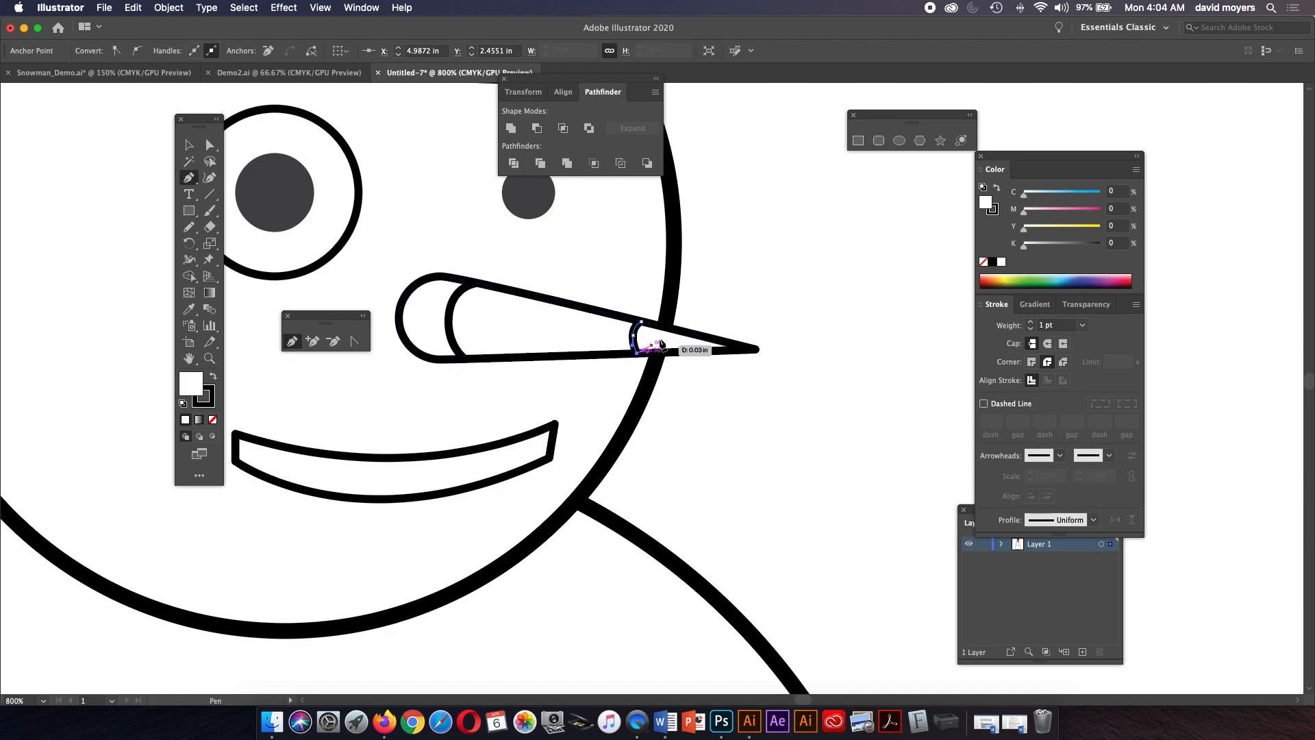
Set the stroke weight of both curved lines on the nose to 0.75 pt.
left_click(189, 145)
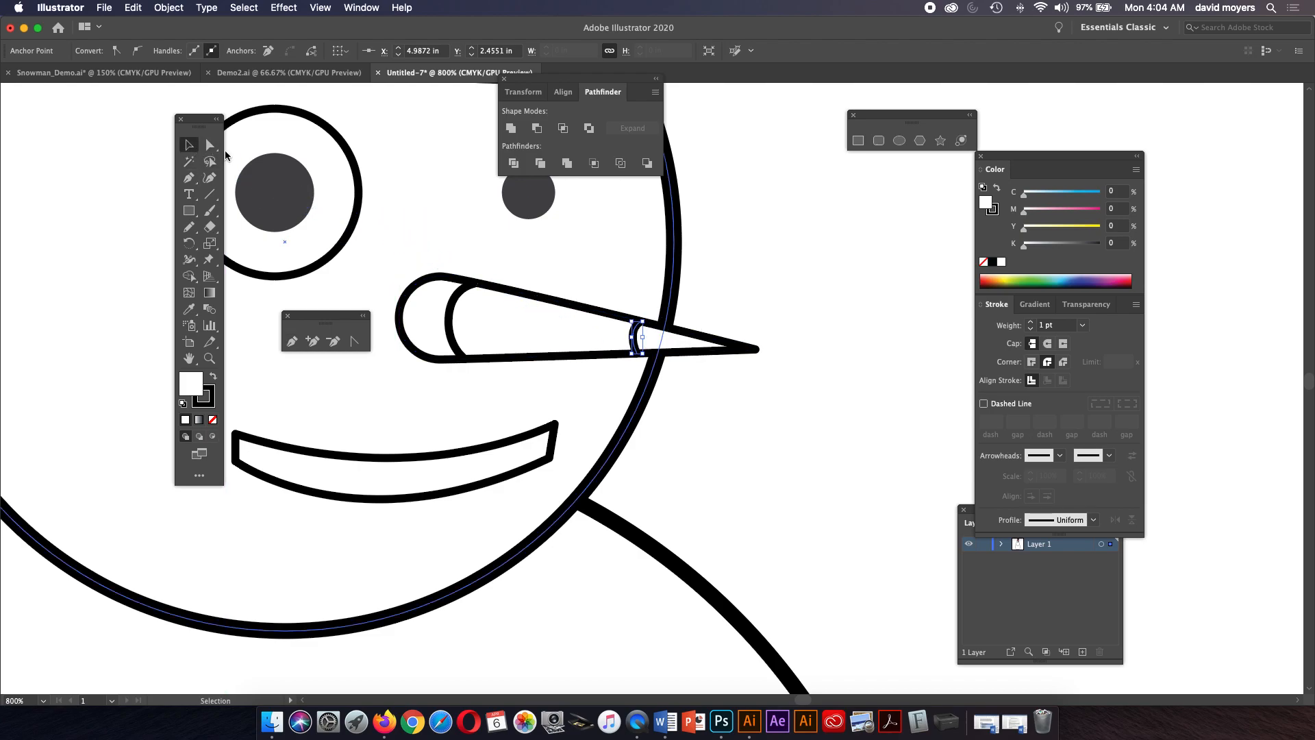
left_click(756, 276)
key("z")
left_click(500, 333)
left_click(543, 336)
key("space")
left_click_drag(662, 306, 418, 269)
key("v")
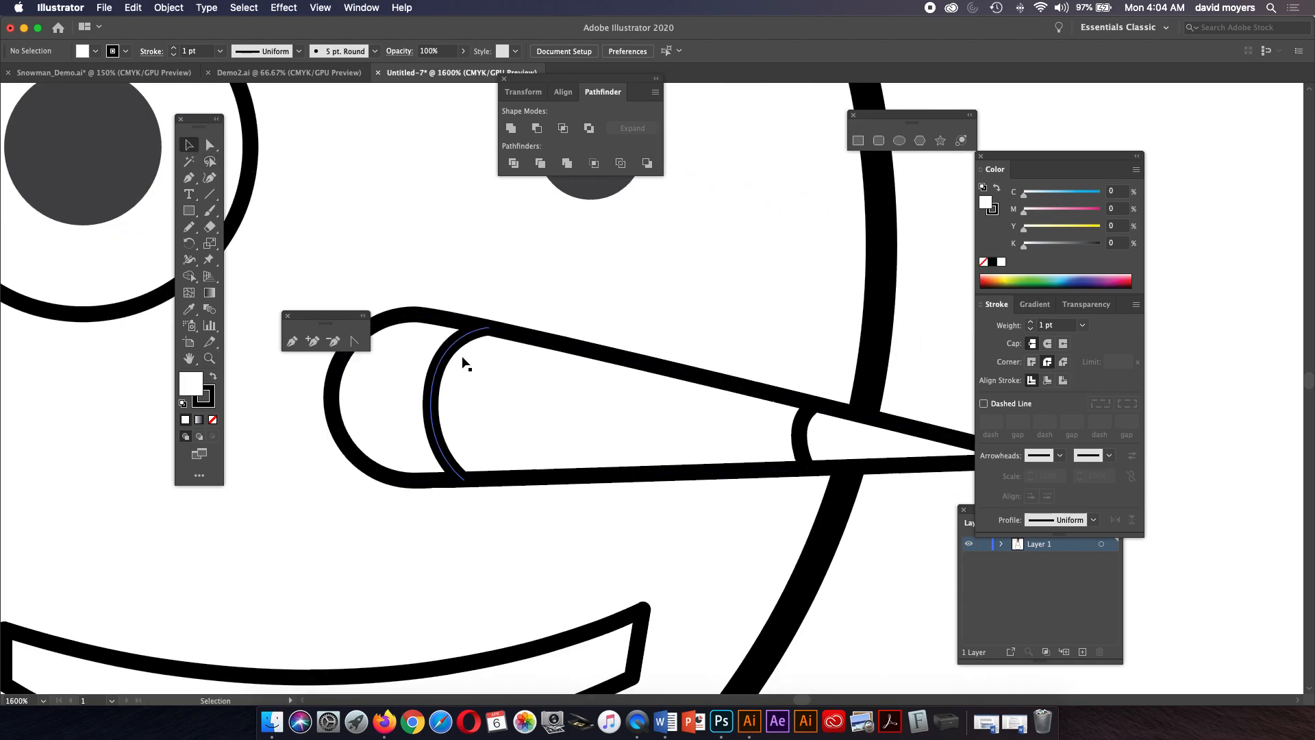
left_click(440, 377)
left_click(807, 429, "shift")
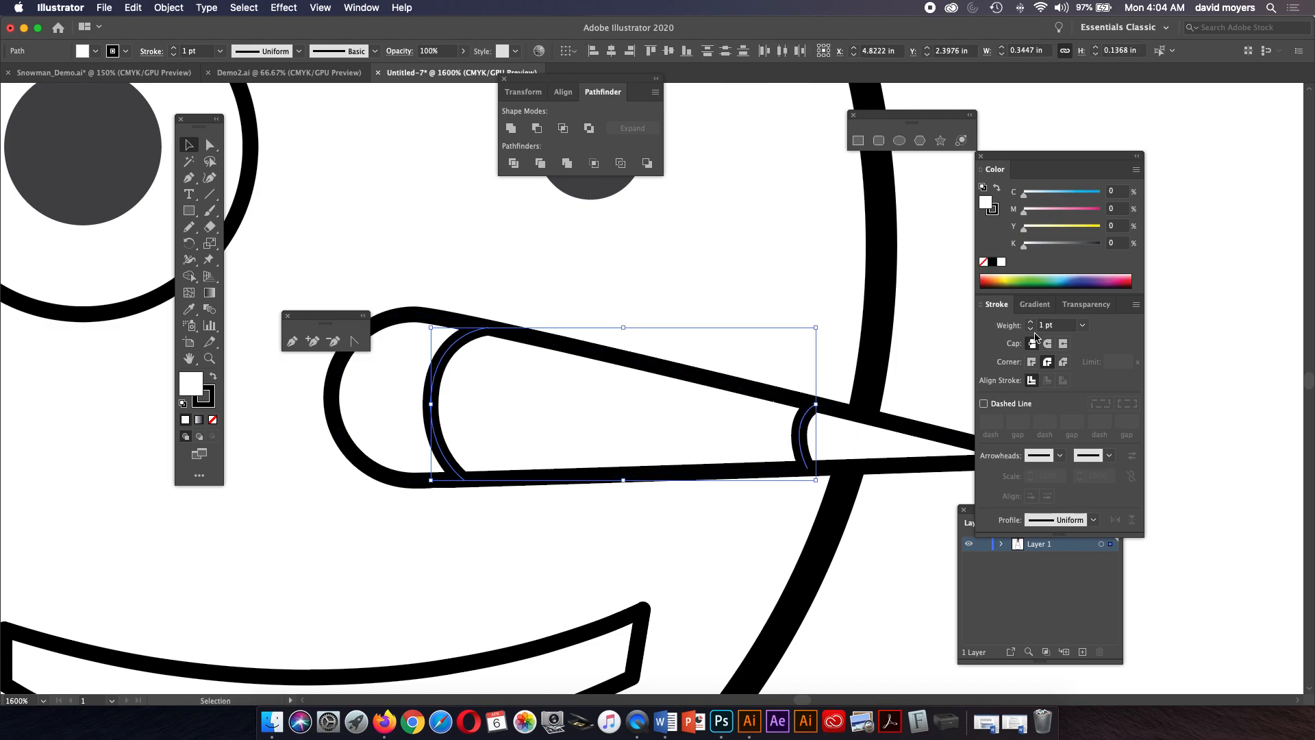
left_click(1083, 325)
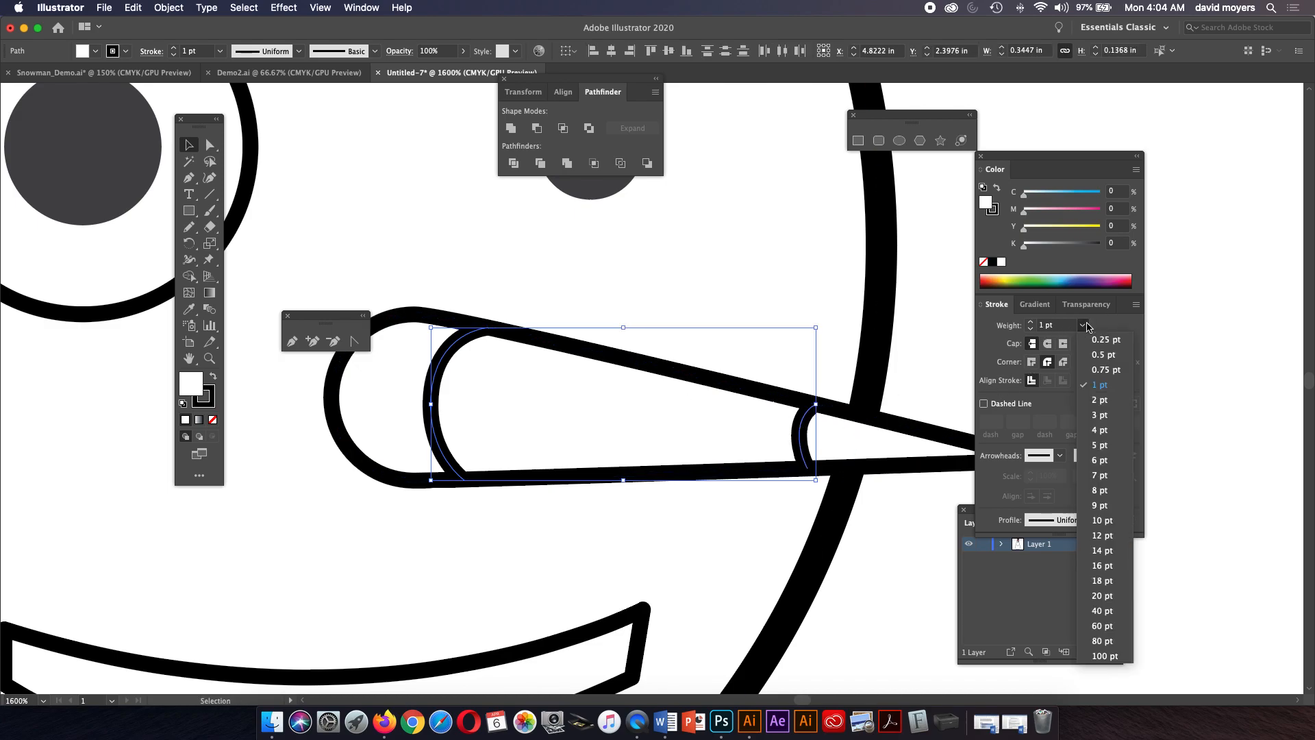
left_click(1098, 370)
left_click(955, 360)
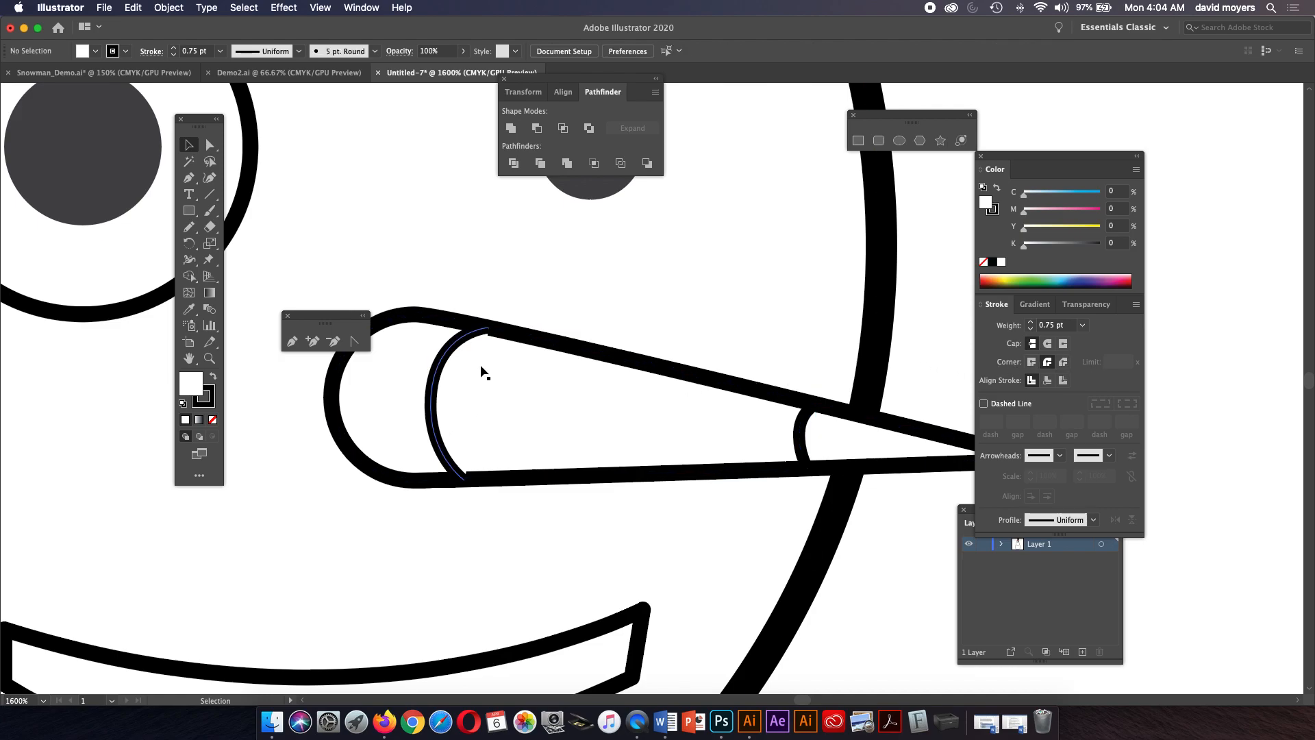
Remove the fill from the curved line at the nose's wide end.
key("z")
left_click(502, 352)
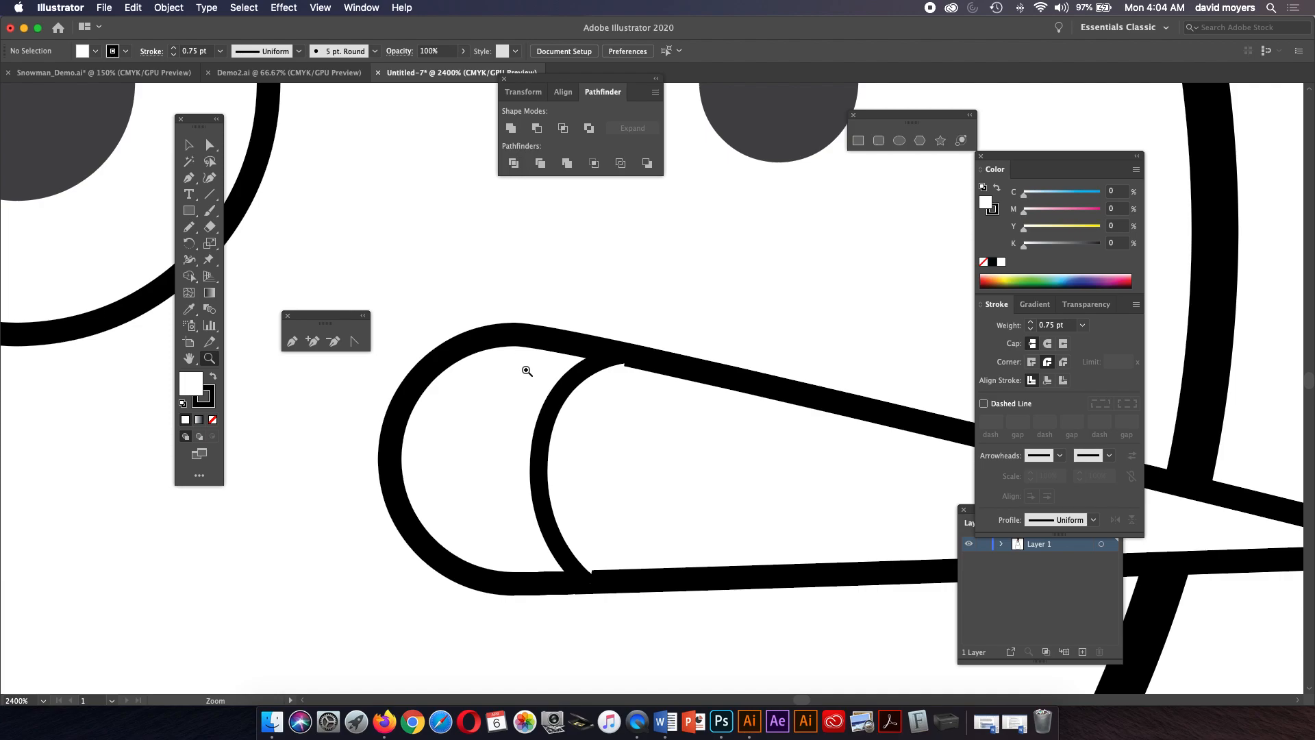
left_click(656, 390)
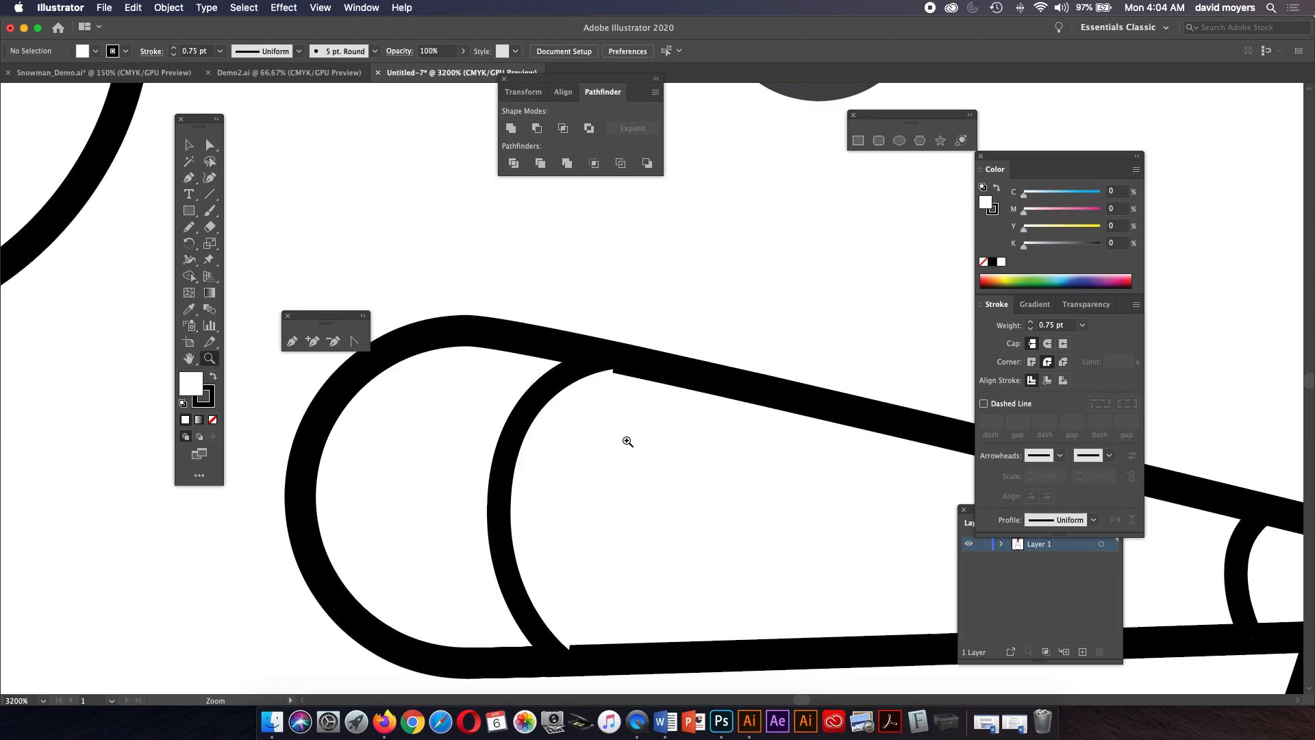
left_click(189, 145)
left_click(593, 387)
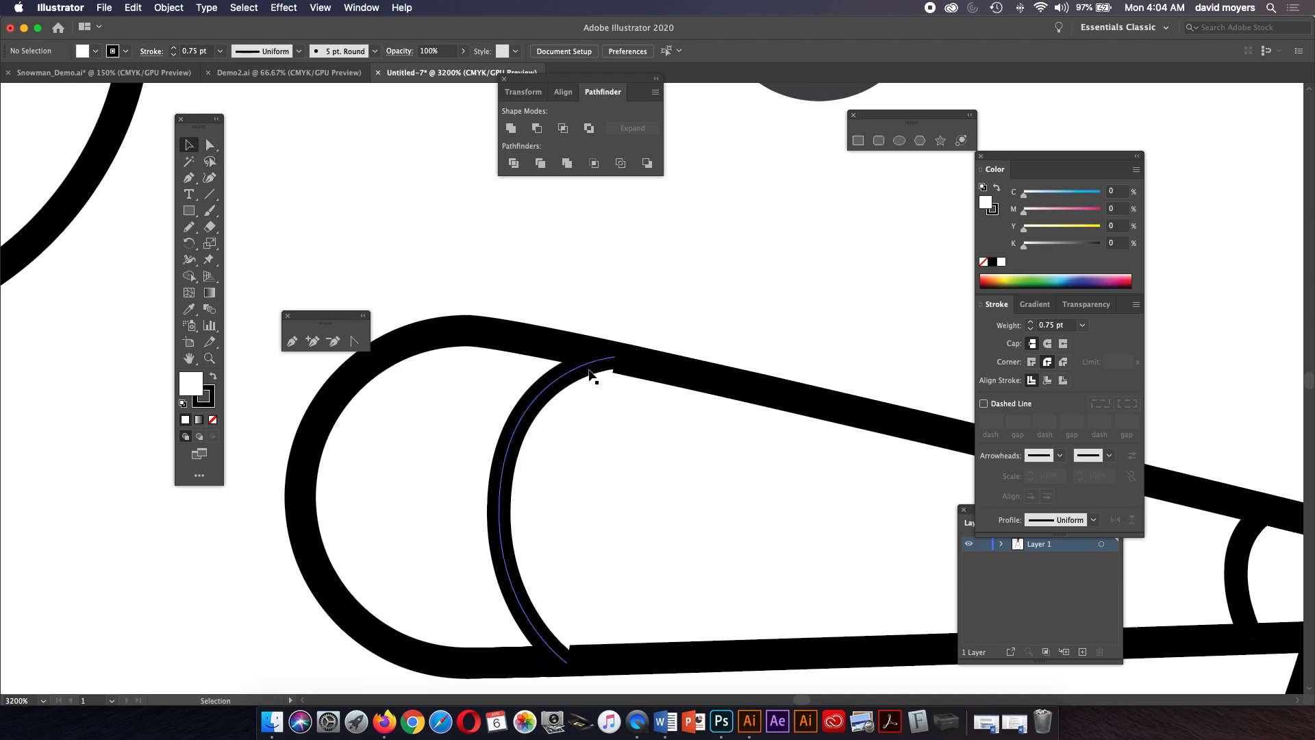
left_click(589, 377)
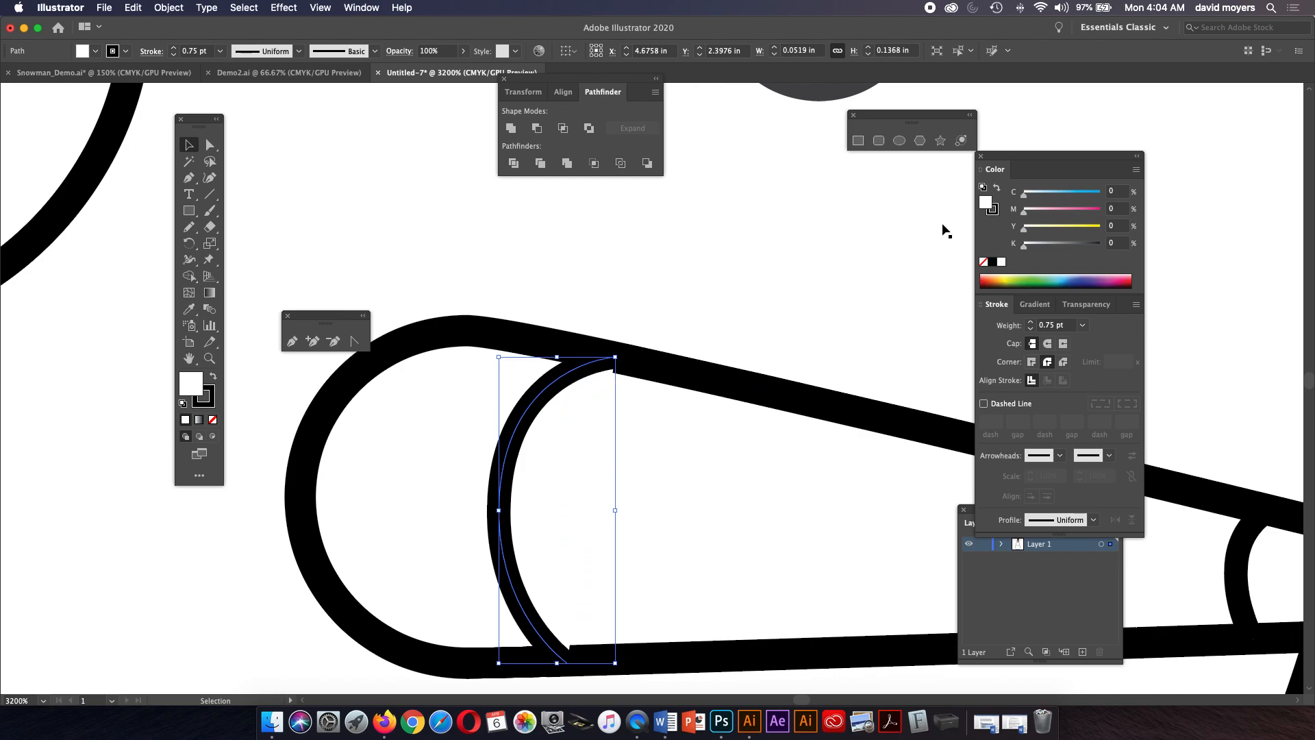
left_click(985, 263)
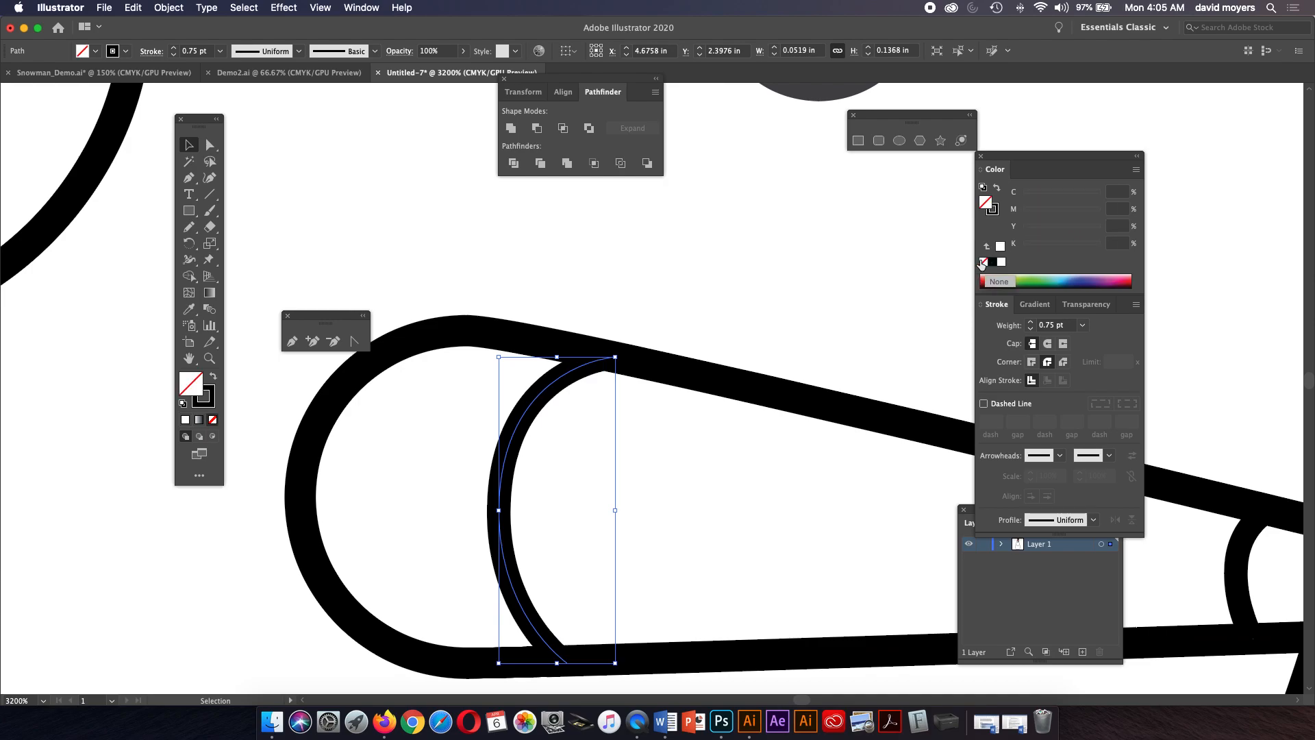
Nudge the curved line near the nose tip slightly toward the tip and remove its fill.
key("a")
left_click(605, 358)
key("super+minus")
key("super+minus")
key("super+minus")
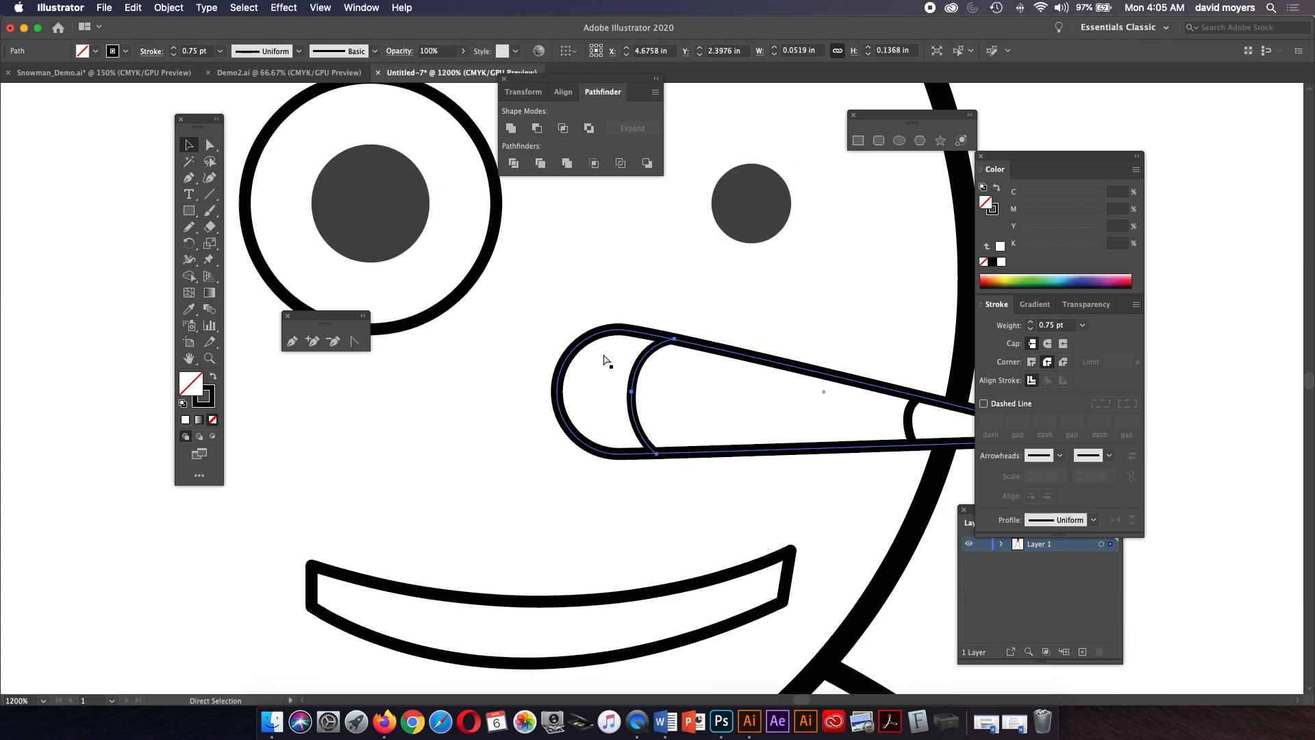
key("space")
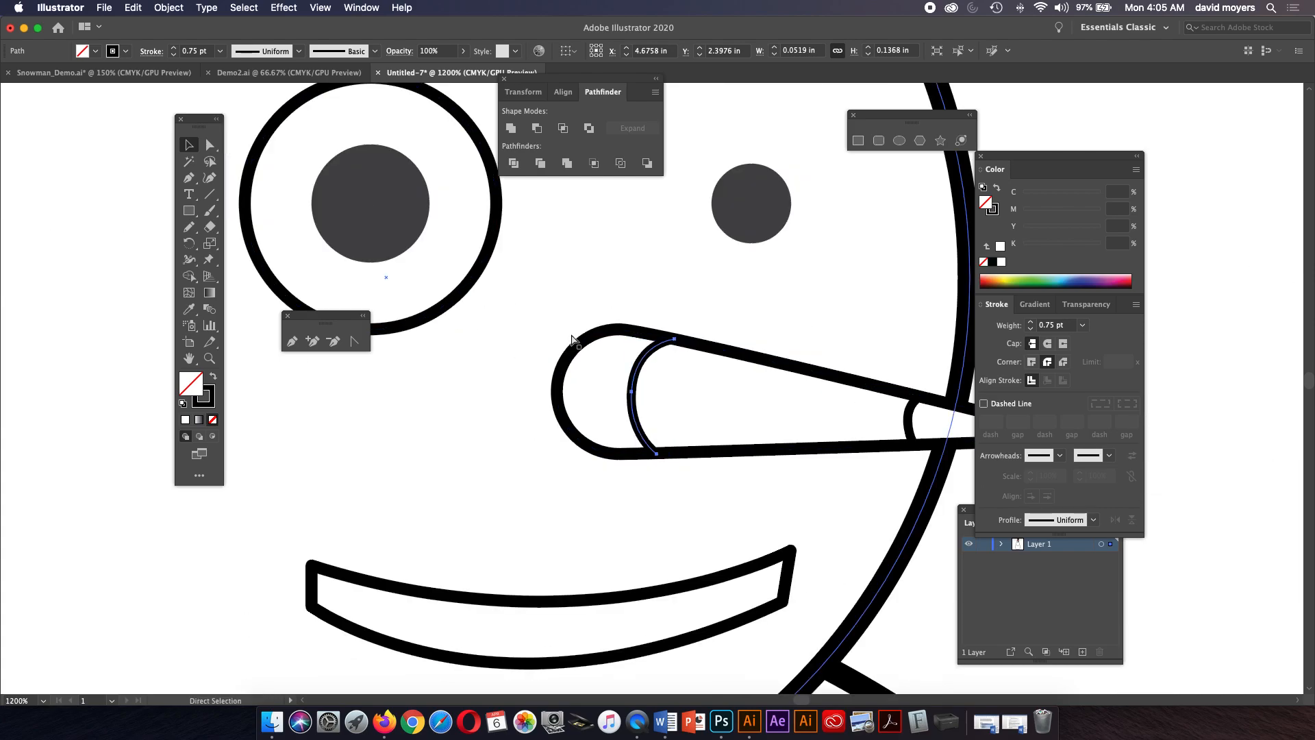
key("super+minus")
key("super+minus")
key("super+minus")
key("super+minus")
key("z")
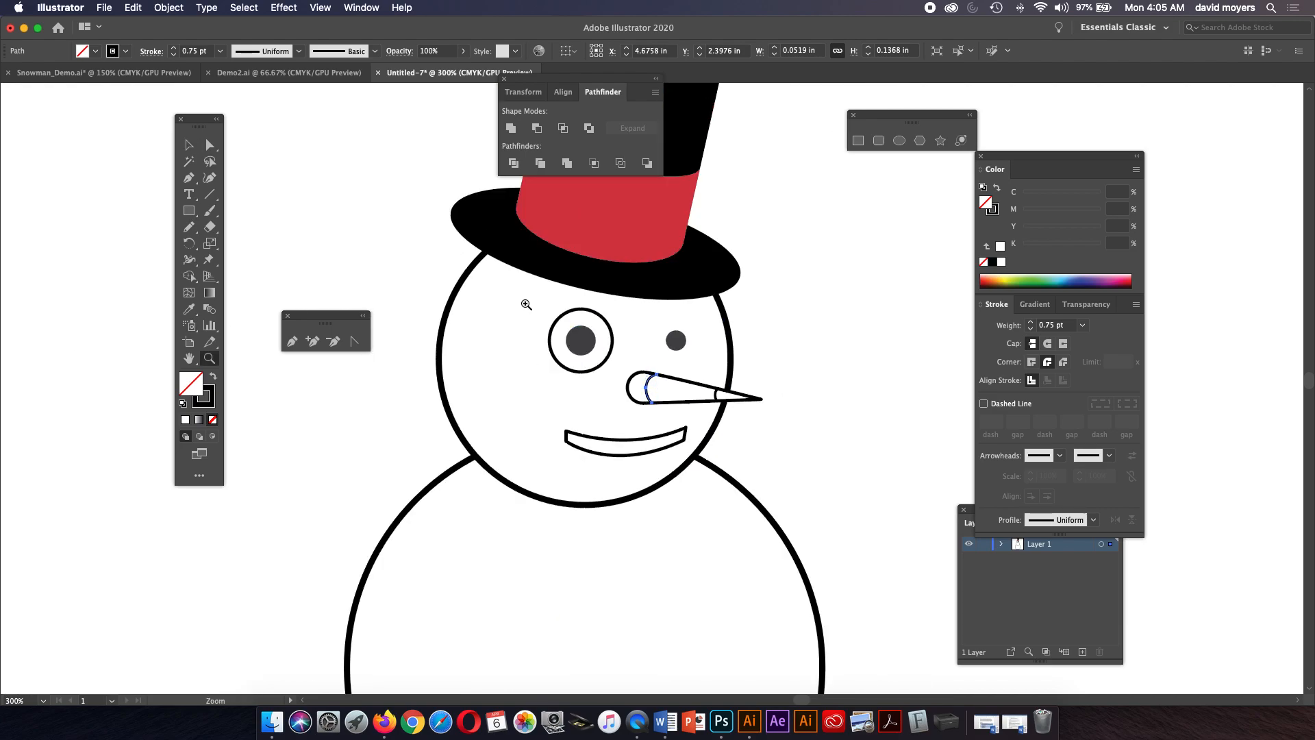
left_click(759, 389)
left_click(627, 419)
left_click(624, 400)
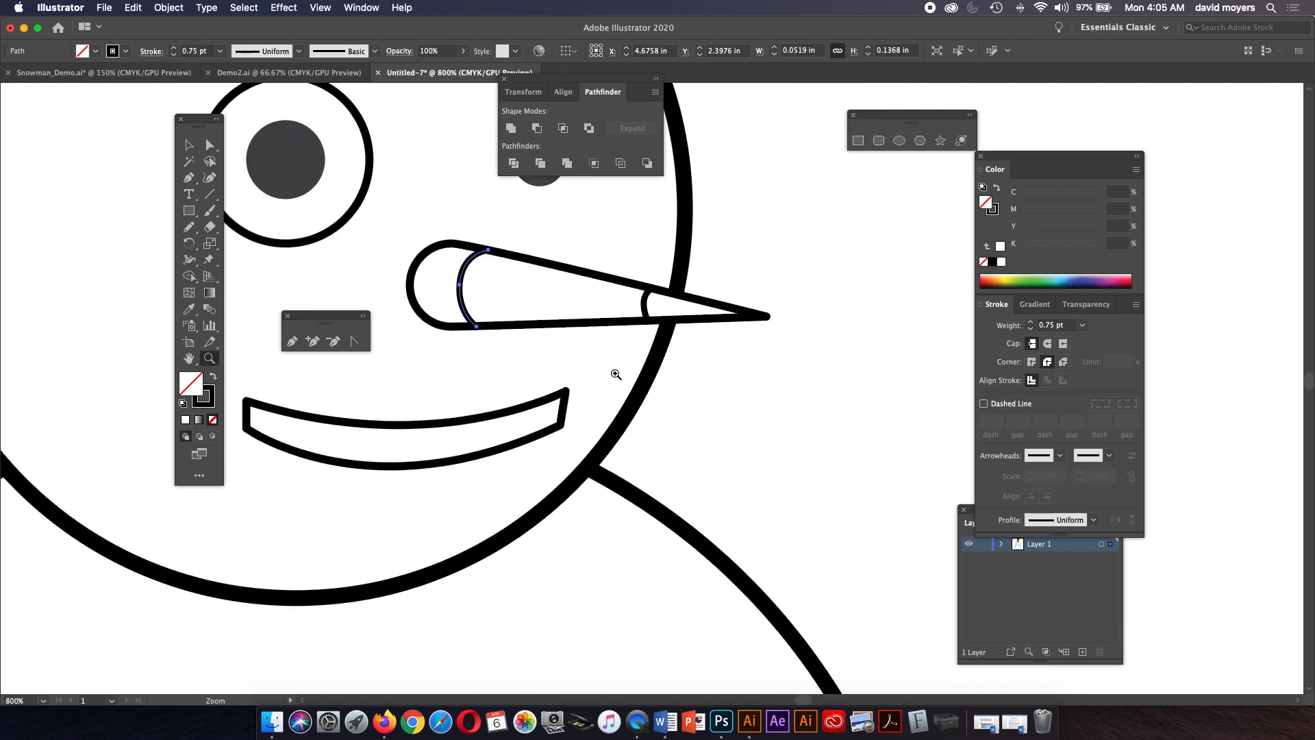
left_click(189, 144)
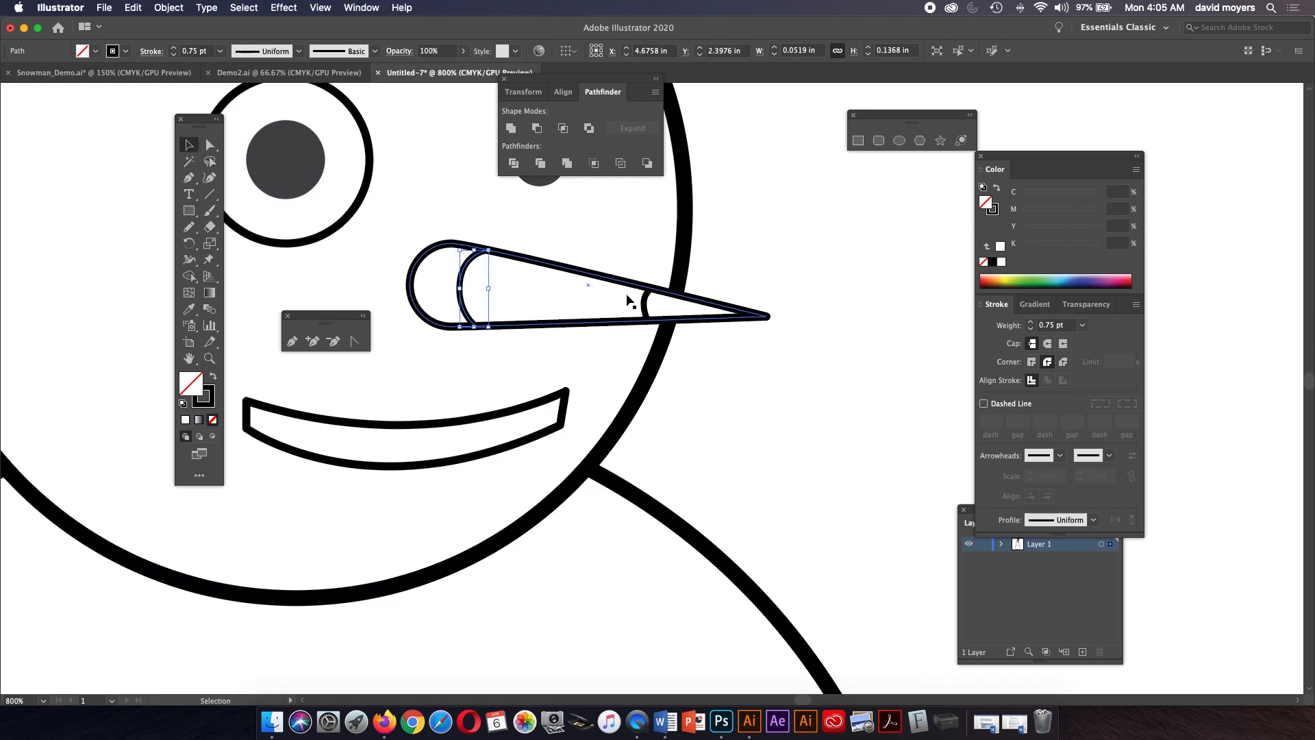
left_click_drag(649, 306, 659, 306)
left_click(696, 359)
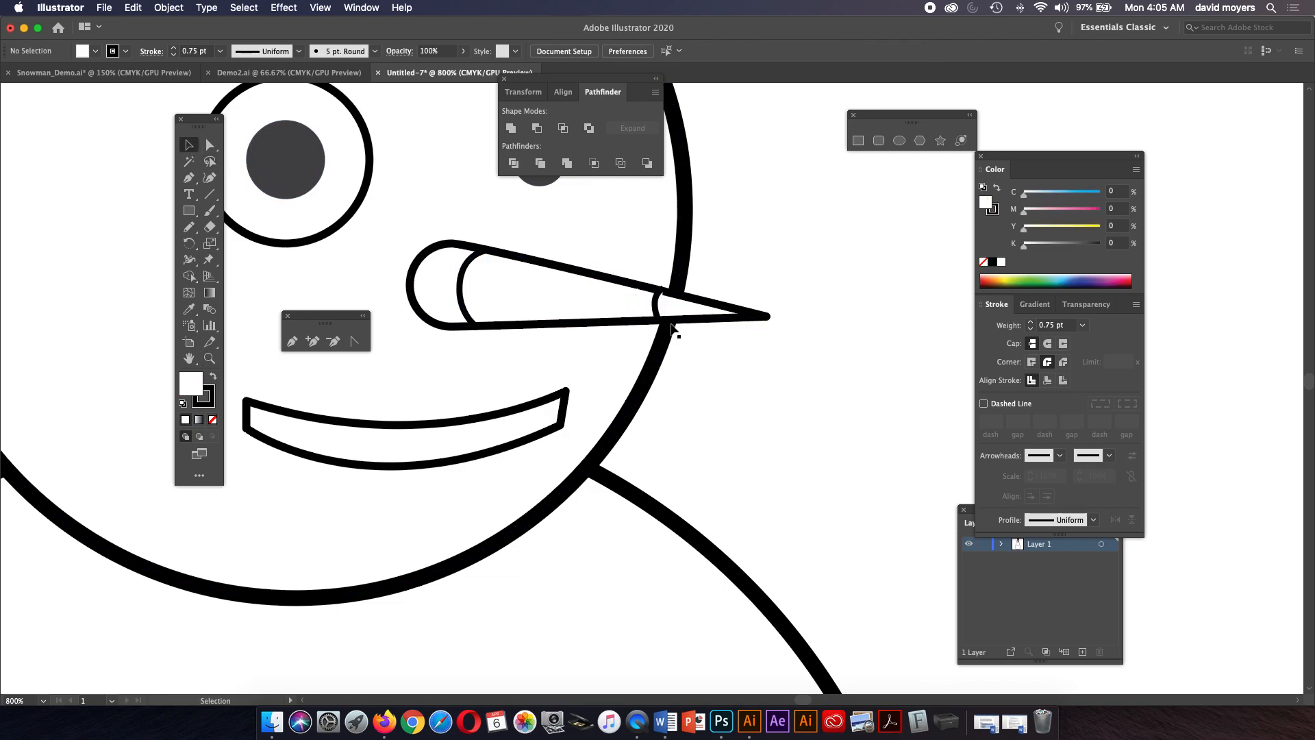
left_click(660, 306)
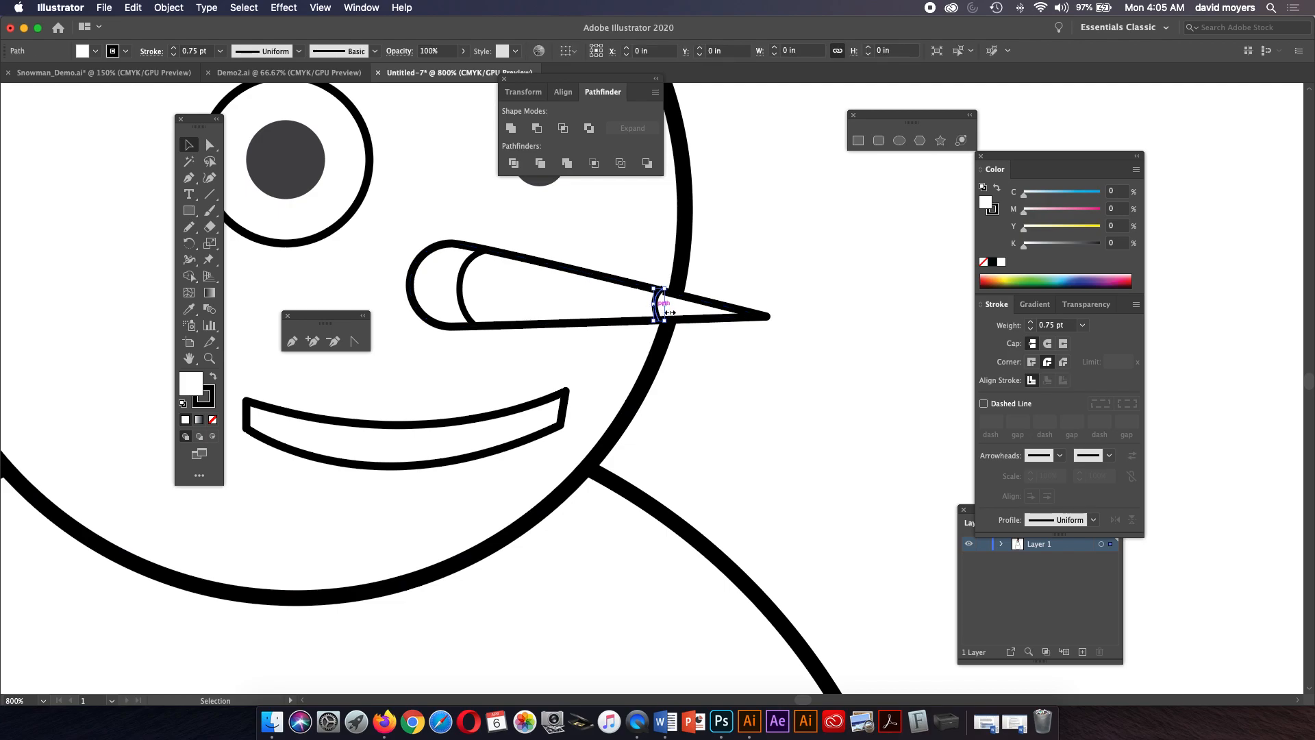
left_click(985, 260)
Try a round cap on the curved line near the nose tip, then switch back to a butt cap.
key("z")
left_click(697, 320)
left_click(635, 363)
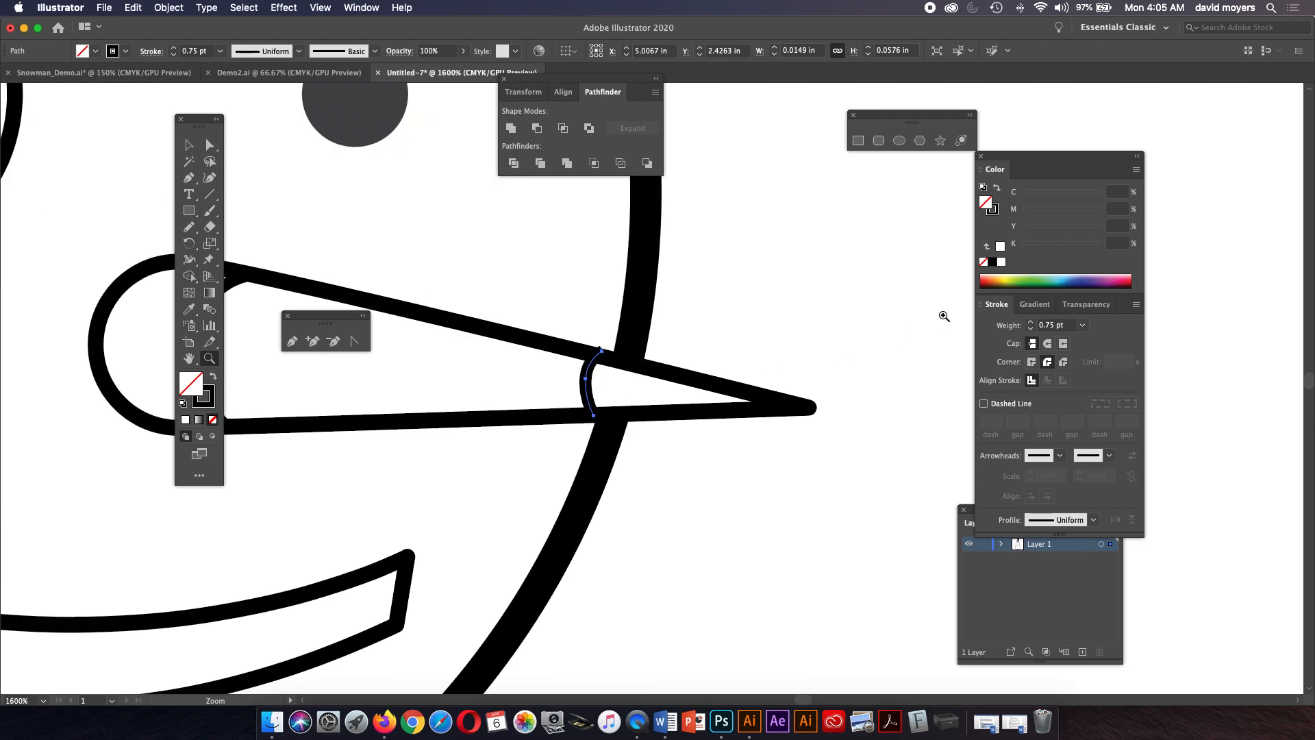
left_click(609, 364)
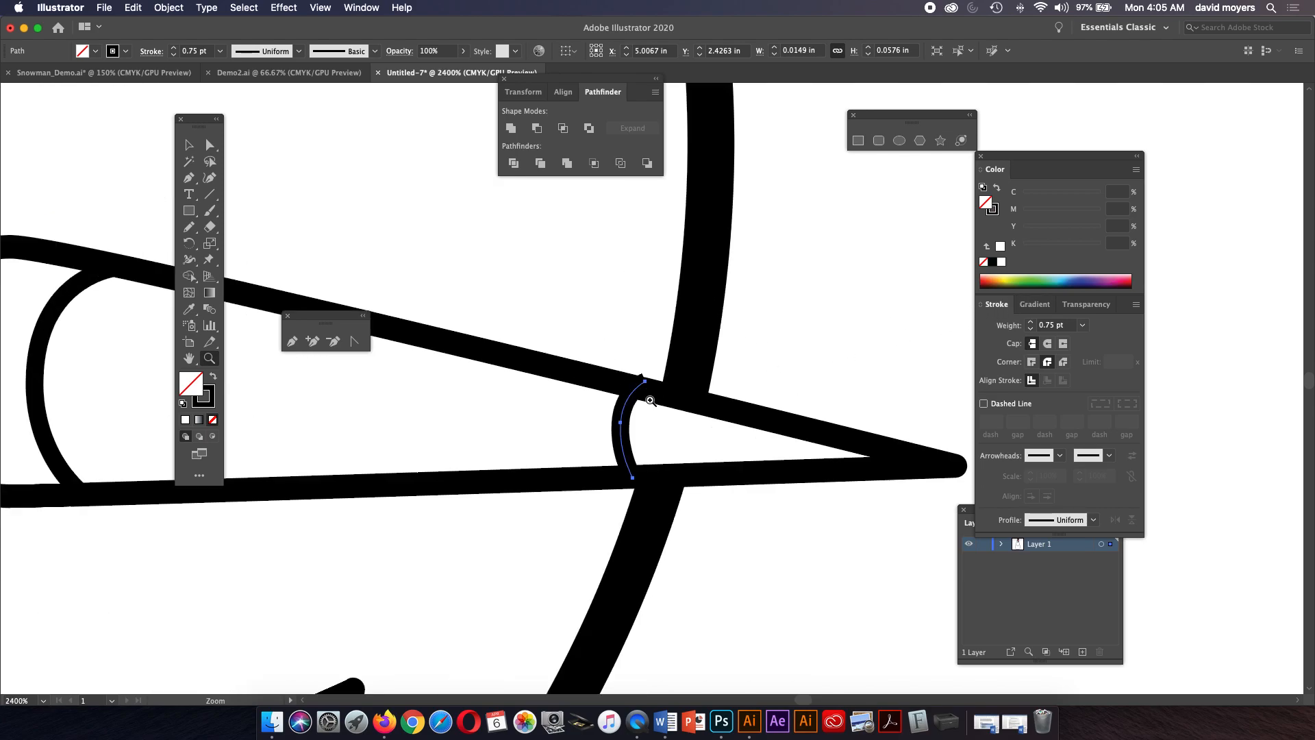
left_click(1048, 344)
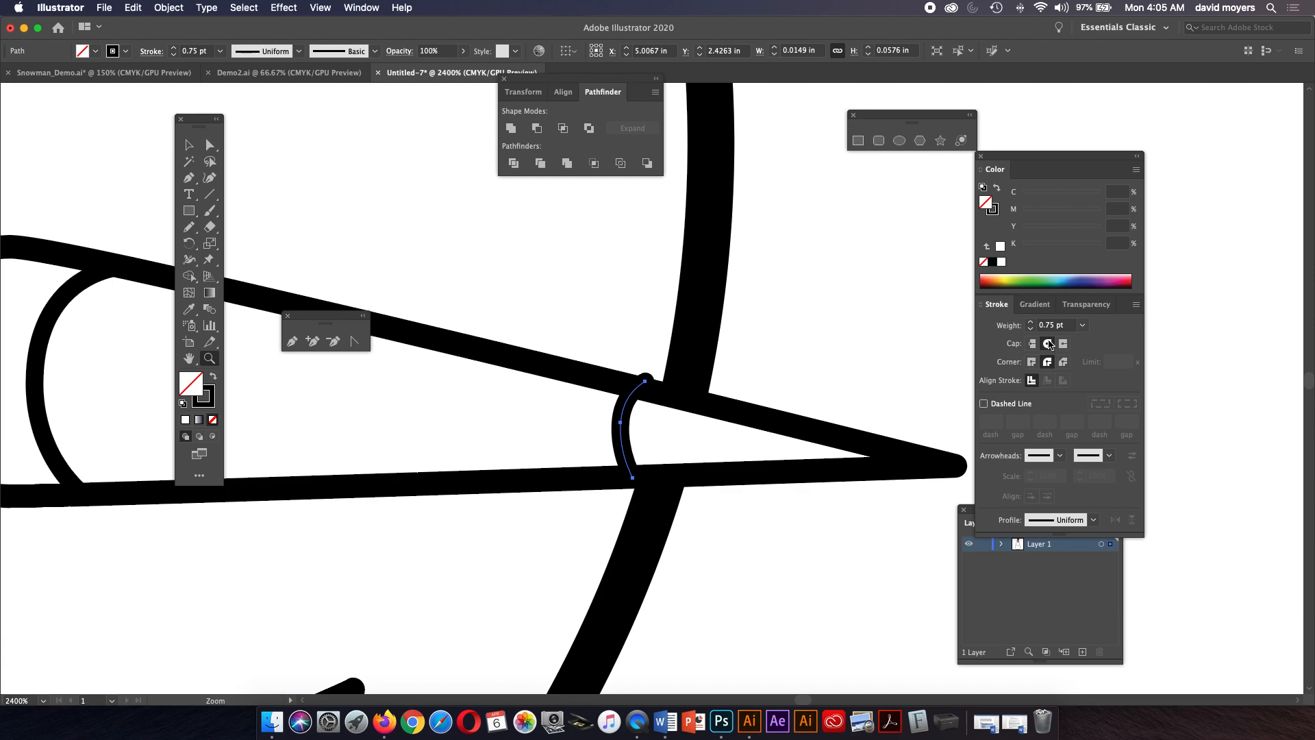
left_click(1032, 344)
left_click(211, 146)
left_click(793, 347)
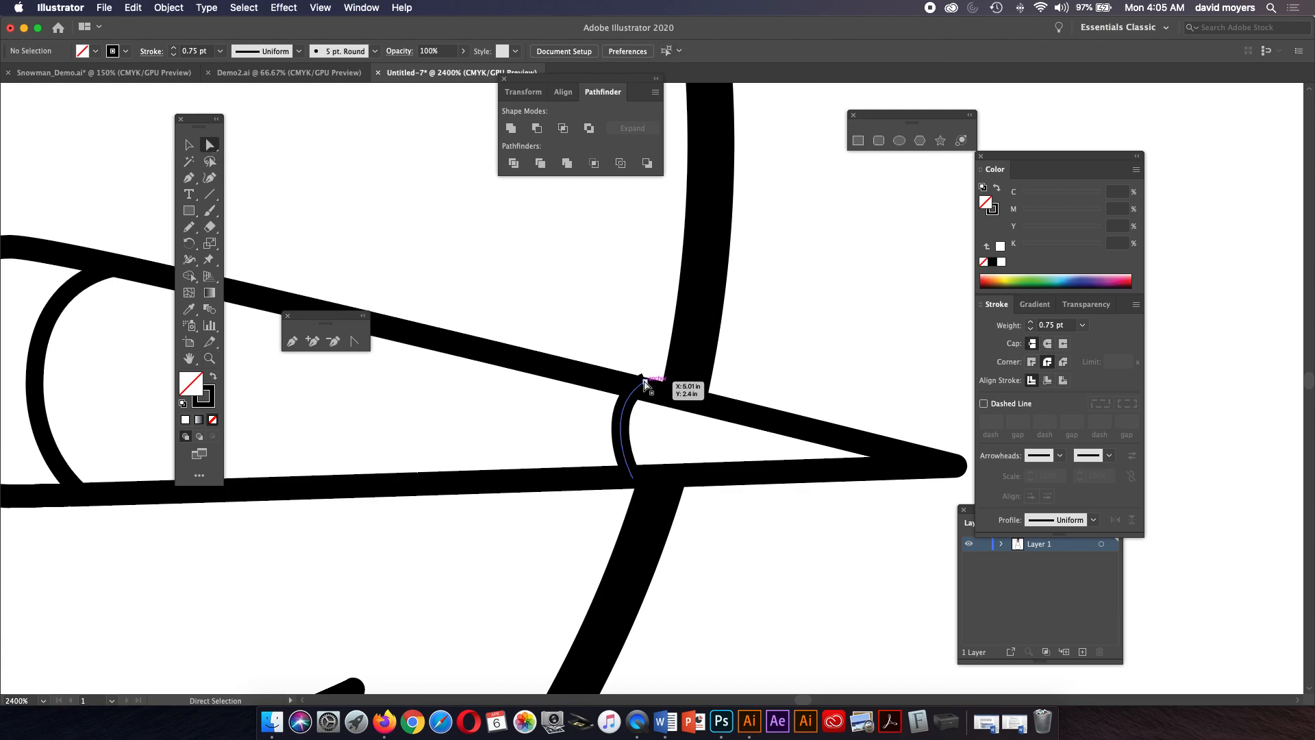
left_click(642, 387)
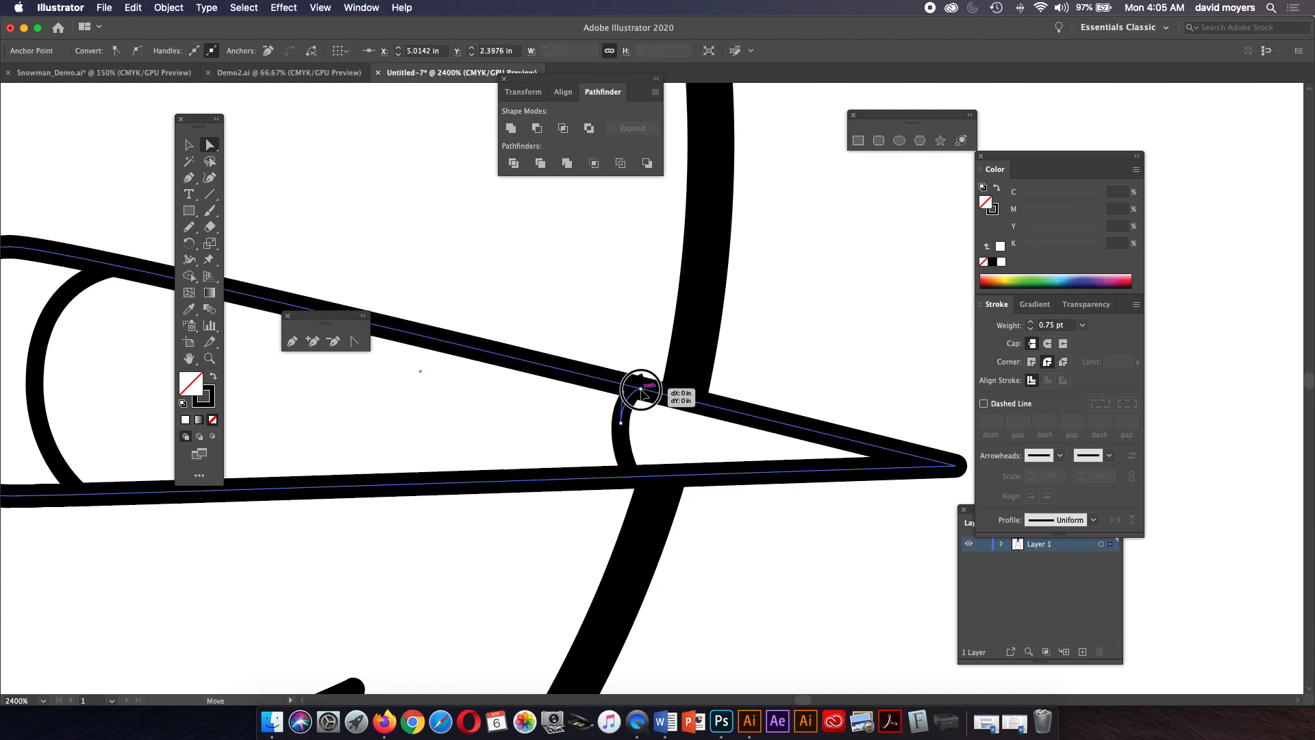
left_click(814, 358)
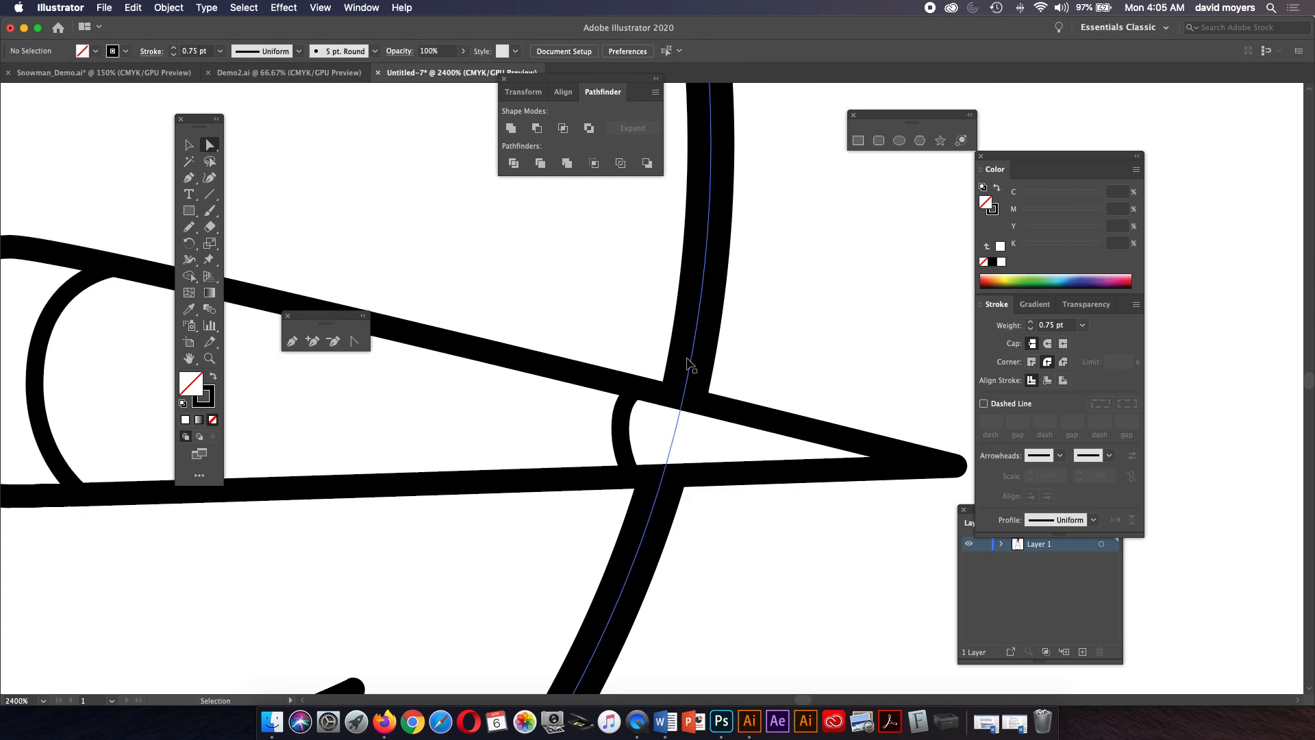
key("super+minus")
key("super+minus")
key("super+minus")
key("super+minus")
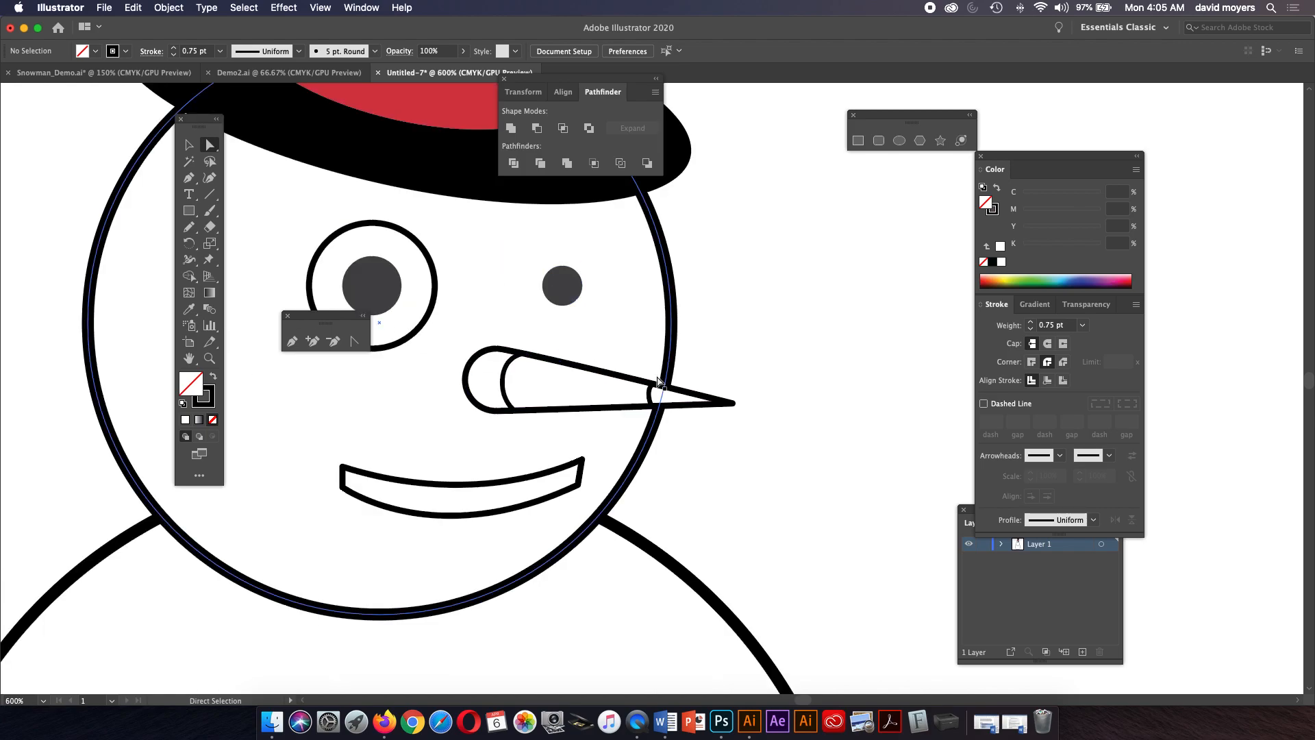
Try blending the two curved lines across the nose with the Blend tool, undoing each attempt.
left_click(652, 397)
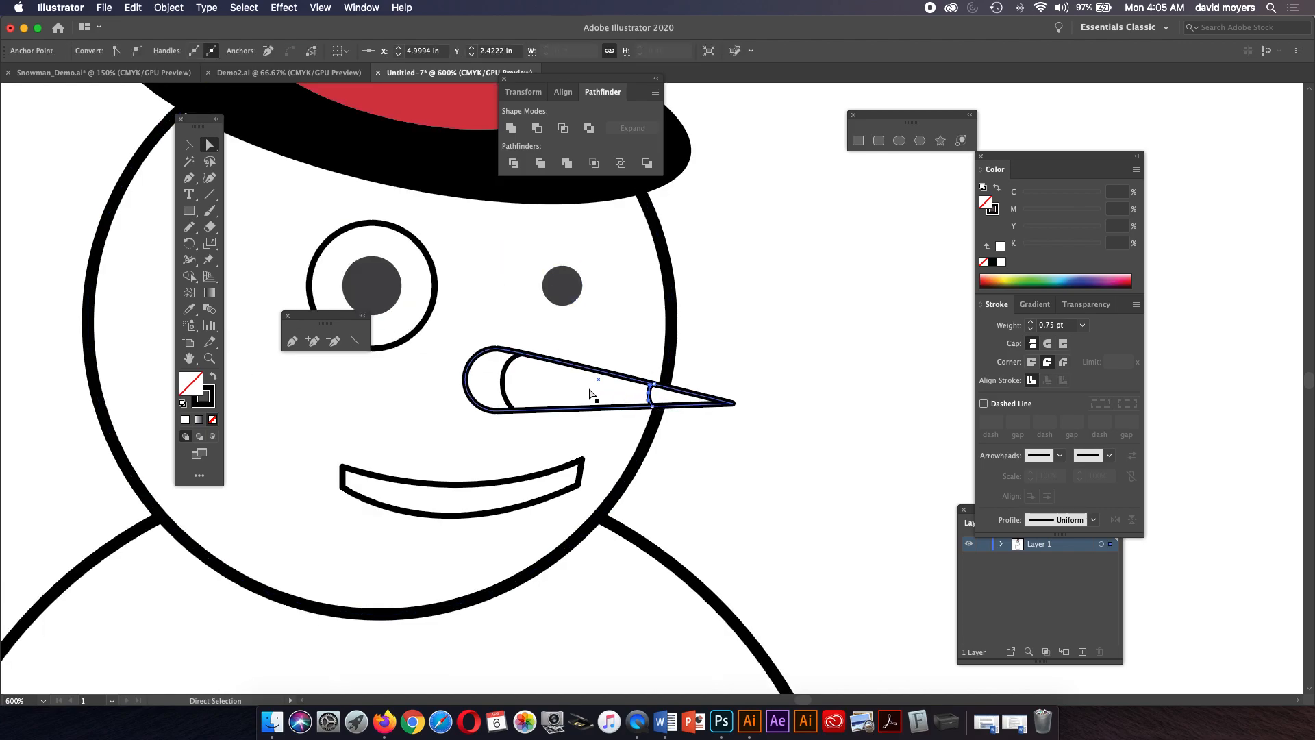
left_click(510, 397)
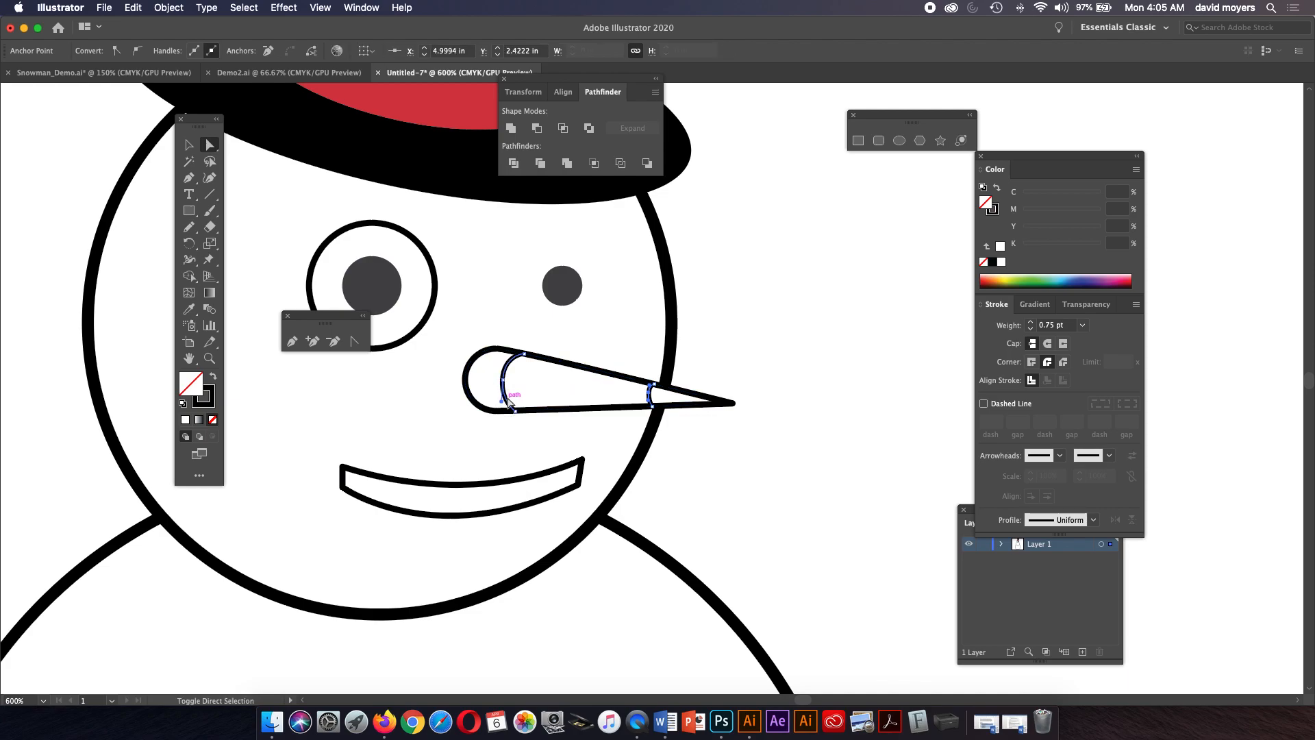
left_click(210, 309)
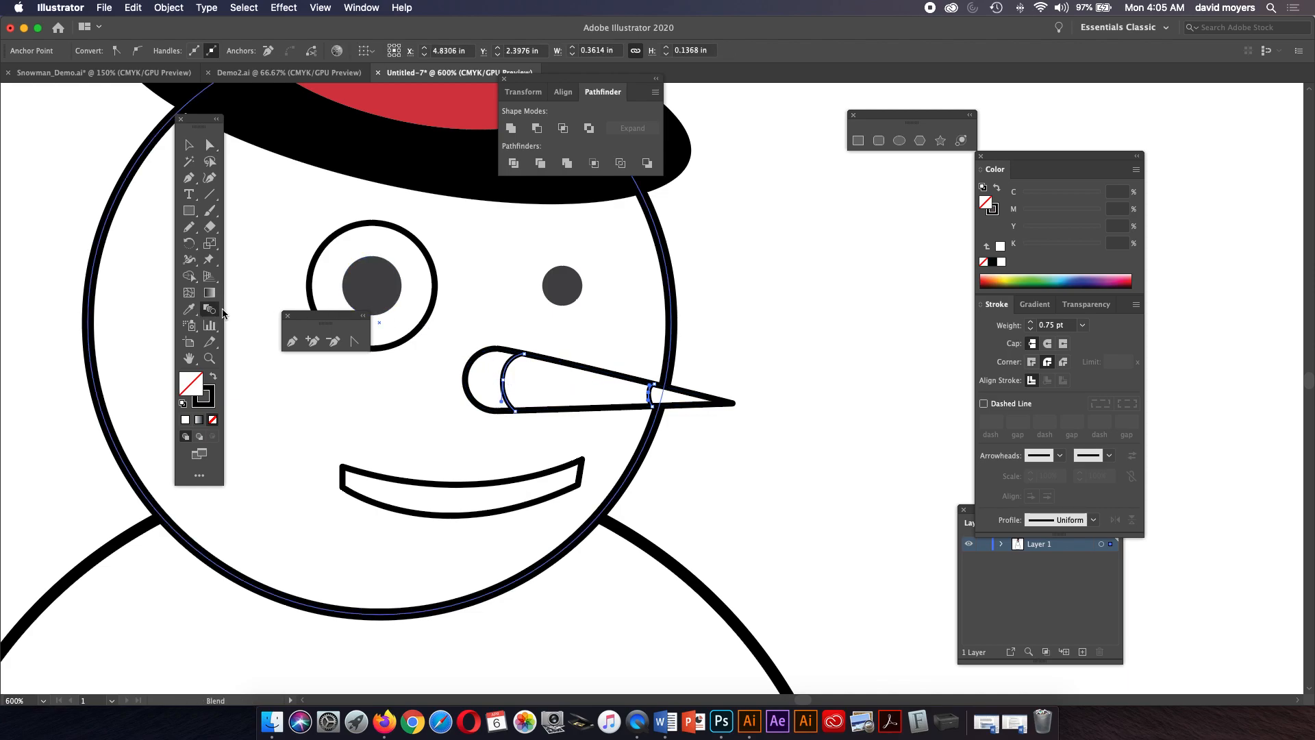
left_click(525, 355)
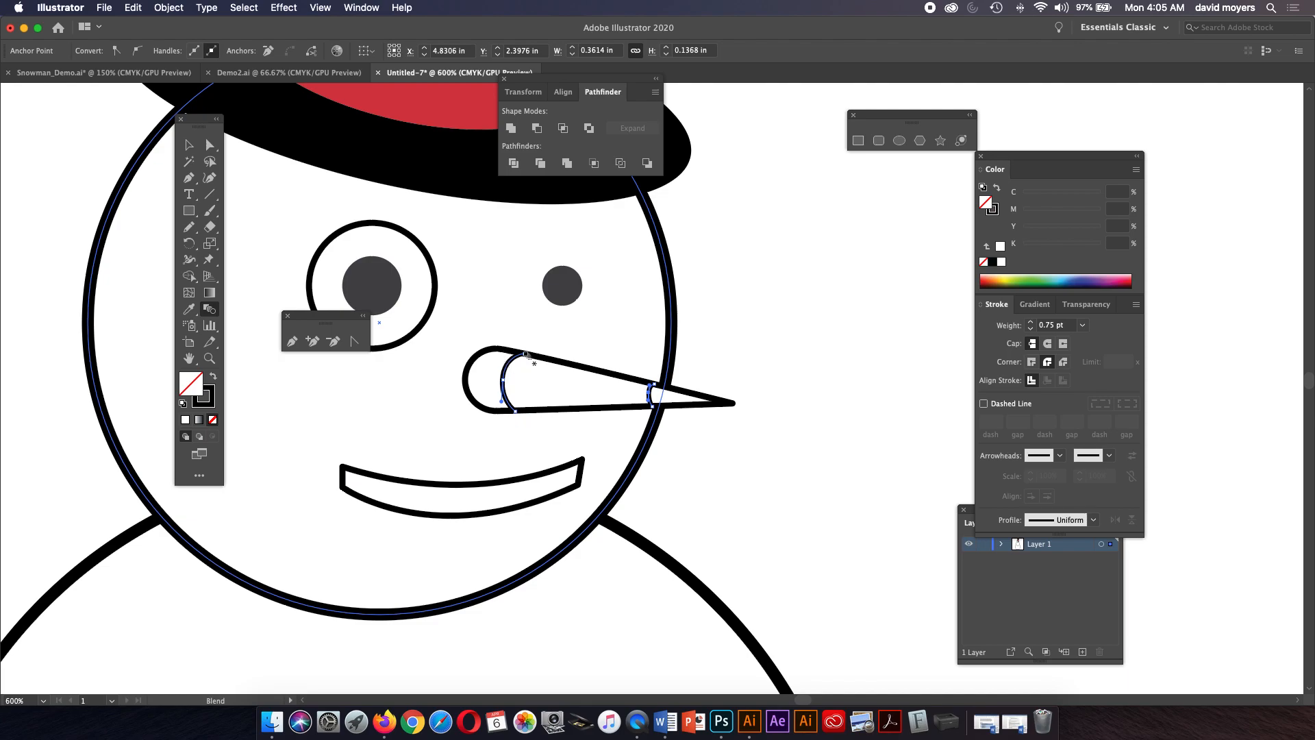
left_click(655, 388)
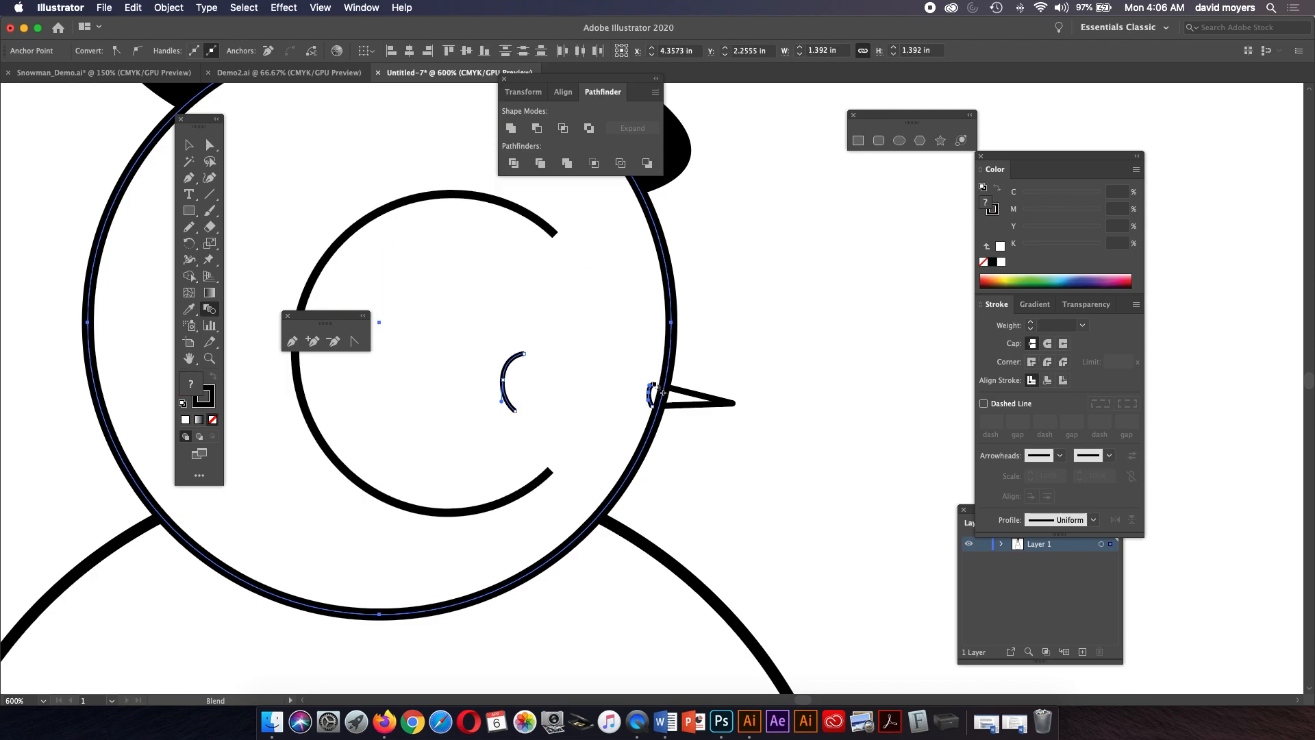
key("super+z")
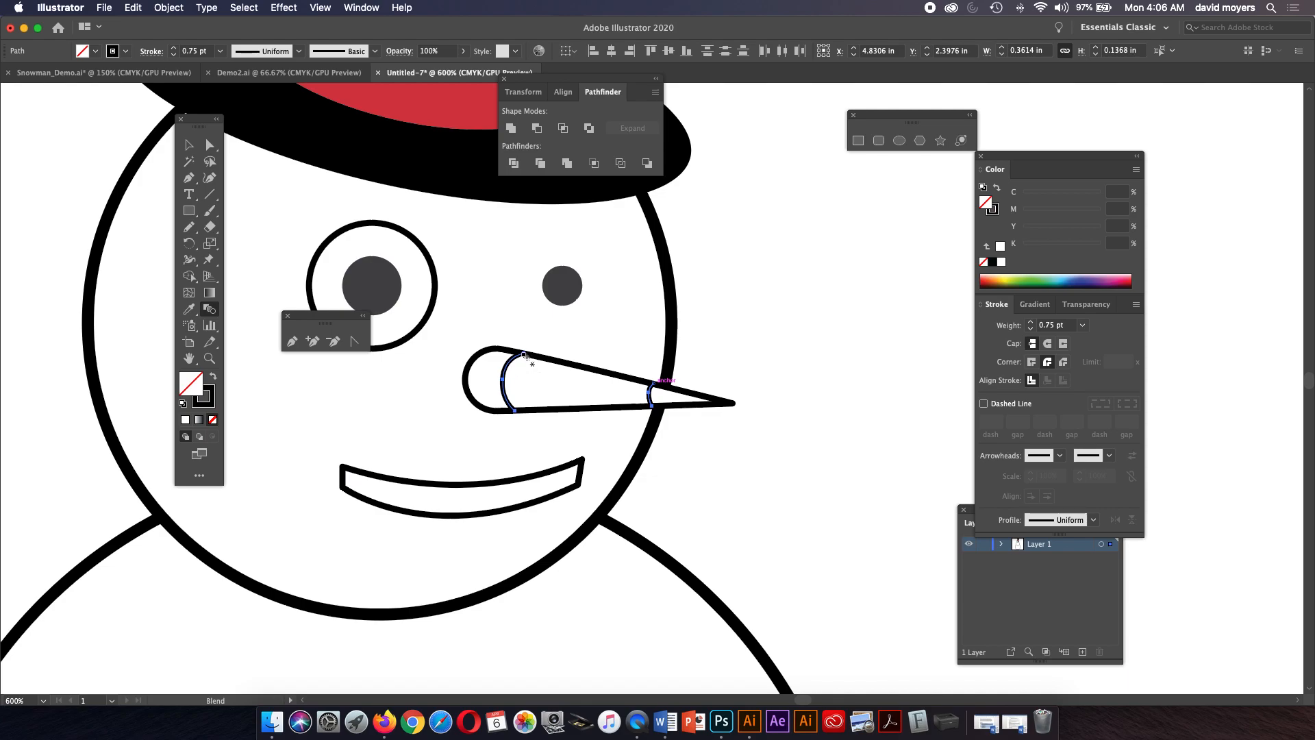
left_click(654, 384)
key("super+z")
key("super+shift+a")
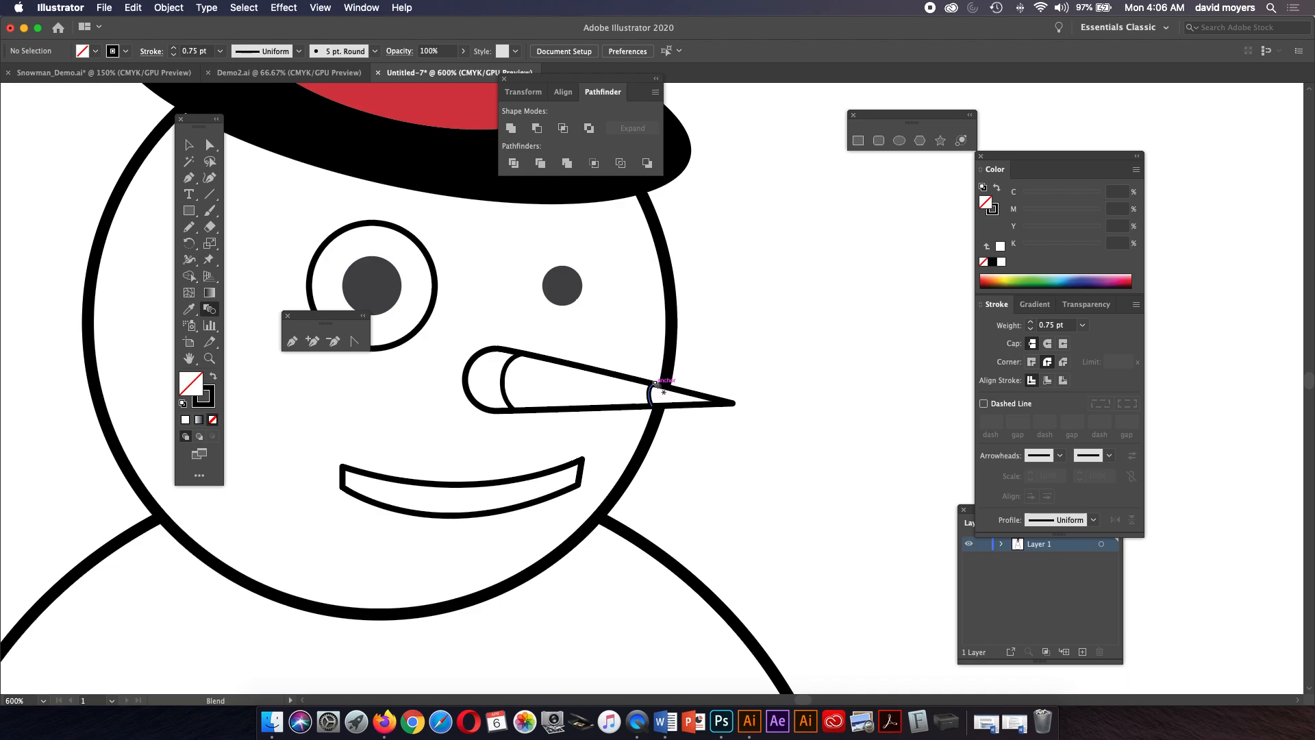
left_click(521, 356)
key("super+z")
key("super+shift+a")
Zoom in on the nose and blend its two curved lines together with the Blend tool.
key("z")
left_click(662, 401)
left_click(662, 400)
left_click_drag(621, 381, 754, 462)
left_click(205, 147)
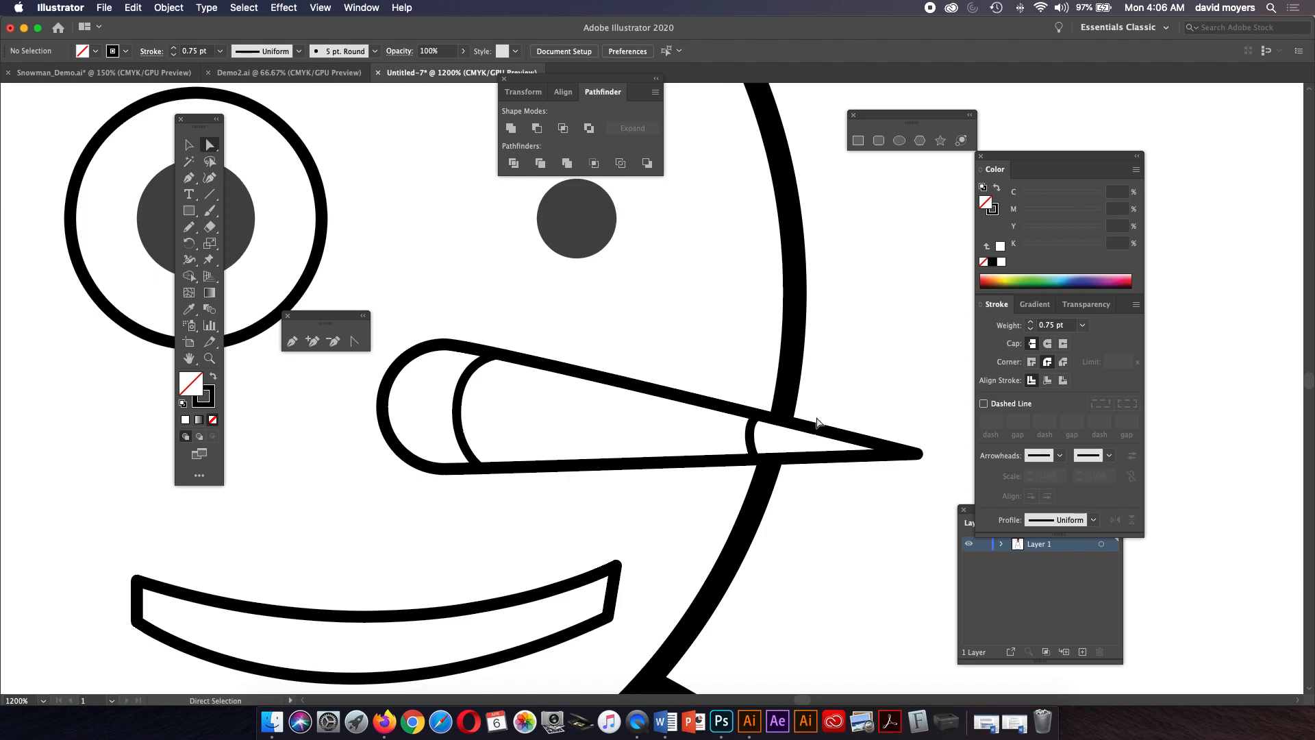
left_click_drag(756, 458, 745, 436)
left_click(751, 436)
left_click(460, 406)
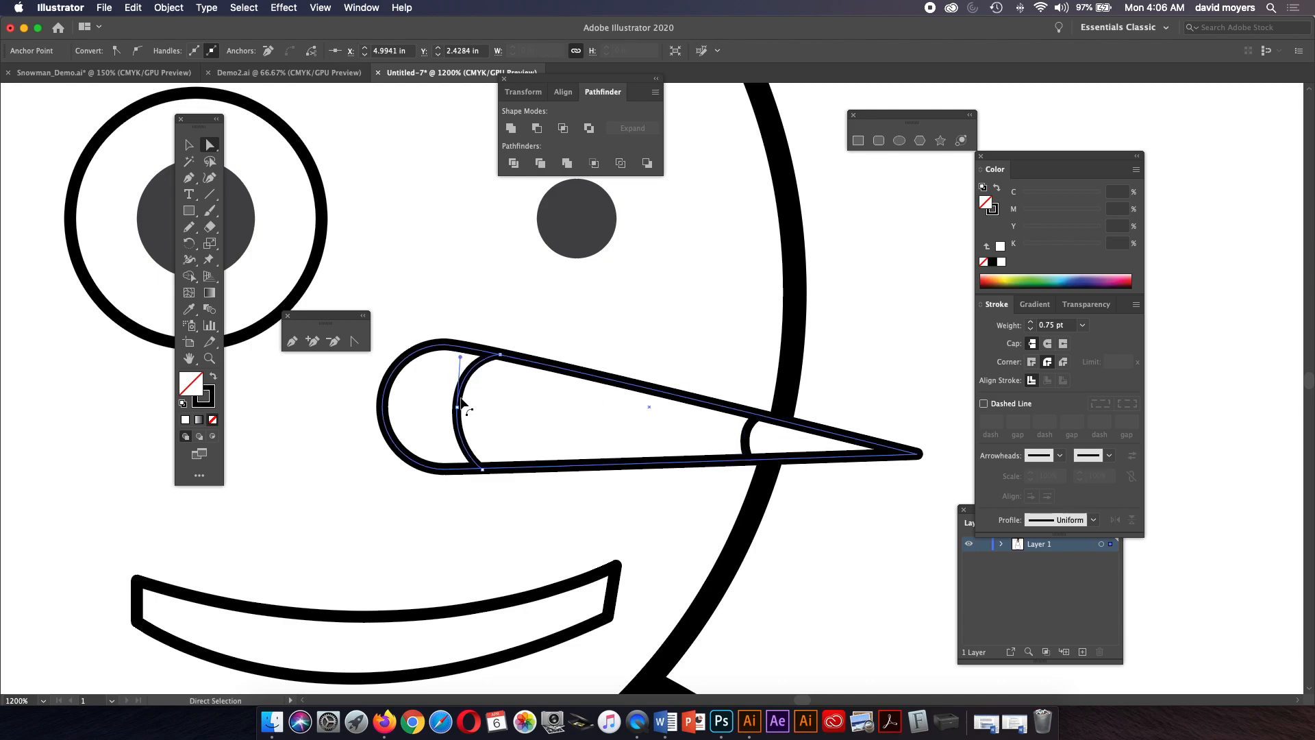
left_click(746, 437, "shift")
left_click(216, 310)
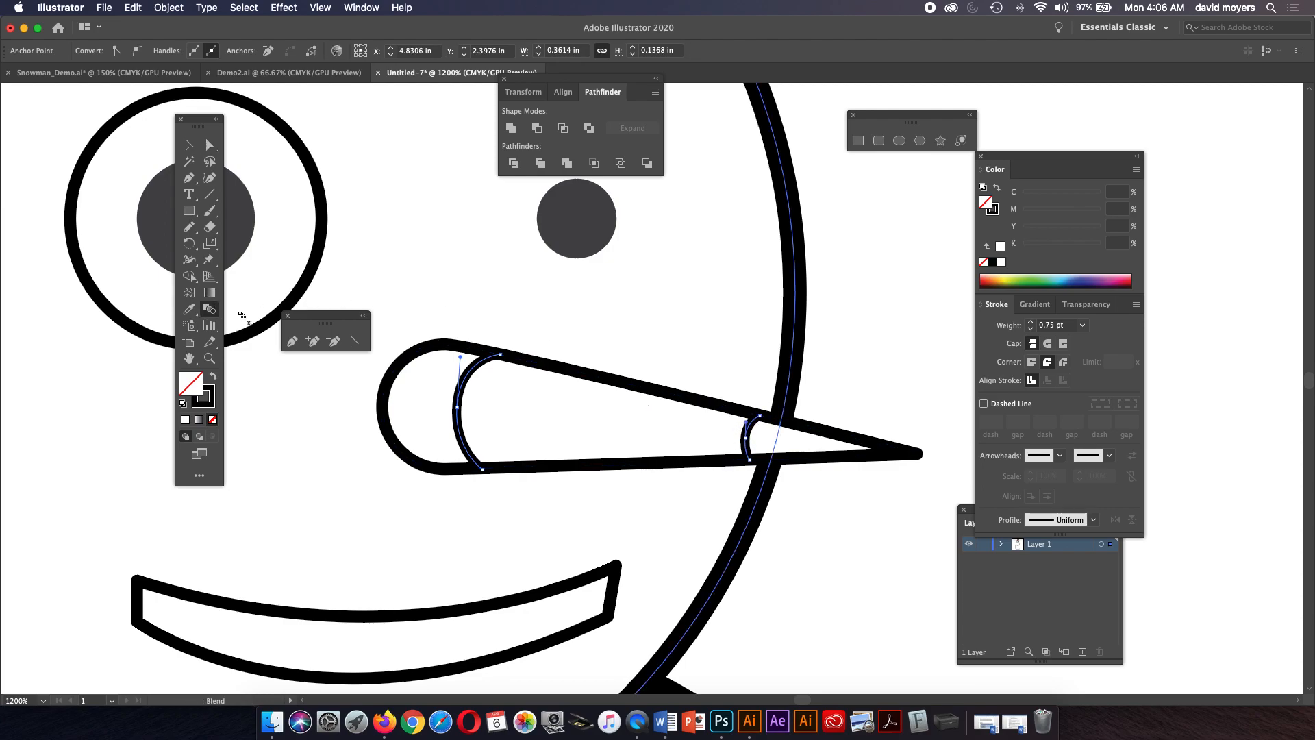
left_click(502, 356)
left_click(761, 418)
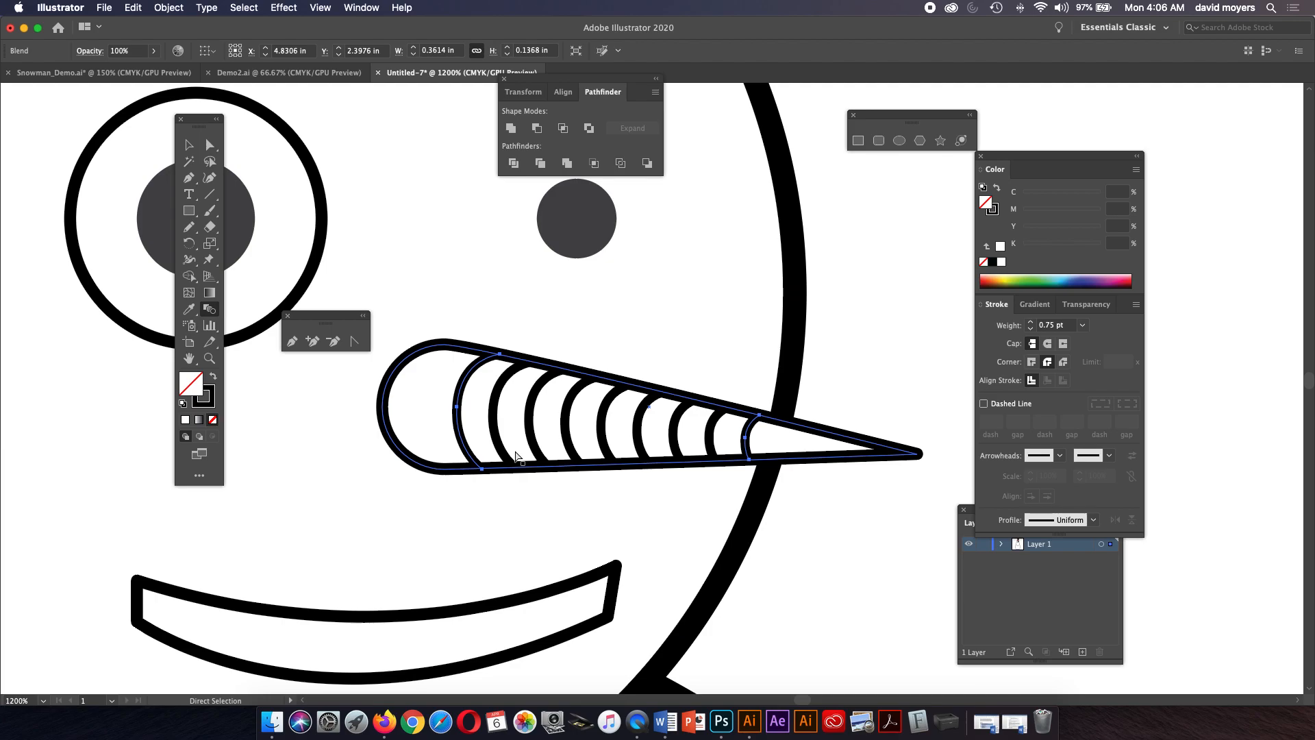
Set the nose blend's spacing to Specified Steps with 2 steps.
key("super+minus")
key("super+minus")
key("super+minus")
key("w")
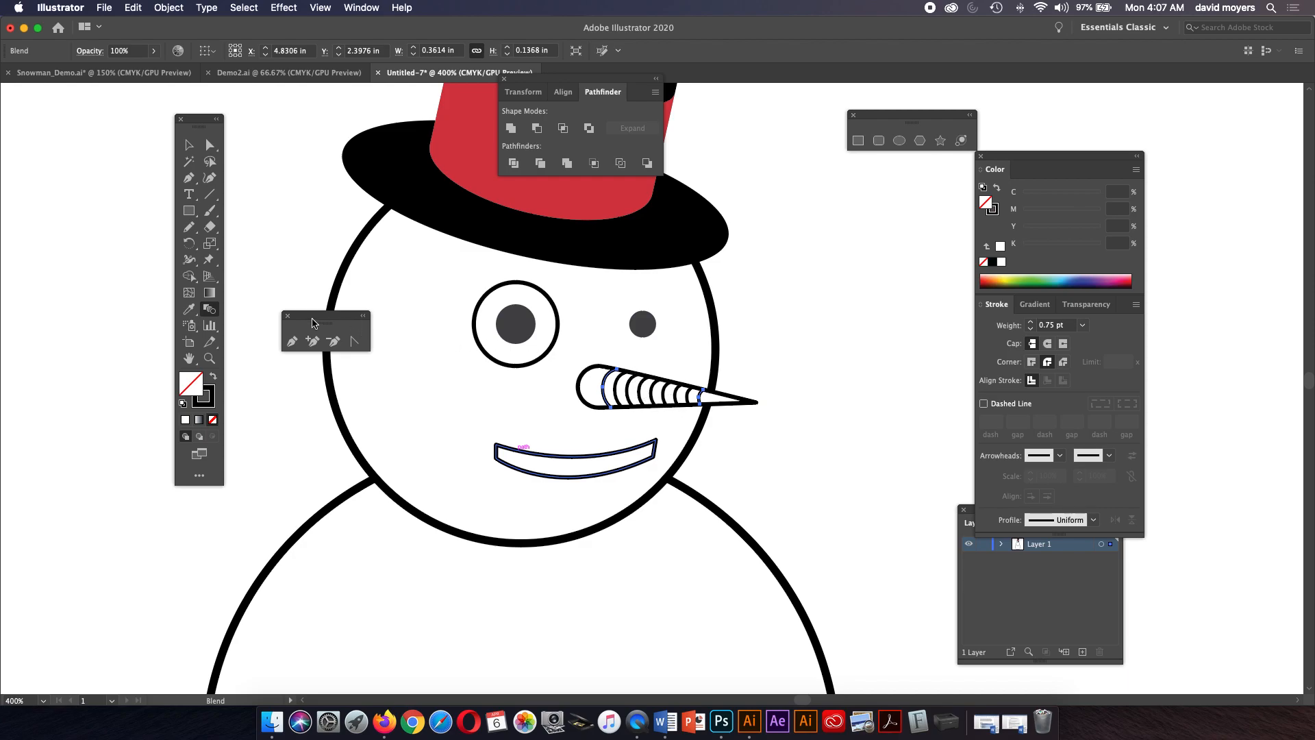
double_click(210, 313)
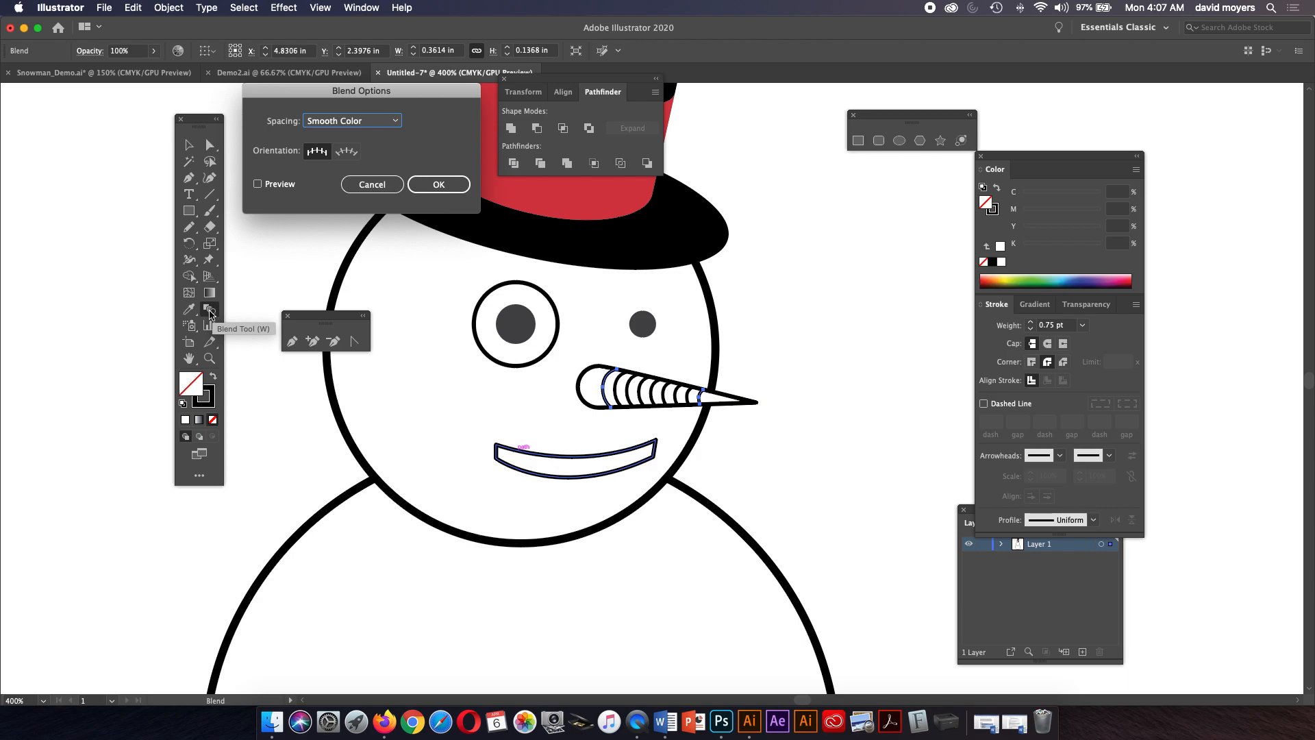
left_click(374, 122)
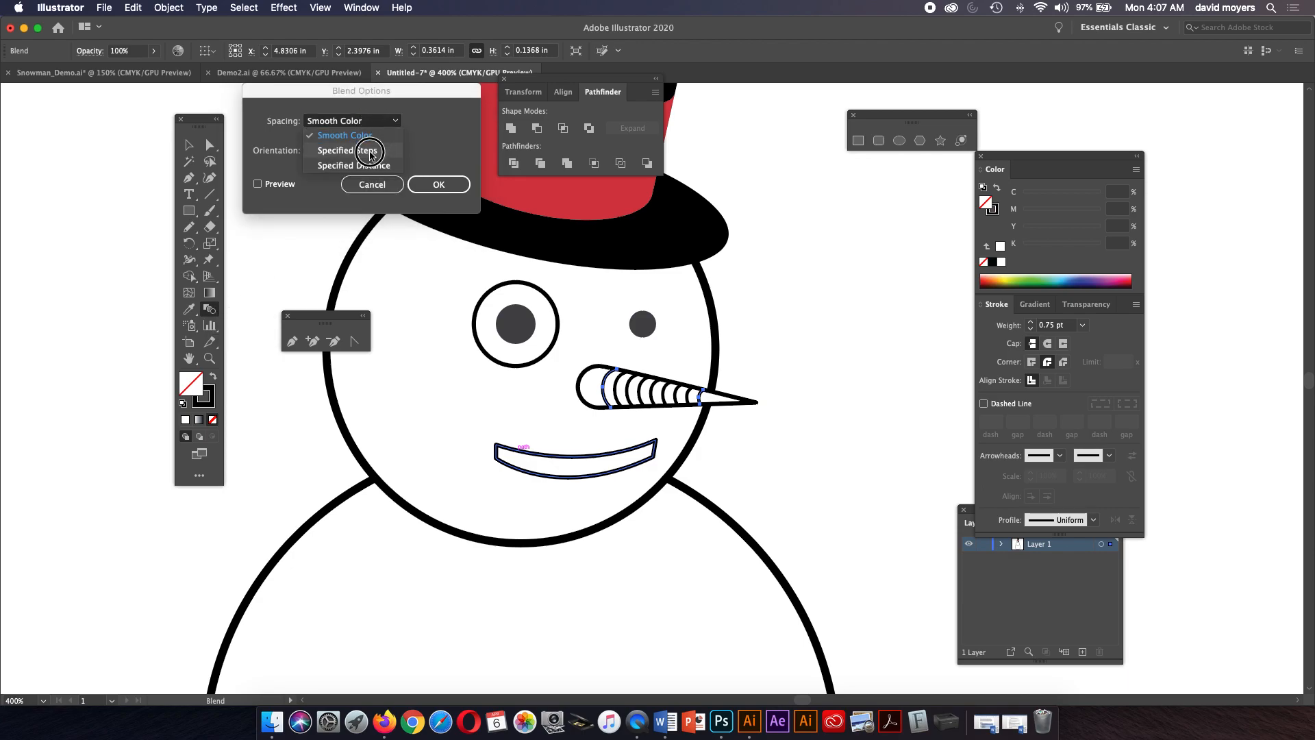
left_click(369, 150)
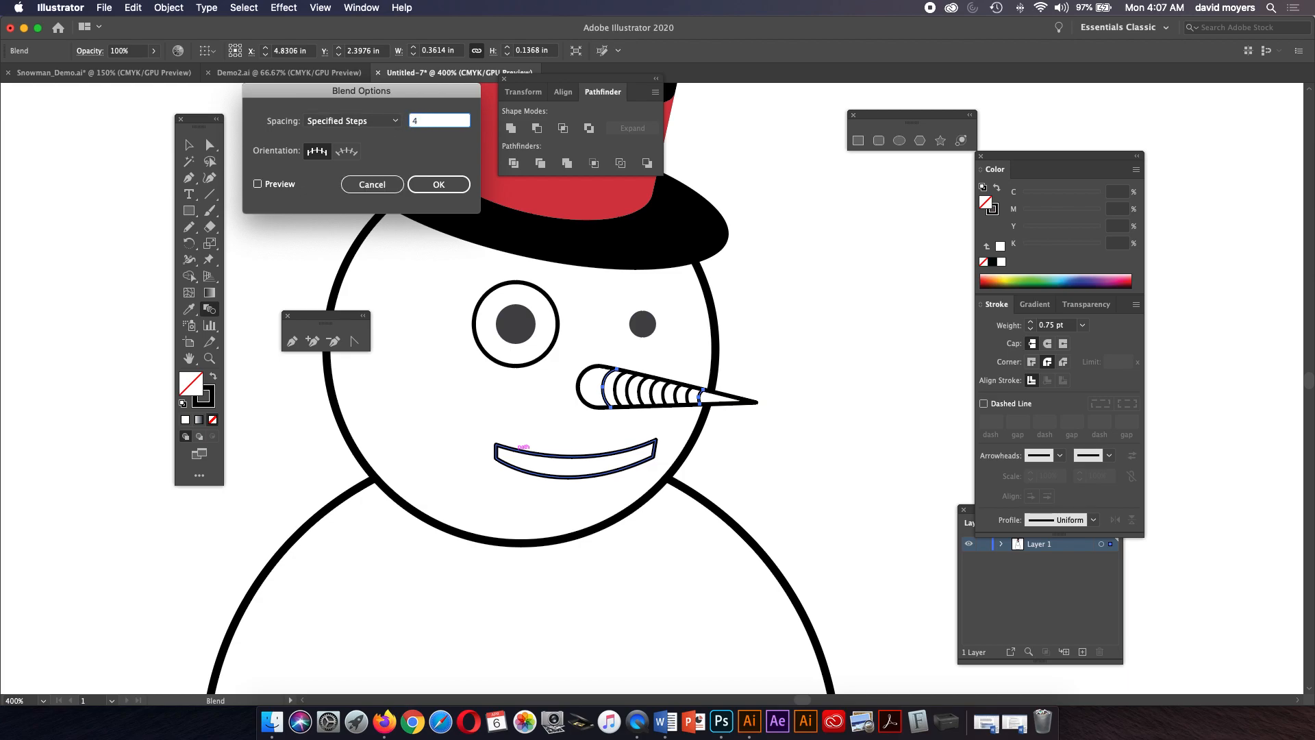
left_click(258, 184)
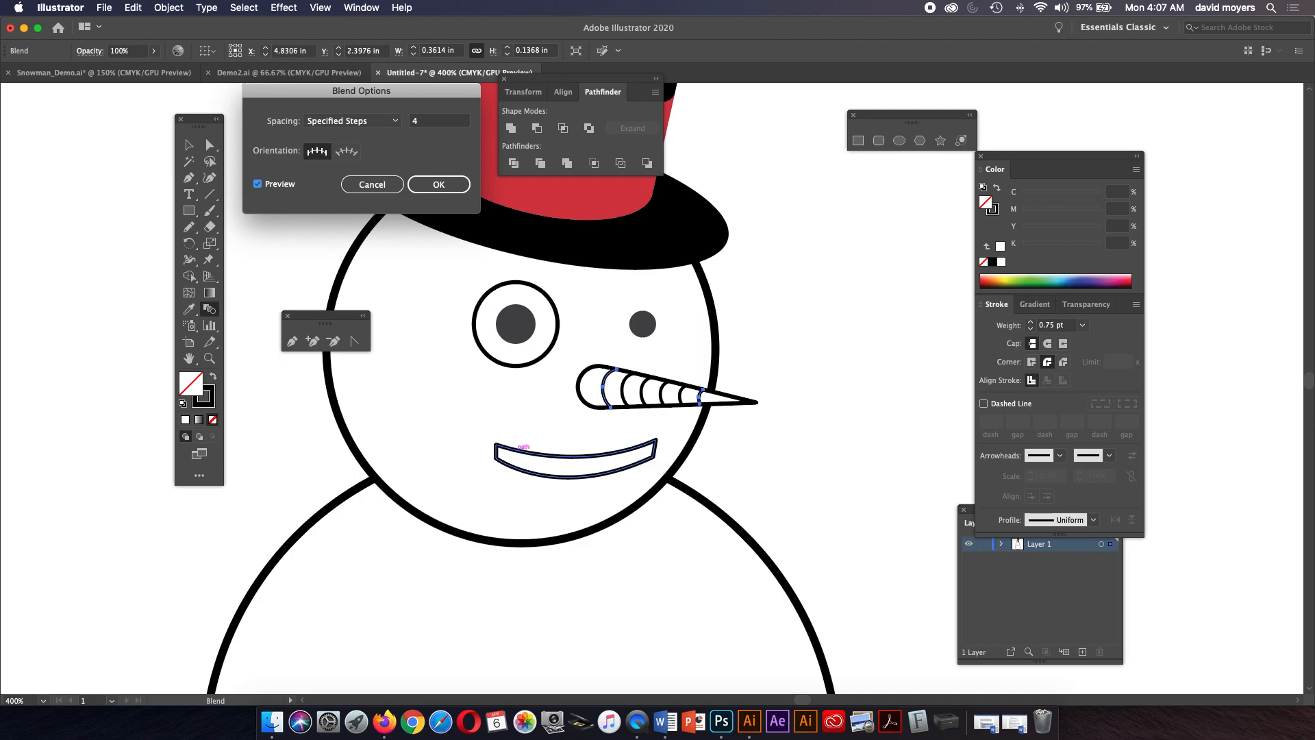
left_click_drag(427, 121, 405, 121)
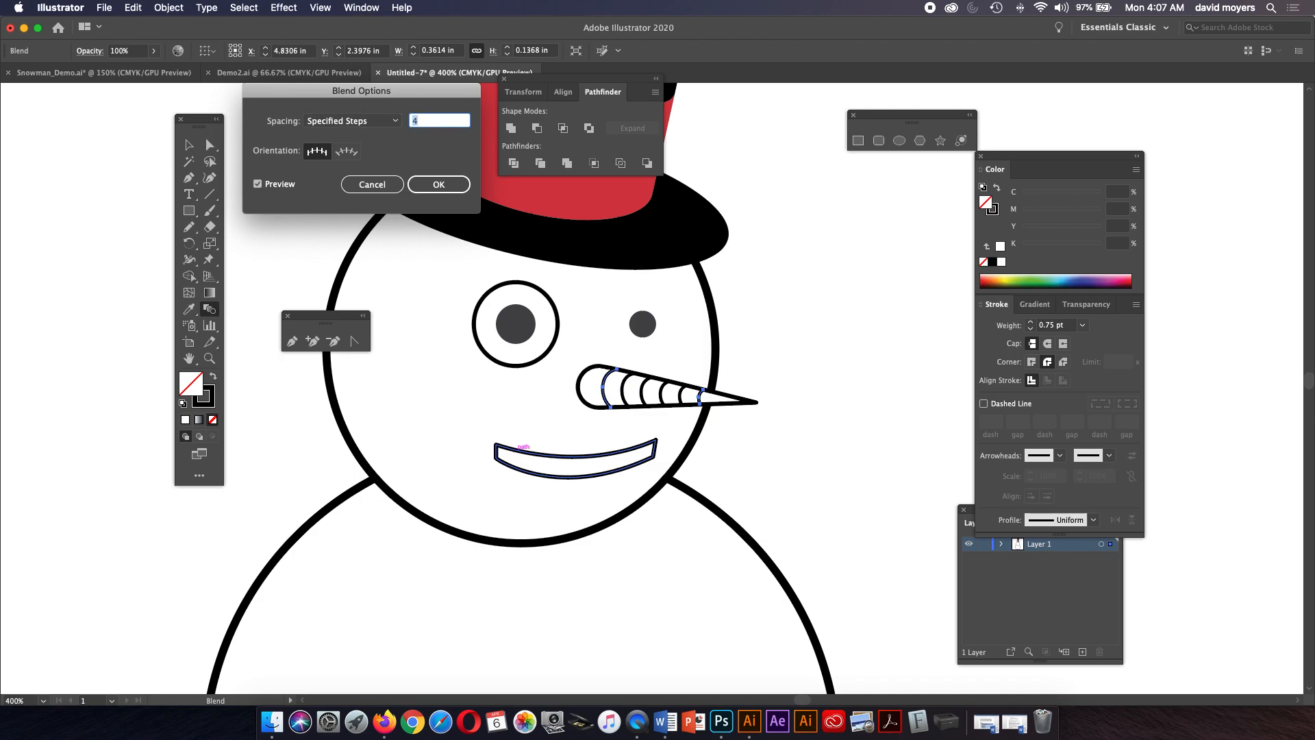
key("Tab")
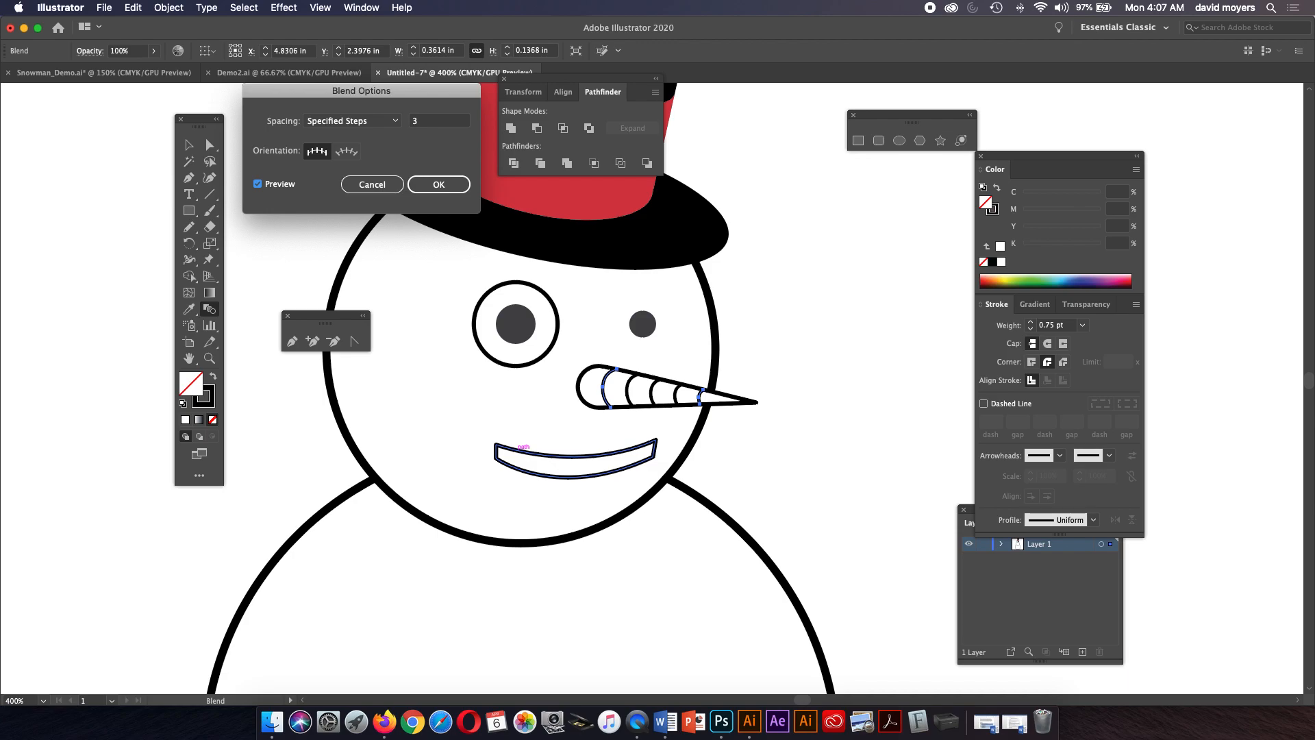
key("Tab")
type("2")
key("Tab")
key("Tab")
key("Tab")
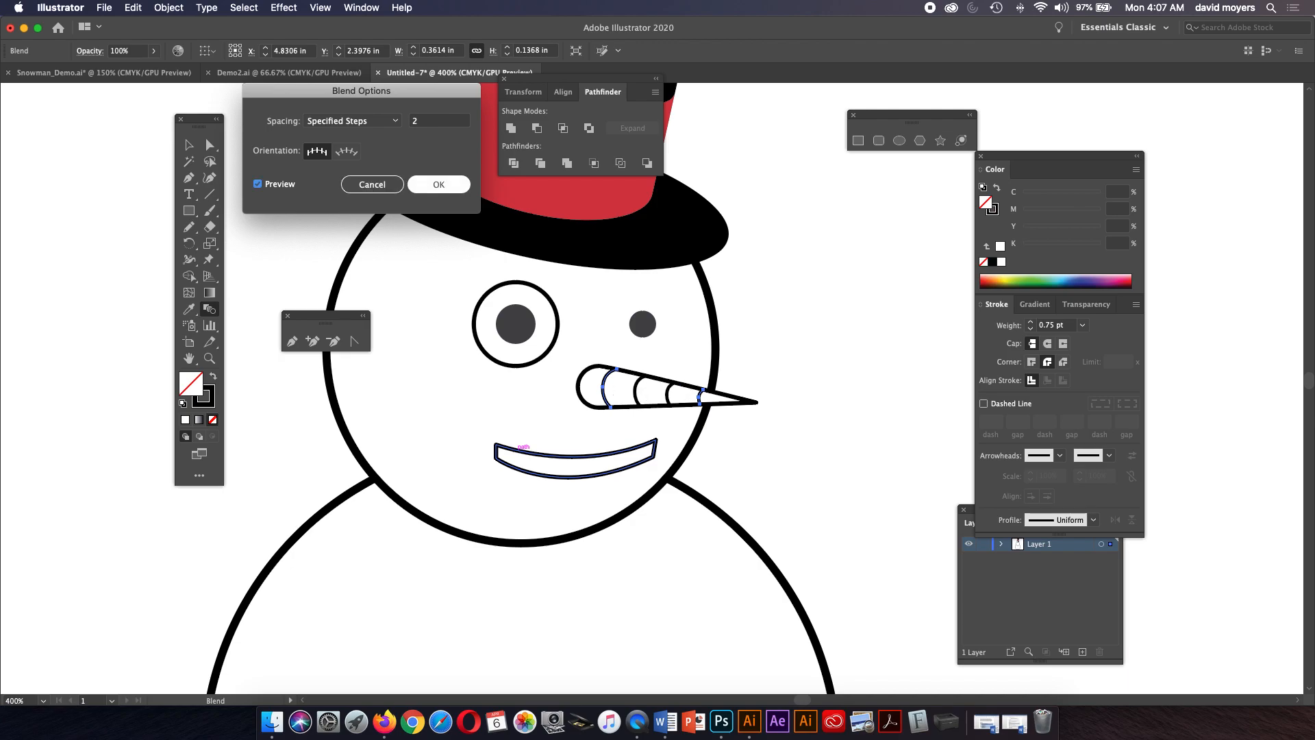
key("Return")
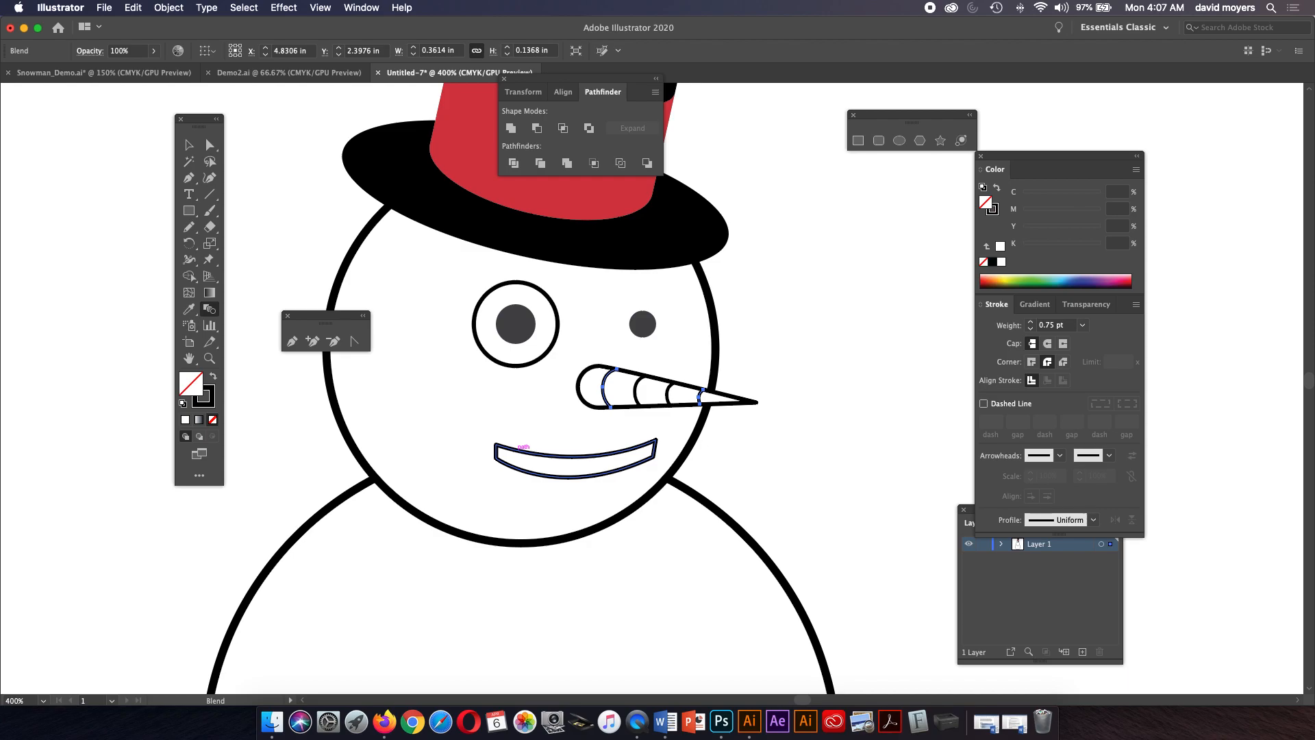
Deselect everything and switch between Outline and Preview views to inspect the nose lines.
left_click(189, 144)
left_click(783, 332)
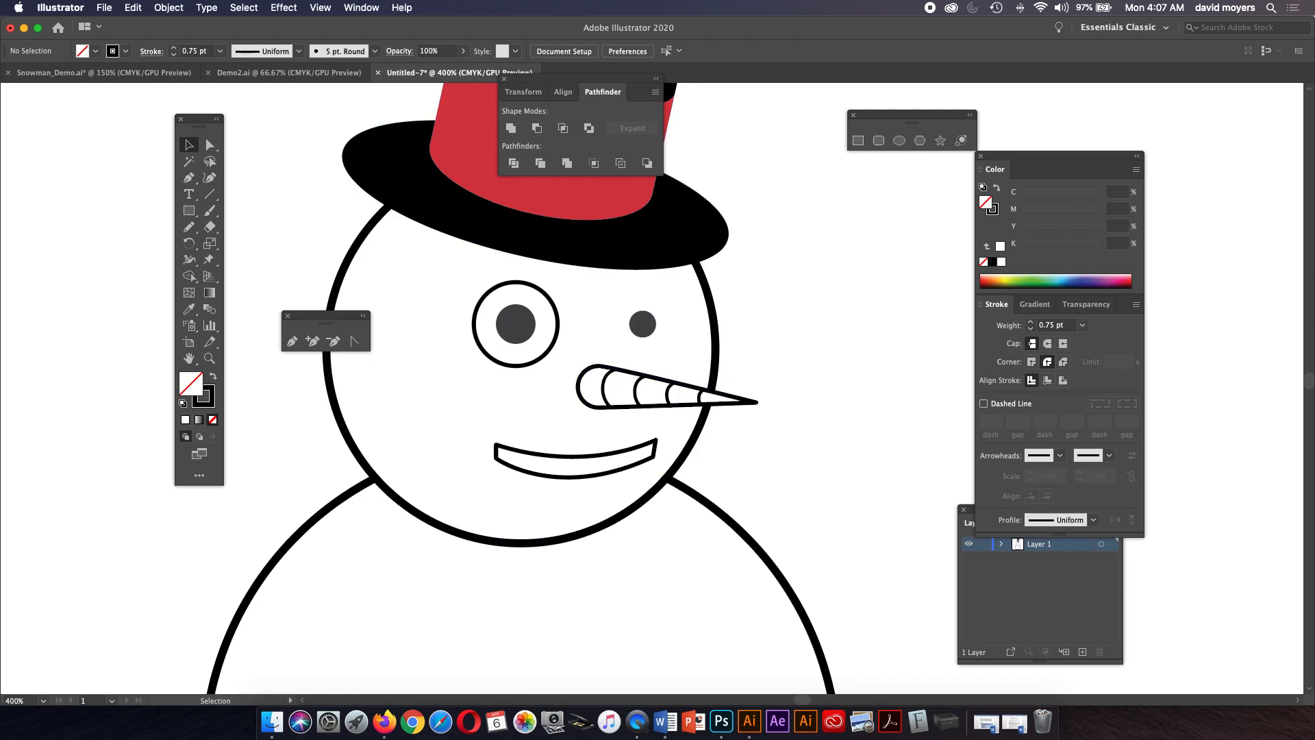
left_click(322, 7)
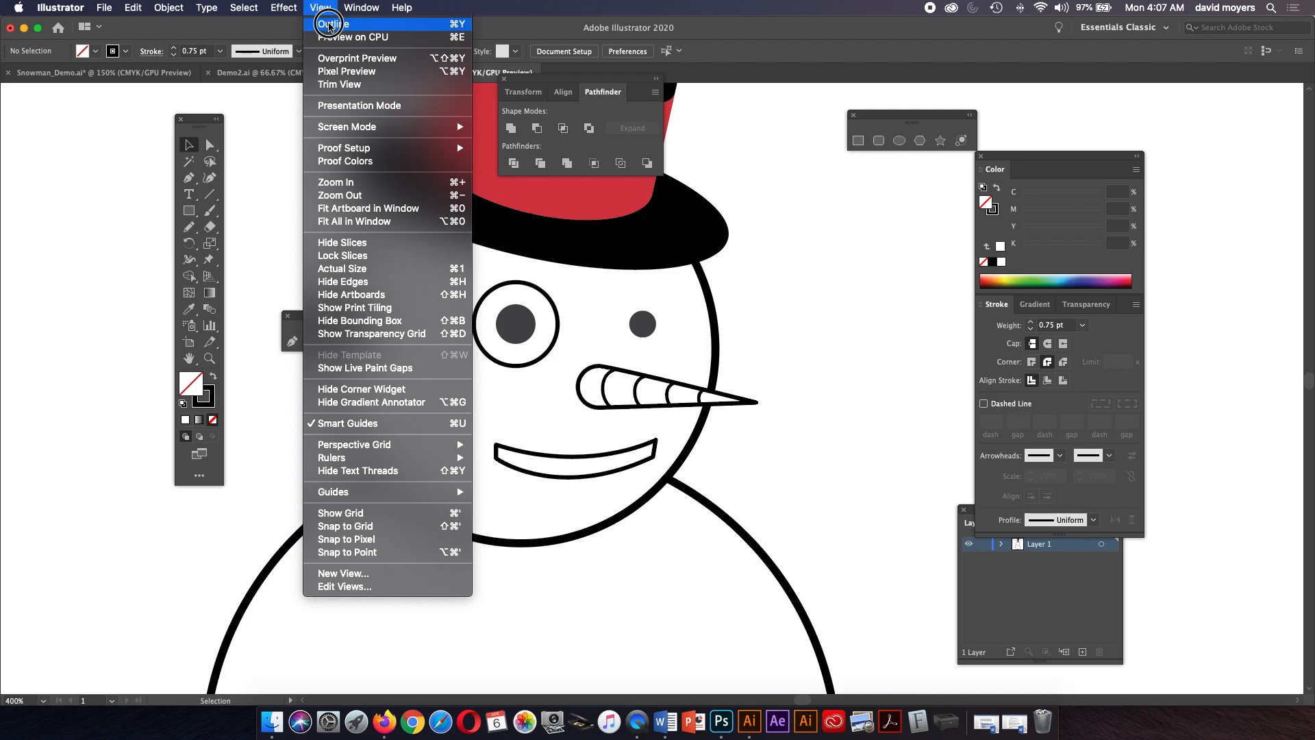
left_click(329, 26)
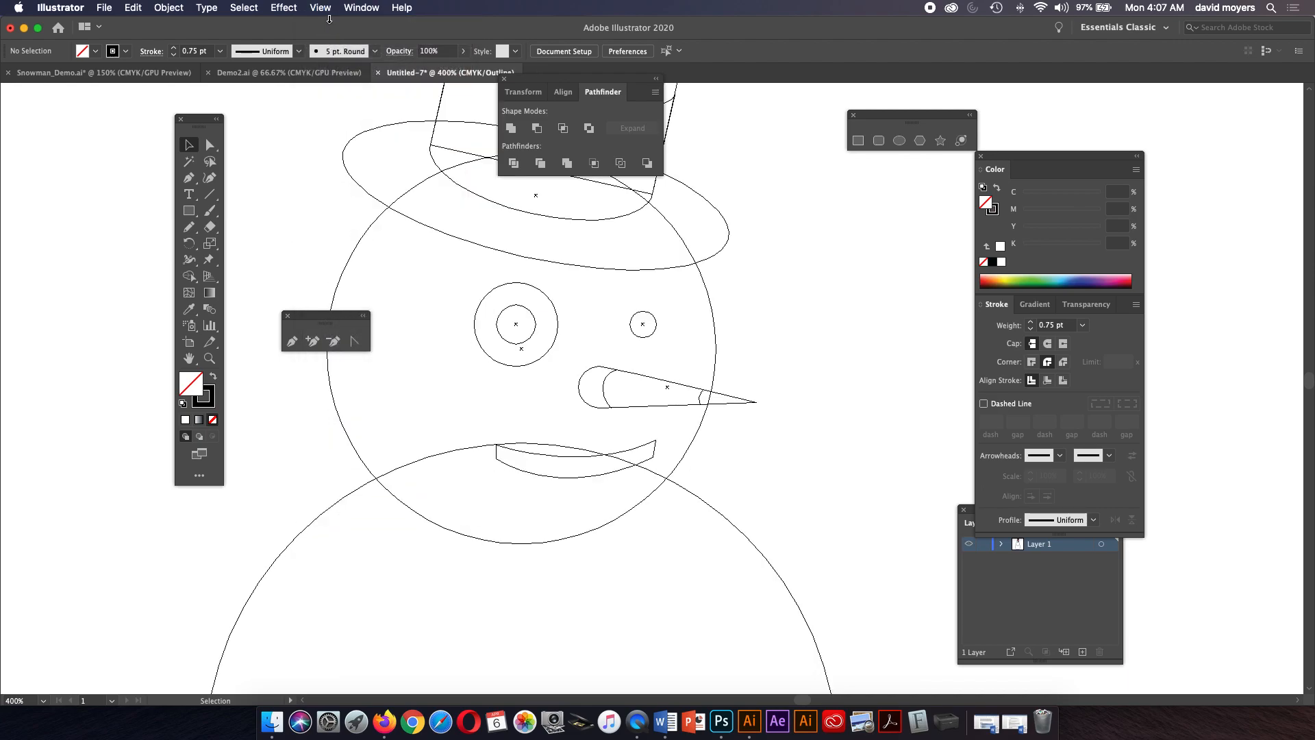
left_click(322, 8)
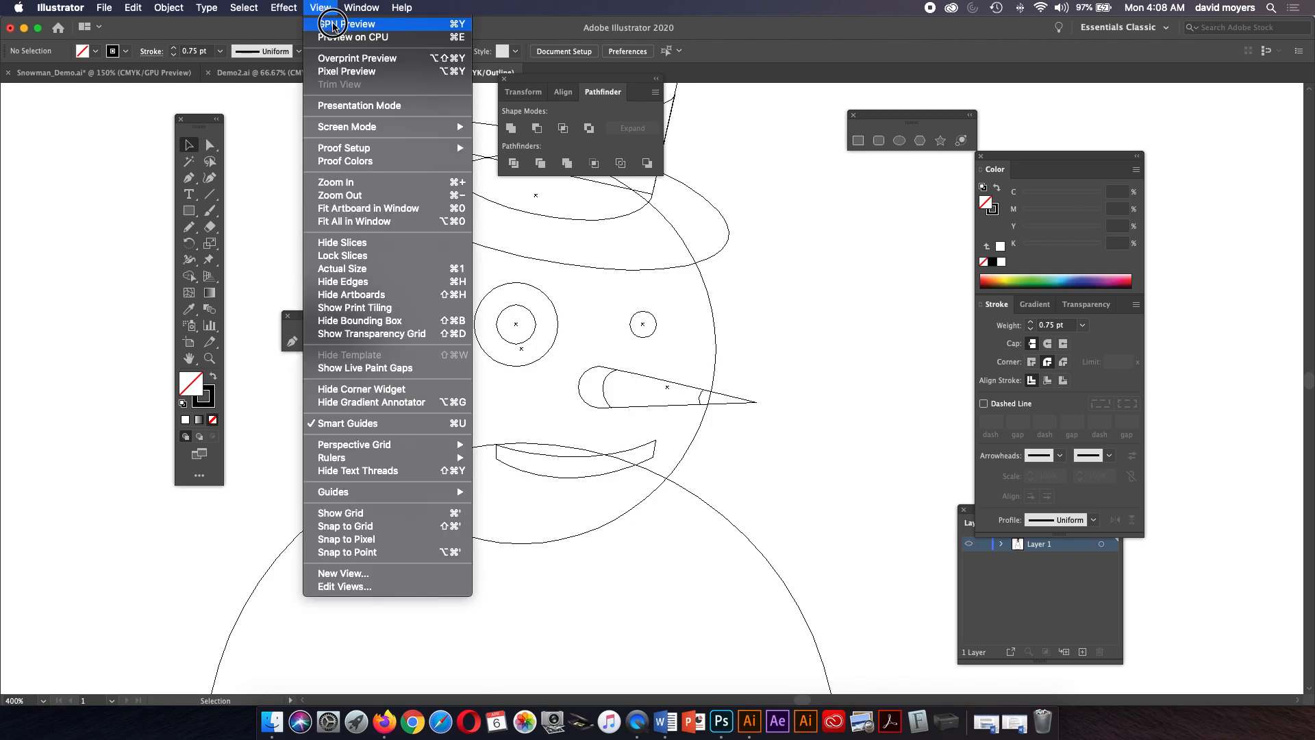
left_click(331, 25)
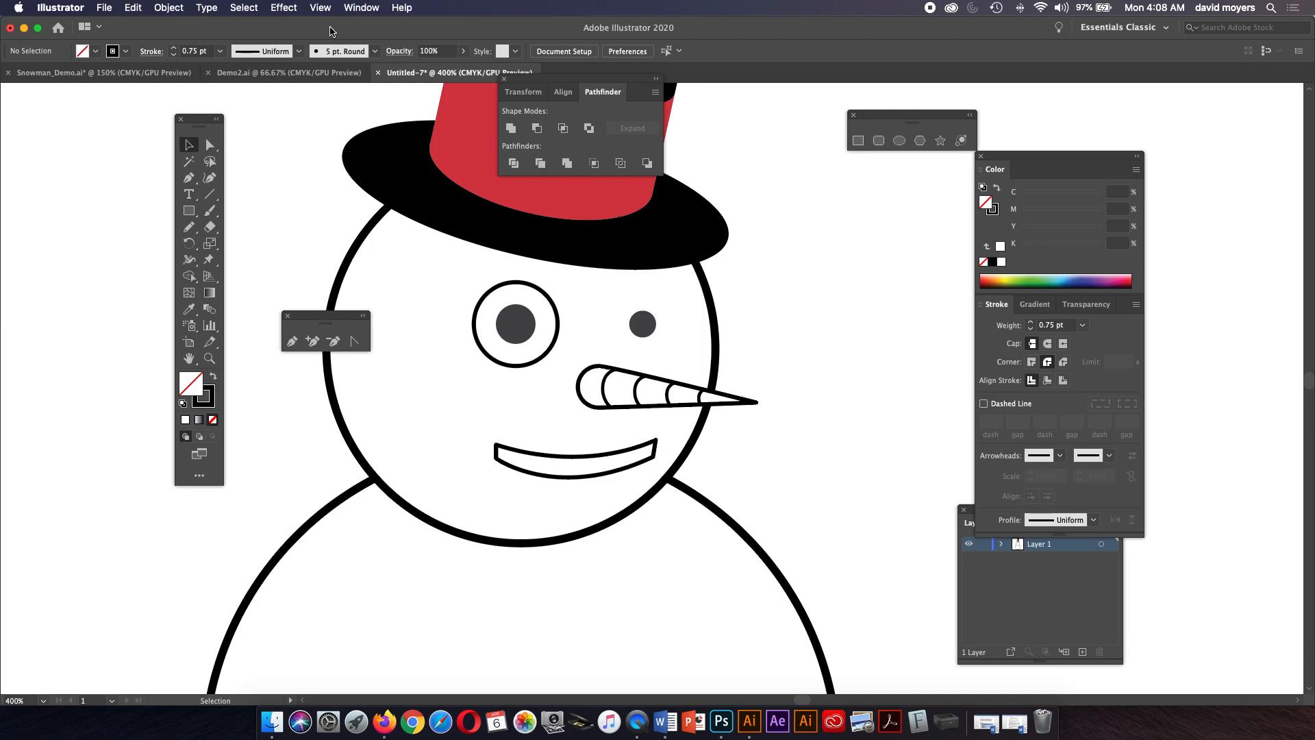
left_click(321, 7)
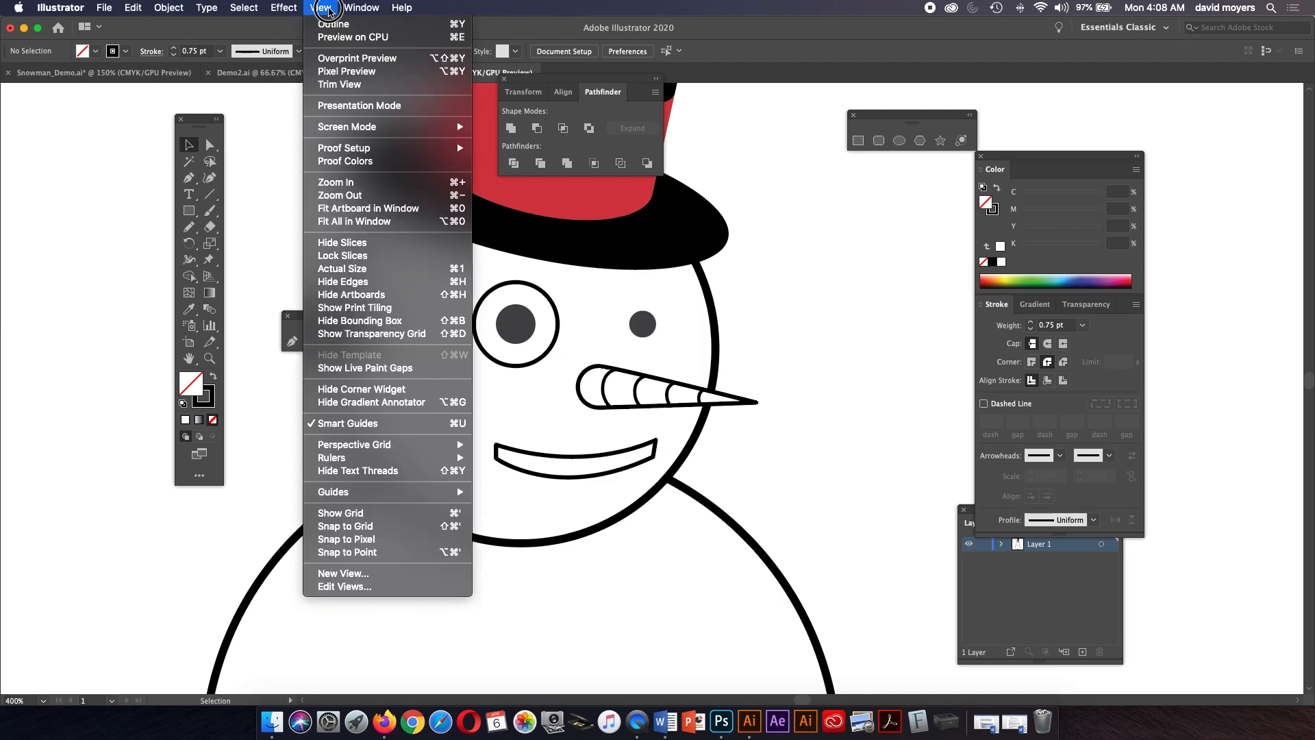
left_click(331, 24)
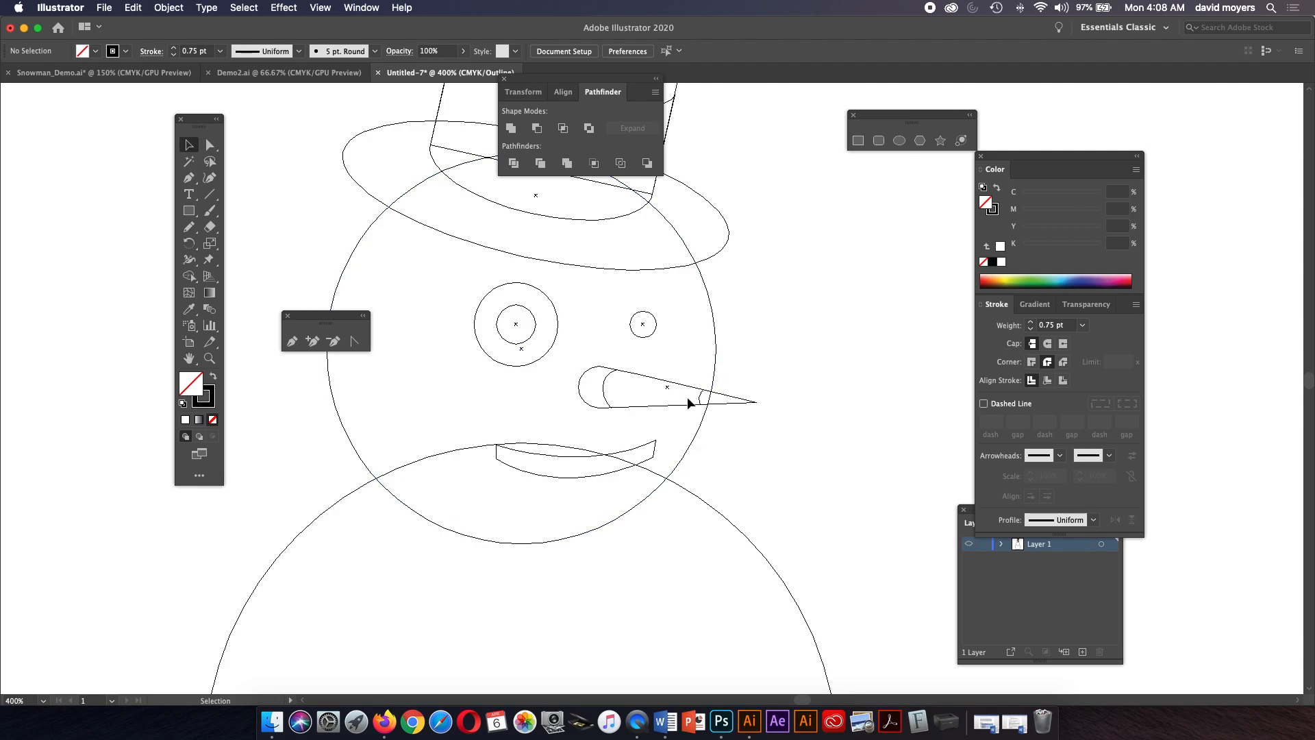
left_click(321, 8)
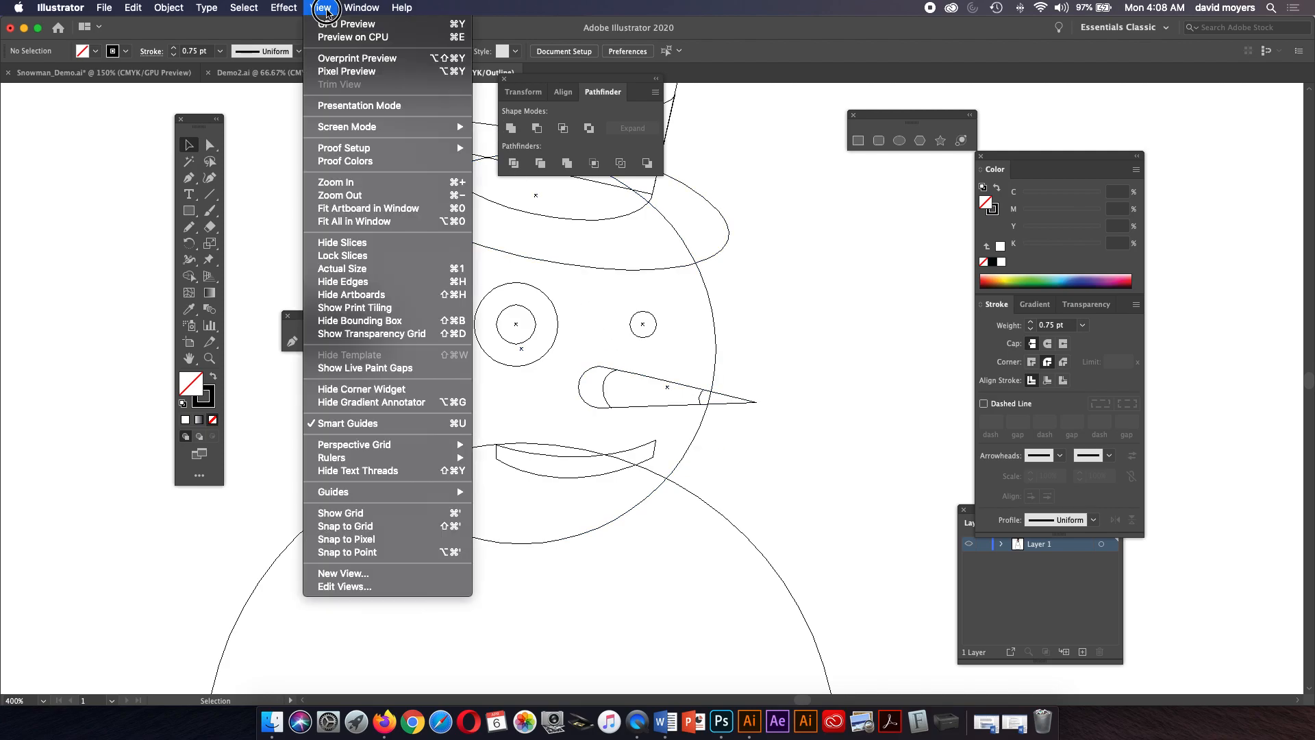
left_click(330, 25)
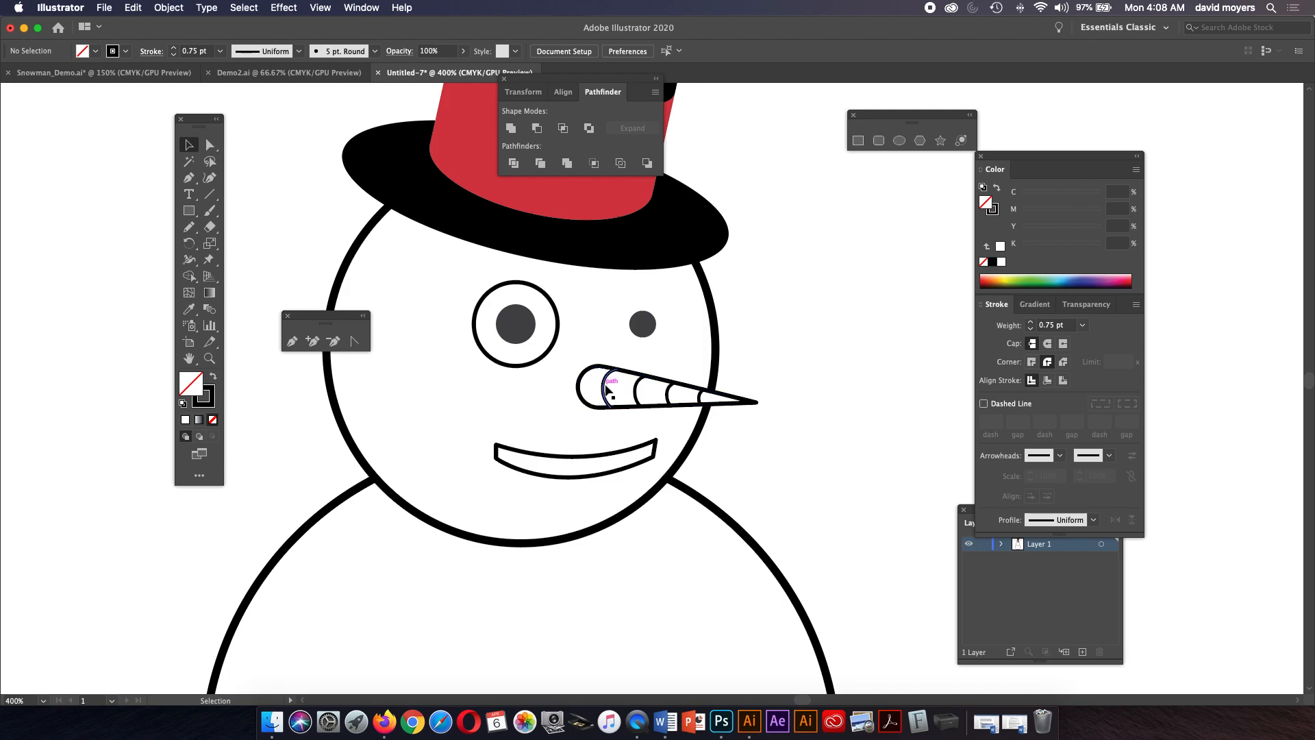
Expand the nose blend into separate objects.
left_click(607, 387)
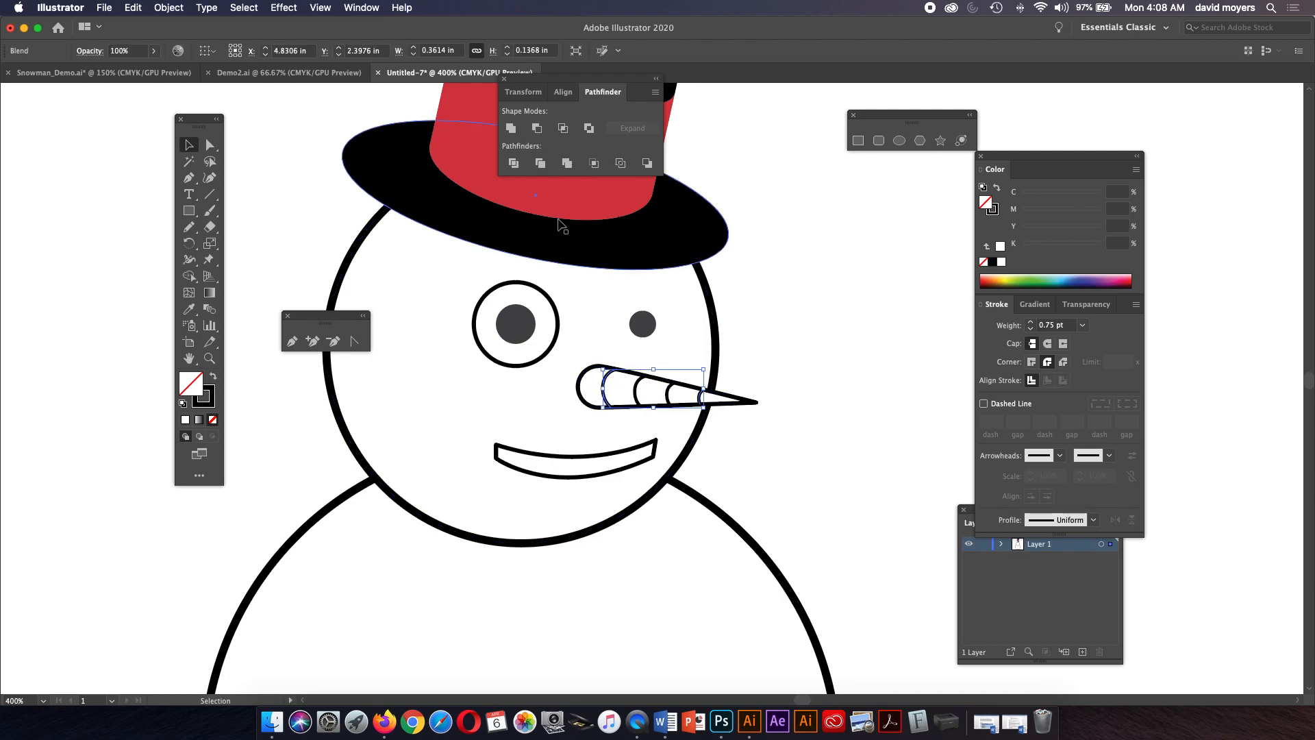
left_click(172, 8)
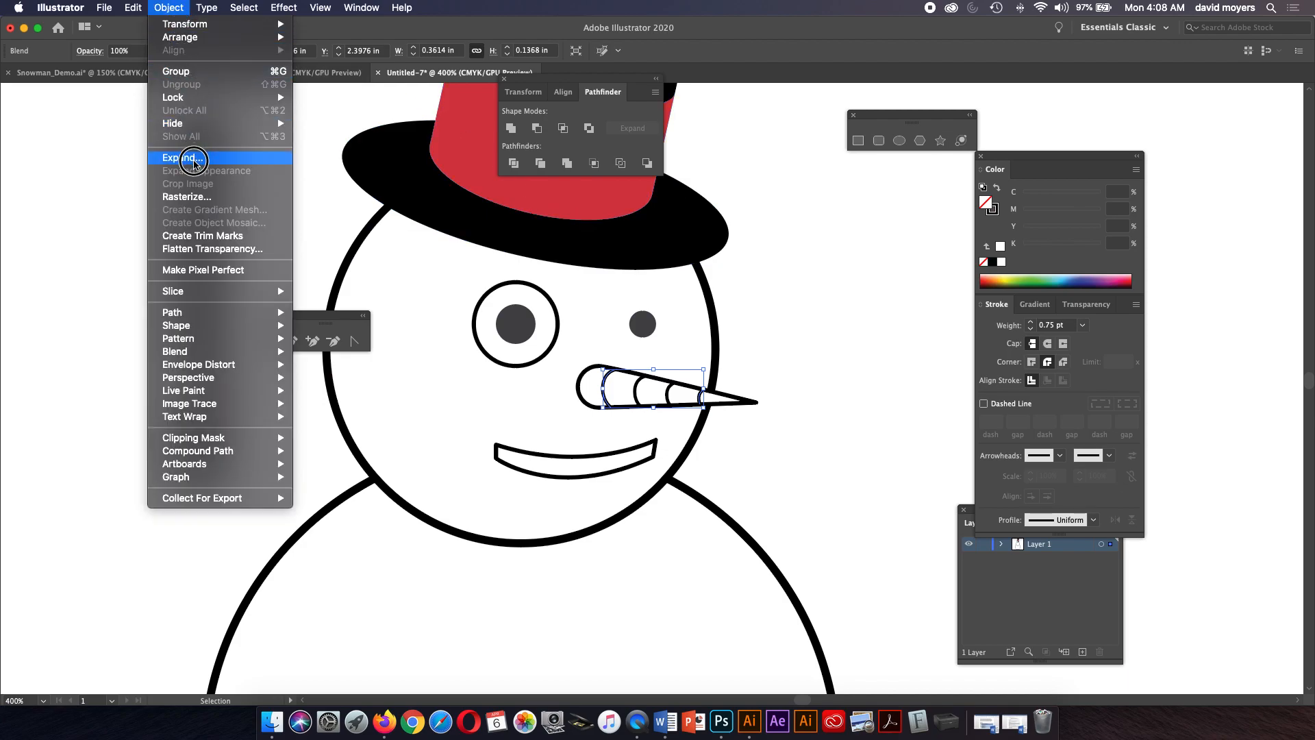
left_click(194, 161)
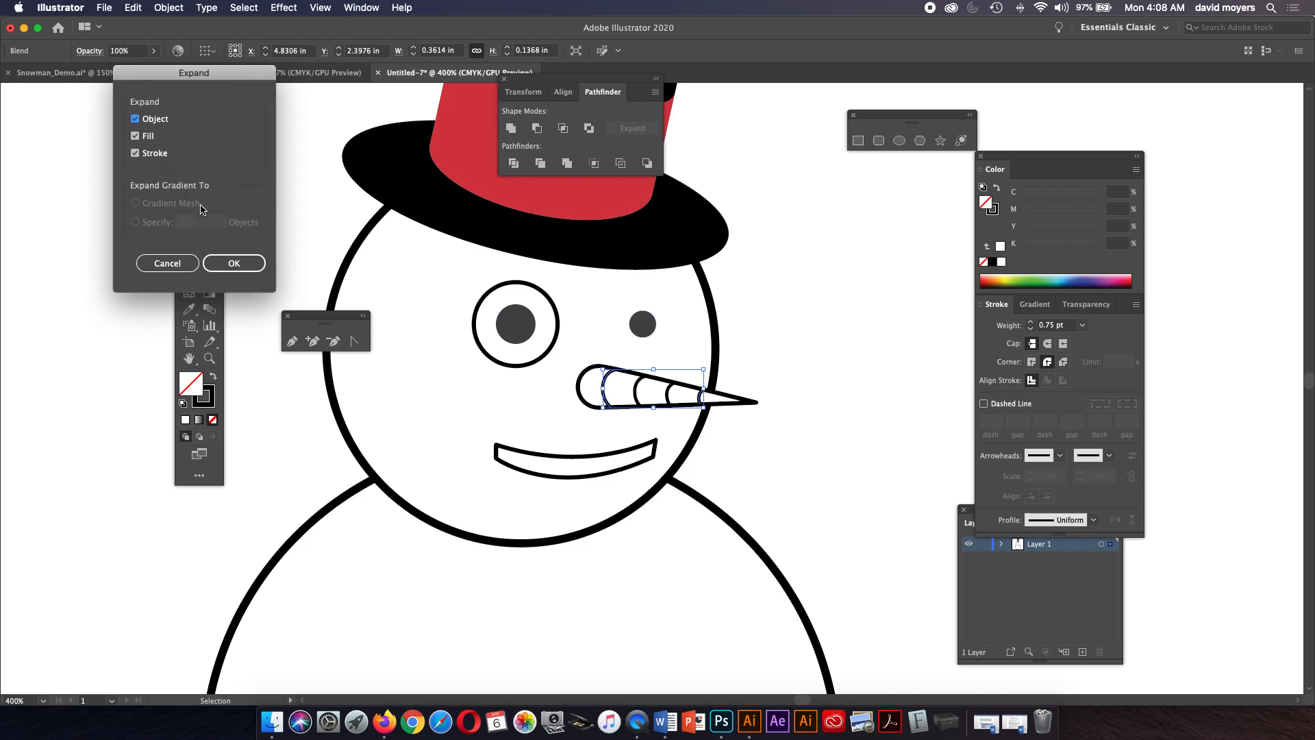
left_click(234, 264)
Select the expanded nose lines and ungroup them.
left_click(208, 145)
left_click(264, 186)
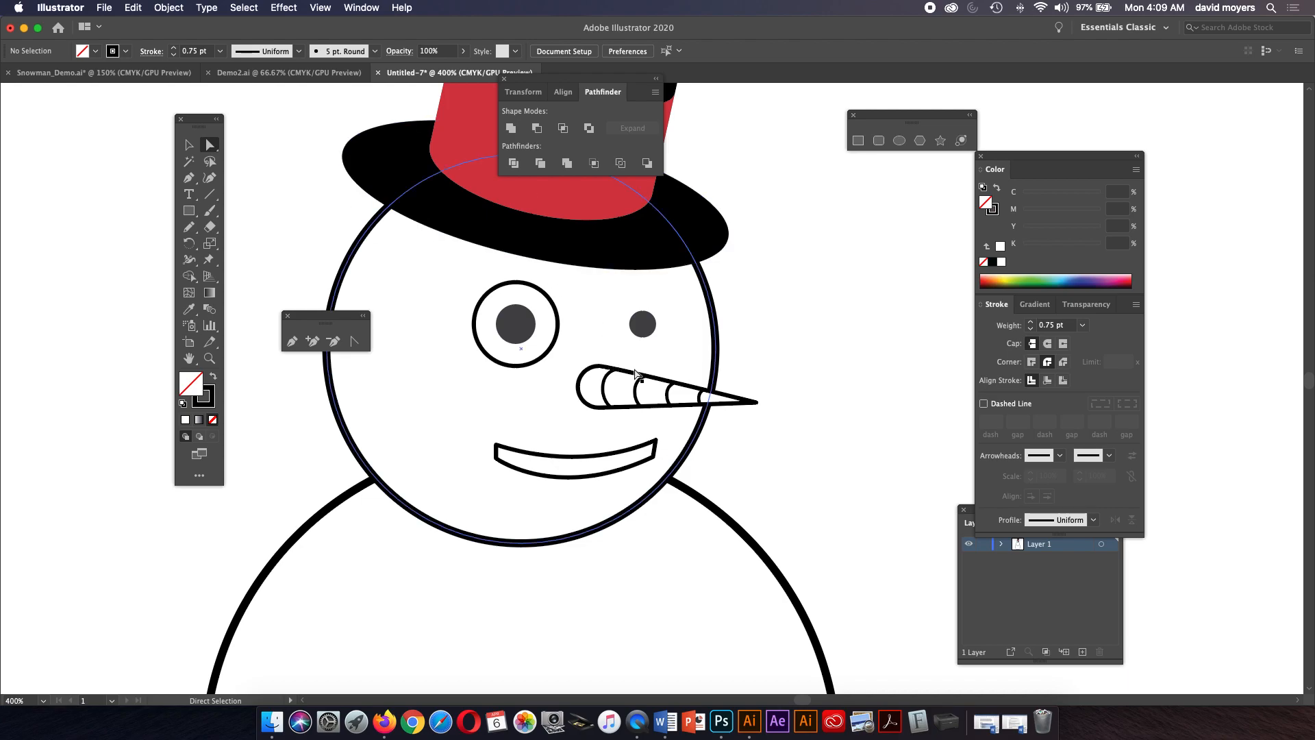
left_click(640, 390)
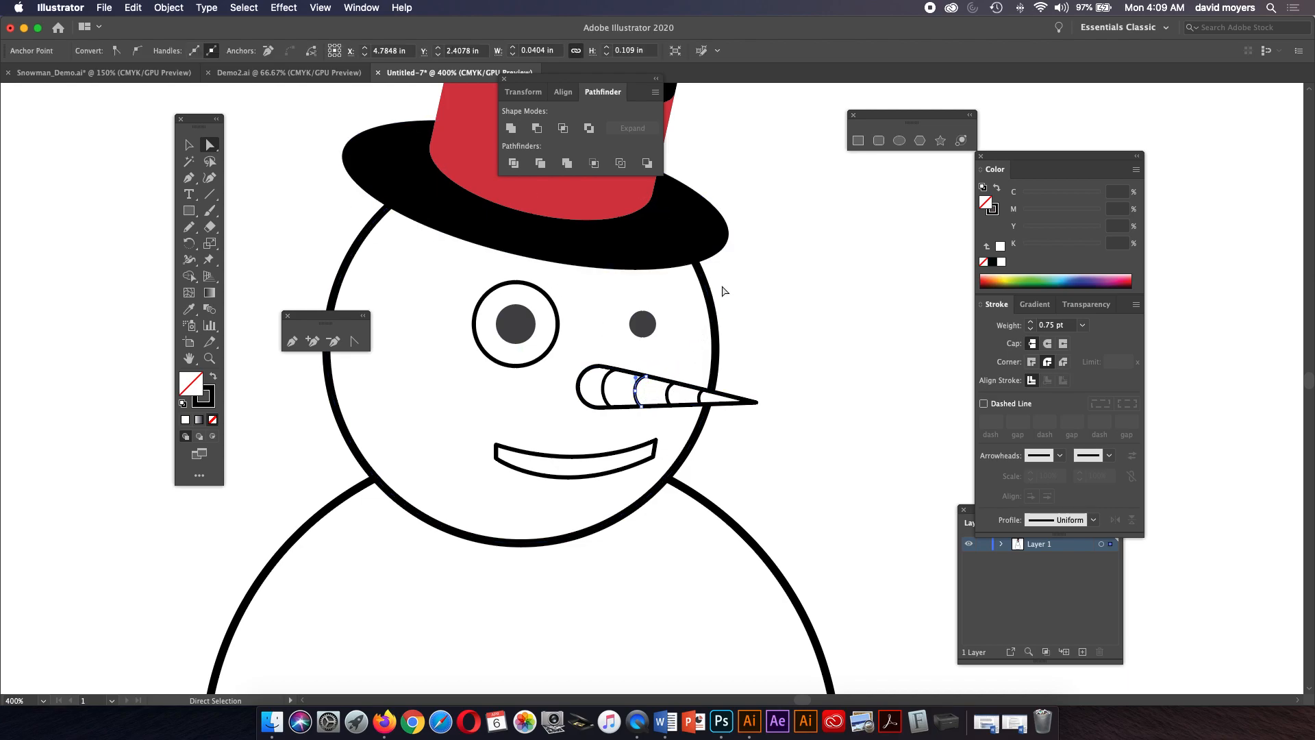
left_click(189, 145)
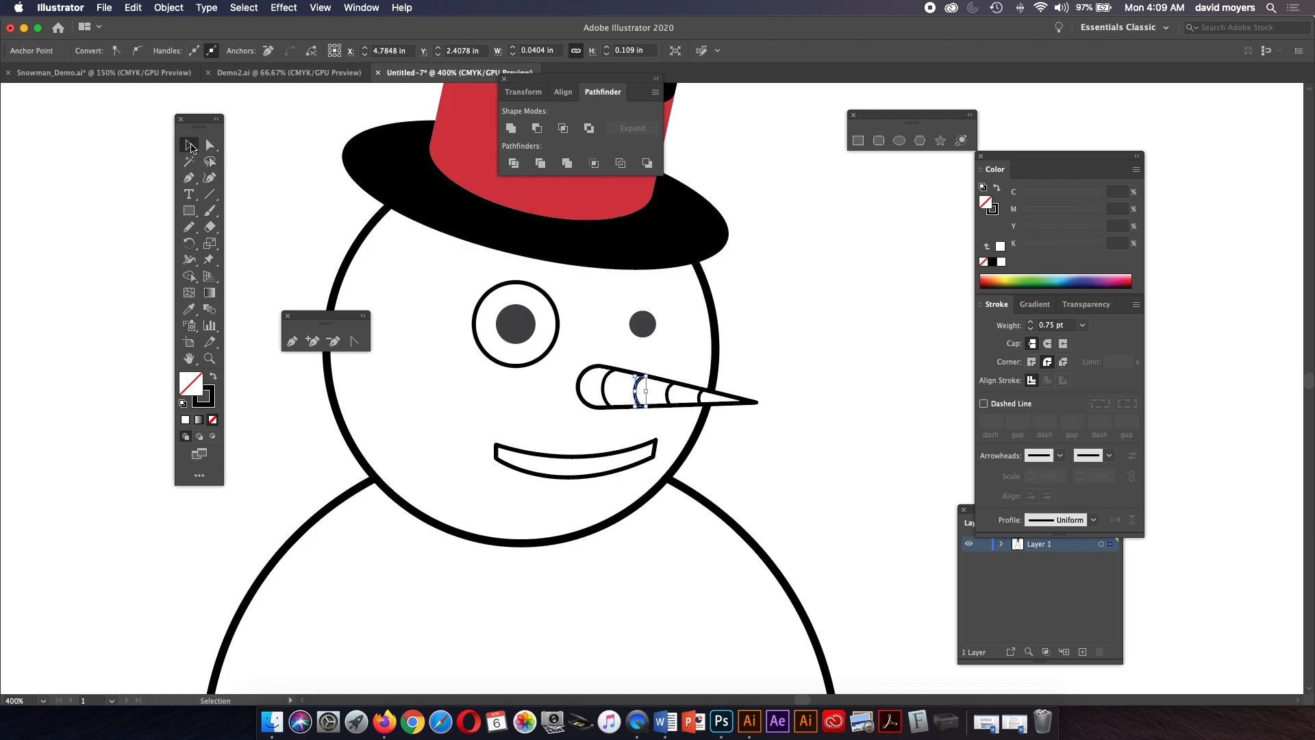
left_click(682, 325)
left_click(670, 396)
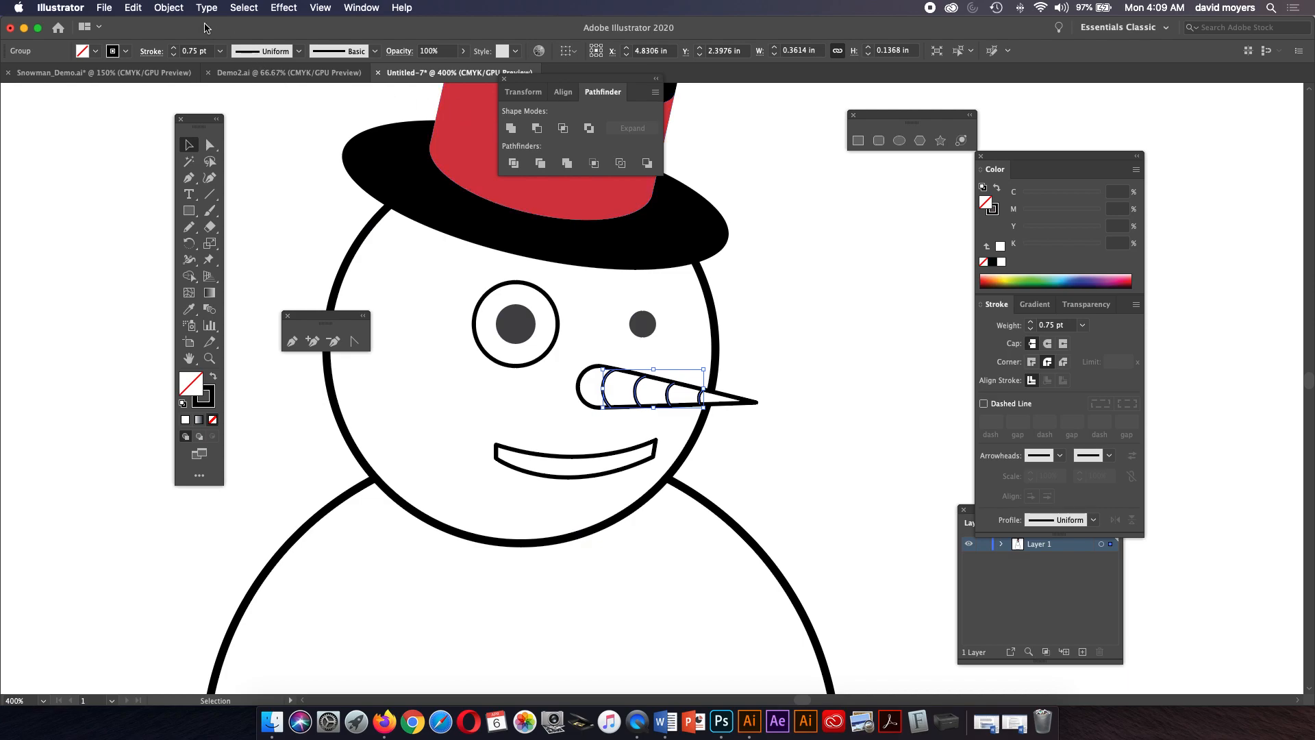
left_click(169, 7)
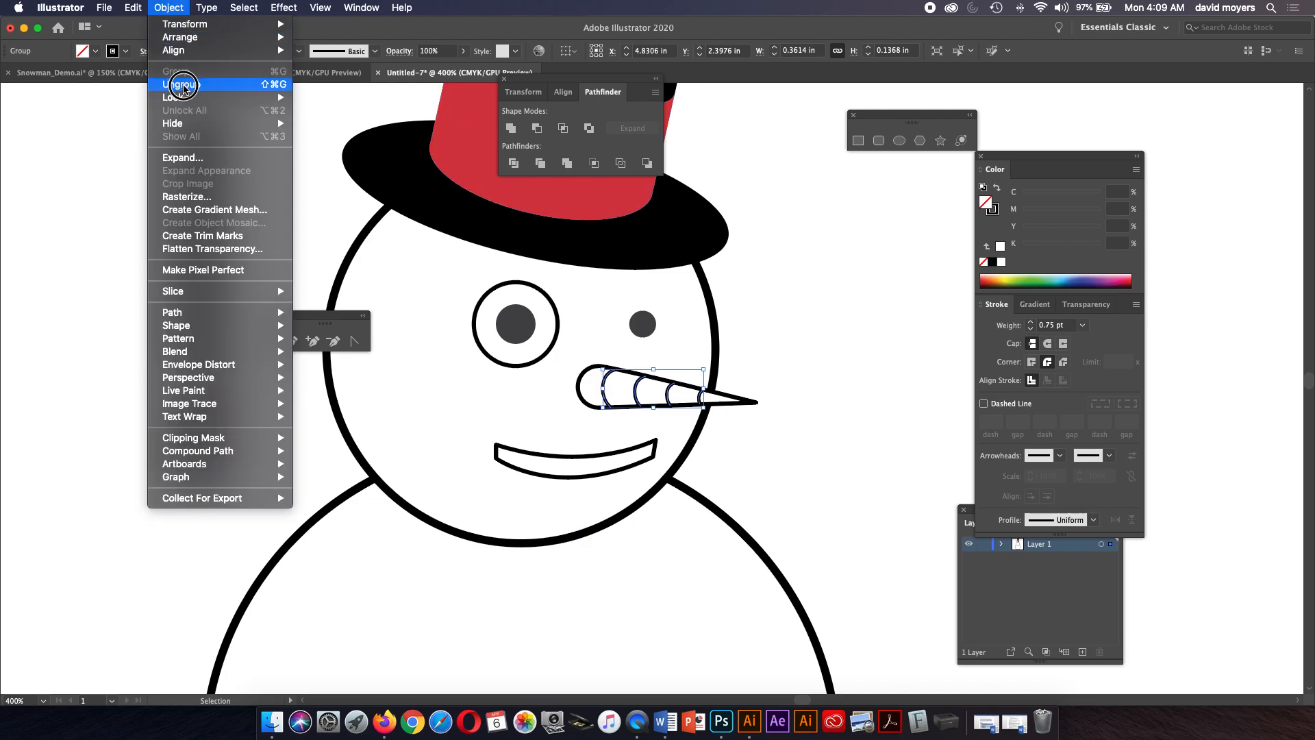
left_click(182, 85)
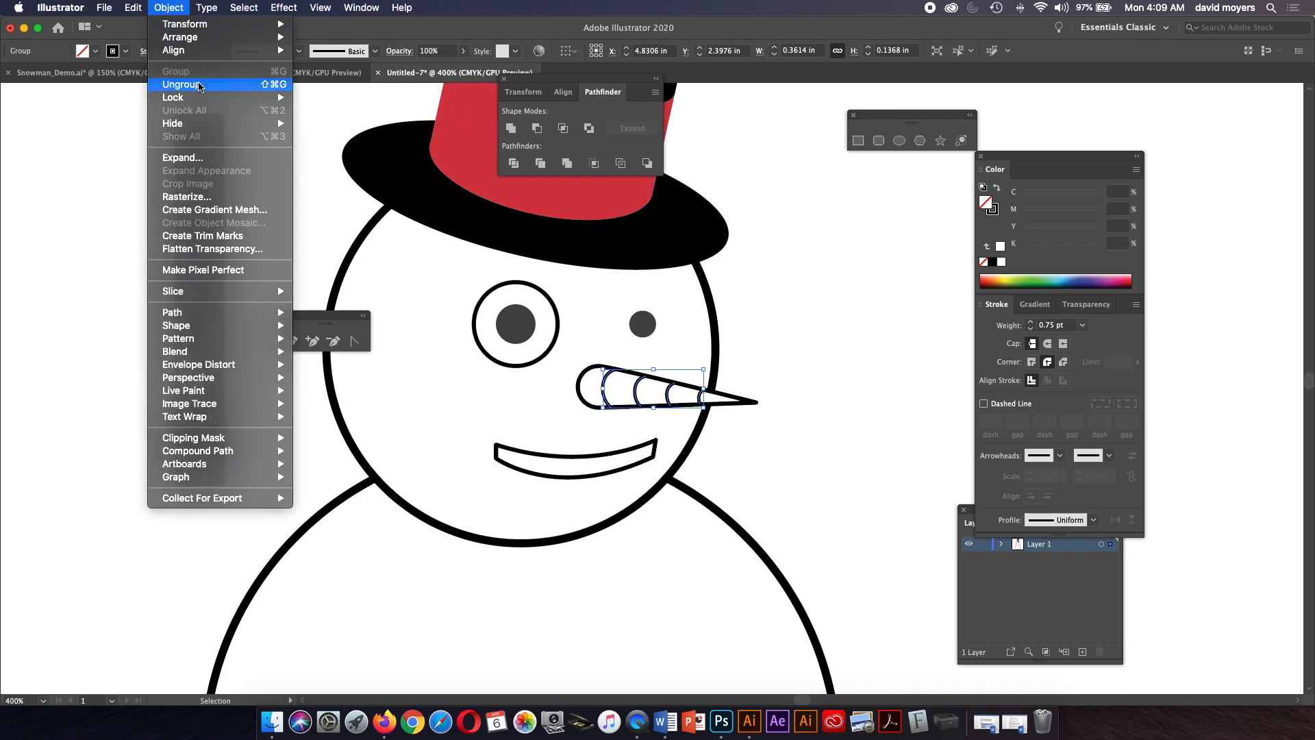
left_click(285, 175)
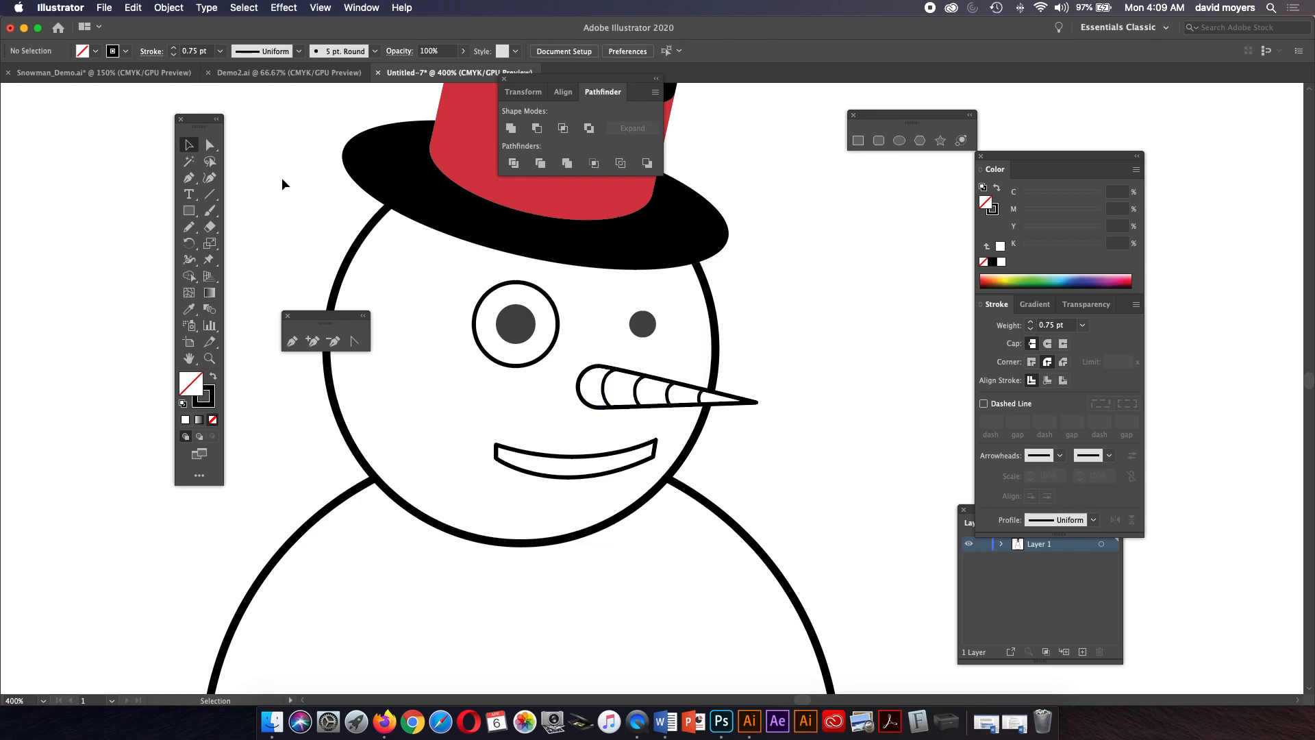
Draw a small circle about 0.23 in wide near the top of the middle snowball.
key("super+minus")
key("super+minus")
key("super+minus")
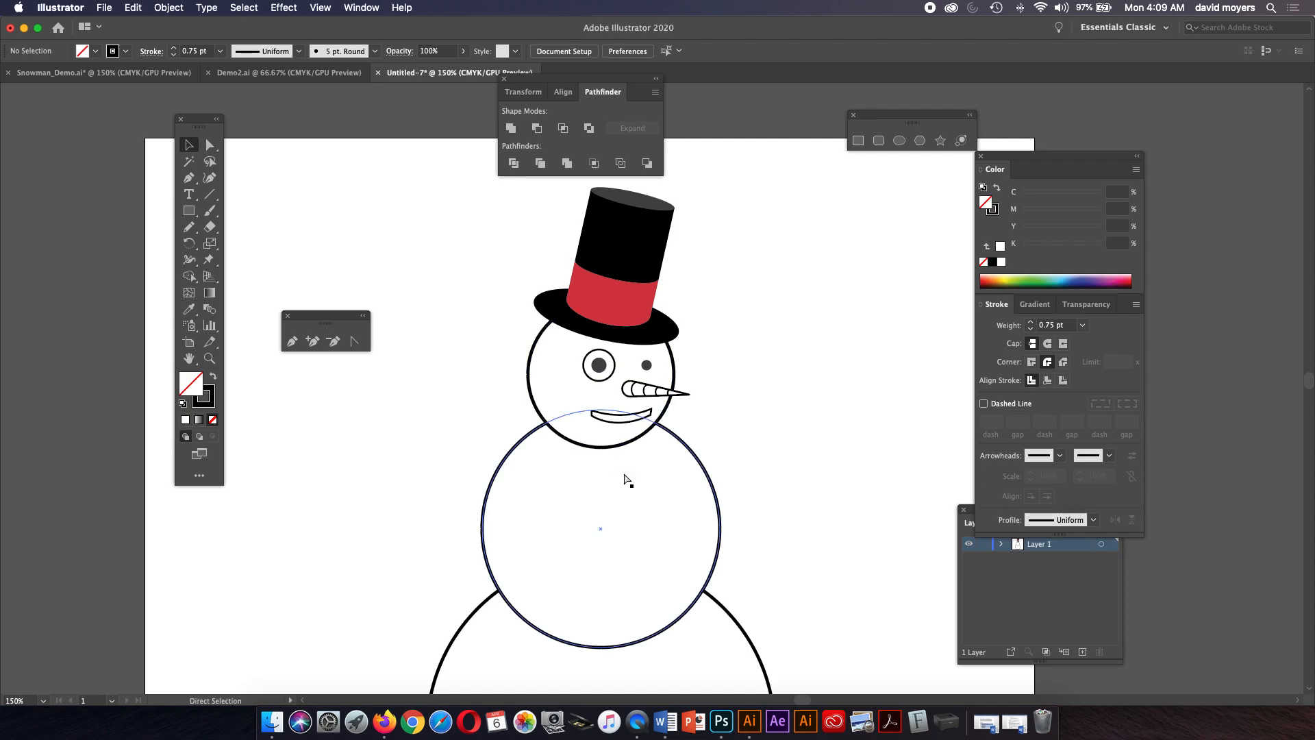
key("super+minus")
key("space")
left_click_drag(722, 448, 669, 357)
left_click(193, 212)
left_click_drag(197, 216, 234, 244)
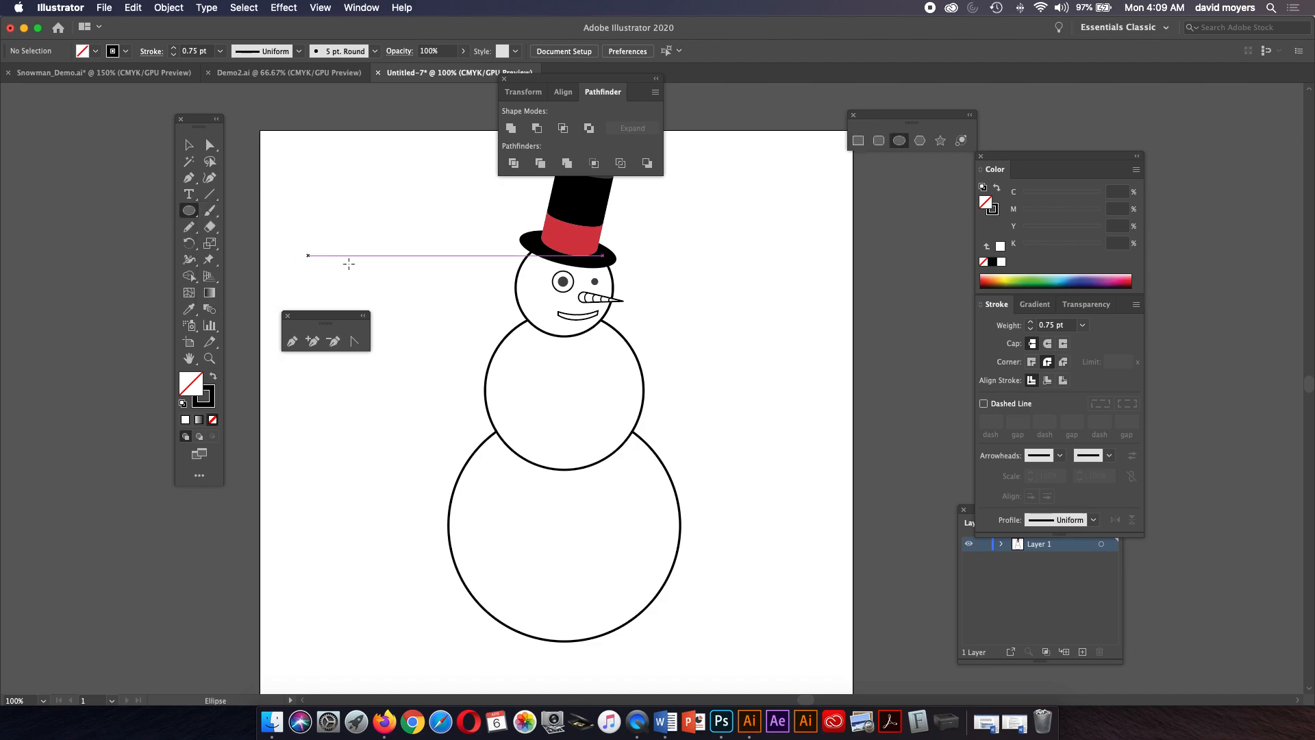
left_click_drag(585, 357, 594, 364)
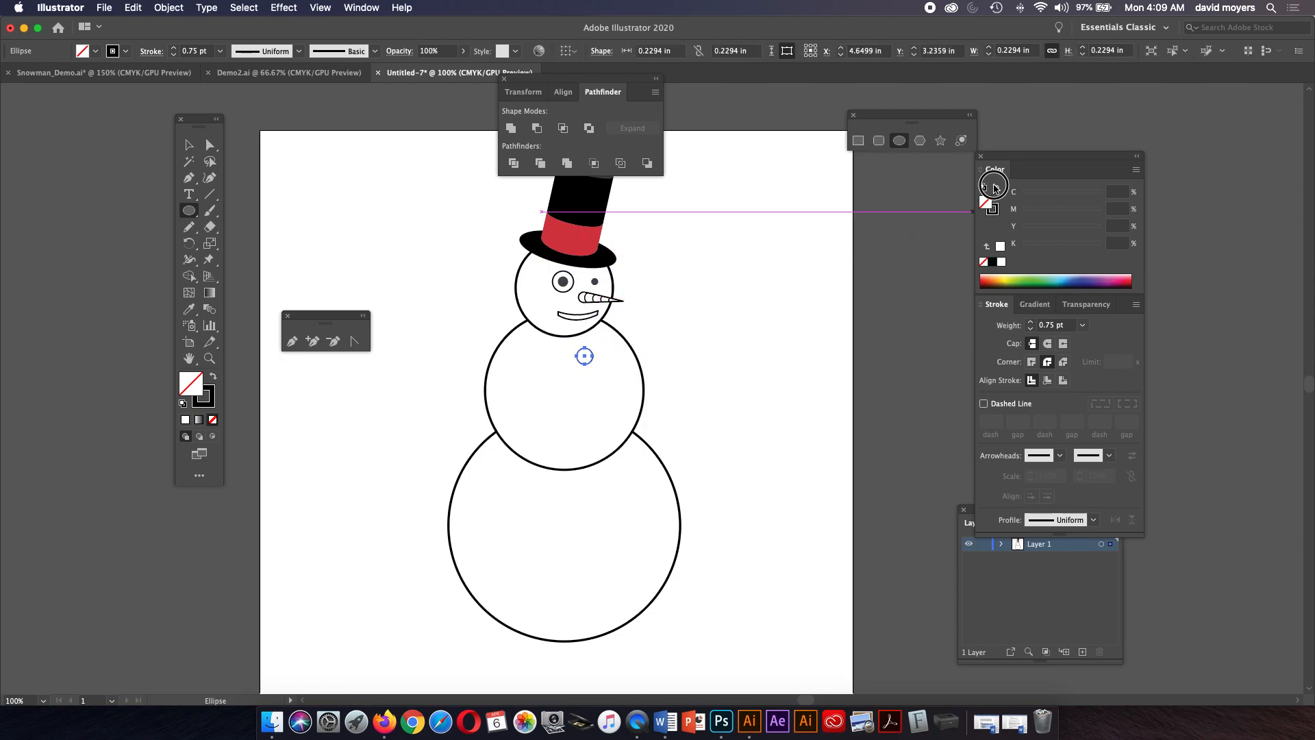
Make the small circle solid black with no stroke and place a copy near the bottom of the middle snowball.
left_click(998, 192)
left_click(189, 145)
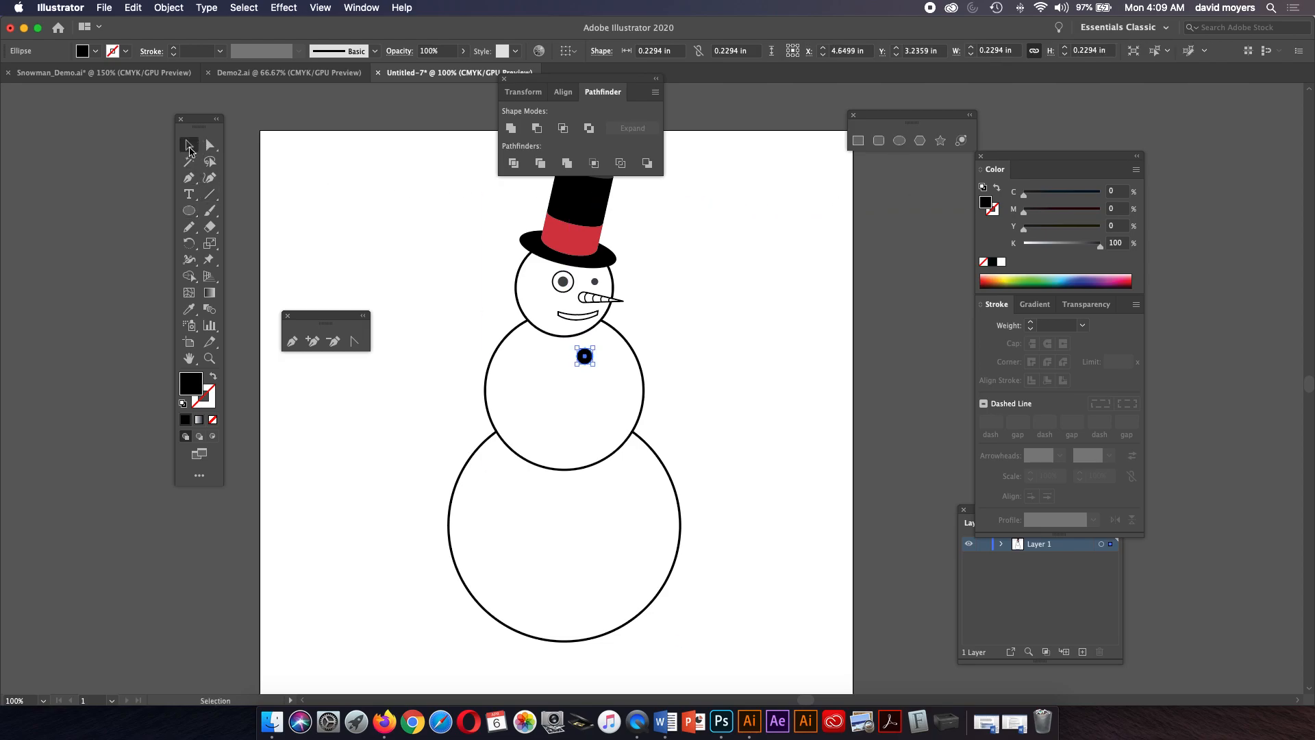
left_click_drag(587, 363, 589, 444)
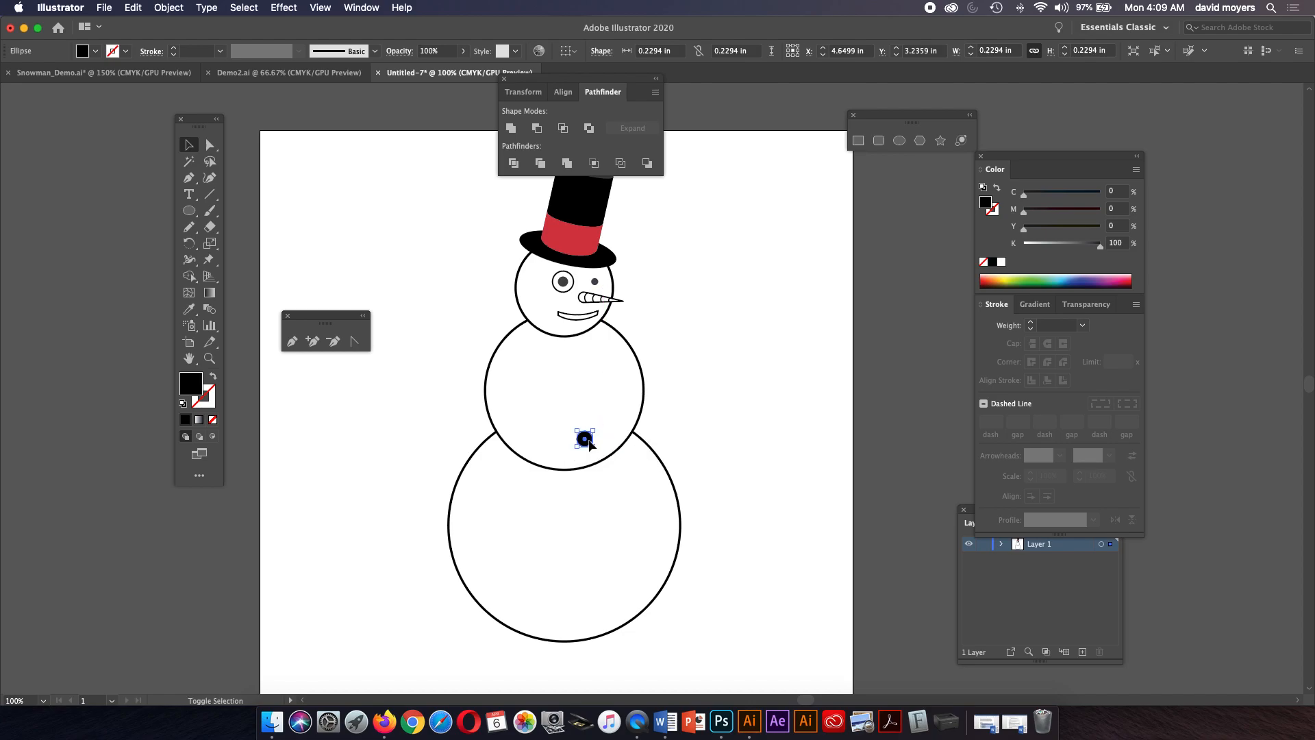
key("super+z")
left_click_drag(587, 358, 588, 441)
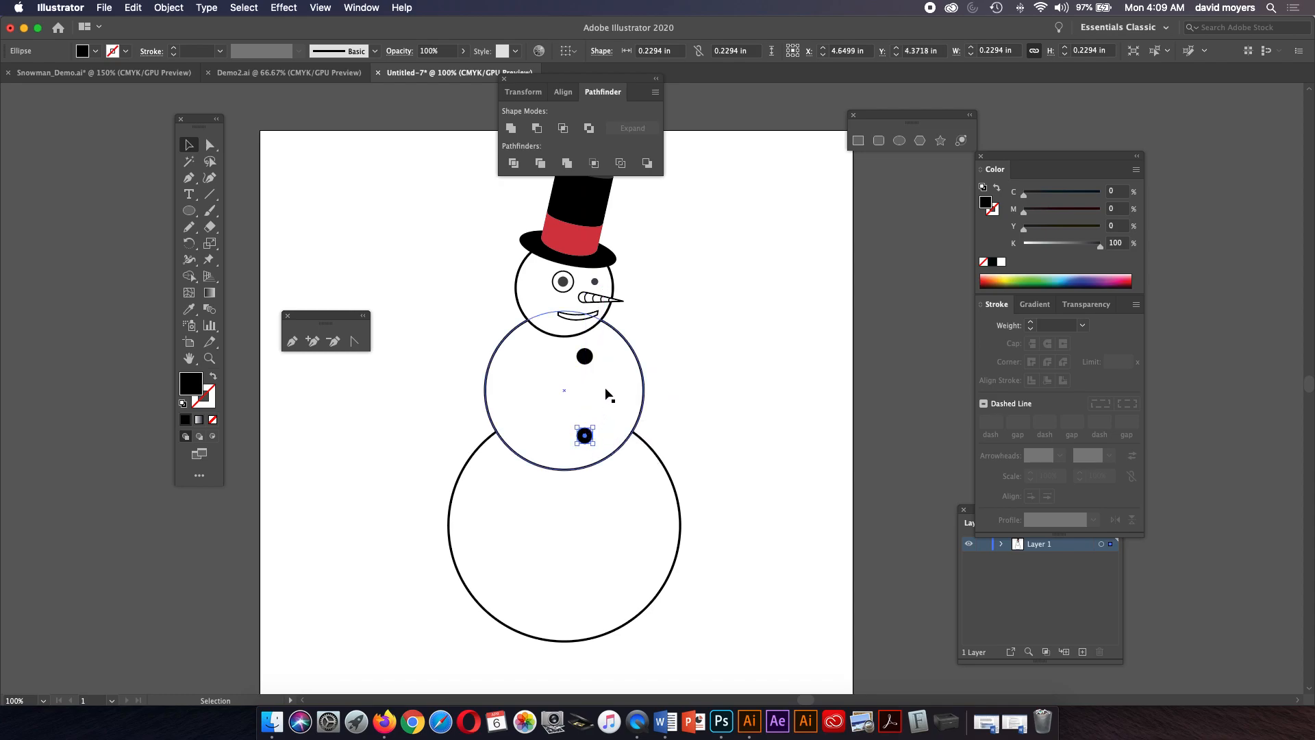
Try blending the top and bottom button circles with the Blend tool.
key("z")
left_click(609, 387)
left_click(605, 397)
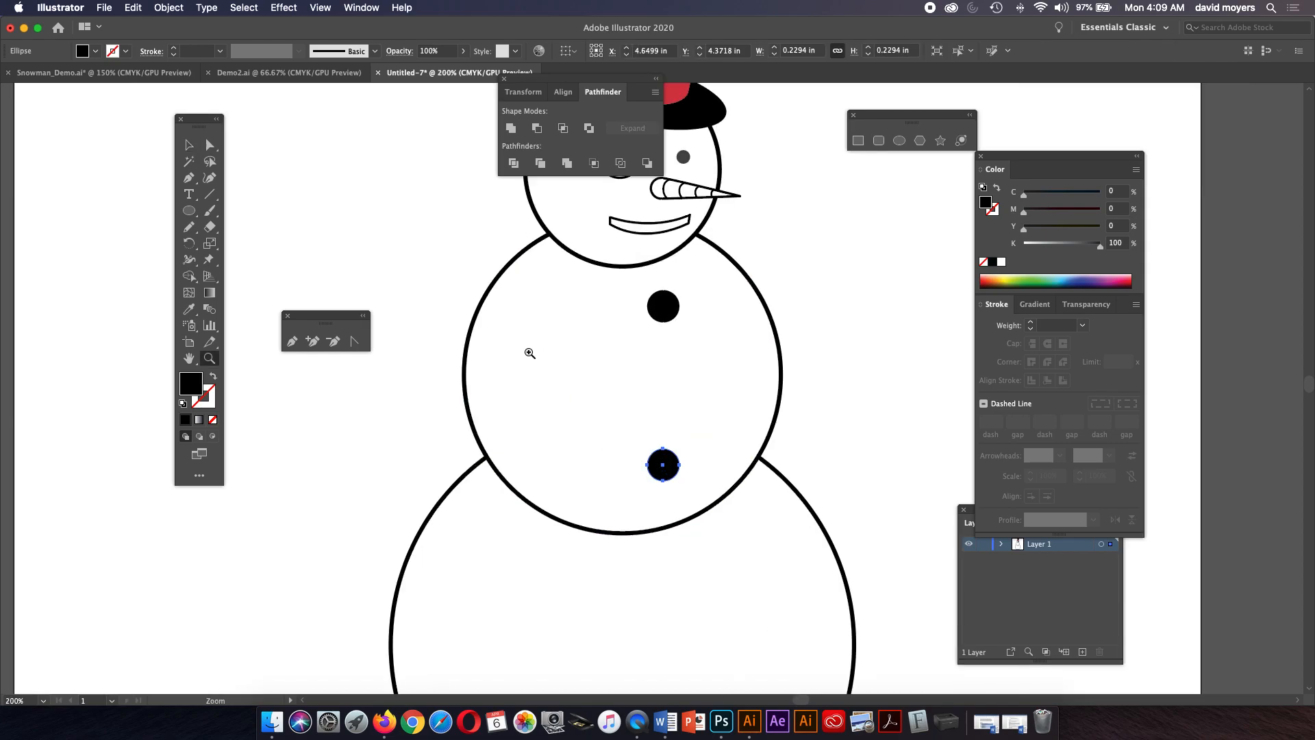
key("w")
left_click(682, 467)
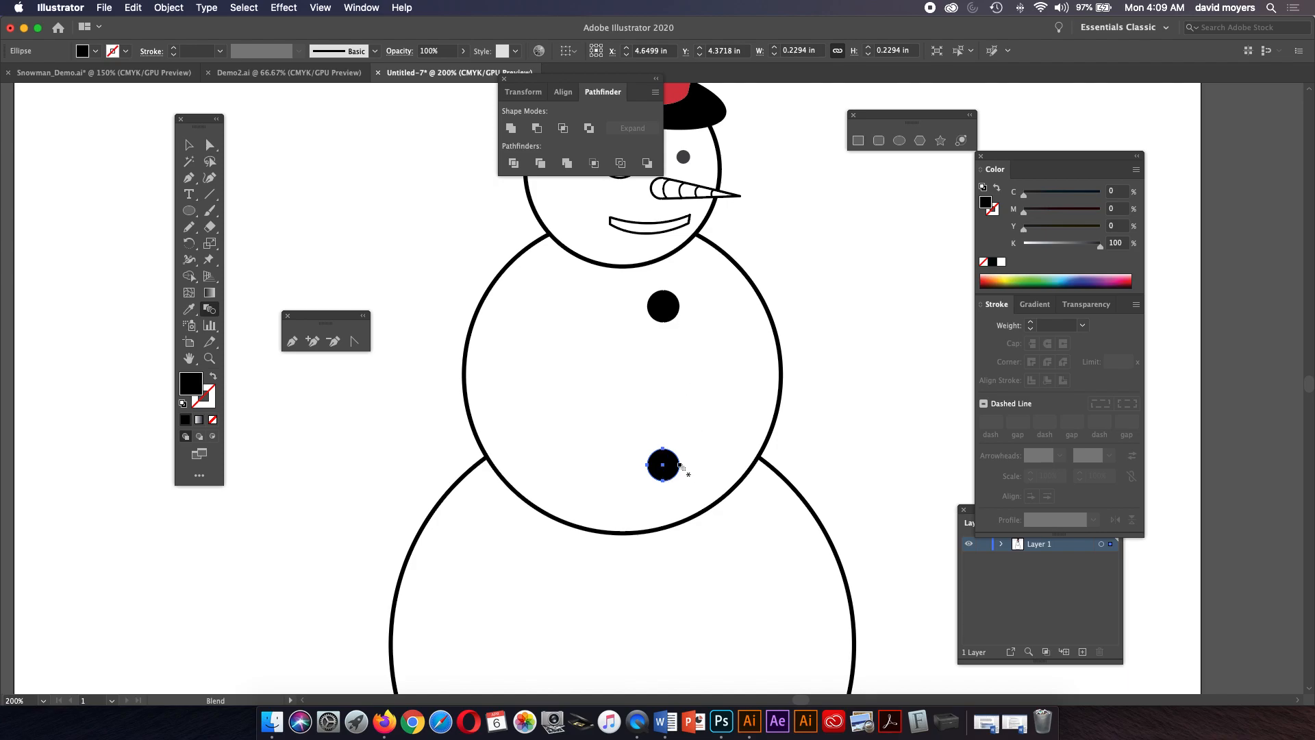
left_click(678, 307)
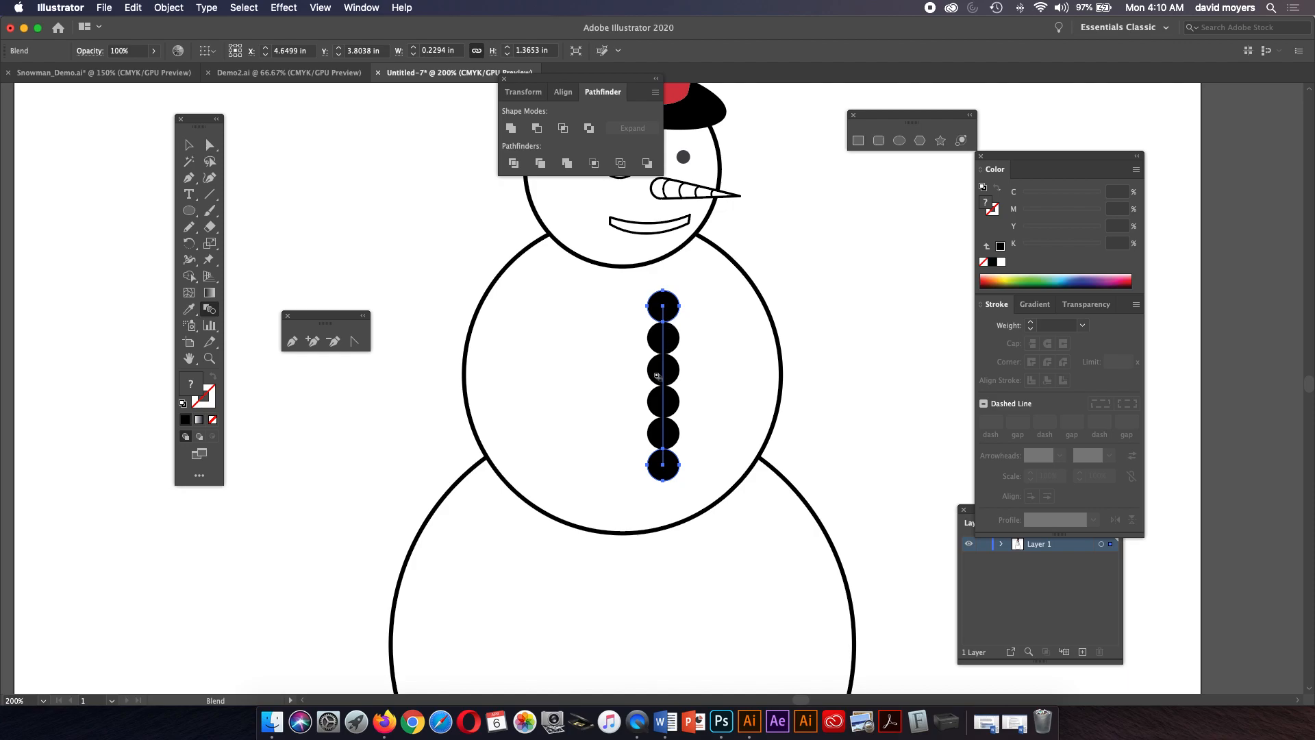
left_click(217, 313)
key("super+z")
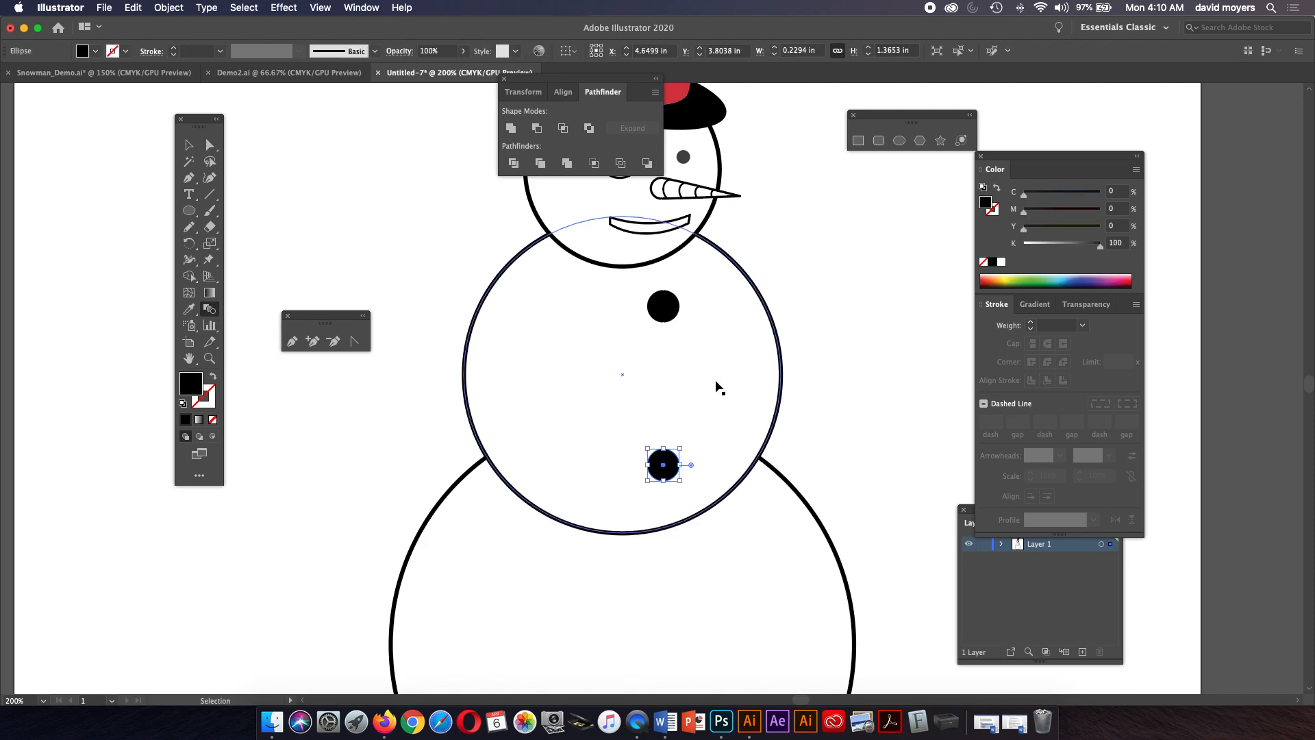
Blend the top and bottom button circles together.
left_click(680, 466)
left_click(656, 309)
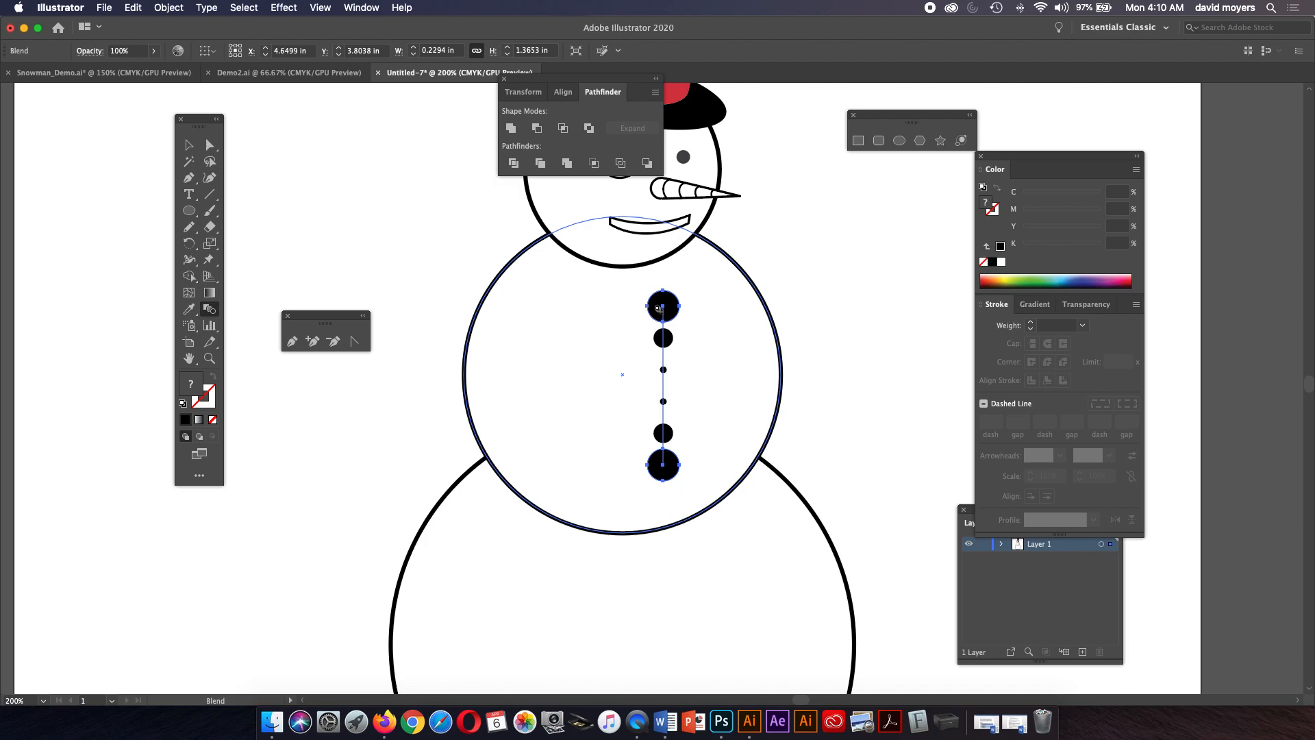
key("super+z")
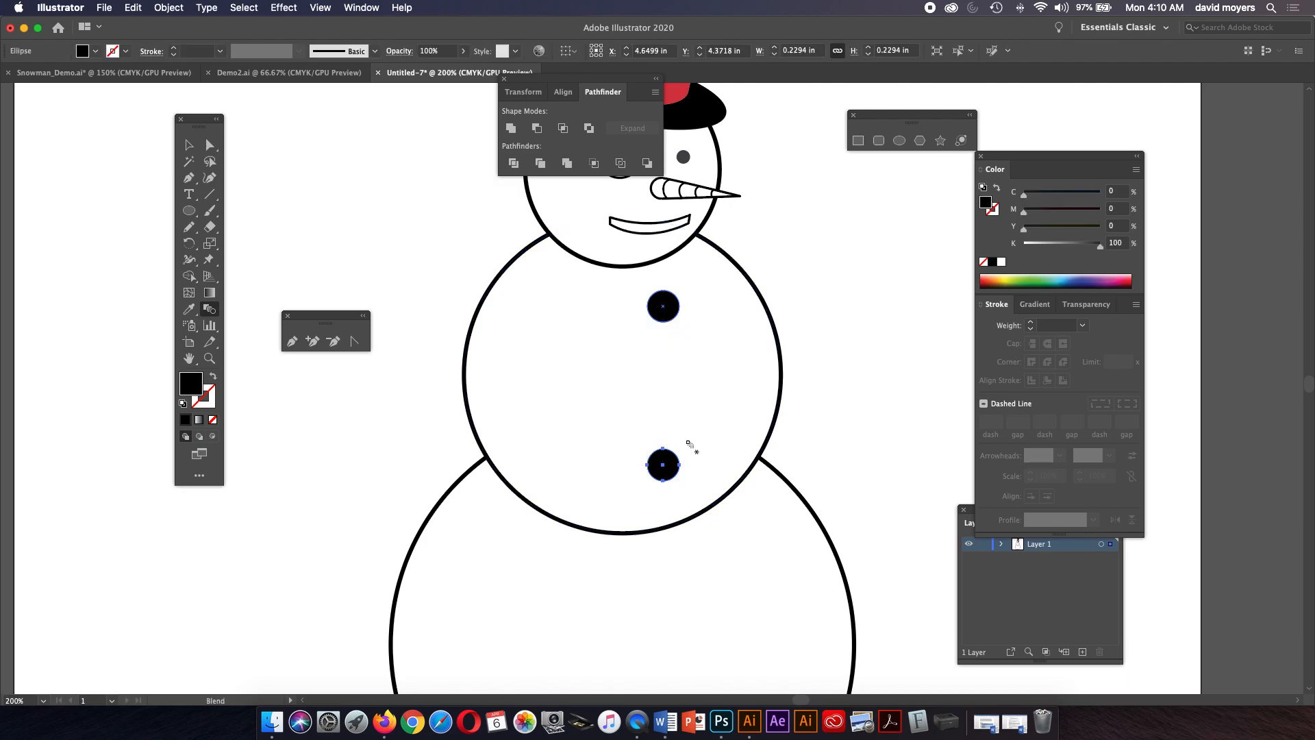
left_click(678, 305)
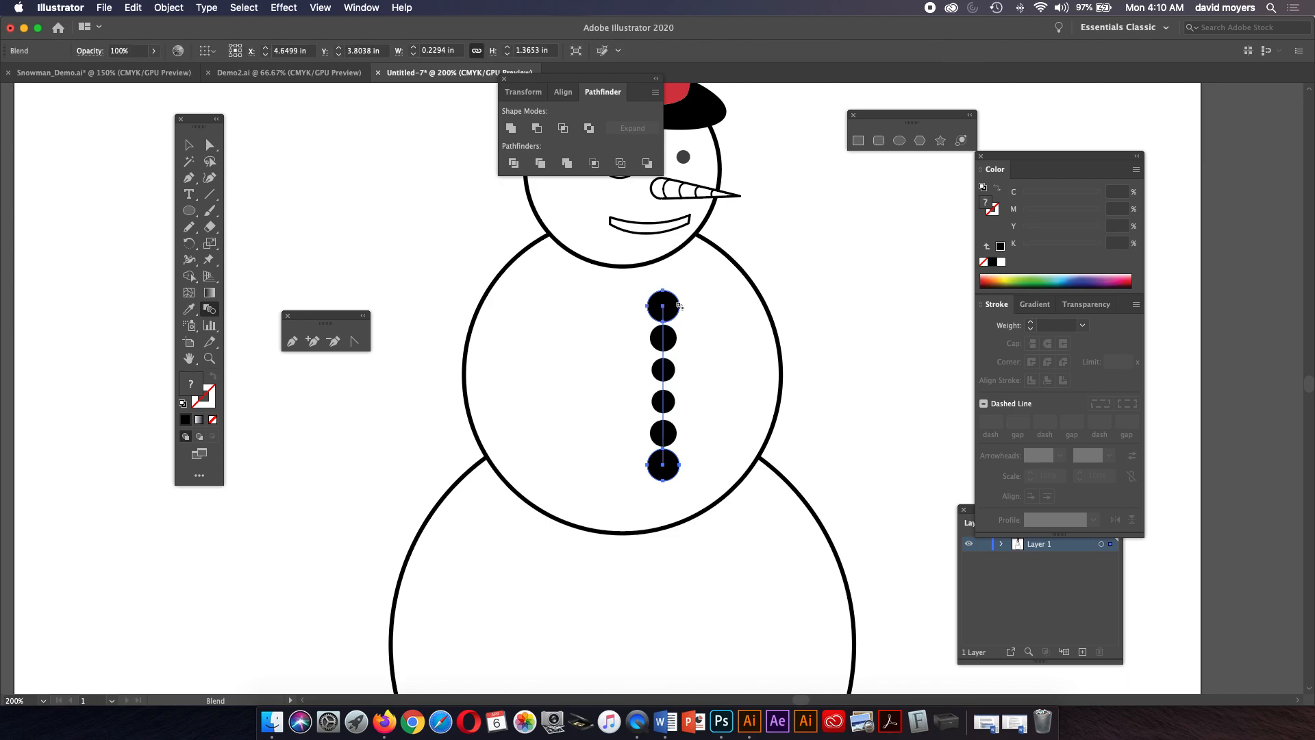
key("super+z")
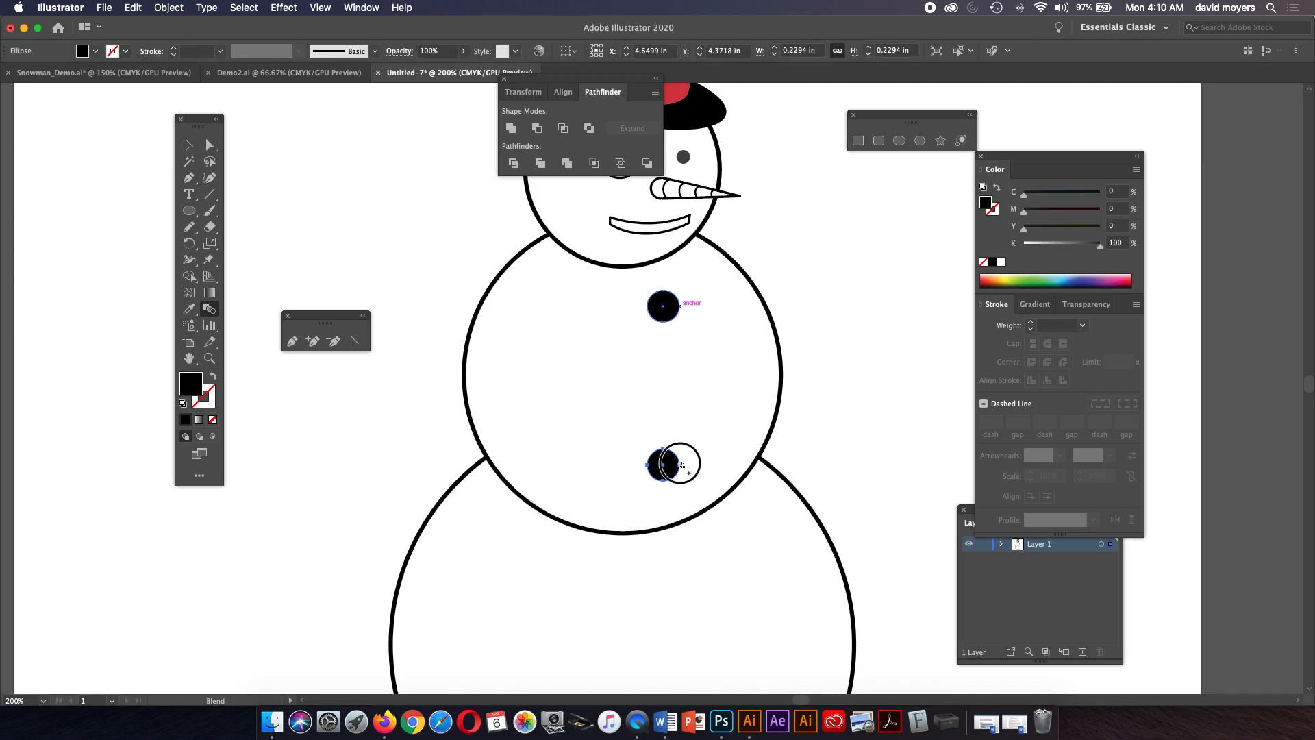
left_click(678, 305)
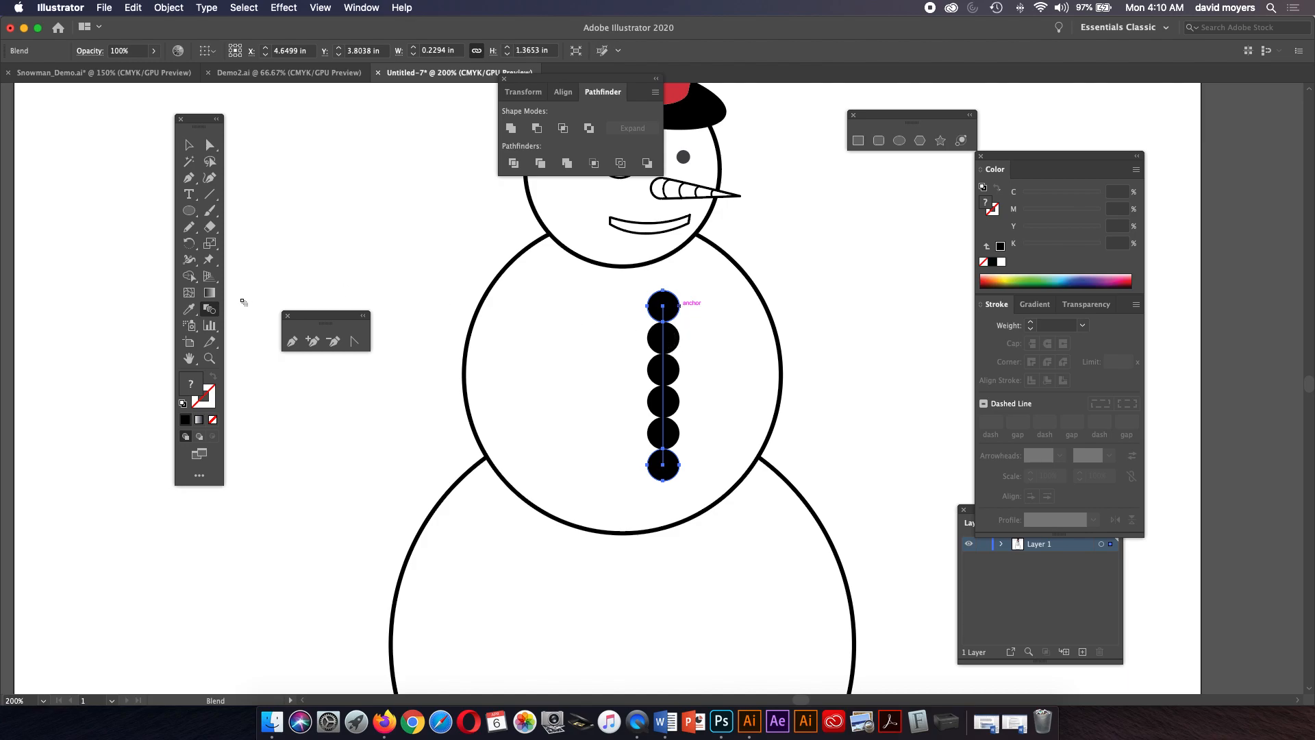
Set the blend options to Specified Steps with 2 steps.
double_click(213, 312)
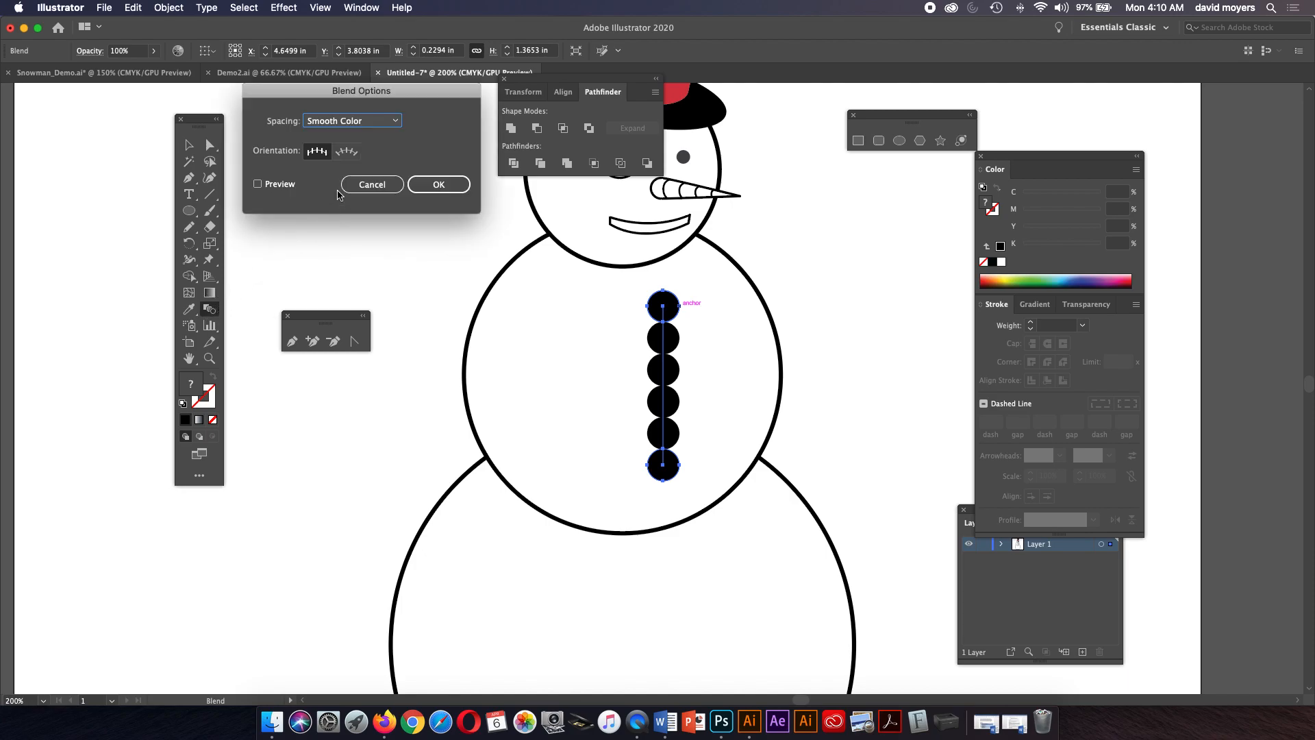
left_click(364, 122)
left_click(345, 142)
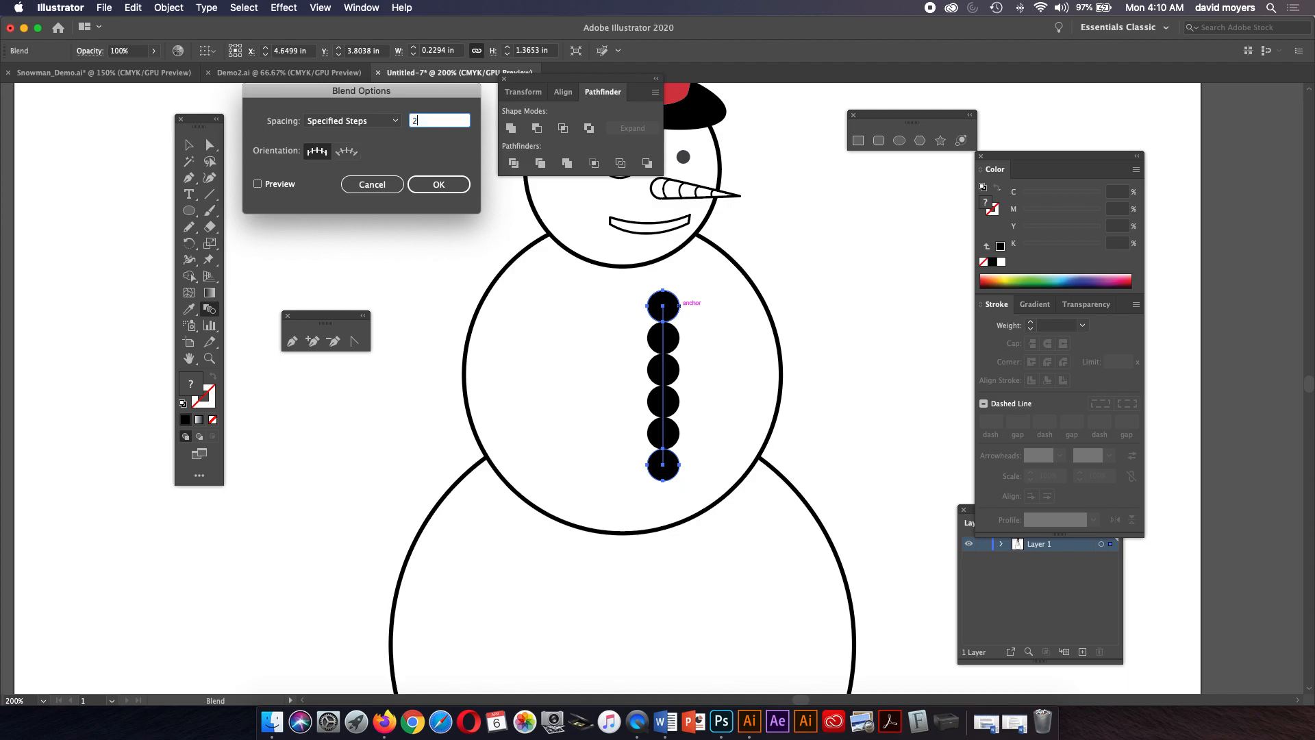
left_click(257, 185)
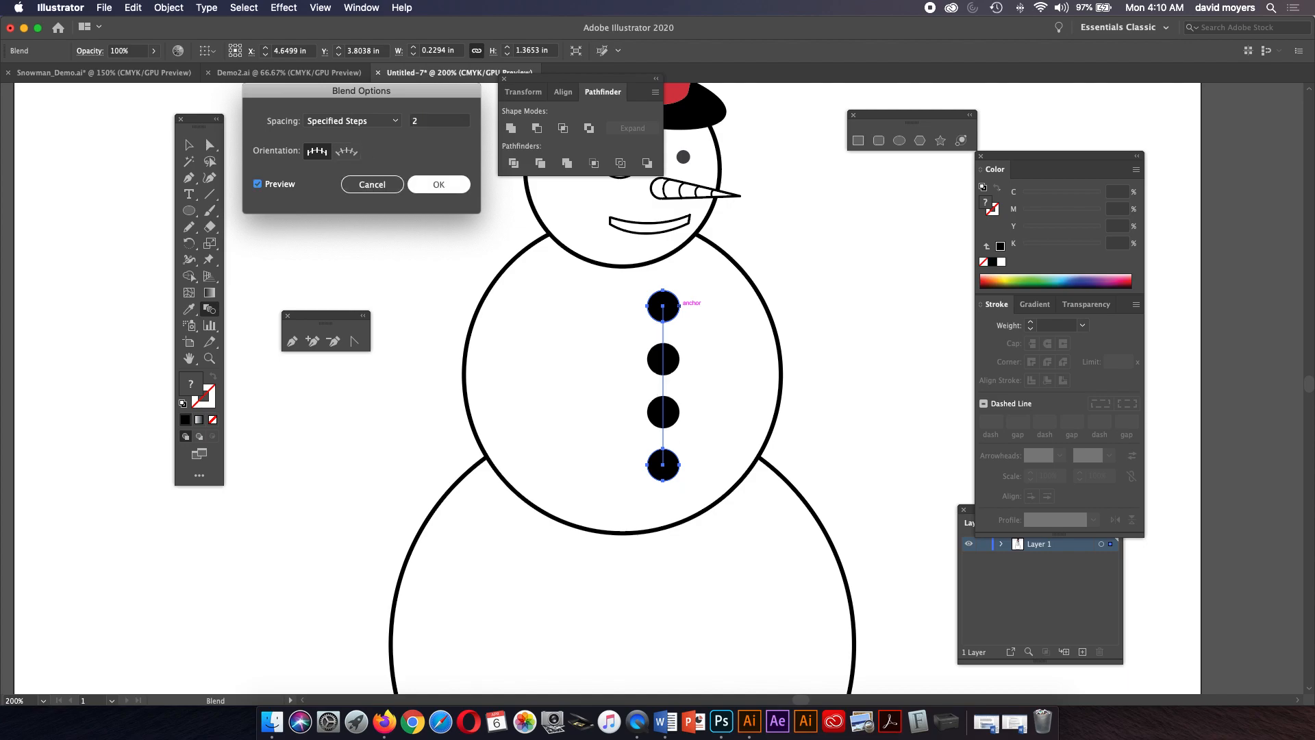
left_click(439, 184)
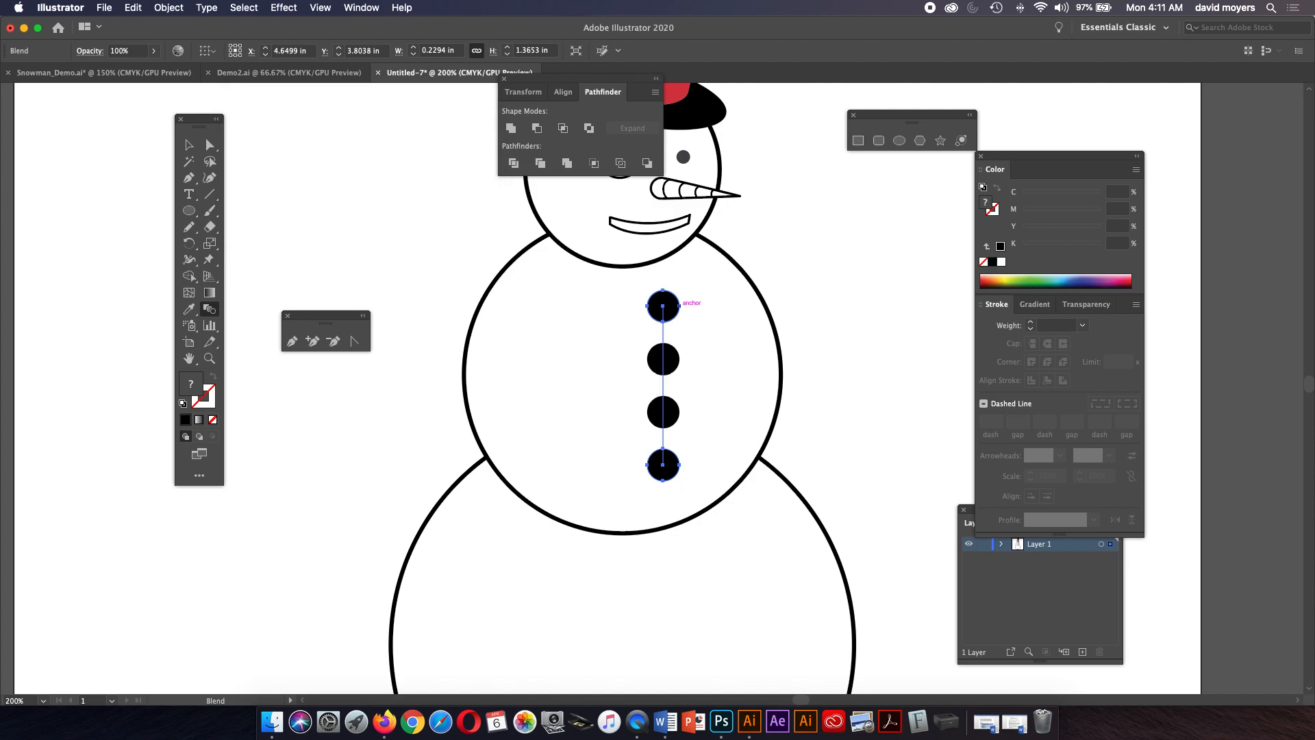
Zoom the view and switch between Outline and Preview to inspect the button blend.
key("super+minus")
key("super+minus")
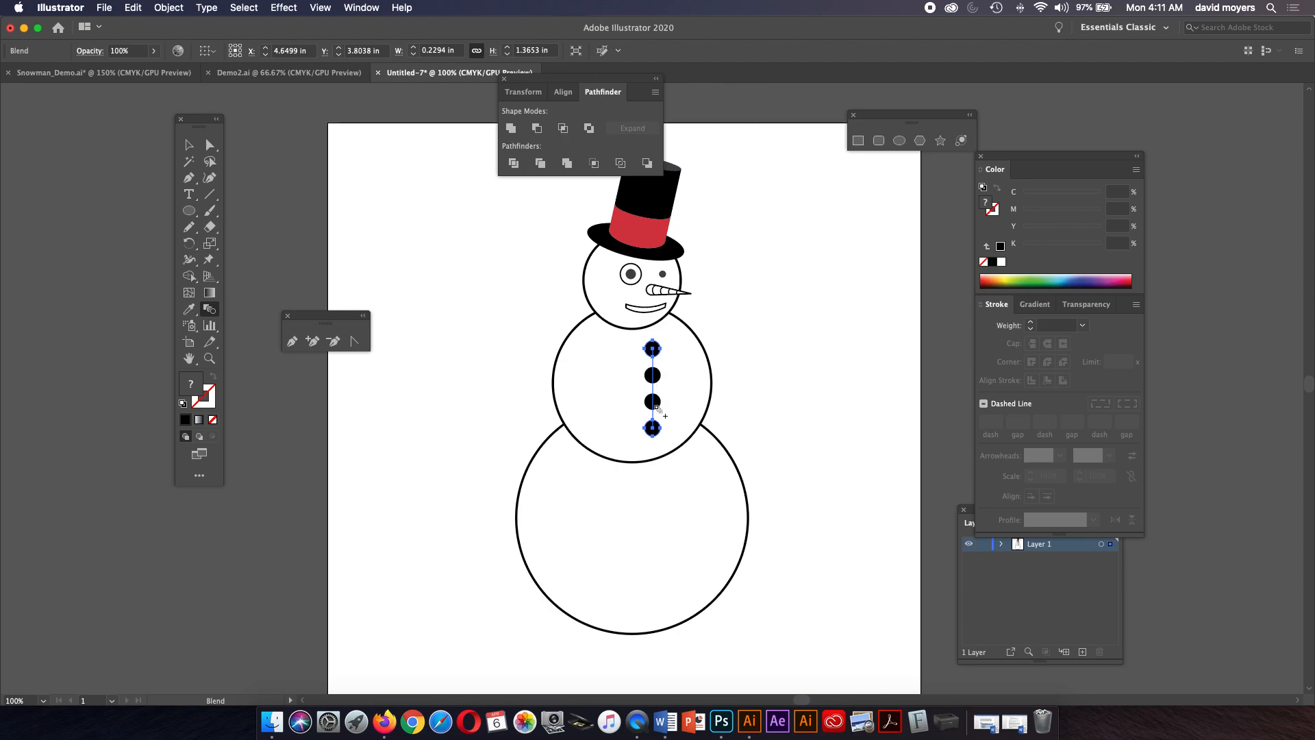
key("z")
left_click(672, 392)
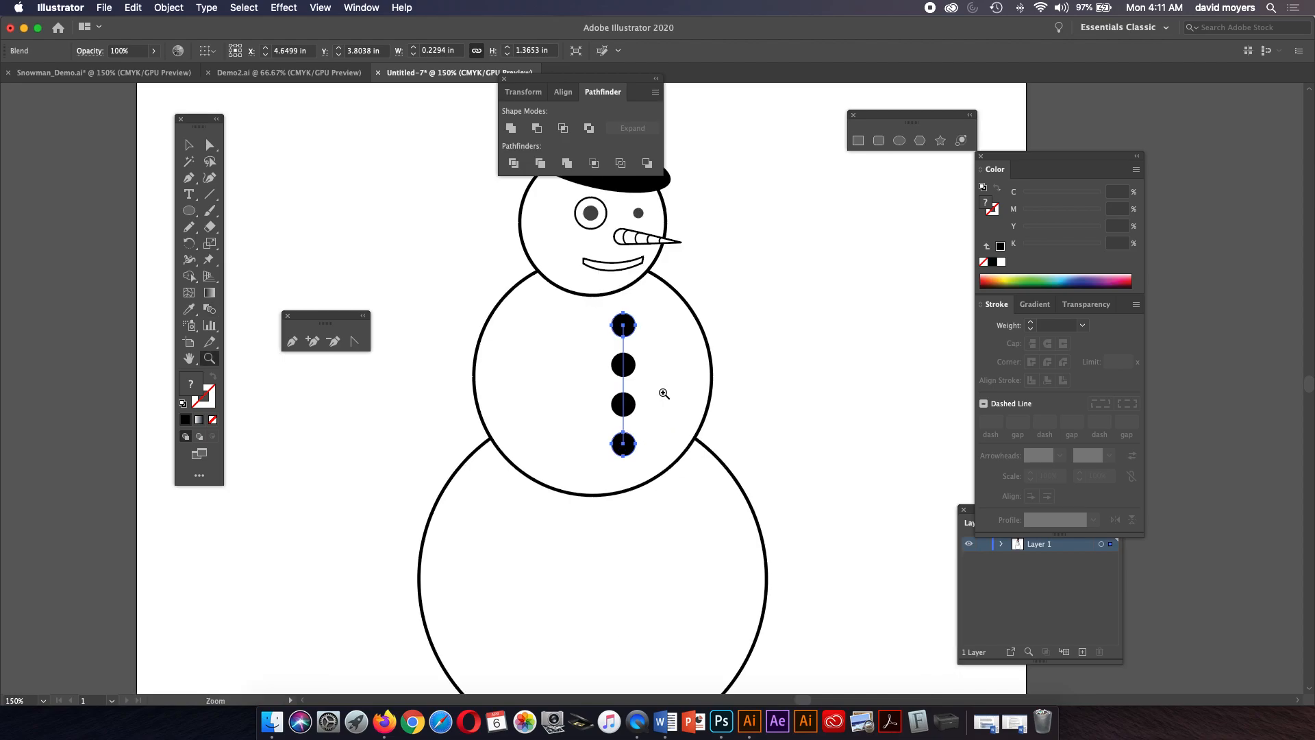
left_click(668, 386)
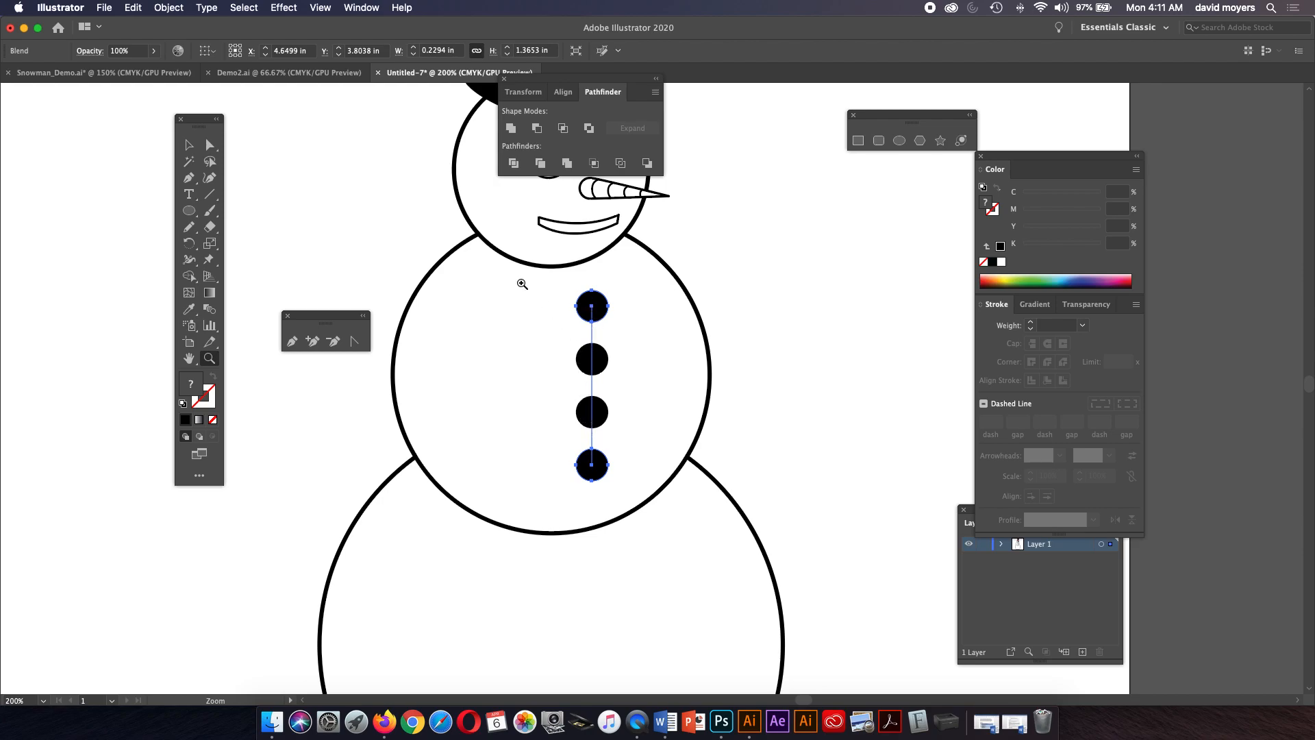
key("v")
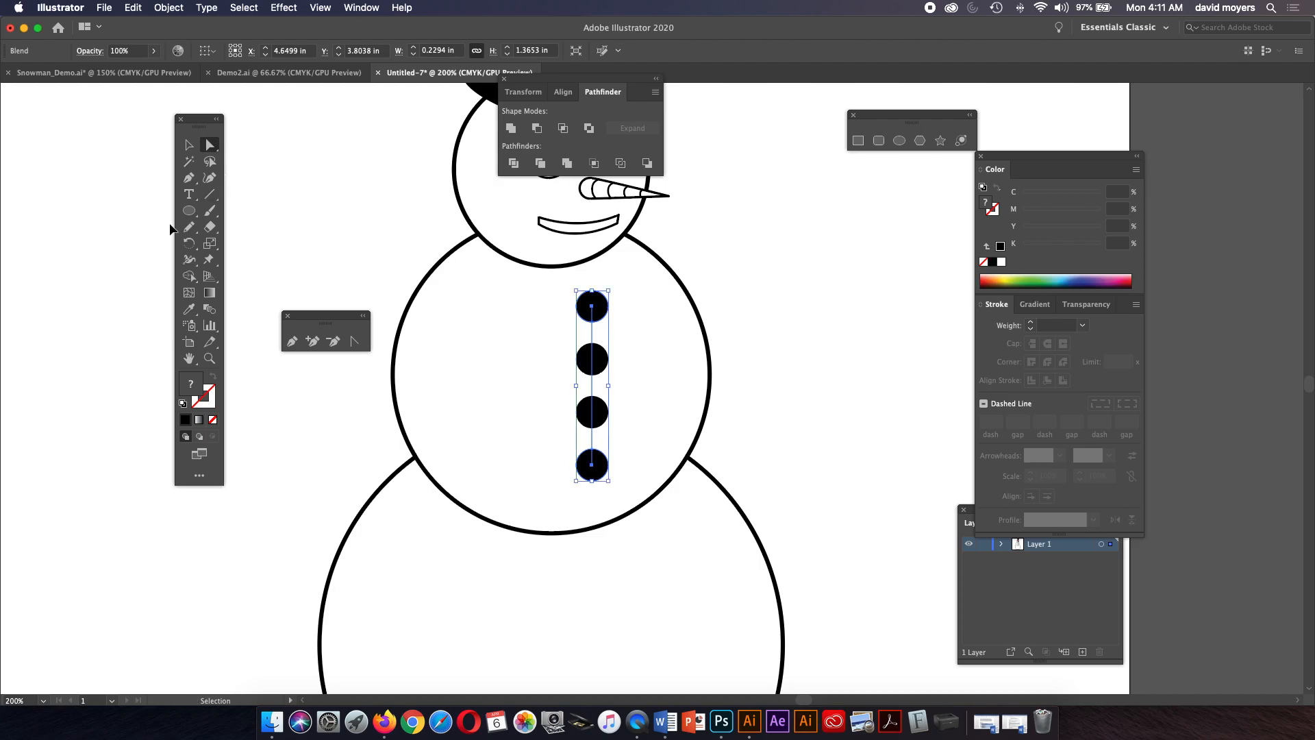
key("ctrl+y")
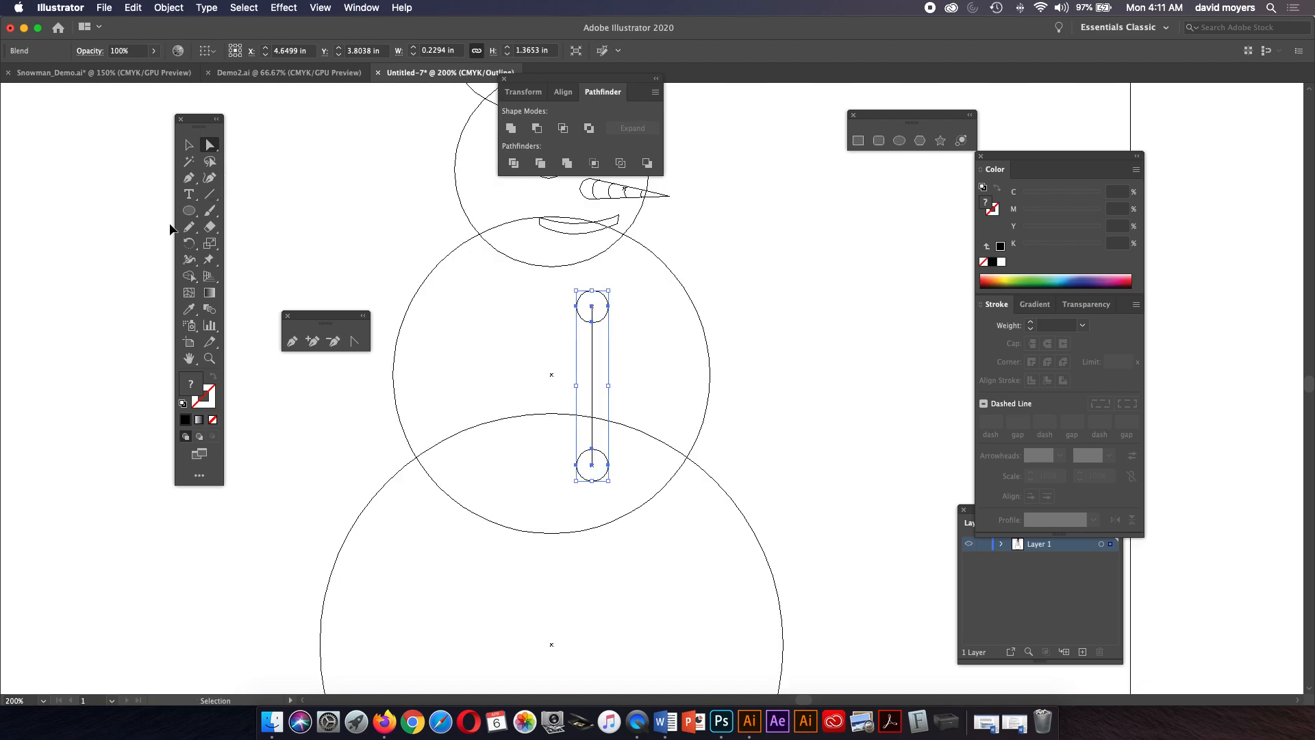
key("ctrl+y")
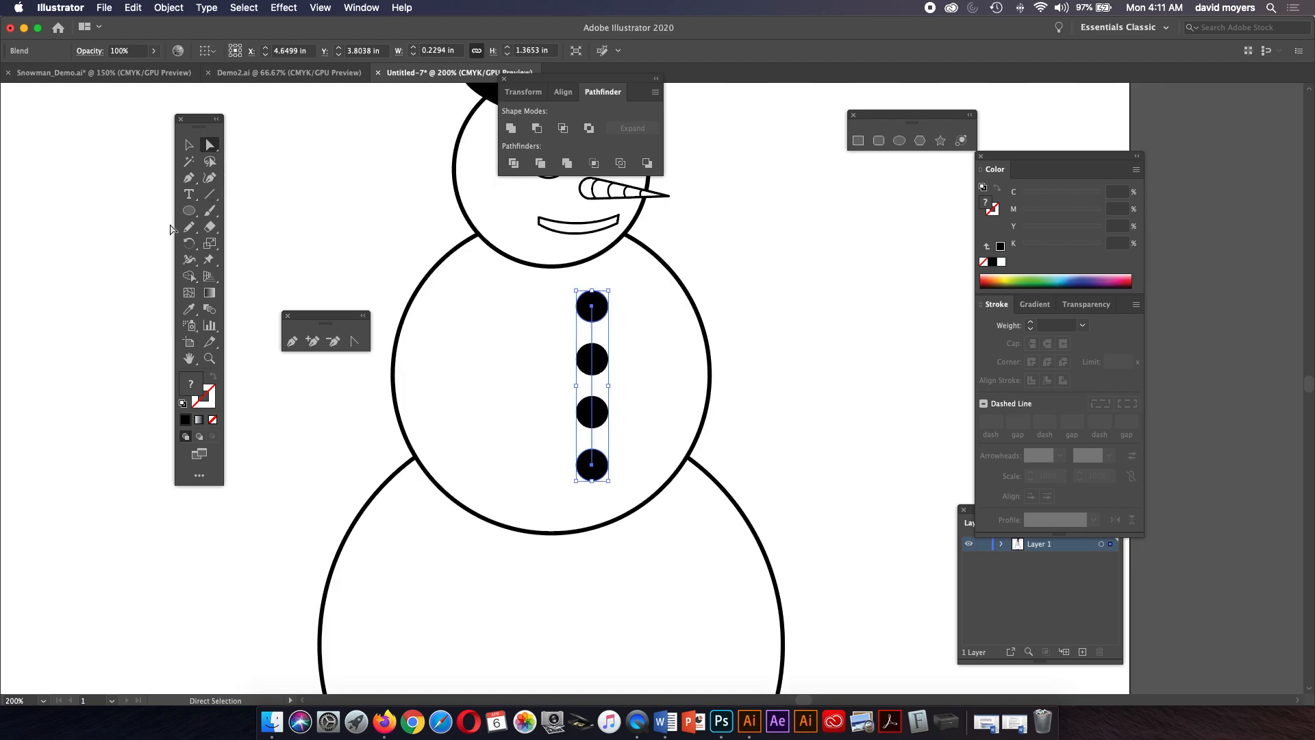
Convert the end anchors of the button blend spine into curved points.
left_click(778, 283)
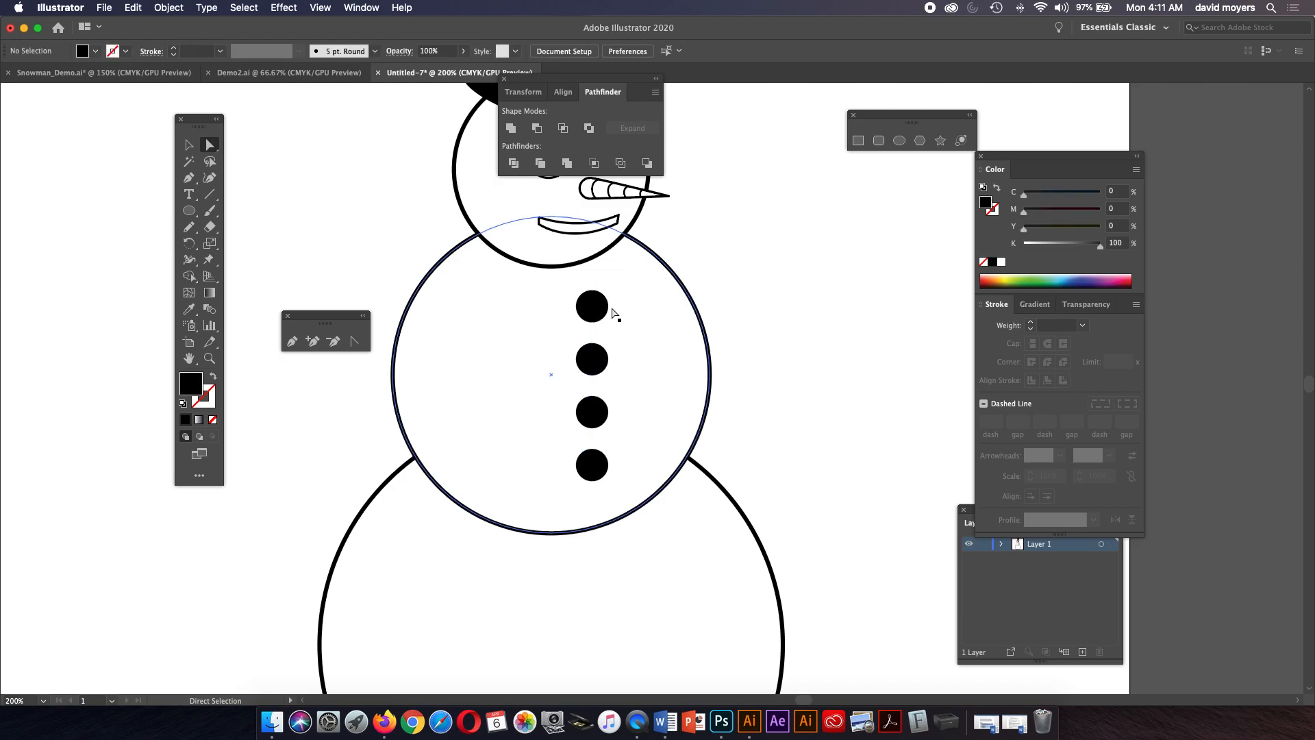
left_click(593, 308)
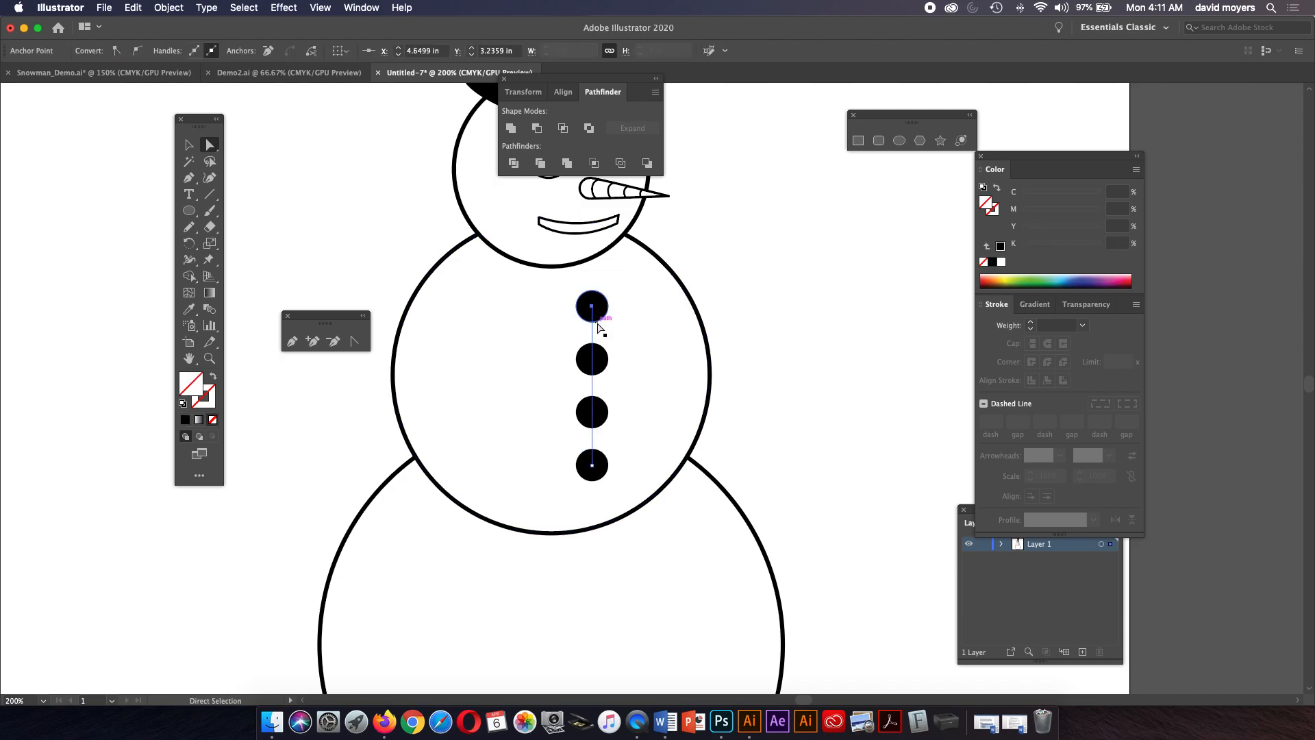
left_click(355, 341)
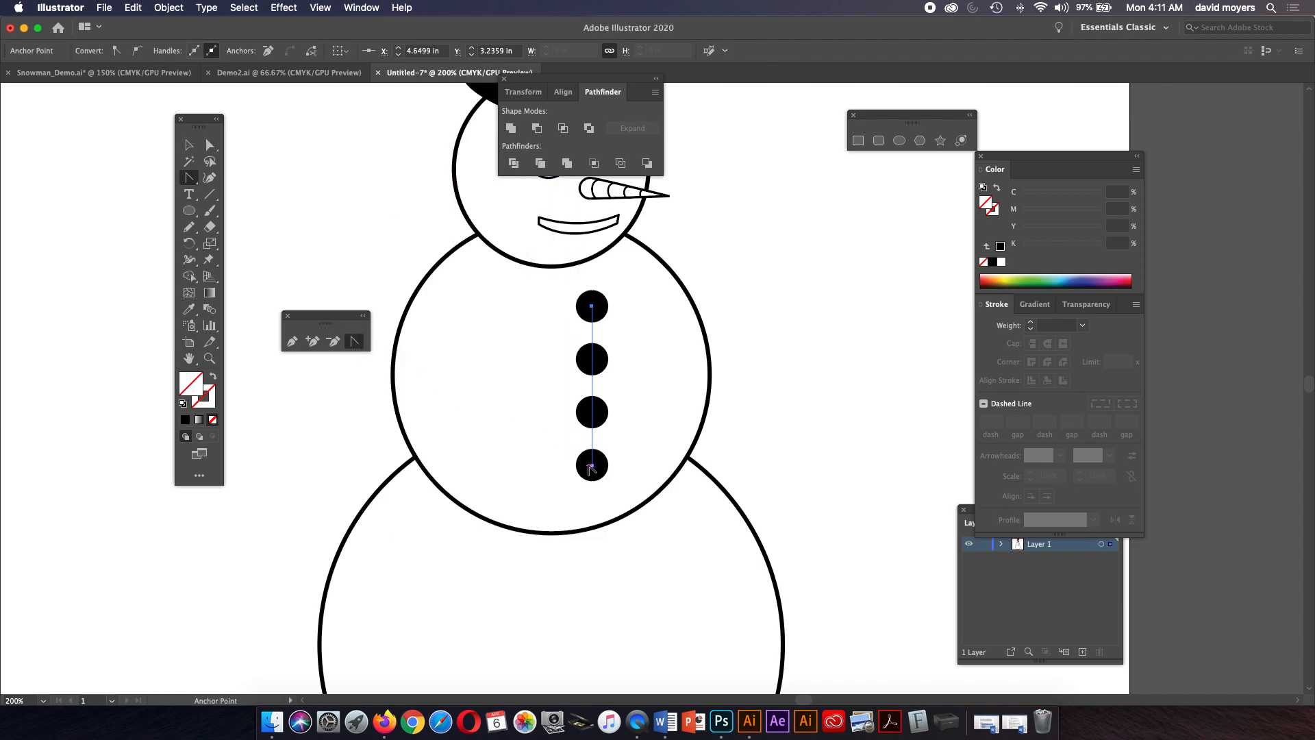
left_click_drag(592, 465, 624, 423)
left_click_drag(592, 307, 577, 270)
Adjust the spine anchors and handles so the buttons follow a gentle curve down the snowball.
left_click(210, 145)
left_click(611, 336)
left_click_drag(608, 343, 603, 340)
left_click_drag(626, 420, 619, 419)
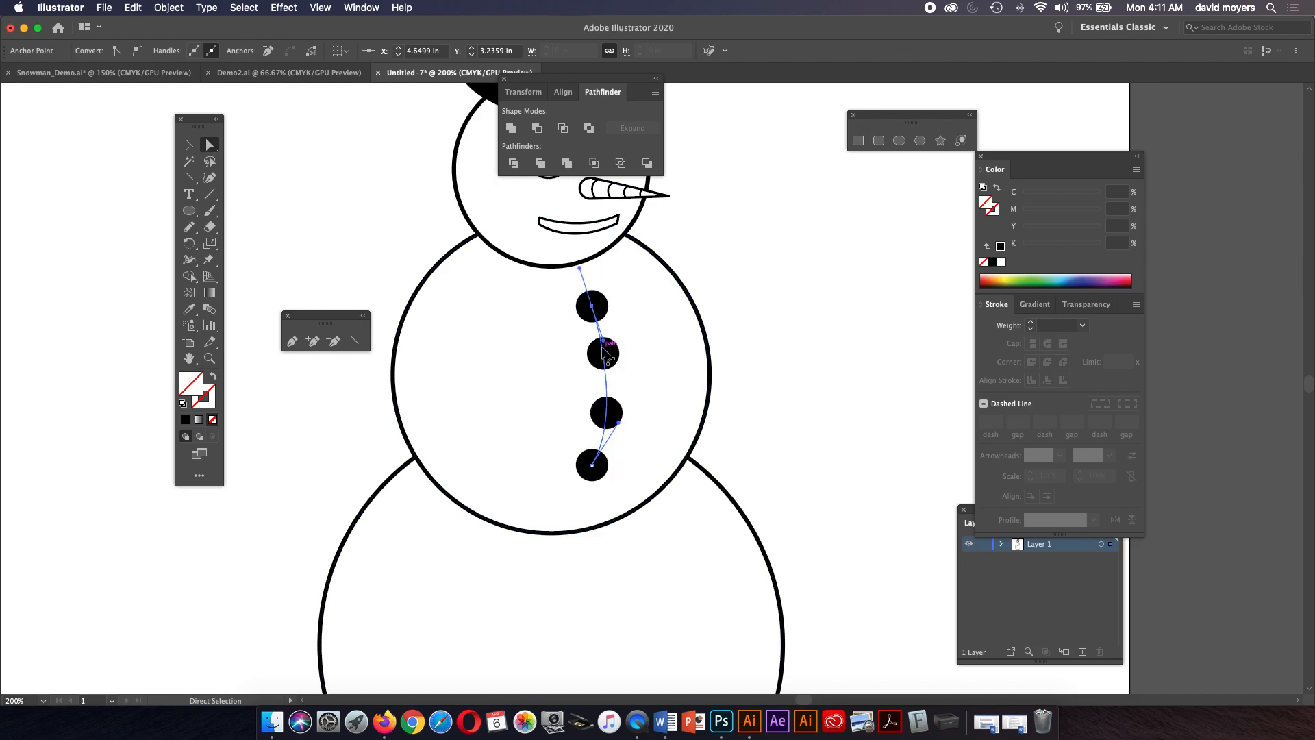
left_click_drag(606, 345, 605, 350)
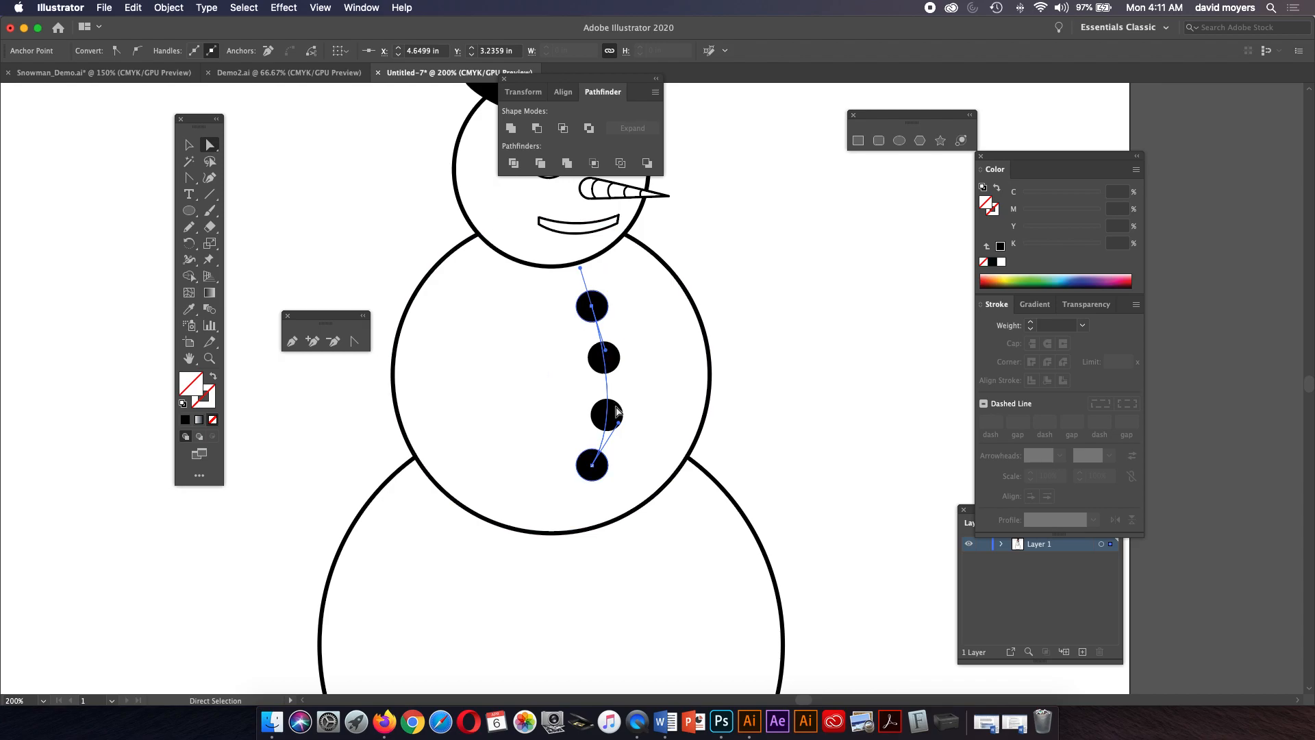
left_click_drag(621, 427, 613, 413)
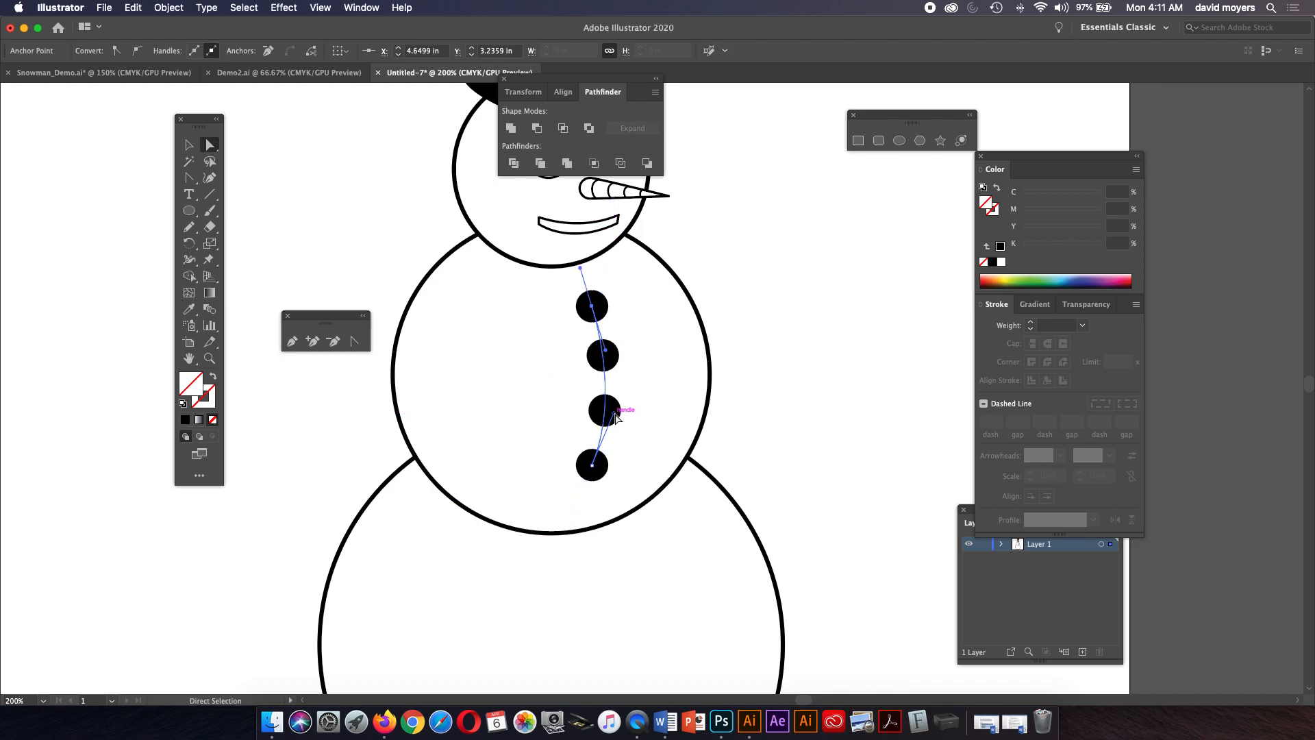
left_click_drag(610, 351, 610, 356)
left_click(777, 318)
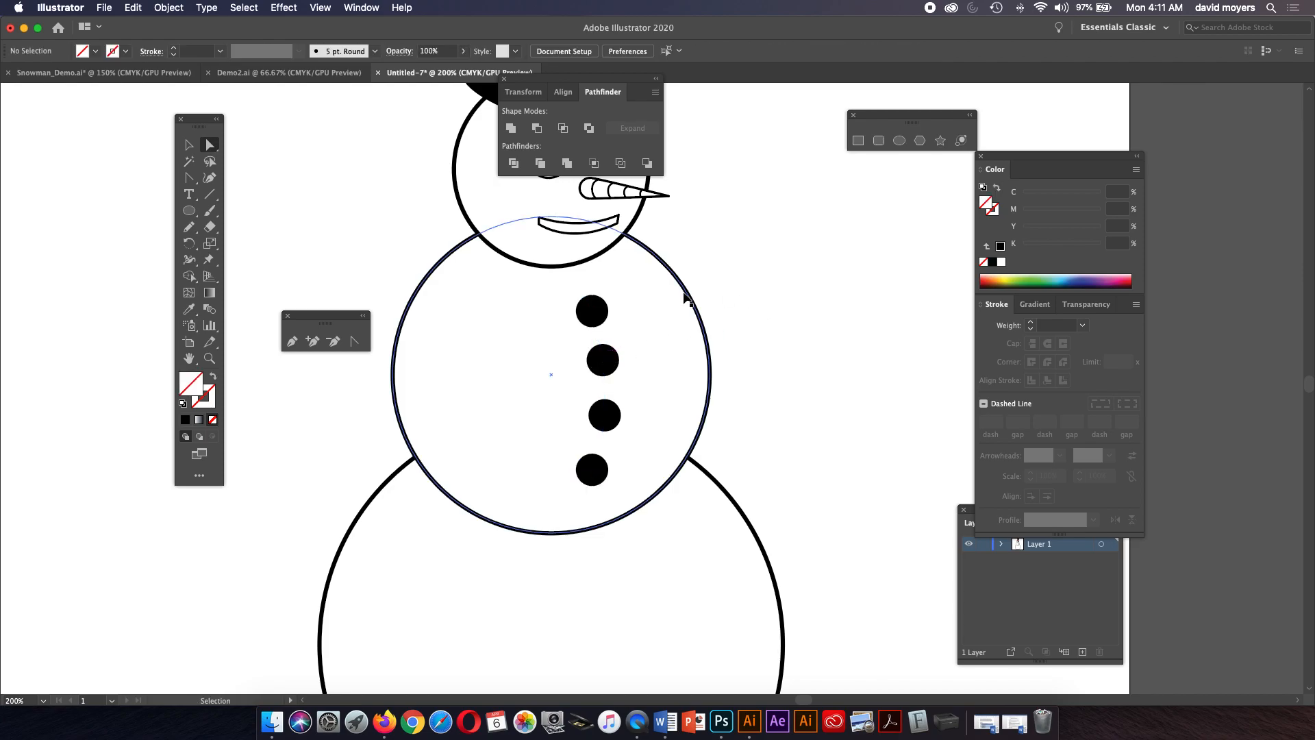
Nudge the bottom button and refine its handle to smooth the button curve.
key("super+1")
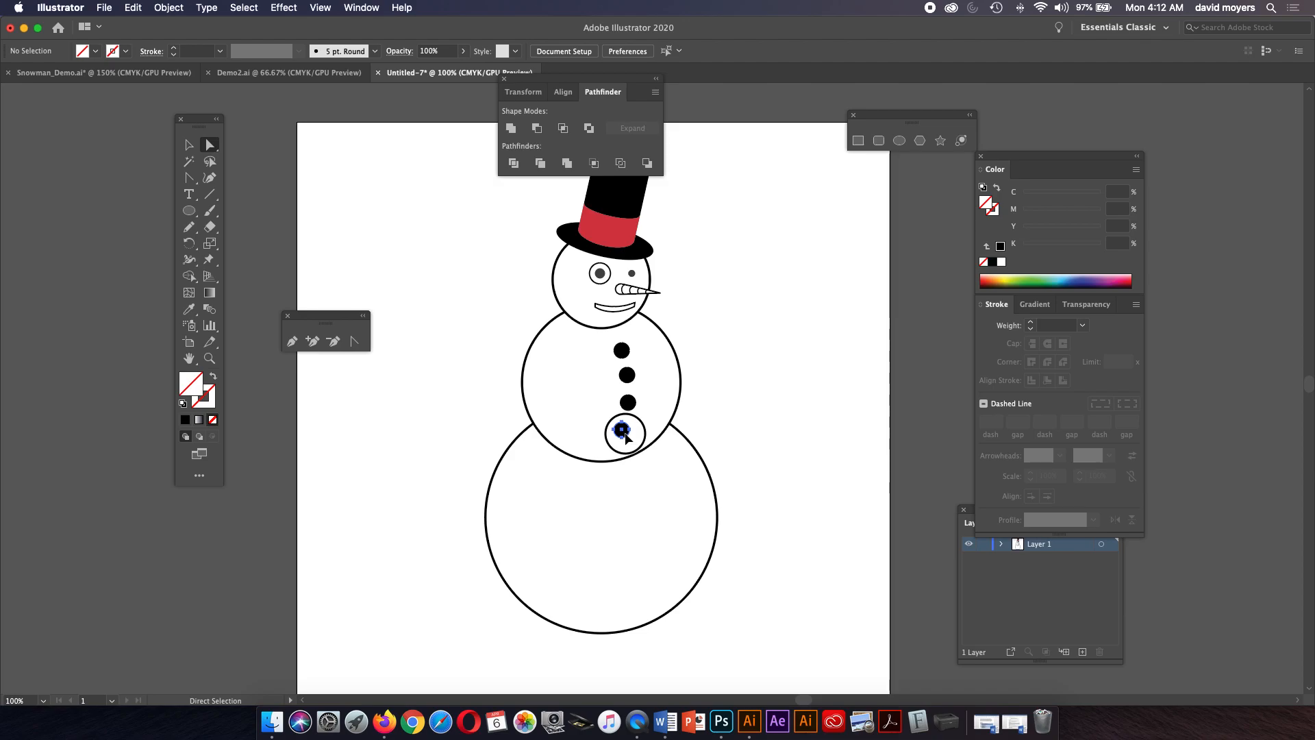
left_click_drag(624, 433, 630, 432)
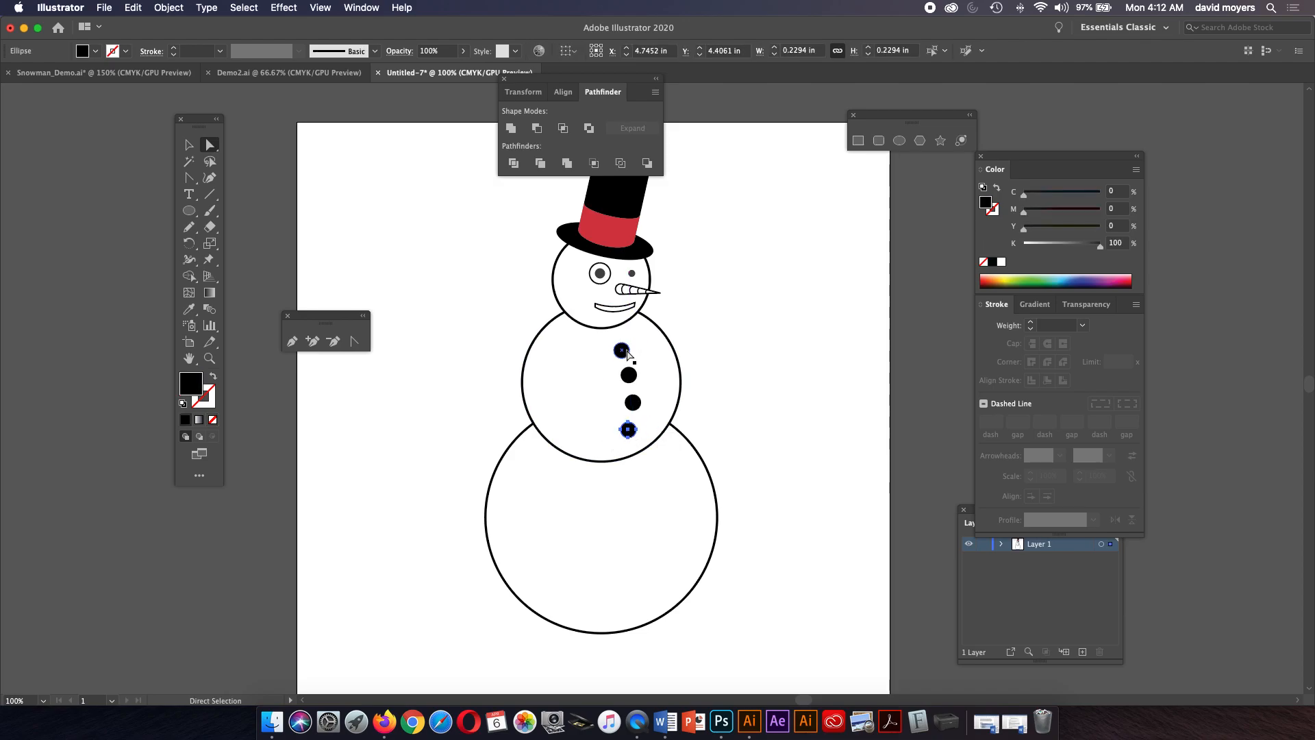
left_click(717, 333)
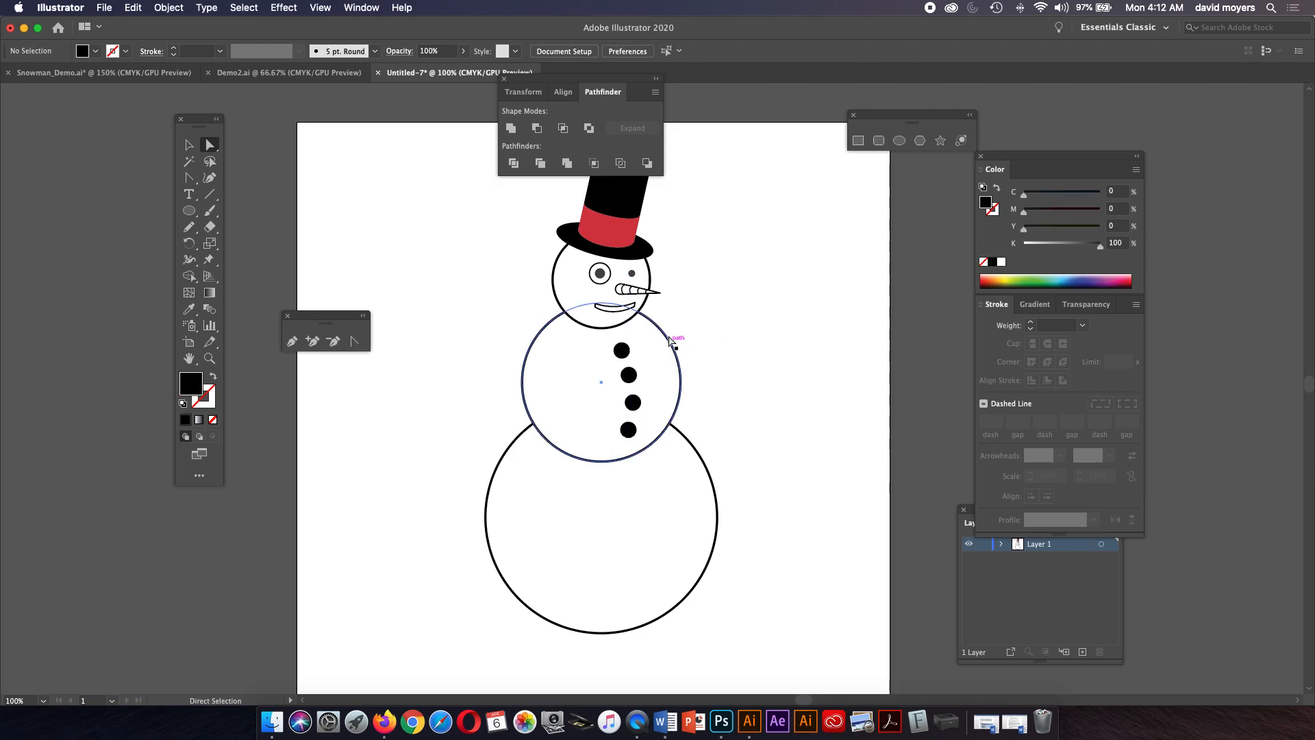
left_click(627, 429)
left_click_drag(640, 405, 637, 399)
left_click(706, 367)
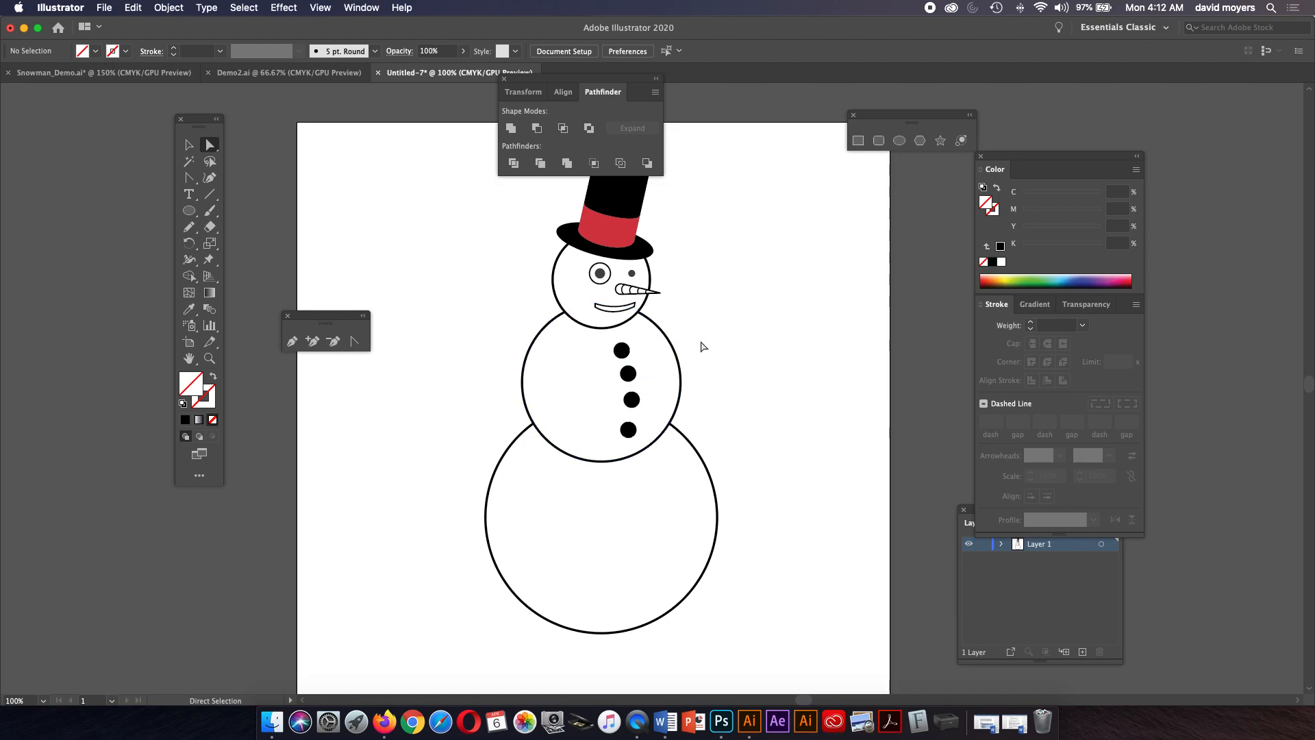
Draw a straight line about 1.17 in wide angling up from the middle snowball's right side as an arm.
scroll(705, 313, "up", 3)
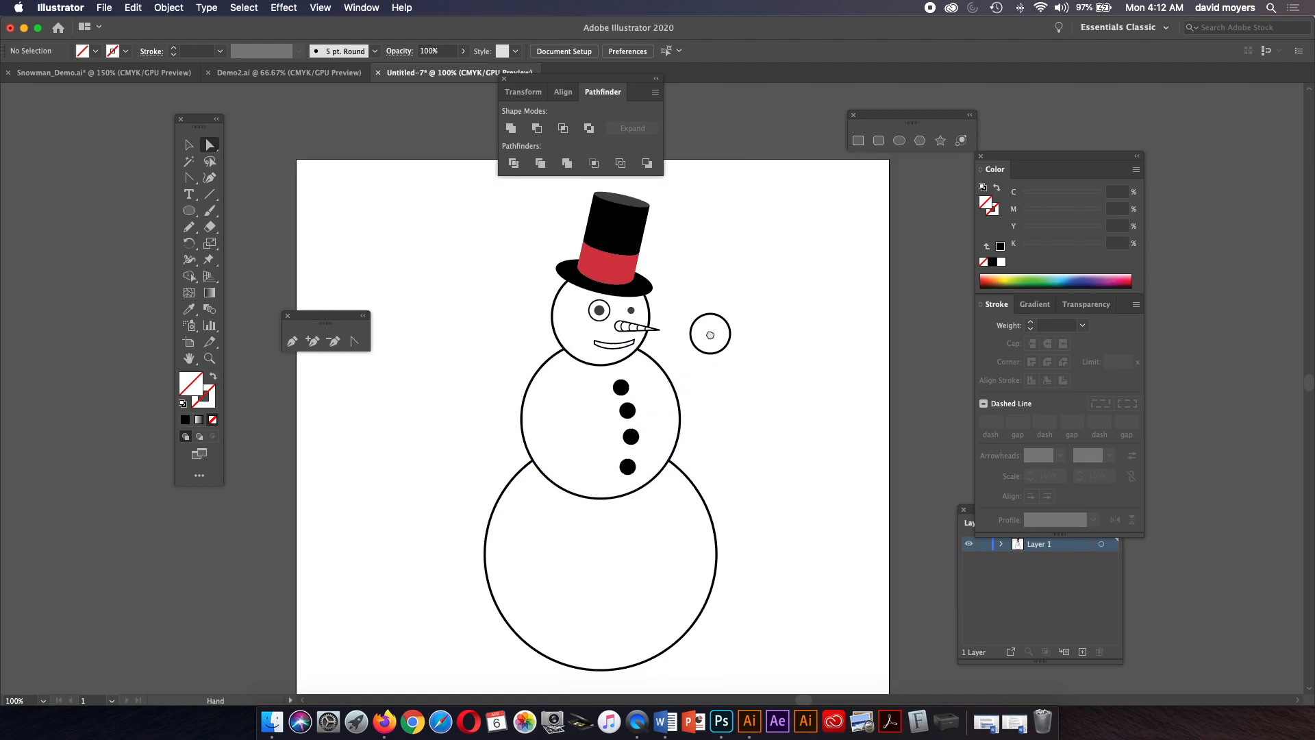
left_click(209, 194)
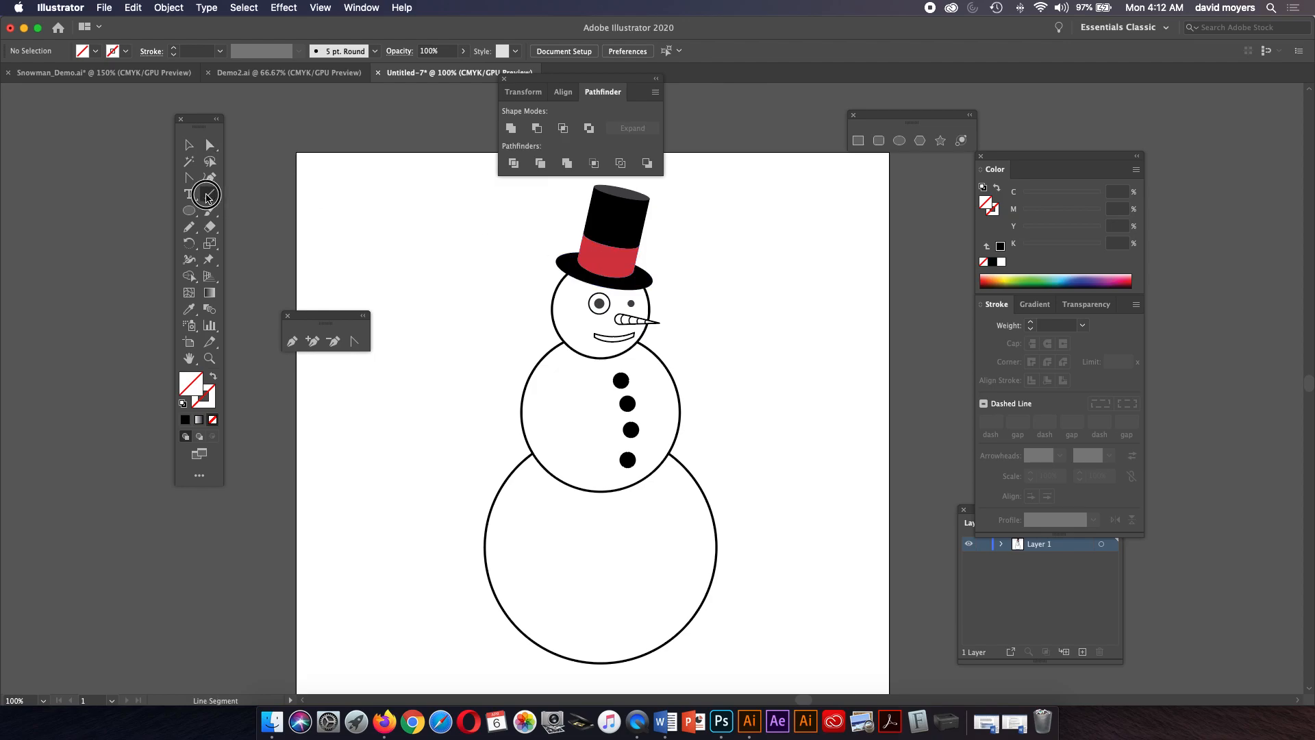
left_click_drag(676, 380, 756, 336)
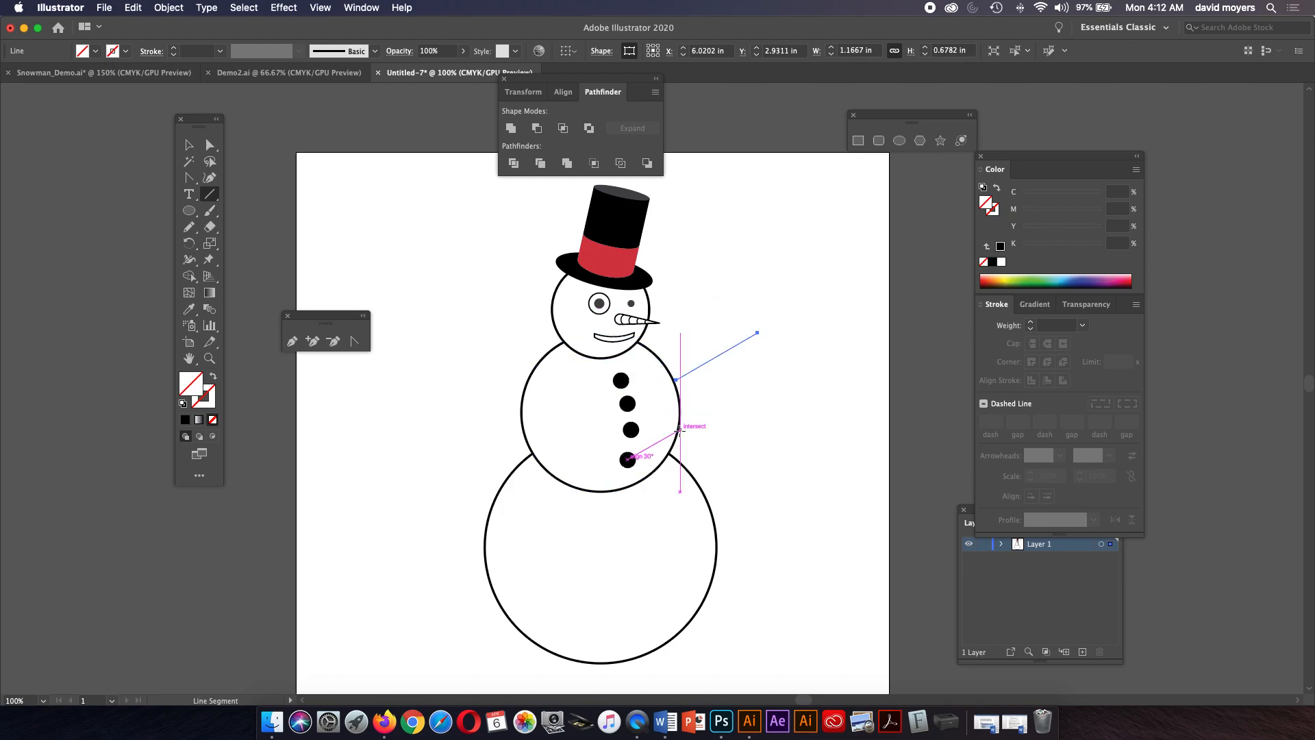
Set the right arm line's stroke to black and its weight to 6 pt.
left_click(1000, 245)
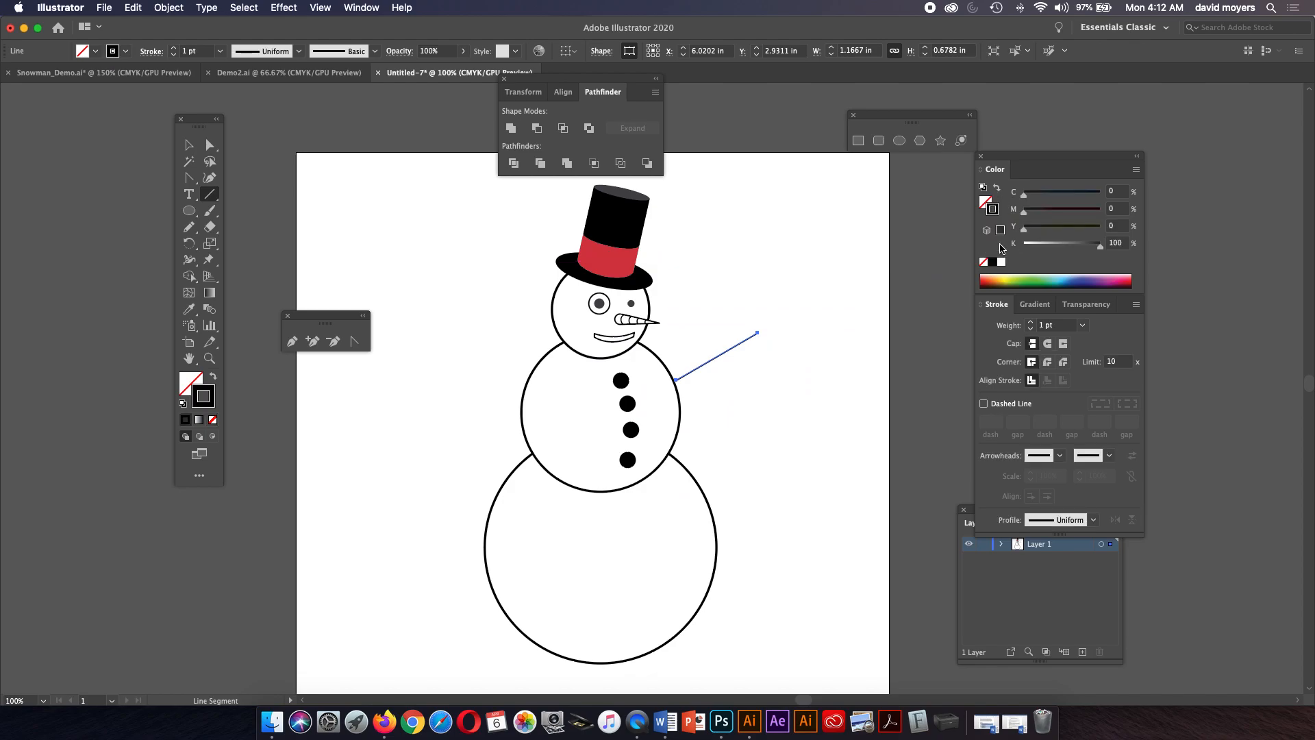
left_click(1033, 321)
left_click(1033, 321)
left_click(1033, 321)
left_click(1033, 322)
left_click(1033, 321)
key("z")
left_click(750, 392)
left_click(661, 414)
scroll(627, 411, "up", 3)
scroll(627, 411, "left", 2)
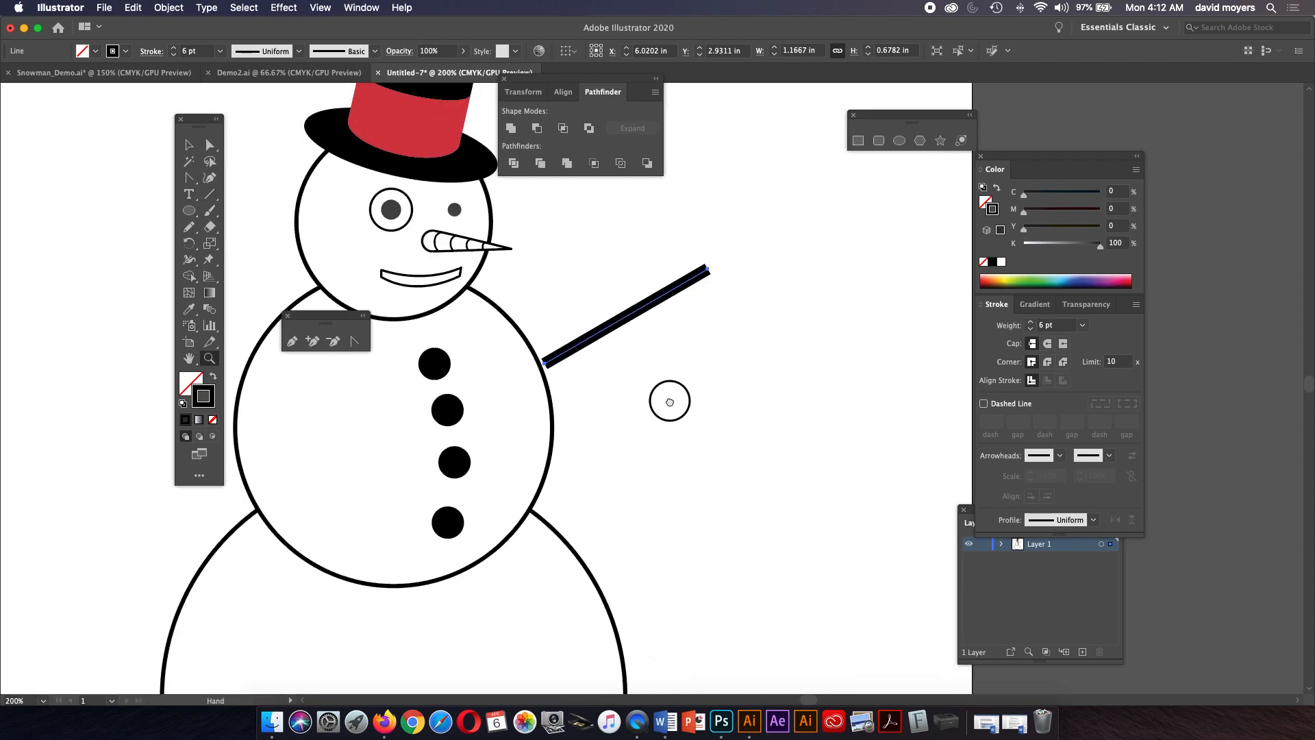
Draw two short twig lines branching from the end of the right arm.
left_click(188, 145)
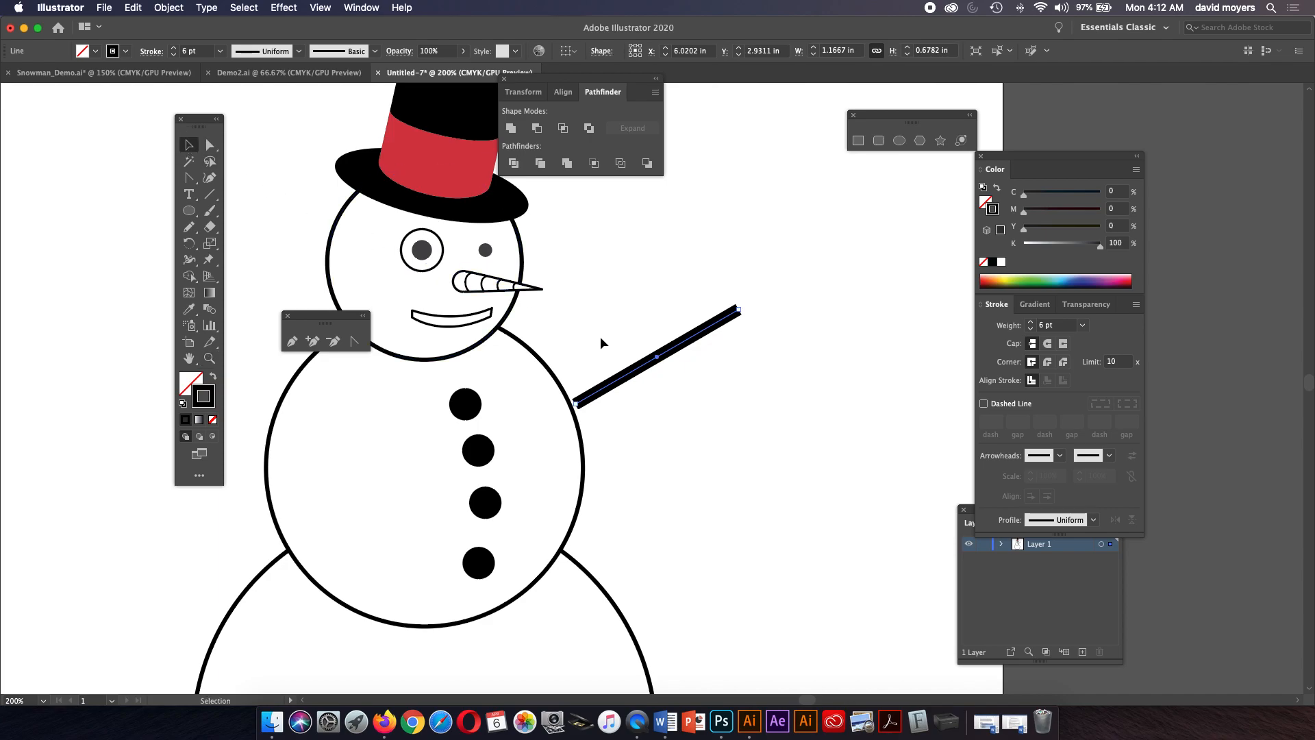
left_click_drag(624, 375, 620, 388)
left_click(634, 410)
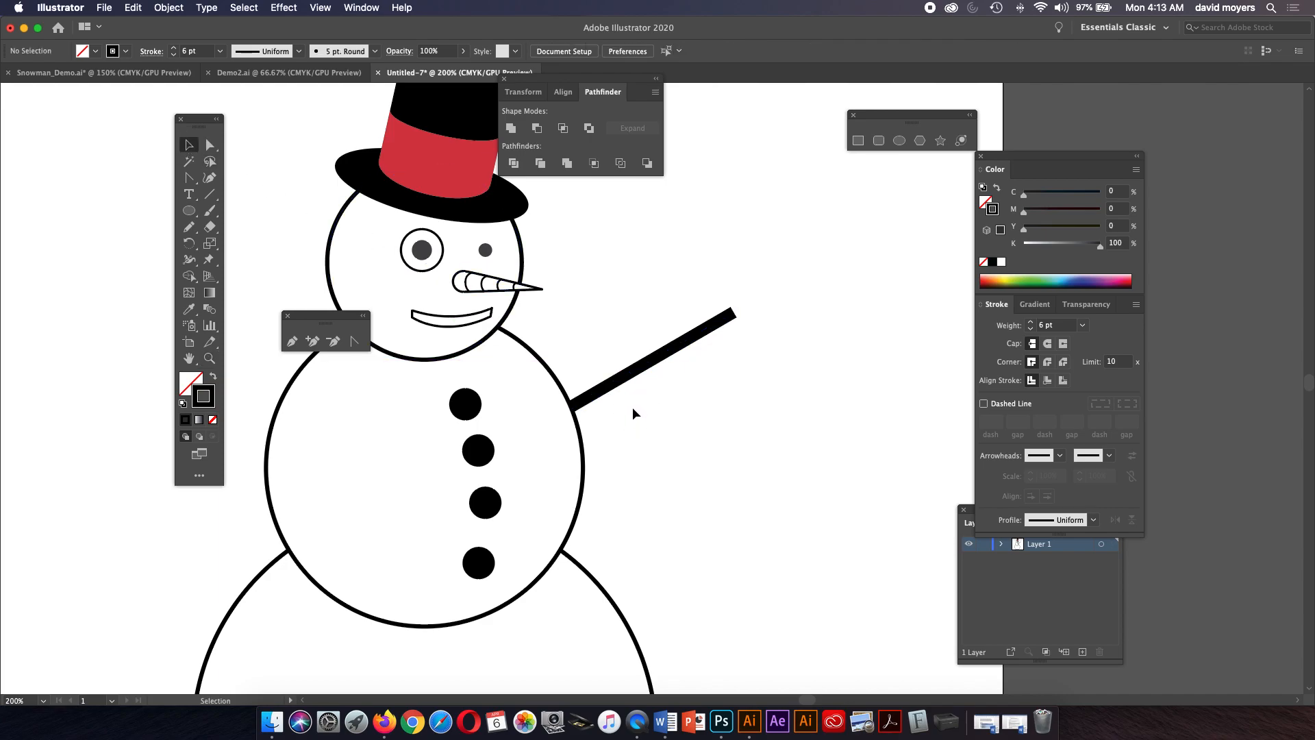
left_click(211, 197)
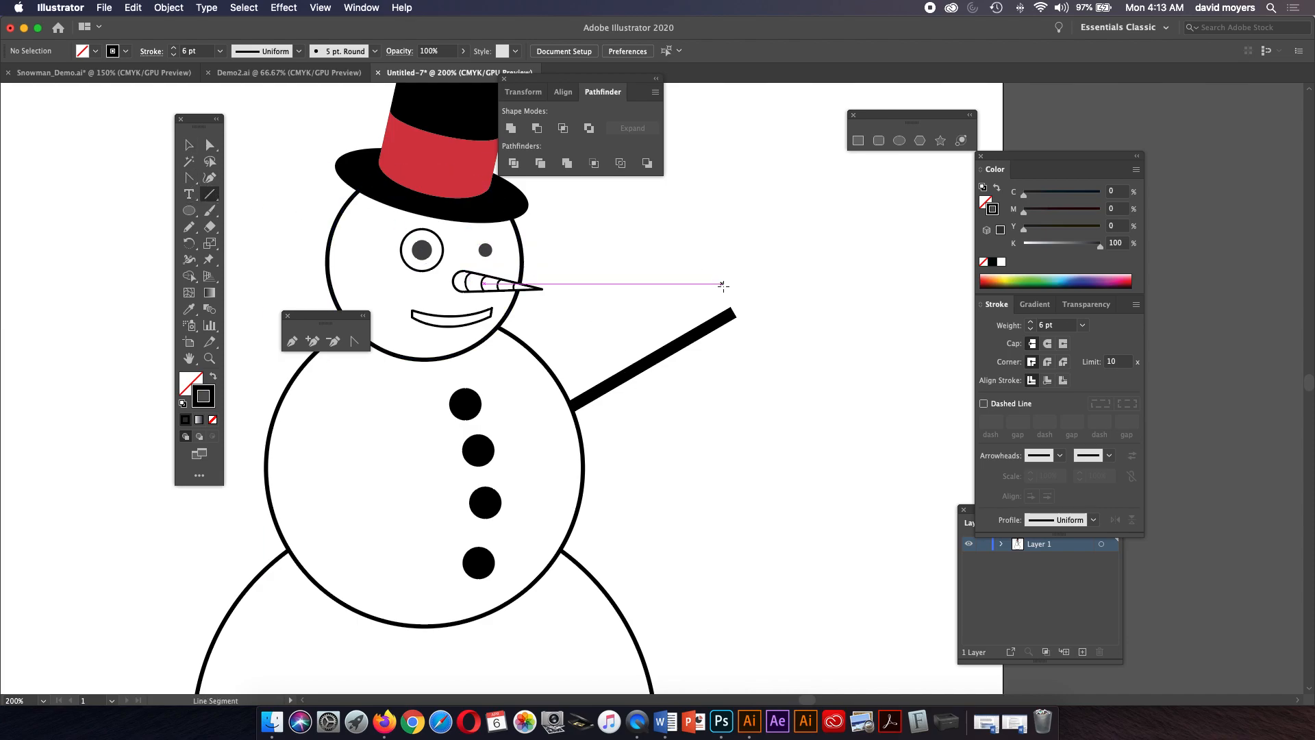
left_click_drag(732, 312, 744, 257)
left_click_drag(733, 312, 779, 289)
key("a")
key("super+z")
left_click(769, 285)
left_click(780, 276)
key("z")
left_click(775, 282)
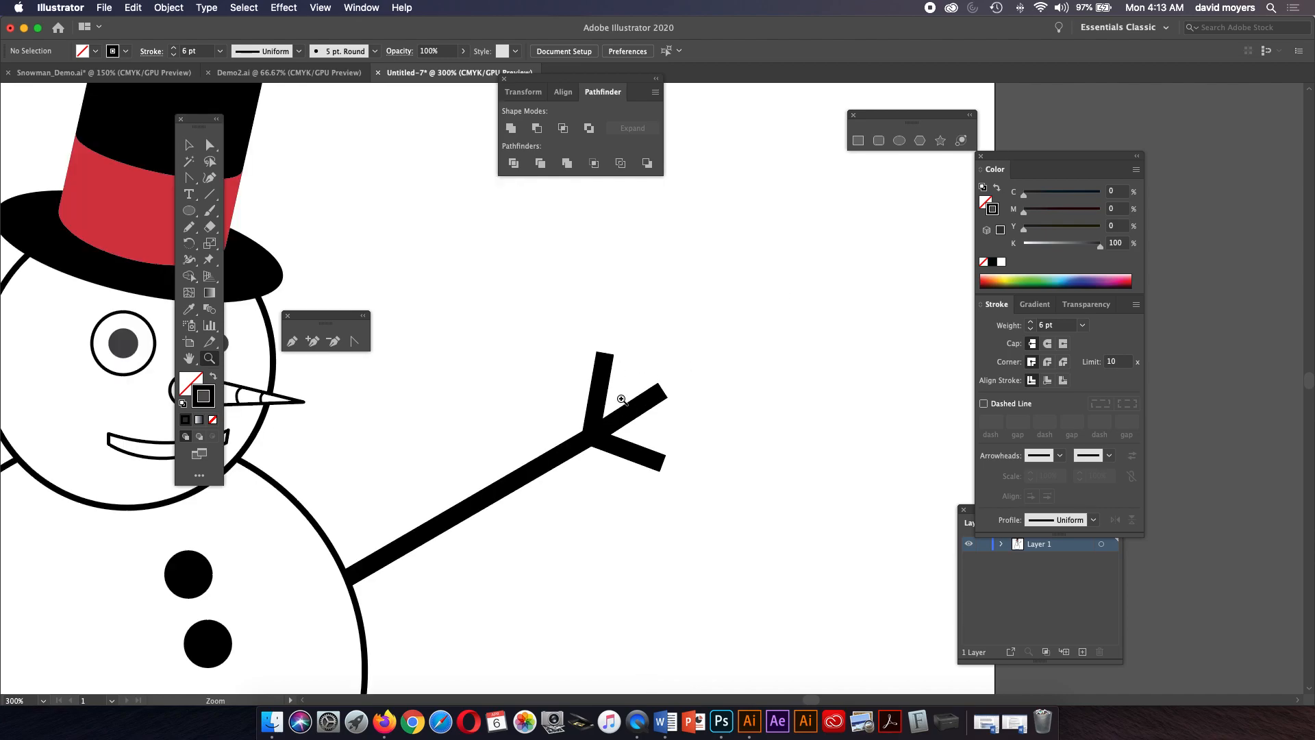
Give the right arm and its twigs round stroke caps.
left_click(210, 146)
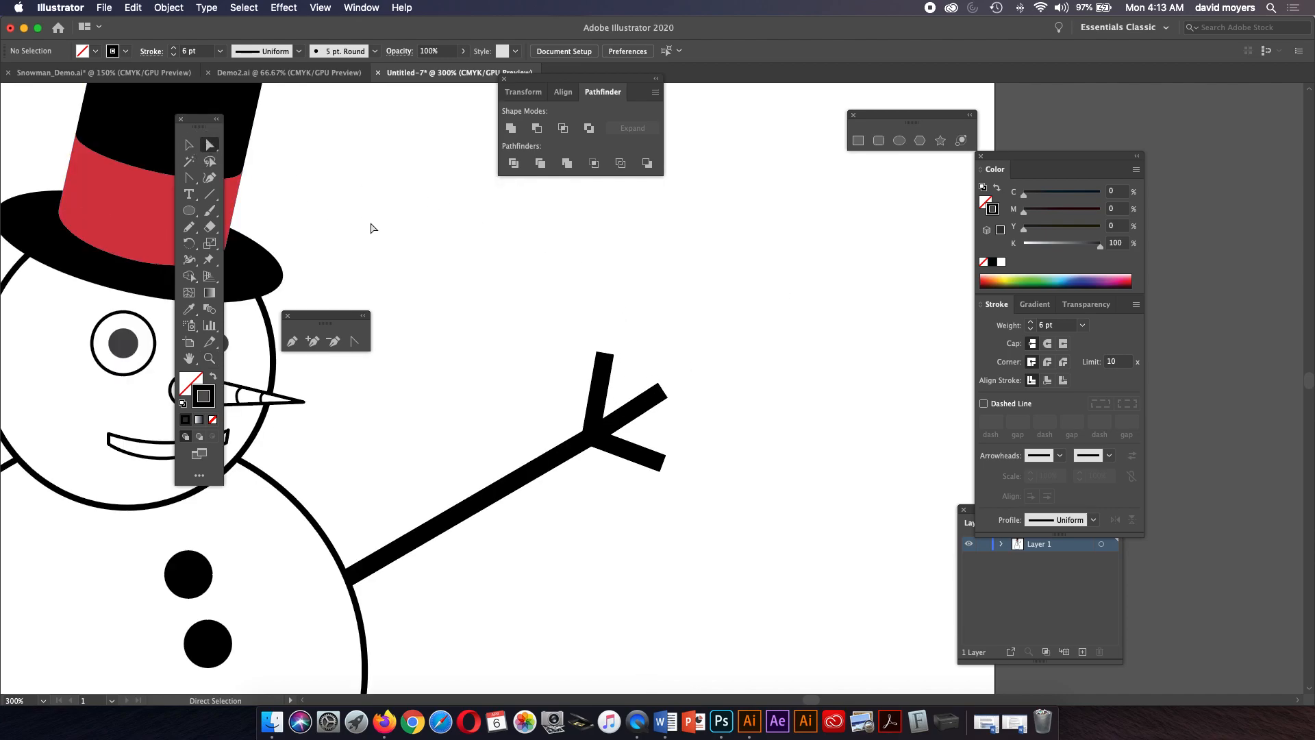
left_click(603, 359)
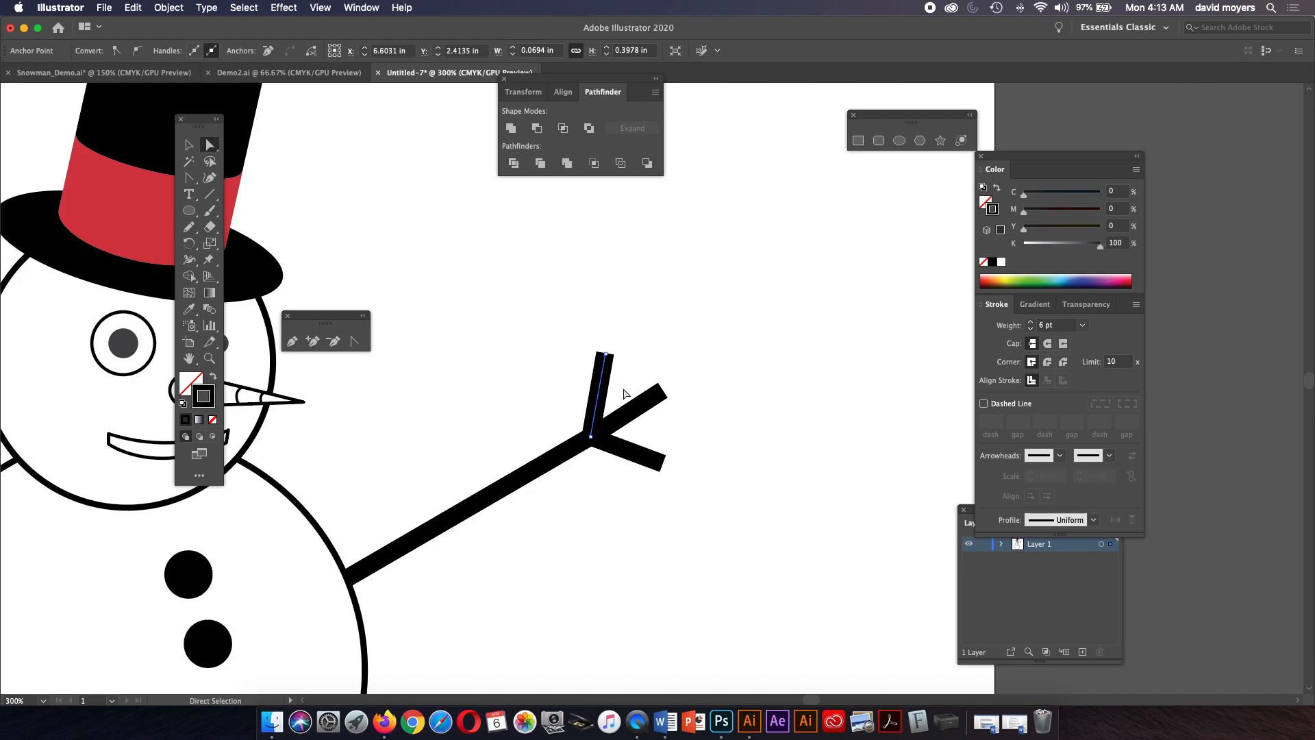
left_click(640, 409, "shift")
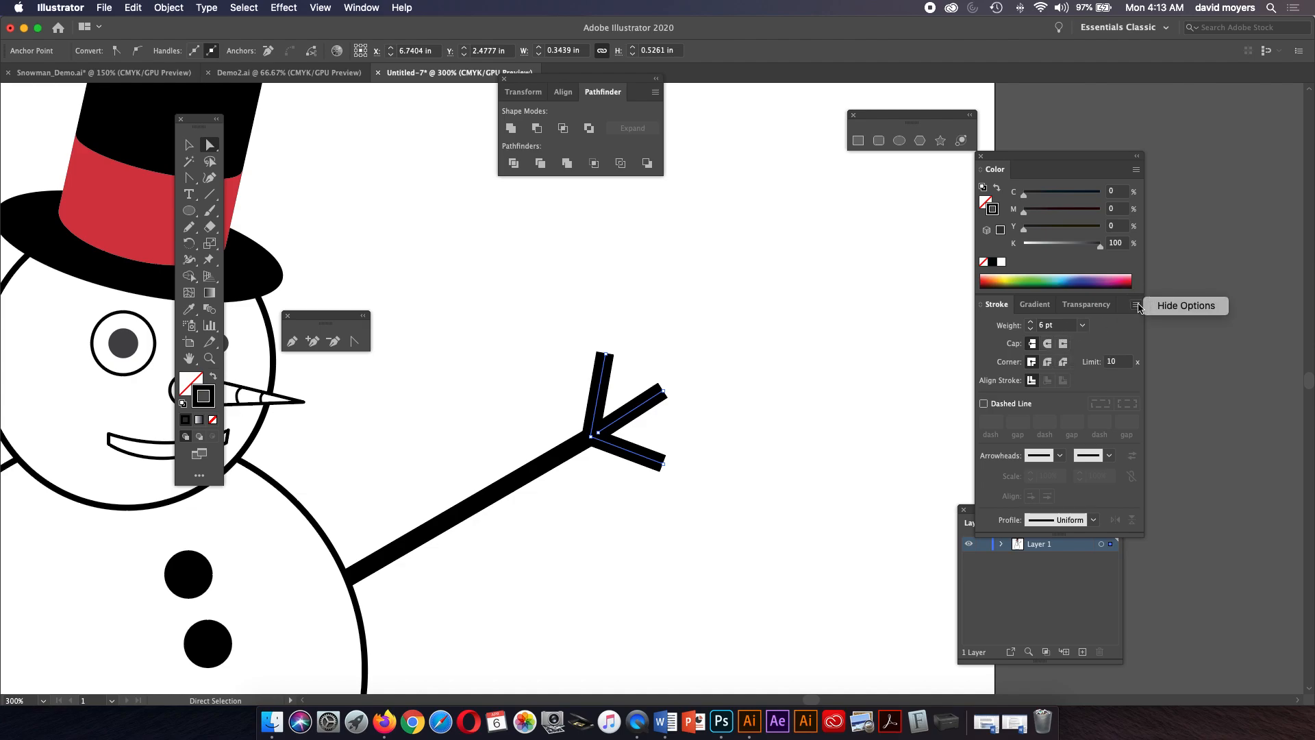
left_click(1159, 306)
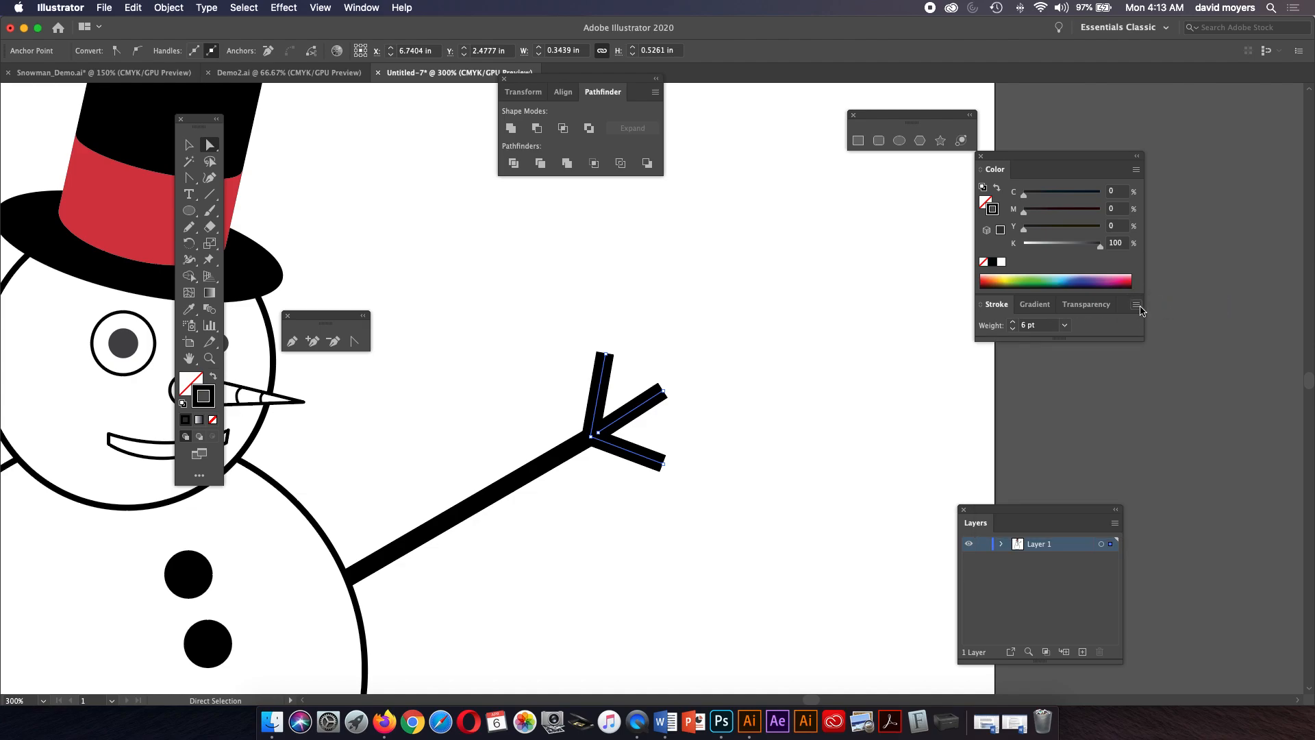
left_click(1158, 303)
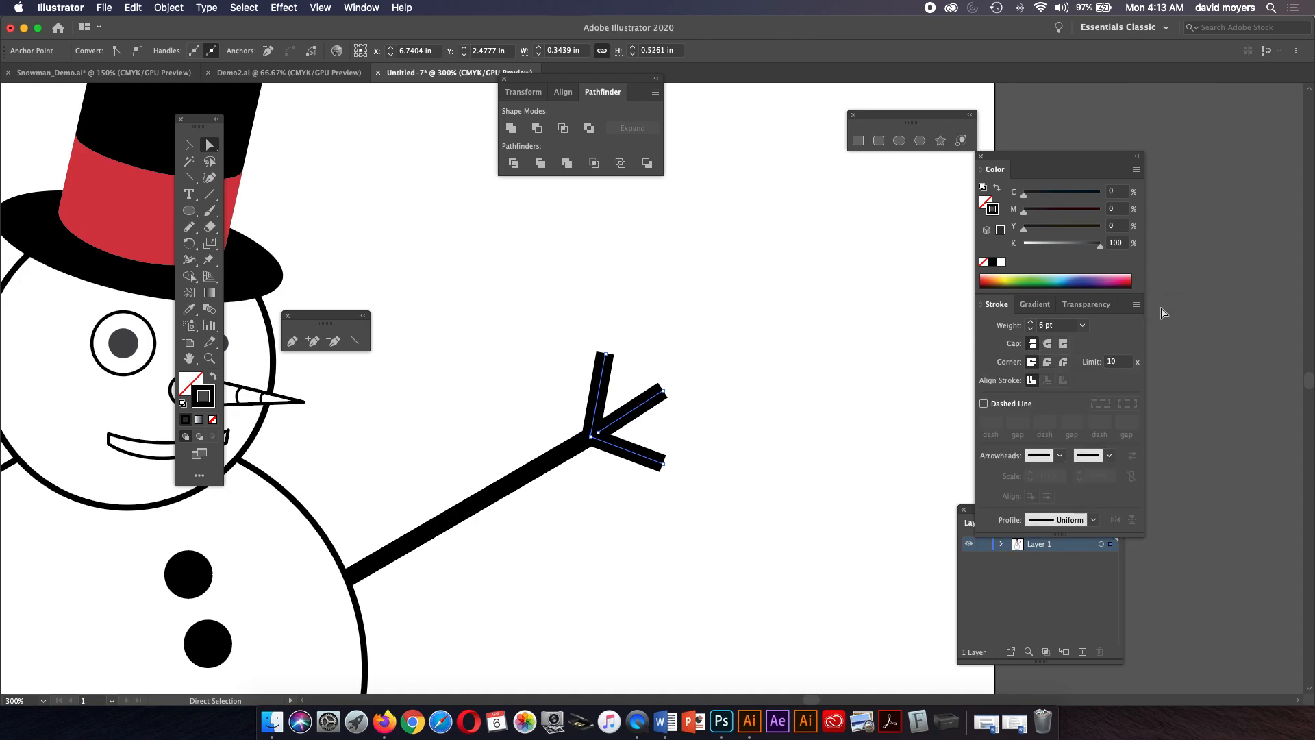
left_click(1048, 345)
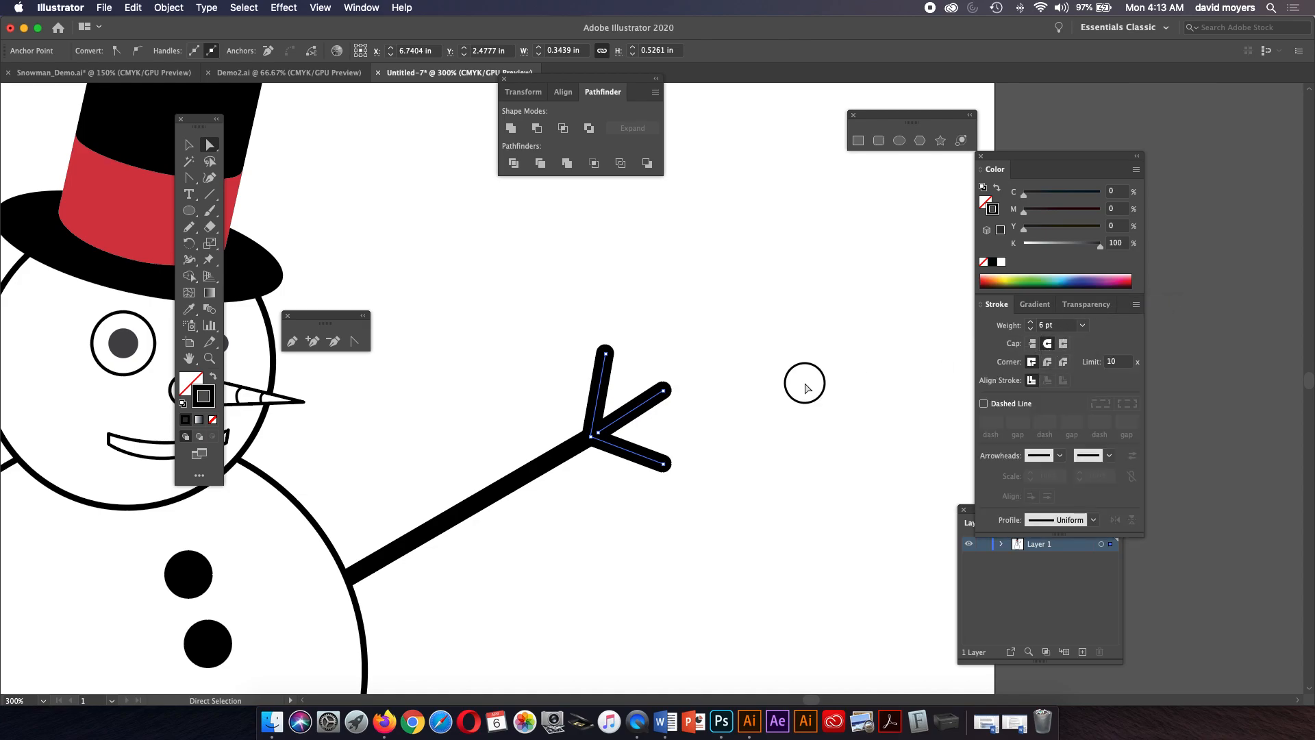
left_click(806, 391)
key("v")
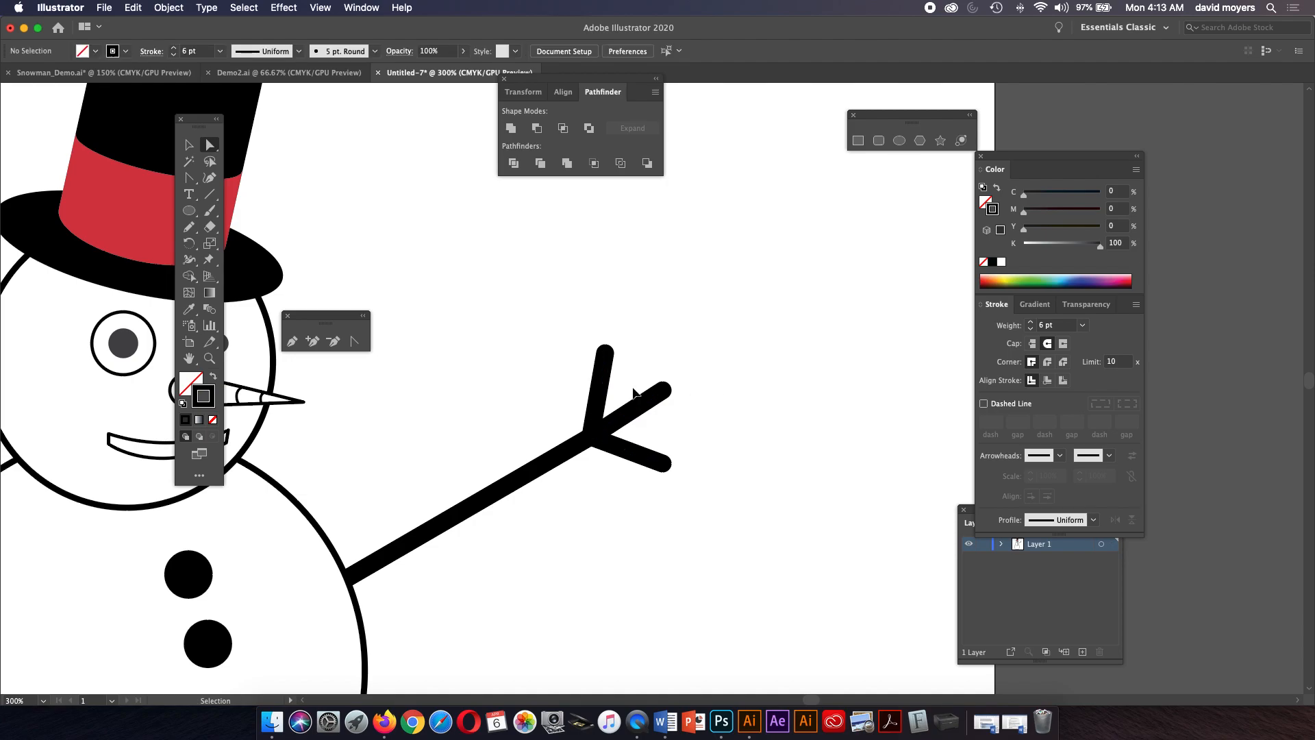
Draw a line about 1.23 in wide angling up-left from the middle snowball's left side as the left arm.
scroll(634, 392, "down", 5)
scroll(370, 288, "left", 5)
left_click(210, 198)
mouse_move(550, 405)
left_mouse_down()
mouse_move(499, 374)
mouse_move(464, 375)
left_mouse_up()
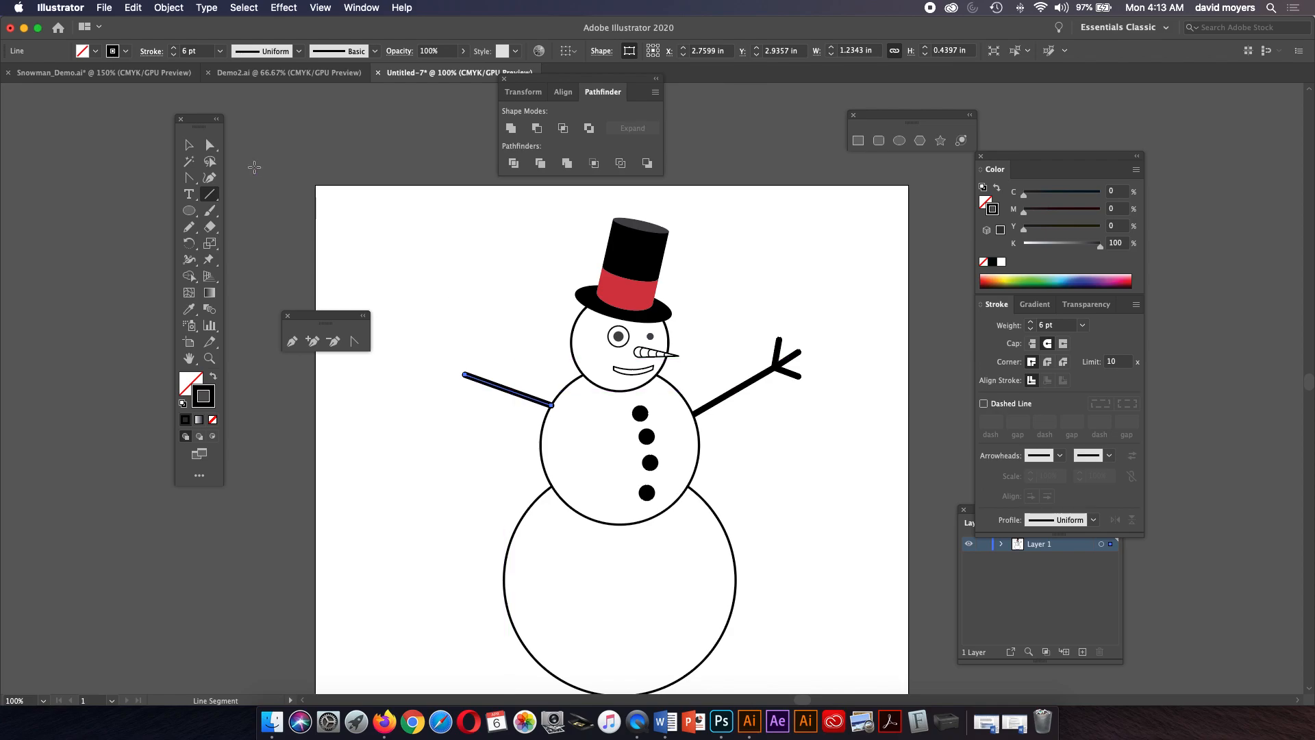
Move the left arm's inner endpoint so it tucks against the middle snowball.
left_click(210, 145)
left_click_drag(556, 413, 523, 412)
left_click(522, 453)
left_click(513, 368)
left_click(210, 358)
left_click(546, 401)
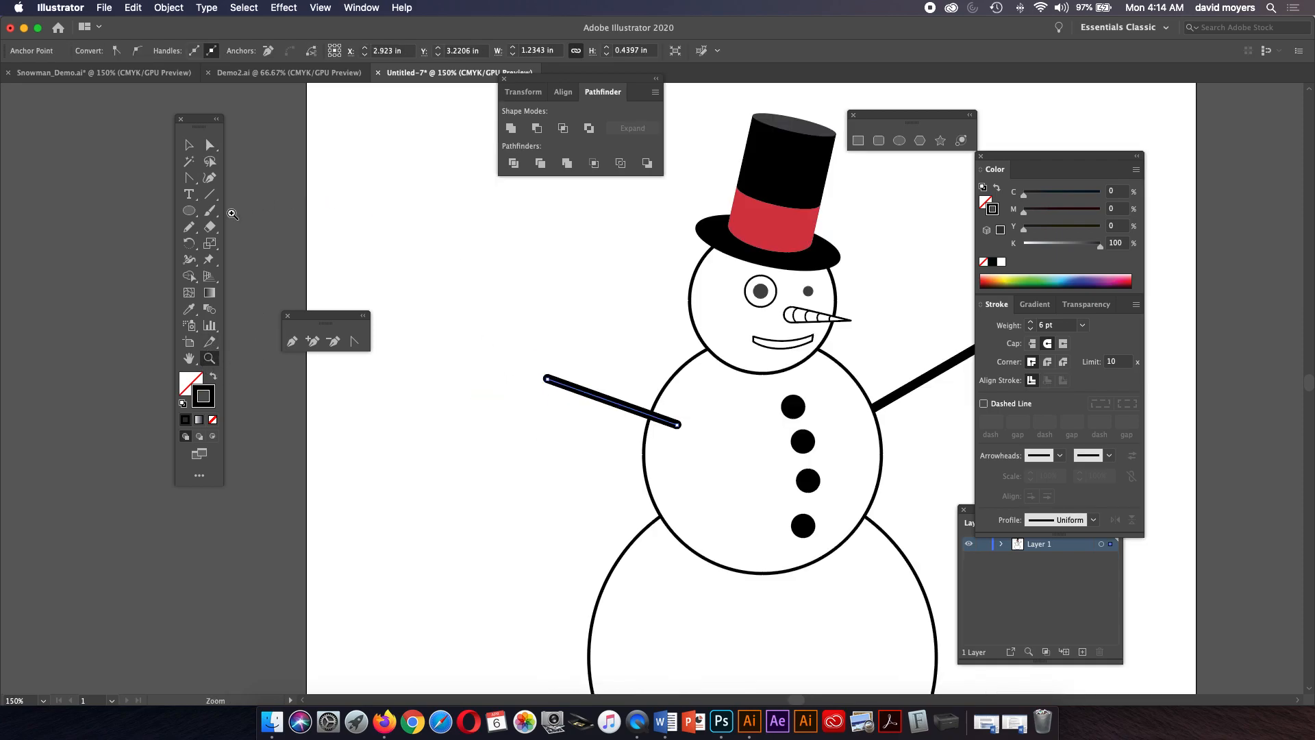
Draw twig lines branching from the outer end of the left arm.
left_click(210, 195)
left_click_drag(539, 339, 549, 374)
mouse_move(548, 378)
left_mouse_down()
mouse_move(528, 363)
mouse_move(547, 378)
mouse_move(516, 409)
mouse_move(547, 378)
left_mouse_up()
left_click(186, 146)
left_click(411, 243)
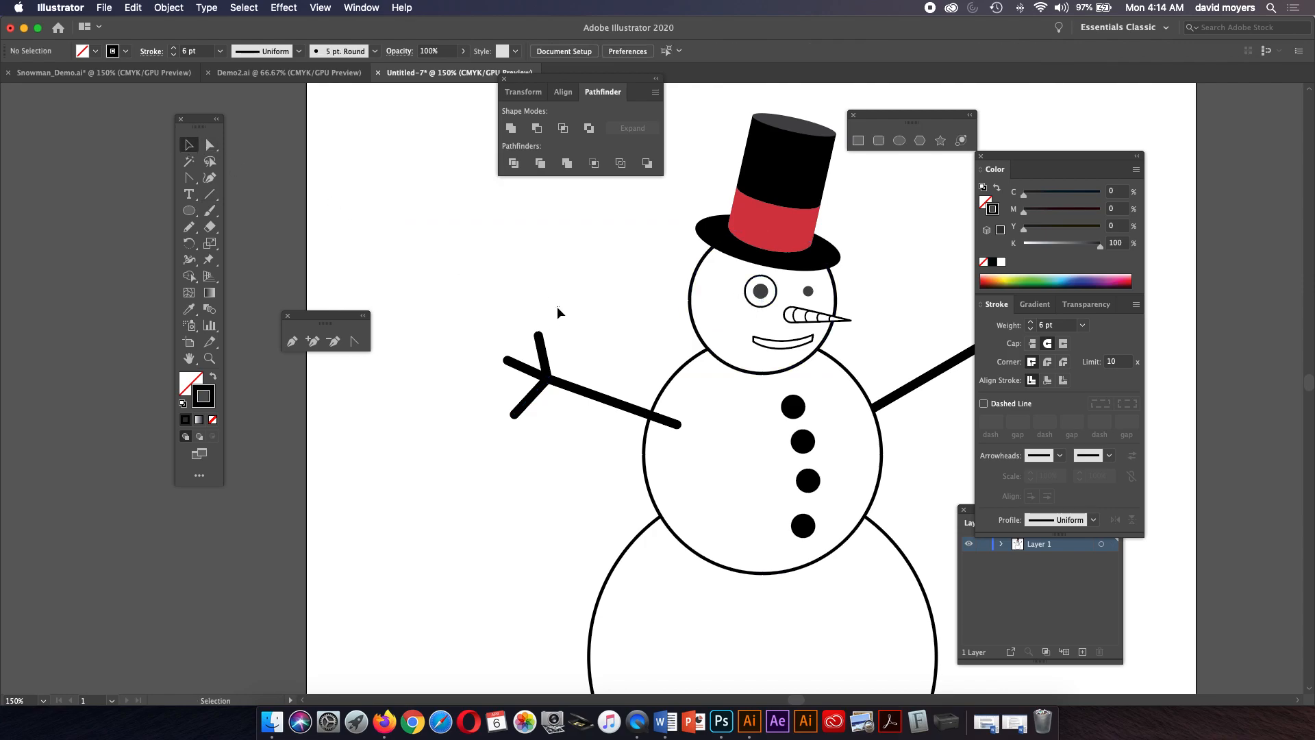
Select the whole snowman and scale it up to about 5.44 in wide on the artboard.
key("super+minus")
key("super+minus")
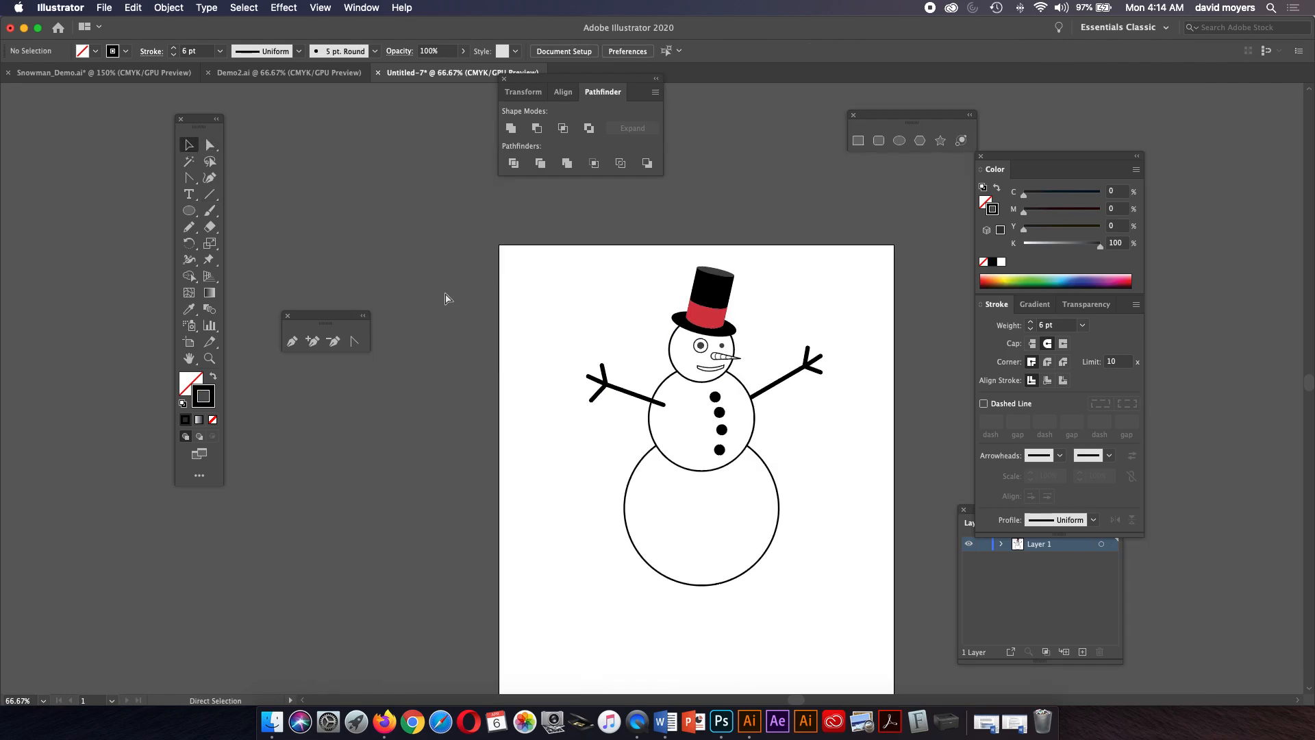
left_click_drag(528, 270, 693, 487)
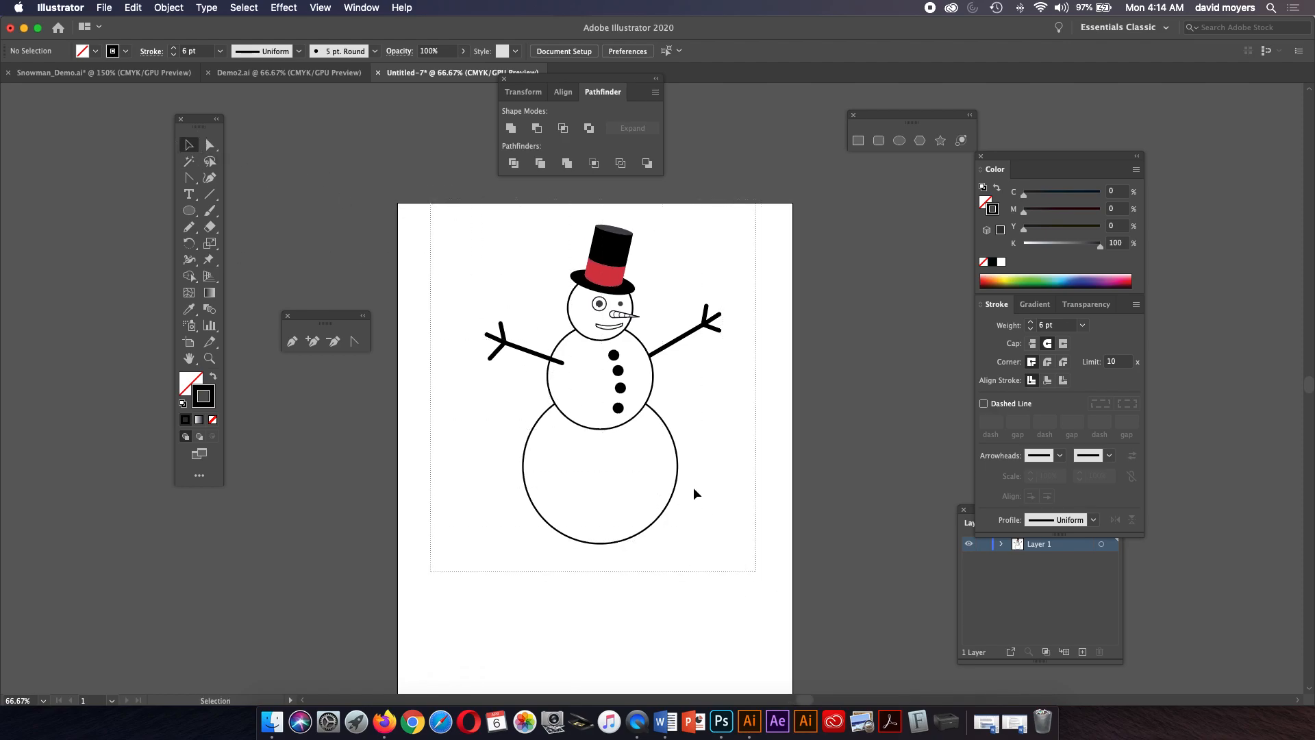
left_click_drag(656, 442, 648, 509)
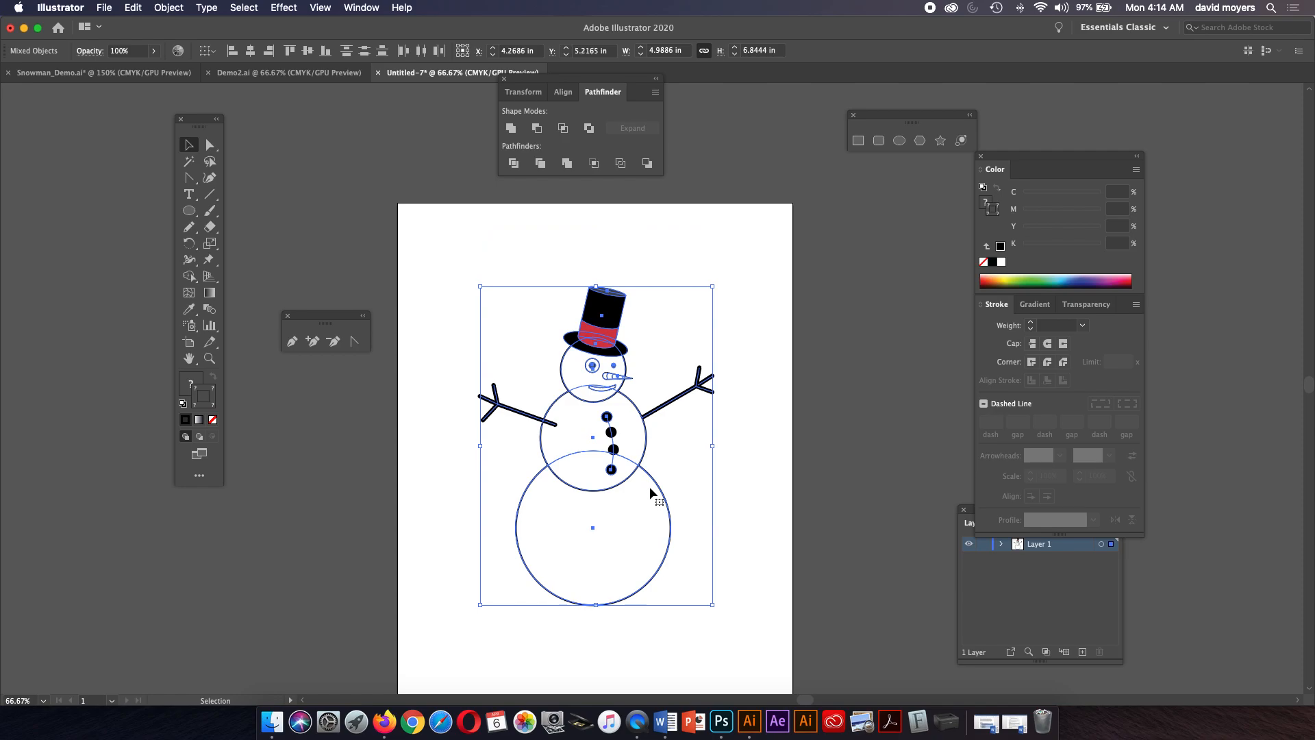
left_click_drag(712, 286, 674, 338)
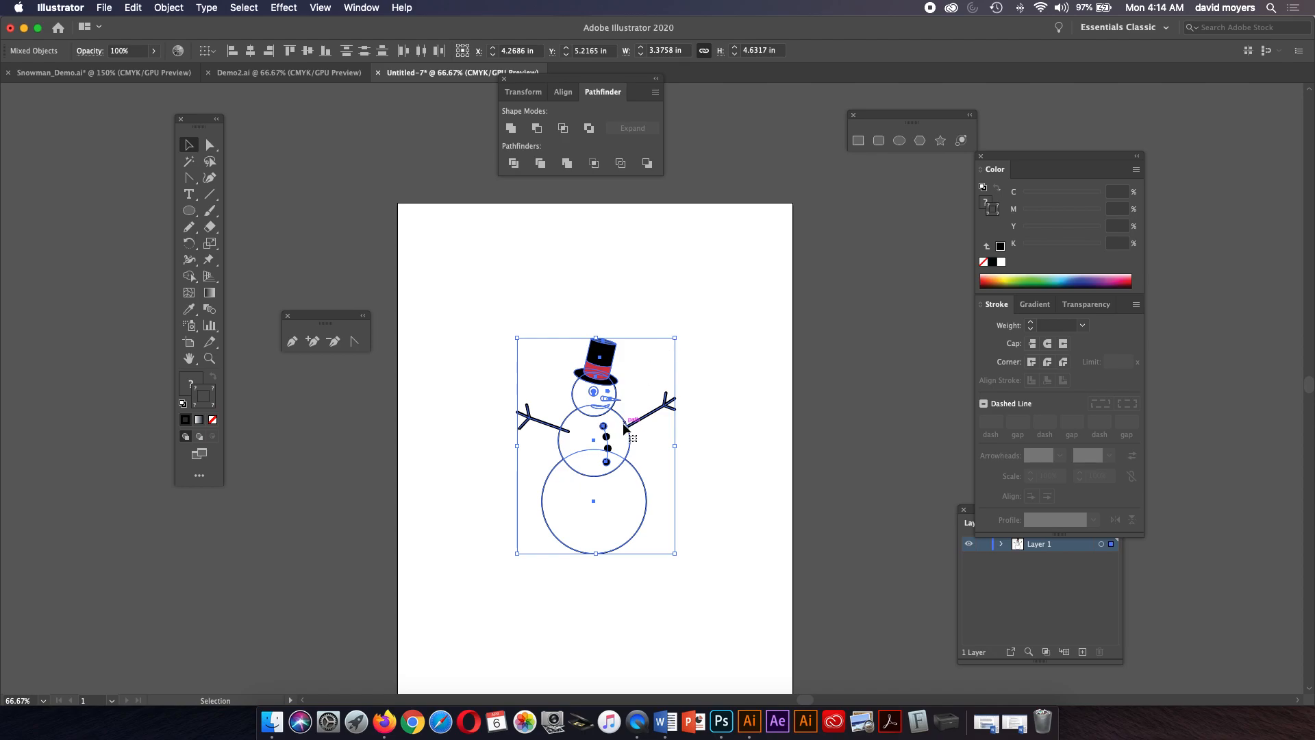
left_click_drag(674, 338, 742, 274)
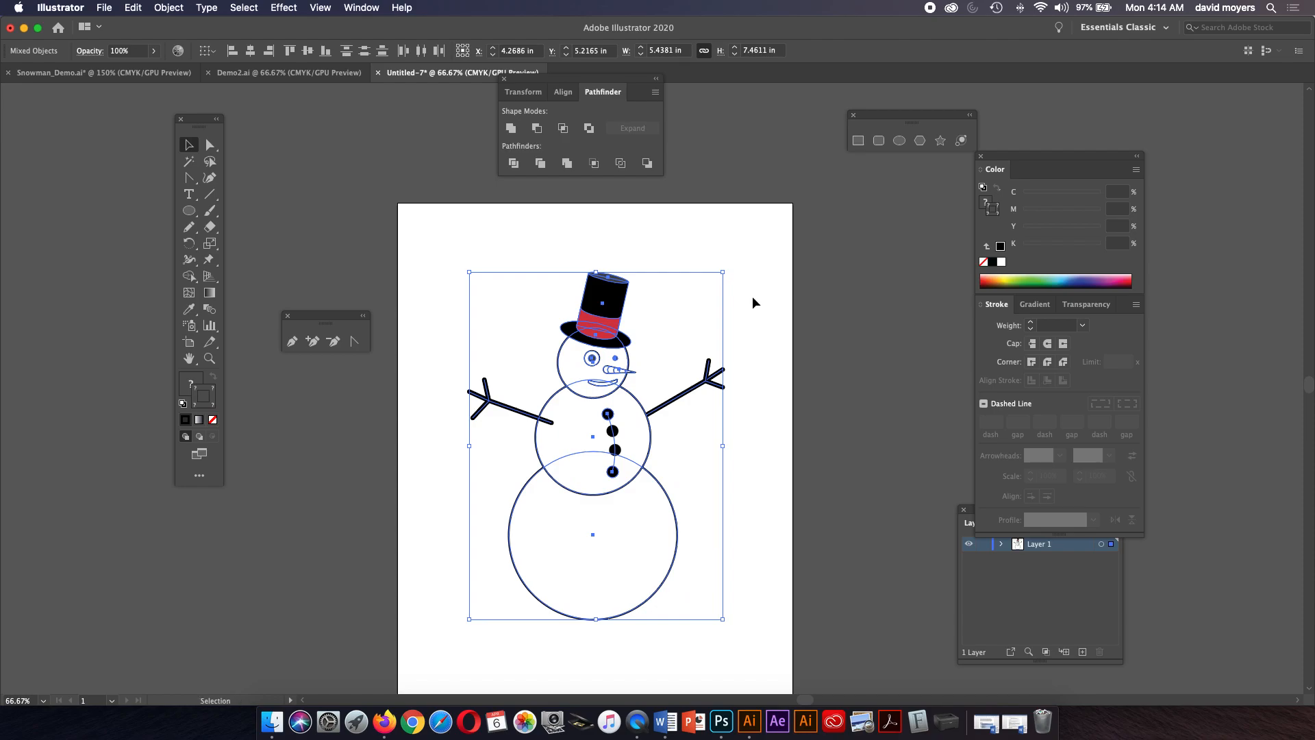
left_click(757, 308)
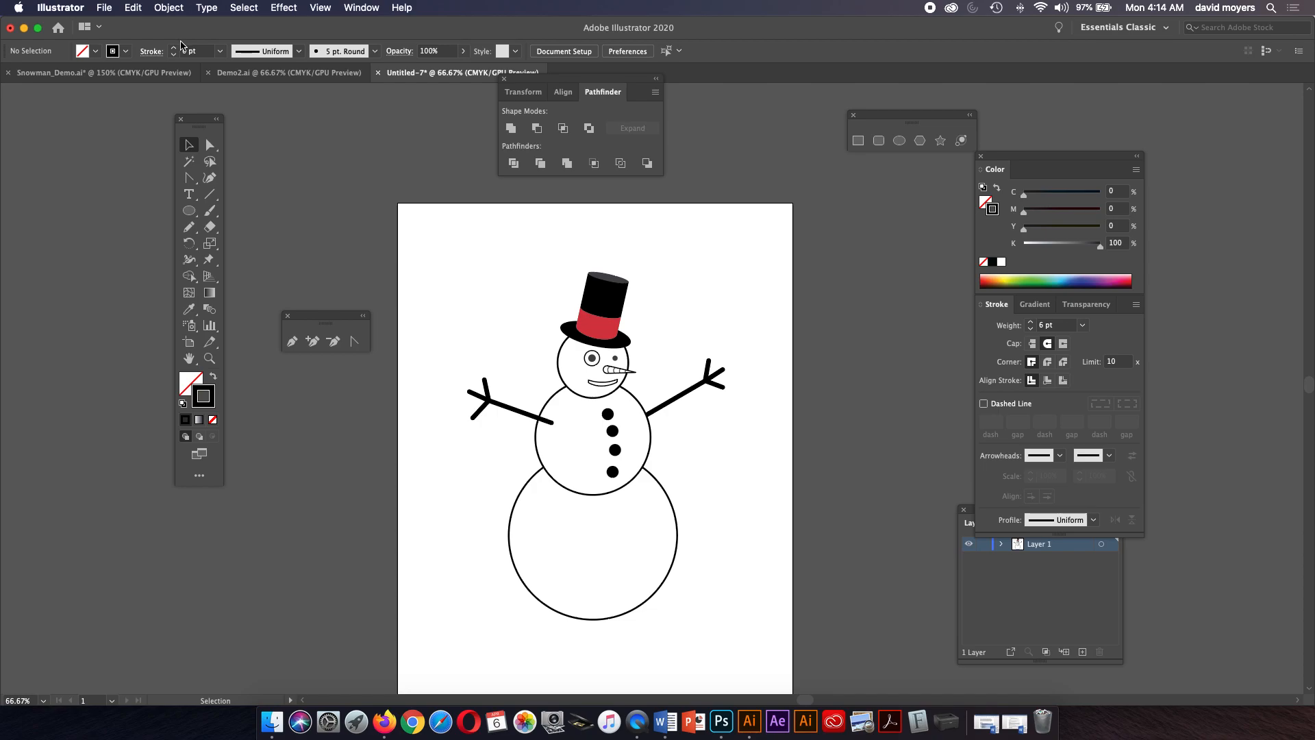
Save the document as an Illustrator file named with the student's surname followed by _Ex1.
left_click(108, 8)
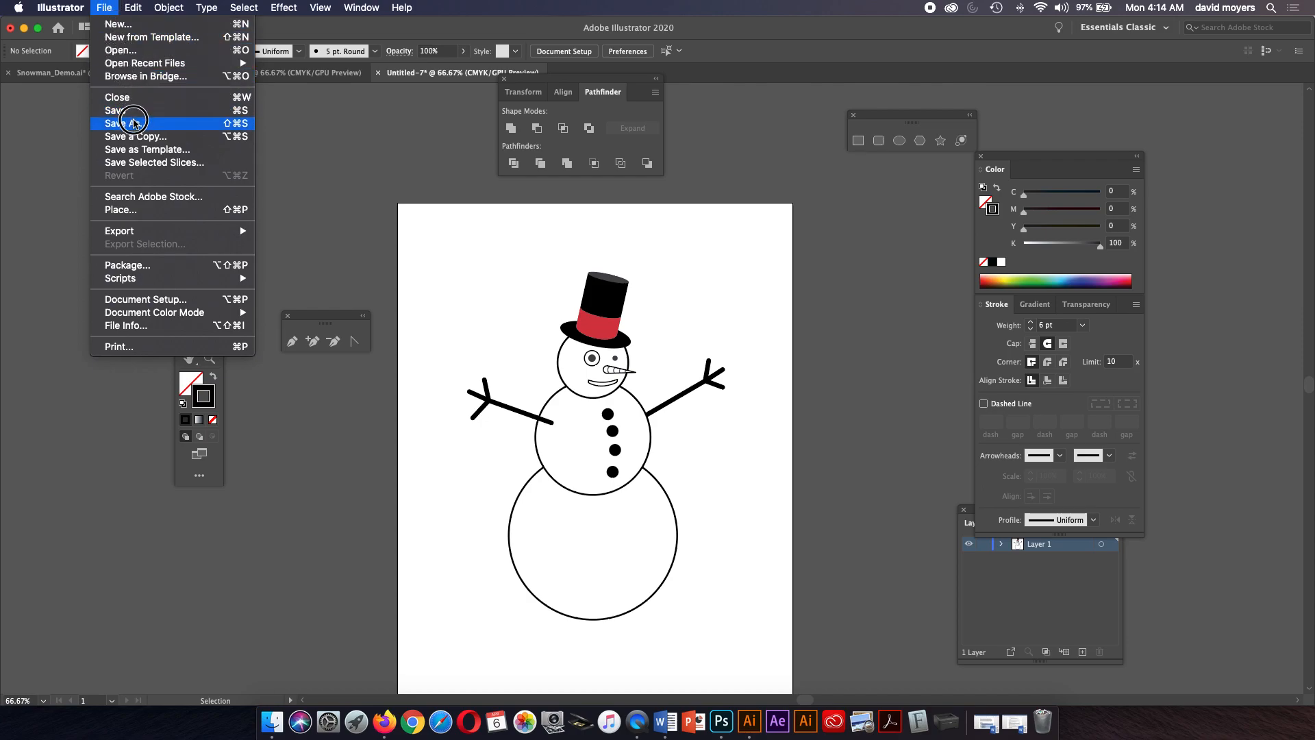
left_click(134, 125)
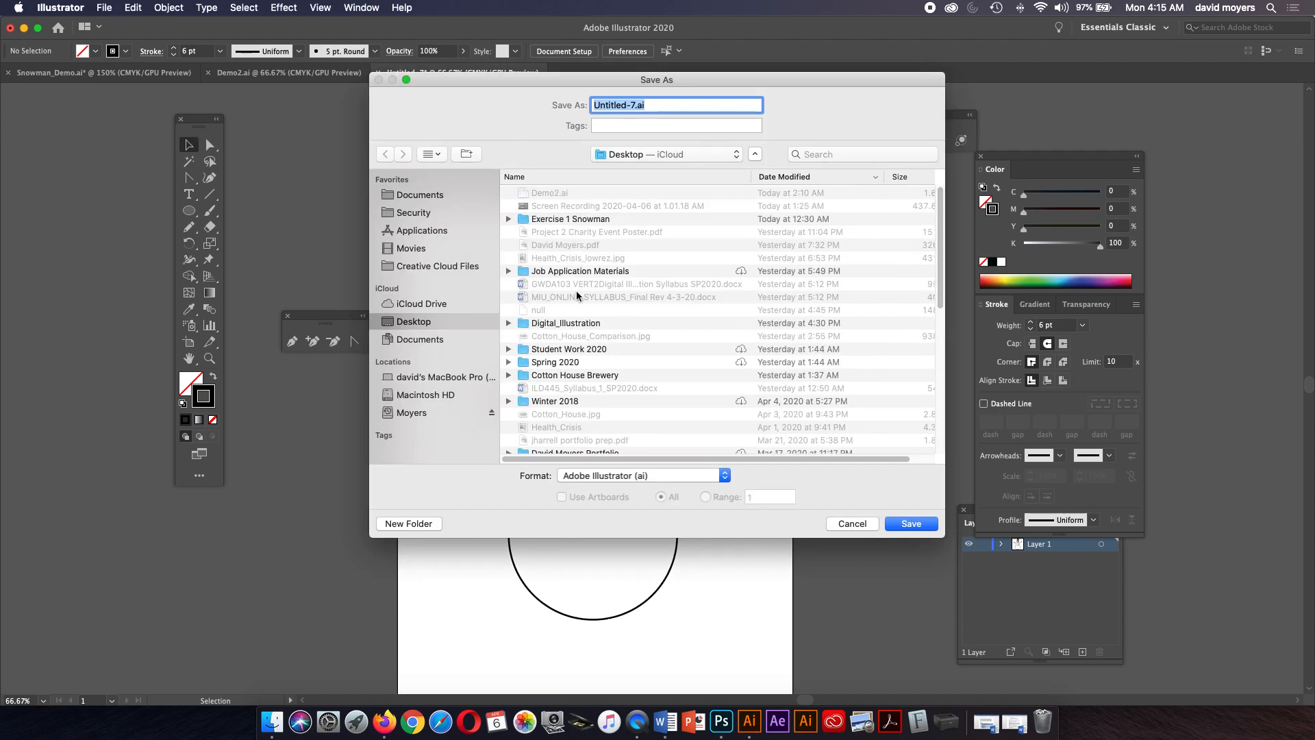
left_click(636, 105)
left_click_drag(636, 105, 591, 94)
type("Moyers_Ex1")
left_click(911, 524)
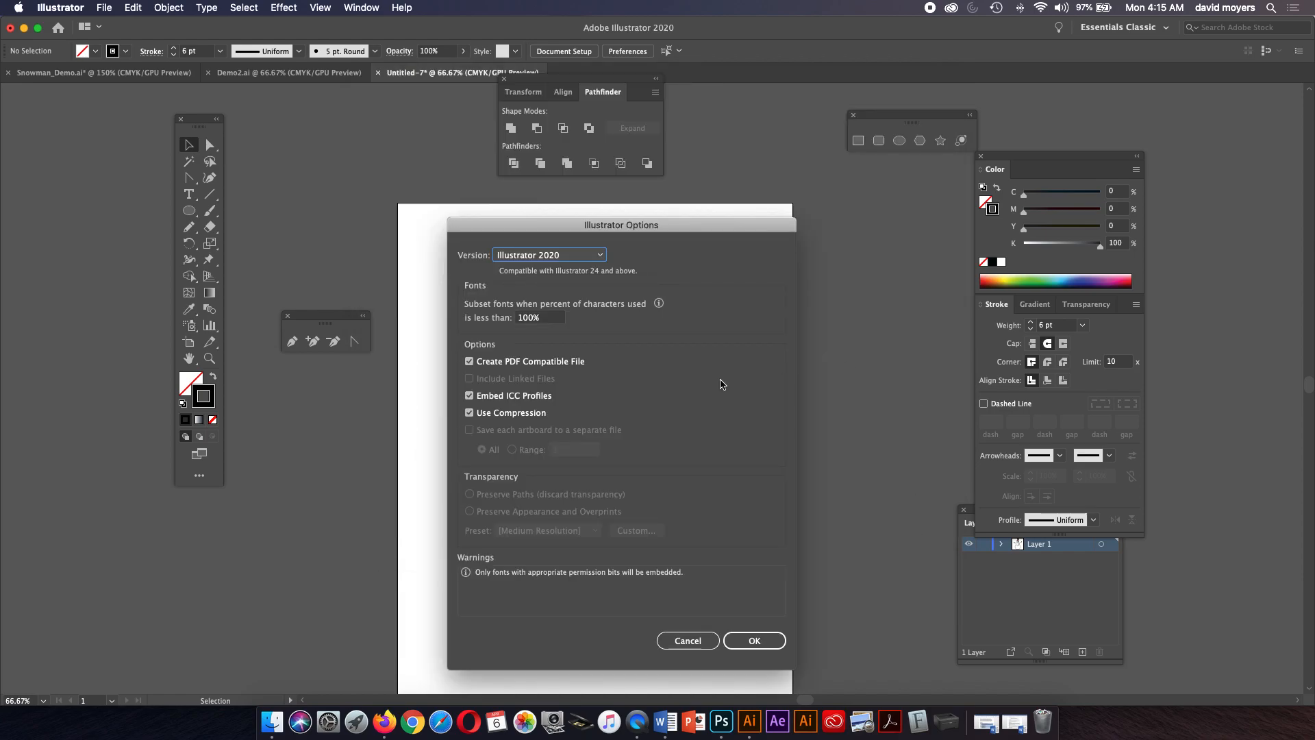
Set the Illustrator Options version to Illustrator CC (Legacy) and confirm the save.
left_click_drag(728, 223, 792, 207)
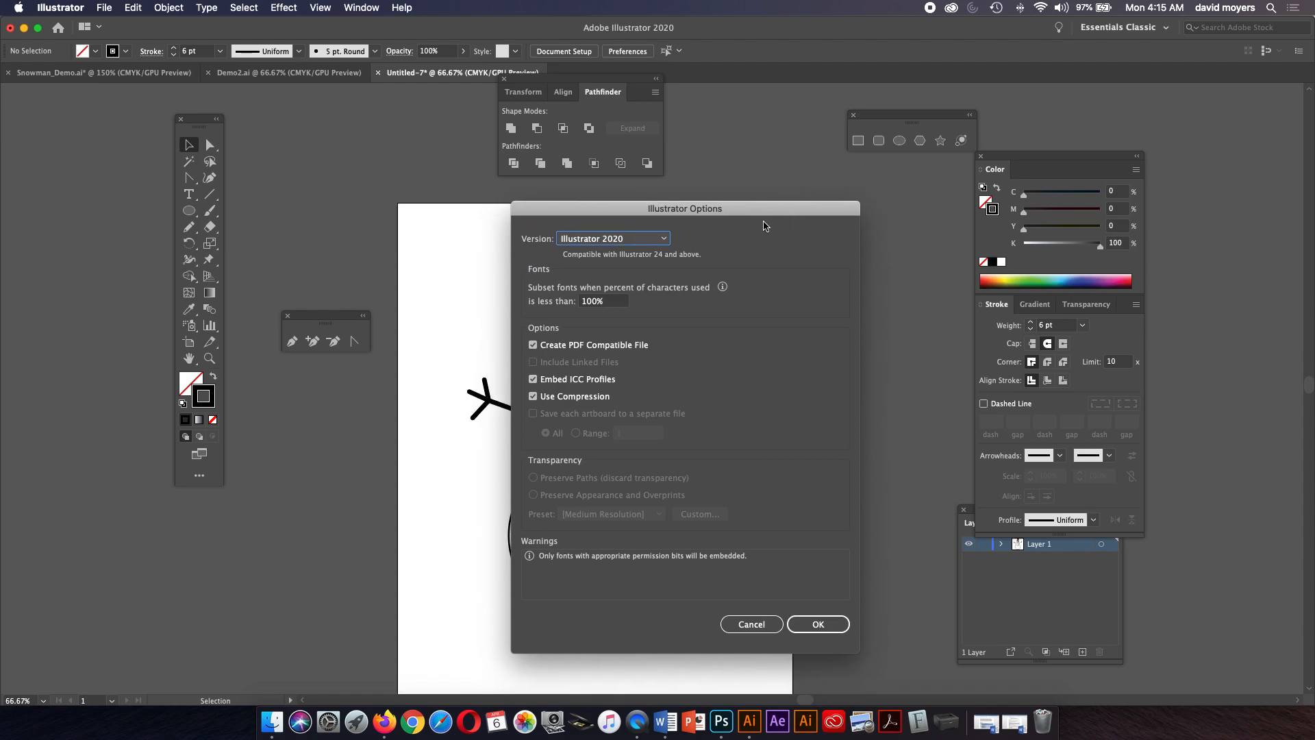
left_click(620, 239)
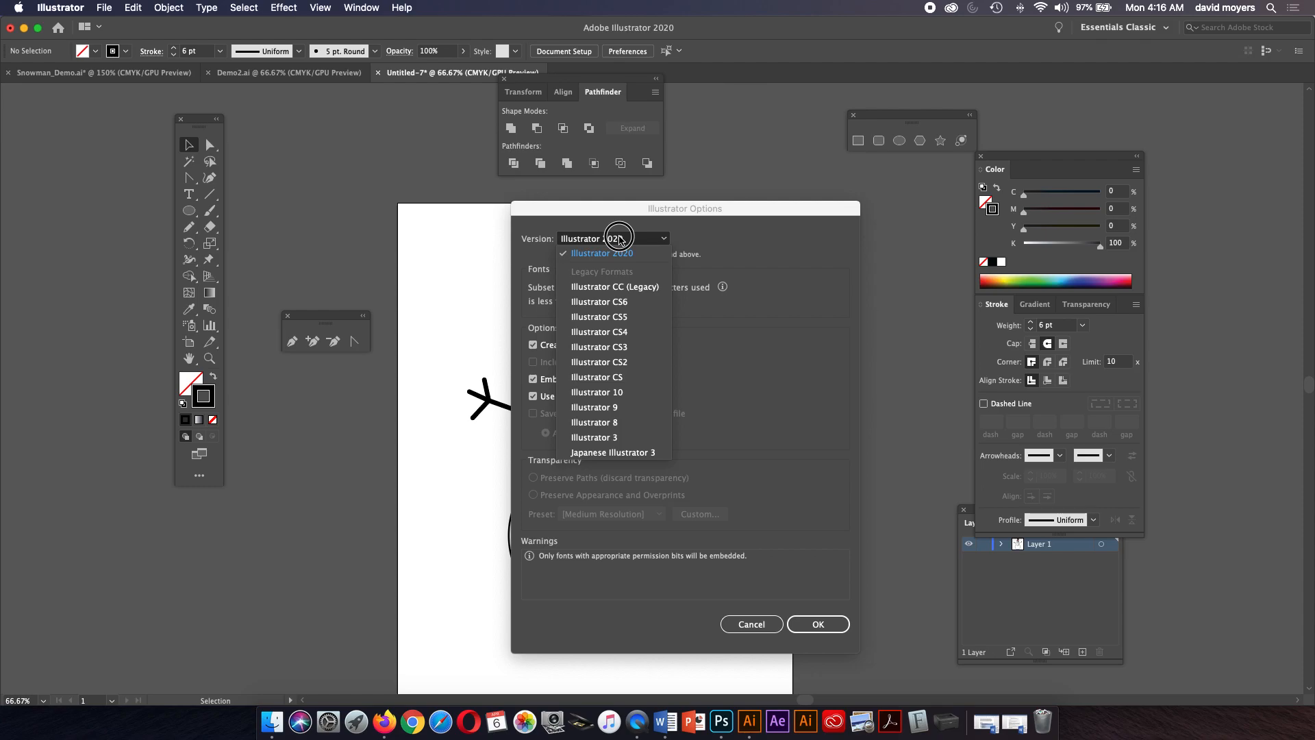
left_click(618, 240)
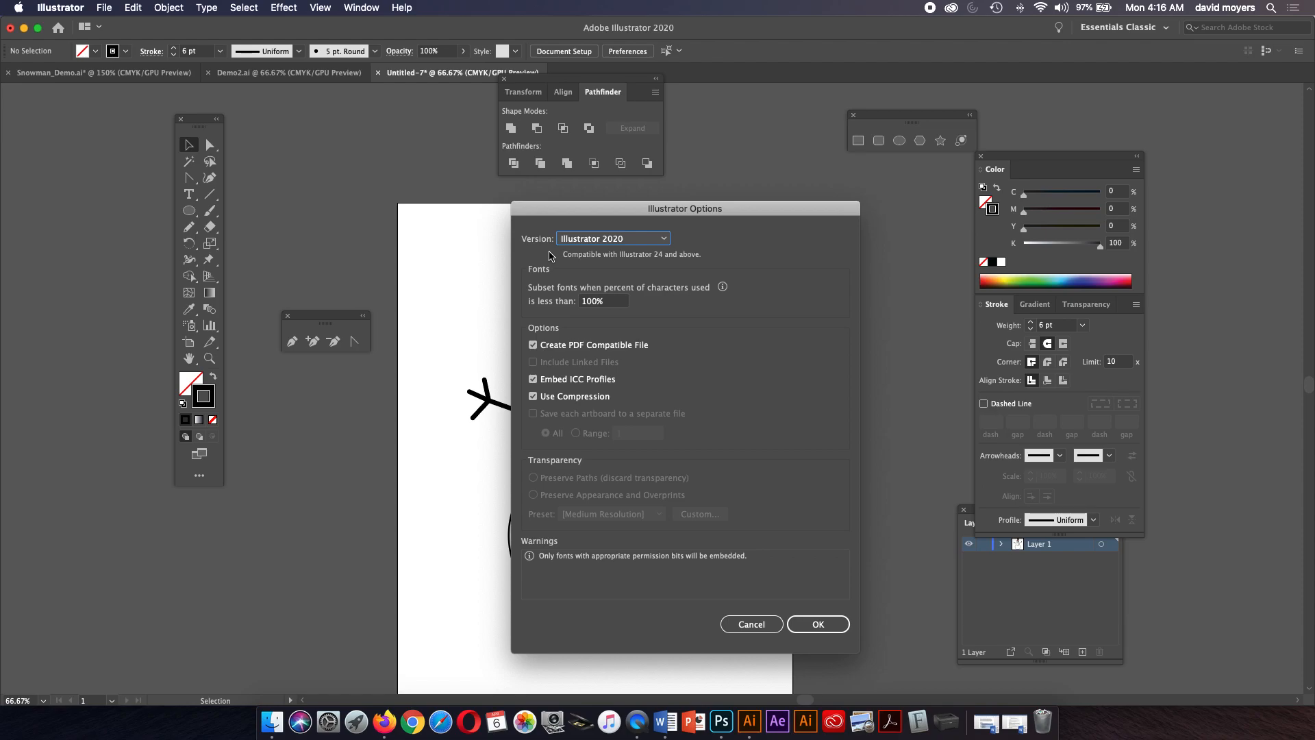
left_click(603, 240)
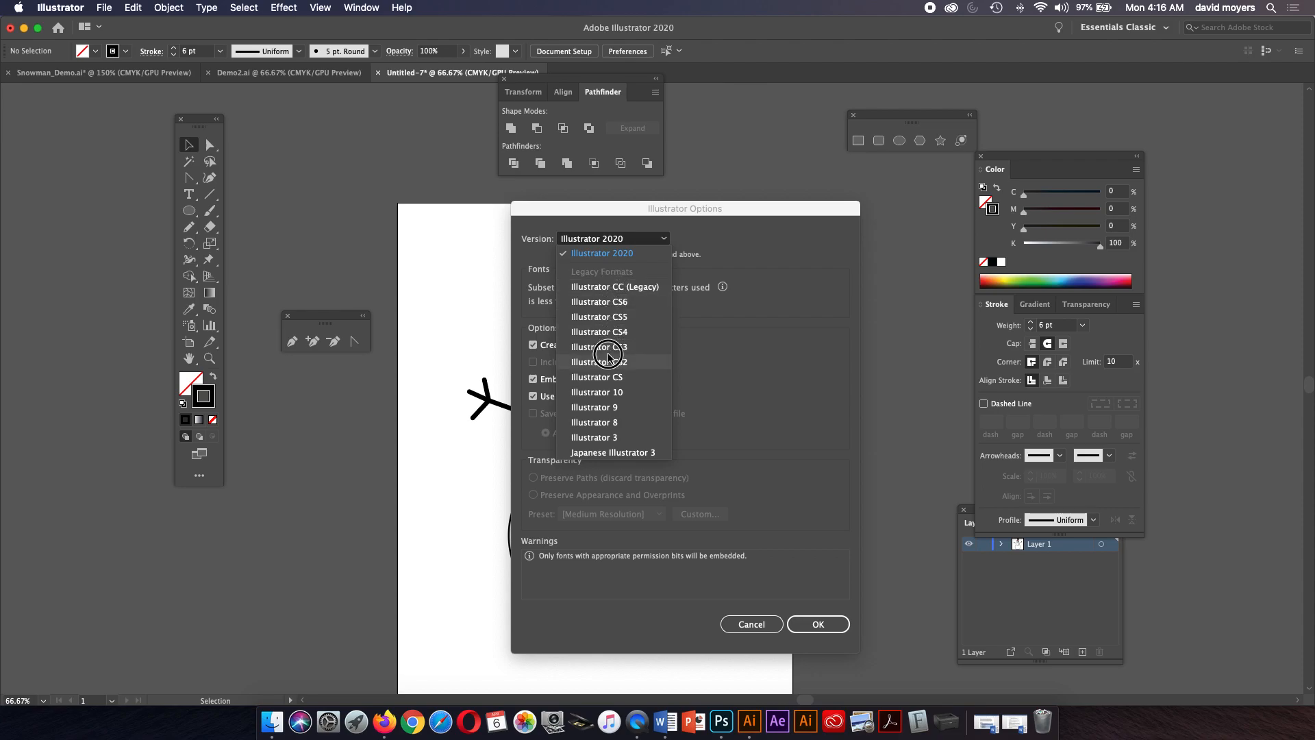
left_click(612, 289)
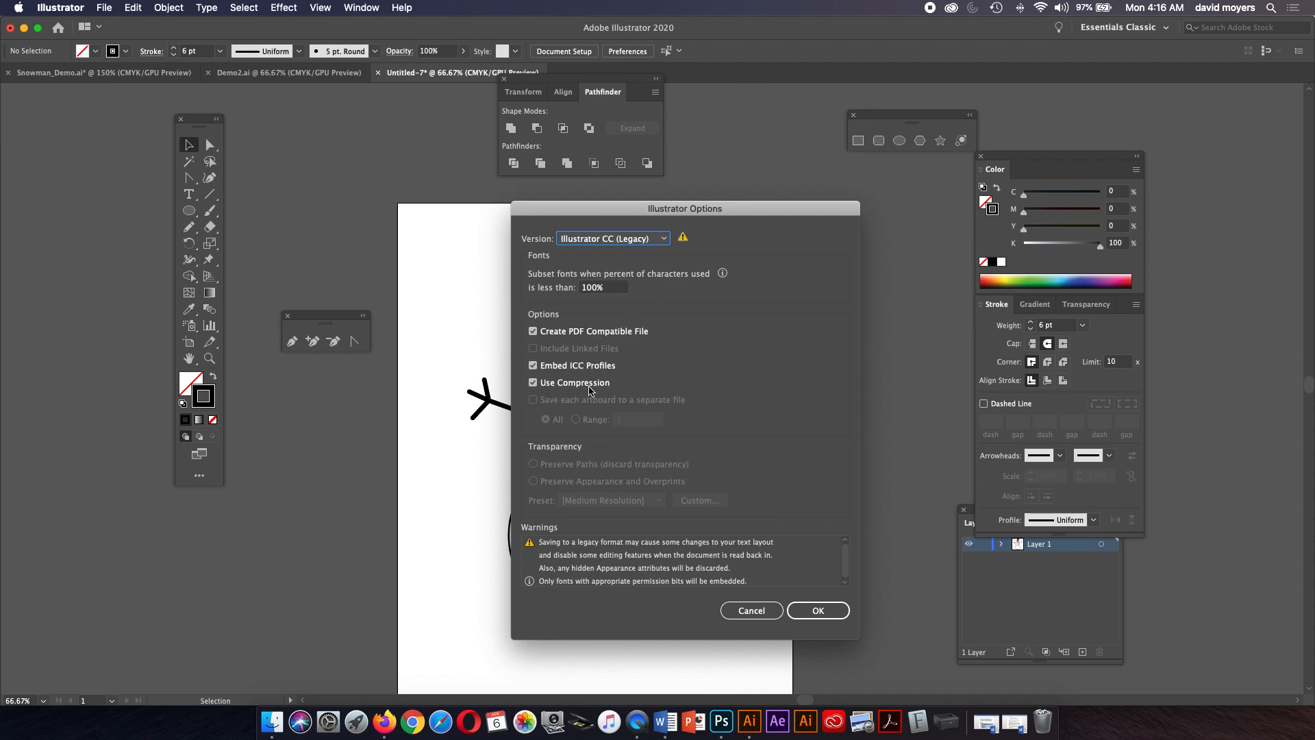
left_click(828, 611)
left_click(804, 396)
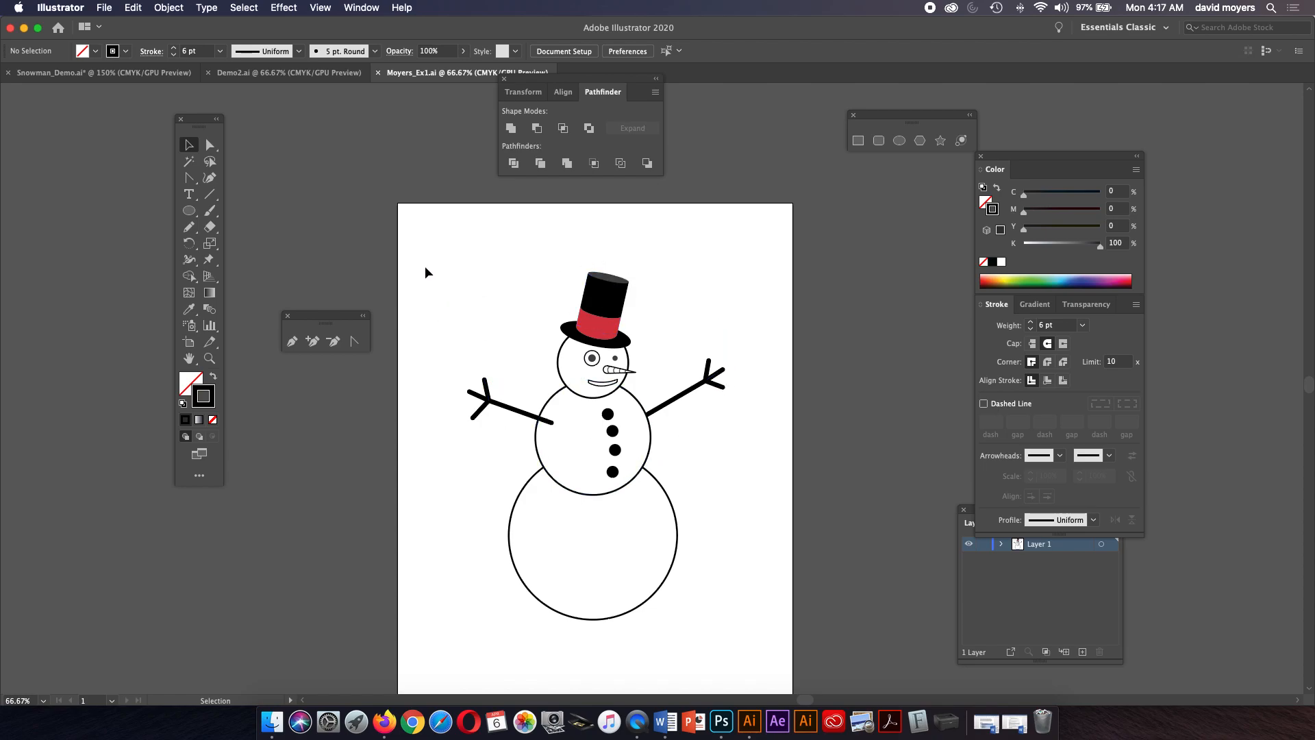
Switch to the Snowman_Demo.ai document and zoom out to view its artwork.
left_click(152, 84)
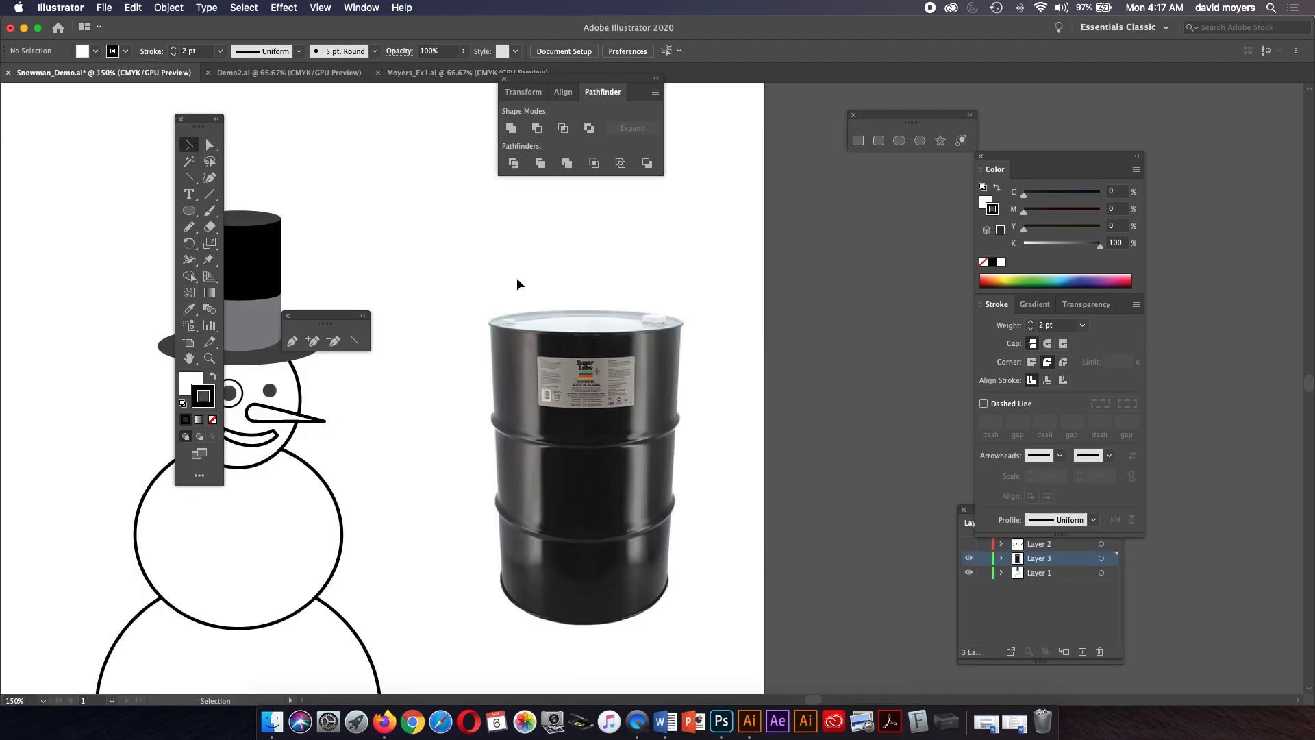
key("super+minus")
scroll(616, 361, "left", 10)
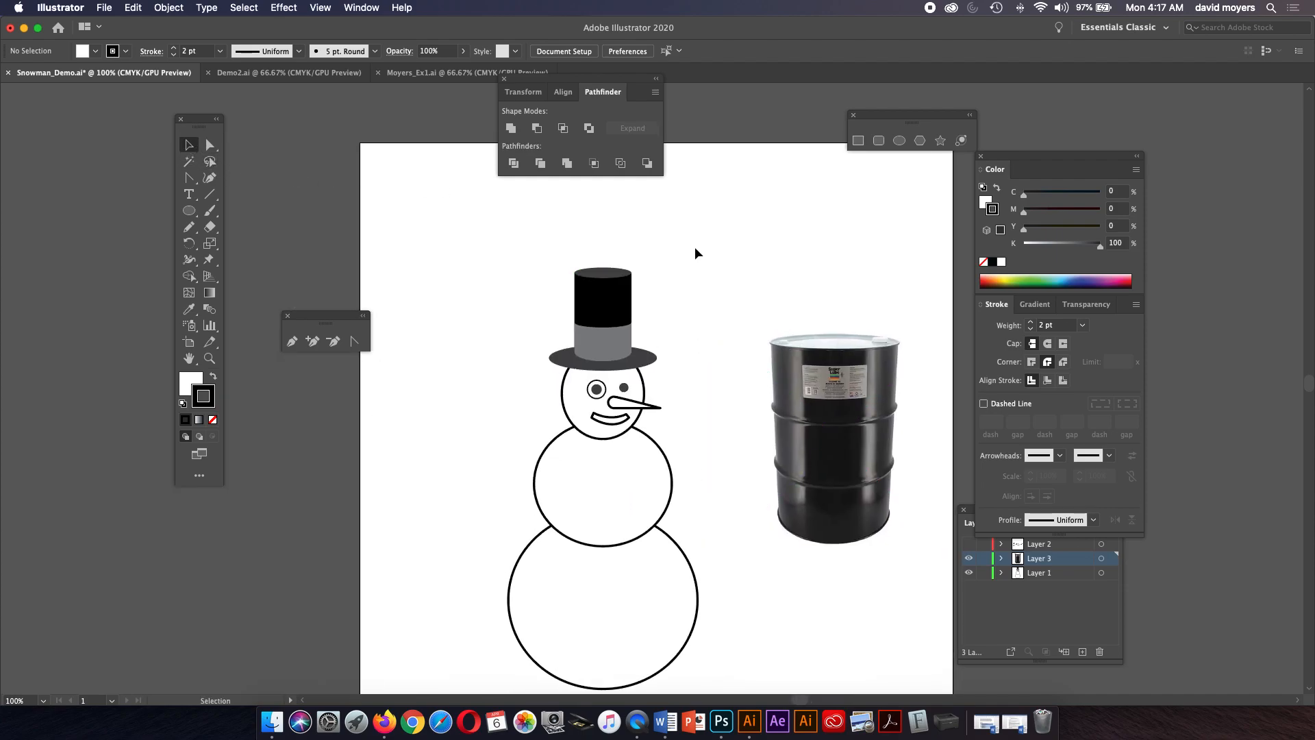
left_click_drag(696, 258, 690, 285)
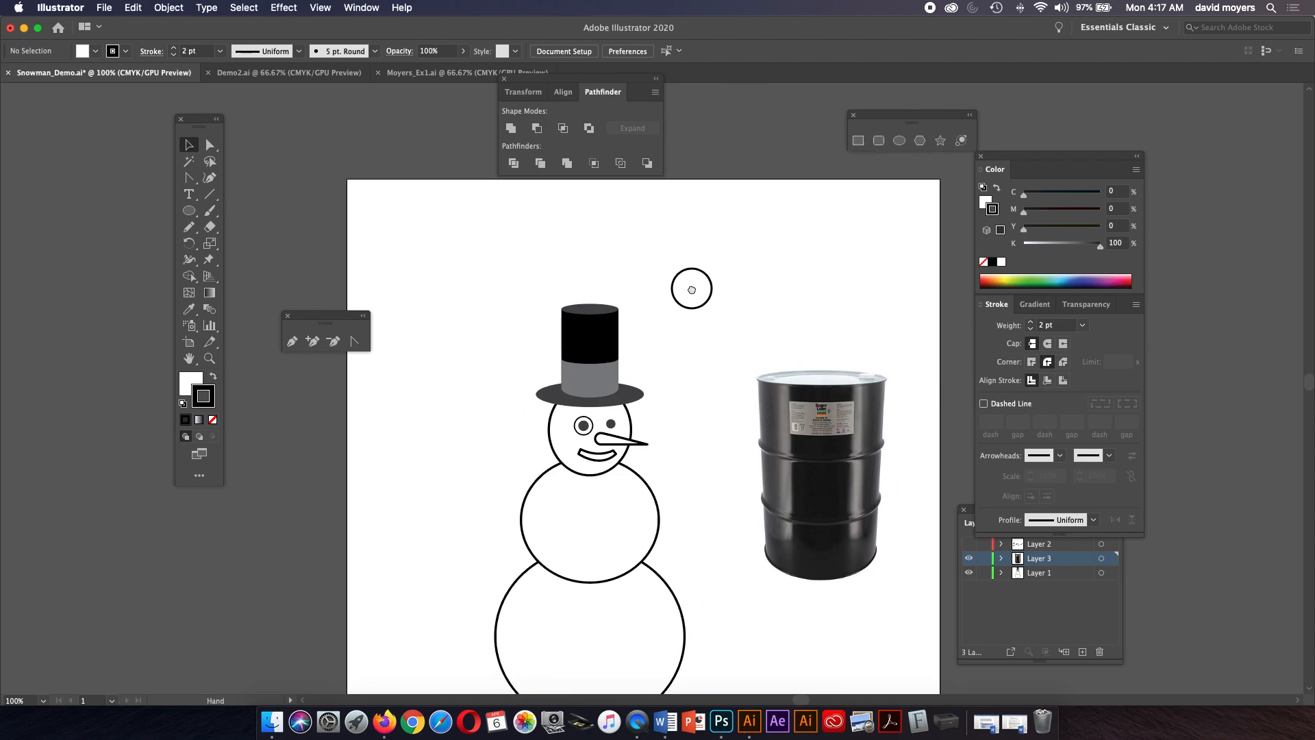
key("super+minus")
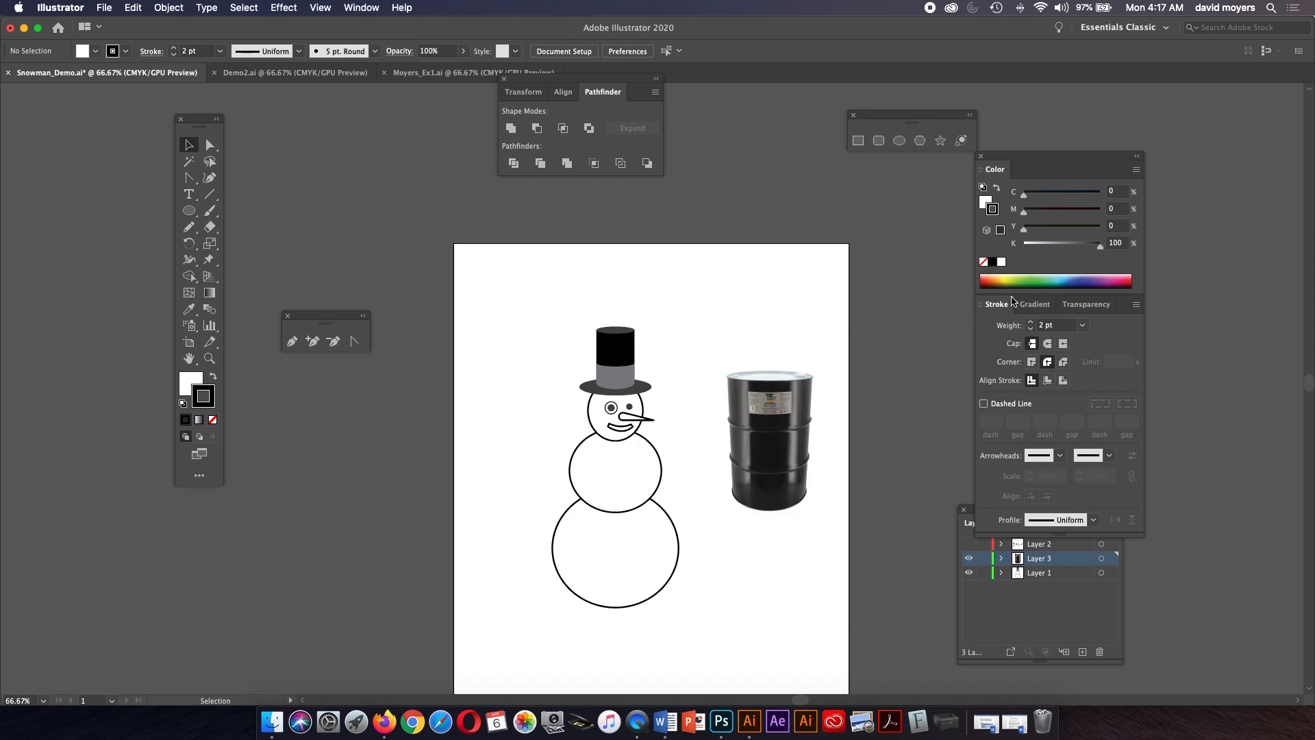
Show Layer 2 and hide Layer 3 and Layer 1 so only the character sketches are visible.
left_click(1036, 616)
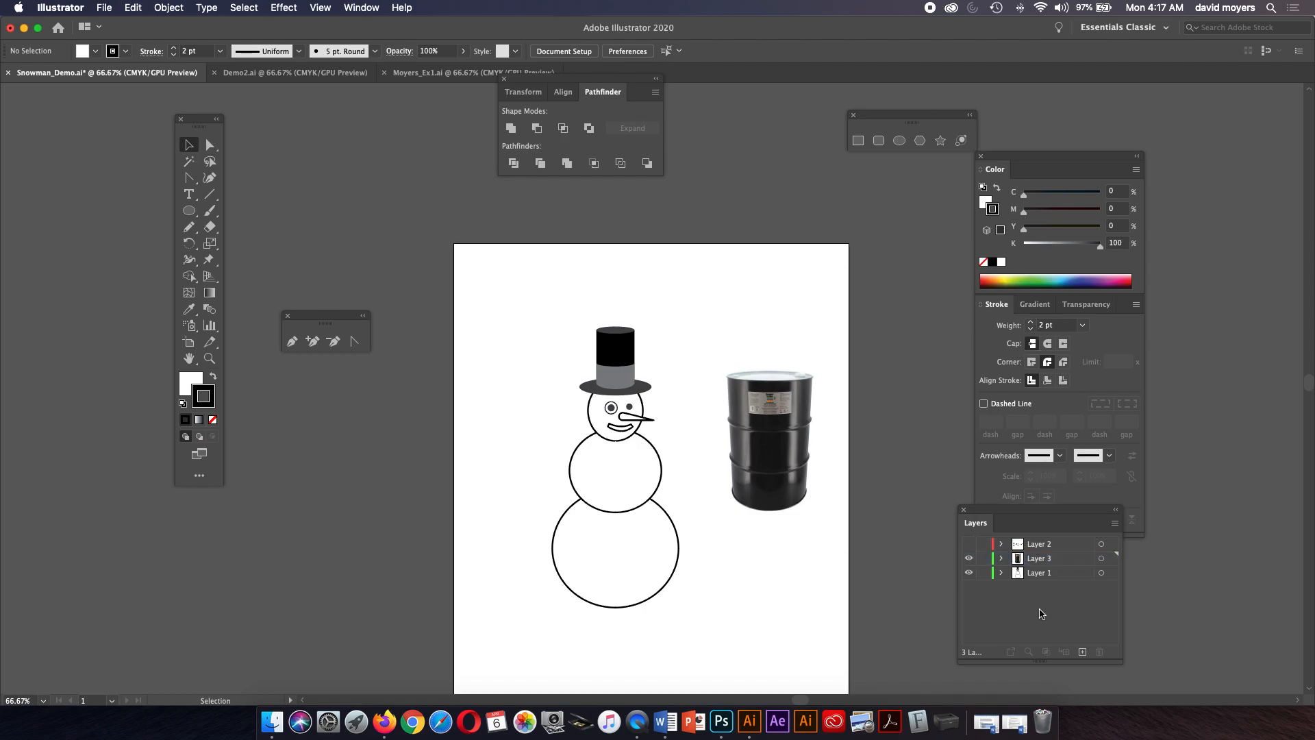
left_click(970, 546)
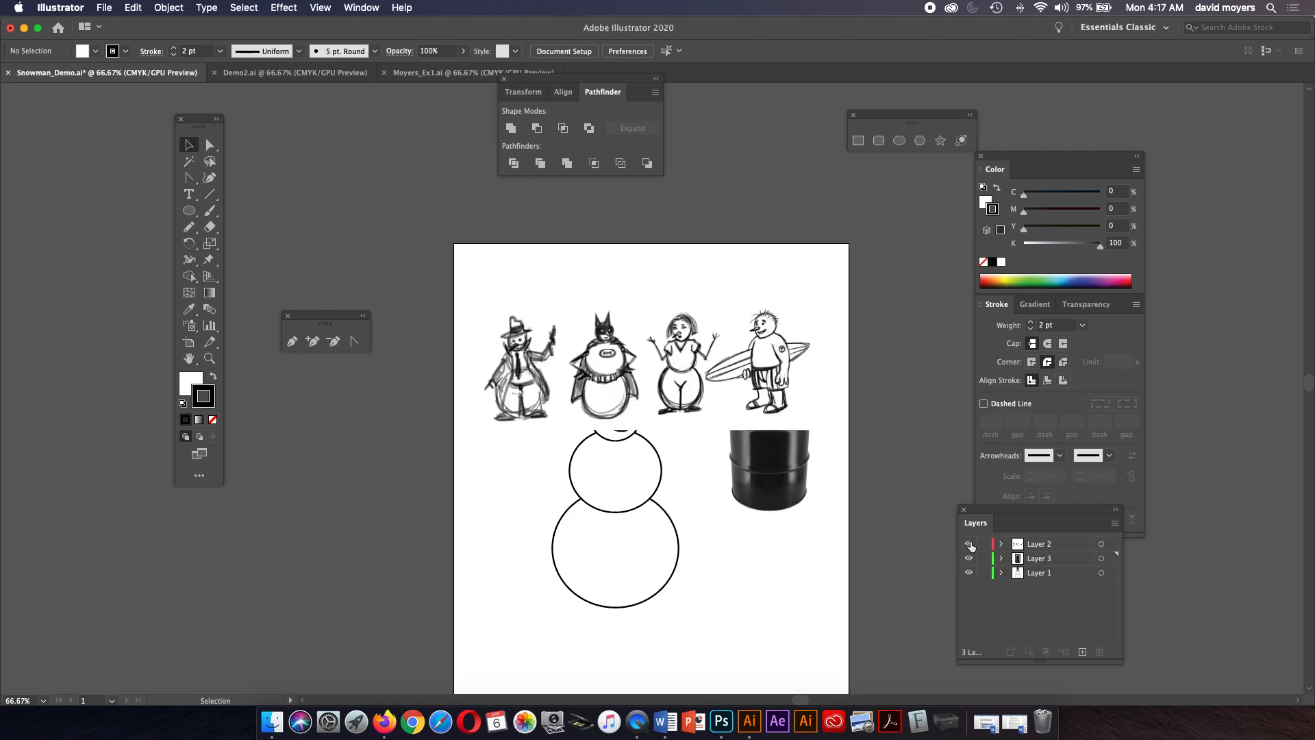
left_click_drag(969, 558, 969, 573)
Move the small pencil-tools panel, the Color/Stroke panel and the Layers panel aside to clear the enlarged character sketches.
key("z")
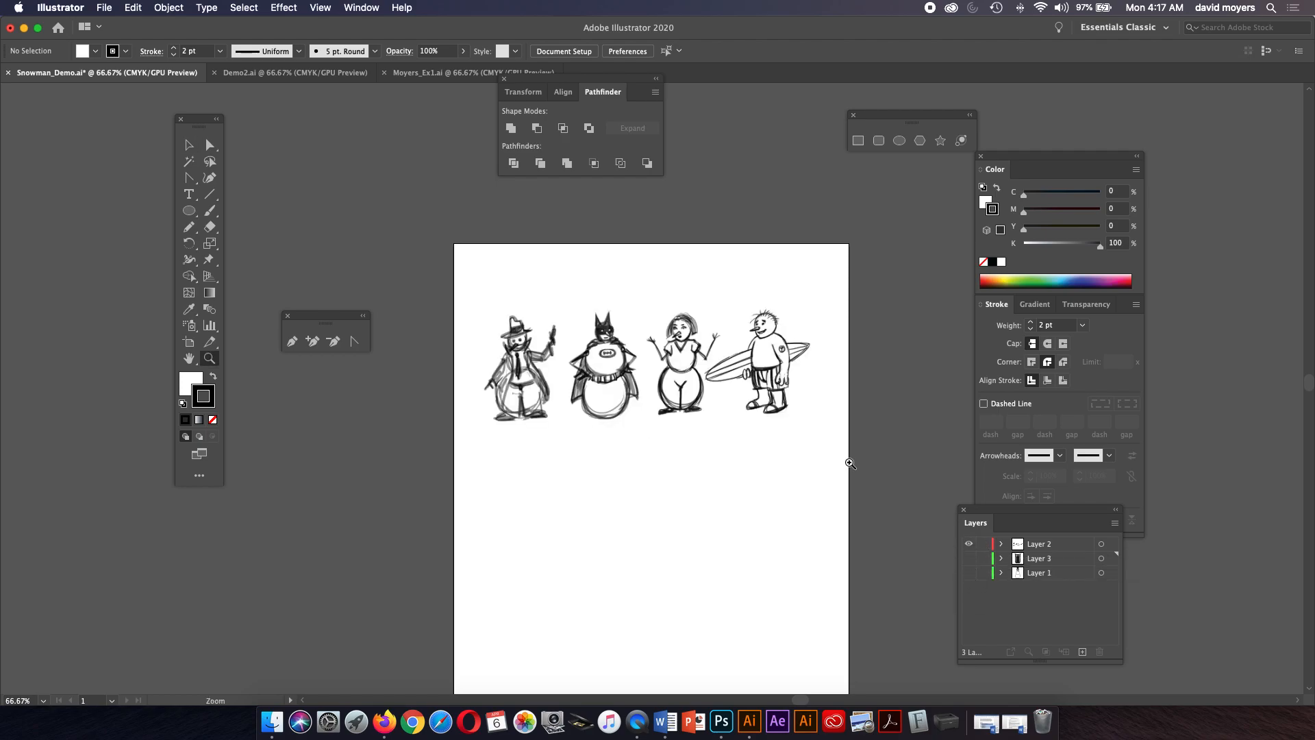
left_click(672, 402)
left_click_drag(673, 402, 715, 472)
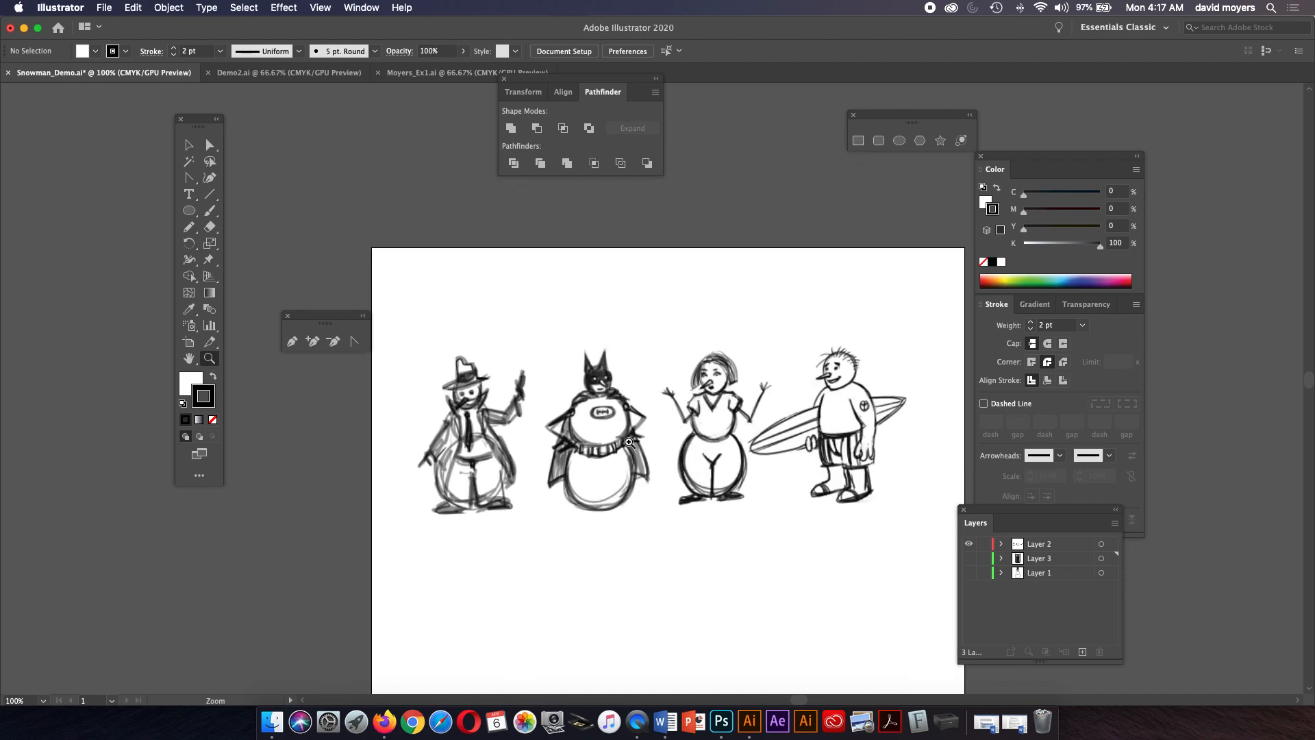
left_click(654, 452)
left_click_drag(669, 413, 653, 498)
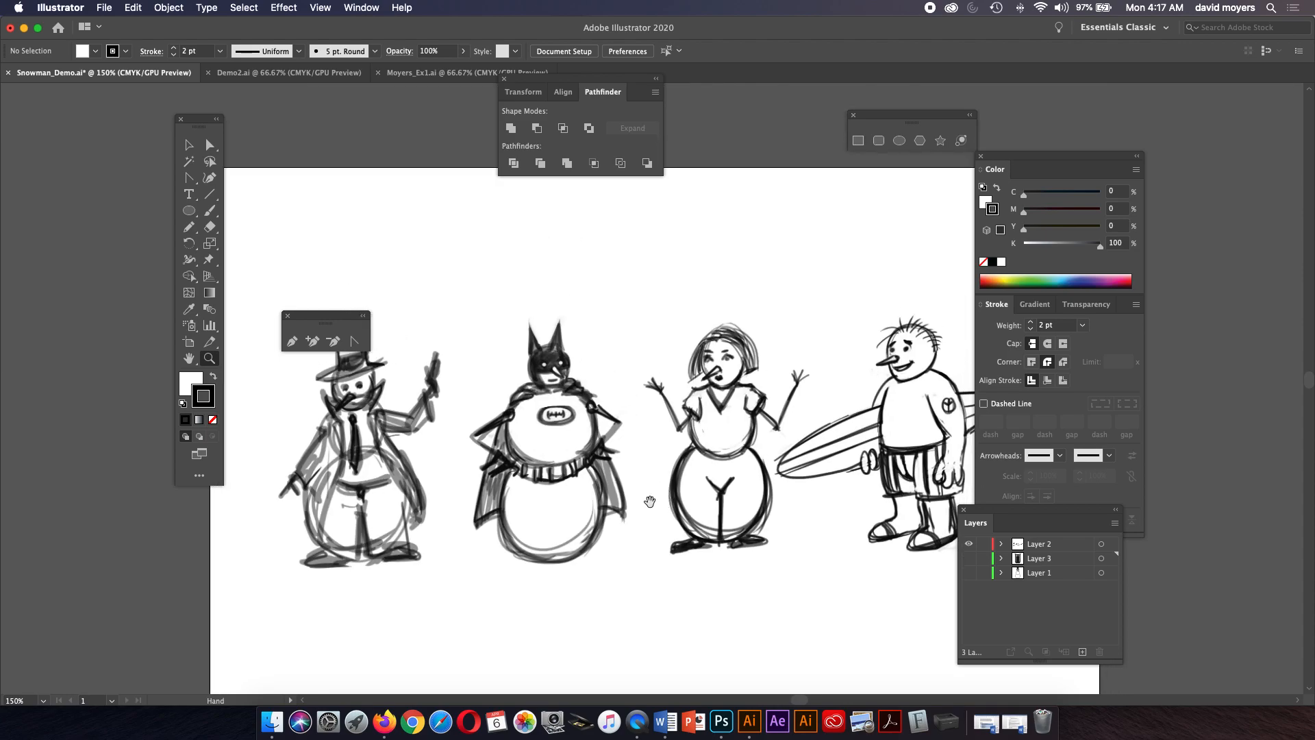
left_click_drag(355, 313, 364, 181)
left_click_drag(1014, 159, 1119, 156)
left_click_drag(1000, 524, 1098, 564)
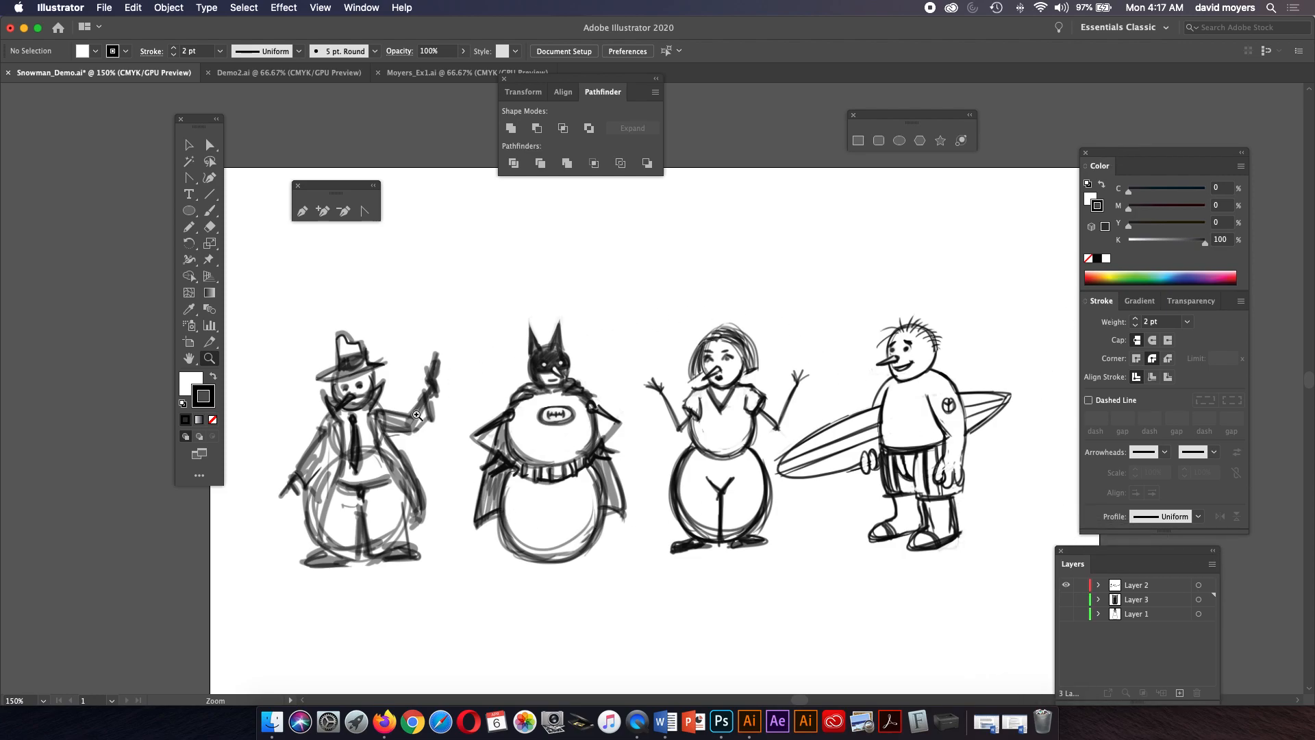
left_click_drag(797, 482, 885, 452)
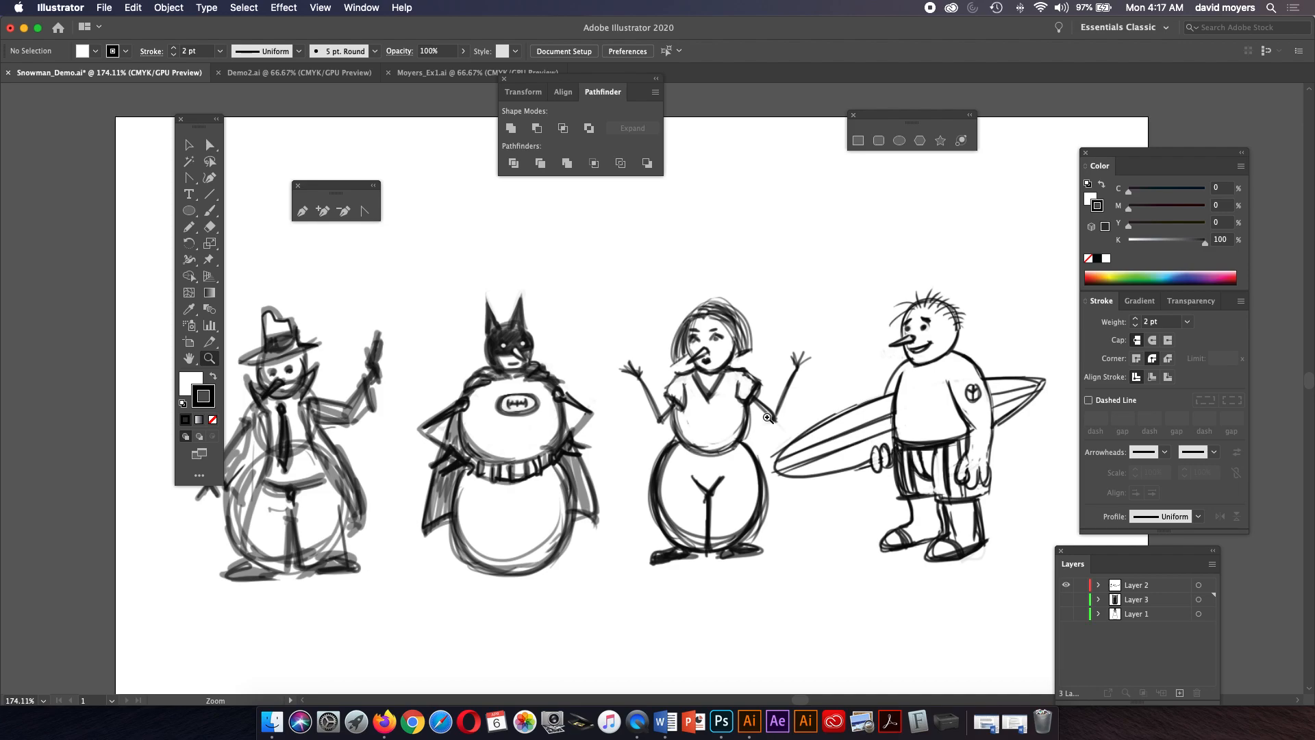
key("super+minus")
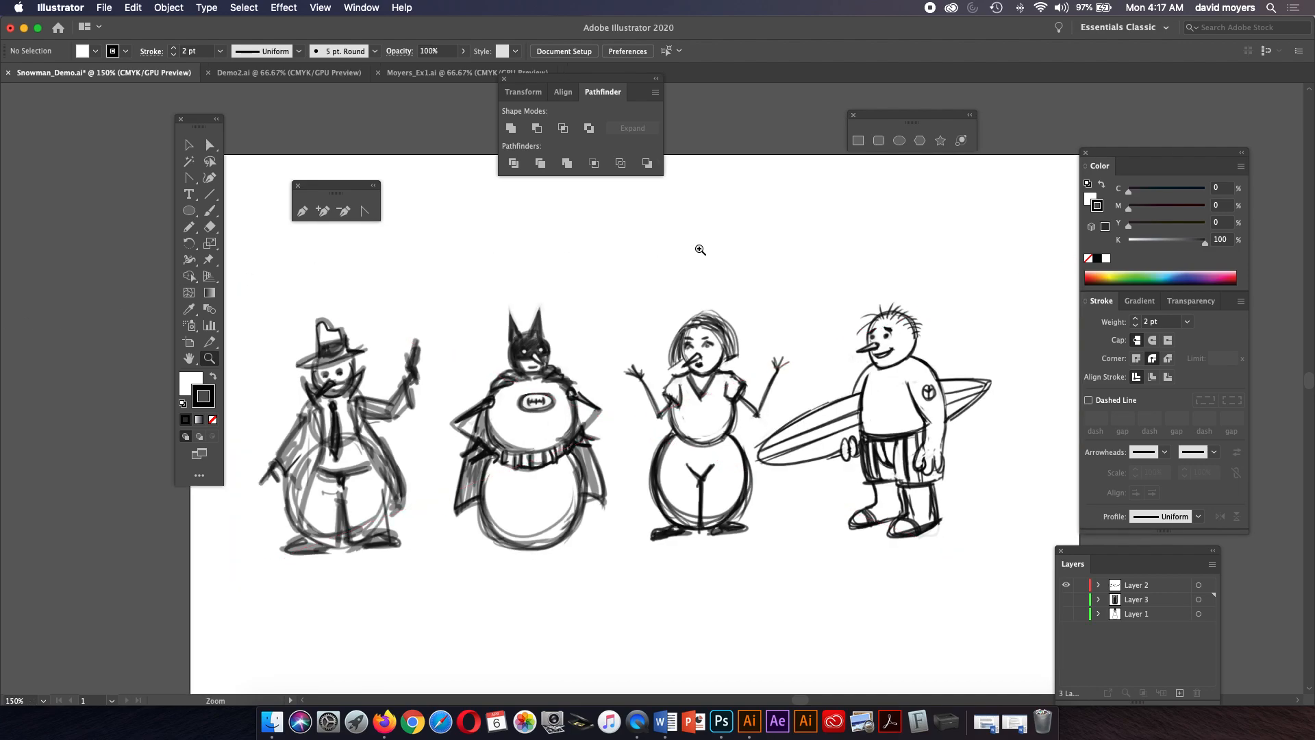